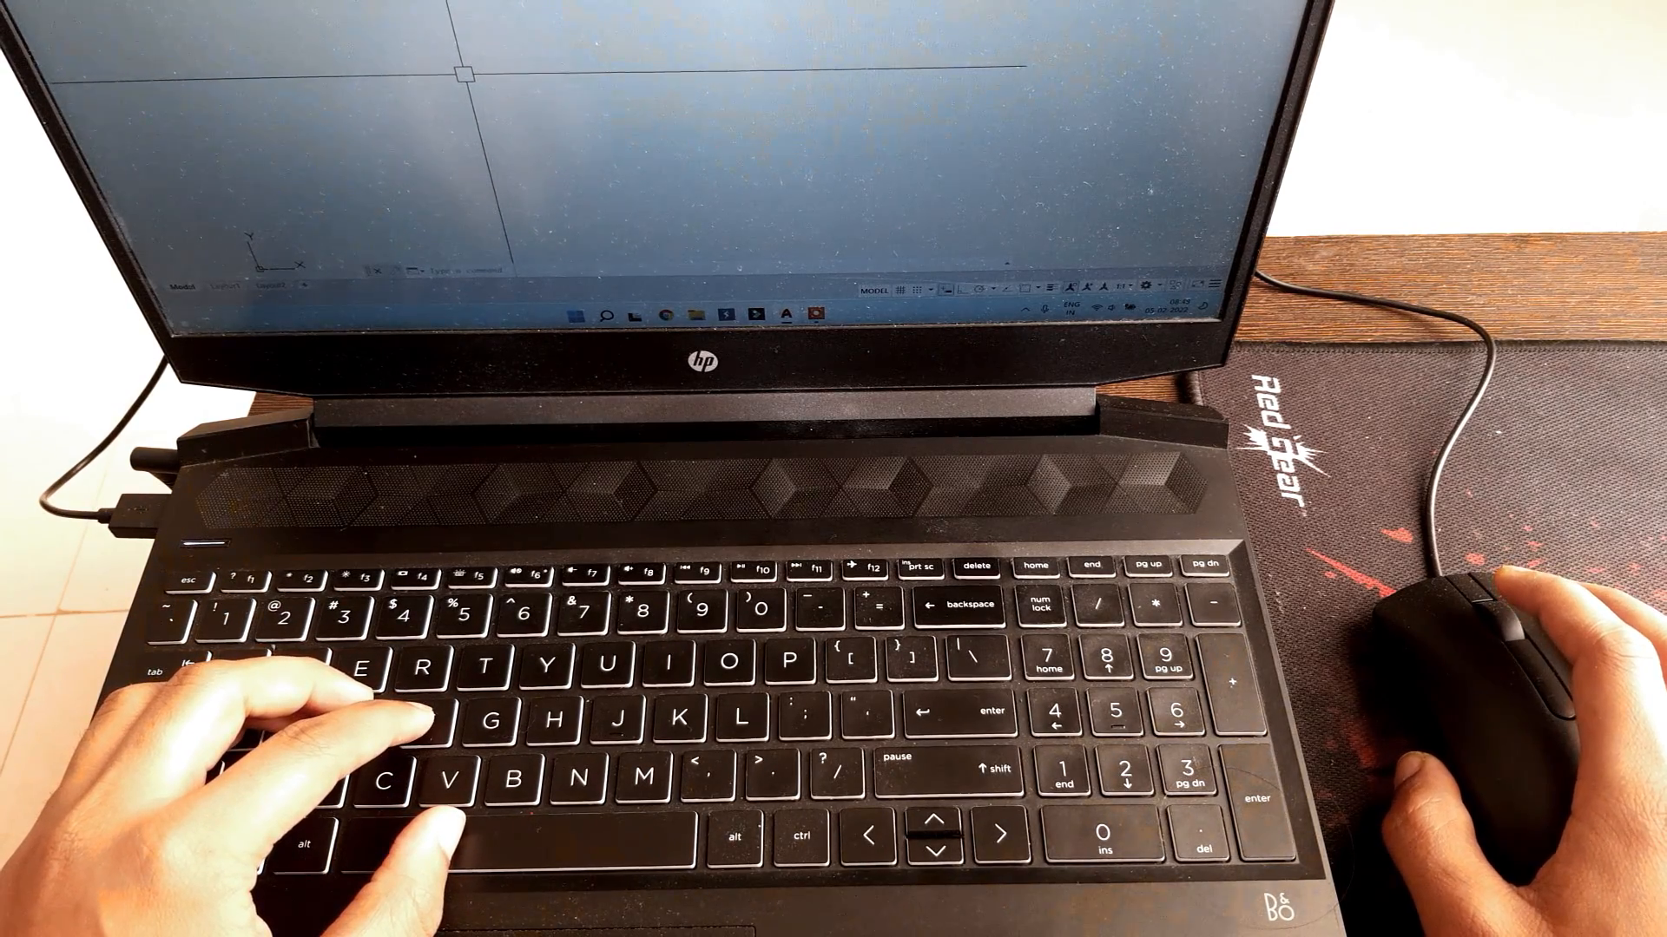
type("LINE")
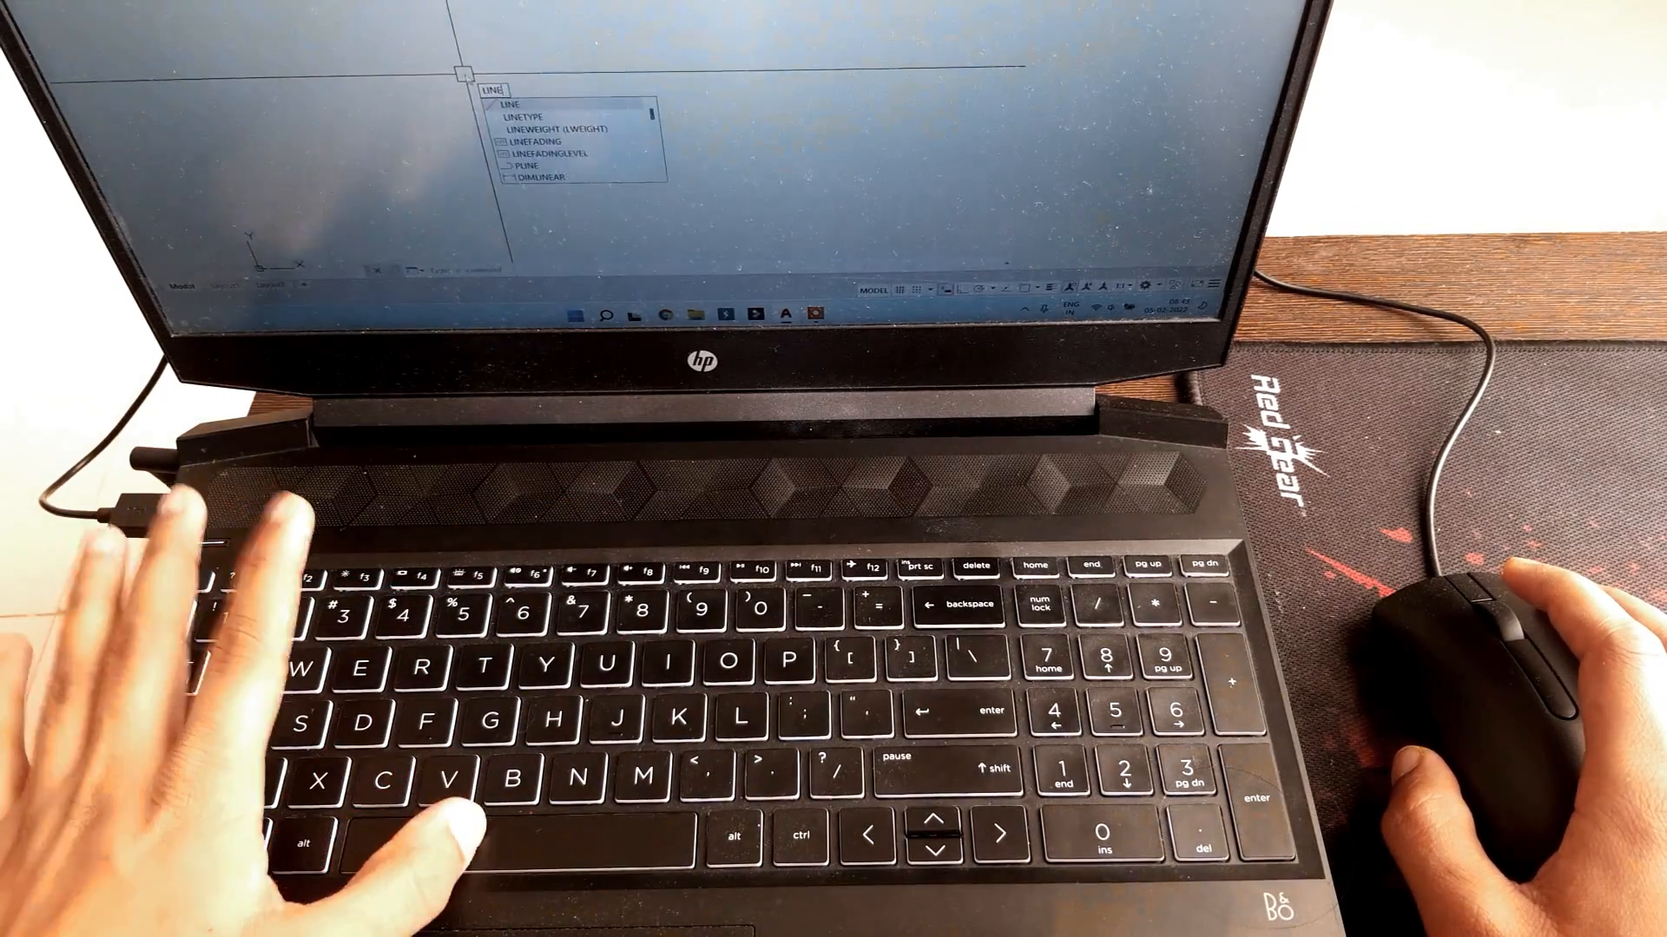
key("space")
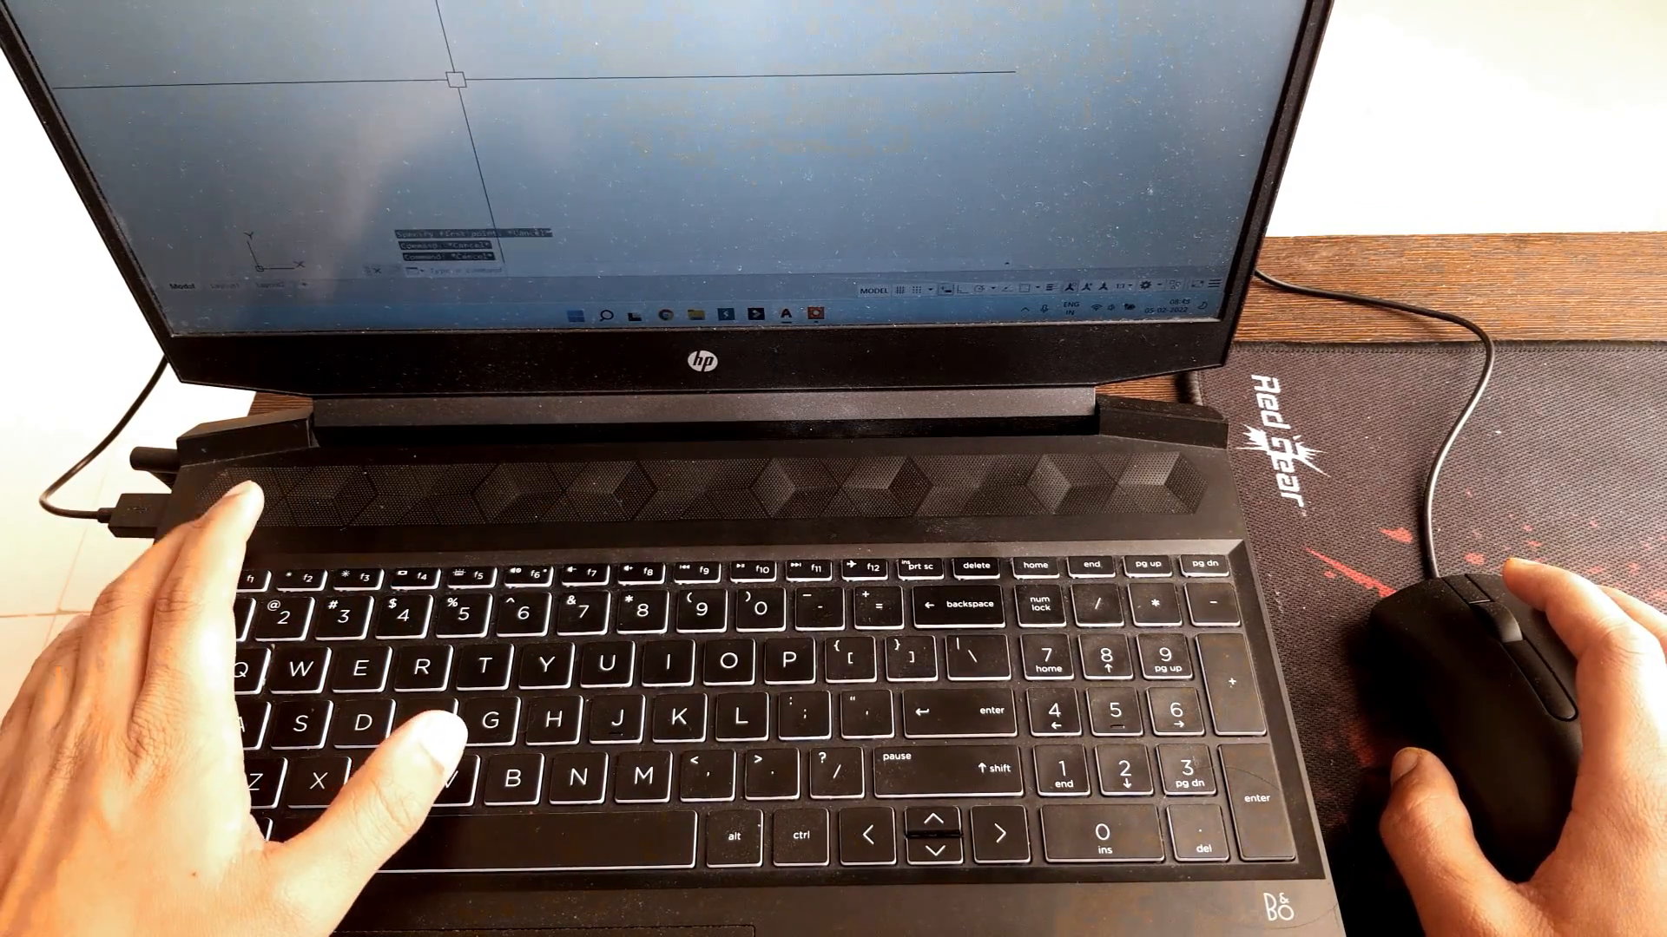
key("Escape")
key("Escape")
key("Escape")
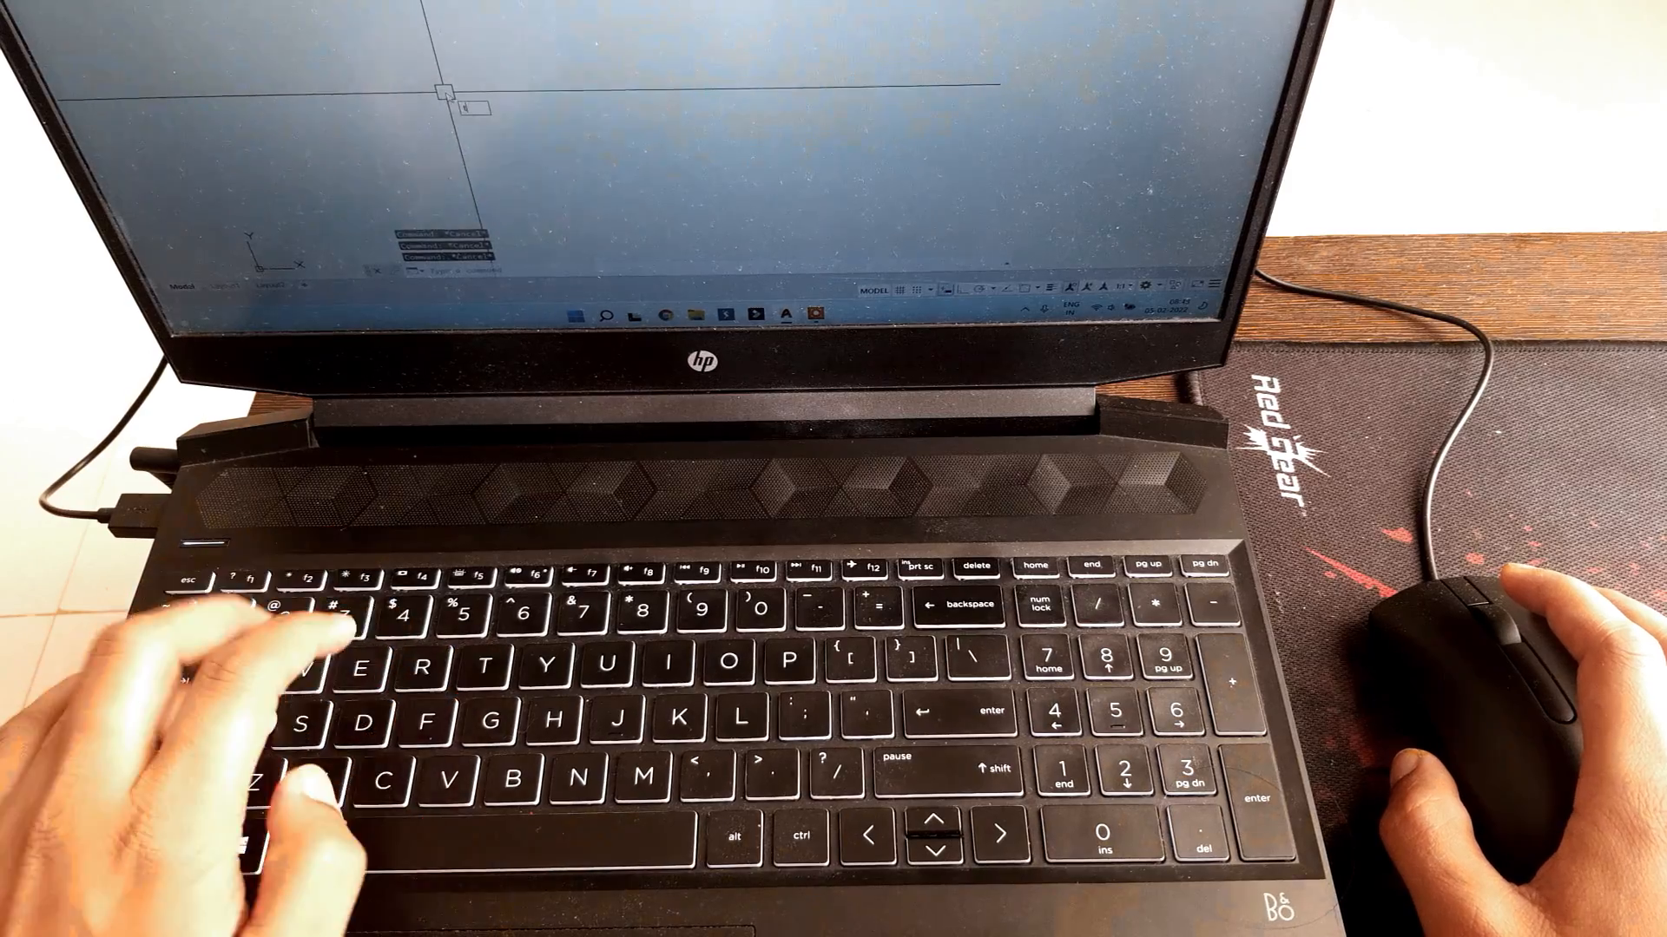
type("LE")
key("Escape")
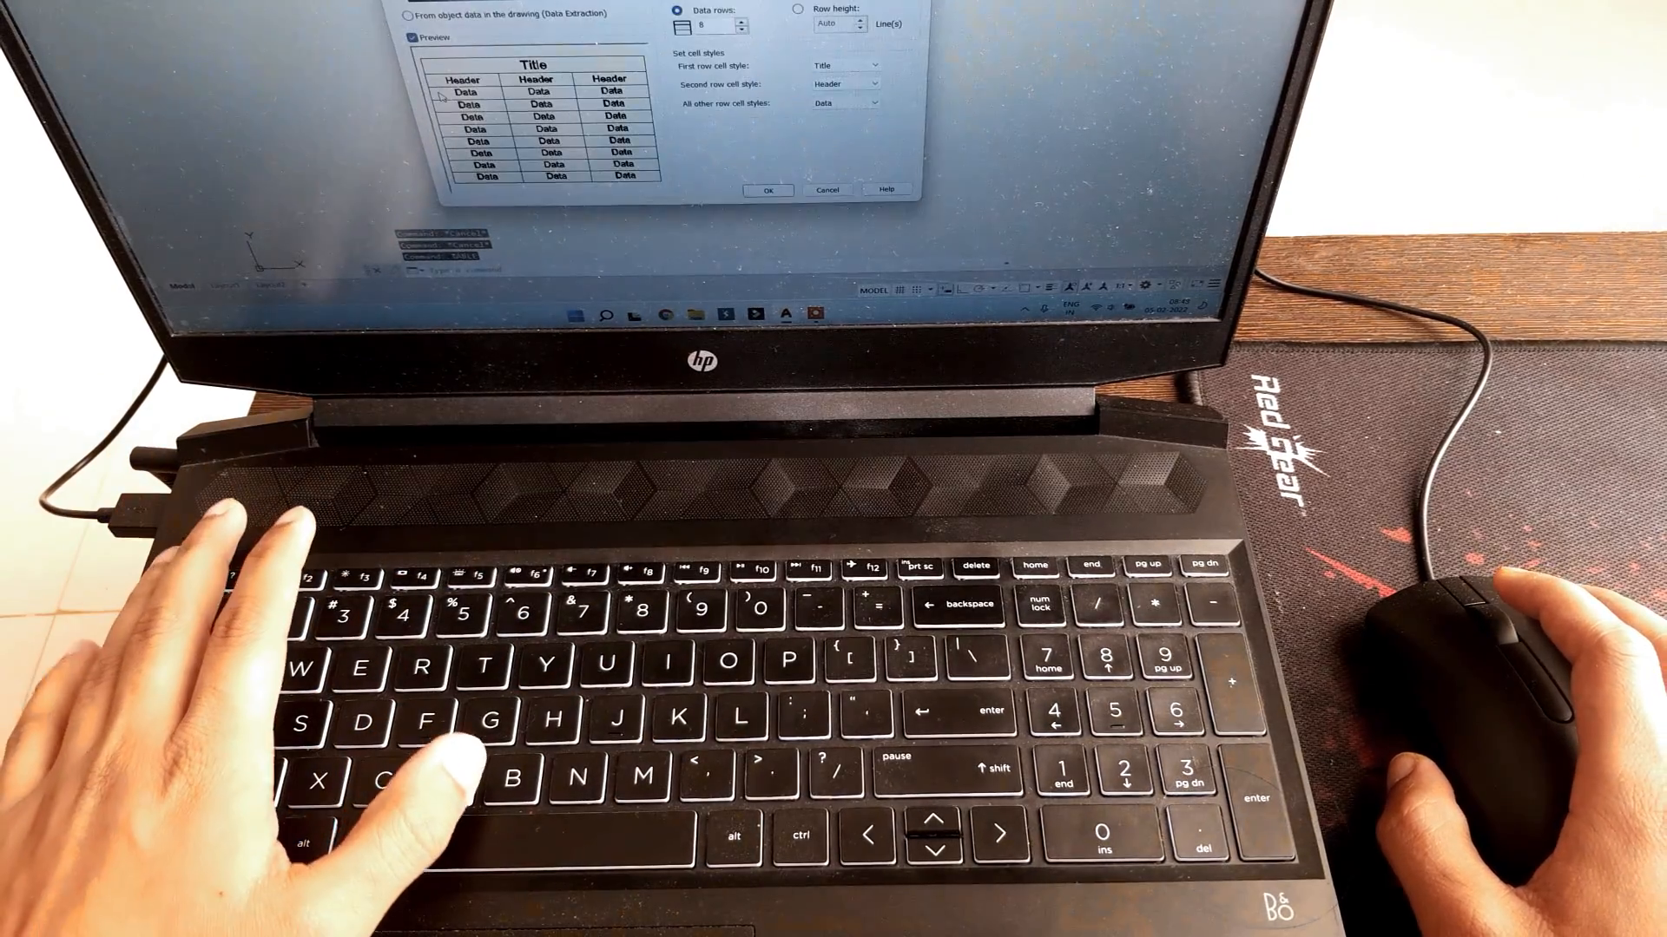
key("Escape")
key("Escape")
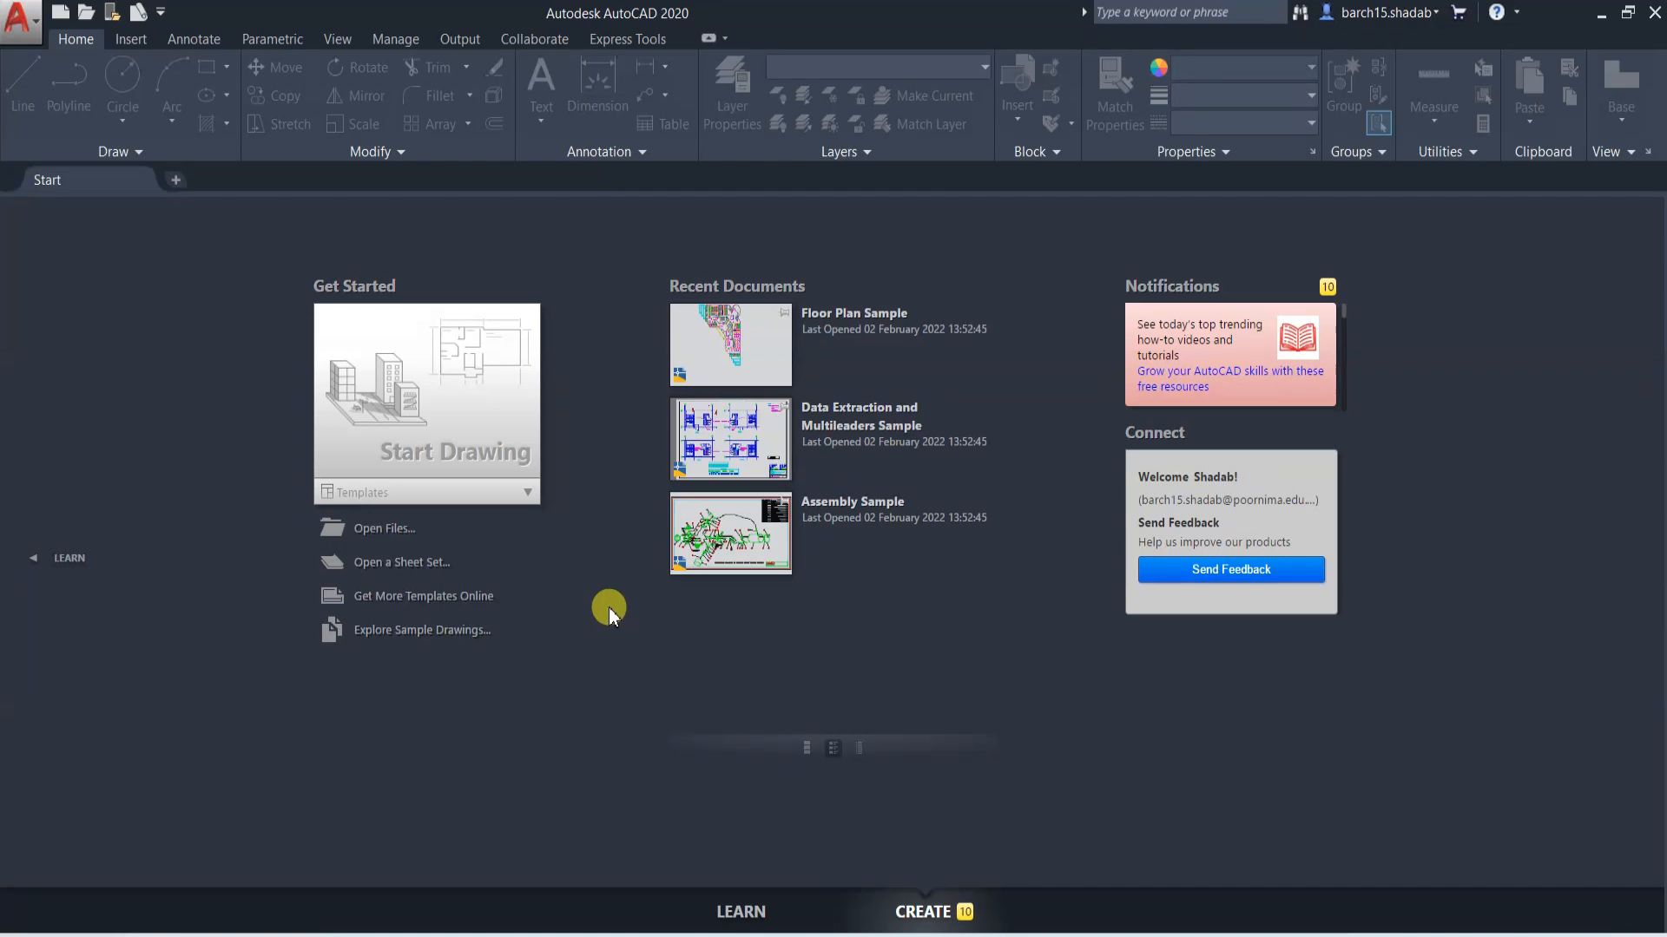
- Start a new drawing and hide its ViewCube and navigation bar
left_click(480, 439)
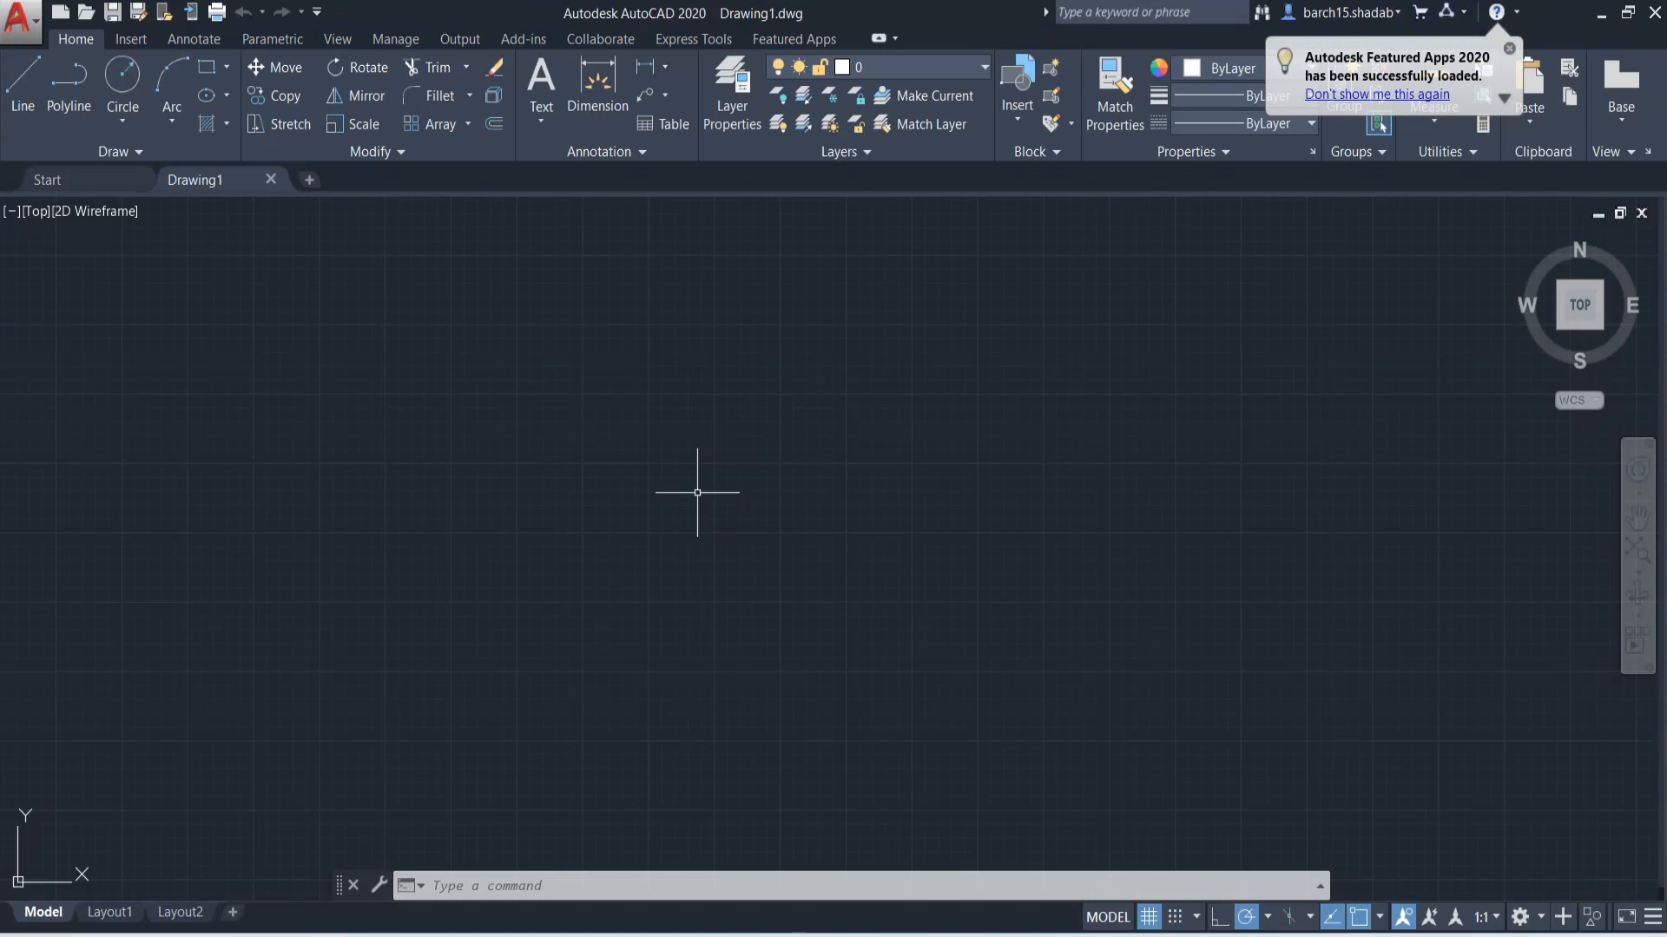
left_click(338, 39)
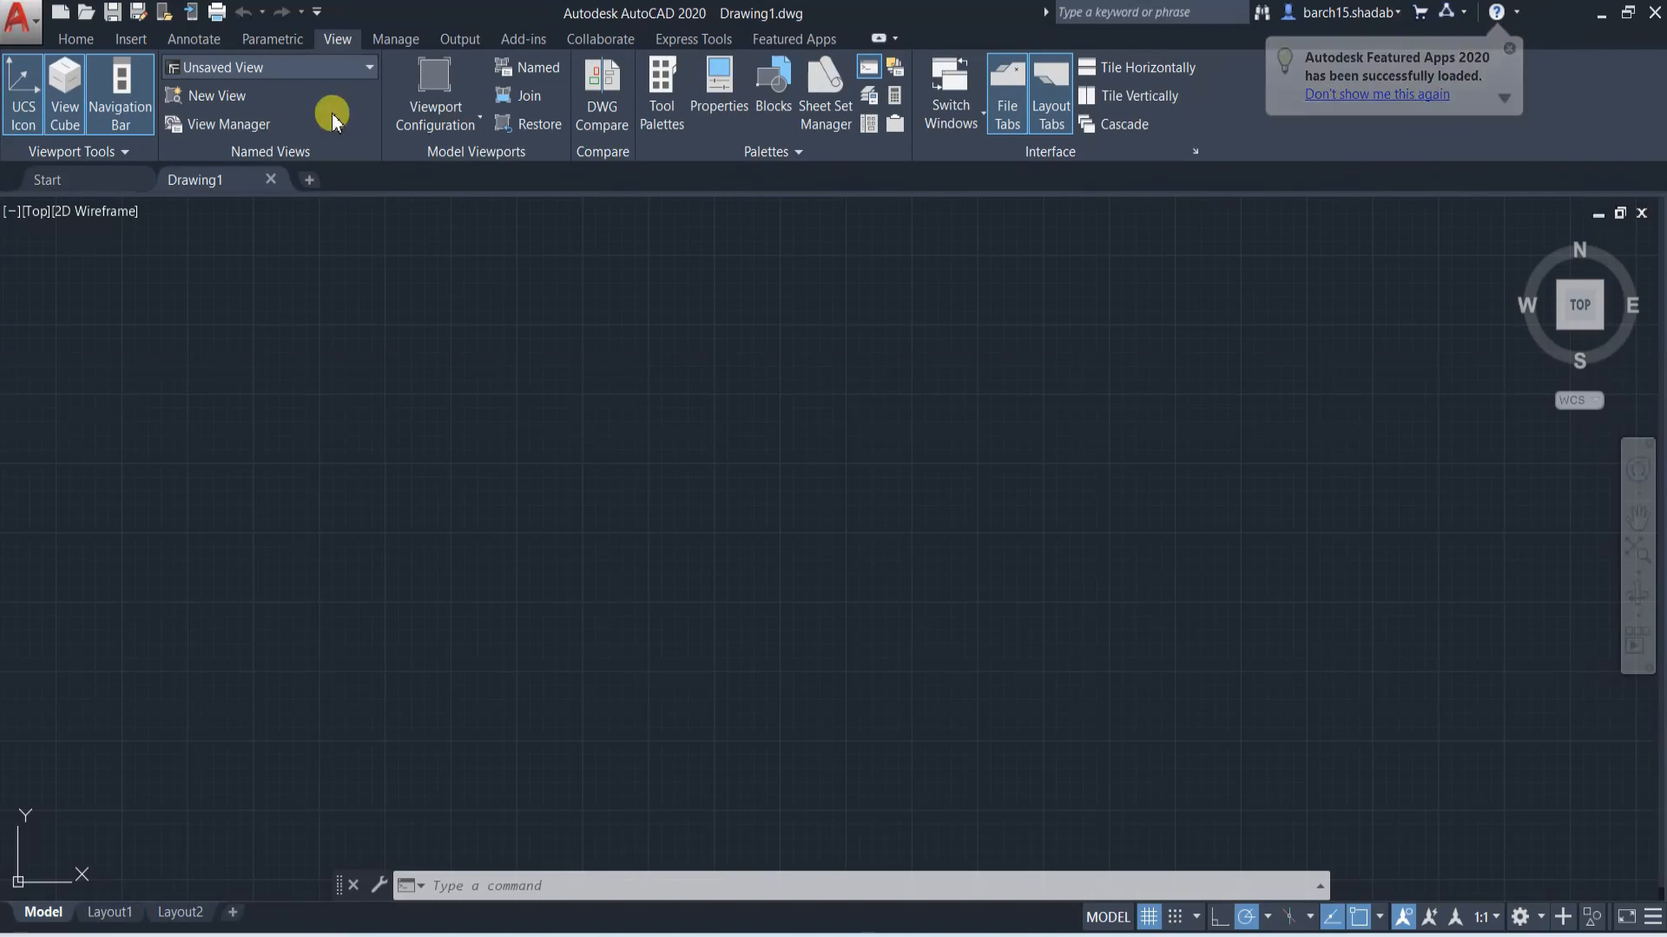
left_click(63, 114)
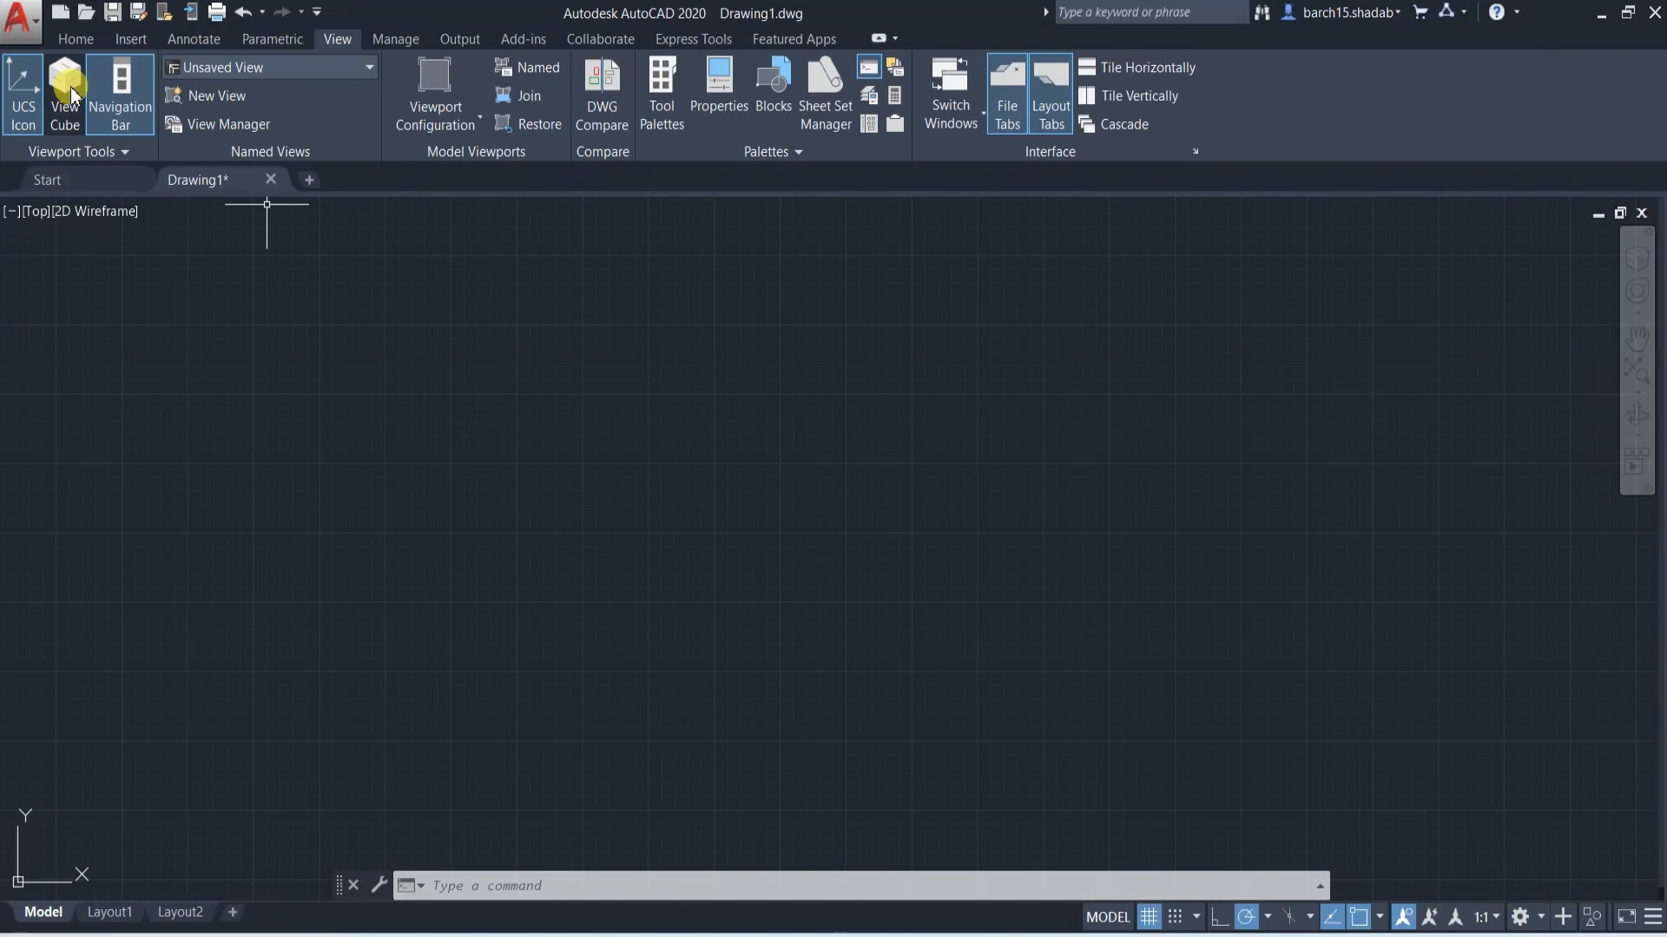
left_click(120, 96)
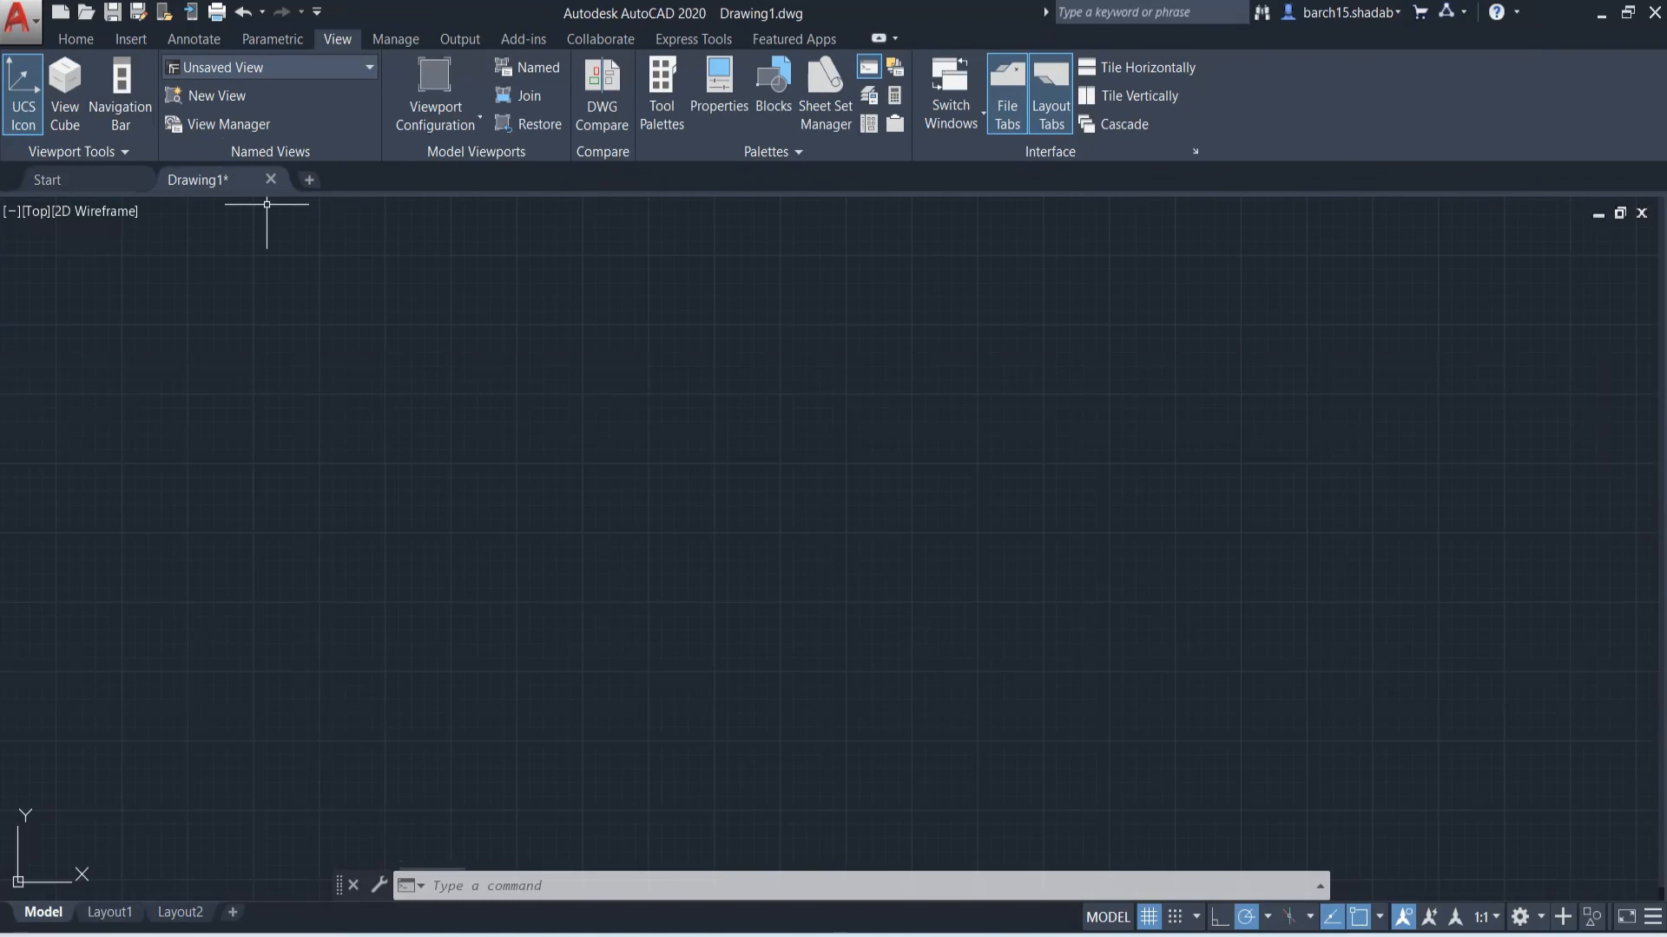
left_click(77, 44)
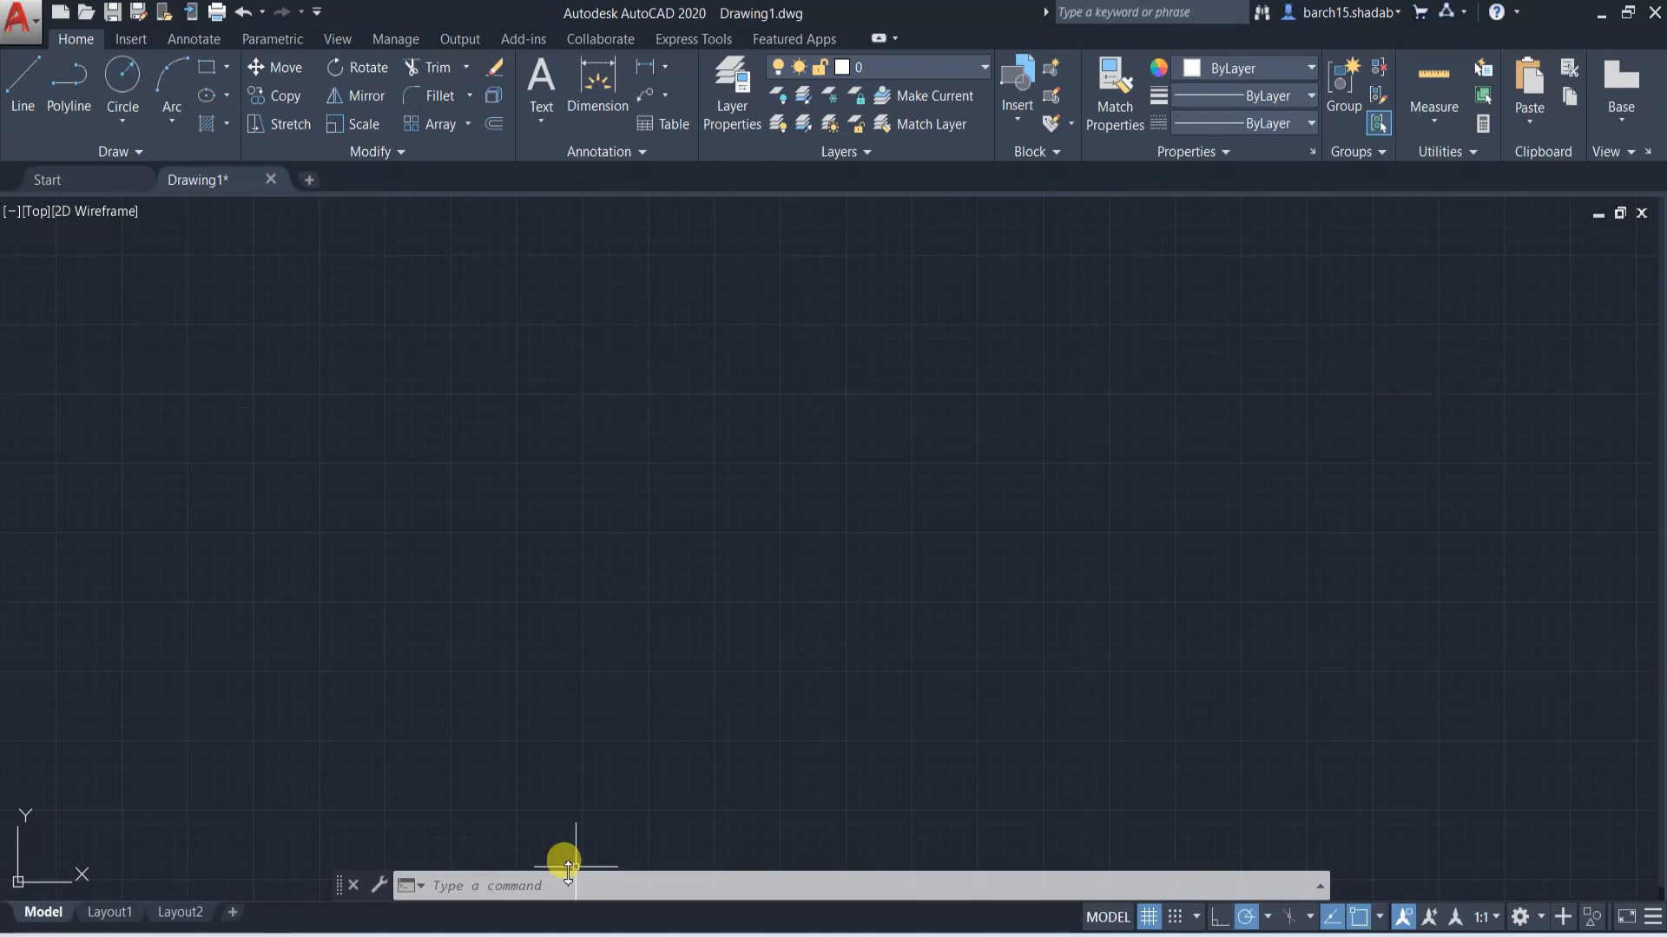
left_click(531, 886)
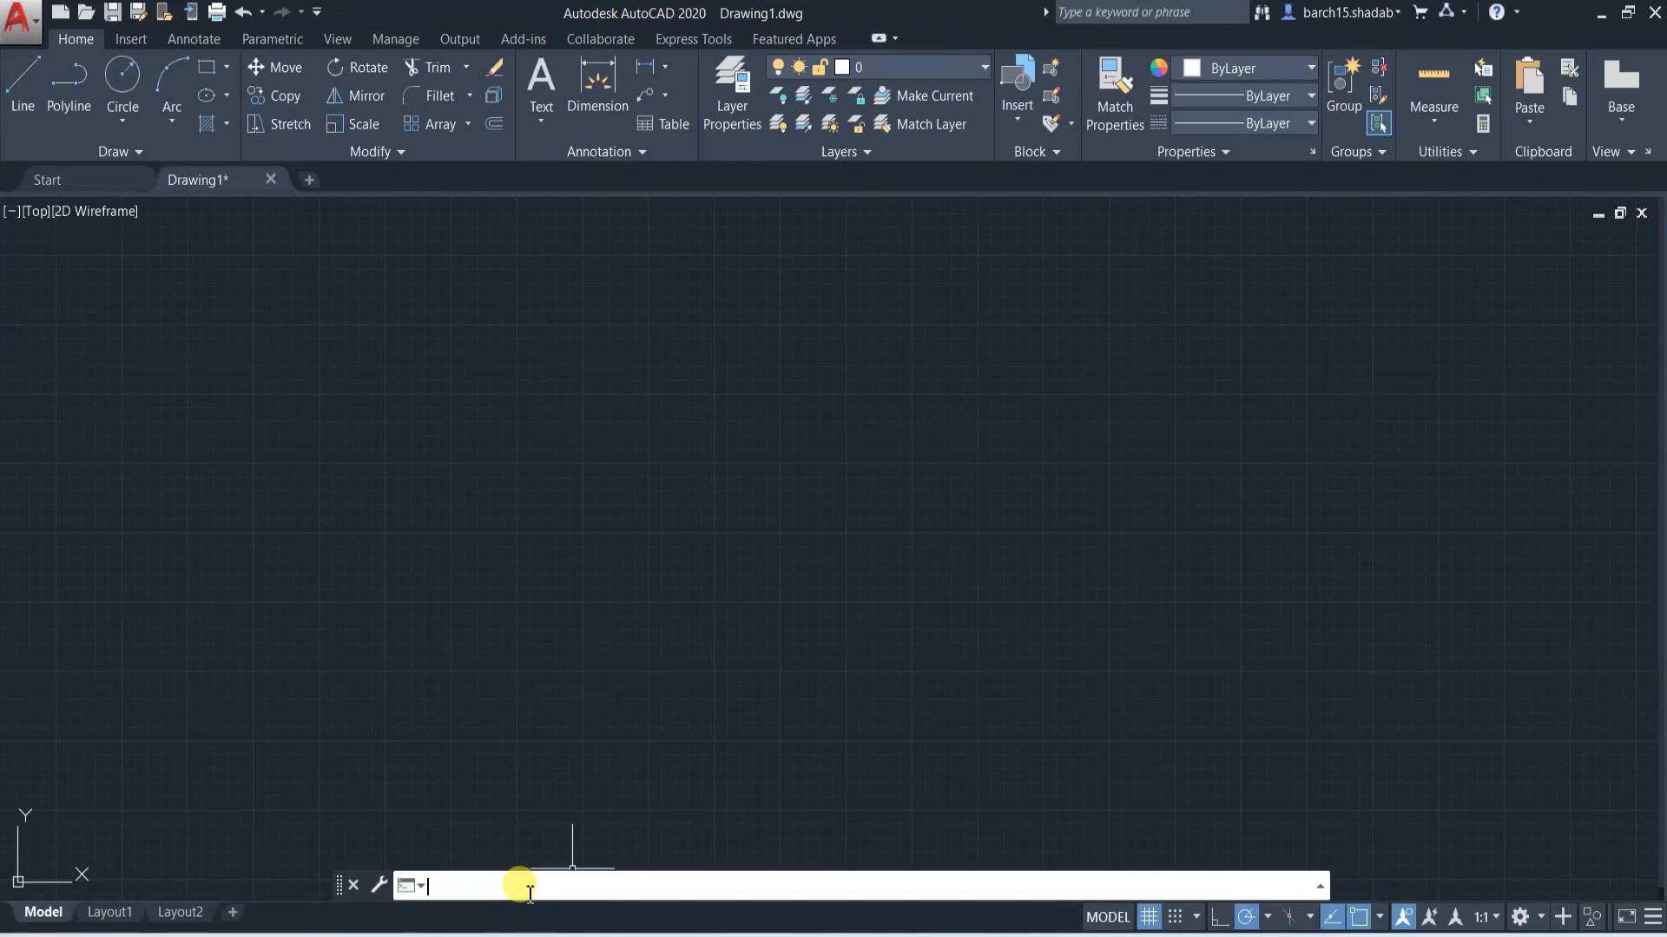
key("Escape")
key("Escape")
key("Escape")
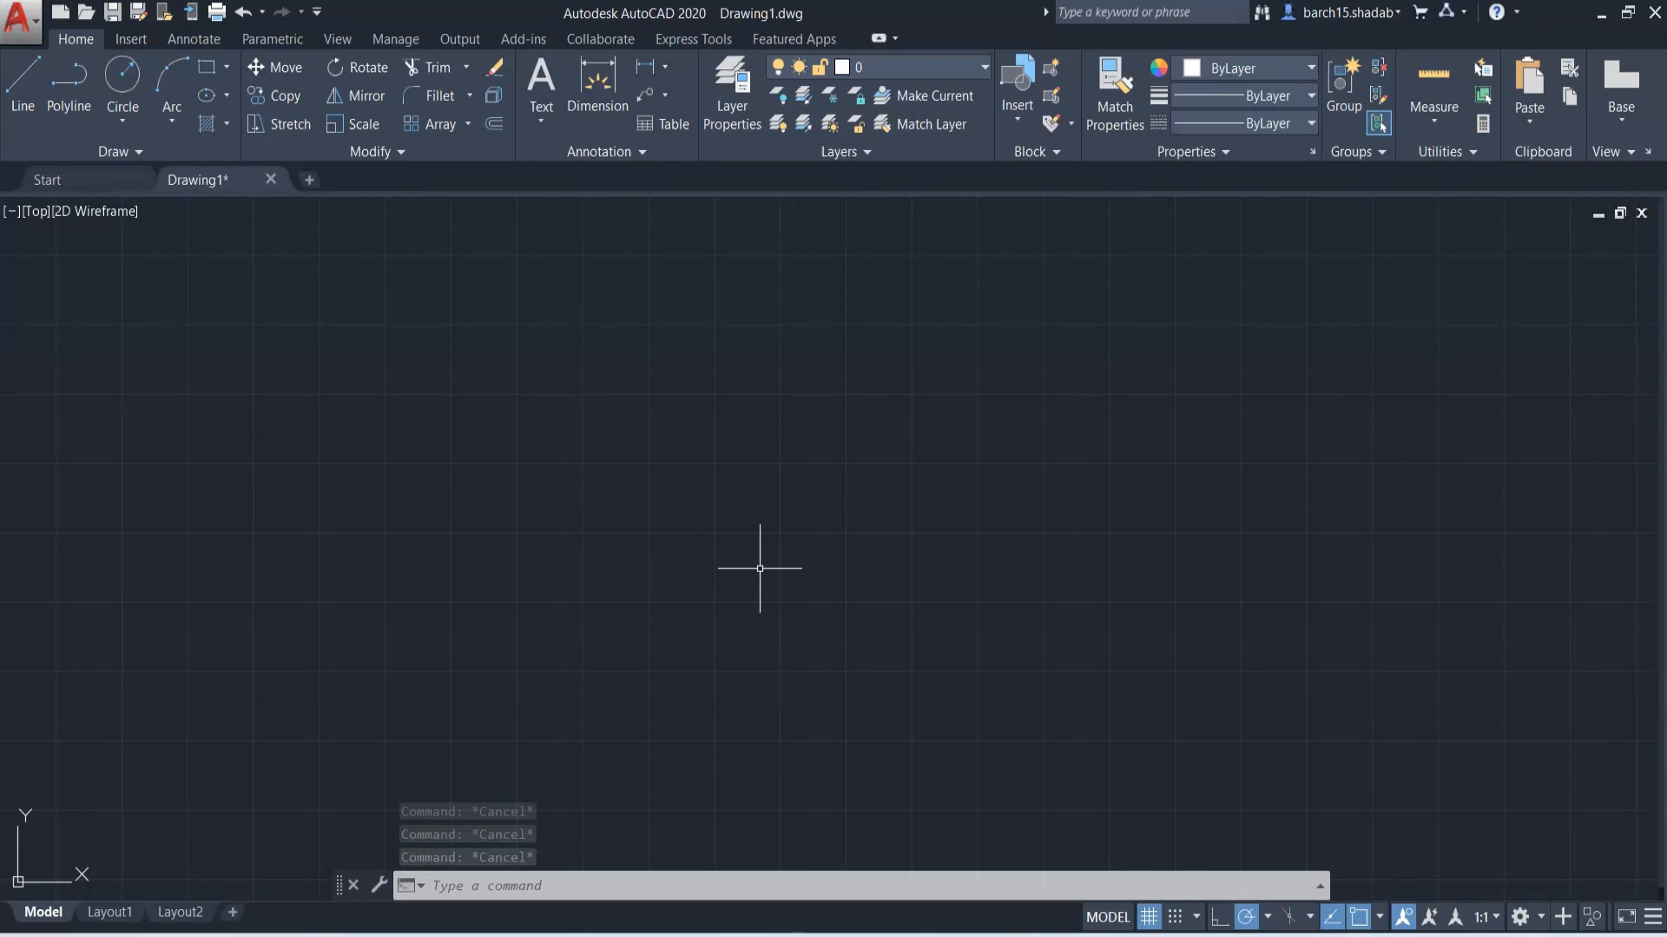
- Open the drawing units settings with the UNITS command
type("UN")
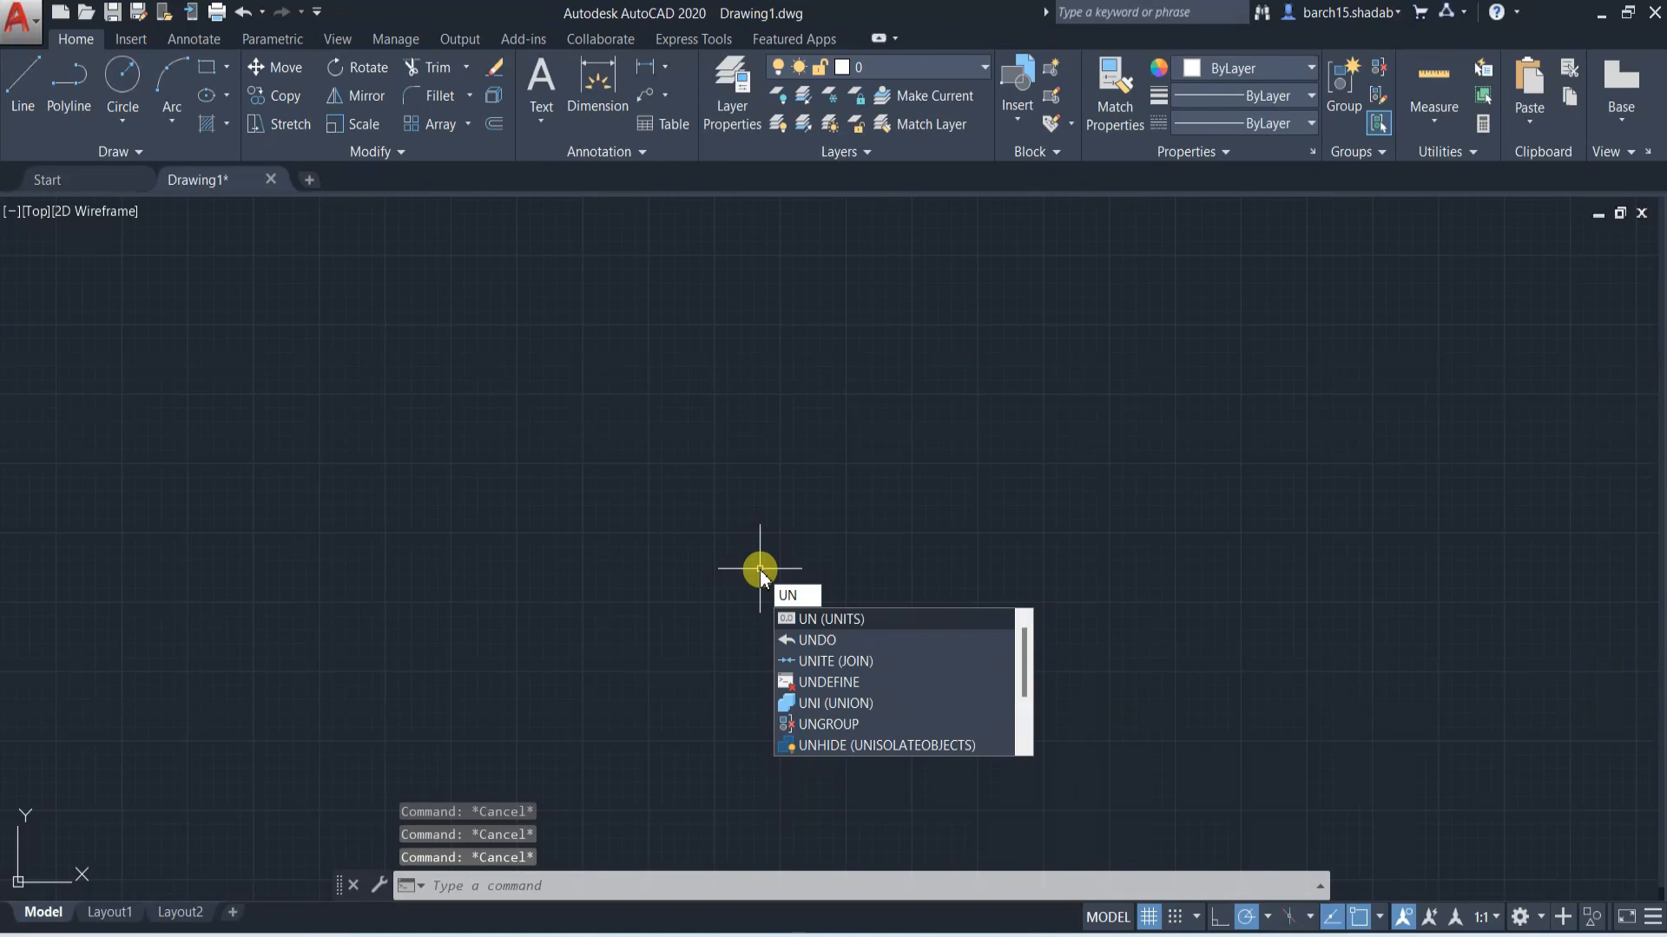
type("ITS")
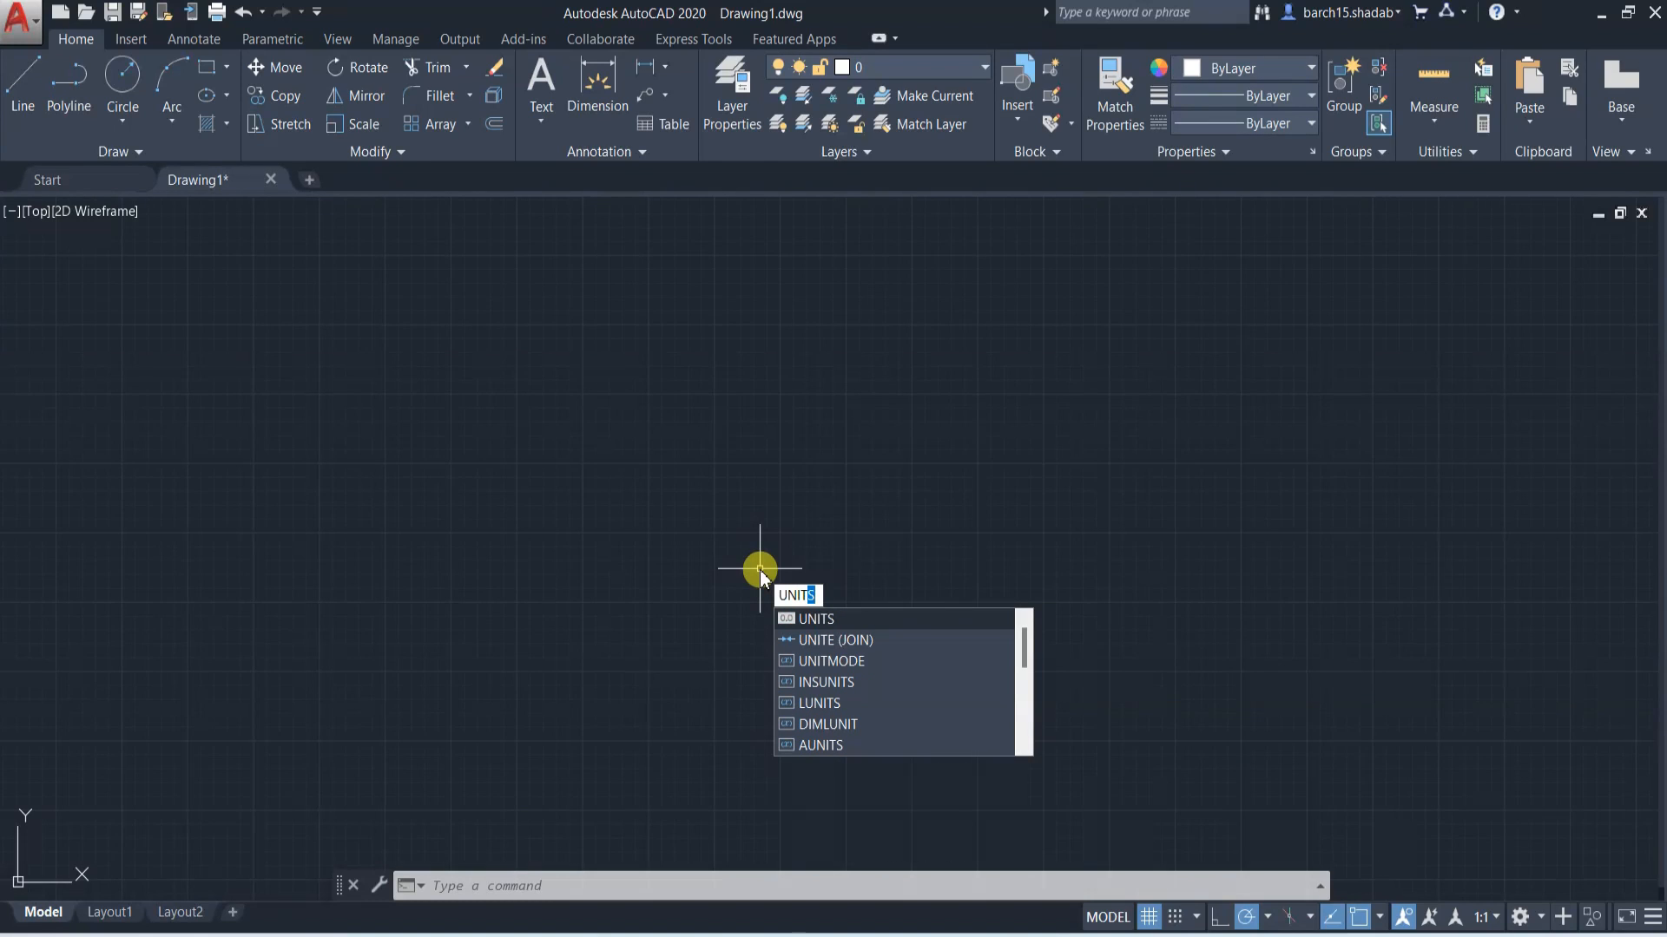
key("Return")
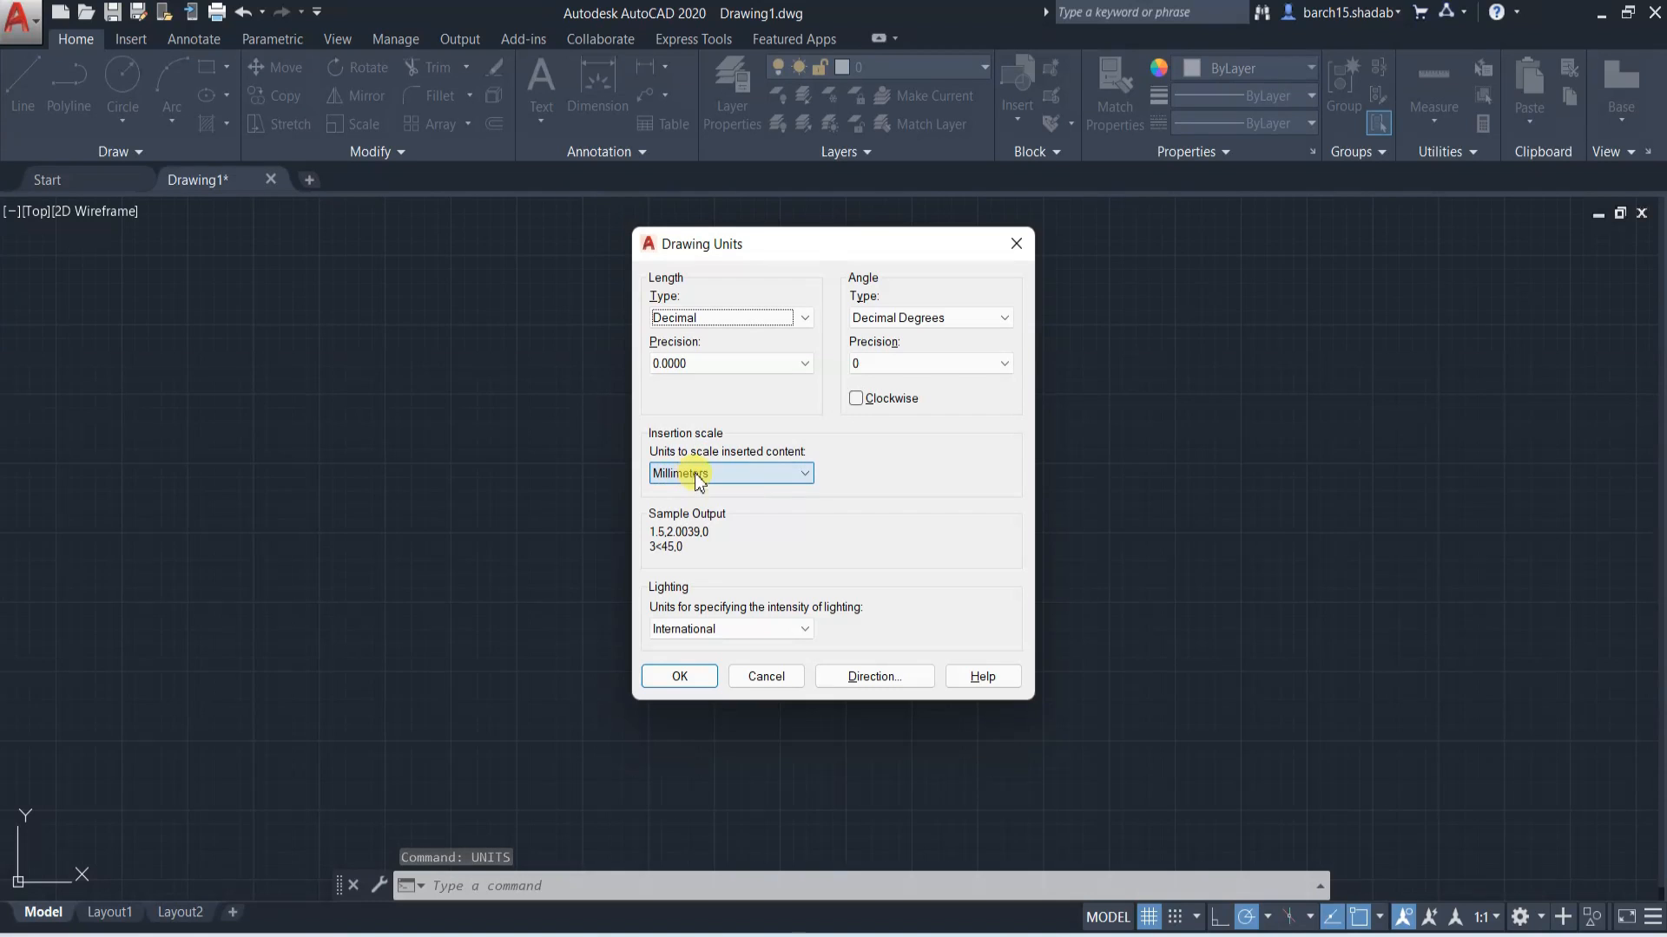
- Set the insertion scale to Inches and the length units to Architectural with 0'-0 1/4" precision
mouse_move(705, 476)
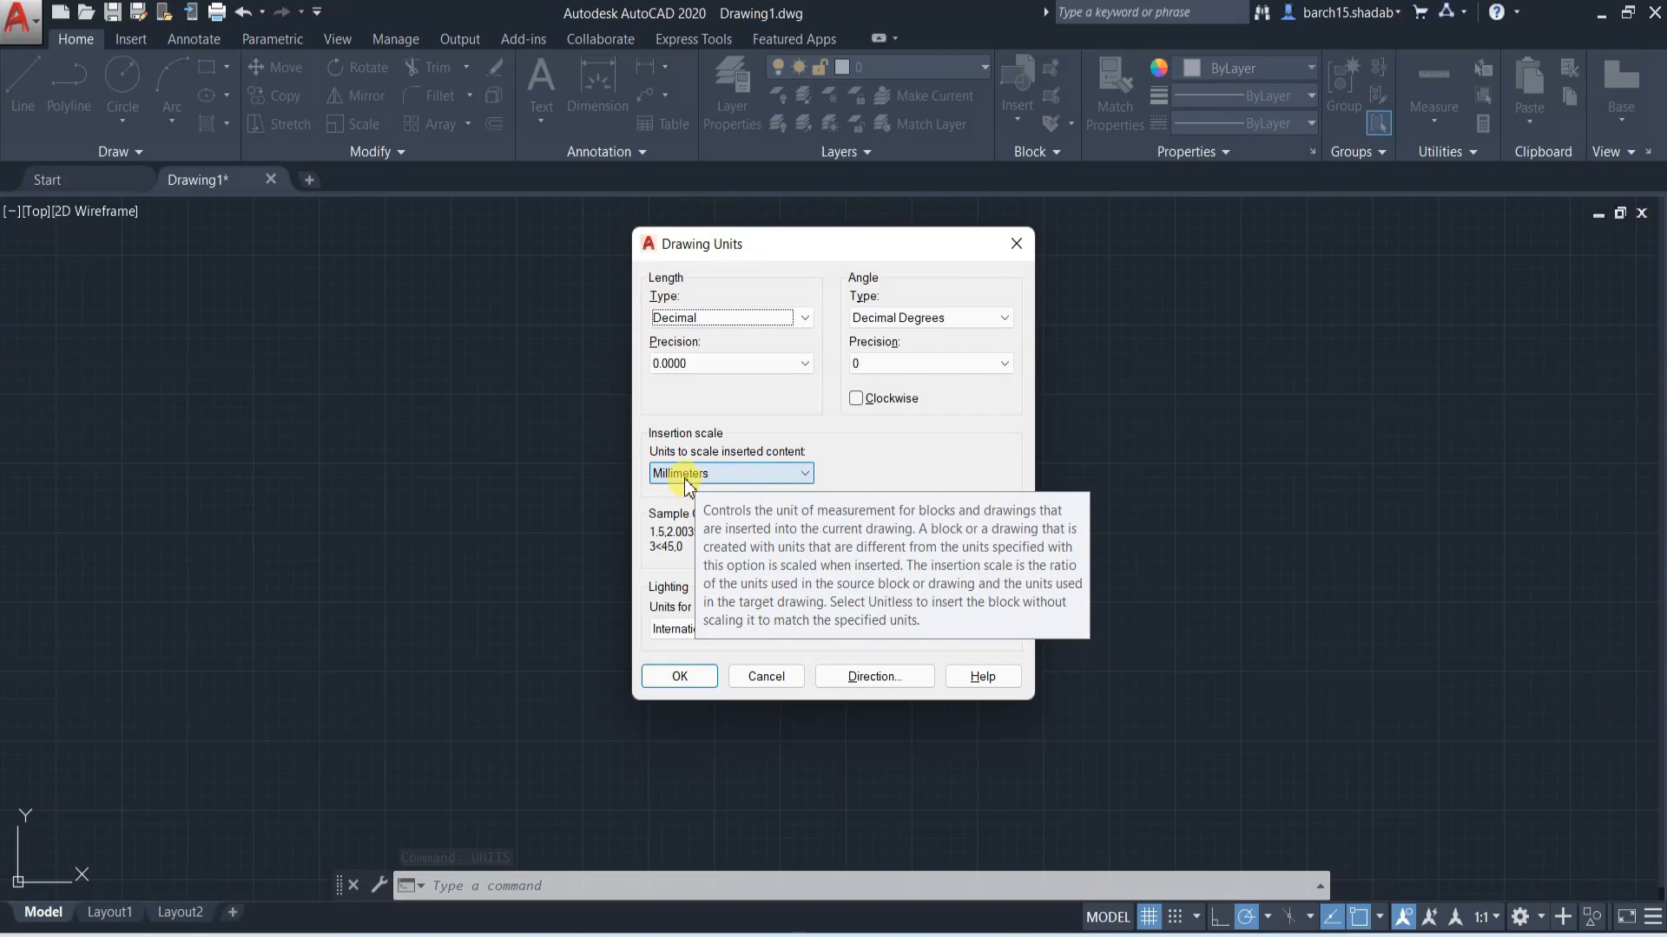
left_click(722, 475)
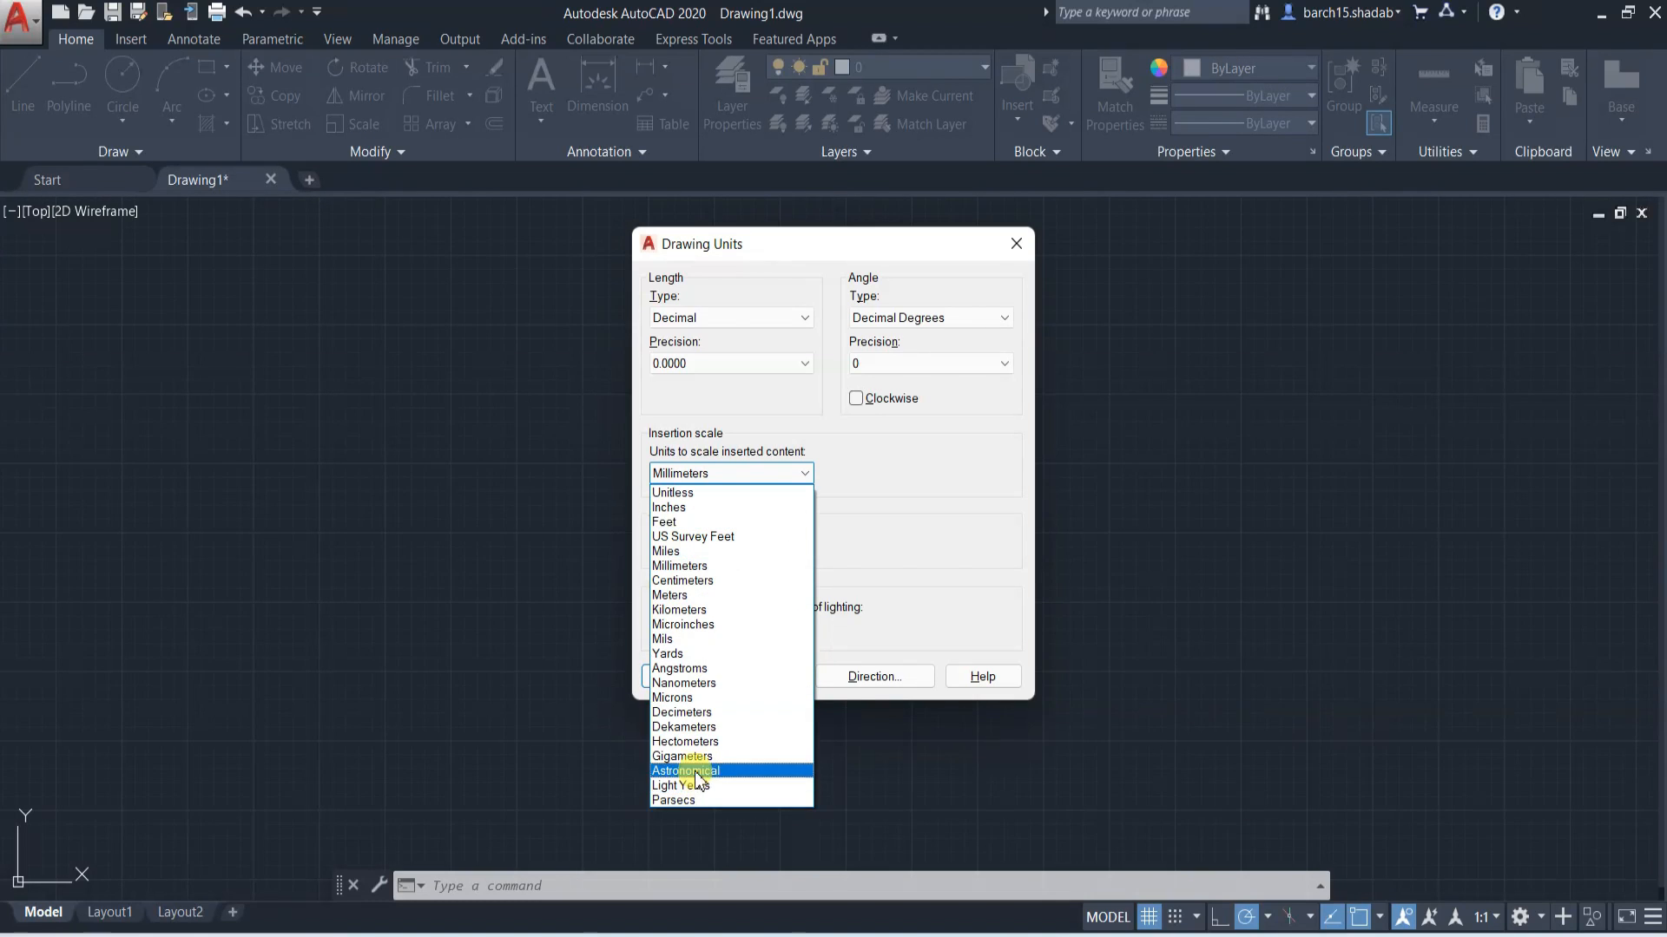
left_click(695, 508)
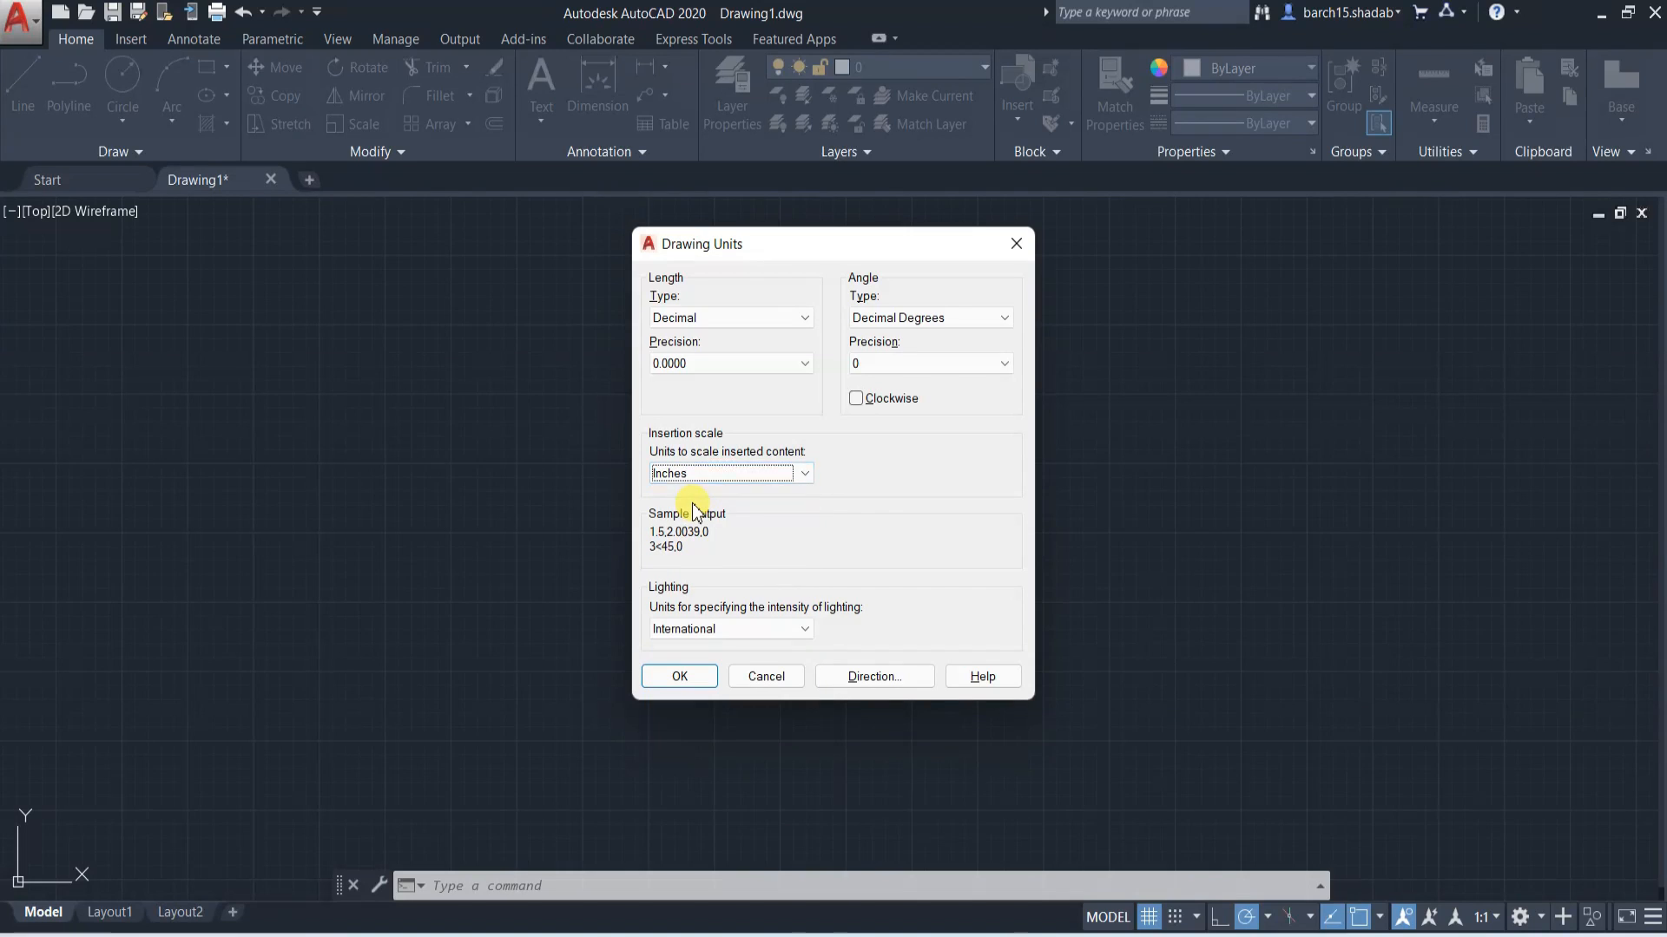
left_click(708, 317)
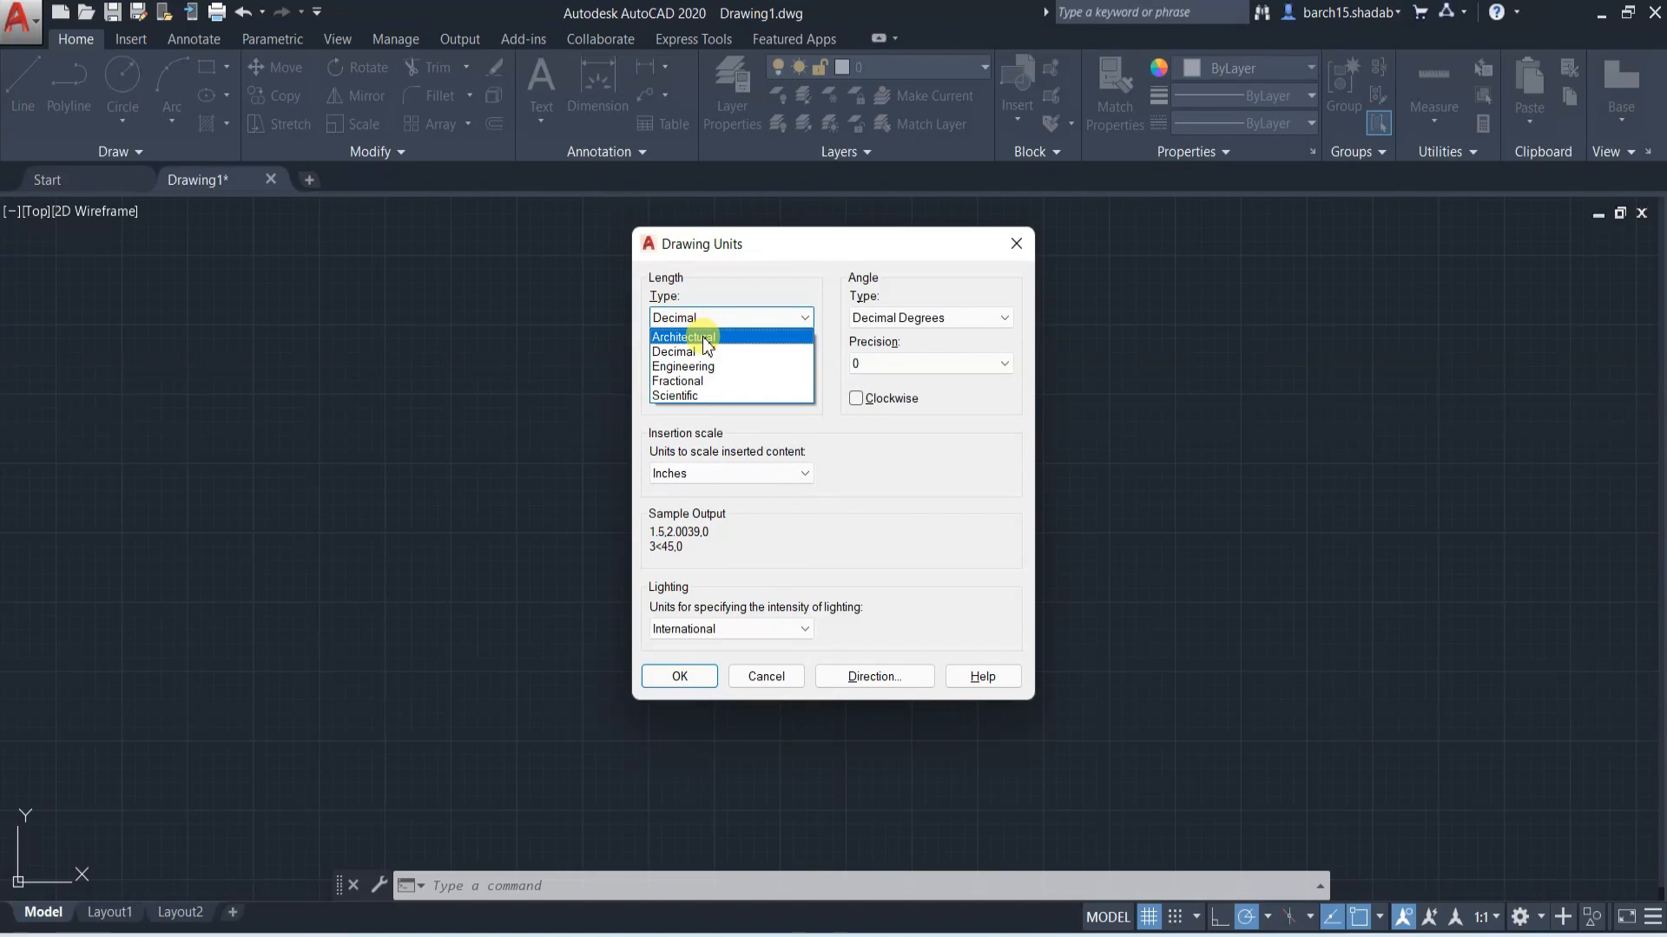
left_click(704, 339)
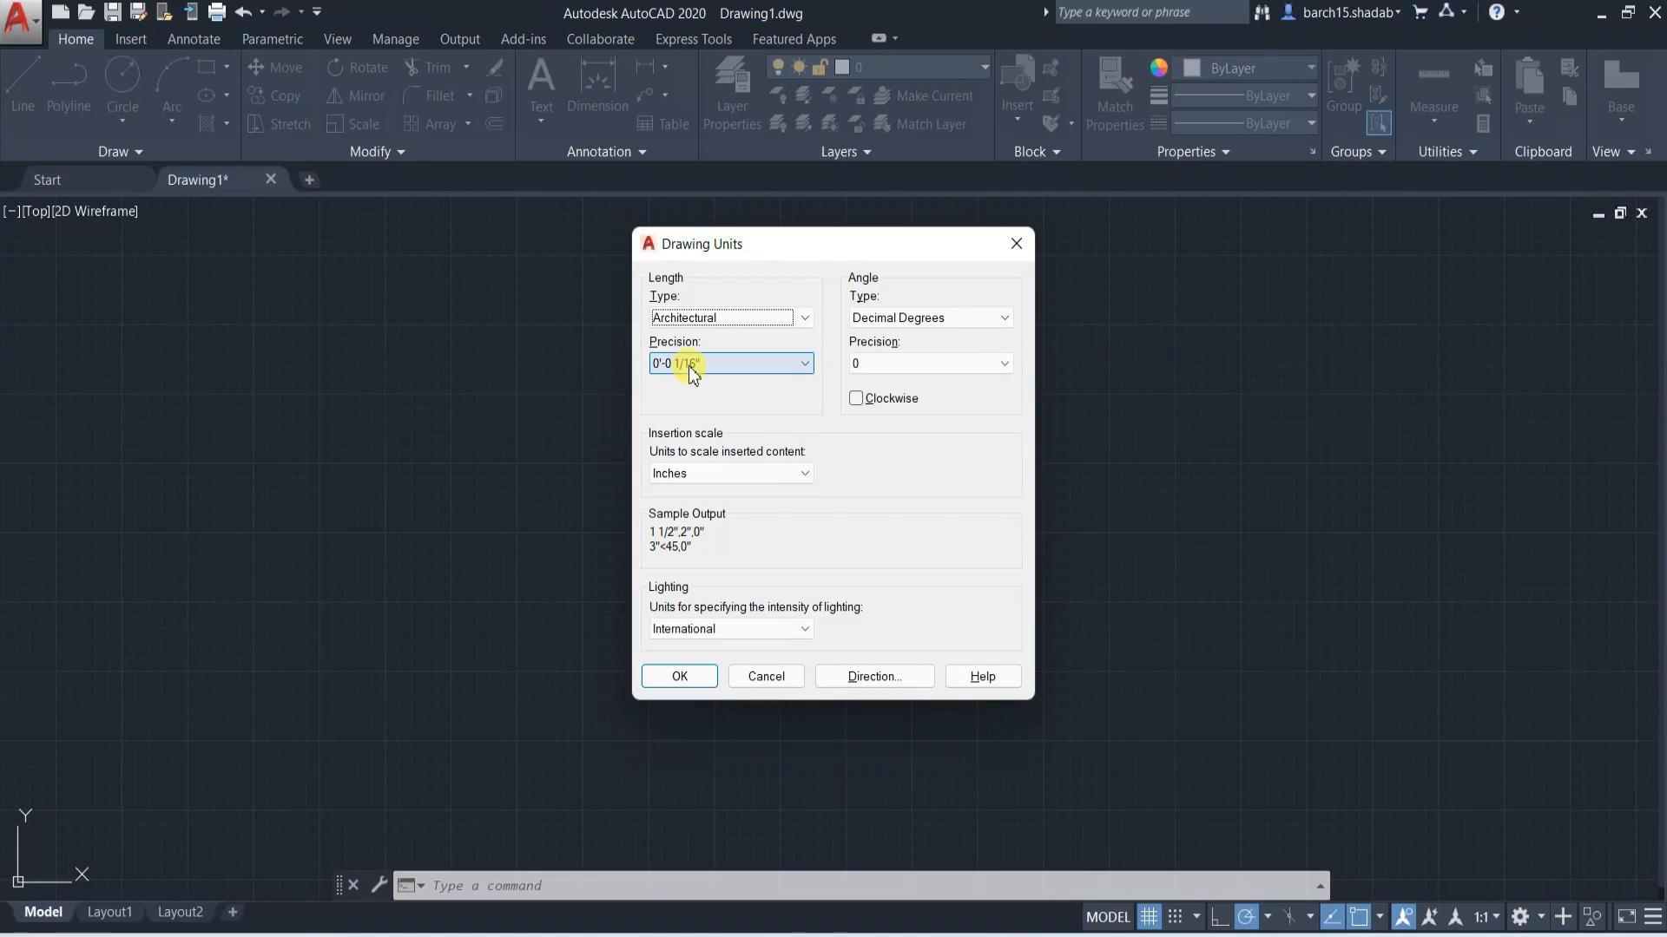
left_click(694, 364)
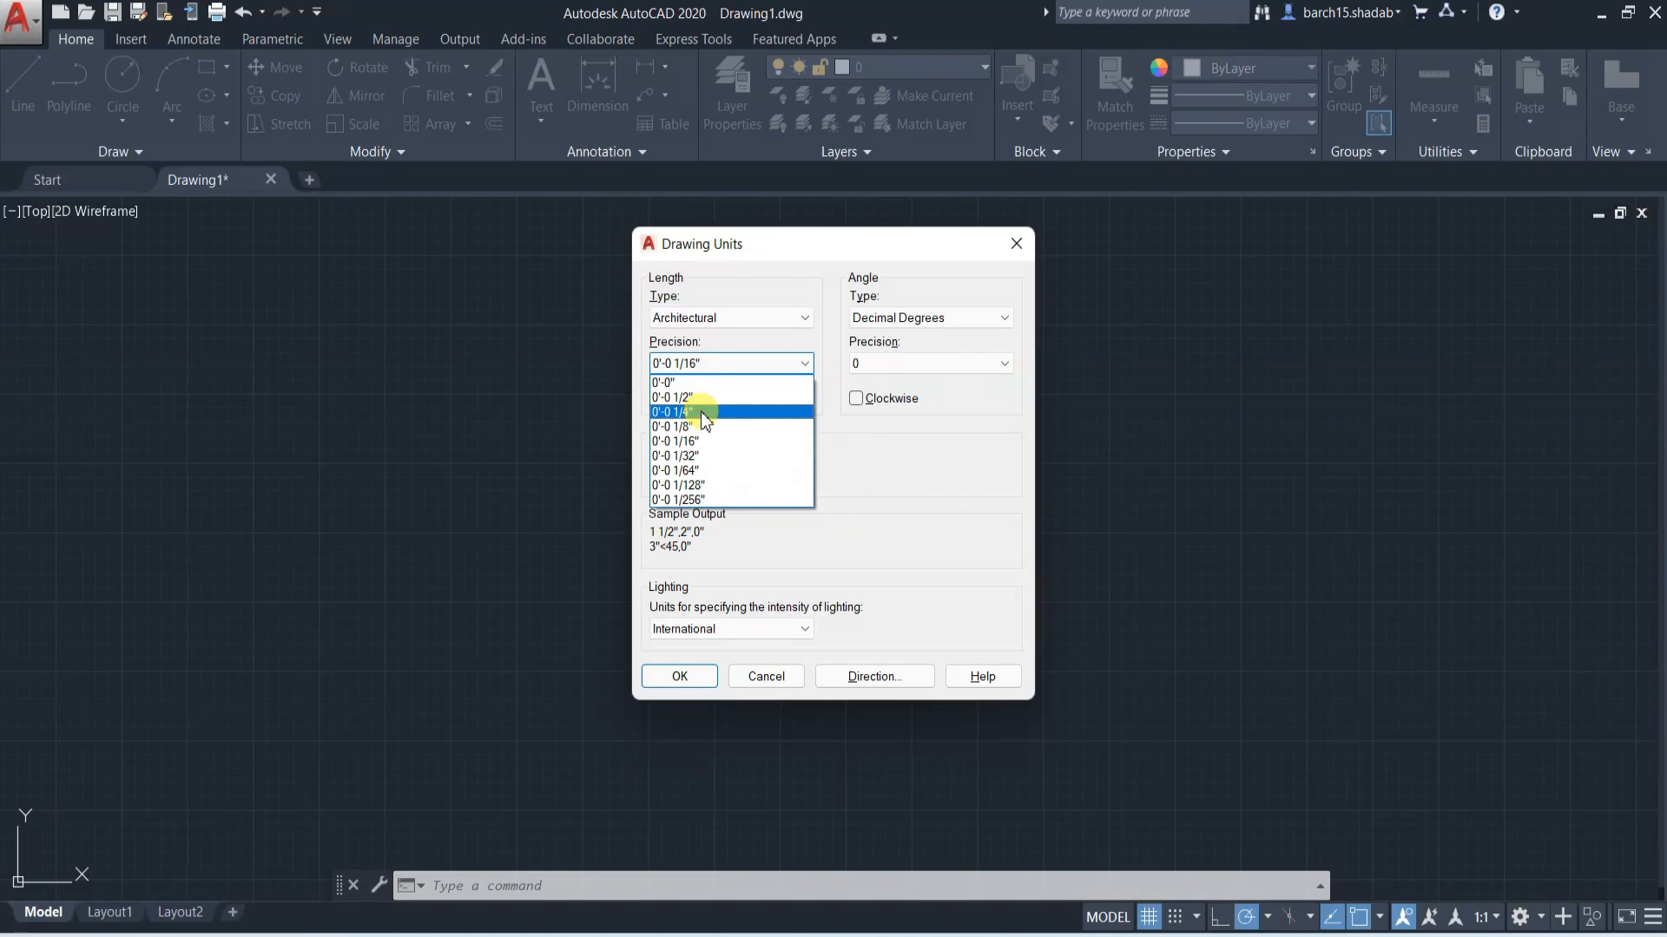
left_click(703, 414)
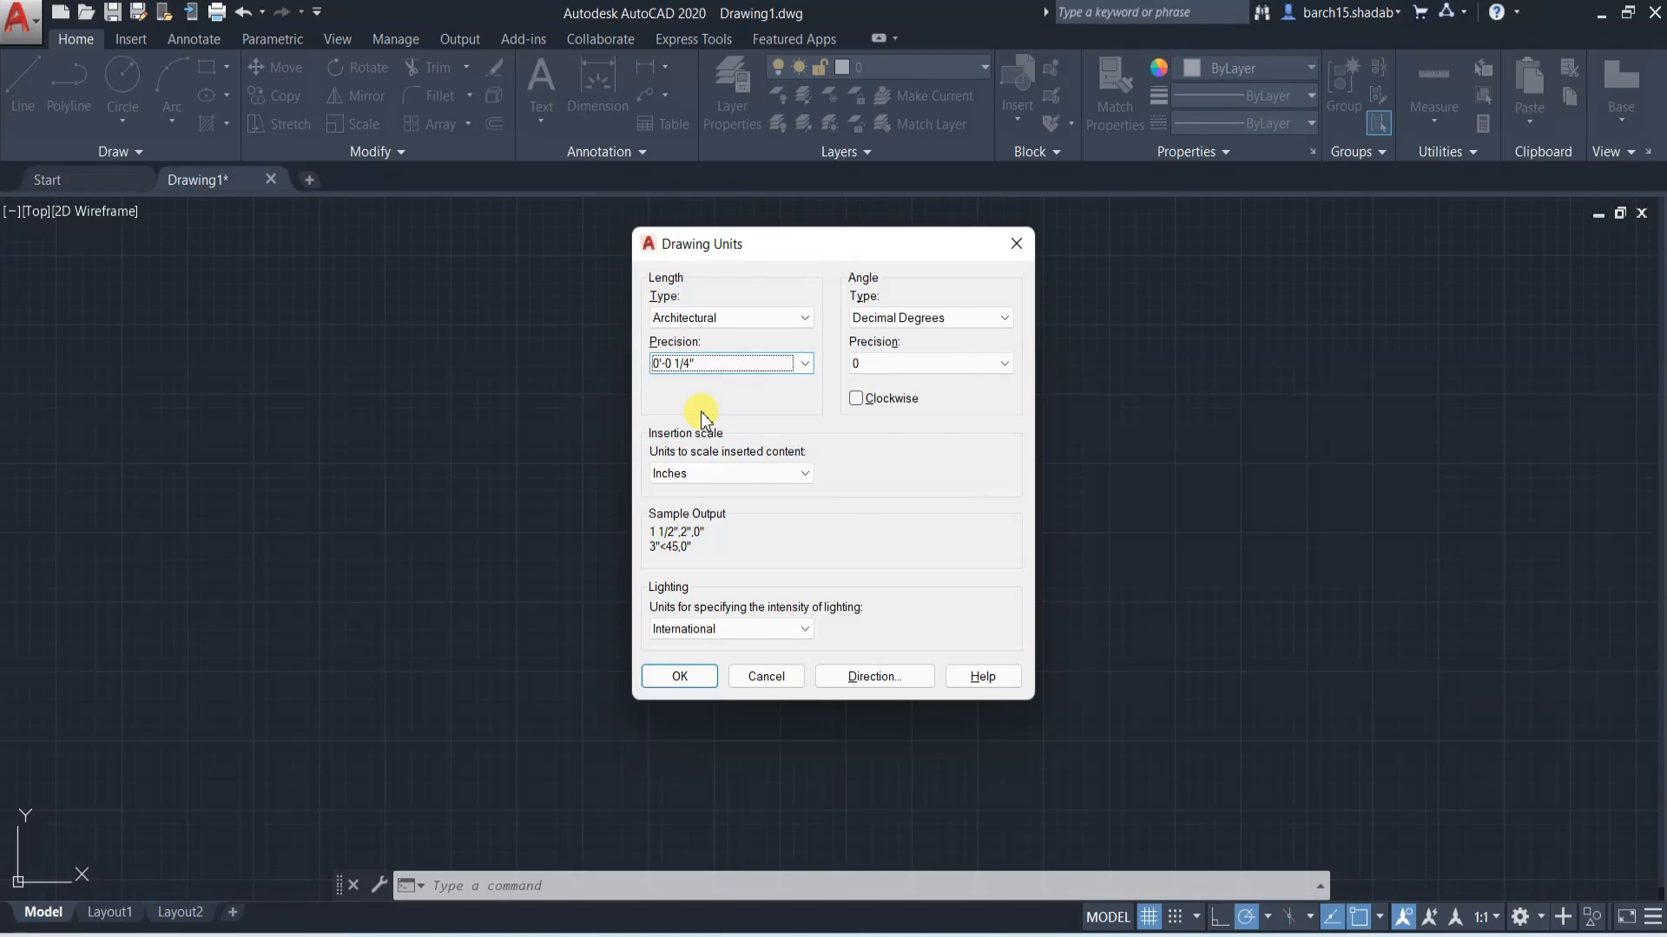
left_click(703, 365)
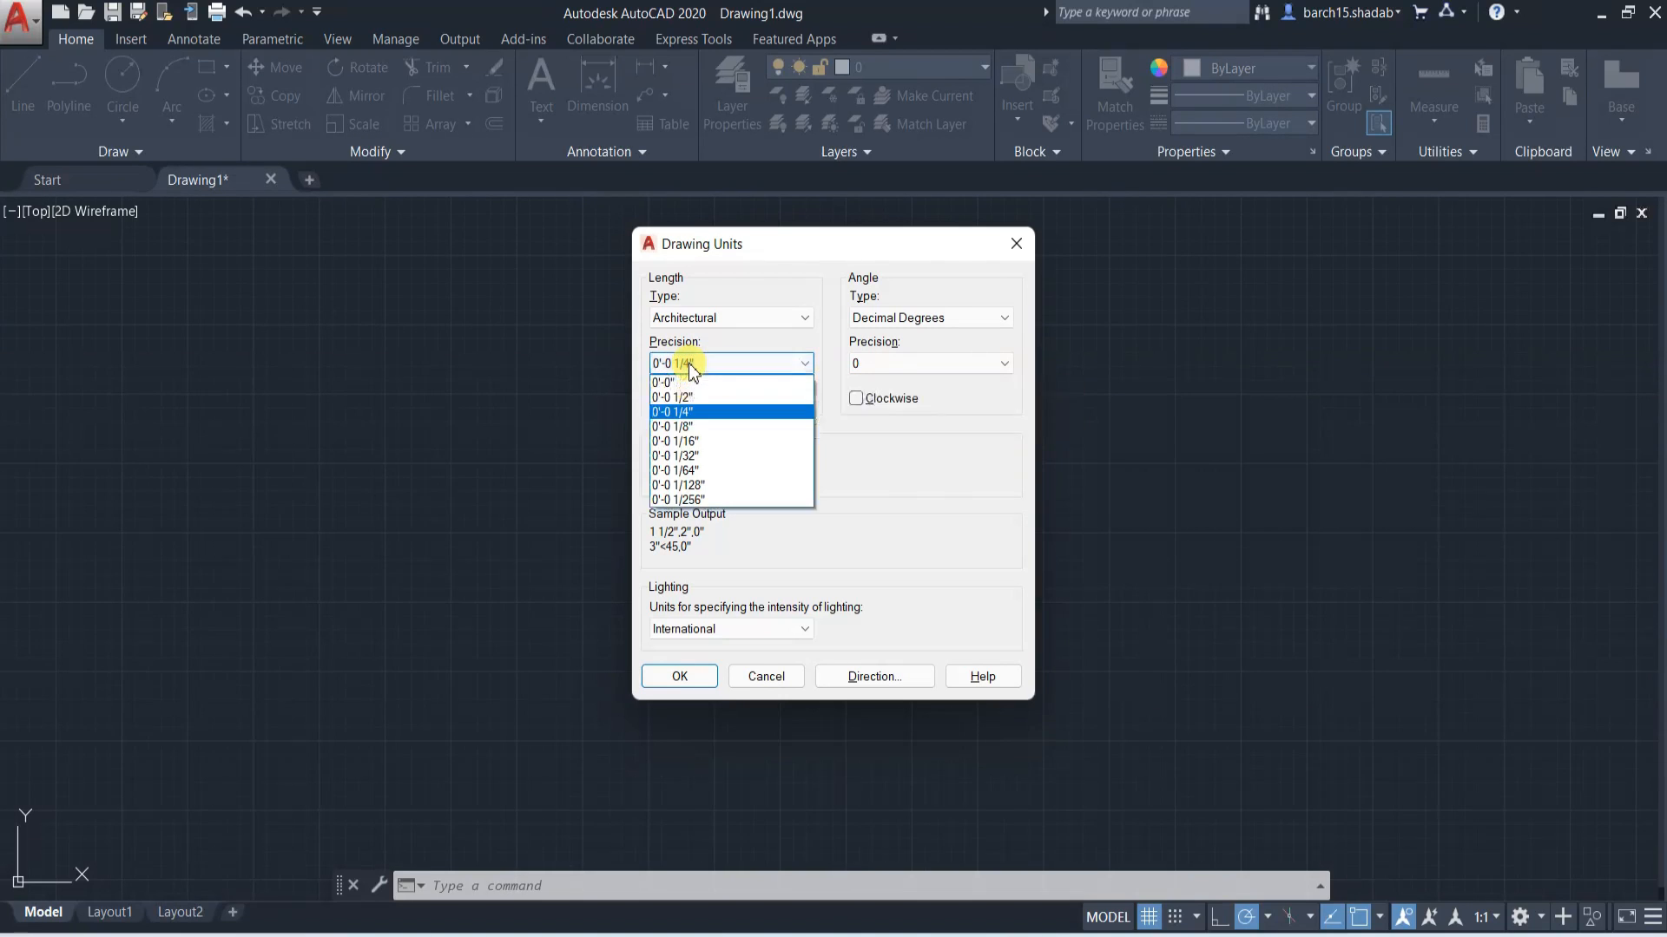
left_click(700, 413)
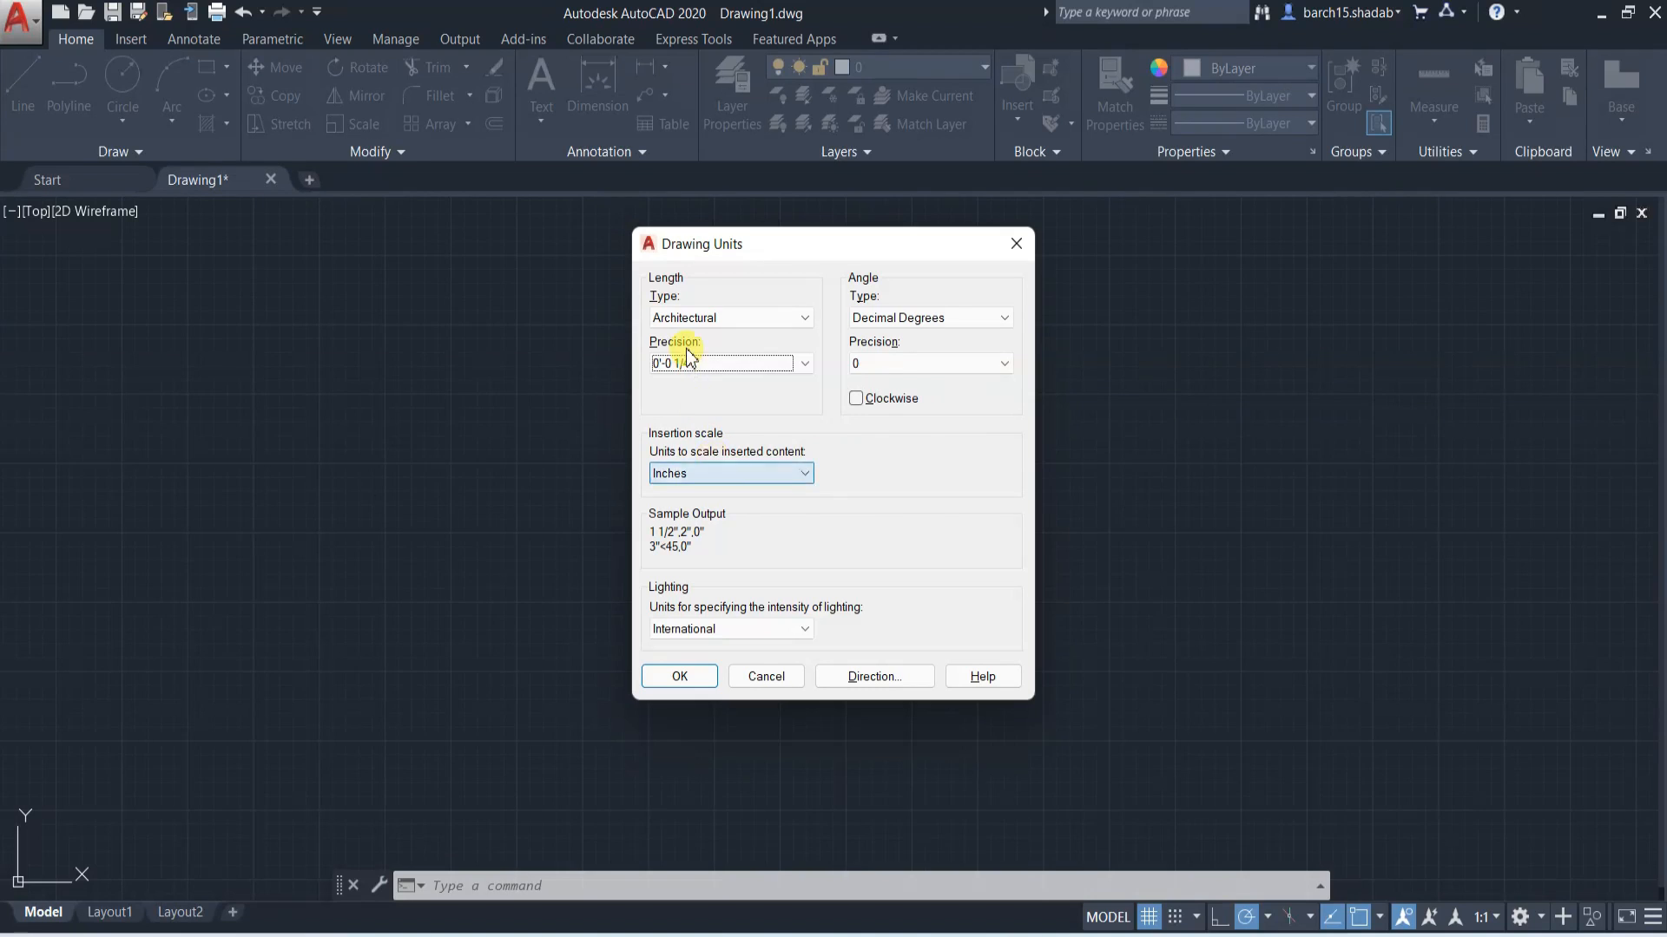
- Set the insertion scale to Millimeters and the length units to Decimal with 0.00 precision
left_click(712, 474)
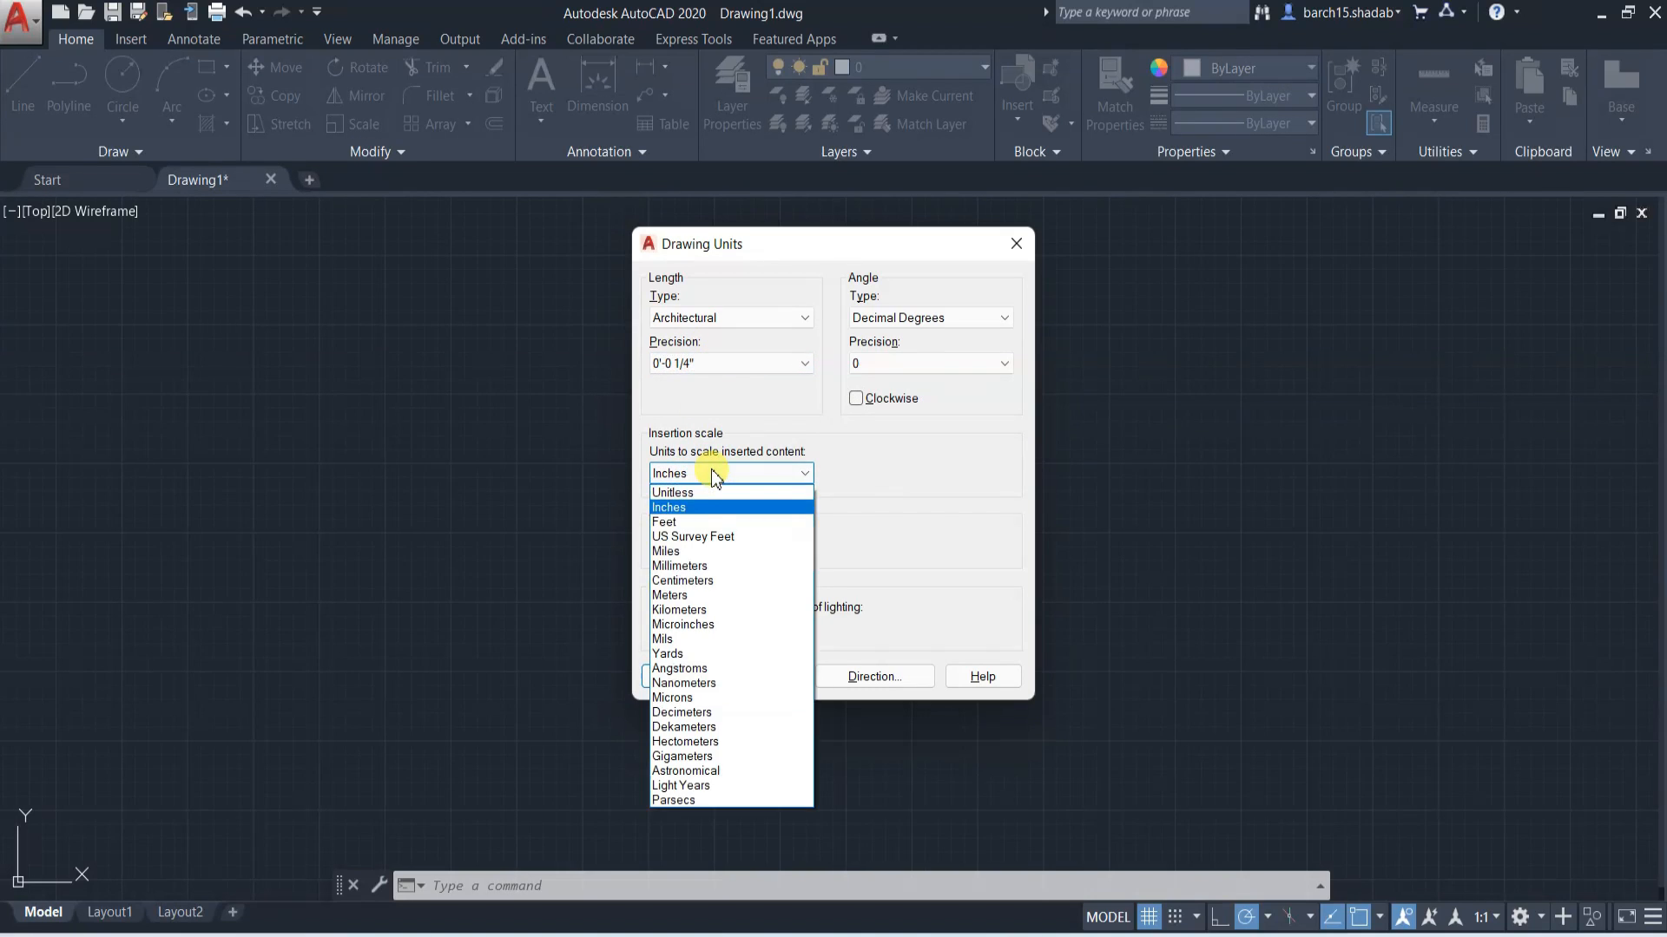
left_click(712, 567)
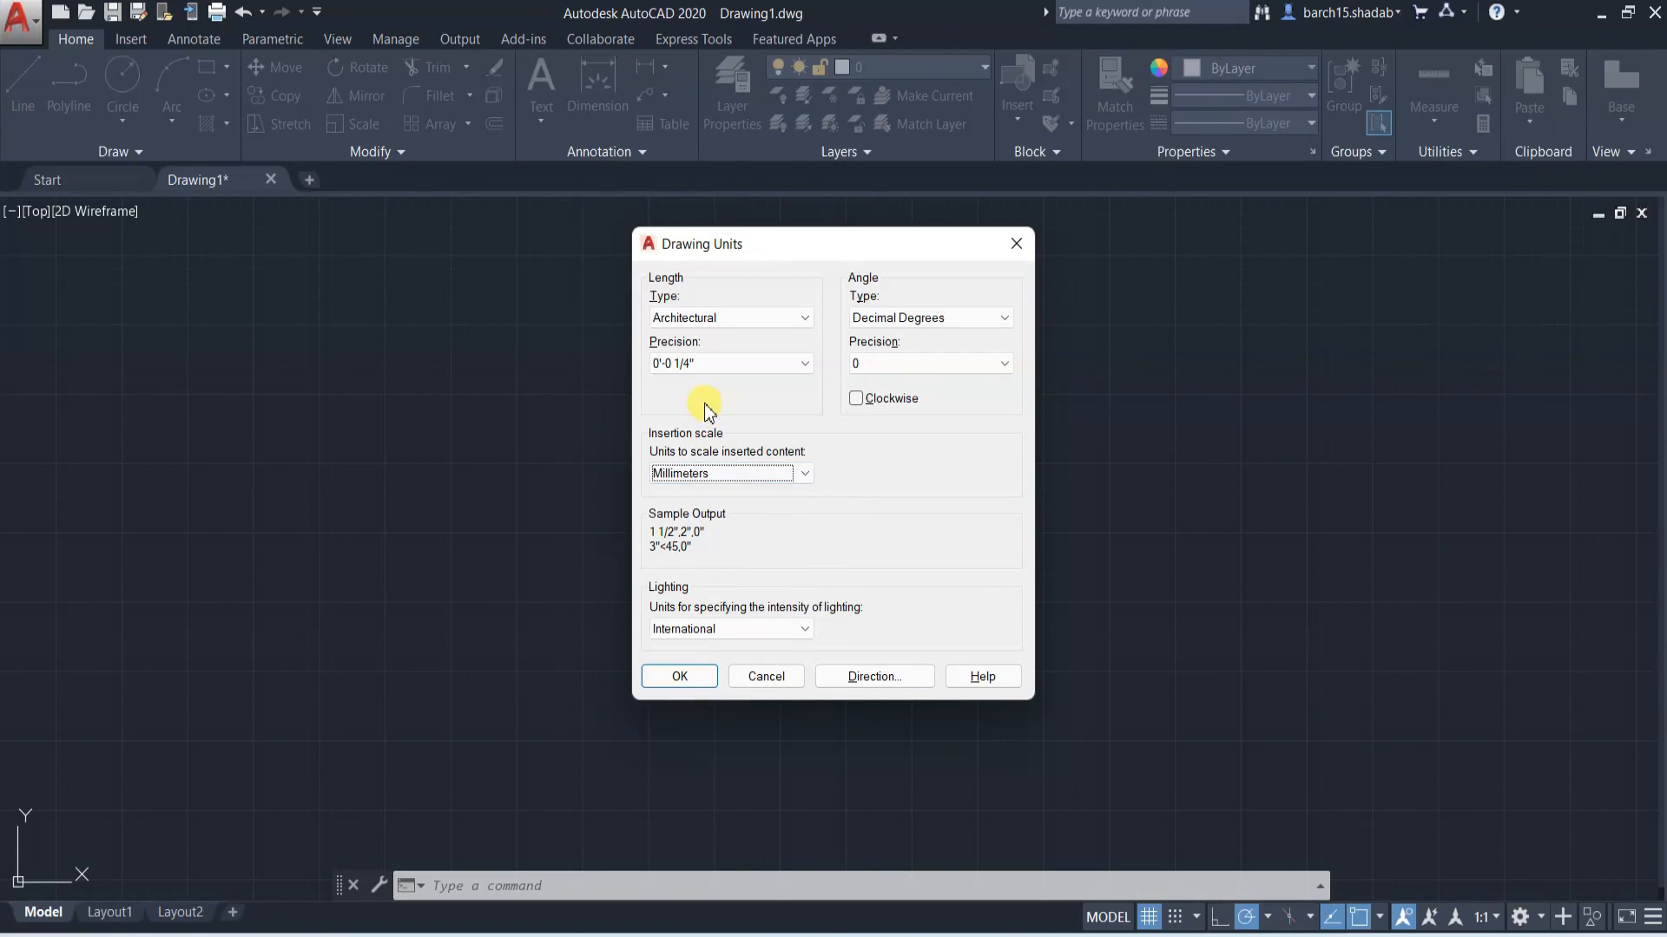
left_click(717, 316)
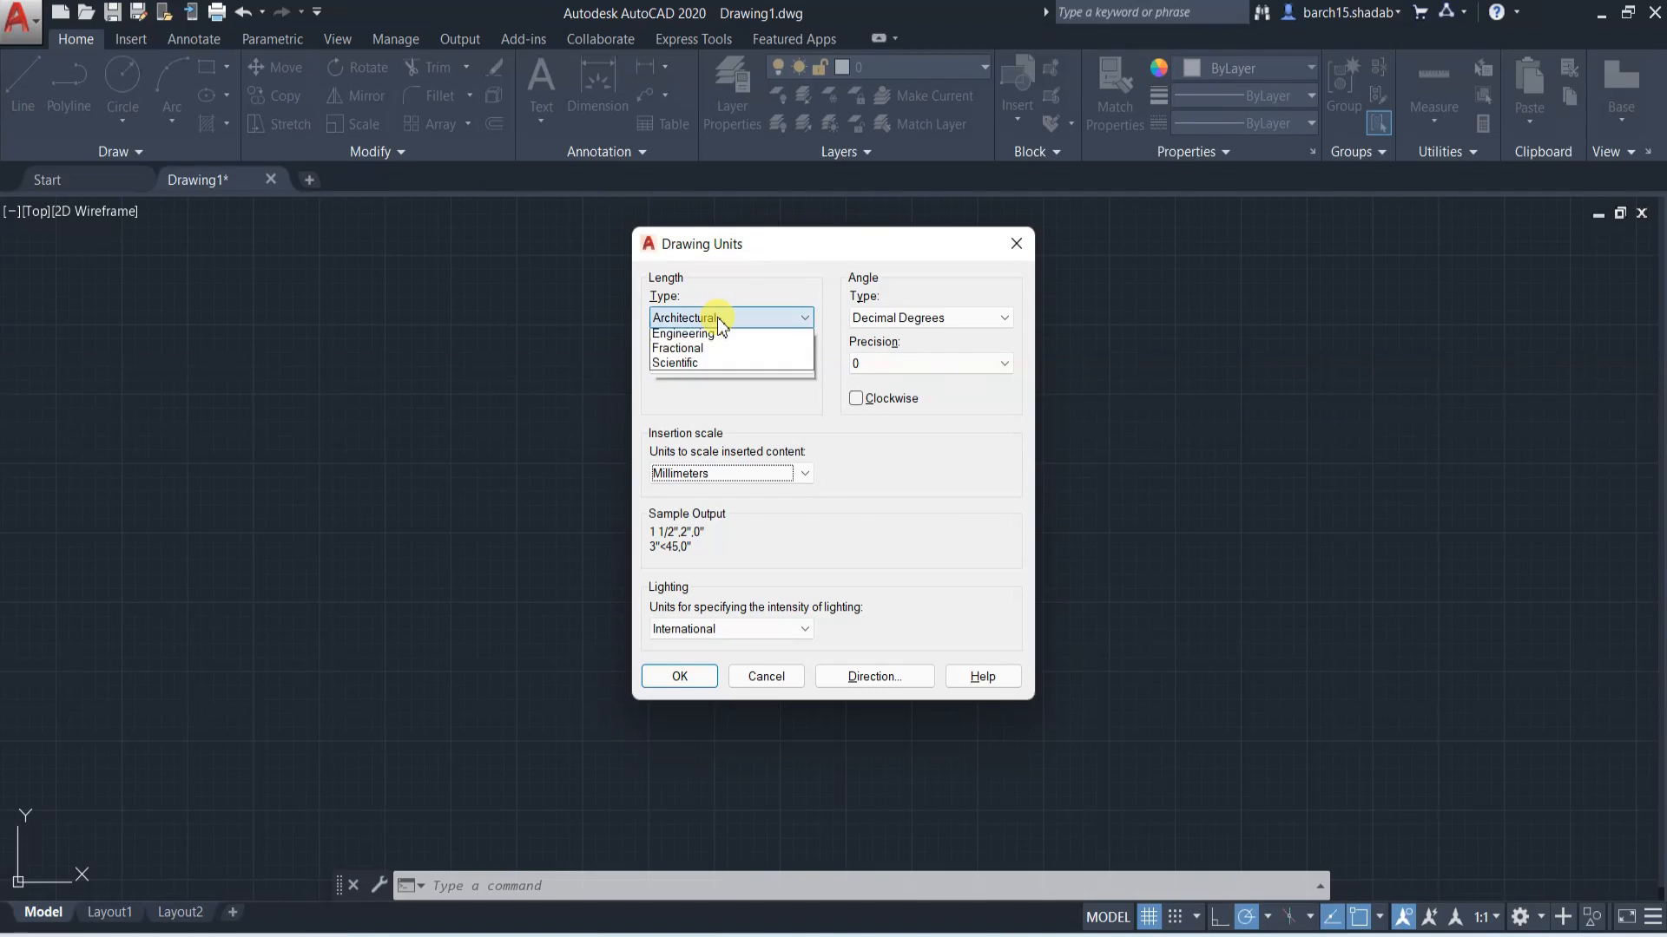
left_click(720, 351)
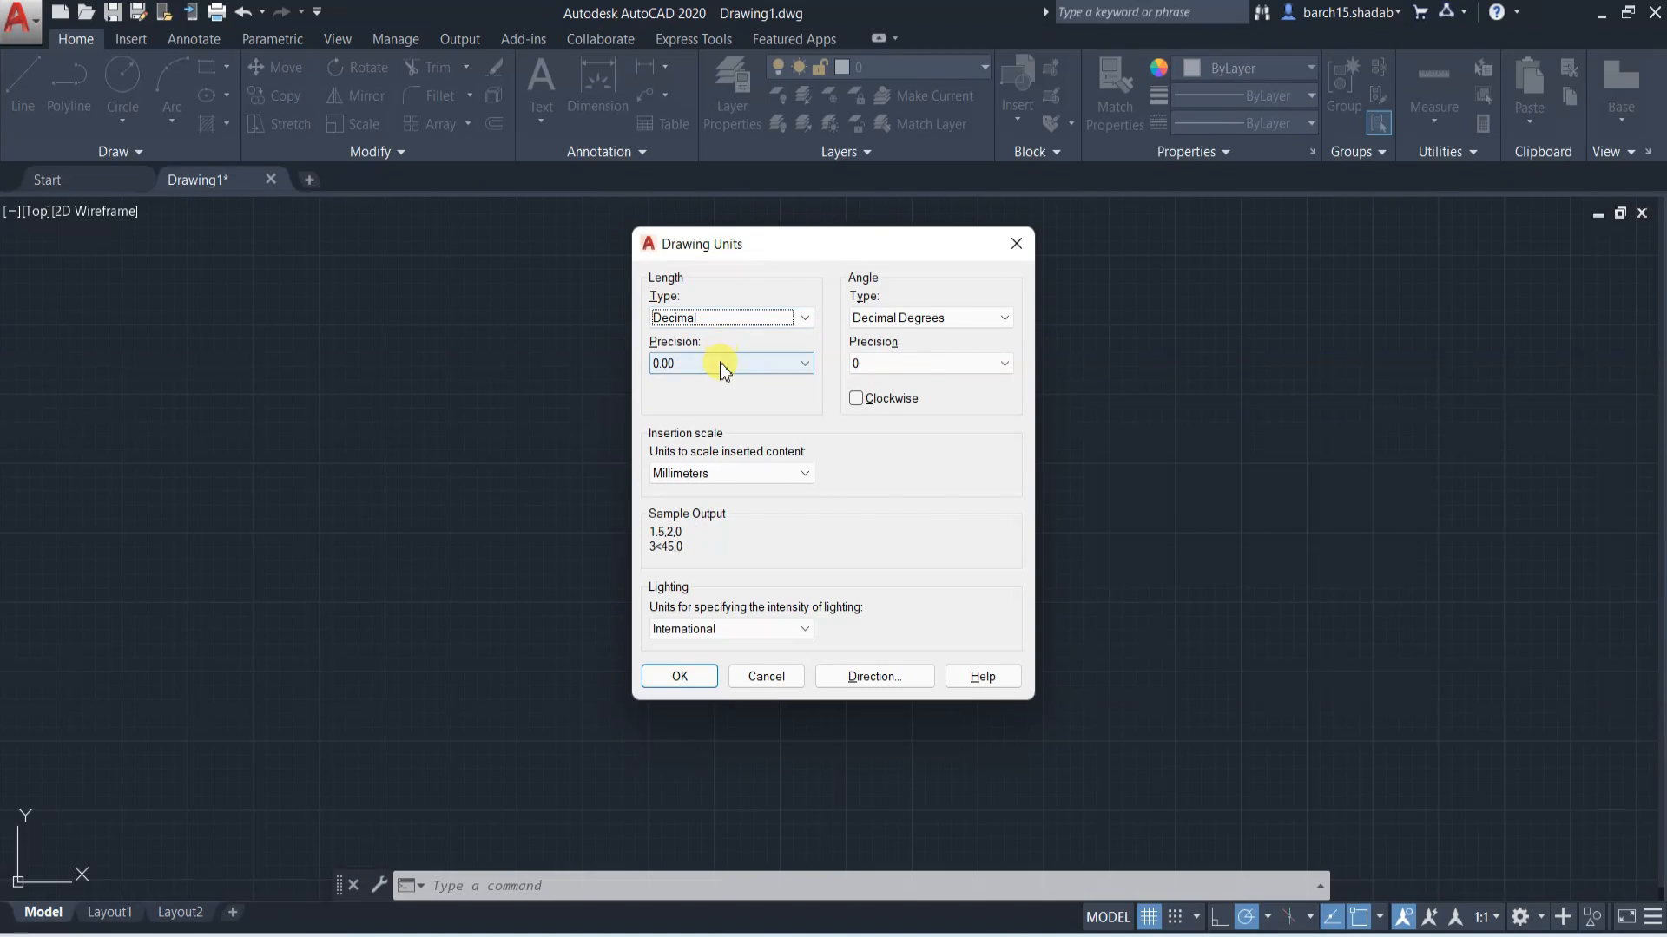
left_click(721, 363)
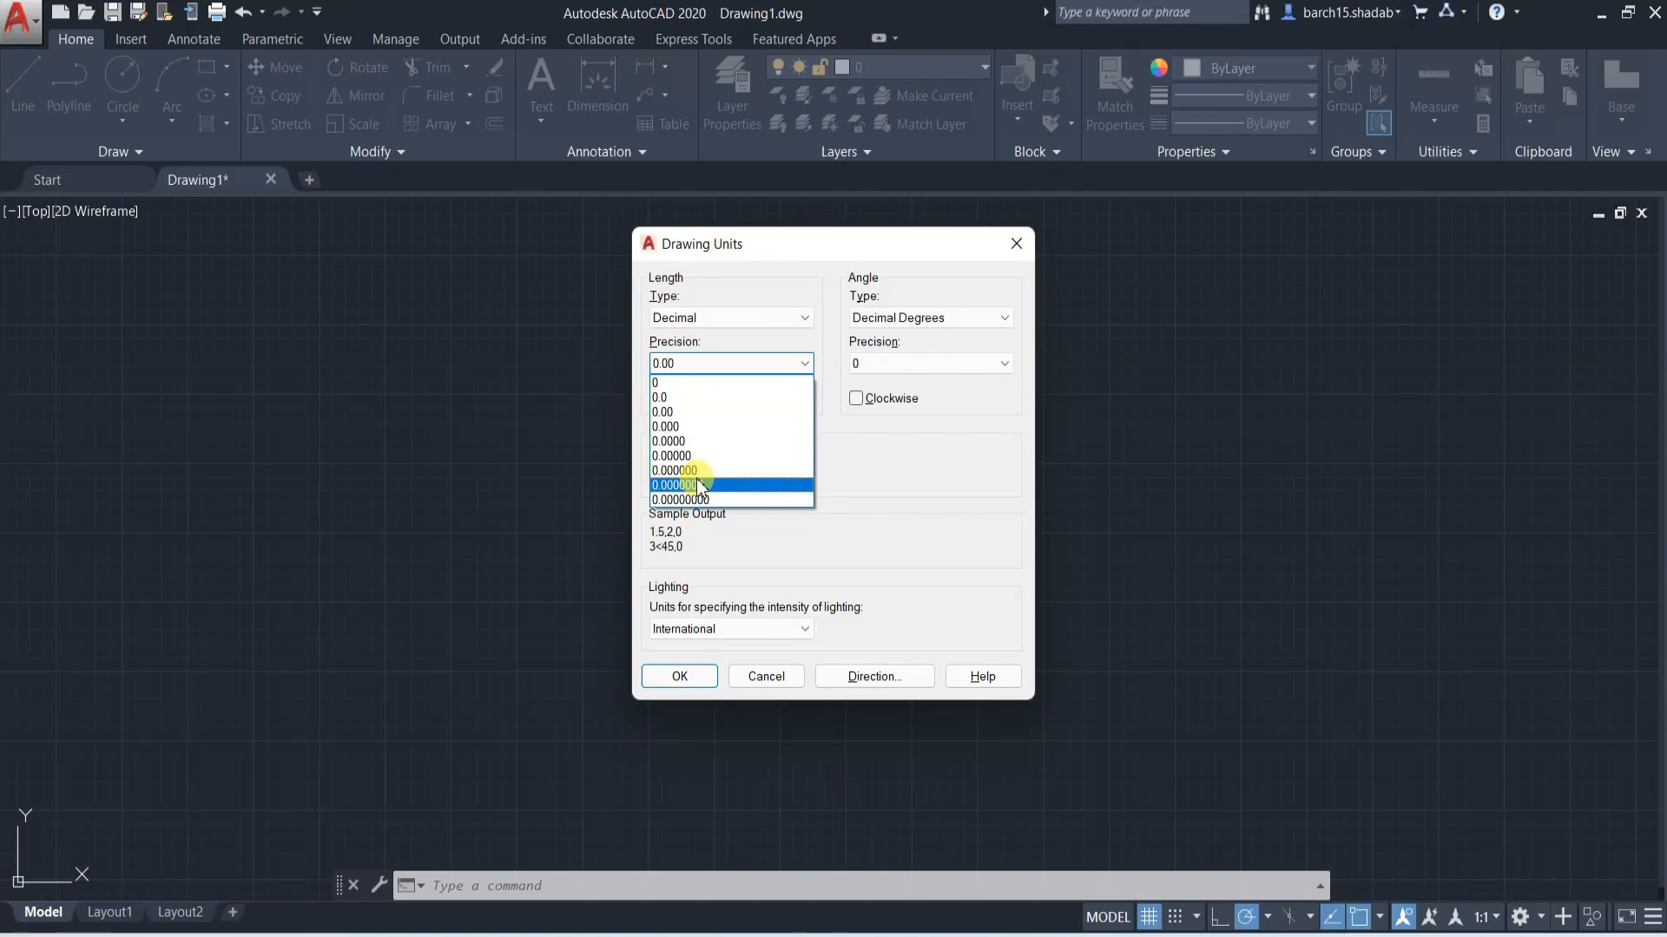
left_click(681, 409)
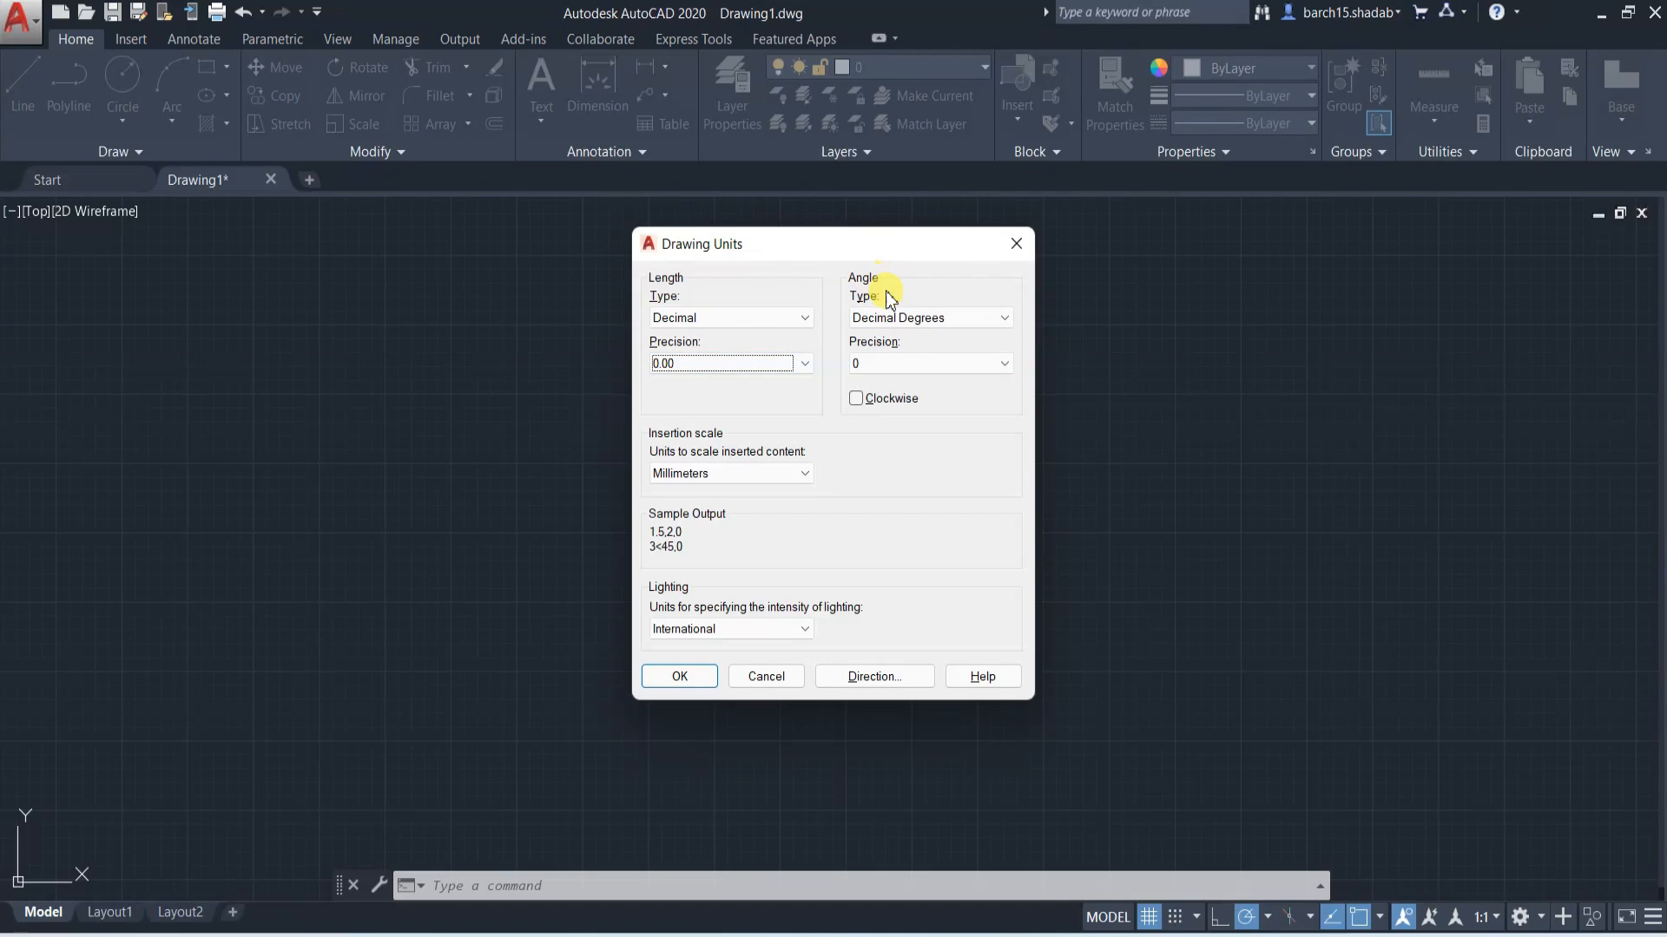
- Set the angle precision to 0 and apply the drawing units
left_click(877, 362)
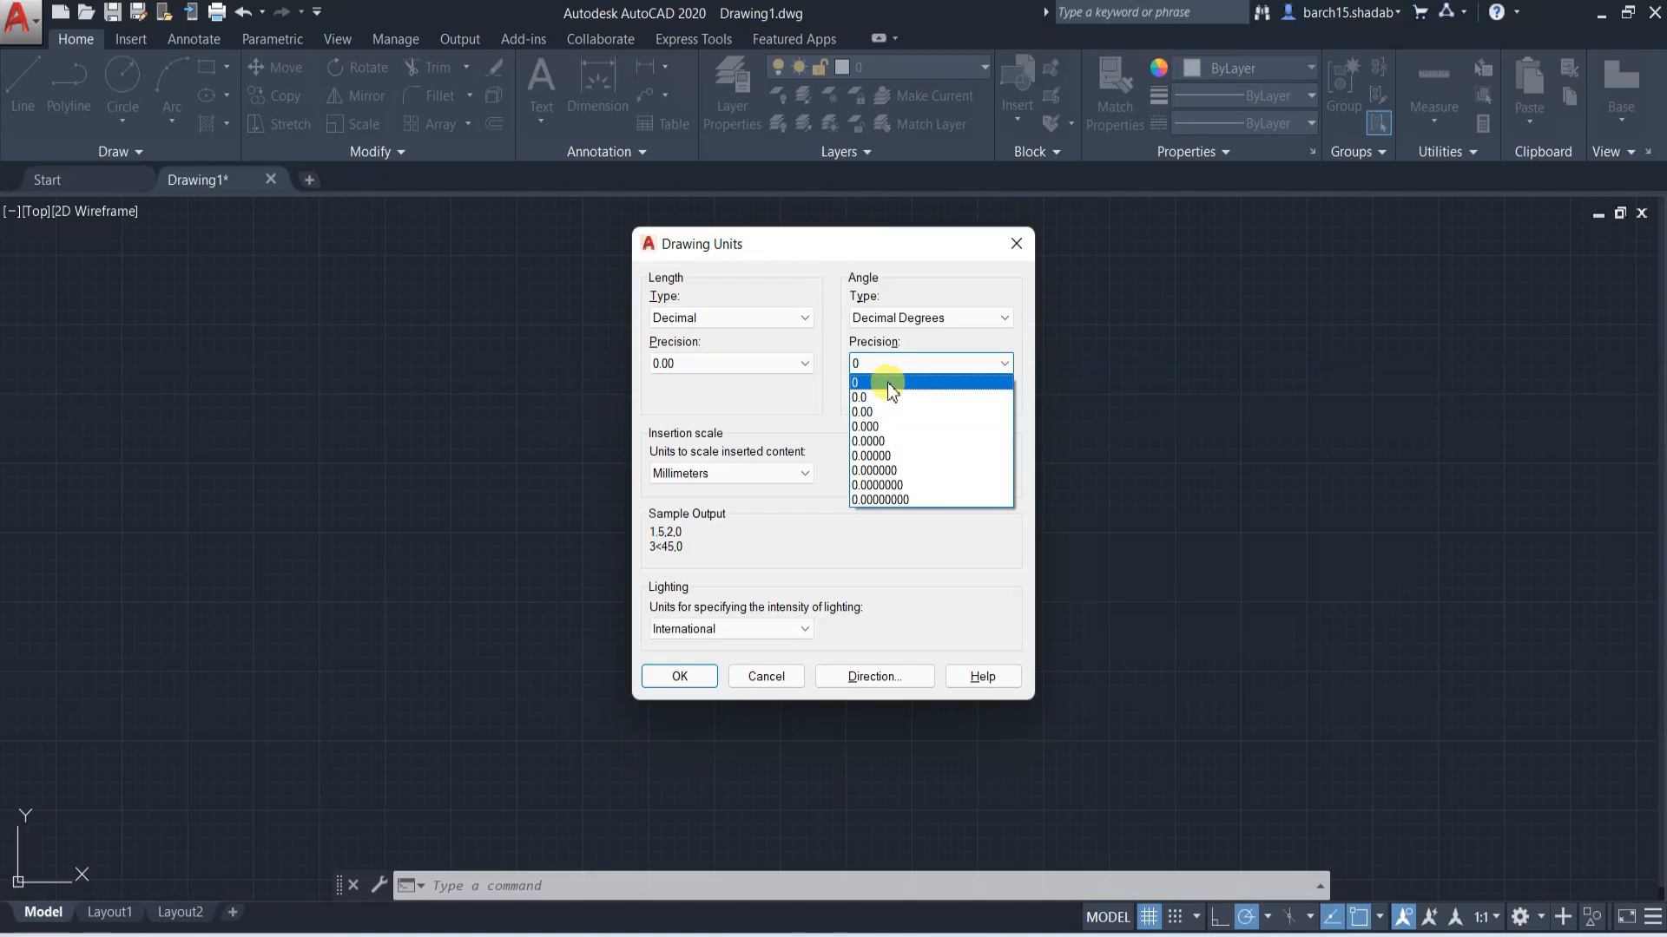
left_click(890, 384)
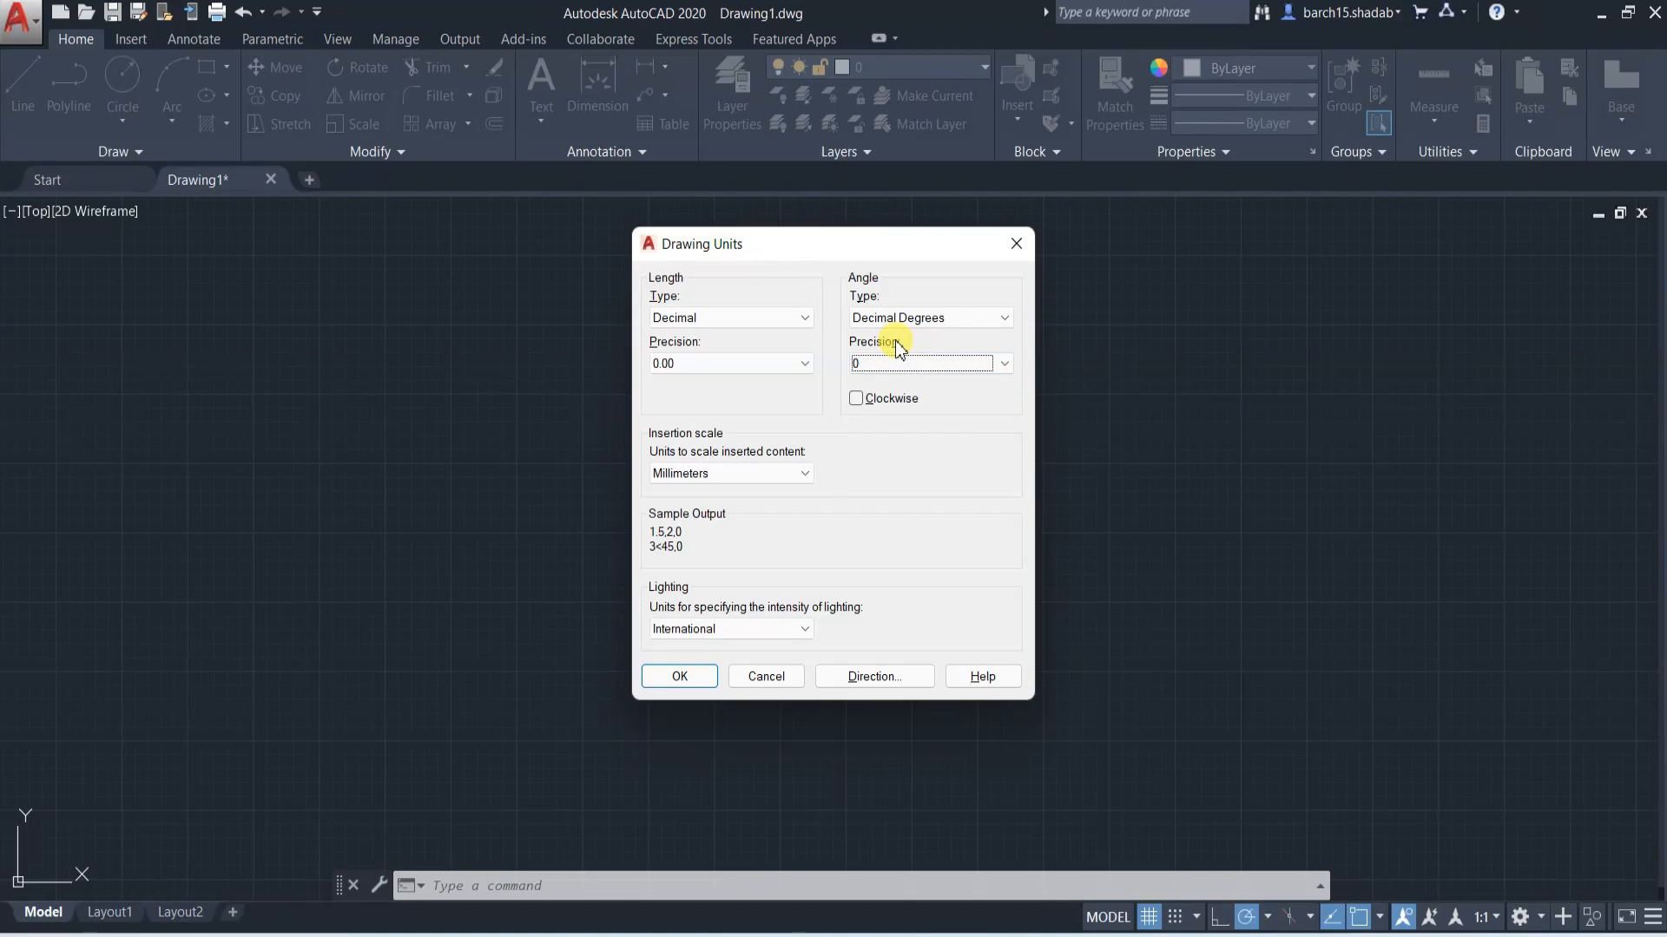
left_click(886, 361)
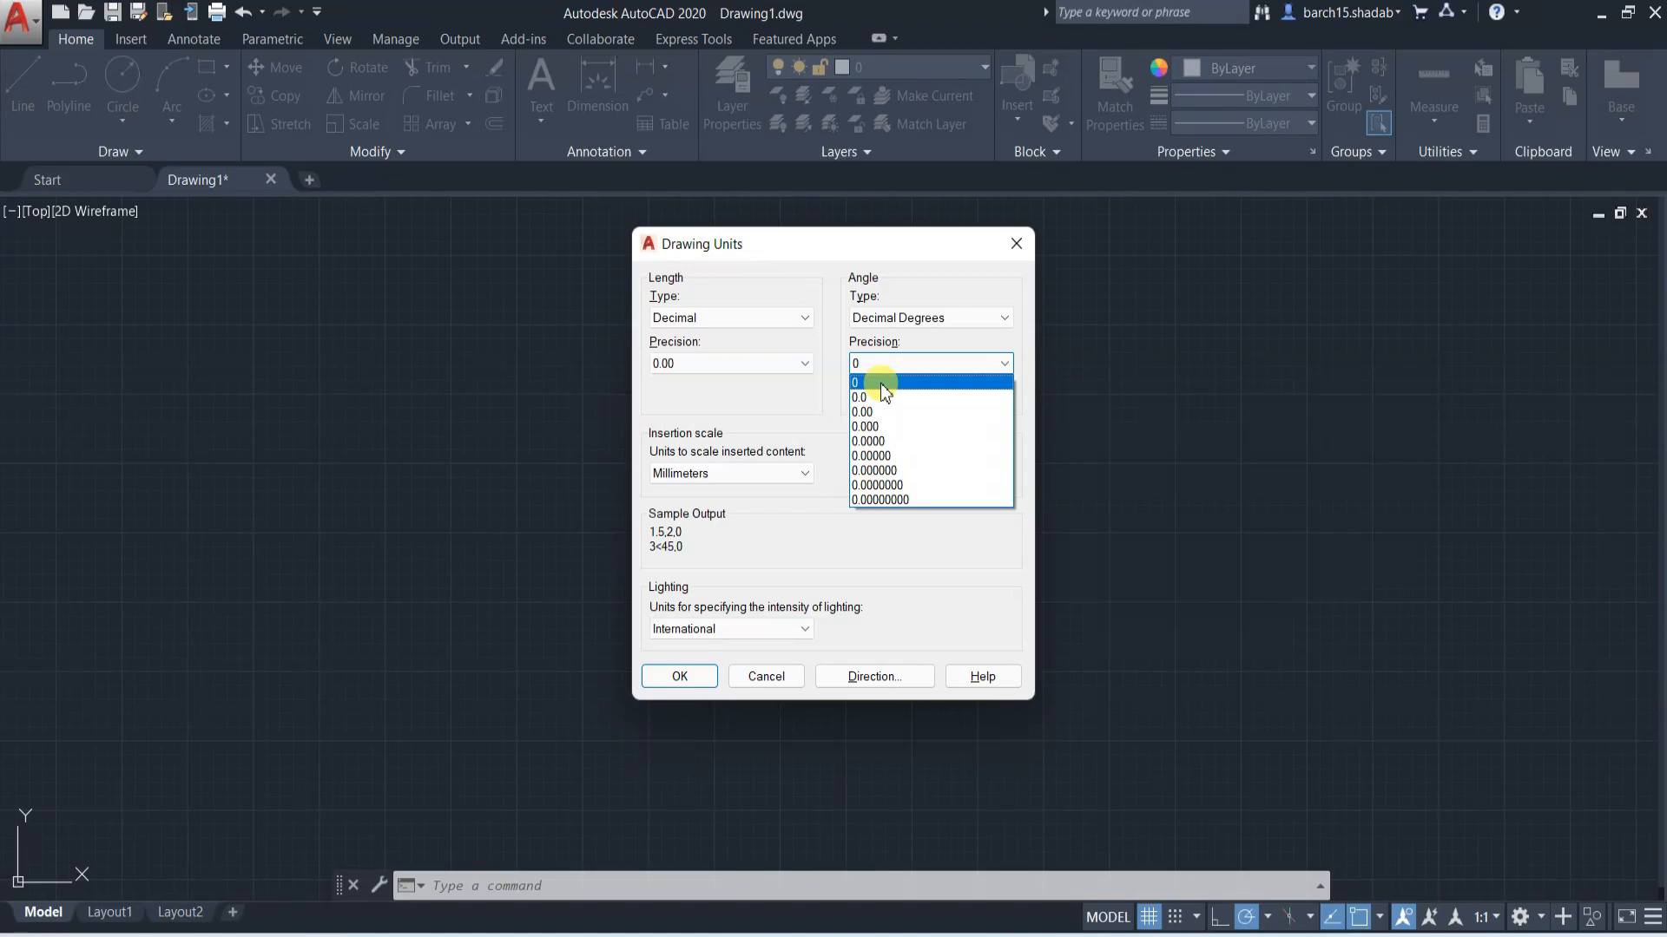
left_click(880, 383)
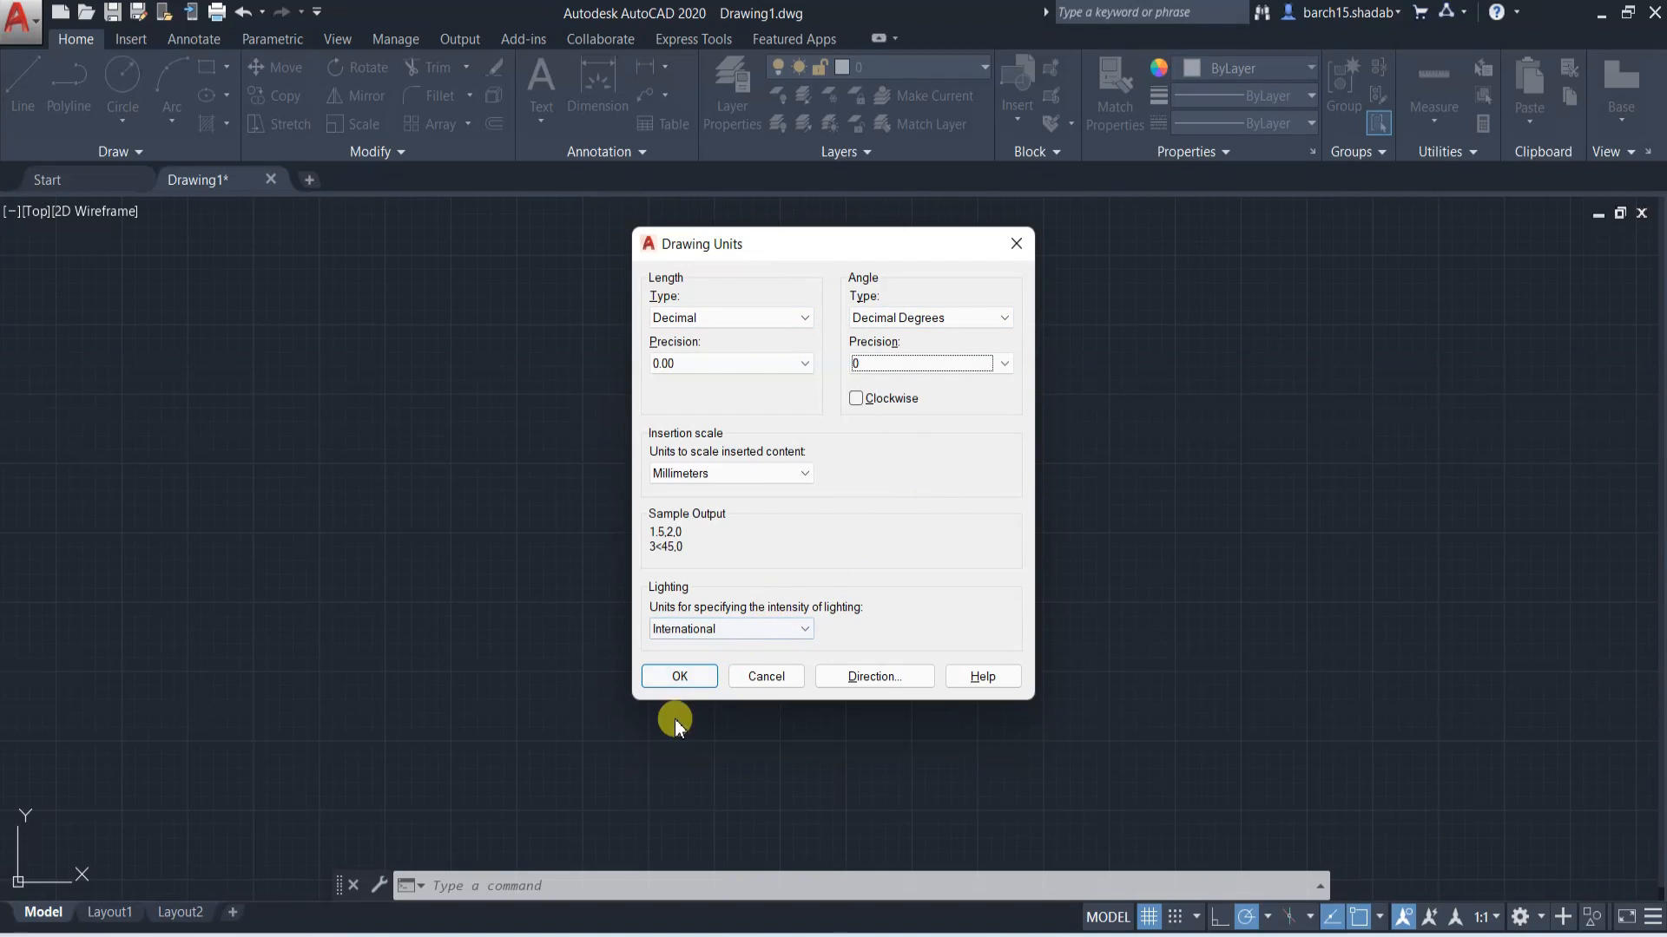
left_click(681, 677)
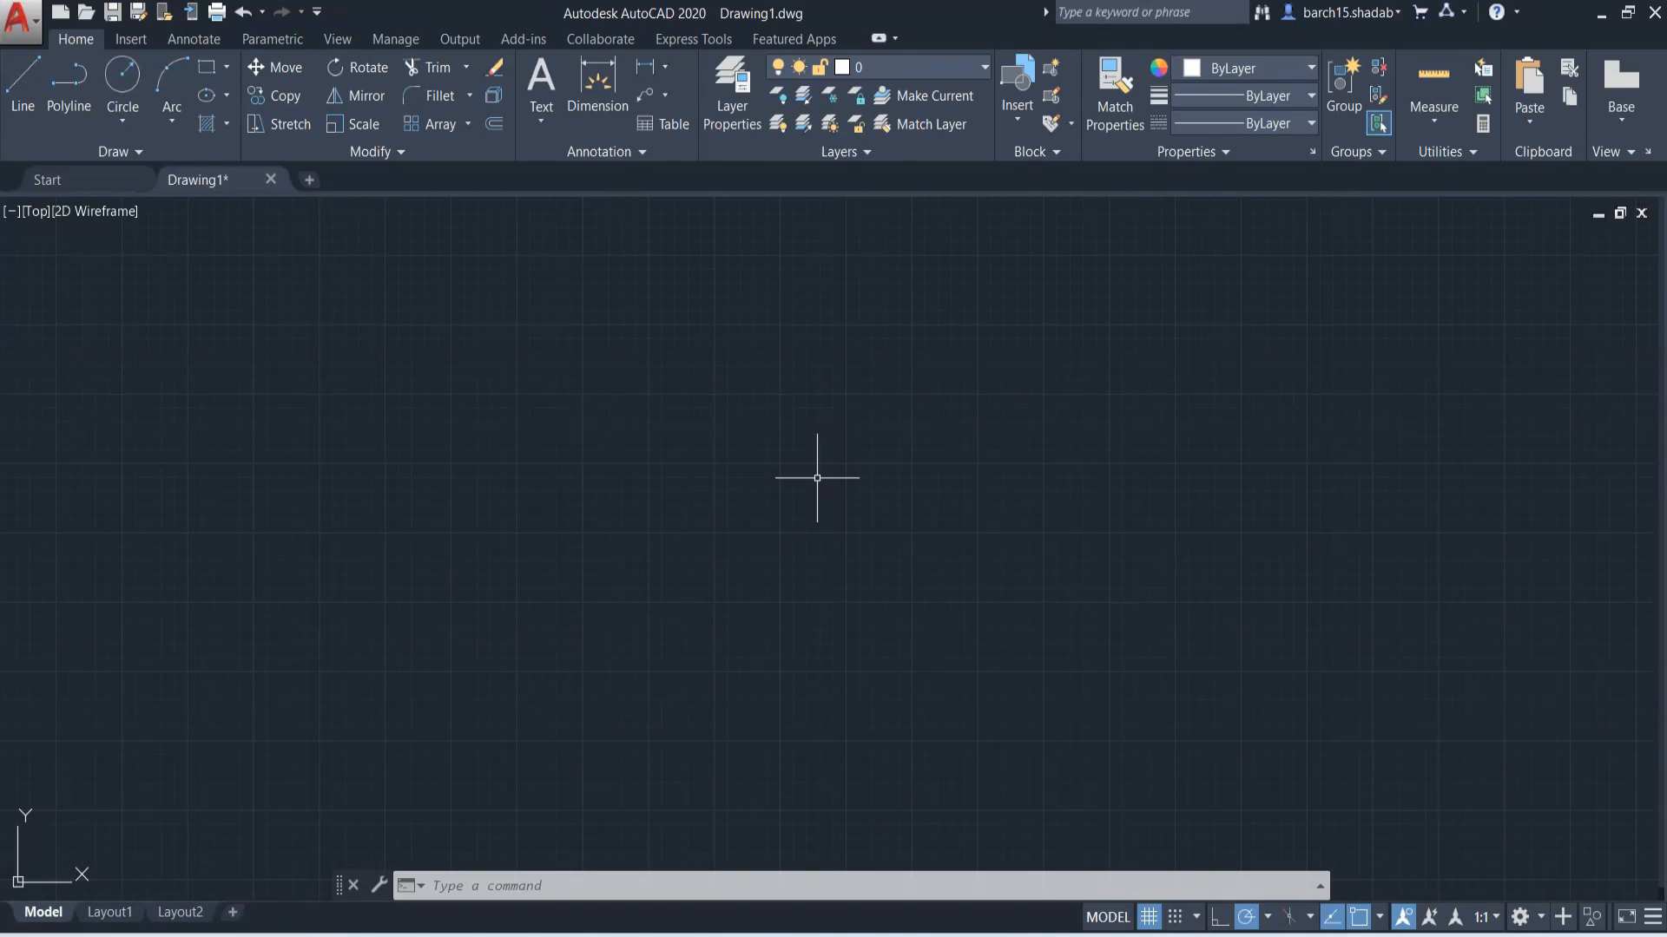
- Open the display settings of the Options dialog with the OP command
key("Escape")
key("Escape")
key("Escape")
key("Escape")
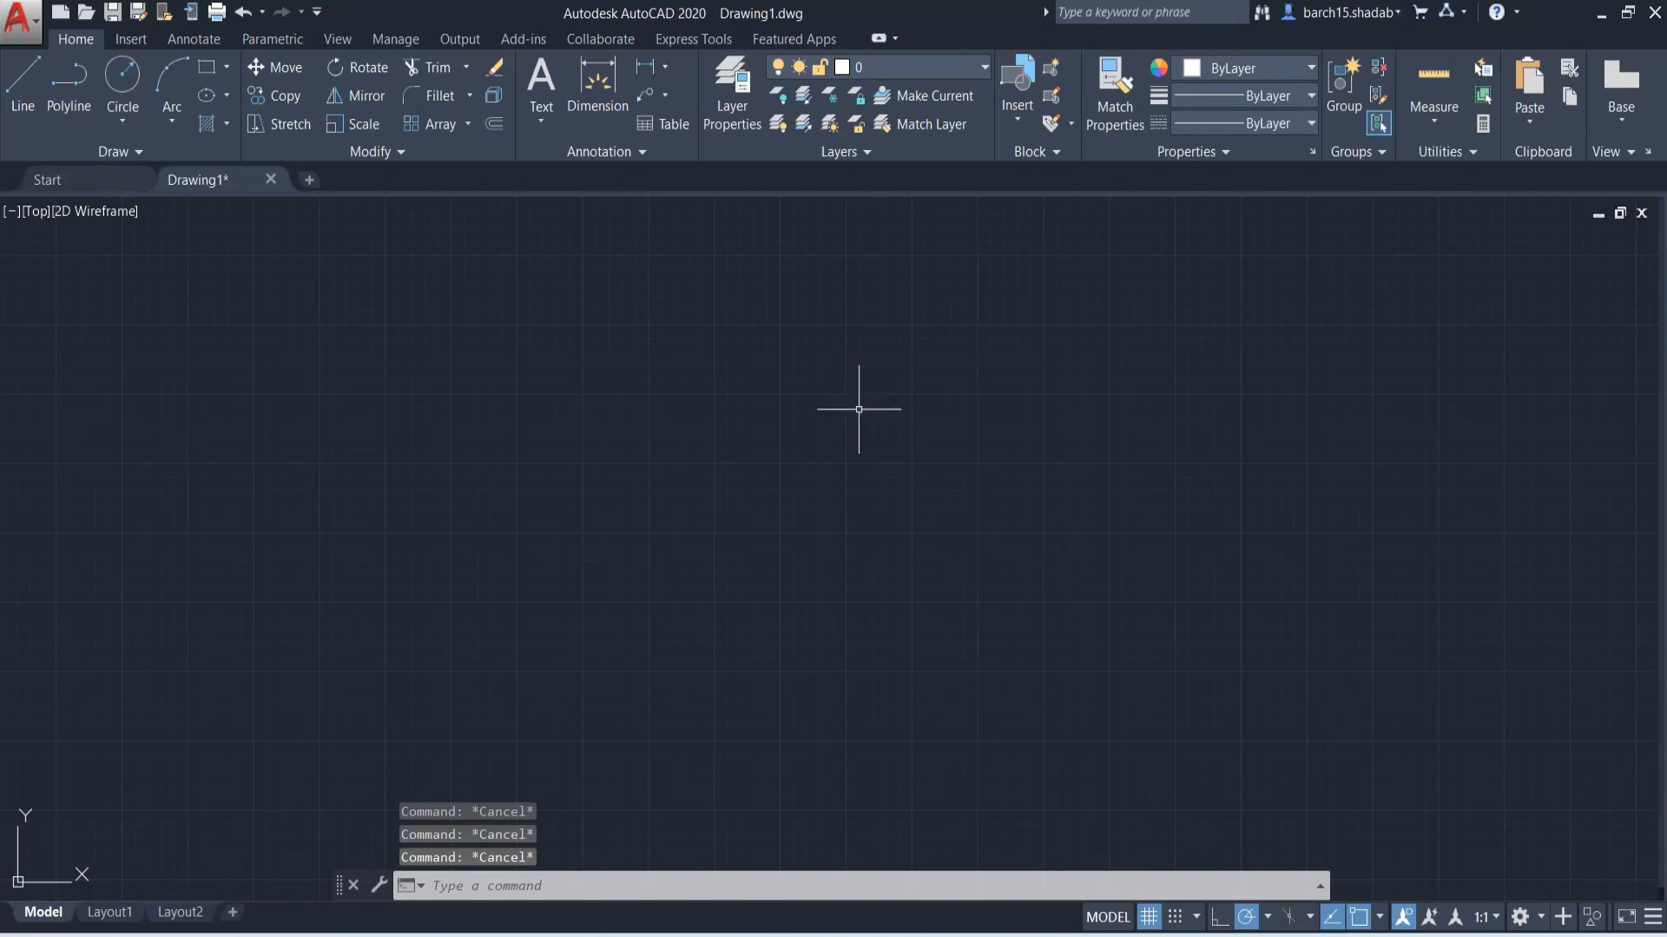
type("OP")
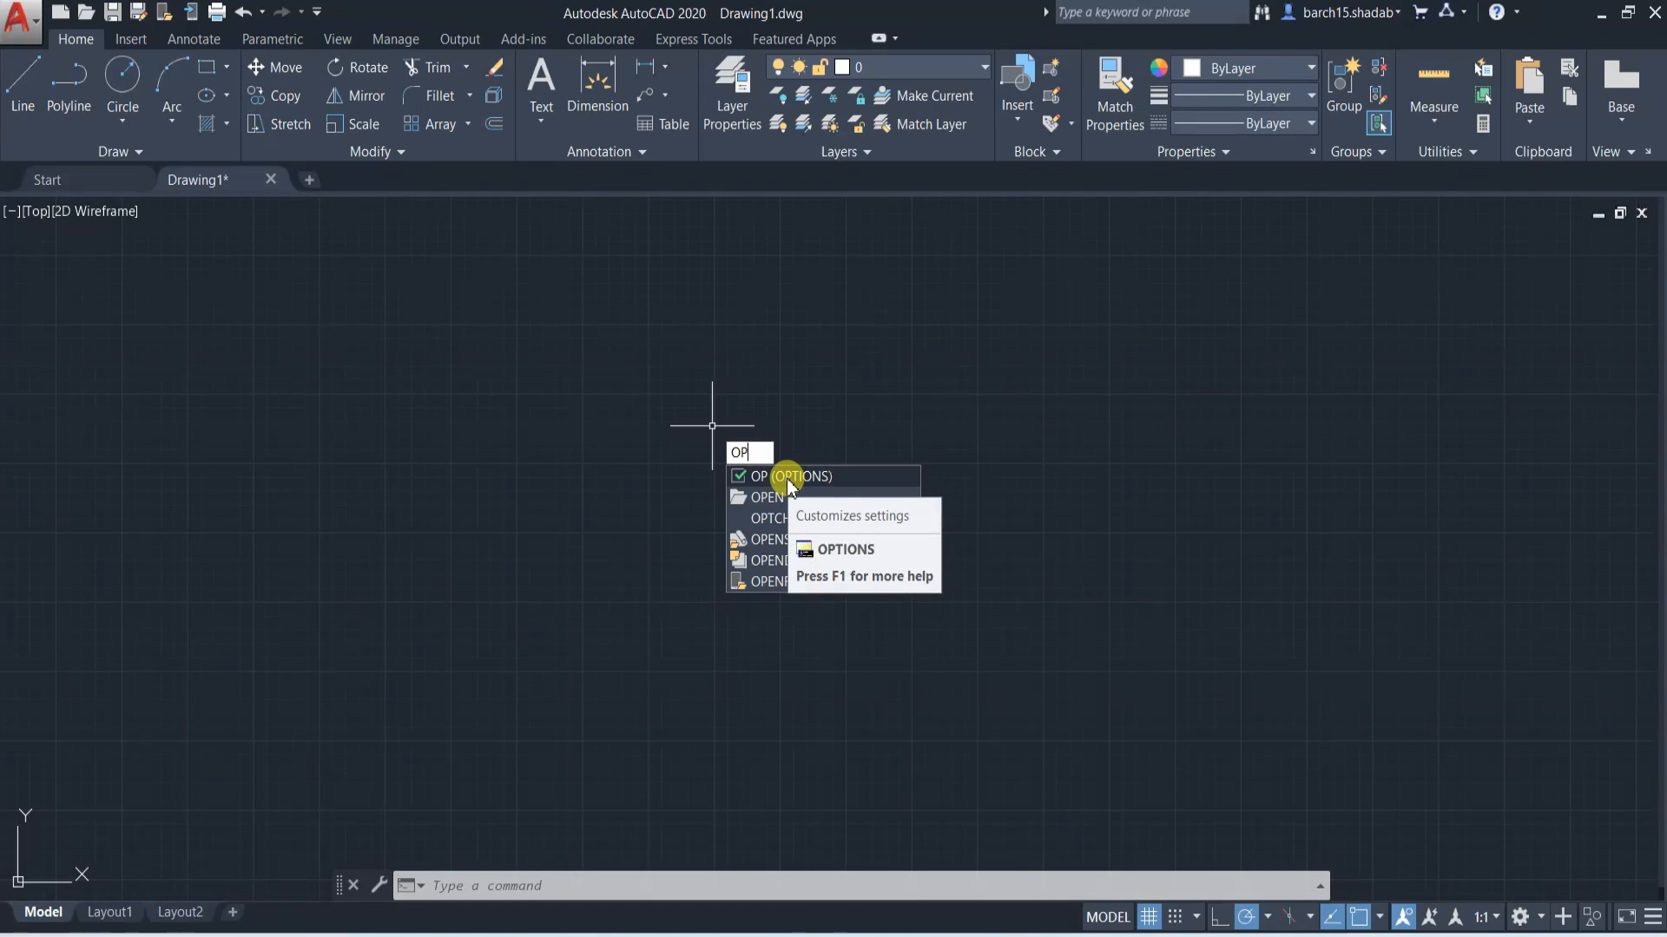
key("Return")
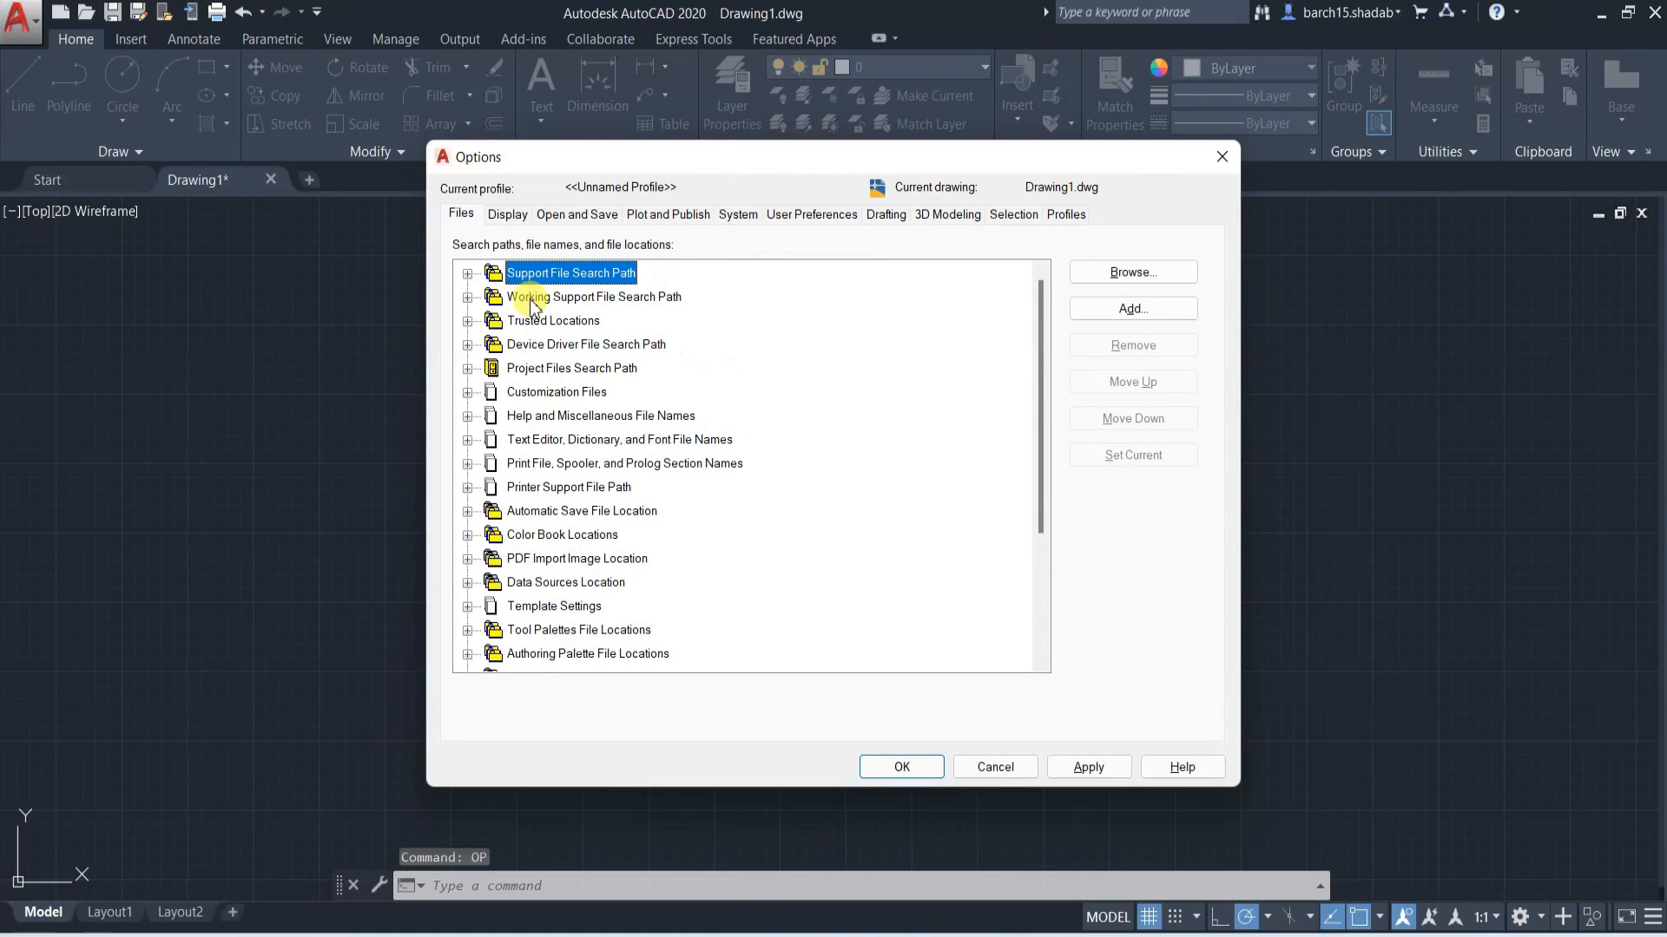
left_click_drag(590, 165, 476, 204)
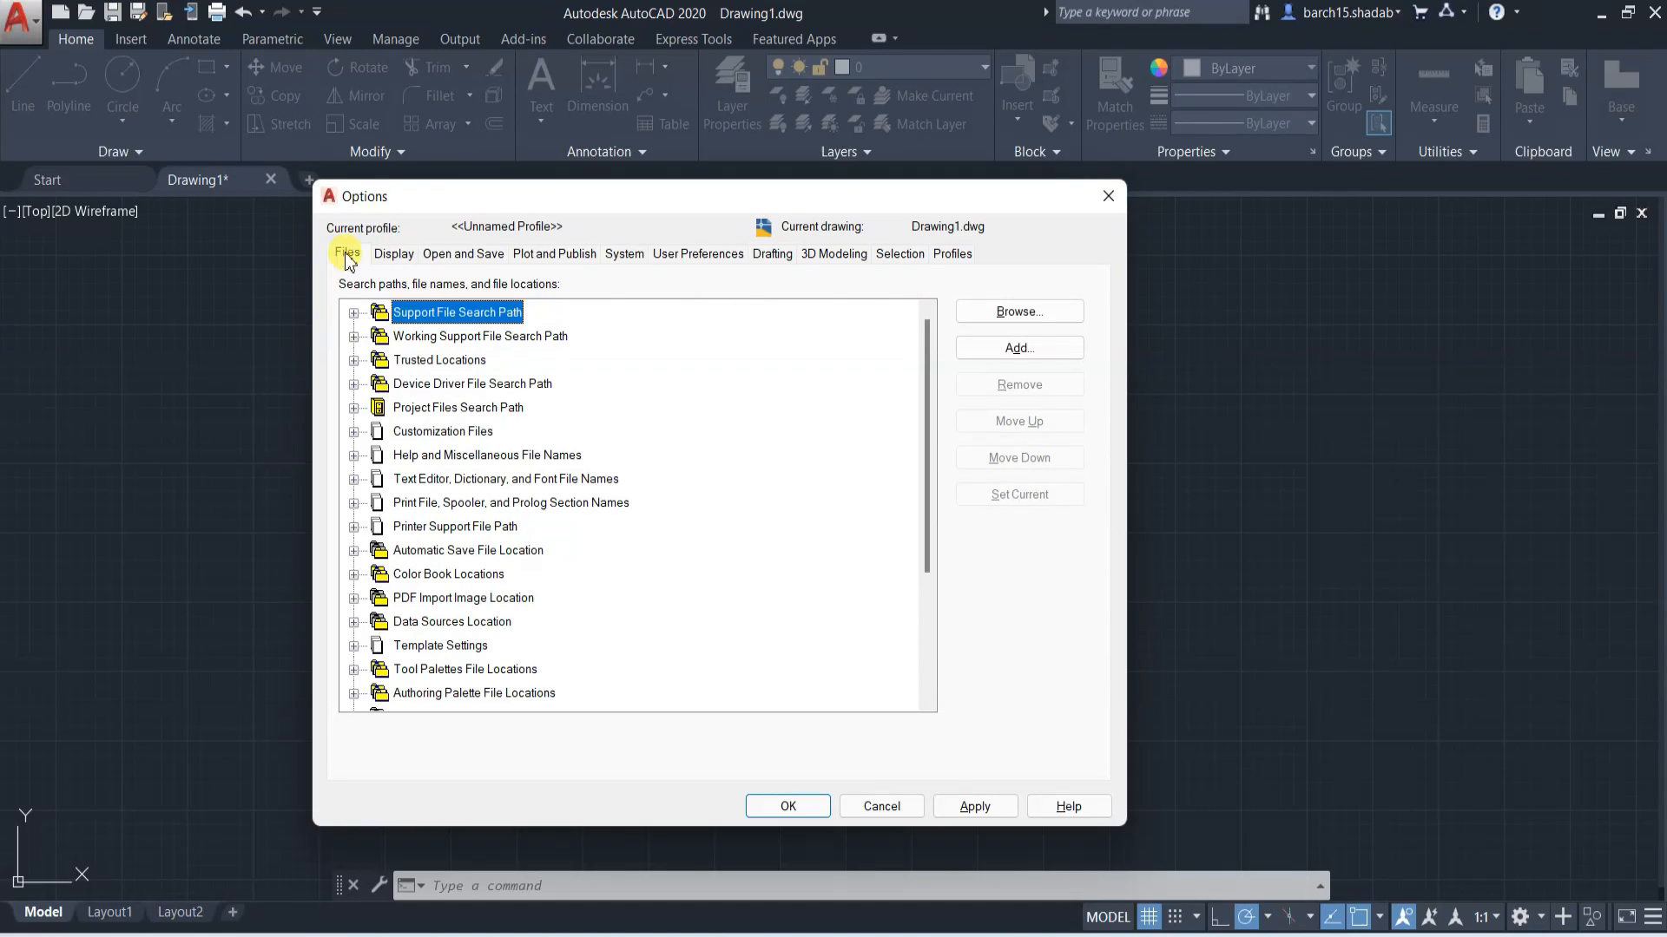
left_click(395, 254)
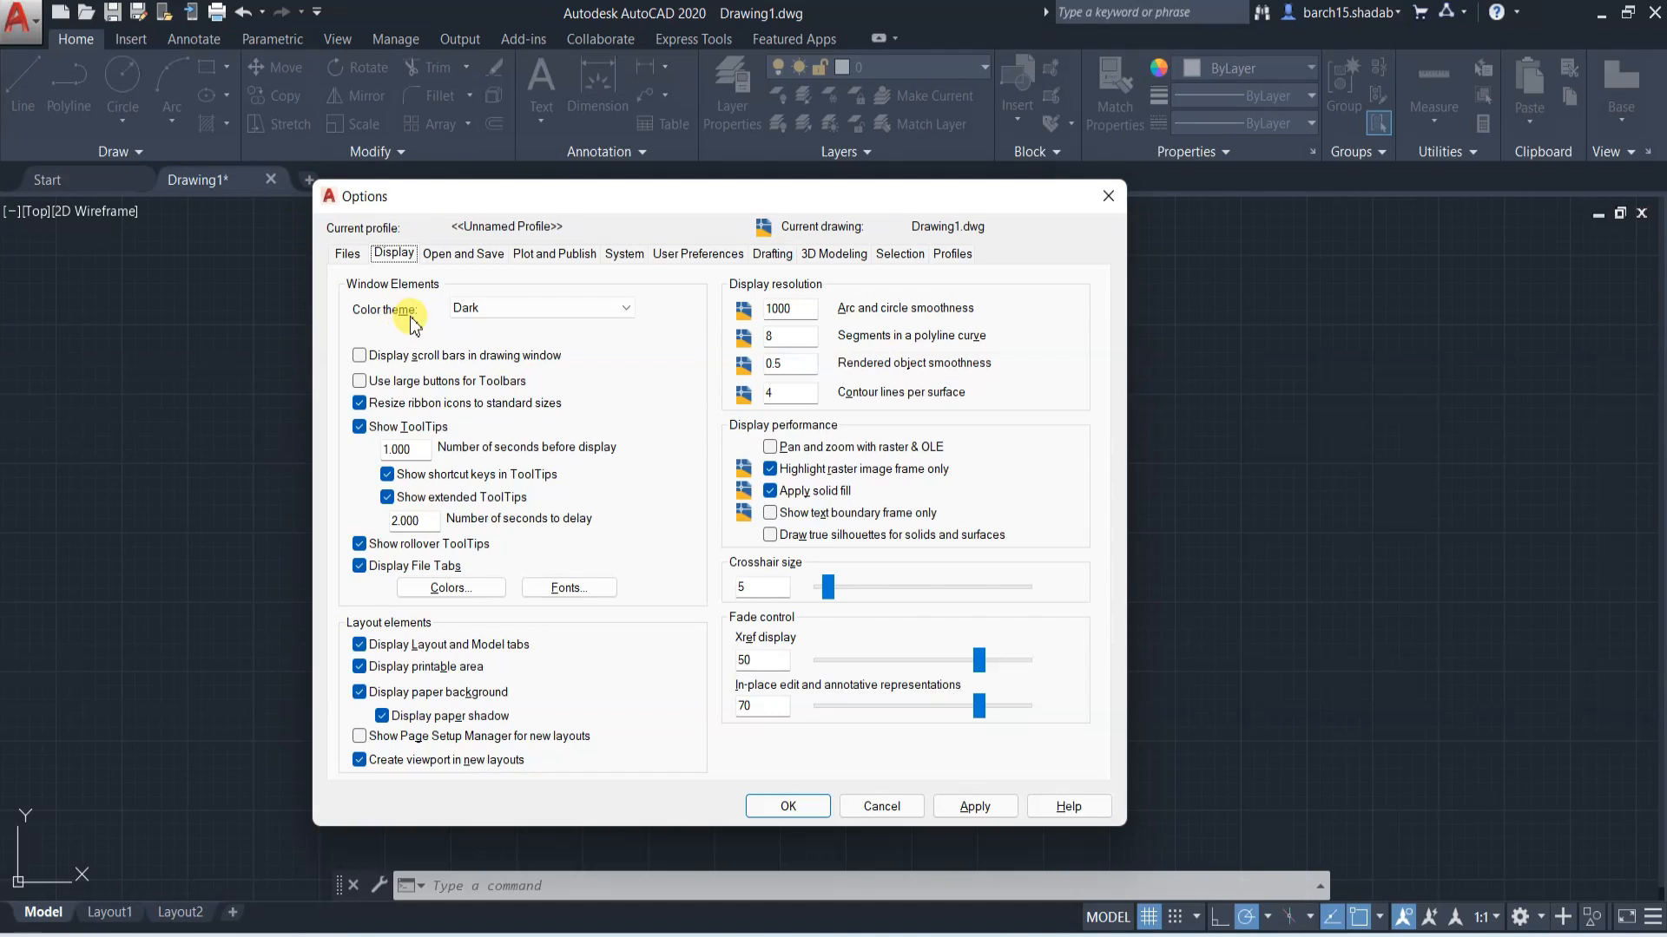
- Set the interface color theme to Light, apply it and close the options
left_click(492, 310)
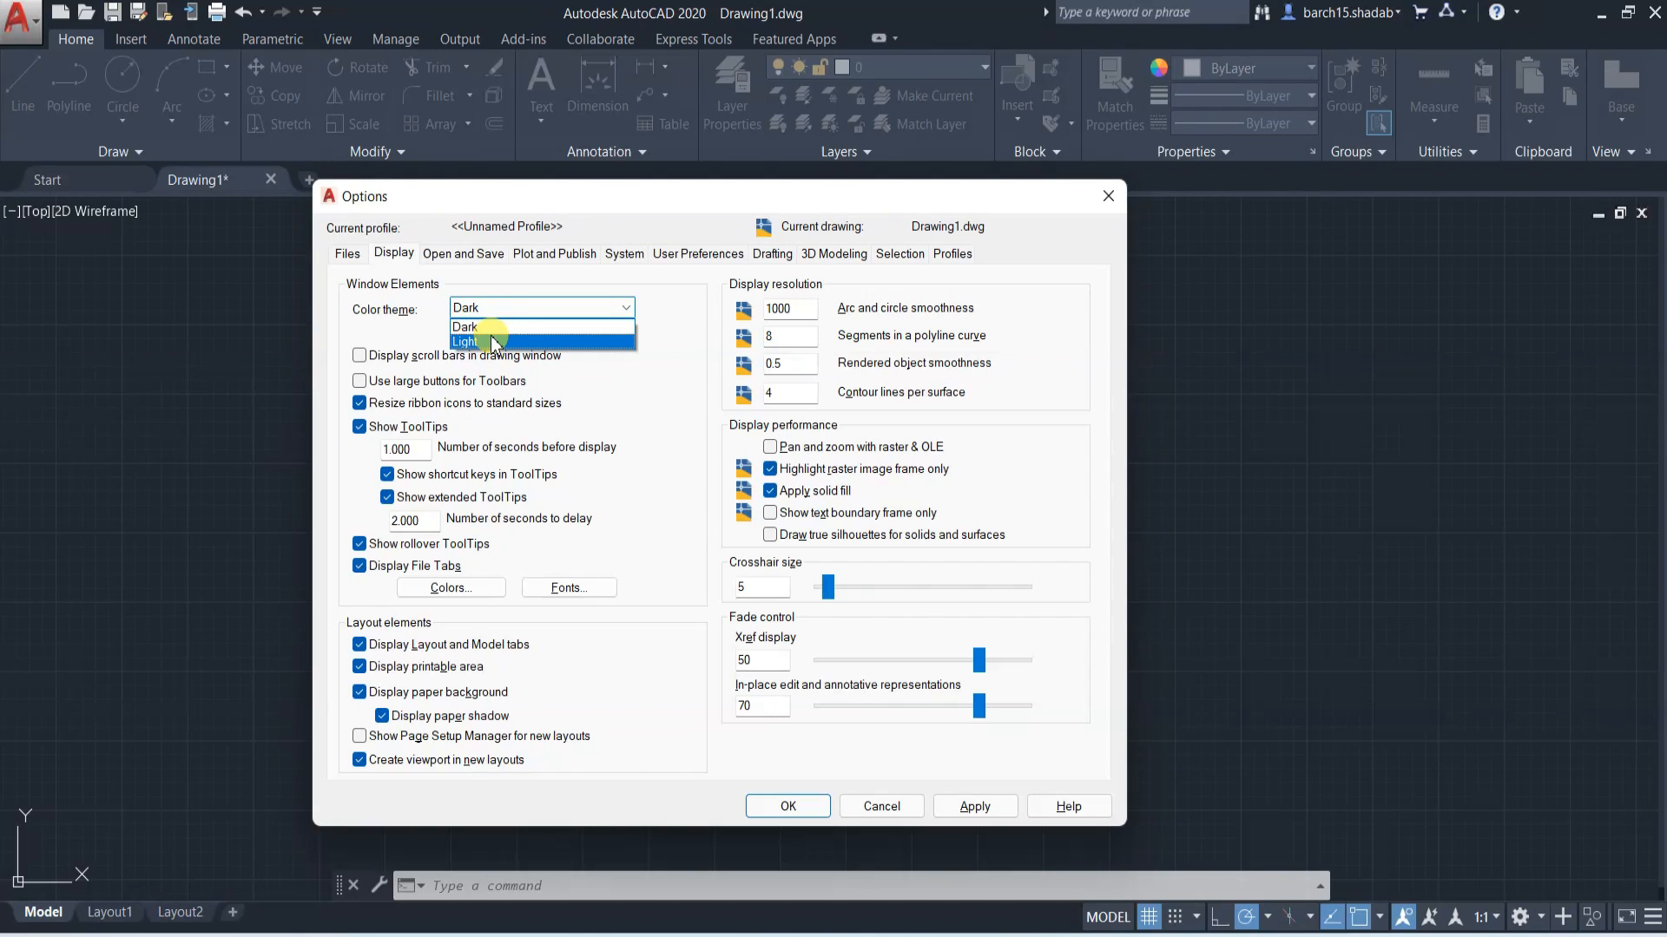
left_click(493, 342)
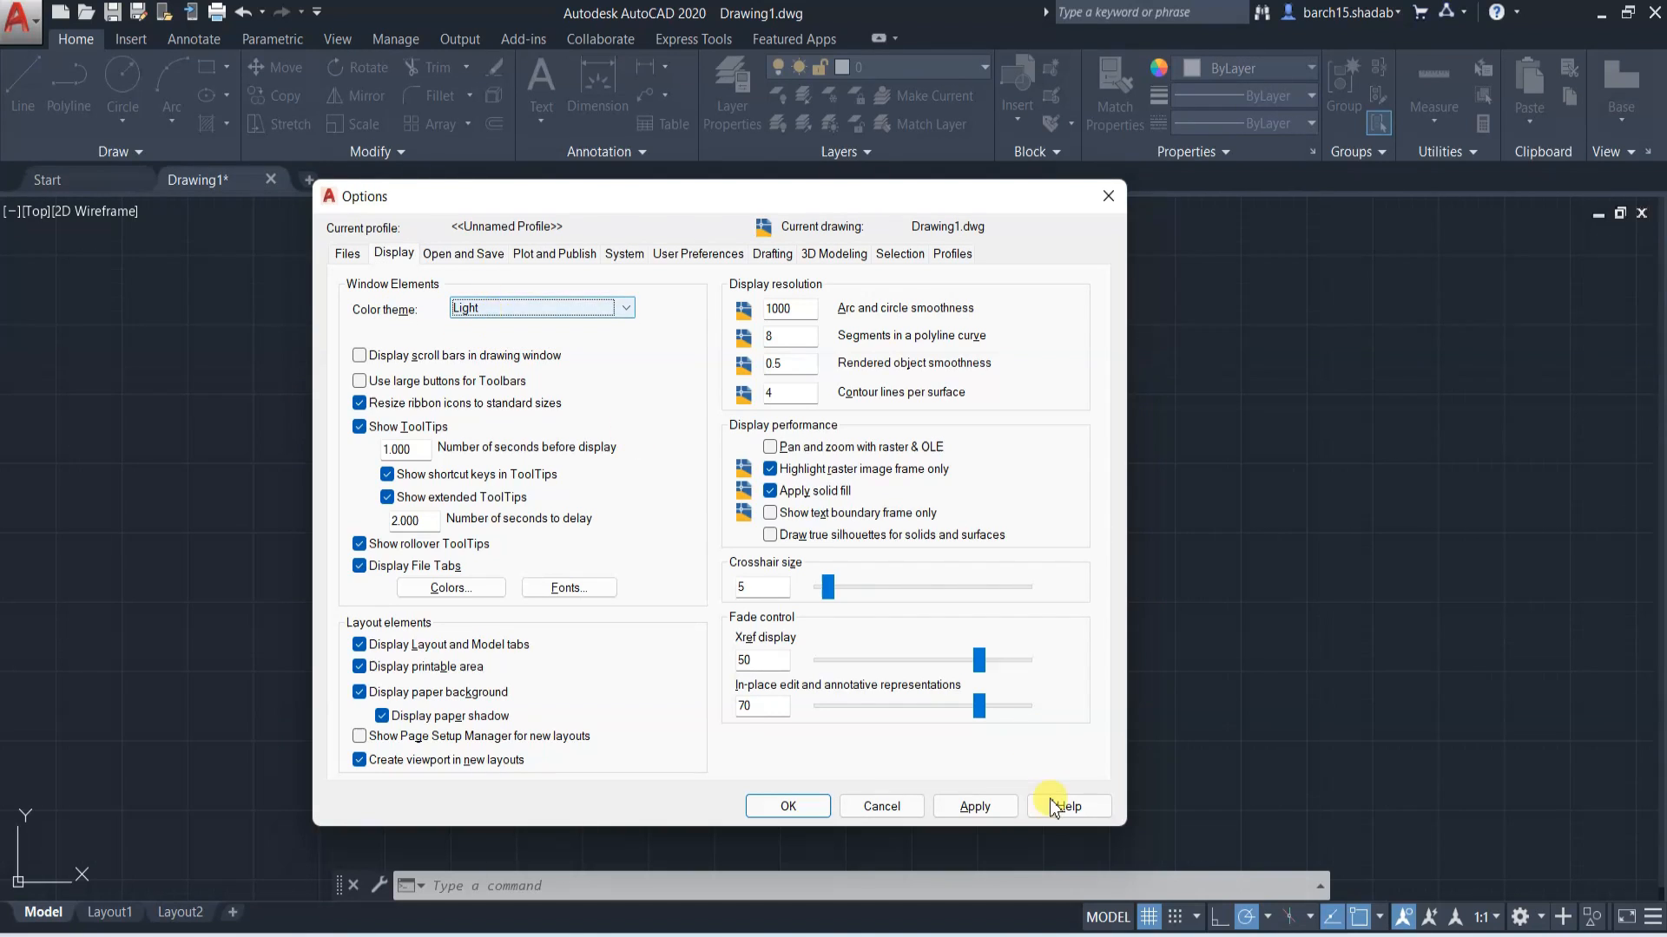
left_click(991, 809)
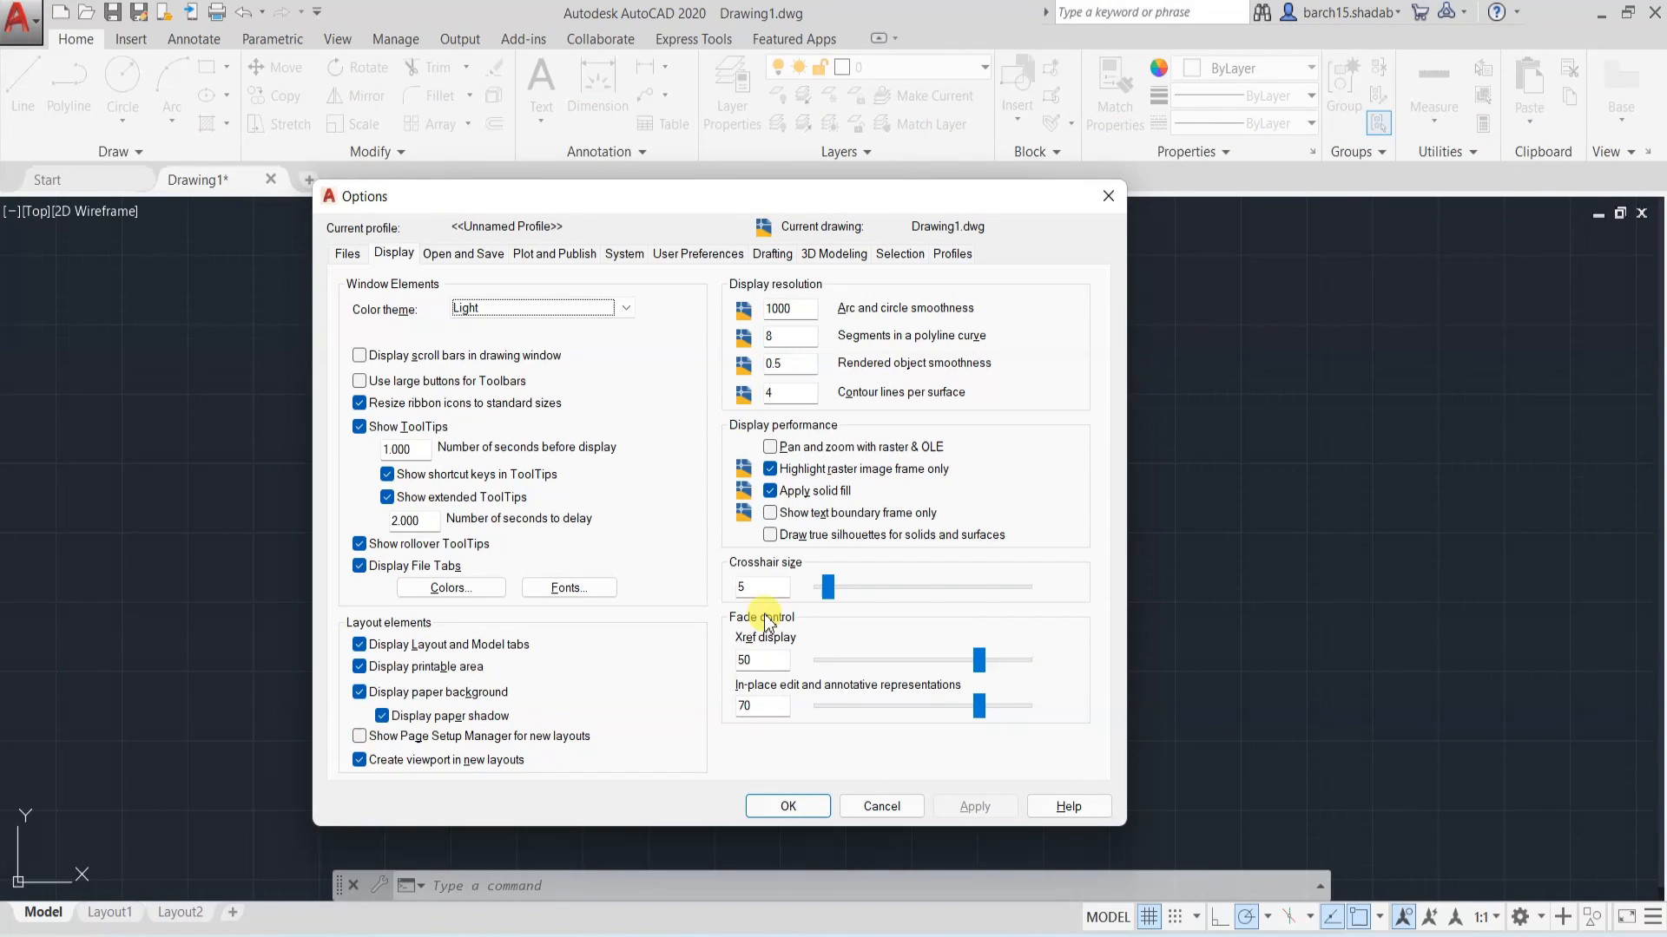
mouse_move(723, 199)
left_mouse_down()
mouse_move(1194, 655)
mouse_move(1201, 684)
mouse_move(1258, 628)
left_mouse_up()
left_click_drag(1096, 626, 729, 212)
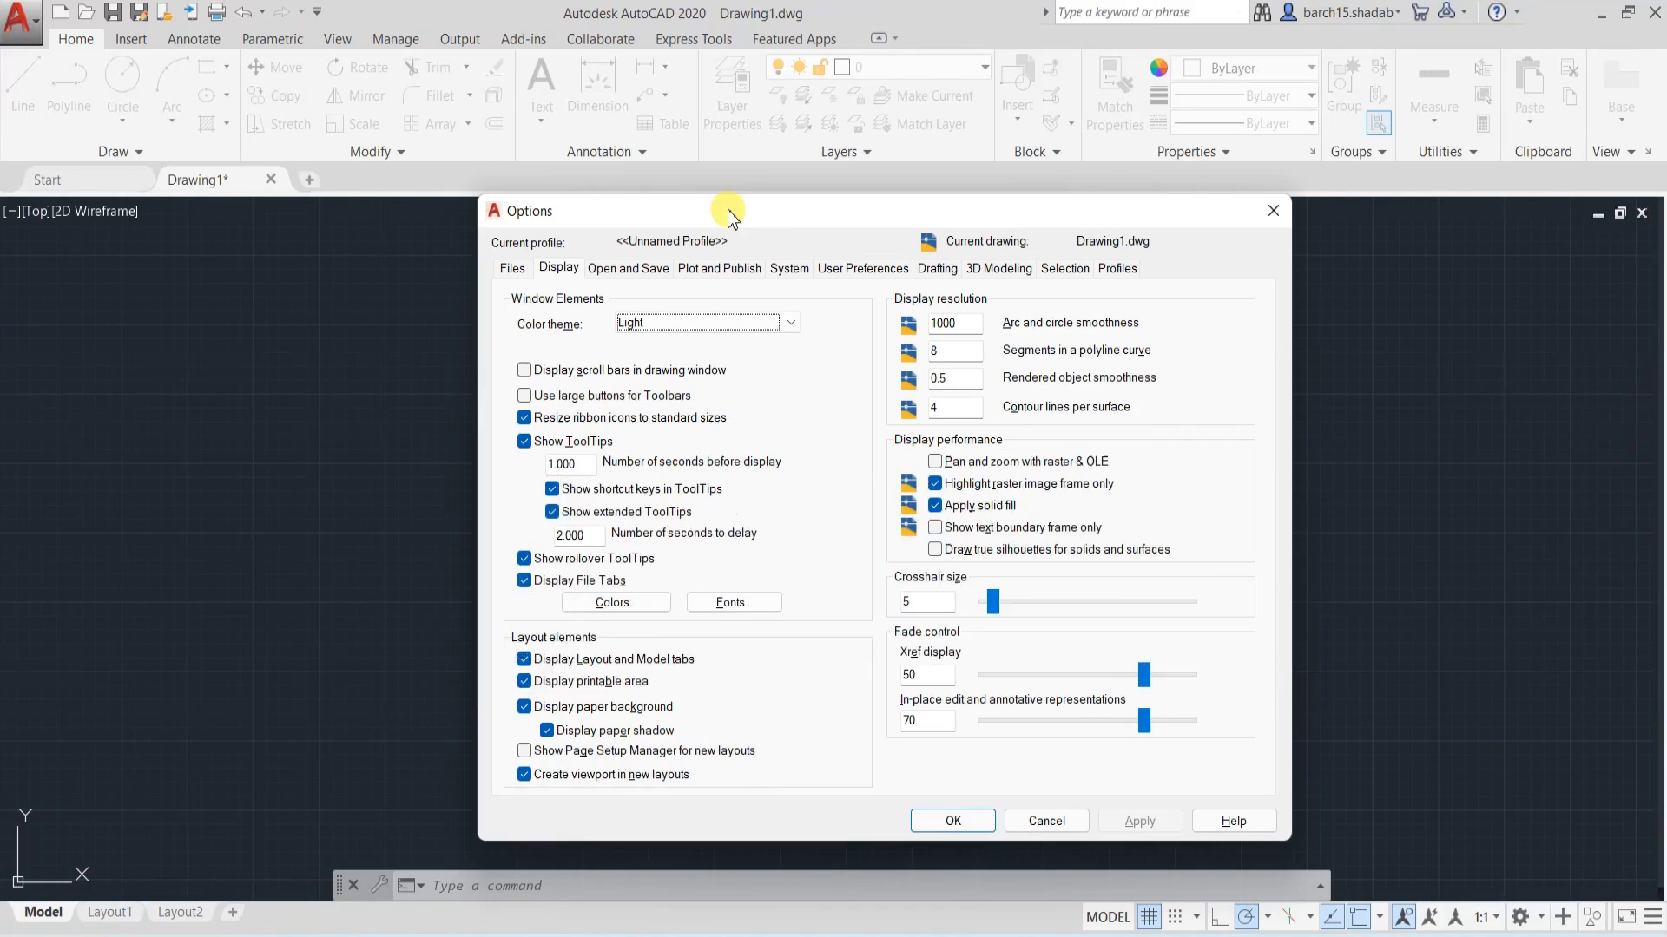
left_click(953, 820)
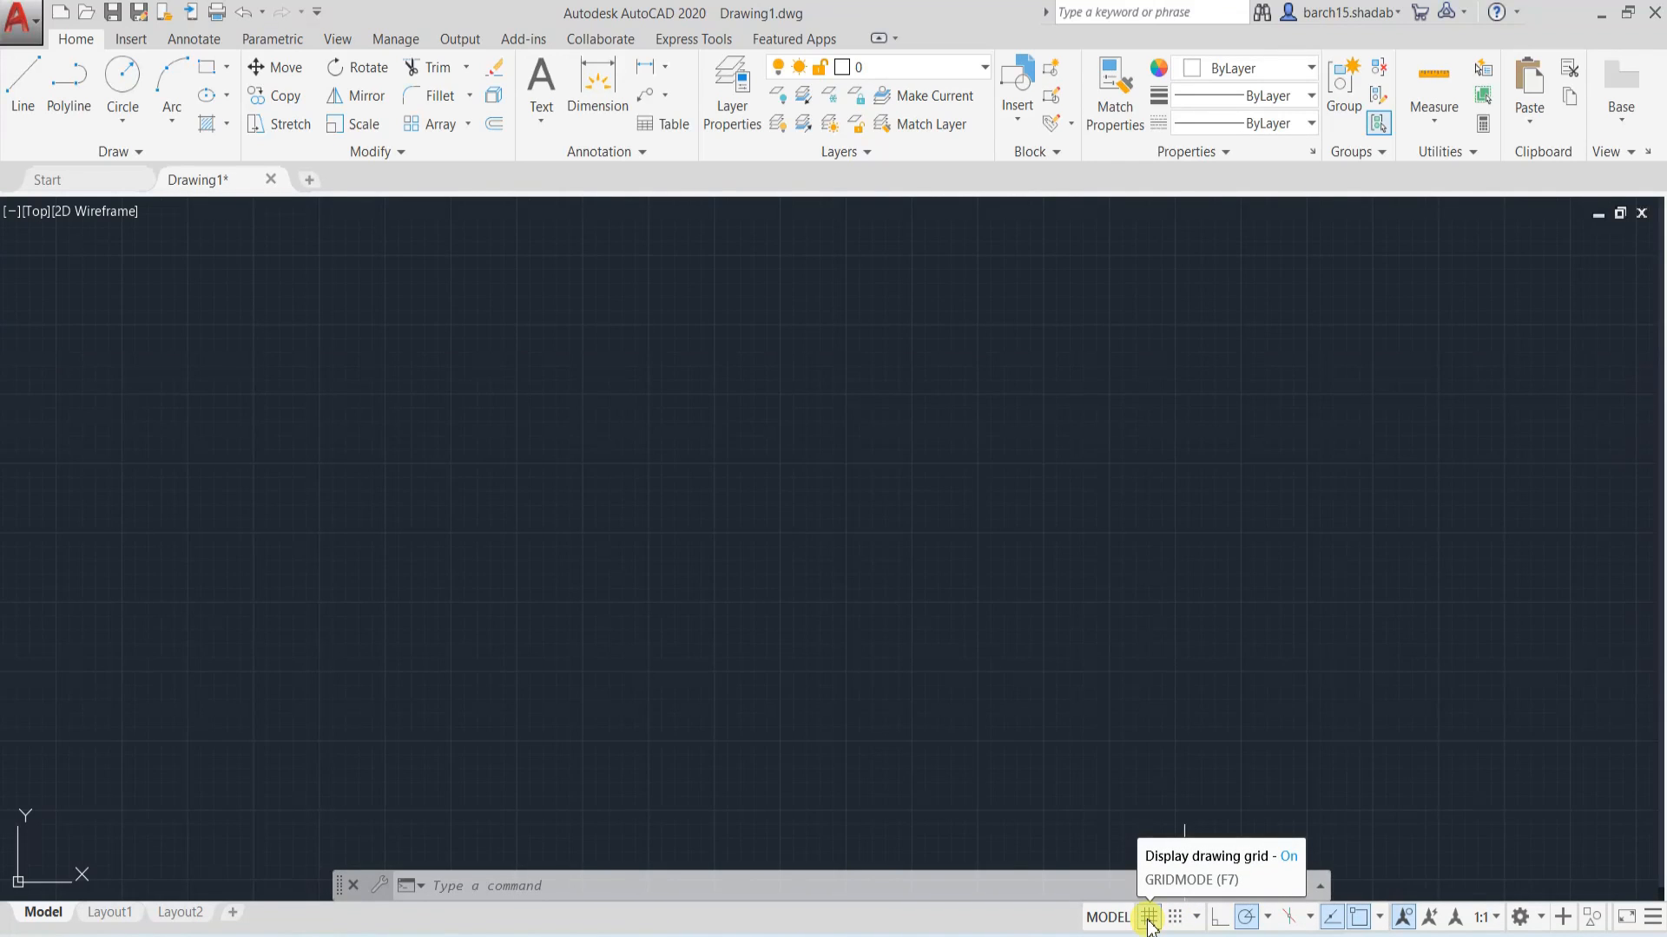
- Turn off the drawing grid
left_click(1653, 918)
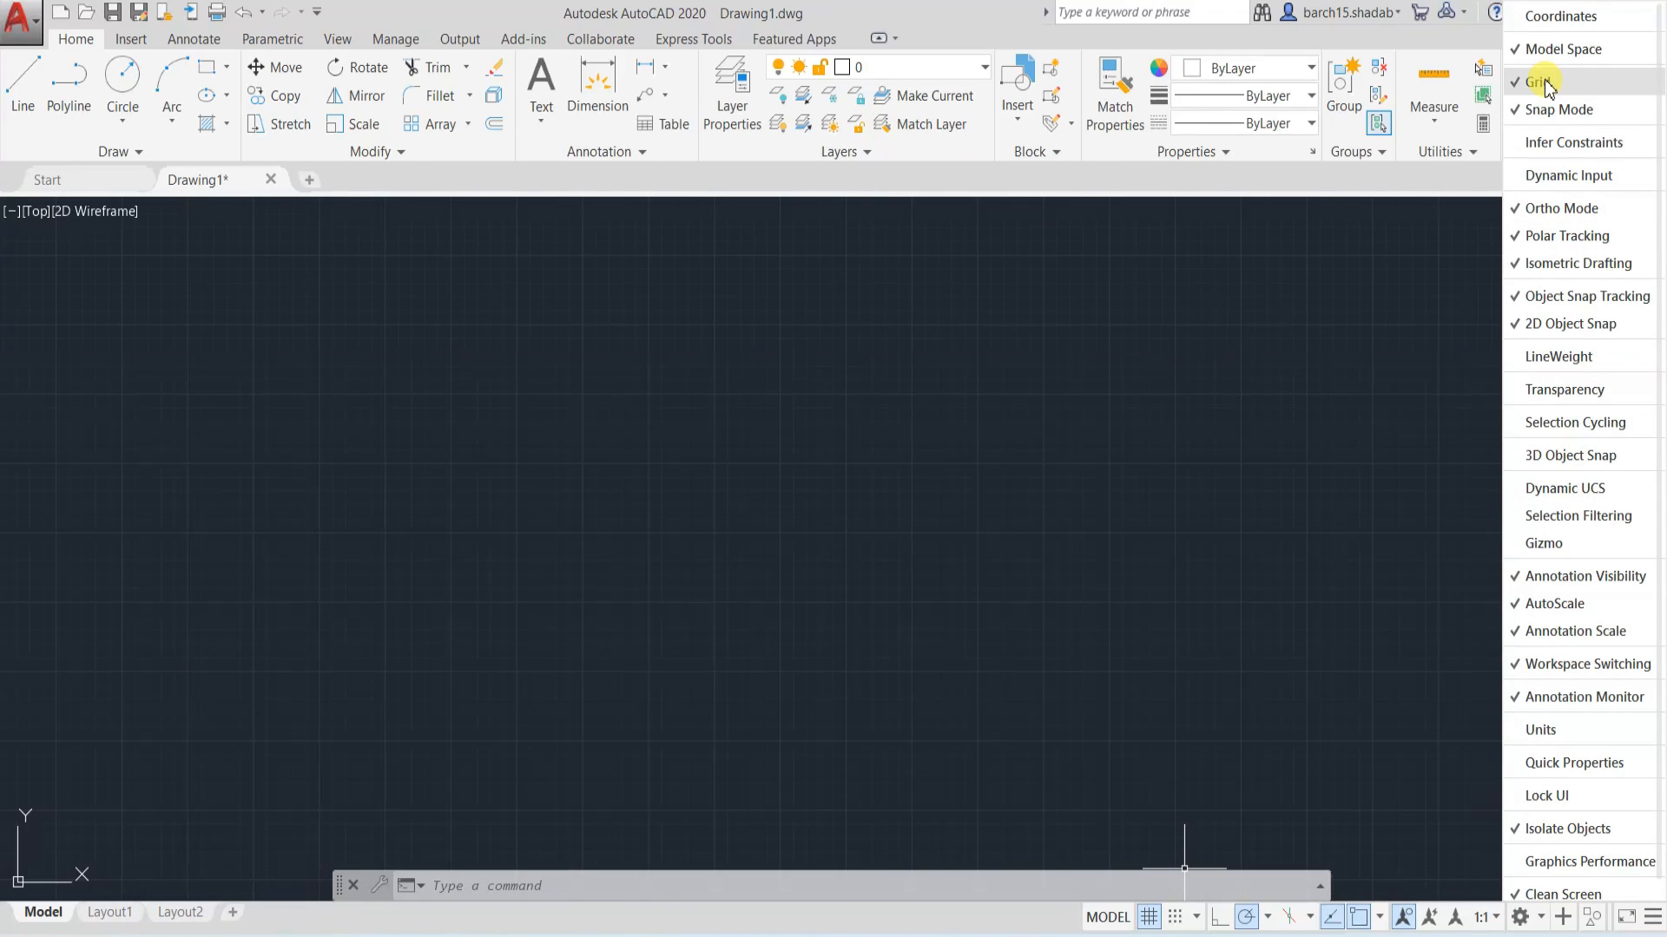
left_click(1149, 918)
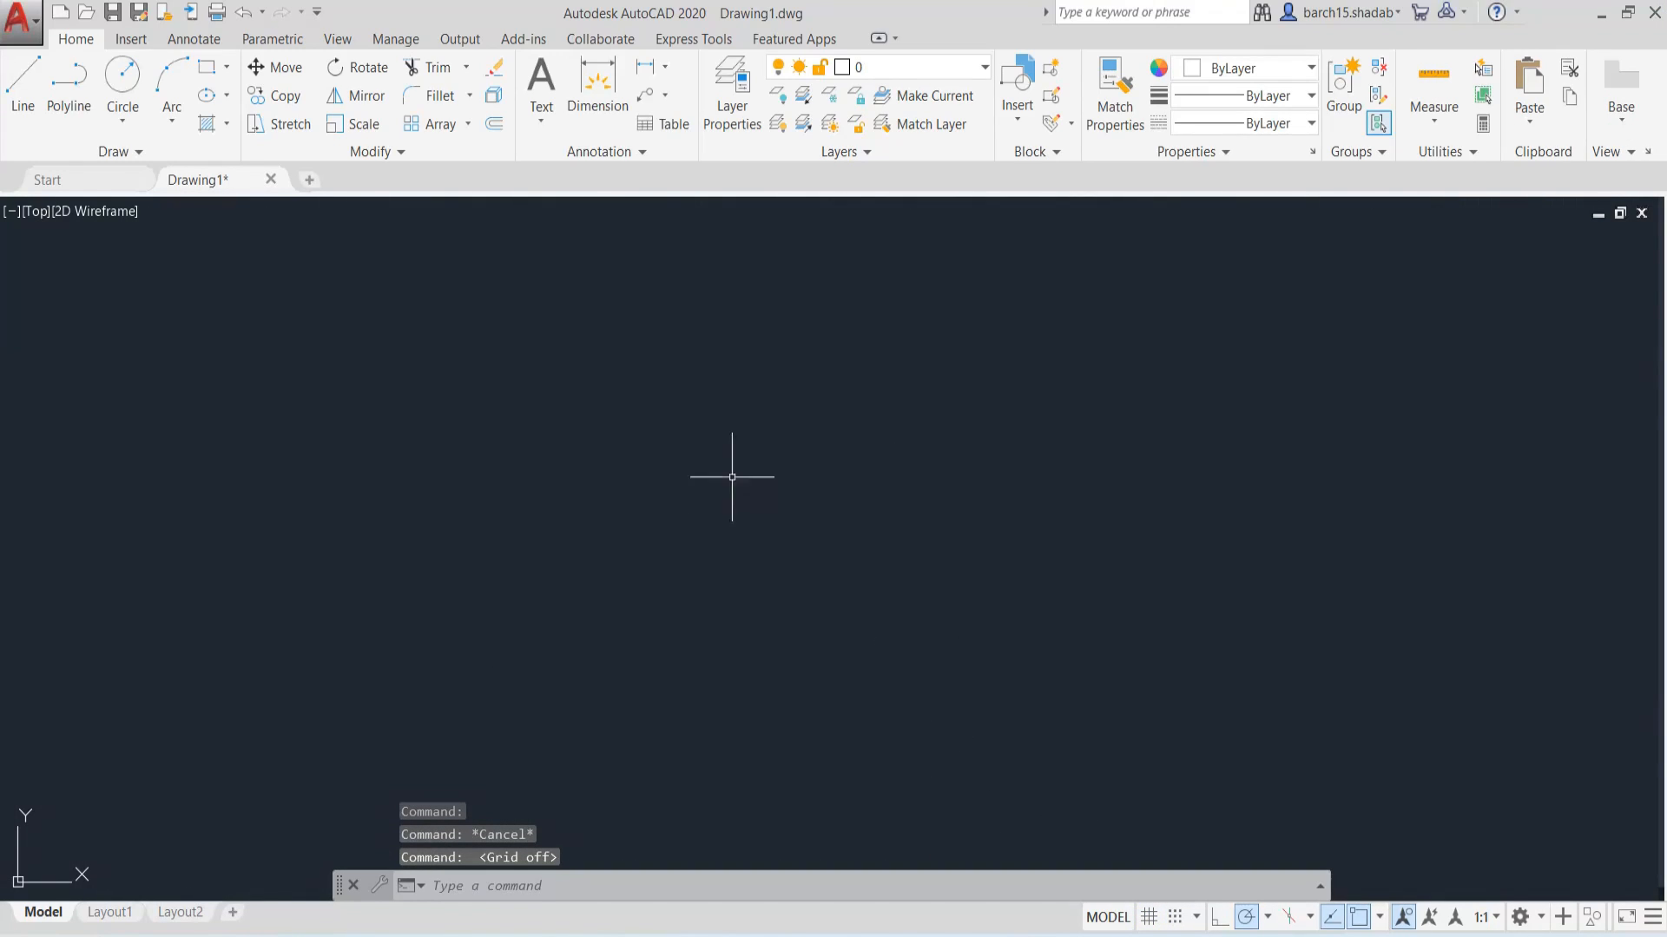
- Review the drawing window color settings for the 2D model space background and crosshairs, and leave without changing them
type("op")
key("Return")
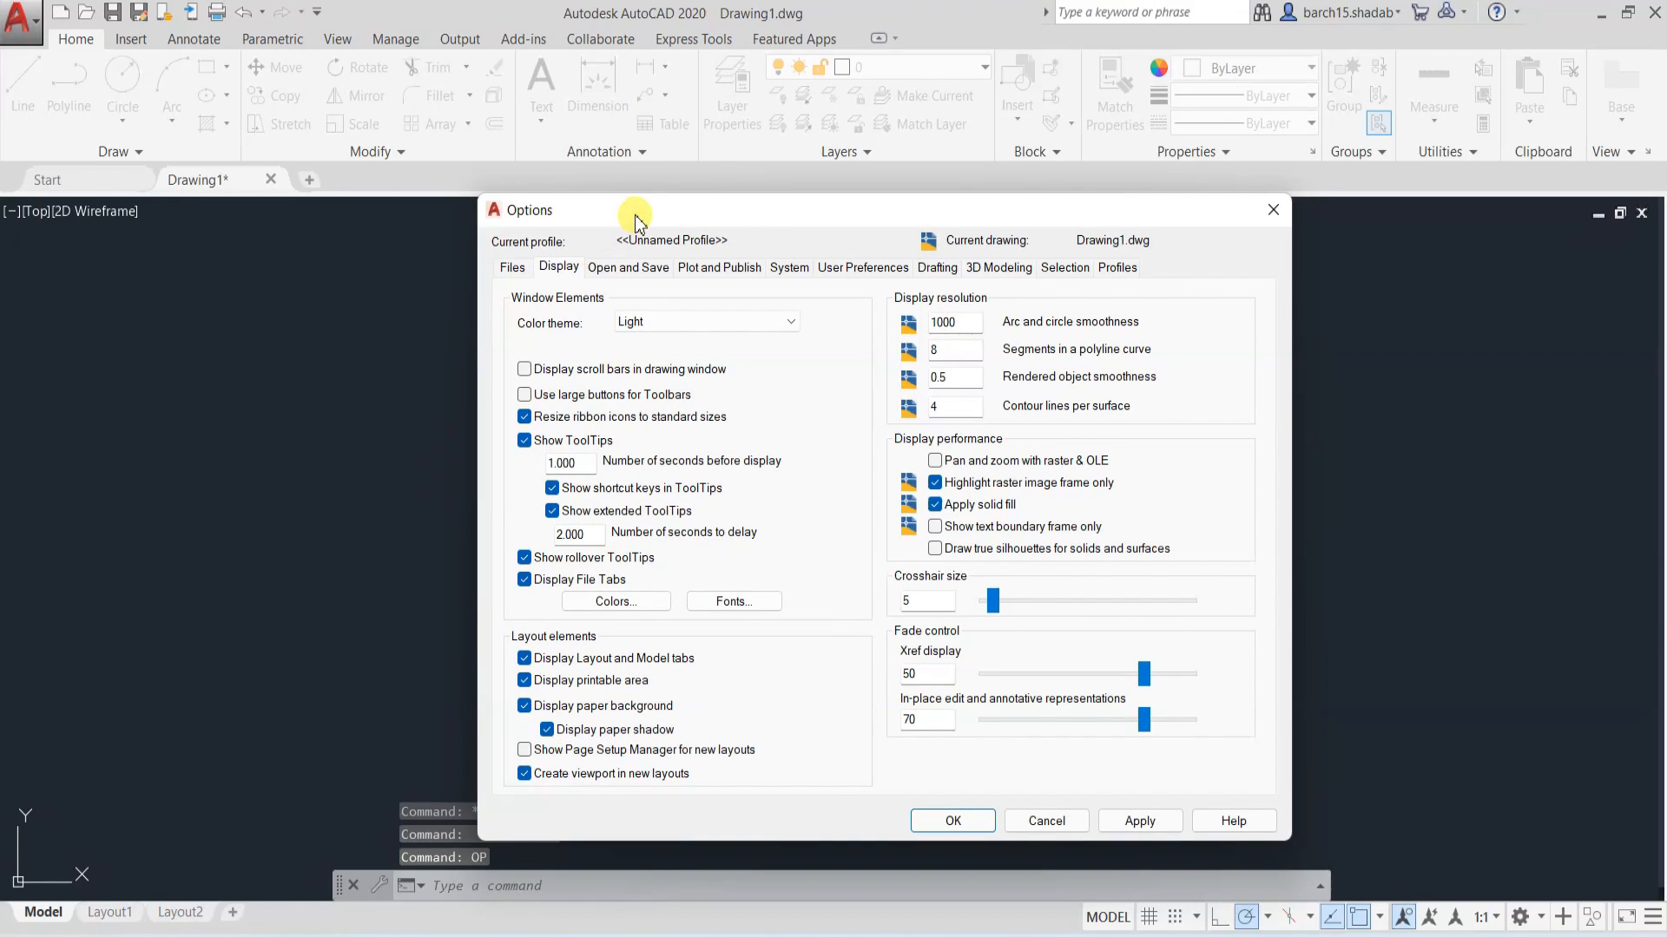
left_click_drag(637, 221, 563, 159)
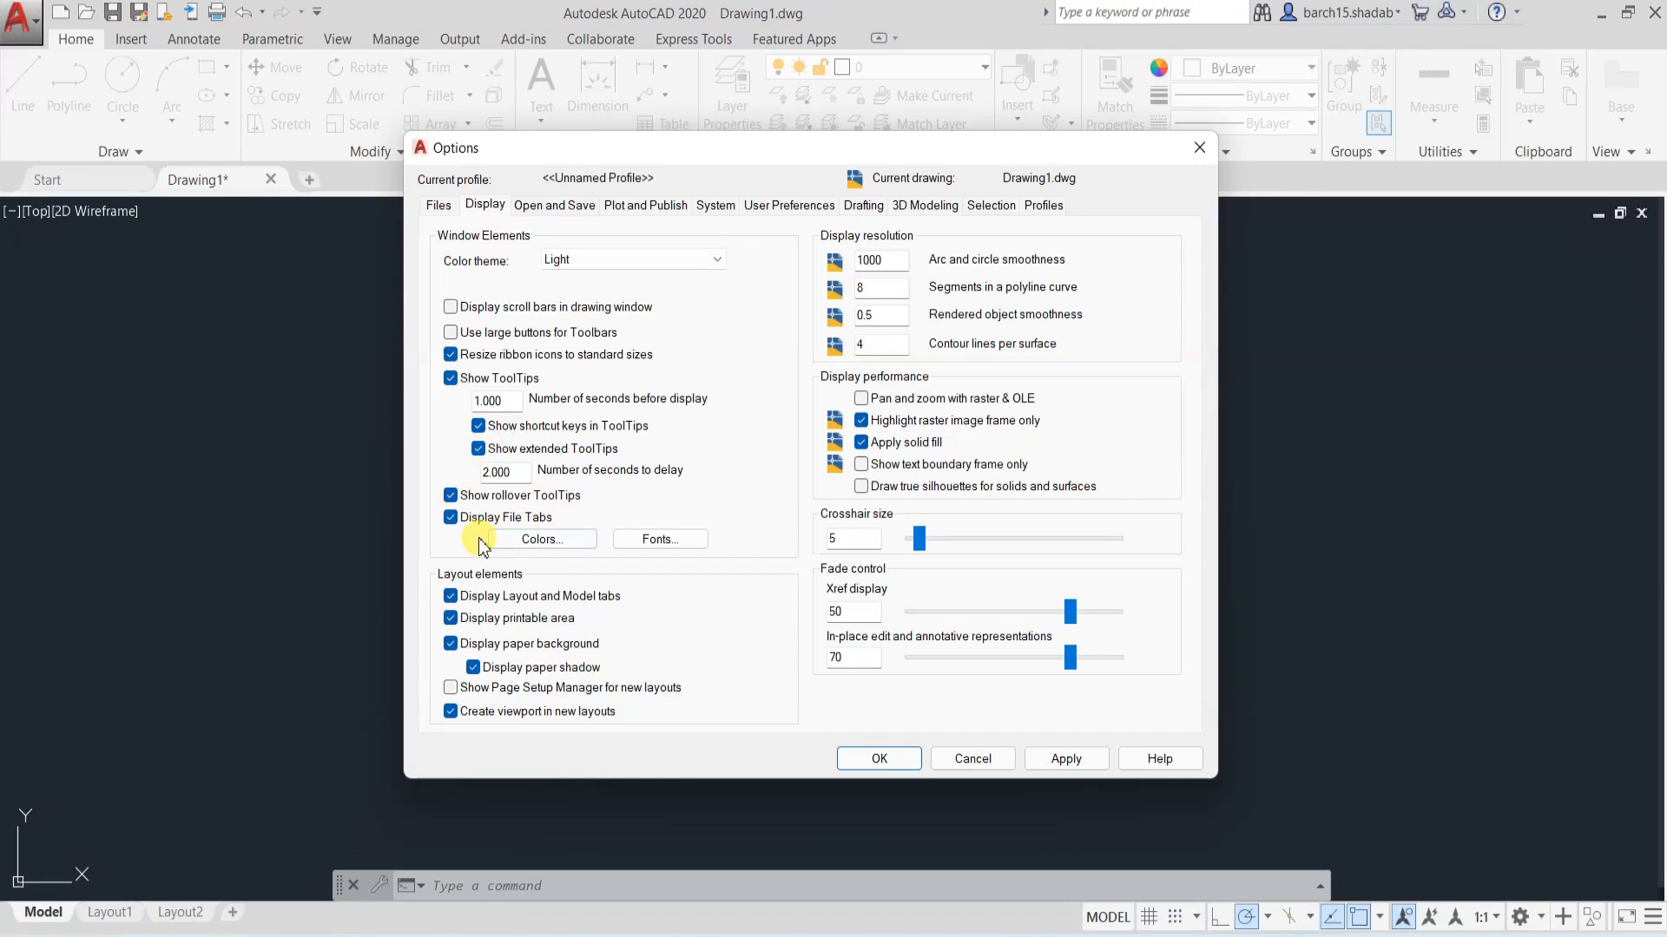
left_click(542, 540)
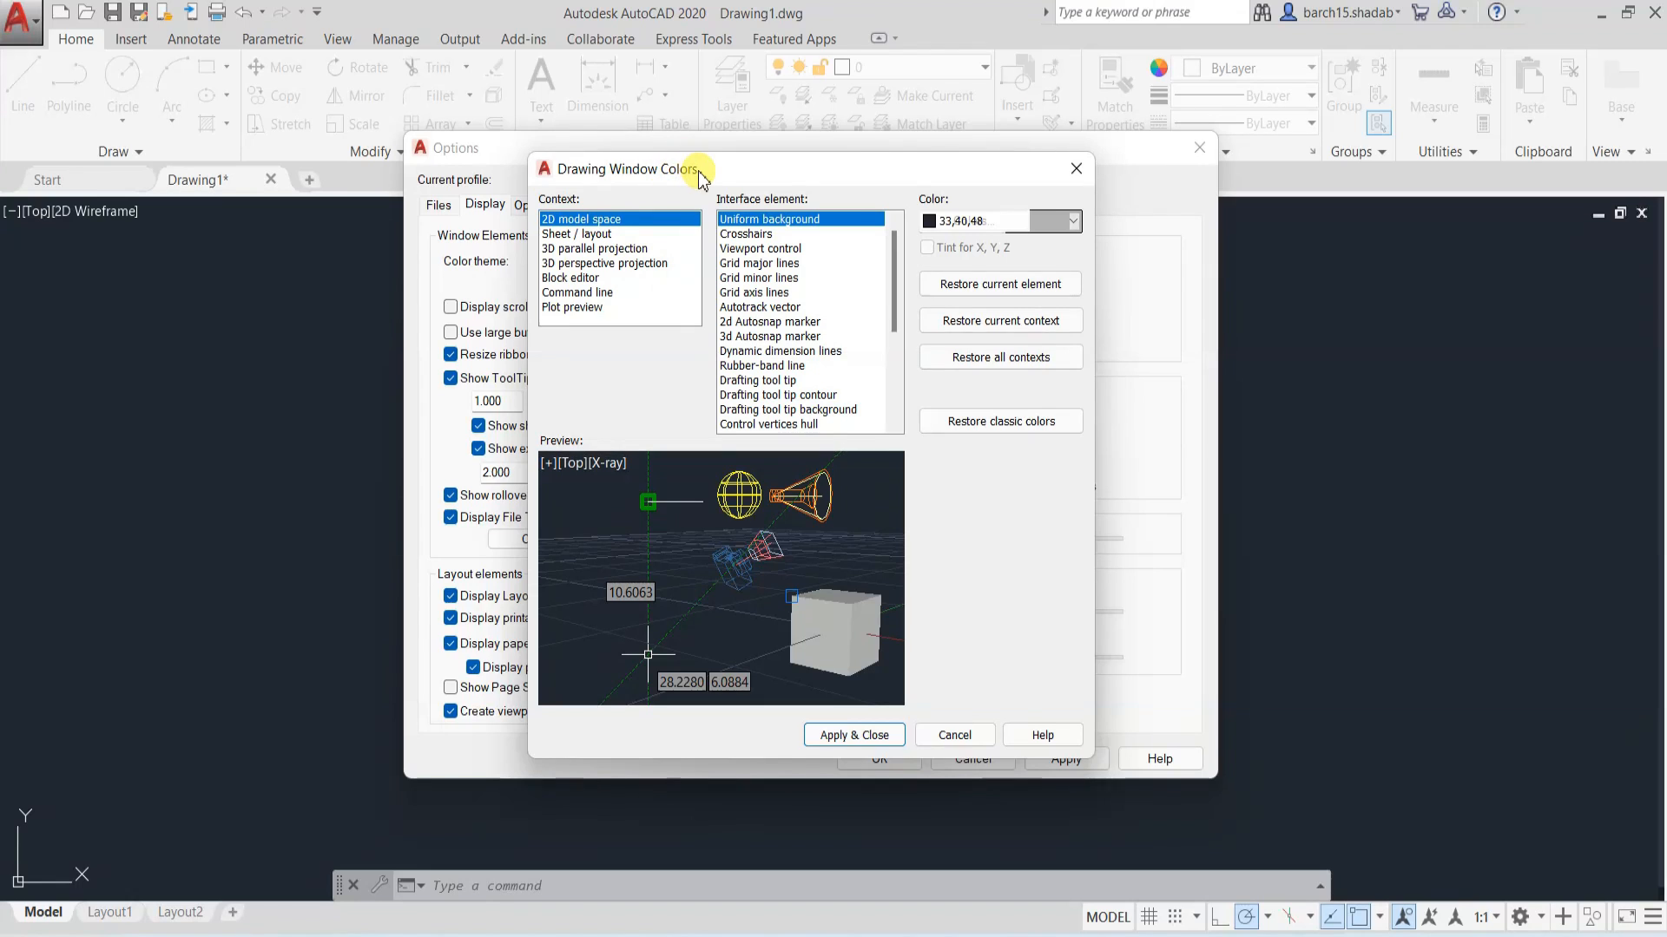
mouse_move(701, 176)
left_mouse_down()
mouse_move(656, 174)
mouse_move(760, 154)
left_mouse_up()
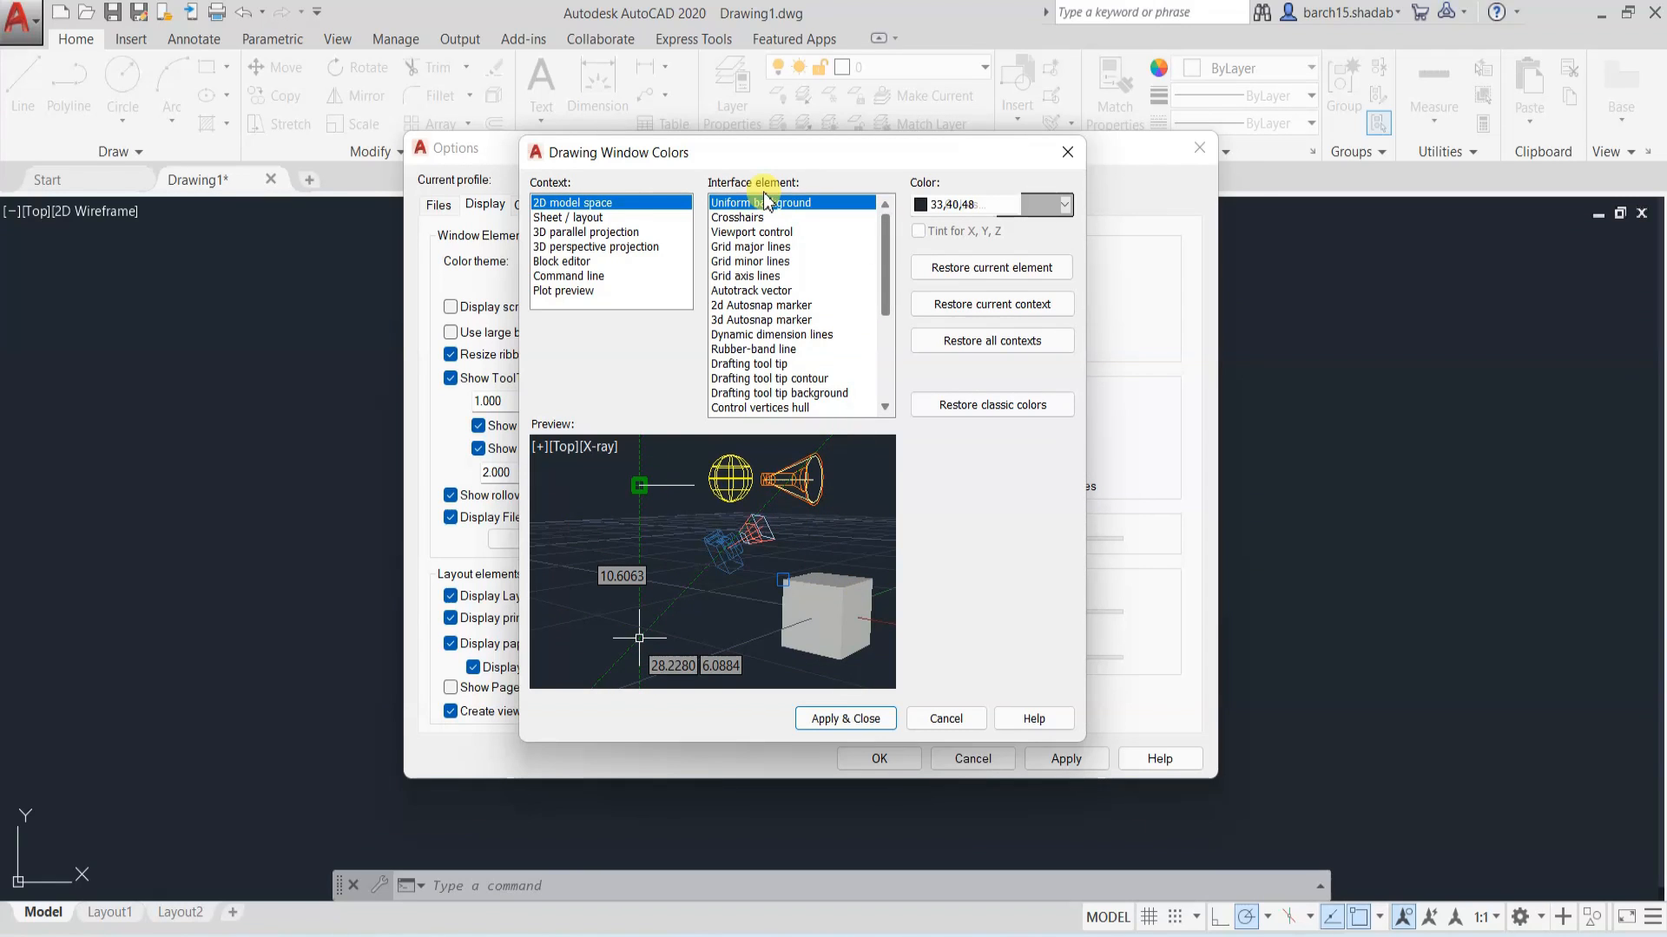
left_click(739, 218)
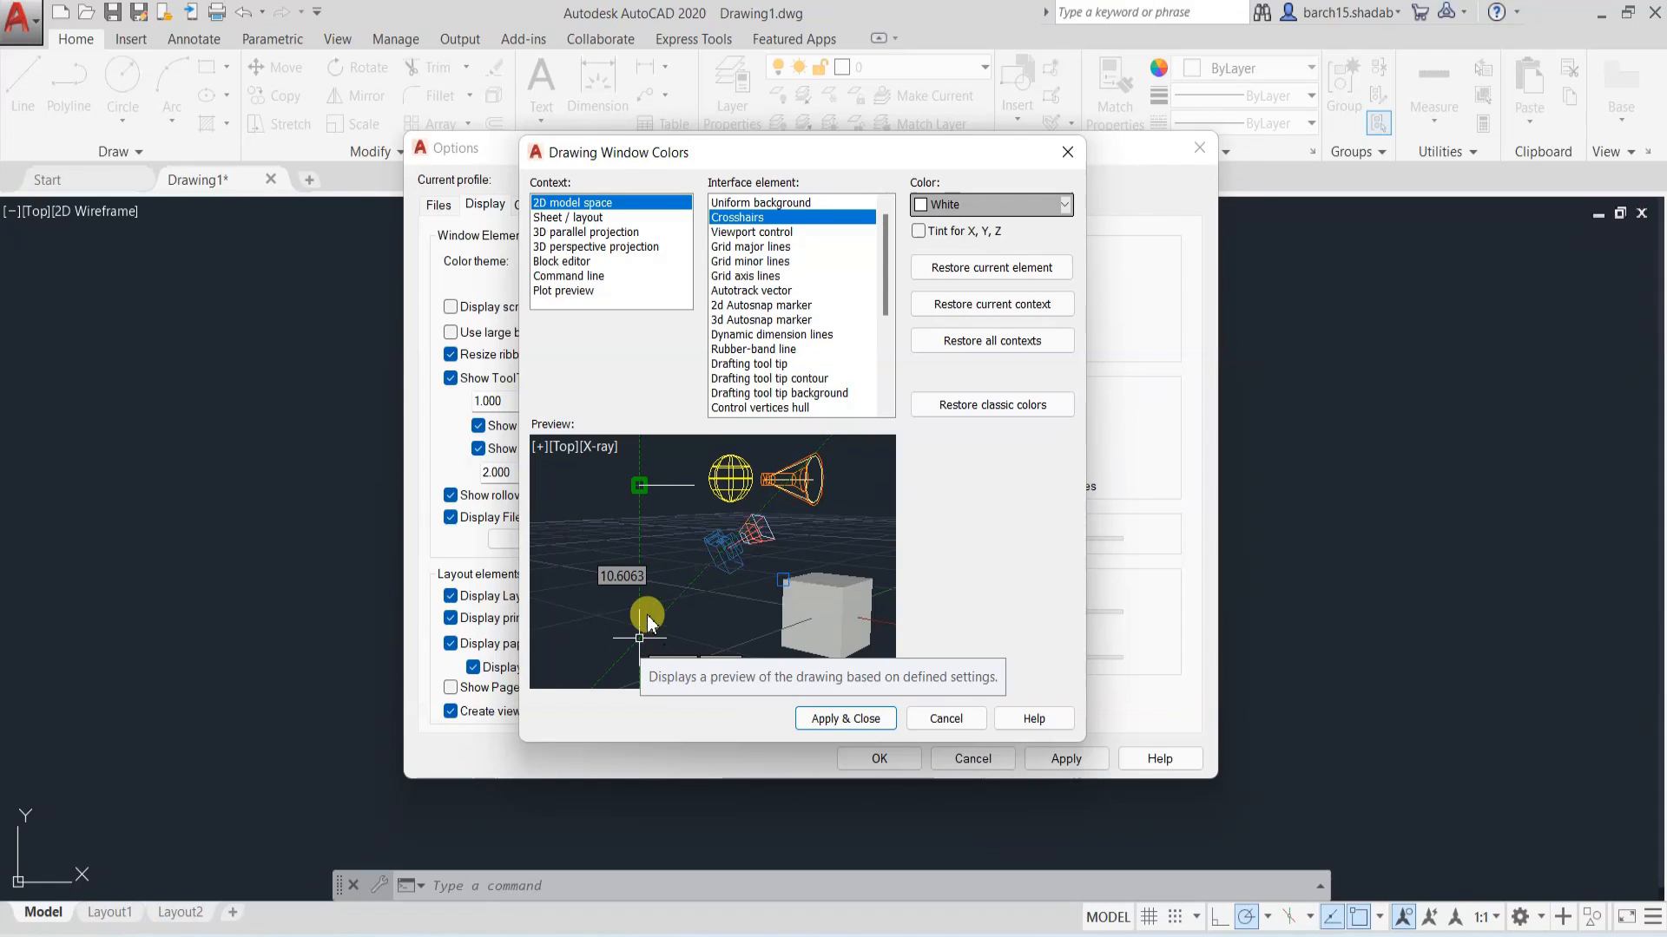
left_click(946, 720)
left_click(968, 760)
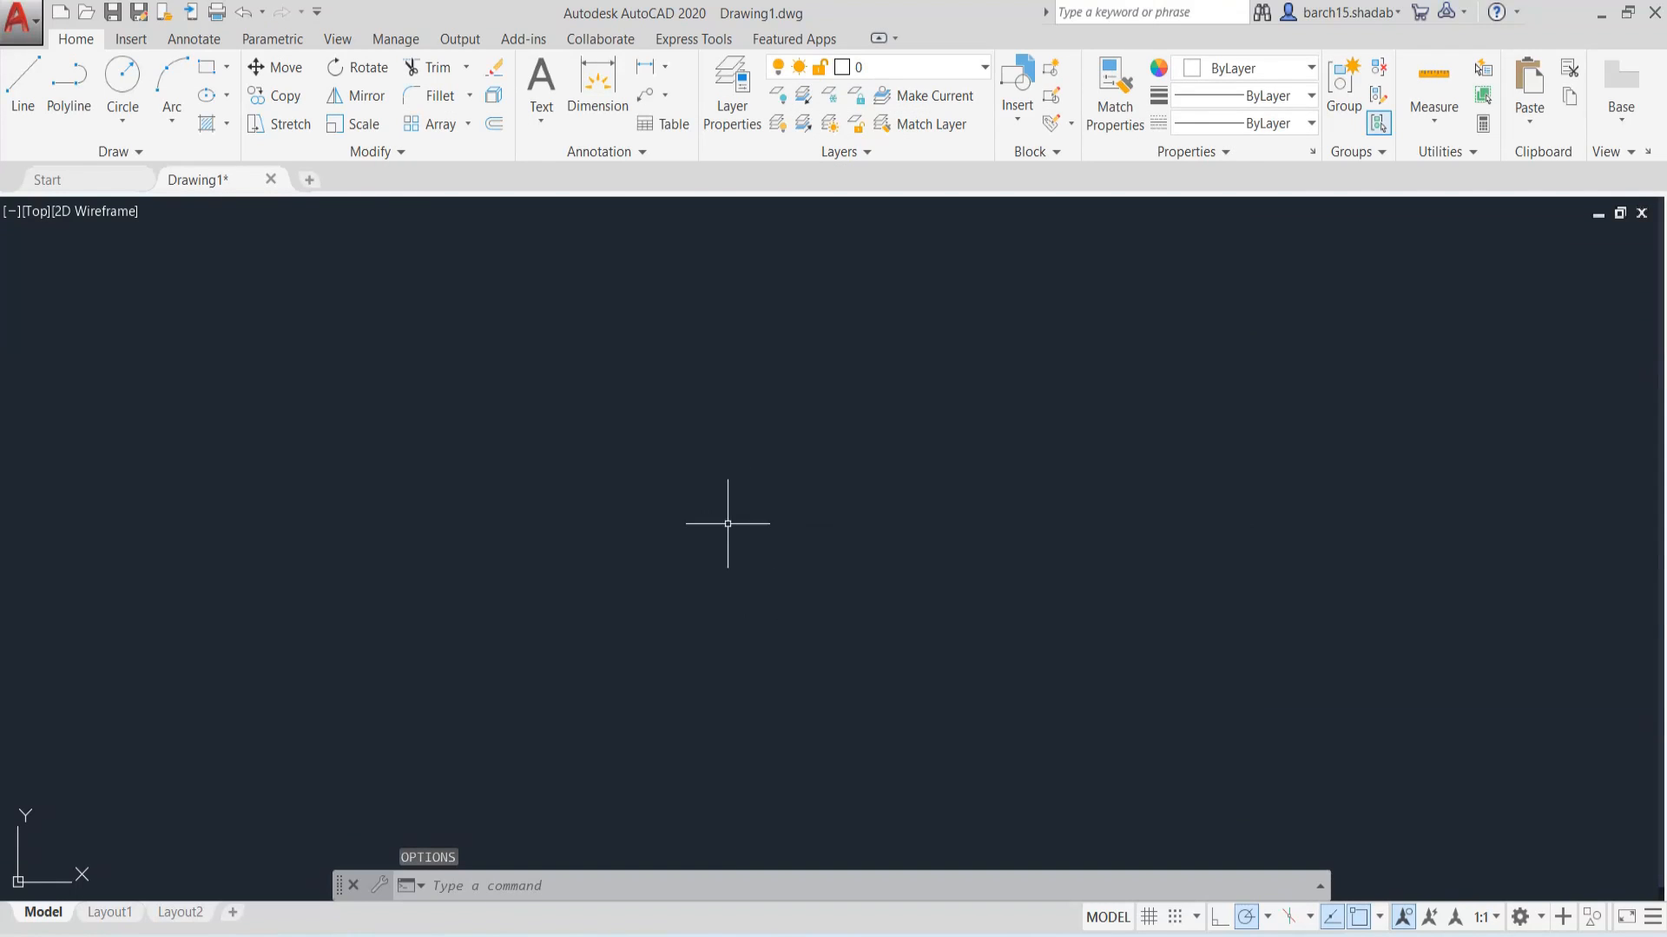
- Reopen the drawing window colors and bring up custom color selection for the 2D model space uniform background
type("OP")
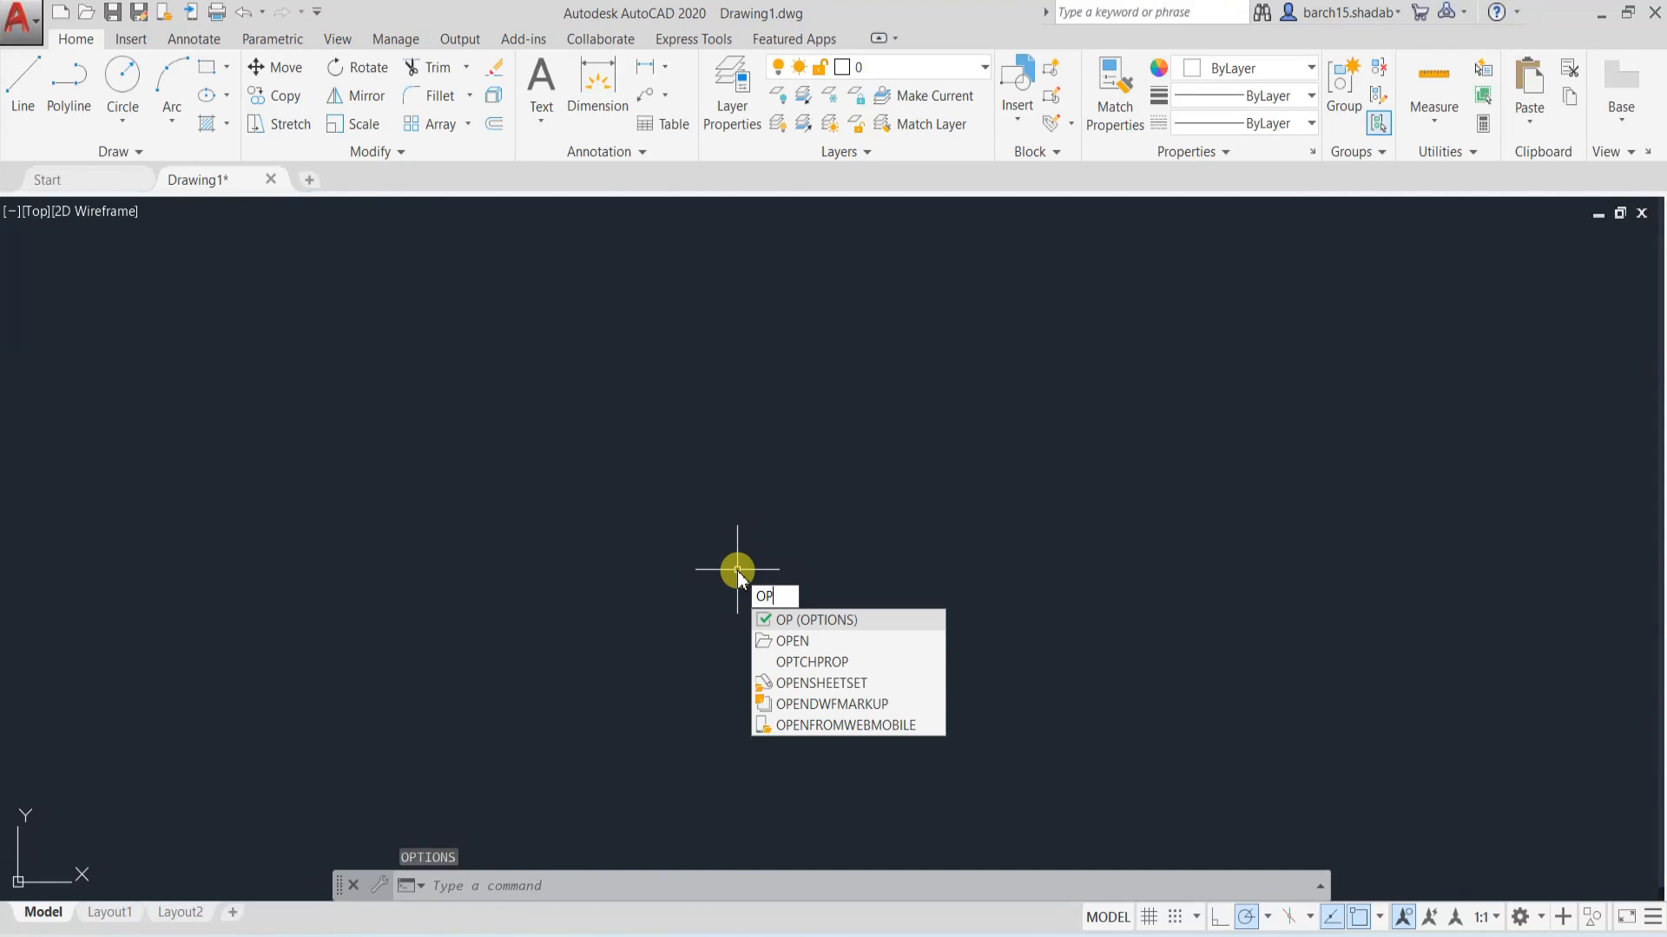
key("Return")
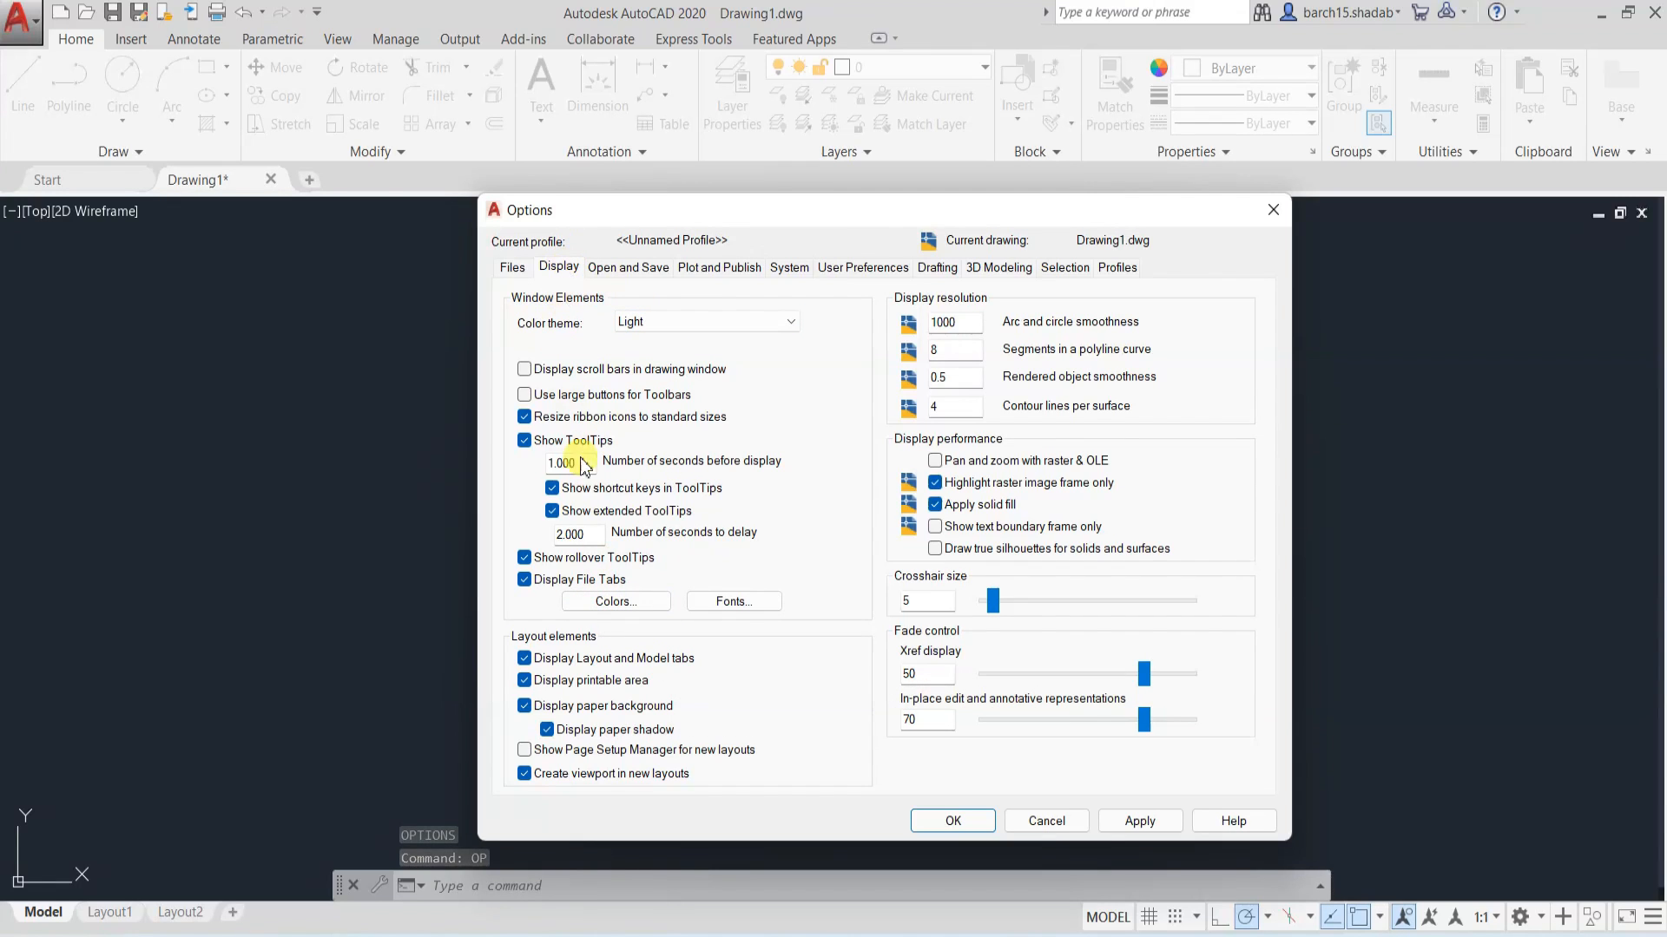
left_click(616, 601)
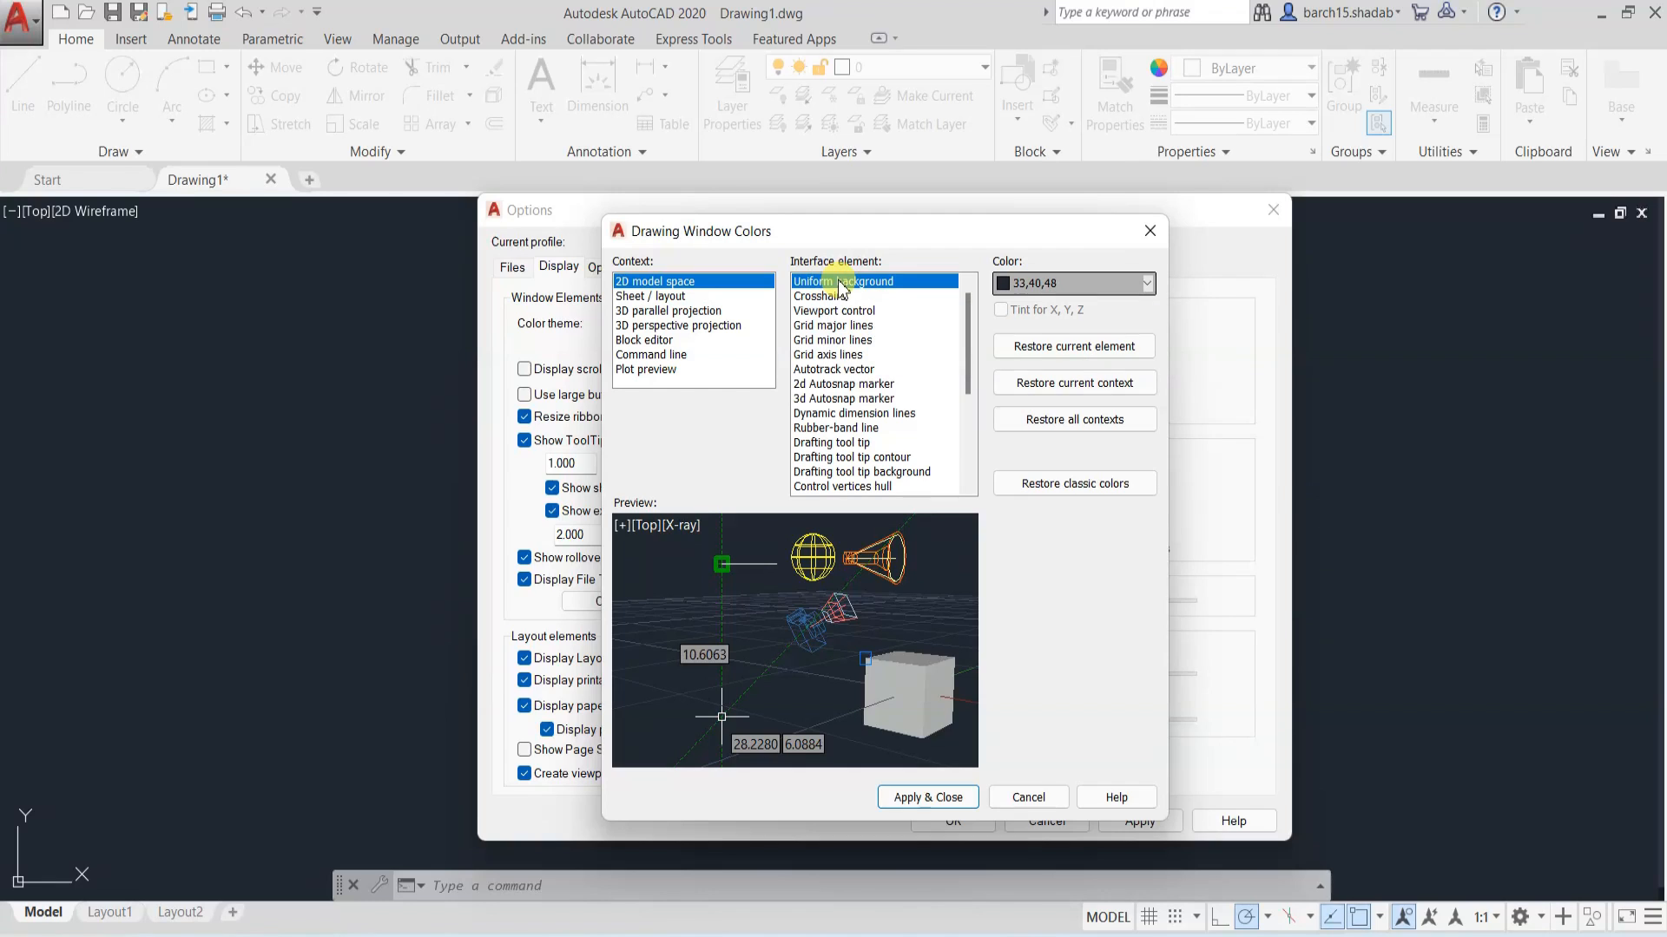
left_click(1147, 284)
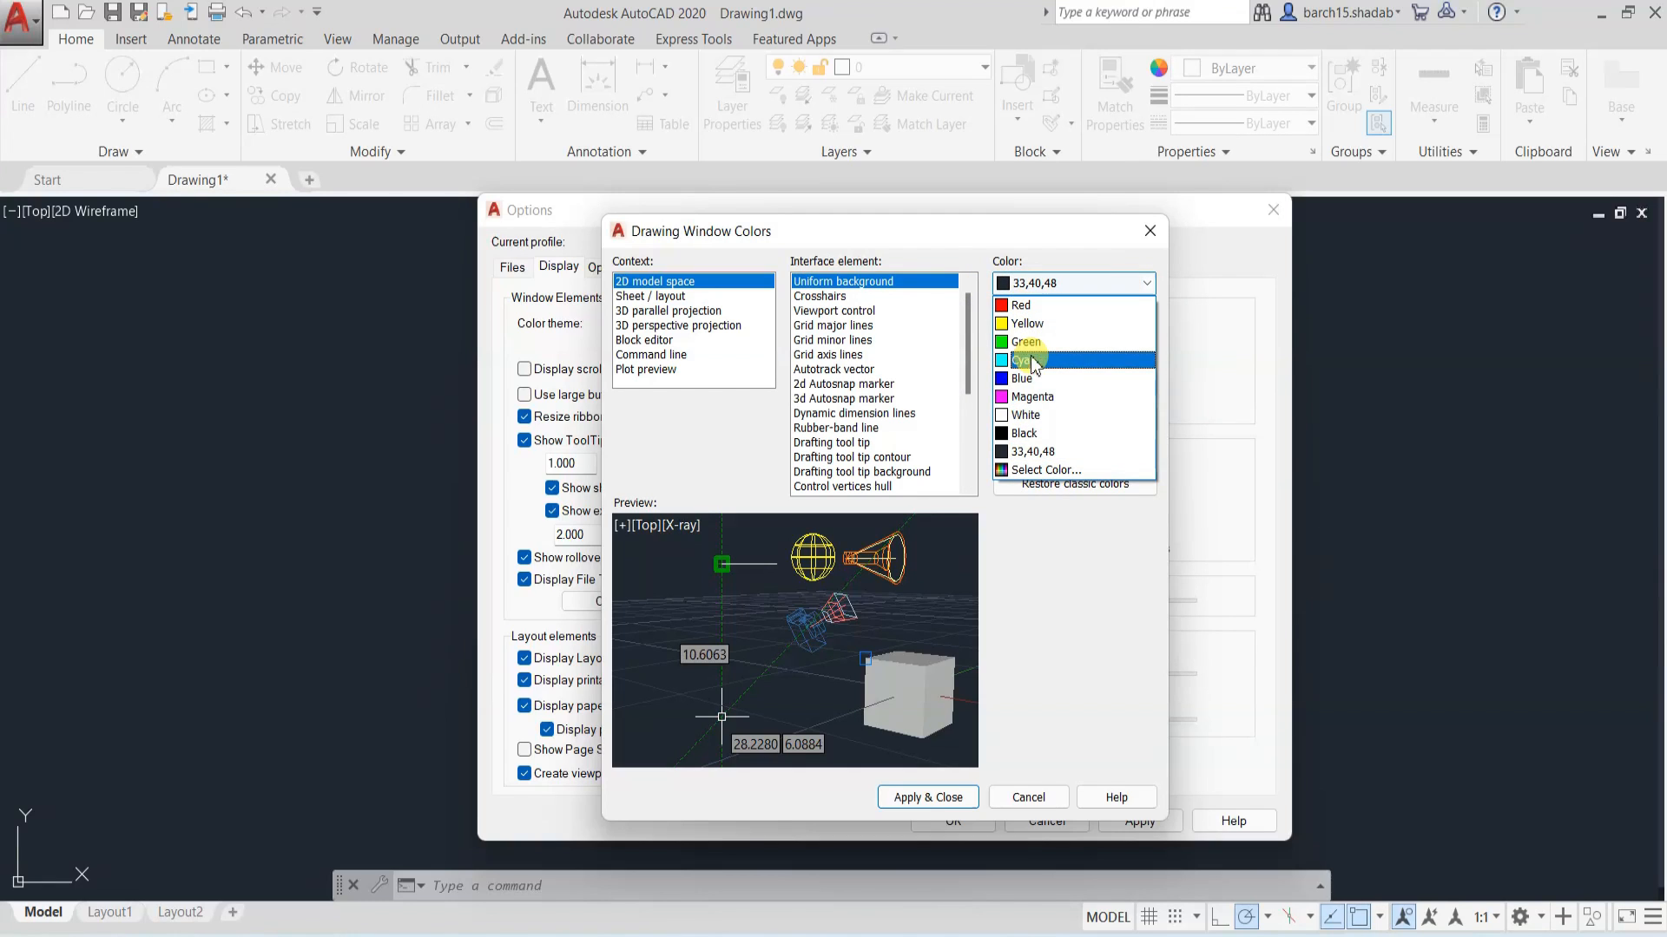
left_click(1043, 471)
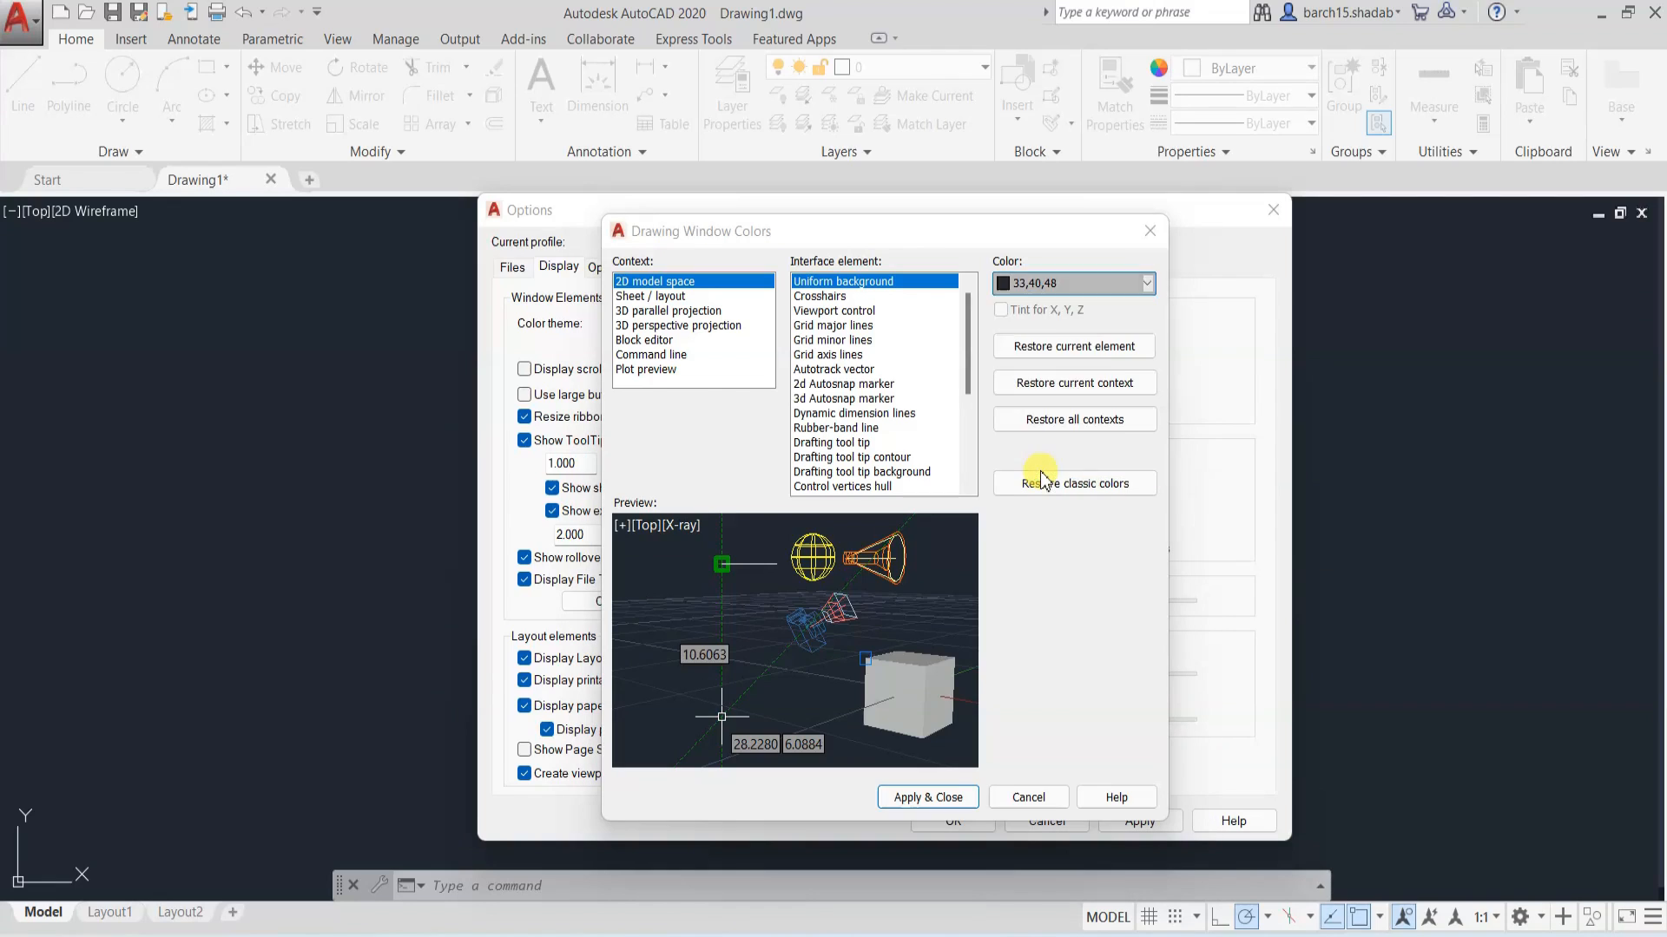
- Choose index color 41 and lighten it to true color 255,247,224 for the uniform background
left_click(735, 362)
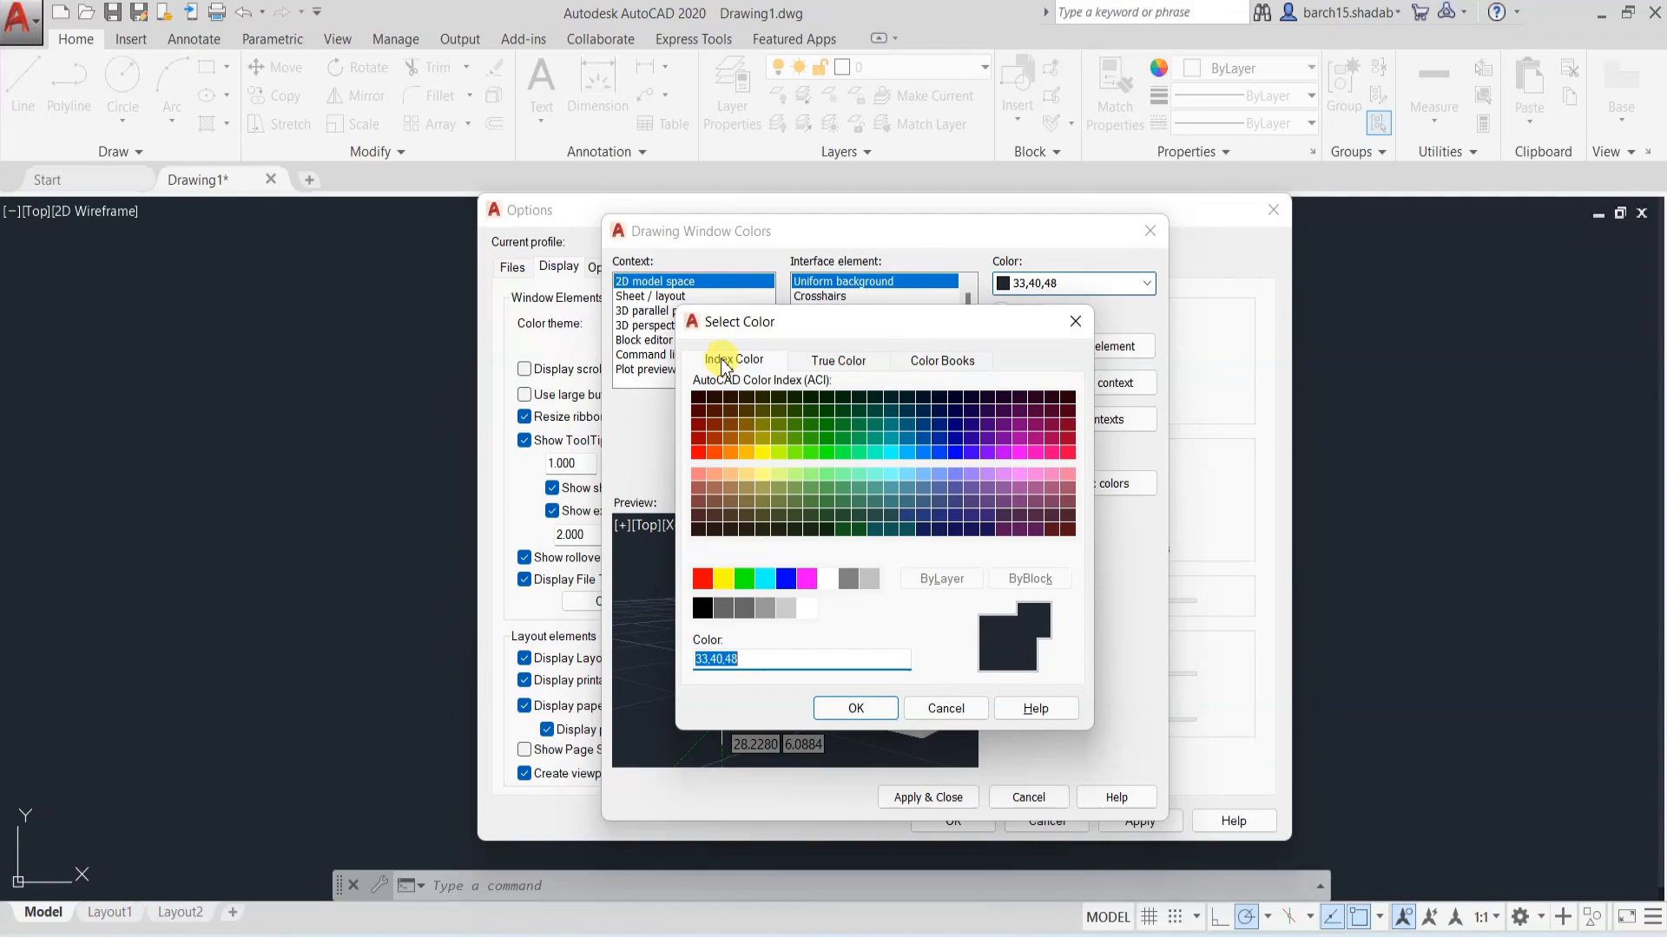
left_click(752, 475)
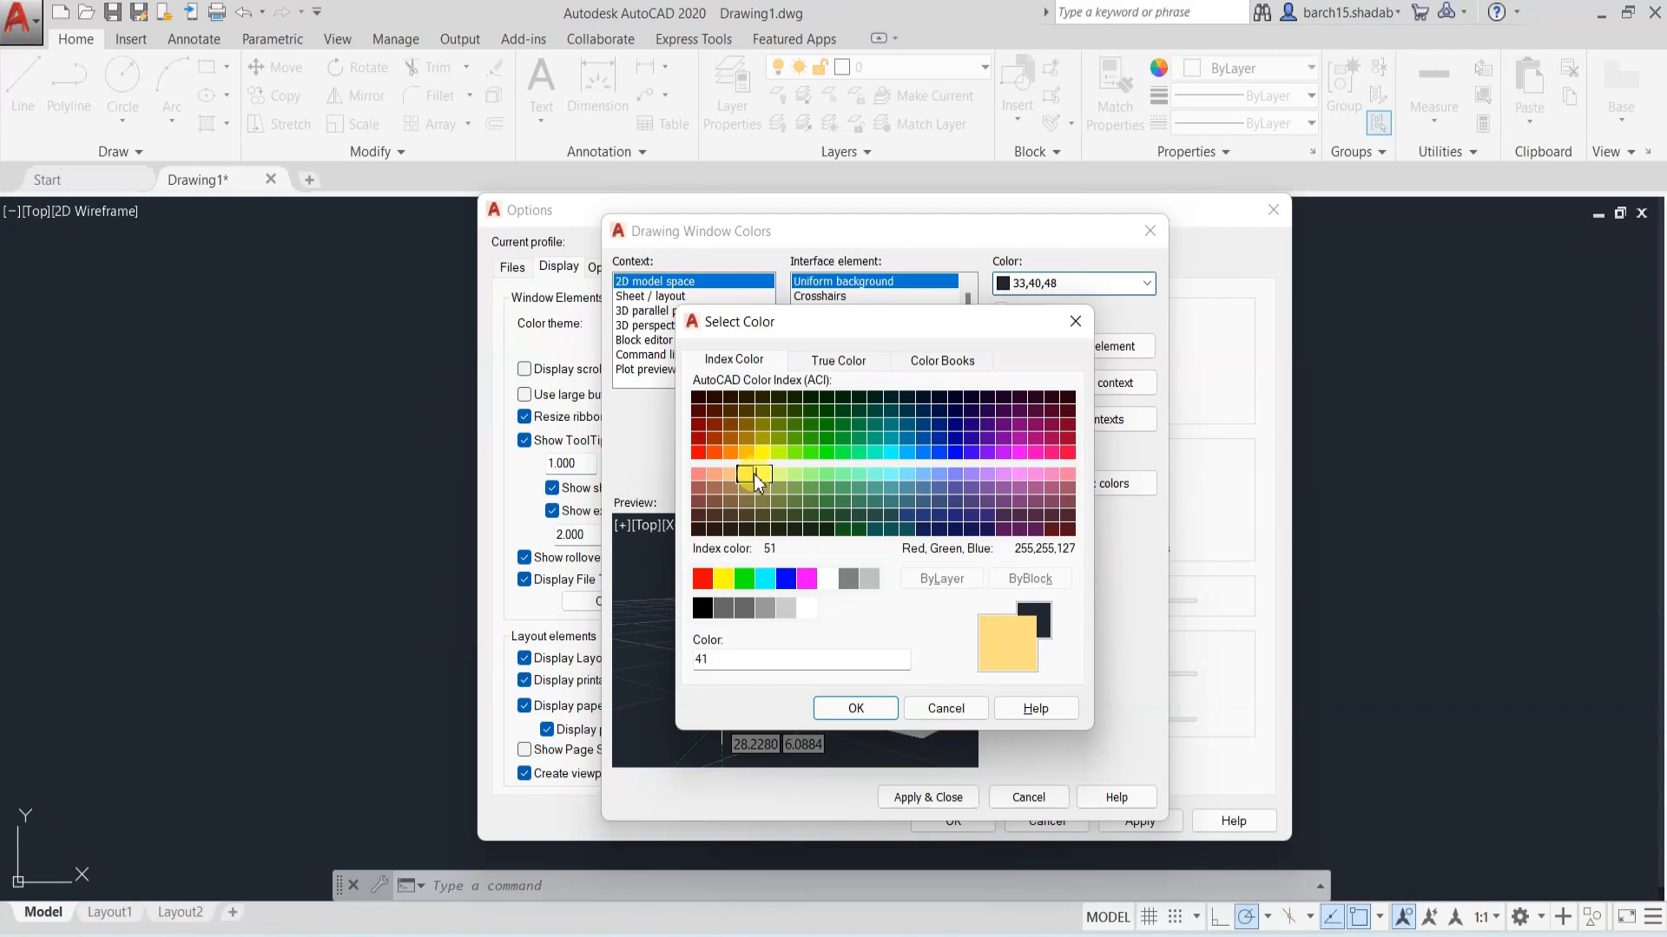
left_click(837, 363)
left_click_drag(947, 491, 947, 469)
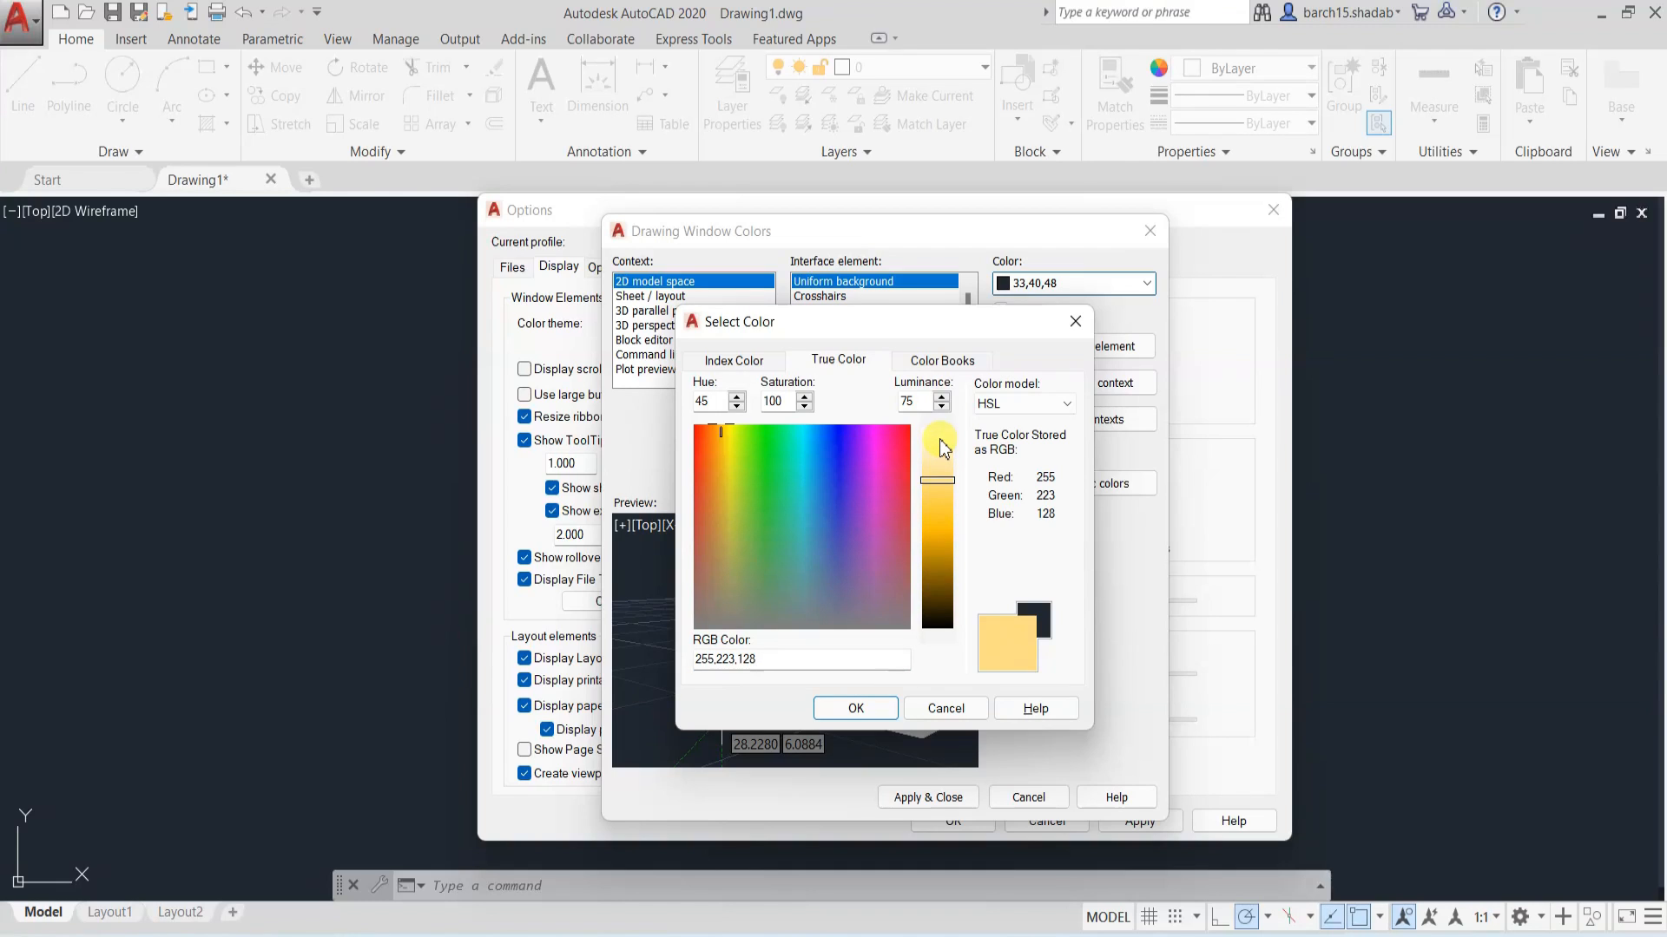
left_click_drag(942, 451, 942, 444)
left_click(855, 709)
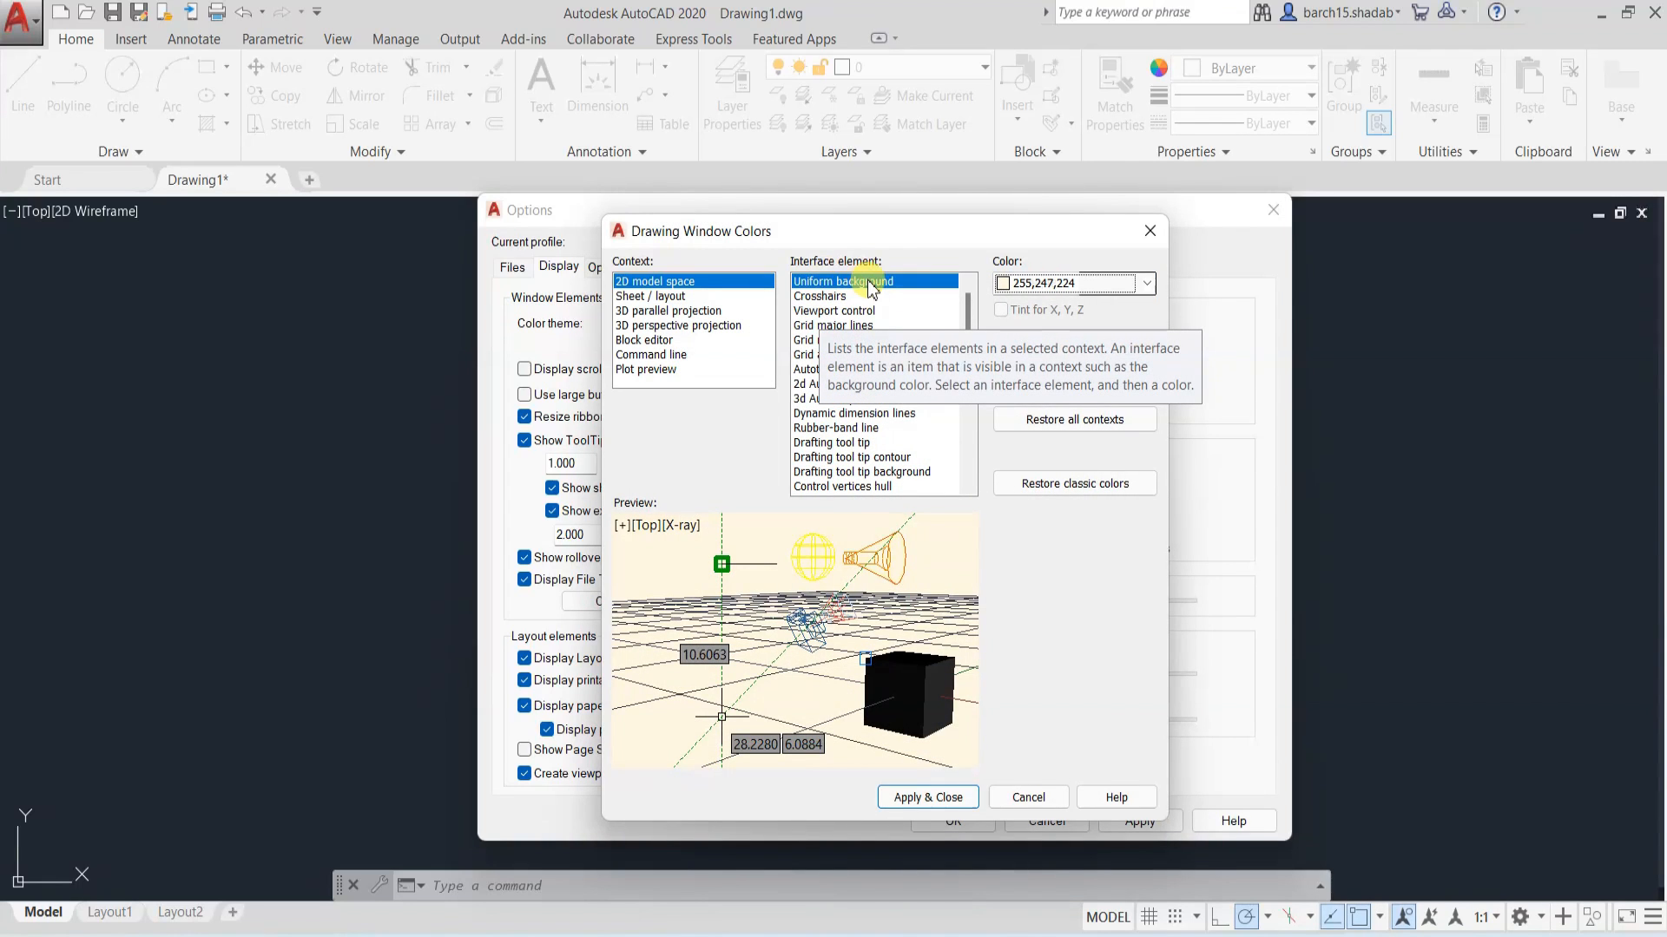
- Check the crosshairs color, apply the new background color to the drawing window and close the options
left_click(829, 298)
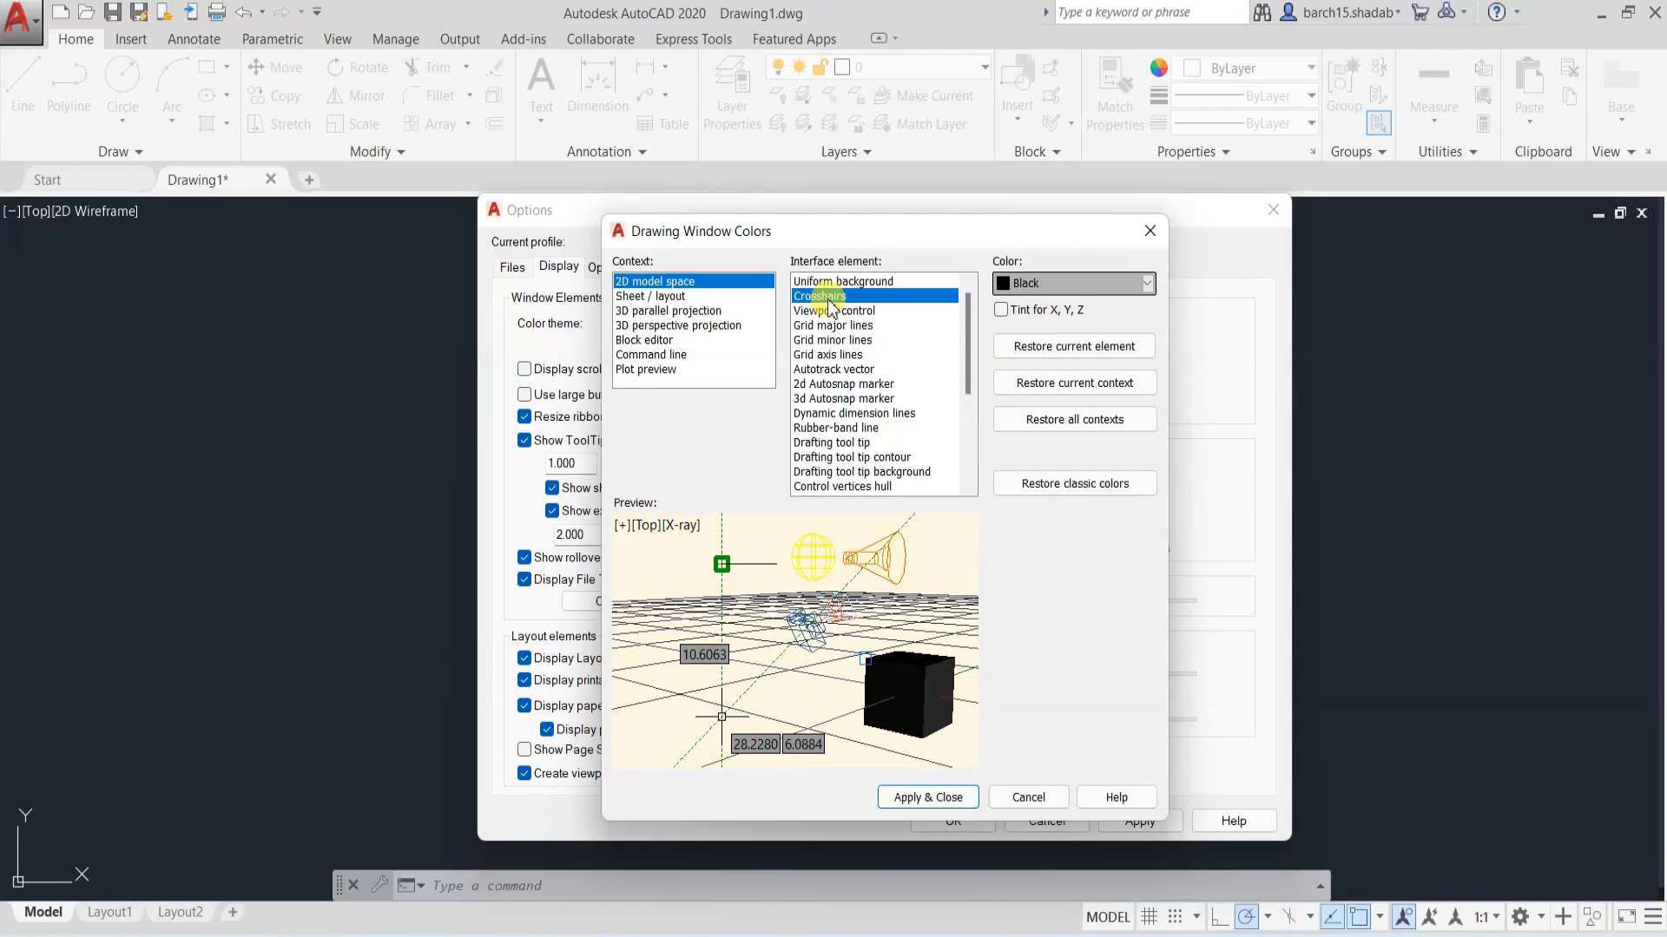
left_click(821, 281)
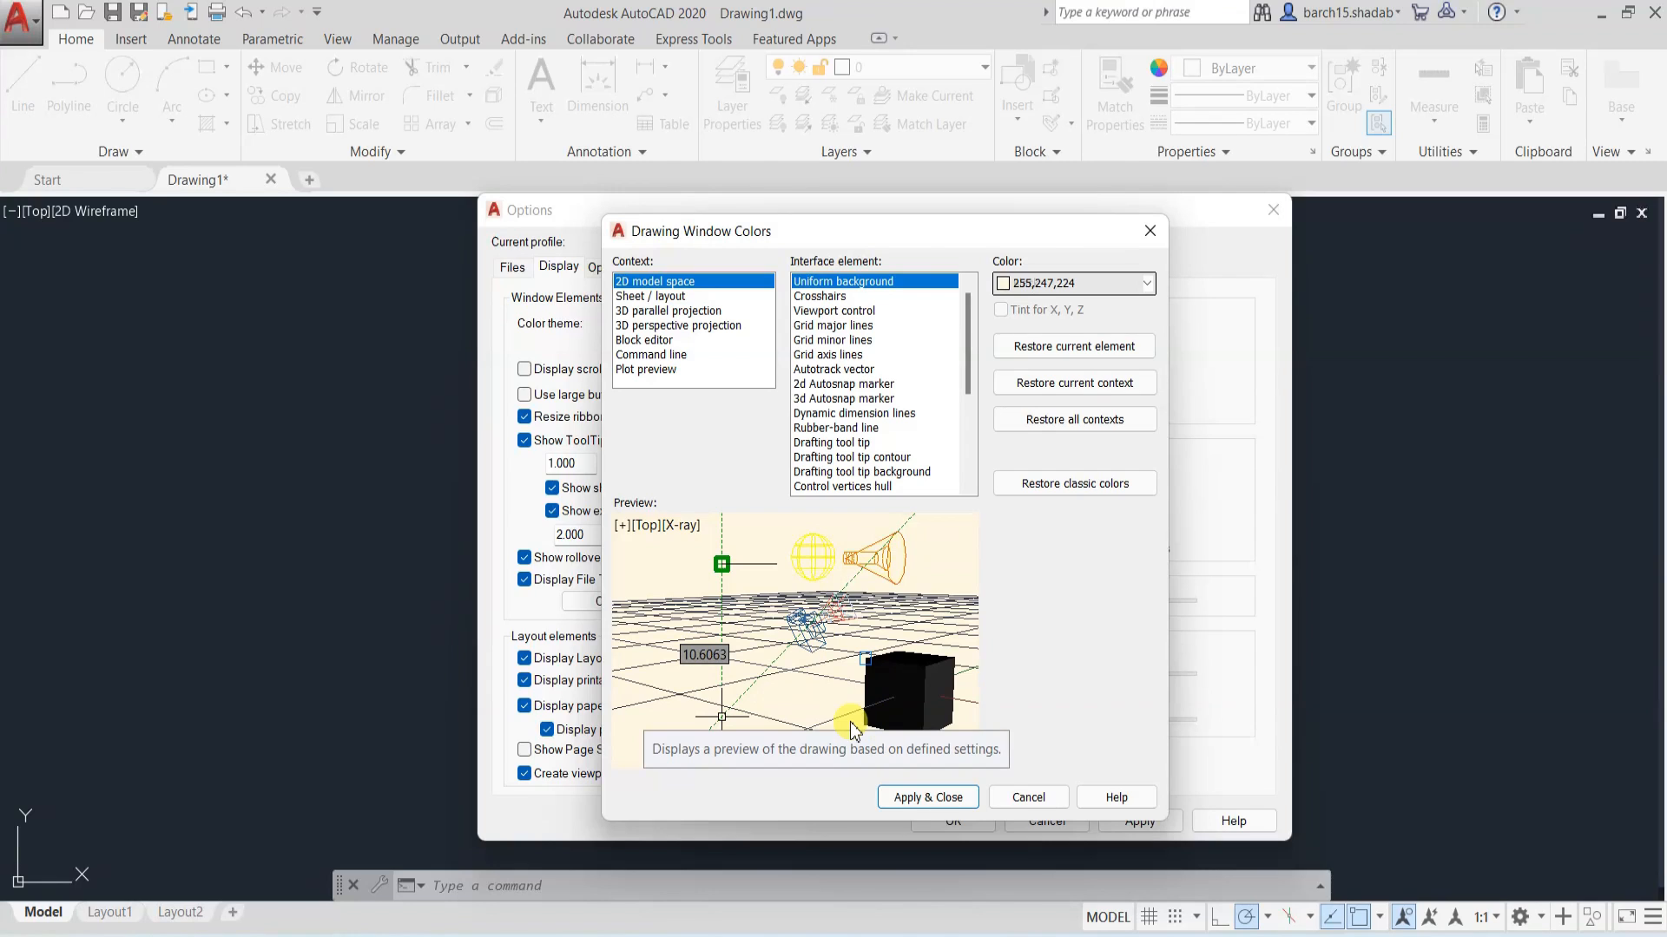
left_click(946, 798)
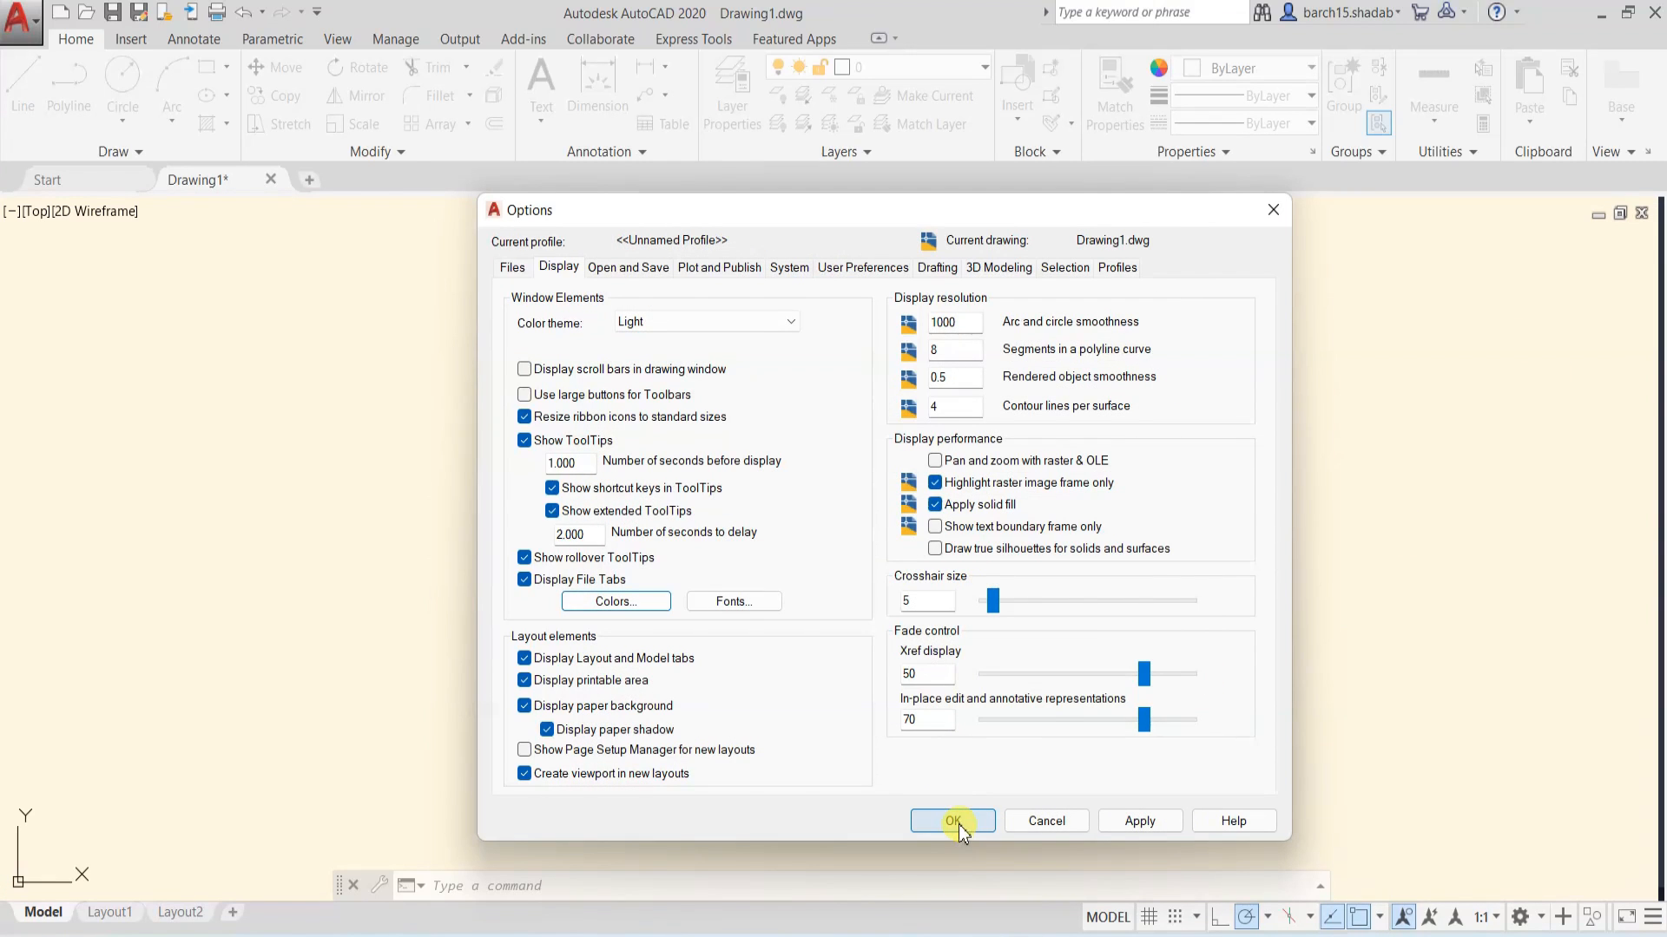
left_click(953, 822)
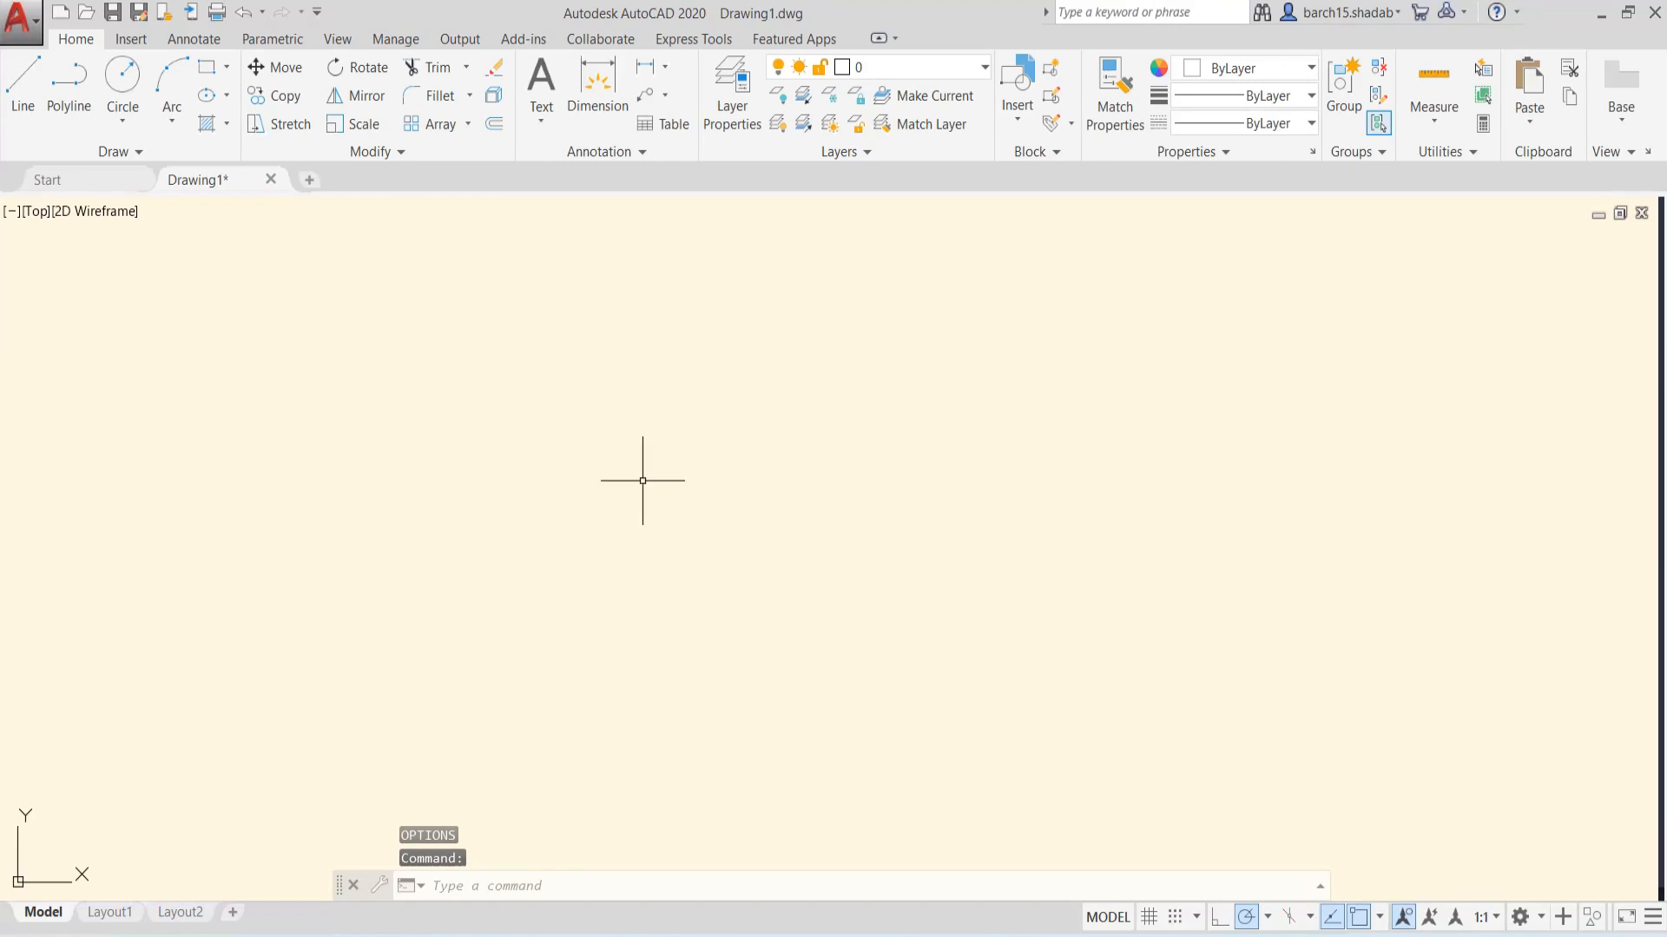
- Turn the drawing grid on to see it against the new background, and turn it off again
key("Escape")
key("Escape")
left_click(1146, 918)
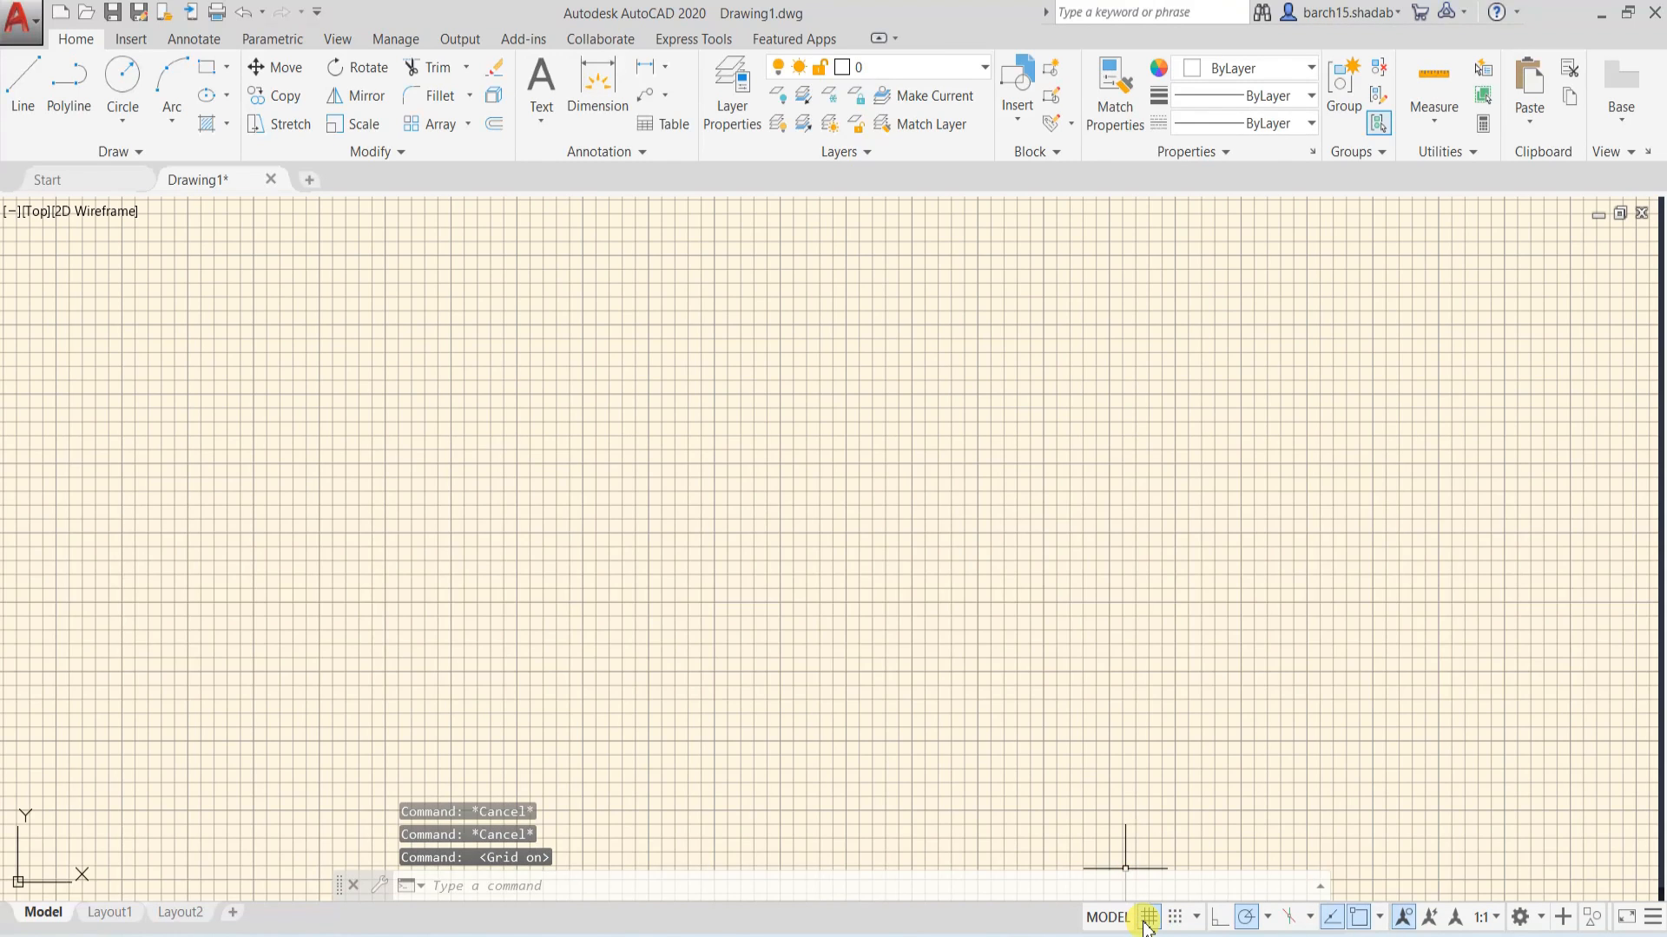
left_click(1148, 919)
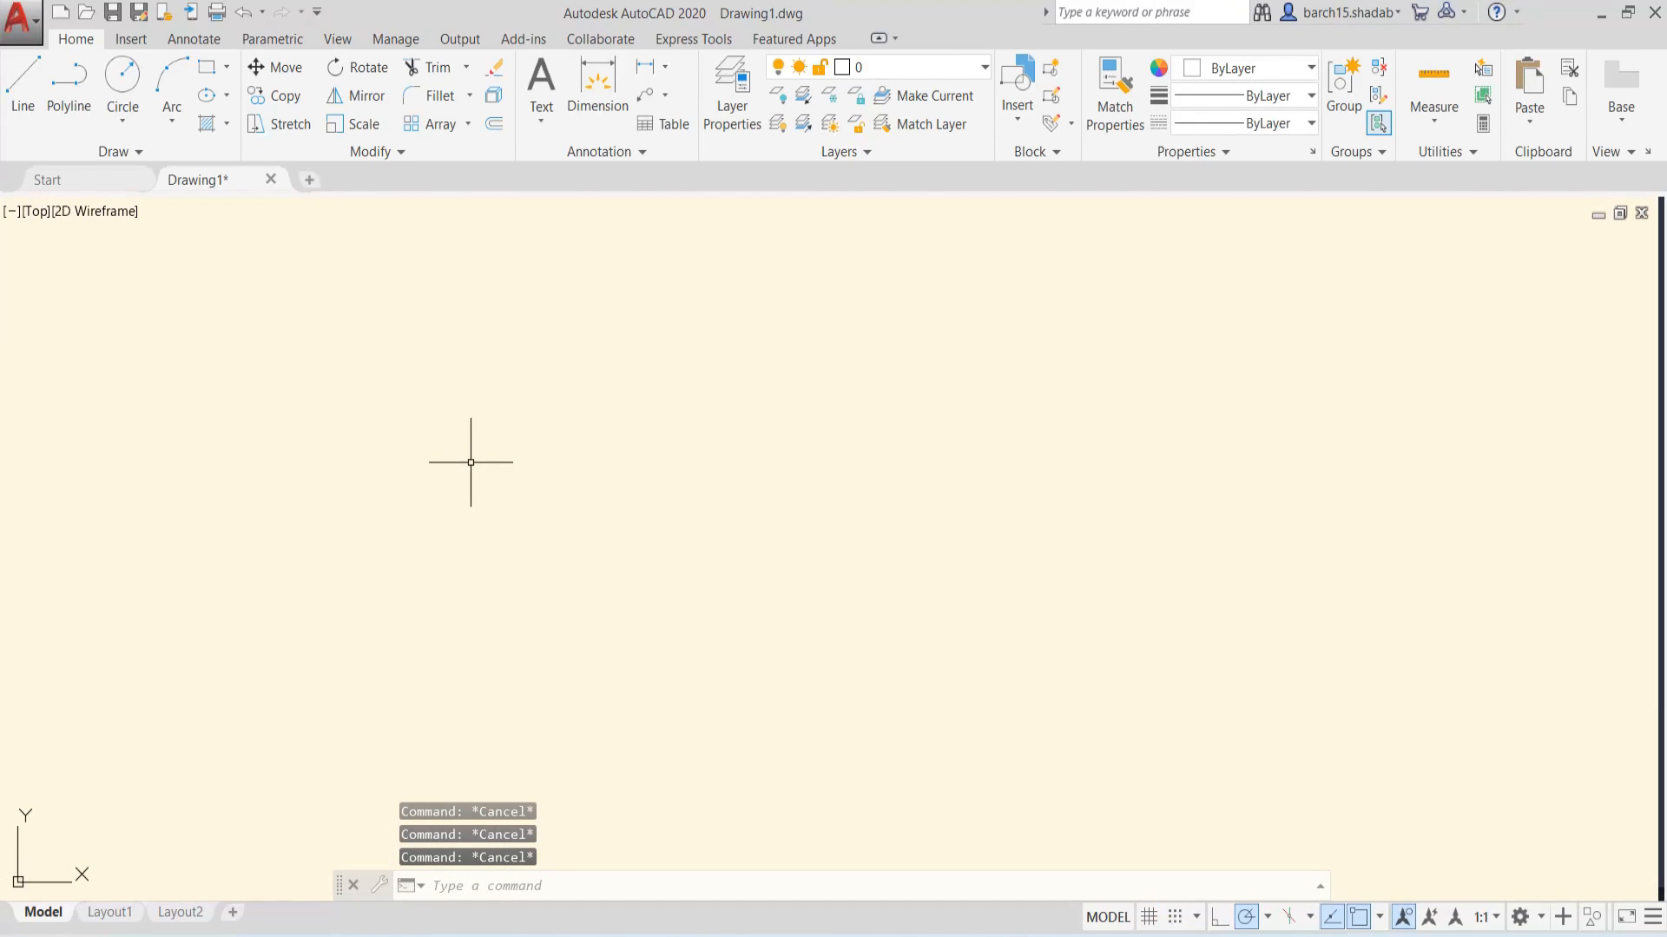
type("l")
key("Return")
key("Escape")
key("Escape")
- Draw a rectangle freehand in the middle of the drawing area with the REC command
type("r")
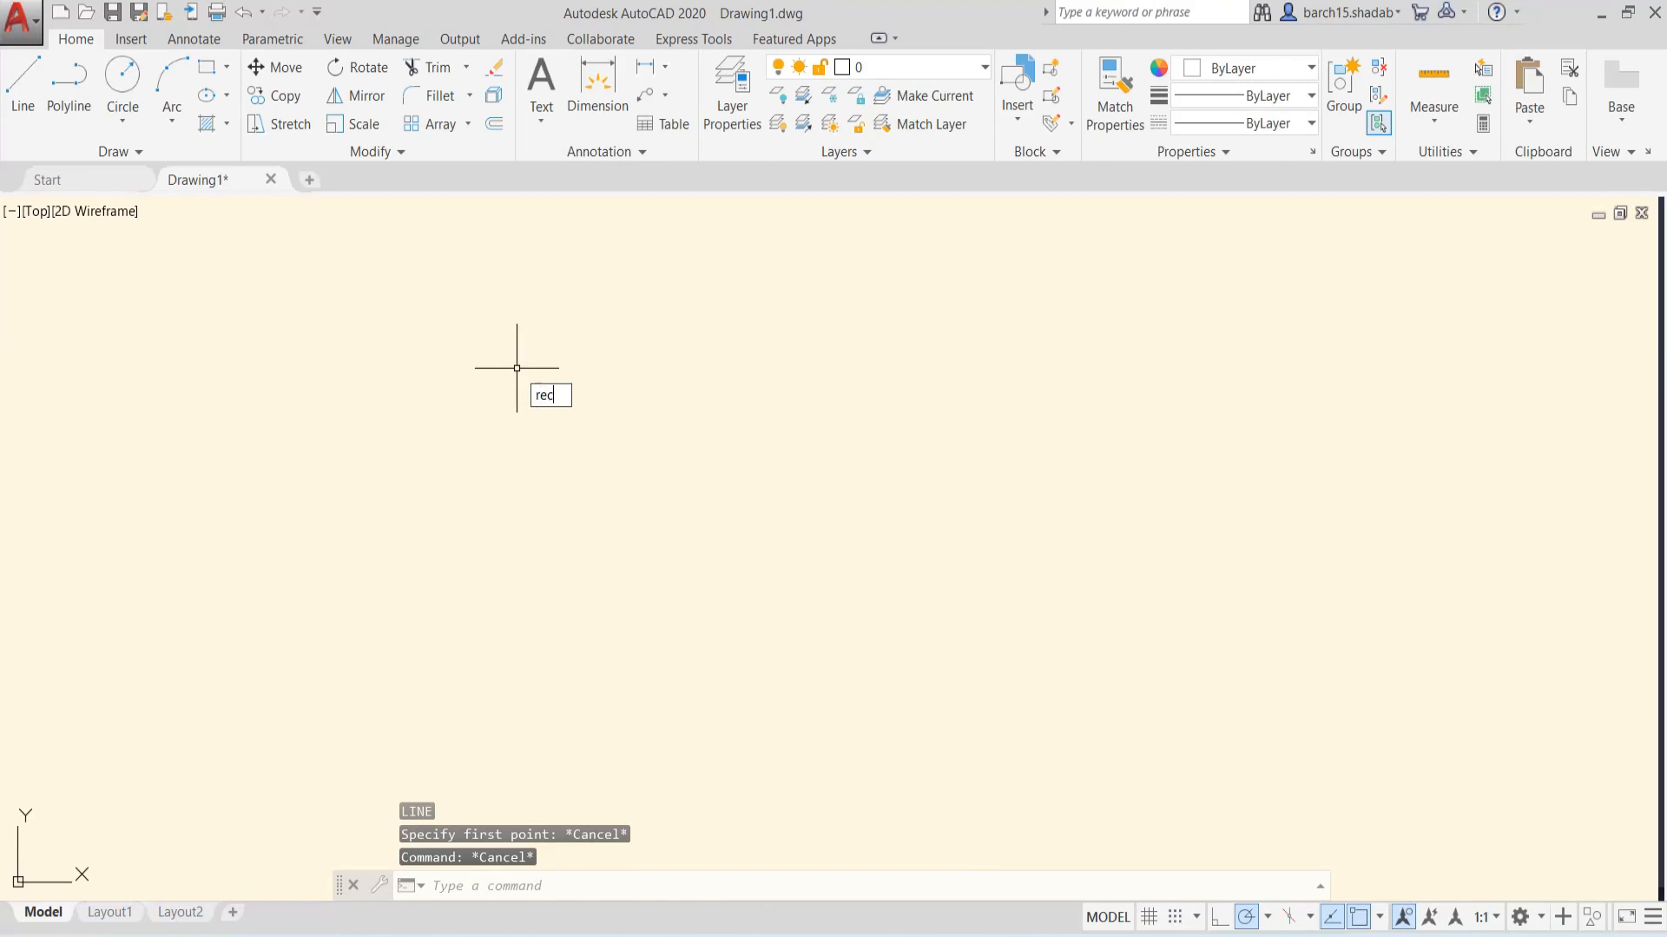
type("ec")
key("Return")
left_click(504, 274)
left_click(910, 747)
key("Escape")
key("Escape")
key("Escape")
- Offset the rectangle inward by a distance of 100
left_click(682, 251)
left_click(633, 335)
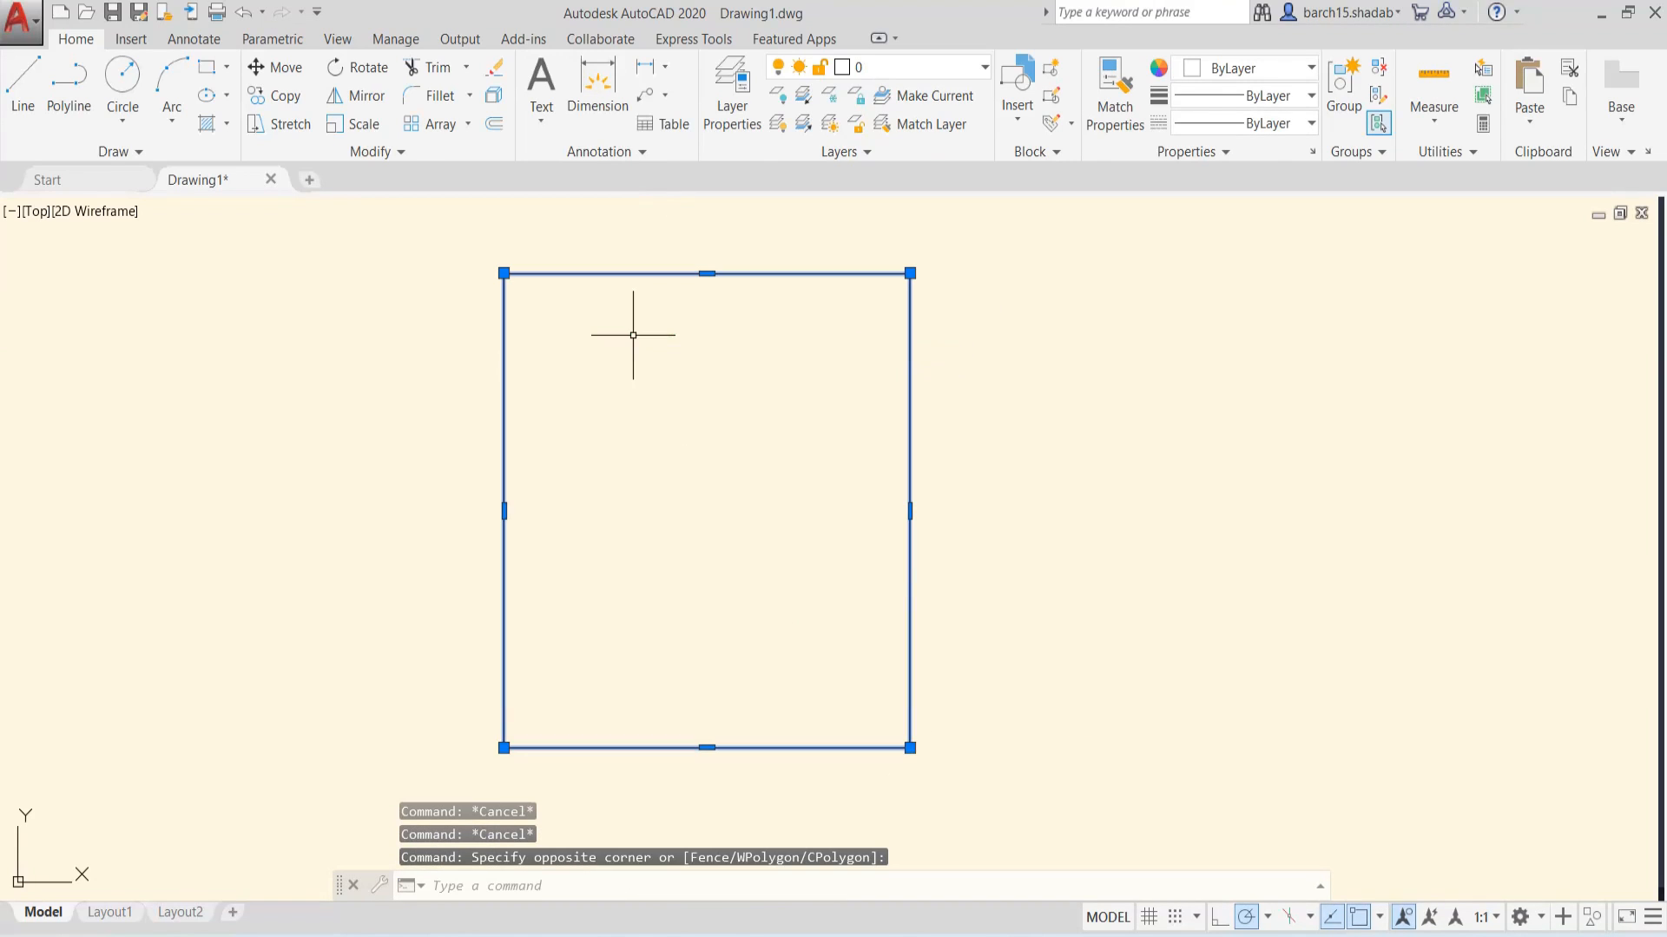
type("o")
key("Return")
type("100")
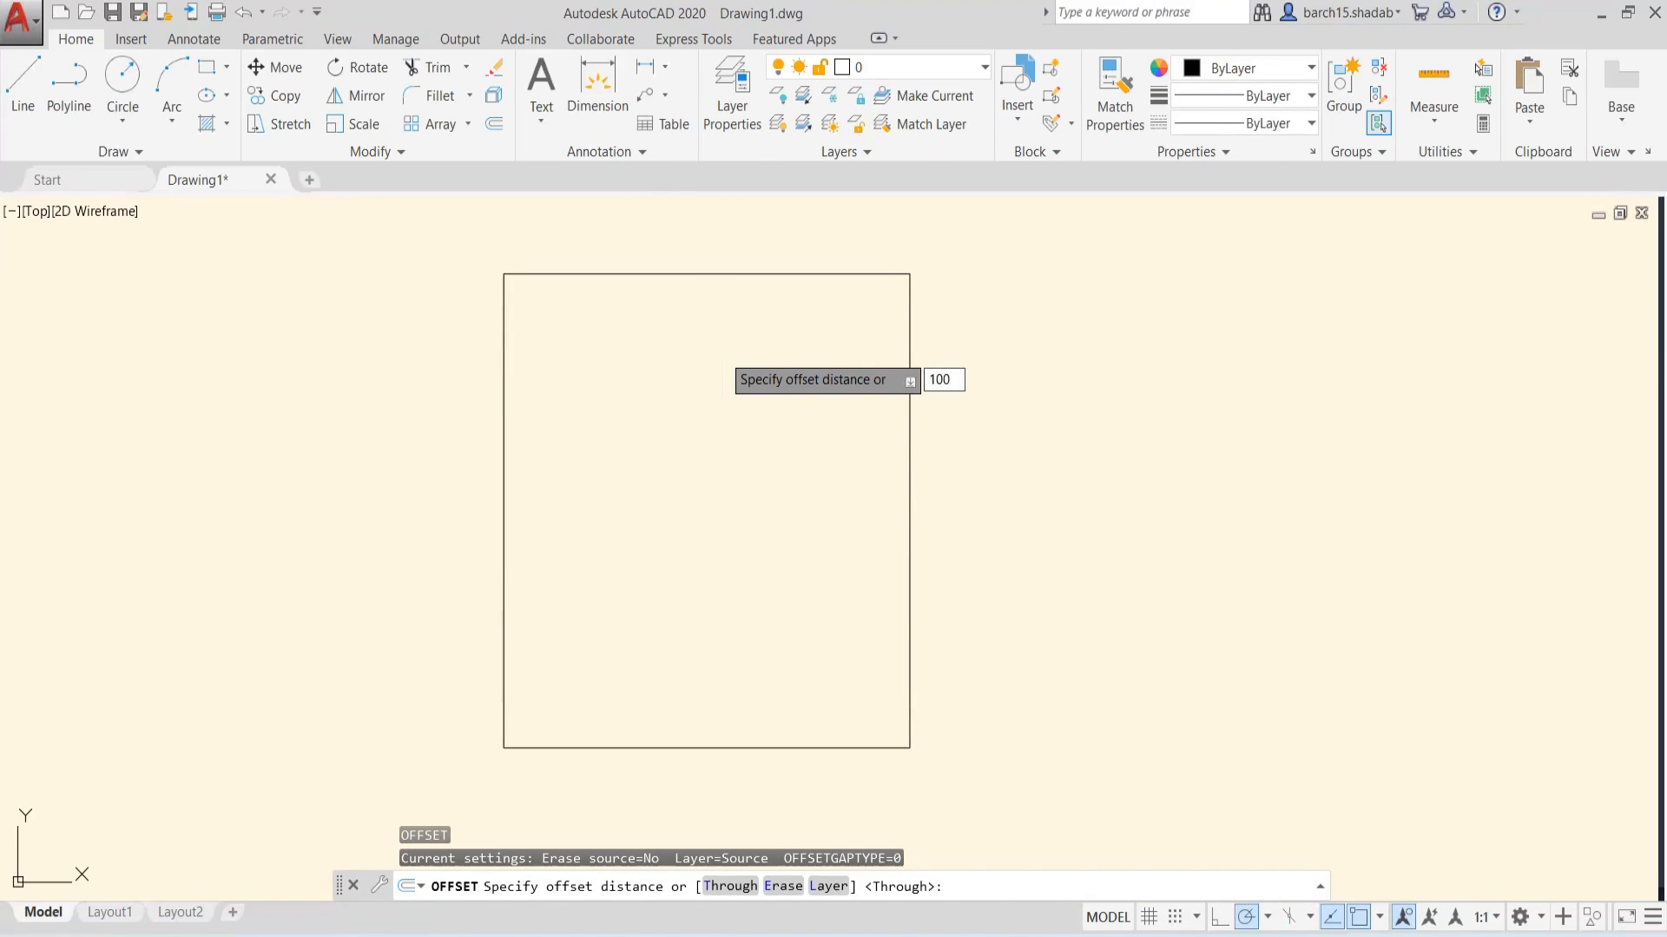
key("Return")
left_click(721, 360)
key("Escape")
key("Escape")
key("Escape")
- Delete both nested rectangles from the drawing
scroll(946, 502, "down", 2)
scroll(903, 478, "up", 1)
mouse_move(902, 478)
middle_mouse_down()
mouse_move(700, 519)
mouse_move(662, 550)
mouse_move(686, 545)
middle_mouse_up()
key("Escape")
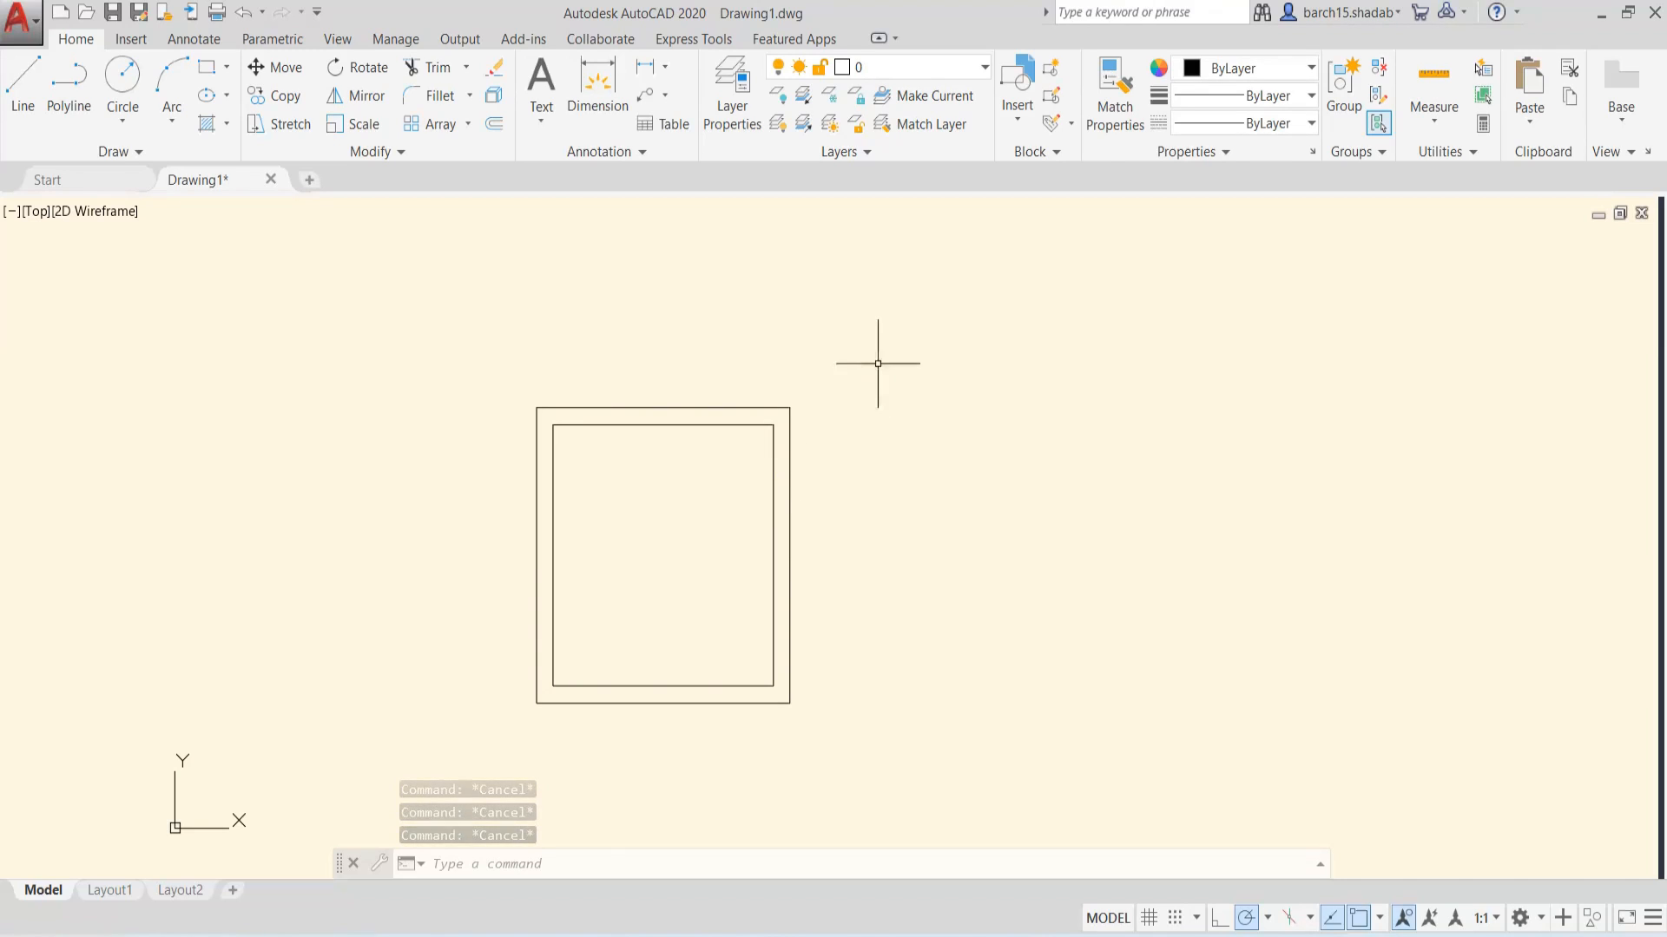
key("Escape")
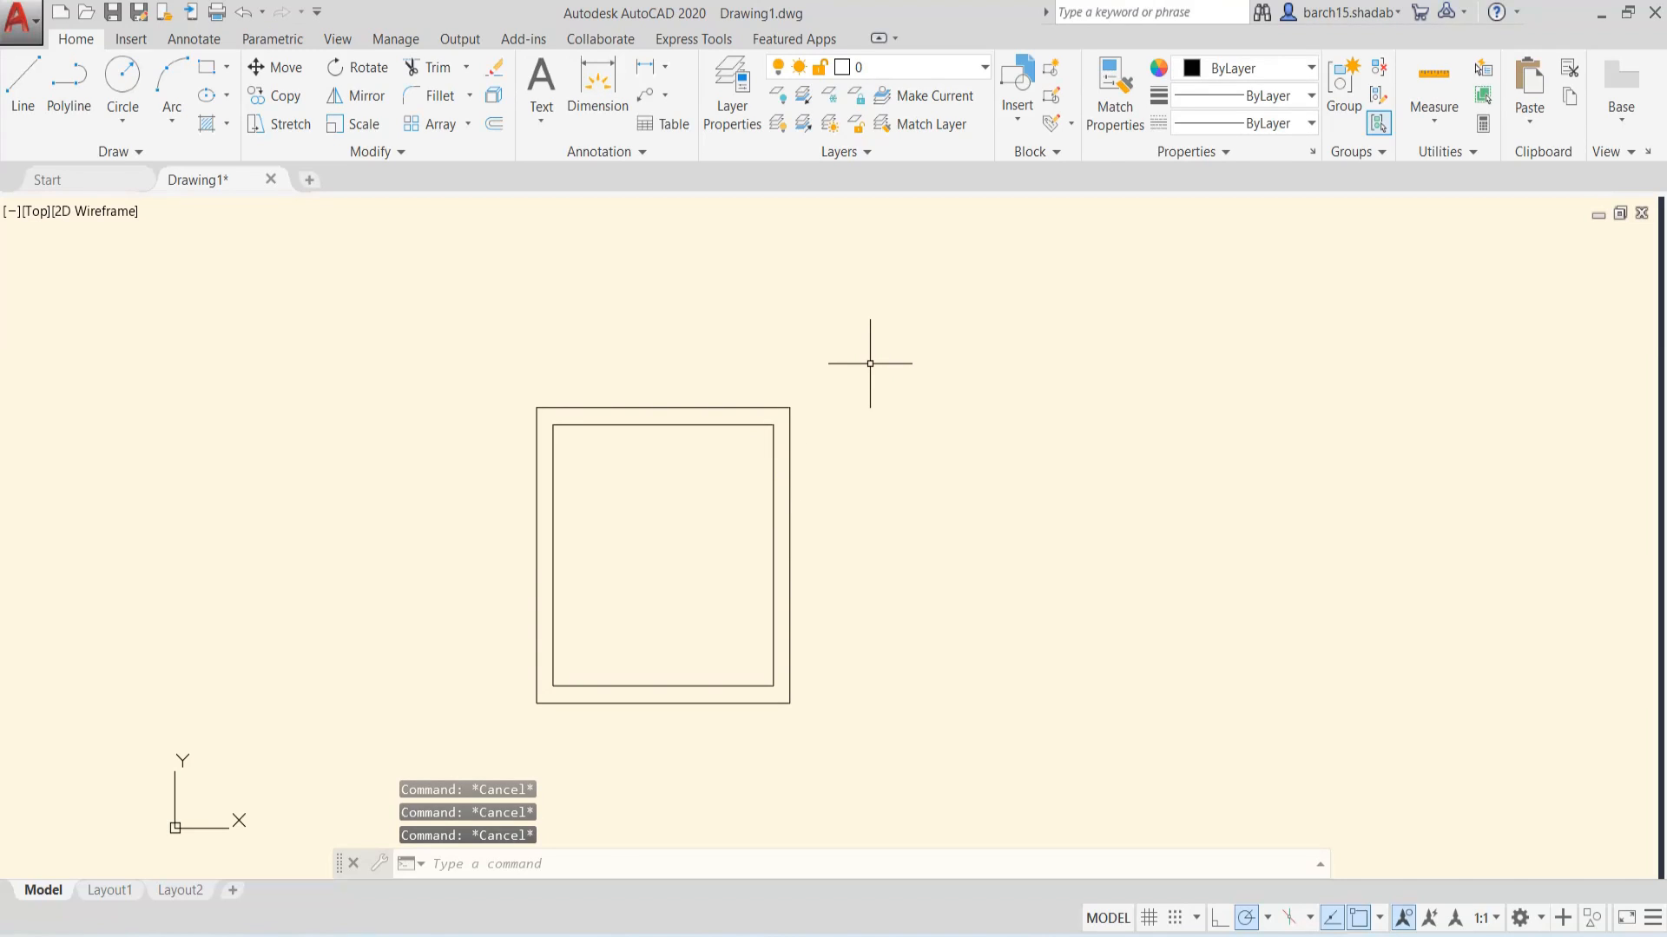
left_click(855, 379)
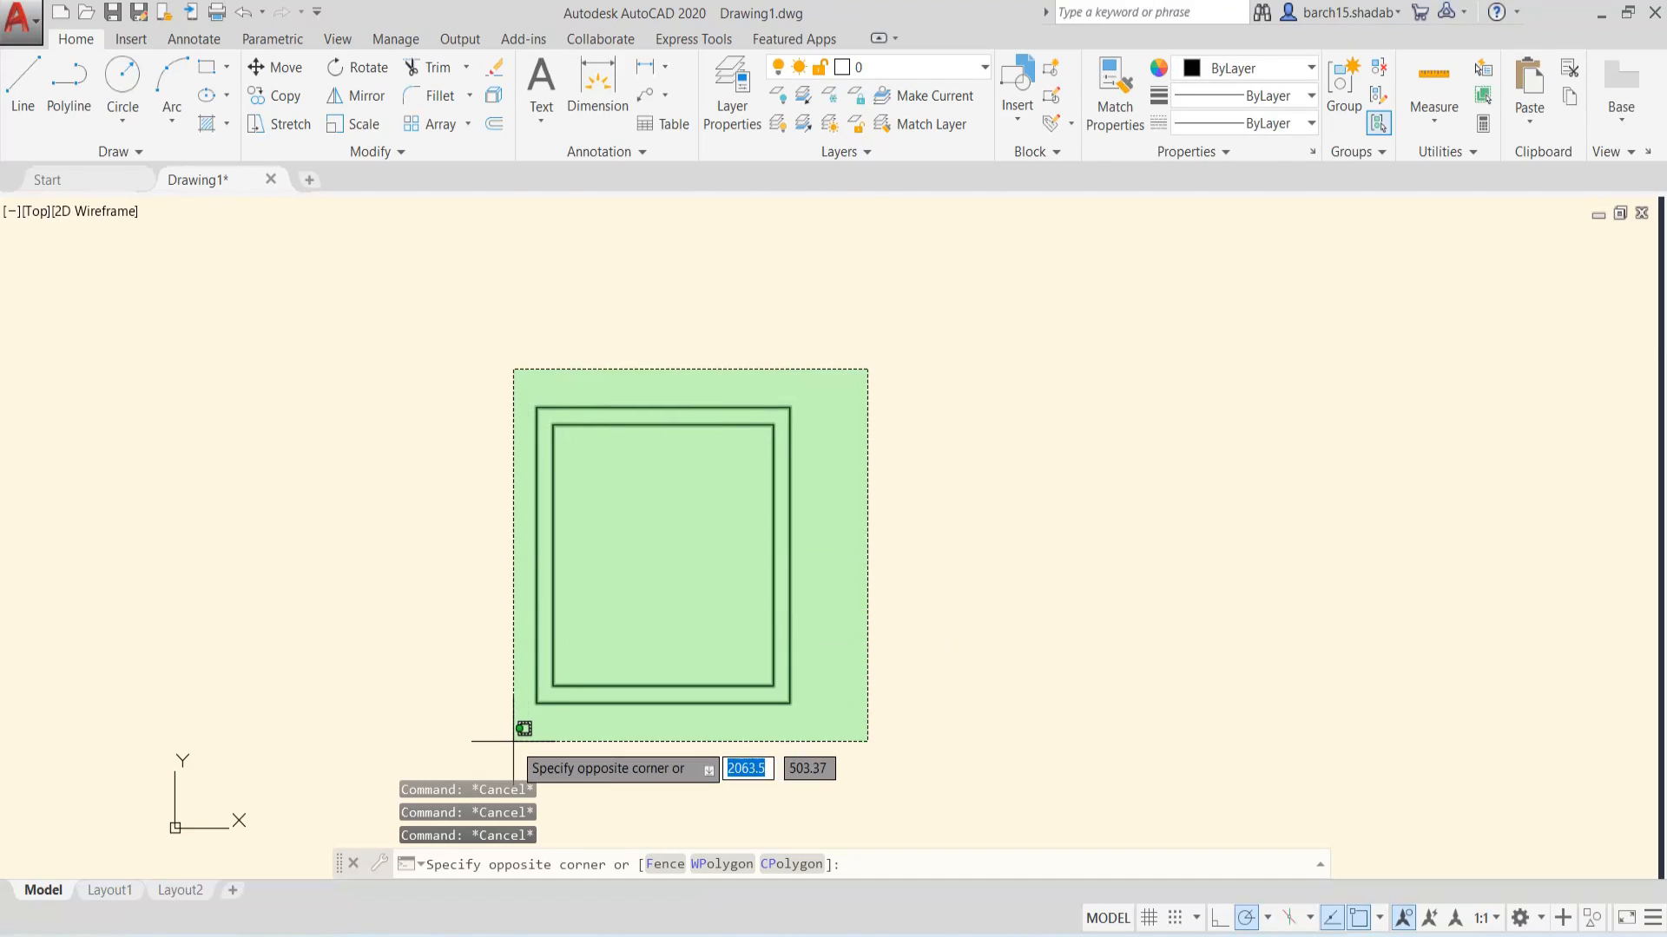
key("Escape")
key("Escape")
left_click(866, 362)
left_click(518, 716)
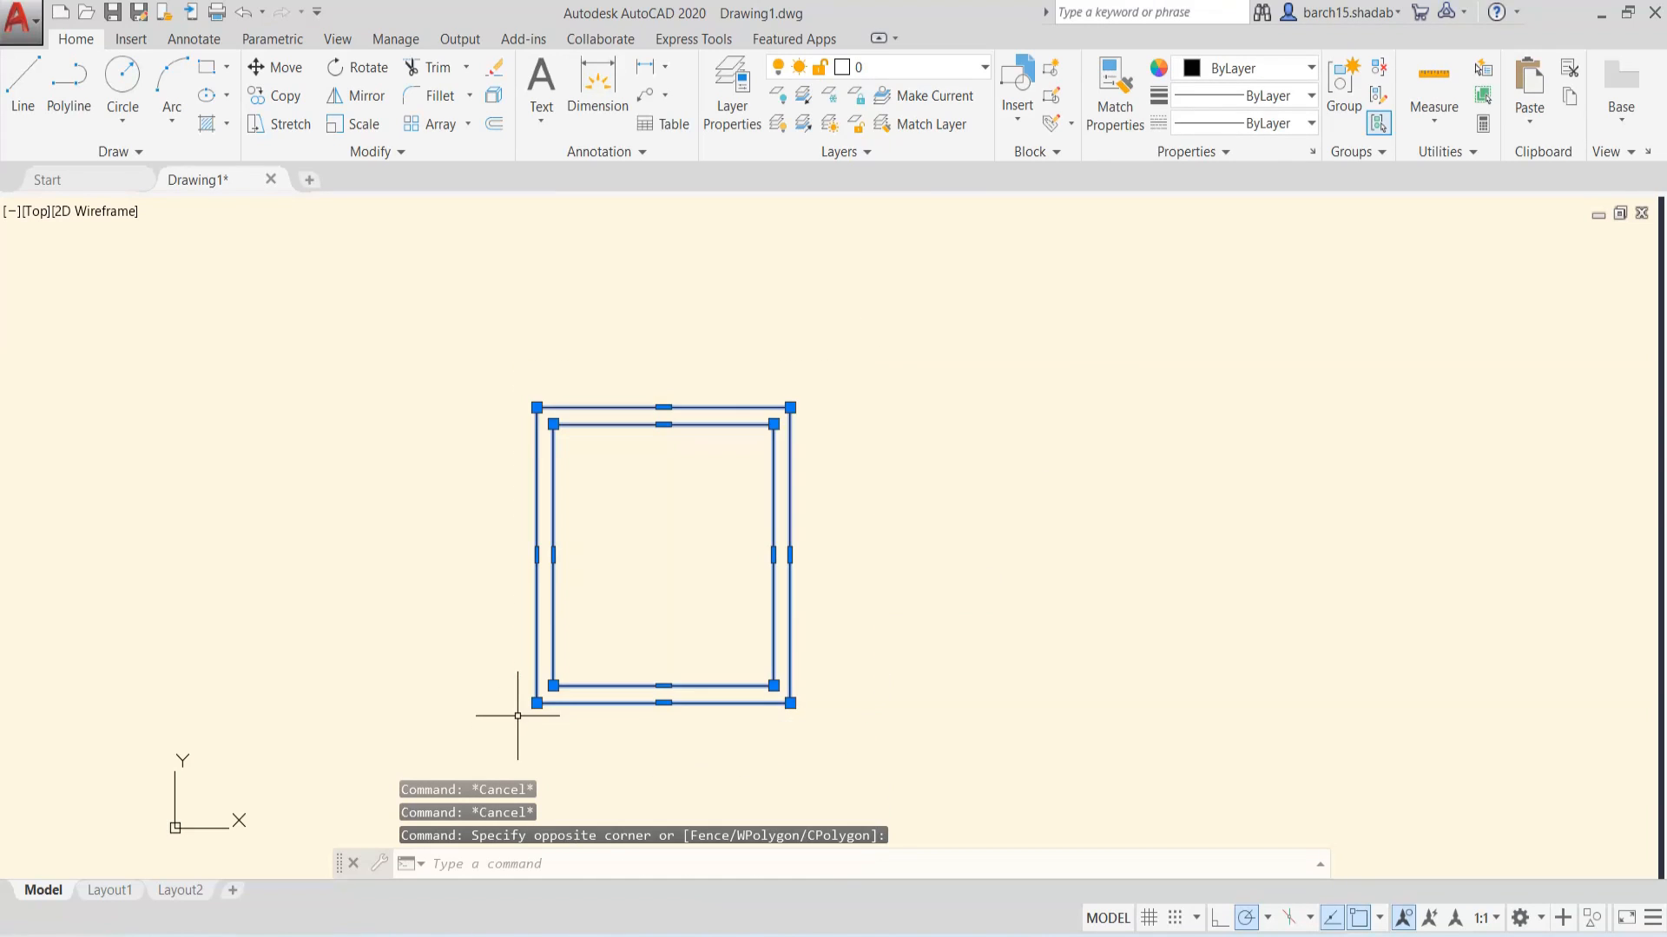
key("Delete")
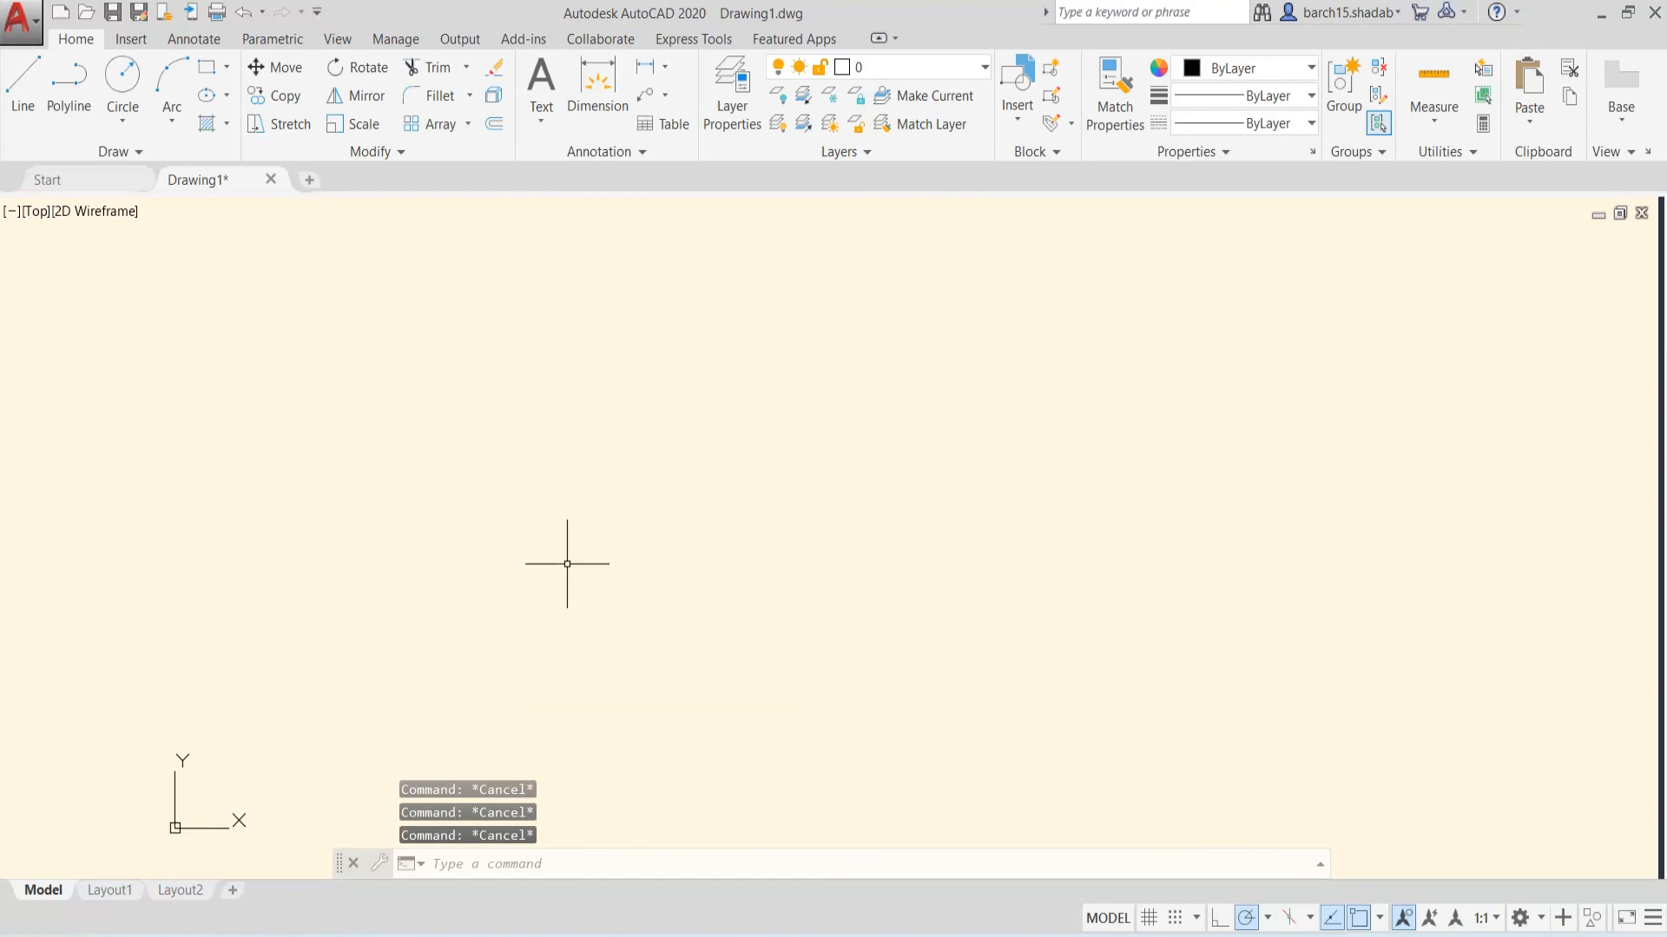
- Draw a single horizontal line freehand in the right half of the drawing area with the LINE command
type("p")
key("Return")
type("l")
key("Return")
left_click(913, 434)
left_click(1207, 435)
key("Escape")
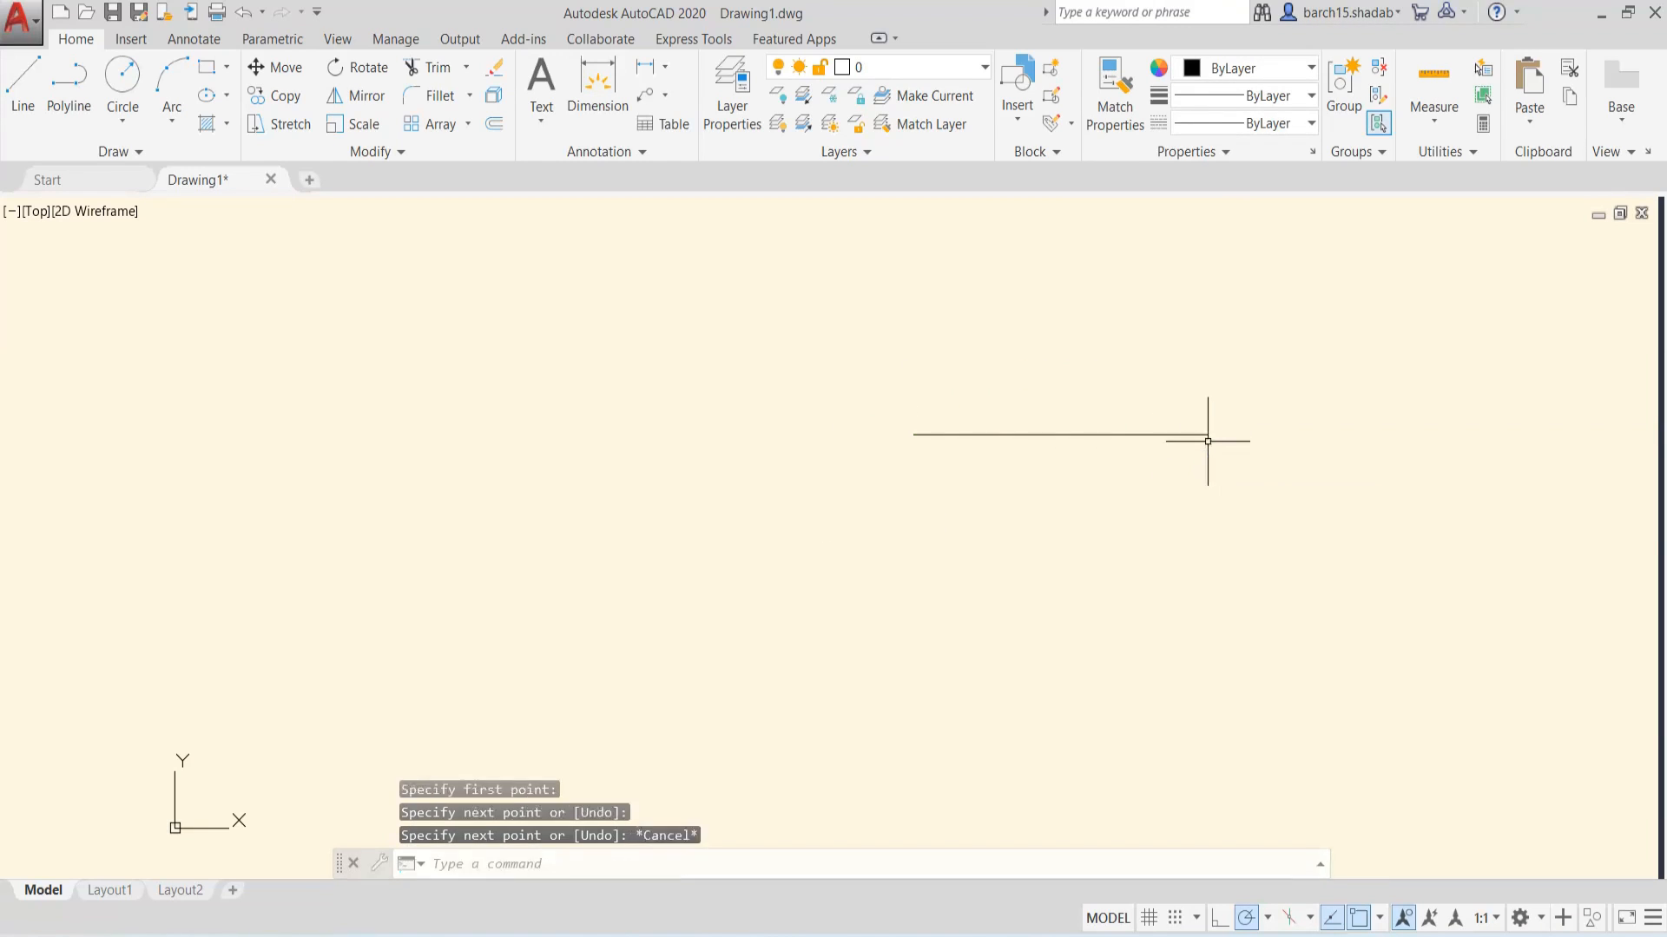
- Draw a second horizontal line freehand, aligned with the first and well to its left
type("l")
key("Return")
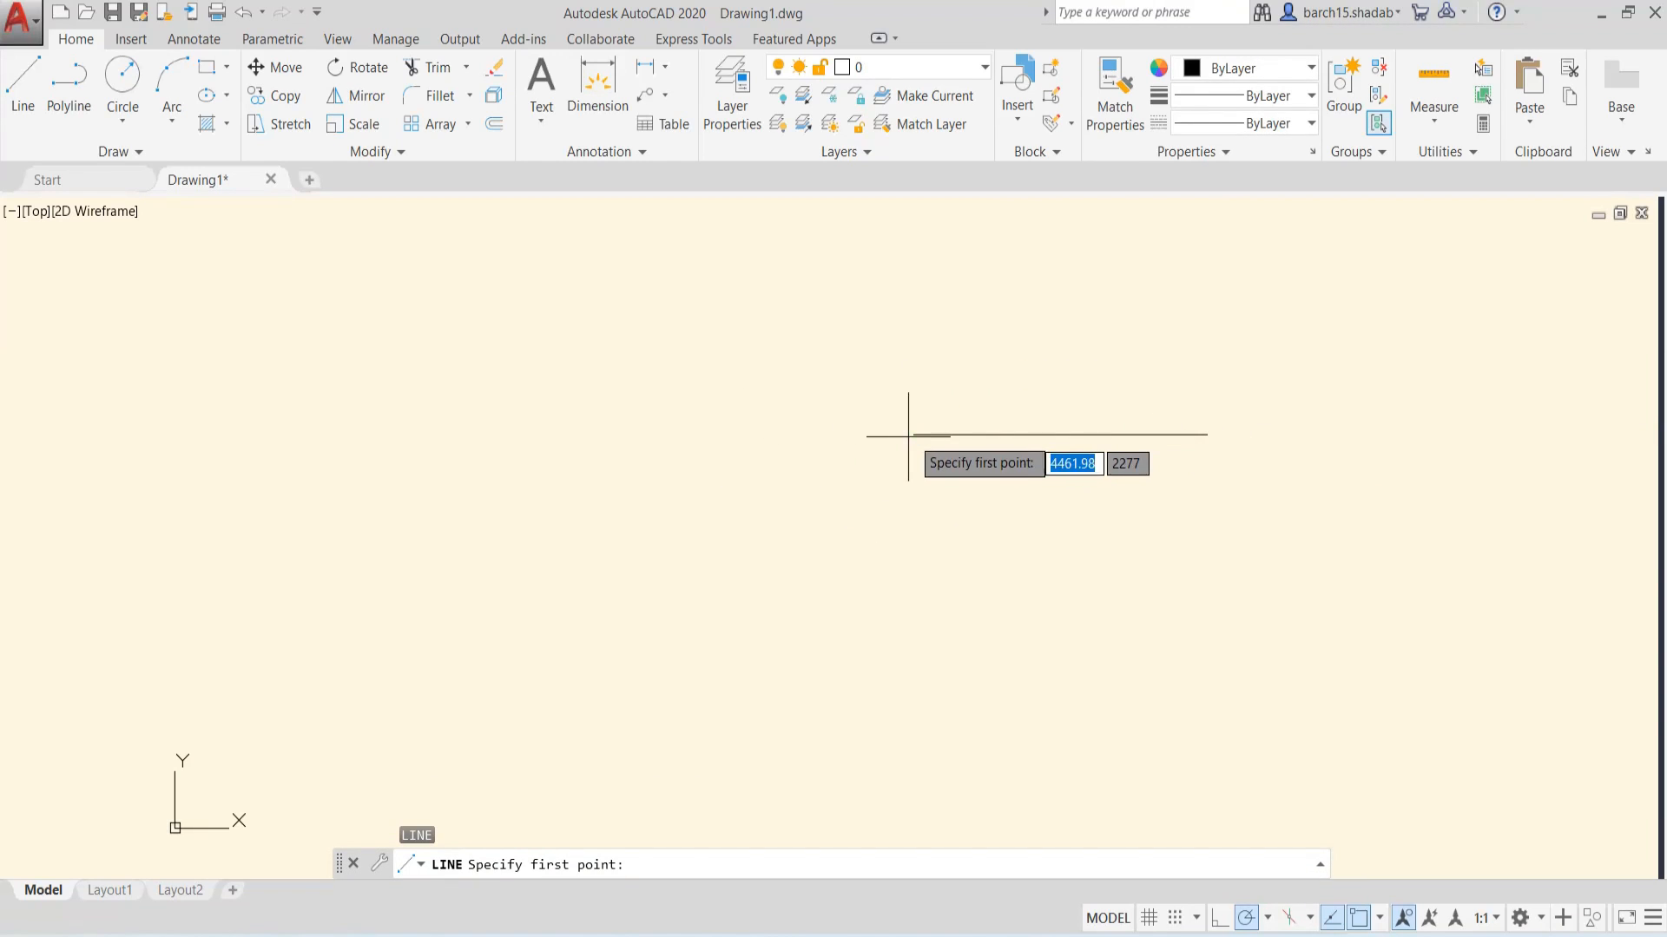
left_click(568, 434)
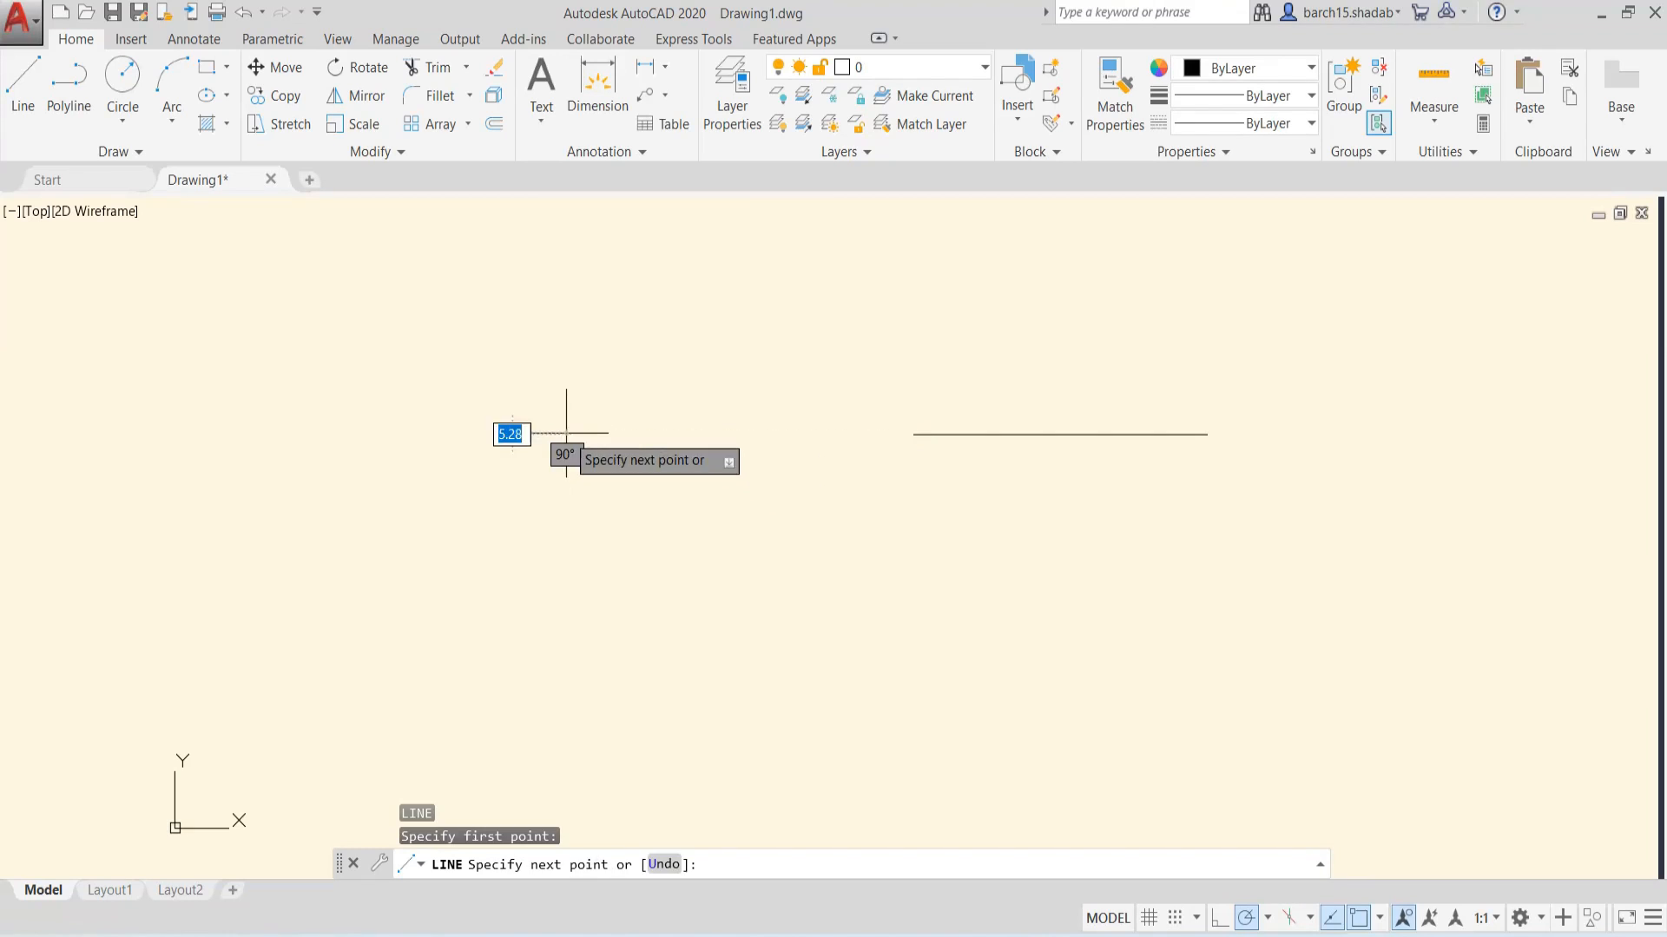
left_click(210, 434)
key("Escape")
key("Escape")
- Erase the left horizontal line and the right one, leaving the drawing area empty
left_click(465, 342)
left_click(351, 574)
type("E")
key("Return")
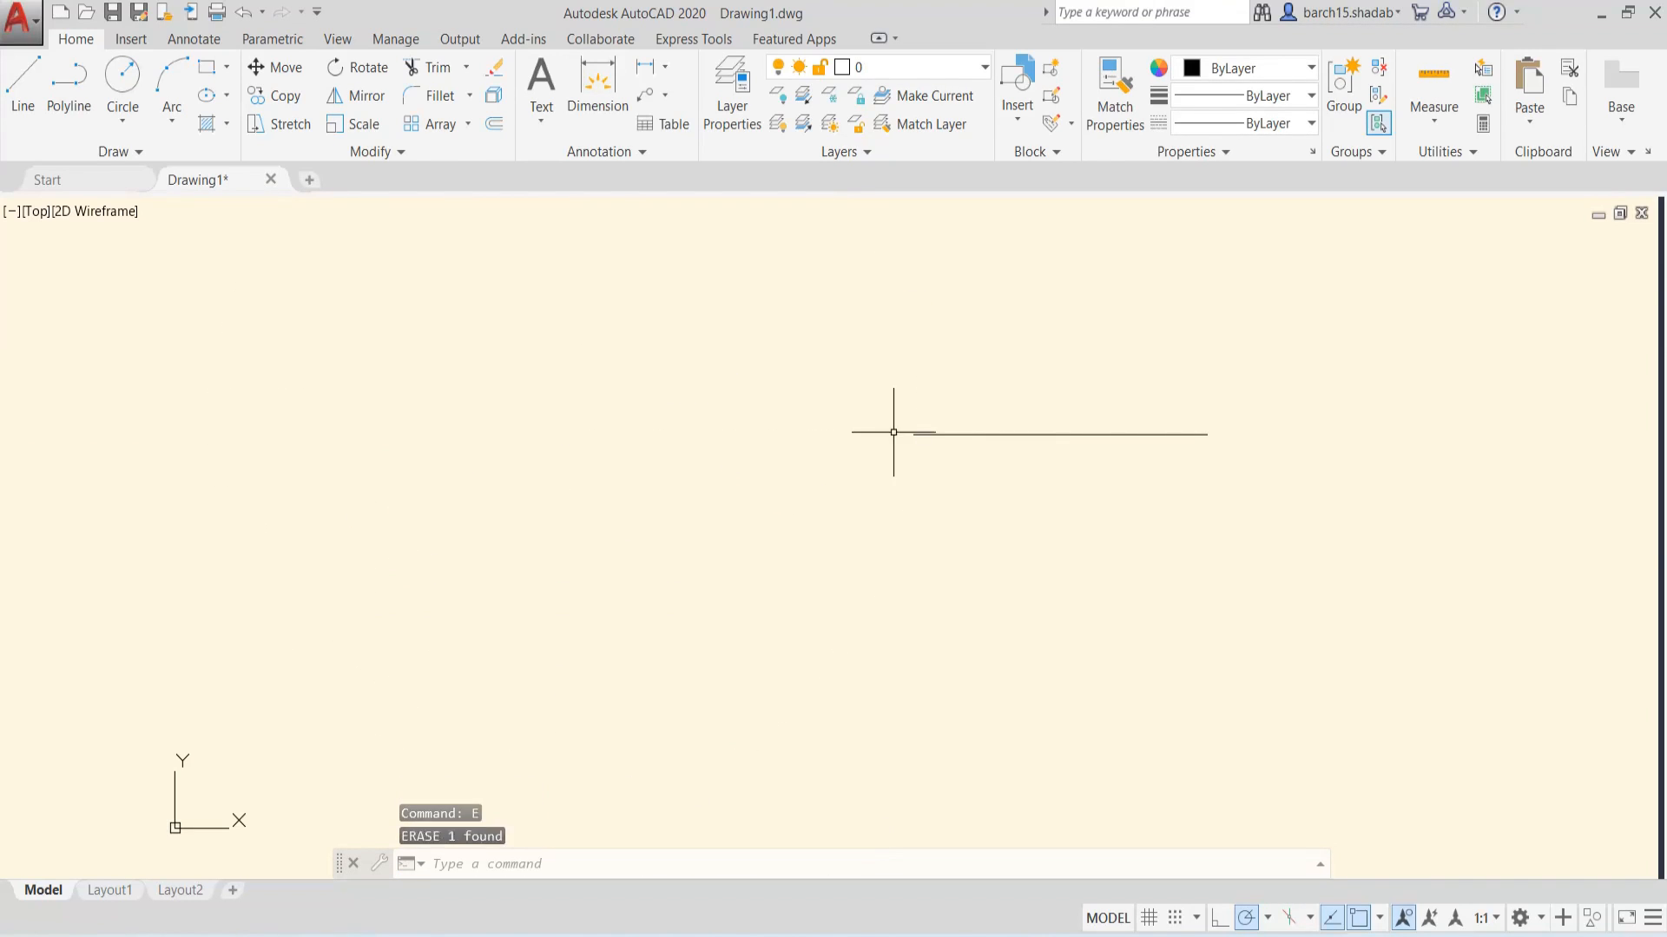
key("Escape")
key("Escape")
left_click(993, 369)
left_click(926, 521)
type("E")
key("Return")
key("Escape")
key("Escape")
key("Escape")
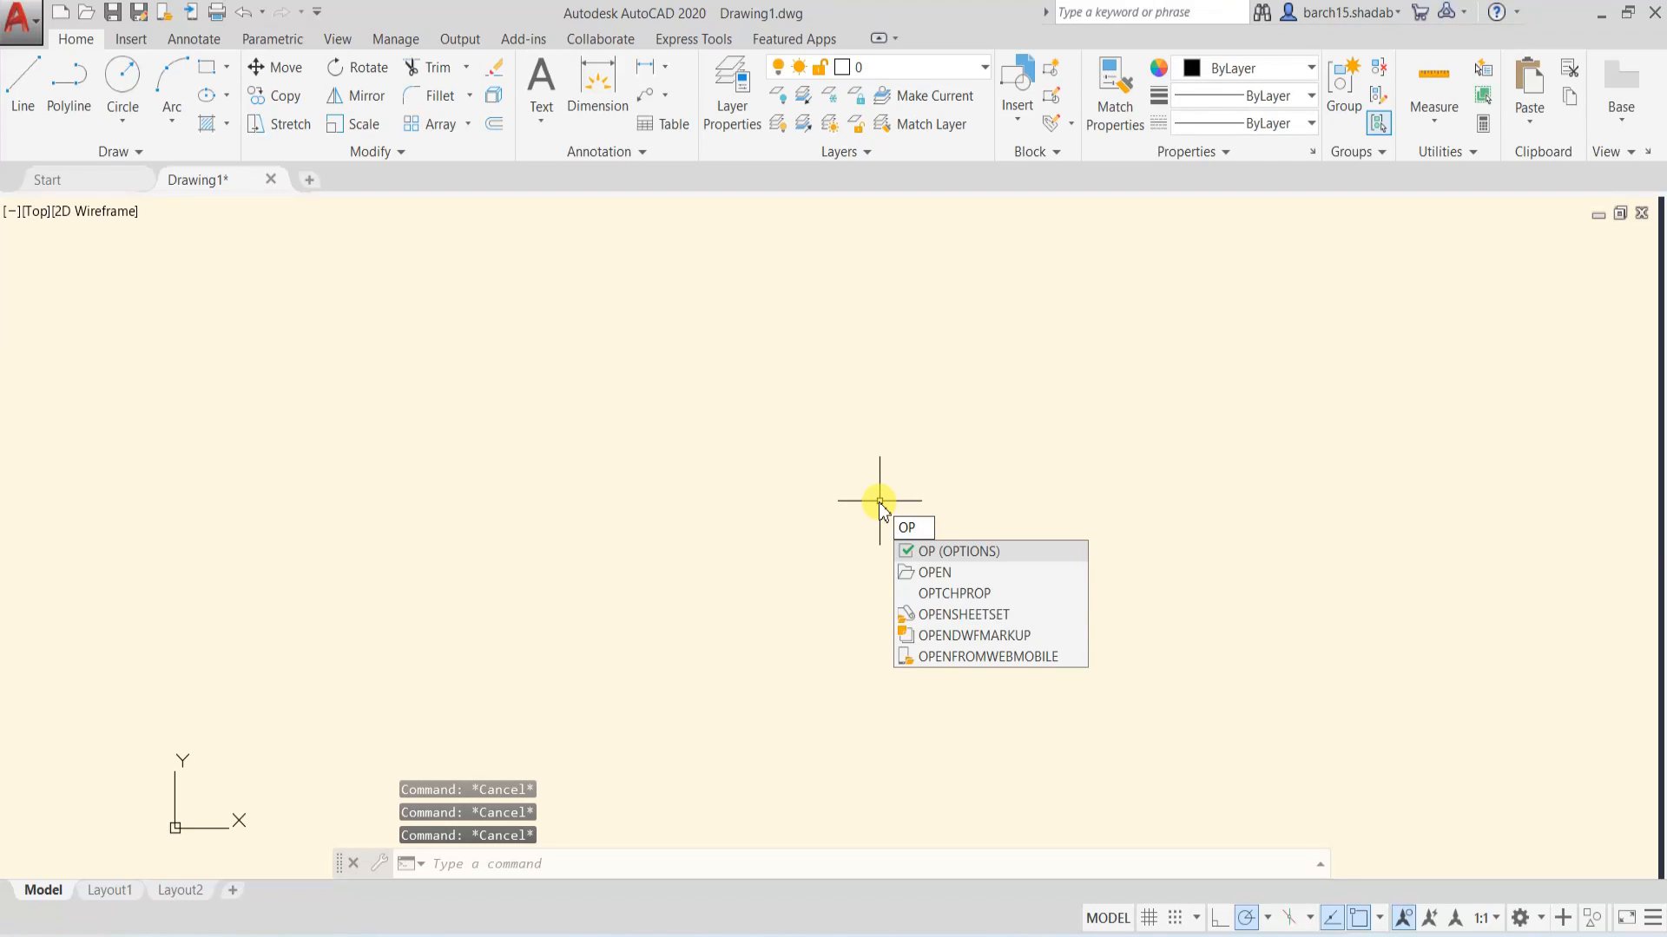
- Set the crosshair size to 90 in the display options and accept the change
key("Return")
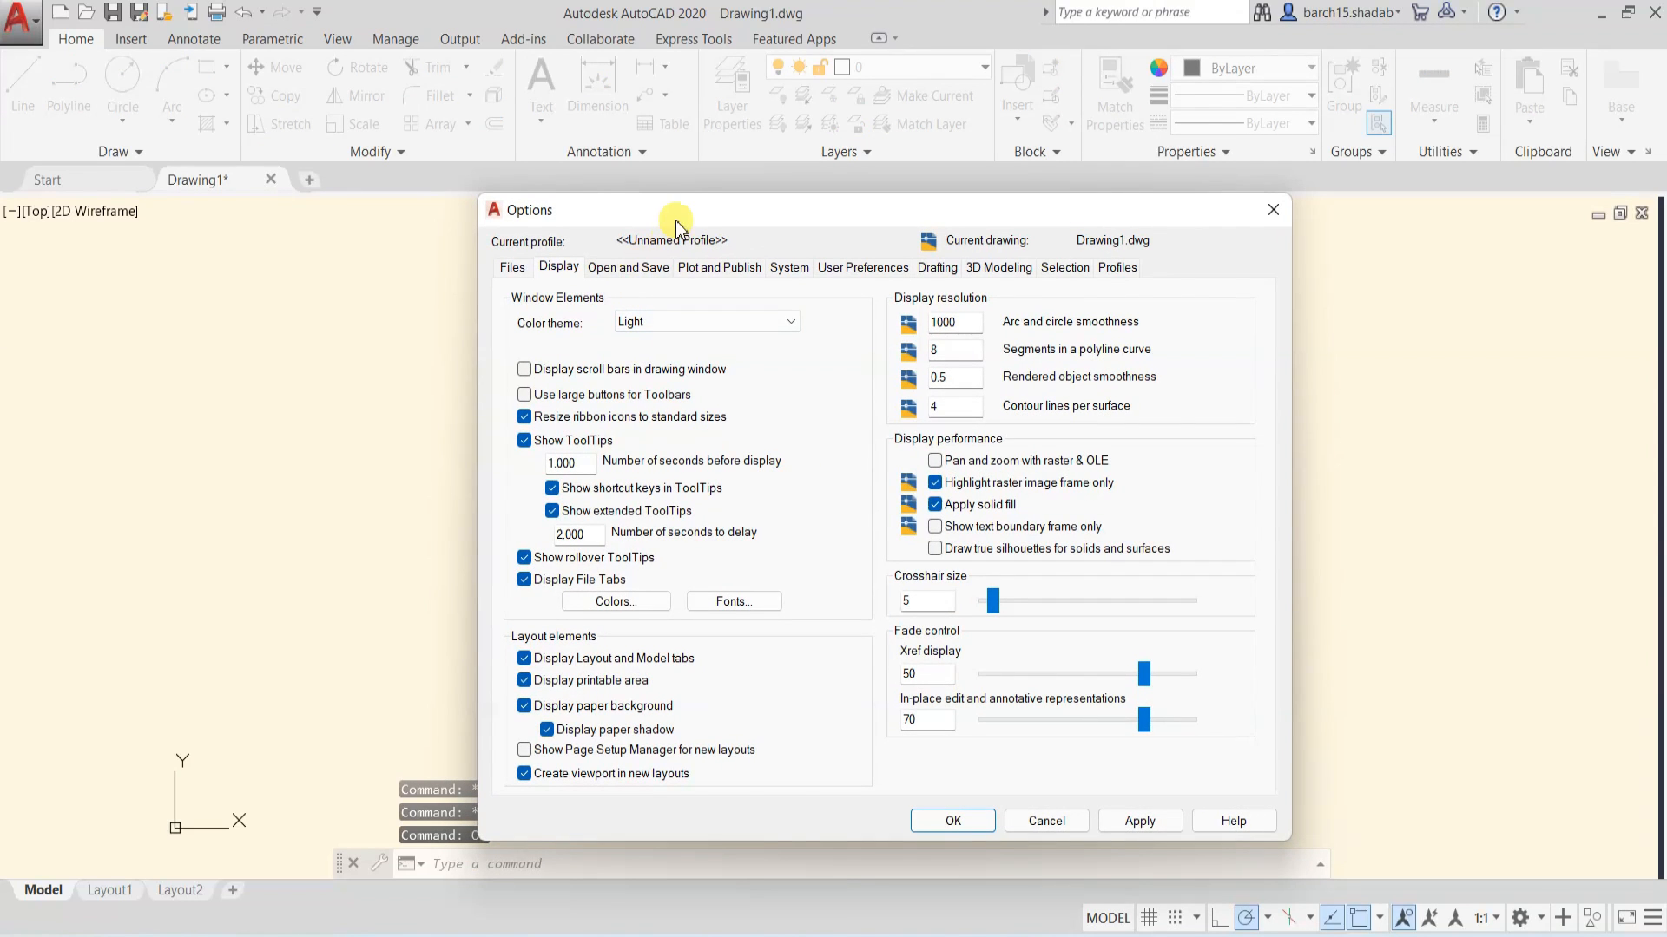
left_click_drag(676, 223, 662, 153)
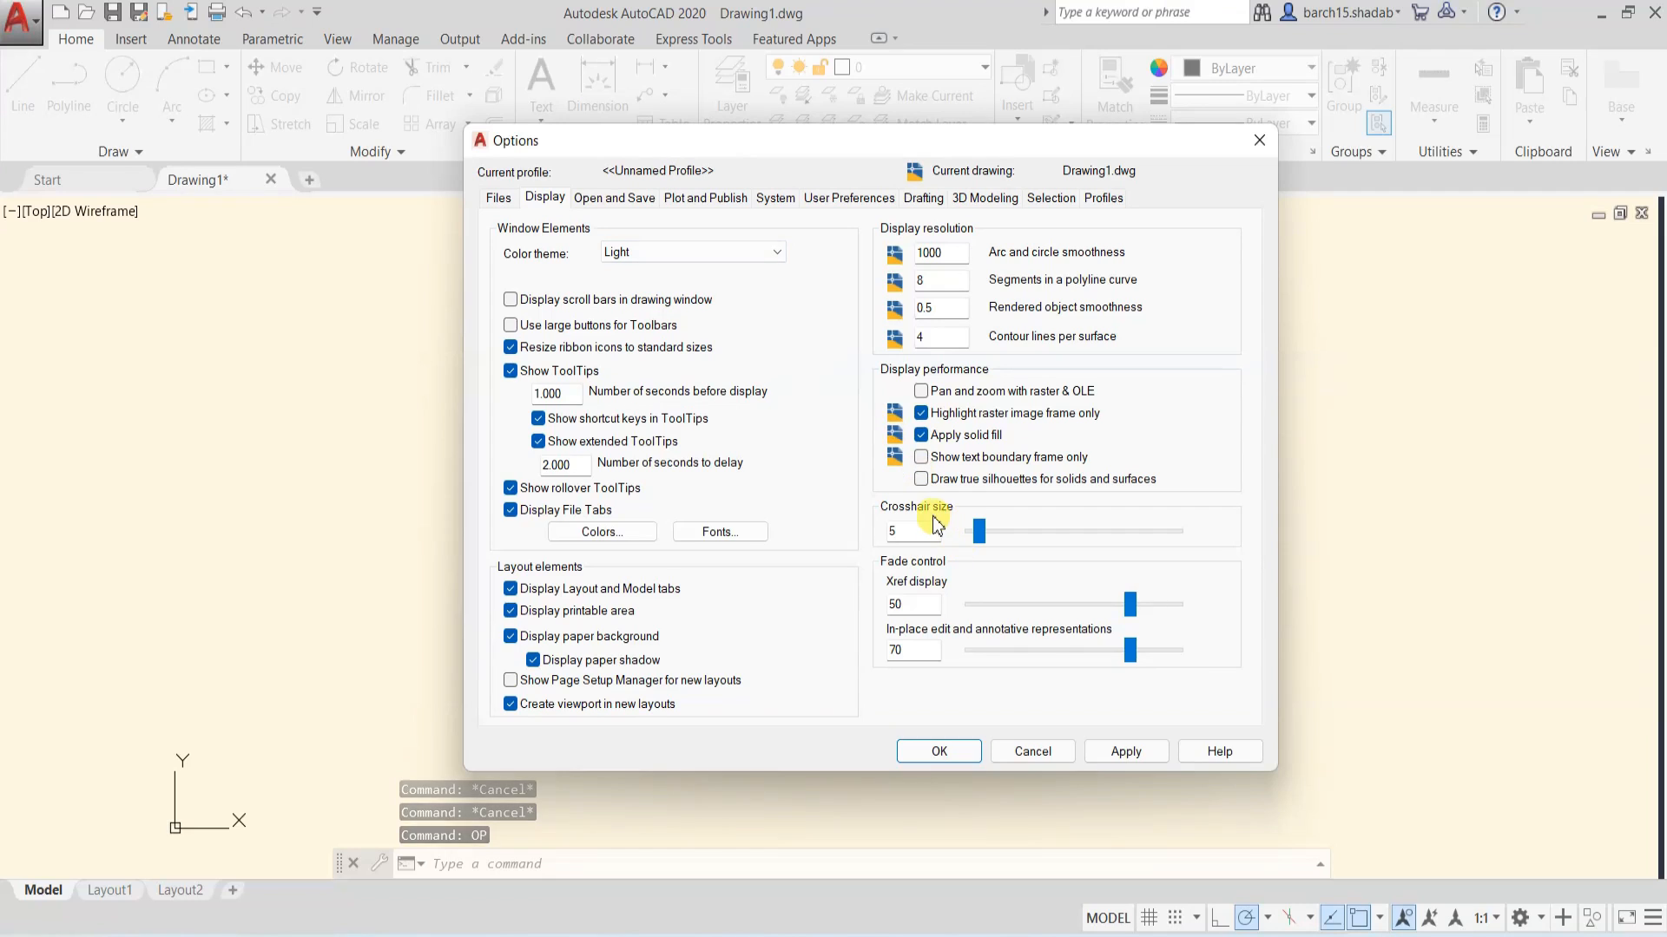
left_click_drag(903, 532, 873, 538)
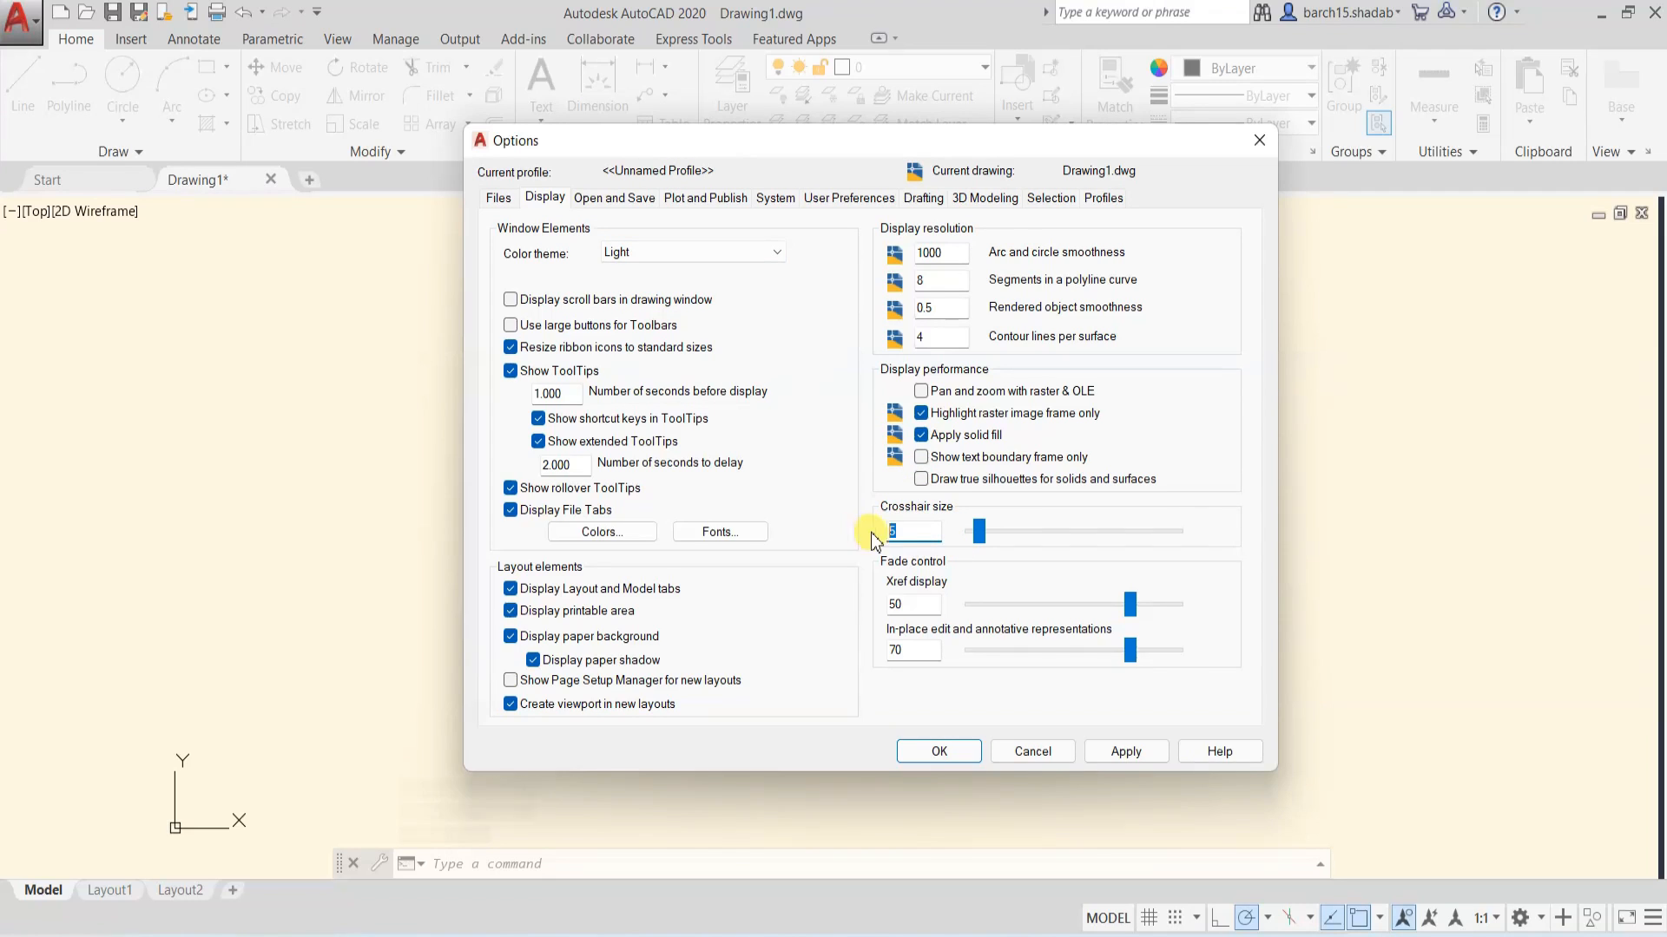
type("90")
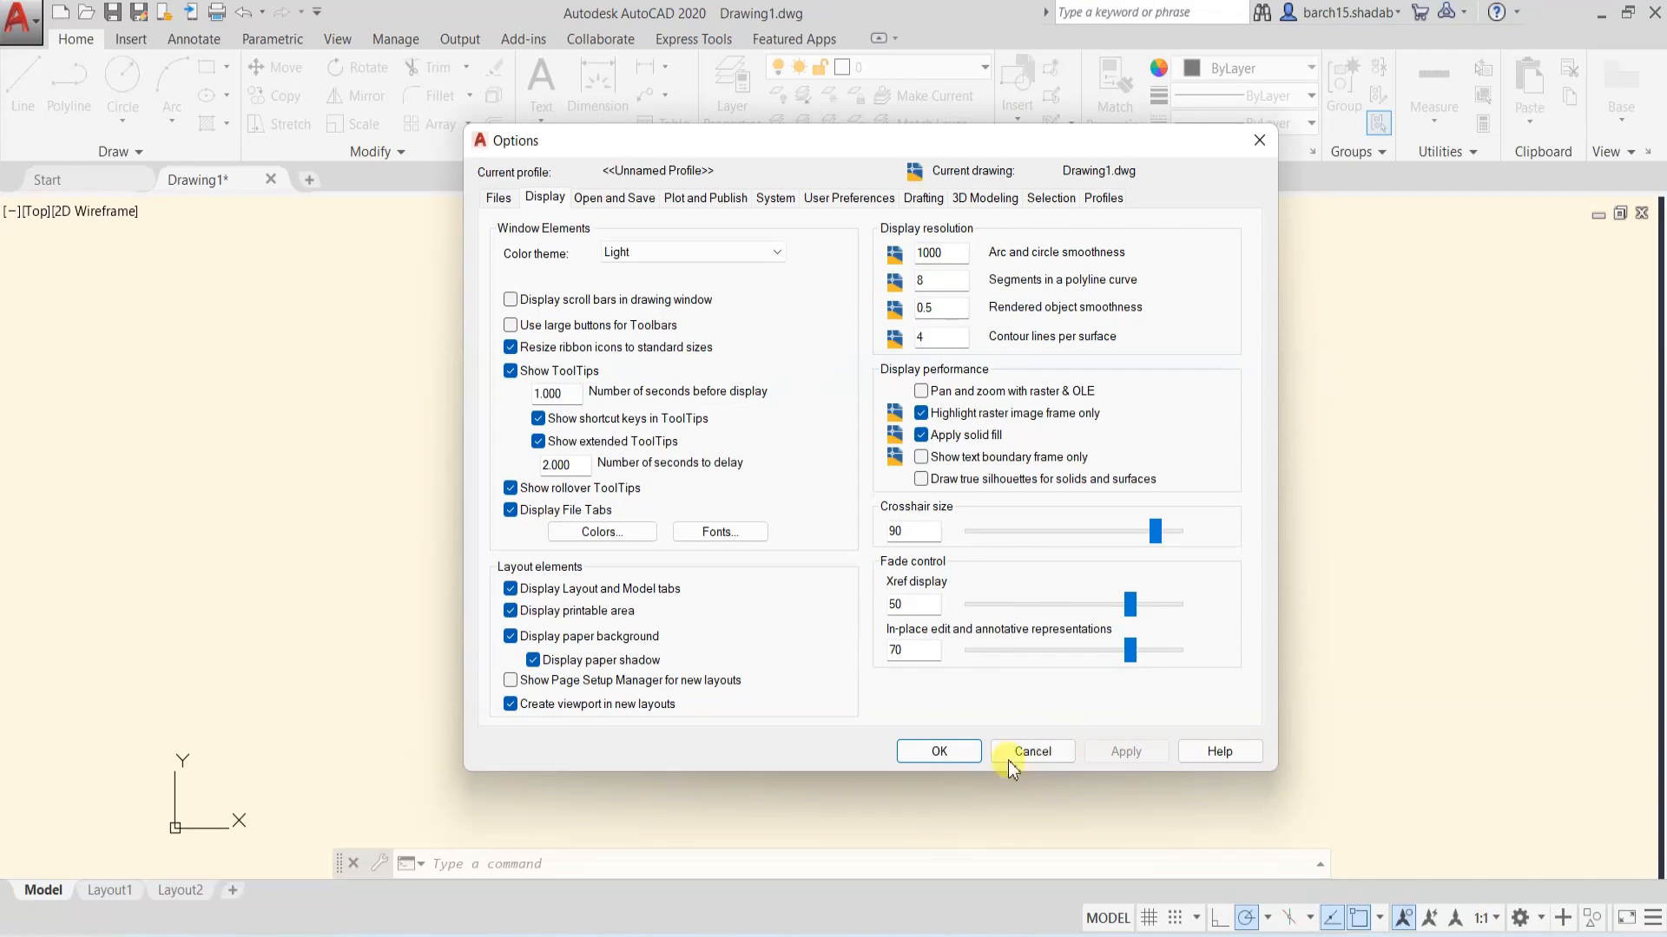
left_click(948, 753)
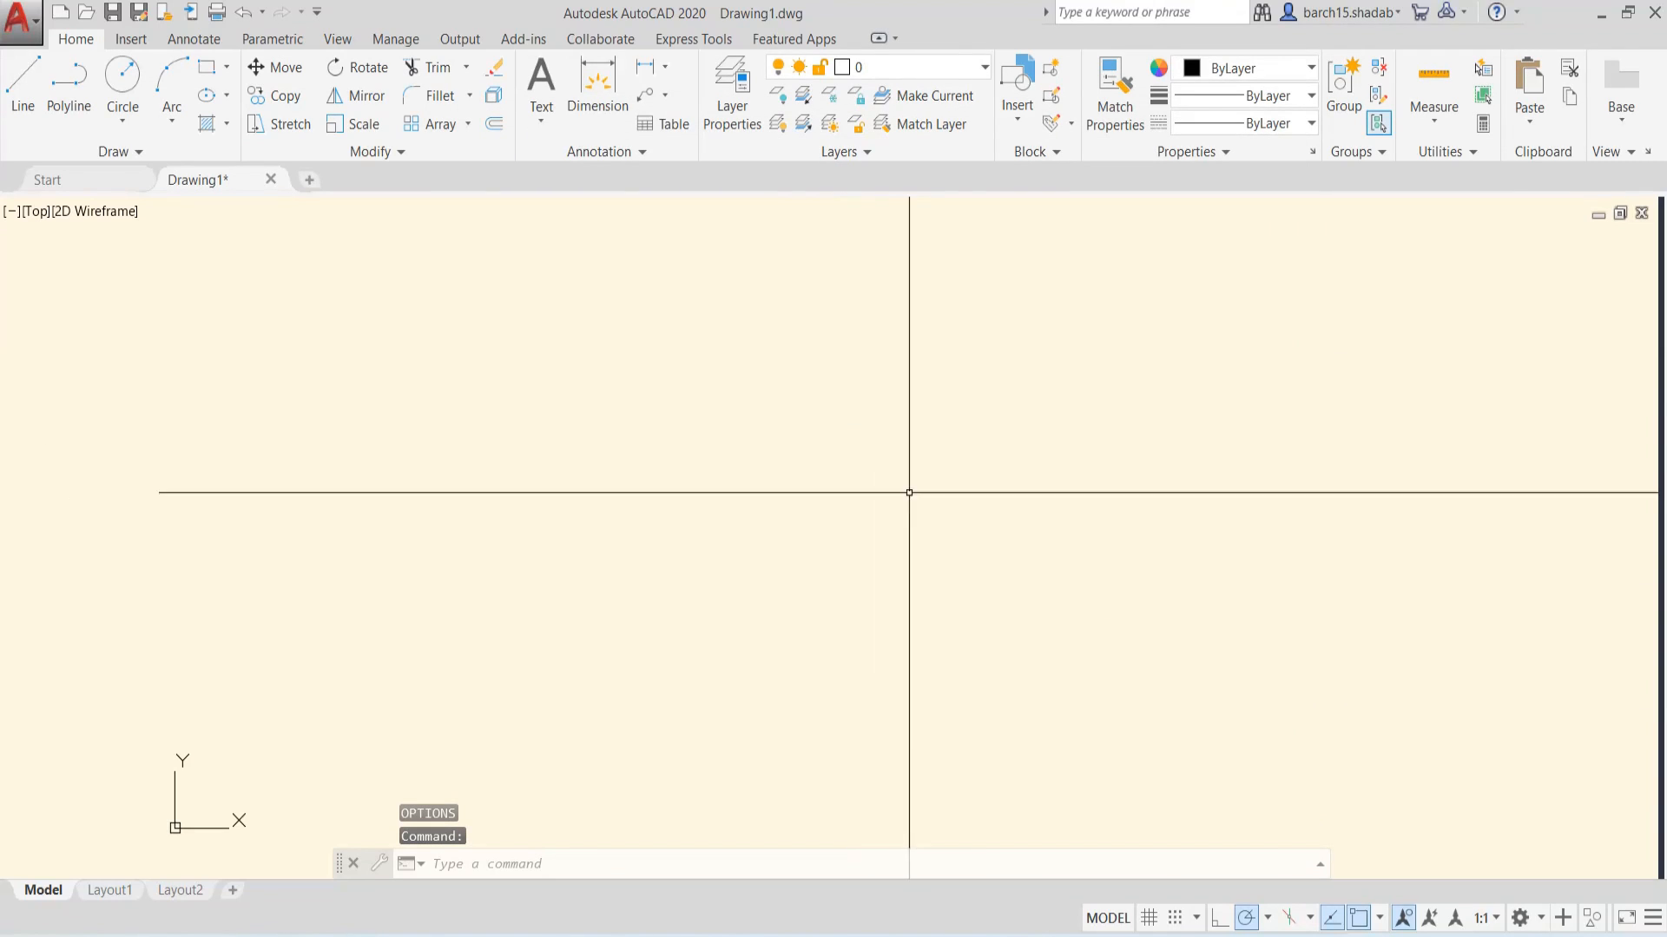
key("Escape")
key("Escape")
key("Escape")
type("op")
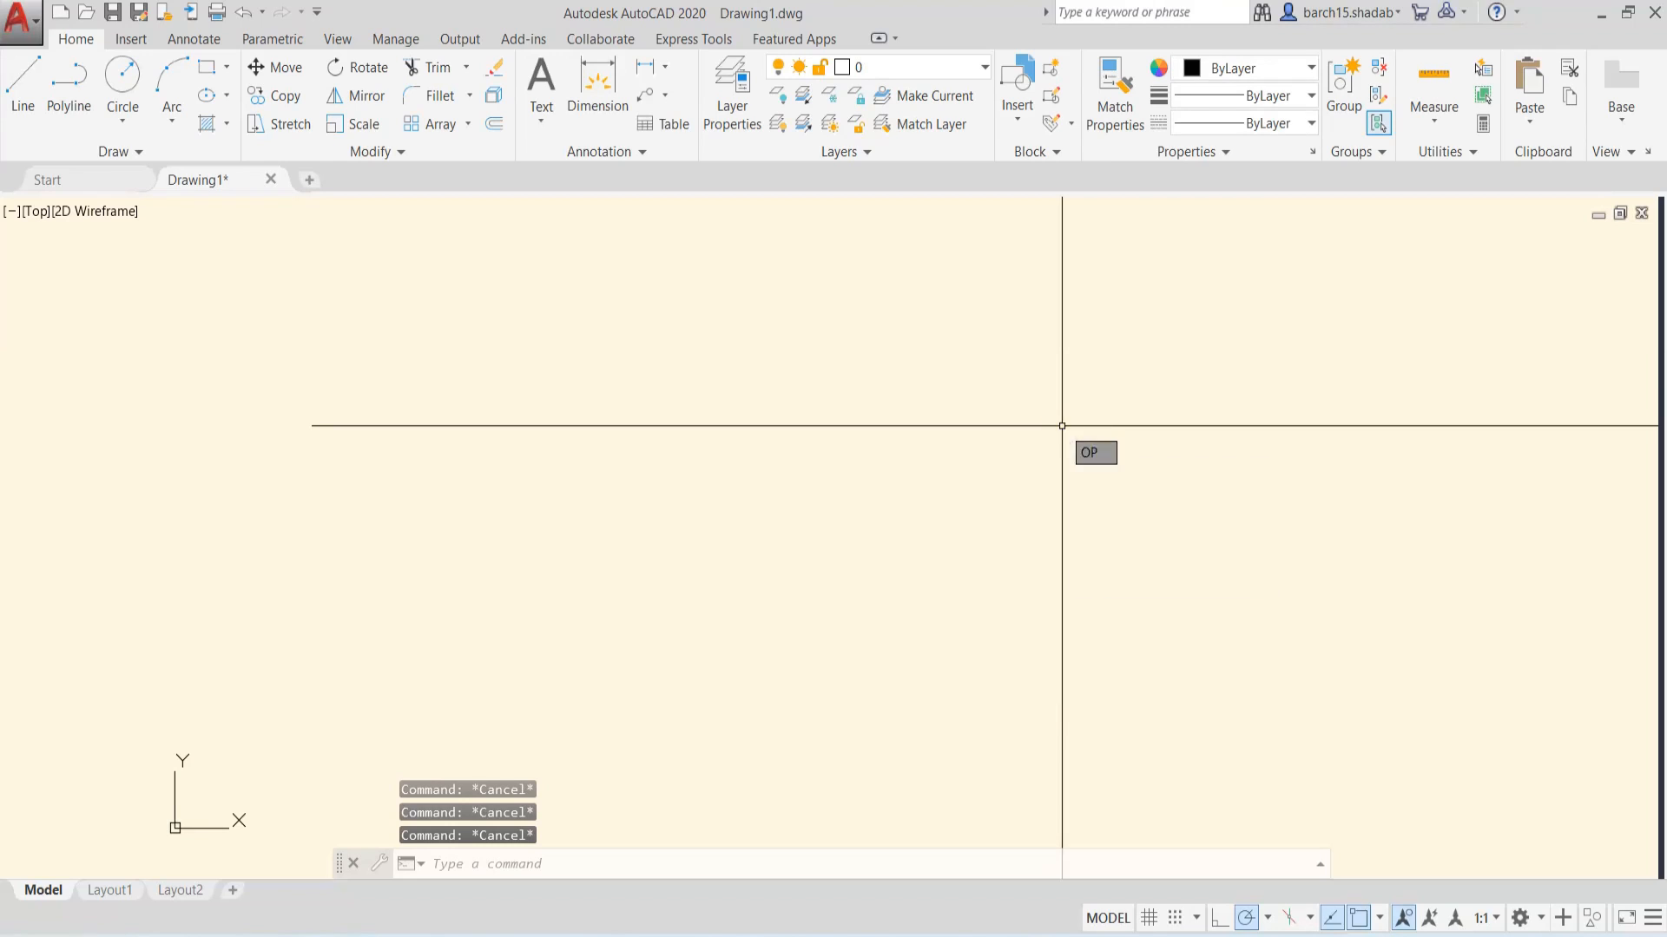
key("BackSpace")
key("BackSpace")
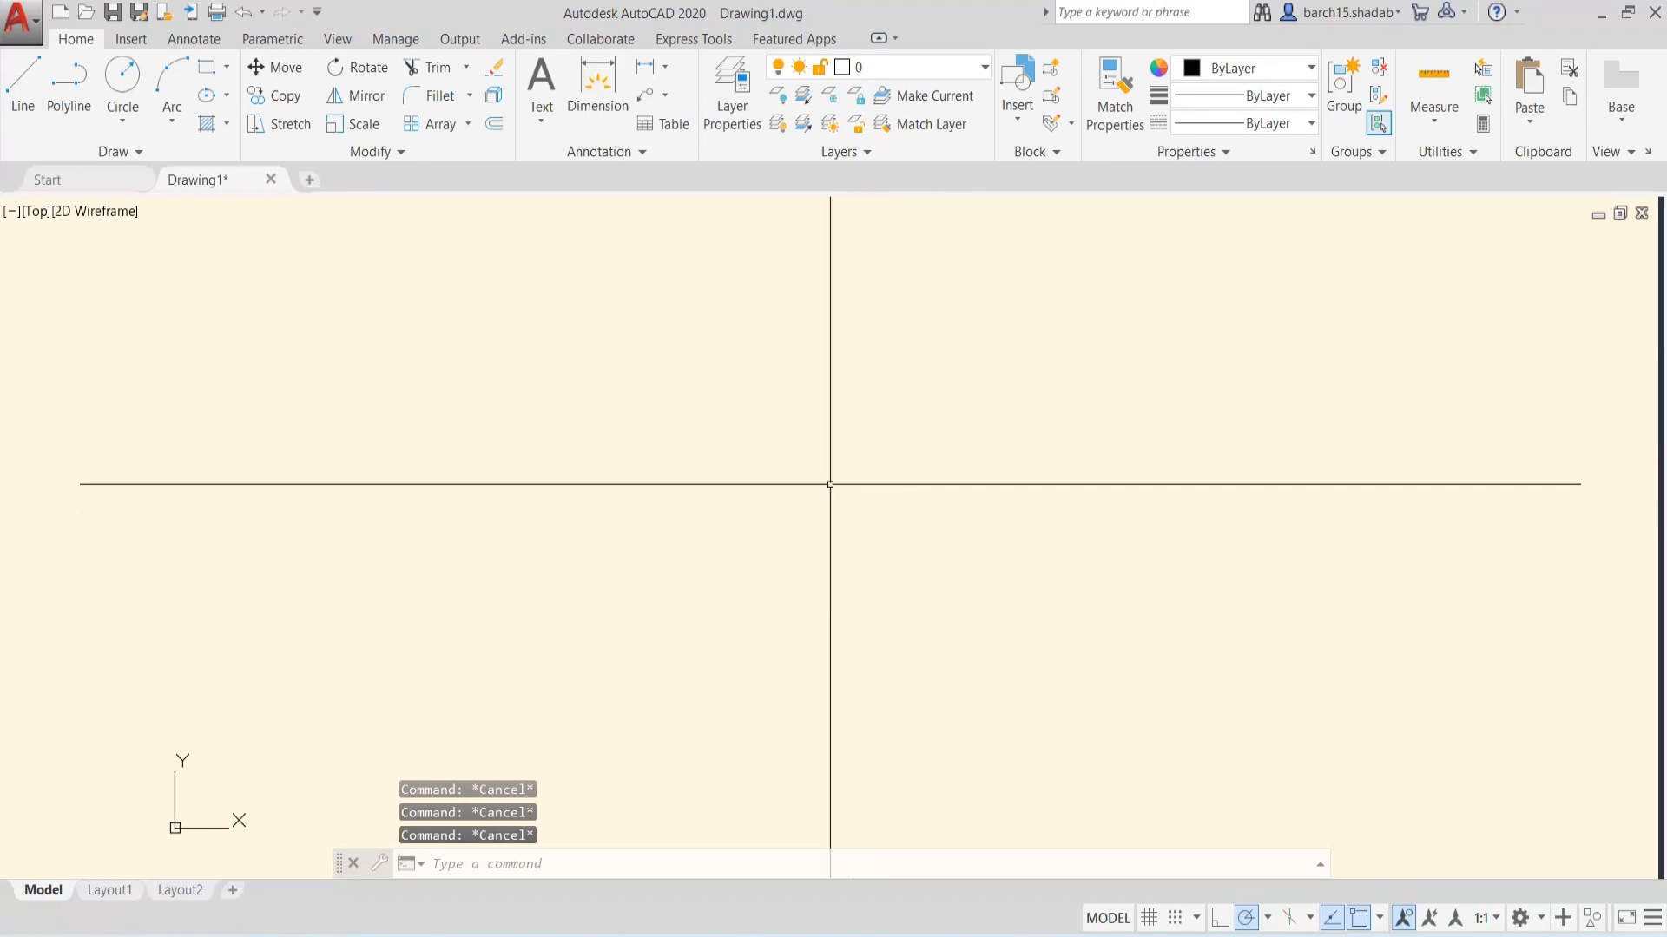
- Draw a slightly sloping line freehand with the enlarged crosshairs, select it and clear the selection
type("l")
key("Return")
left_click(703, 439)
left_click(997, 452)
key("Escape")
key("Escape")
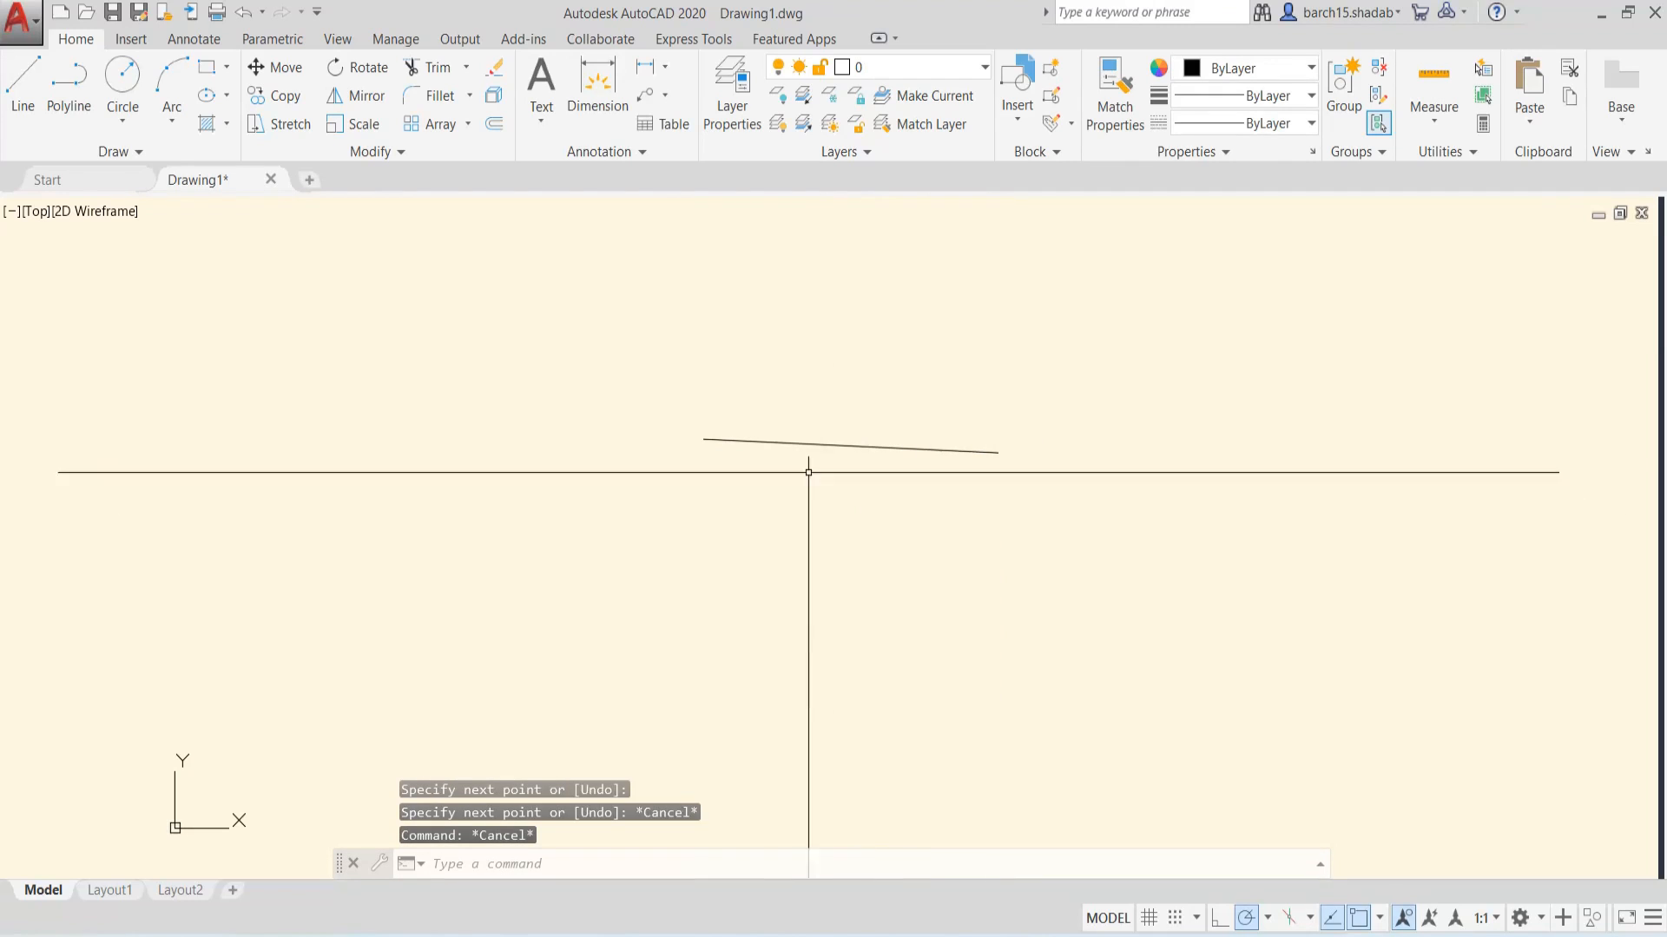
key("Escape")
left_click(771, 444)
key("Escape")
key("Escape")
key("Escape")
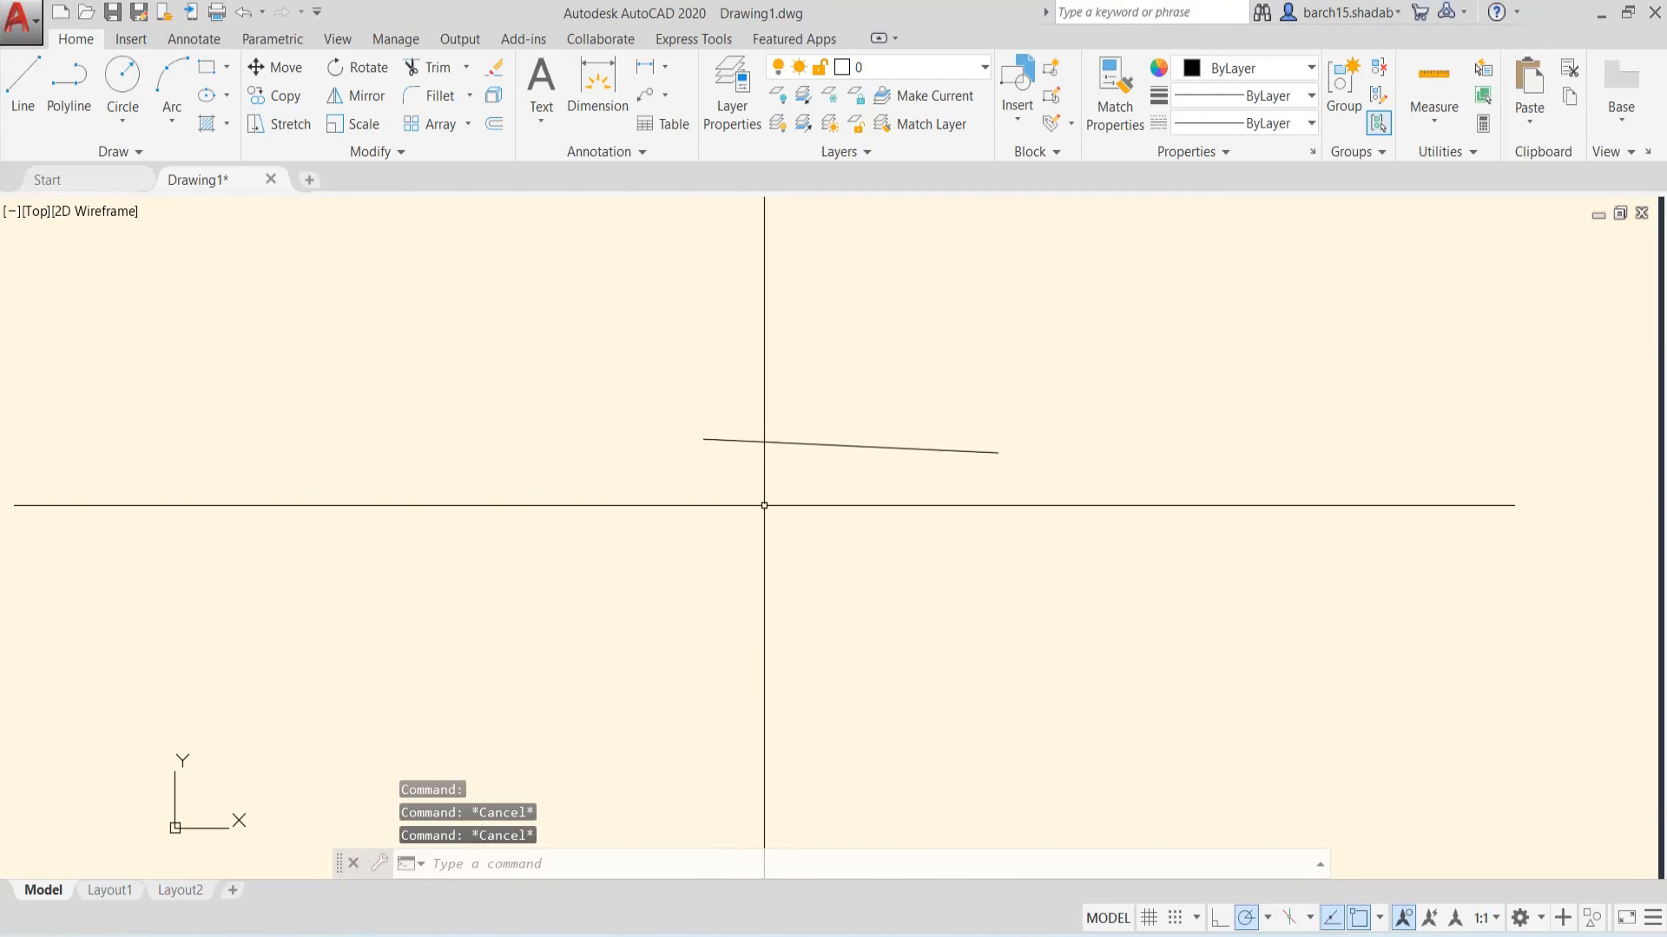
- Erase the sloping line from the drawing
left_click(853, 489)
left_click(779, 403)
type("e")
key("Return")
key("Escape")
key("Escape")
- Set the default save format to AutoCAD 2013/LT2013 Drawing (*.dwg) in the open and save options
type("op")
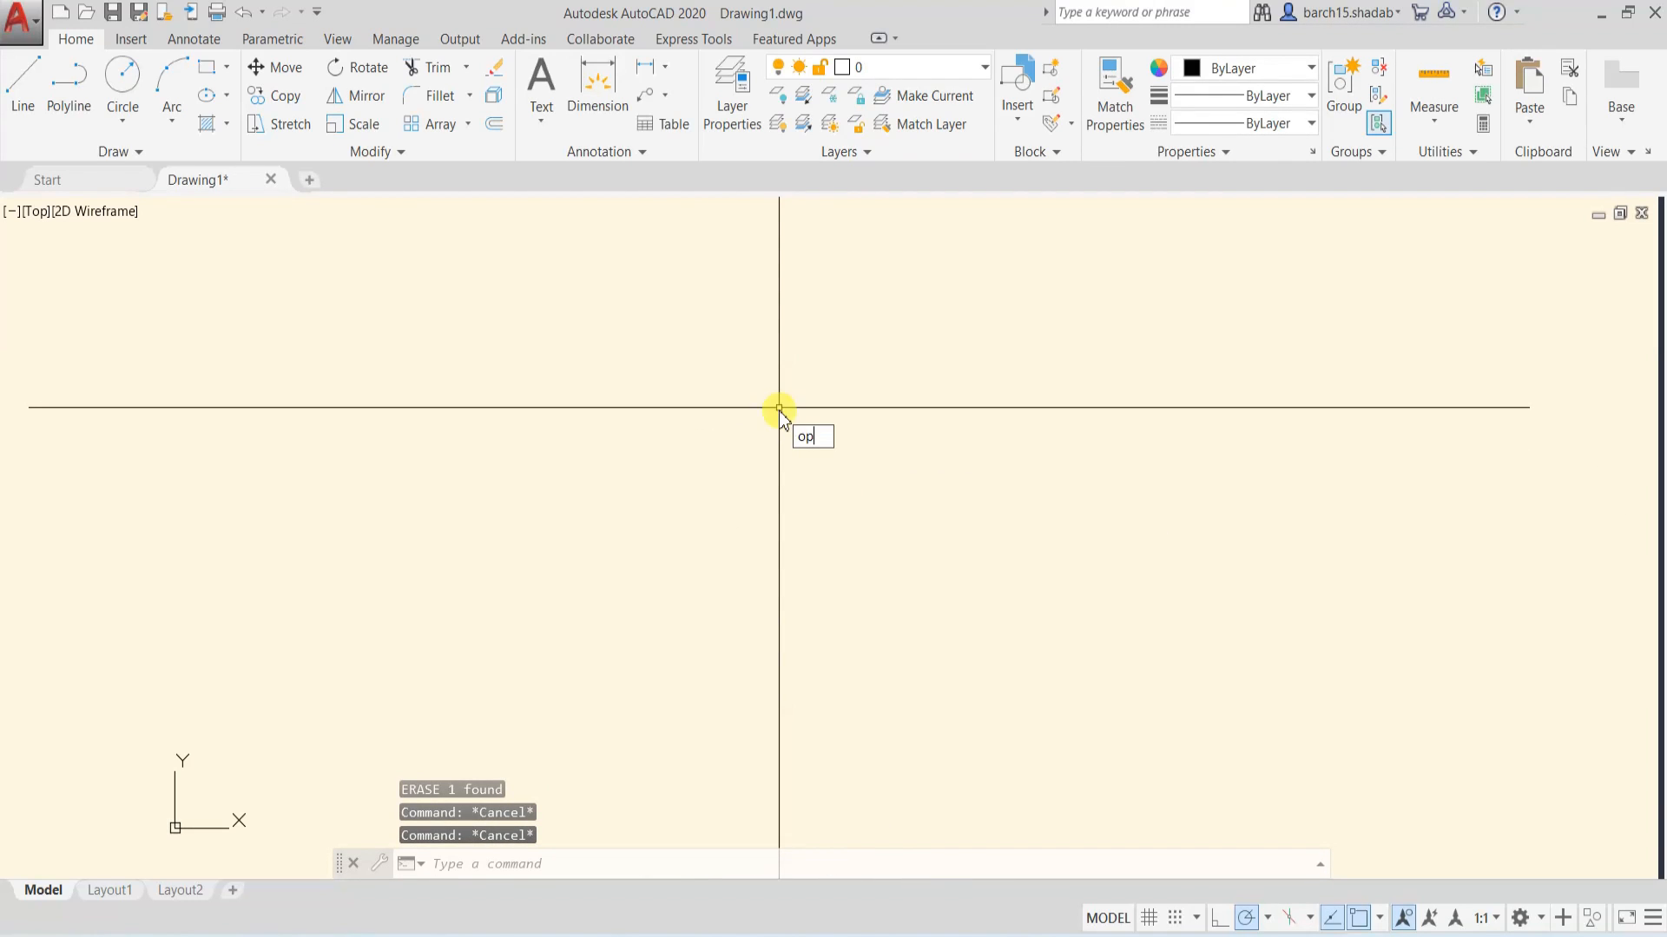
key("Return")
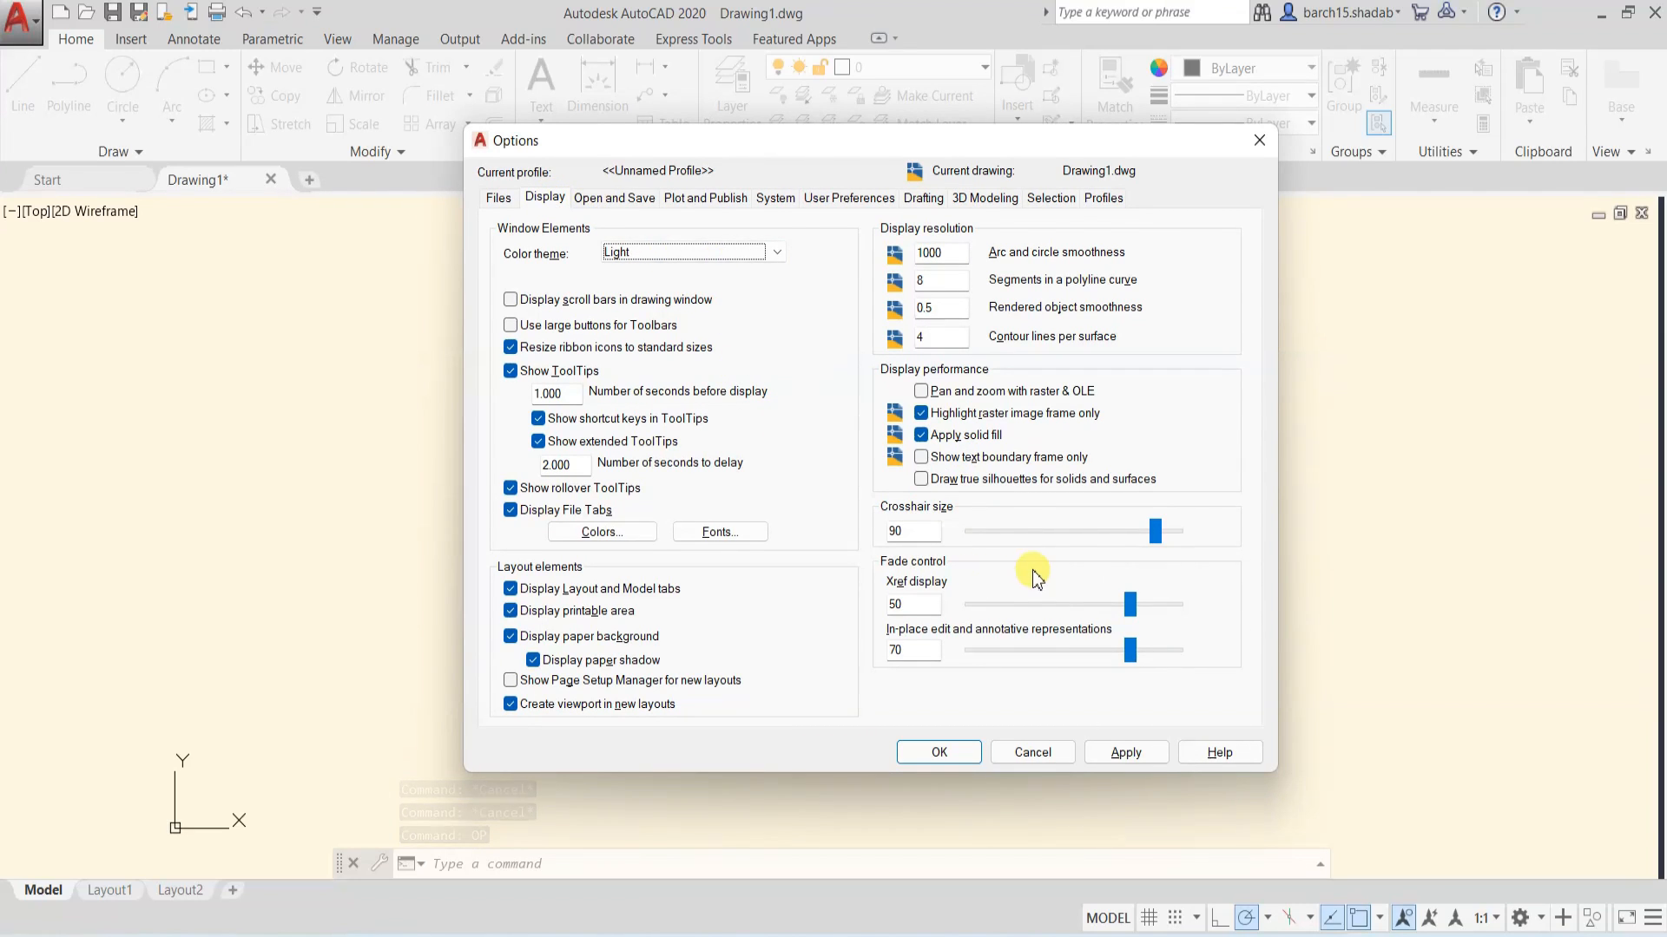
left_click(614, 200)
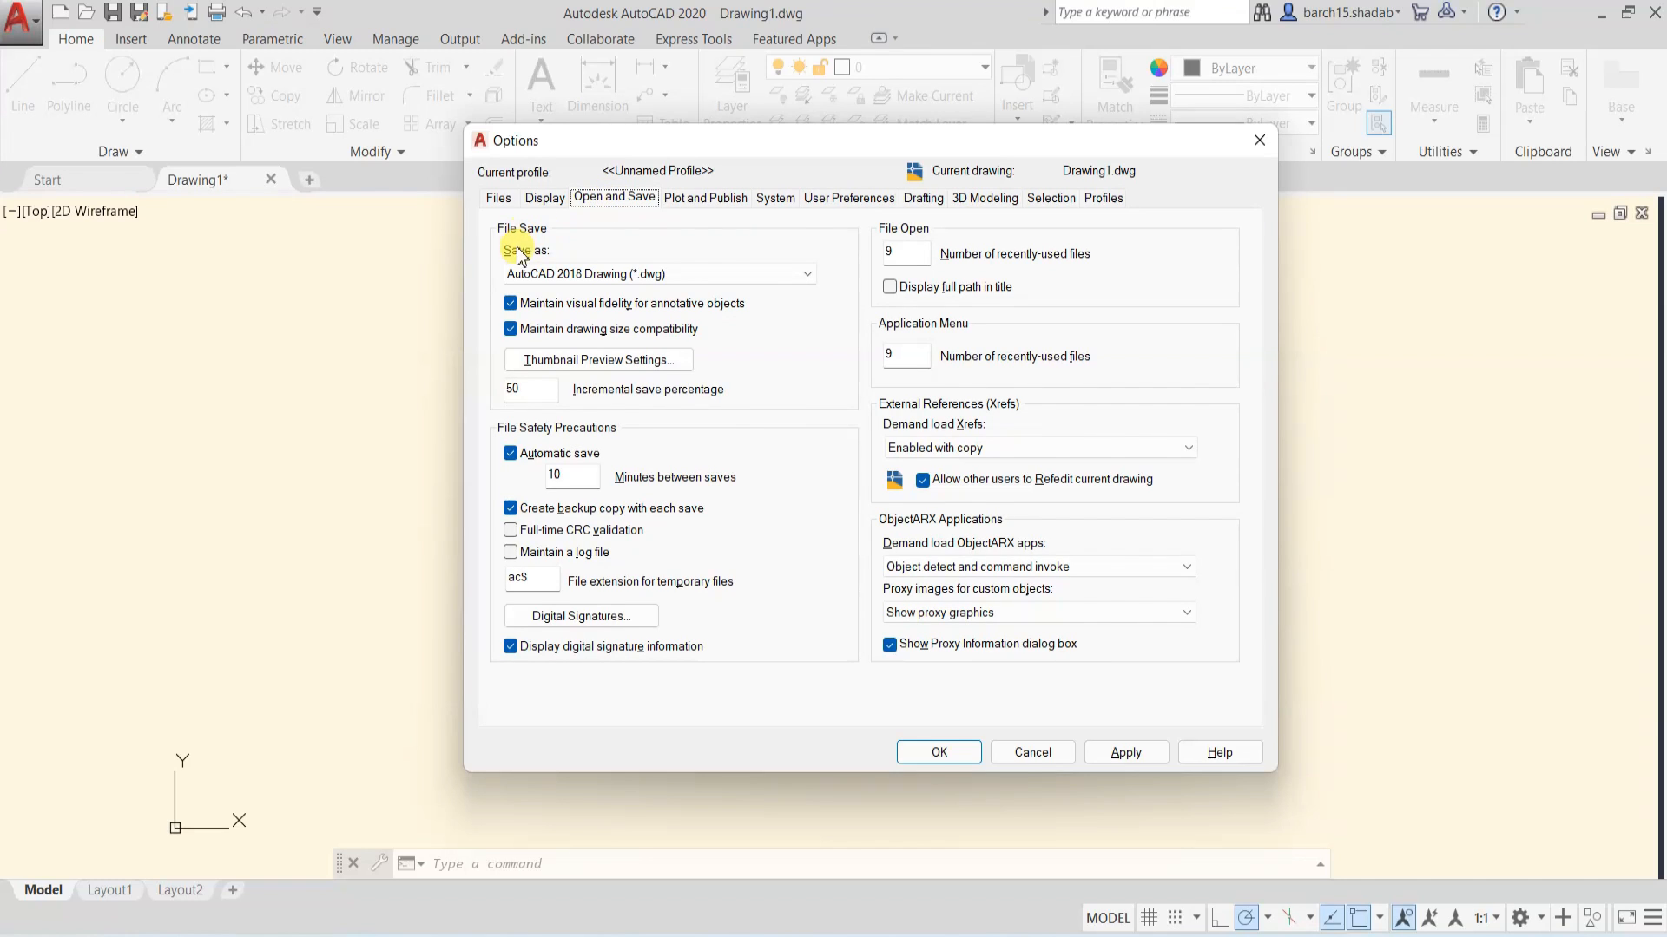
left_click(608, 274)
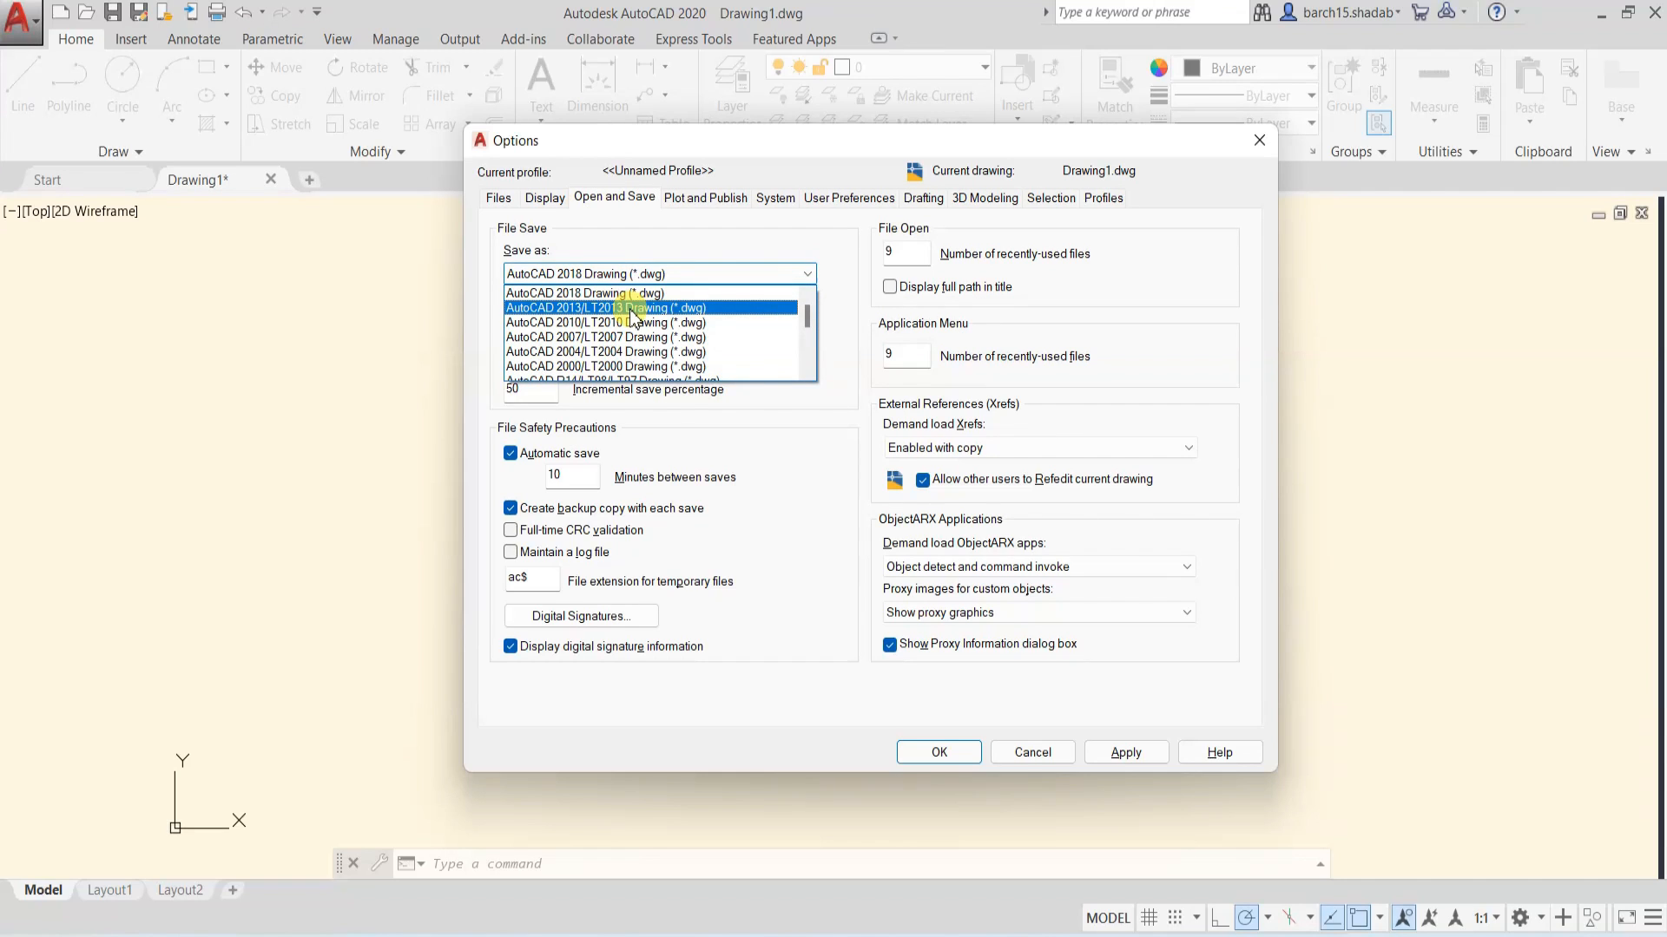
left_click(631, 309)
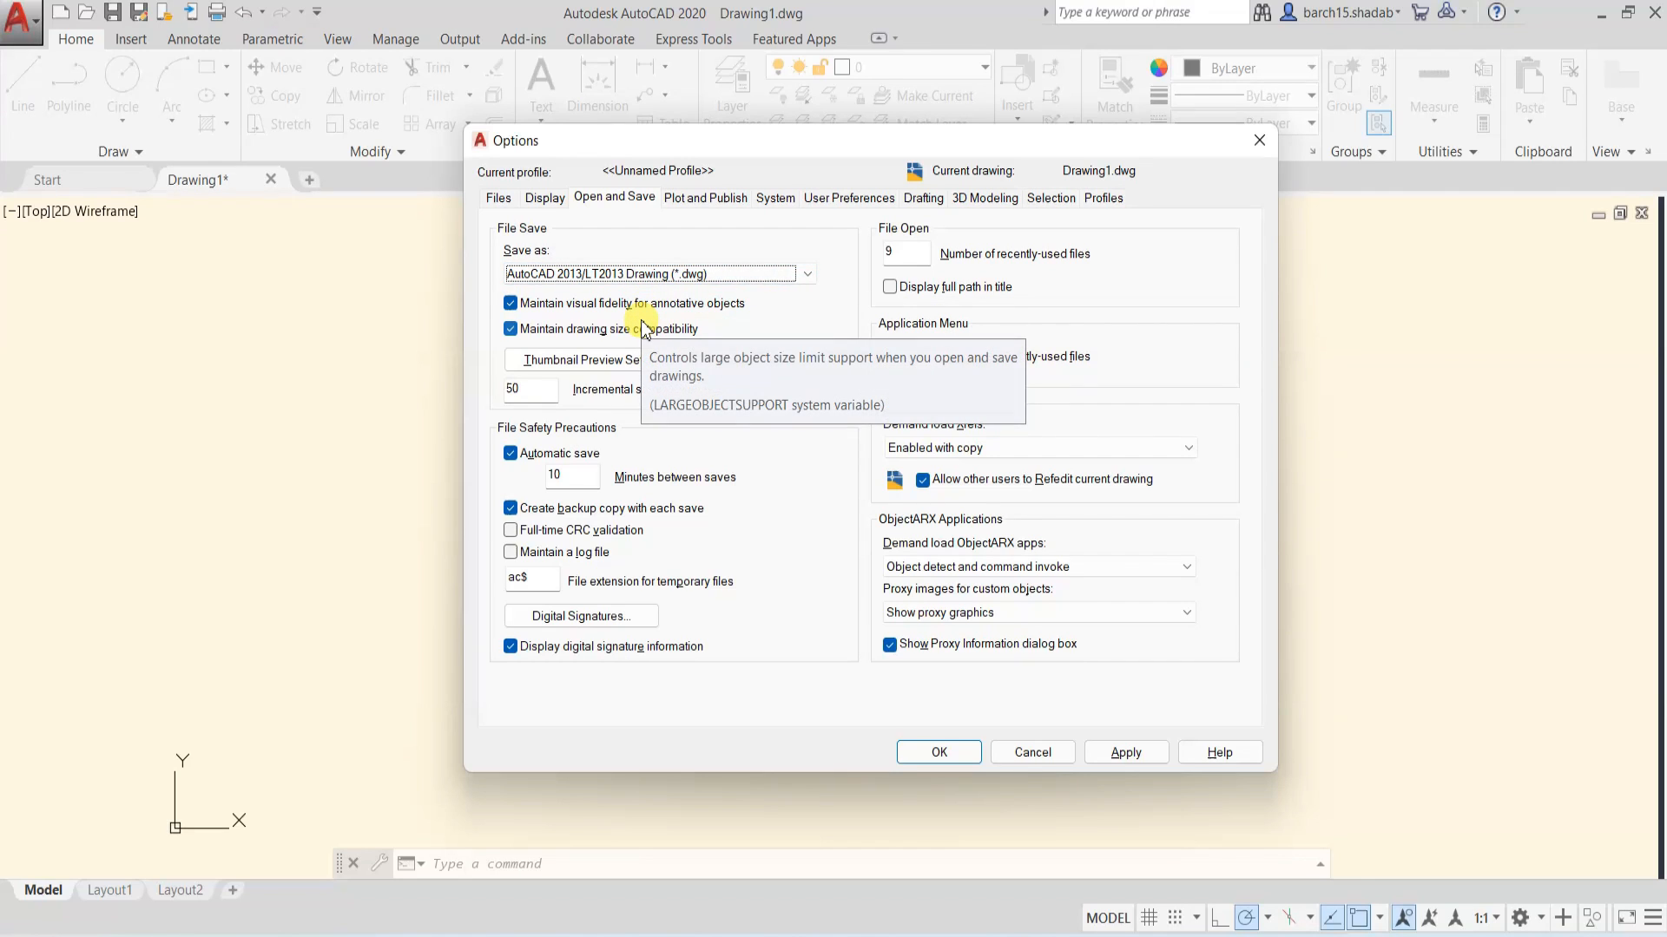
left_click(651, 274)
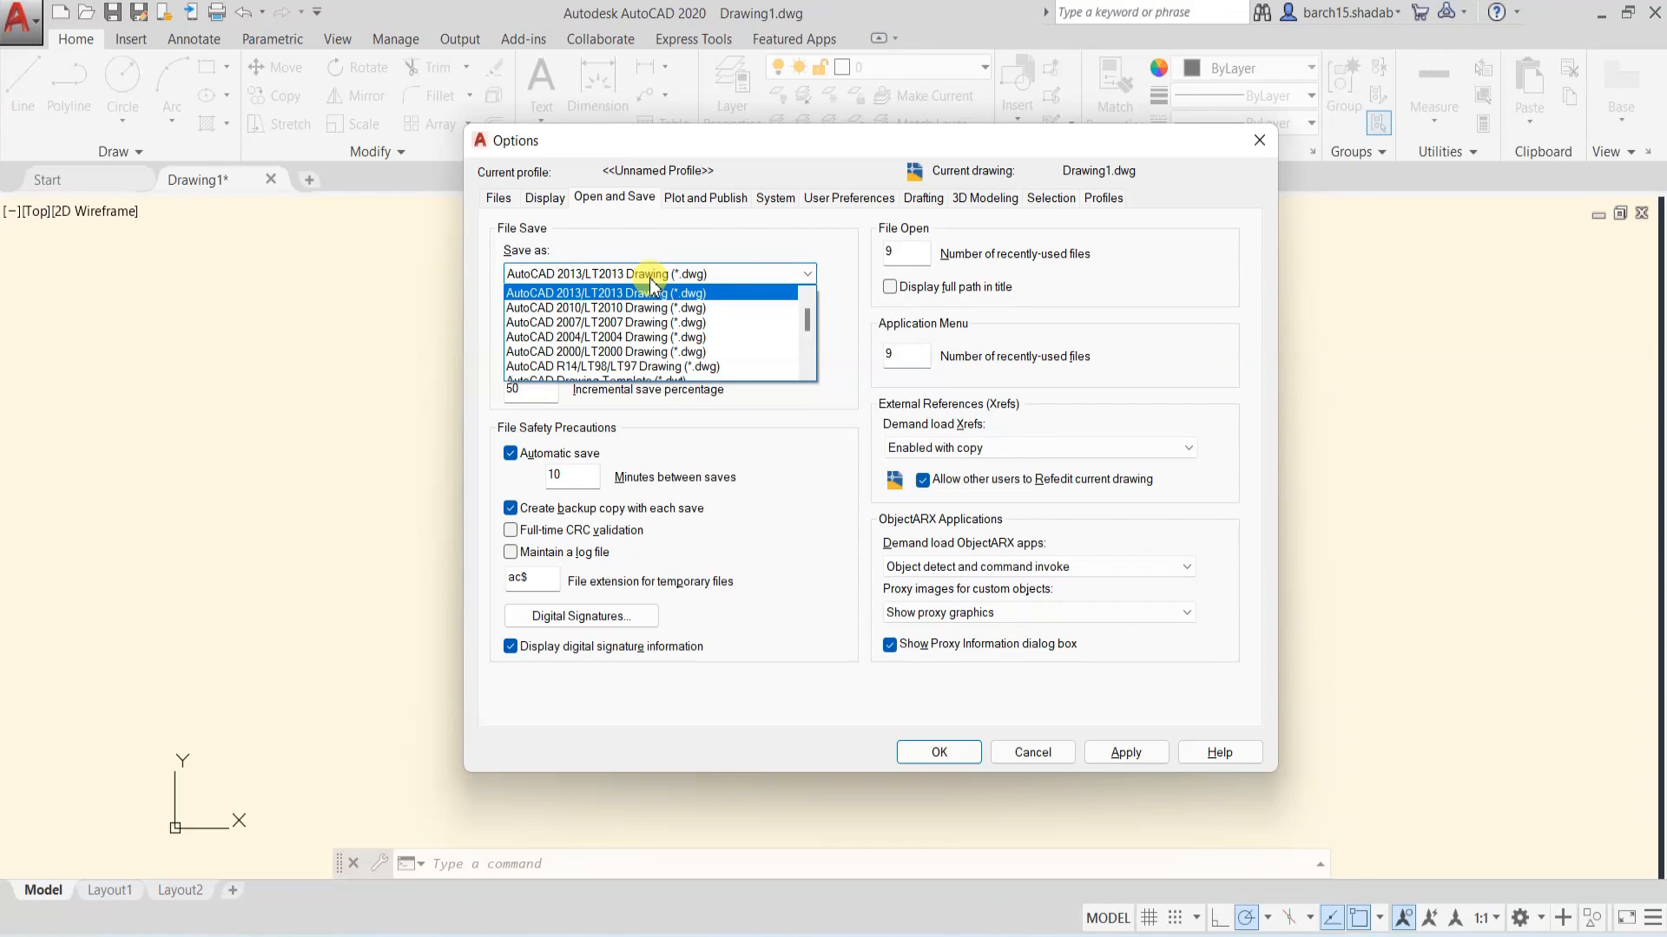
left_click(651, 280)
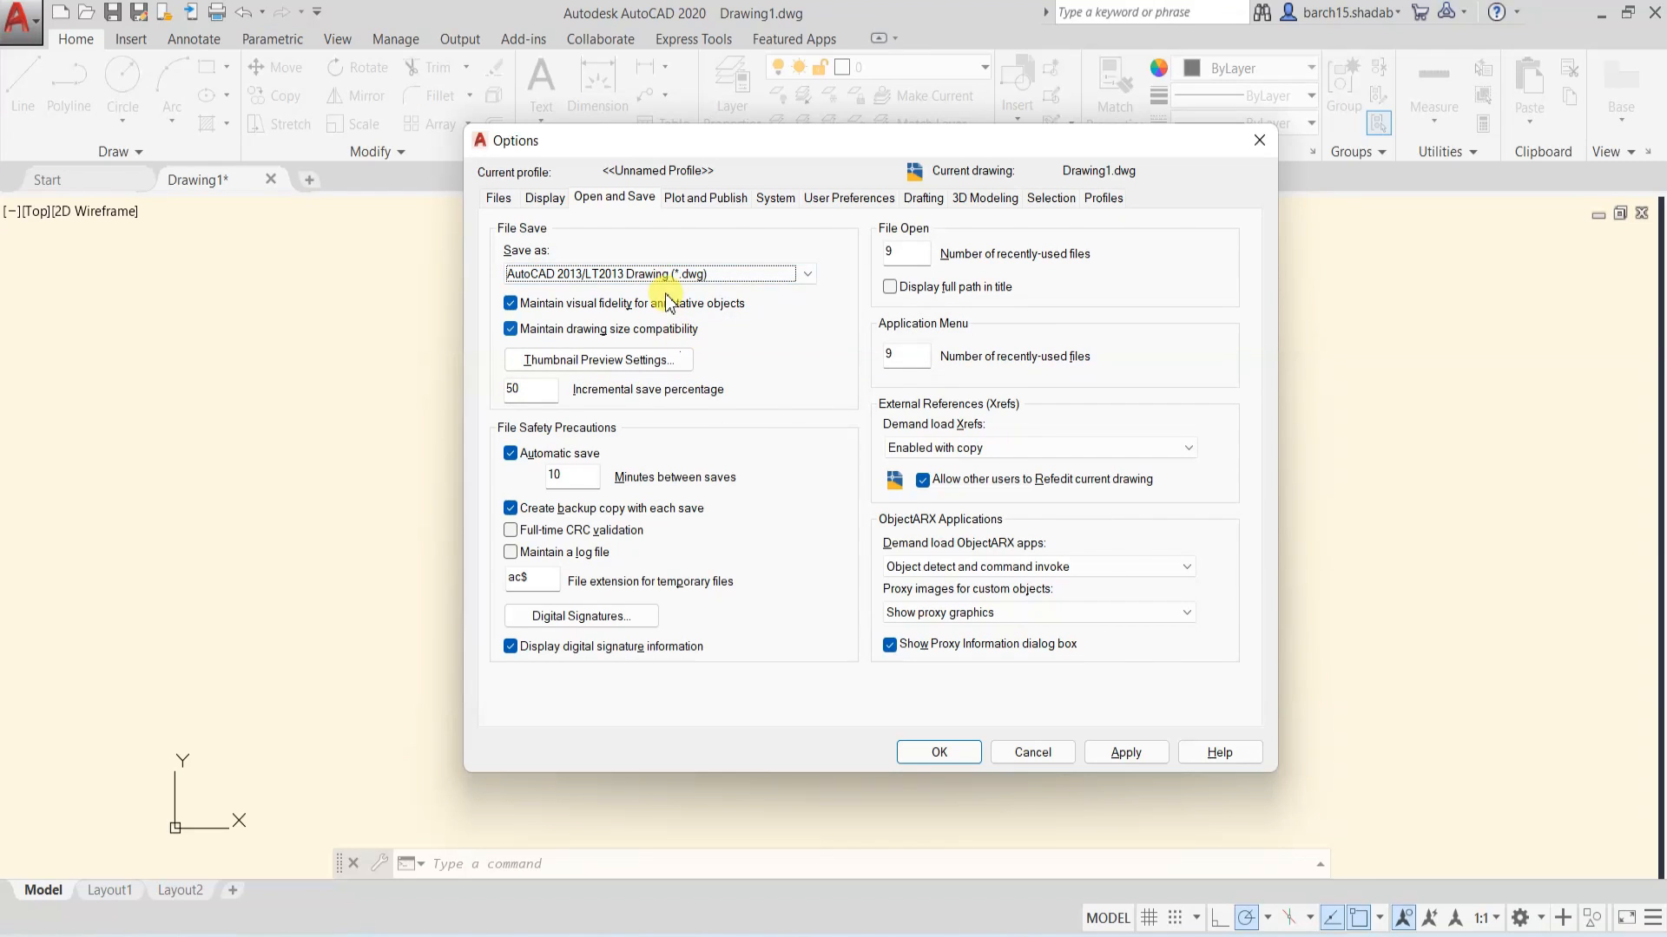
left_click(708, 274)
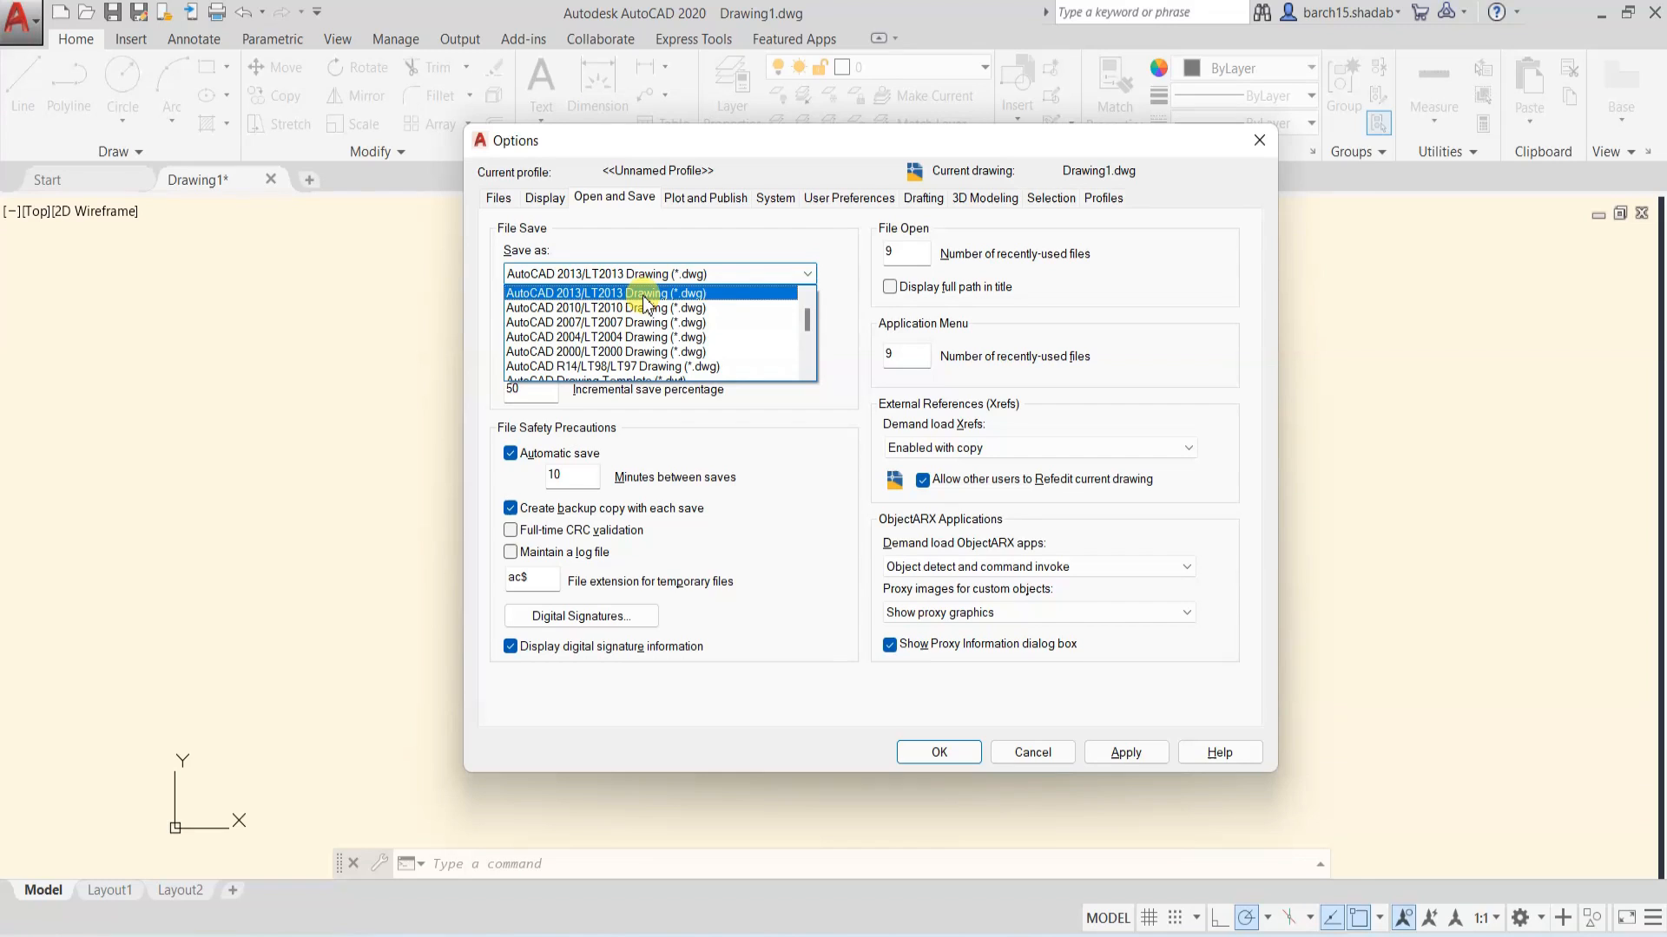
left_click(644, 295)
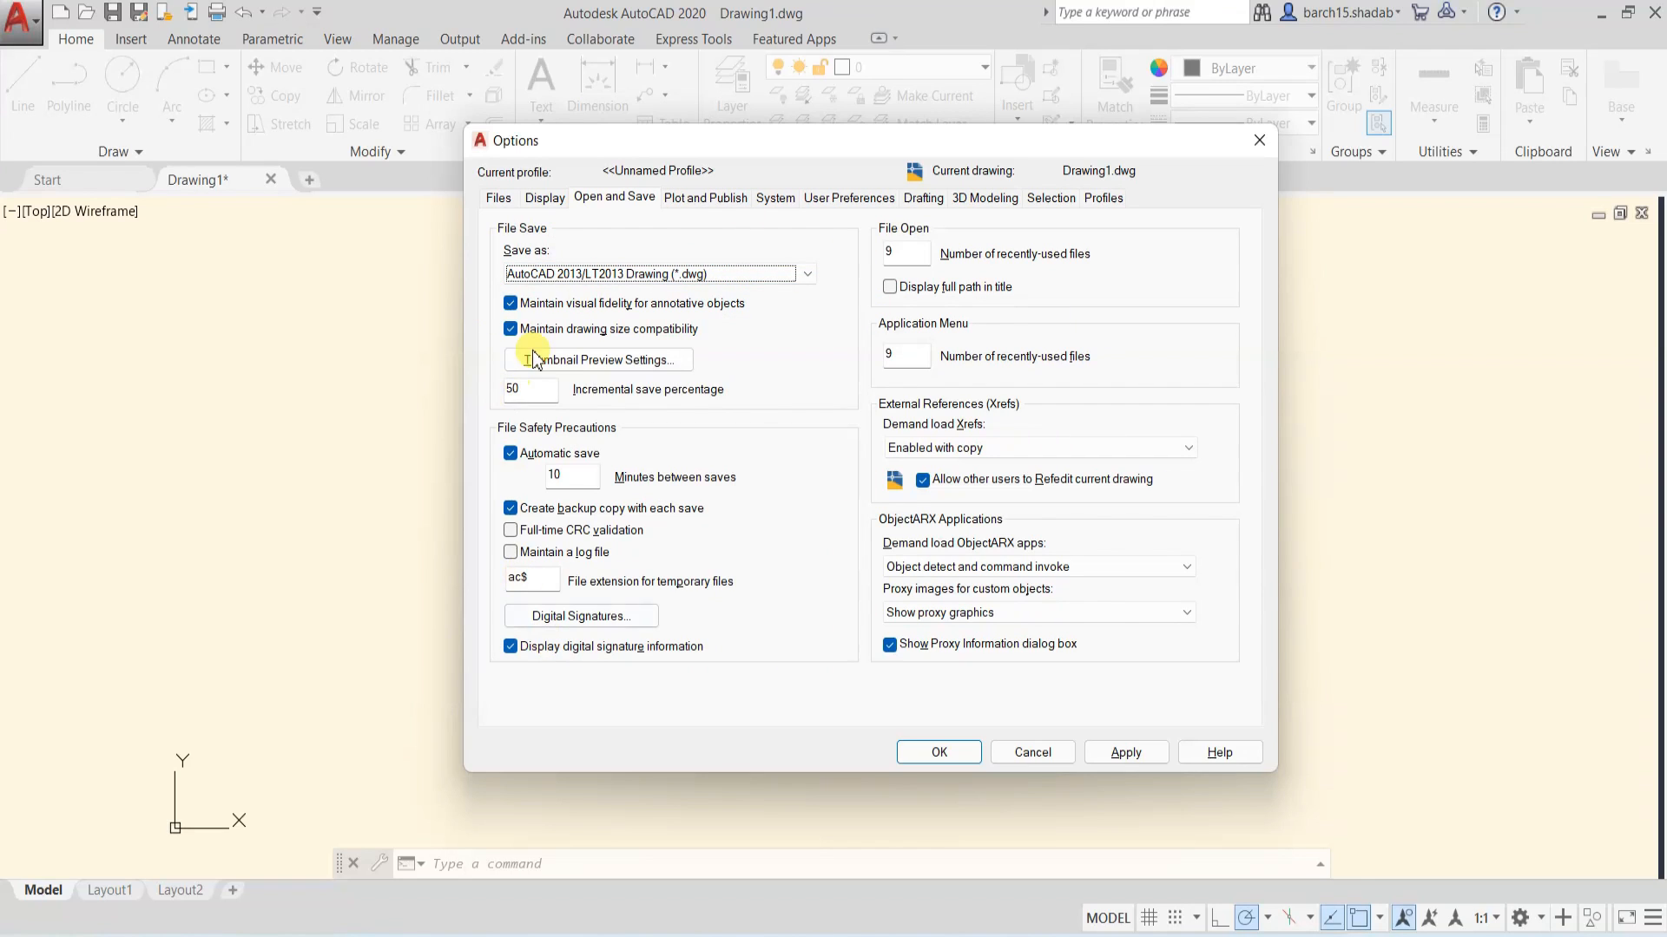
- Review the plot and publish options, the system options and the graphics performance settings
left_click(699, 201)
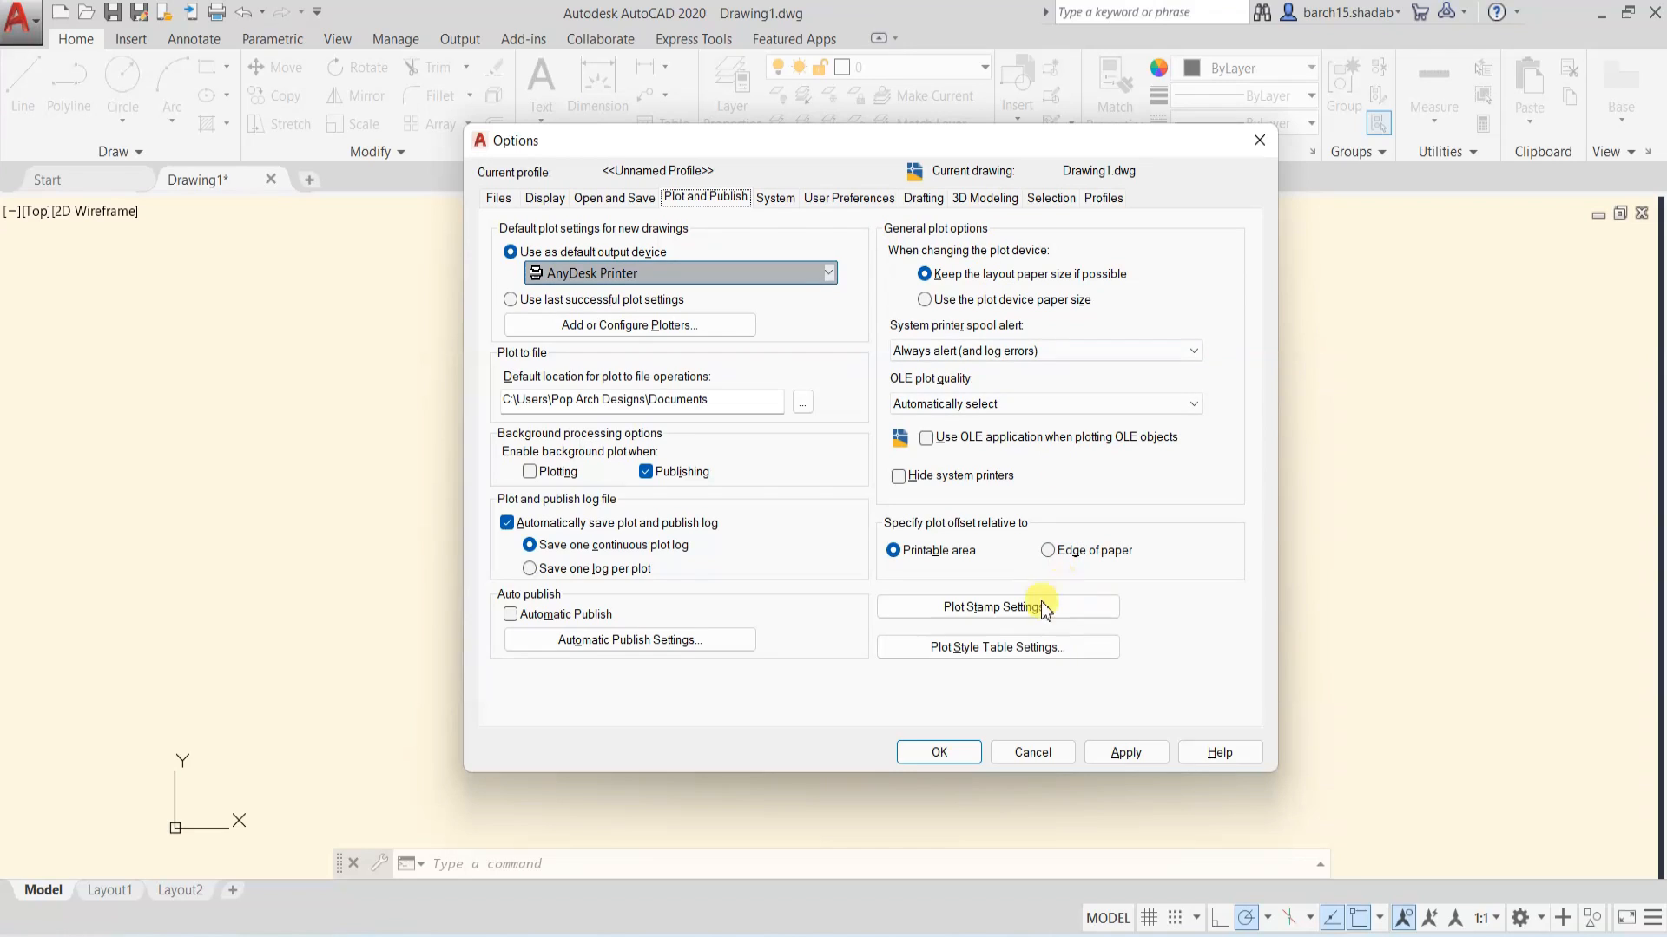
left_click(777, 201)
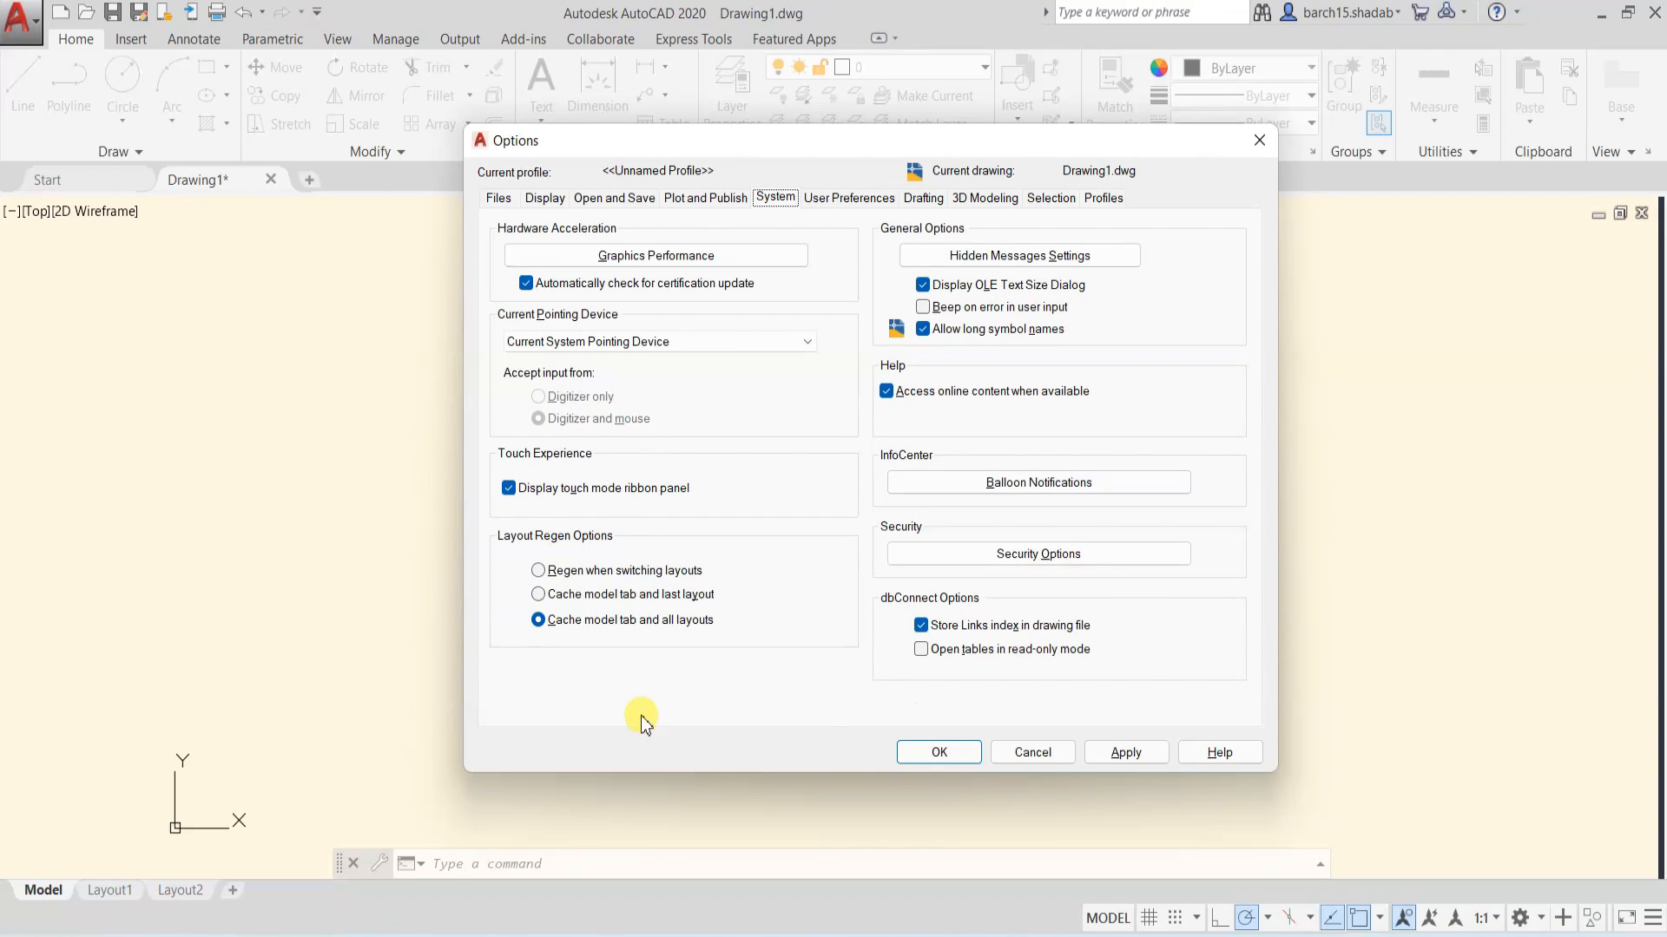
left_click(697, 256)
left_click(935, 751)
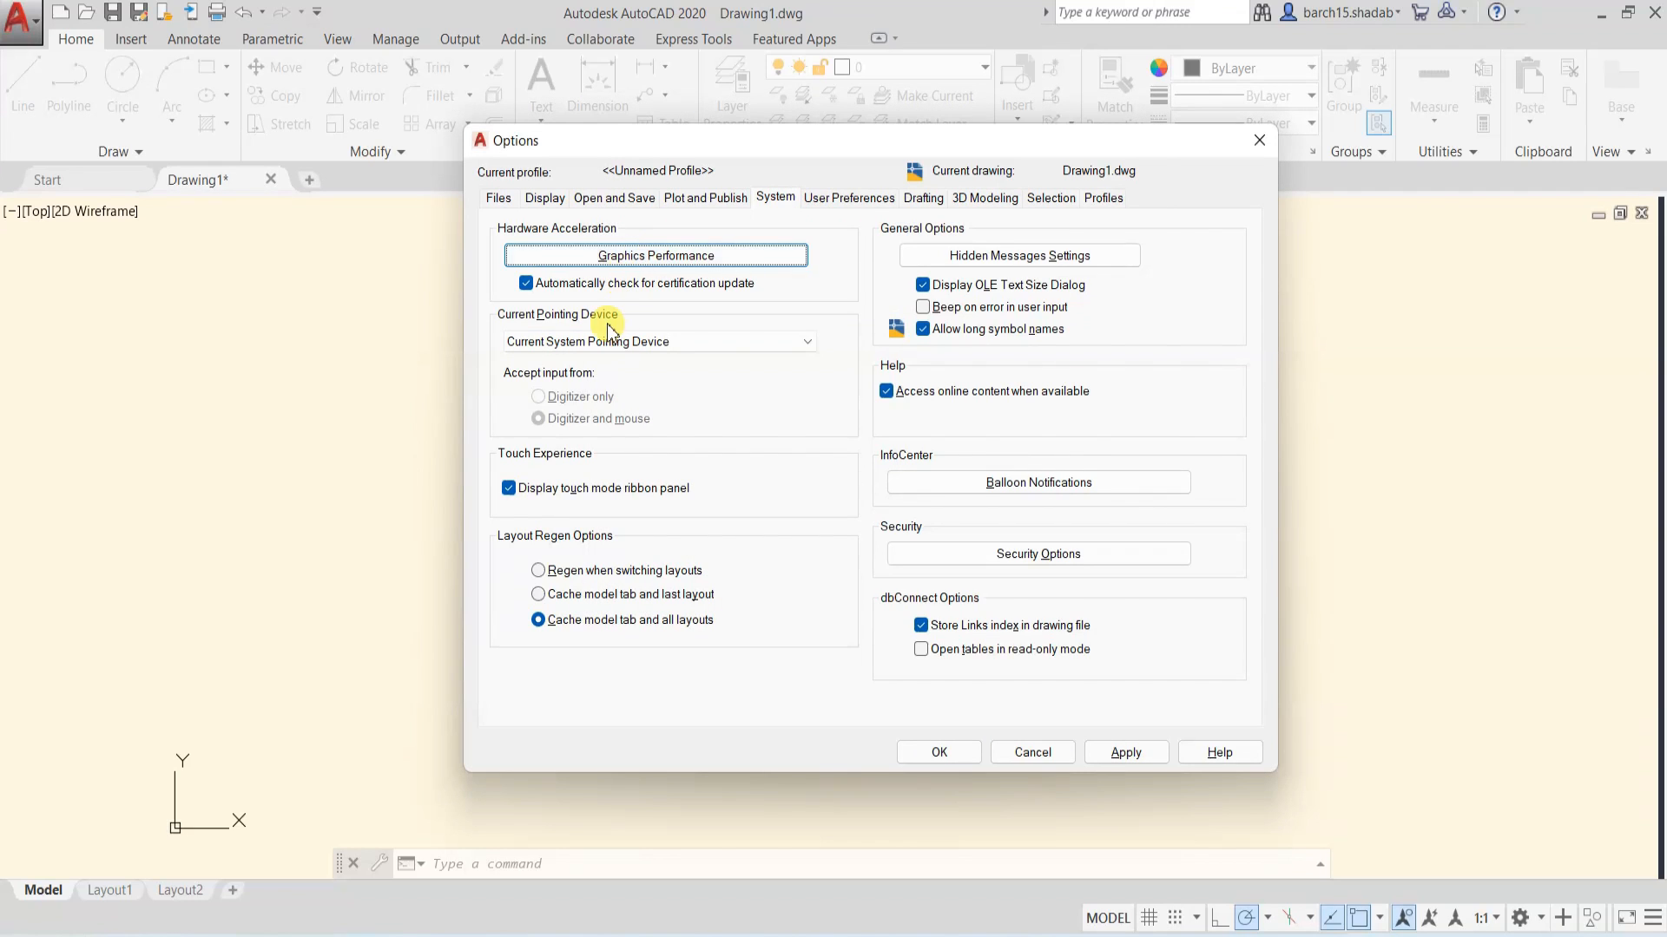
- Switch hardware acceleration off and back on in the graphics performance settings, keeping the 3D display effects enabled
left_click(677, 257)
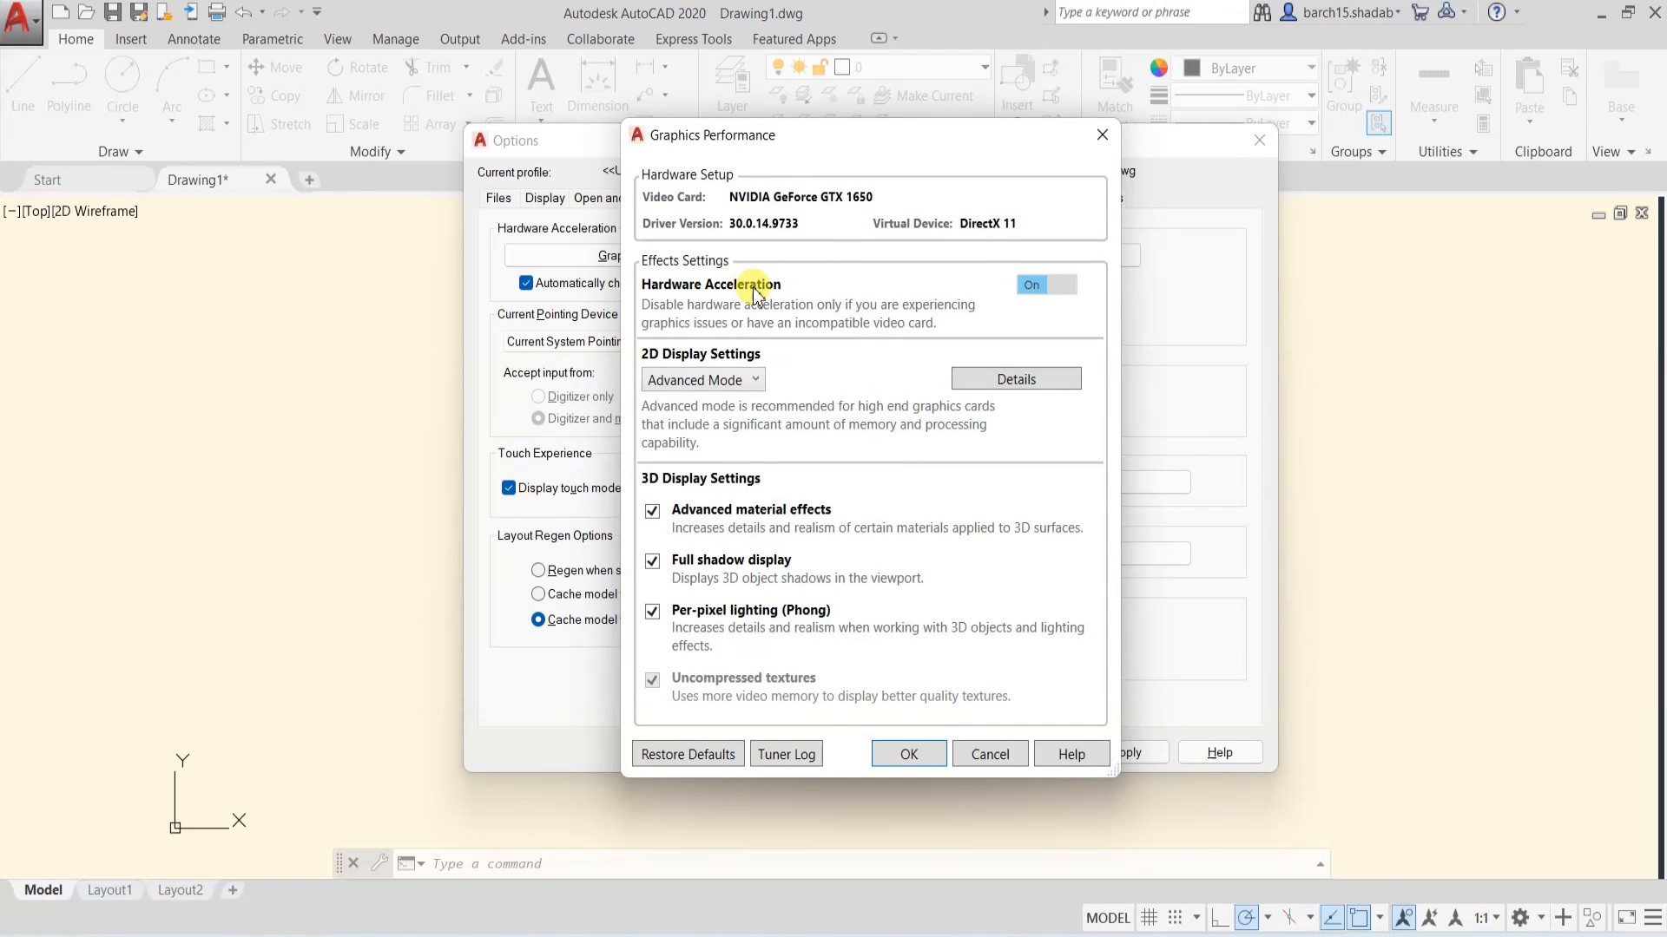
left_click(1034, 288)
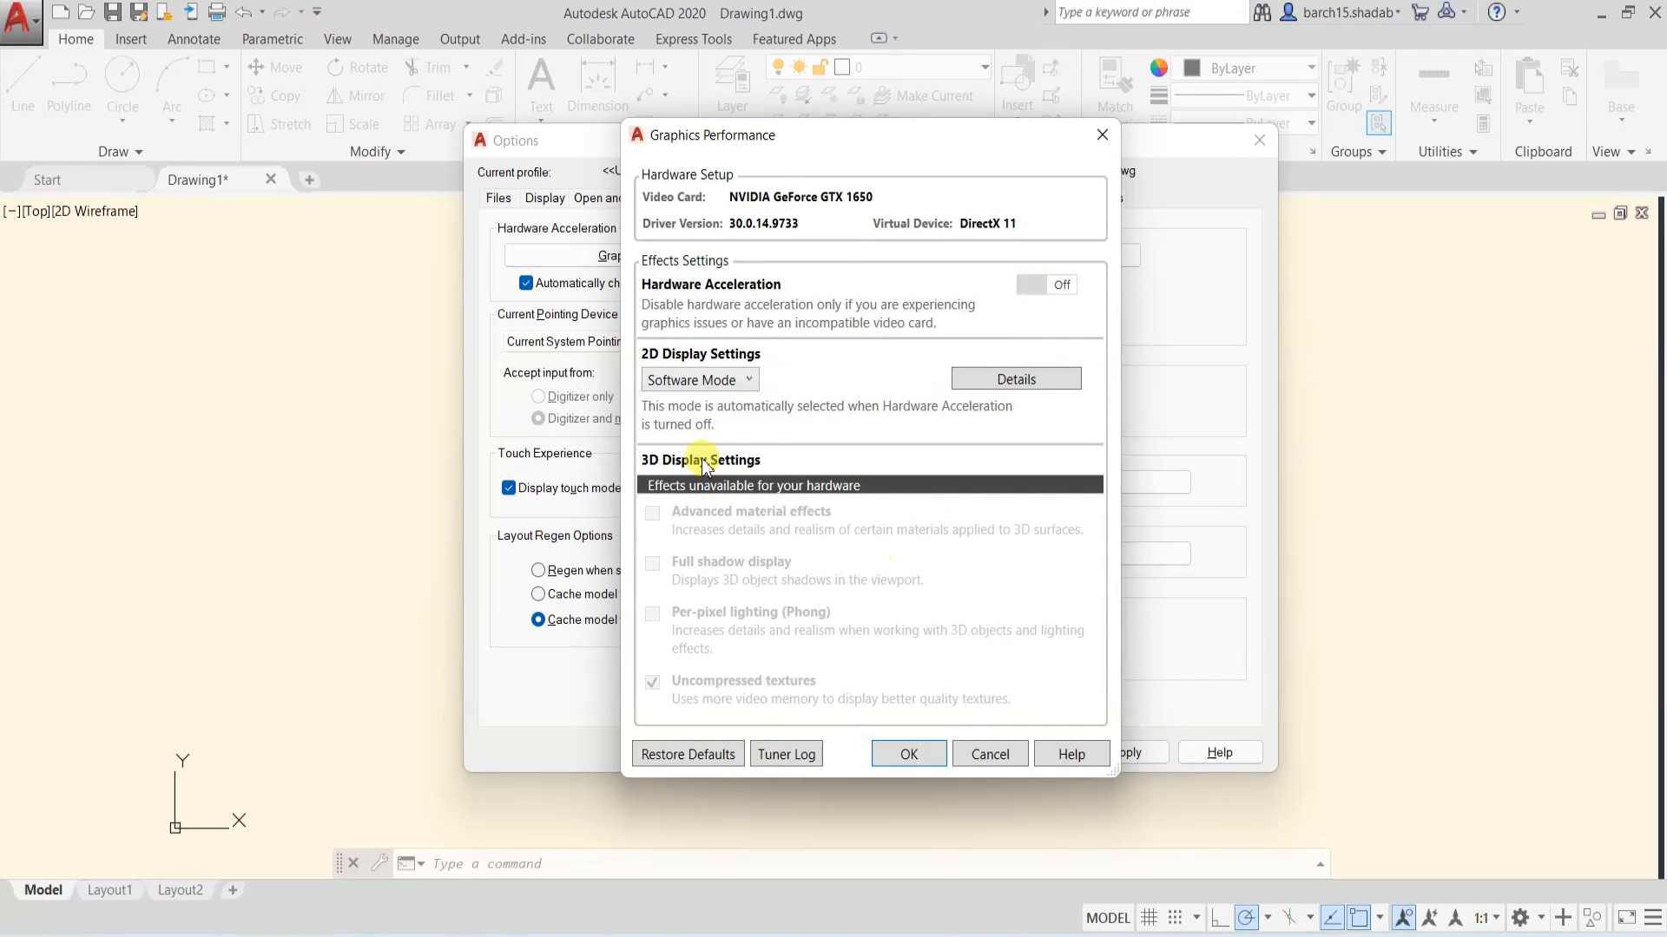
left_click(1033, 295)
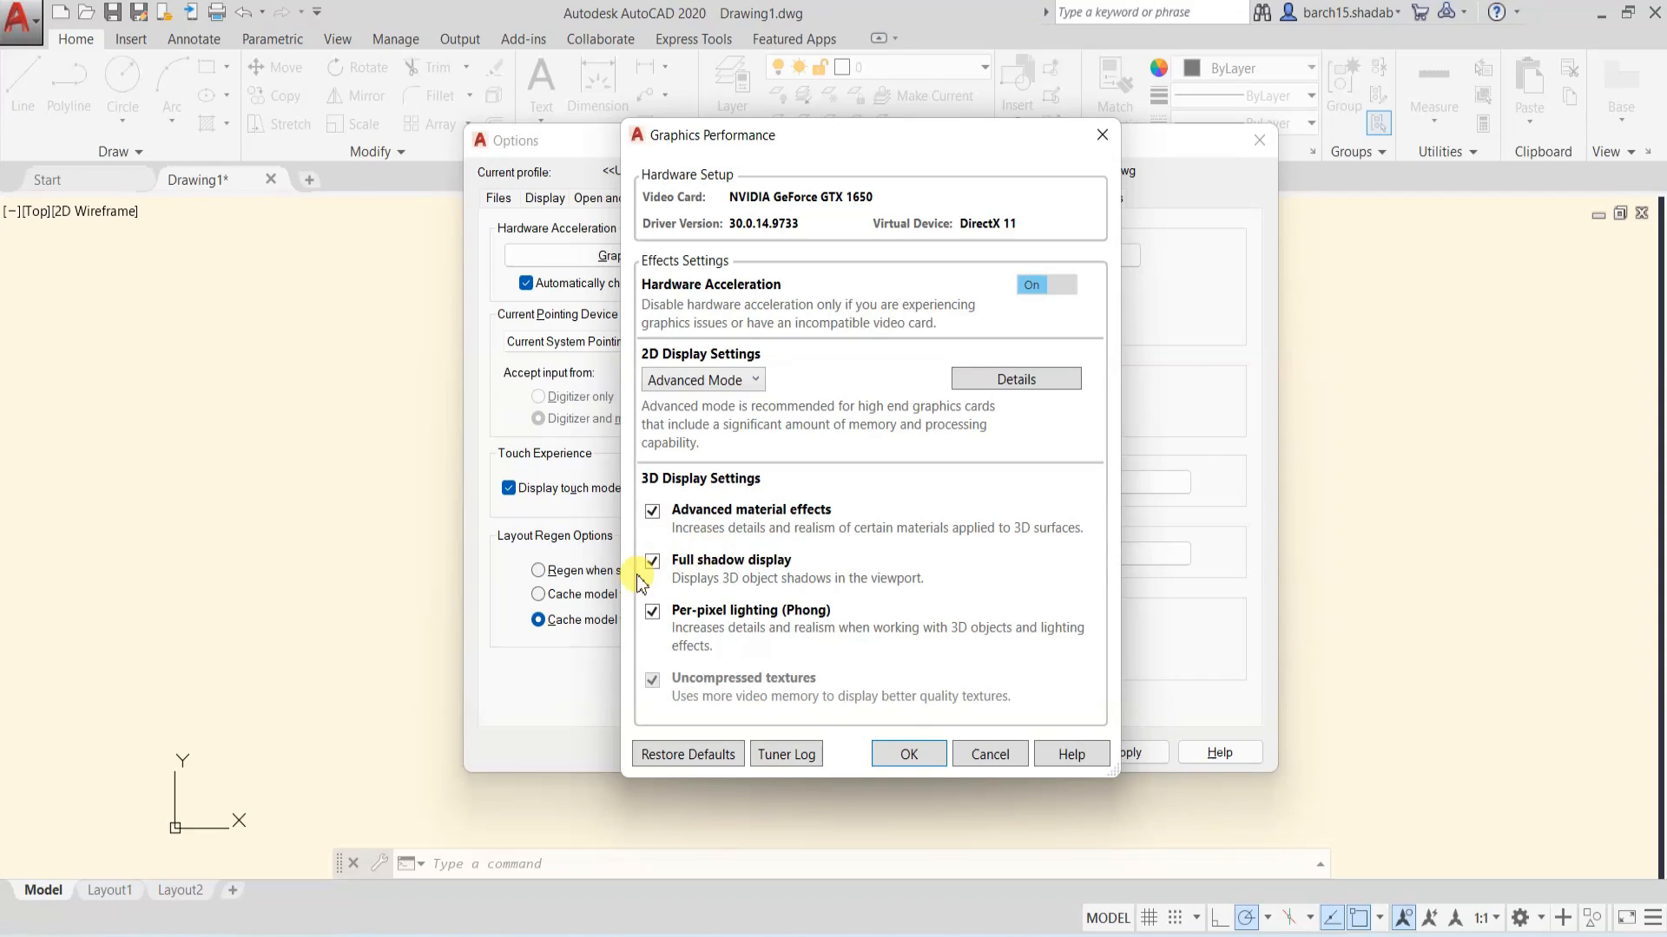
left_click(912, 754)
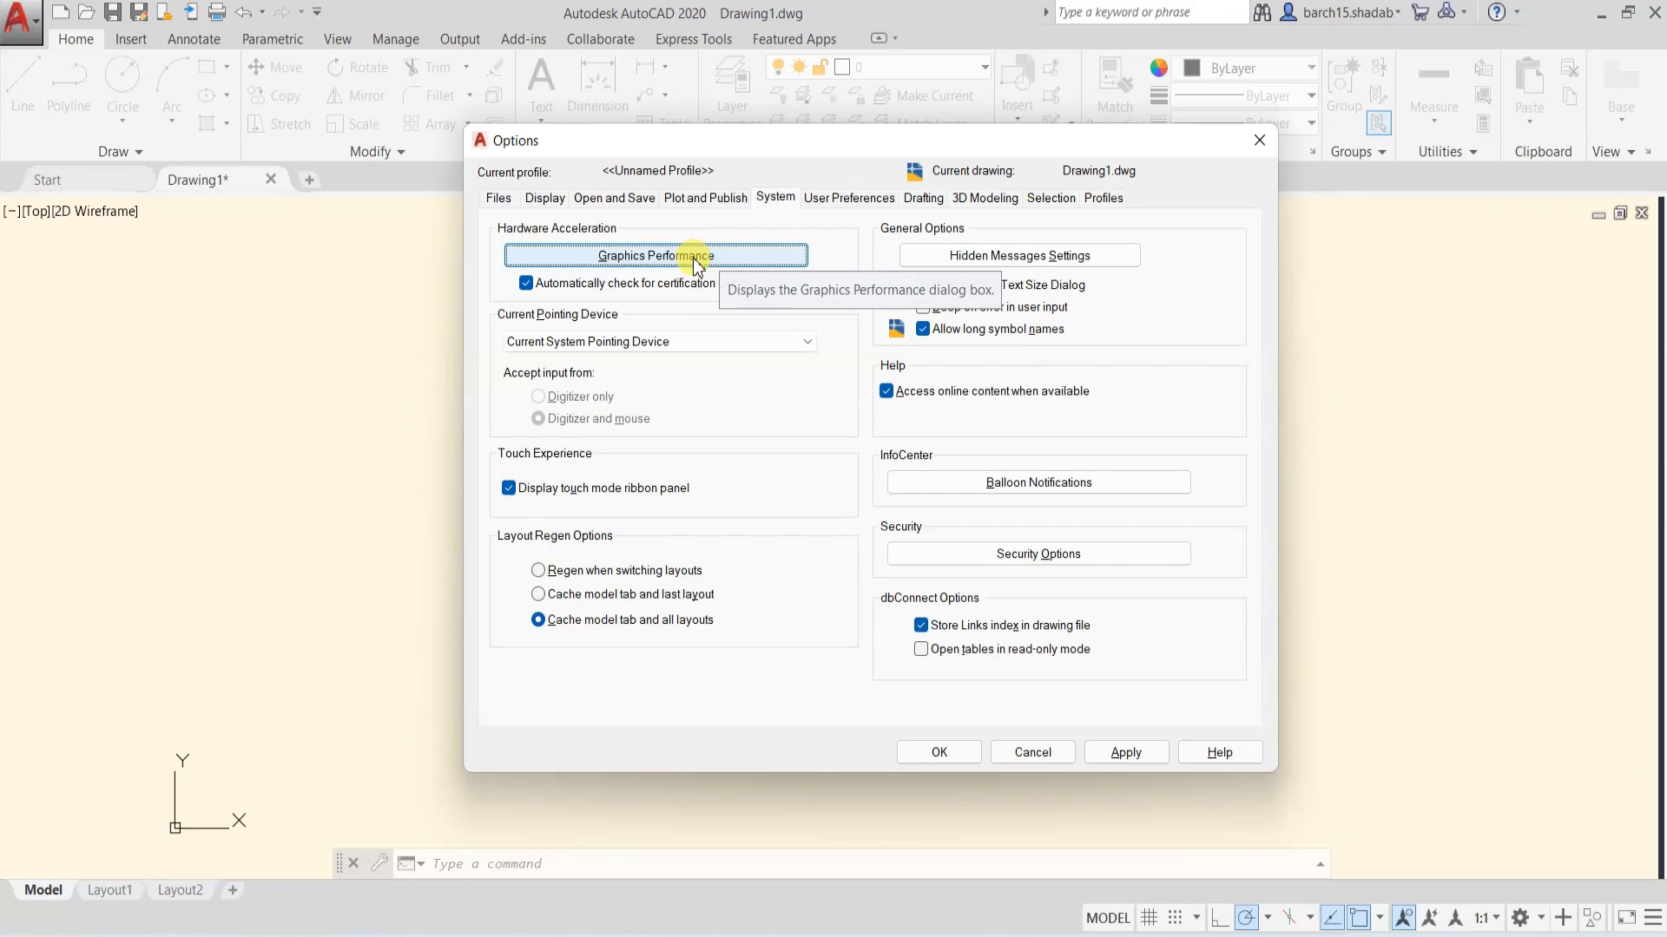
- Slightly increase the aperture size and enlarge the AutoSnap marker size in the drafting options
left_click(856, 199)
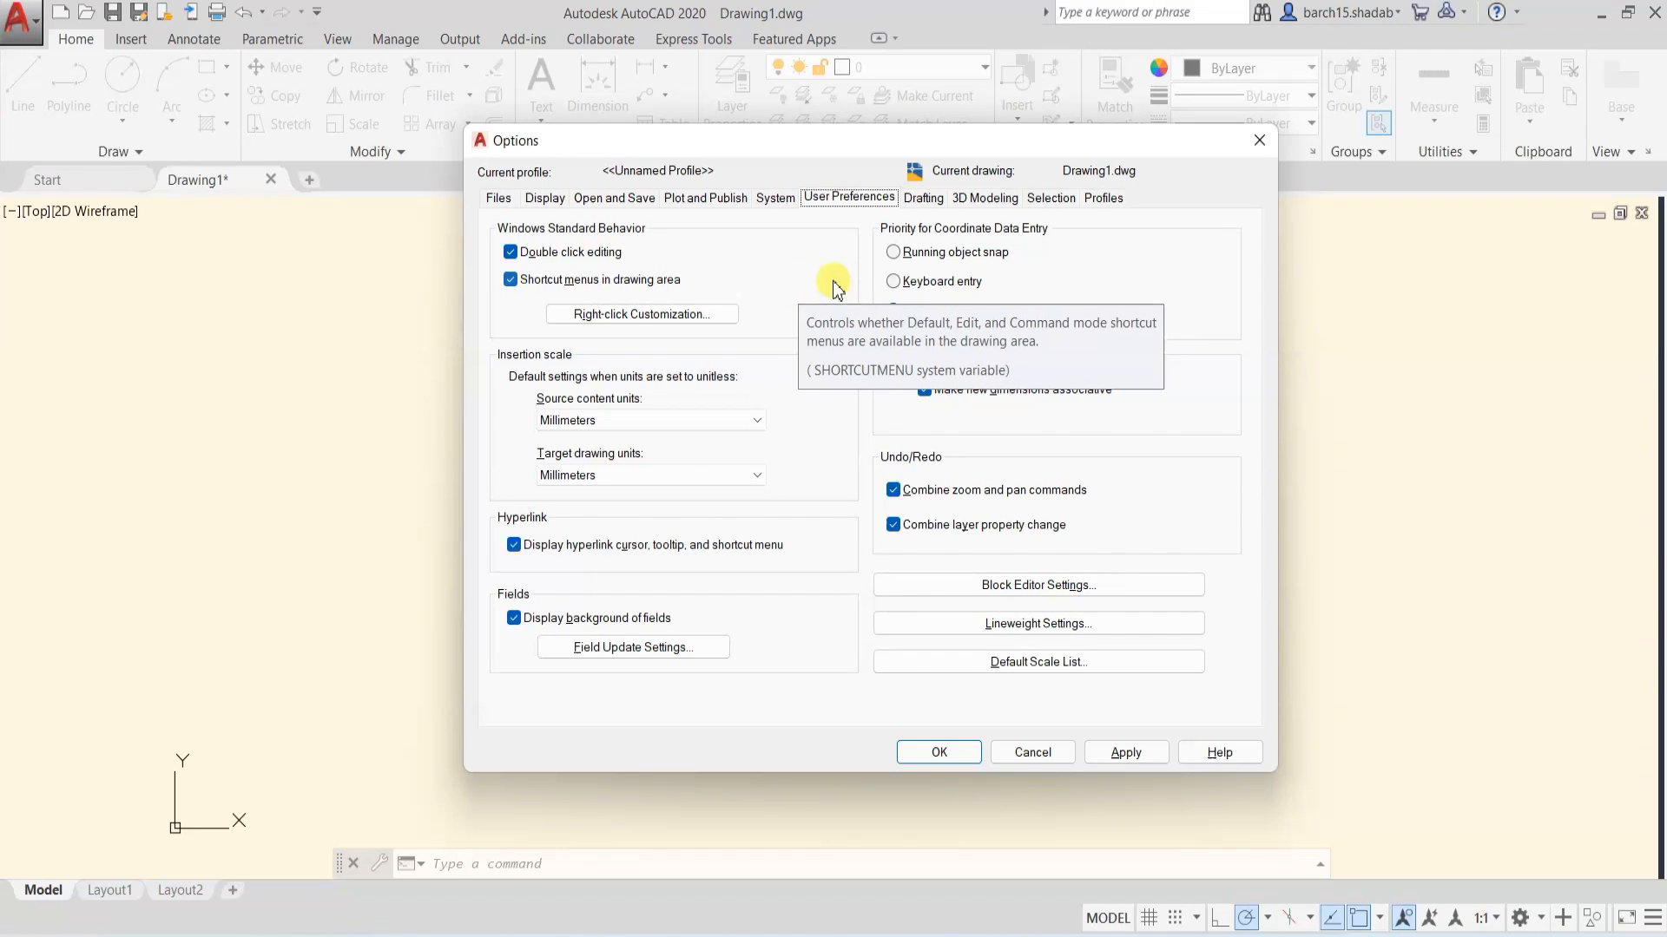
left_click(922, 199)
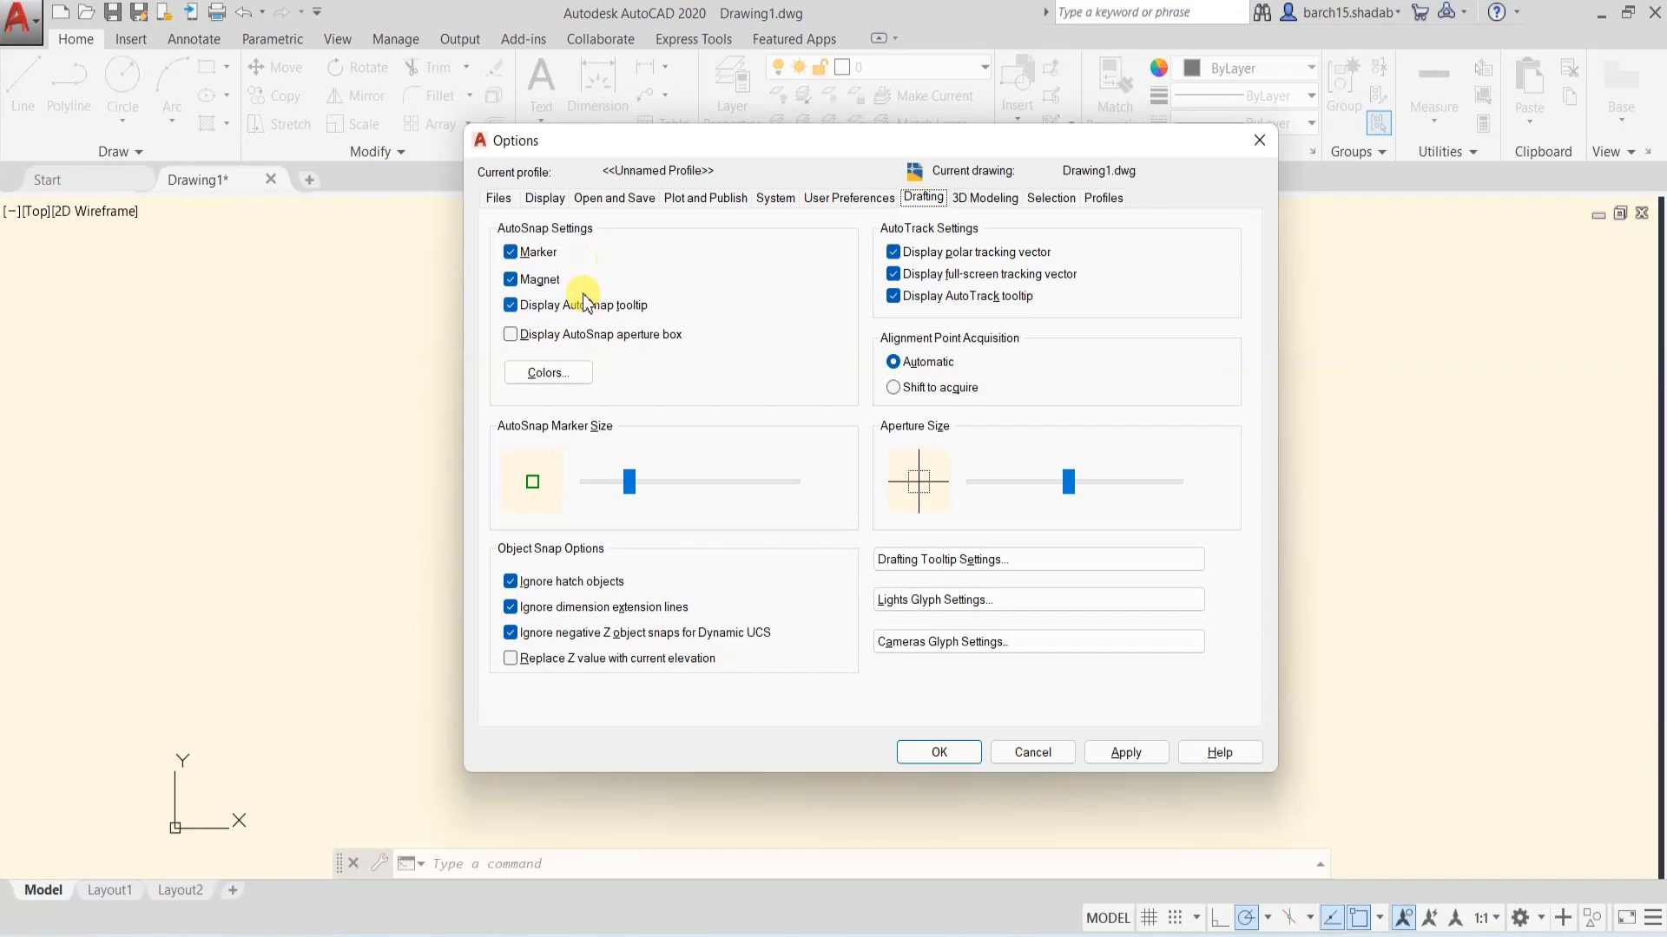
left_click_drag(1071, 482, 1080, 482)
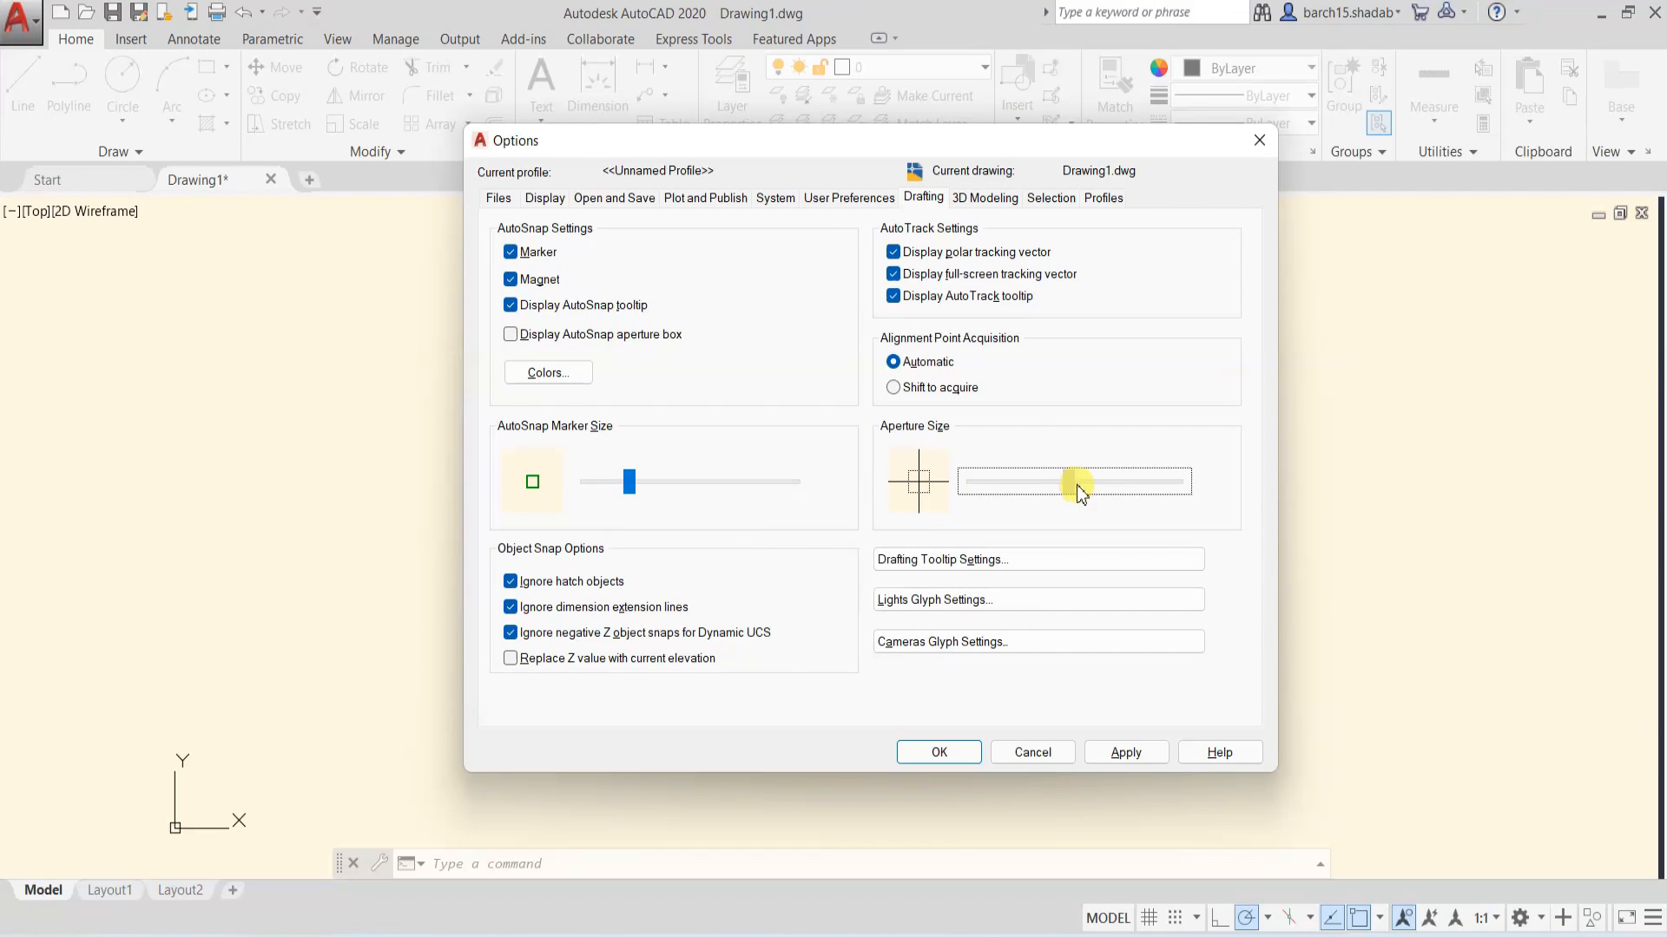
left_click_drag(626, 486, 647, 486)
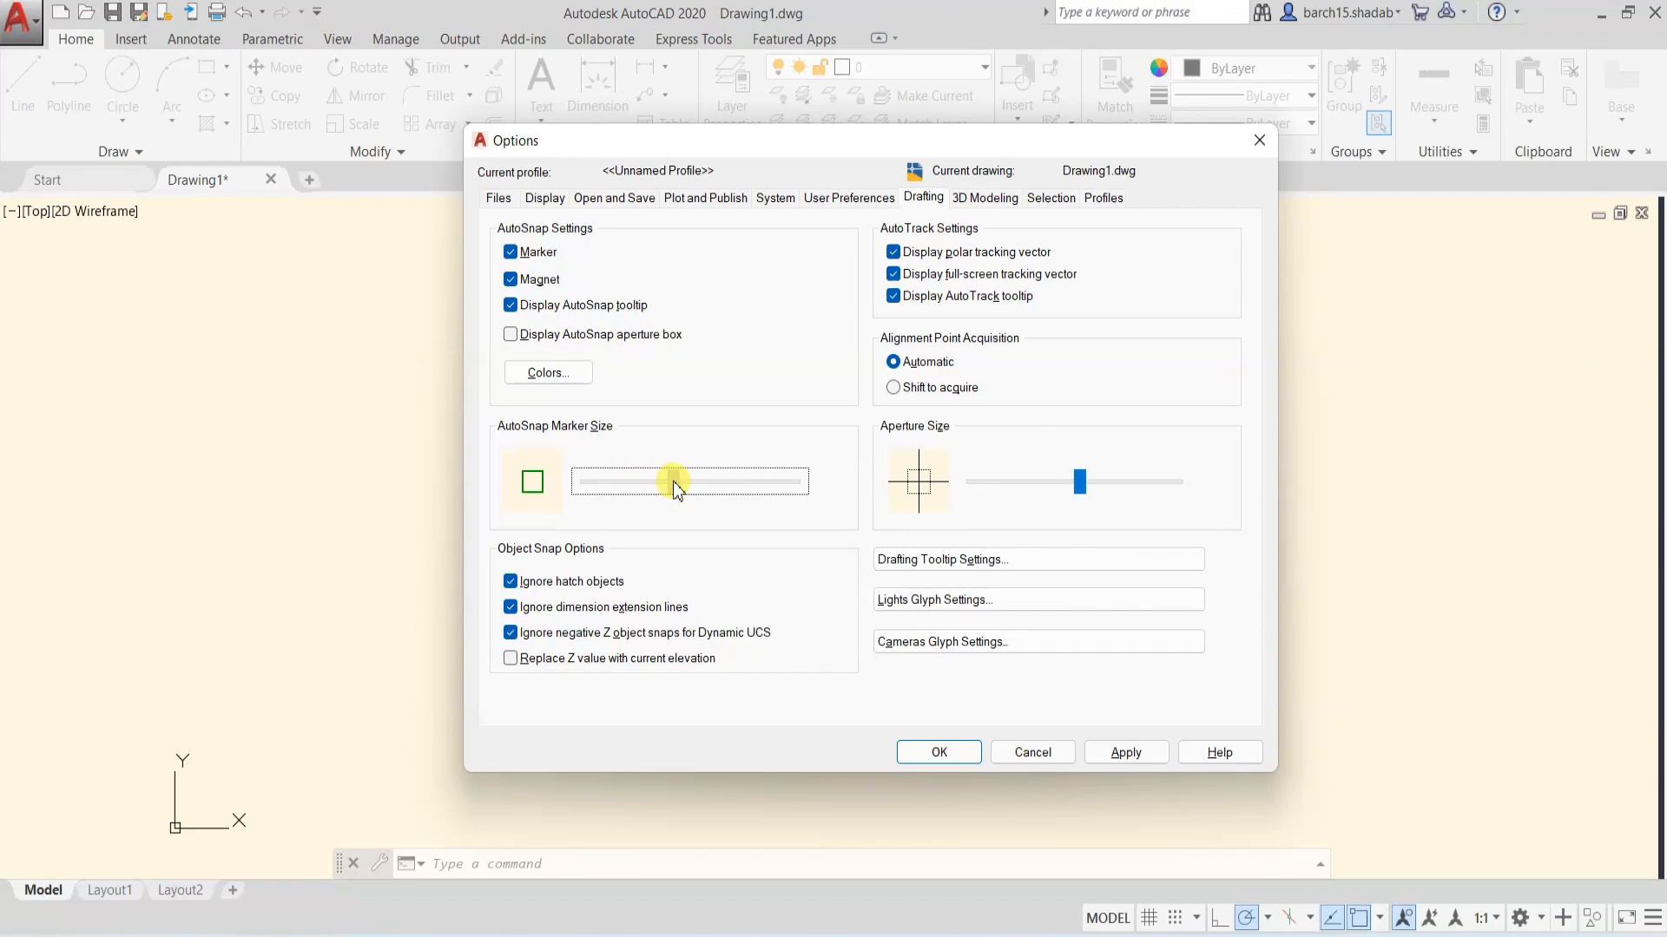
- Enlarge the pickbox size and grip size in the selection options and accept the changed options
left_click(982, 199)
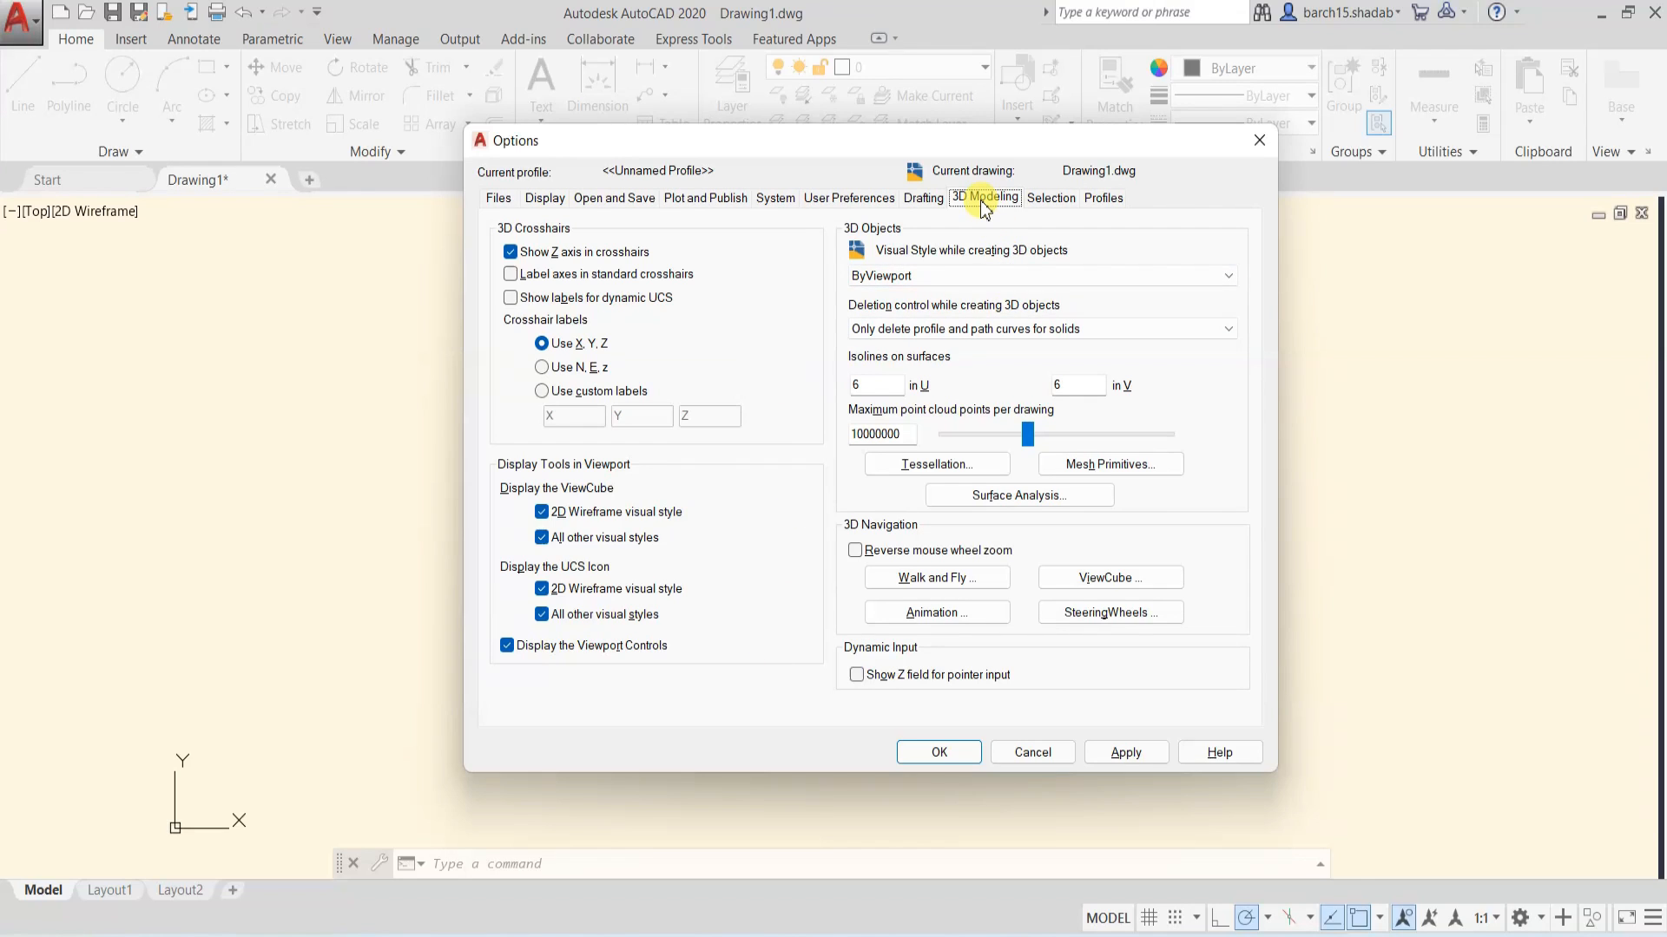
left_click(1046, 201)
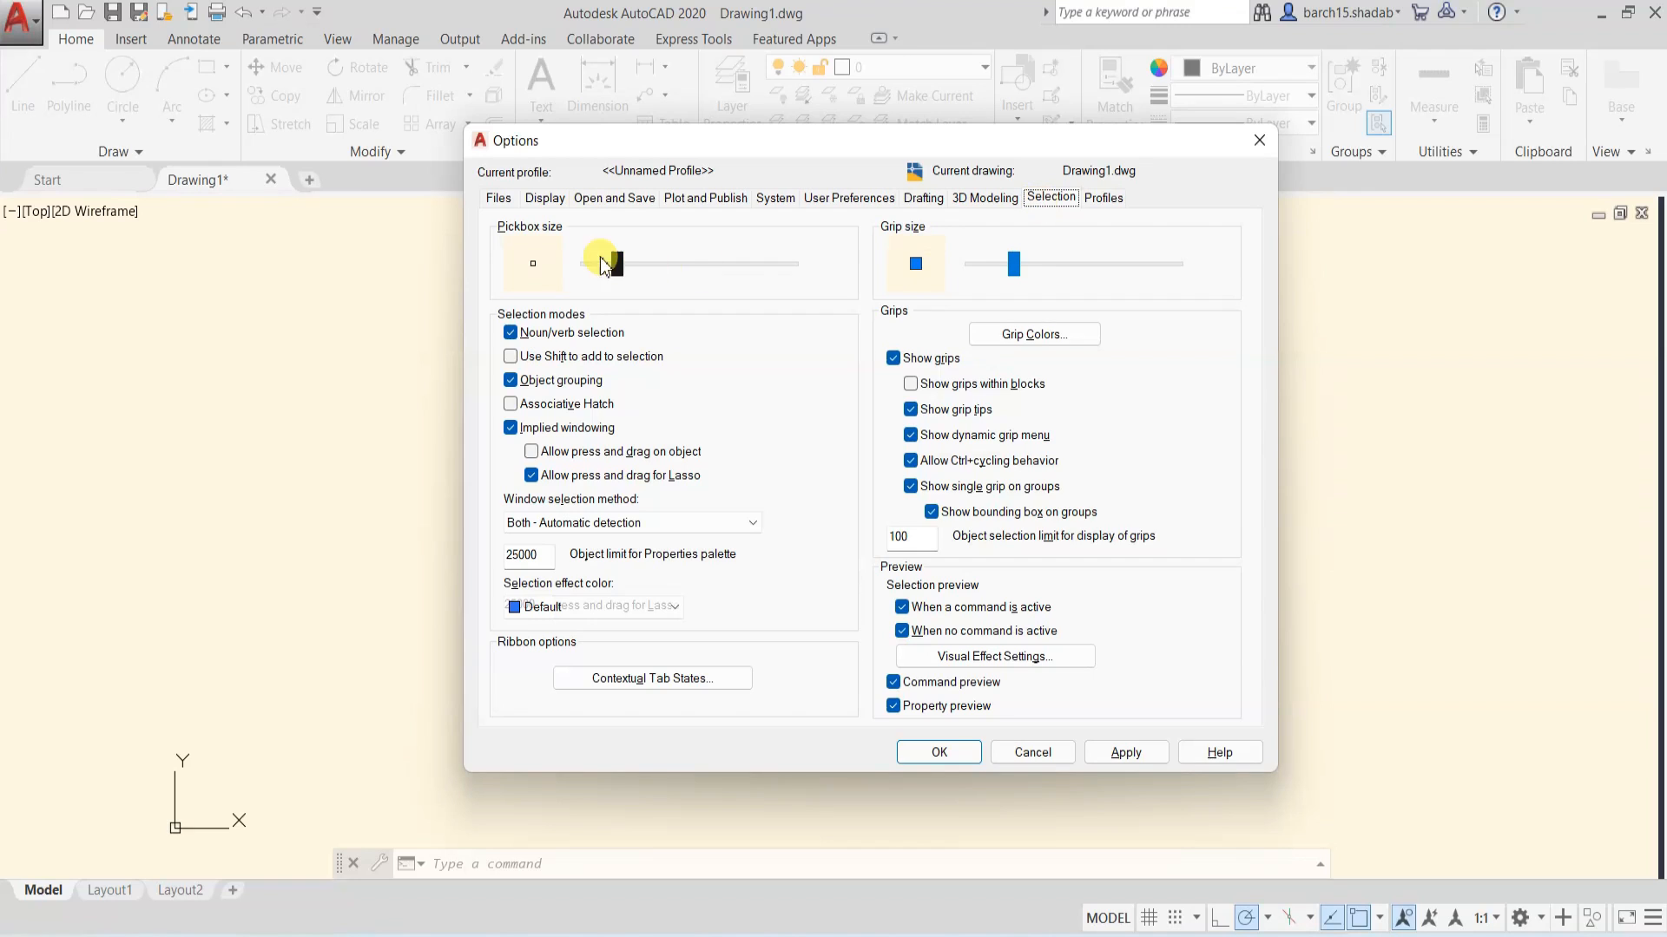
left_click_drag(617, 263, 697, 267)
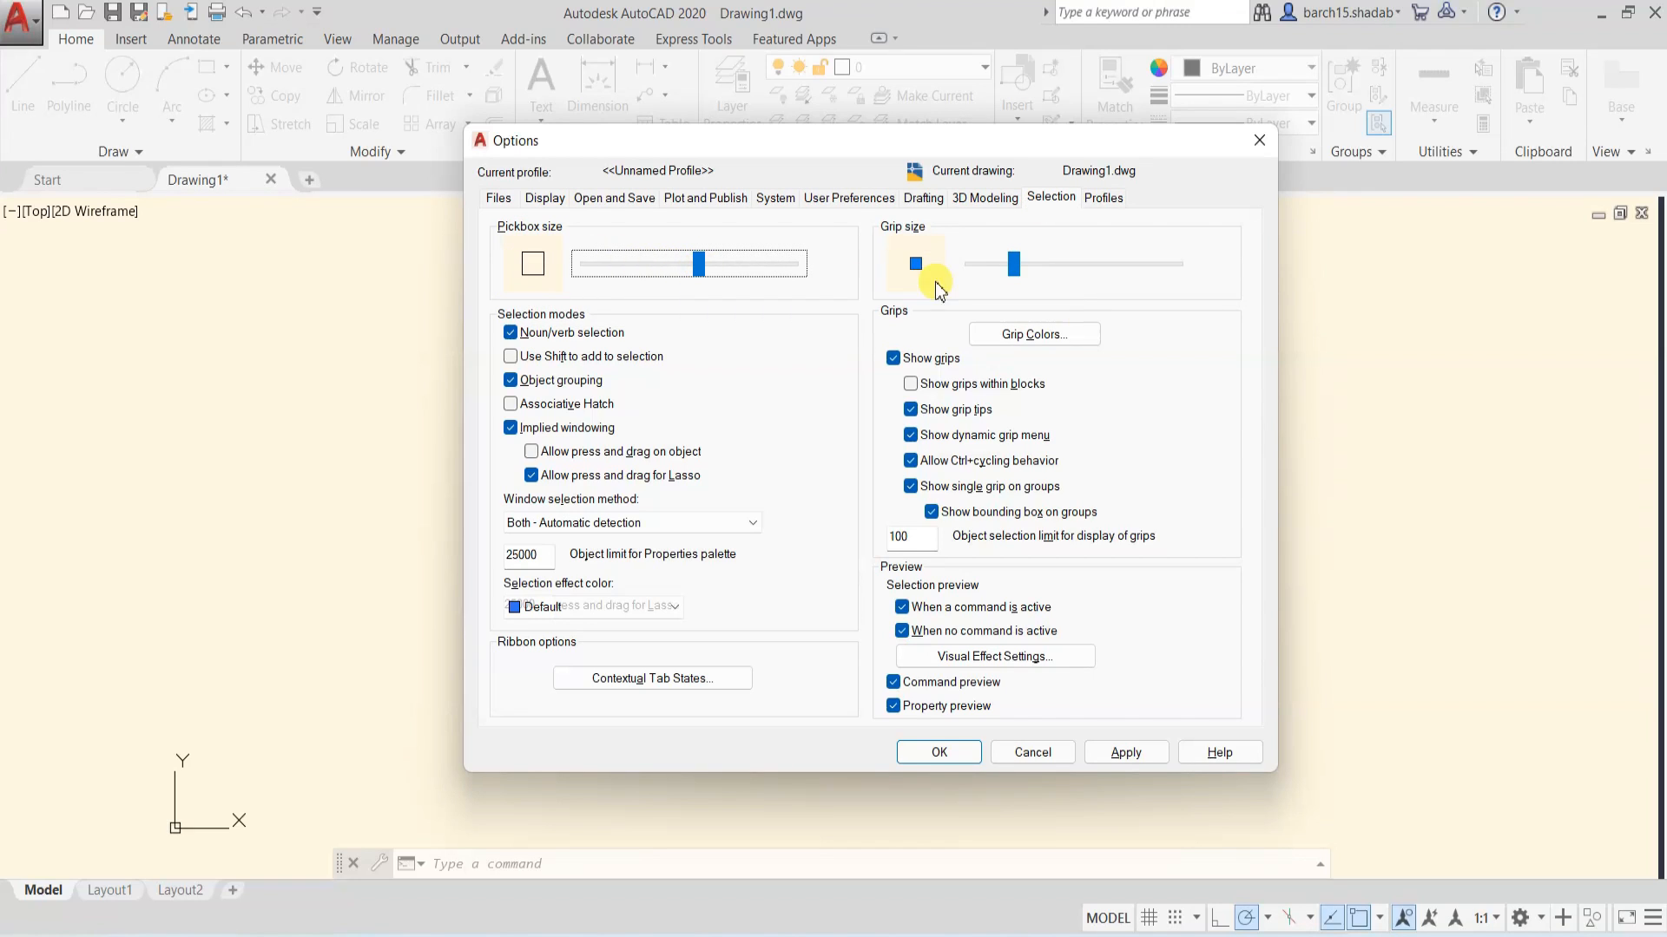
left_click_drag(1016, 269, 1033, 272)
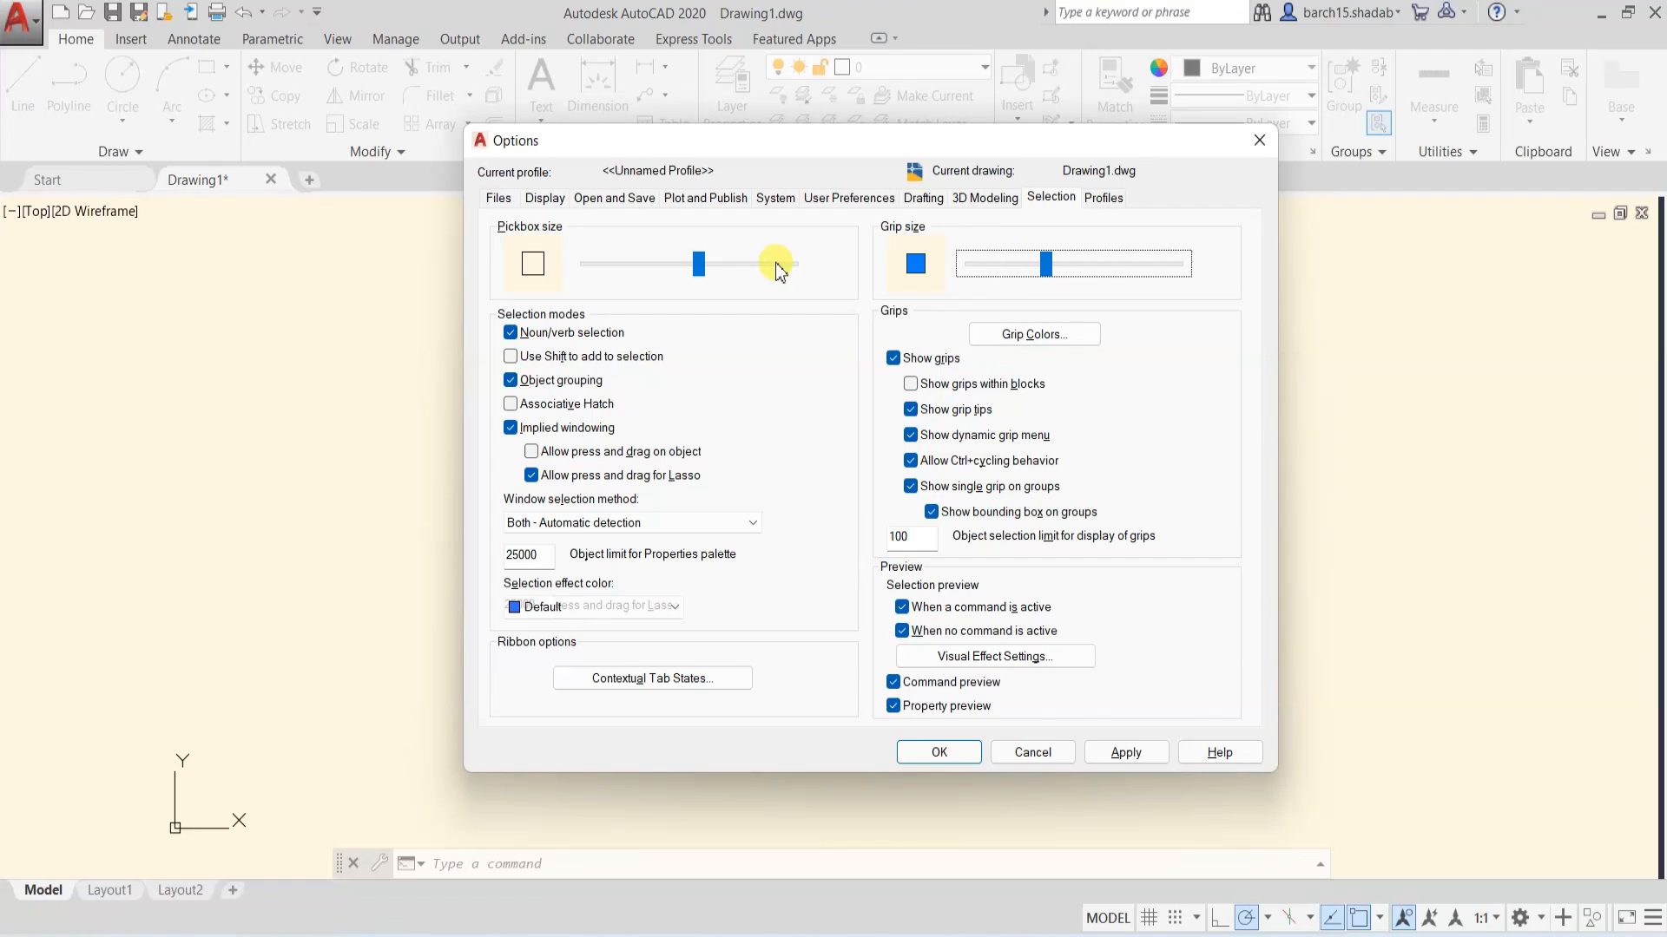
left_click(703, 269)
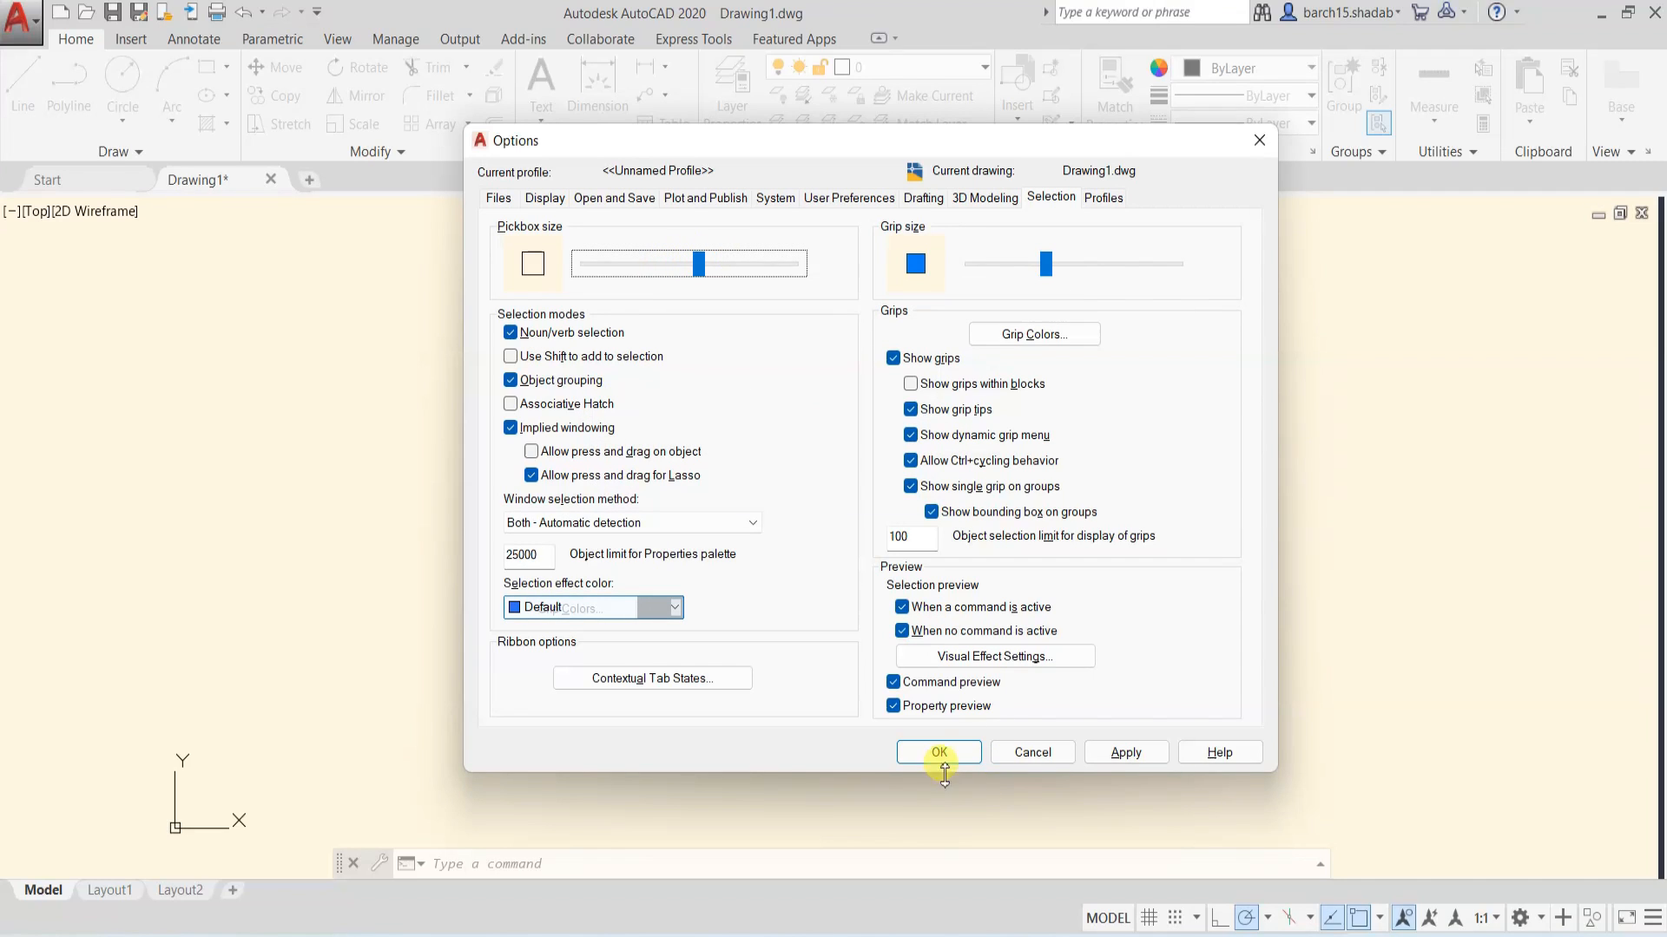
left_click(942, 757)
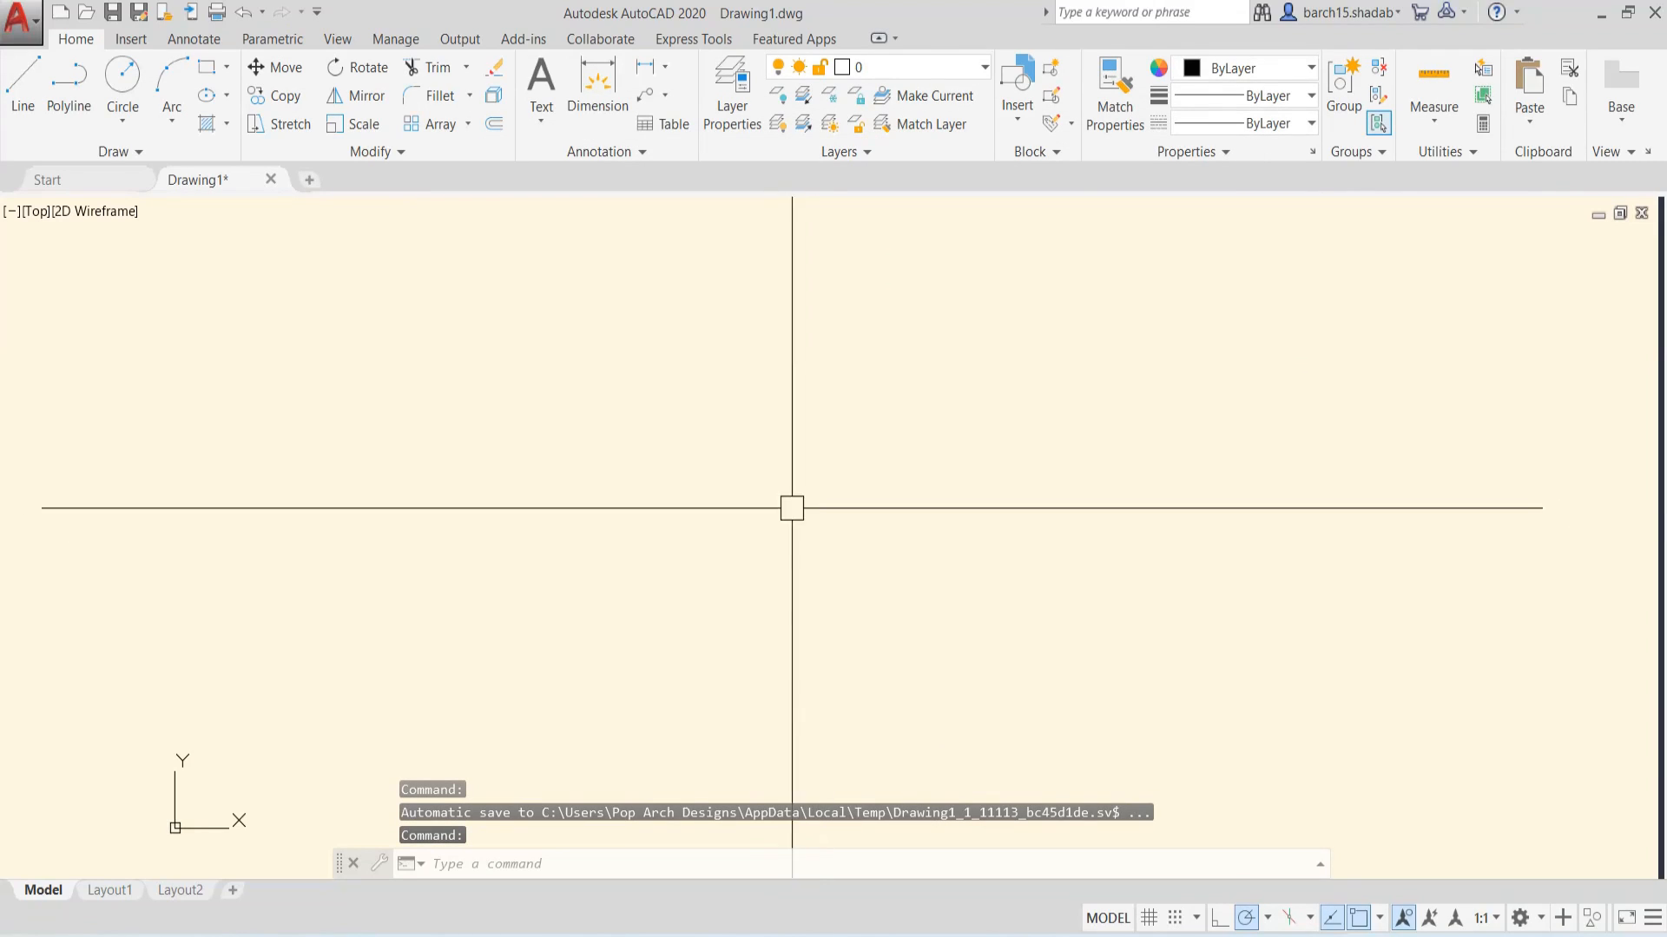
- Draw a horizontal line about 1315 mm long in the empty drawing area and erase it again
key("Return")
left_click(741, 461)
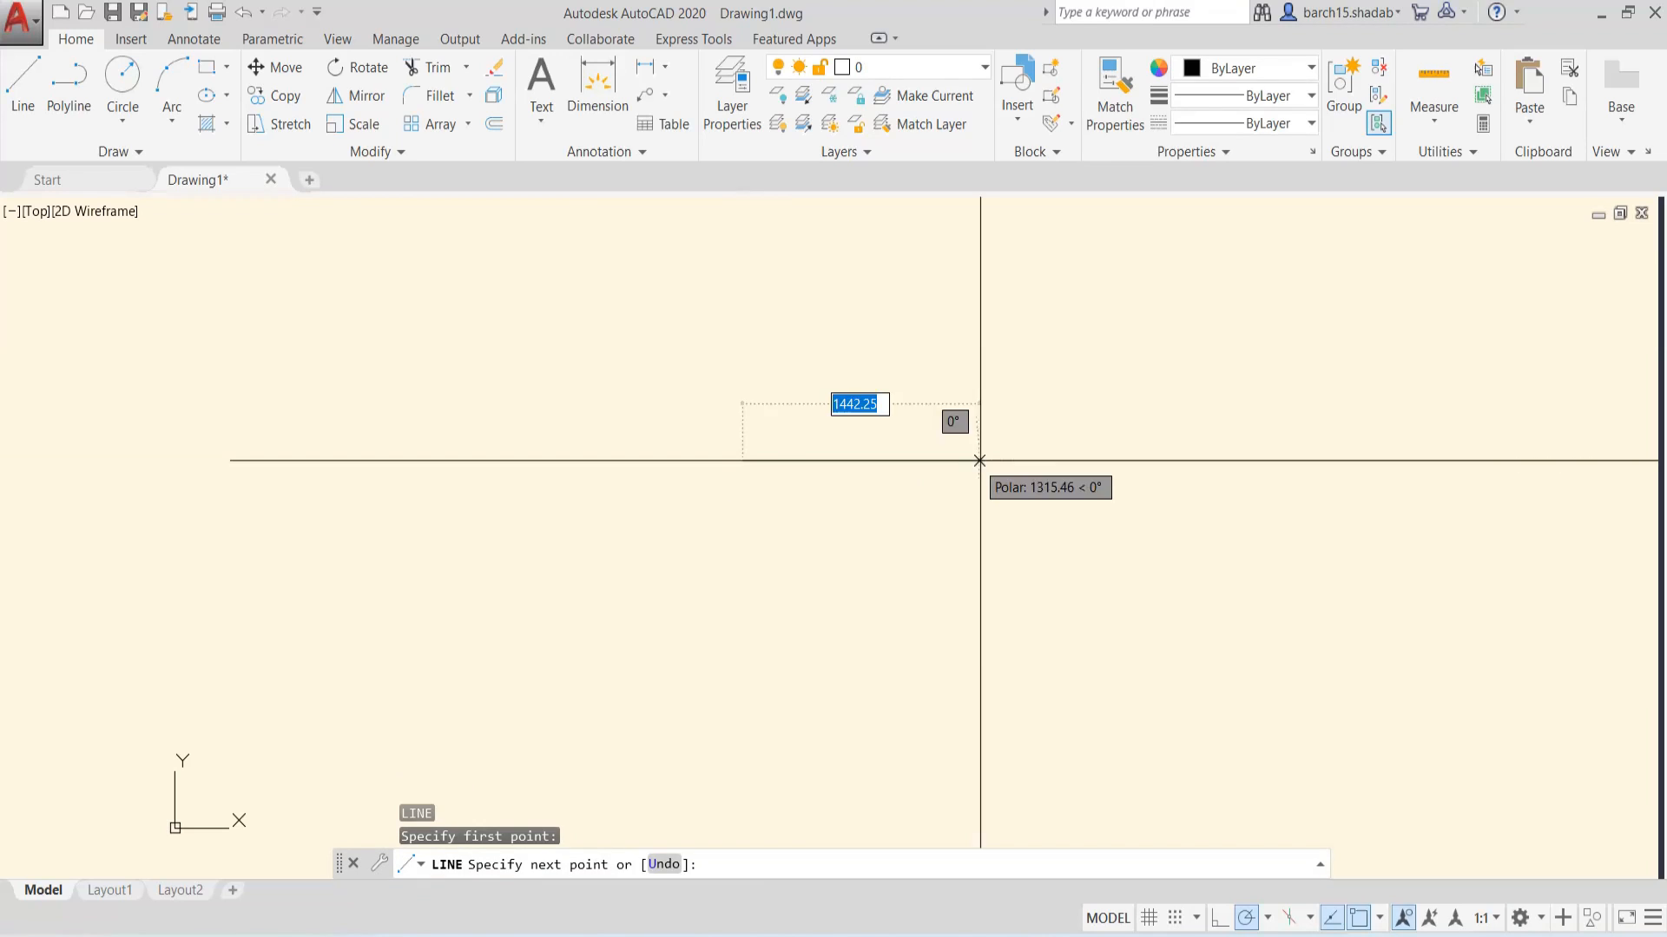
left_click(983, 461)
key("Escape")
key("Escape")
key("Escape")
key("Escape")
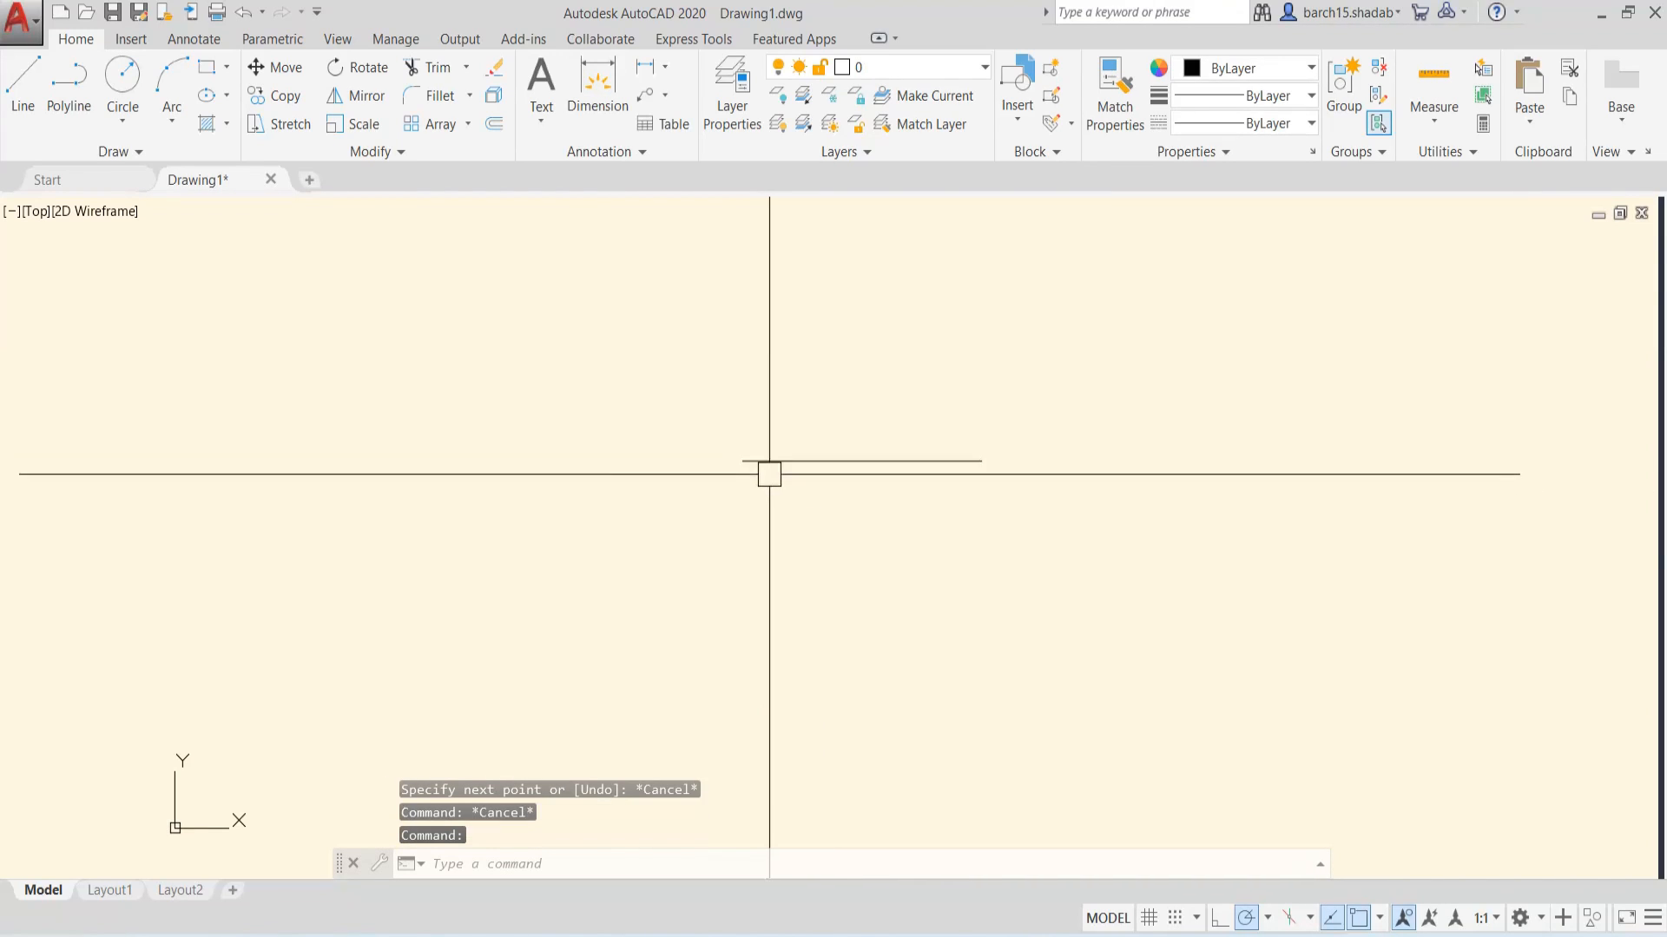
left_click(764, 461)
key("Delete")
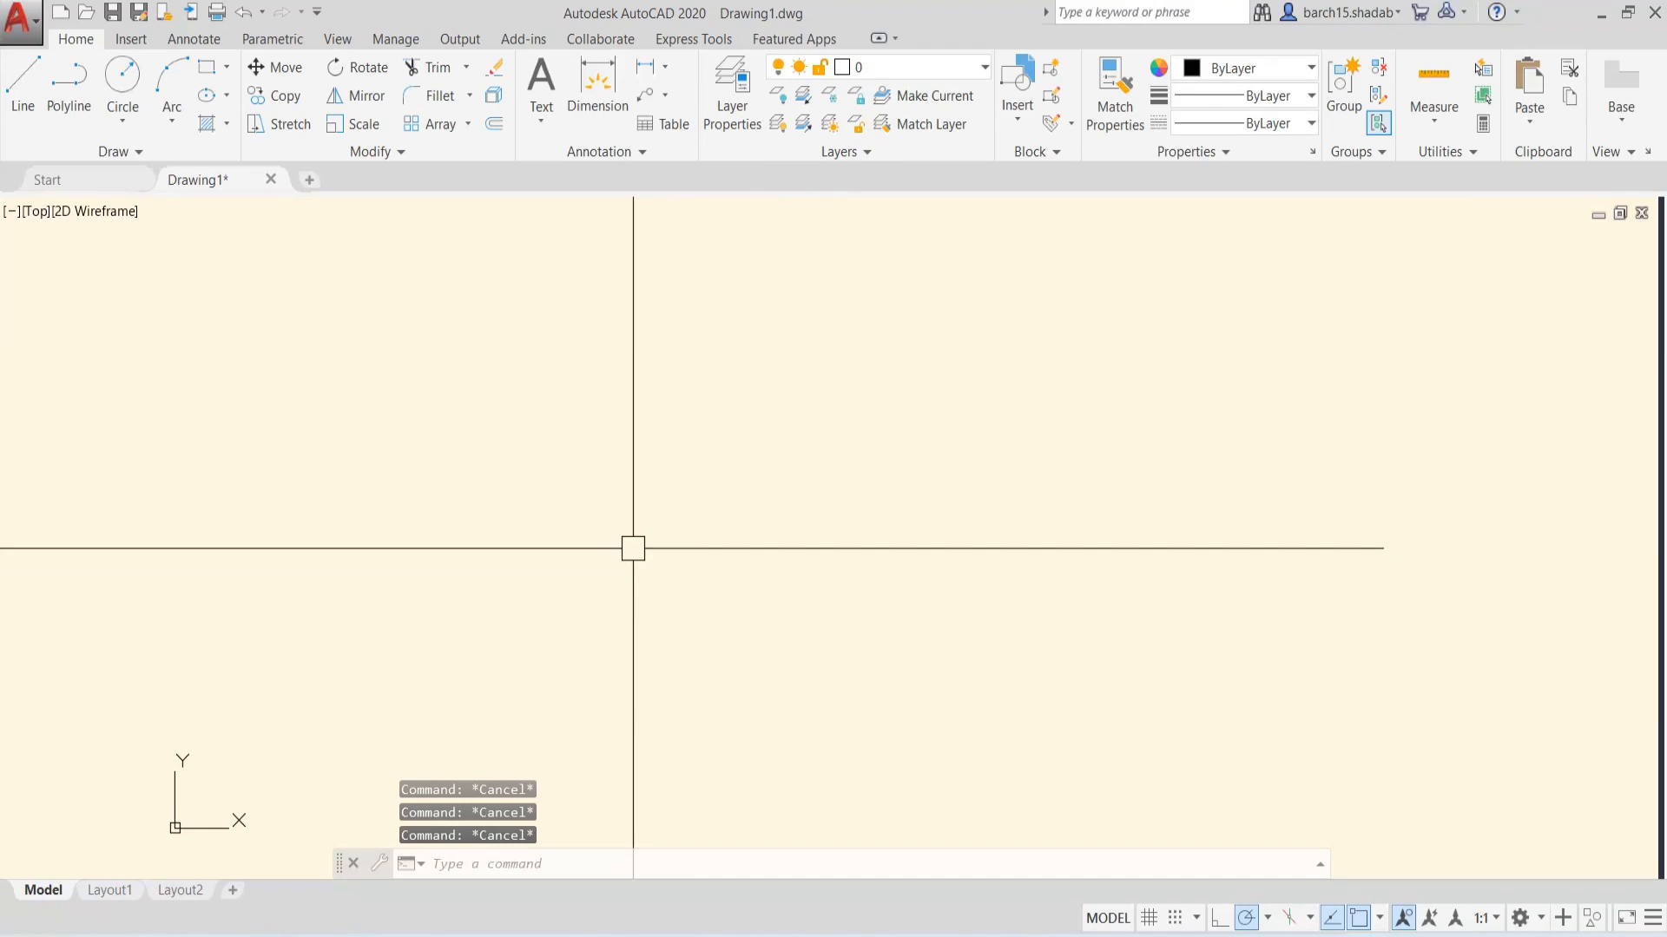
- Review the length, angle and insertion scale settings of the drawing units without changing them
type("un")
key("Return")
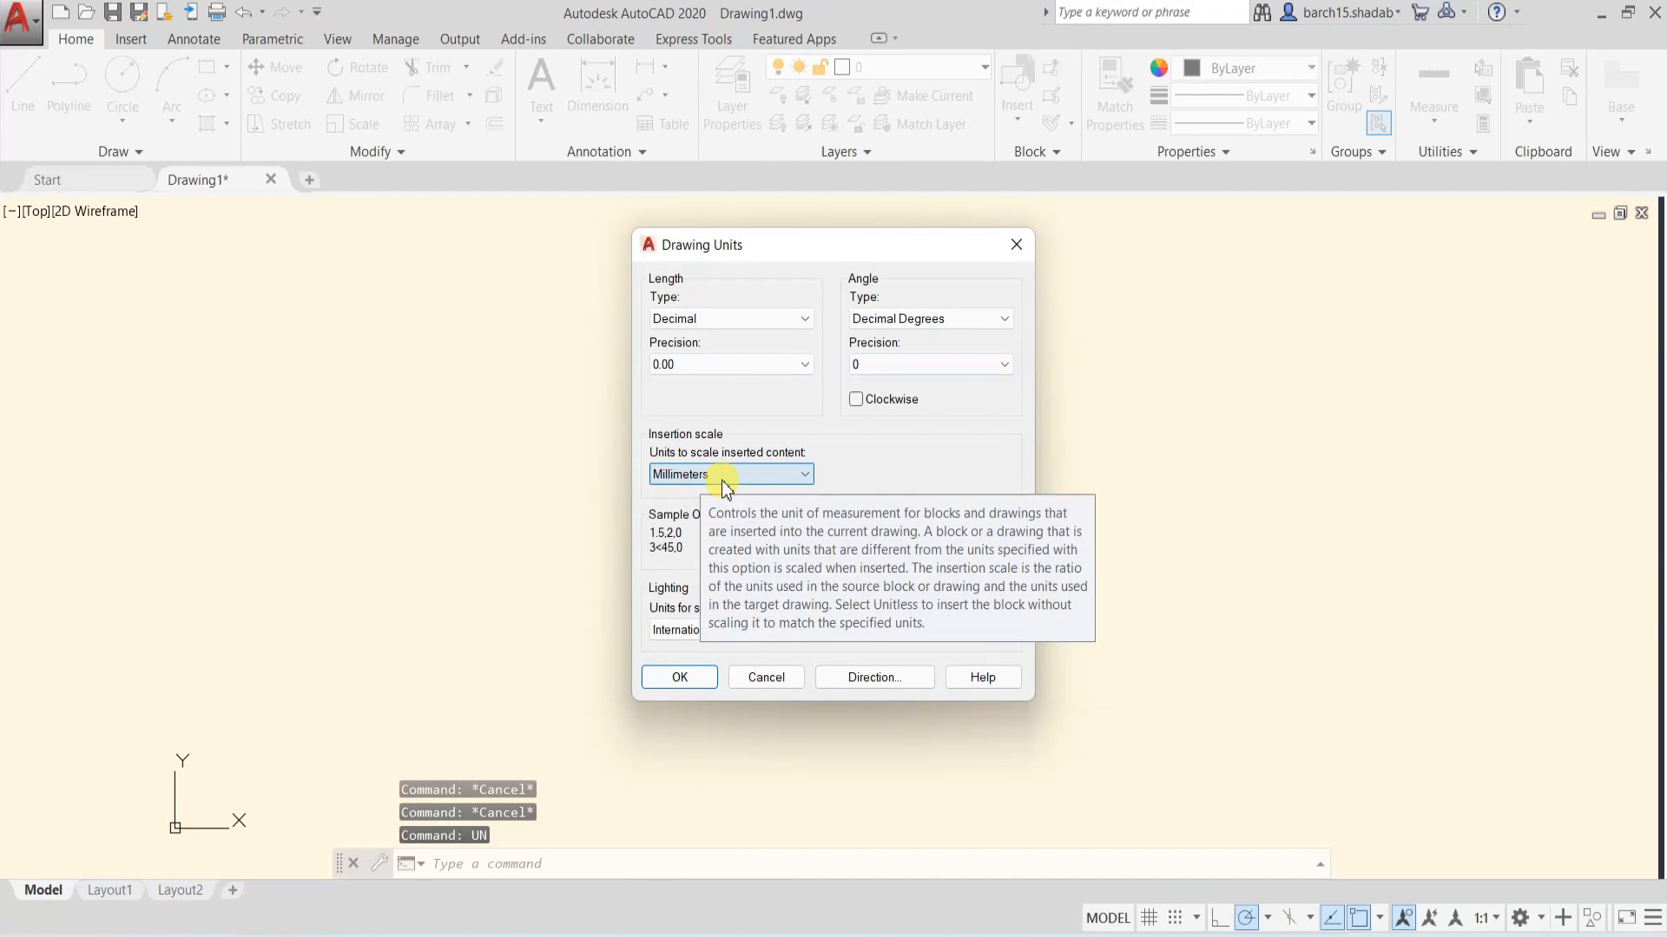
left_click(782, 681)
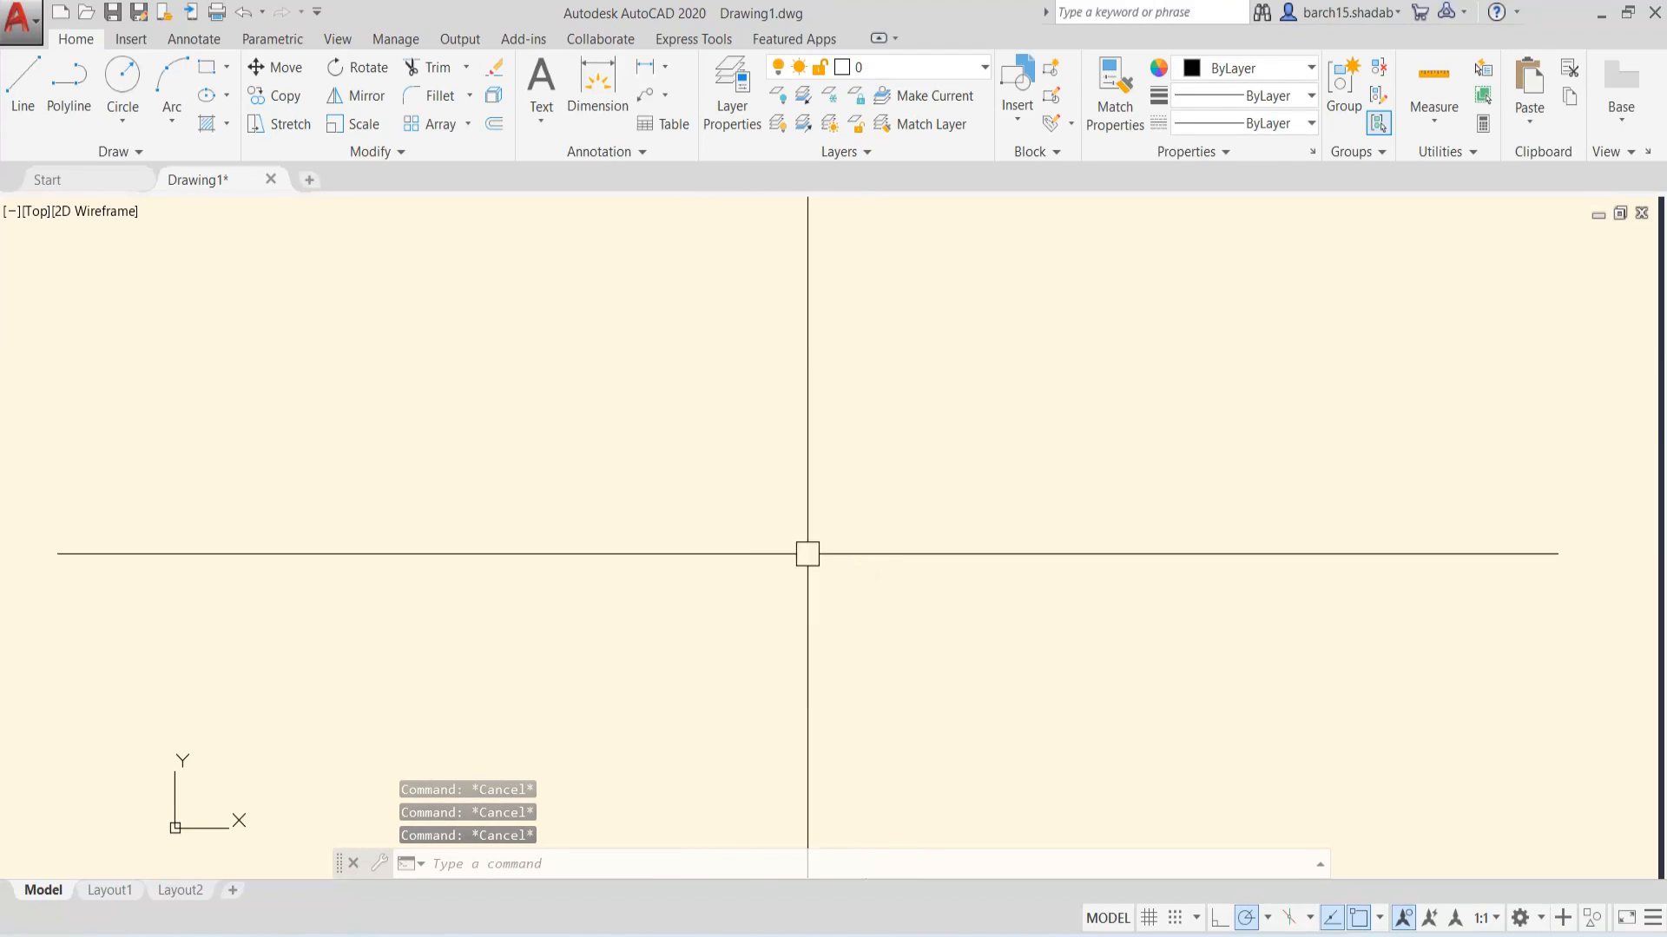
left_click(338, 42)
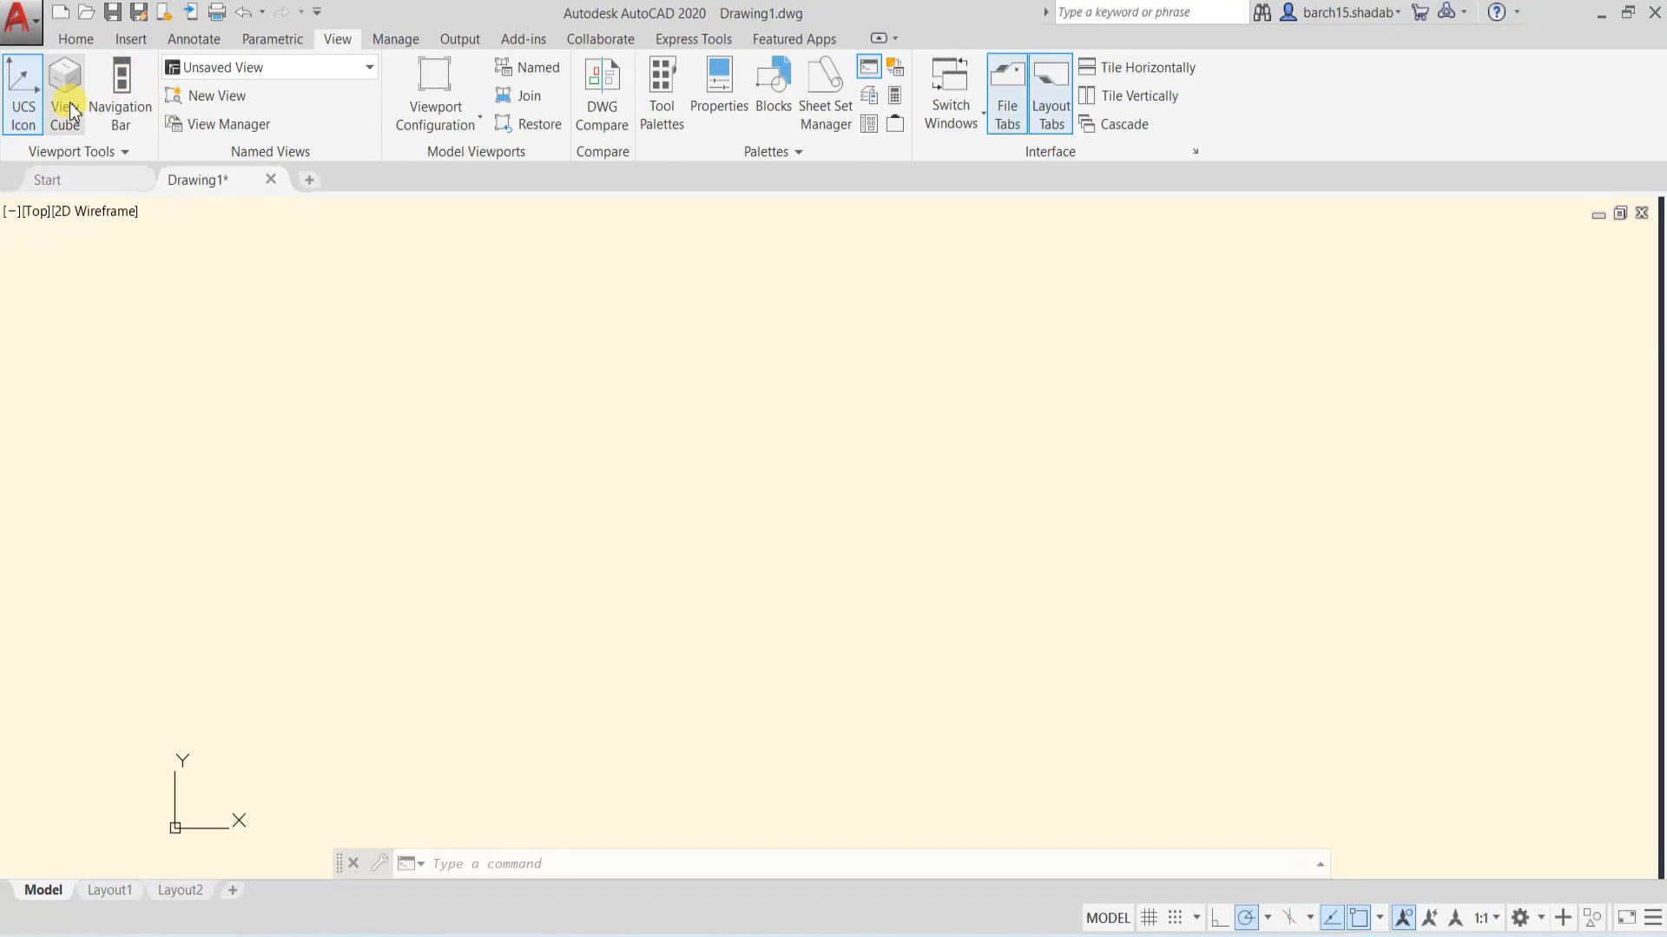
left_click(75, 39)
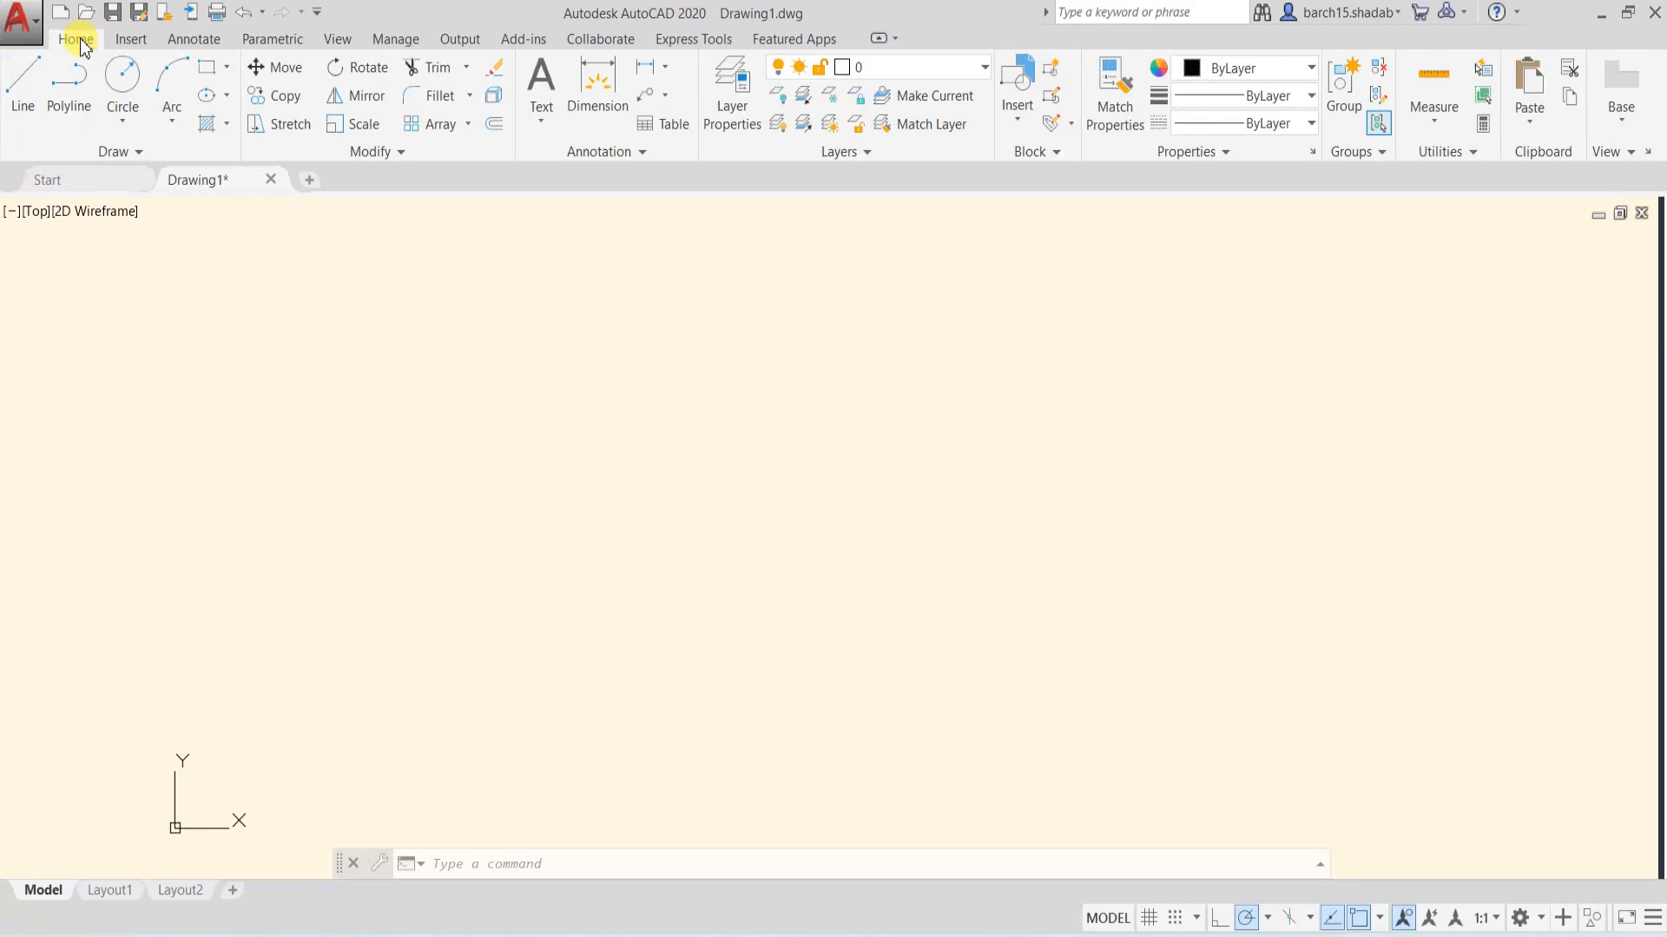
key("Escape")
key("Escape")
key("Escape")
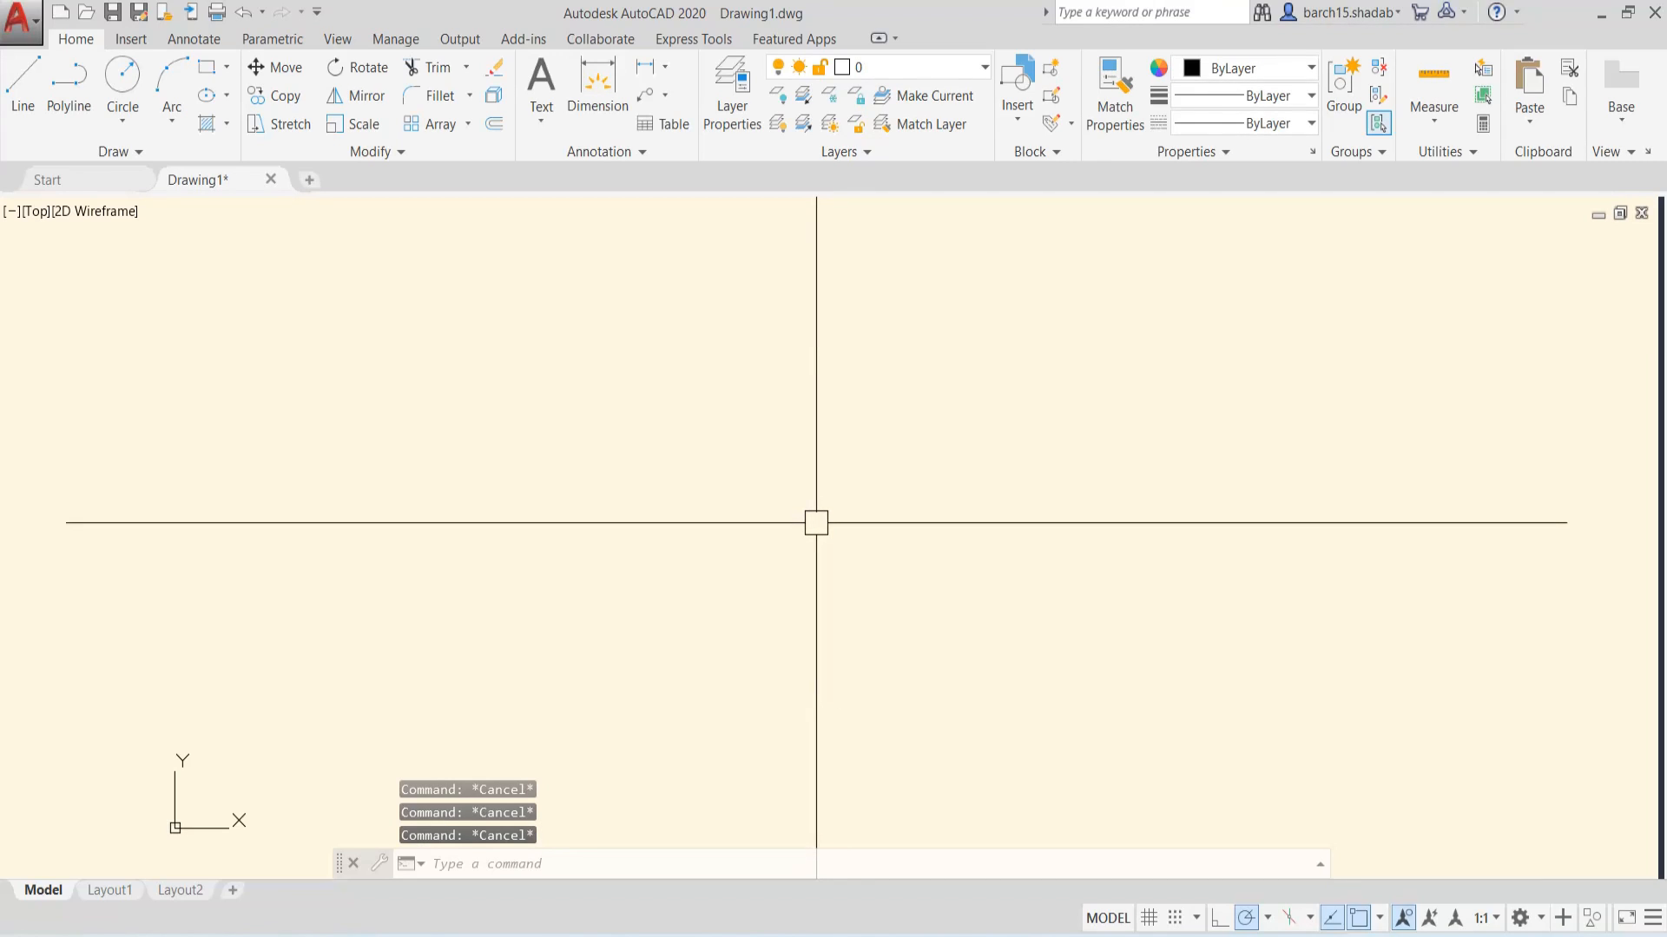
left_click(17, 39)
mouse_move(134, 308)
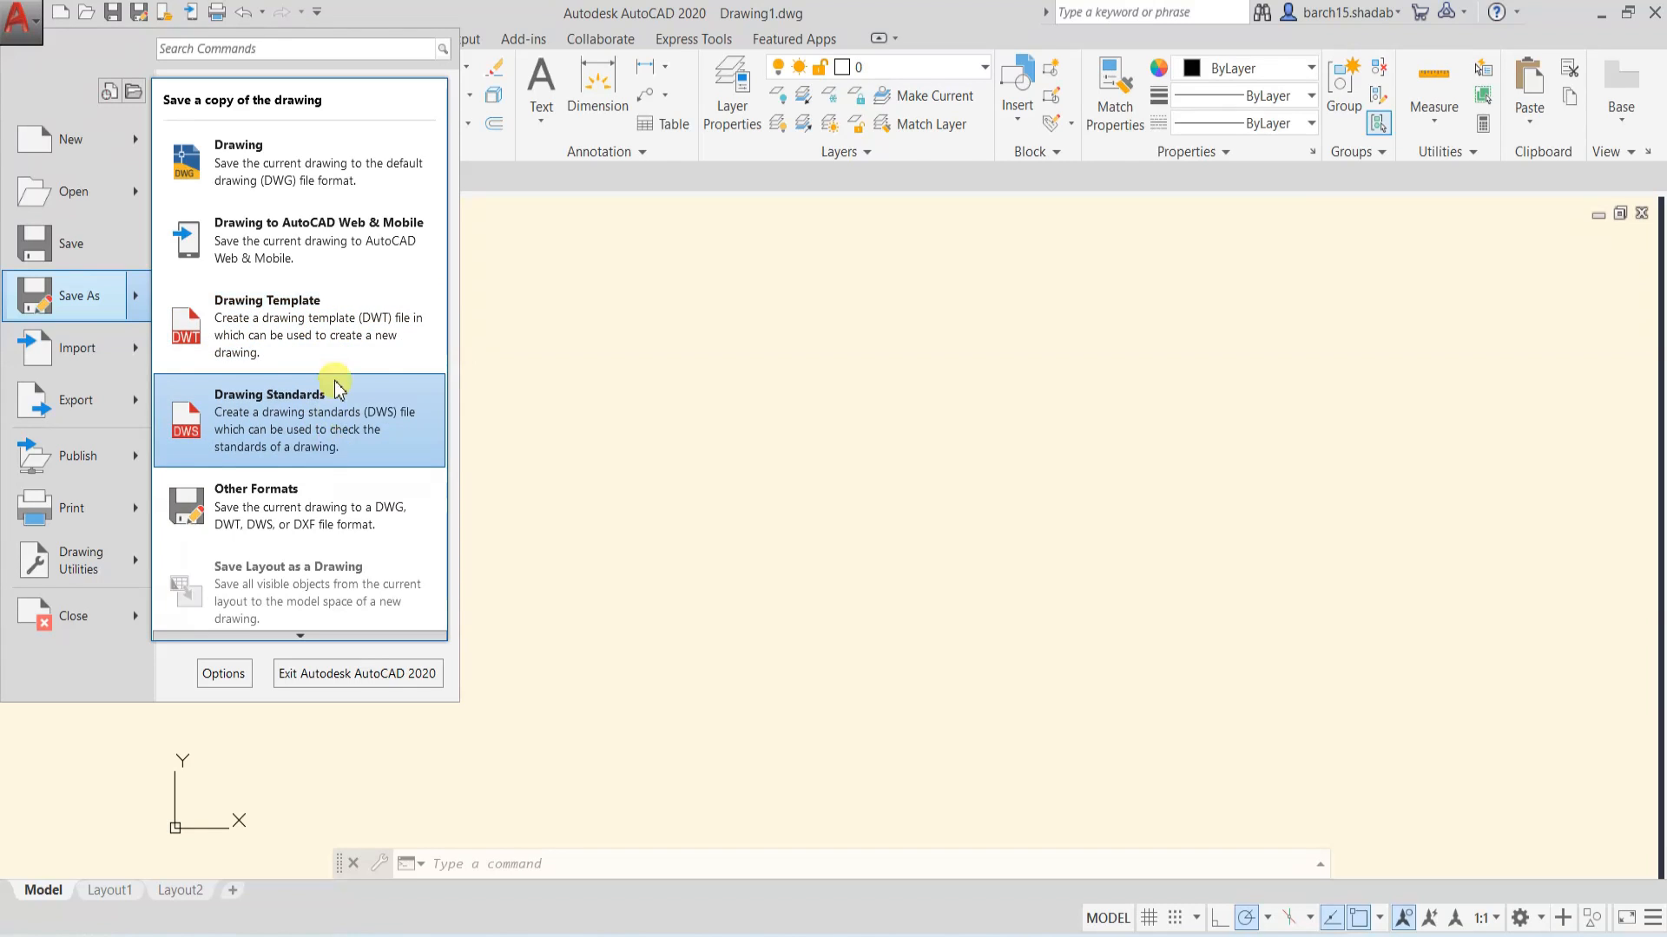
key("Escape")
key("Escape")
key("Escape")
key("Escape")
- Review the list of available drawing templates on the Start page and return to Drawing1
left_click(54, 186)
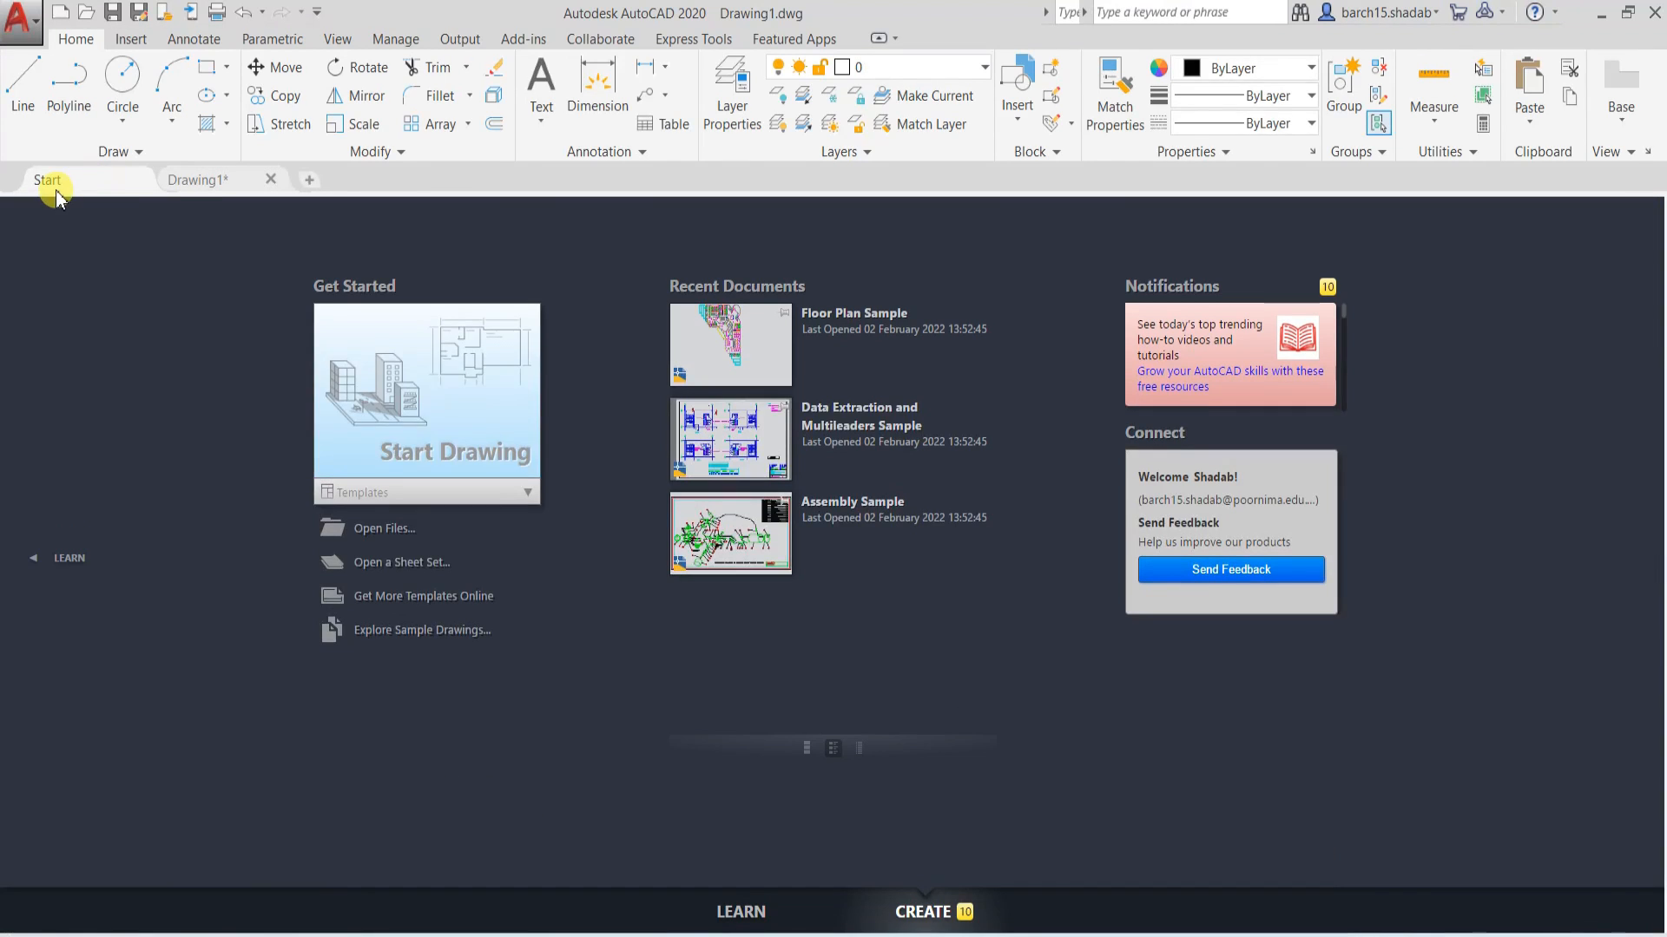
left_click(409, 493)
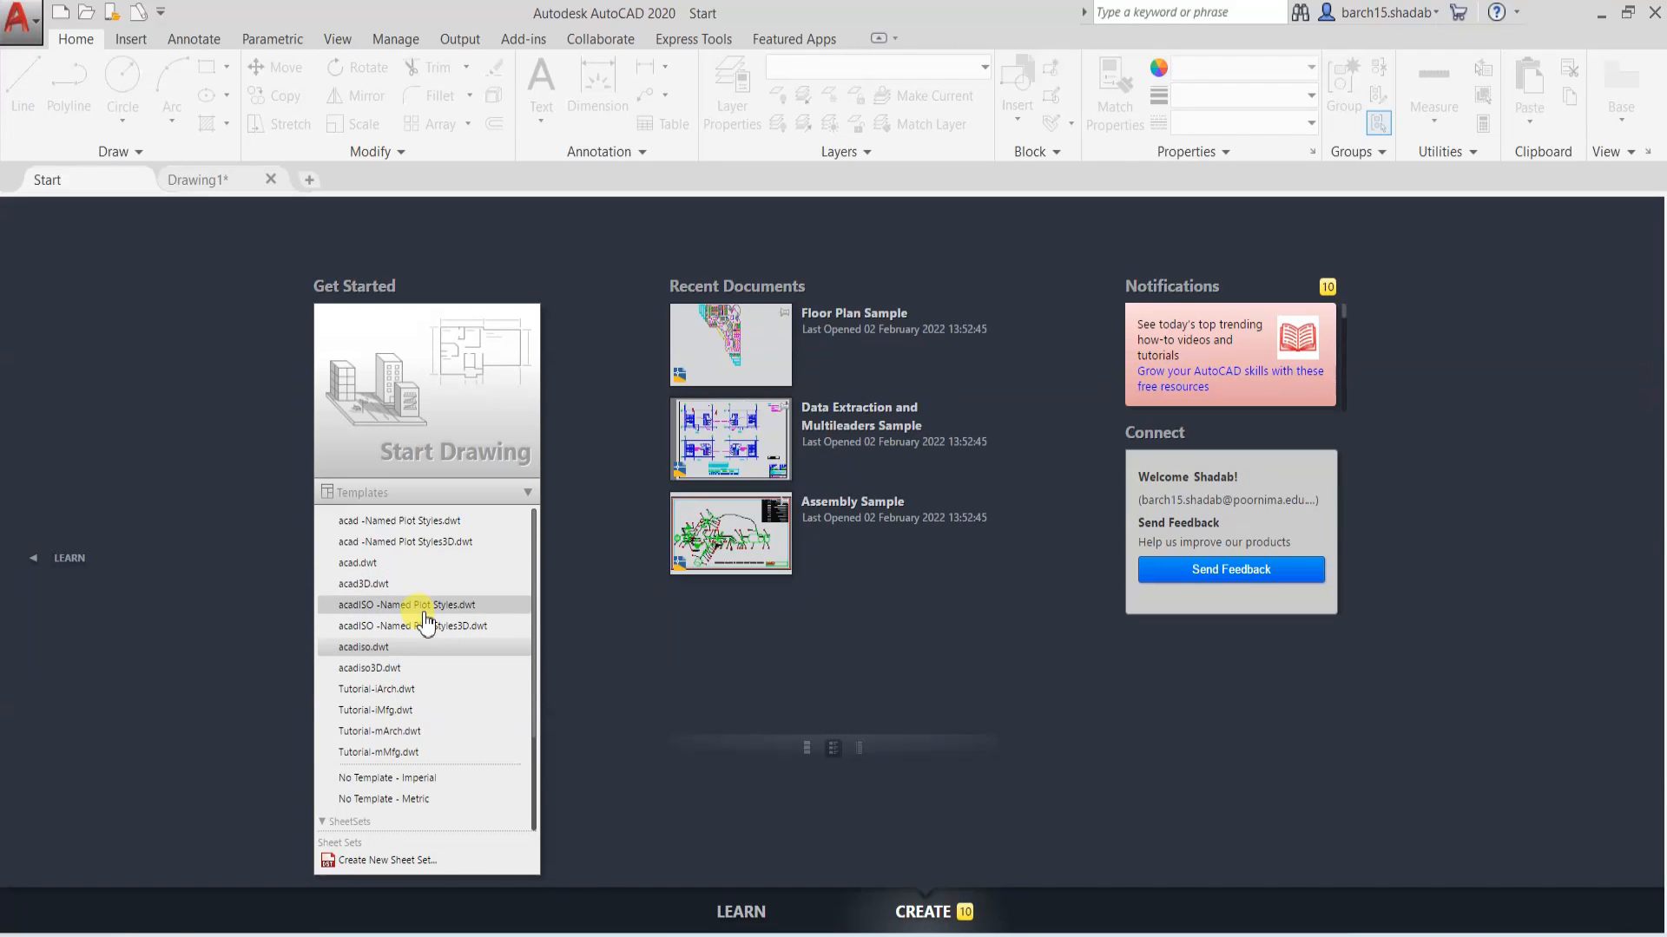
left_click(409, 495)
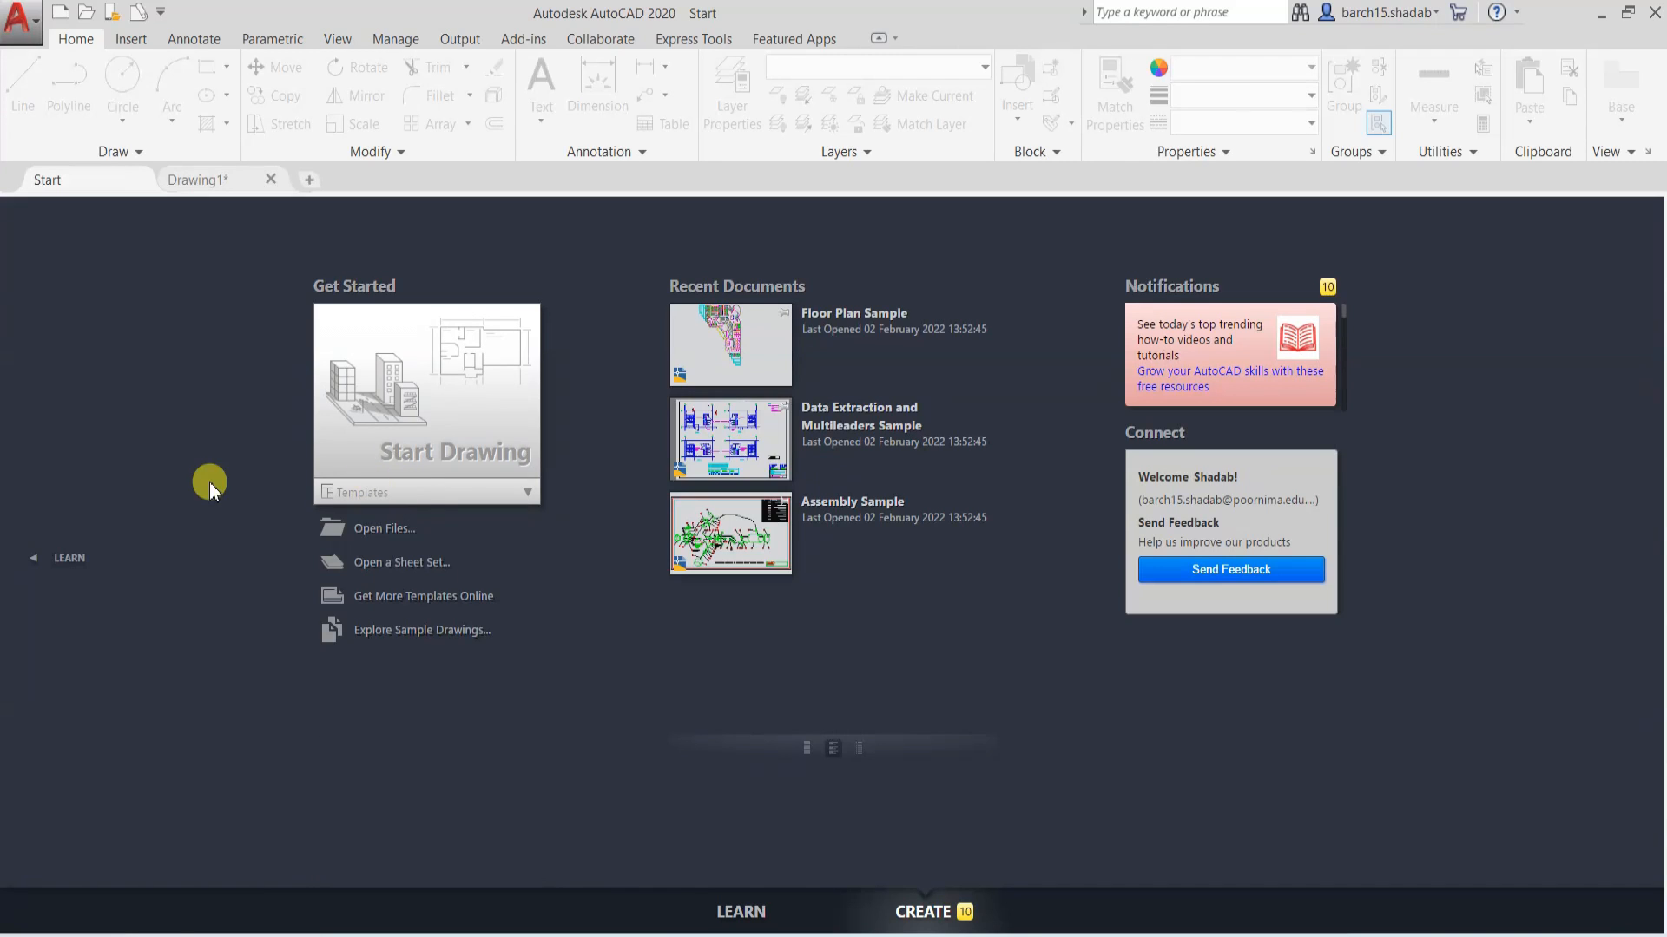
left_click(209, 180)
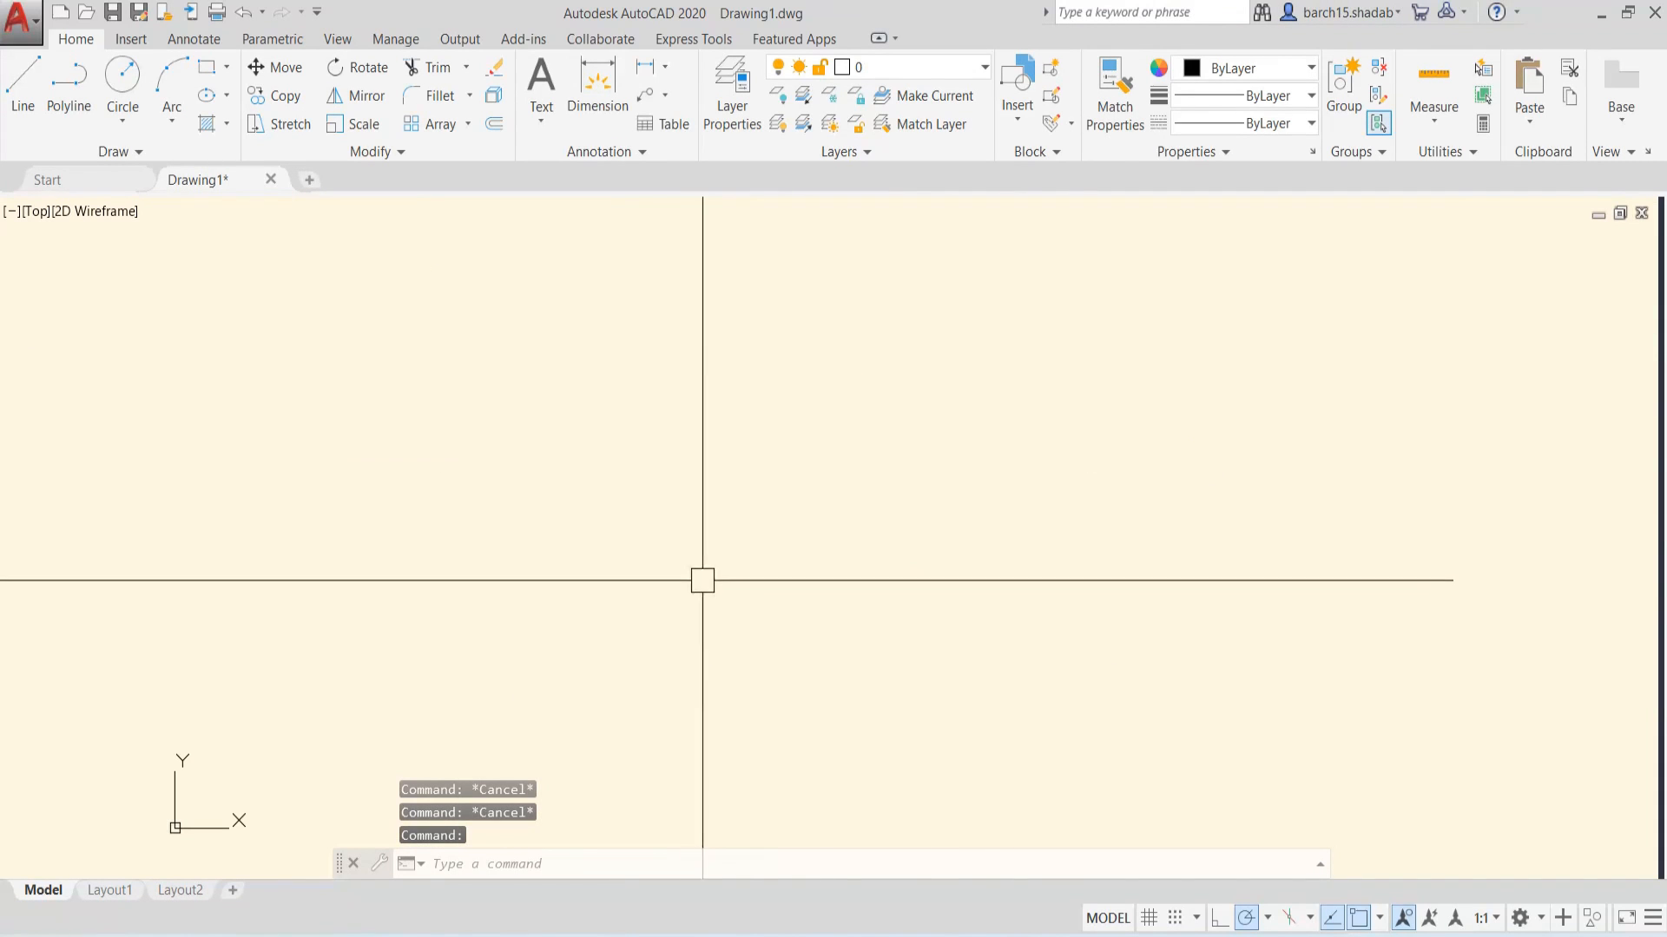
- Save the drawing as an AutoCAD Drawing Template (*.dwt) on the Desktop, named with the owner's first name followed by "MM working"
left_click(19, 19)
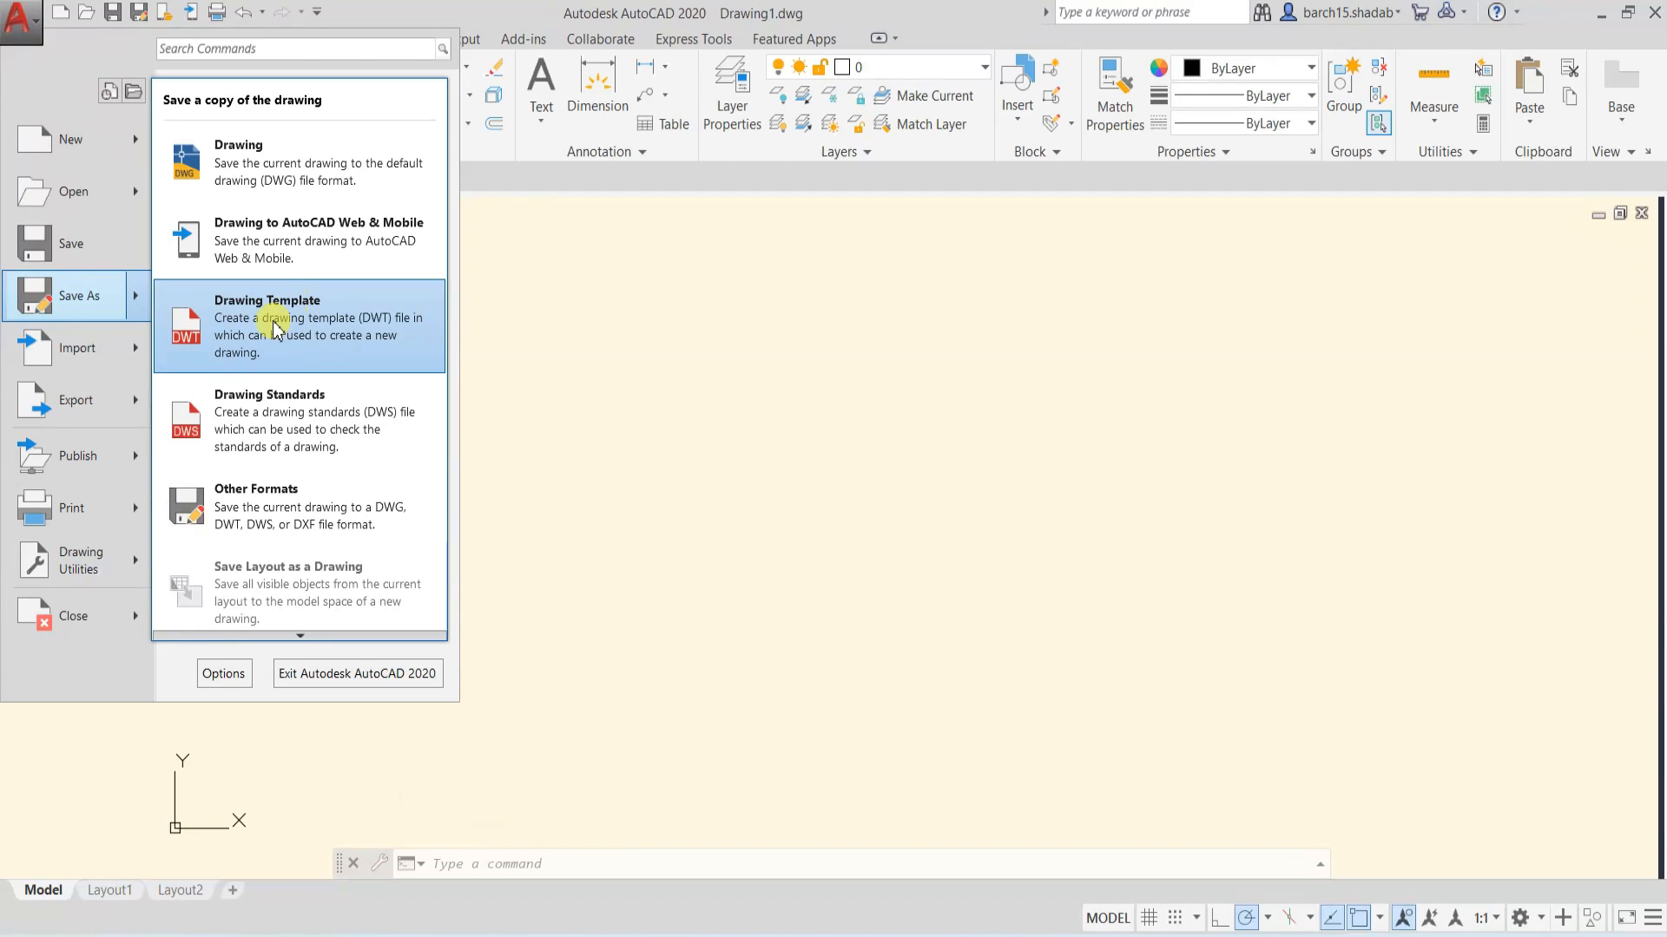
left_click(274, 331)
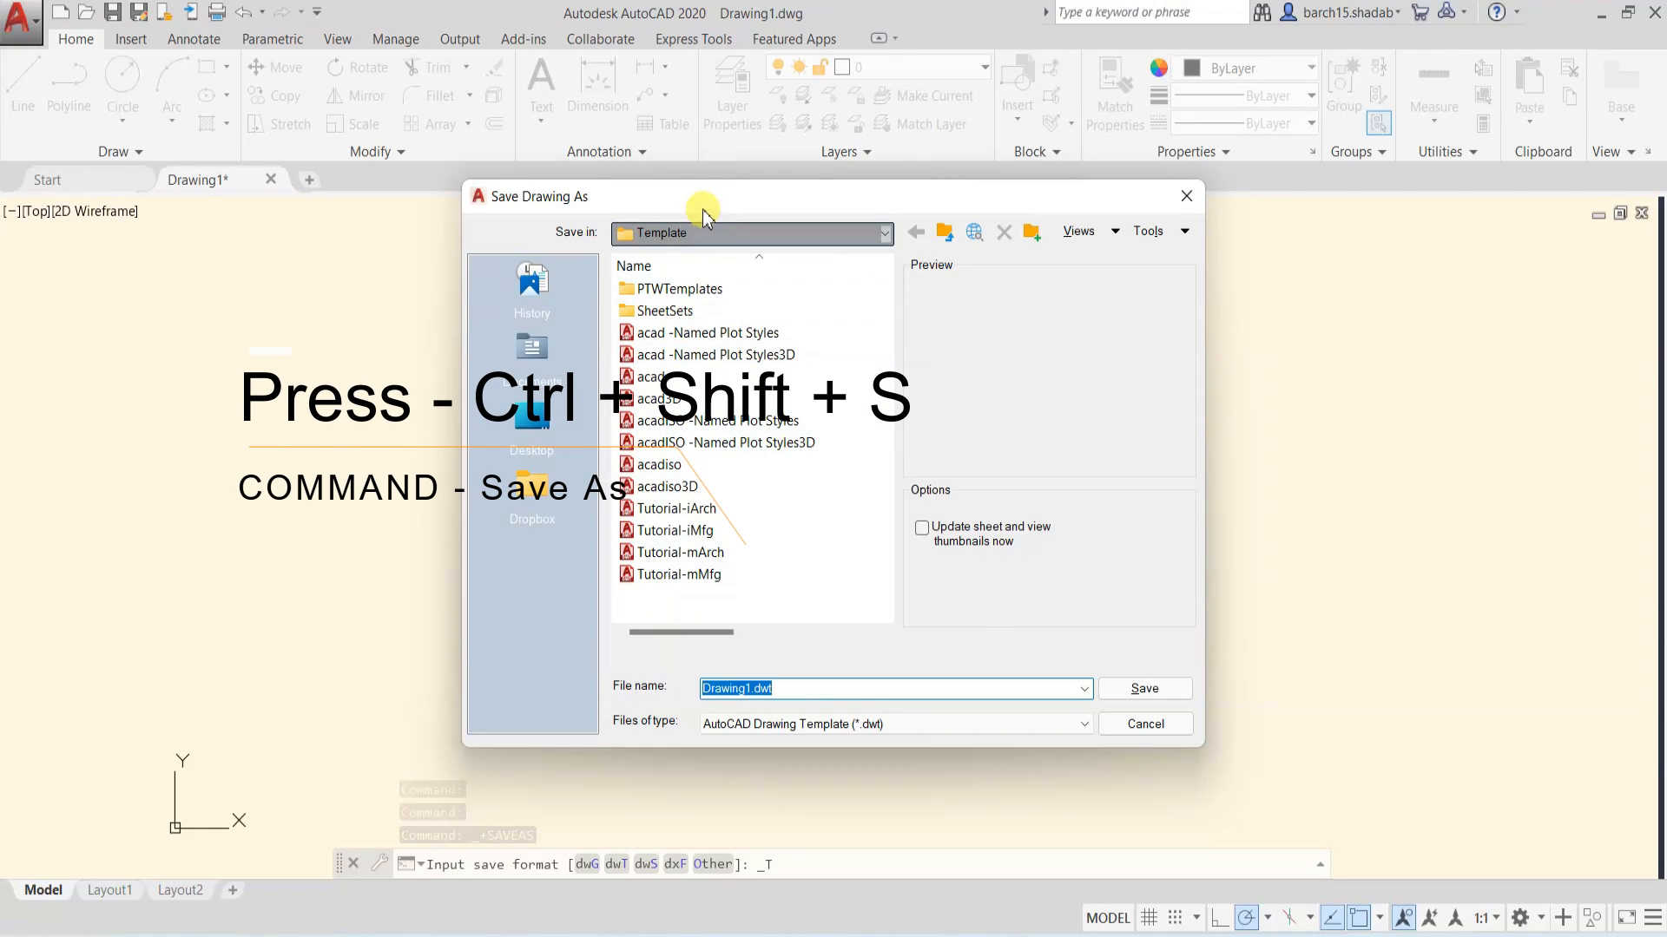
left_click_drag(700, 204, 662, 201)
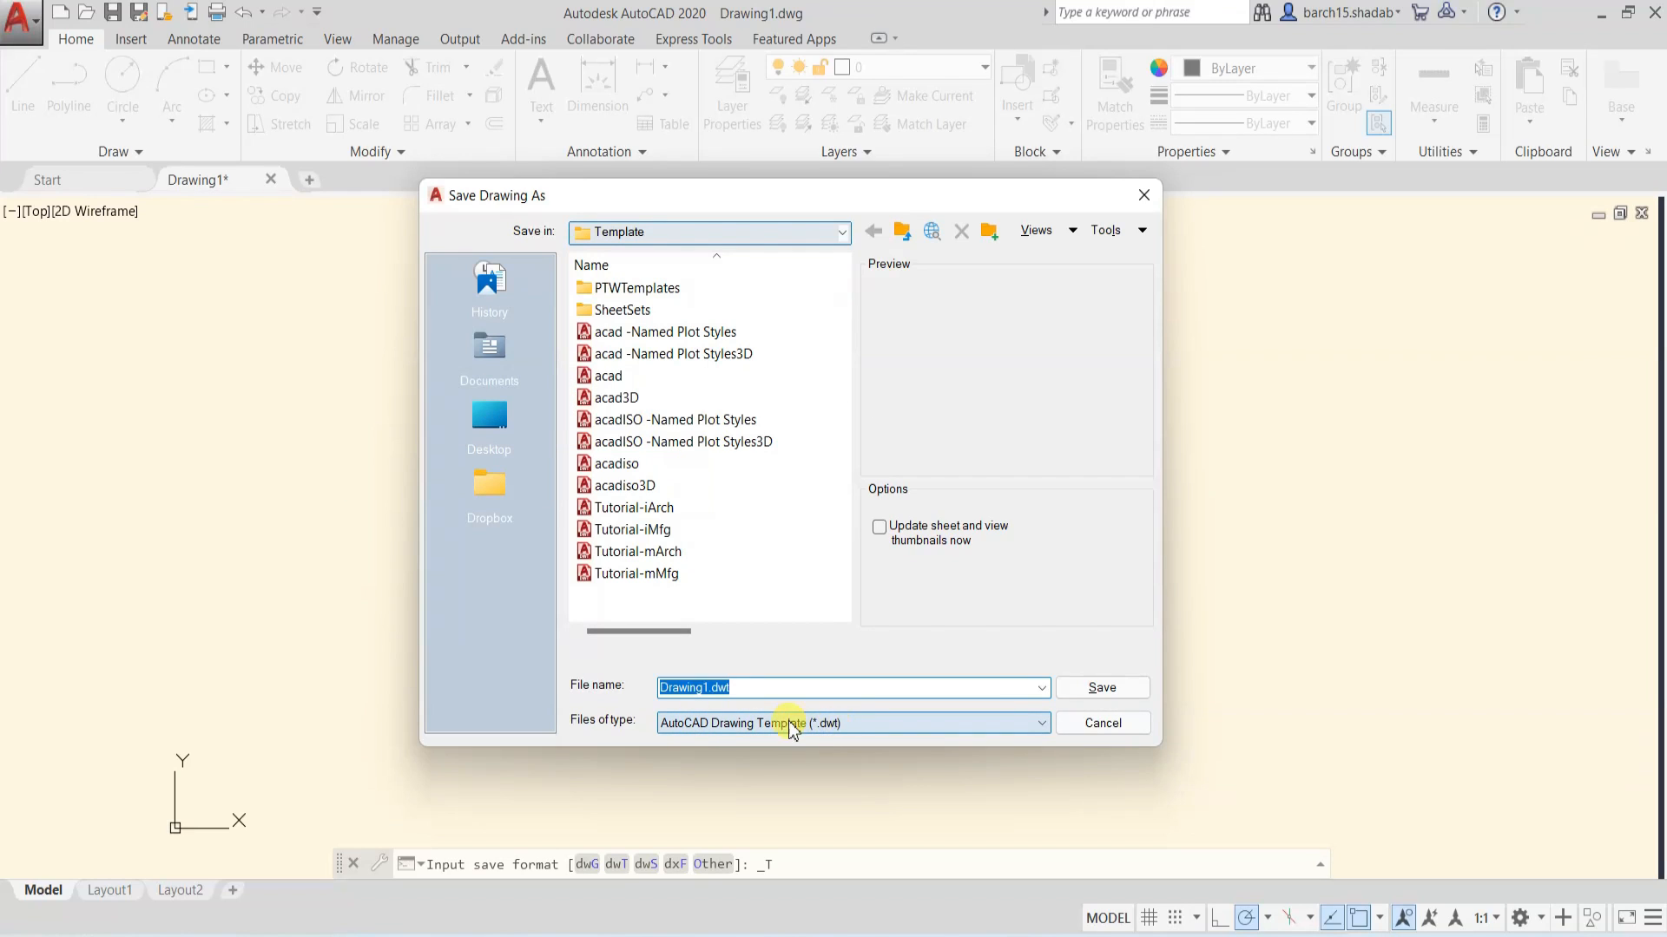
type("Shadab MM working")
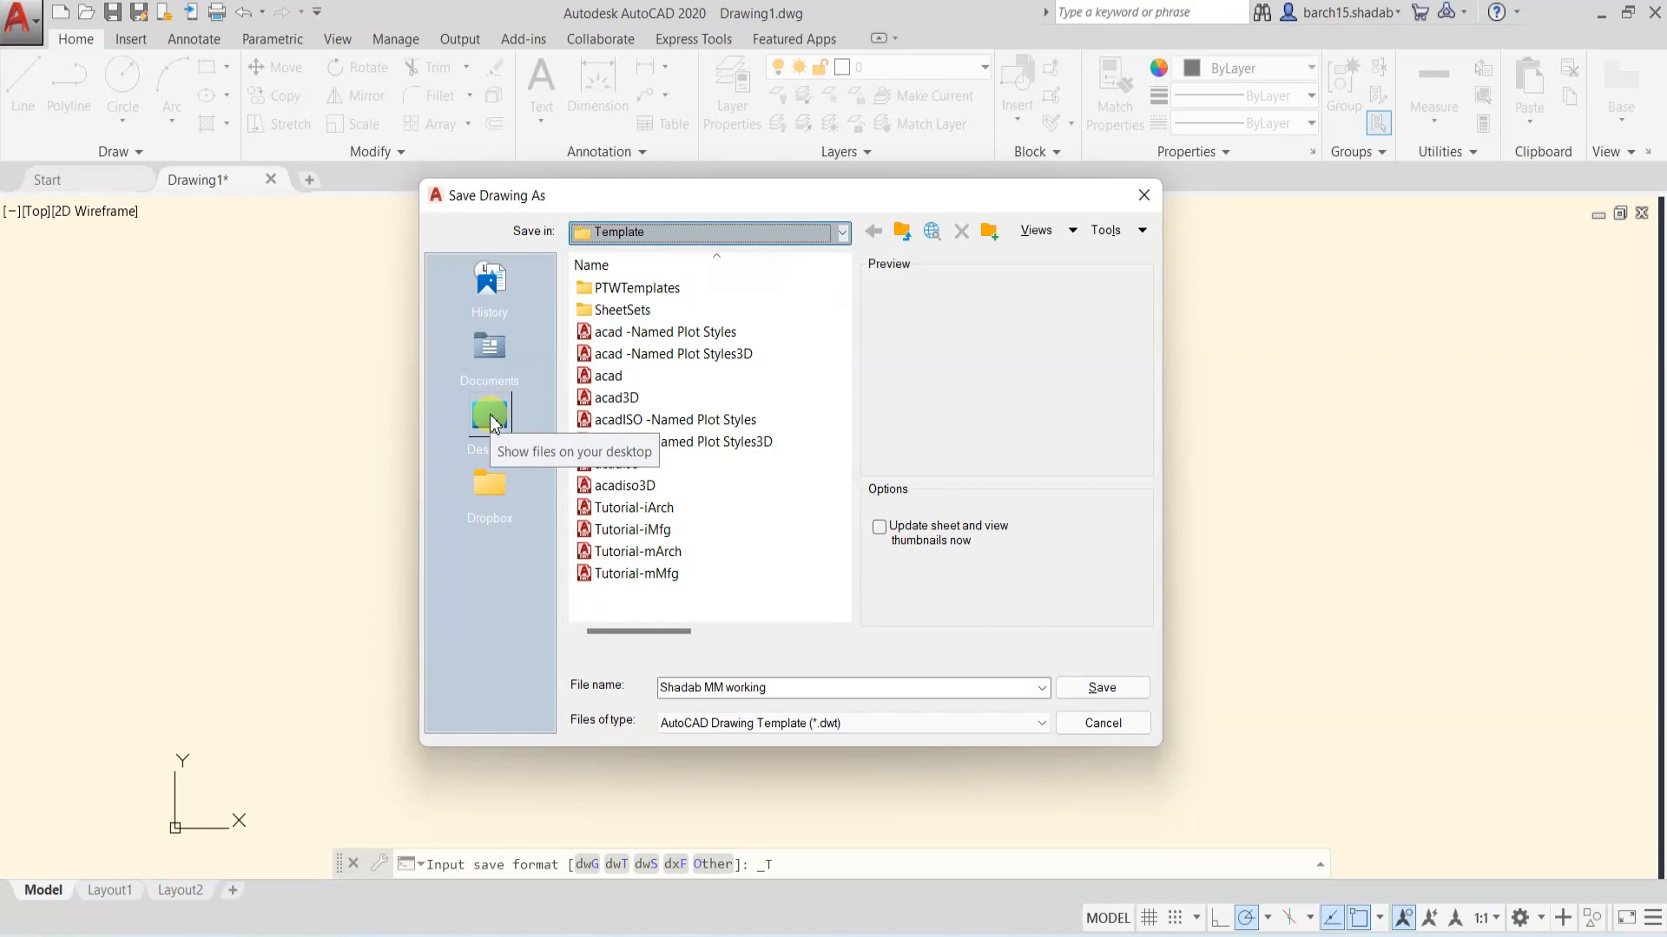
left_click(490, 414)
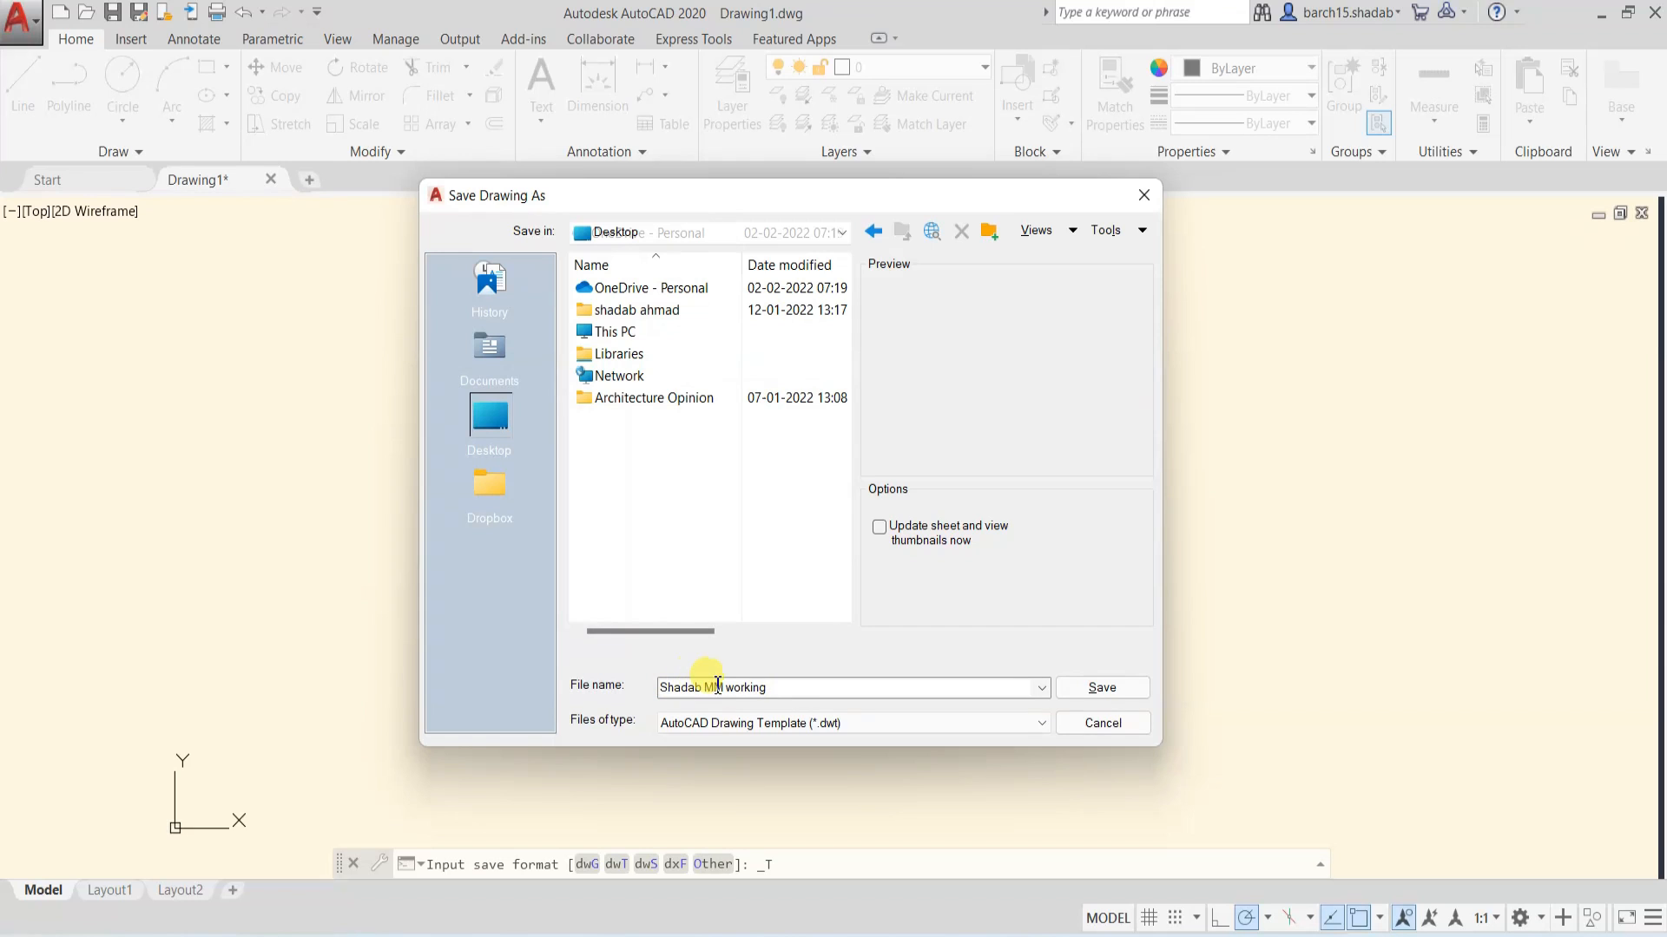
left_click(1116, 687)
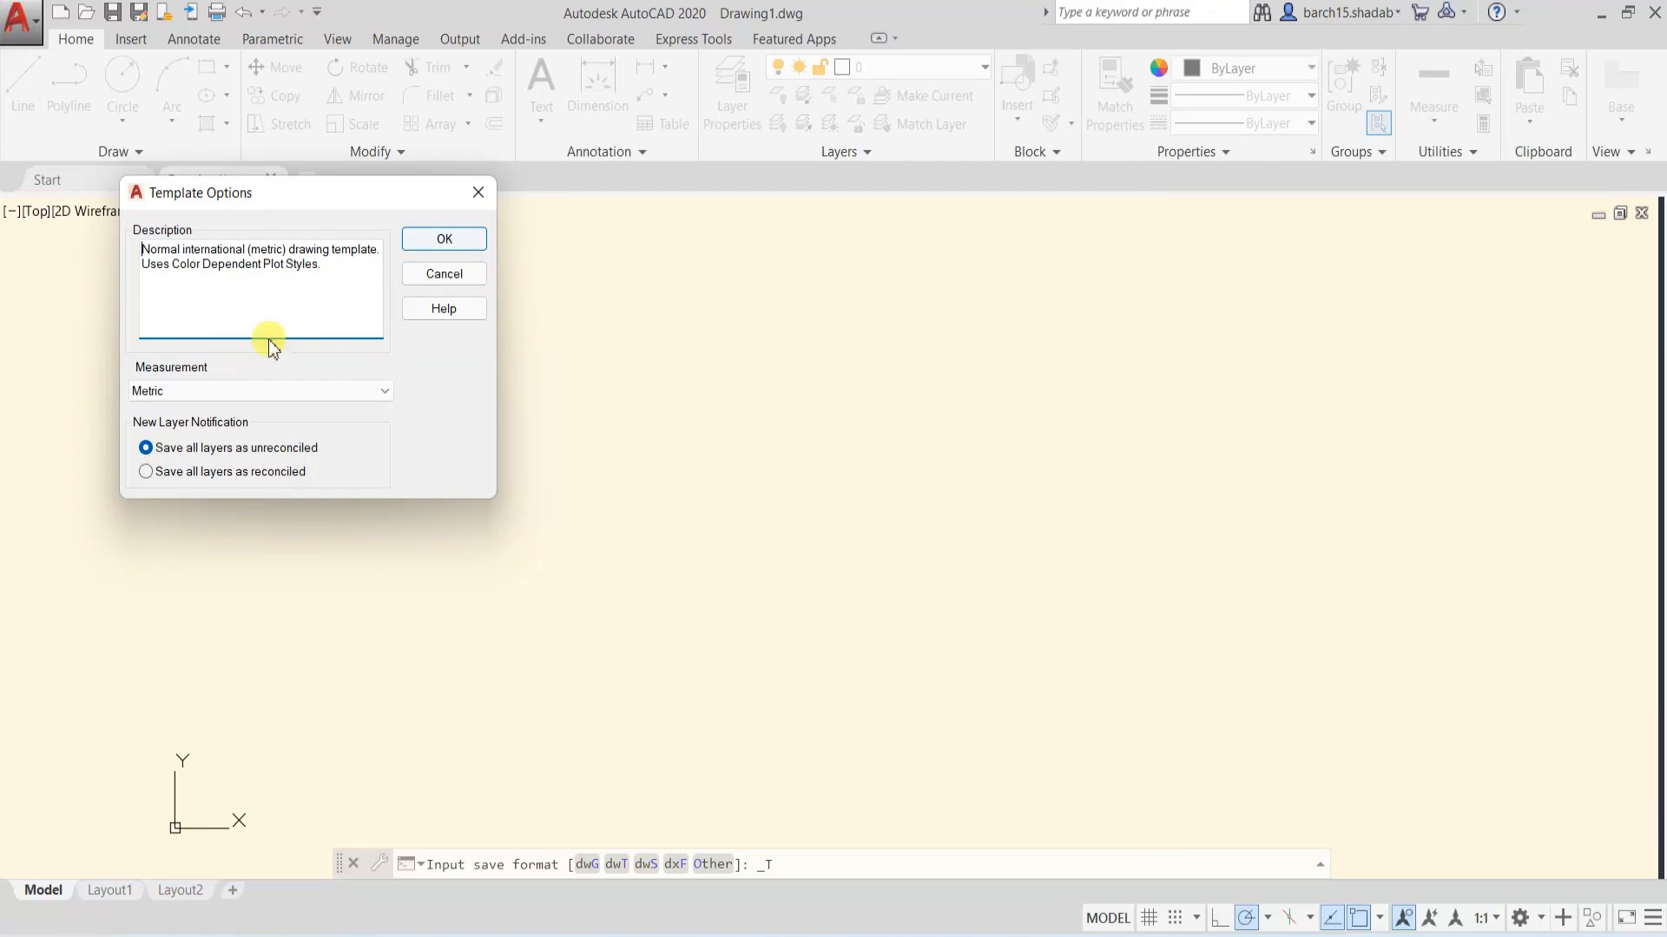
- Accept the template options with Metric measurement and all layers saved as unreconciled
left_click_drag(239, 202, 590, 321)
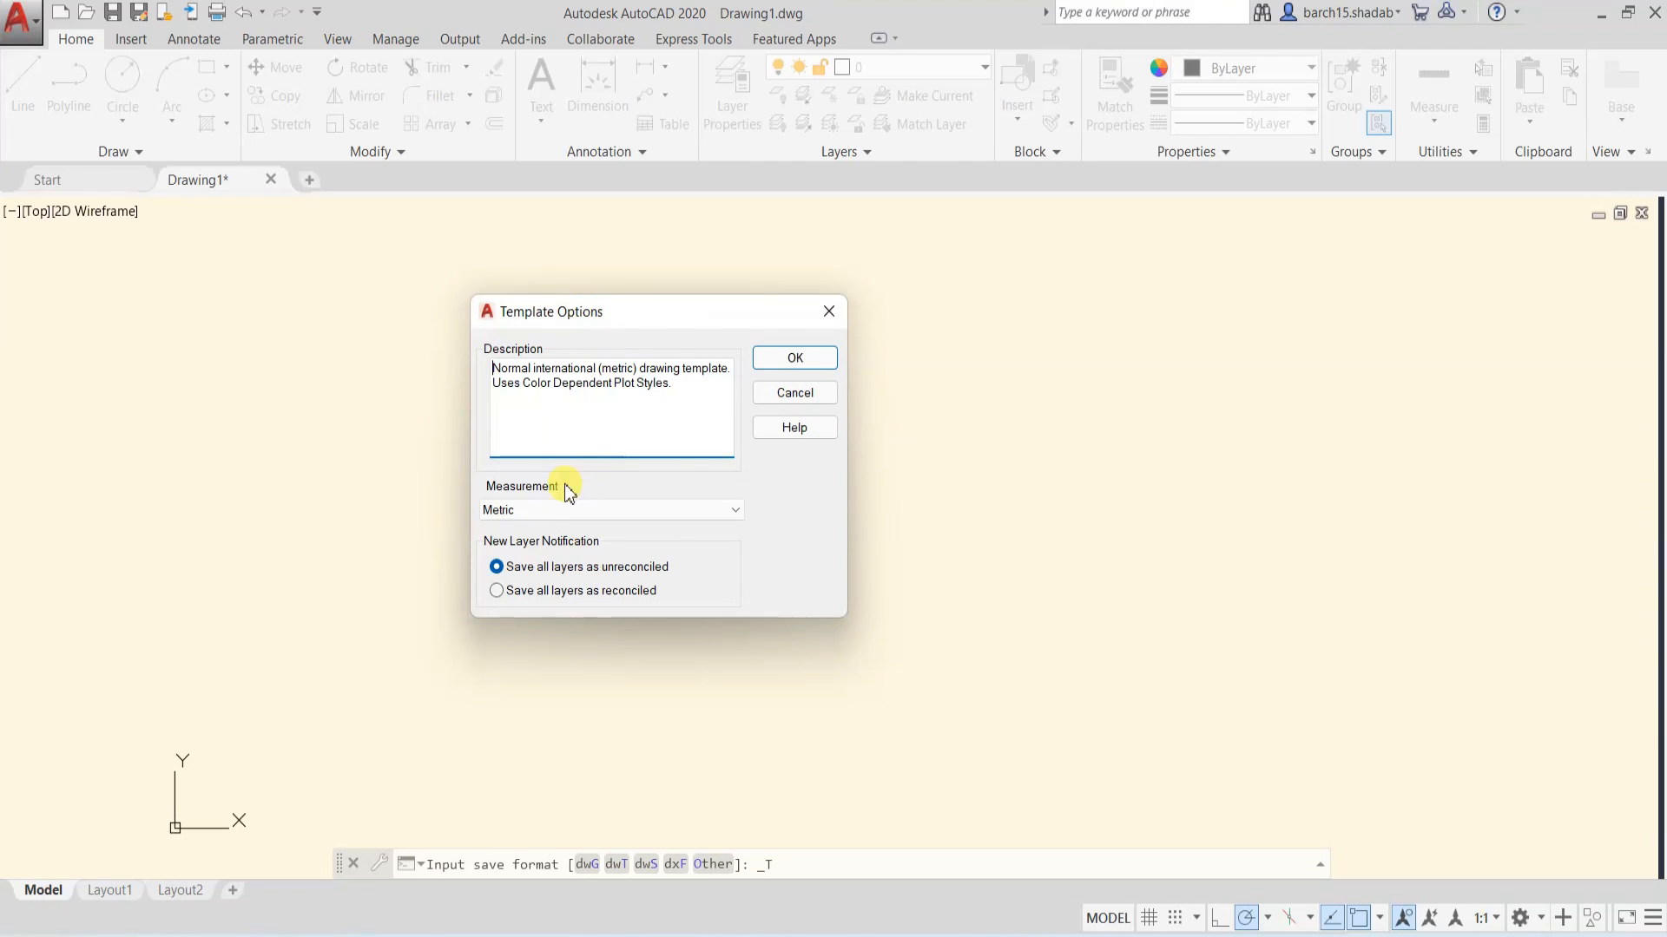
left_click(545, 514)
left_click(548, 512)
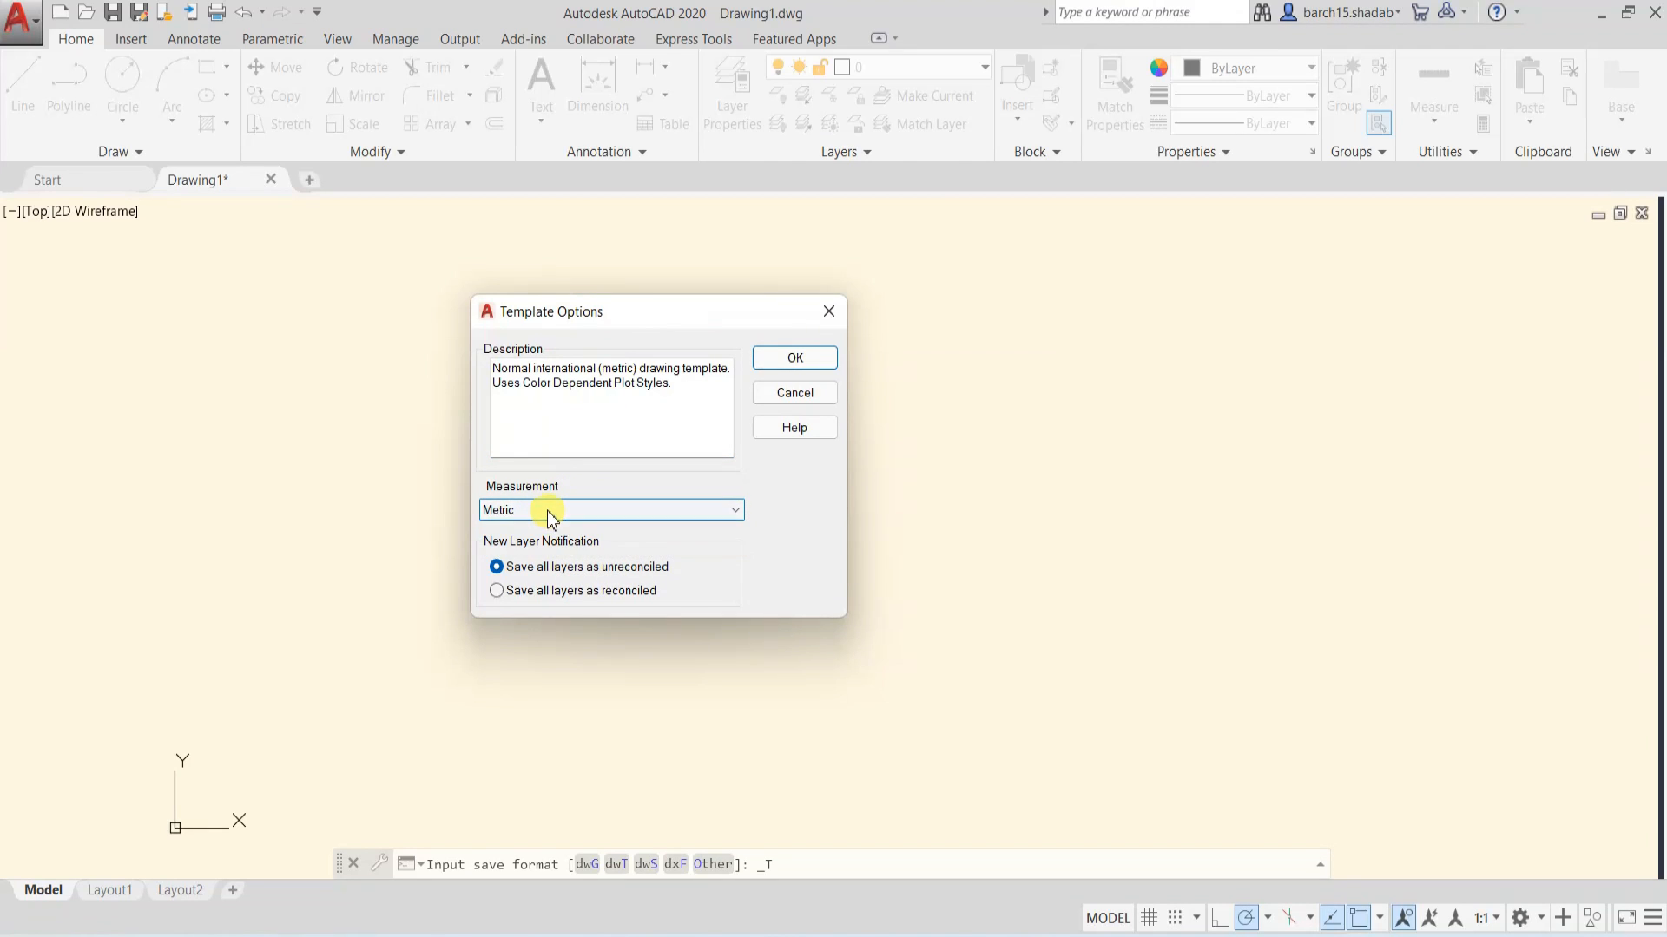
left_click(792, 361)
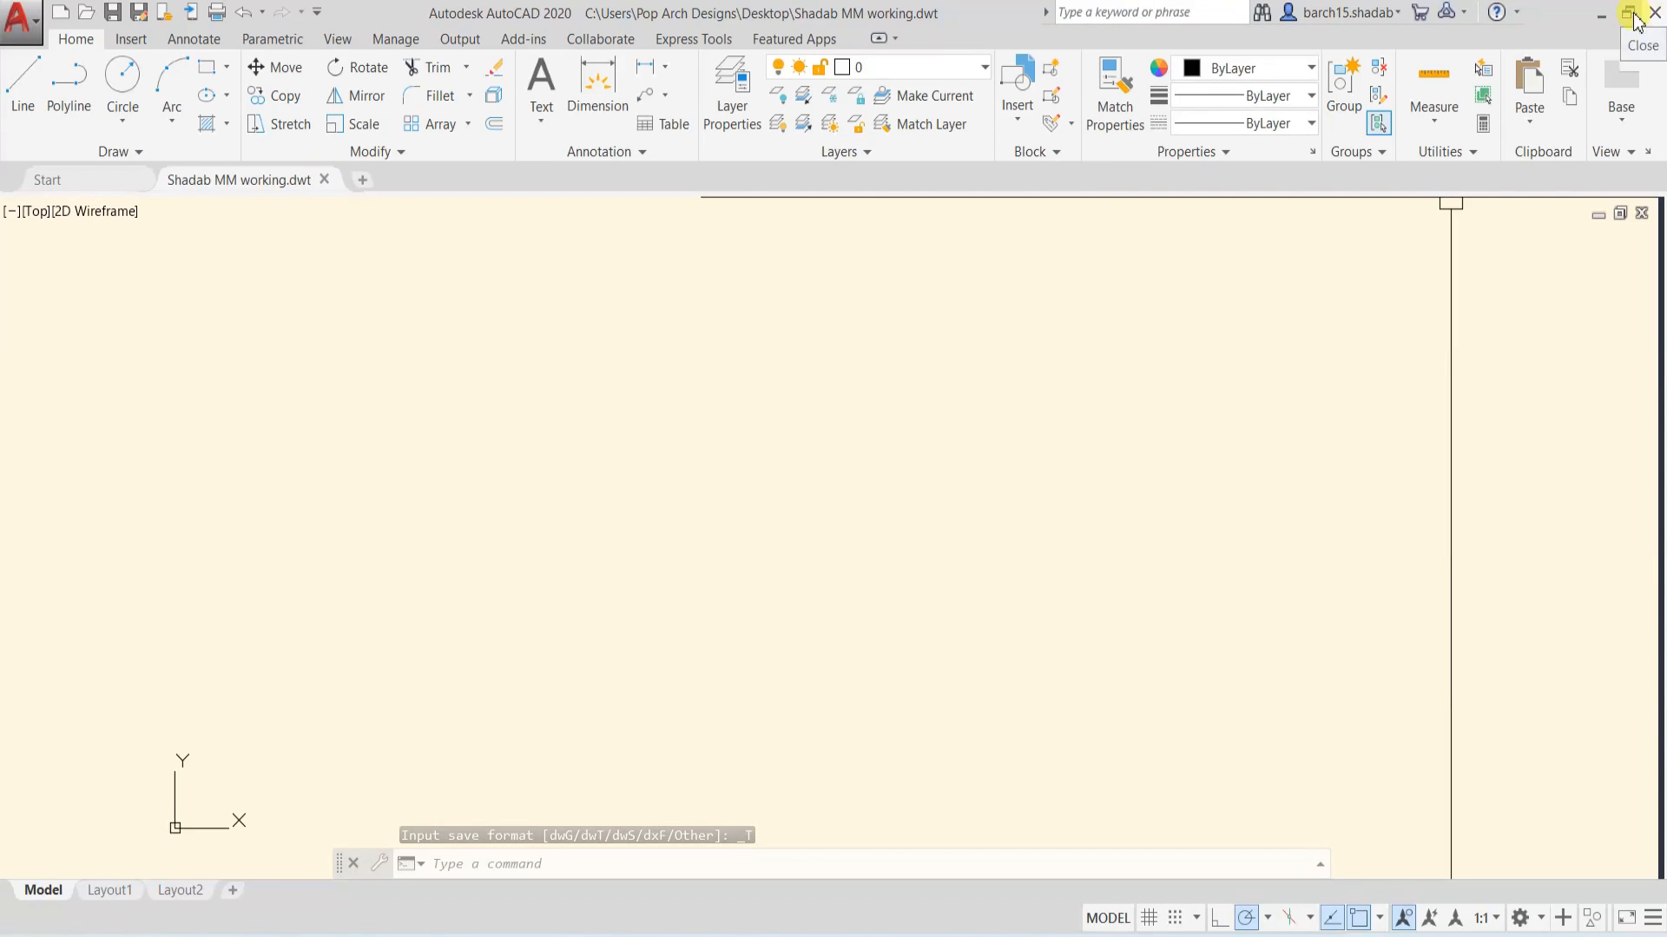
- Close the saved template and start a new drawing from the "MM working" template file on the Desktop
left_click(325, 179)
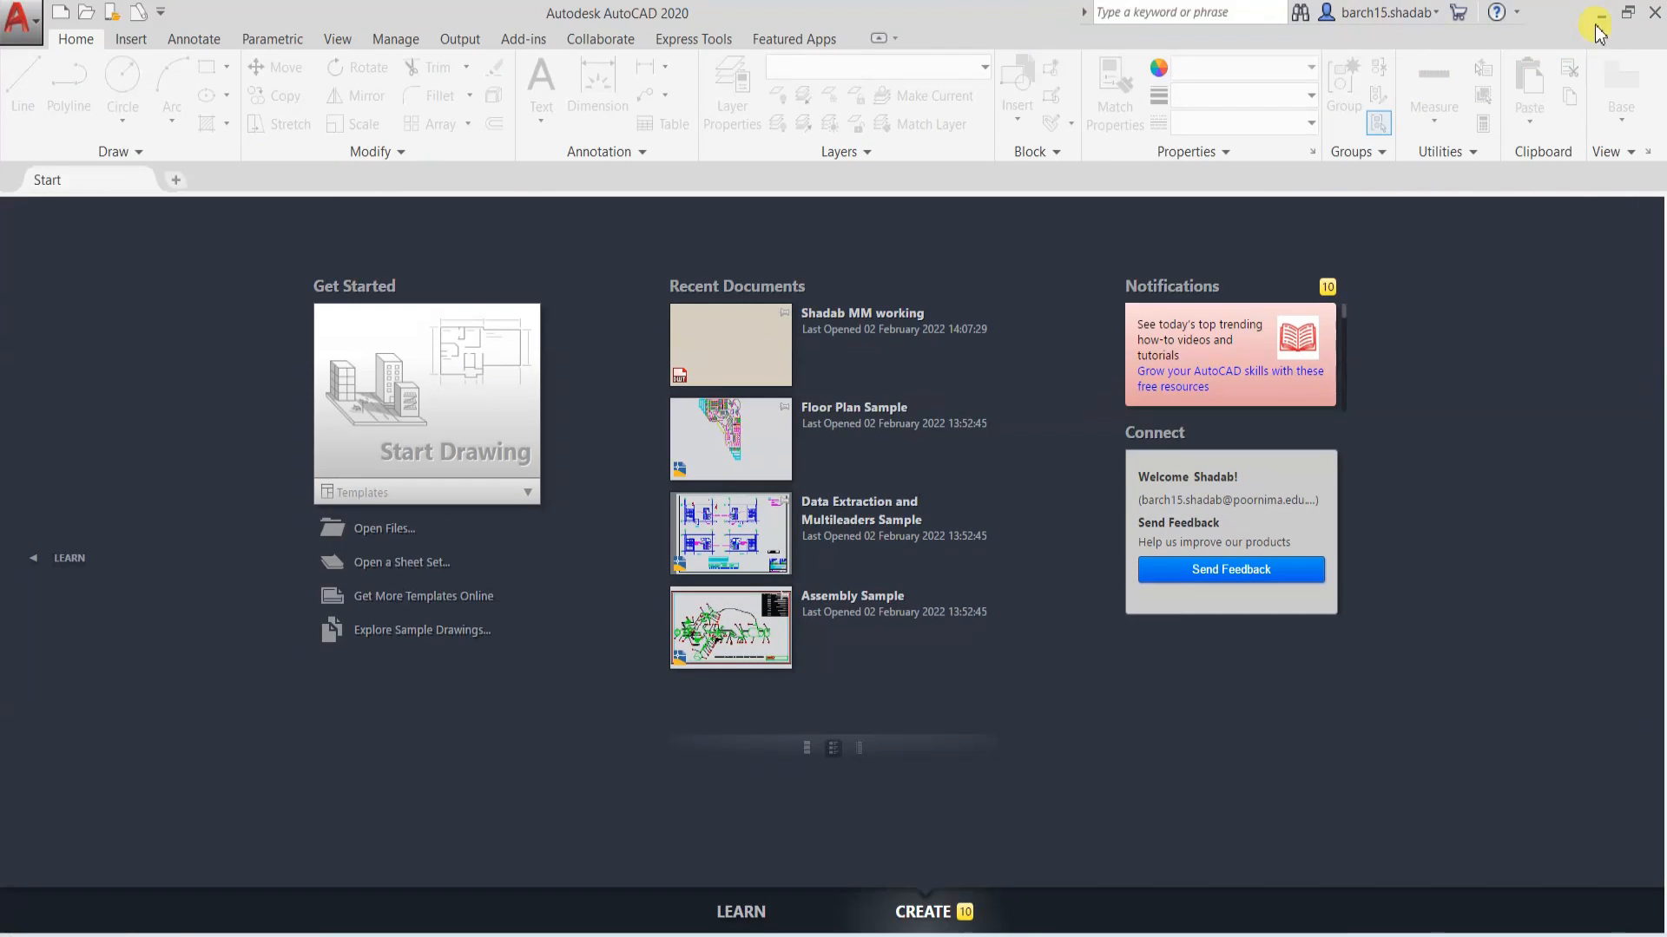
left_click(1597, 19)
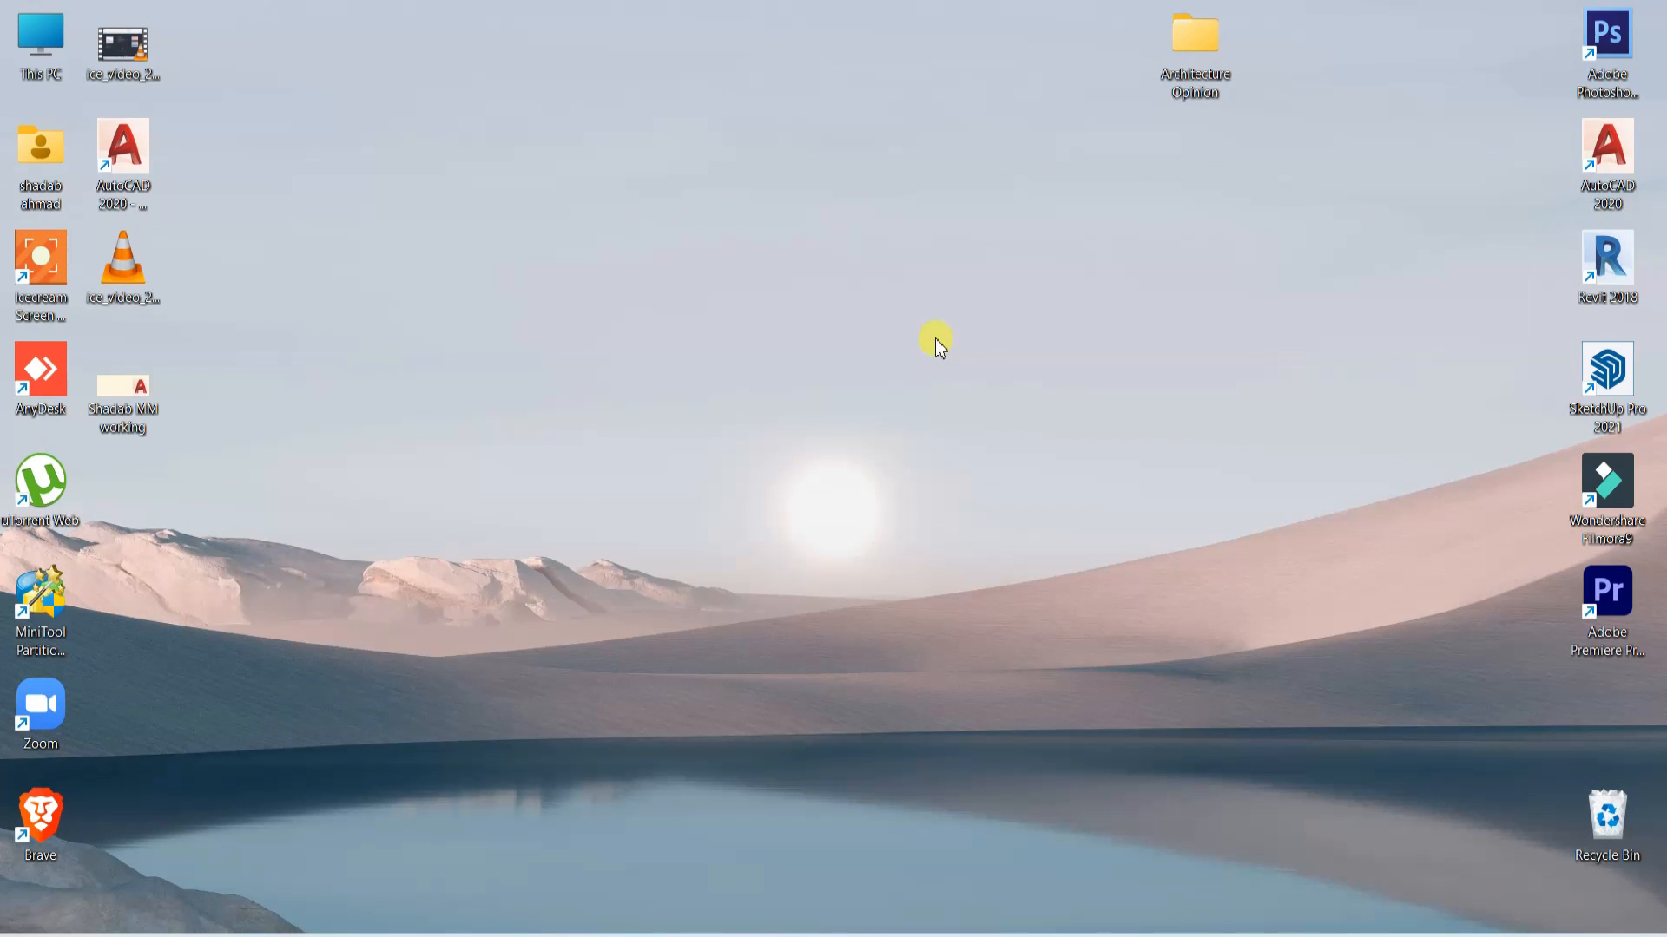
left_click_drag(130, 395, 708, 394)
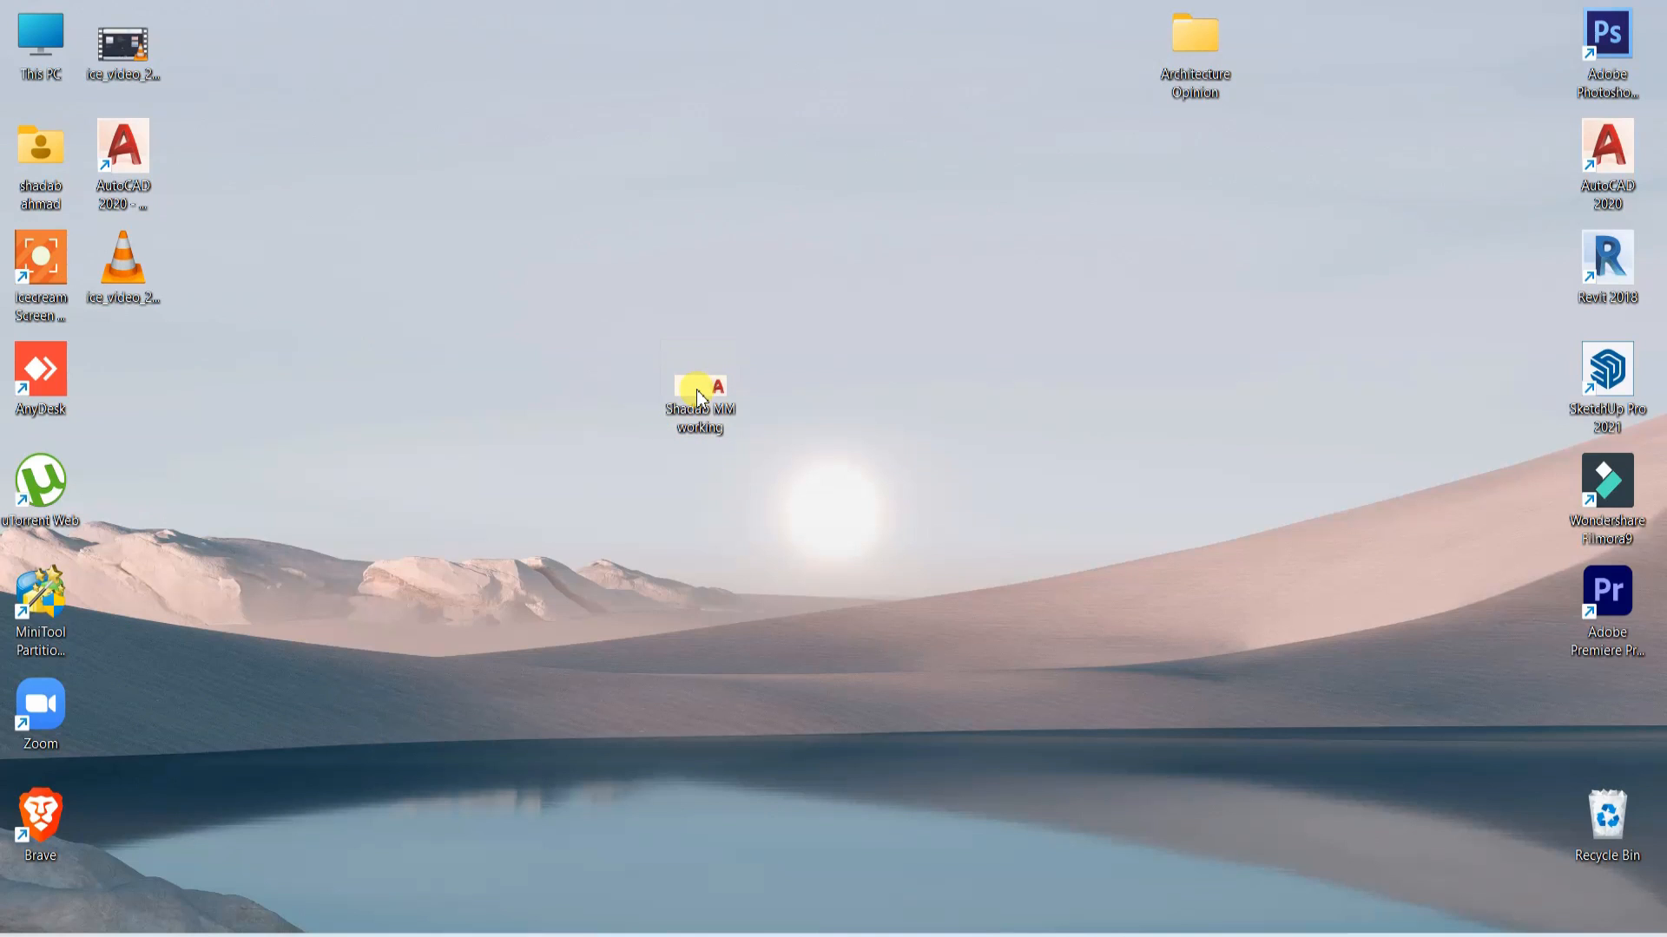
double_click(696, 393)
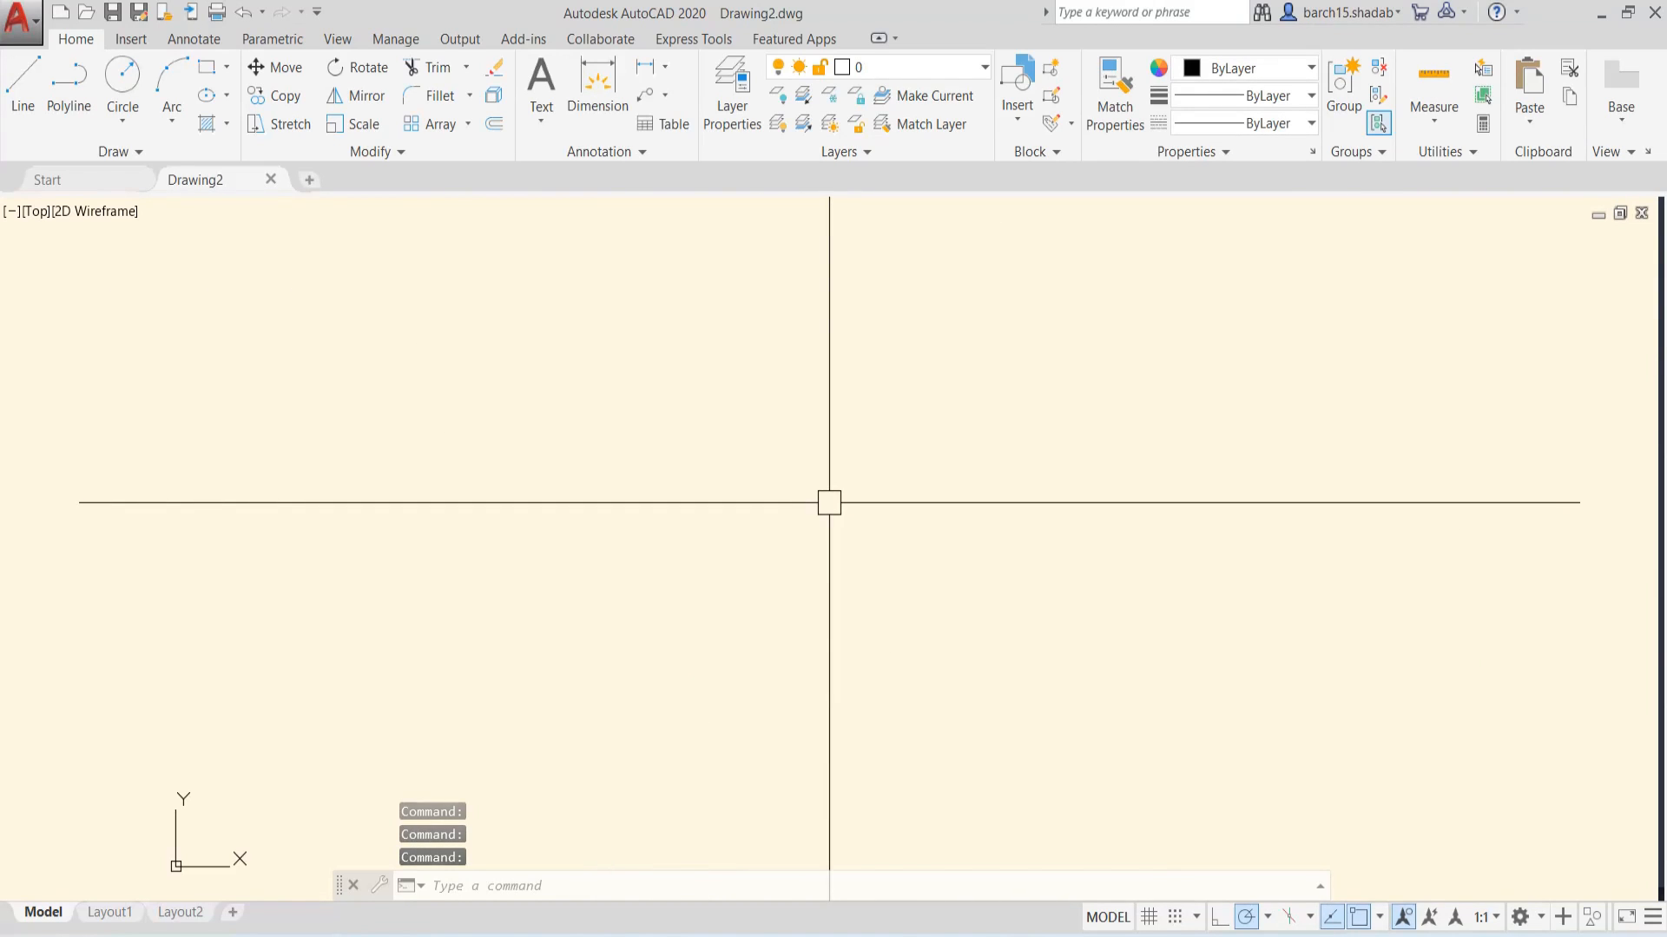
- Review the length, angle and insertion scale units of the new drawing without changing them
type("UN")
key("Return")
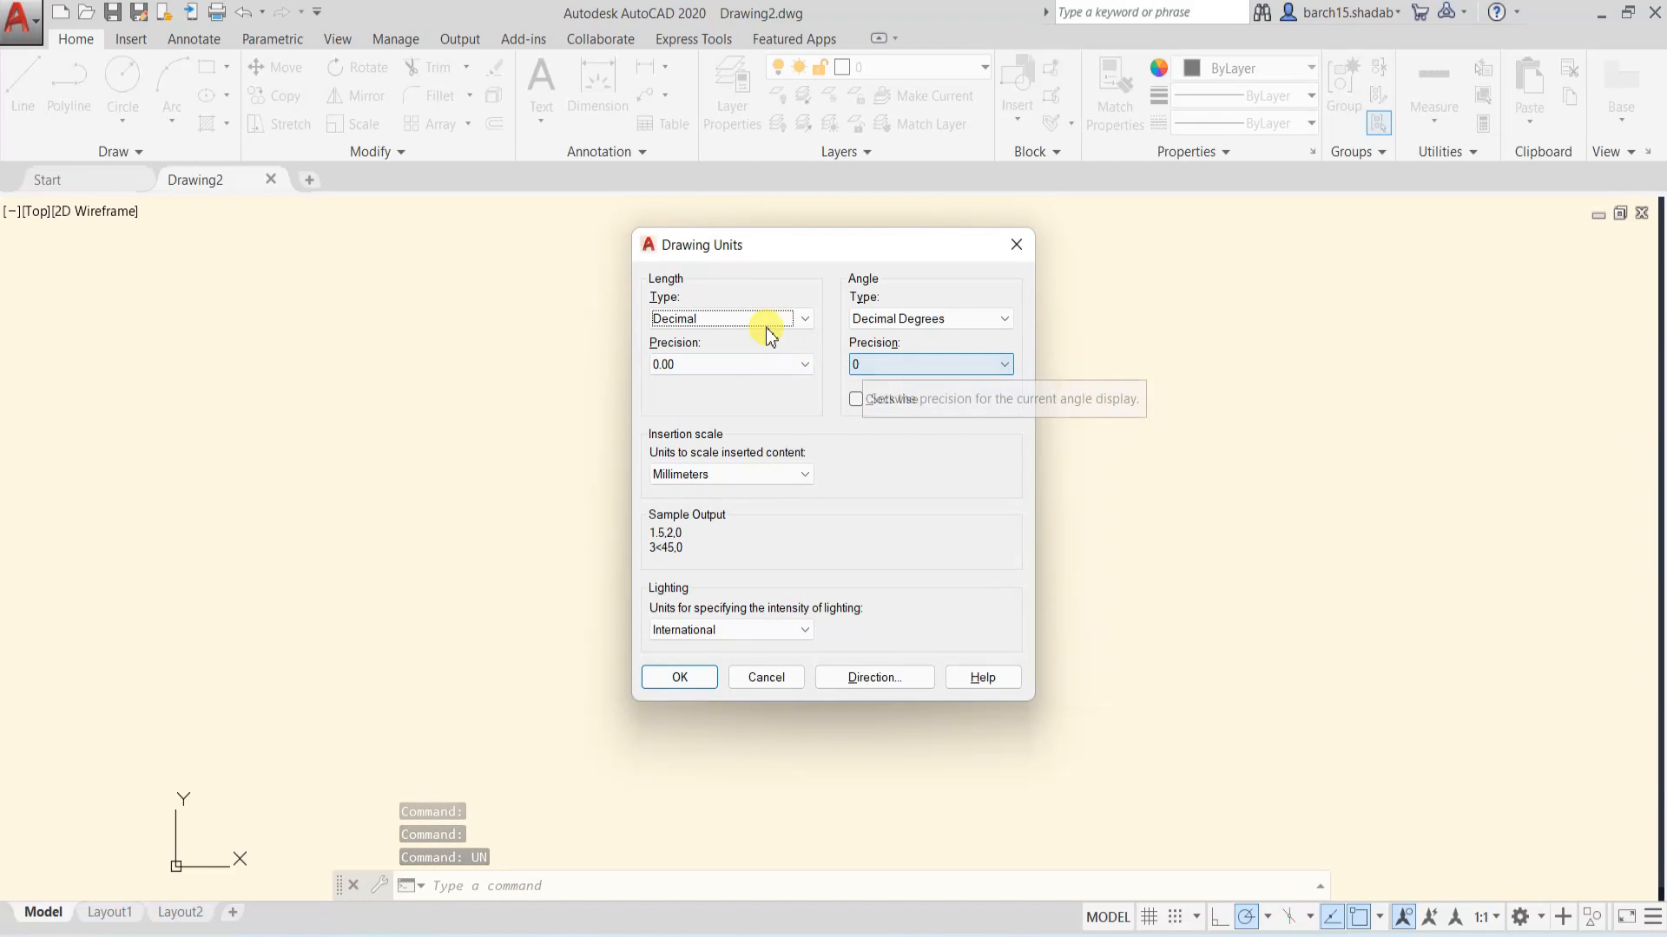
key("Escape")
key("Escape")
key("Escape")
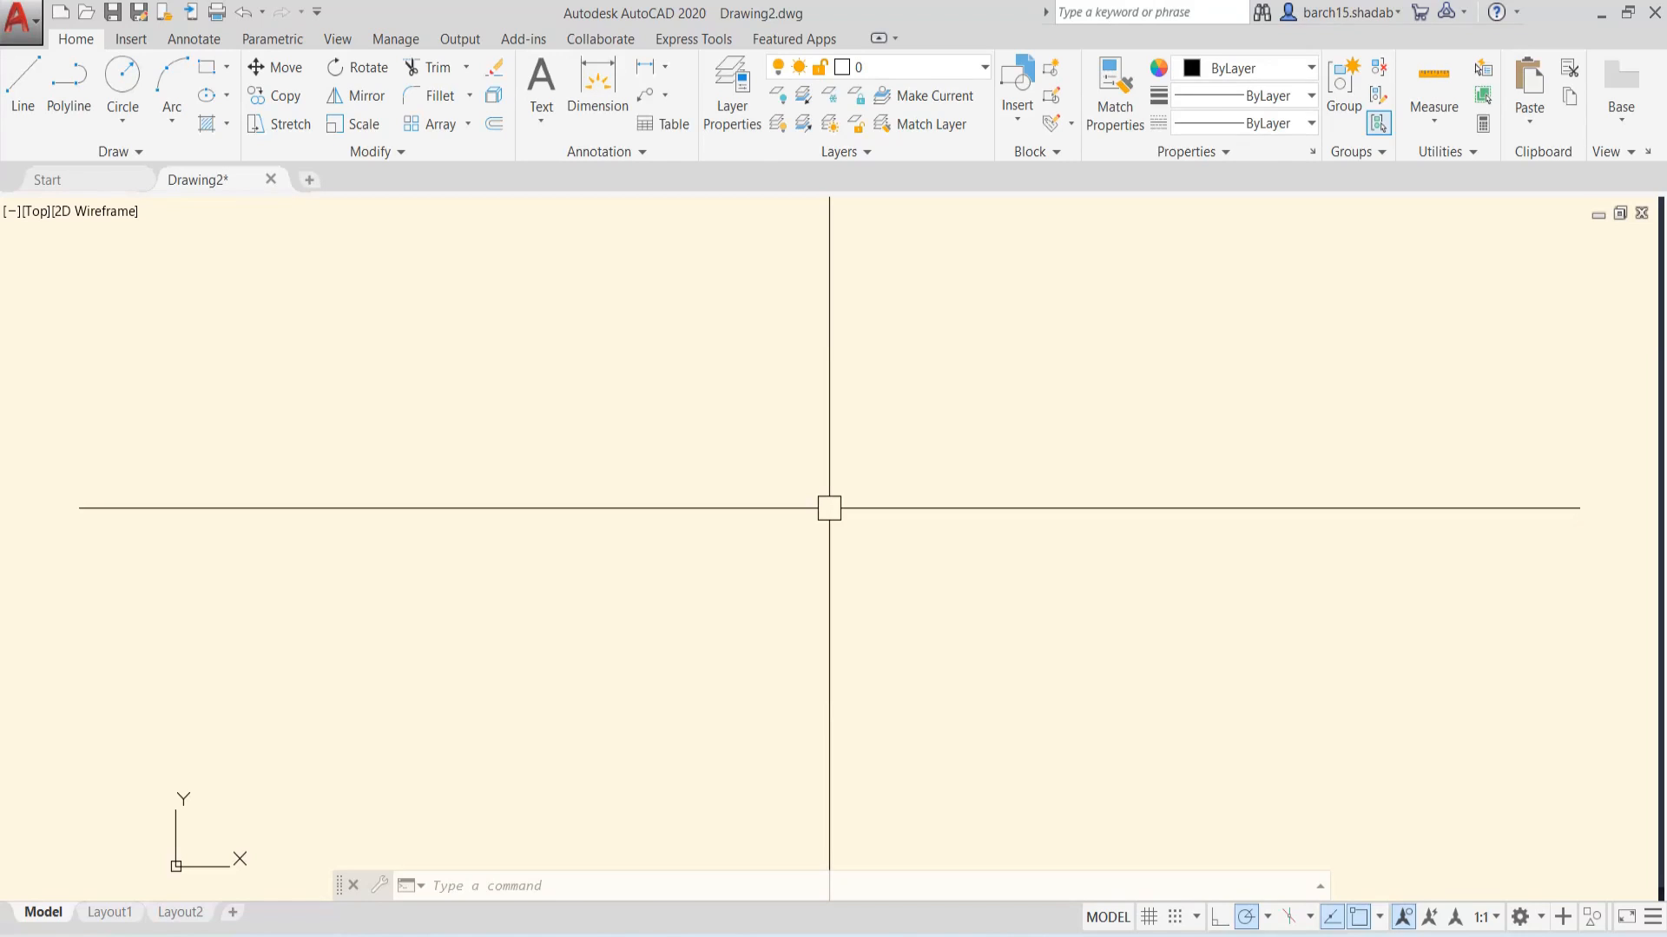
- Check the layer list and the object colour setting of the new drawing without changing them
left_click(886, 67)
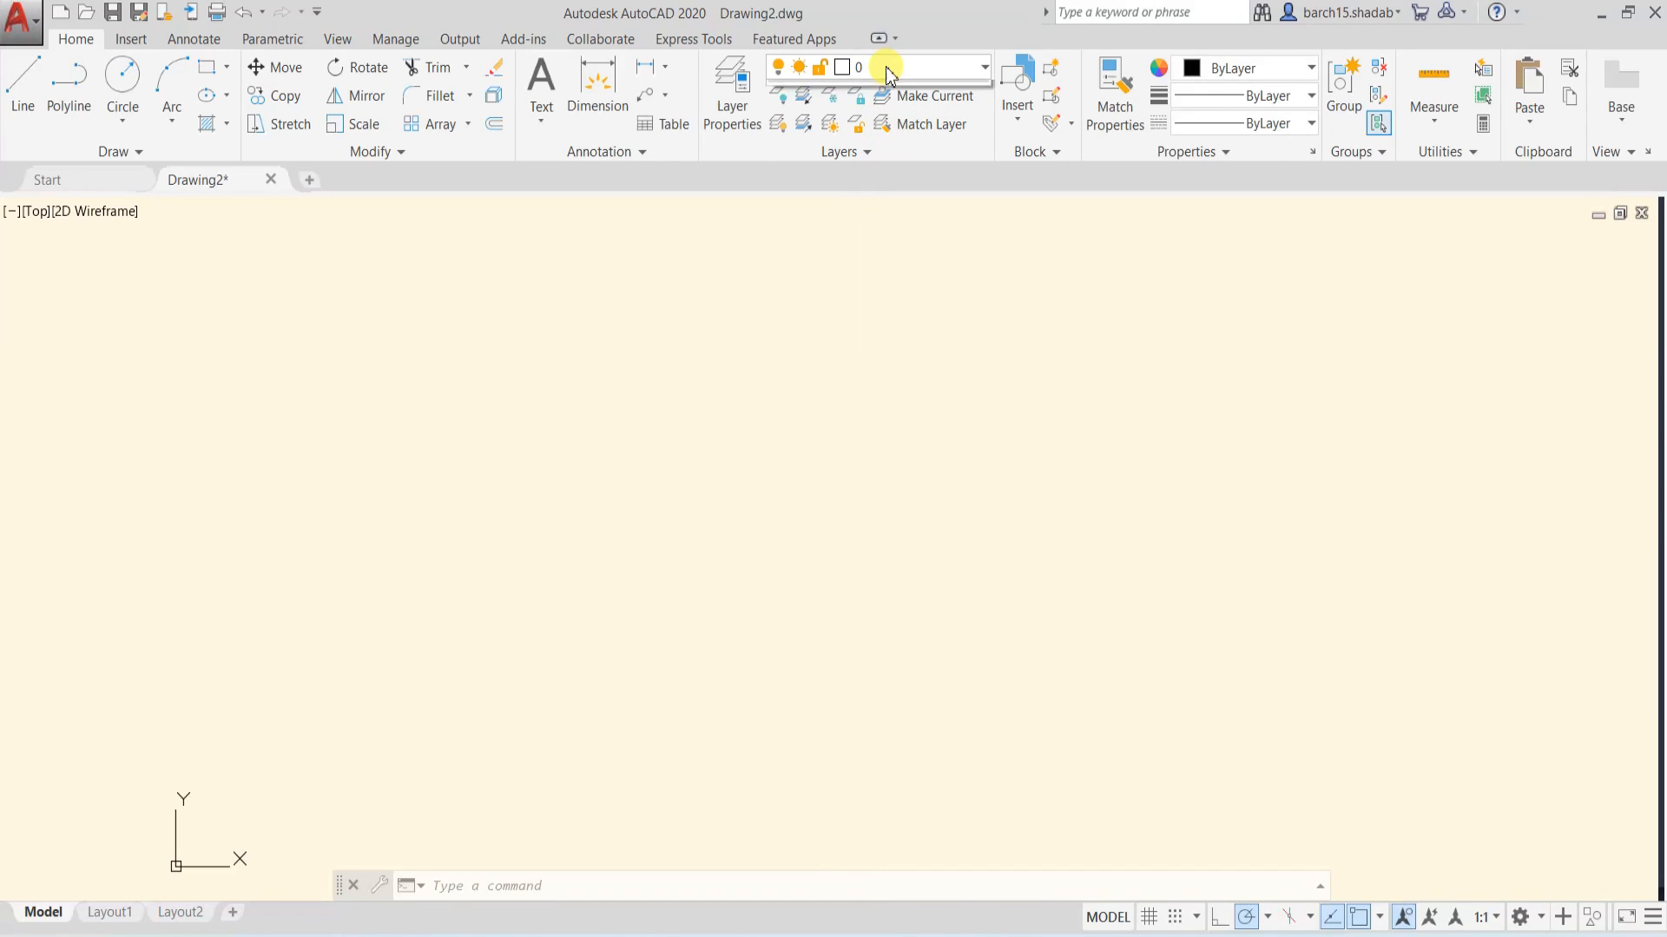
left_click(1231, 66)
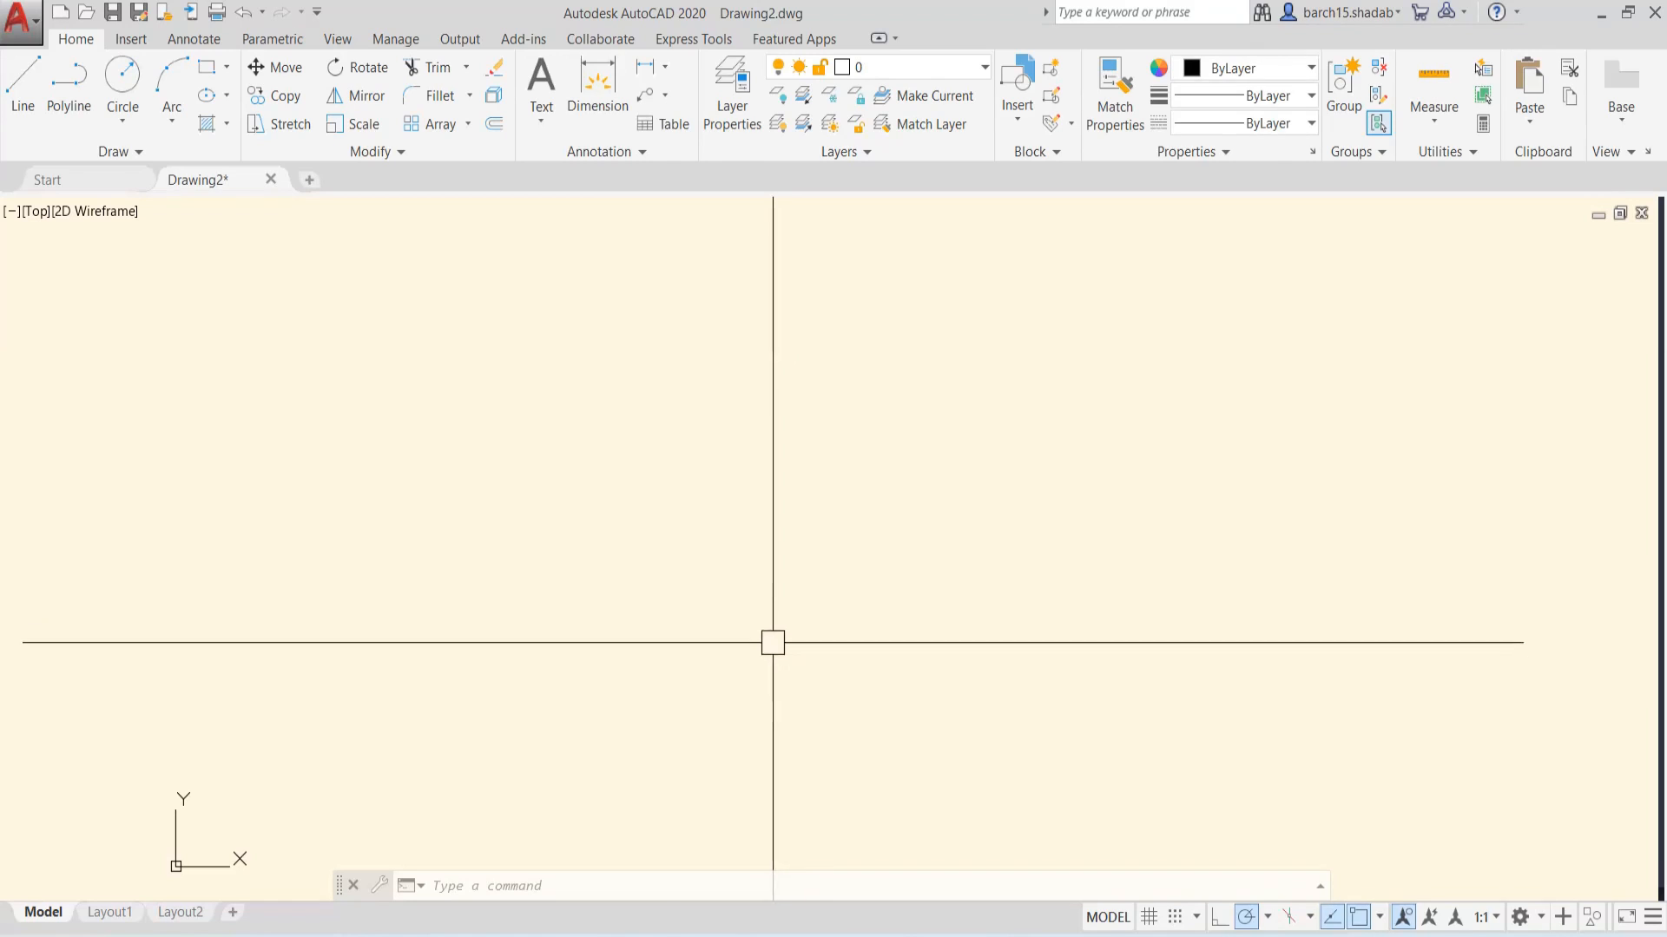
key("Escape")
key("Escape")
key("Escape")
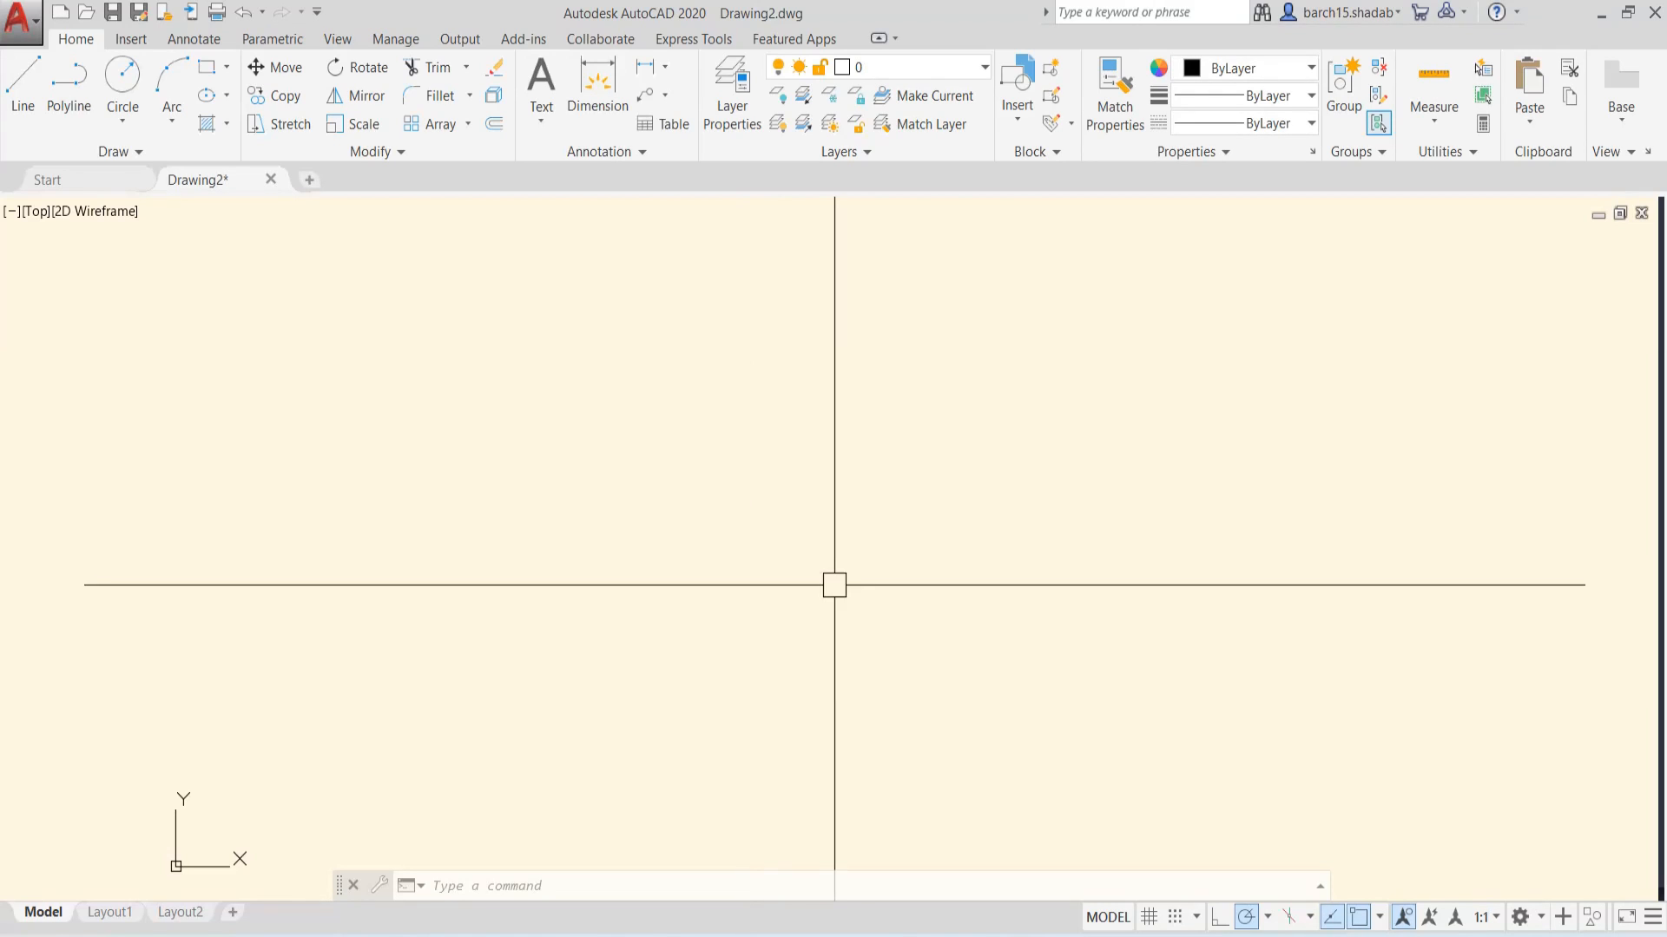
key("Escape")
key("Escape")
key("Escape")
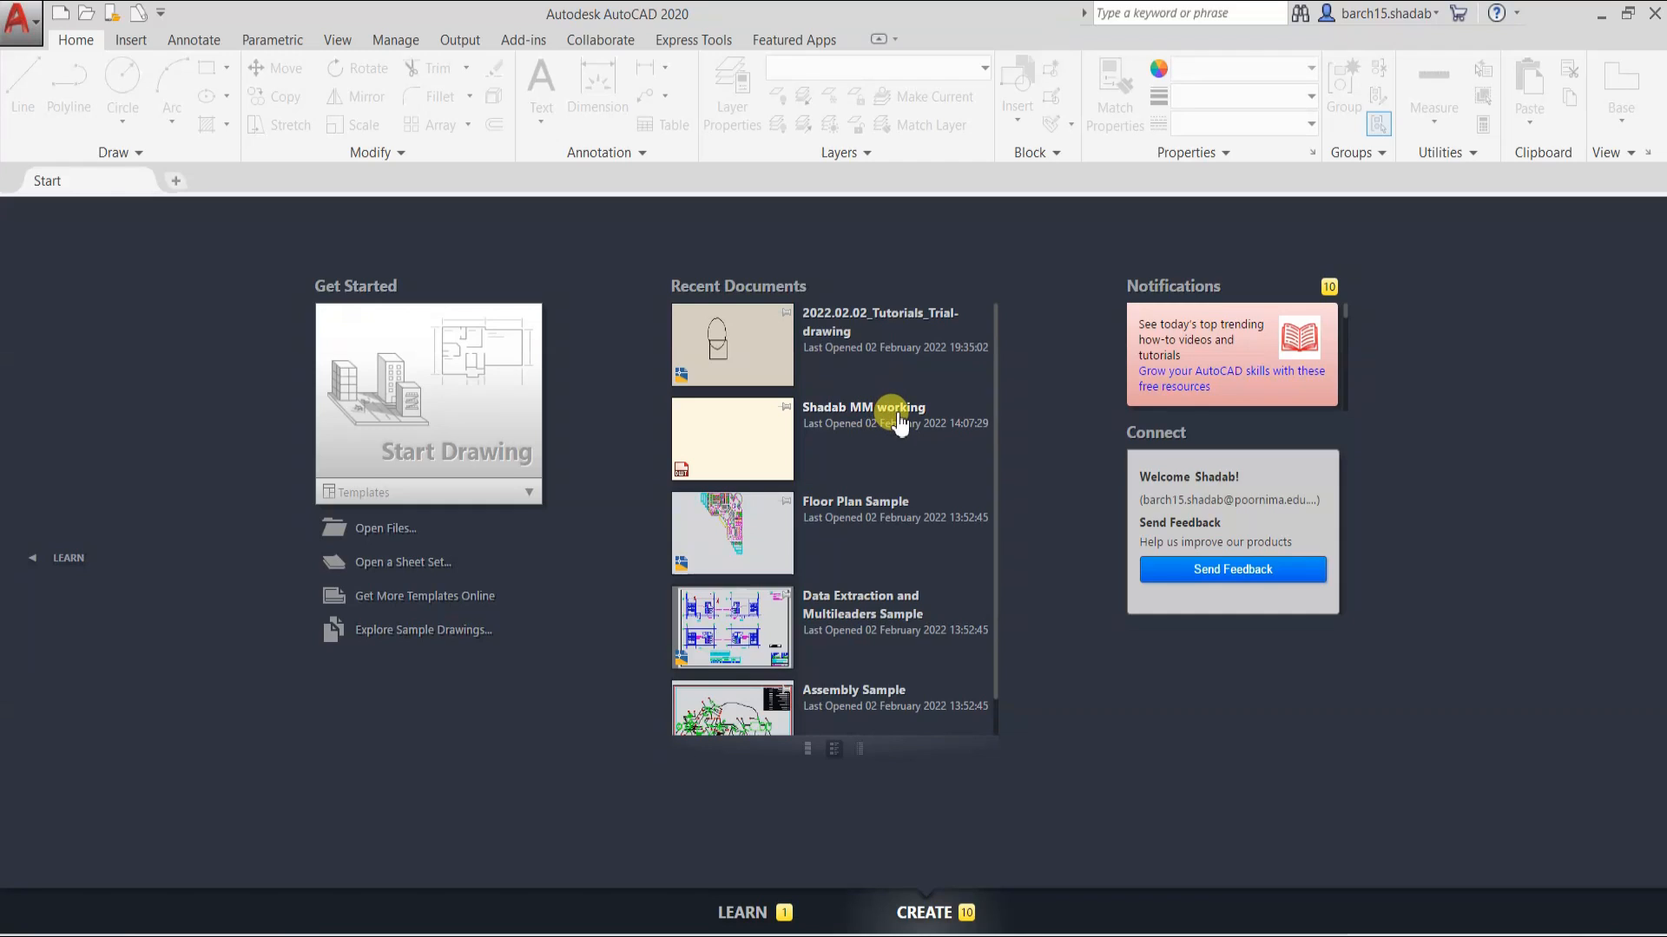
- Pin the "MM working" template in the recent documents and start a new drawing from its Desktop file
left_click(786, 409)
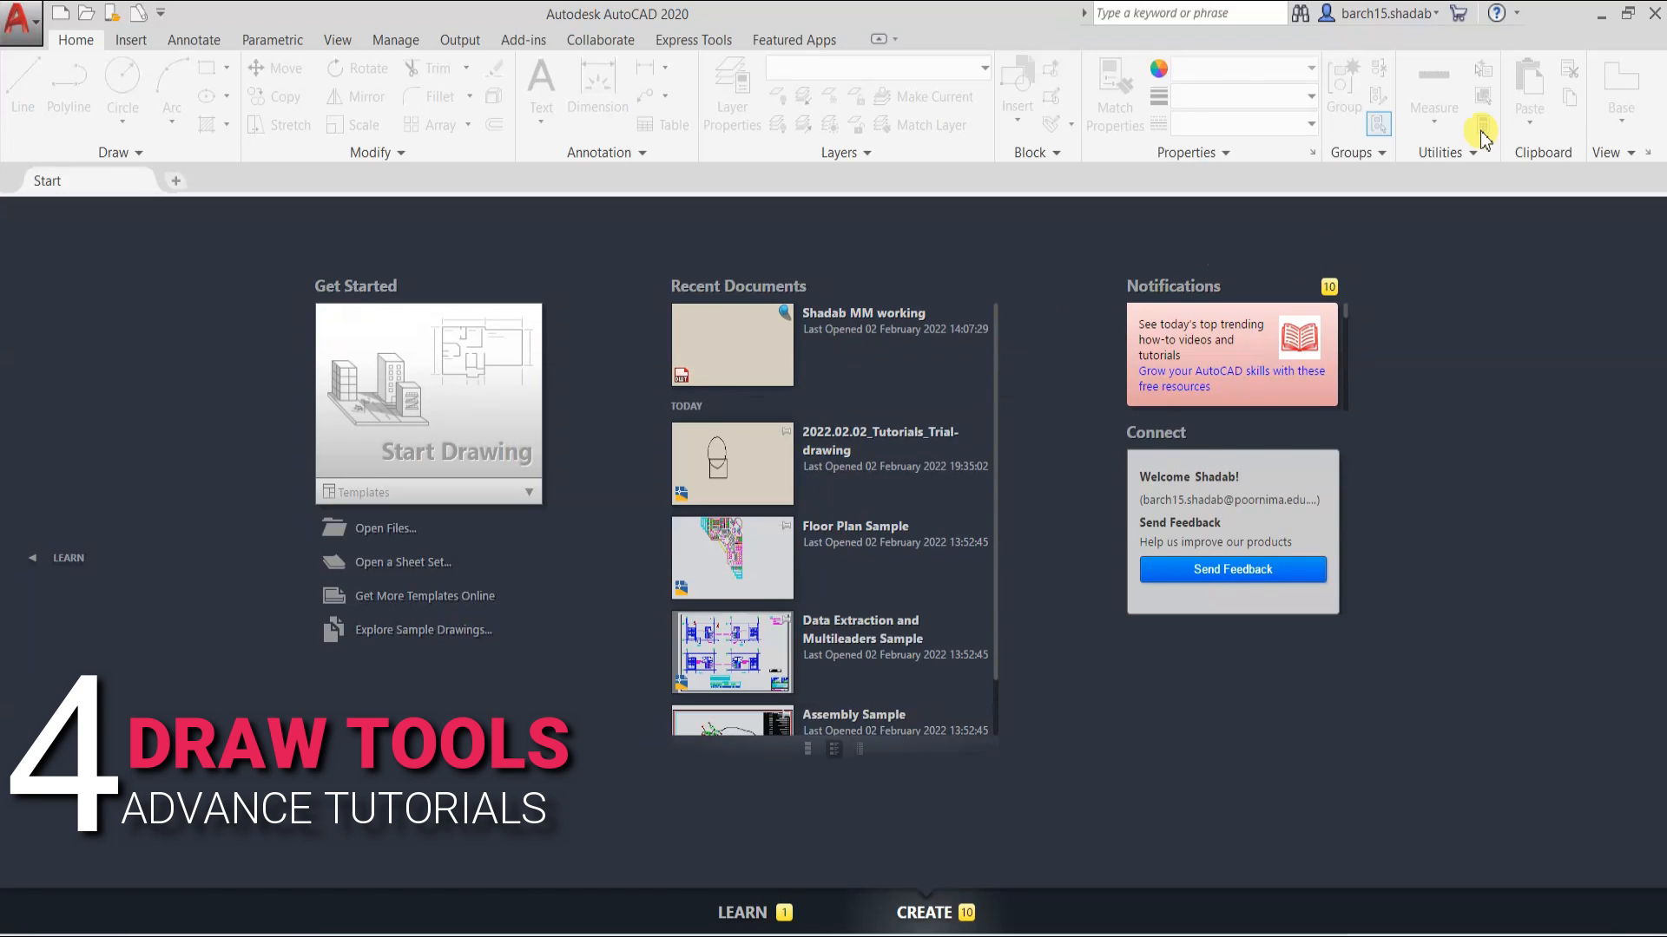
left_click(1602, 15)
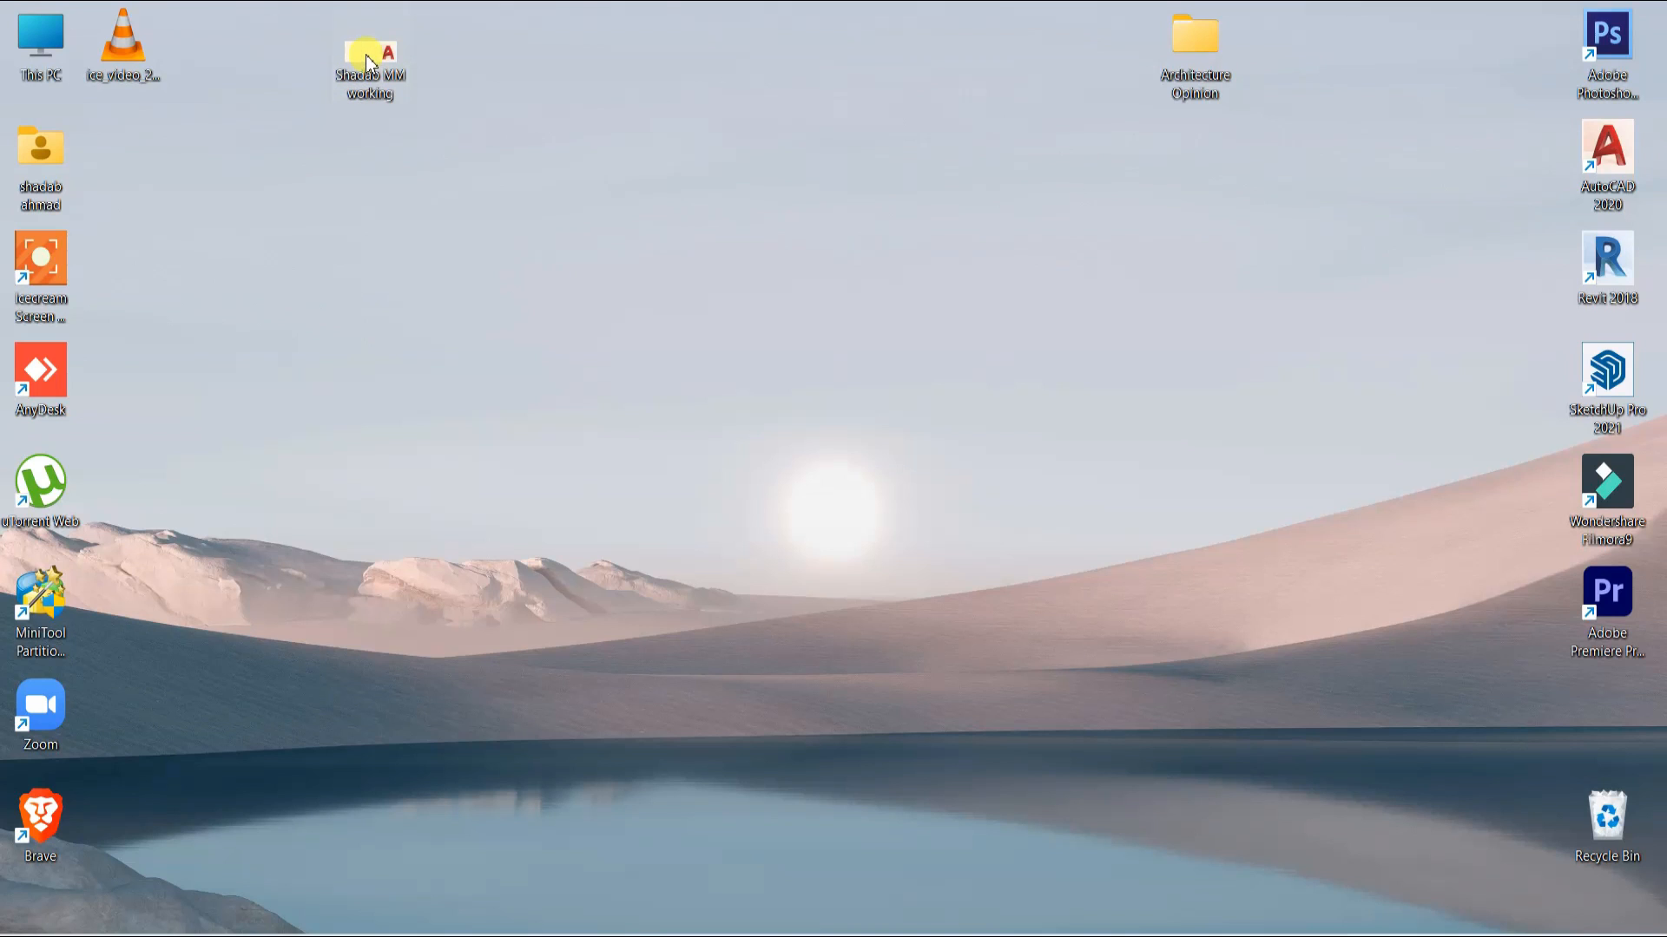
left_click(397, 143)
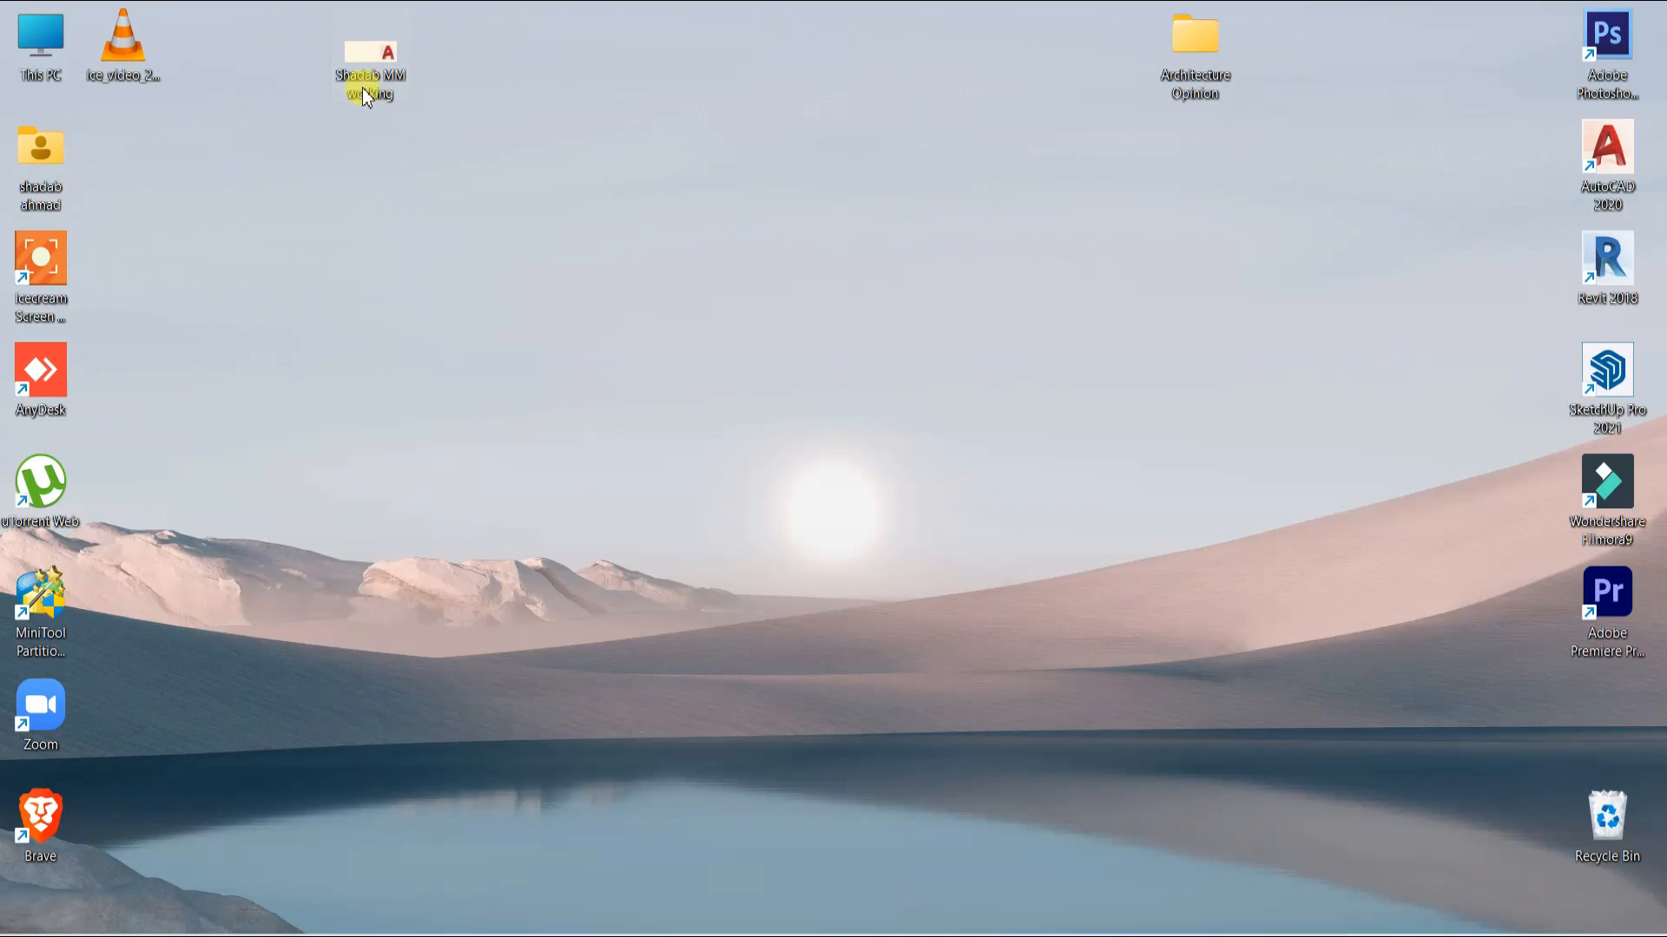
double_click(368, 73)
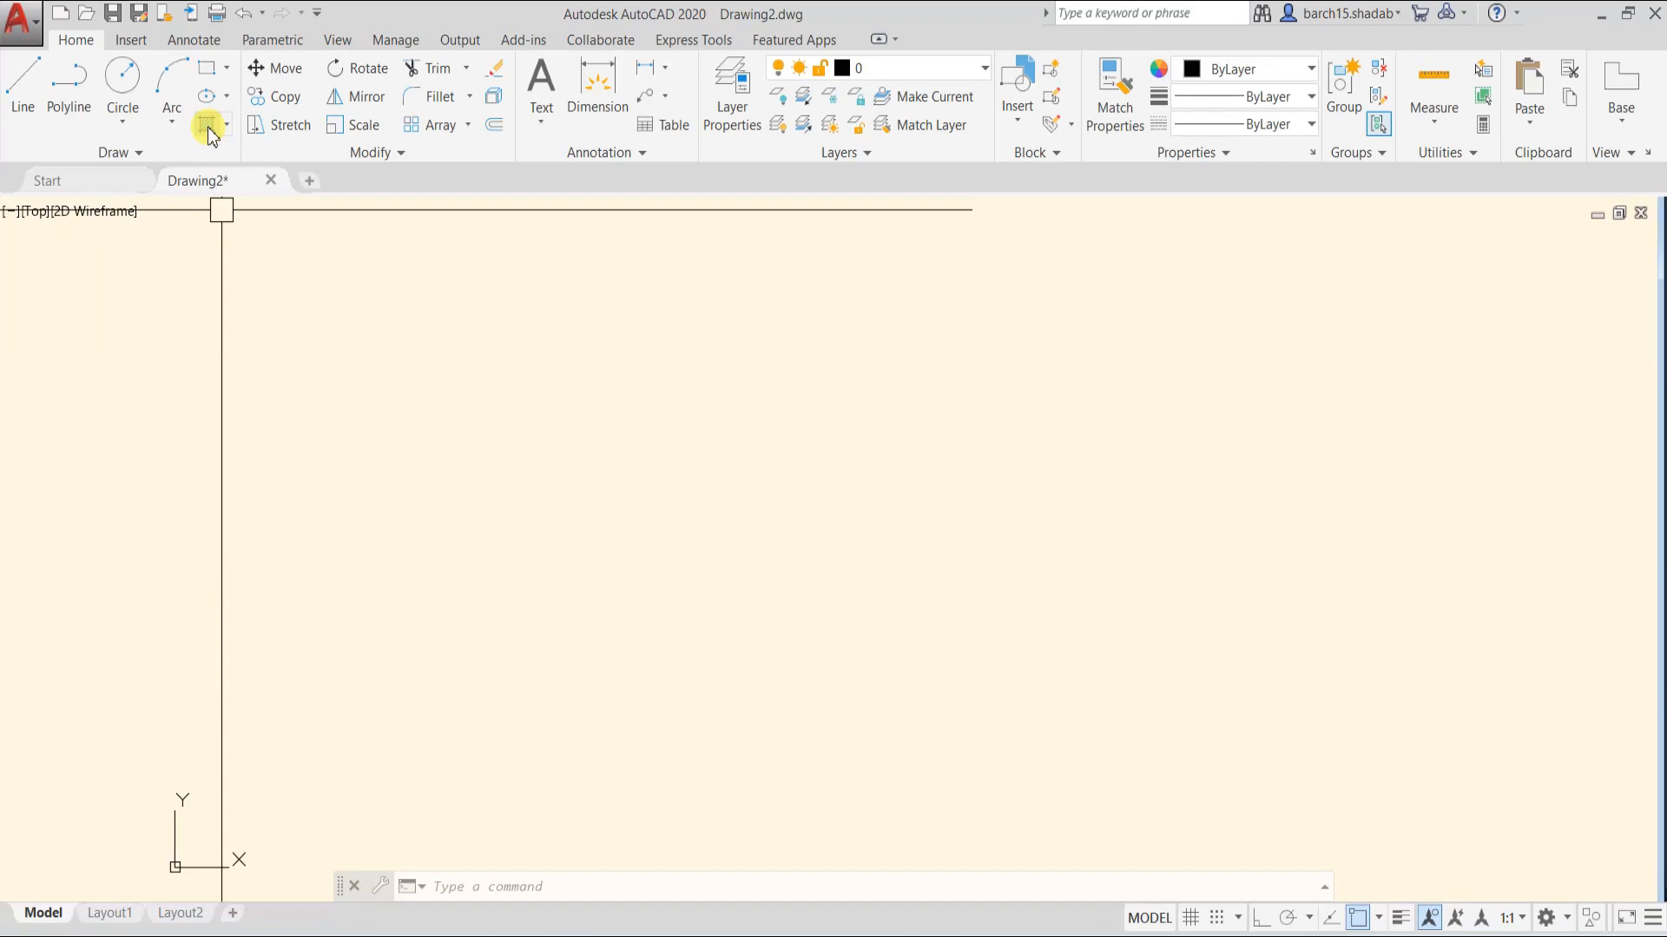
- Show the additional Draw tools, keep them pinned open for a moment, and unpin them again
left_click(136, 153)
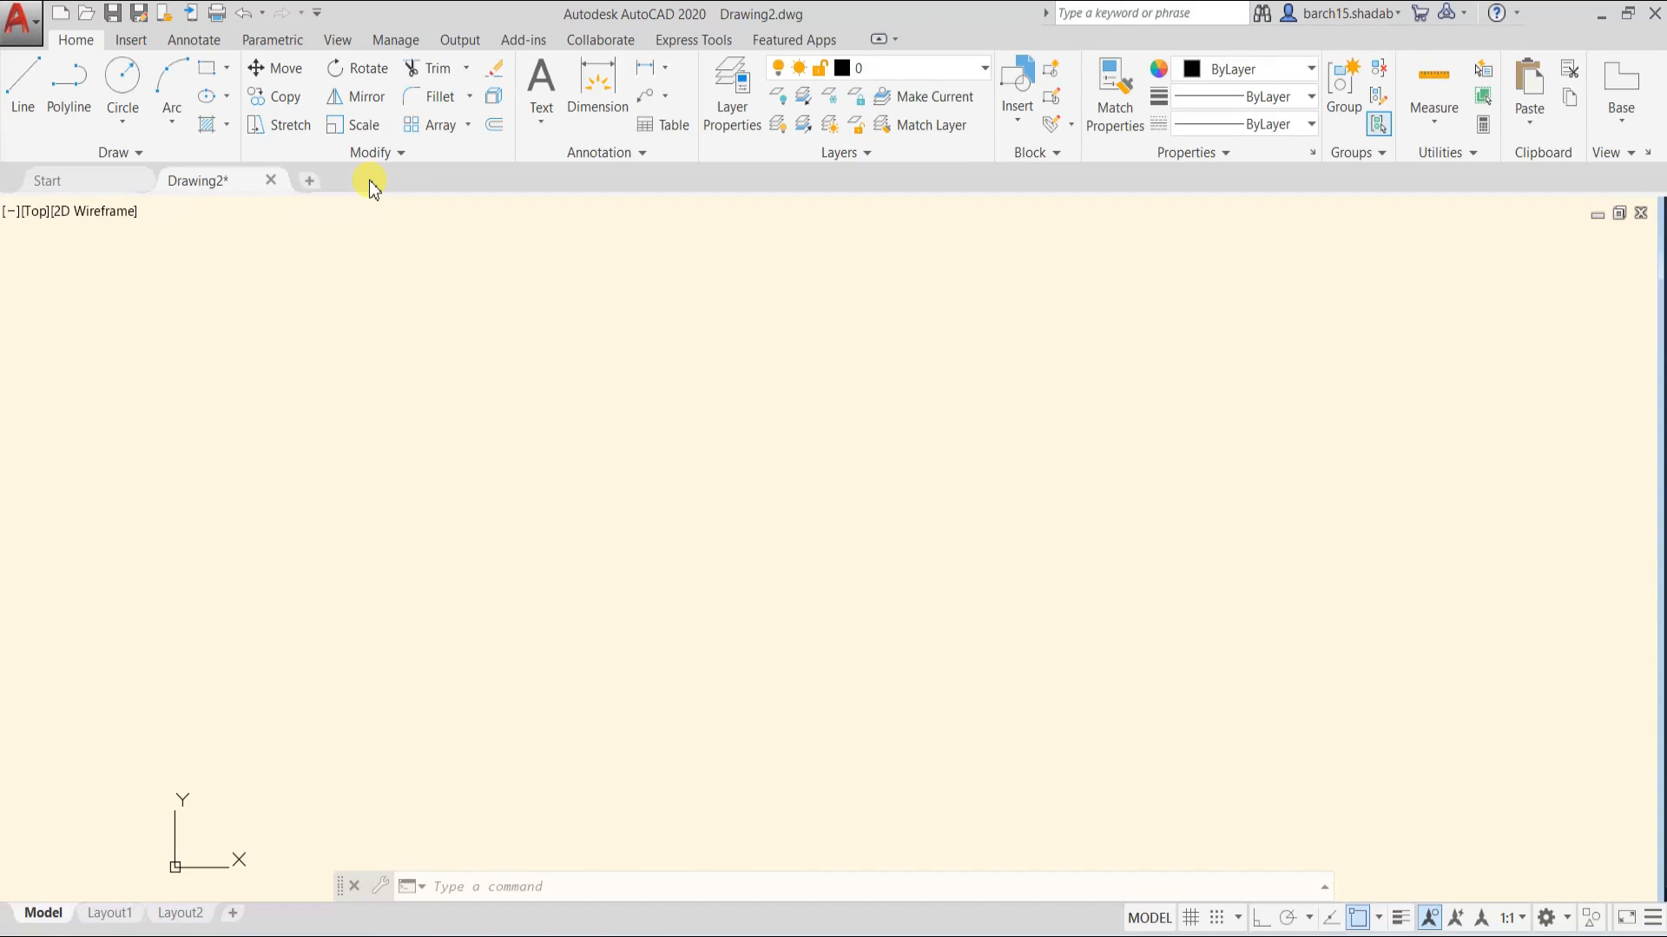
left_click(113, 152)
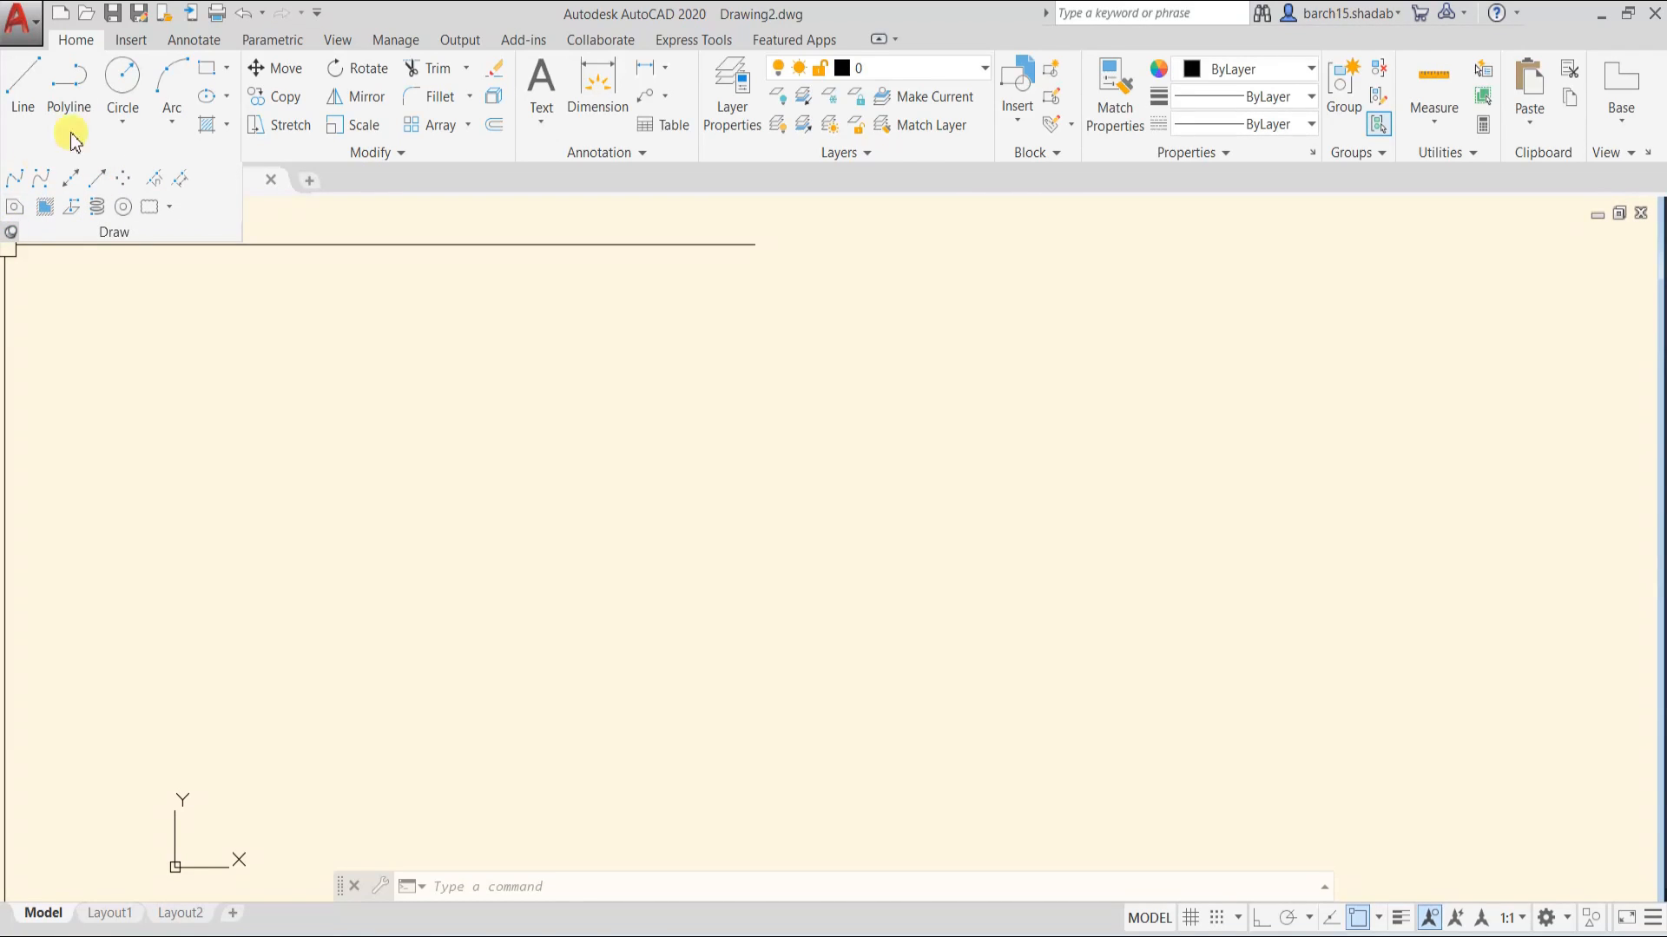
left_click(318, 394)
left_click(743, 533)
left_click(428, 504)
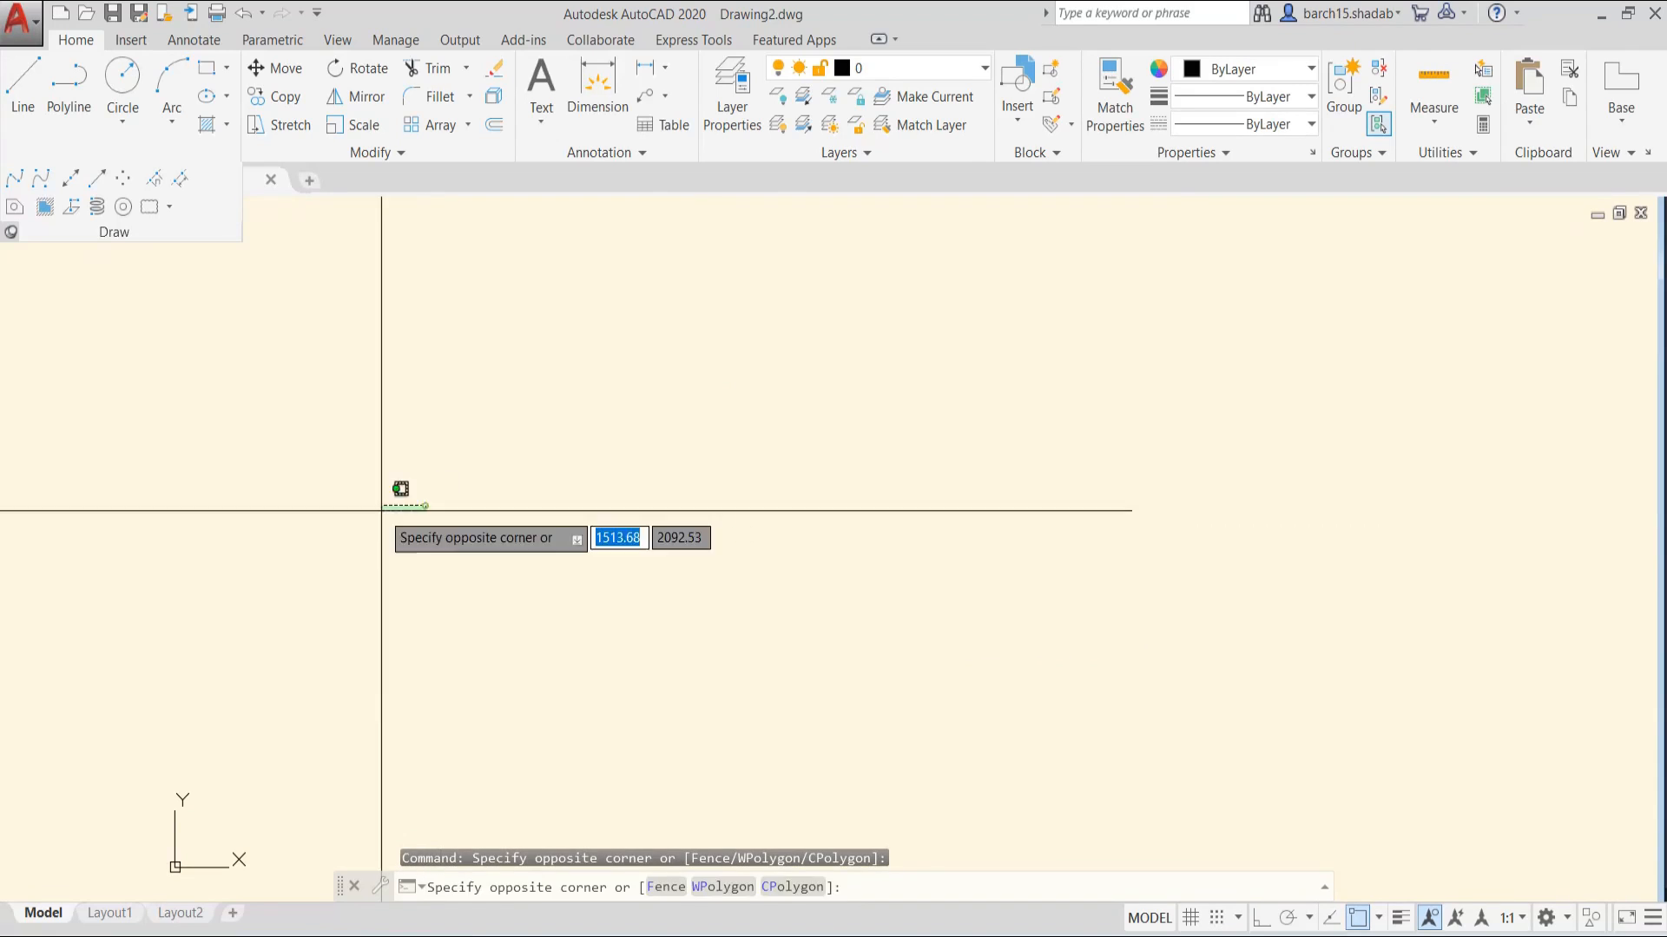
left_click(150, 579)
key("Escape")
left_click(16, 236)
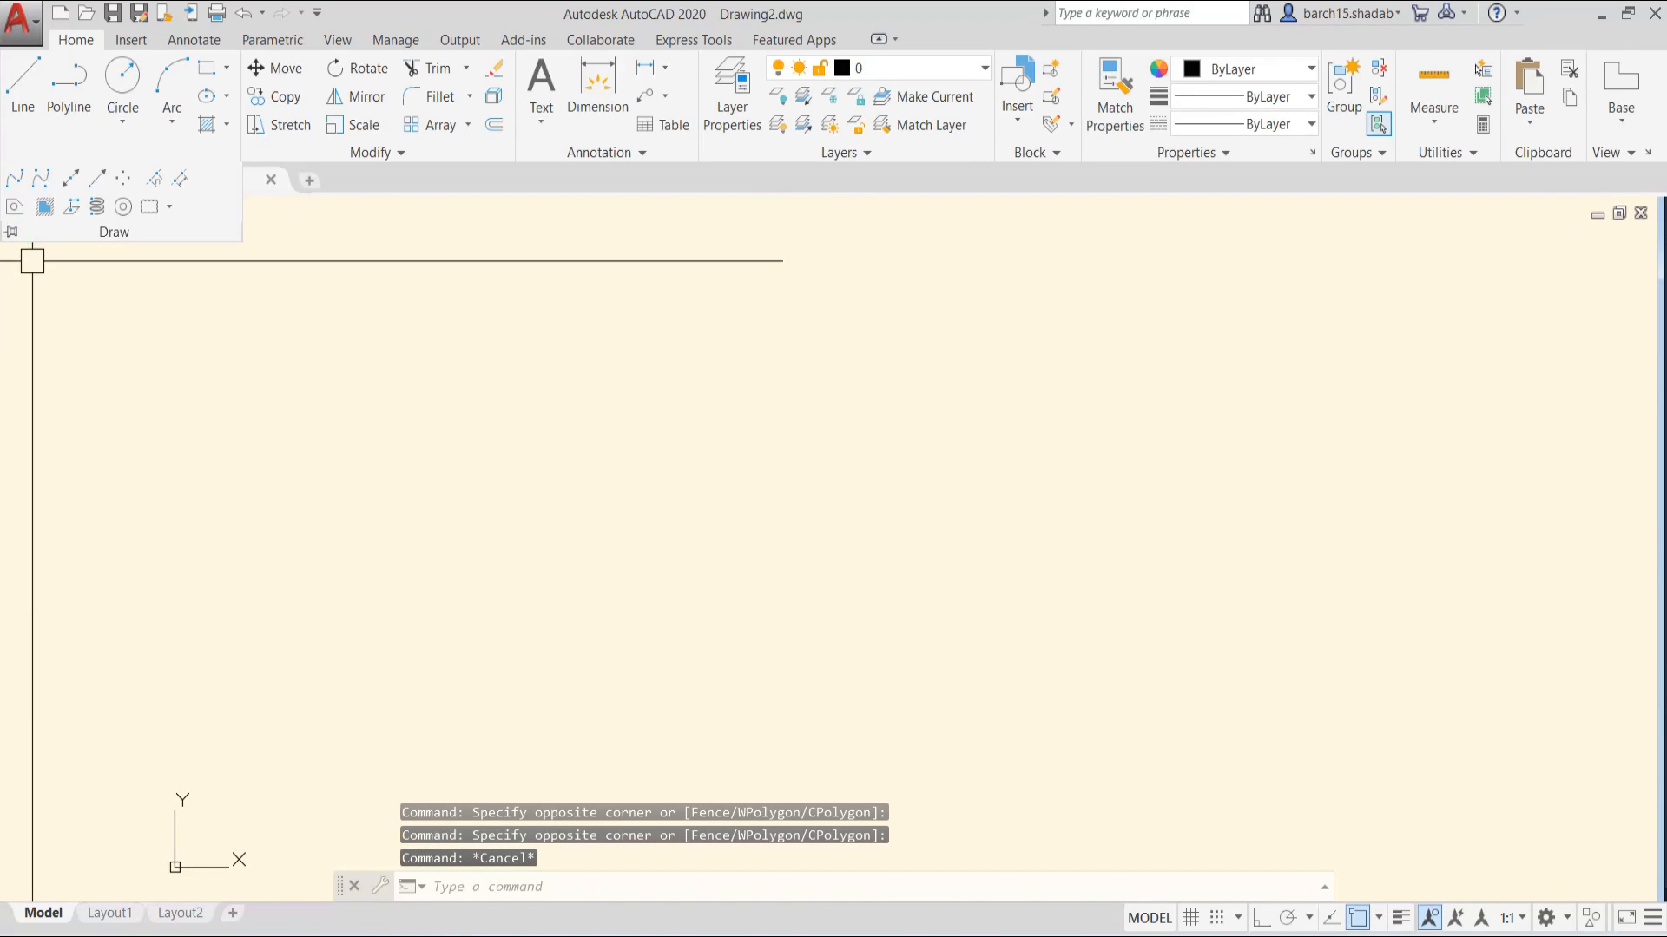
left_click(874, 410)
left_click(462, 566)
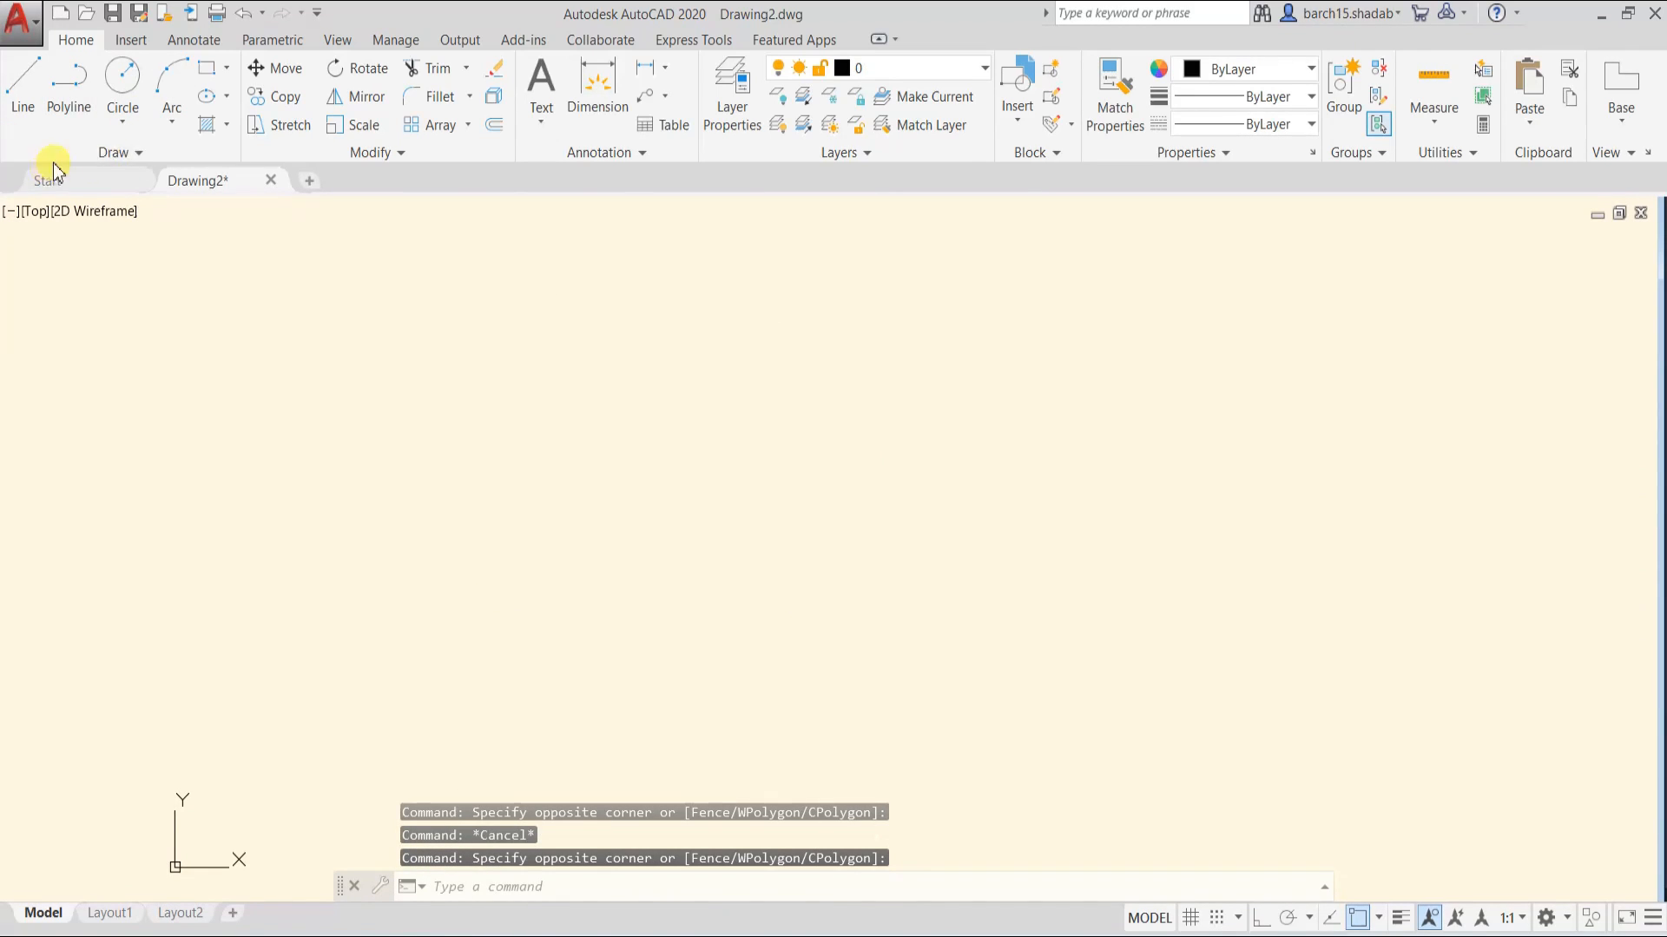
- Show the additional Modify tools and collapse them again
left_click(435, 148)
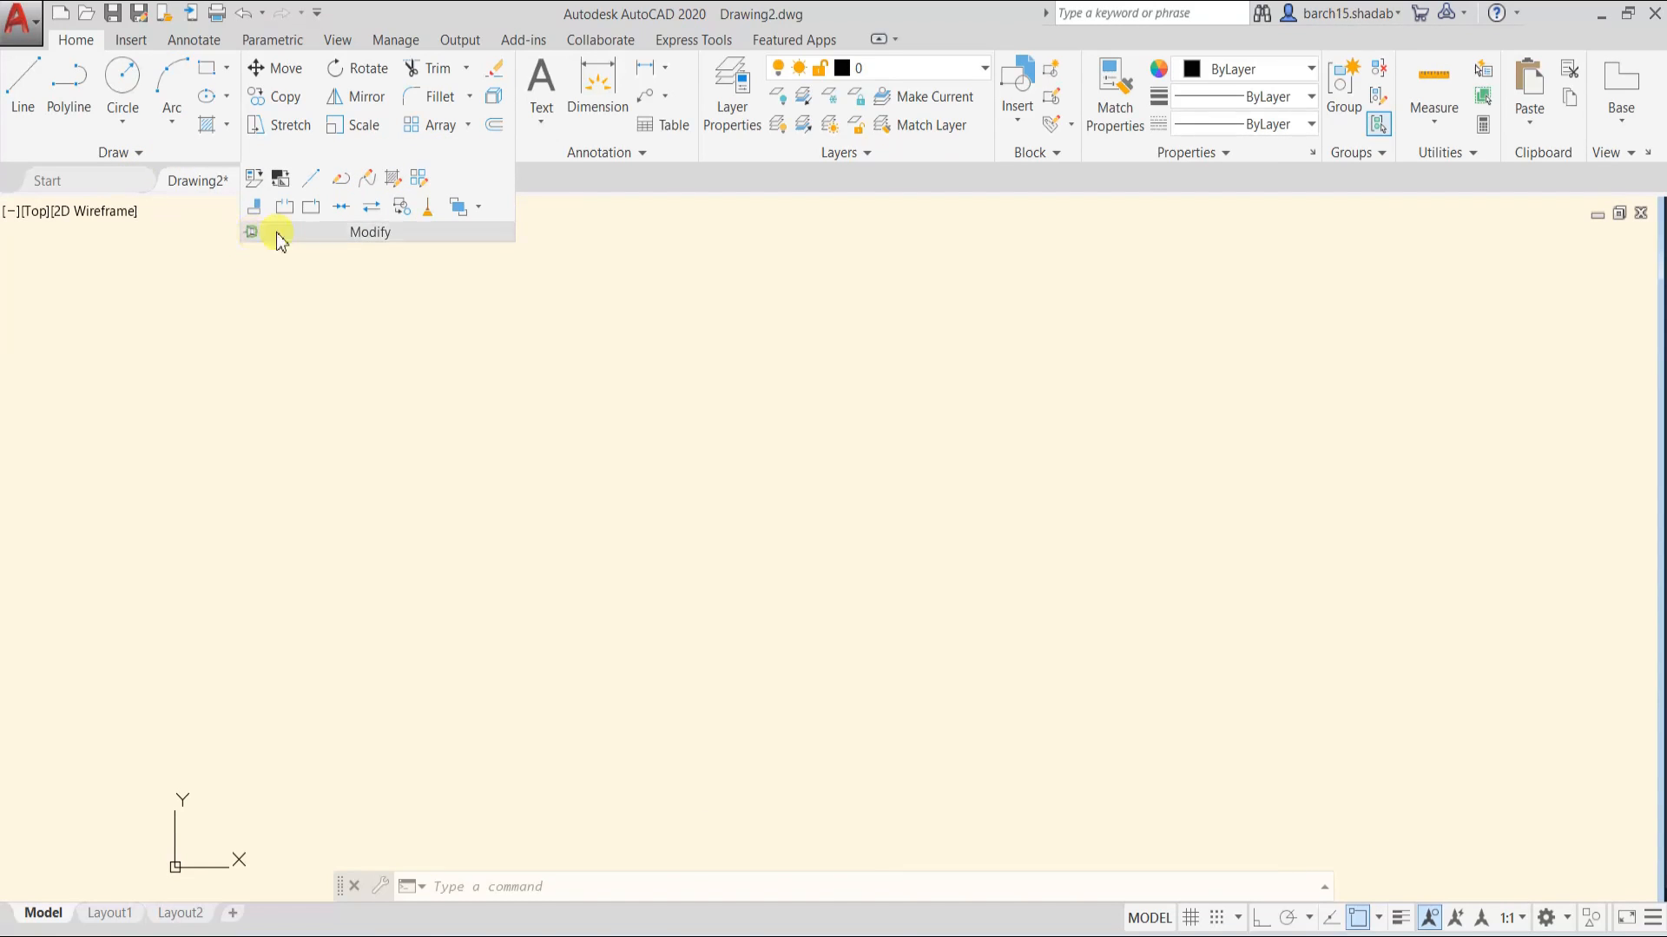
left_click(597, 332)
left_click(442, 481)
key("Escape")
key("Escape")
key("Escape")
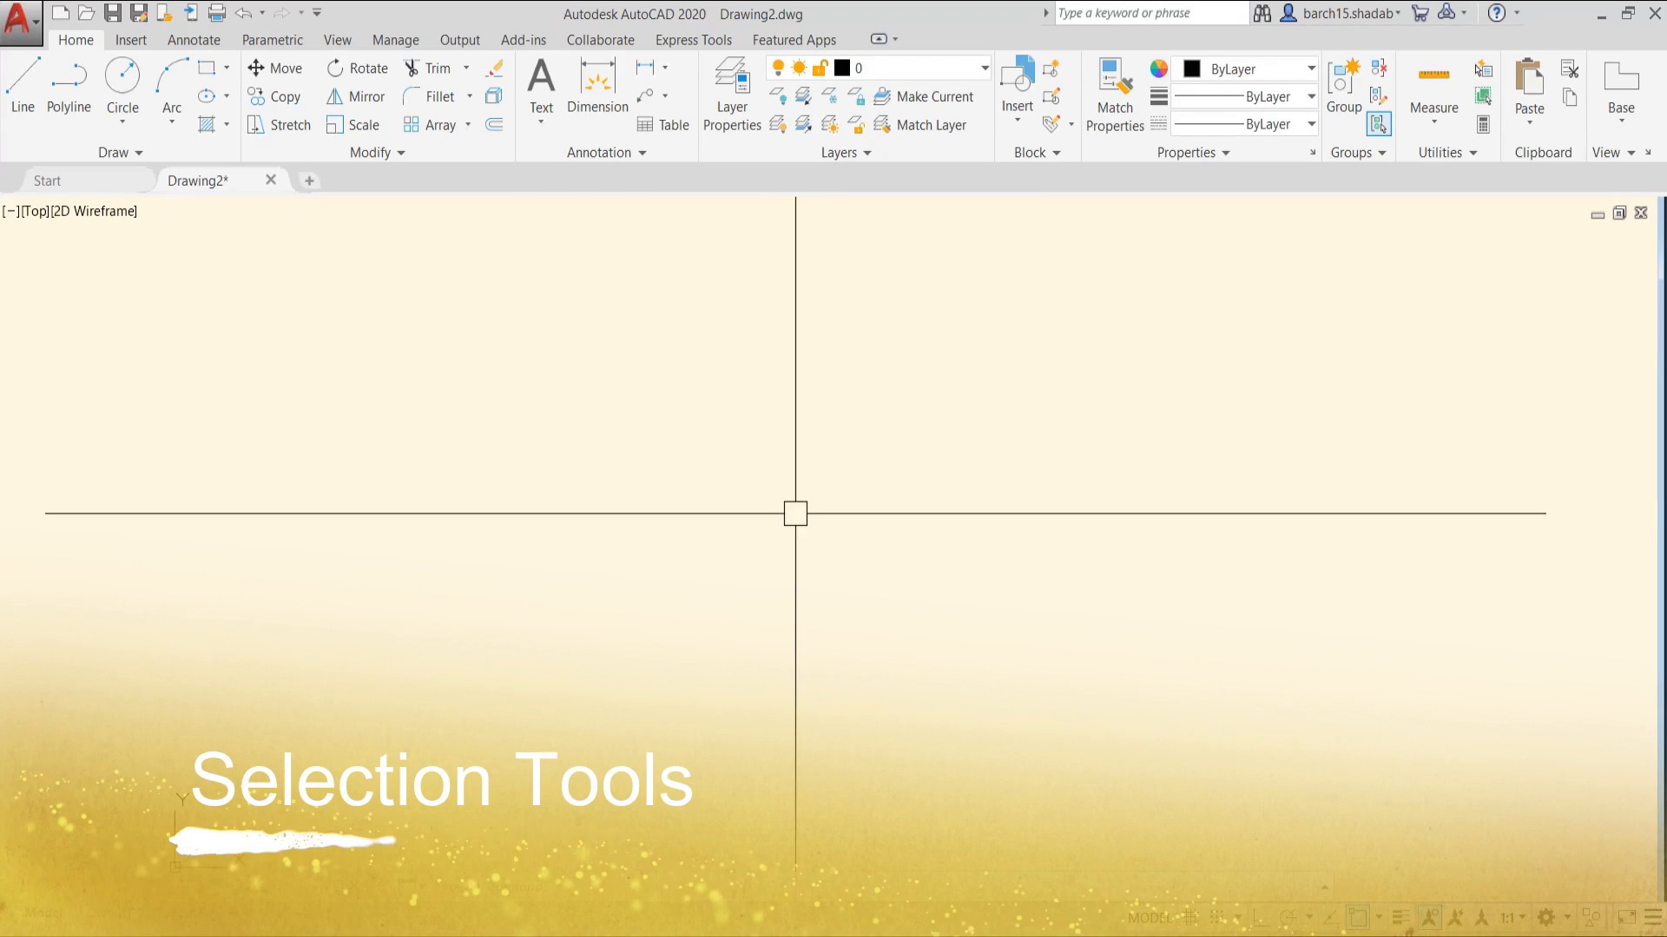
- Try a left-to-right window selection in the empty drawing area and cancel it
left_click(903, 348)
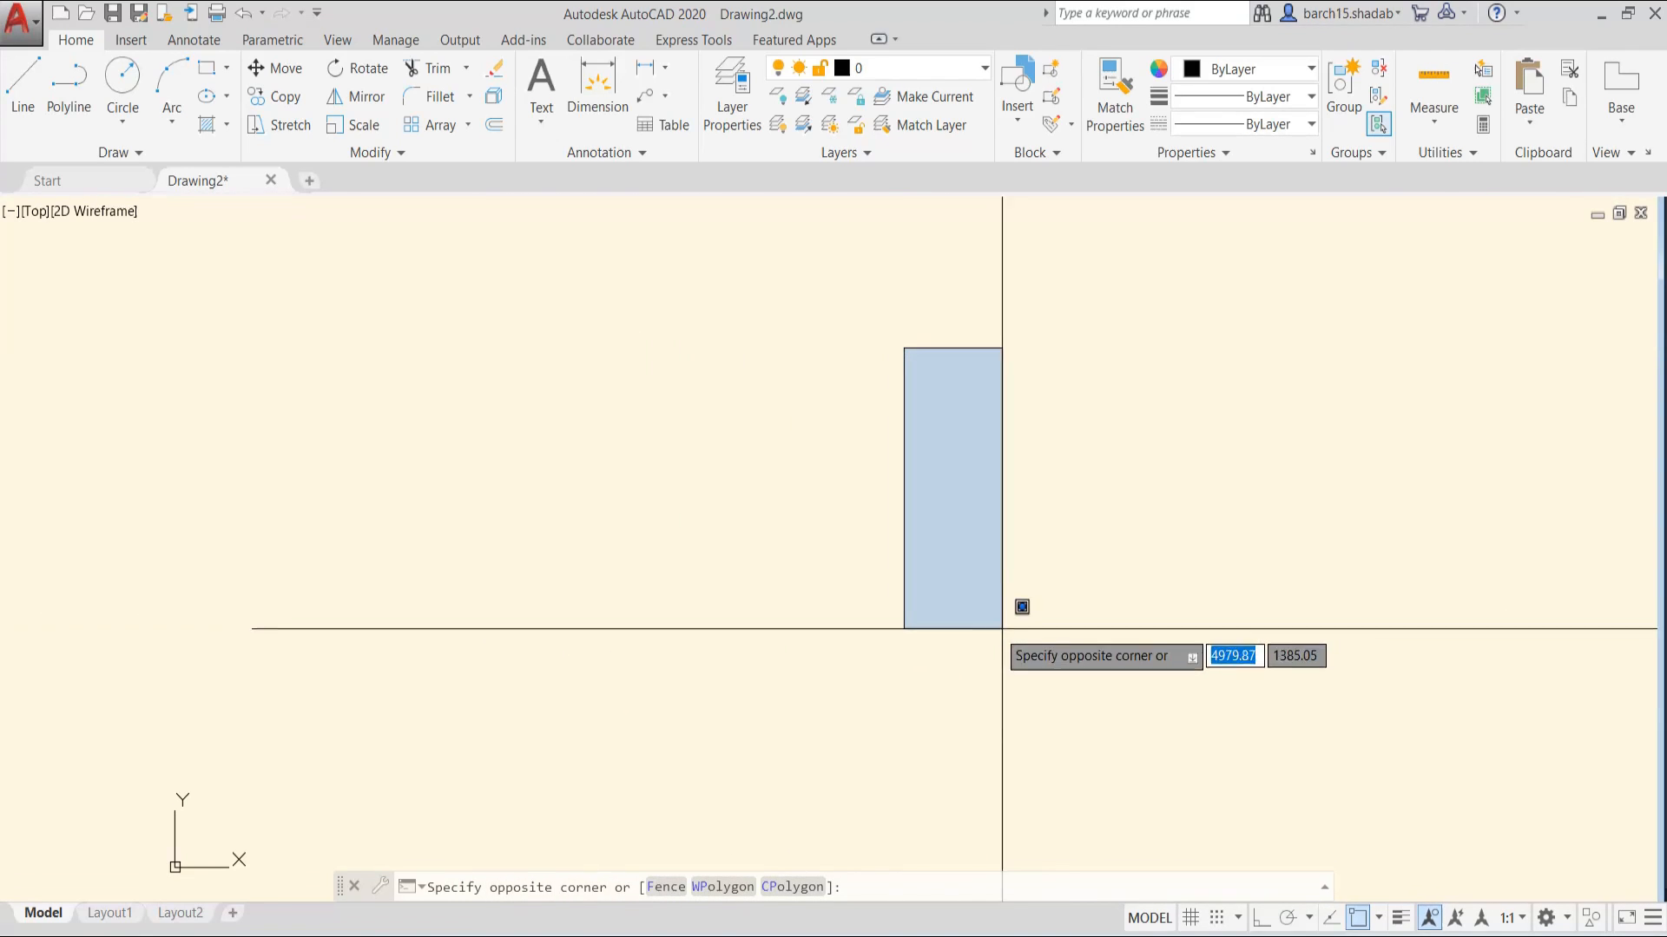
scroll(1272, 667, "down", 2)
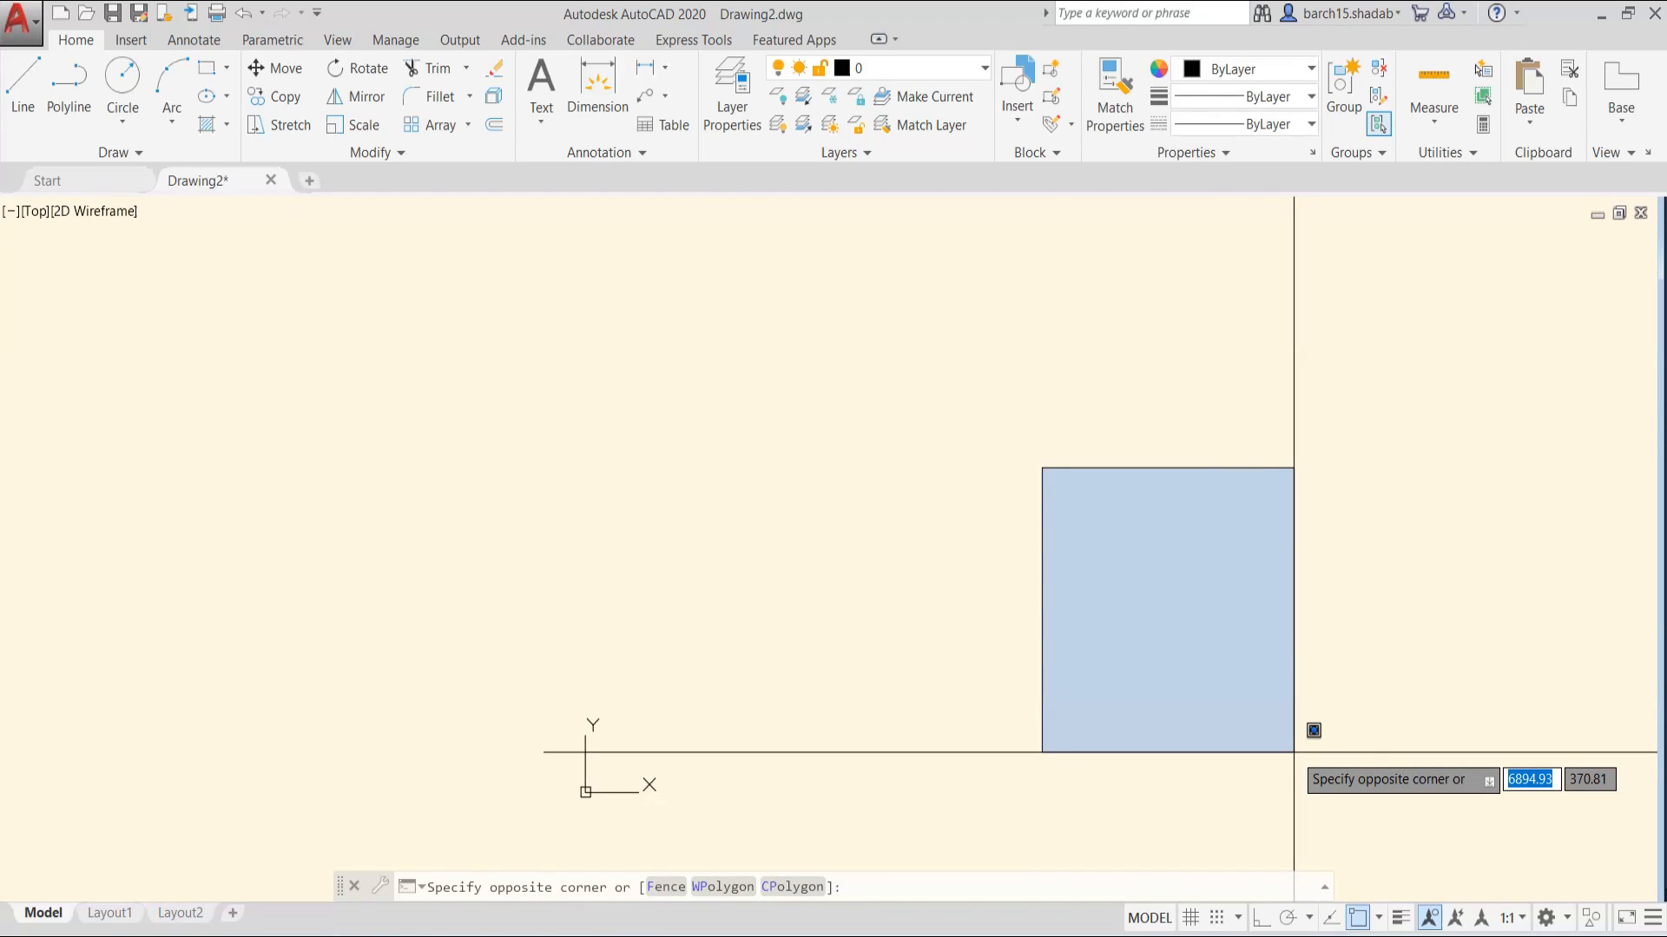
key("Escape")
key("Escape")
key("Escape")
scroll(882, 558, "up", 2)
type("l")
key("Return")
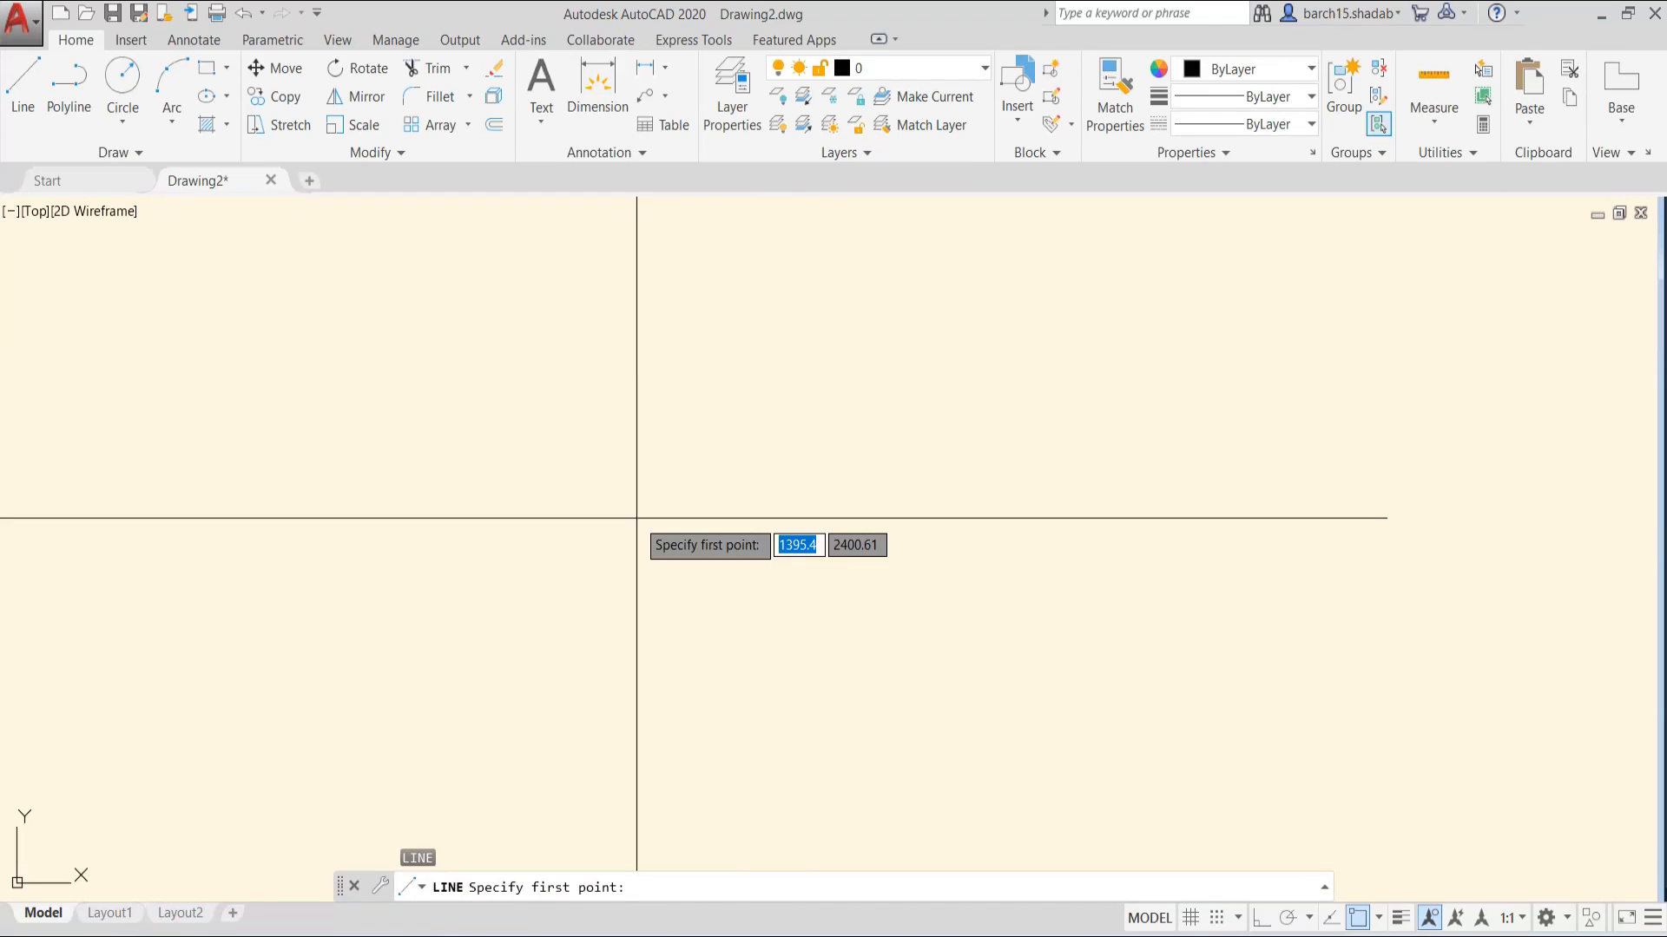
key("Escape")
key("Escape")
- Draw a rectangle, slightly taller than wide, near the middle of the empty drawing area
type("rec")
key("Return")
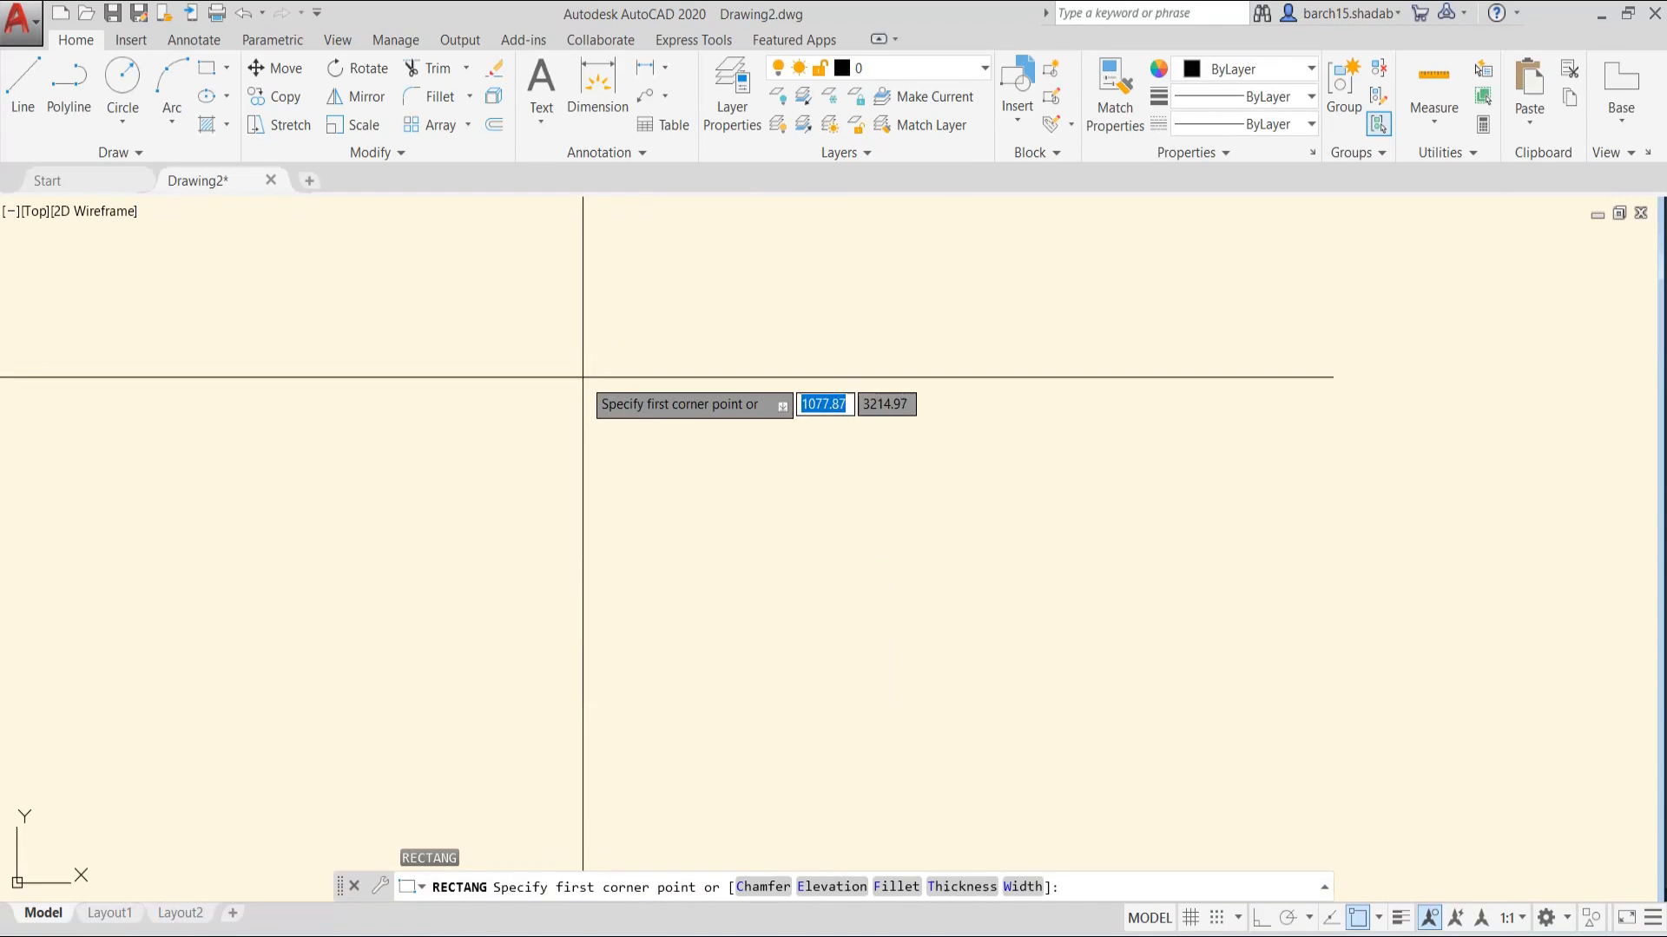
left_click(582, 378)
left_click(748, 573)
key("Escape")
key("Escape")
- Draw a diagonal line rising from below the rectangle, across its lower-right part, to a point beyond its right edge
type("l")
key("Return")
left_click(636, 669)
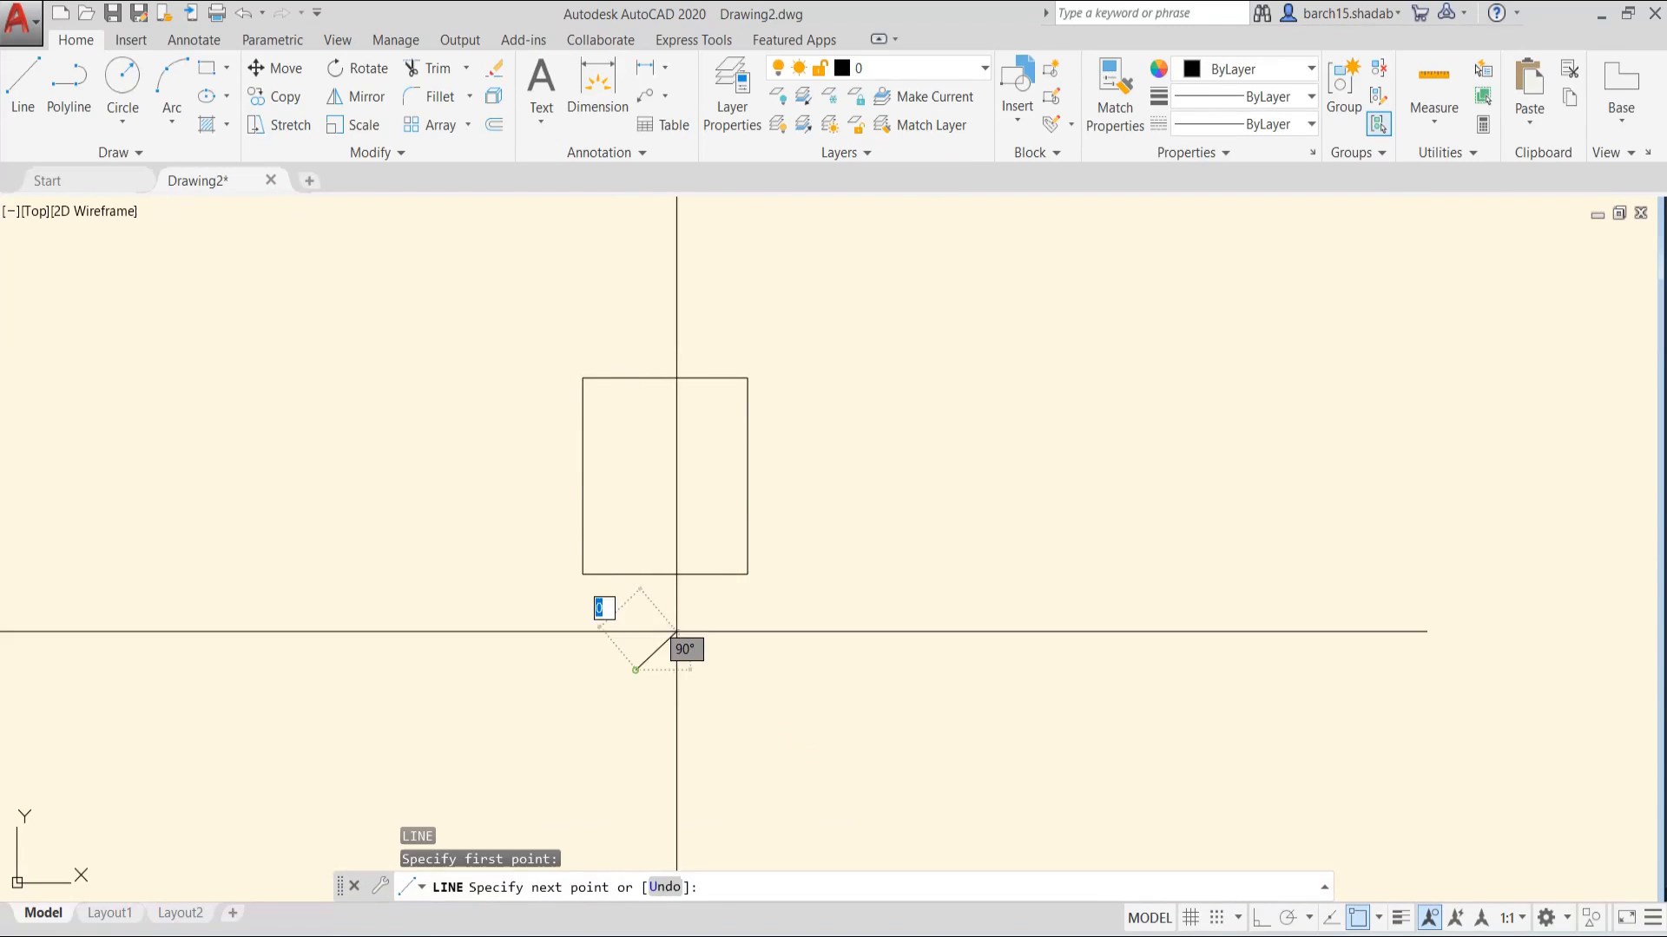
left_click(807, 388)
key("Escape")
key("Escape")
key("Escape")
- Draw a second diagonal line from near the rectangle's centre down past its lower-right corner
type("l")
key("Return")
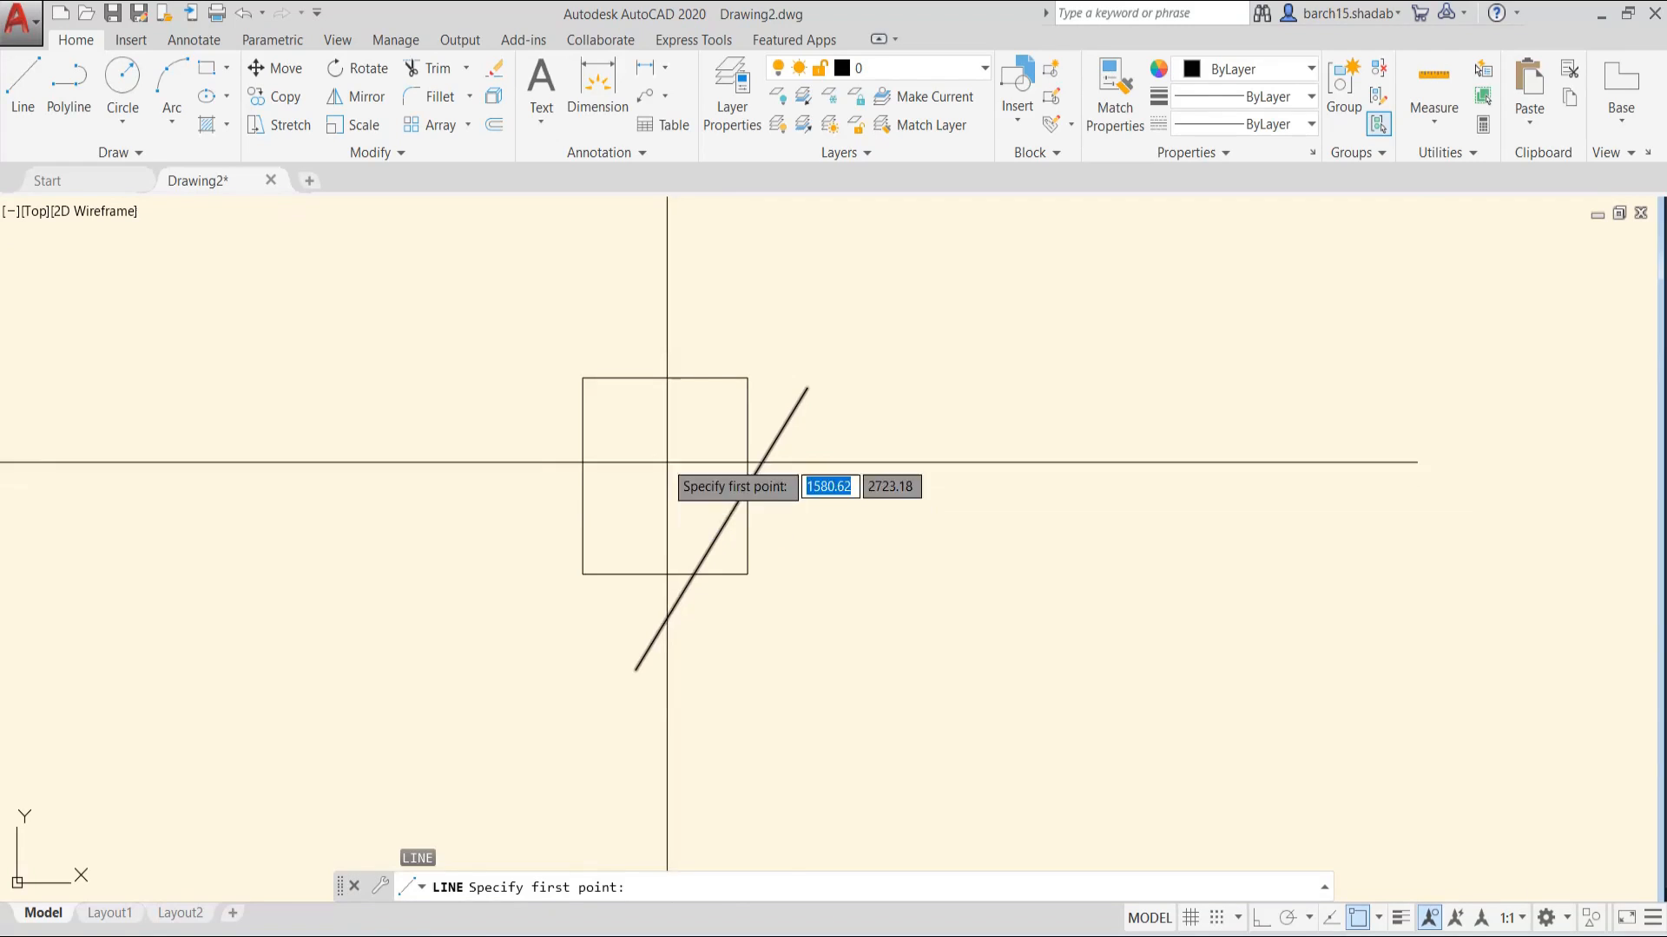
left_click(654, 454)
left_click(820, 644)
key("Escape")
key("Escape")
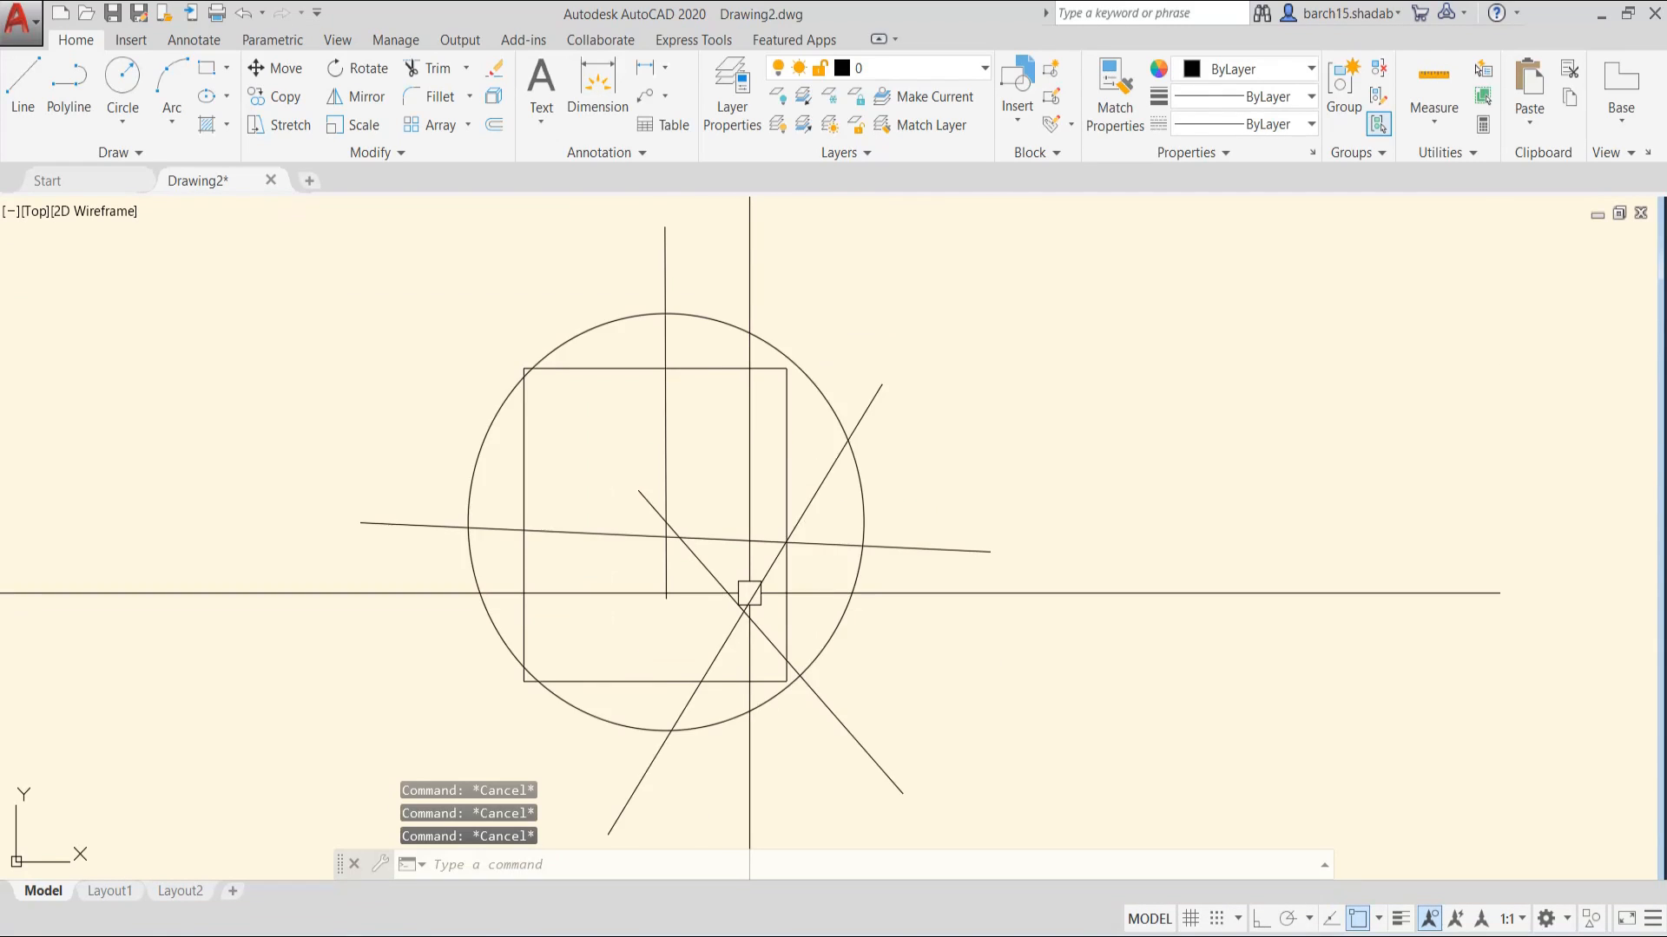
- Select the nearly horizontal line with a right-to-left crossing window over its right end
left_click(987, 360)
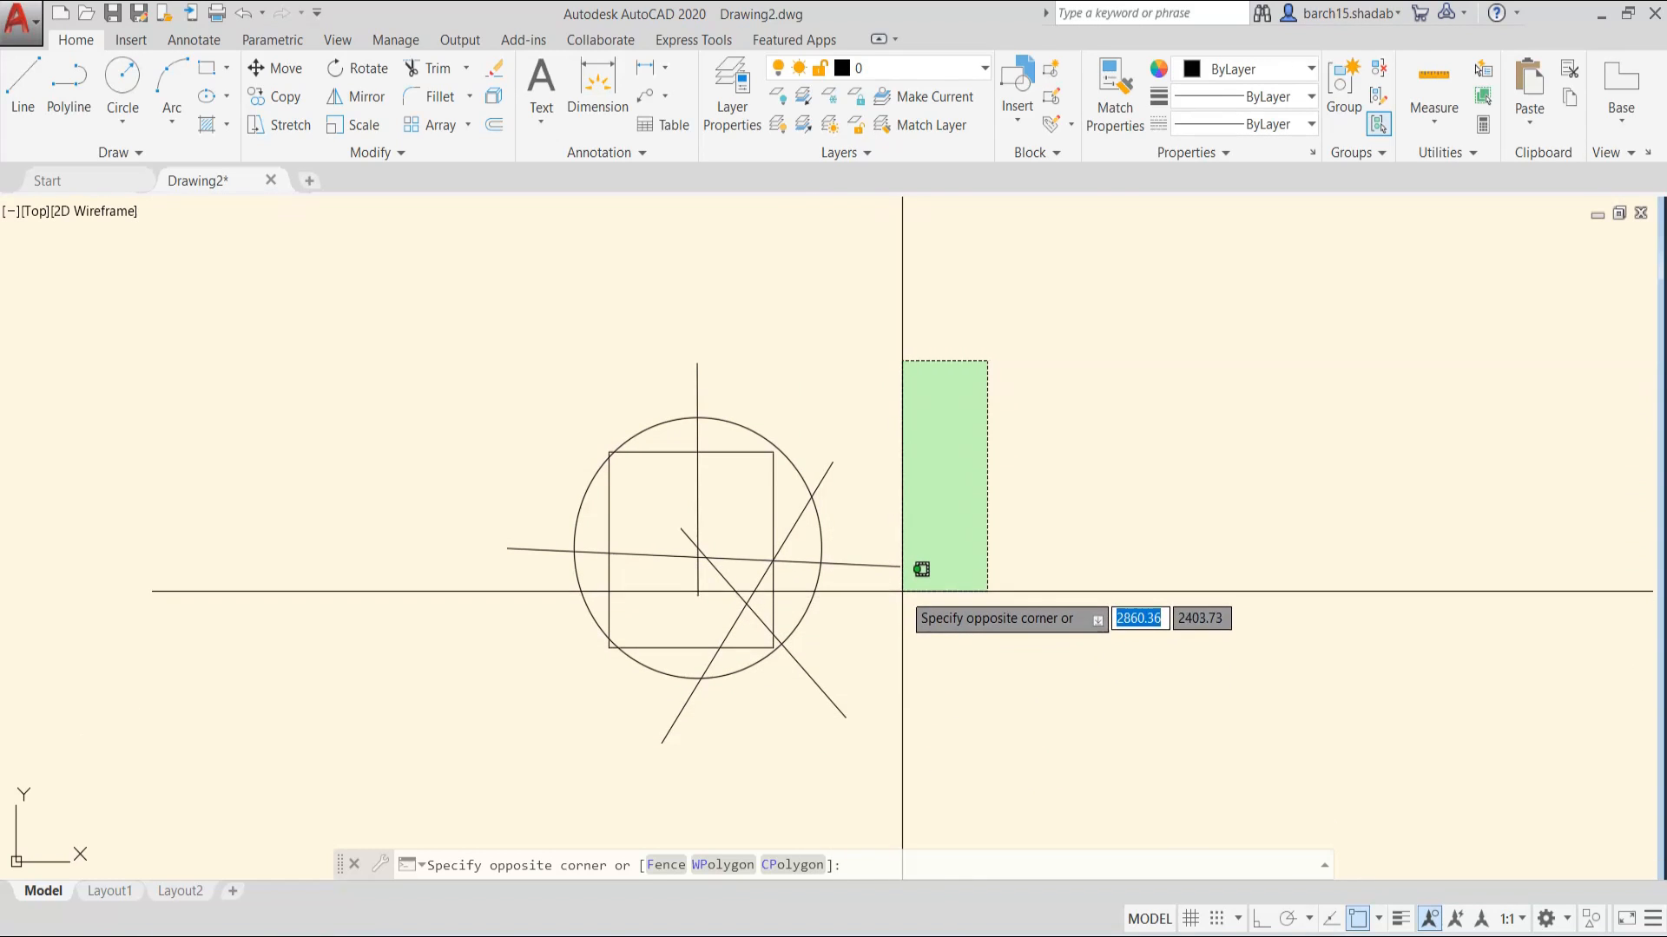
key("Escape")
scroll(908, 588, "up", 5)
scroll(841, 532, "down", 3)
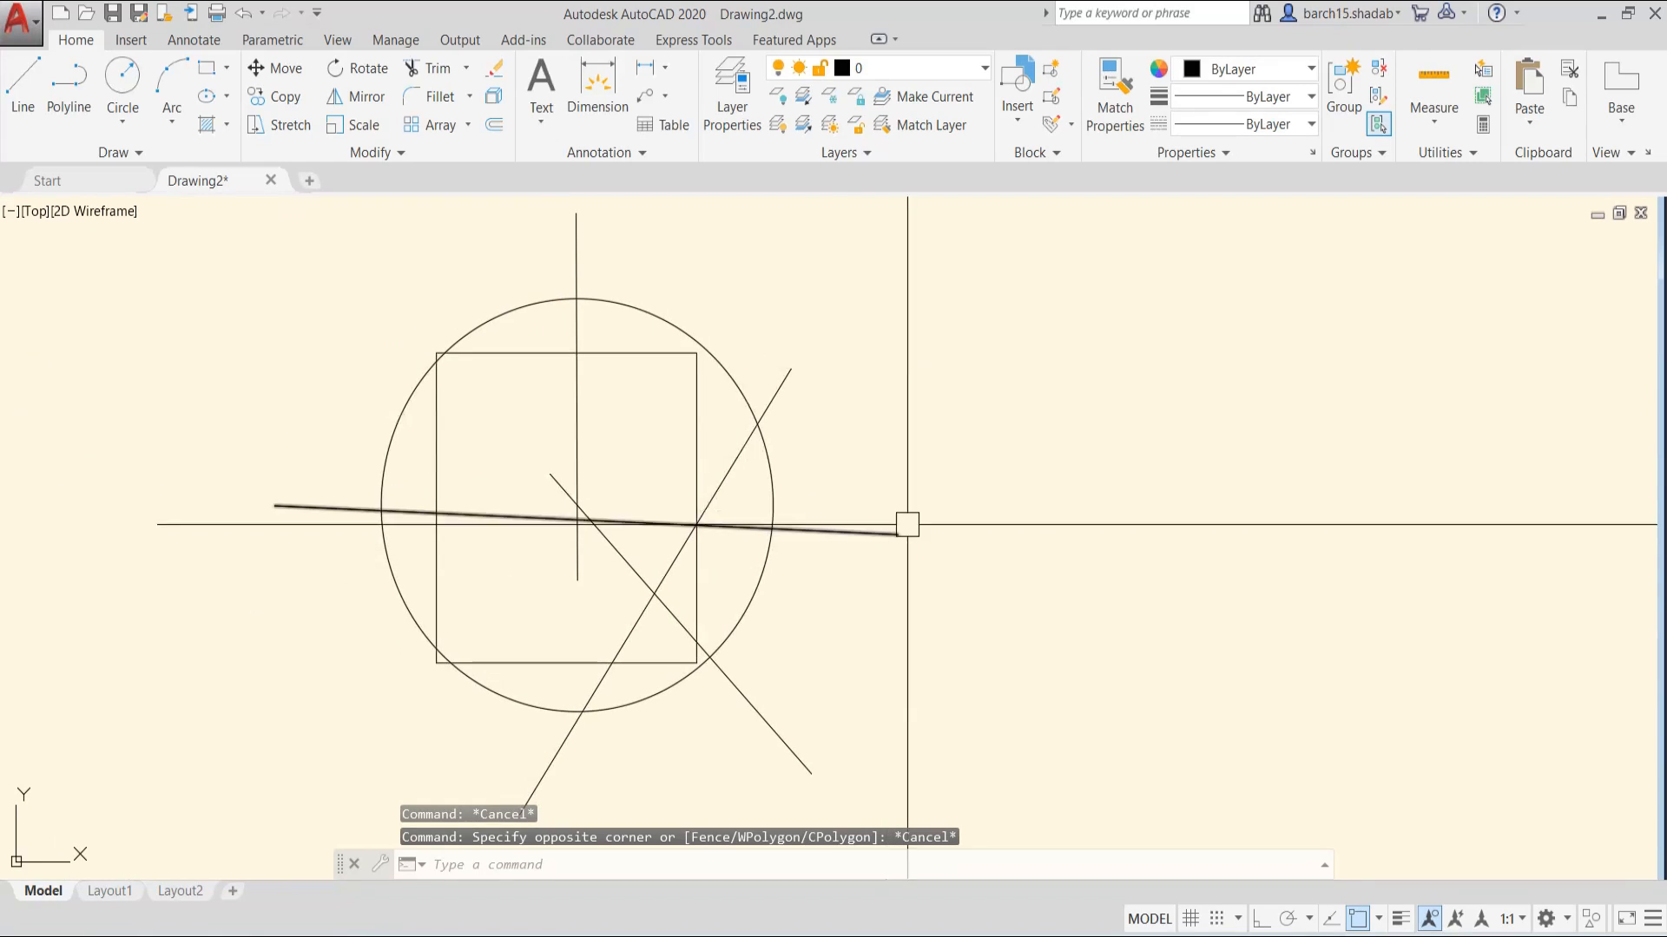
left_click(928, 498)
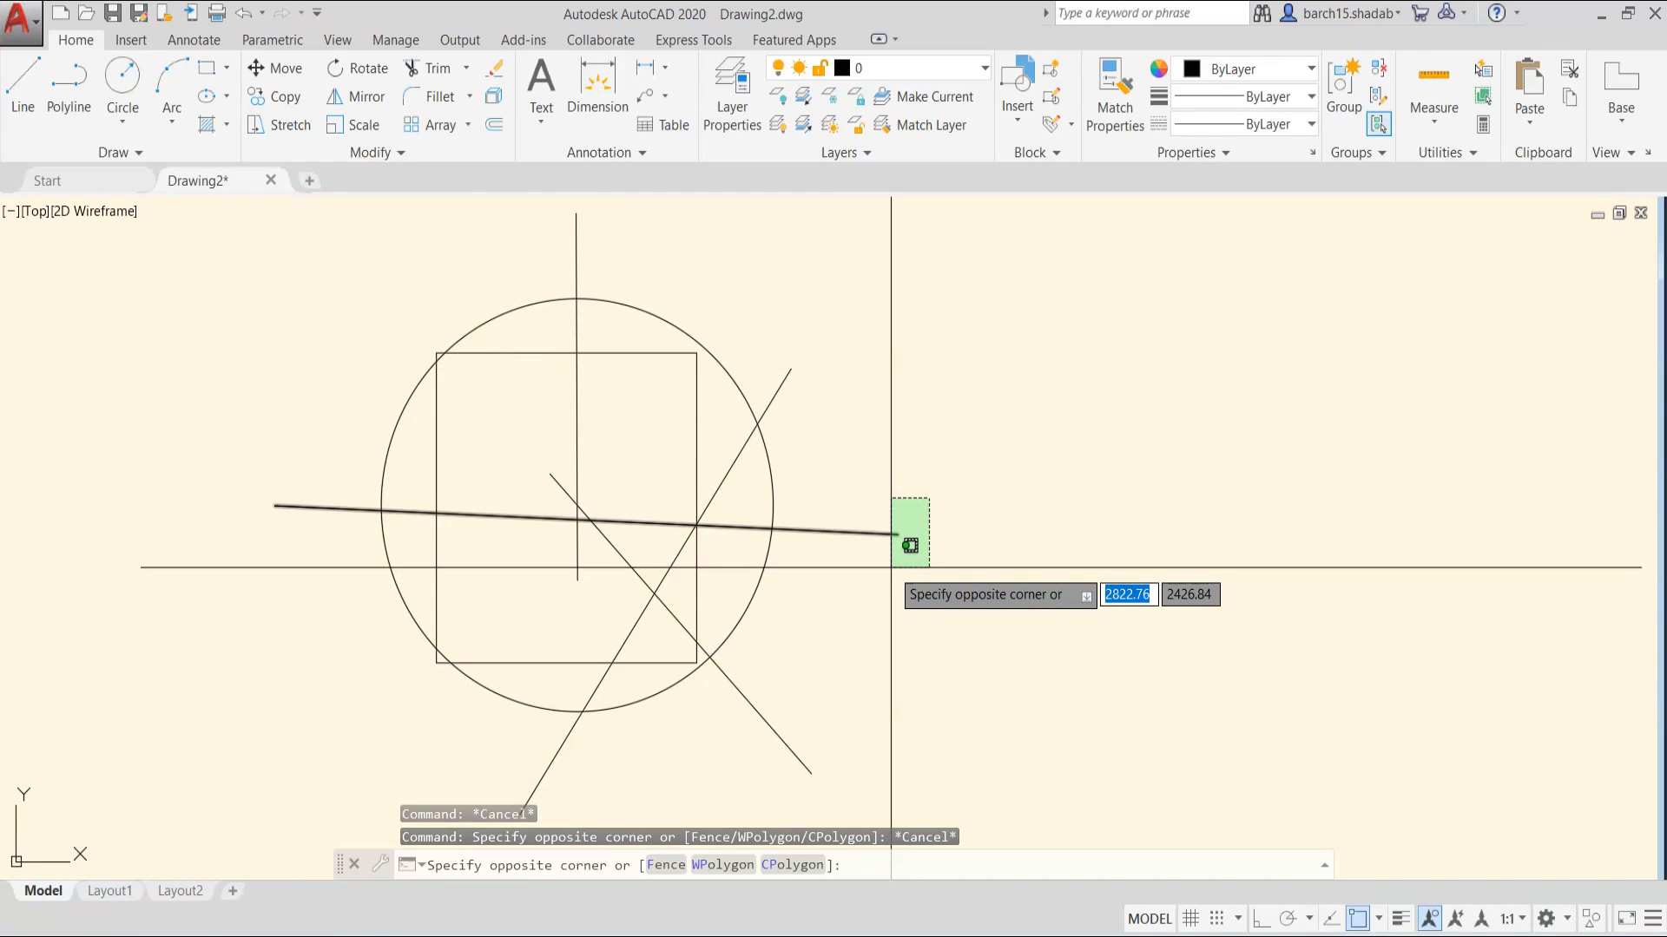
left_click(890, 567)
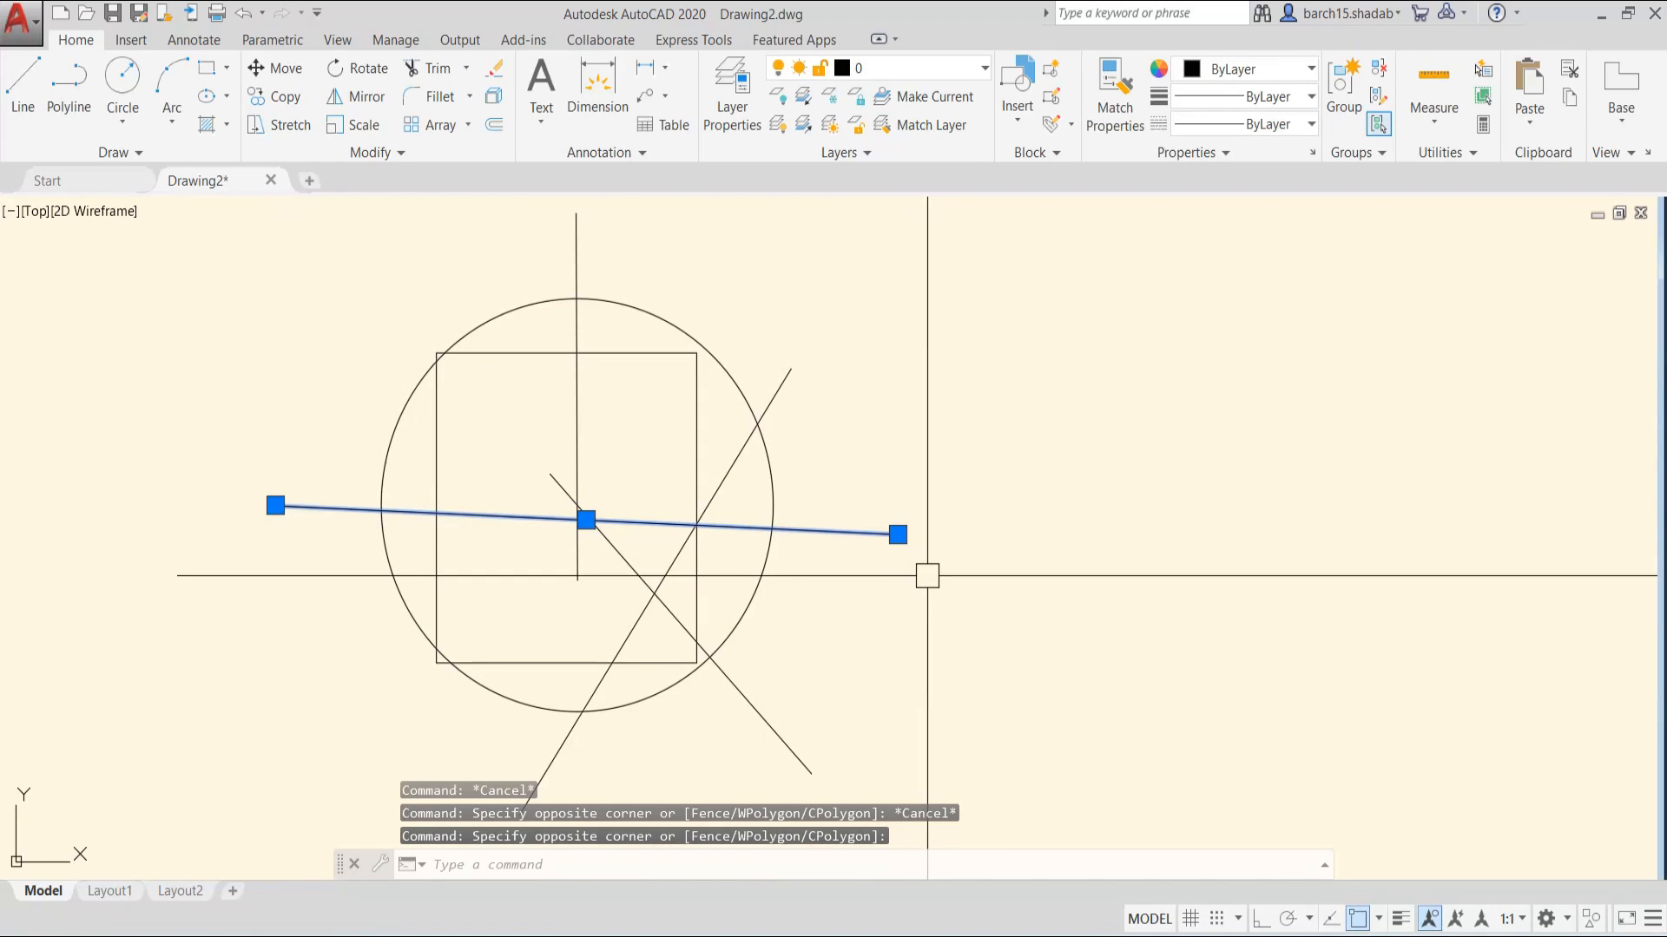
- Try a left-to-right window over the nearly horizontal line's right end, and pick that line directly before clearing the selection
key("Escape")
key("Escape")
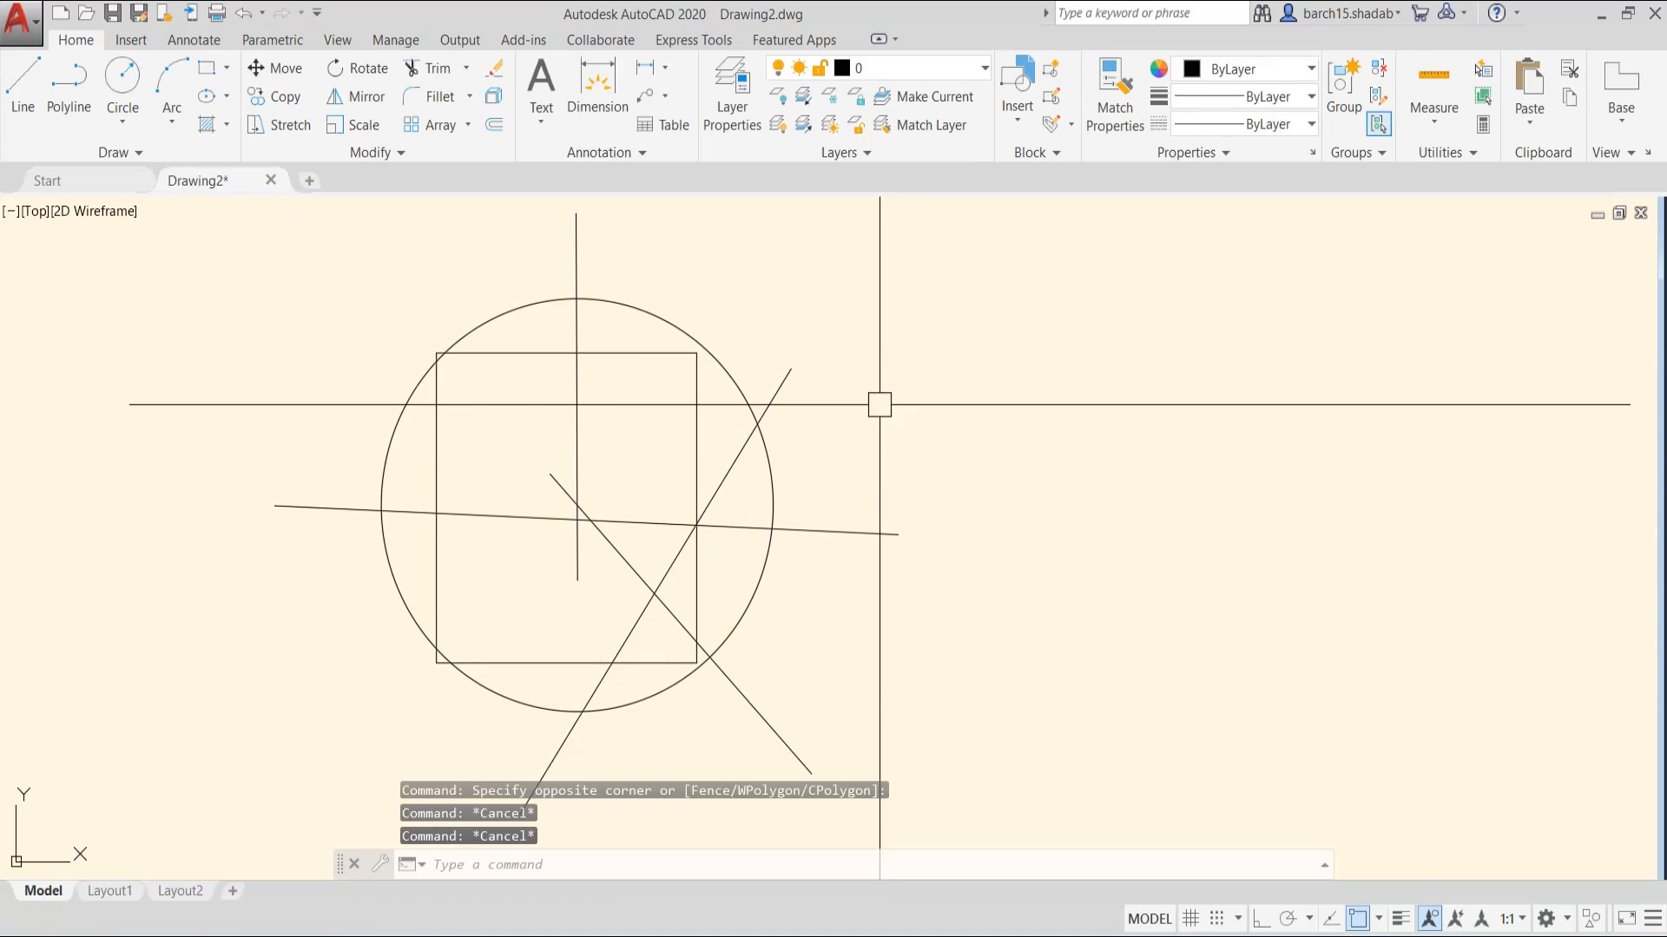
left_click(879, 404)
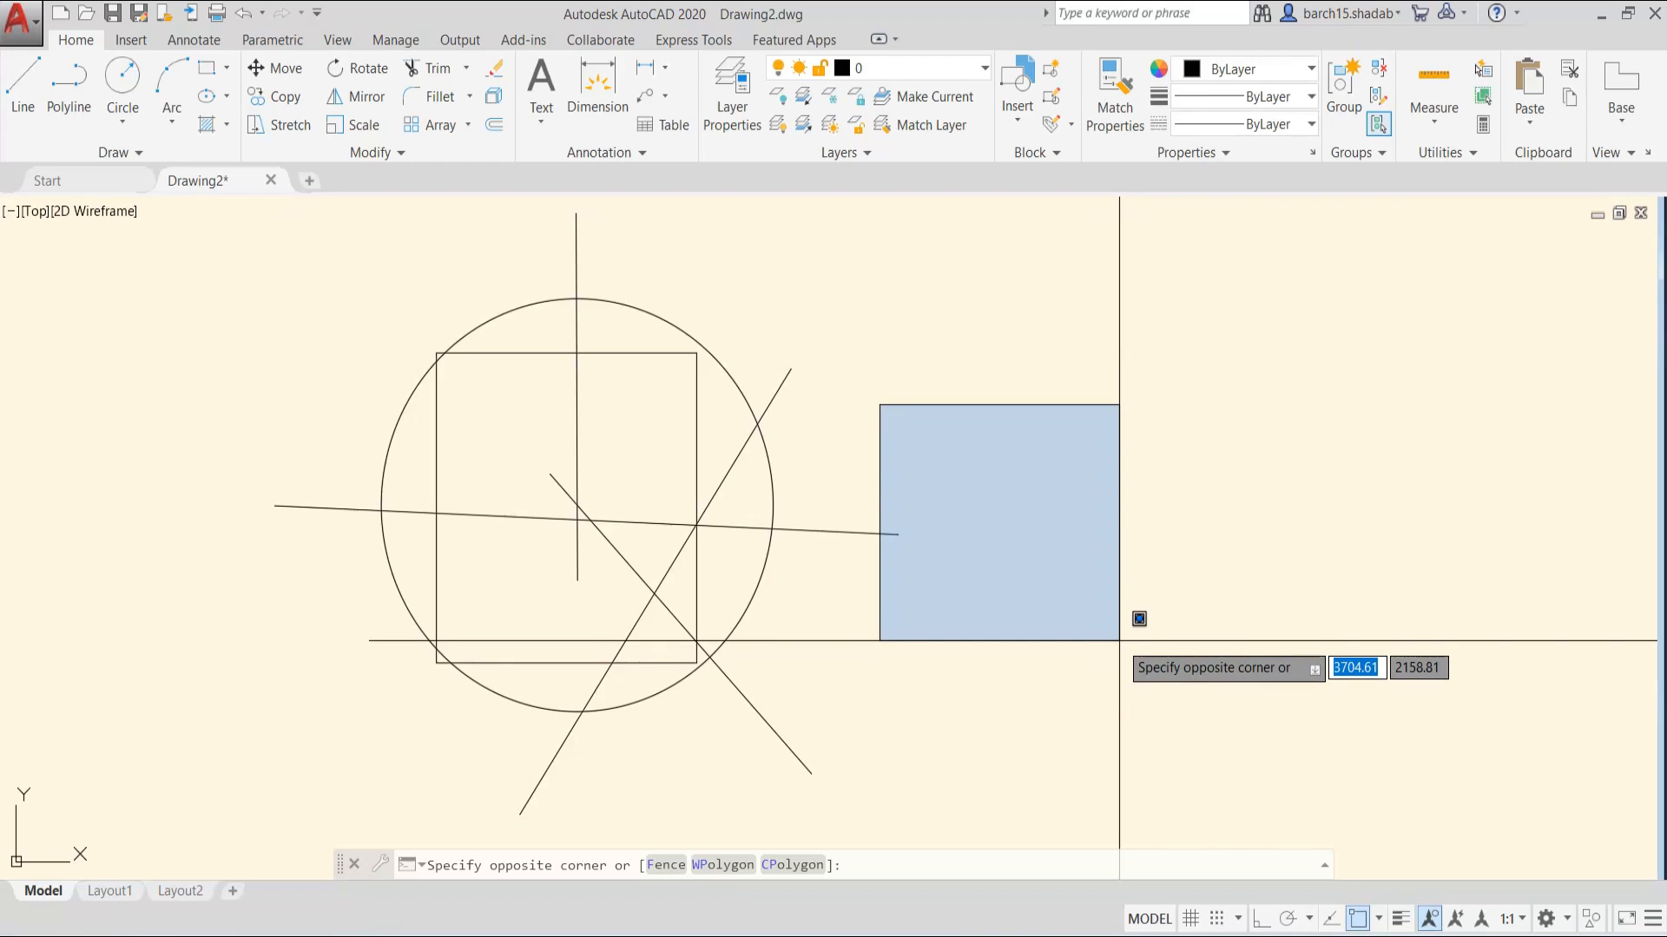
key("Escape")
left_click(837, 532)
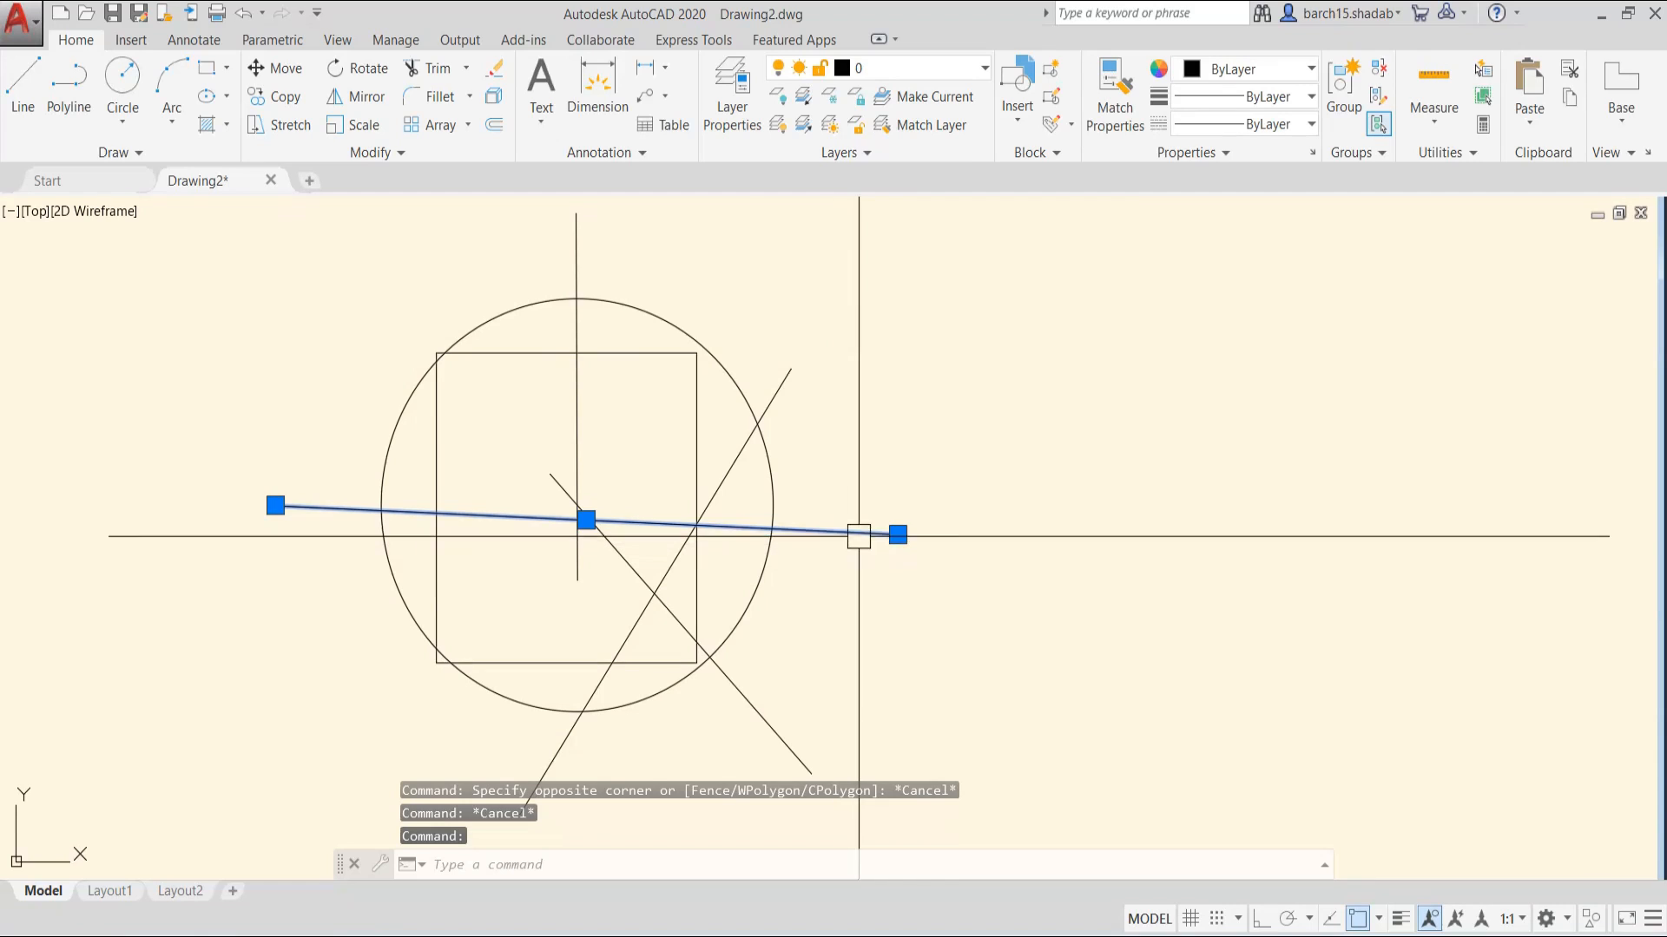
key("Escape")
- Select only the nearly horizontal line with a left-to-right window that fully encloses it, and clear the selection
left_click(182, 459)
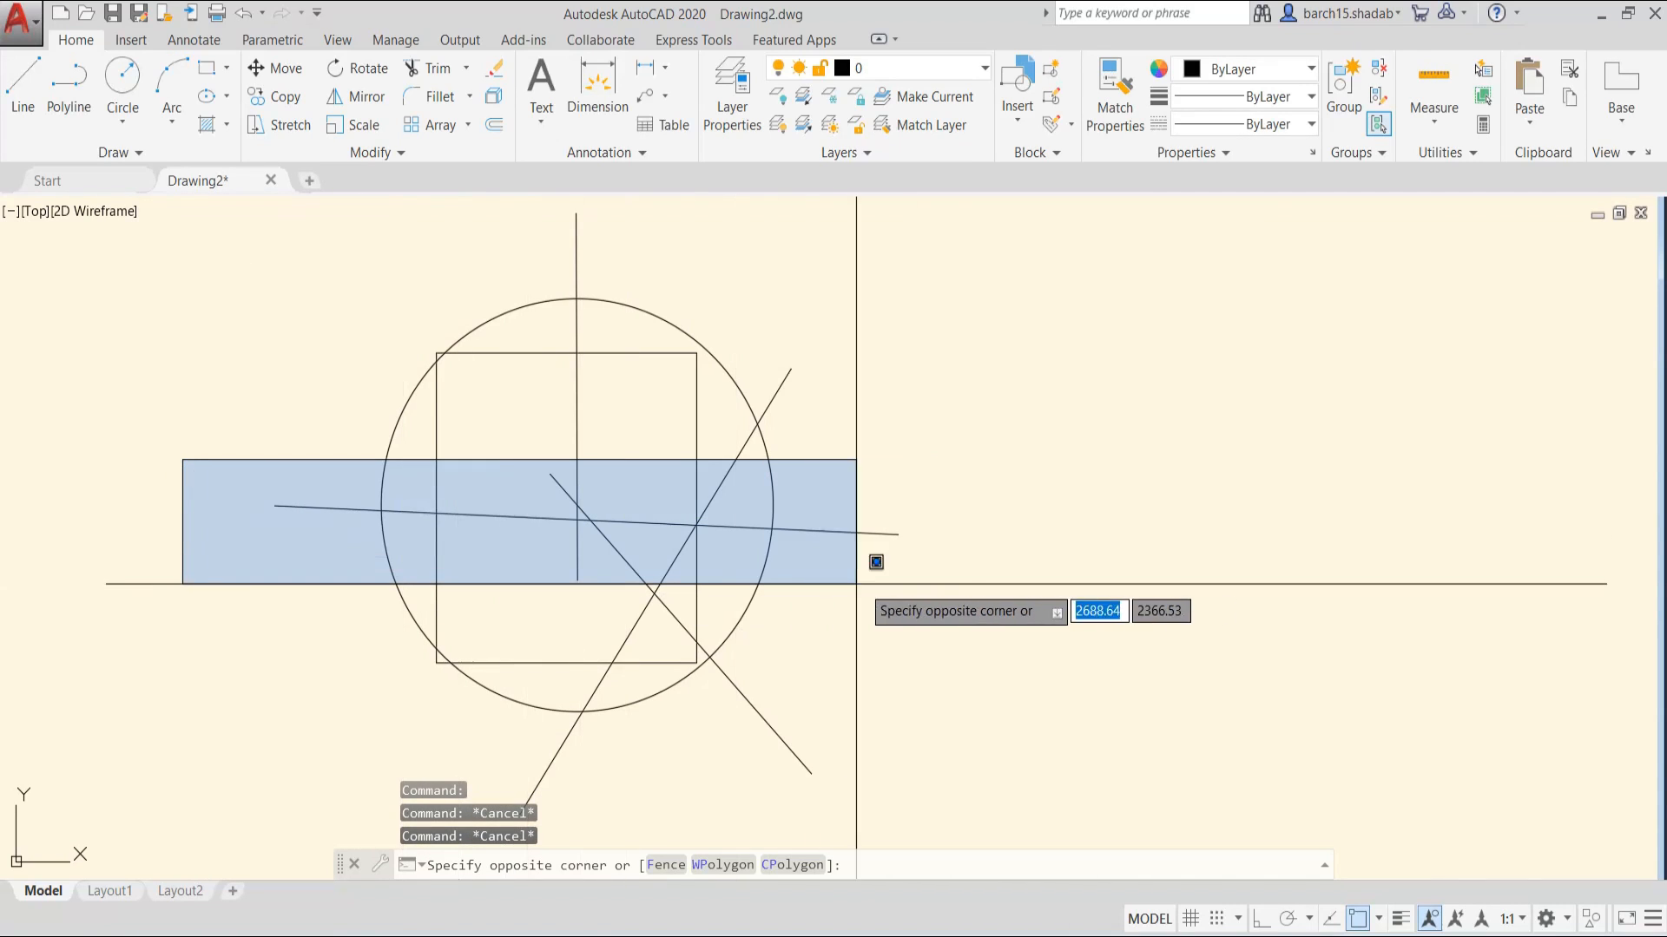
left_click(999, 582)
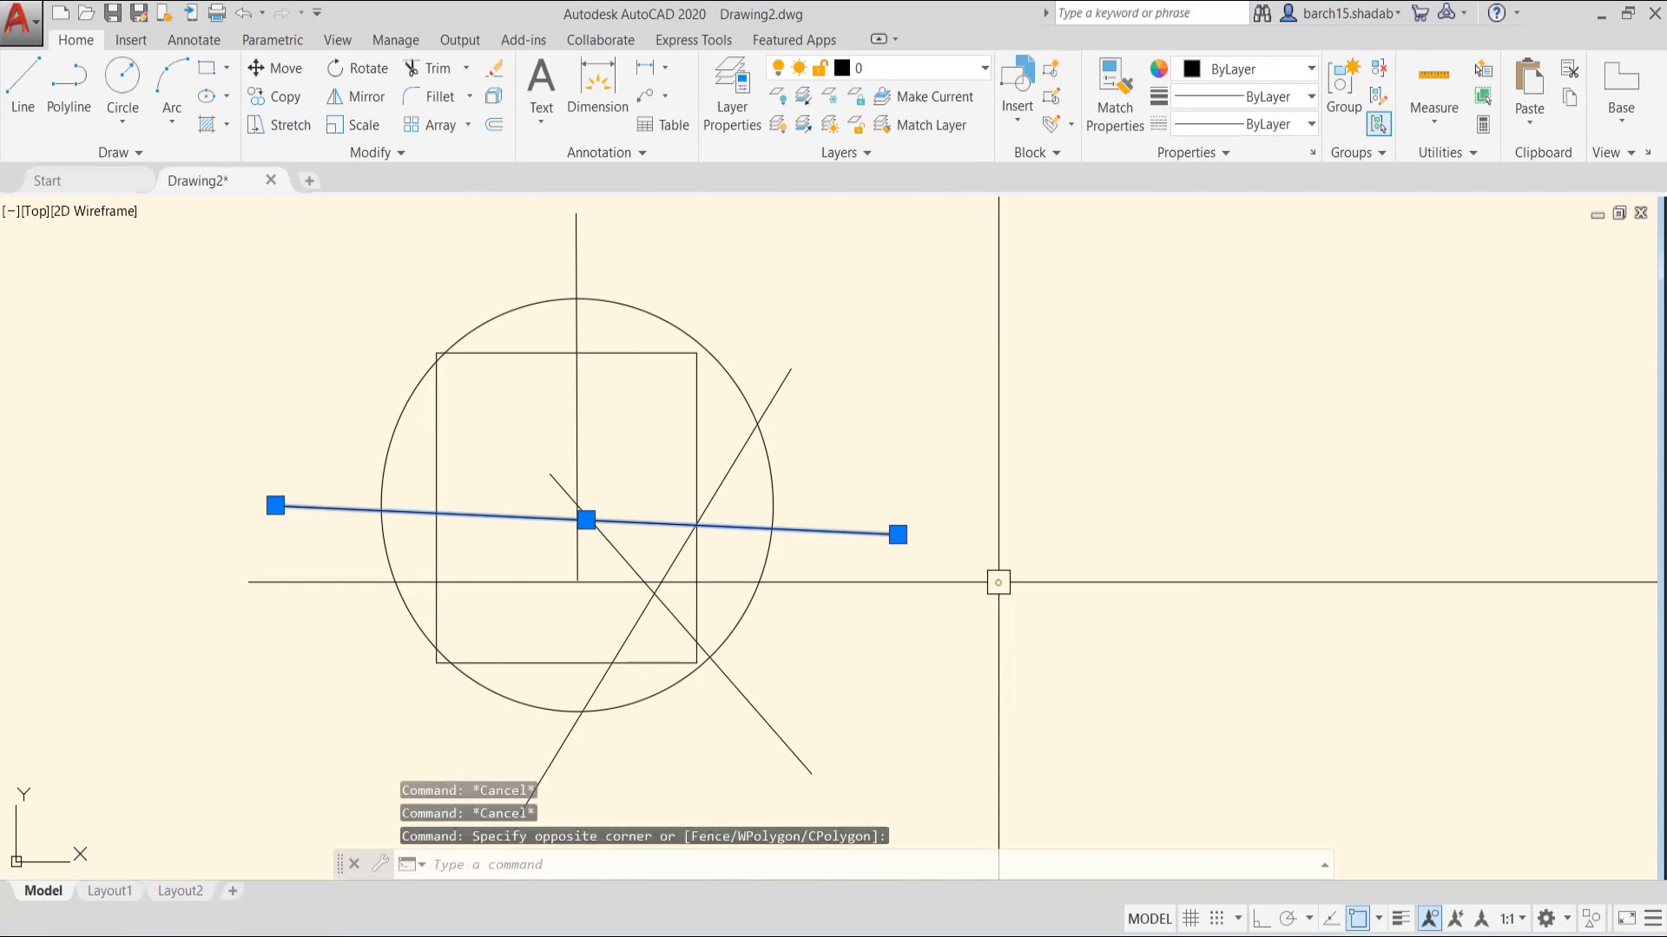
key("Escape")
- Select all the shapes with a left-to-right window enclosing the whole figure, and clear the selection
scroll(579, 453, "down", 3)
left_click(425, 302)
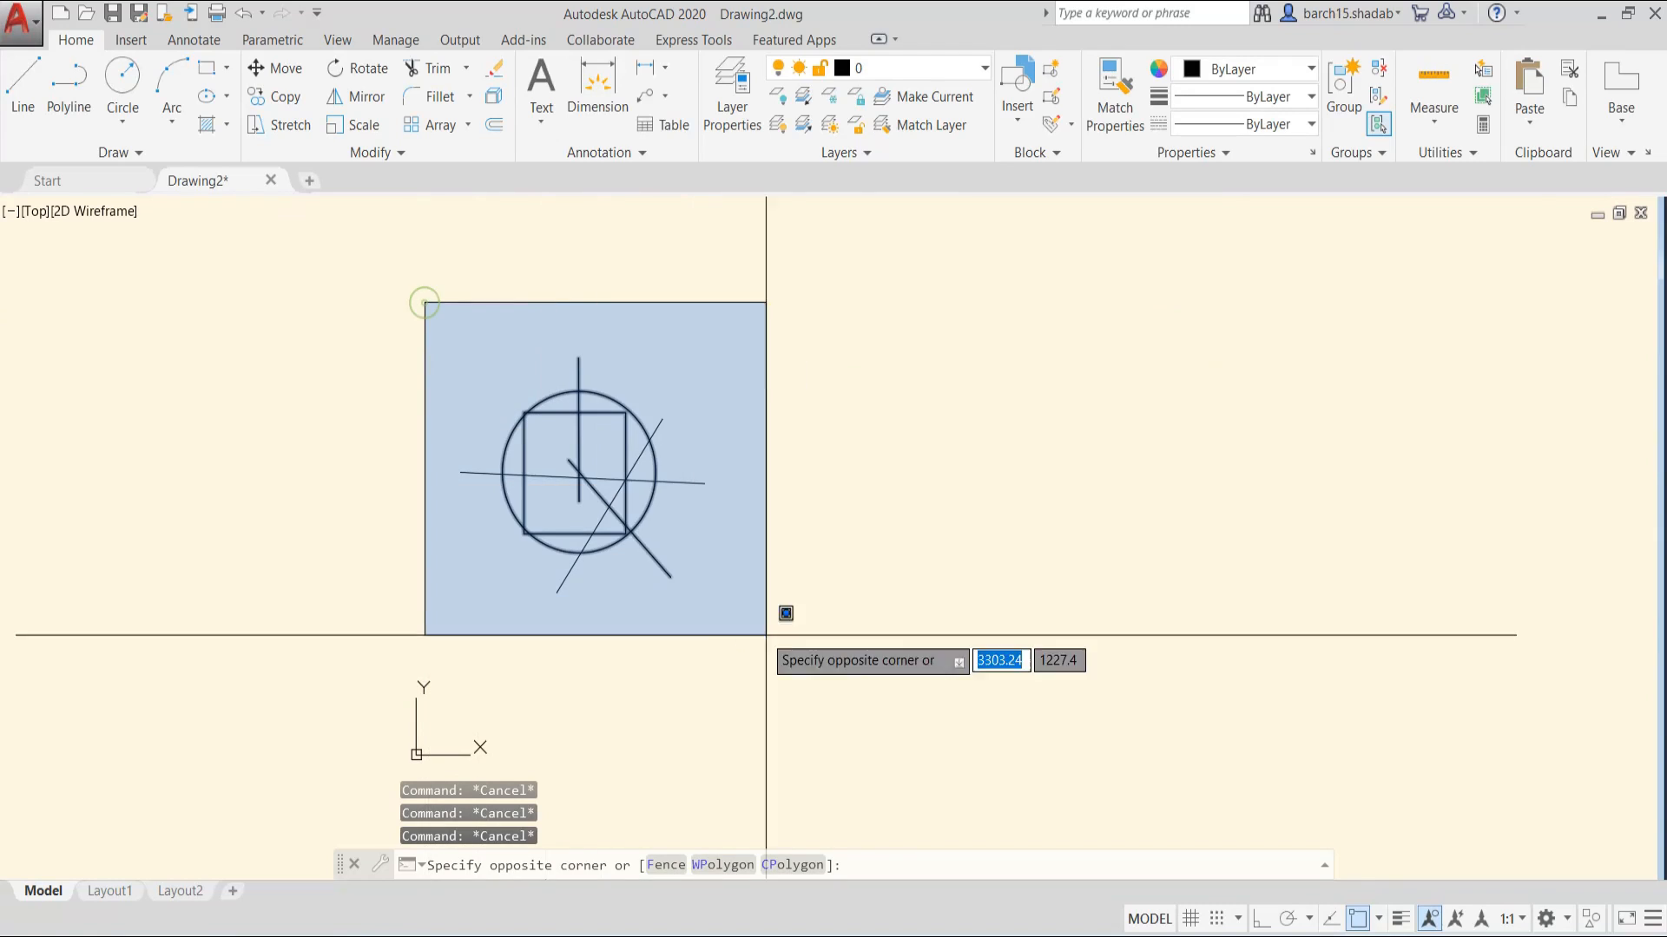
left_click(797, 655)
key("Escape")
key("Escape")
key("Escape")
- Select the circle, rectangle, vertical line and rising diagonal with a right-to-left crossing window over the figure's upper-right part, and clear the selection
scroll(692, 400, "up", 4)
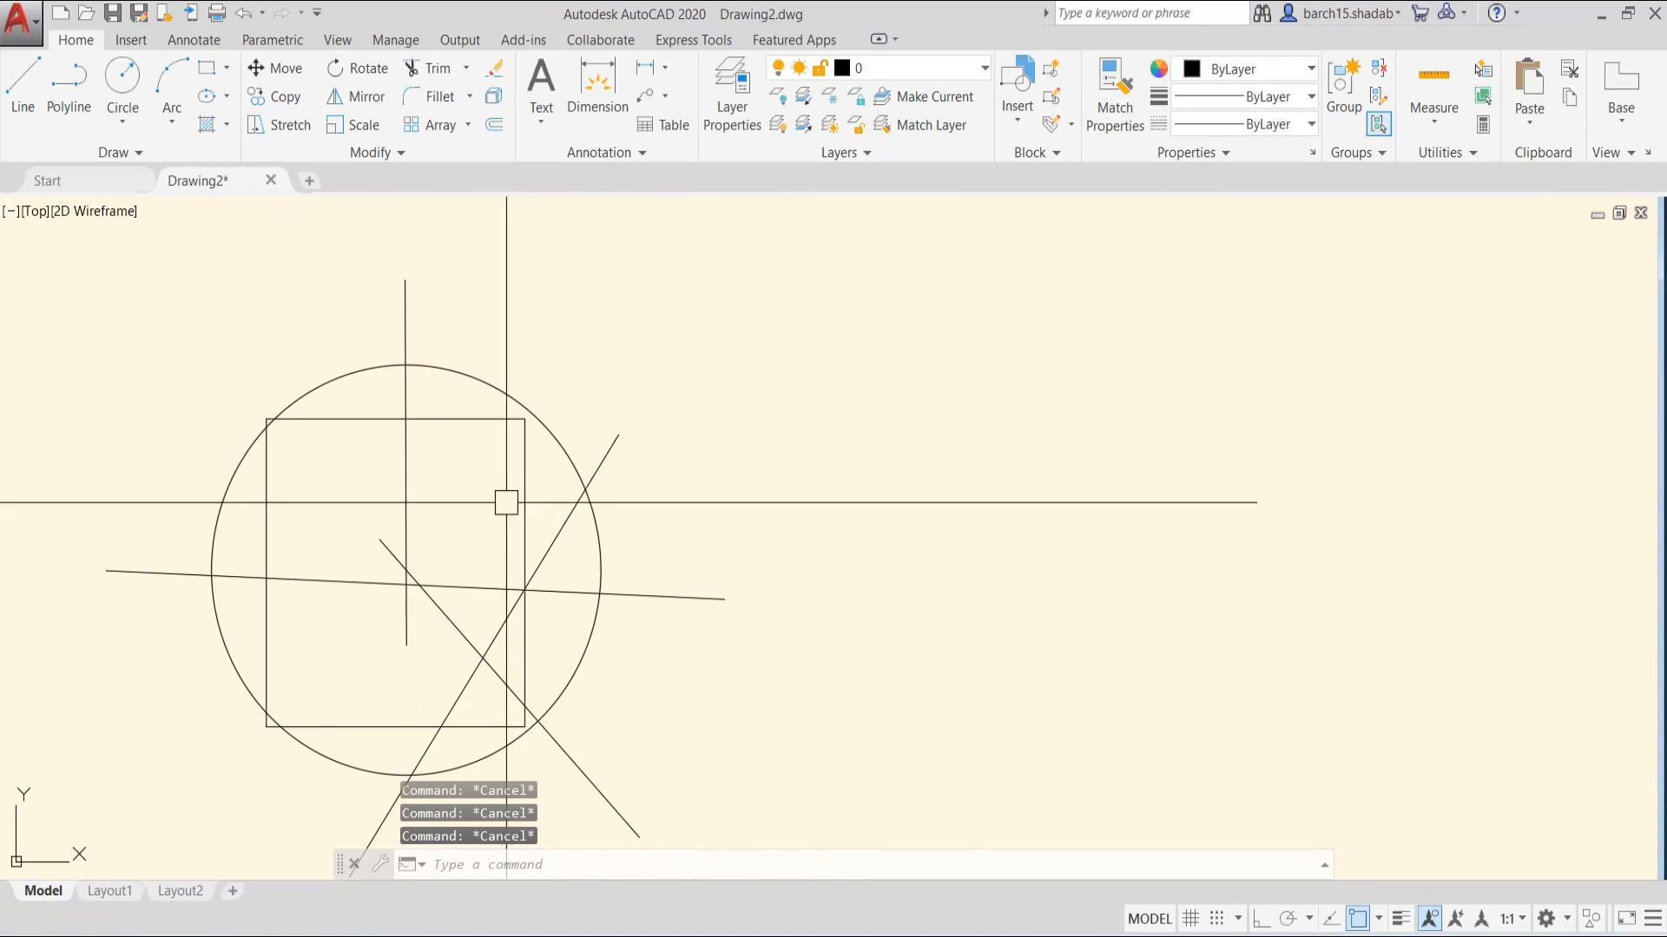
middle_click_drag(506, 500, 740, 451)
scroll(743, 464, "down", 4)
scroll(753, 469, "up", 3)
scroll(747, 499, "down", 1)
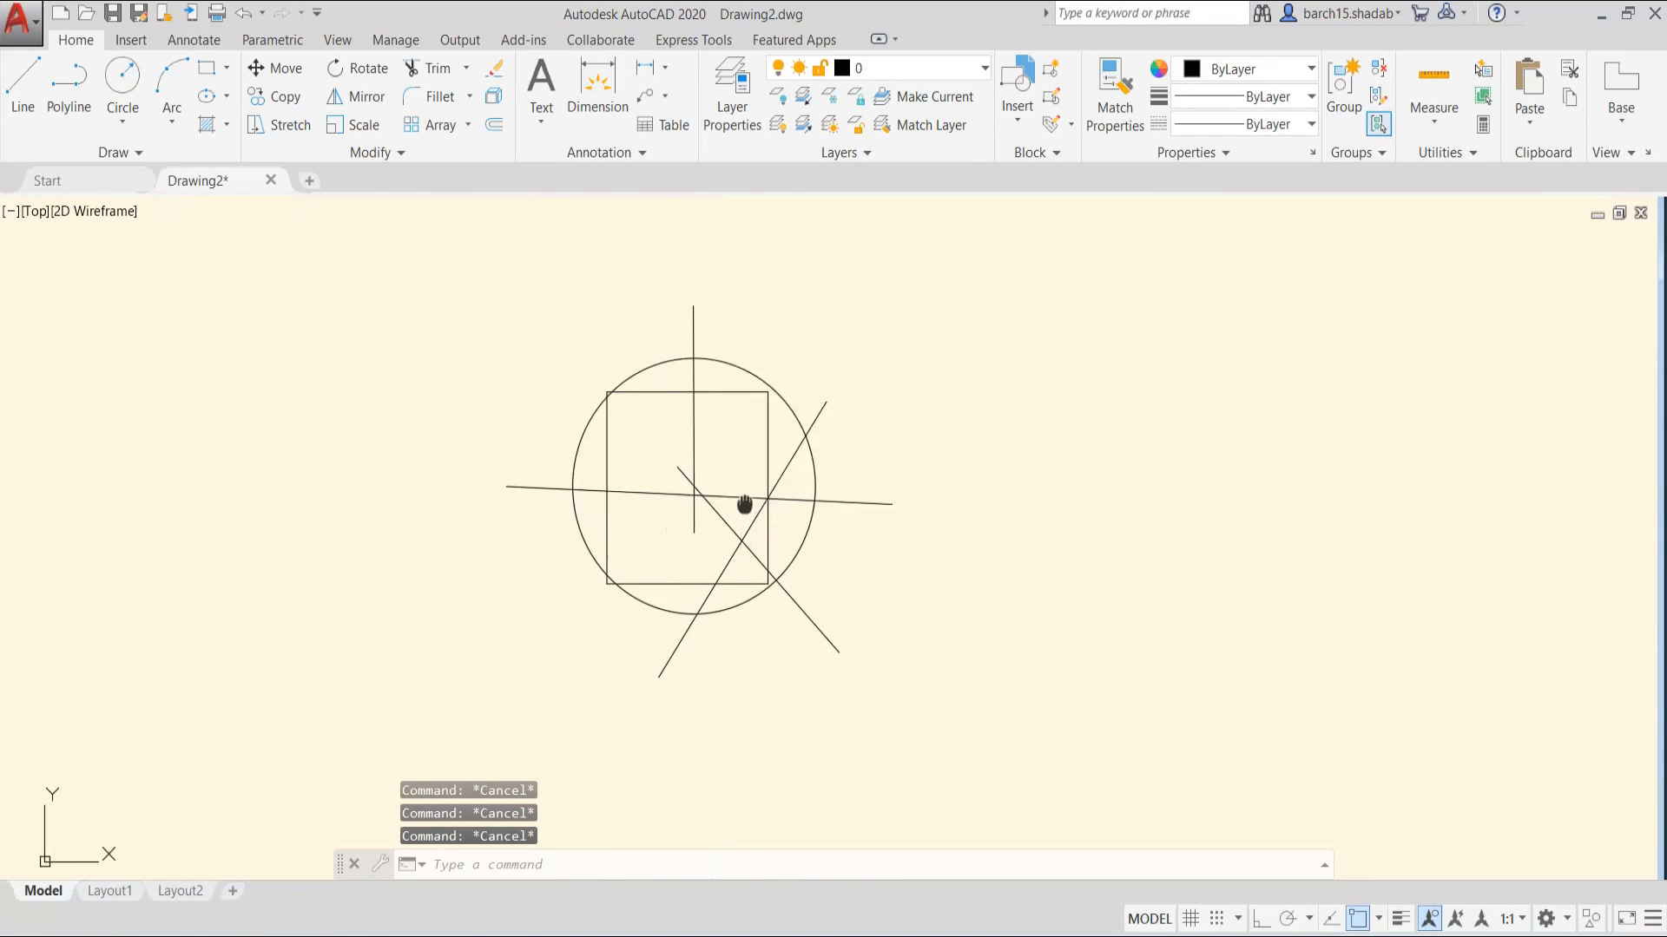
scroll(801, 496, "up", 2)
middle_click_drag(822, 409, 823, 483)
scroll(823, 483, "down", 3)
left_click(977, 297)
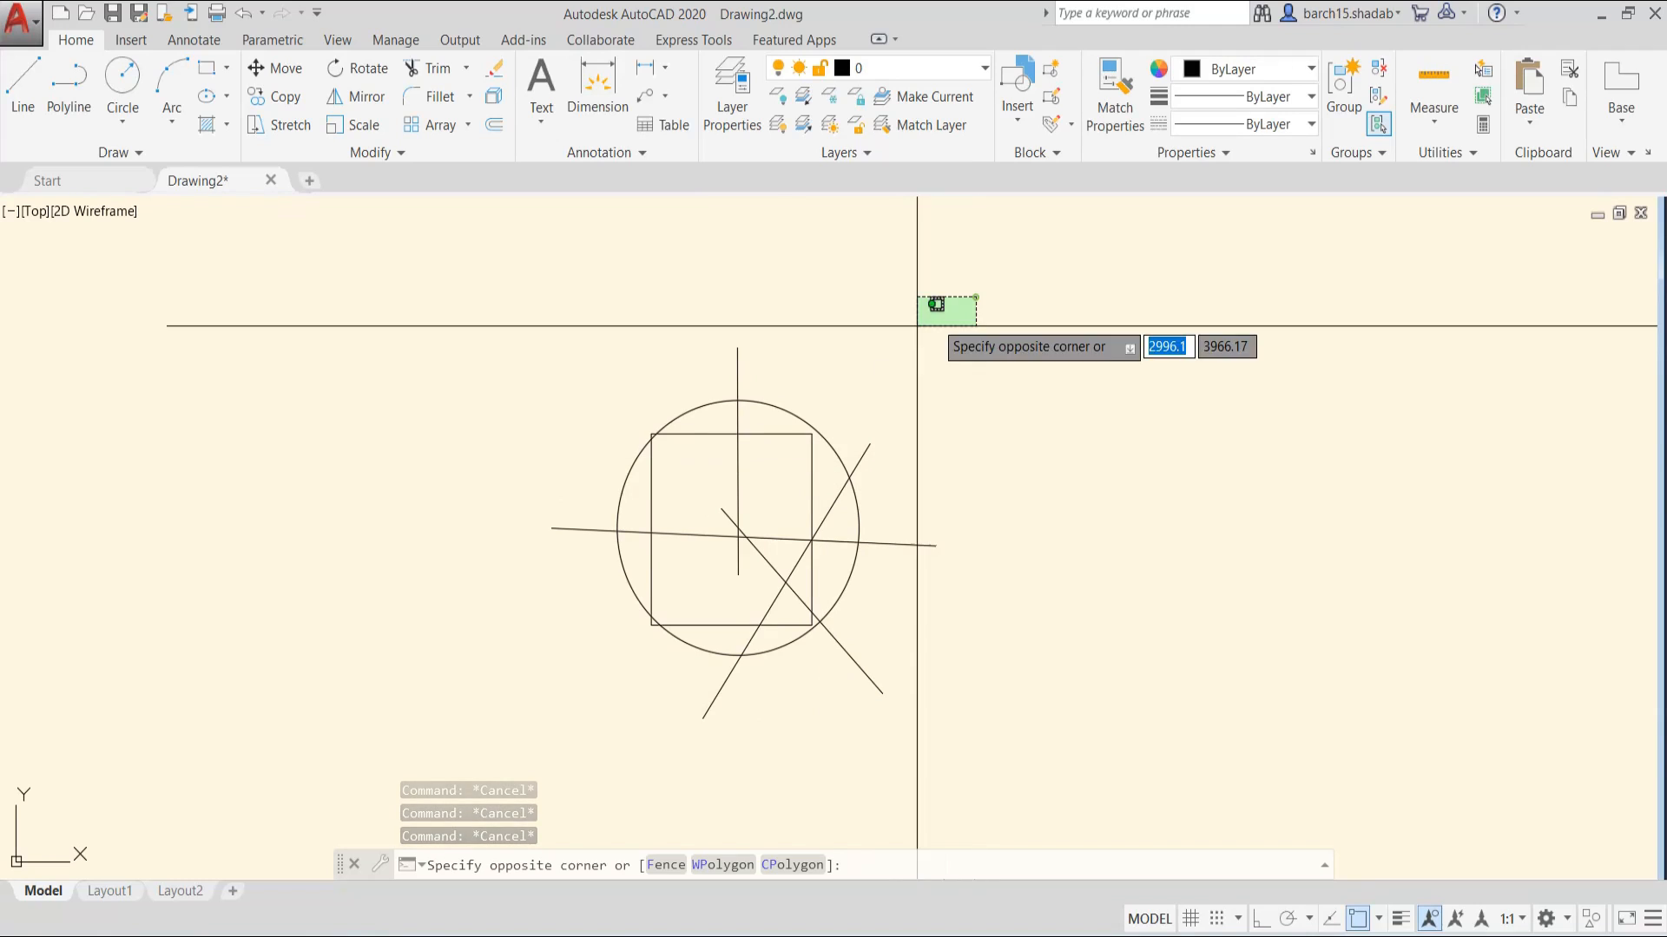
left_click(713, 449)
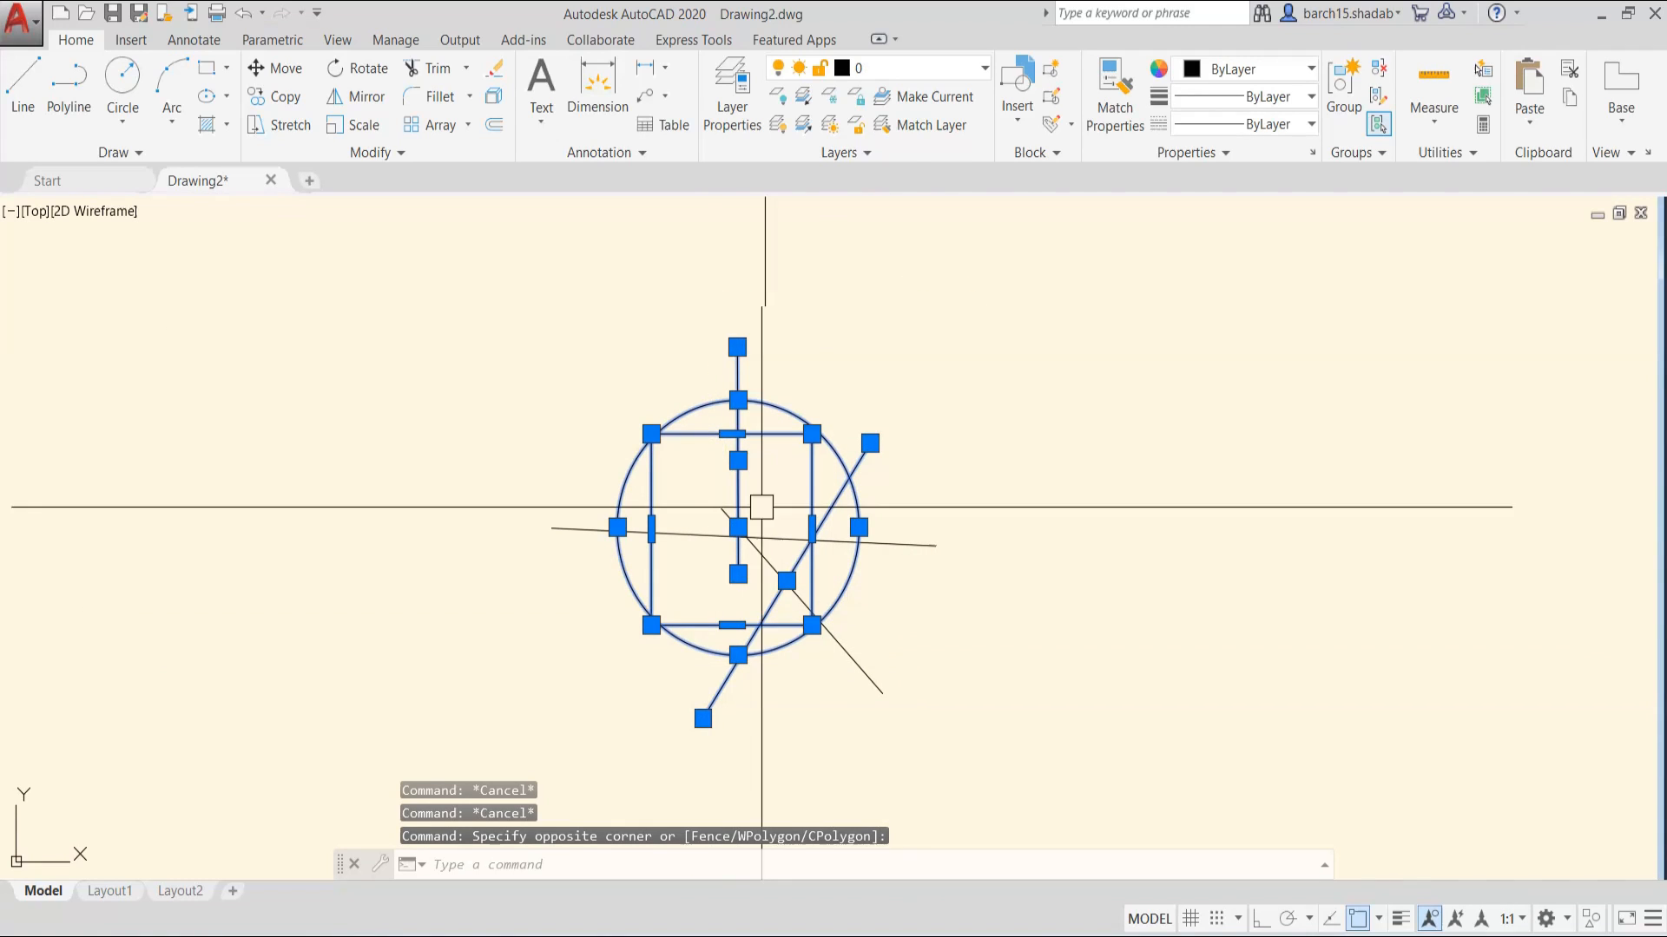
key("Escape")
key("Escape")
- Try left-to-right windows that cover only the upper part of the circle, rectangle and lines
left_click(686, 278)
left_click(934, 487)
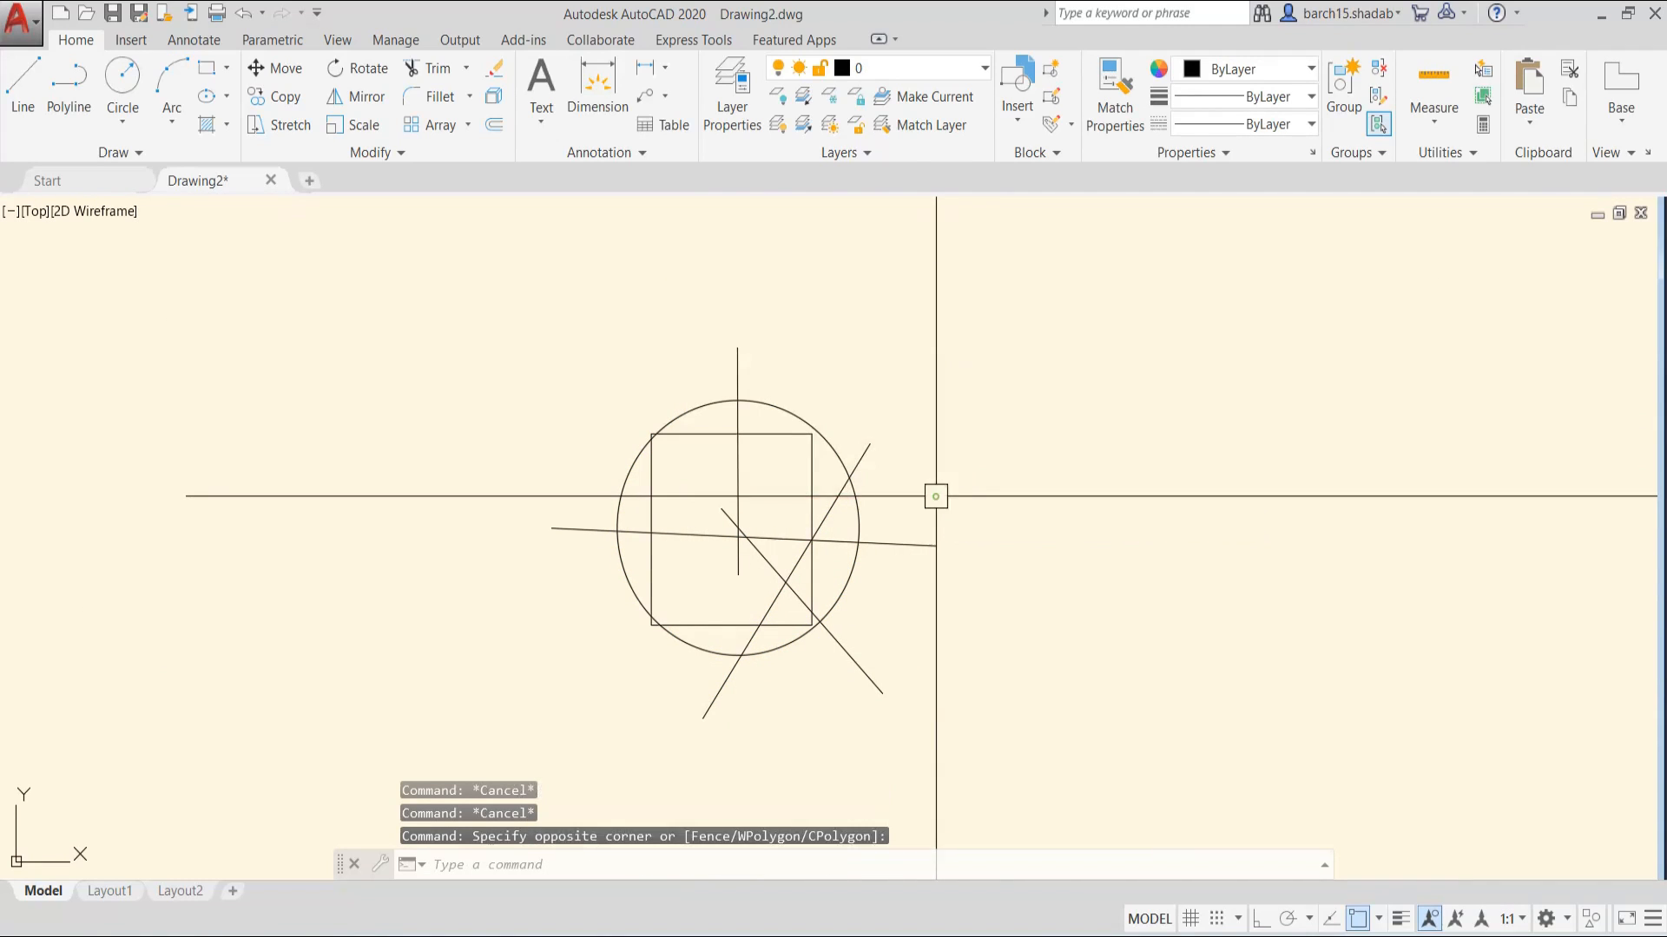
left_click(688, 274)
left_click(848, 445)
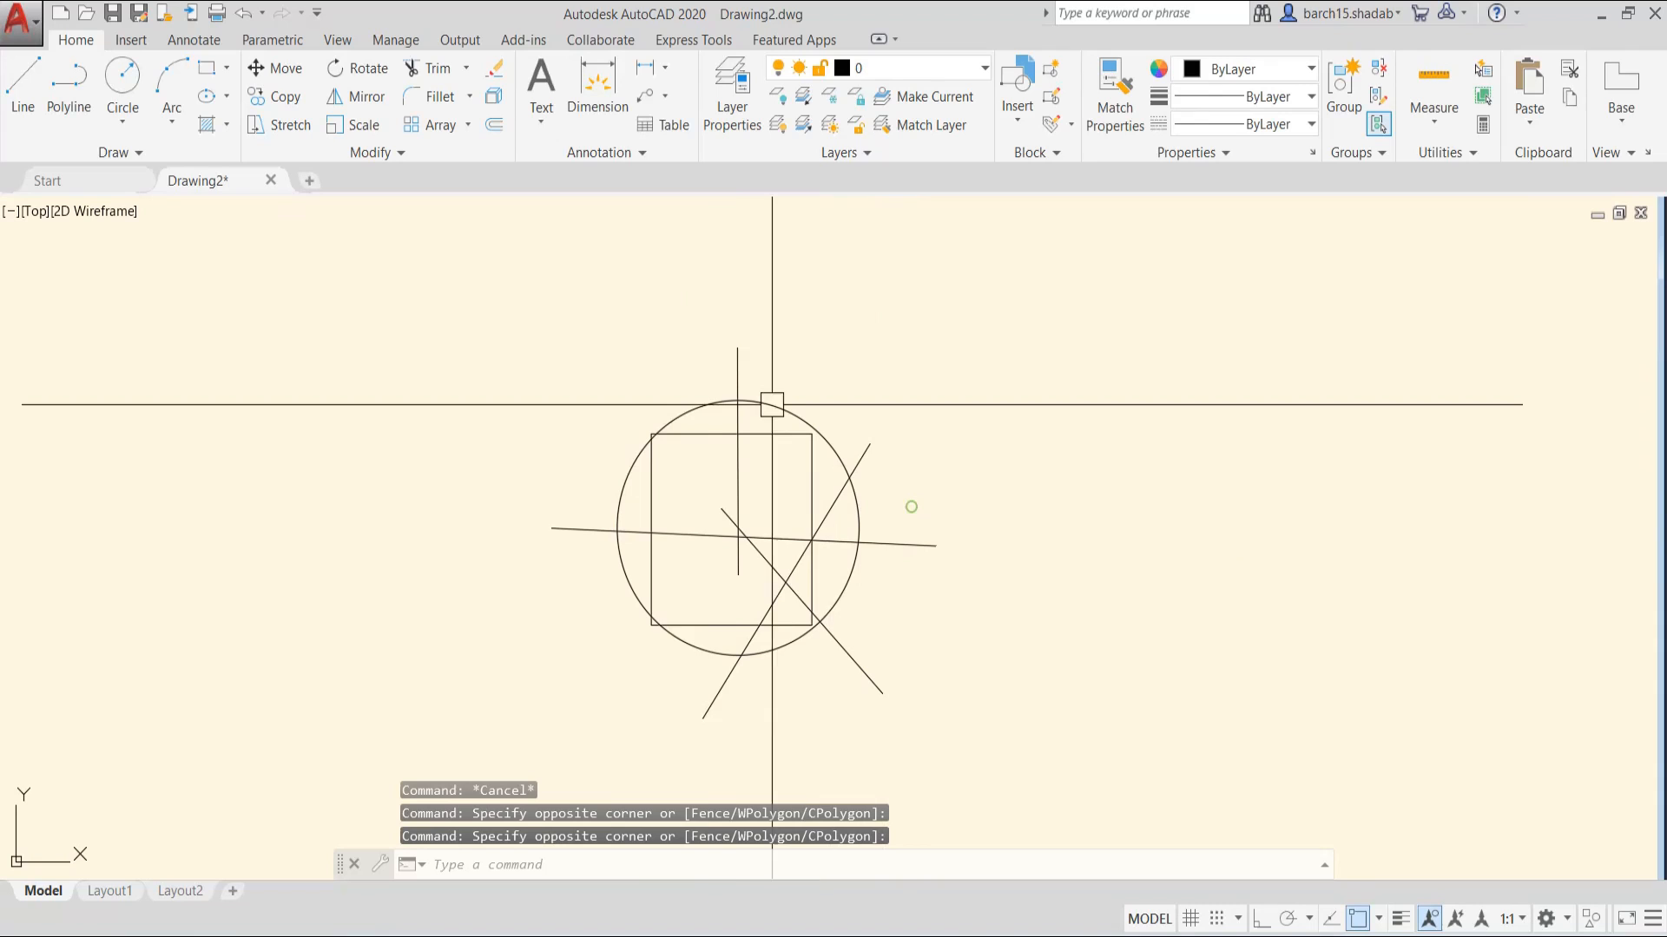
- Select the vertical line and both diagonals with a left-to-right window that fully encloses them, and clear the selection
left_click(688, 272)
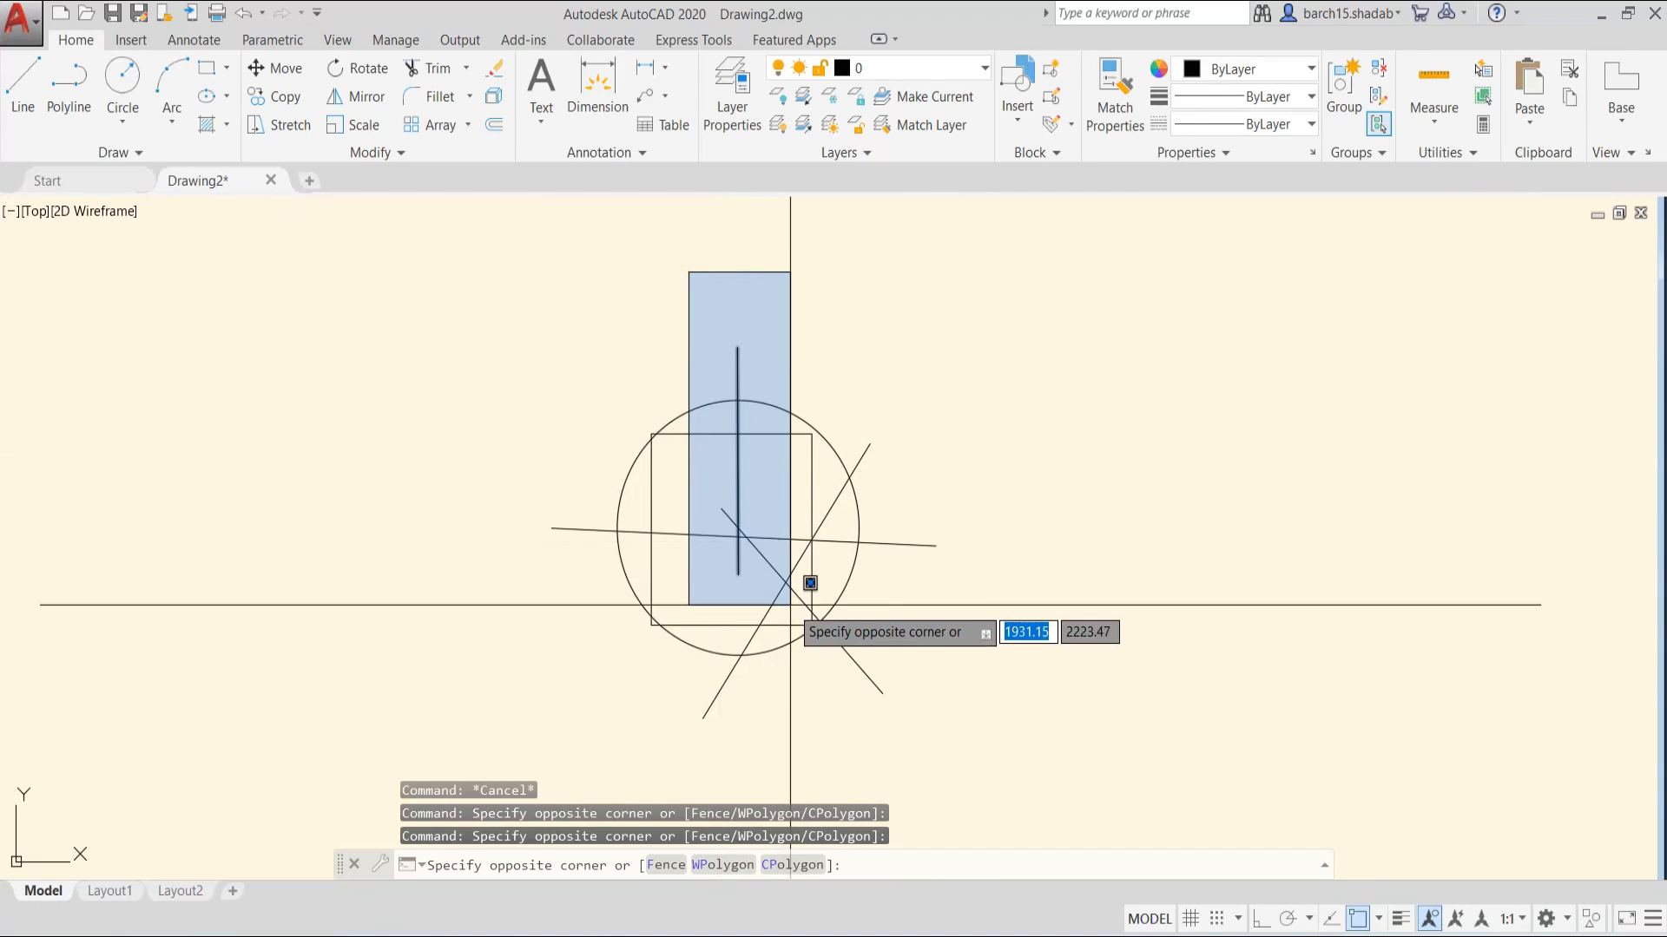
left_click(891, 761)
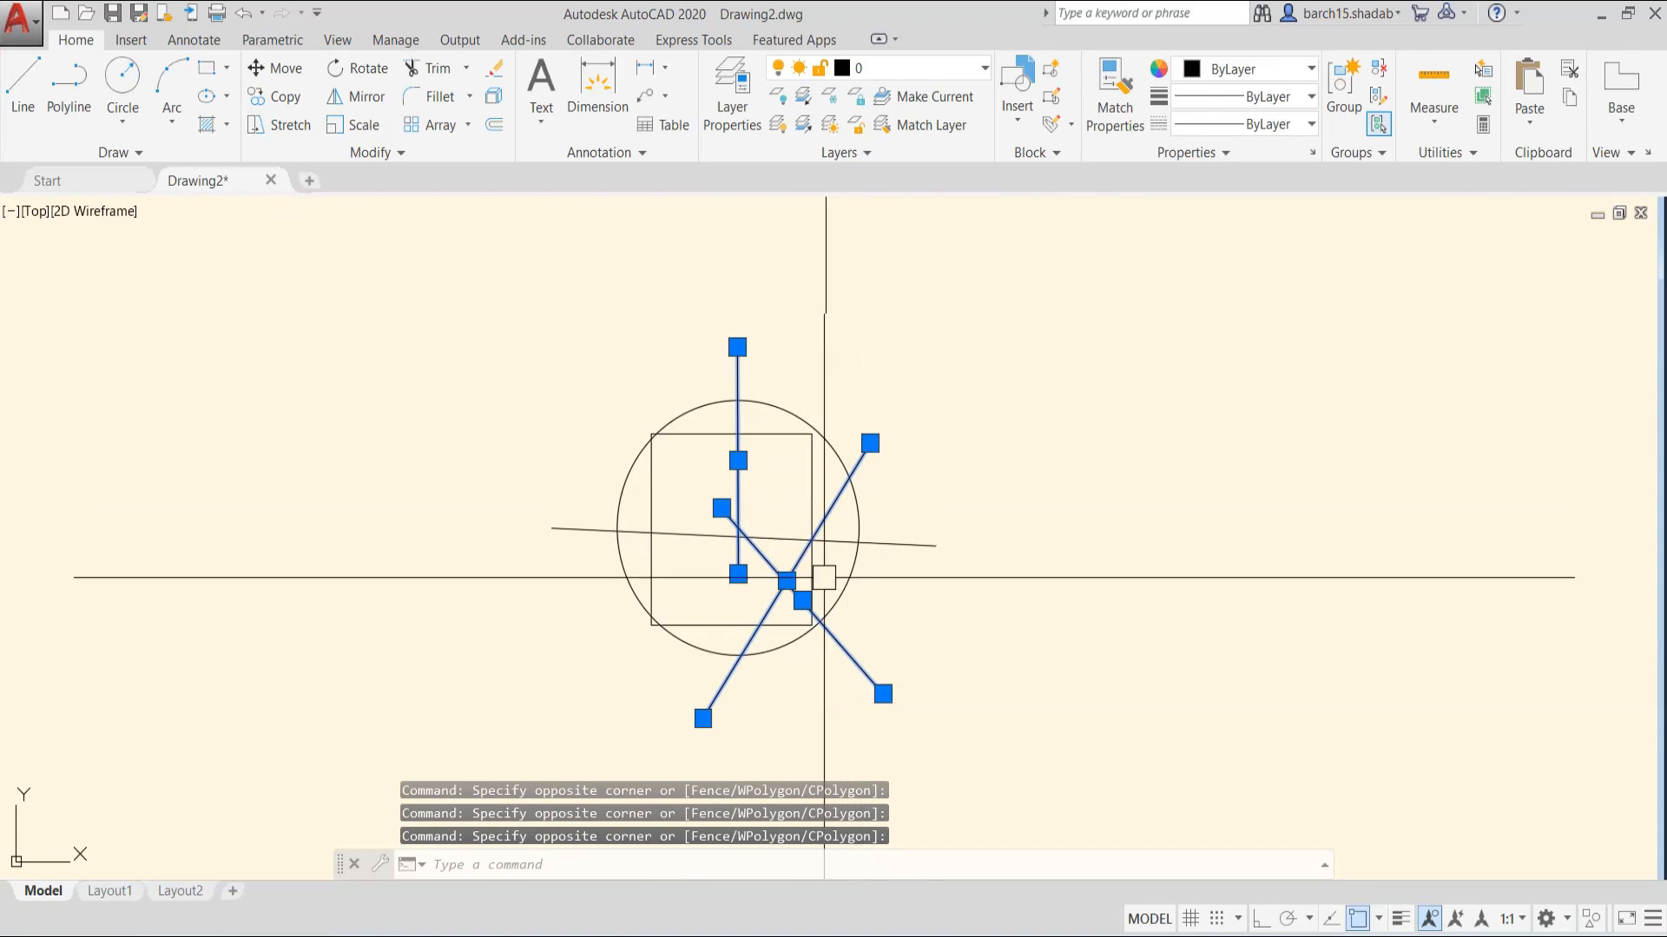
key("Escape")
key("Escape")
key("Escape")
- Delete all the shapes after selecting them with a right-to-left crossing window across the whole figure
scroll(768, 487, "down", 2)
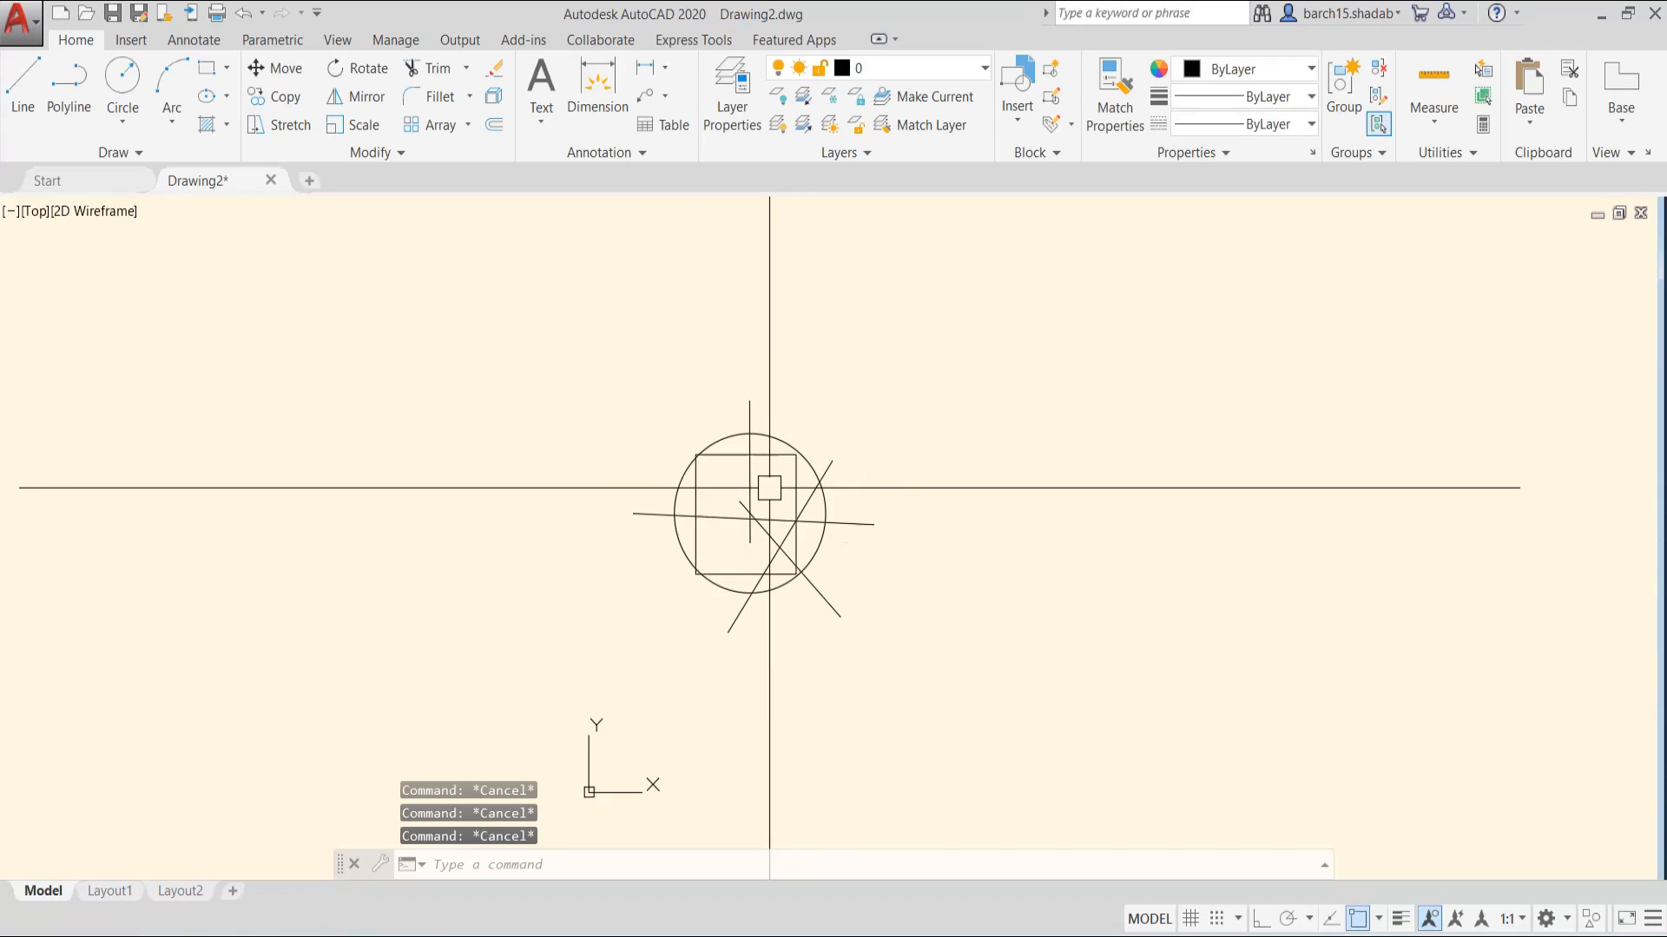
mouse_move(804, 507)
middle_mouse_down()
mouse_move(764, 511)
mouse_move(809, 538)
middle_mouse_up()
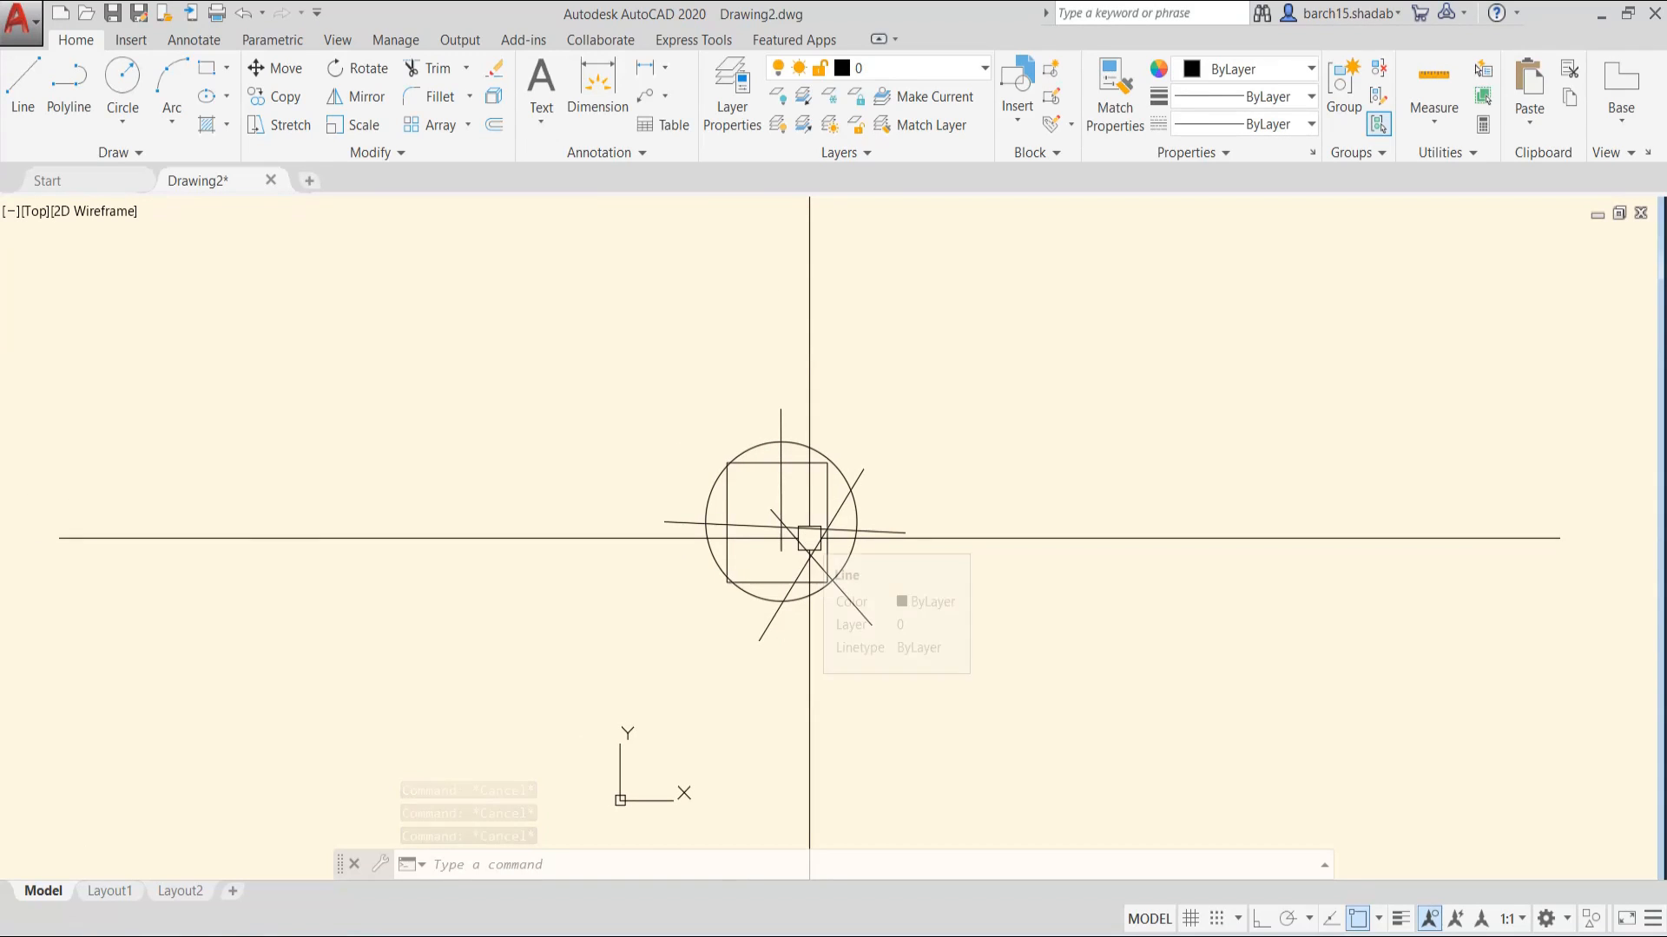
left_click(946, 388)
left_click(667, 683)
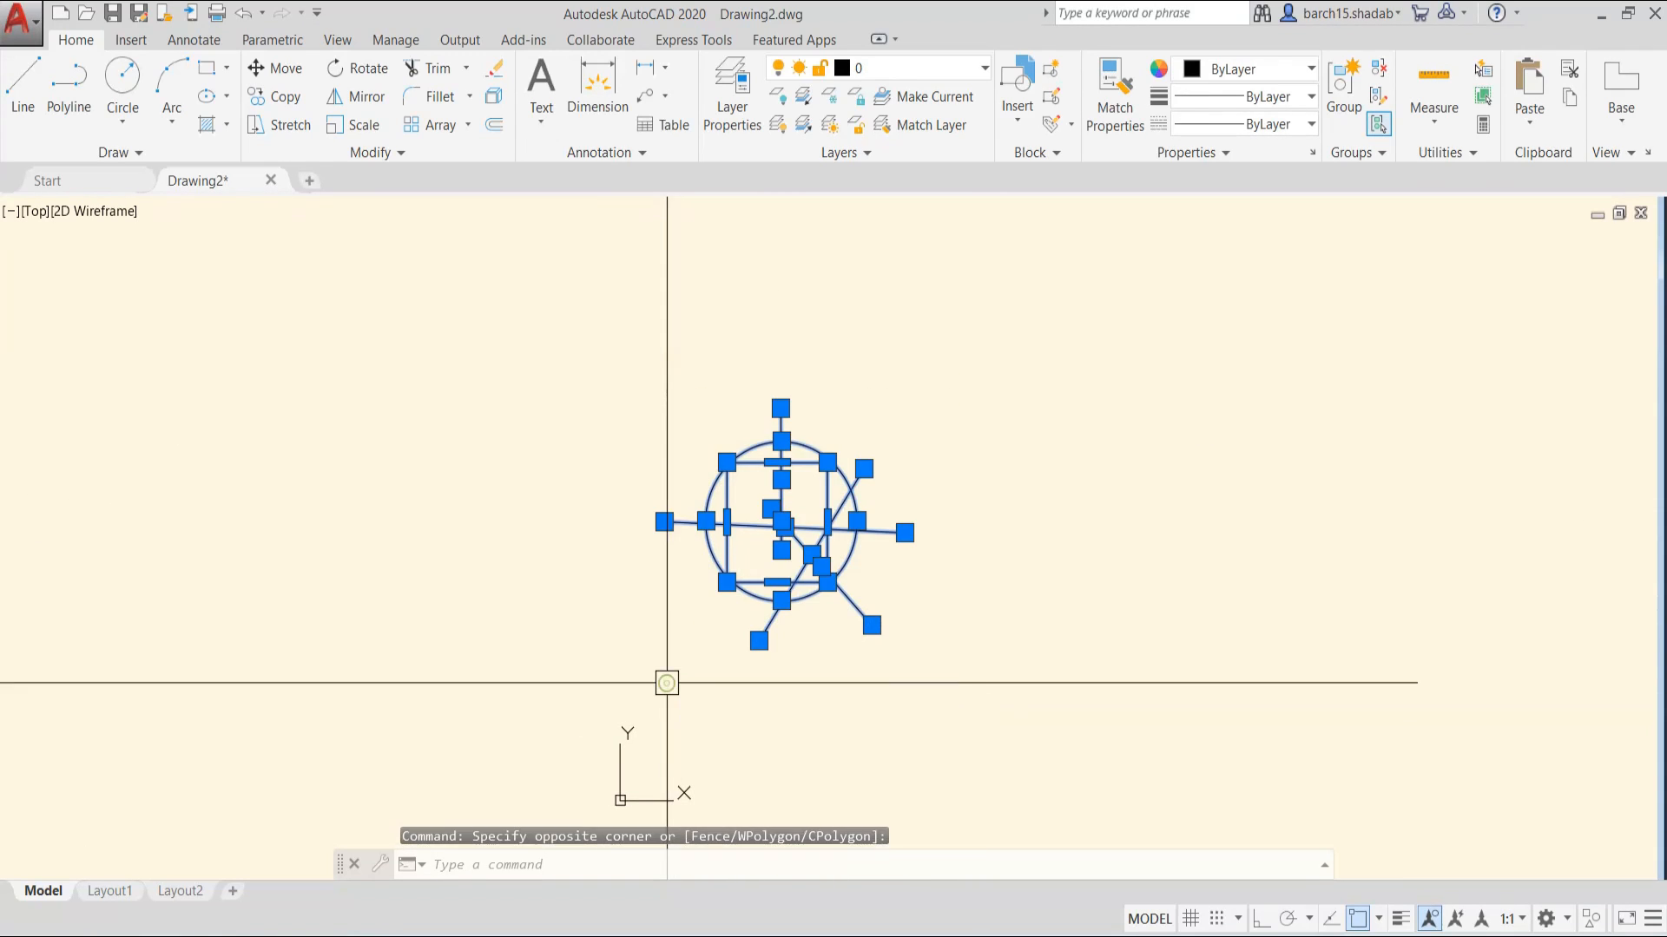
key("Delete")
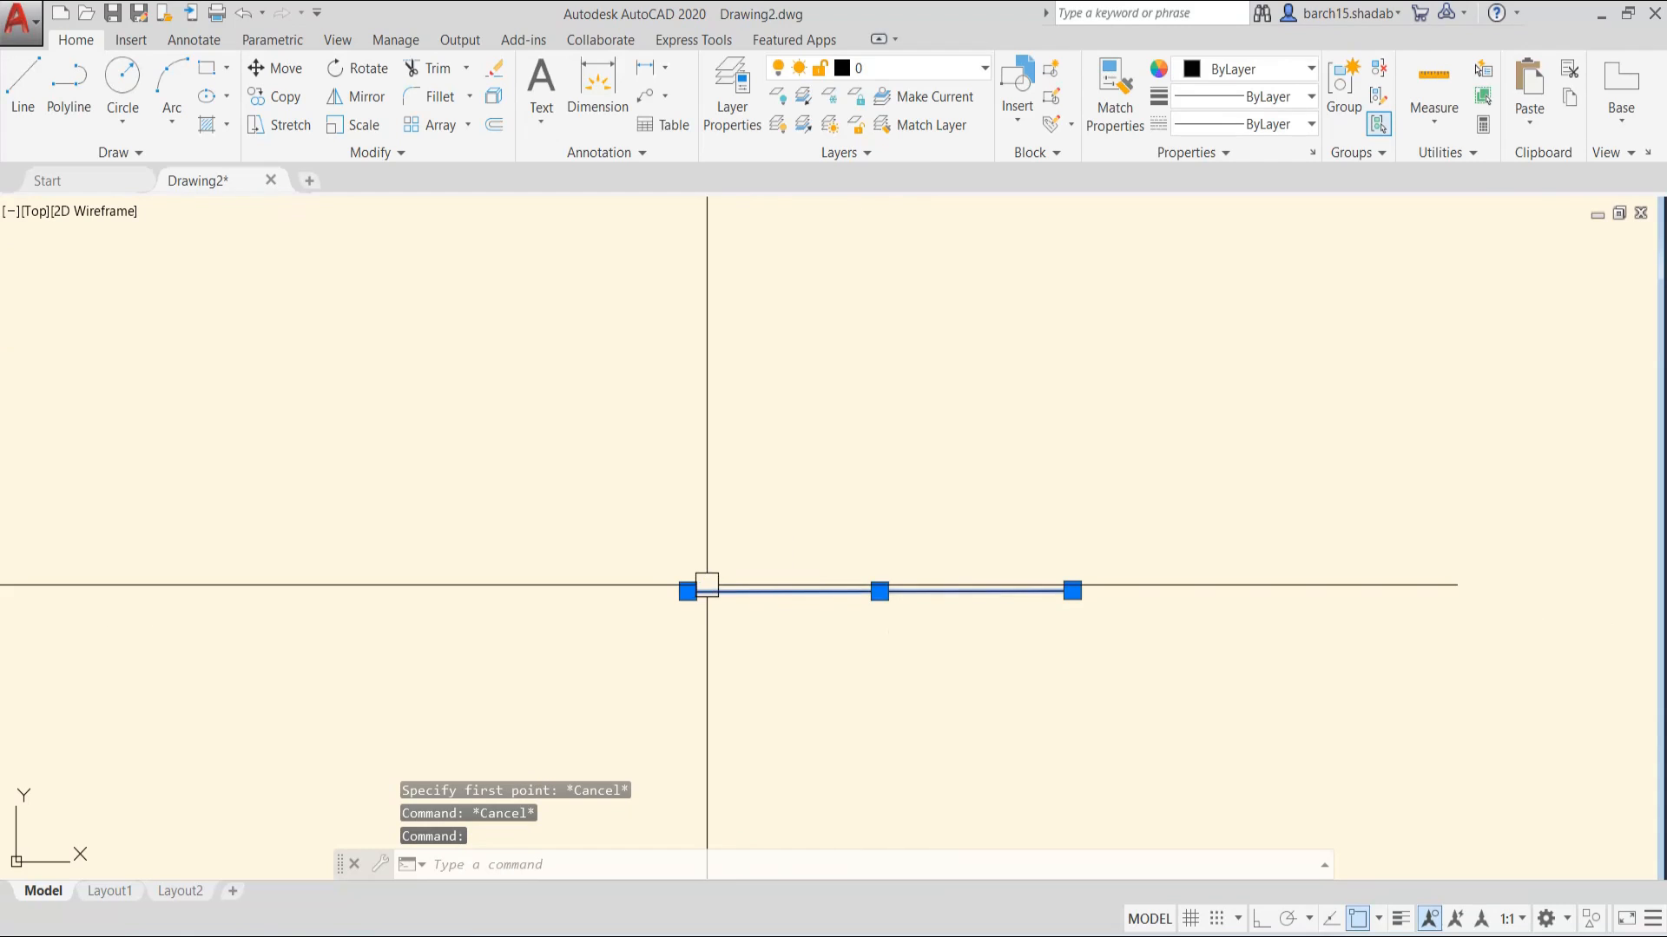
- Stretch the selected line by its left end grip through several positions, finishing well above the level of its right end
middle_click_drag(763, 617, 614, 629)
scroll(536, 599, "up", 2)
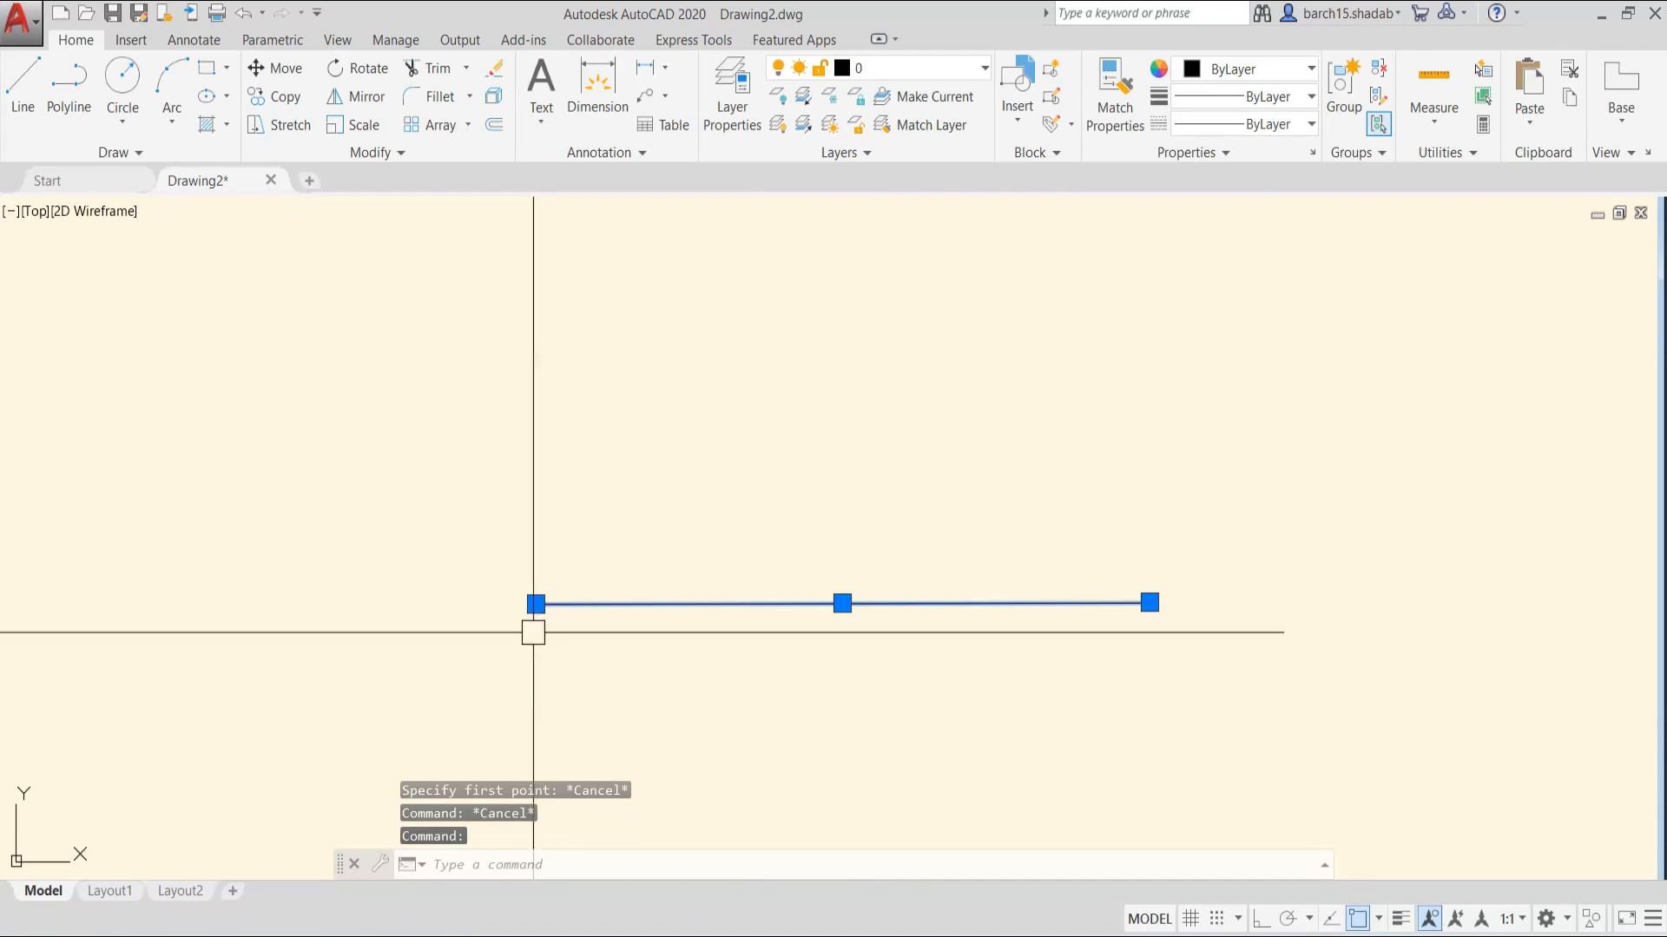
left_click(535, 603)
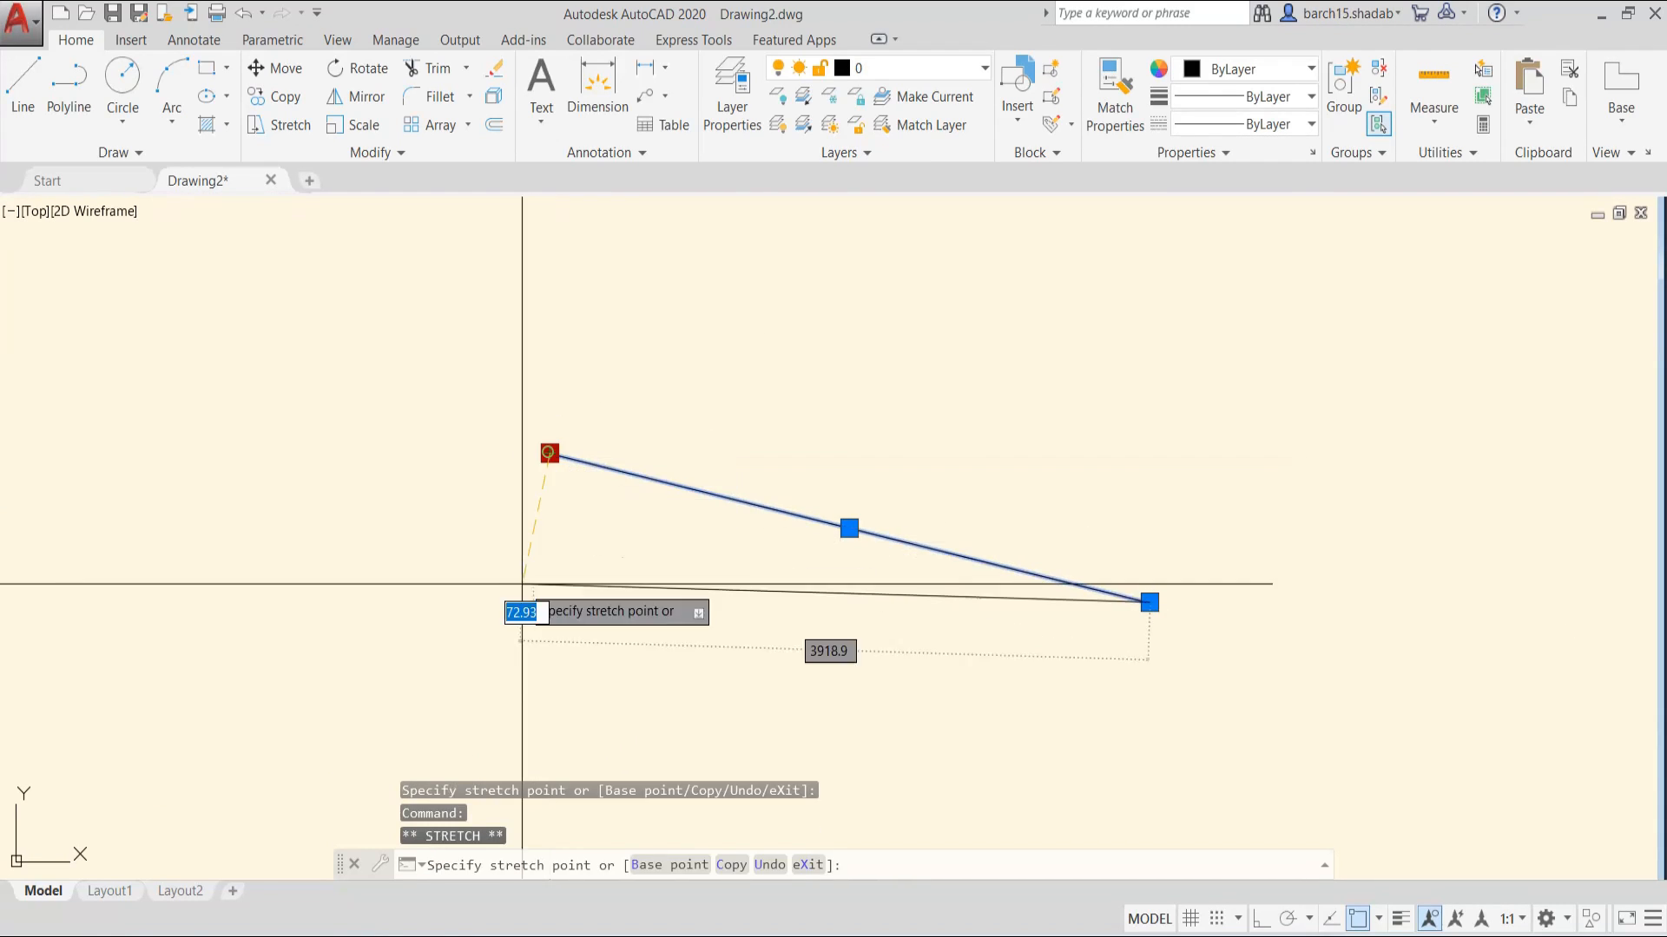
left_click(512, 663)
left_click(512, 664)
left_click(757, 503)
left_click(756, 503)
left_click(475, 661)
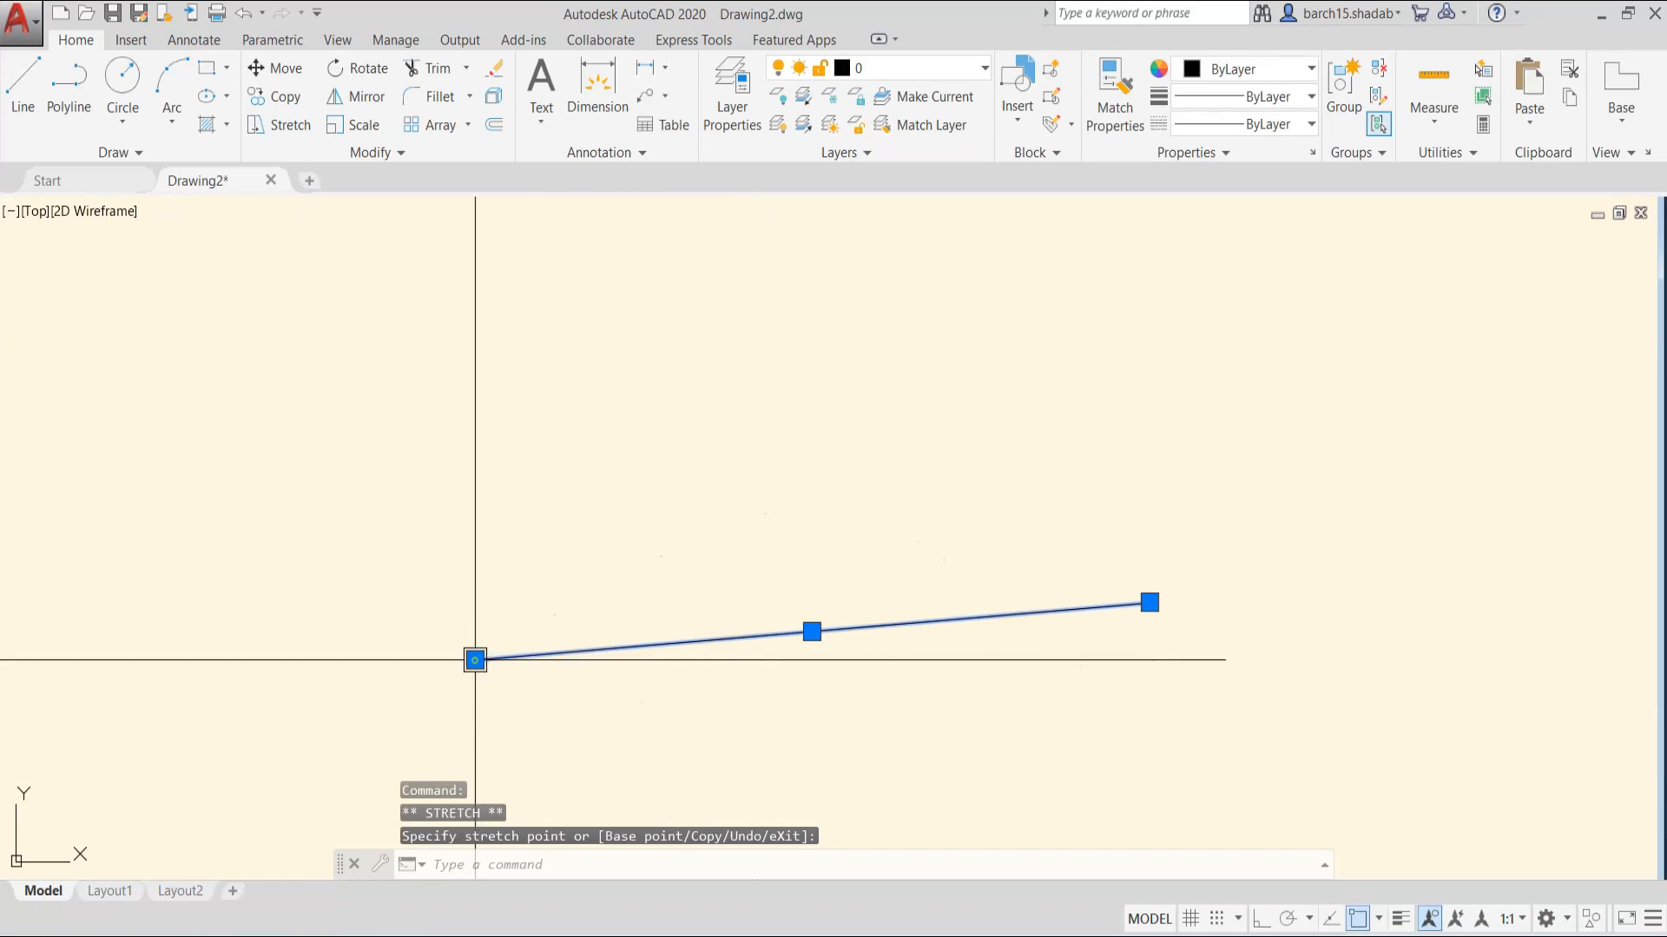
left_click(473, 660)
left_click(627, 384)
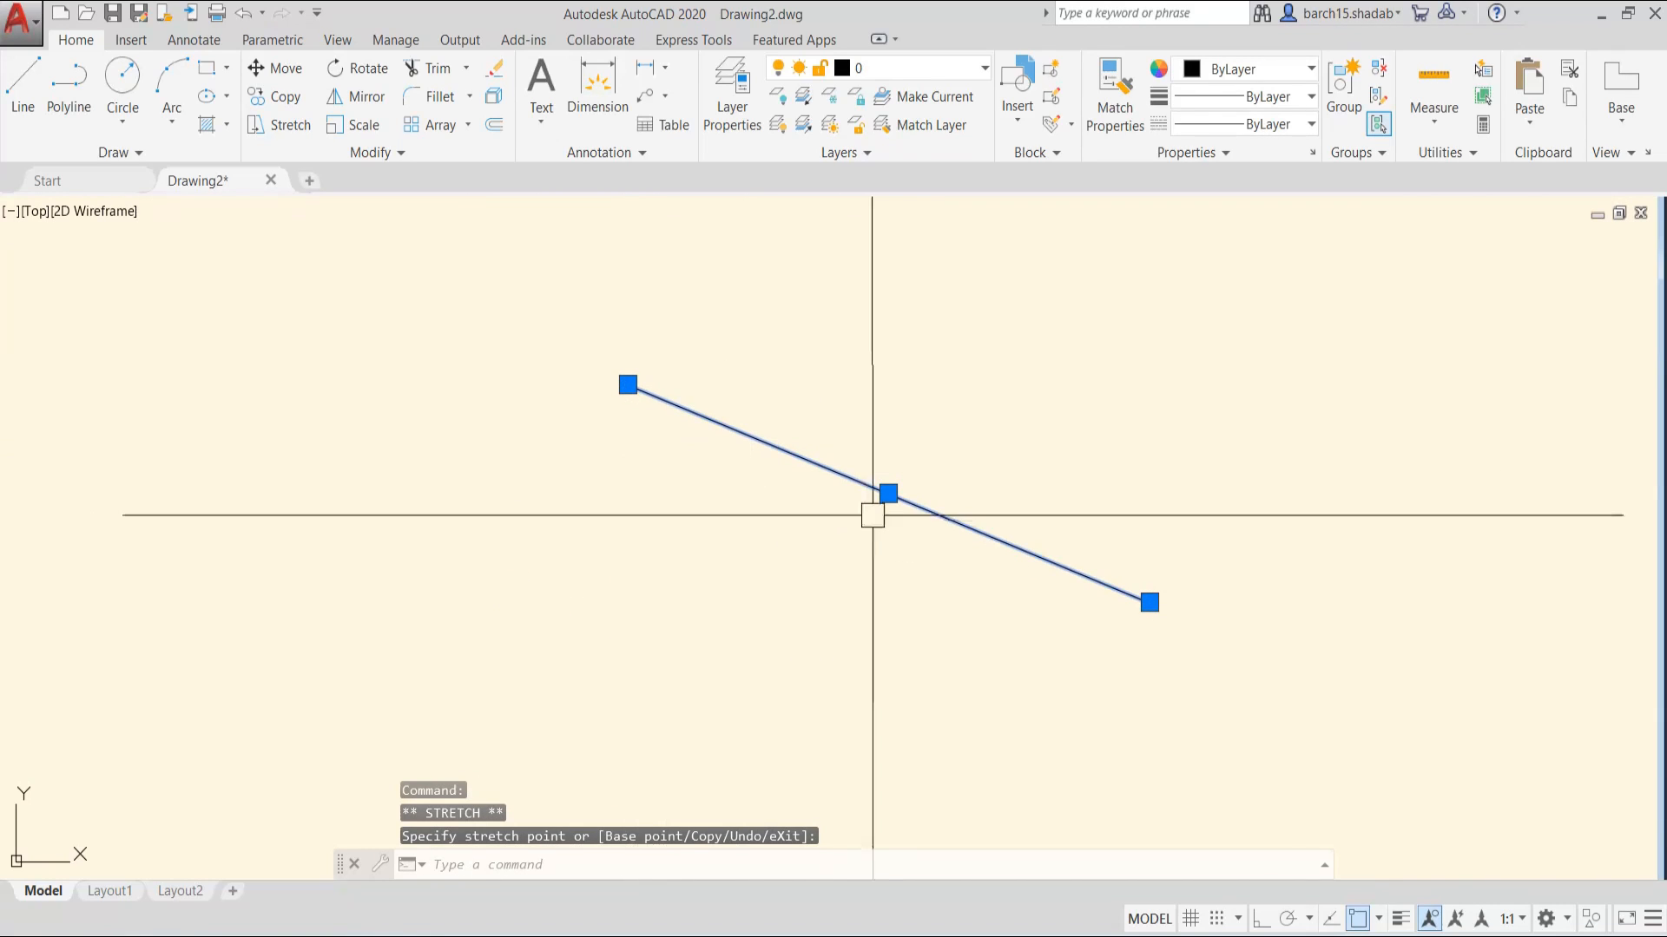
- Move the whole line by its midpoint grip through several positions, finishing farther up and to the right, and deselect it
left_click(888, 493)
left_click(785, 639)
left_click(784, 640)
left_click(896, 418)
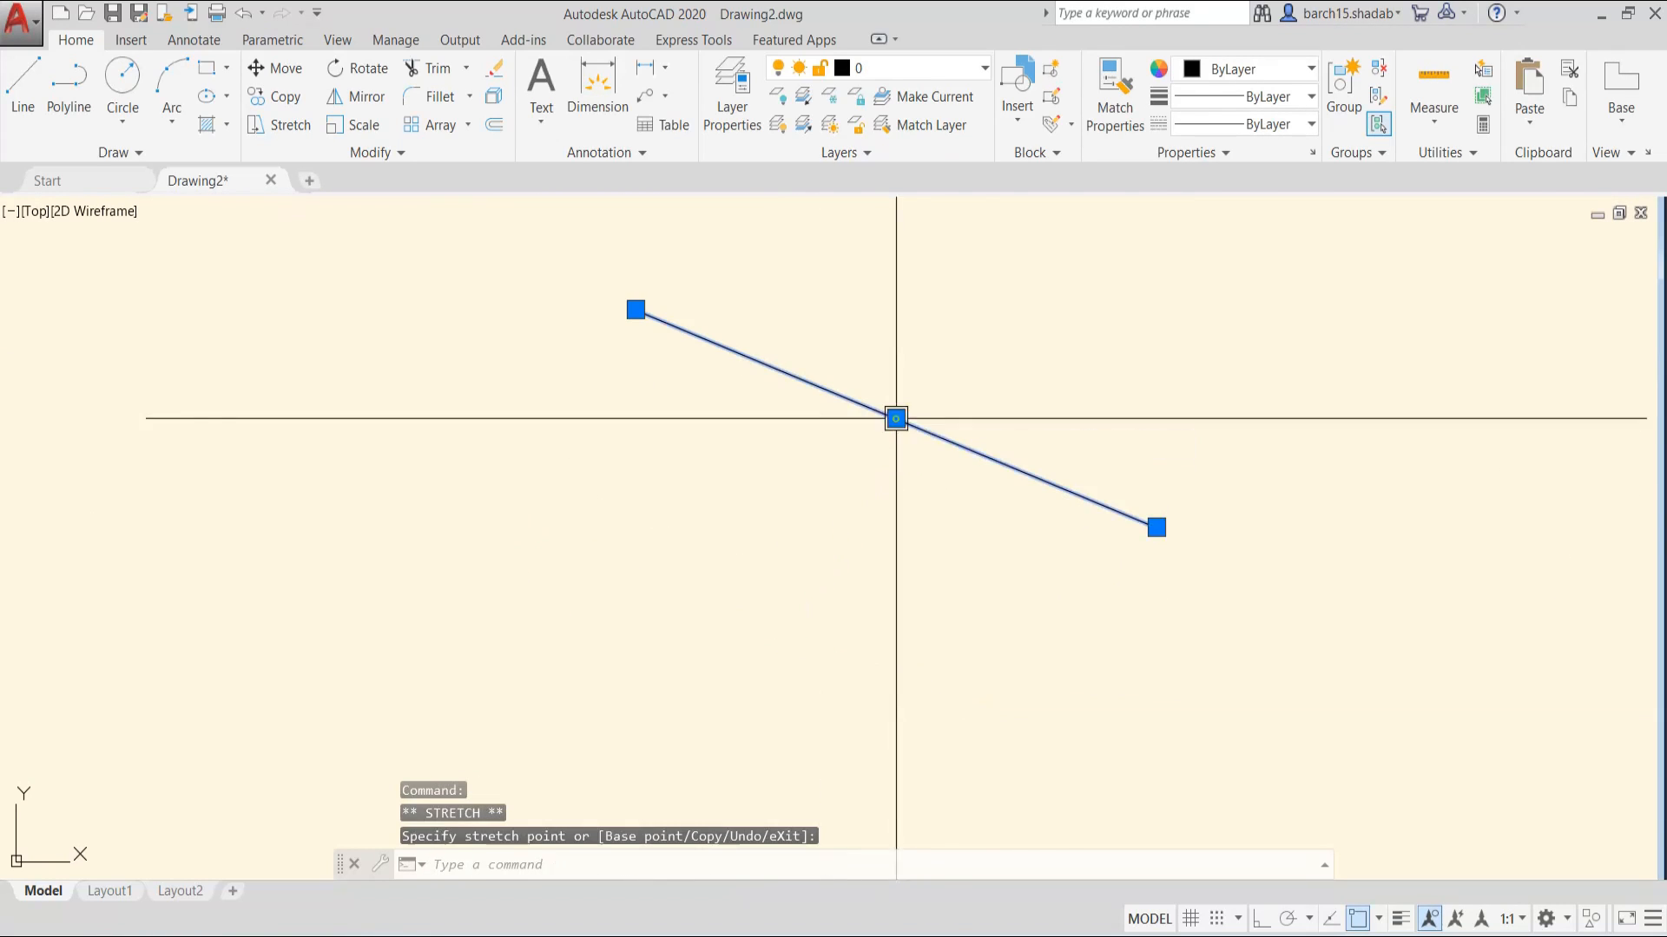
scroll(908, 405, "down", 4)
middle_click_drag(936, 381, 854, 512)
left_click(820, 541)
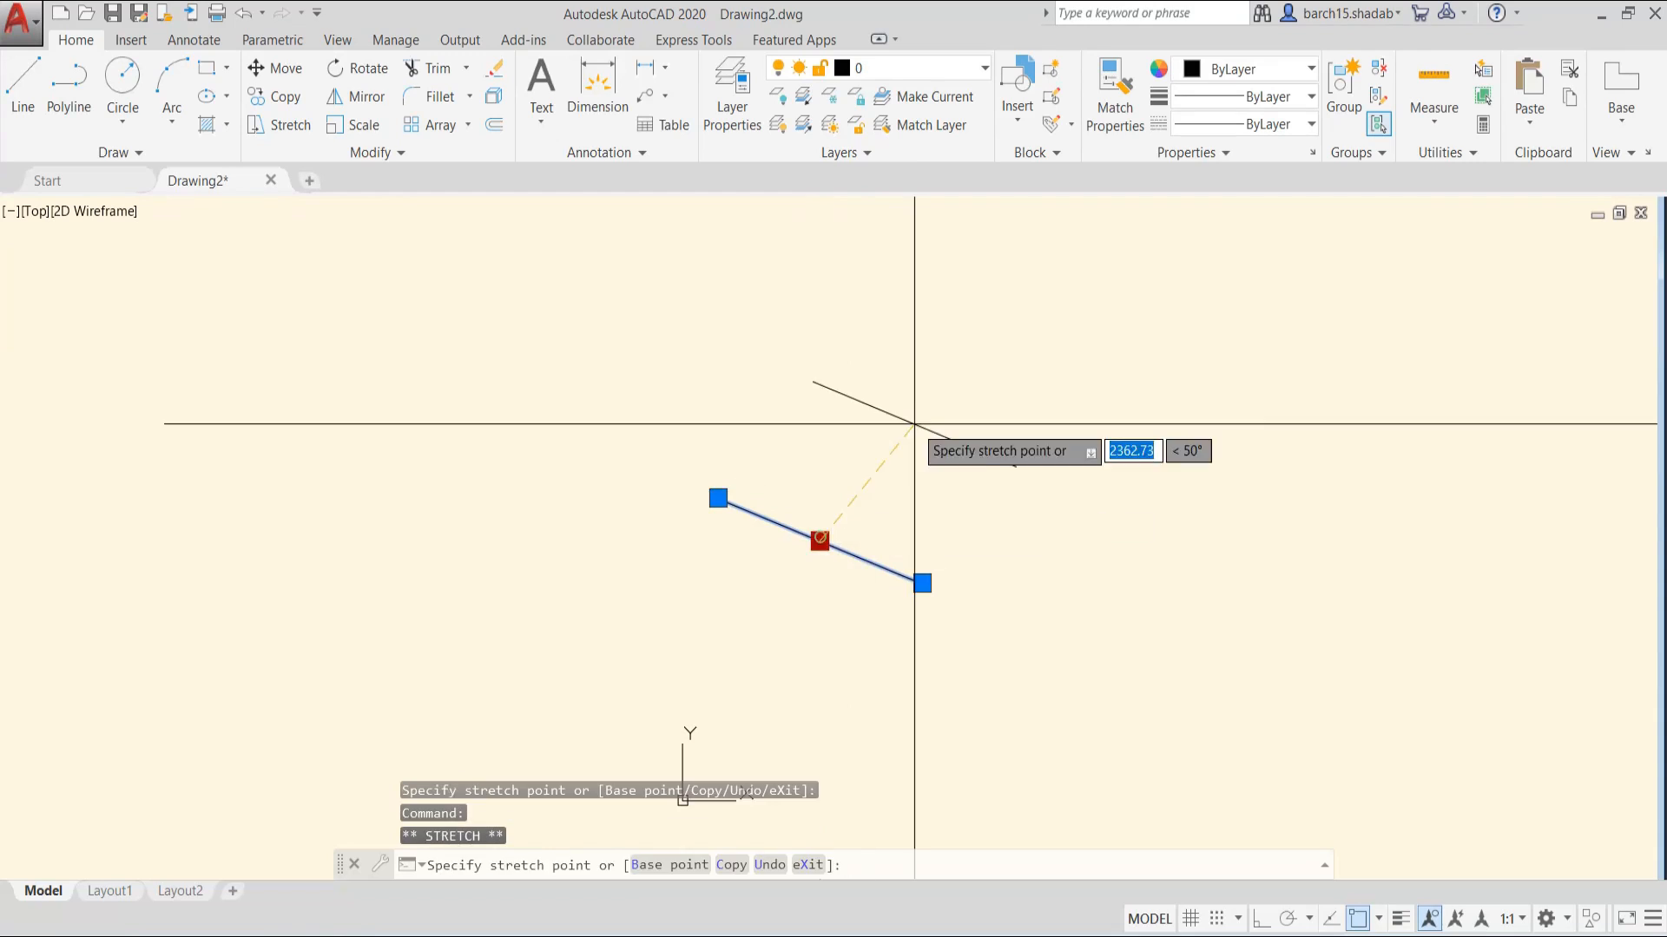
left_click(914, 423)
key("Escape")
key("Escape")
- Erase the sloping line after selecting it with a right-to-left crossing window
left_click(926, 402)
left_click(886, 443)
type("e")
key("Return")
key("Escape")
key("Escape")
key("Escape")
middle_click_drag(755, 465, 862, 463)
key("Escape")
key("Escape")
middle_click_drag(933, 602, 851, 633)
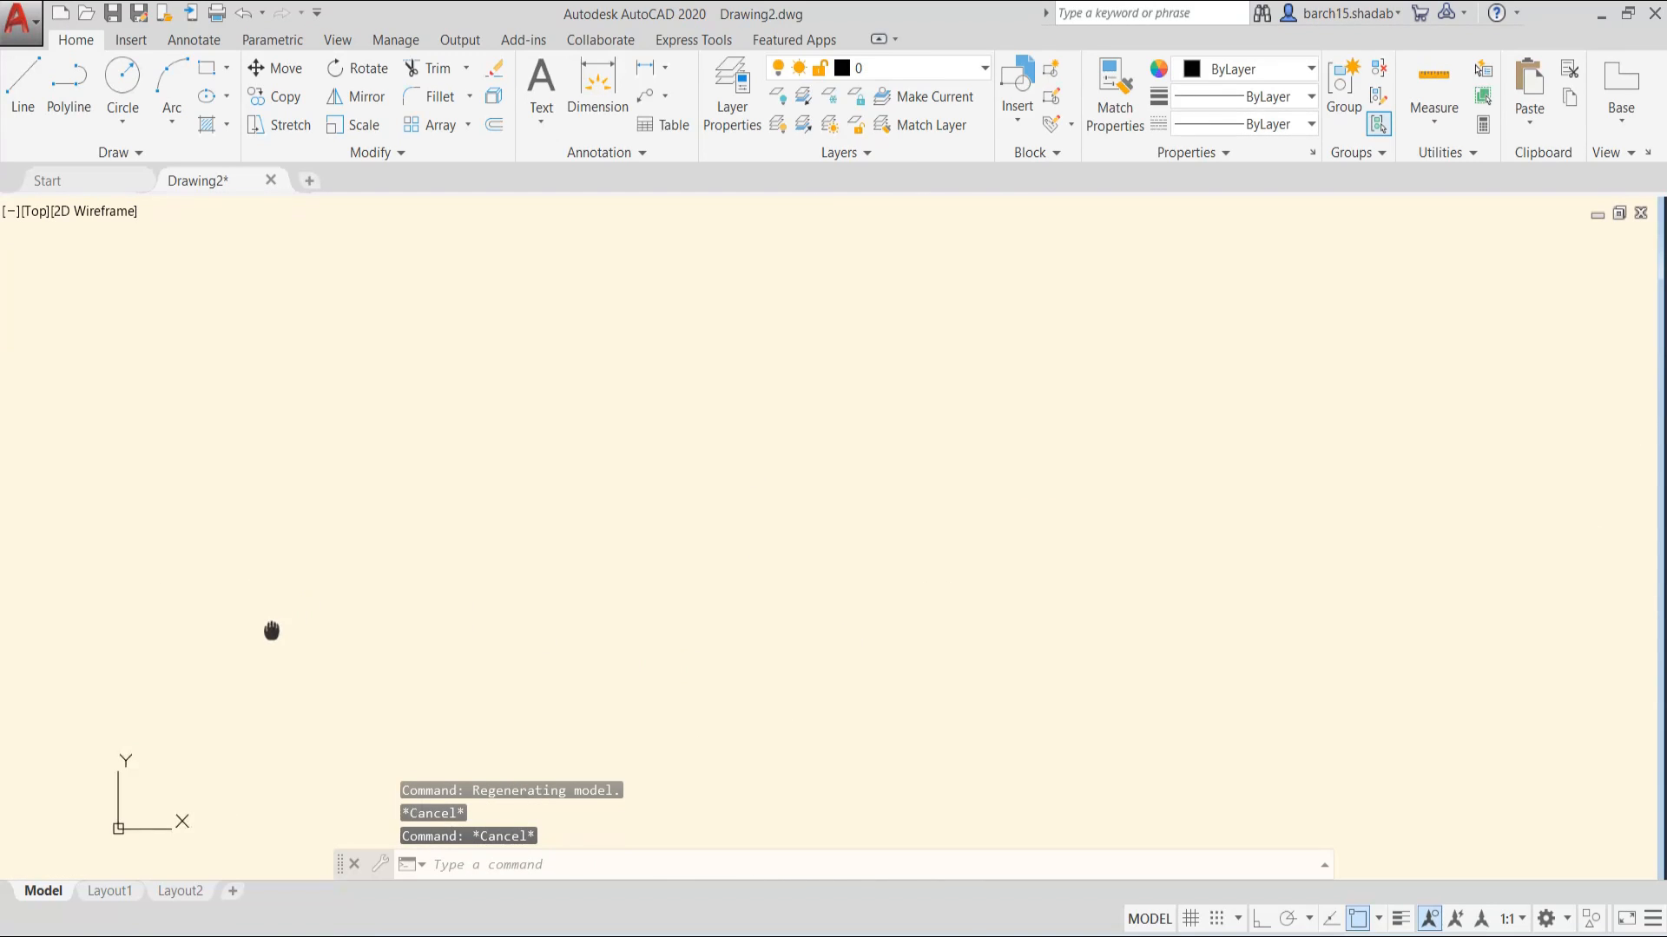
middle_click_drag(272, 631, 187, 659)
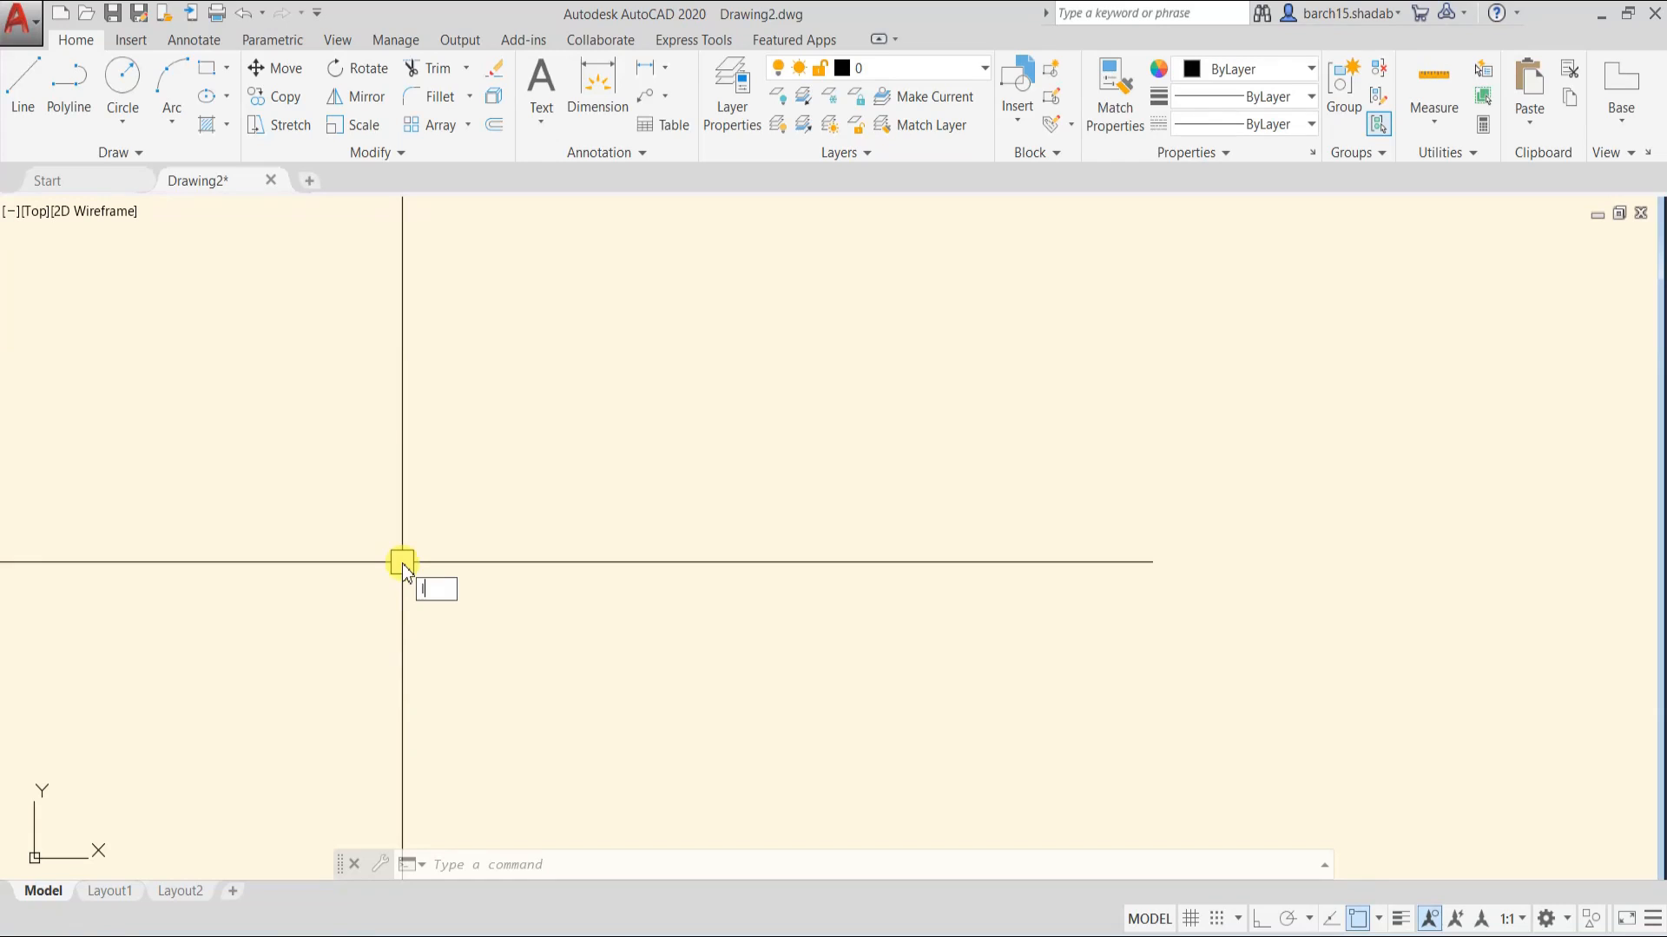
- Start the Line command twice, once by its alias L and once from the draw tools, cancelling it each time
type("L")
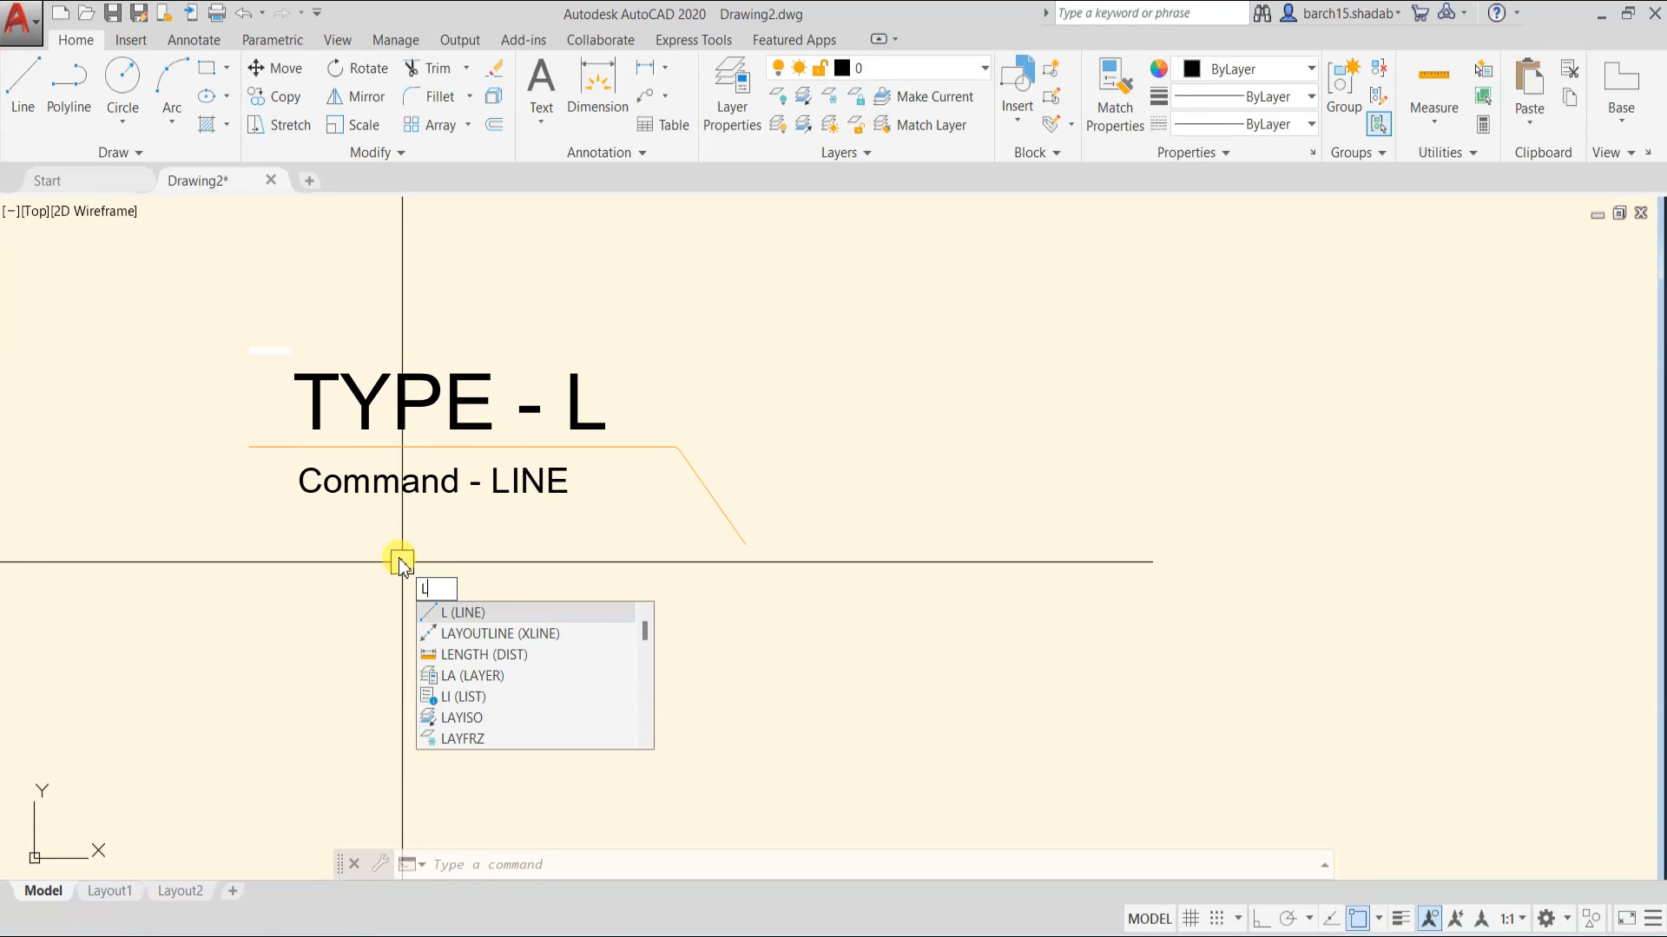
key("Return")
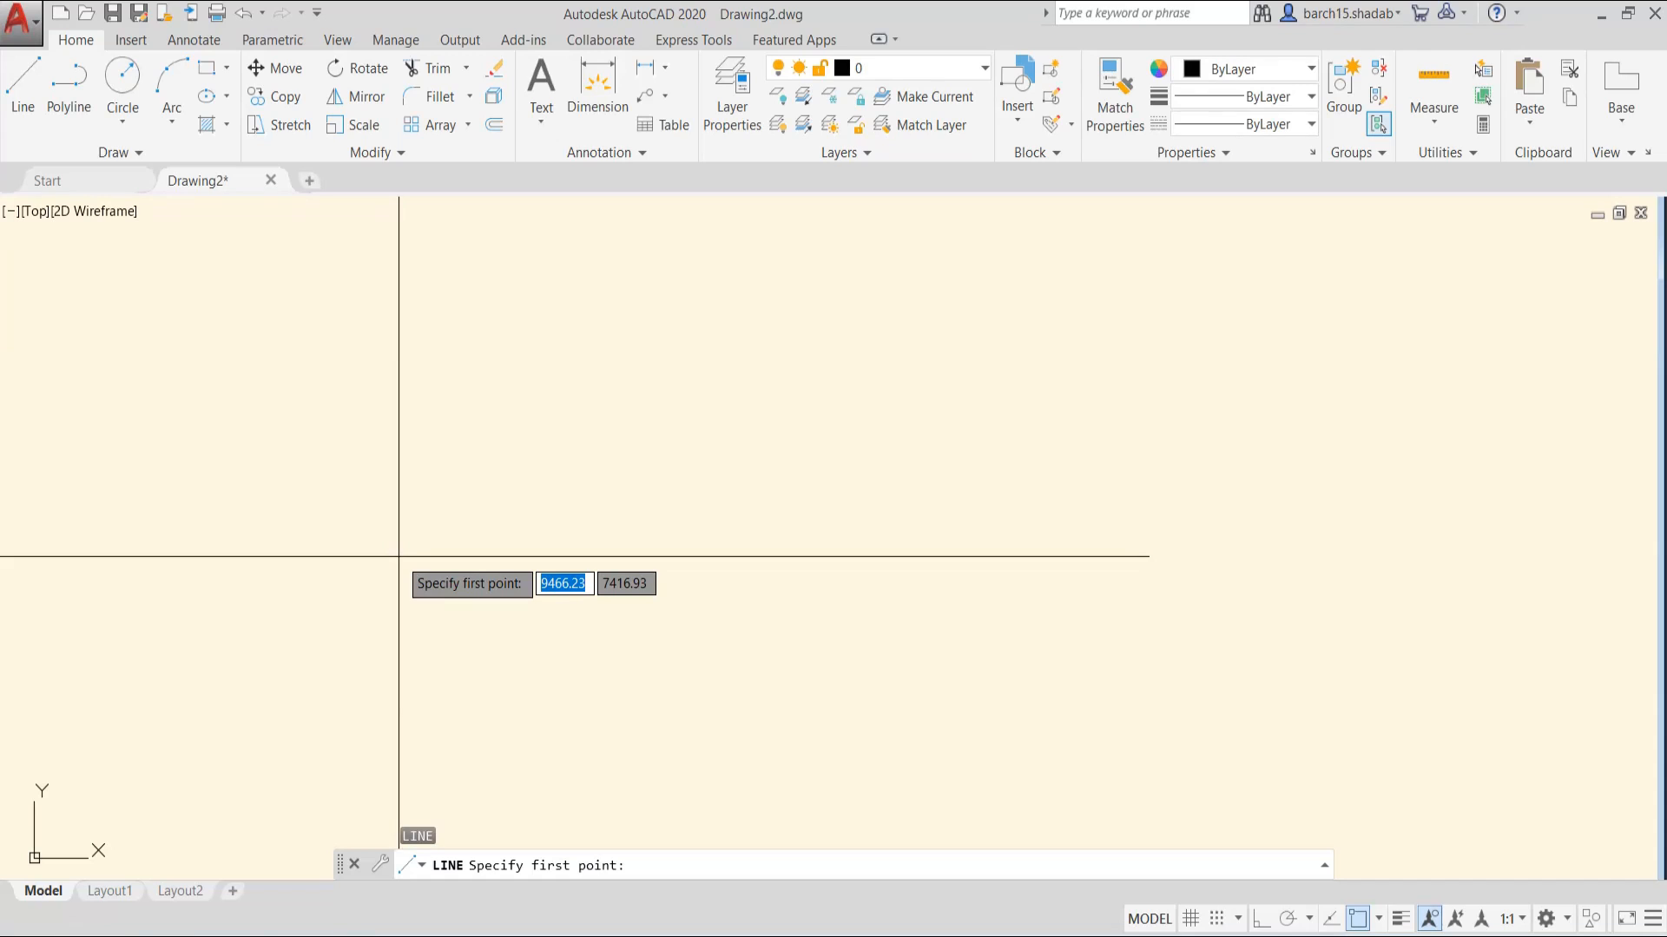
key("Escape")
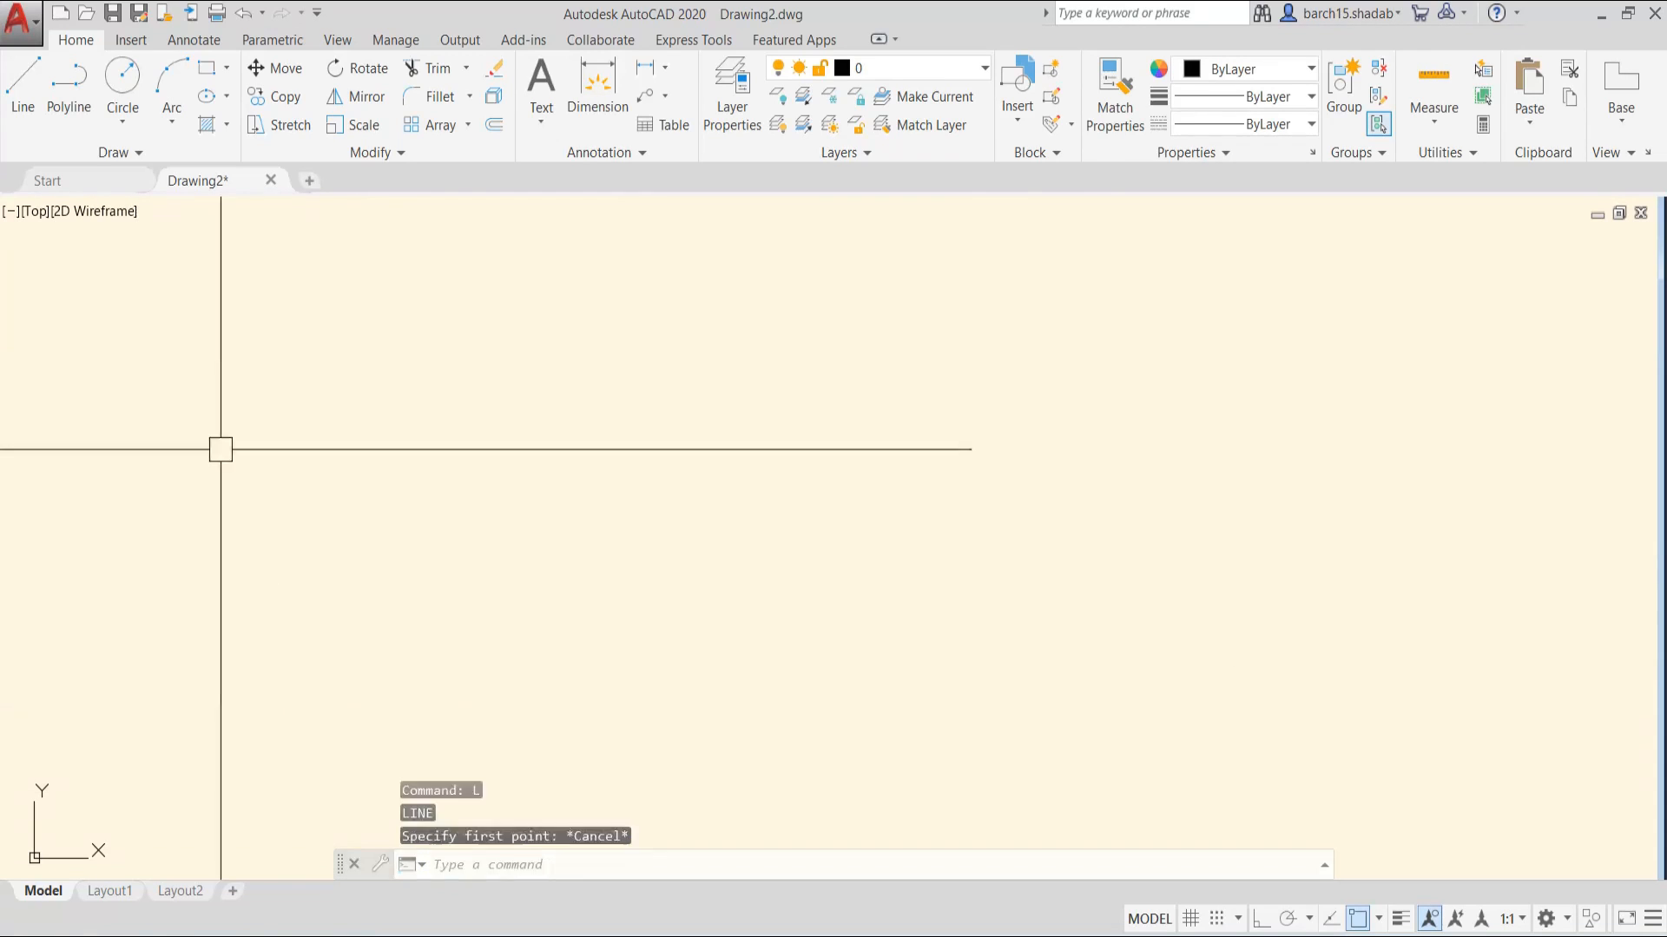
key("Escape")
key("Escape")
left_click(21, 91)
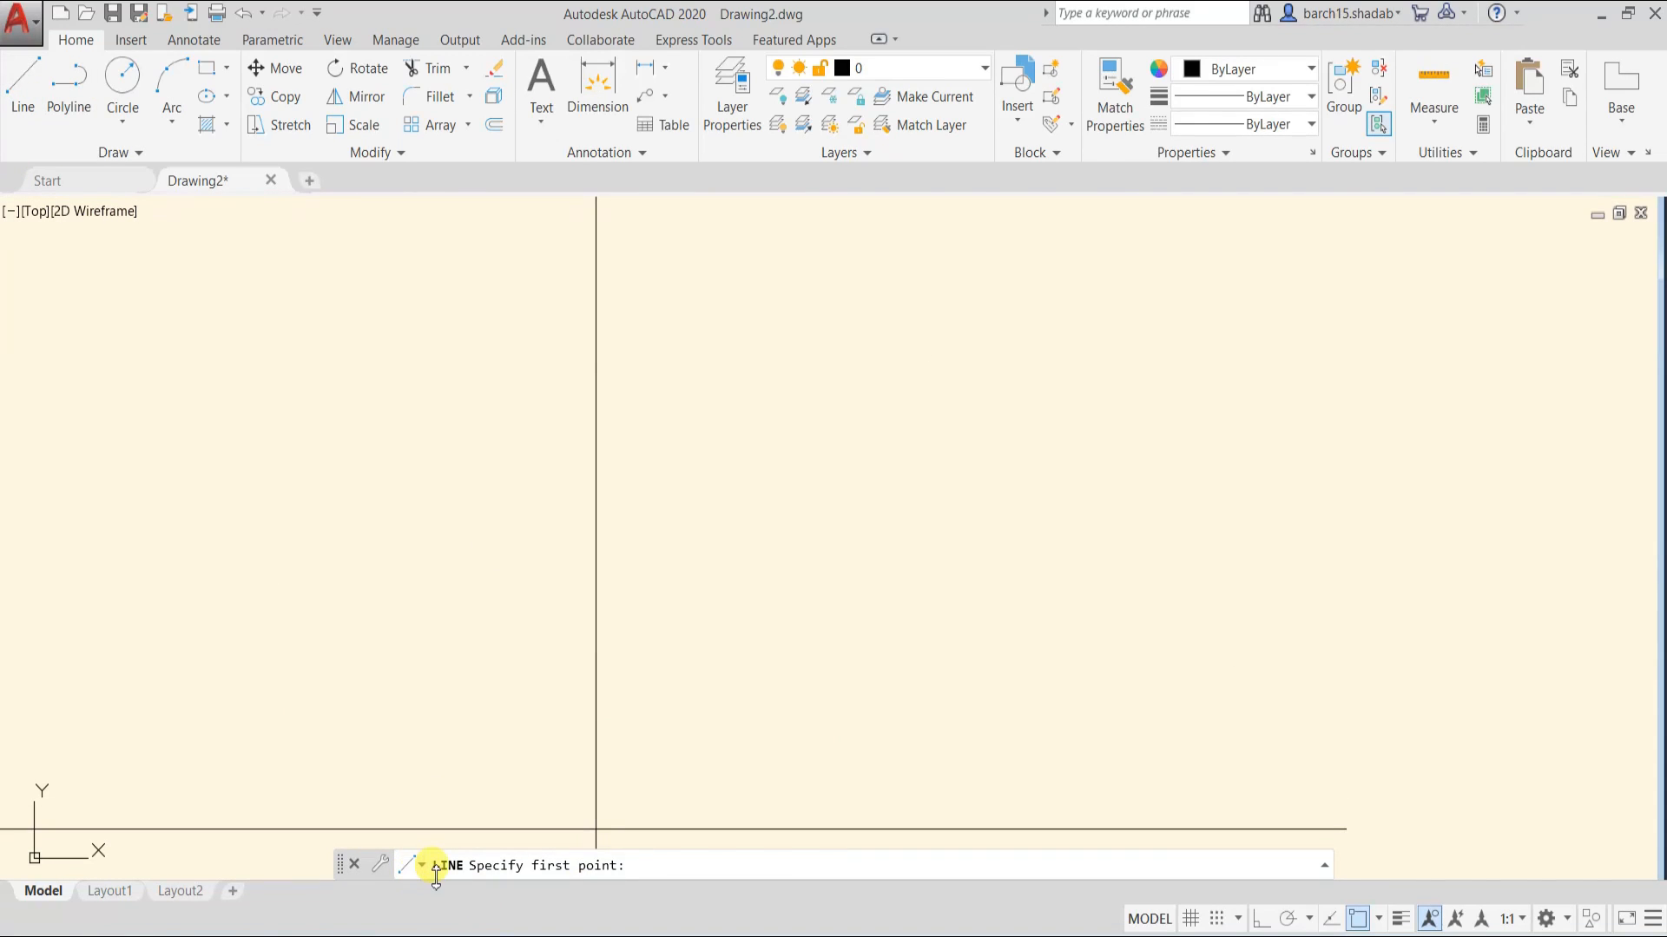
key("Escape")
key("Escape")
key("Escape")
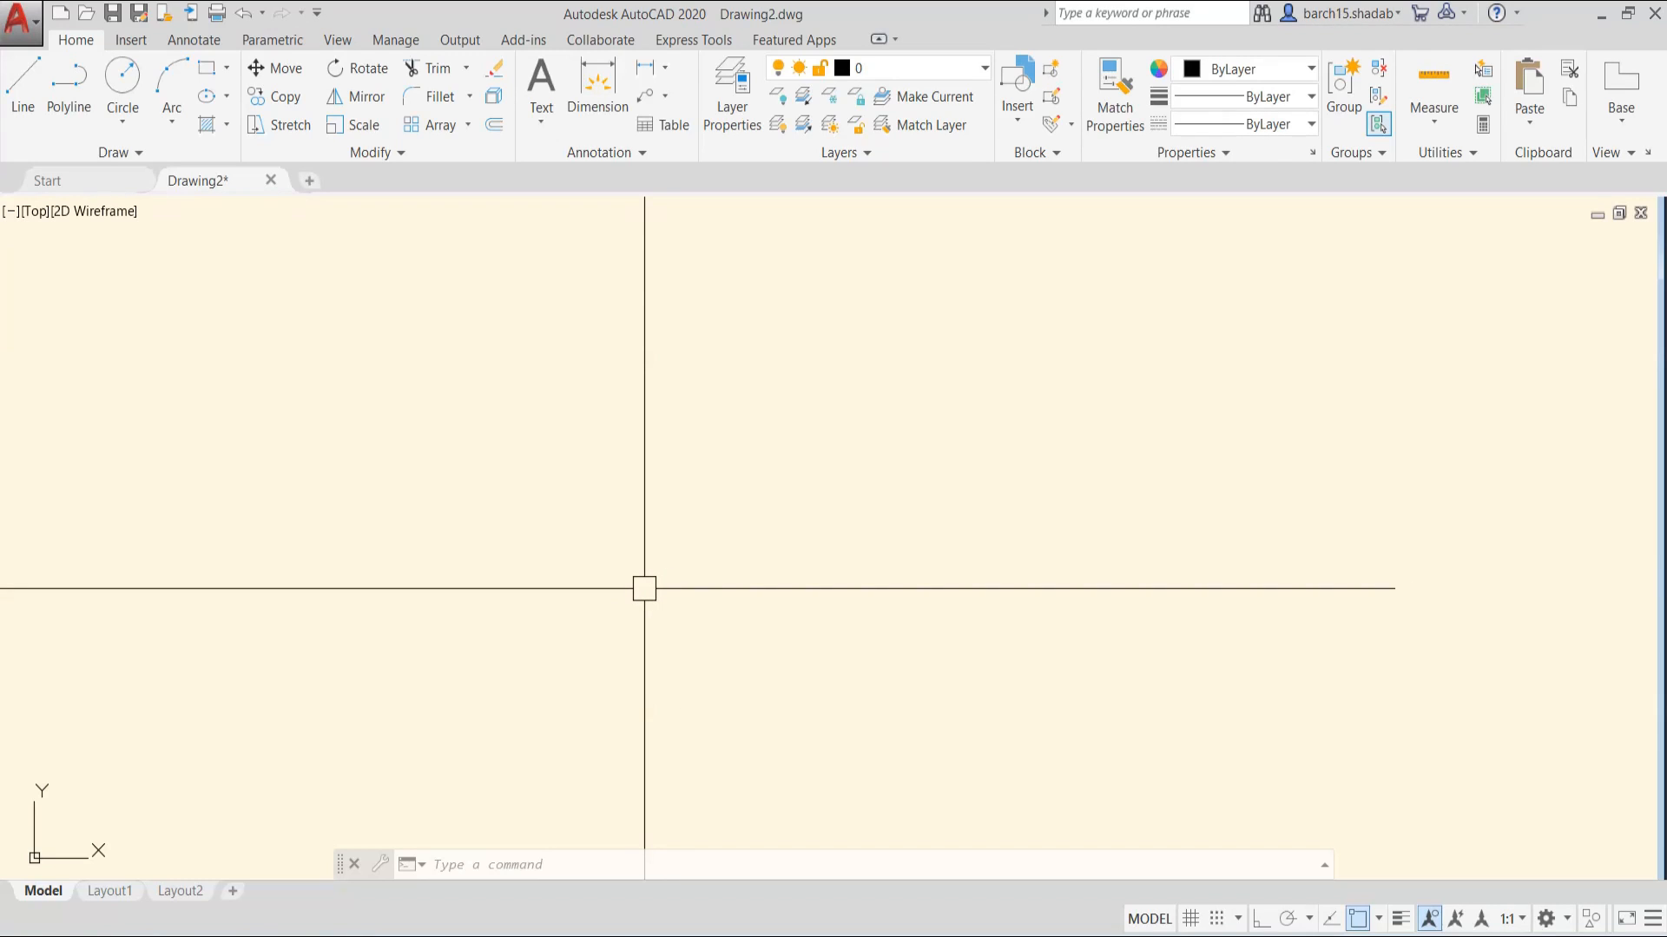
- Turn on the clean screen display with CLEANSCREENON
type("r")
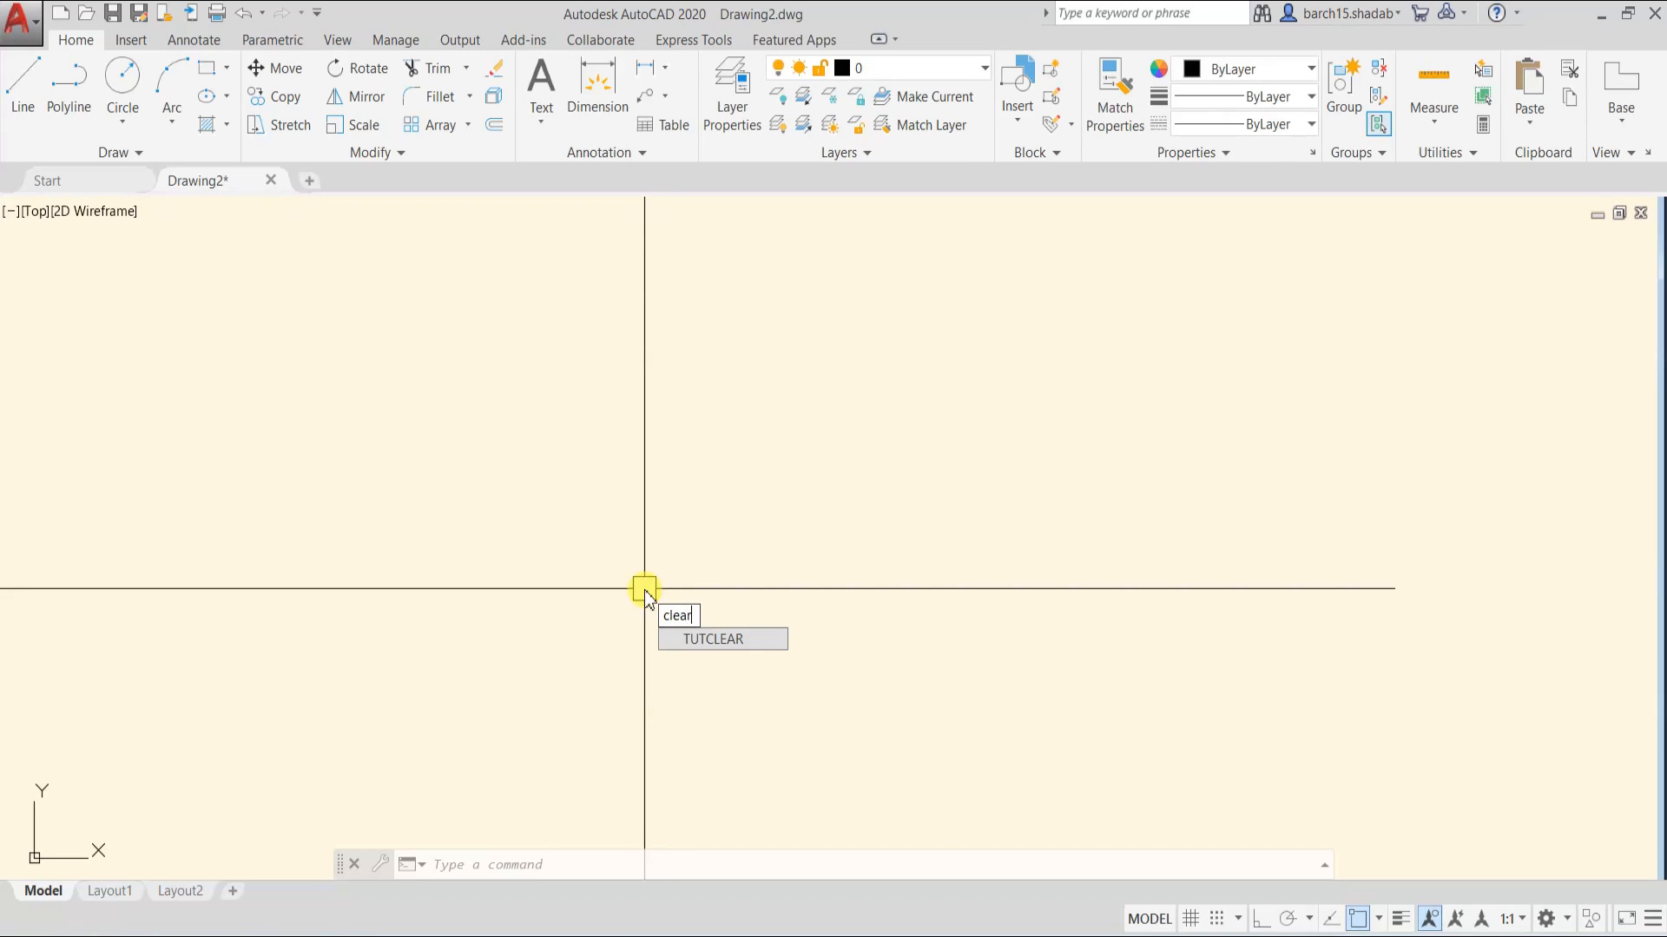
type("scre")
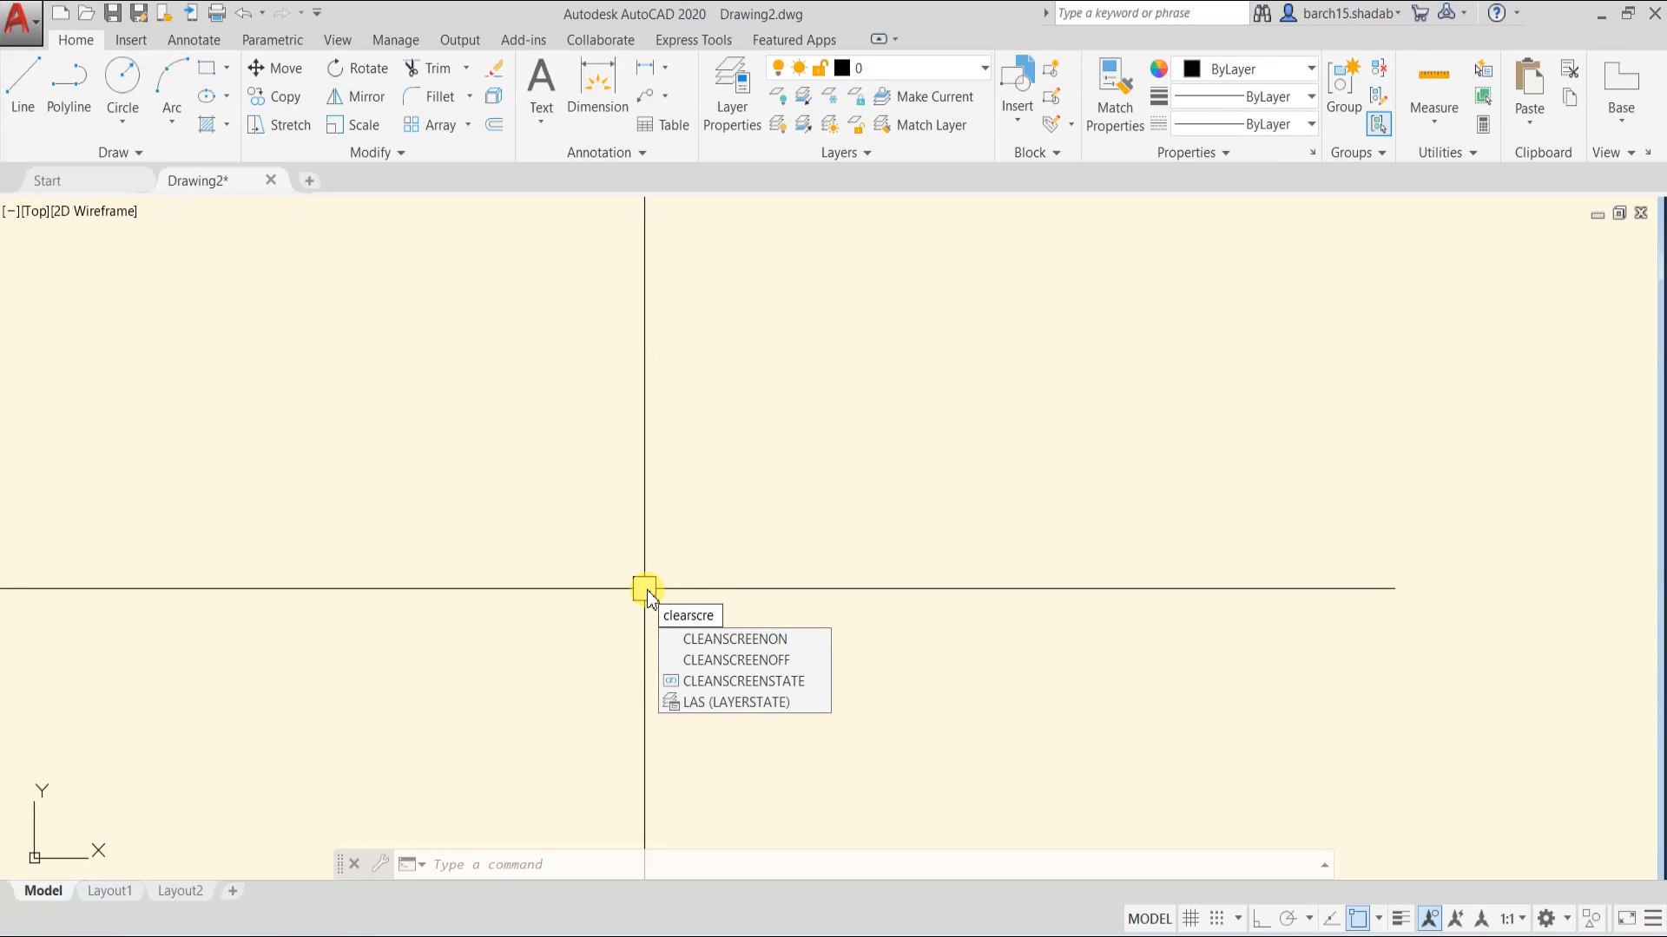
left_click(755, 639)
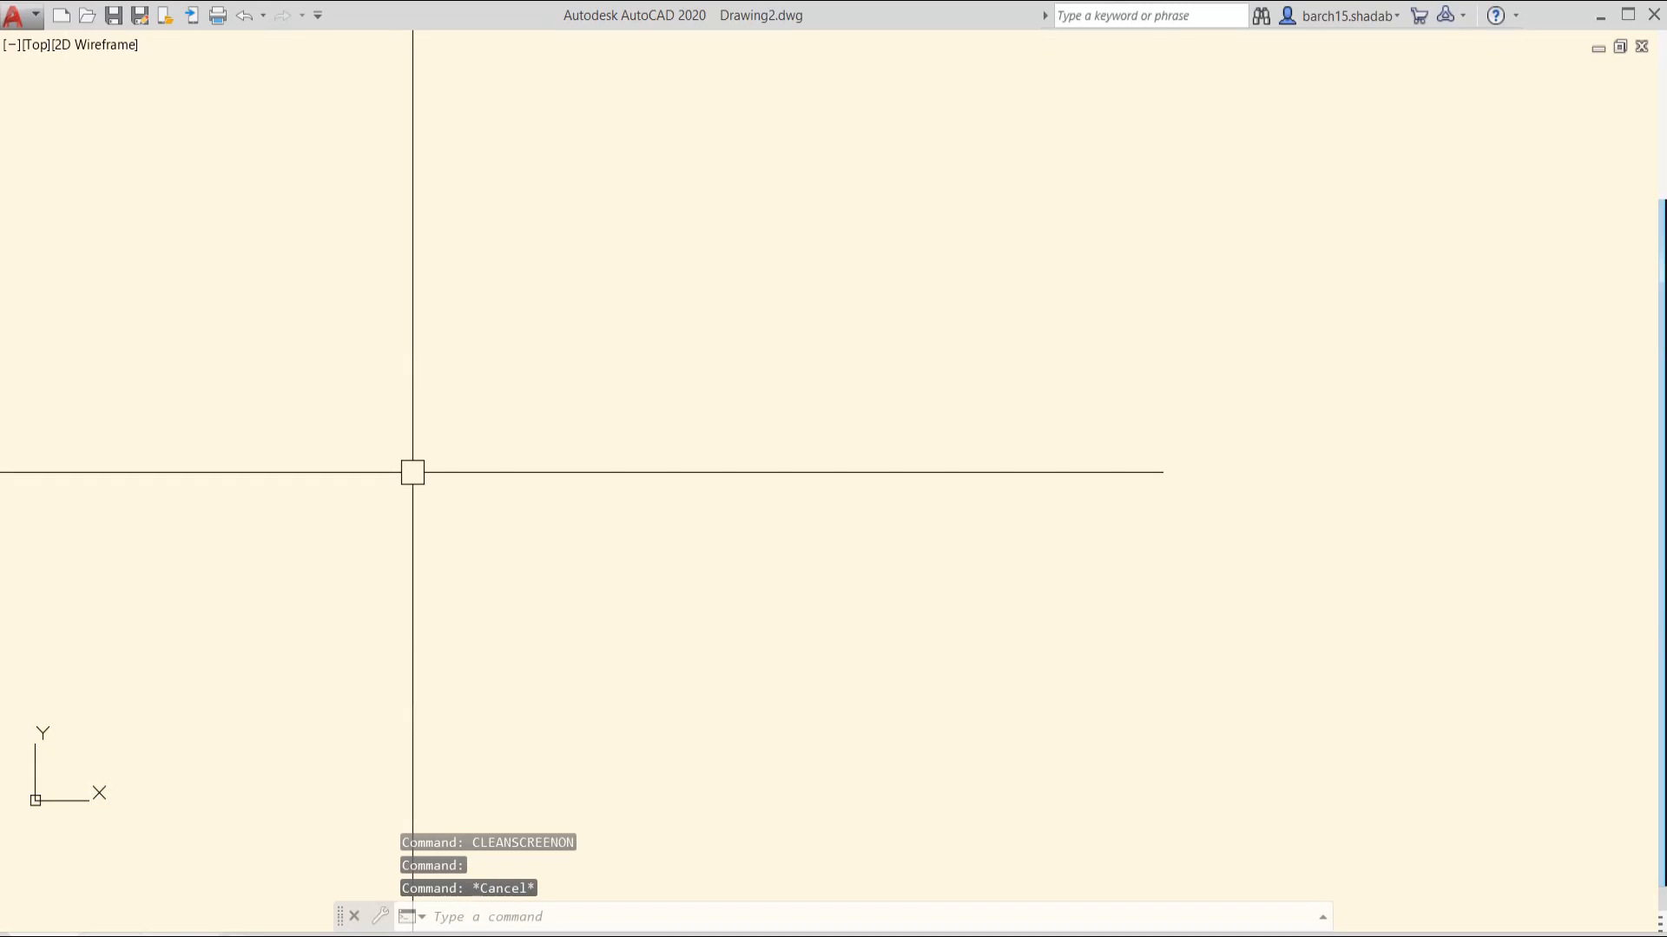
- Draw a long continuous chain of freehand line segments zigzagging and crossing itself over the whole drawing area
key("Return")
left_click(276, 559)
left_click(596, 248)
left_click(790, 474)
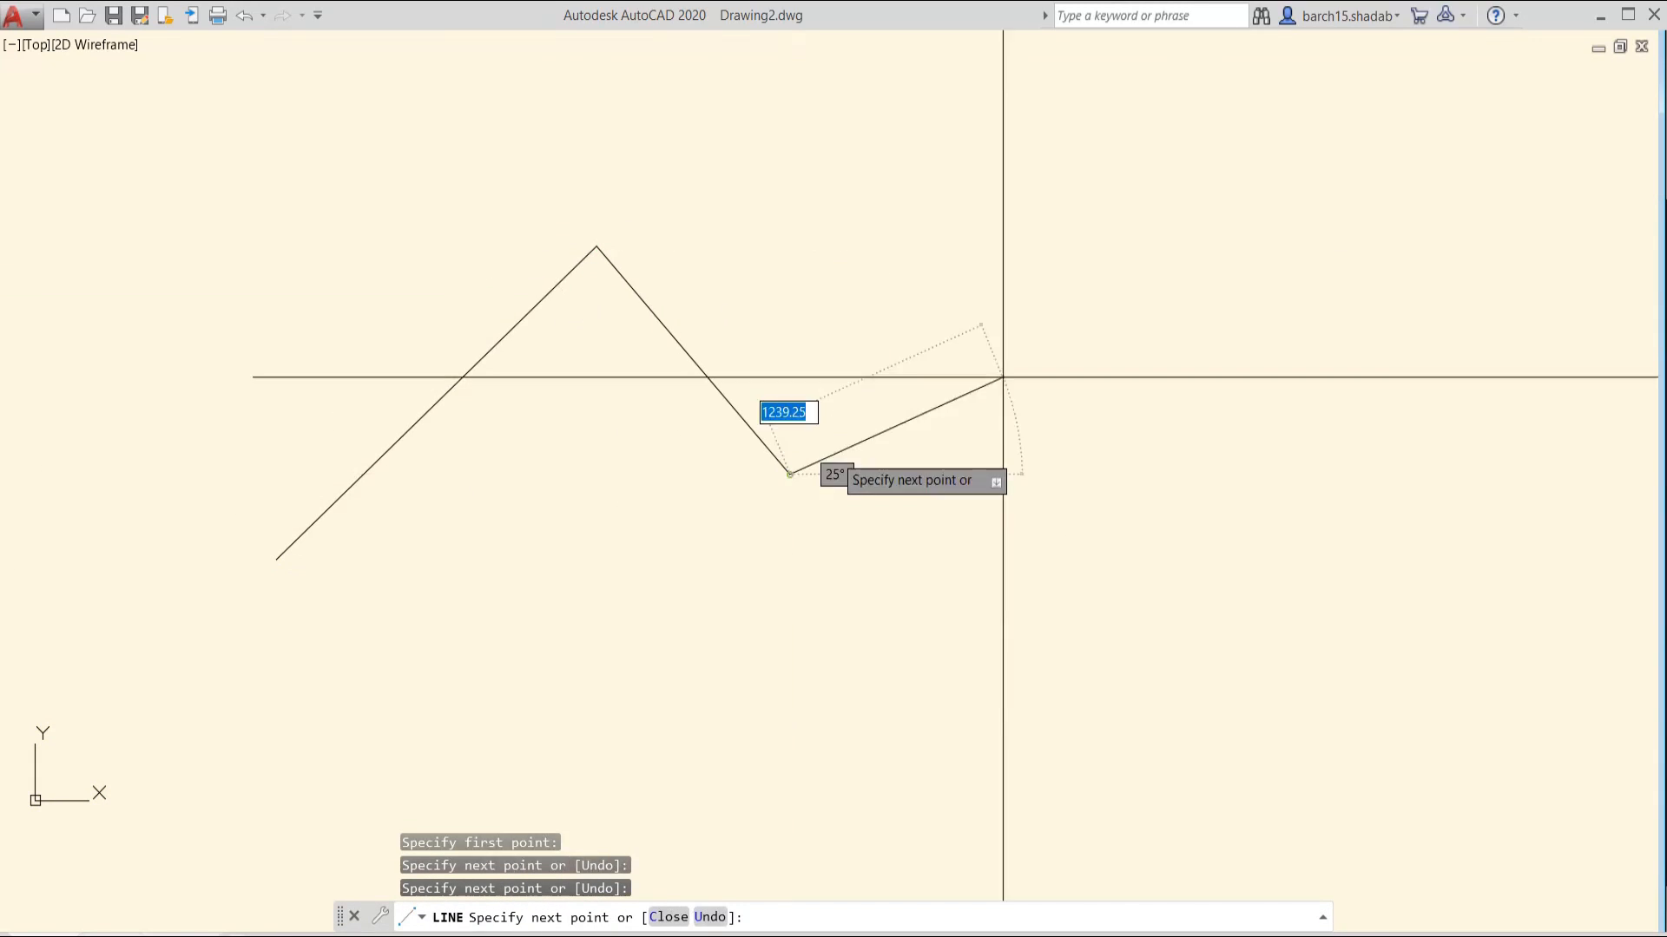
left_click(1132, 280)
left_click(1293, 550)
left_click(924, 740)
left_click(555, 602)
left_click(615, 438)
left_click(750, 265)
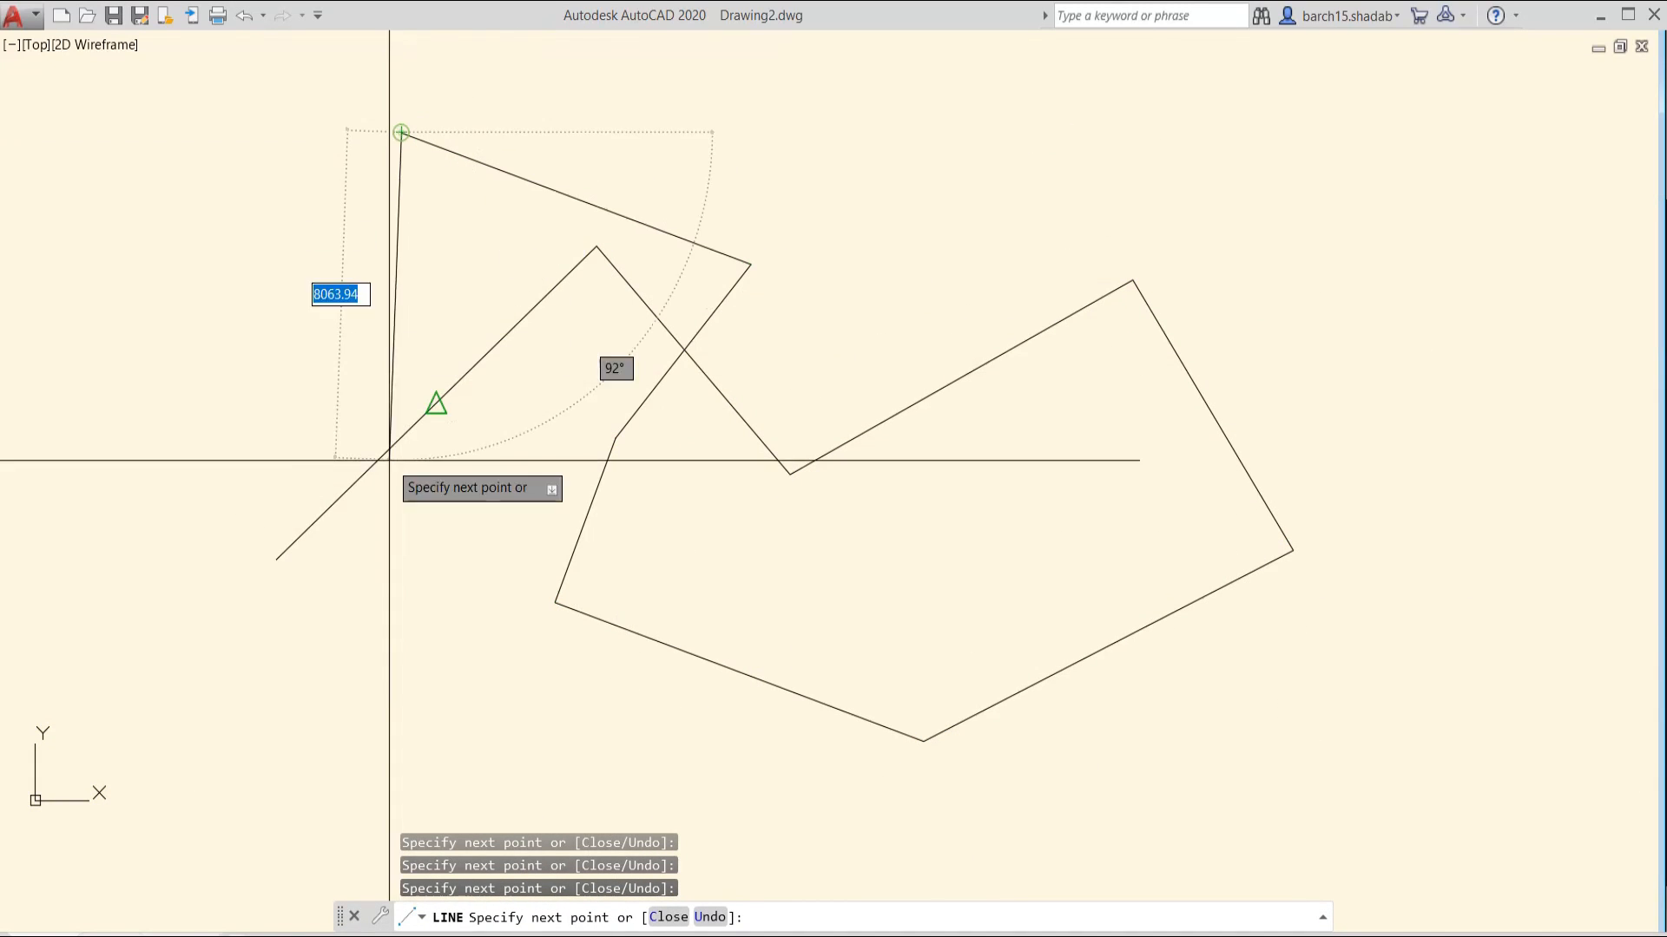
left_click(401, 133)
left_click(436, 404)
left_click(354, 644)
left_click(180, 627)
left_click(342, 738)
left_click(719, 790)
left_click(792, 675)
left_click(1000, 519)
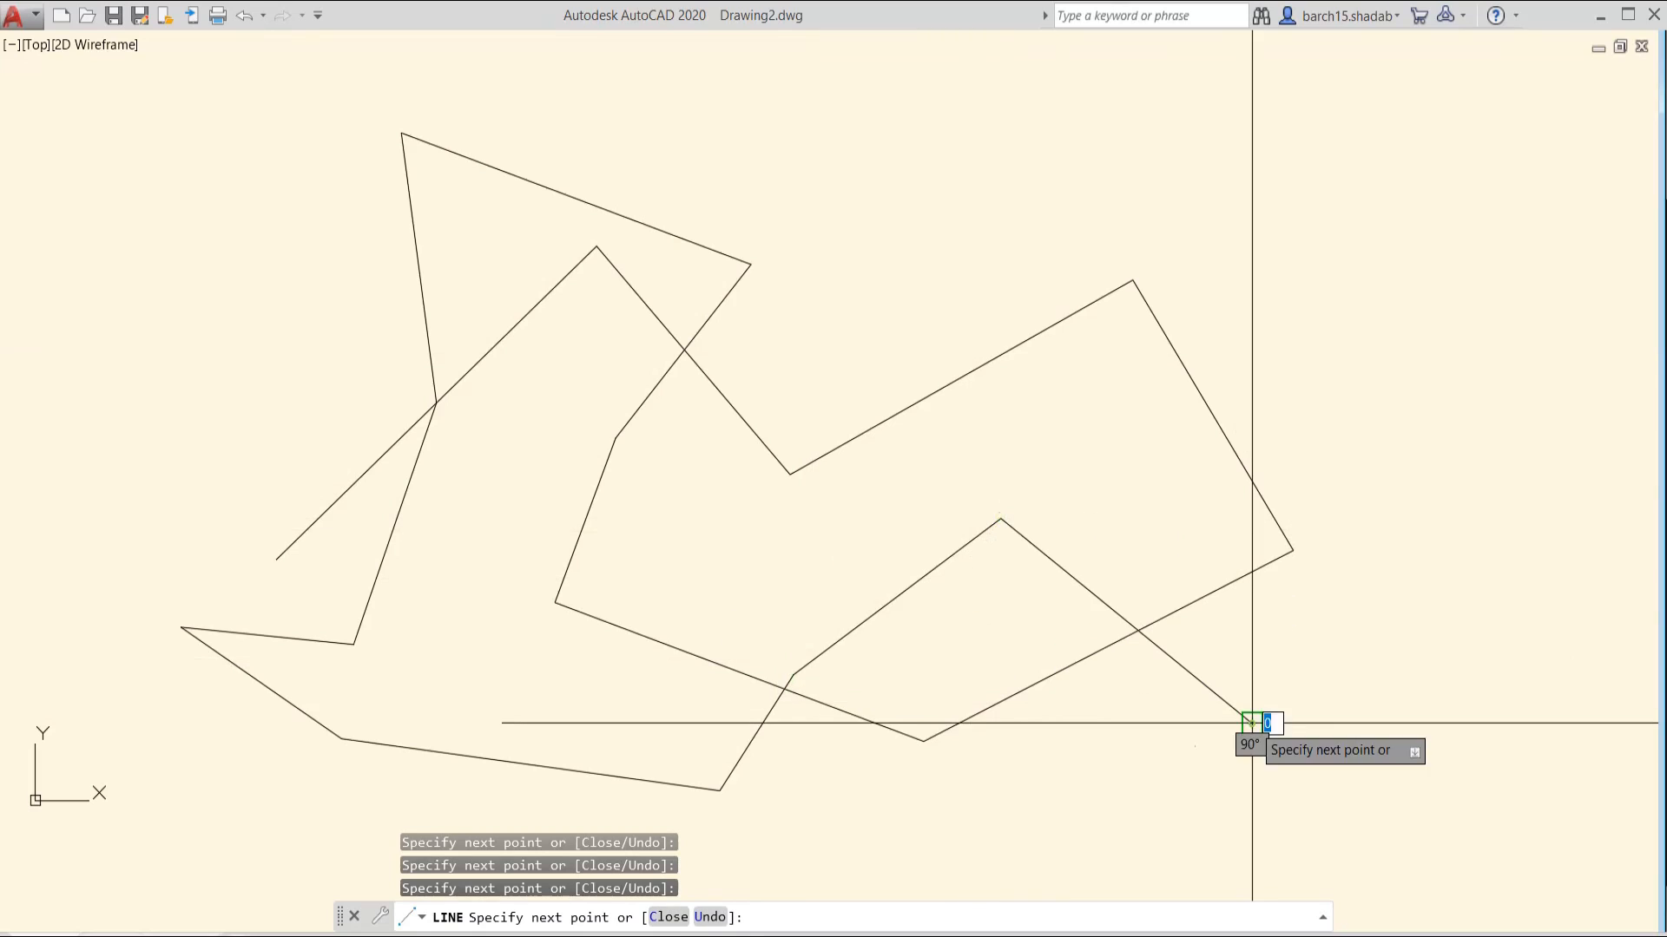
left_click(1251, 722)
left_click(1381, 717)
left_click(1461, 436)
left_click(1352, 266)
left_click(830, 269)
left_click(828, 489)
left_click(688, 558)
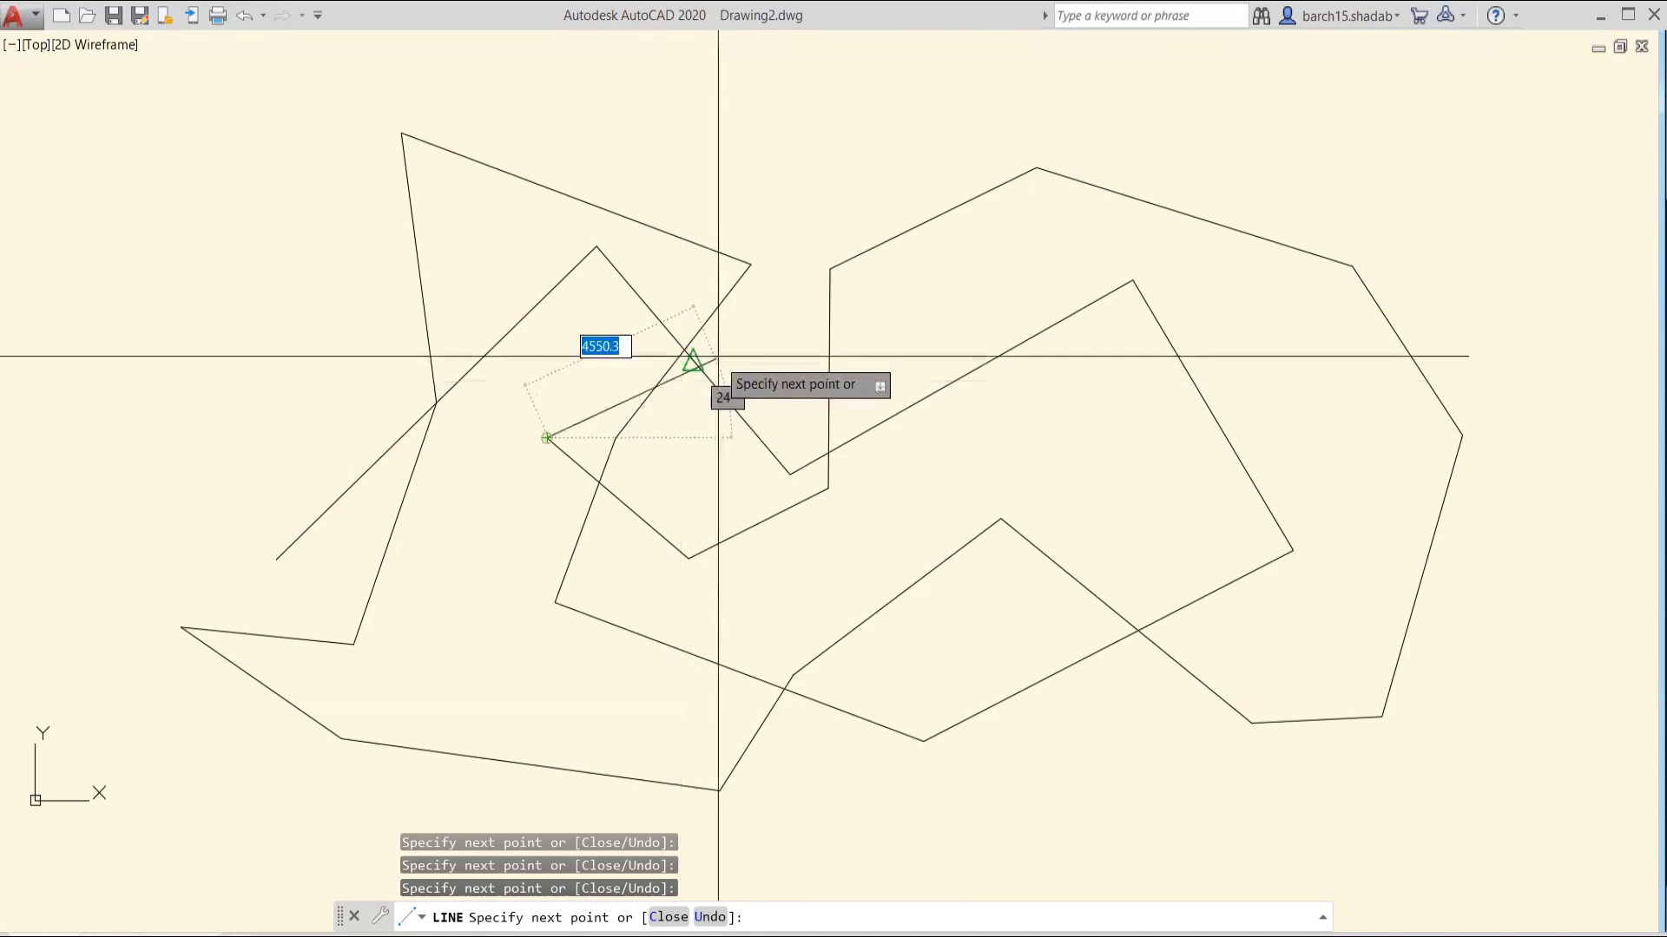
left_click(547, 439)
left_click(757, 163)
left_click(401, 133)
key("Escape")
key("Escape")
- Erase the whole chain of lines after enclosing it in a left-to-right selection window
left_click(168, 93)
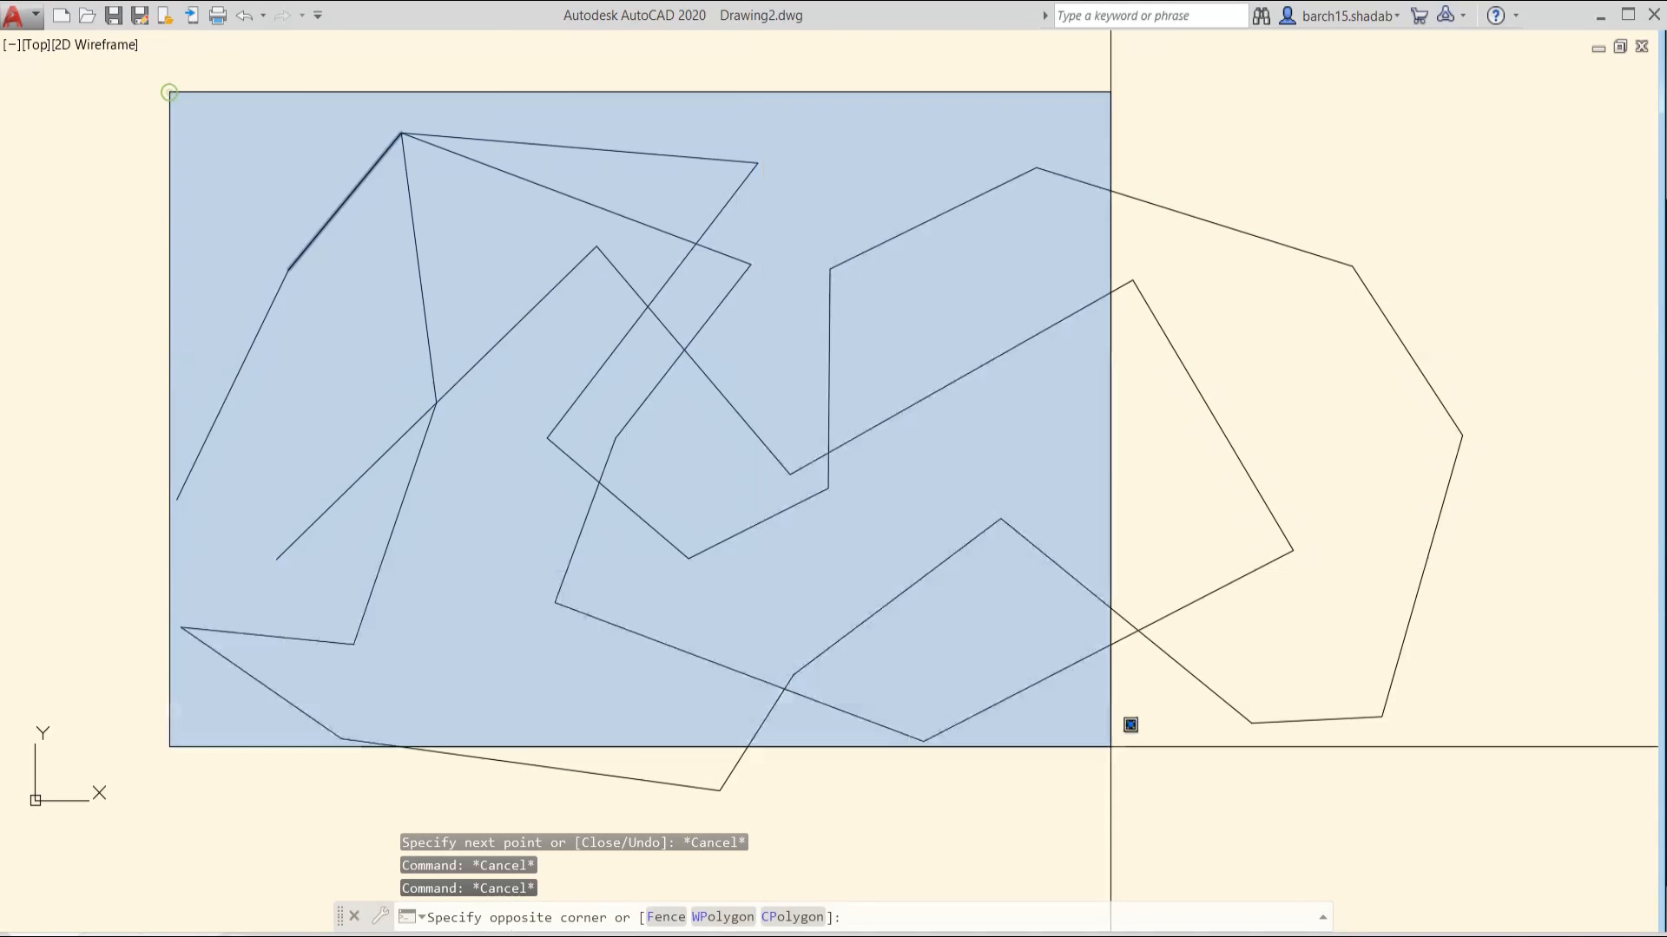
left_click(1476, 812)
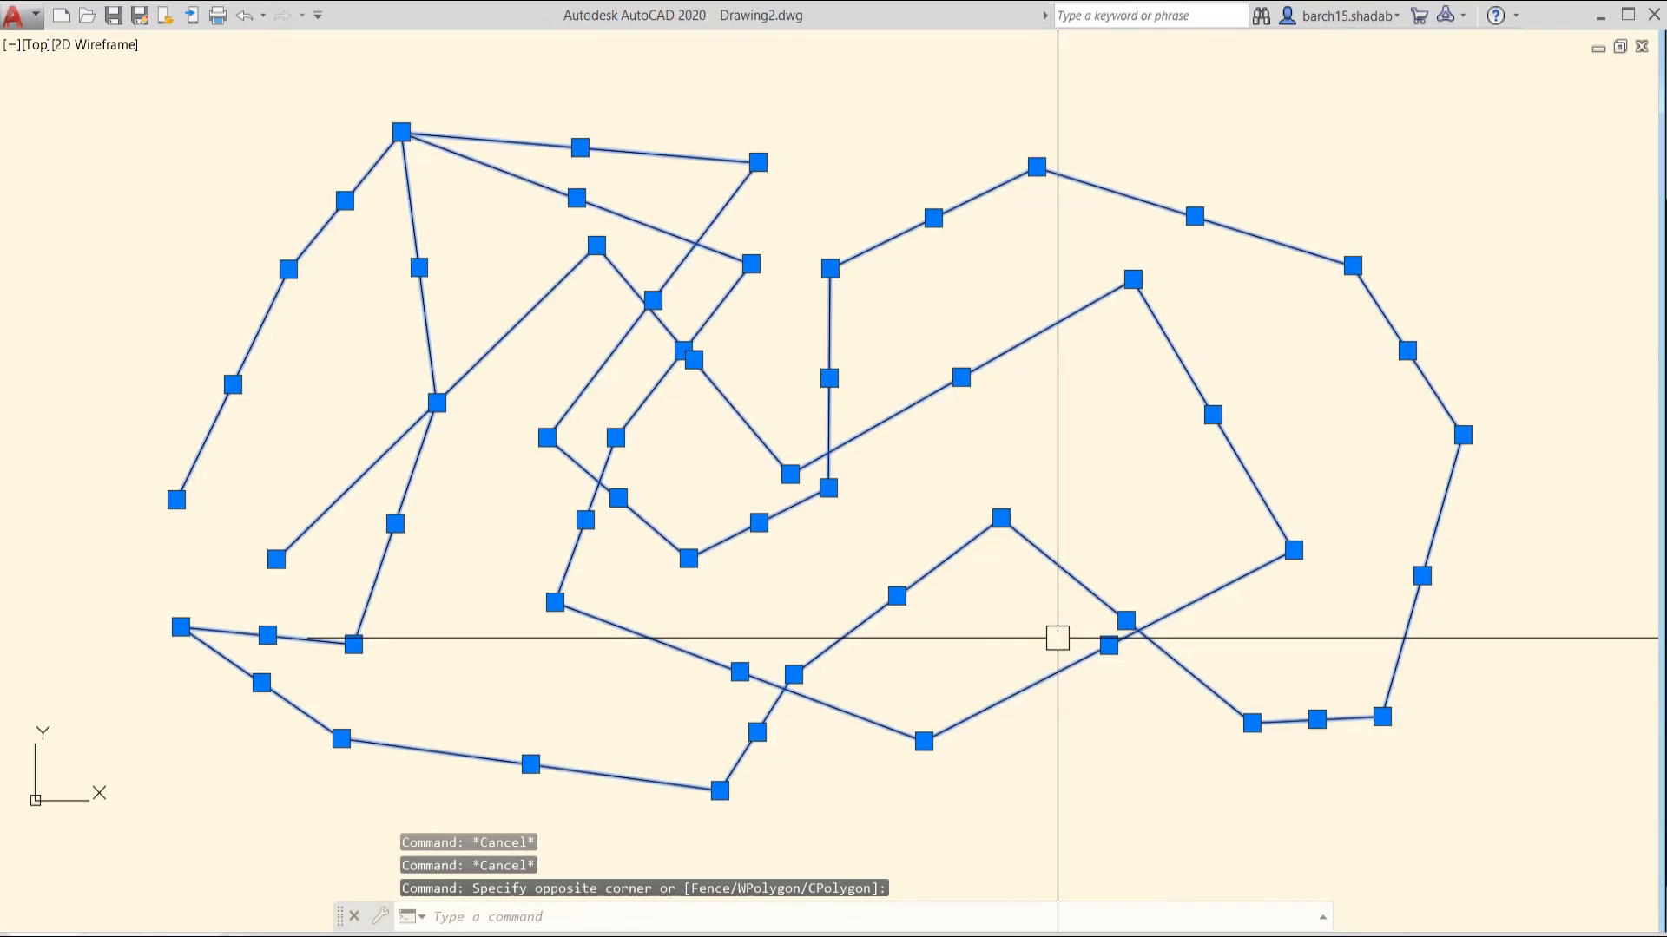
key("Delete")
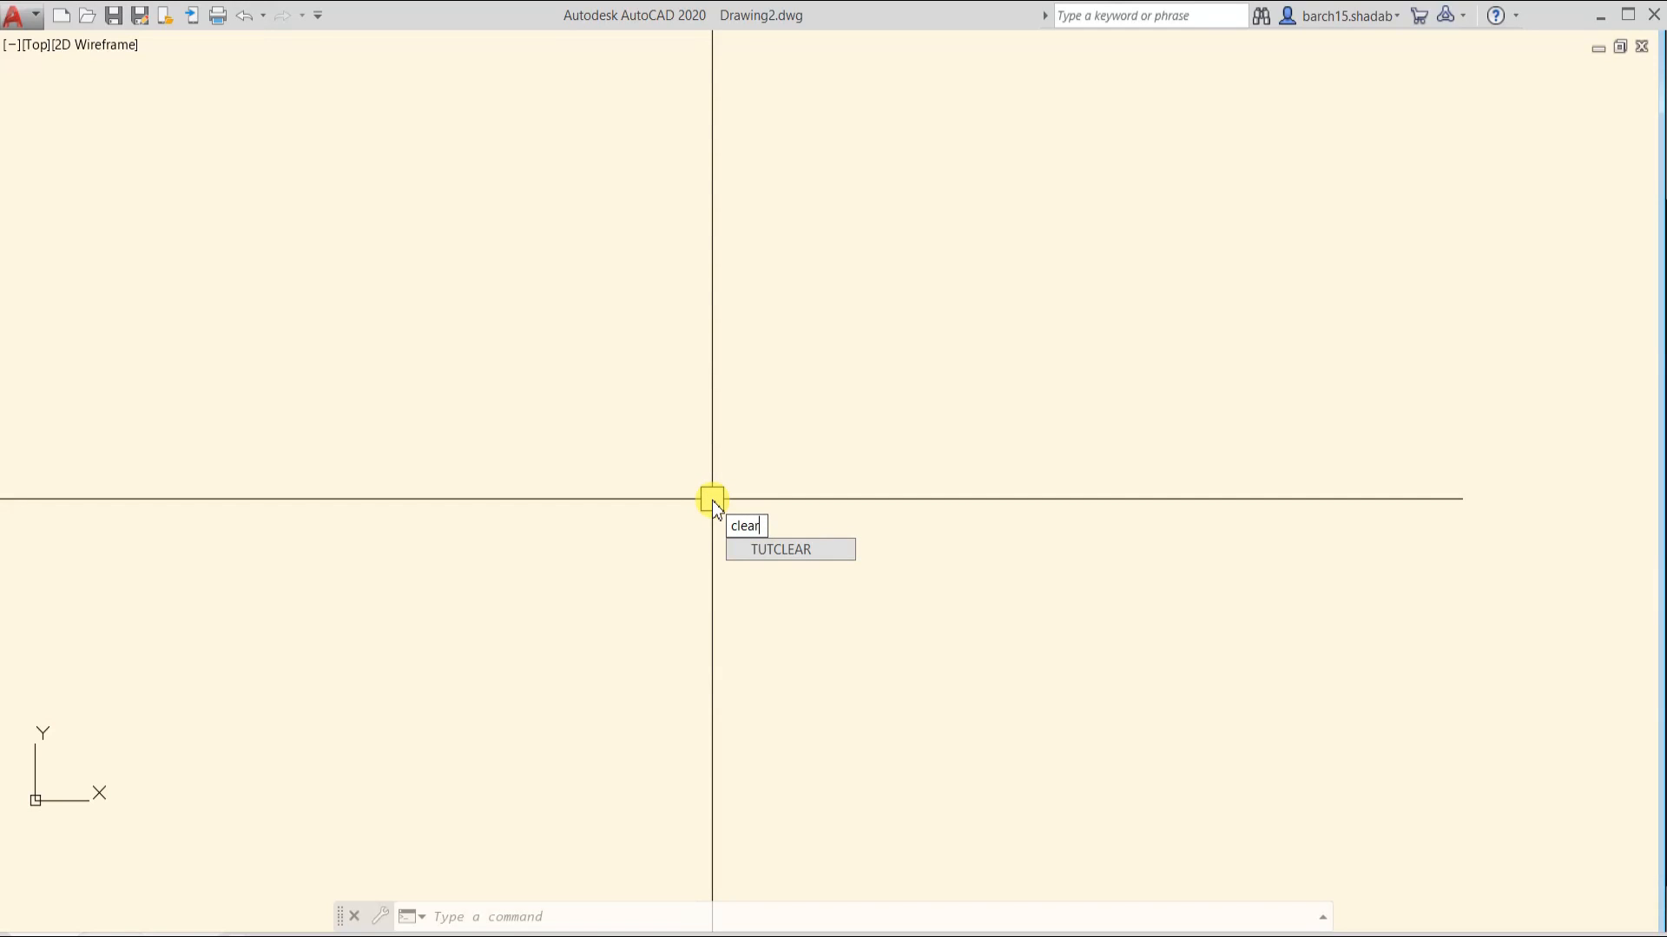
- Turn off the clean screen display with CLEANSCREENOFF to restore the full interface
type("sceen")
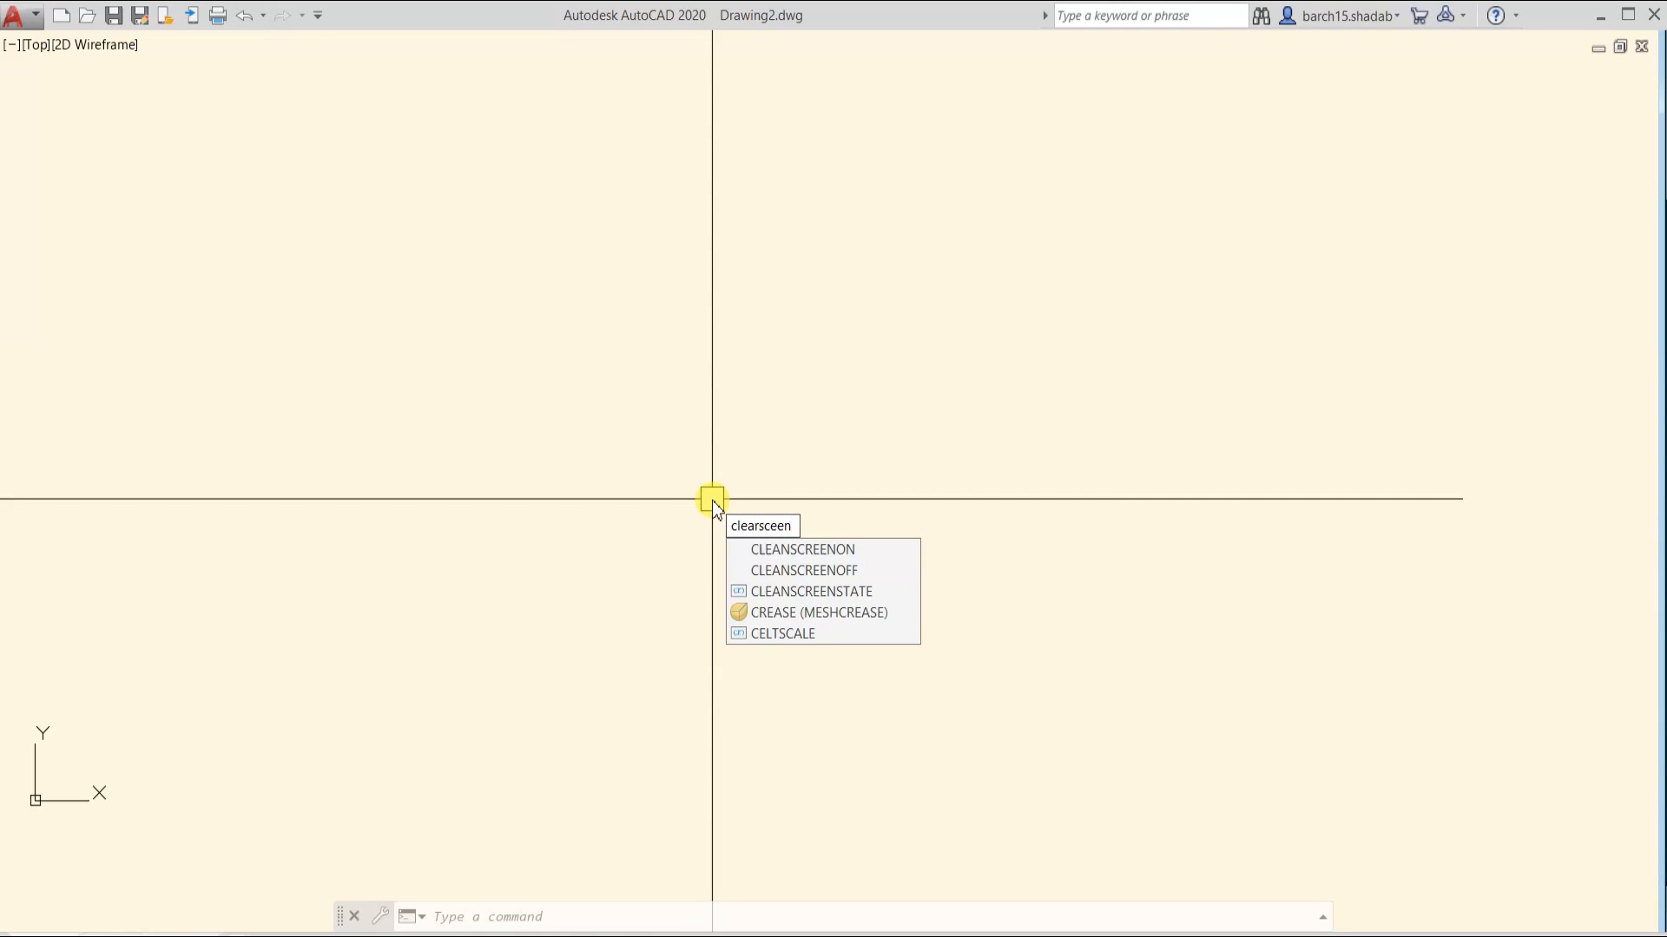
left_click(843, 575)
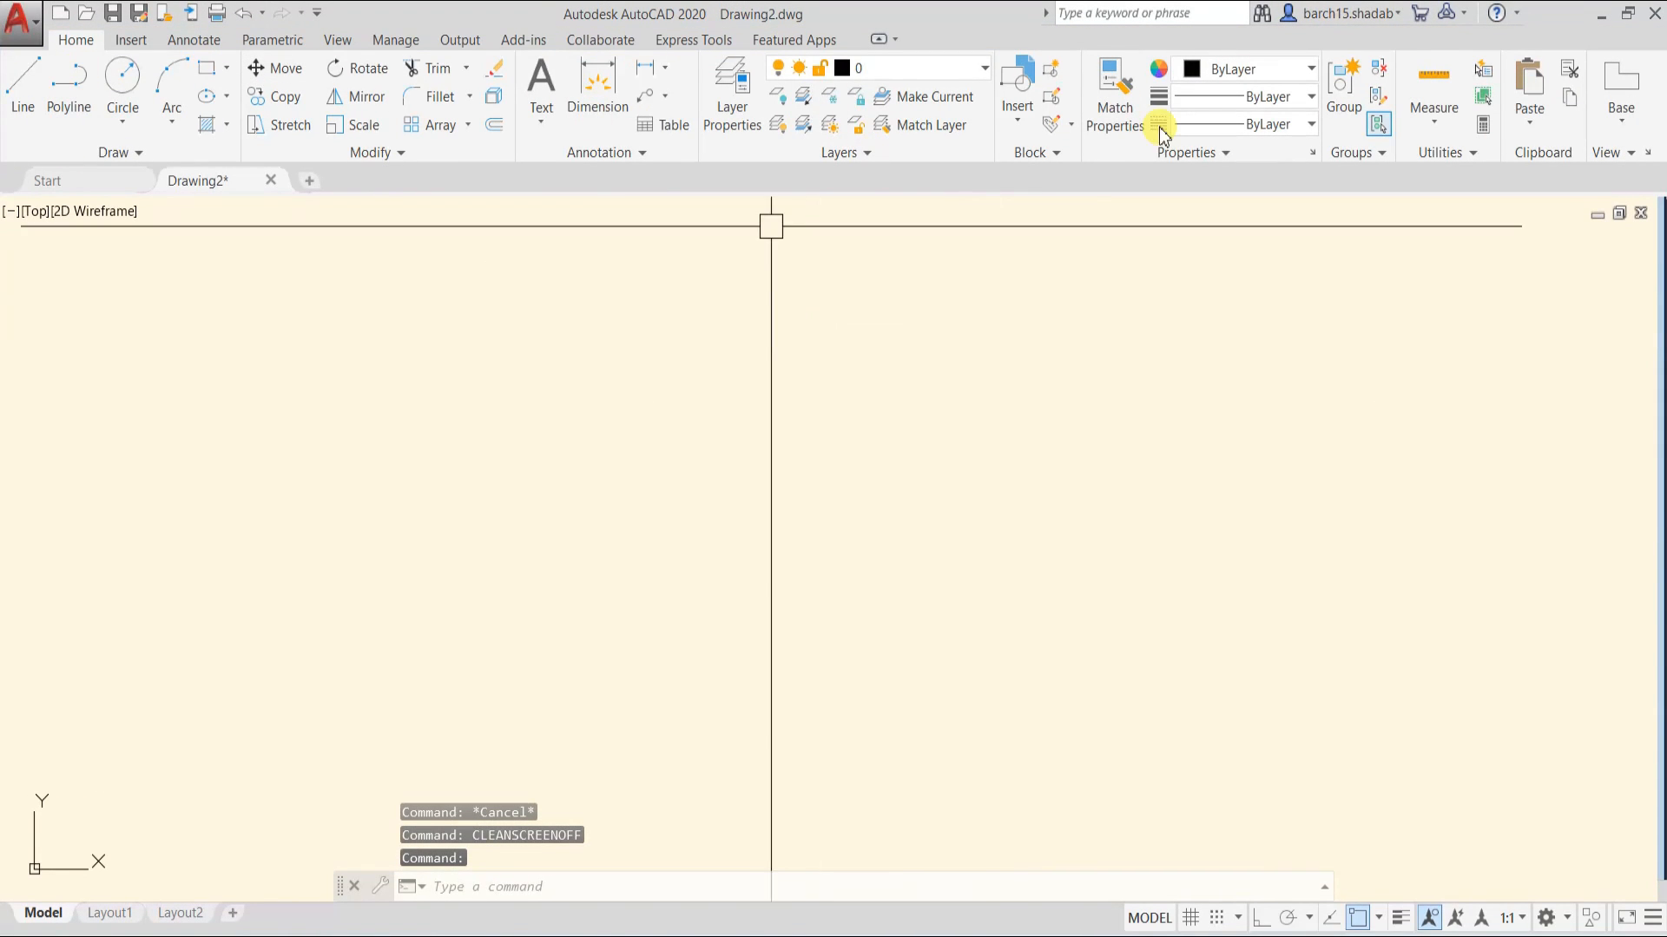
key("Escape")
key("Escape")
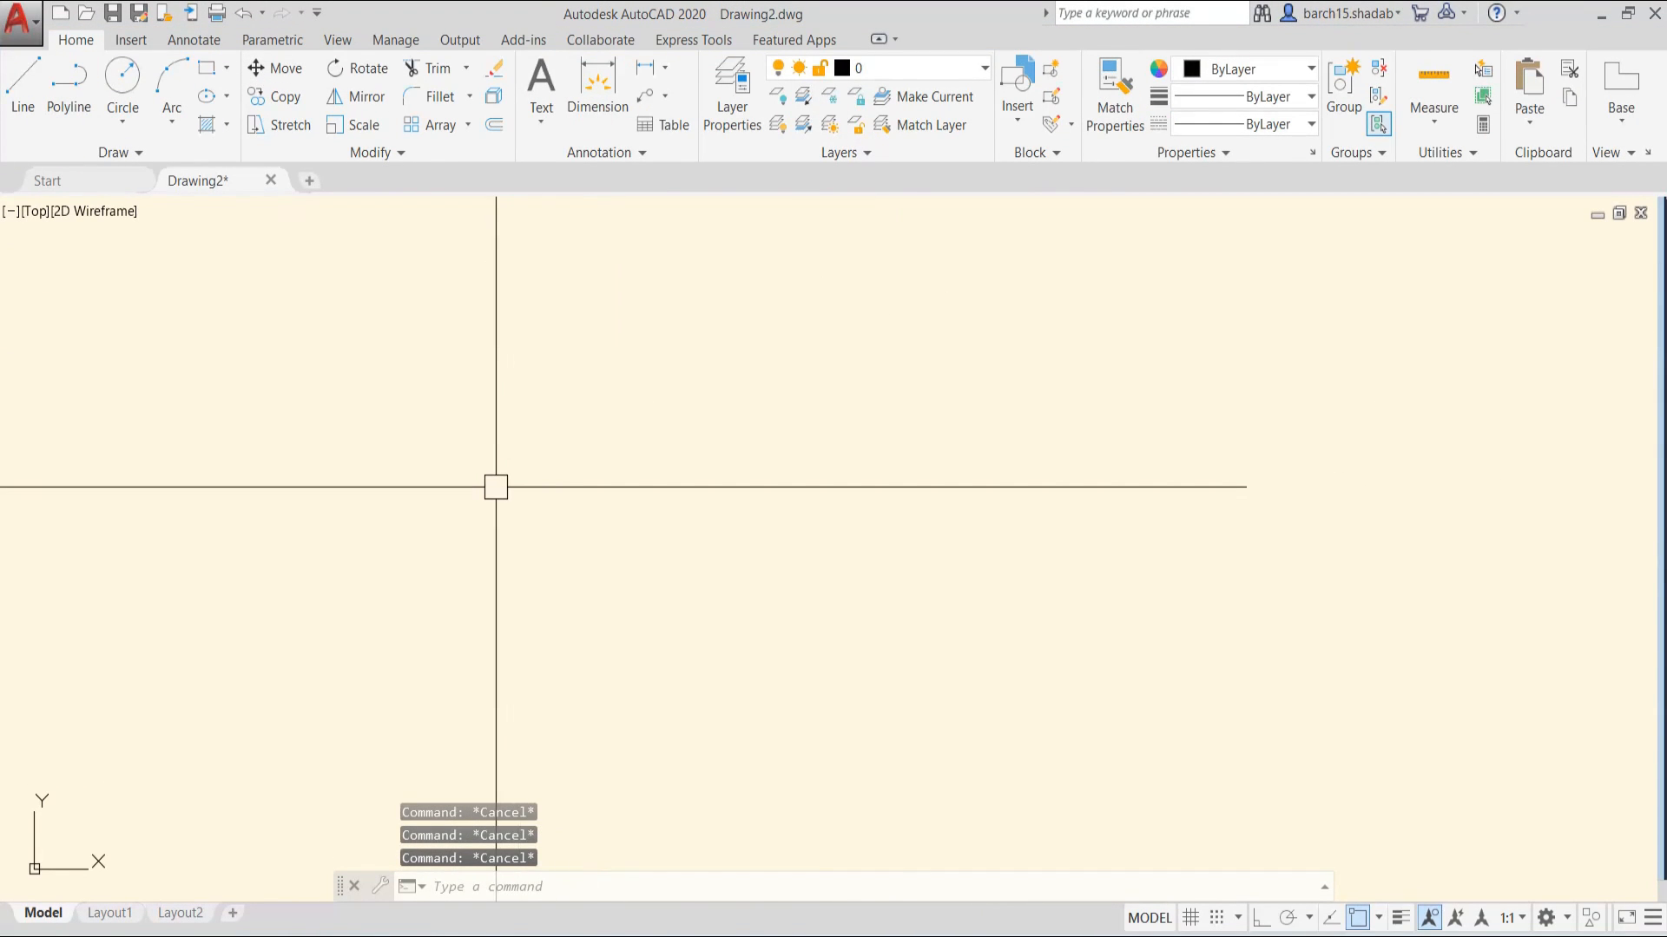
- Draw an open zigzag of six connected line segments, starting with a long rising segment, and end the Line command
left_click(27, 90)
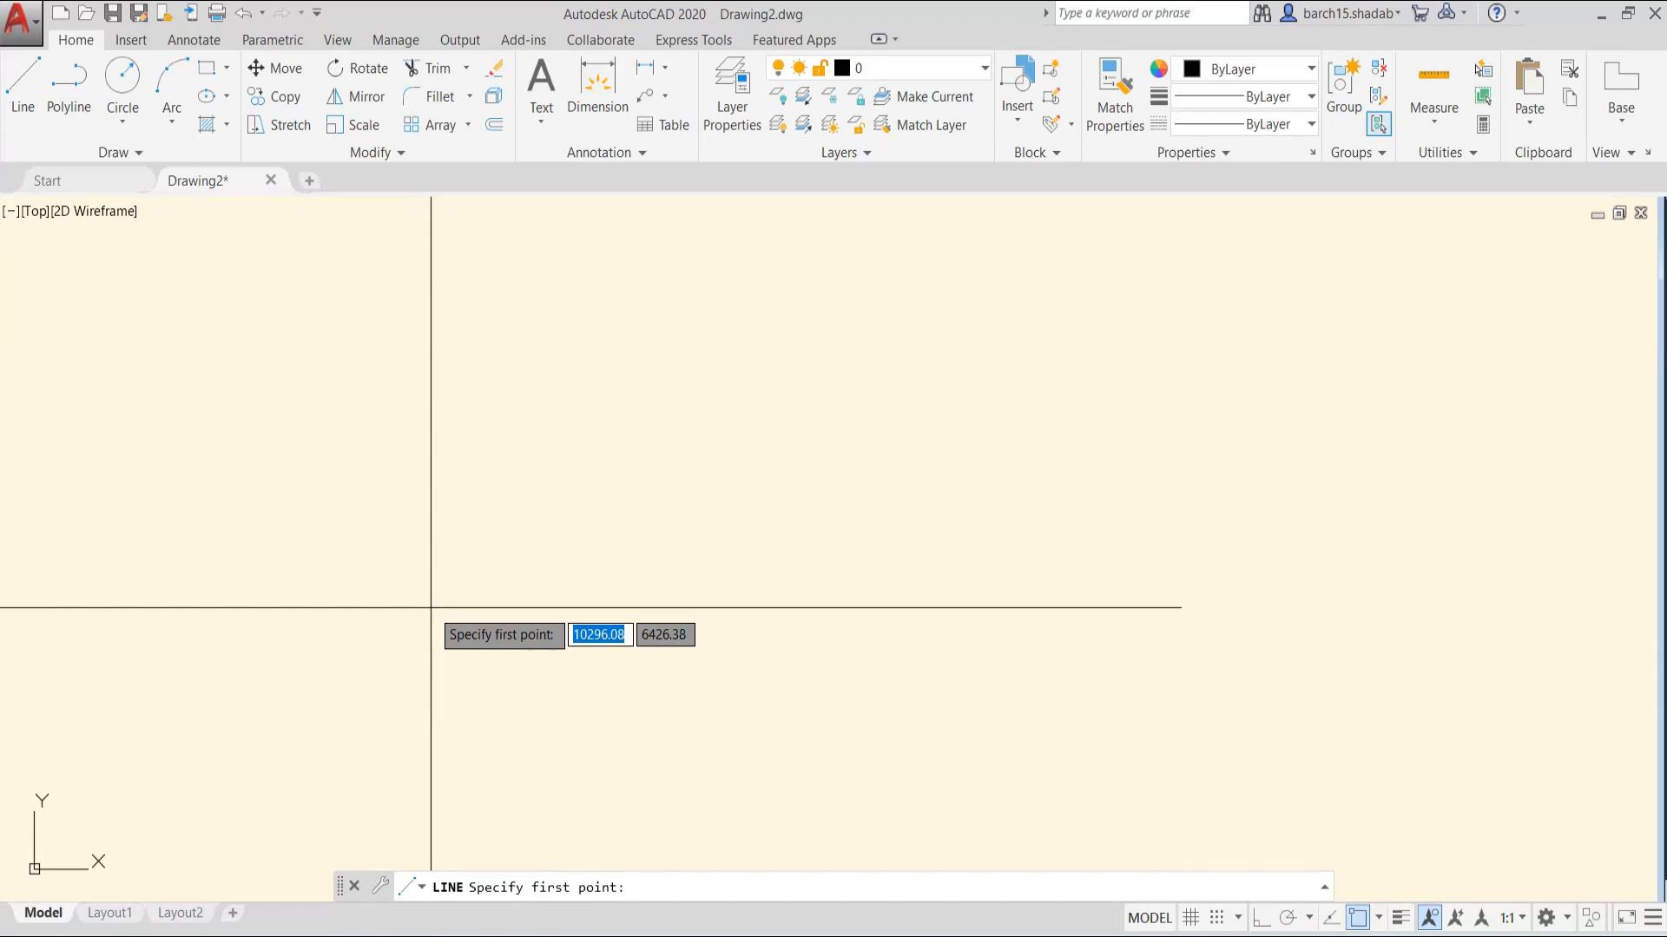
left_click(434, 618)
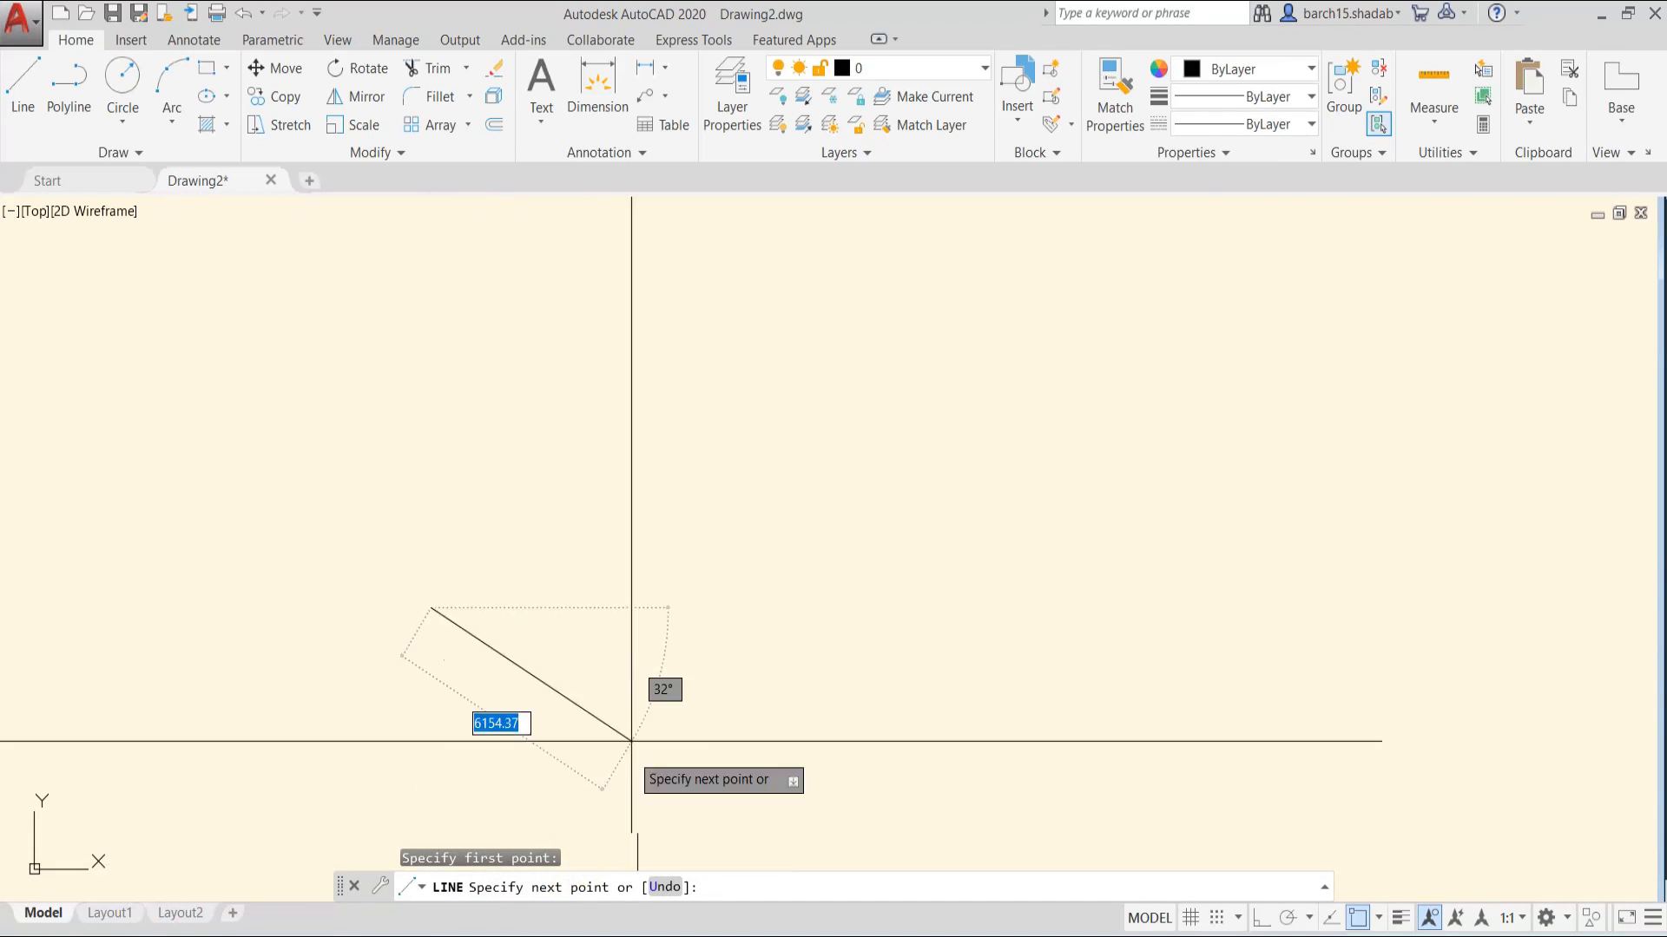
left_click(1168, 373)
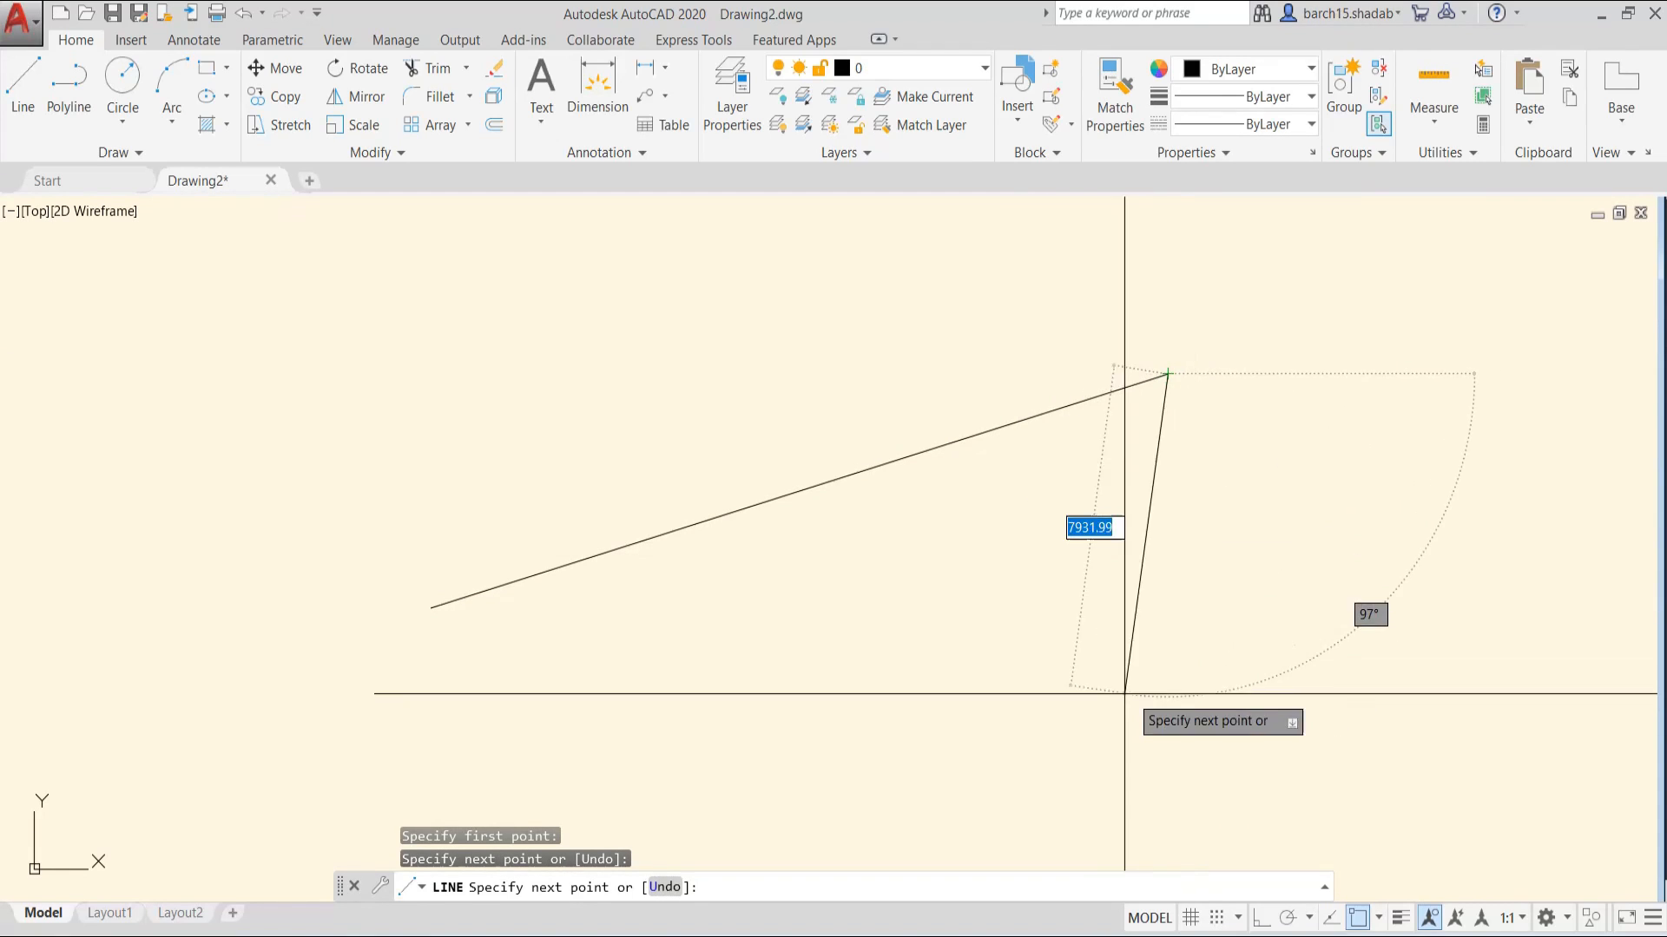
left_click(1055, 668)
left_click(1283, 553)
left_click(1378, 358)
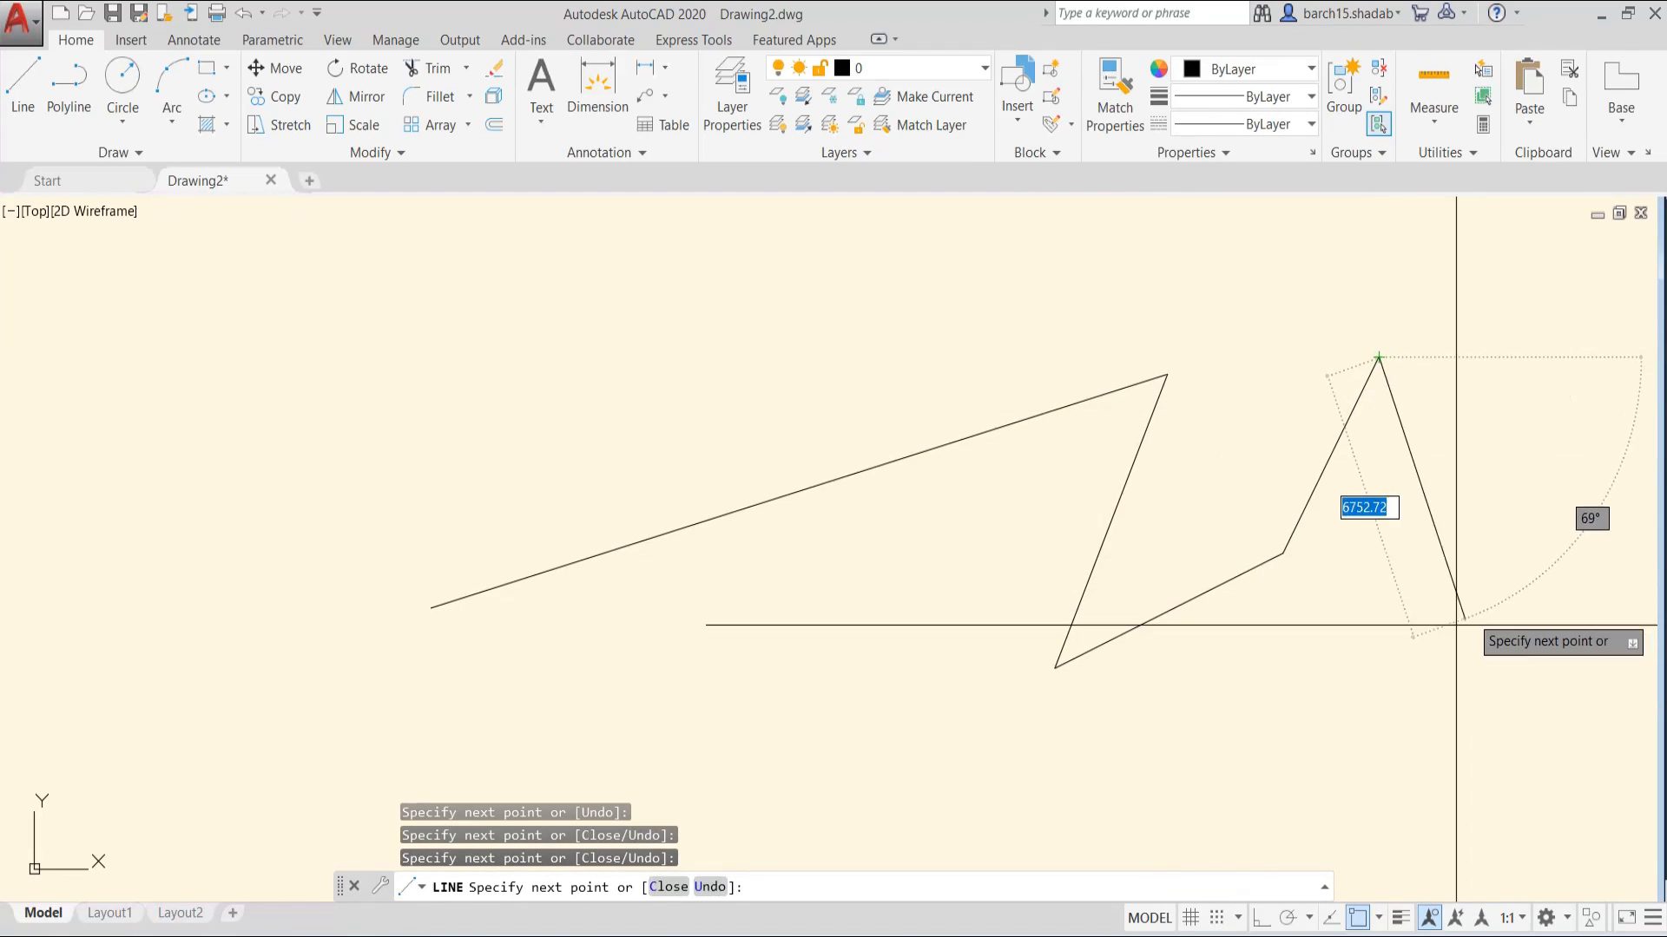
left_click(1447, 631)
left_click(1325, 716)
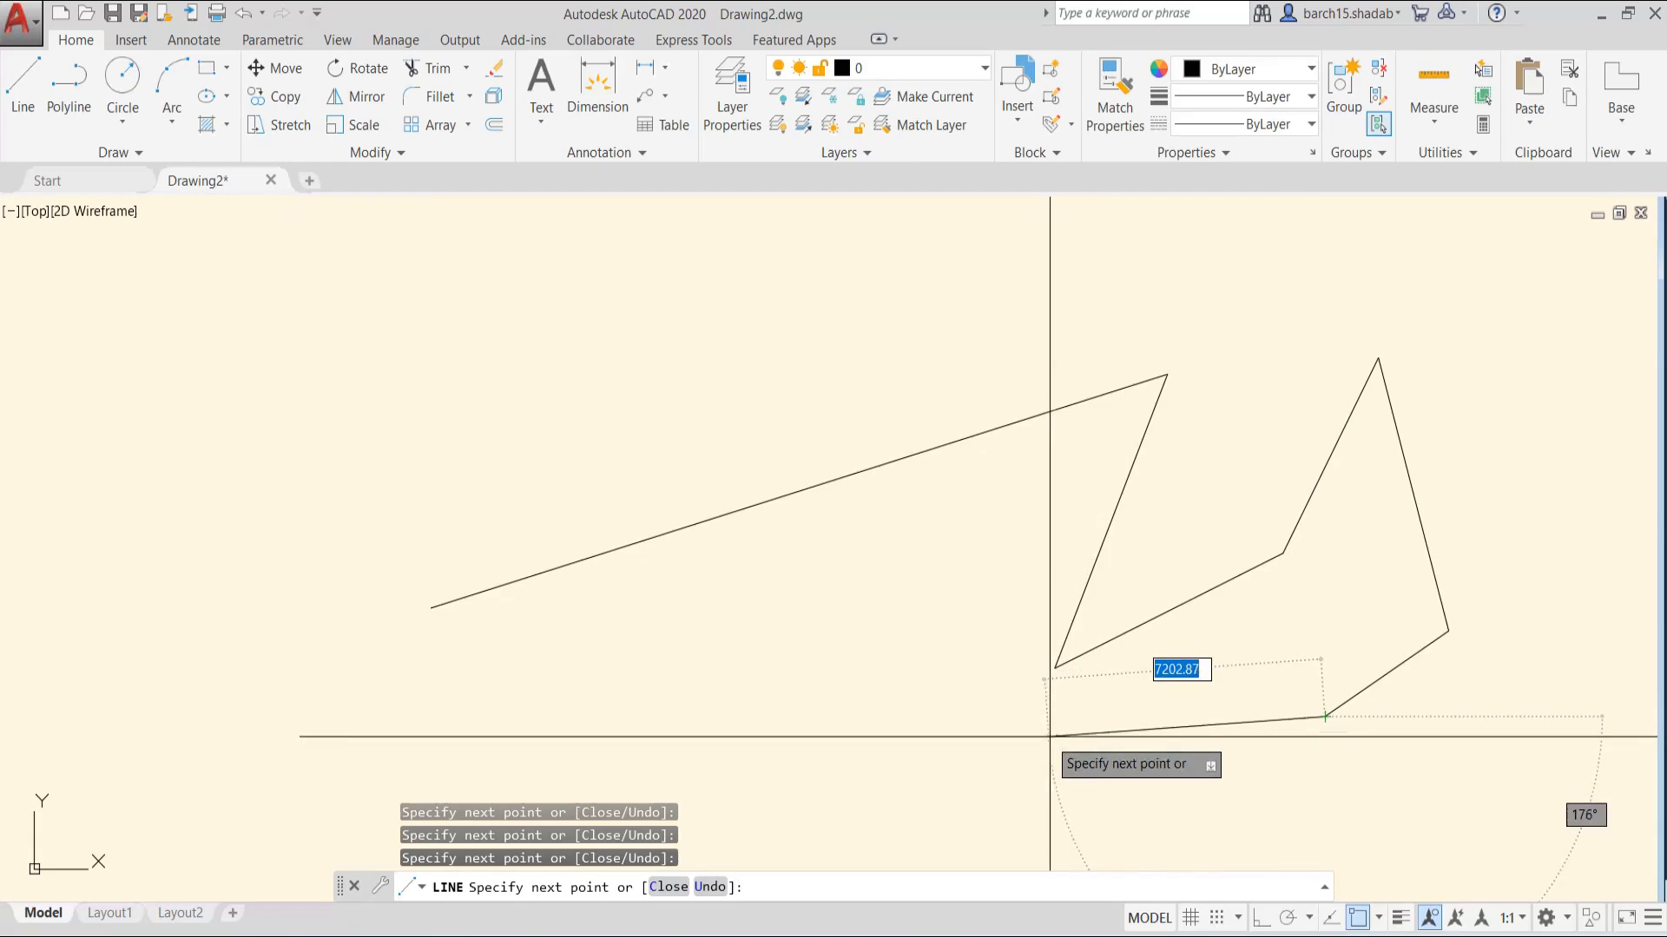
key("Escape")
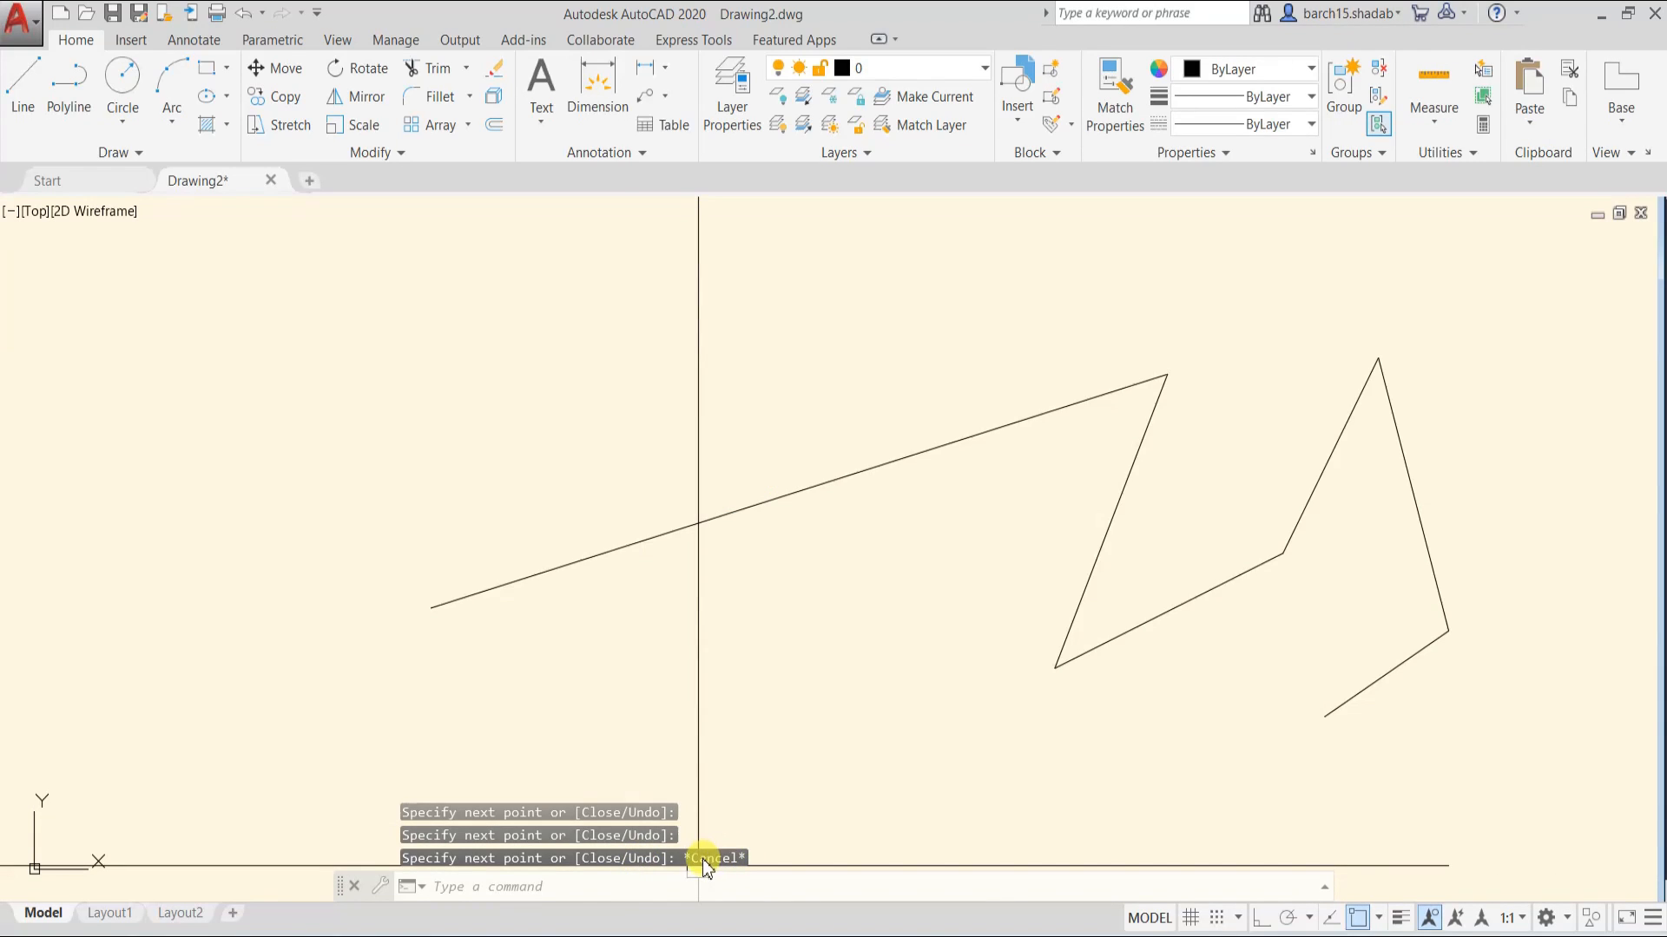
key("Escape")
key("Escape")
key("Escape")
- Draw a single freehand, nearly horizontal line above the zigzag using the Line alias L
scroll(813, 721, "down", 2)
middle_click_drag(814, 721, 720, 714)
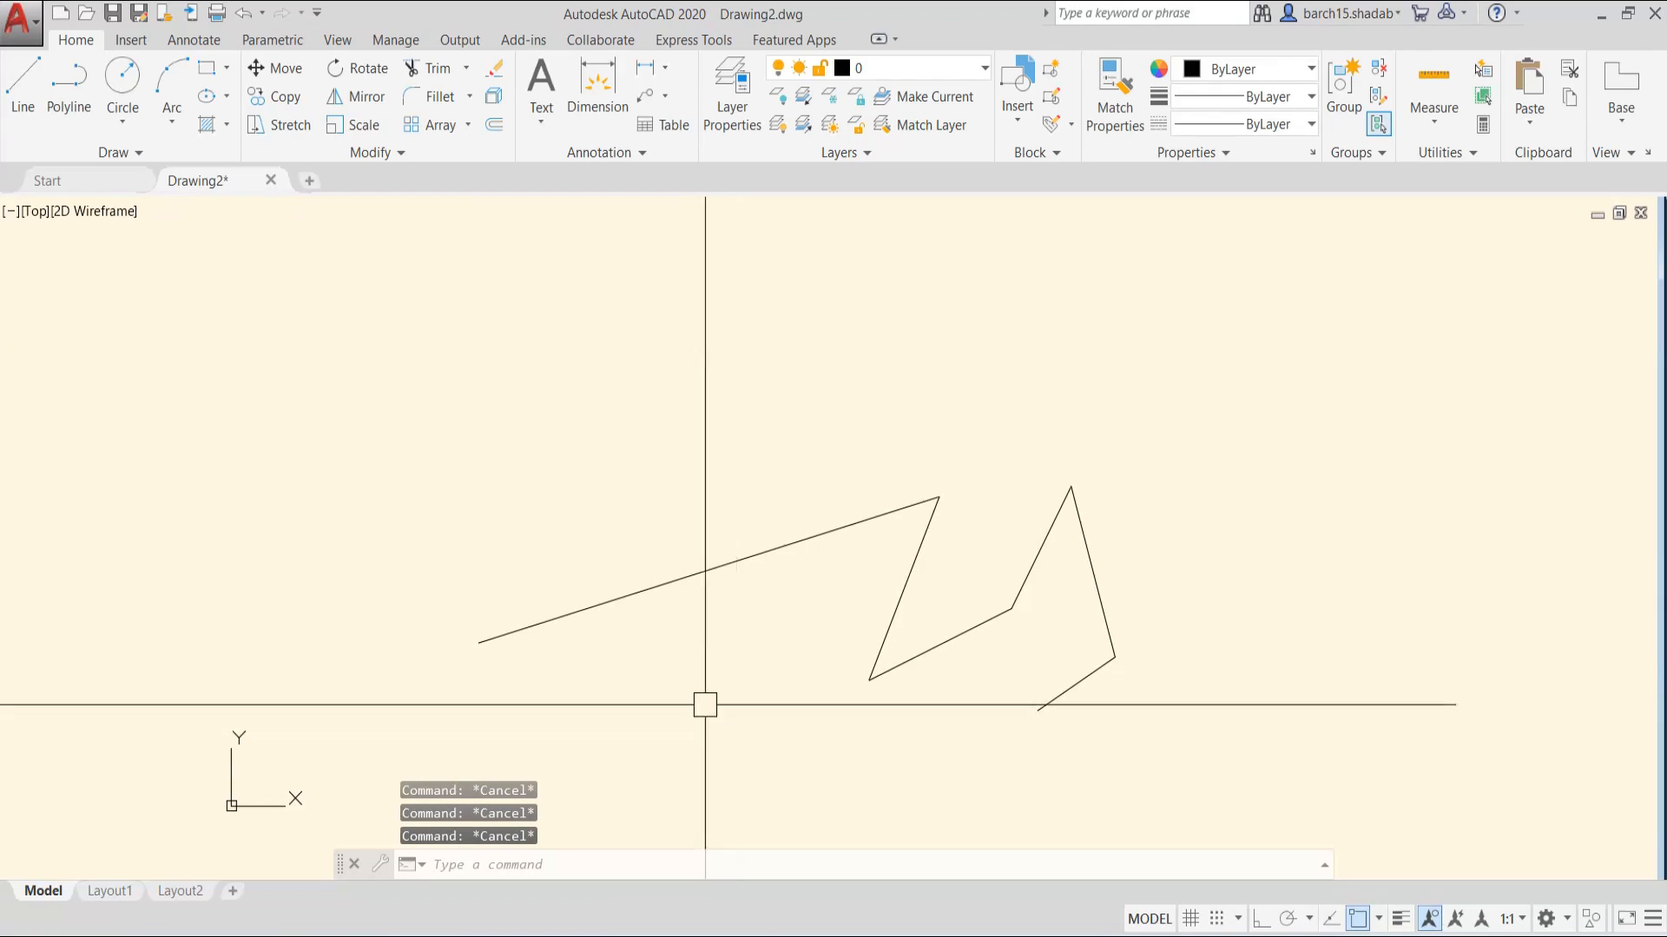
type("l")
key("Return")
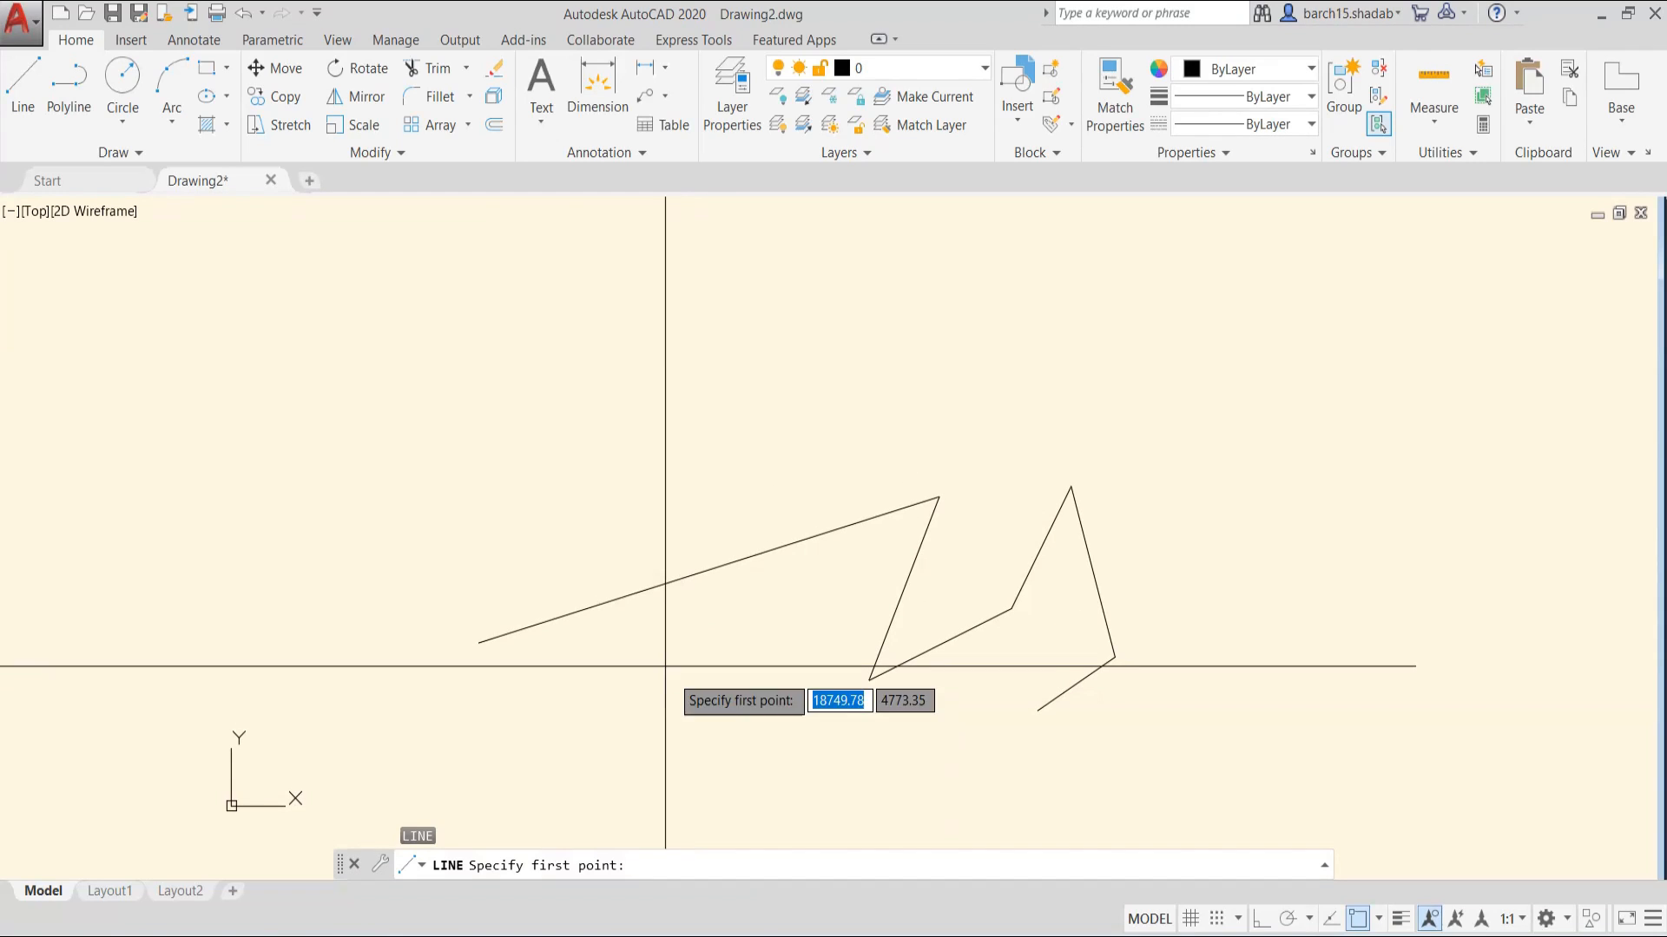
left_click(402, 358)
left_click(979, 356)
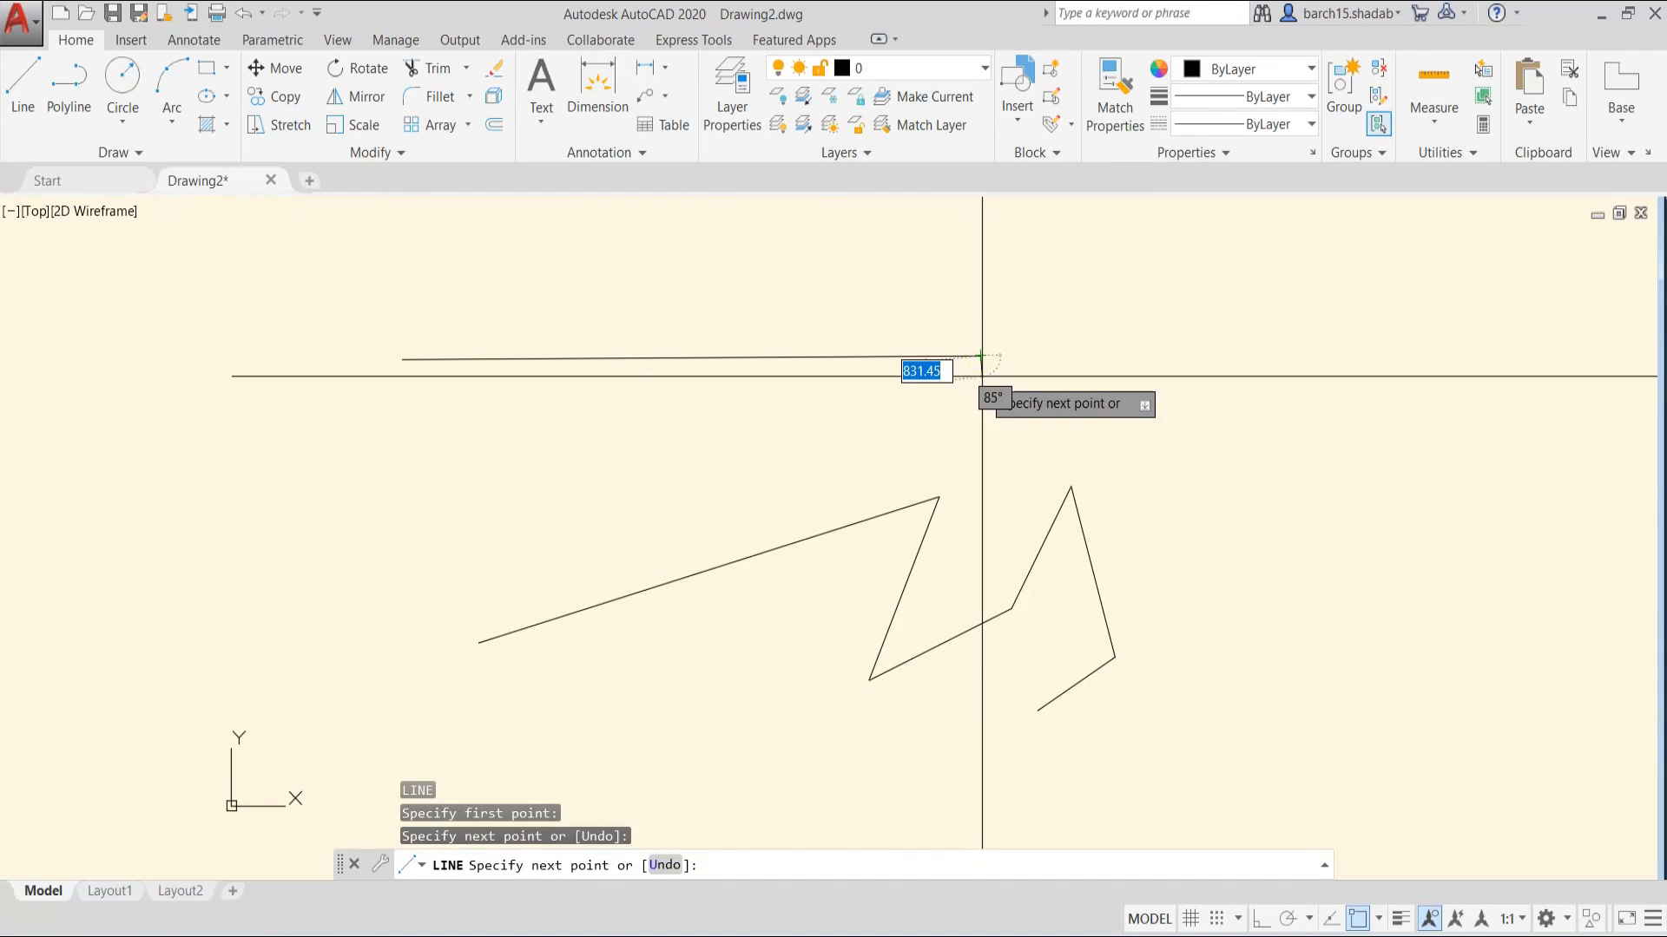
key("Escape")
key("Escape")
key("Escape")
- Select the nearly horizontal line to examine whether it is level, and deselect it
left_click(821, 357)
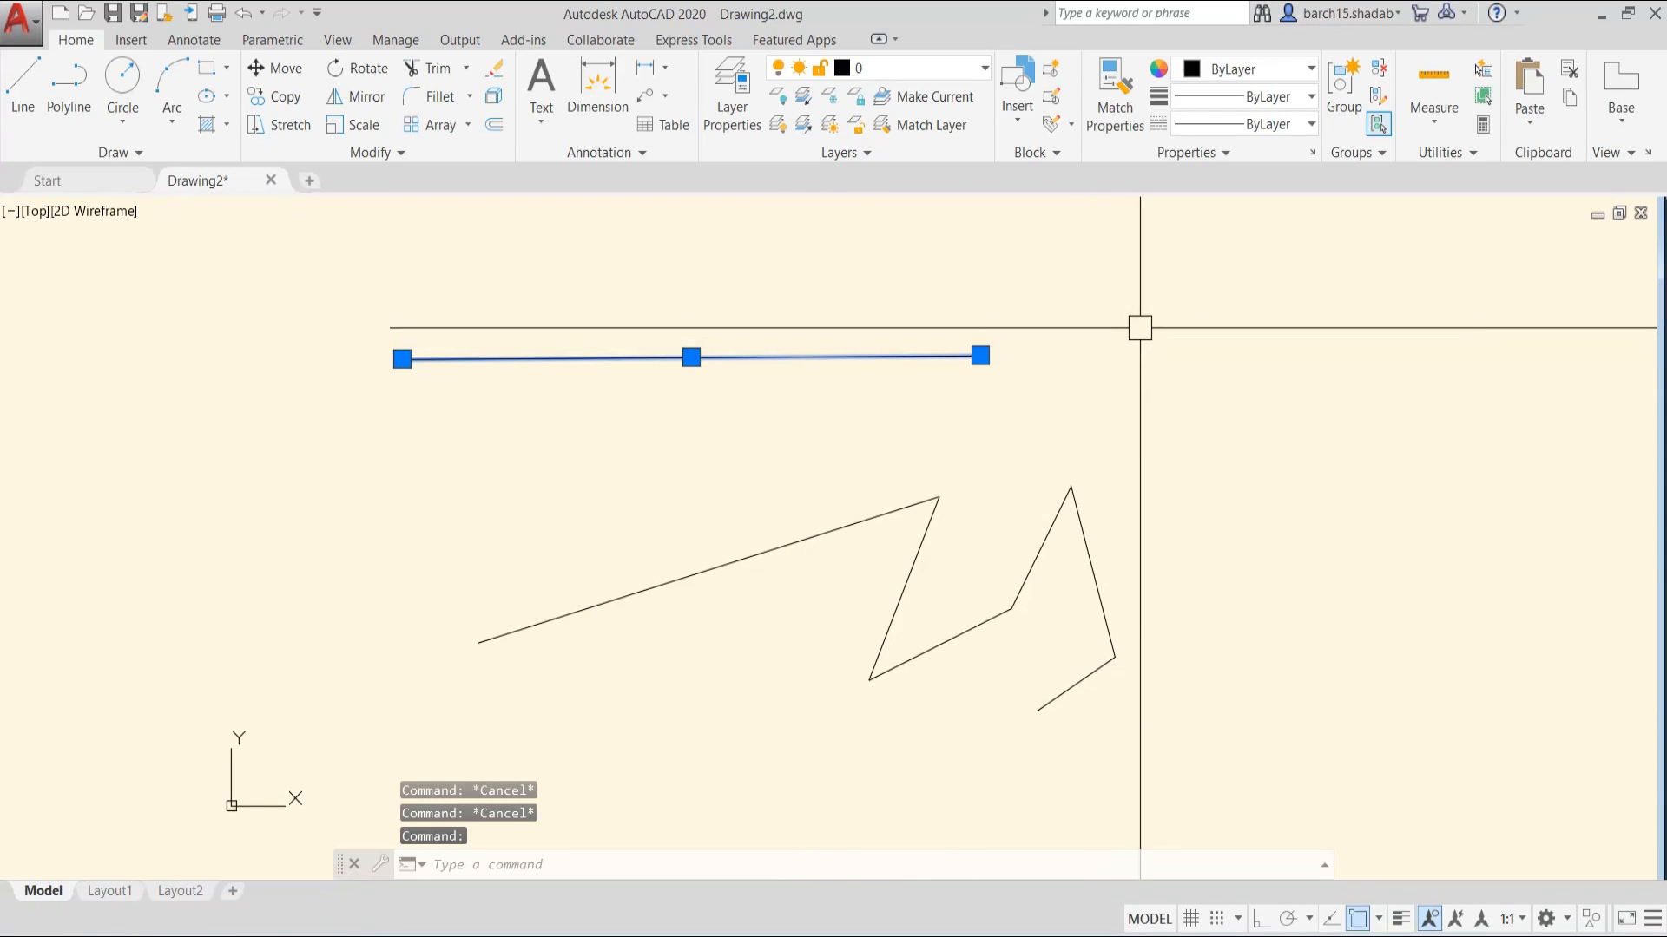
scroll(648, 373, "up", 2)
key("Escape")
scroll(648, 364, "down", 2)
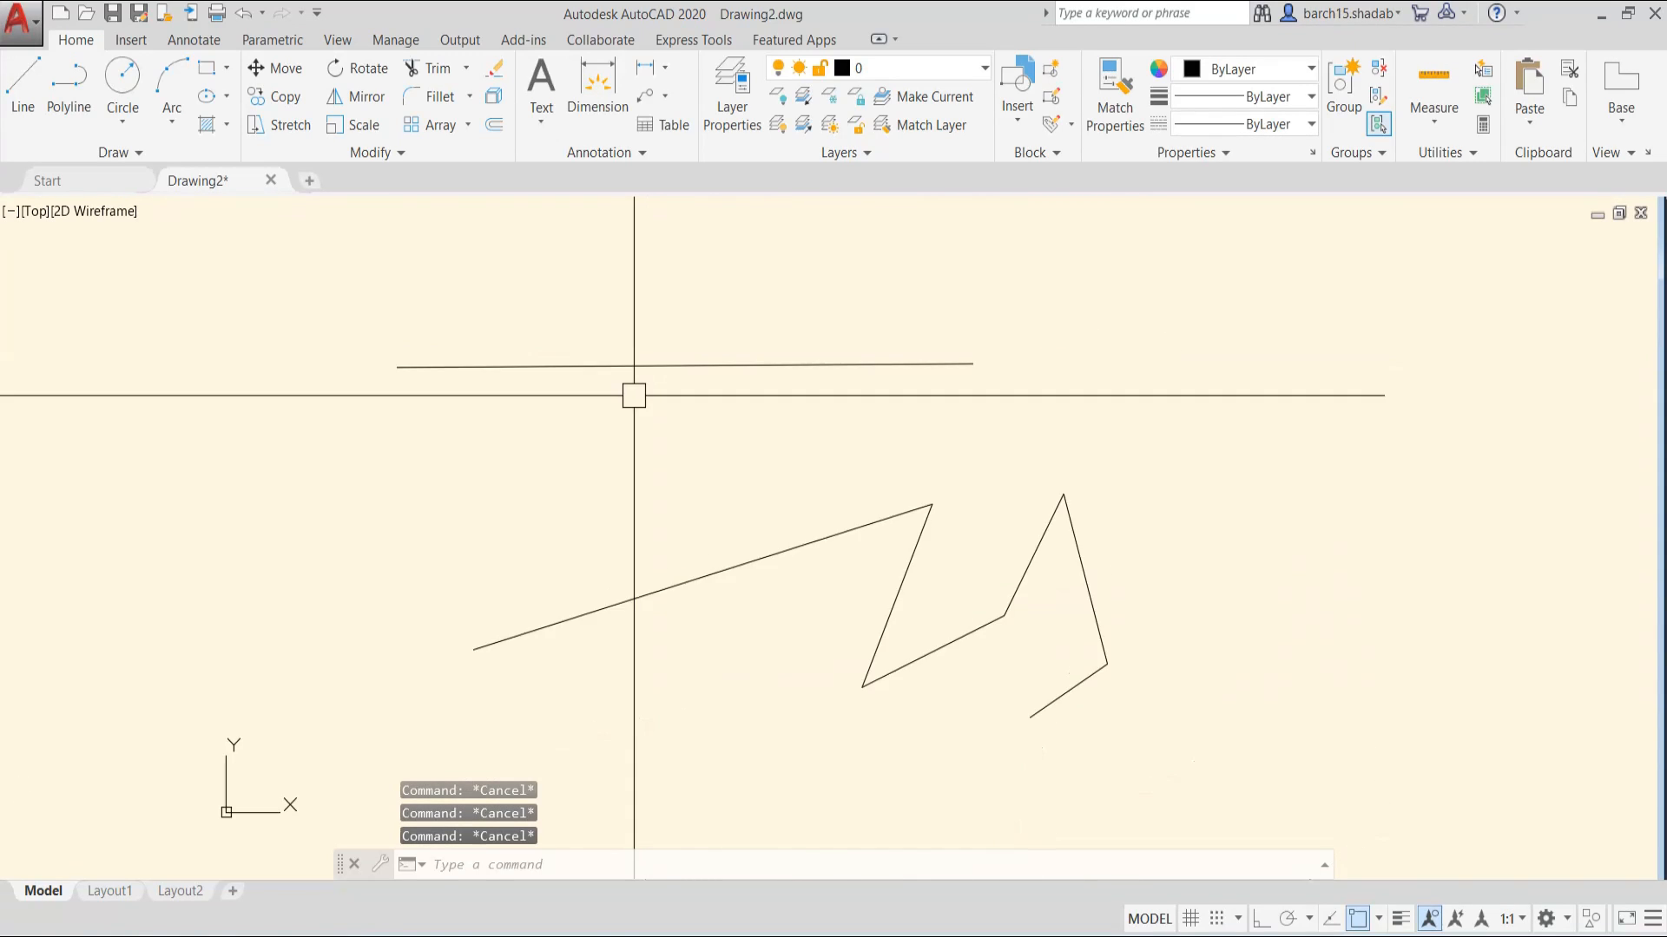
- Draw a horizontal line above the nearly horizontal one, switching Ortho mode on after placing its start point
middle_click_drag(633, 390, 607, 490)
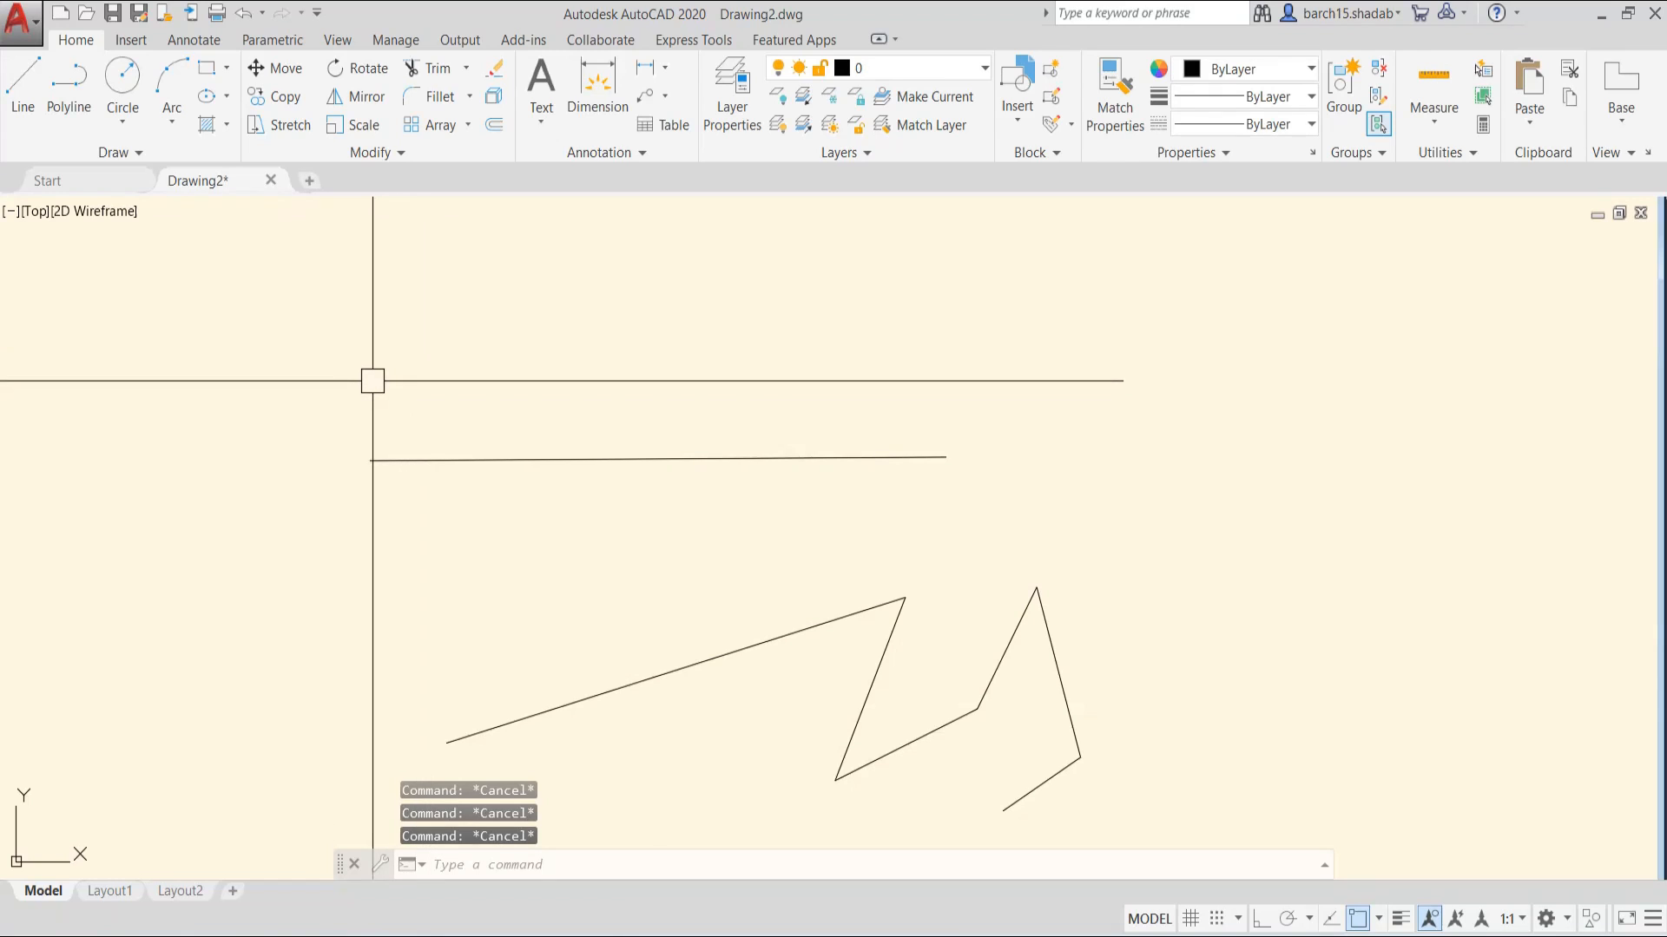
type("l")
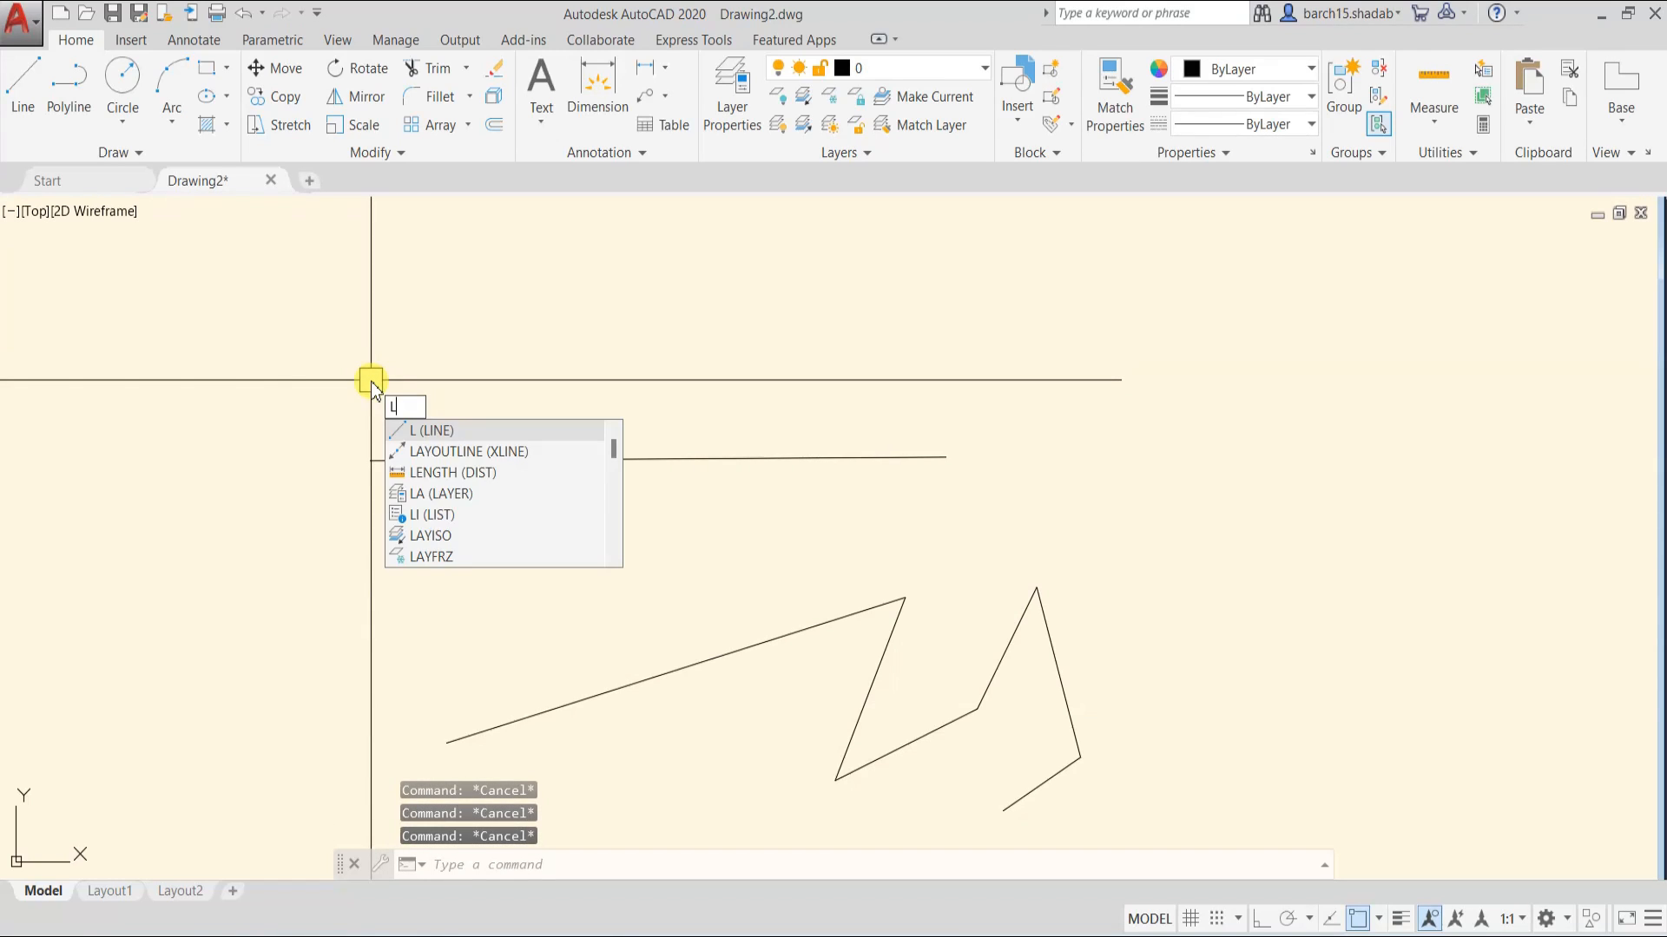
key("Return")
left_click(357, 319)
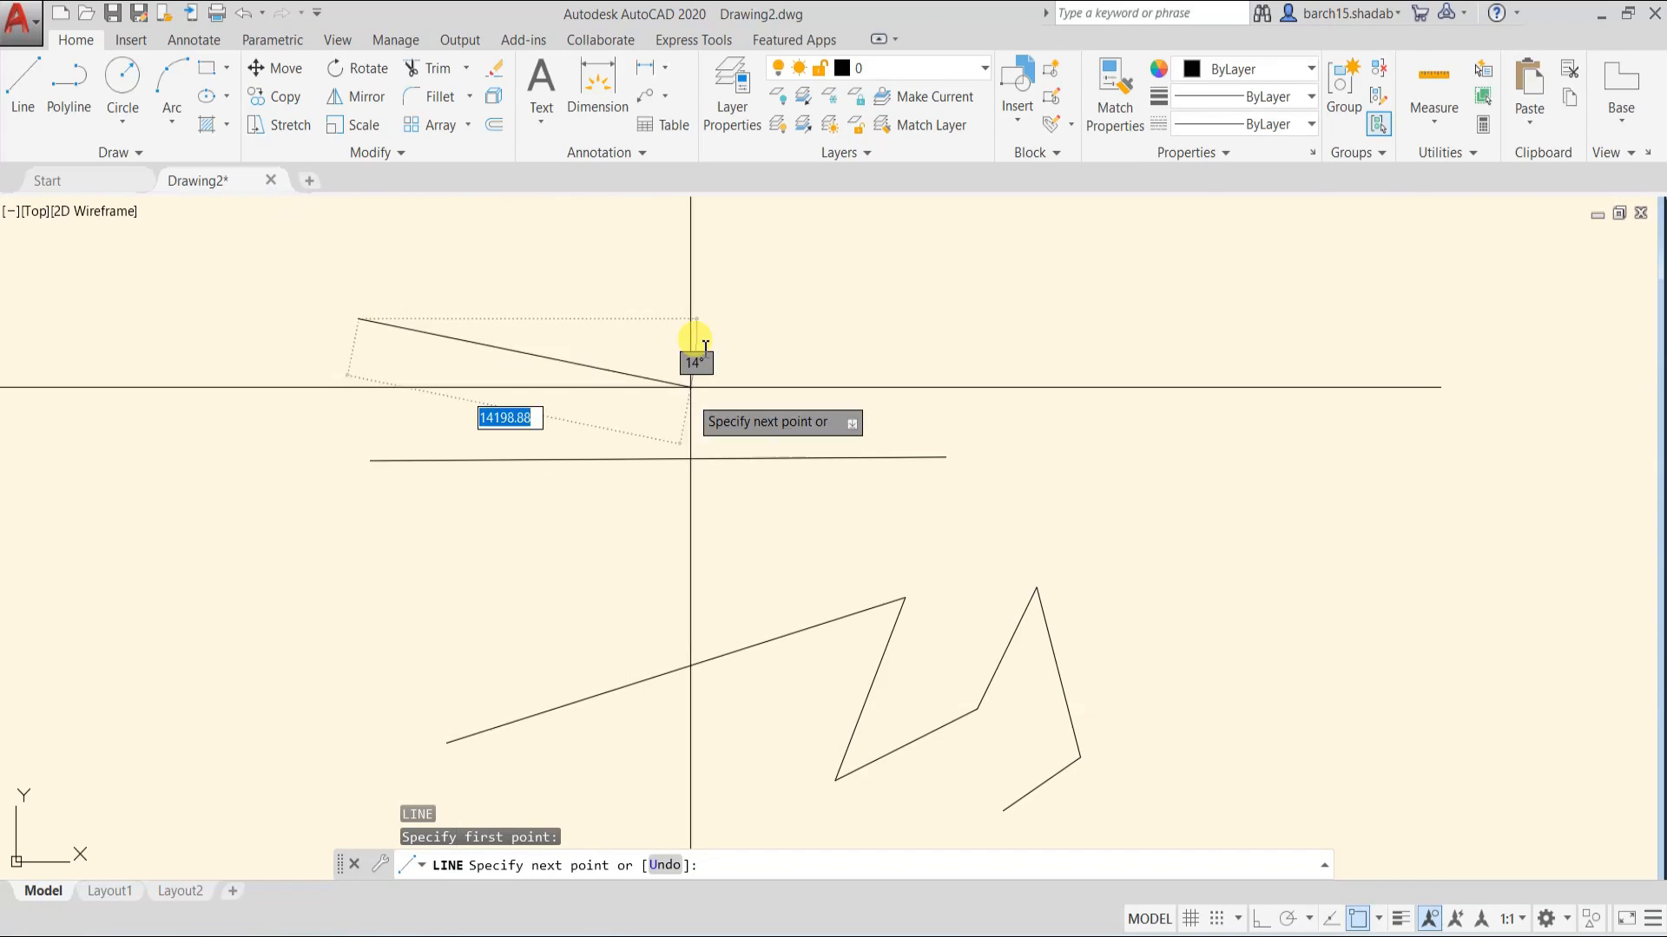
scroll(679, 414, "down", 1)
middle_click_drag(680, 413, 672, 460)
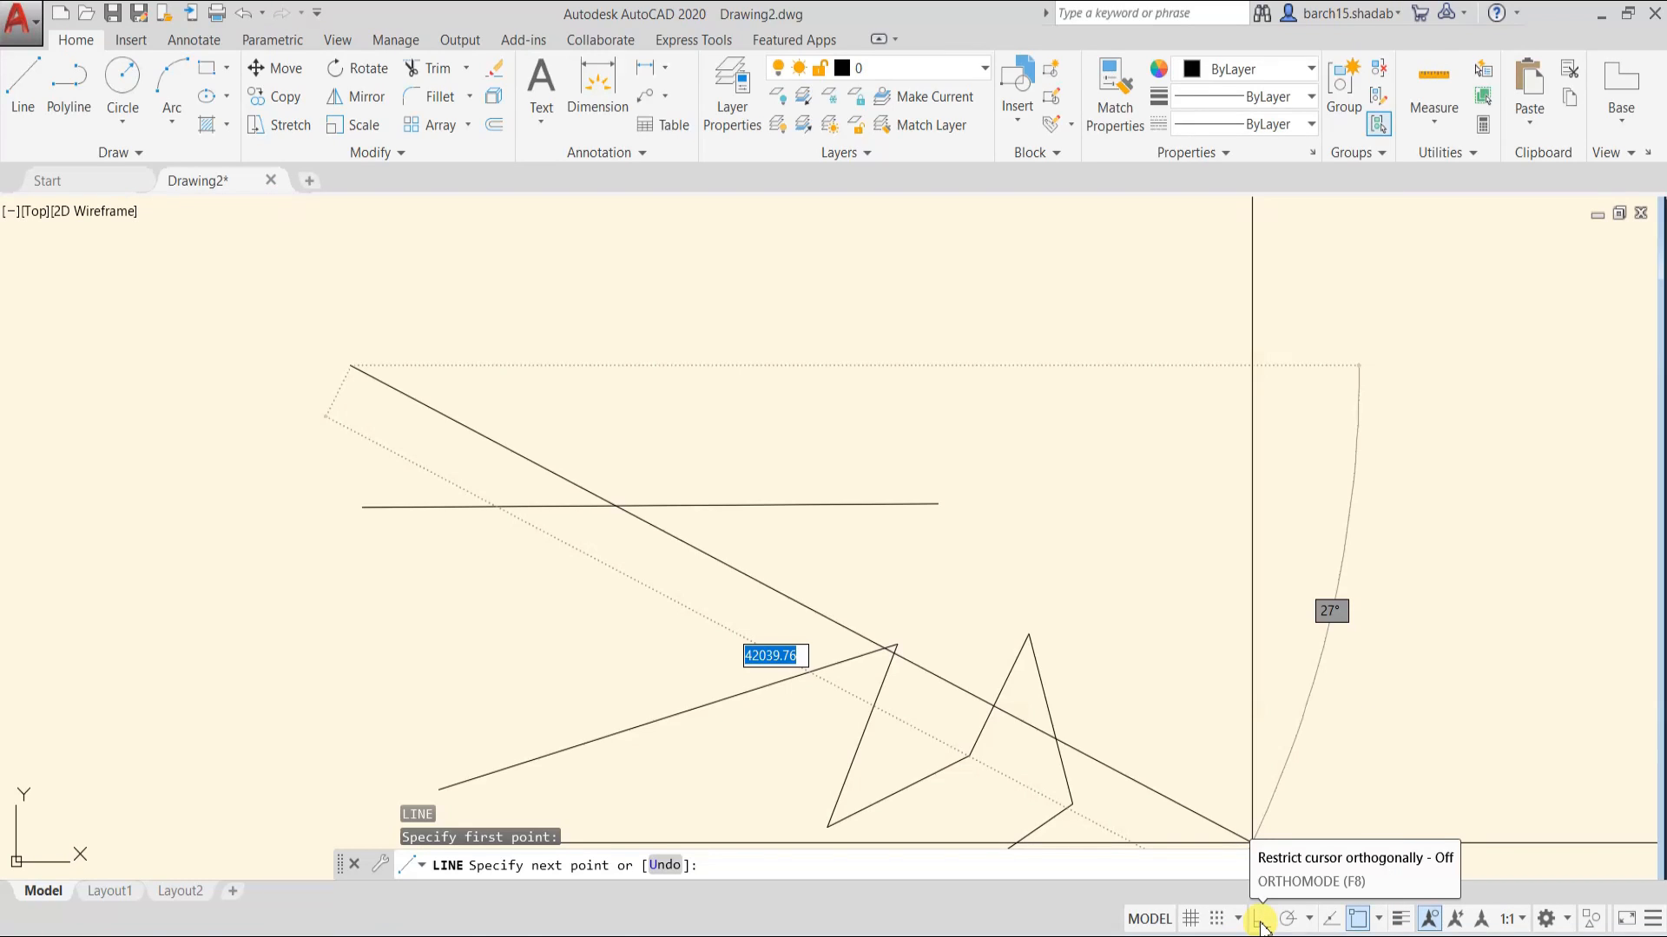
left_click(1261, 920)
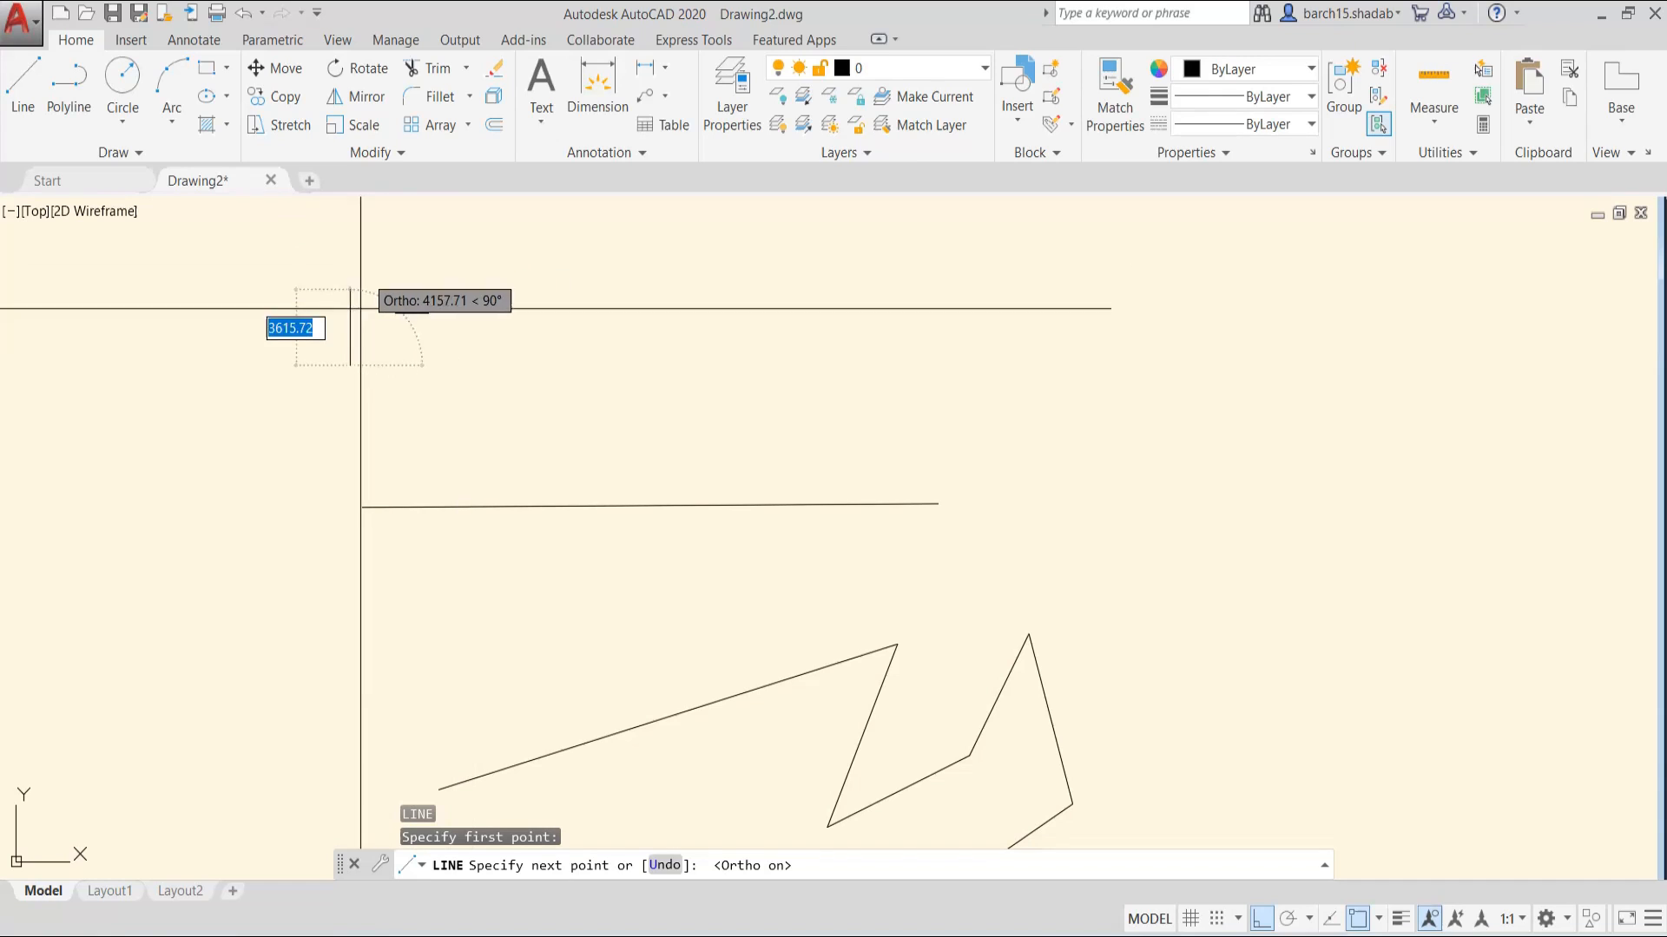
middle_click_drag(687, 565, 692, 587)
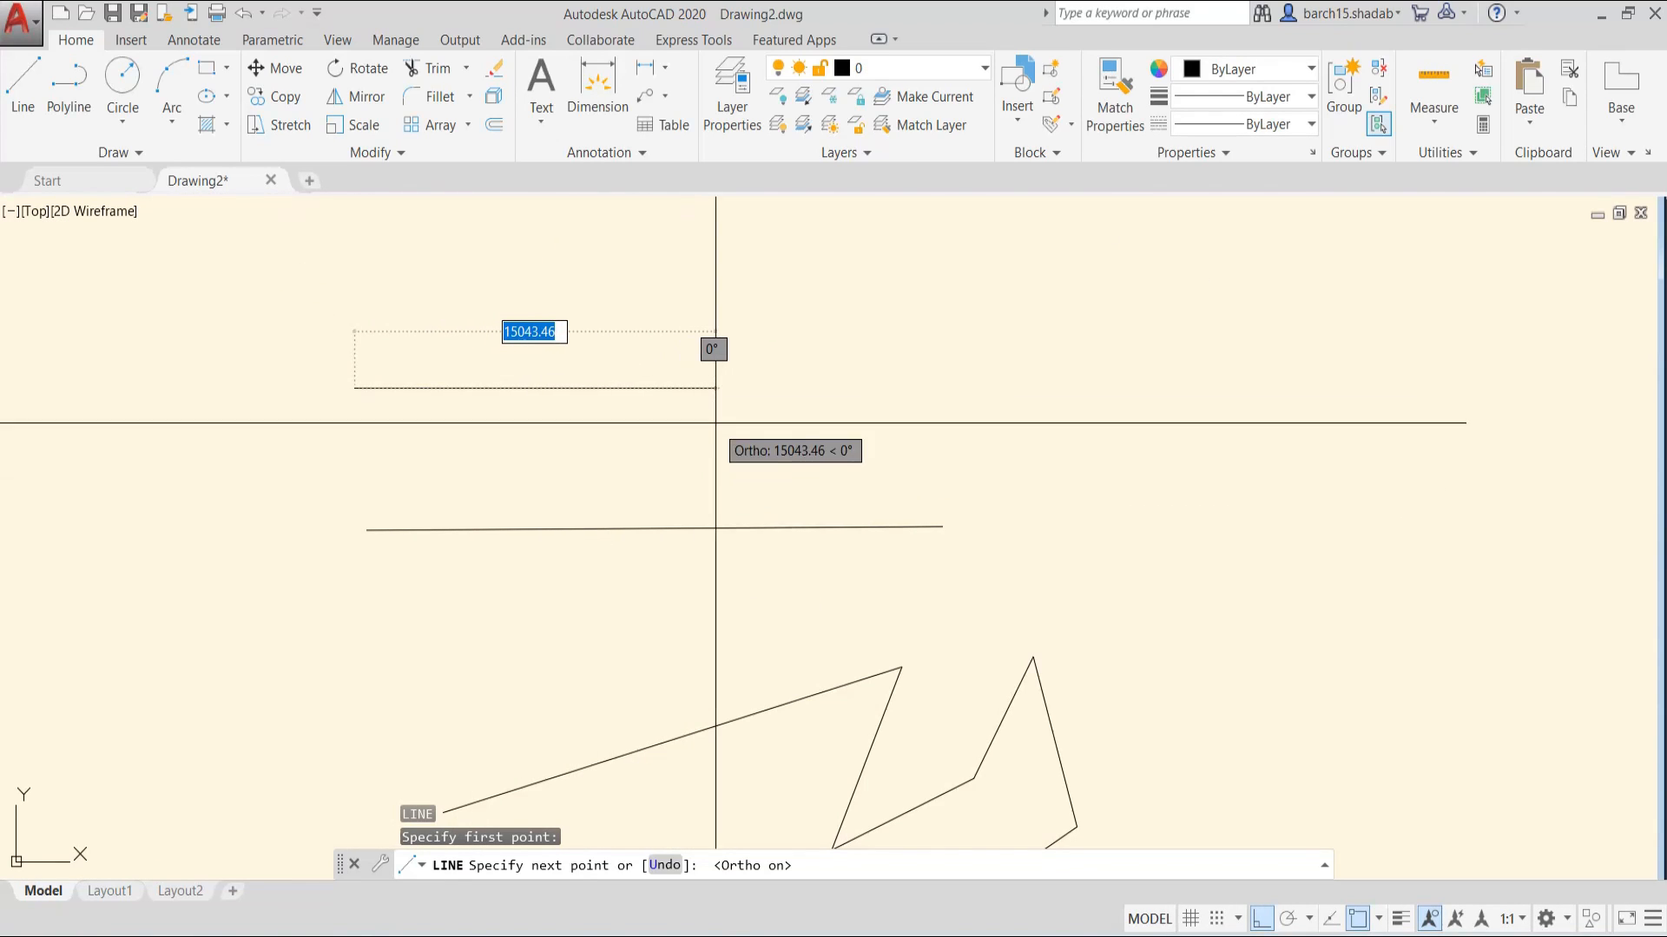
left_click(937, 395)
key("Escape")
- Draw a horizontal line exactly 10000 long above the existing horizontal lines, running right from its start point with Ortho on
scroll(864, 428, "down", 2)
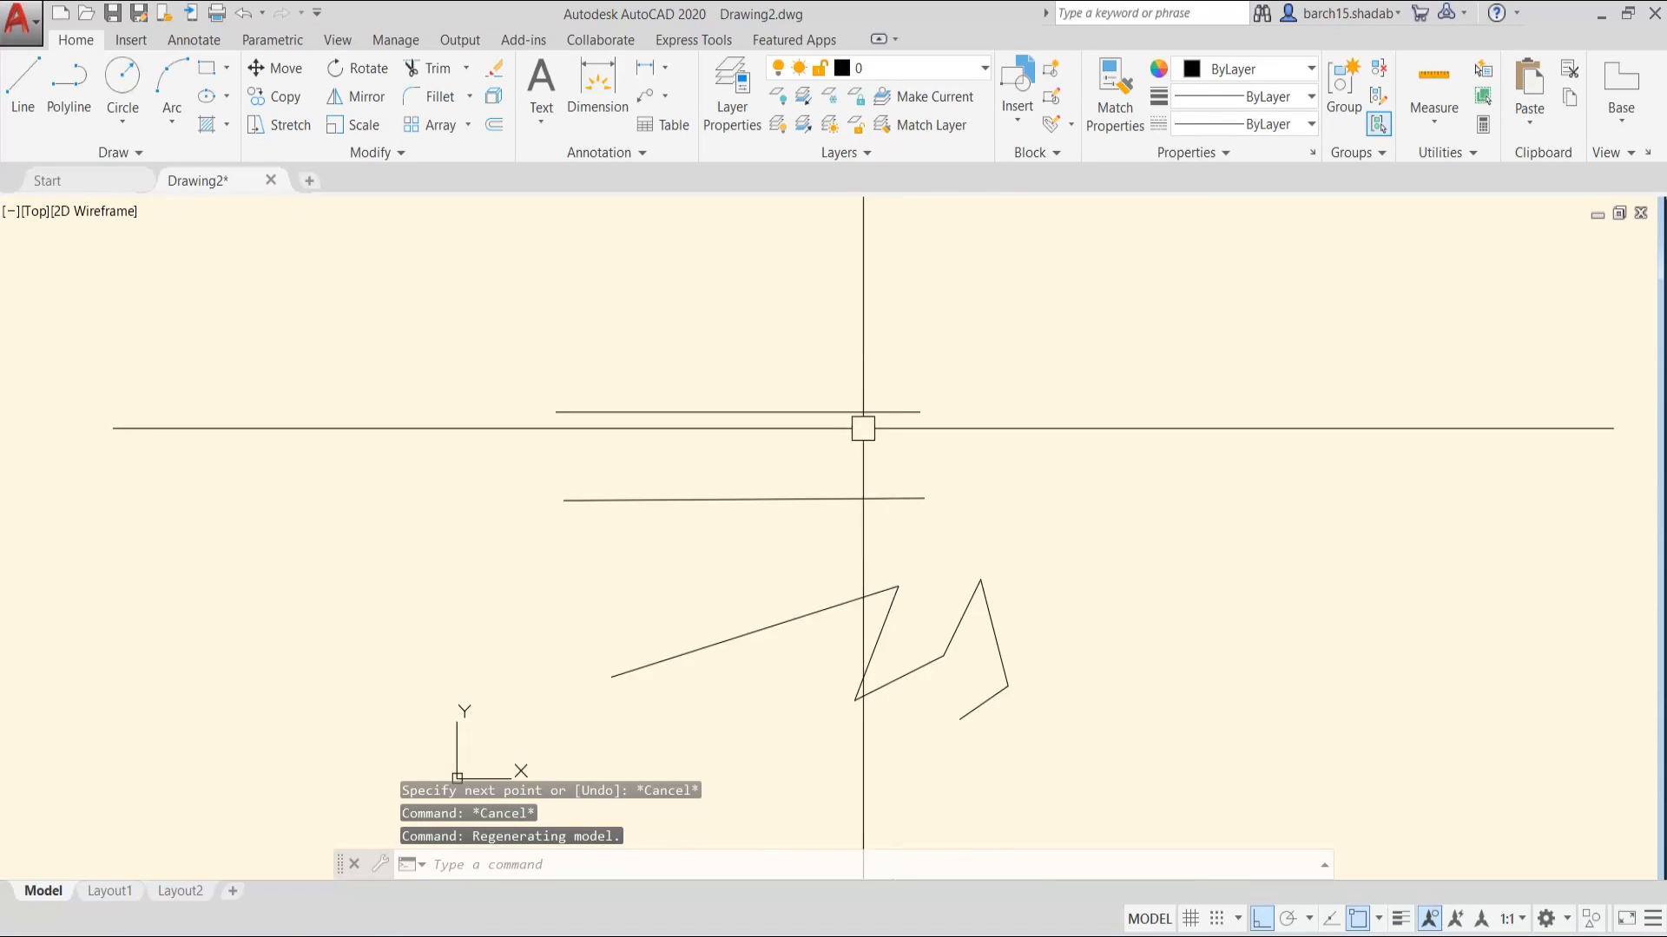
scroll(764, 559, "up", 2)
type("l")
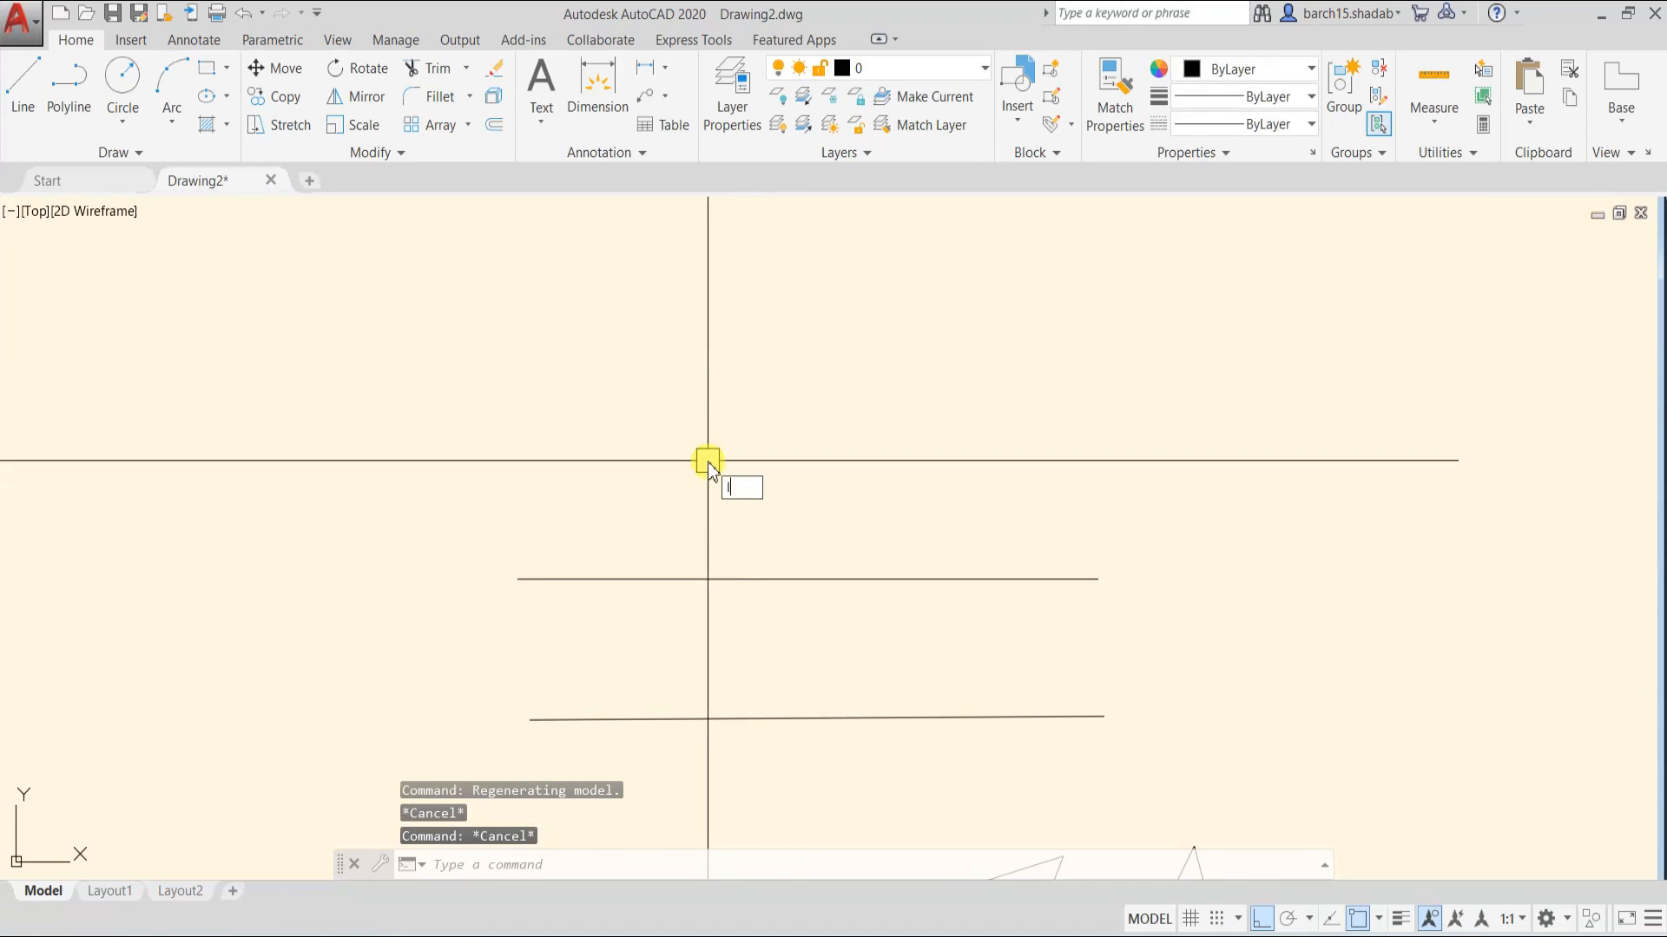
key("Return")
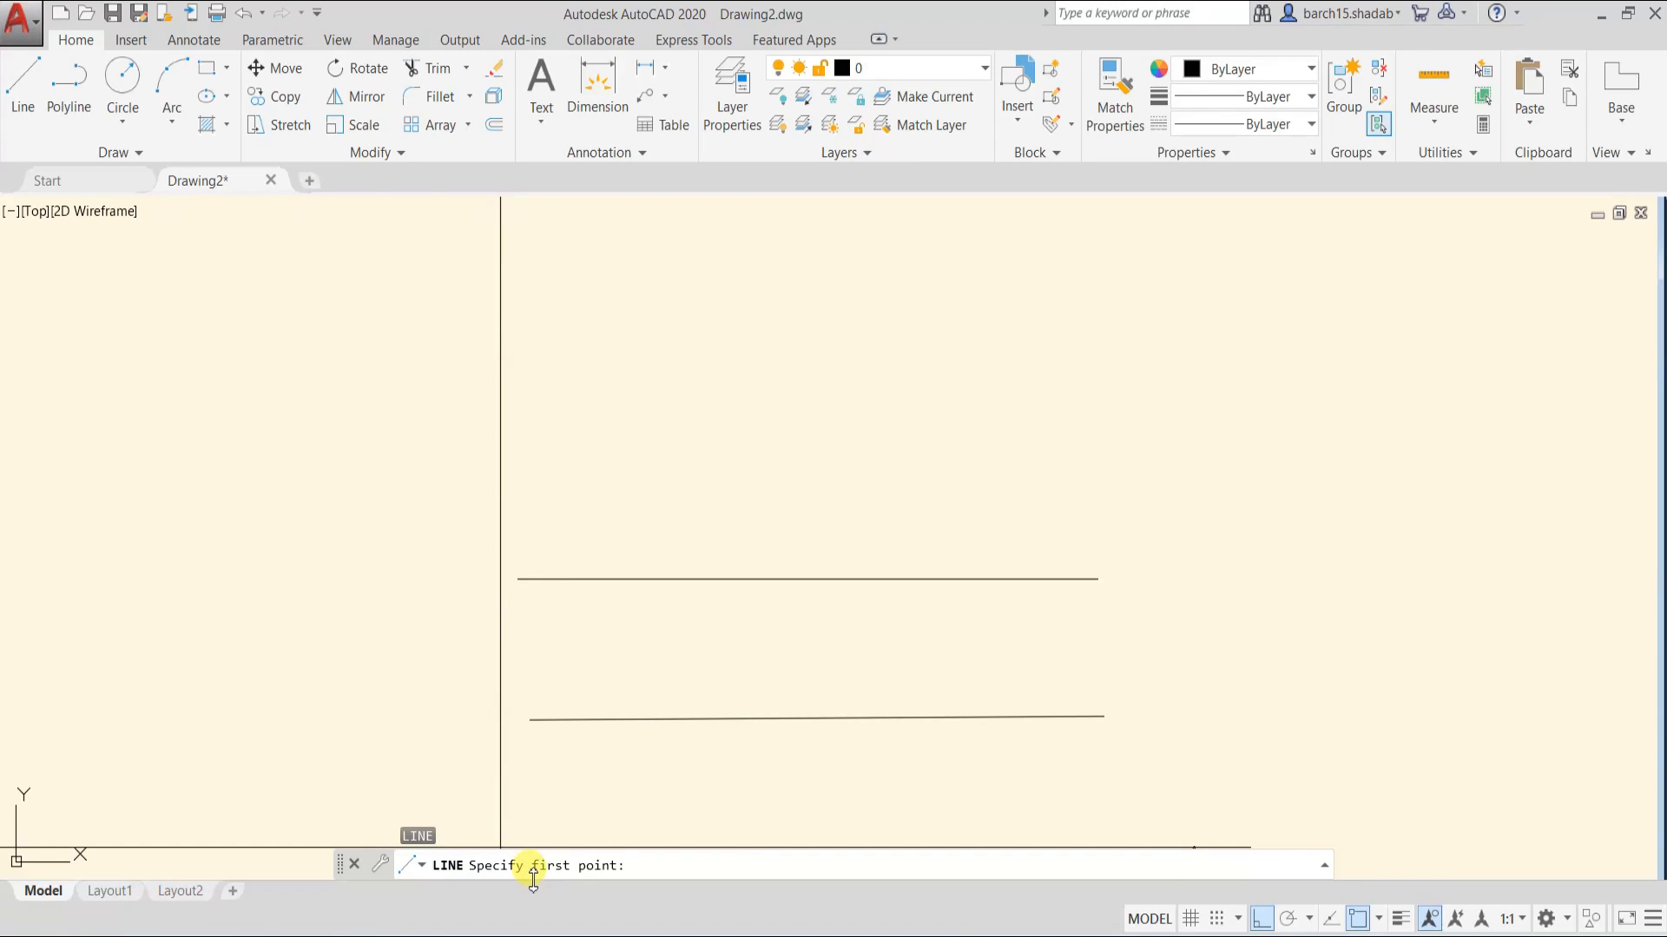
left_click(521, 439)
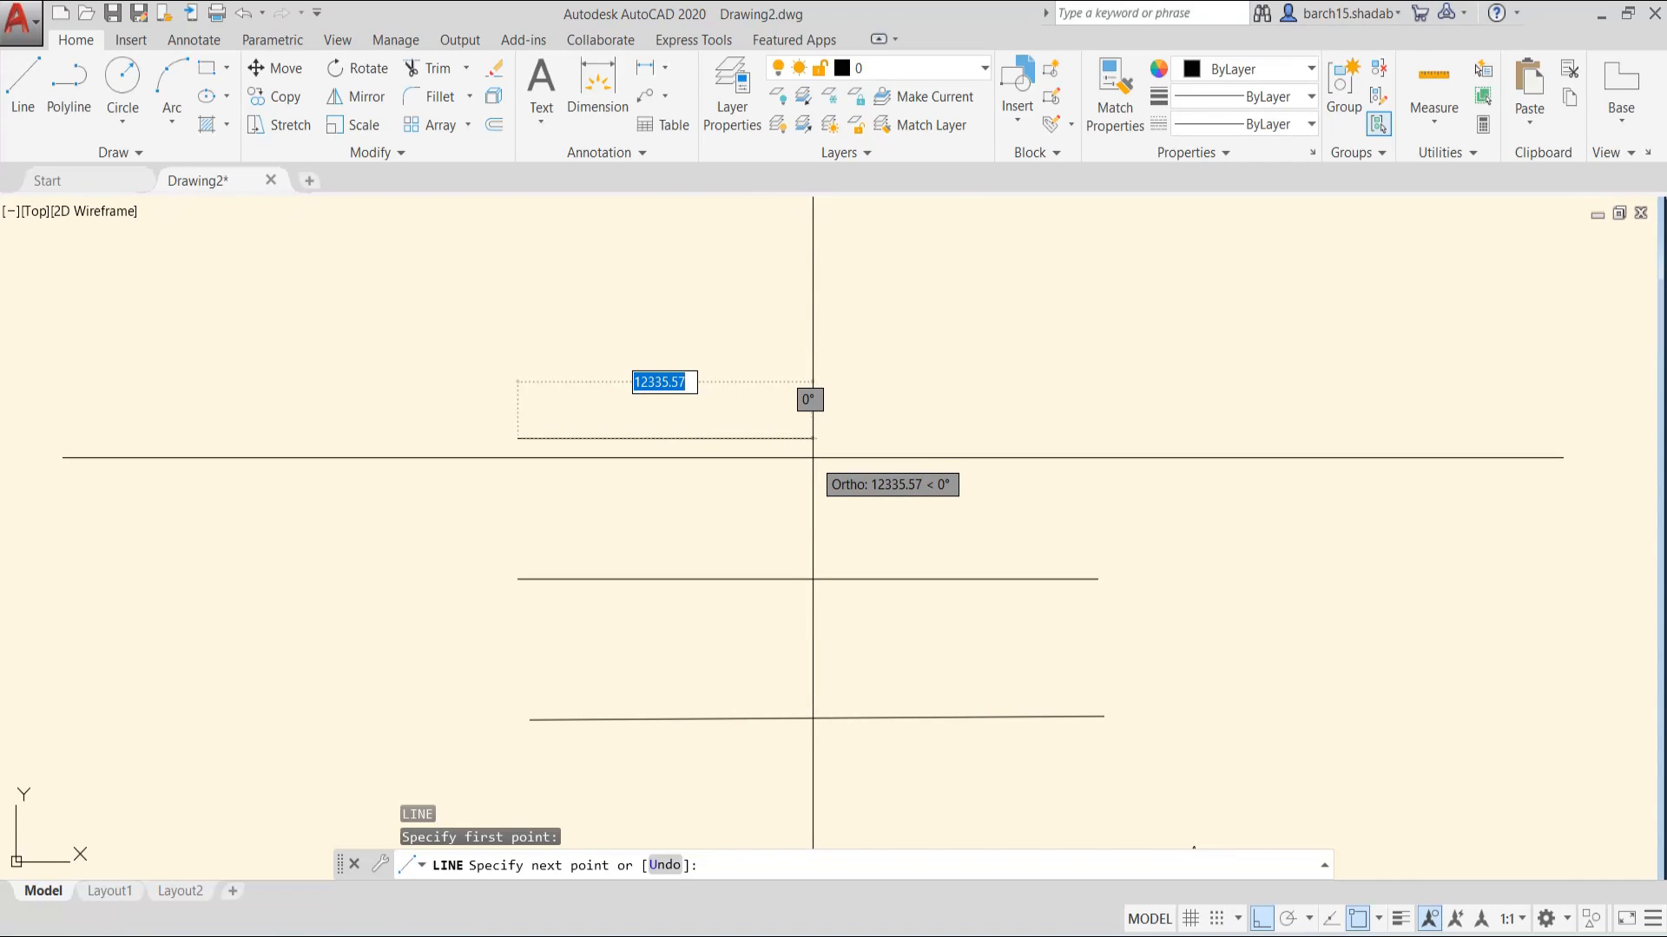
type("1")
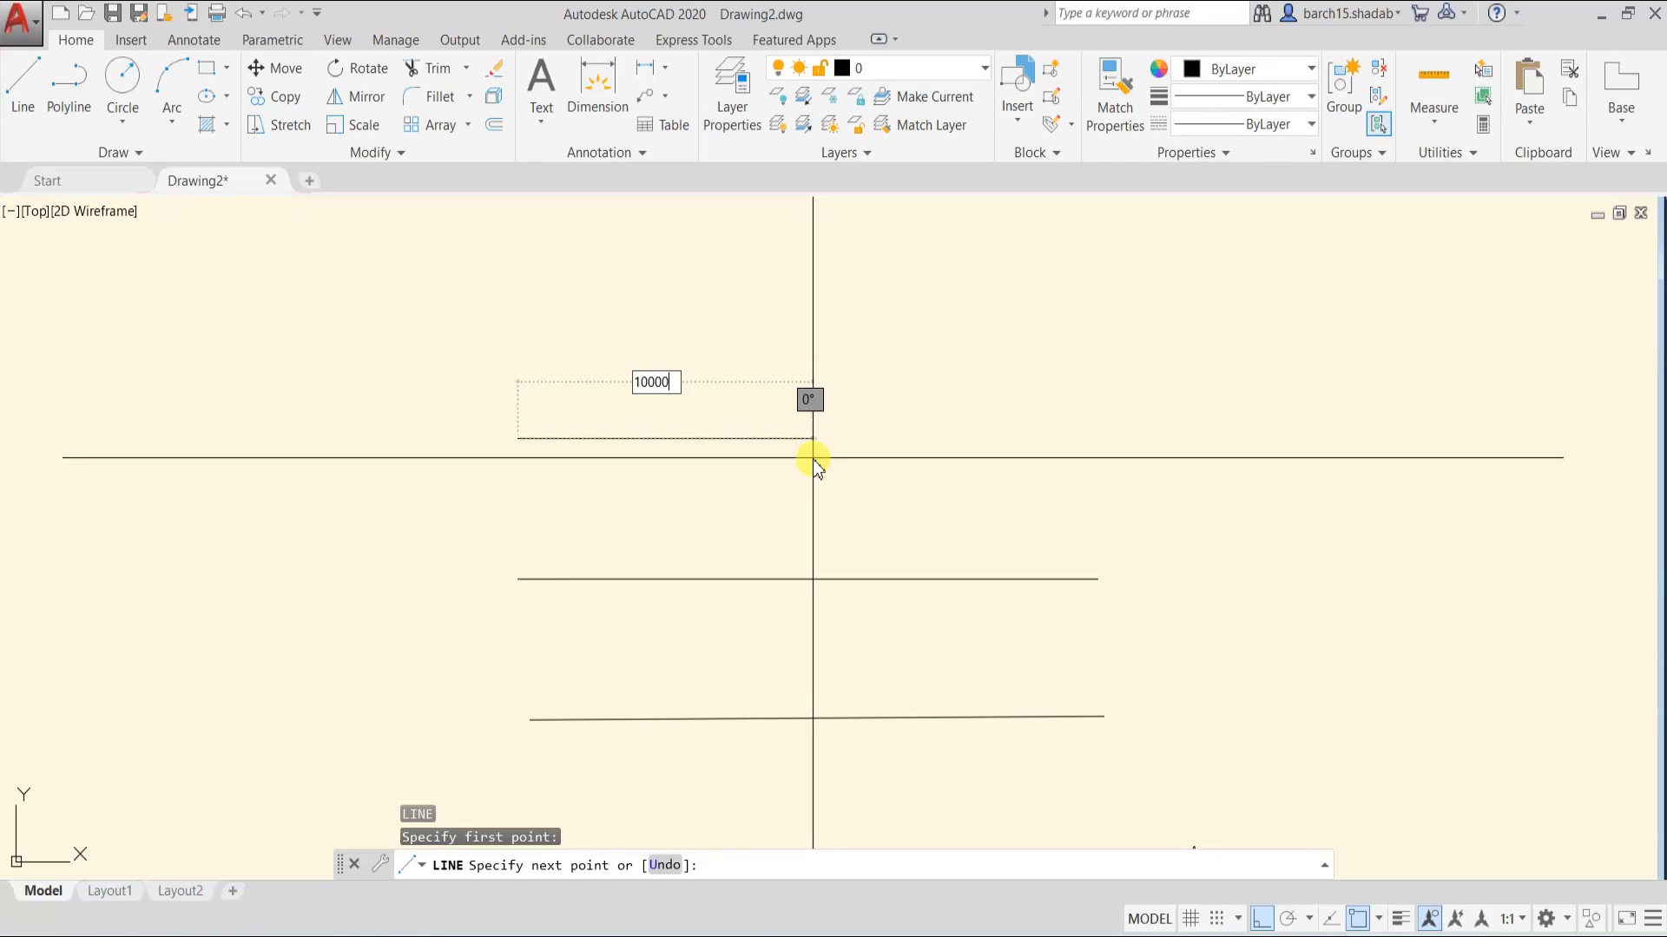
type("0000")
key("Return")
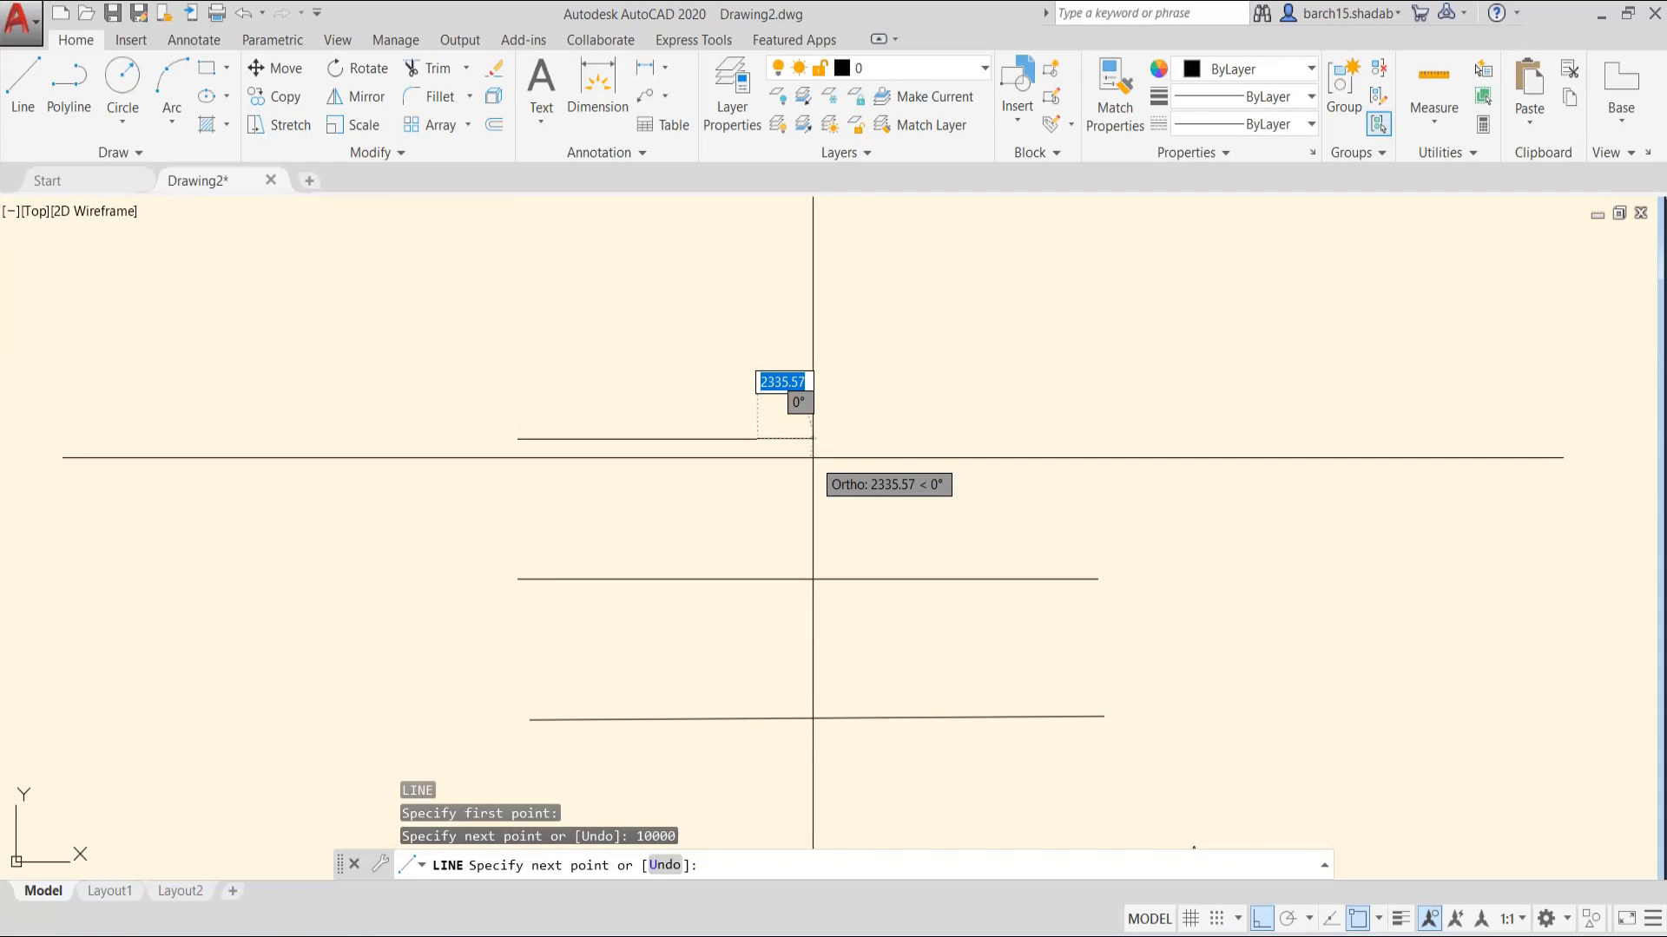
key("Escape")
key("Escape")
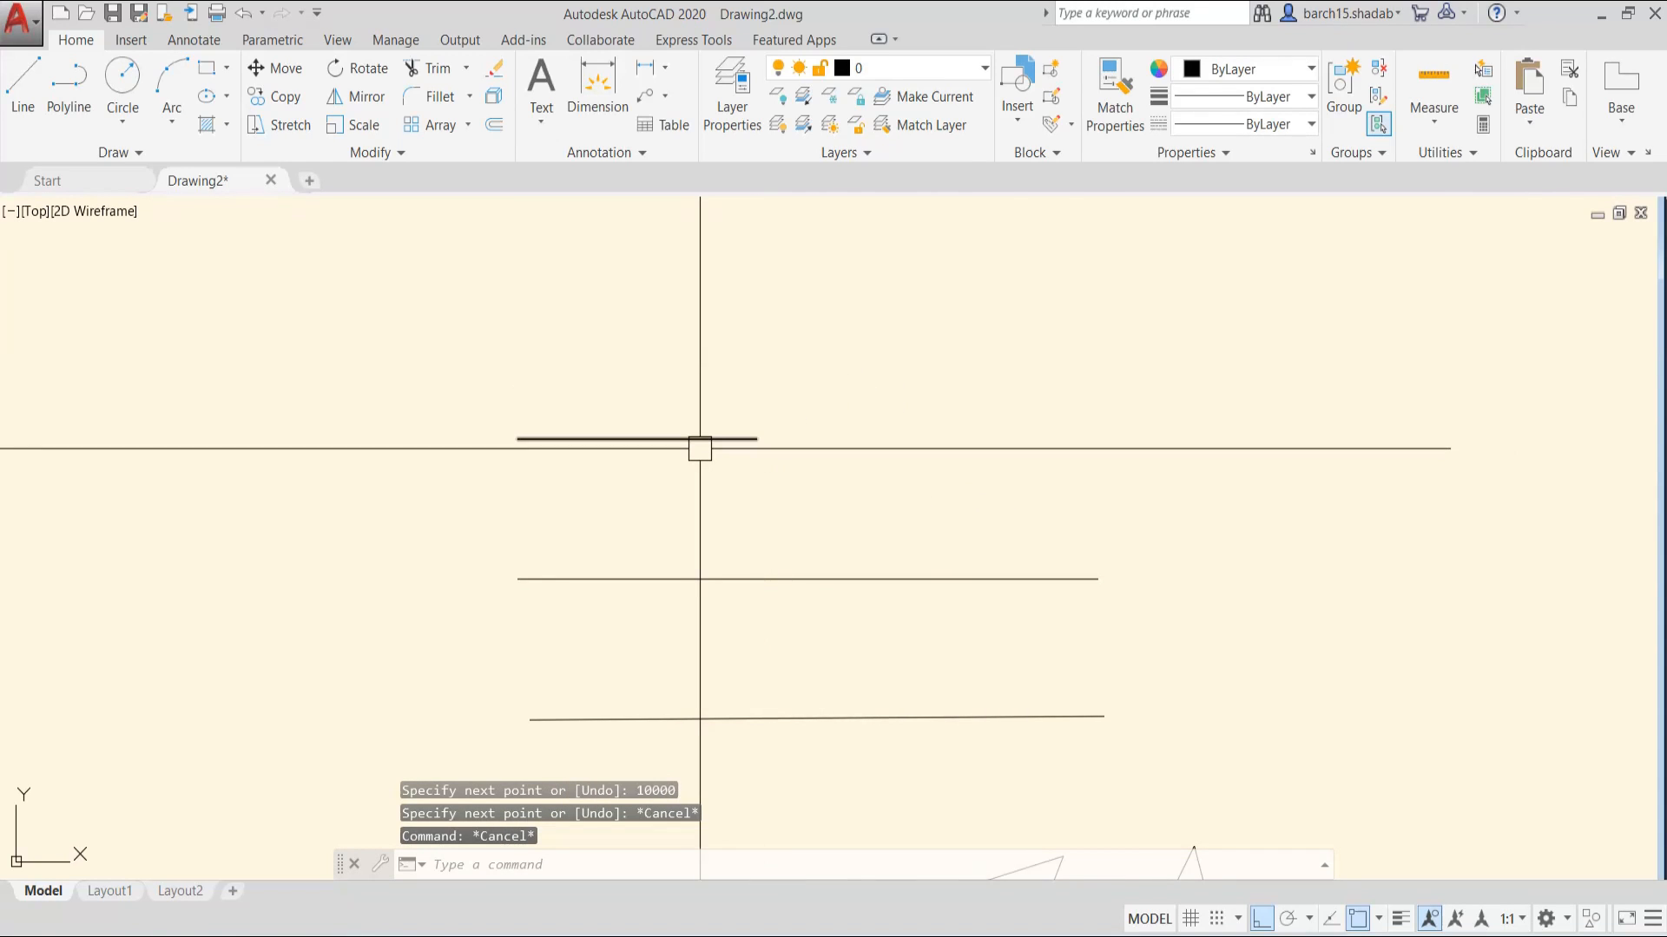
- Draw a line 10000 long at 45° above the existing horizontal lines, with Ortho mode switched off
scroll(700, 461, "down", 2)
type("L")
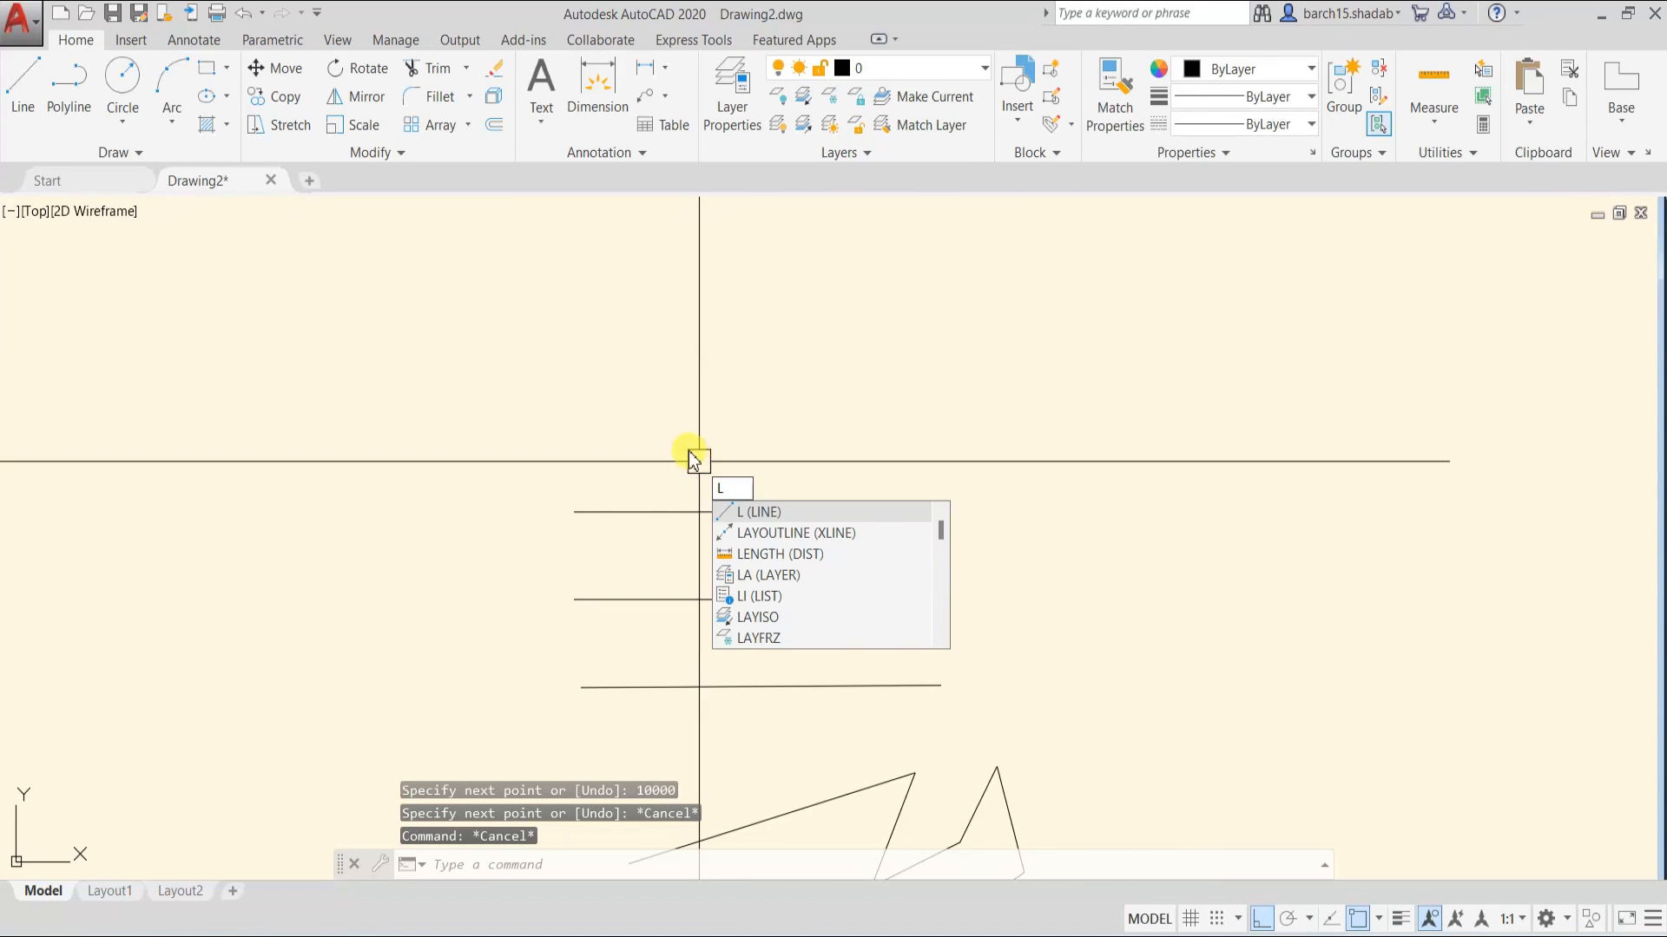
key("Return")
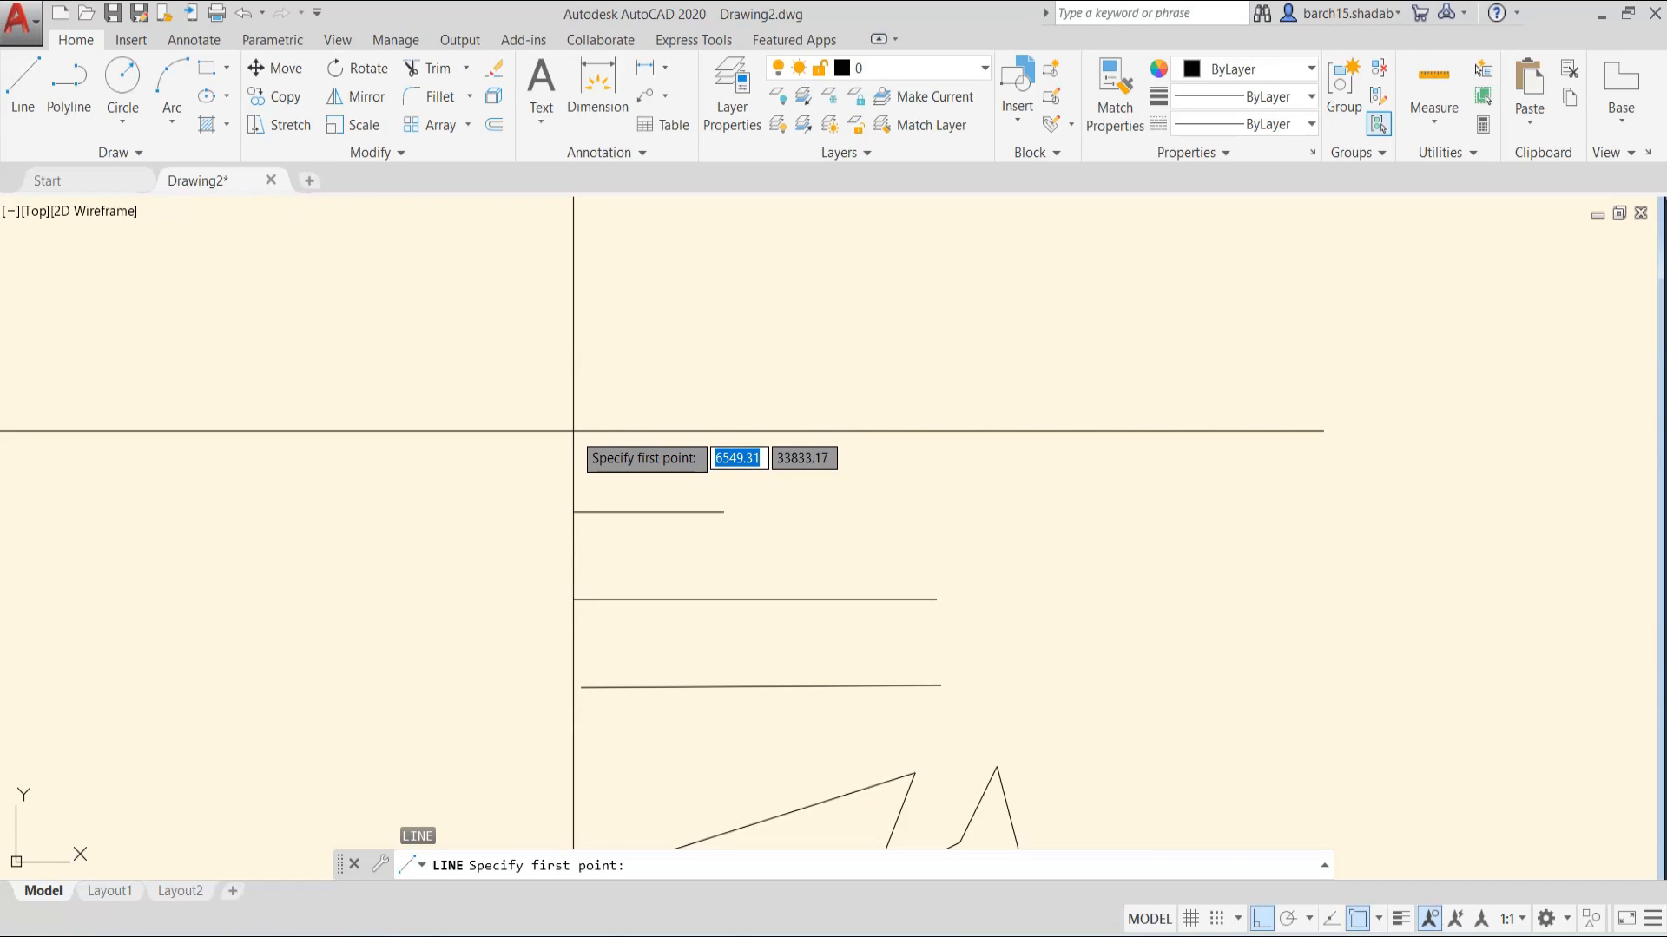
left_click(1261, 919)
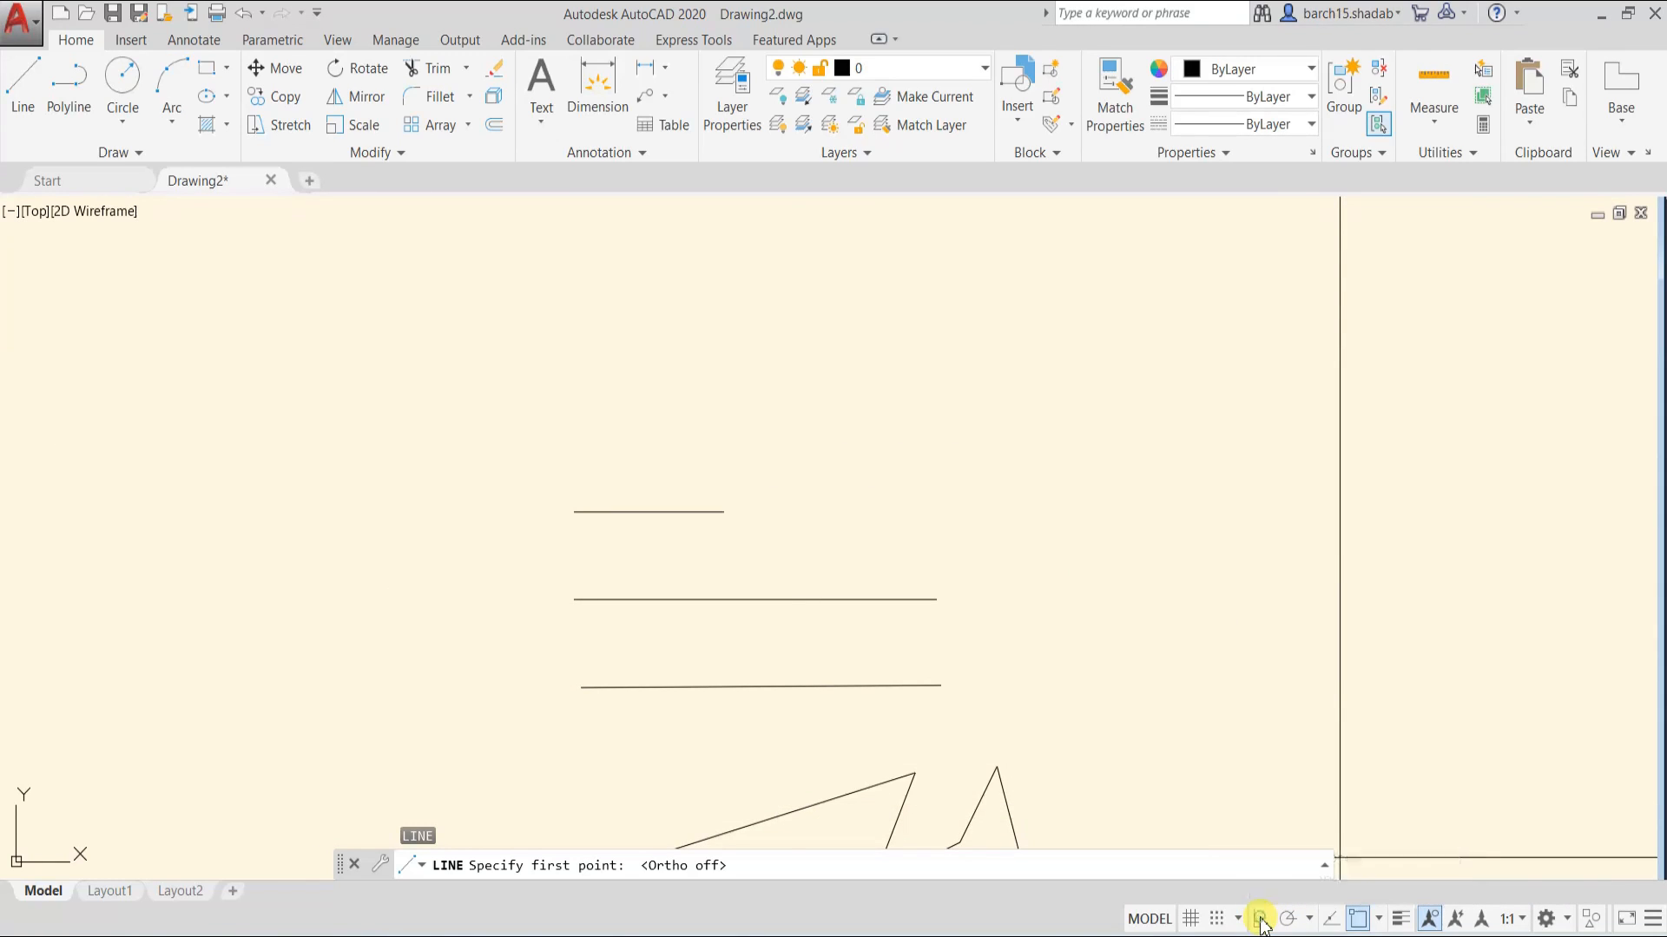
left_click(575, 445)
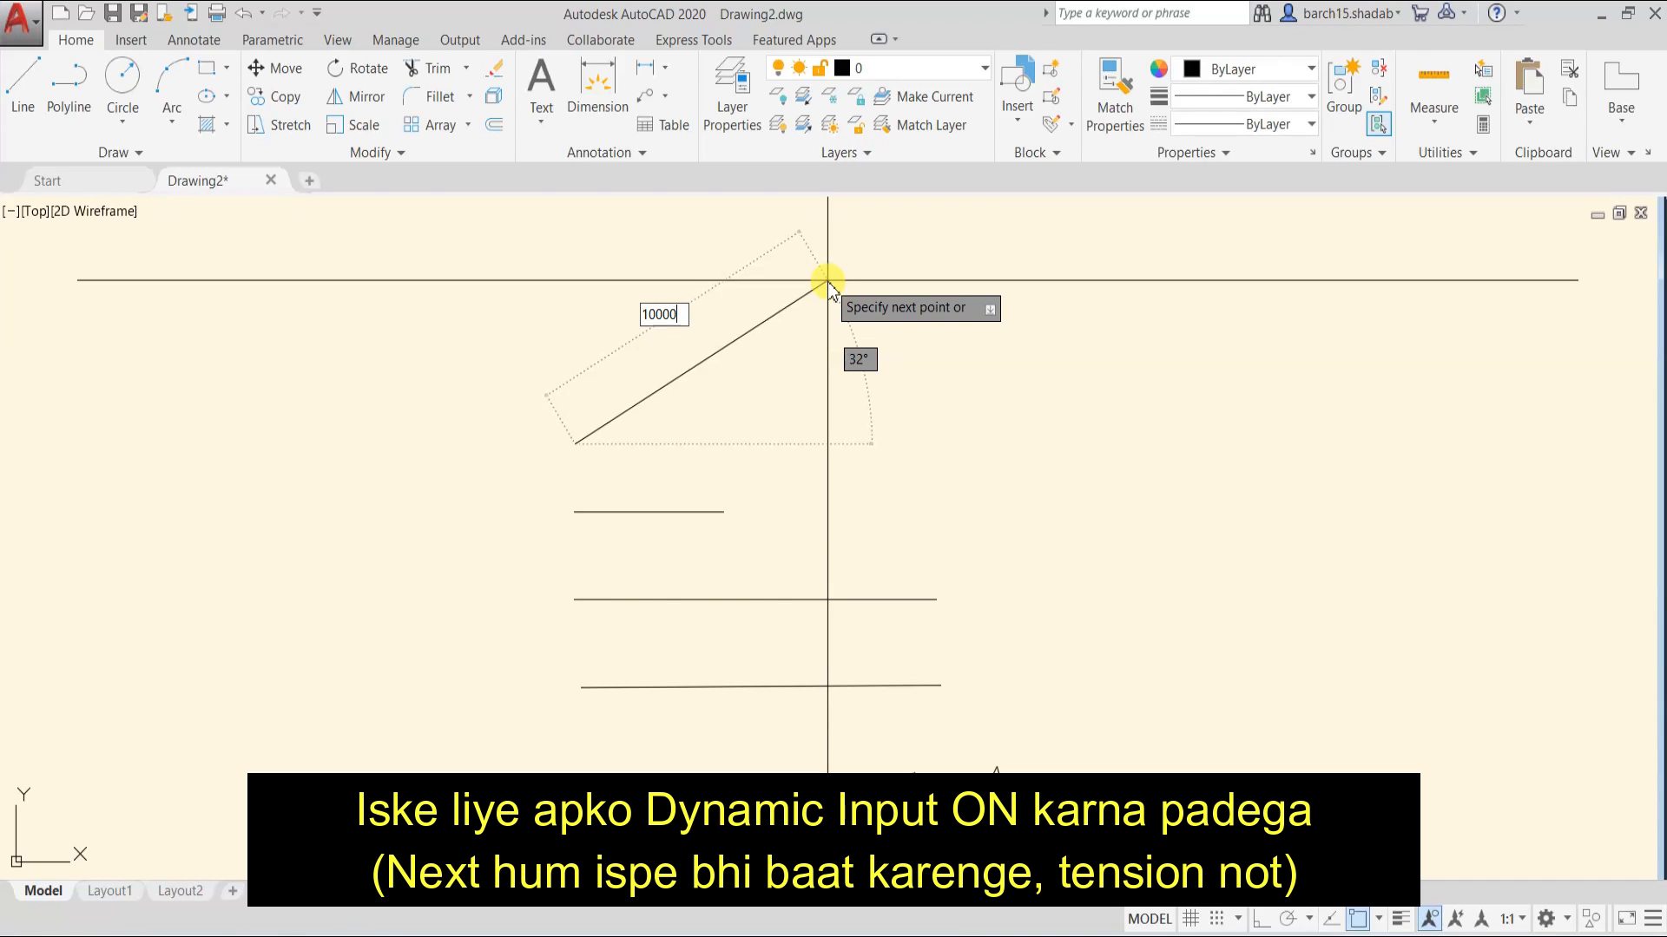
key("Tab")
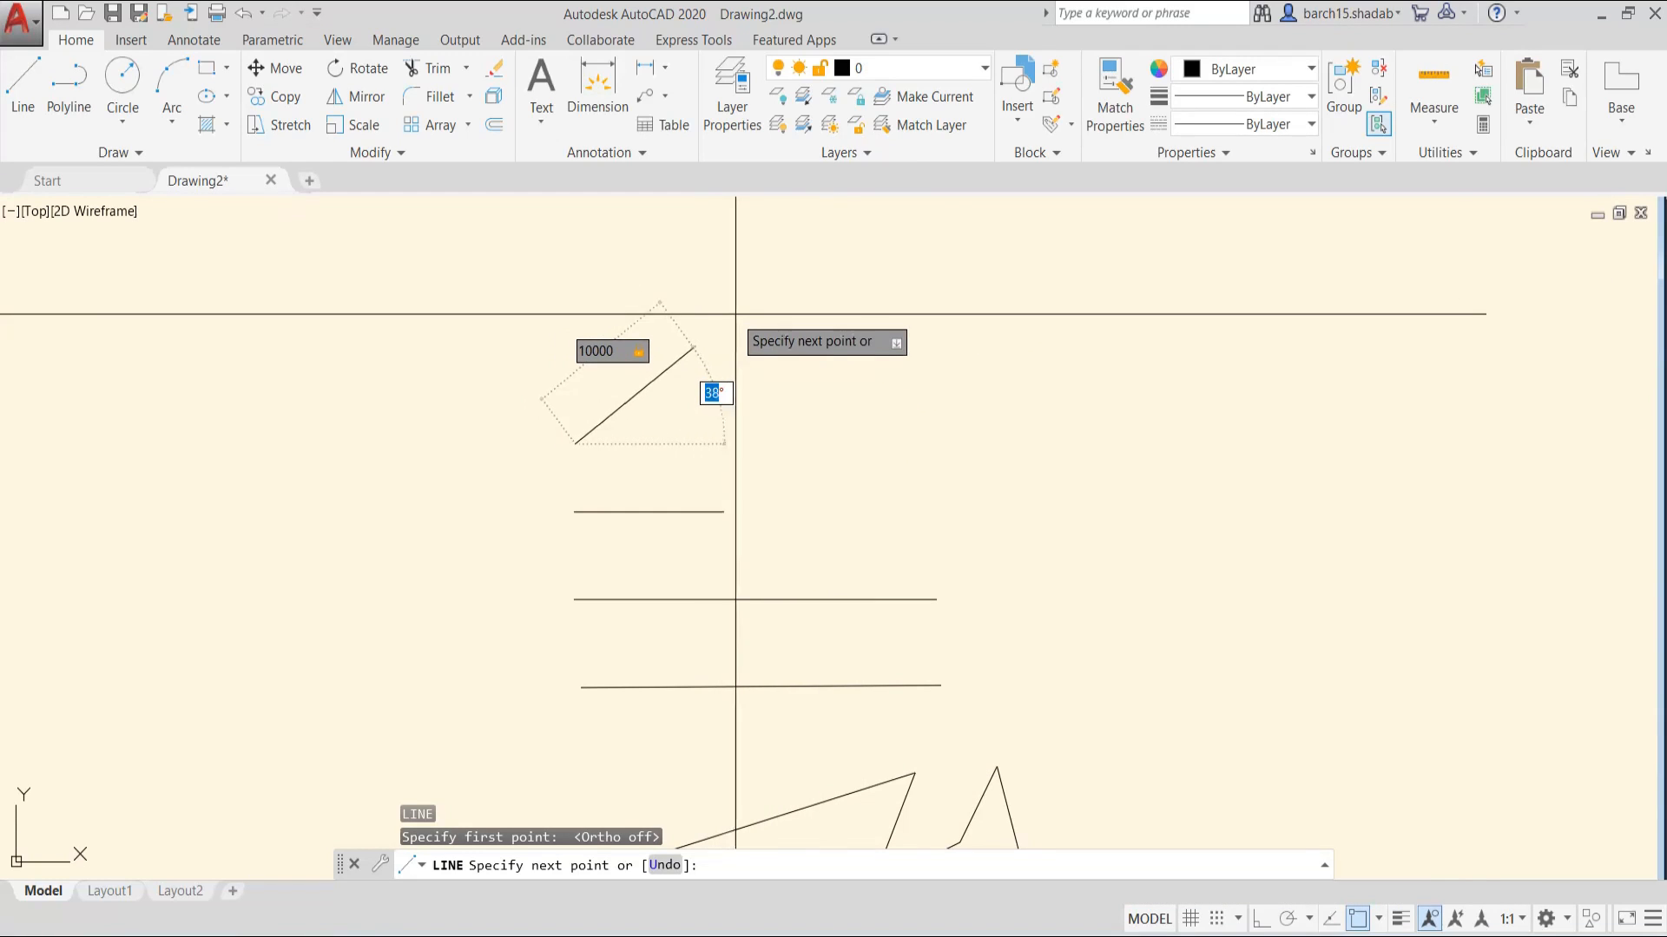
type("4")
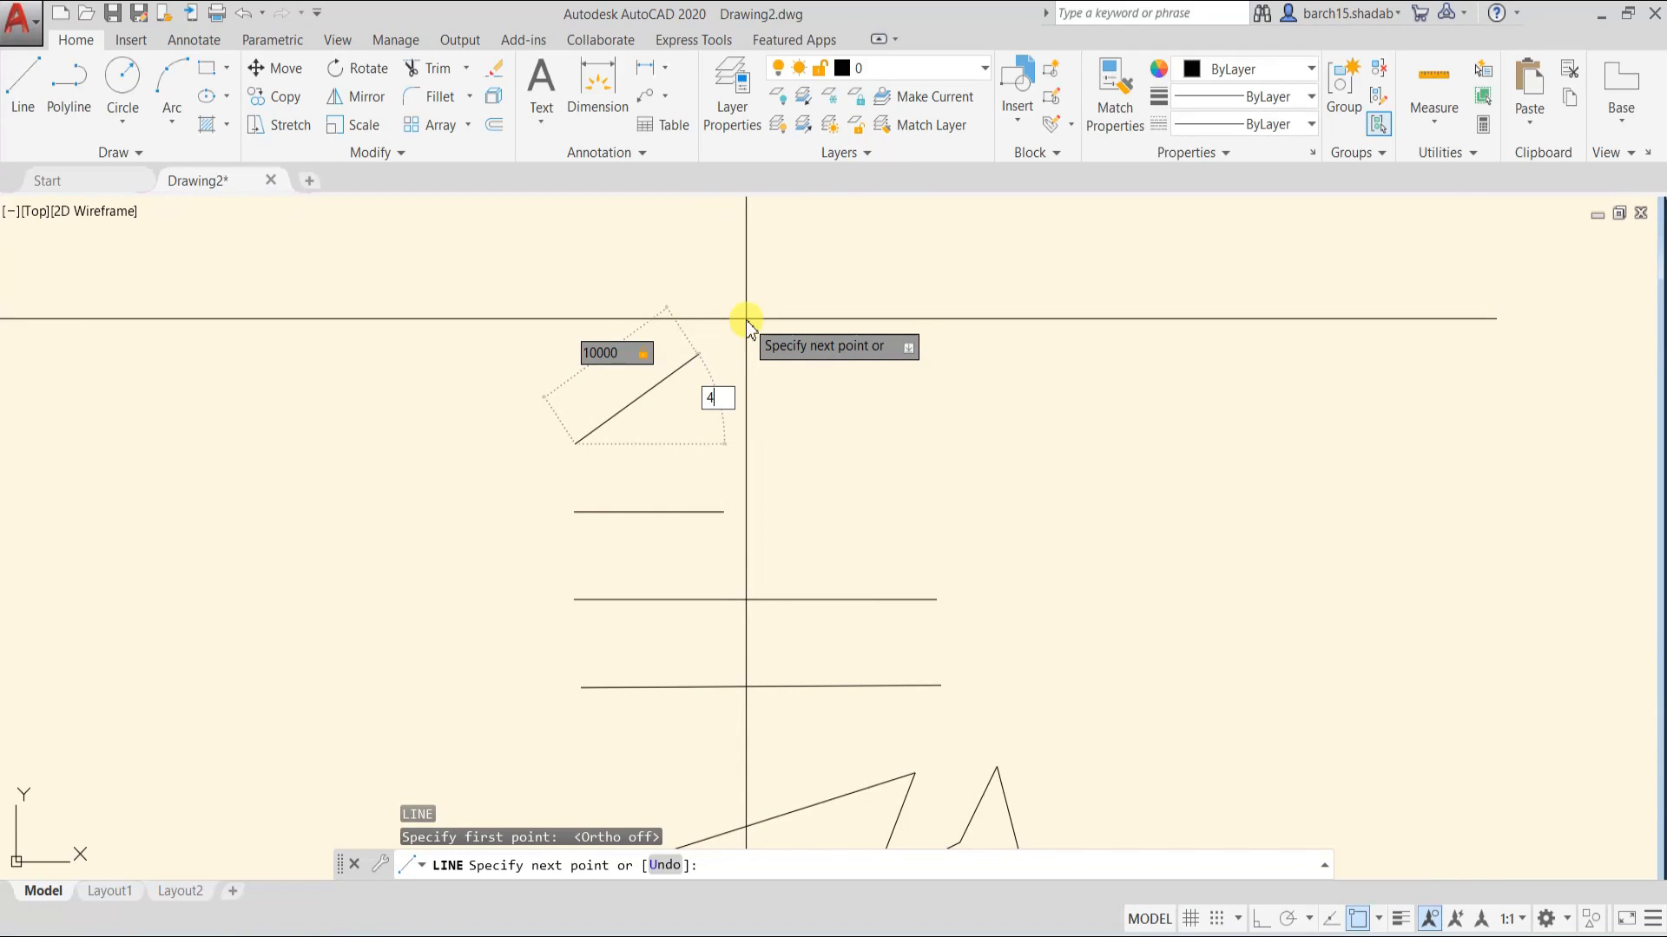
type("5")
key("Return")
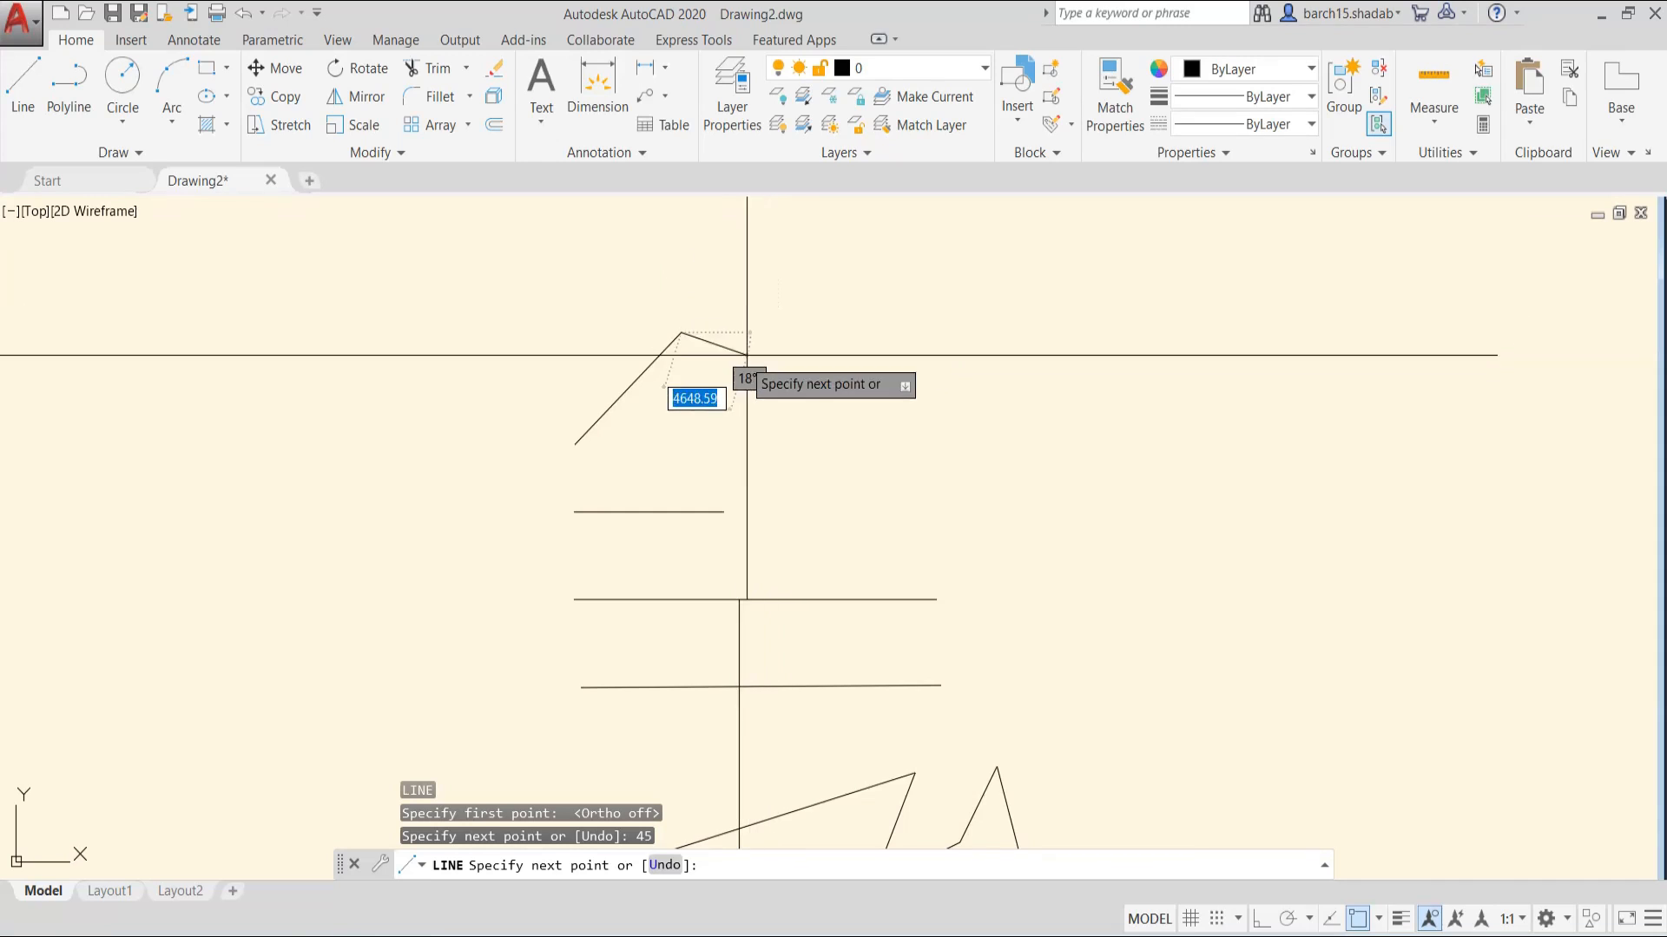
key("Escape")
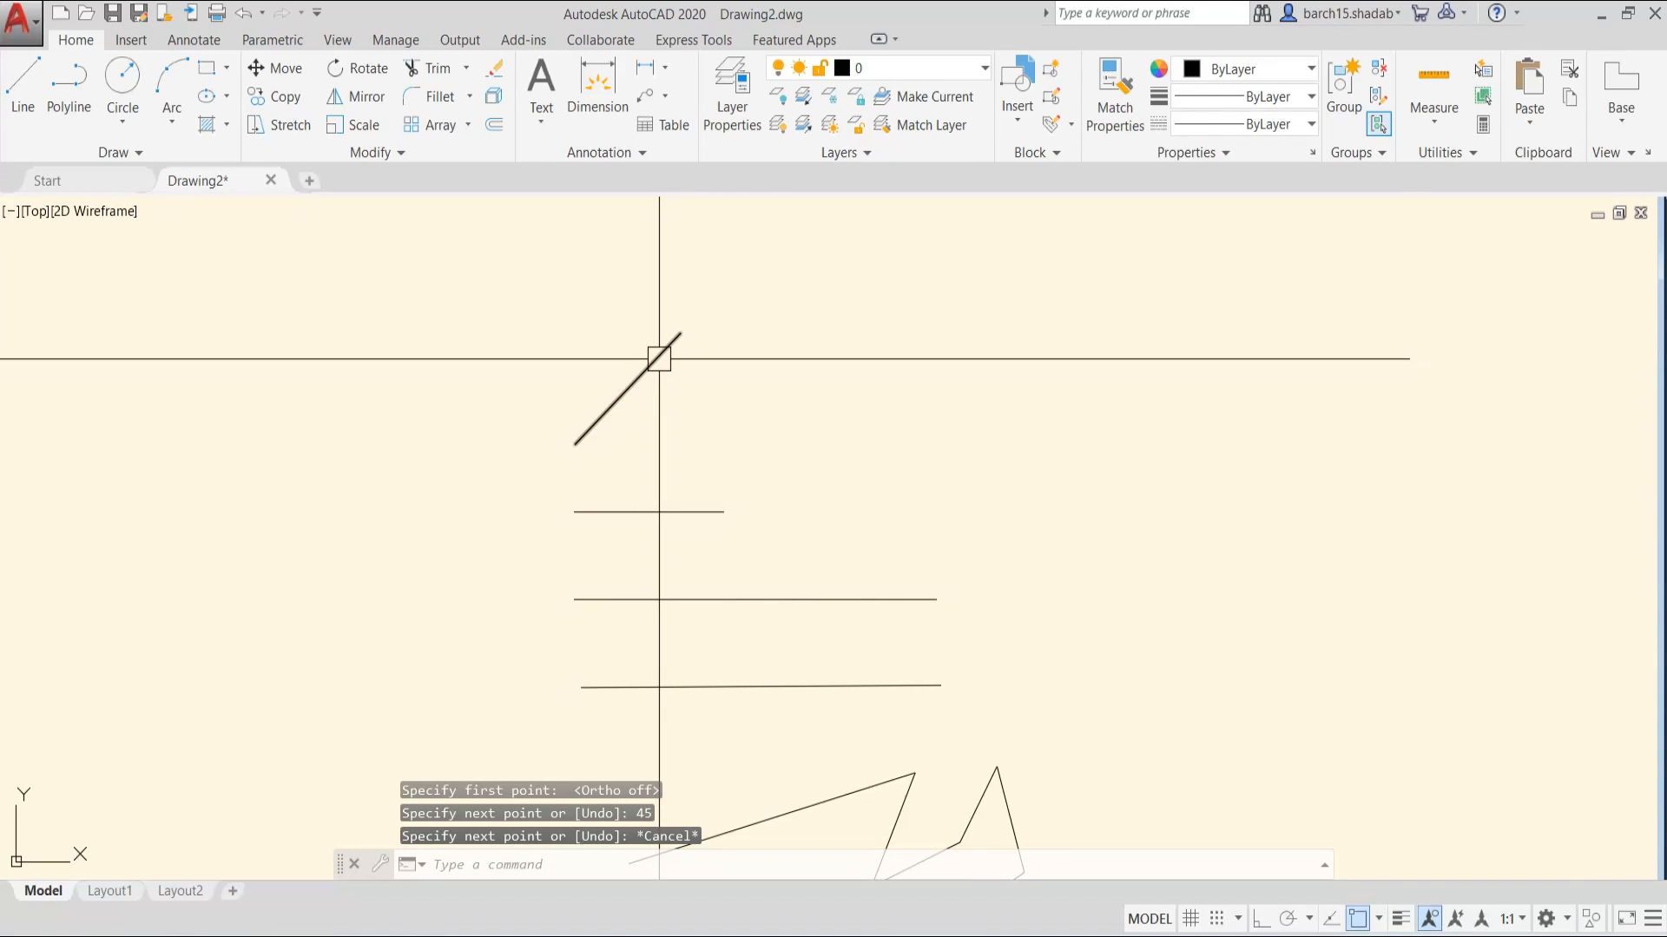
left_click(658, 359)
key("Escape")
type("l")
key("Return")
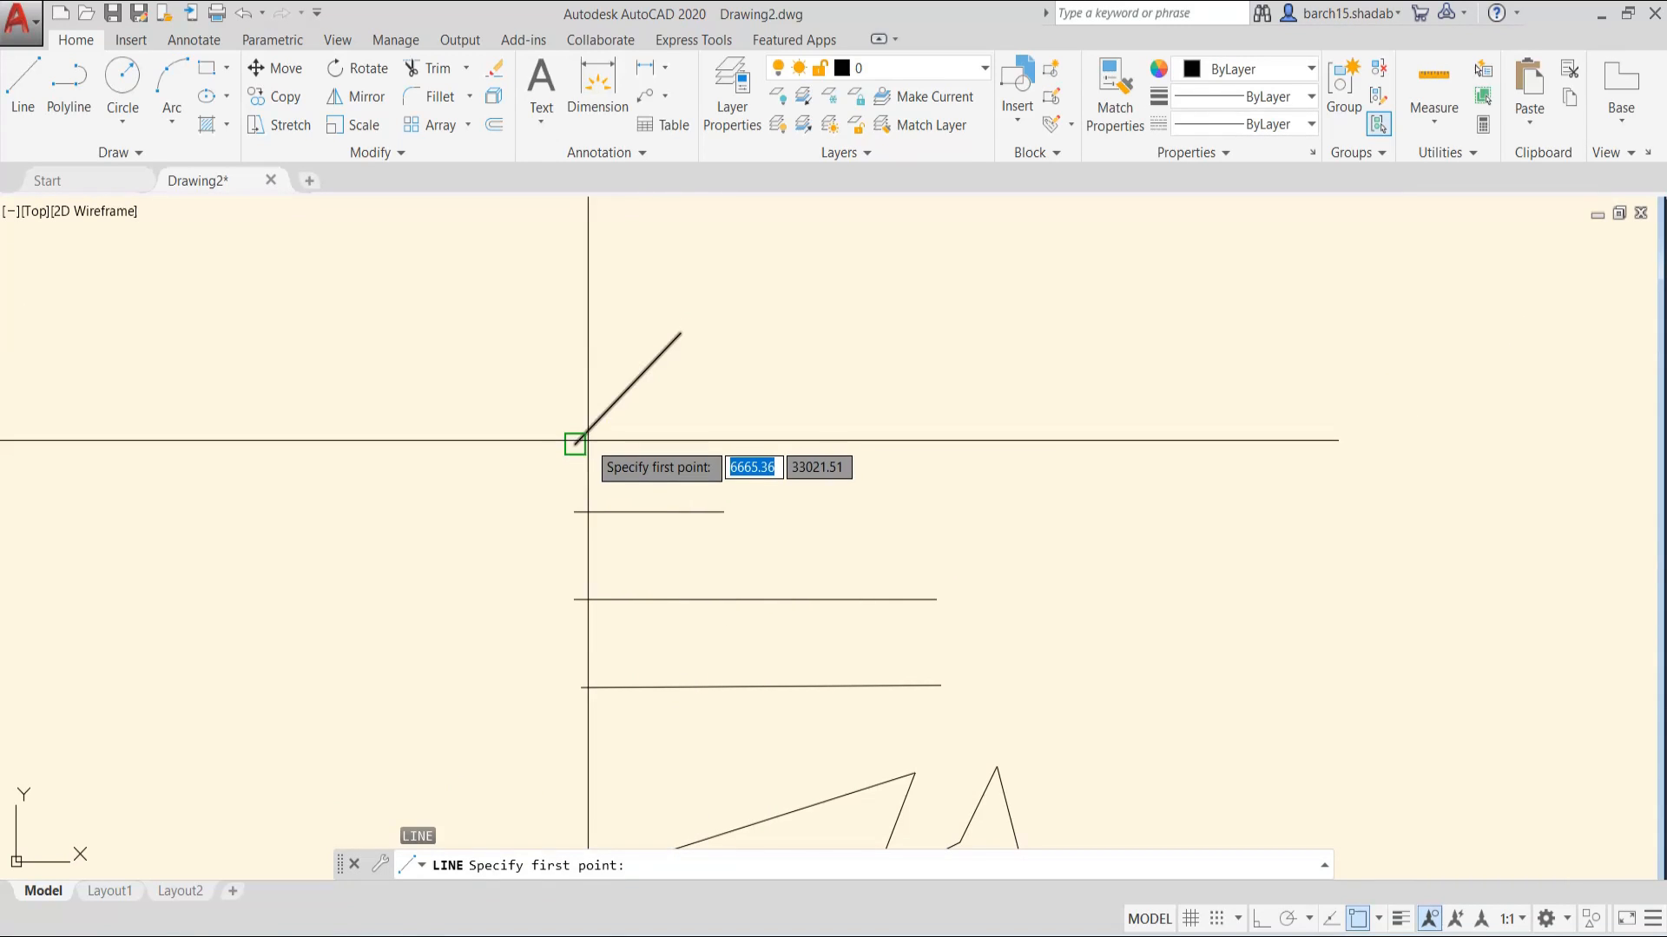
left_click(575, 442)
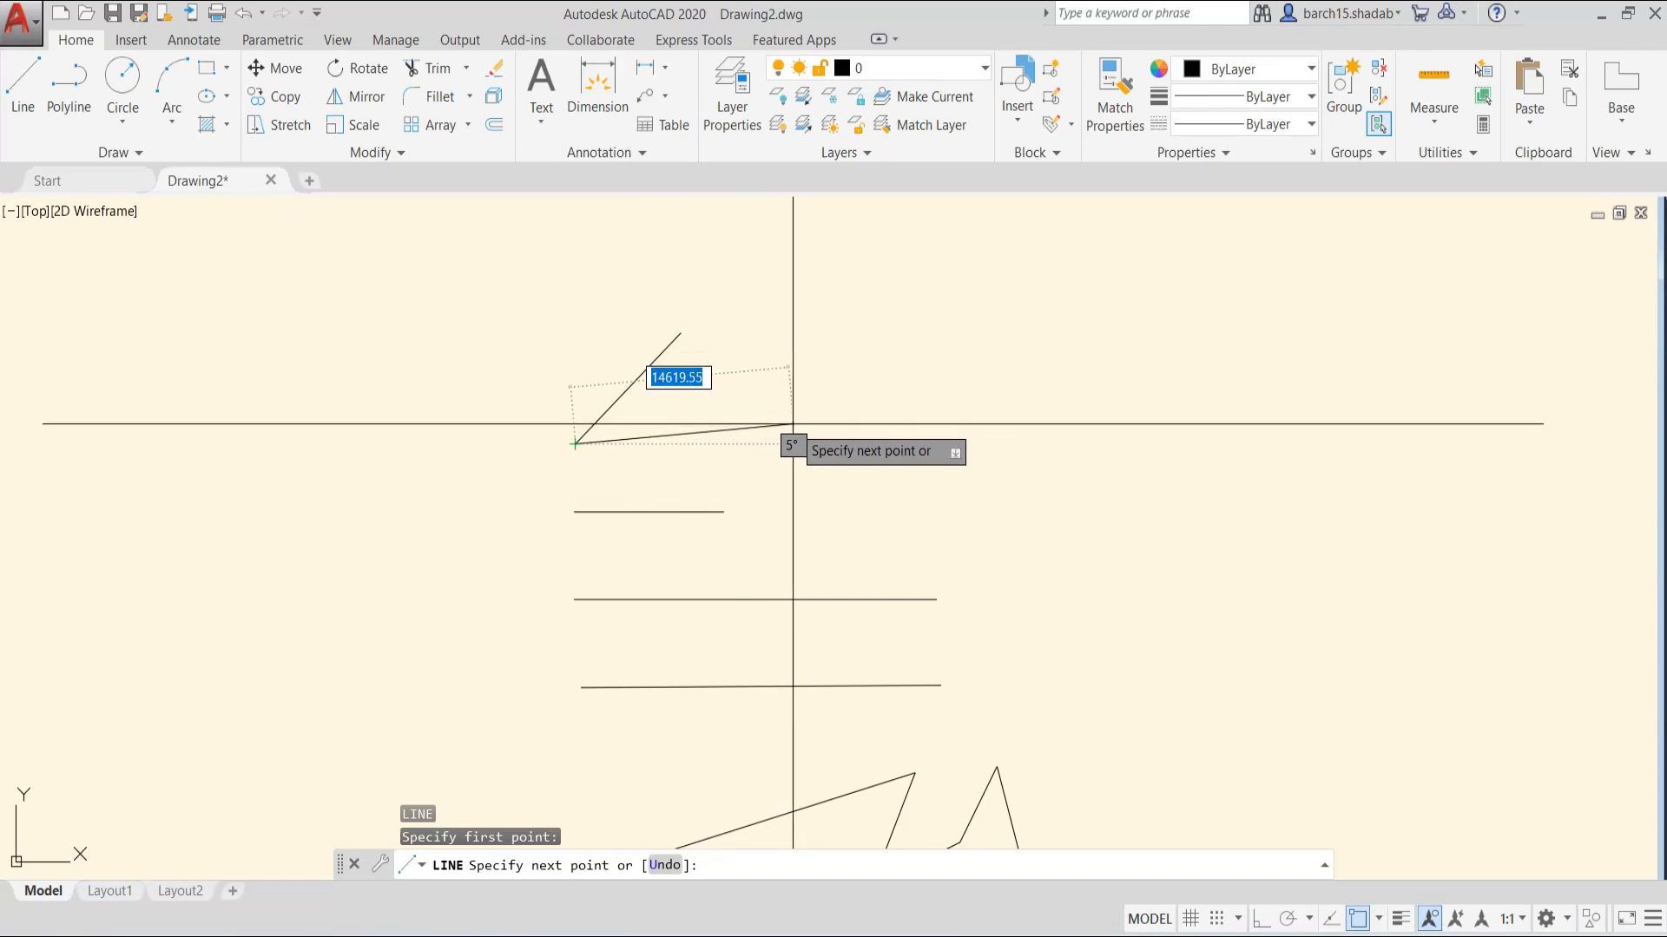
key("Tab")
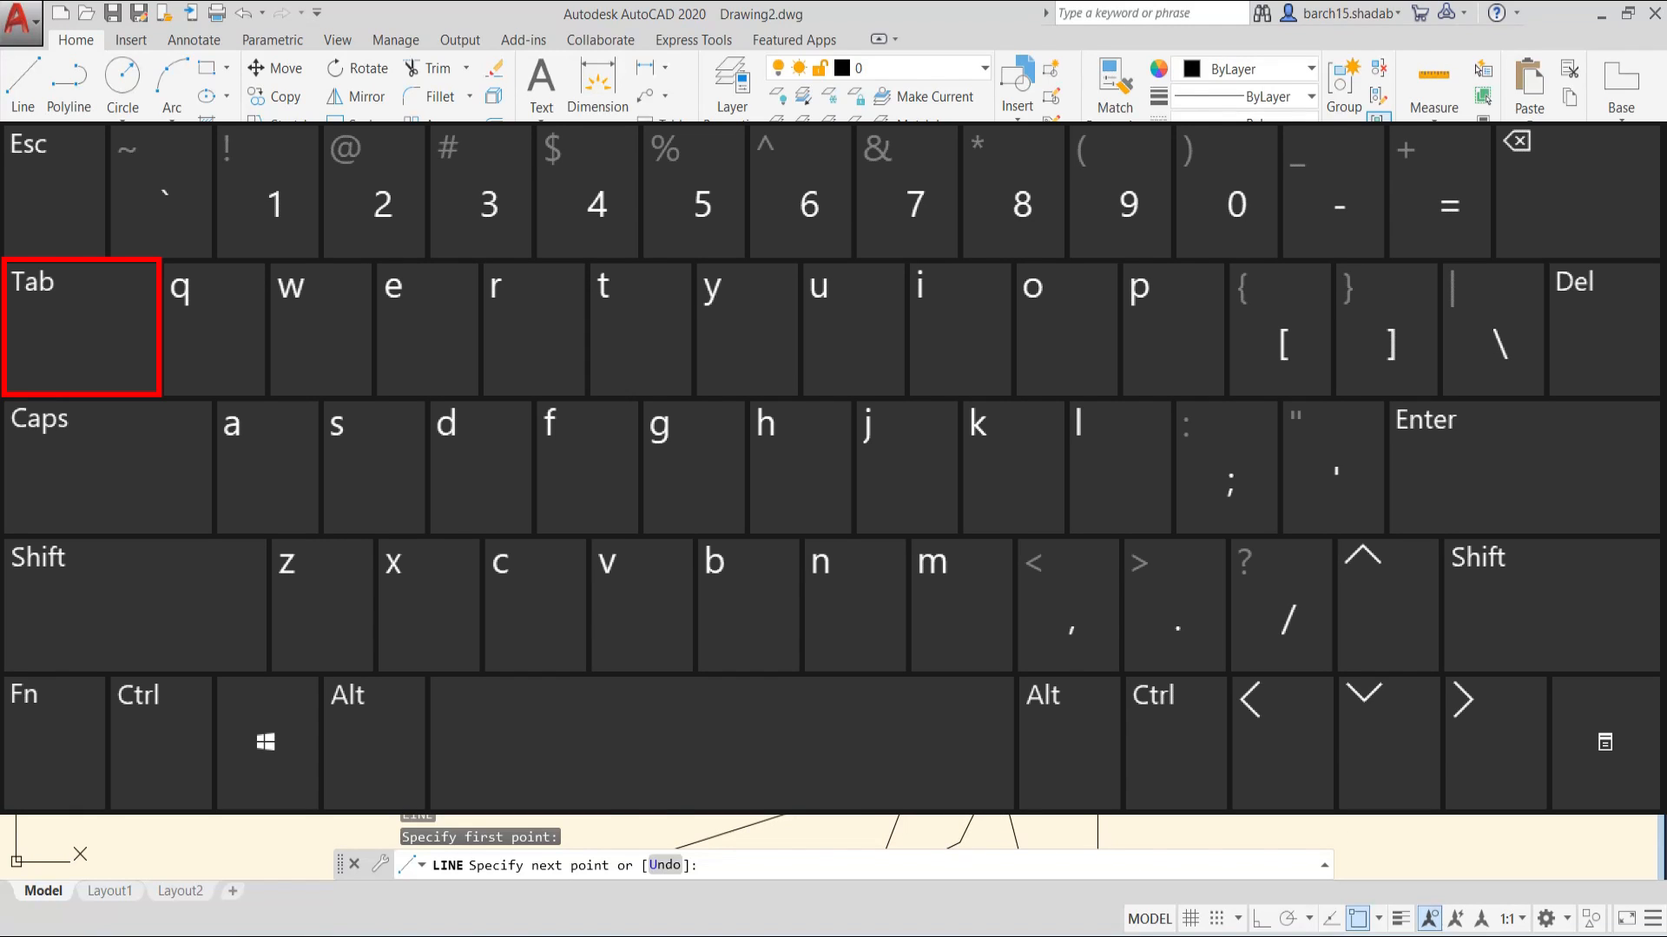
key("Tab")
key("Tab")
key("Tab")
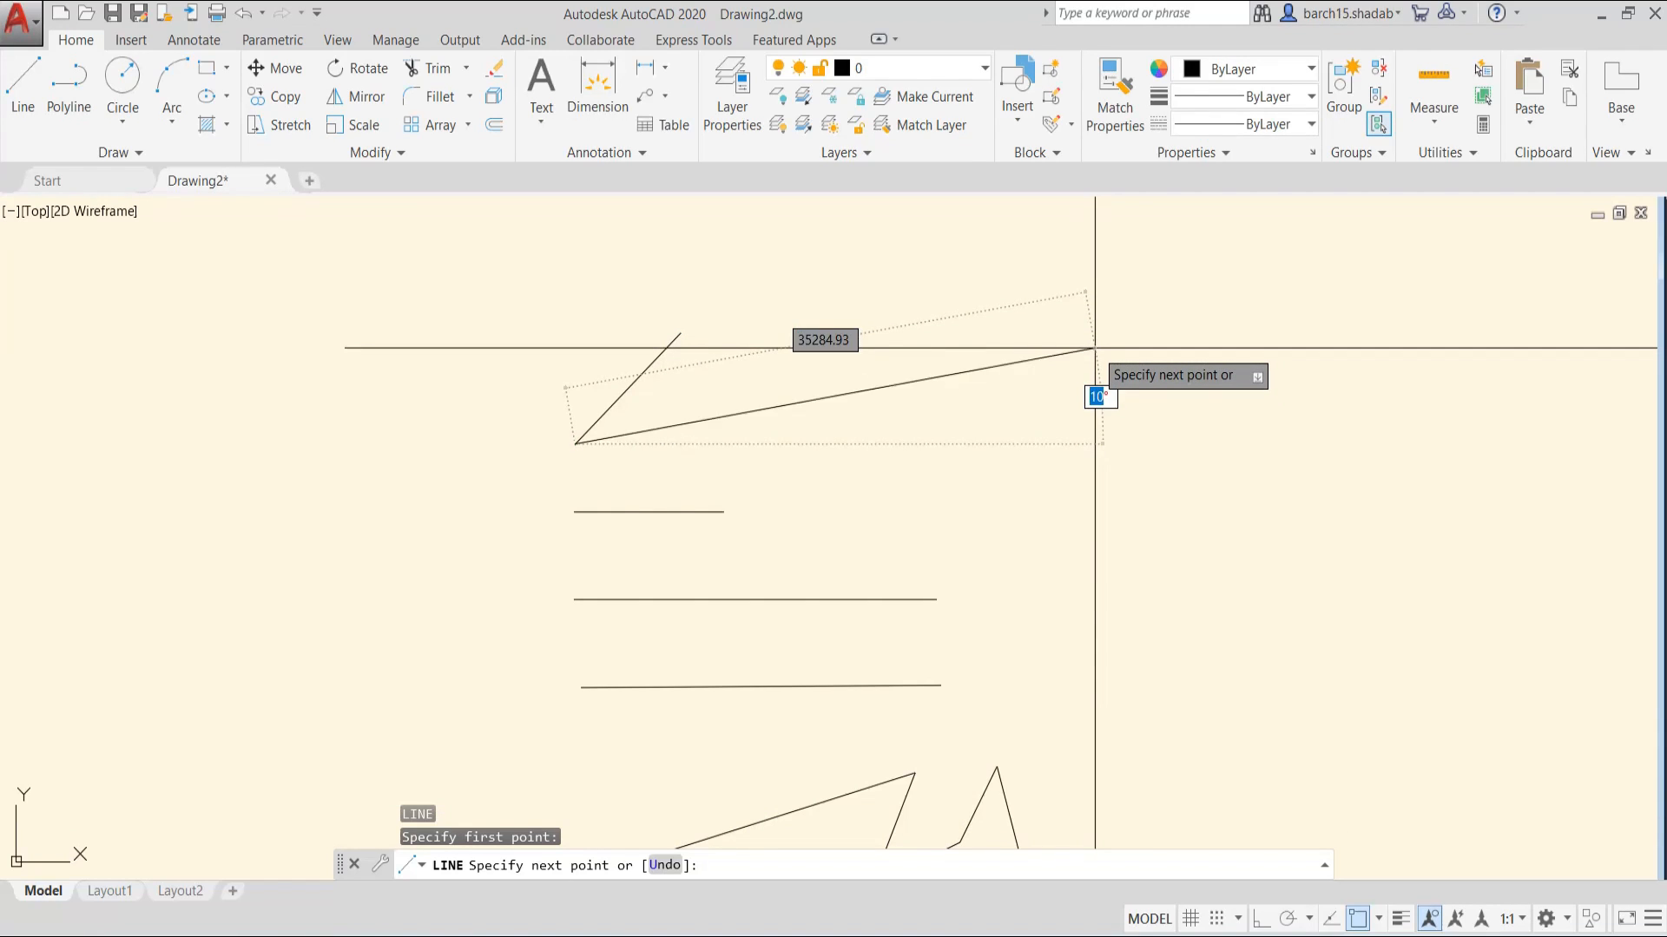
key("Escape")
key("Escape")
key("Escape")
- Erase all the practice lines, including the zigzag, with one crossing selection
scroll(955, 322, "down", 4)
left_click(913, 293)
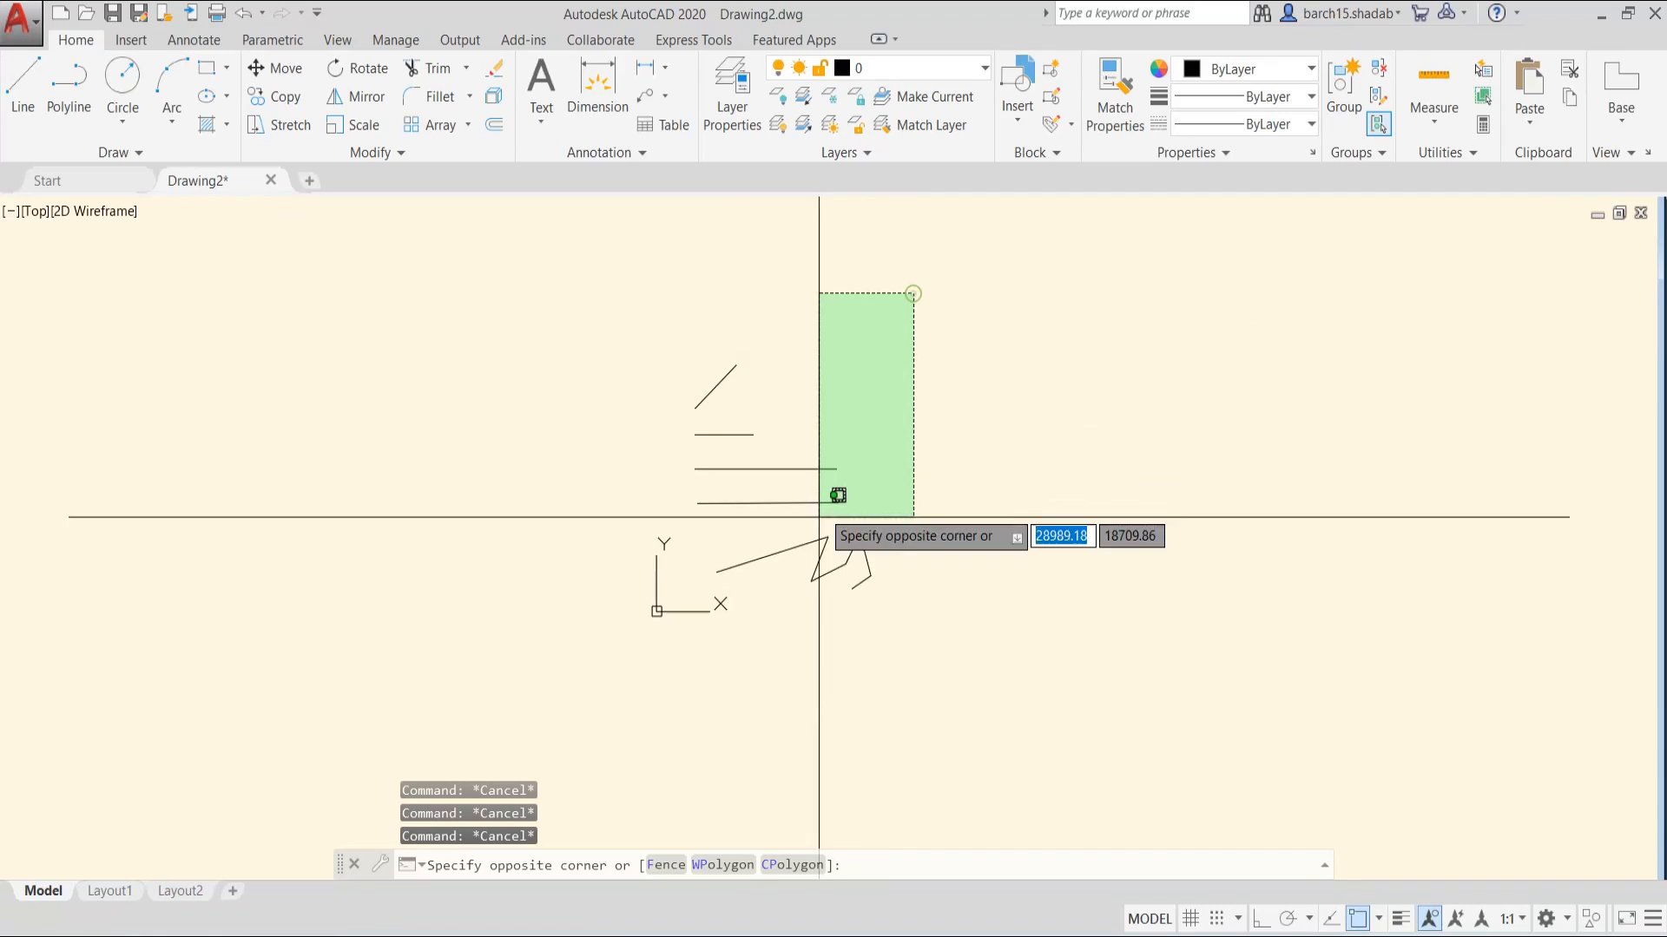
left_click(719, 657)
key("Delete")
mouse_move(778, 424)
middle_mouse_down()
mouse_move(558, 596)
mouse_move(363, 526)
mouse_move(182, 599)
mouse_move(356, 584)
mouse_move(448, 537)
middle_mouse_up()
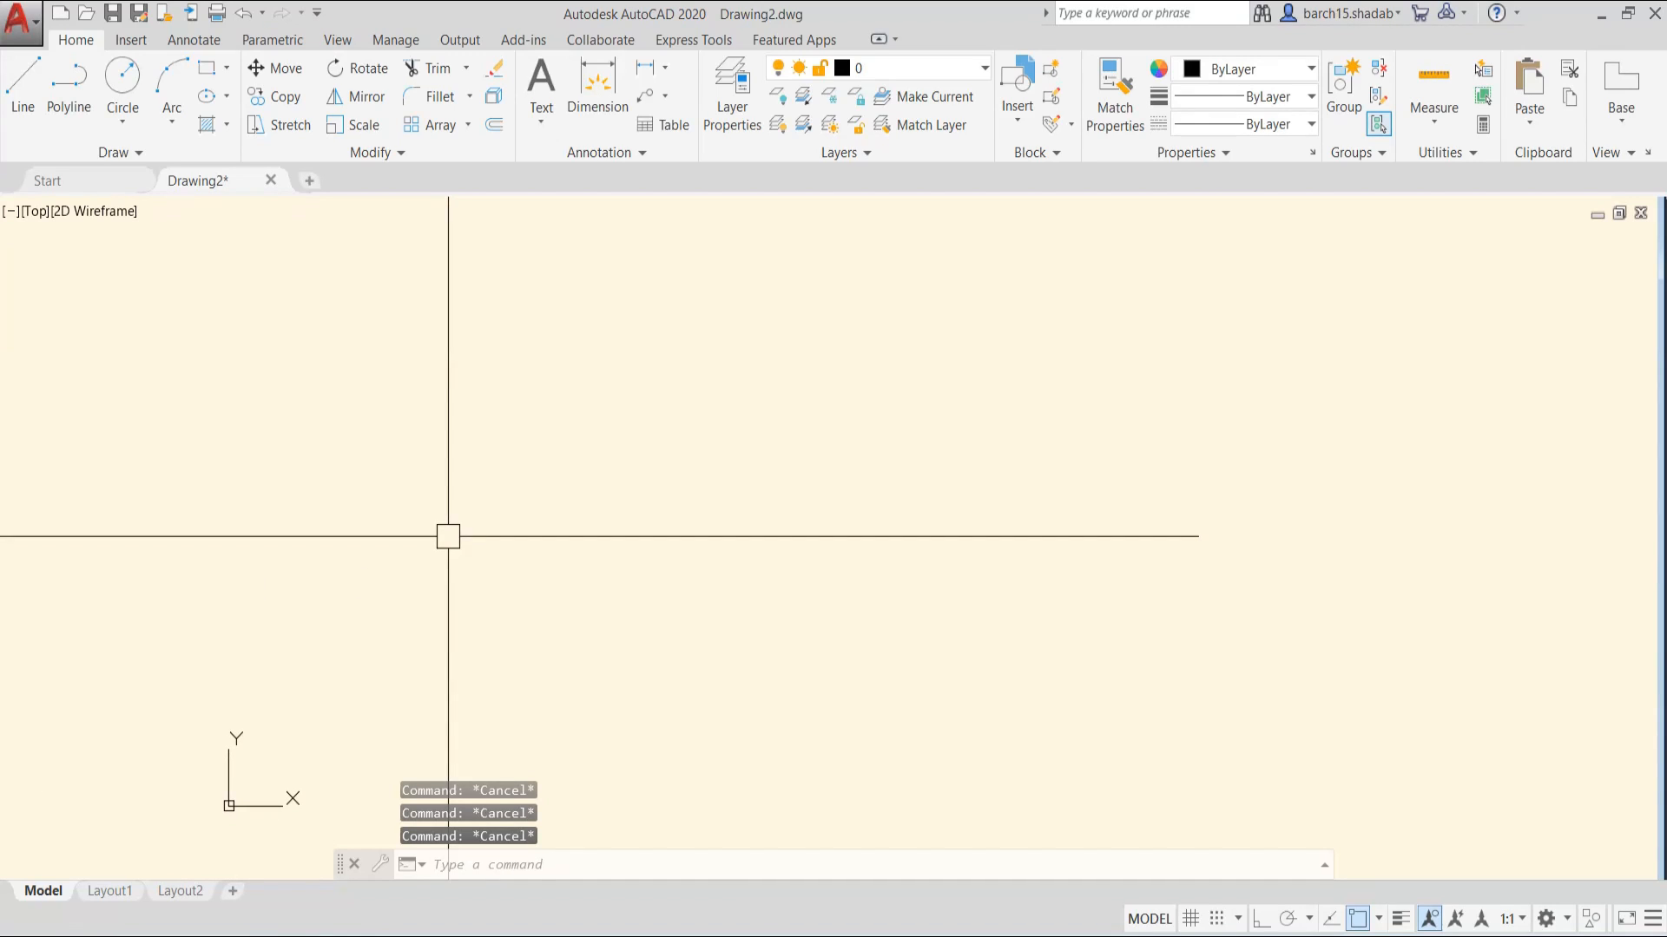
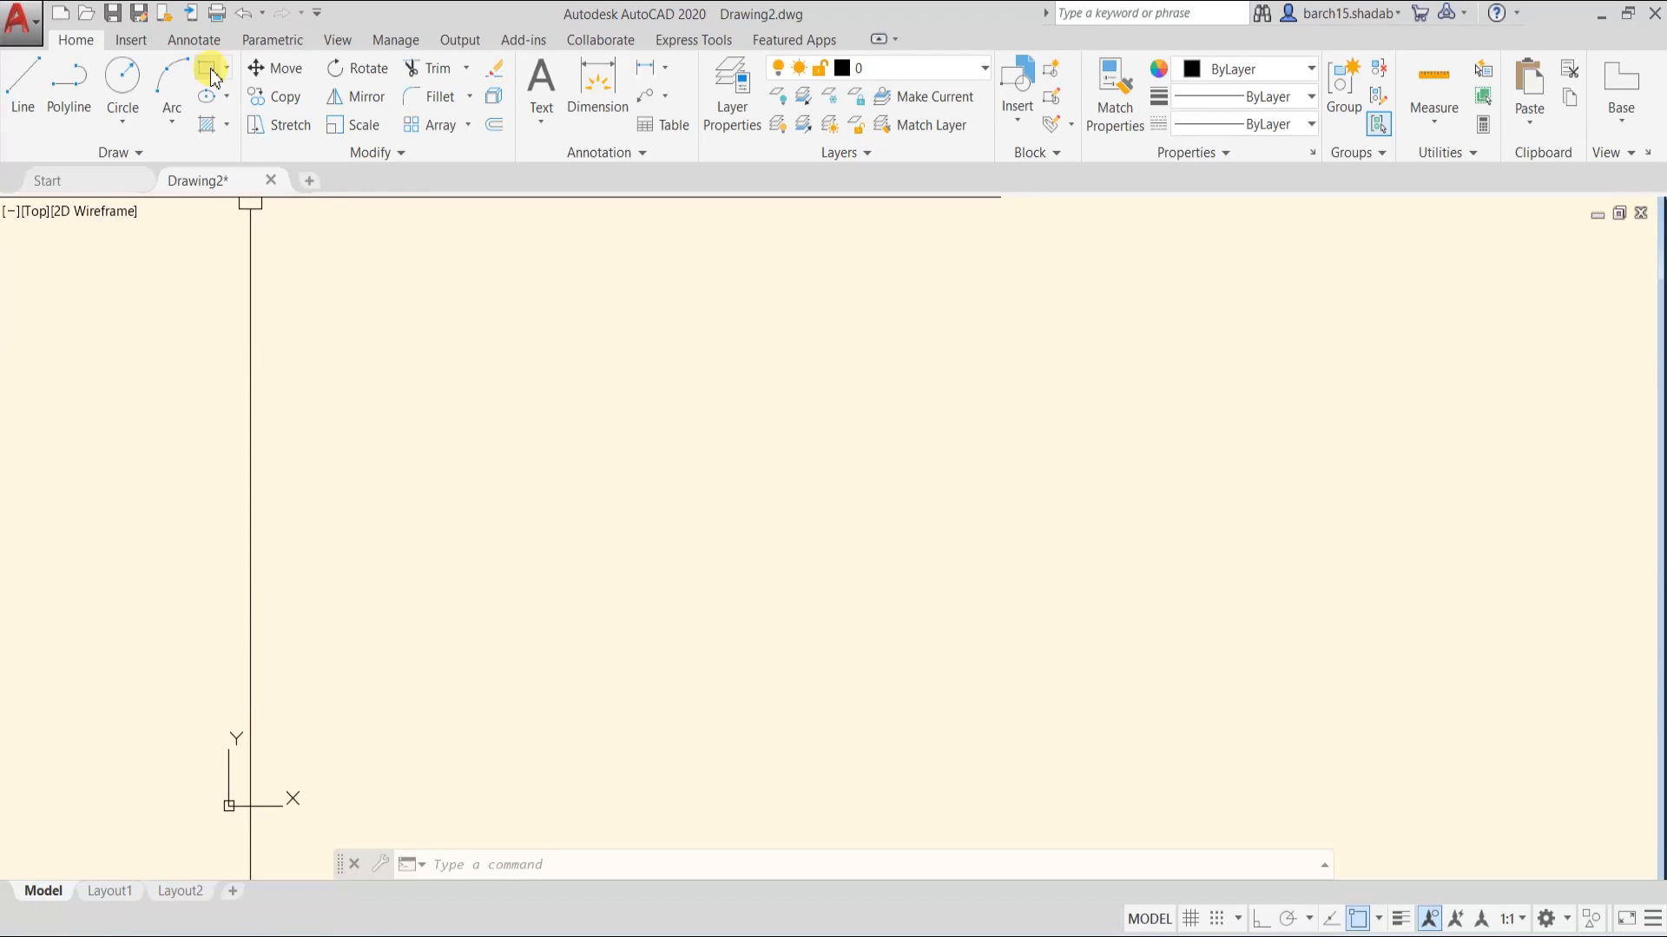
- Draw a freehand rectangle in the empty drawing area by two opposite corners, using the Rectangle alias REC
type("REC")
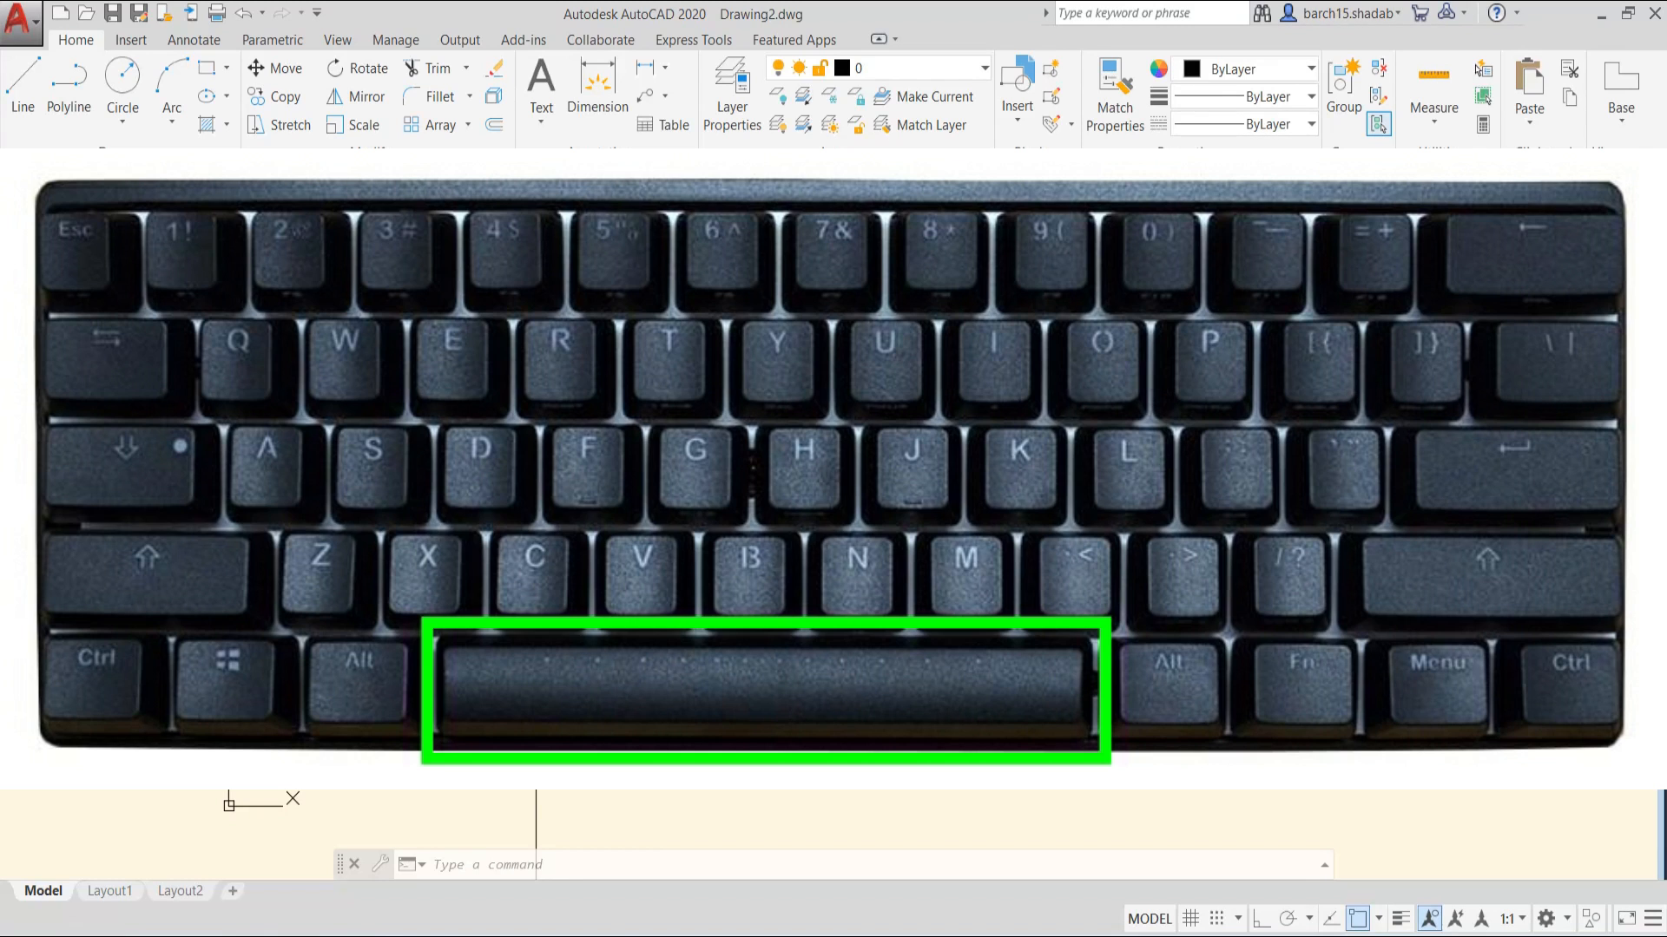
key("space")
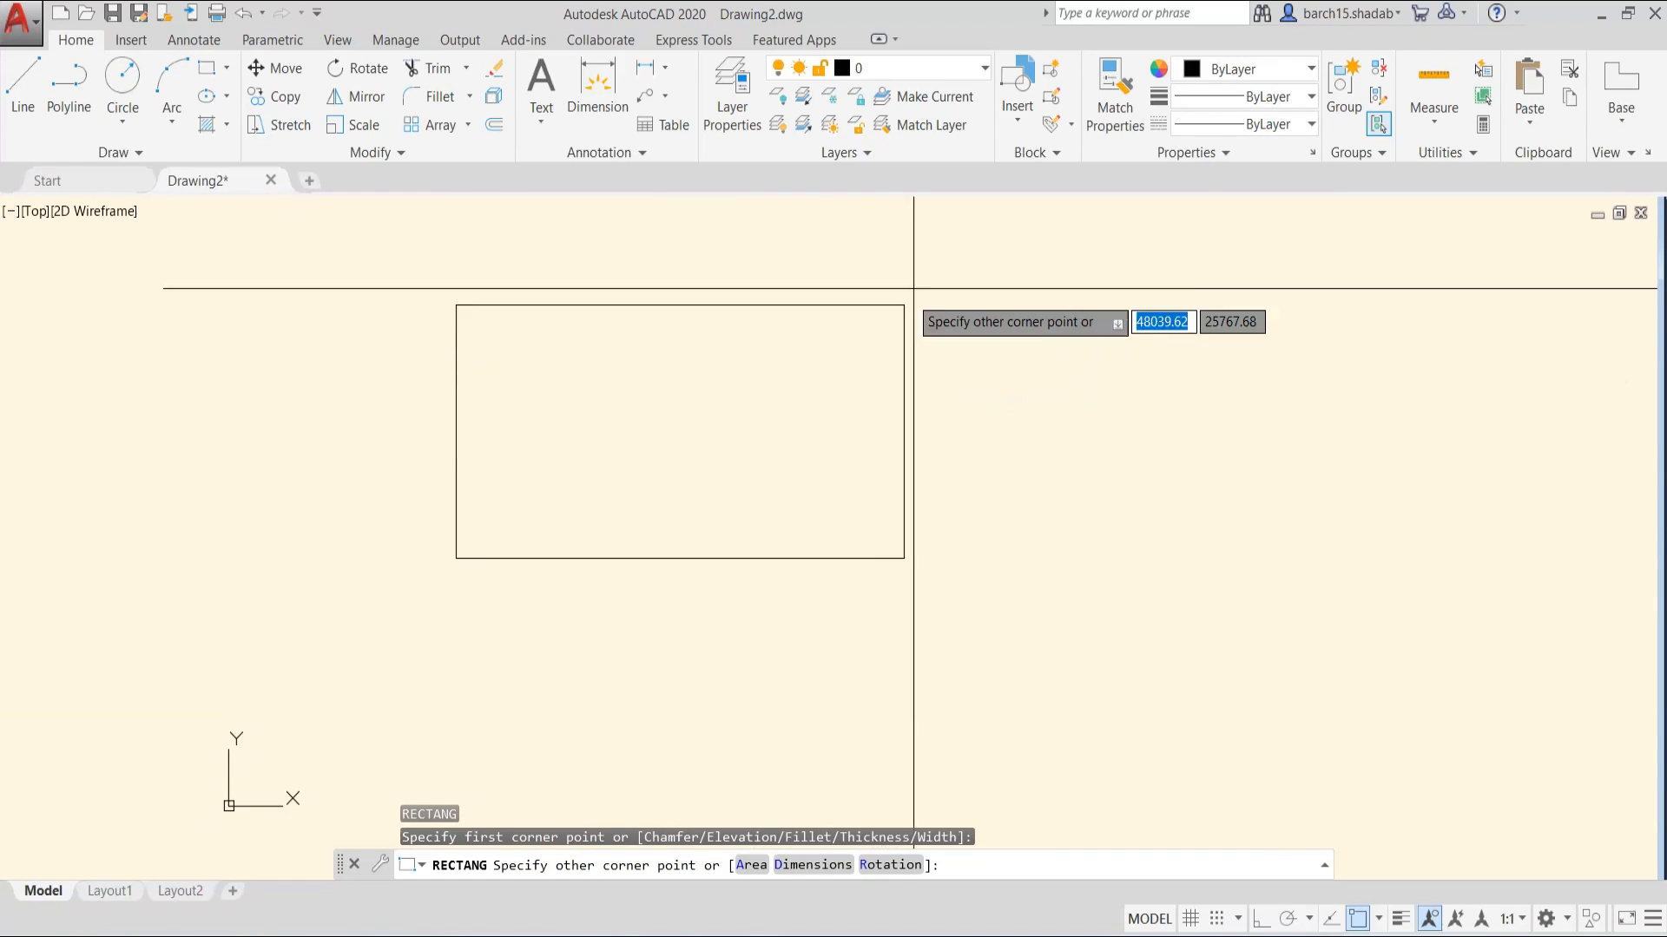
mouse_move(421, 616)
middle_mouse_down()
mouse_move(812, 384)
mouse_move(805, 559)
middle_mouse_up()
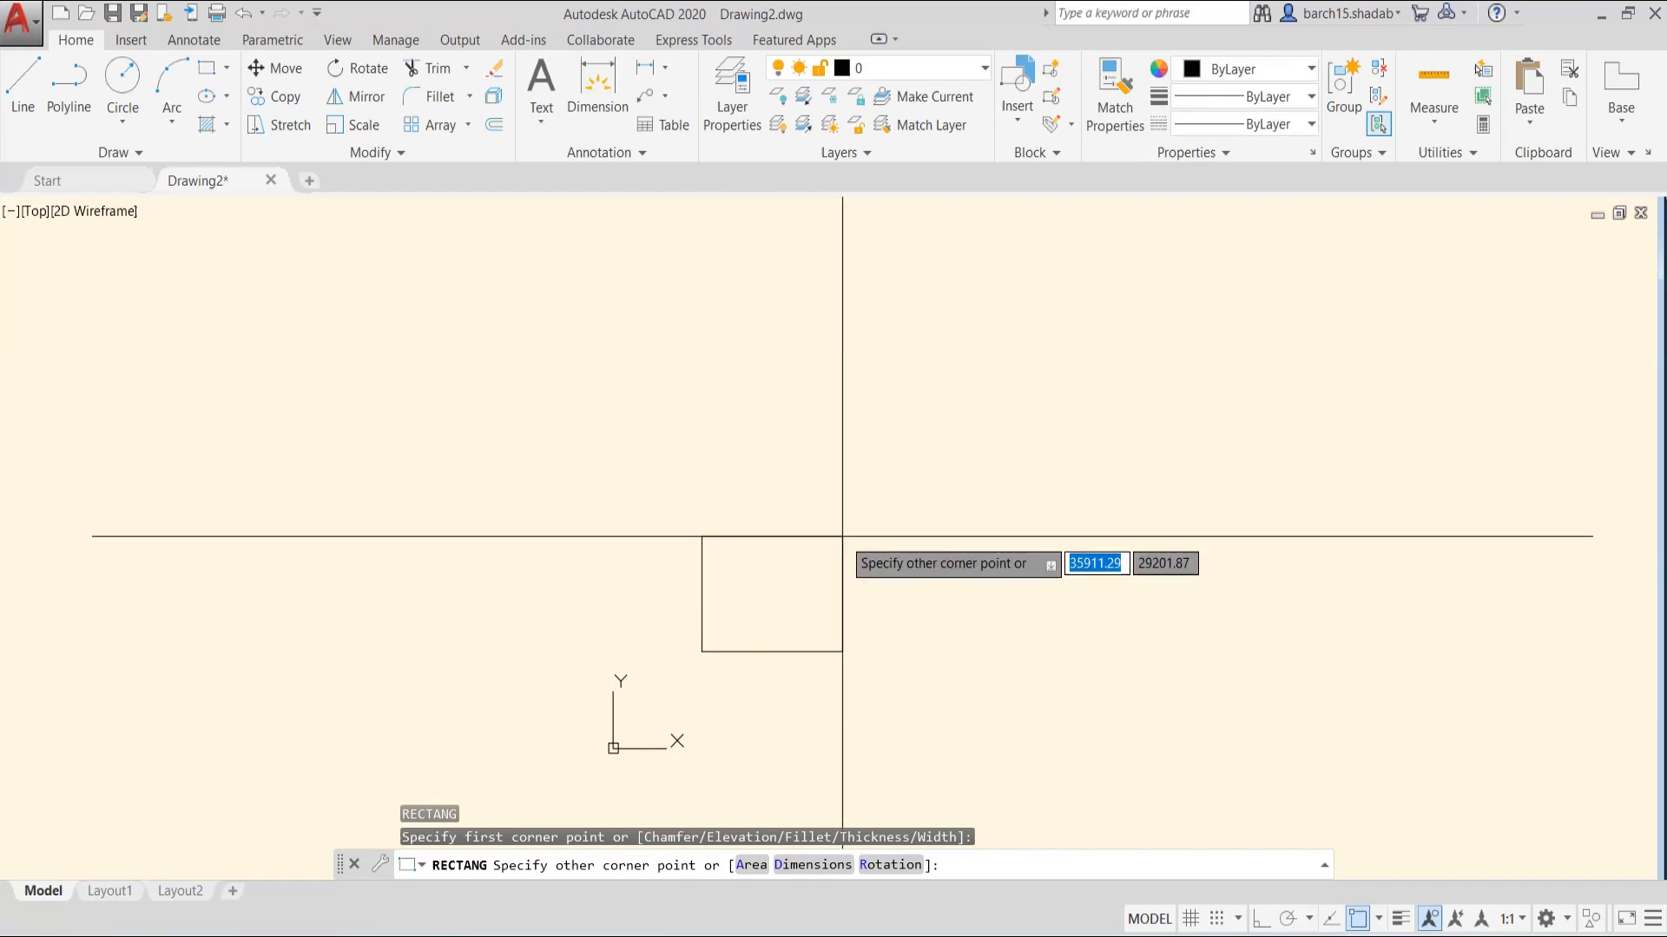
left_click(911, 492)
scroll(922, 580, "up", 2)
middle_click_drag(758, 565, 591, 574)
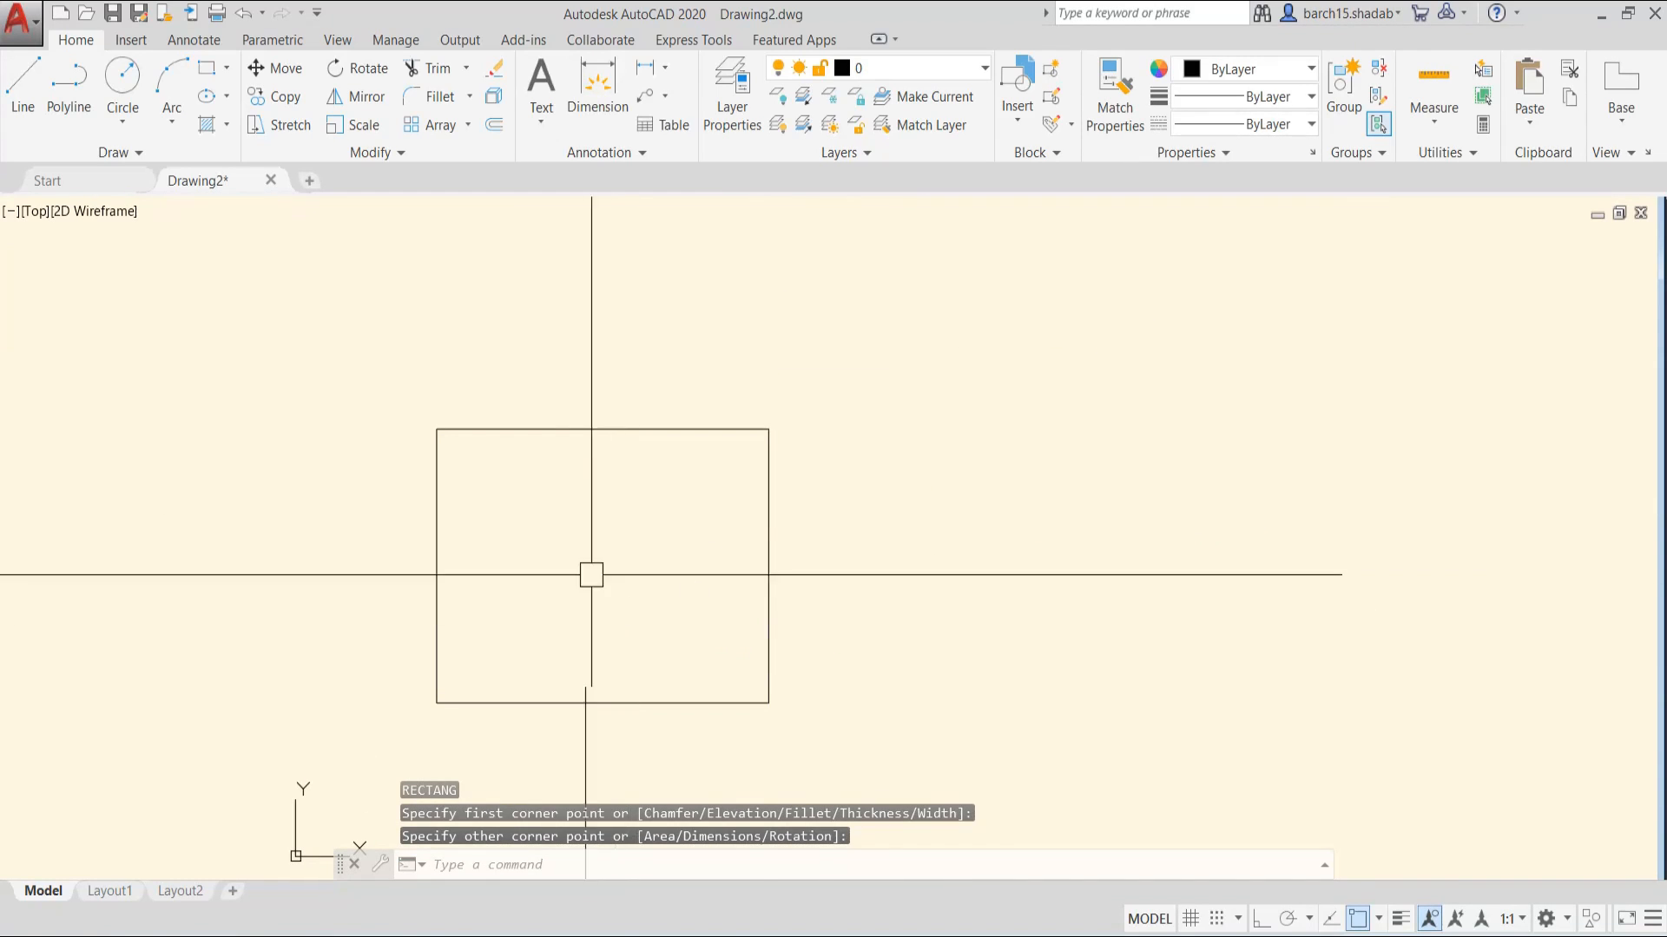
scroll(574, 451, "down", 2)
middle_click_drag(576, 451, 550, 533)
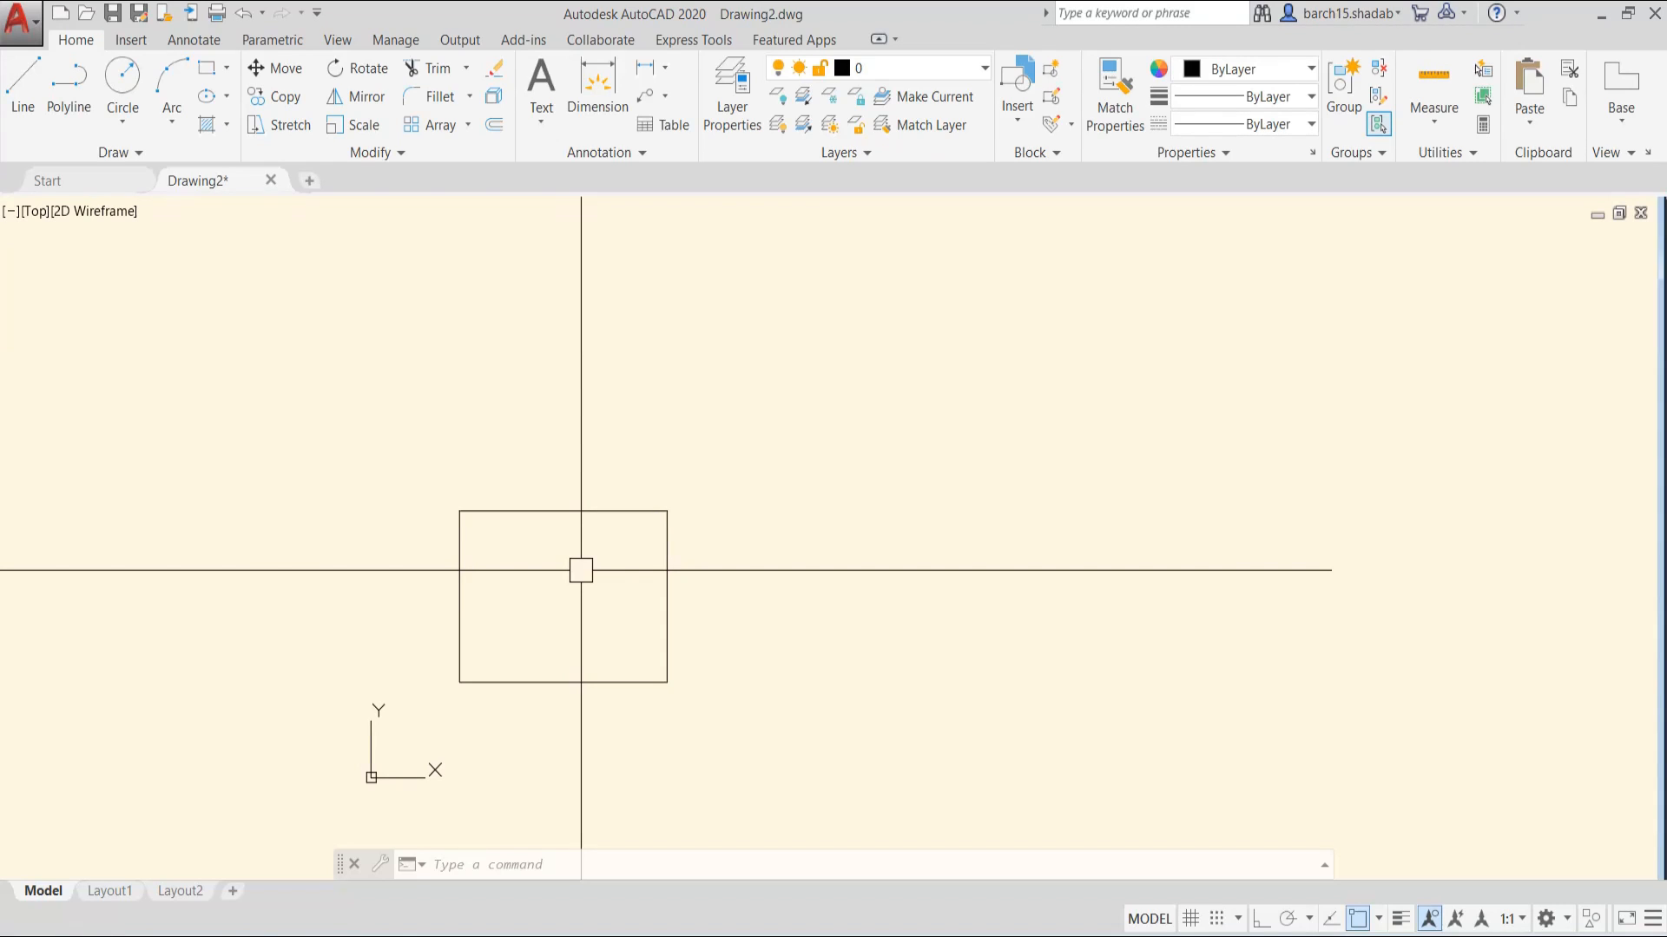
key("Escape")
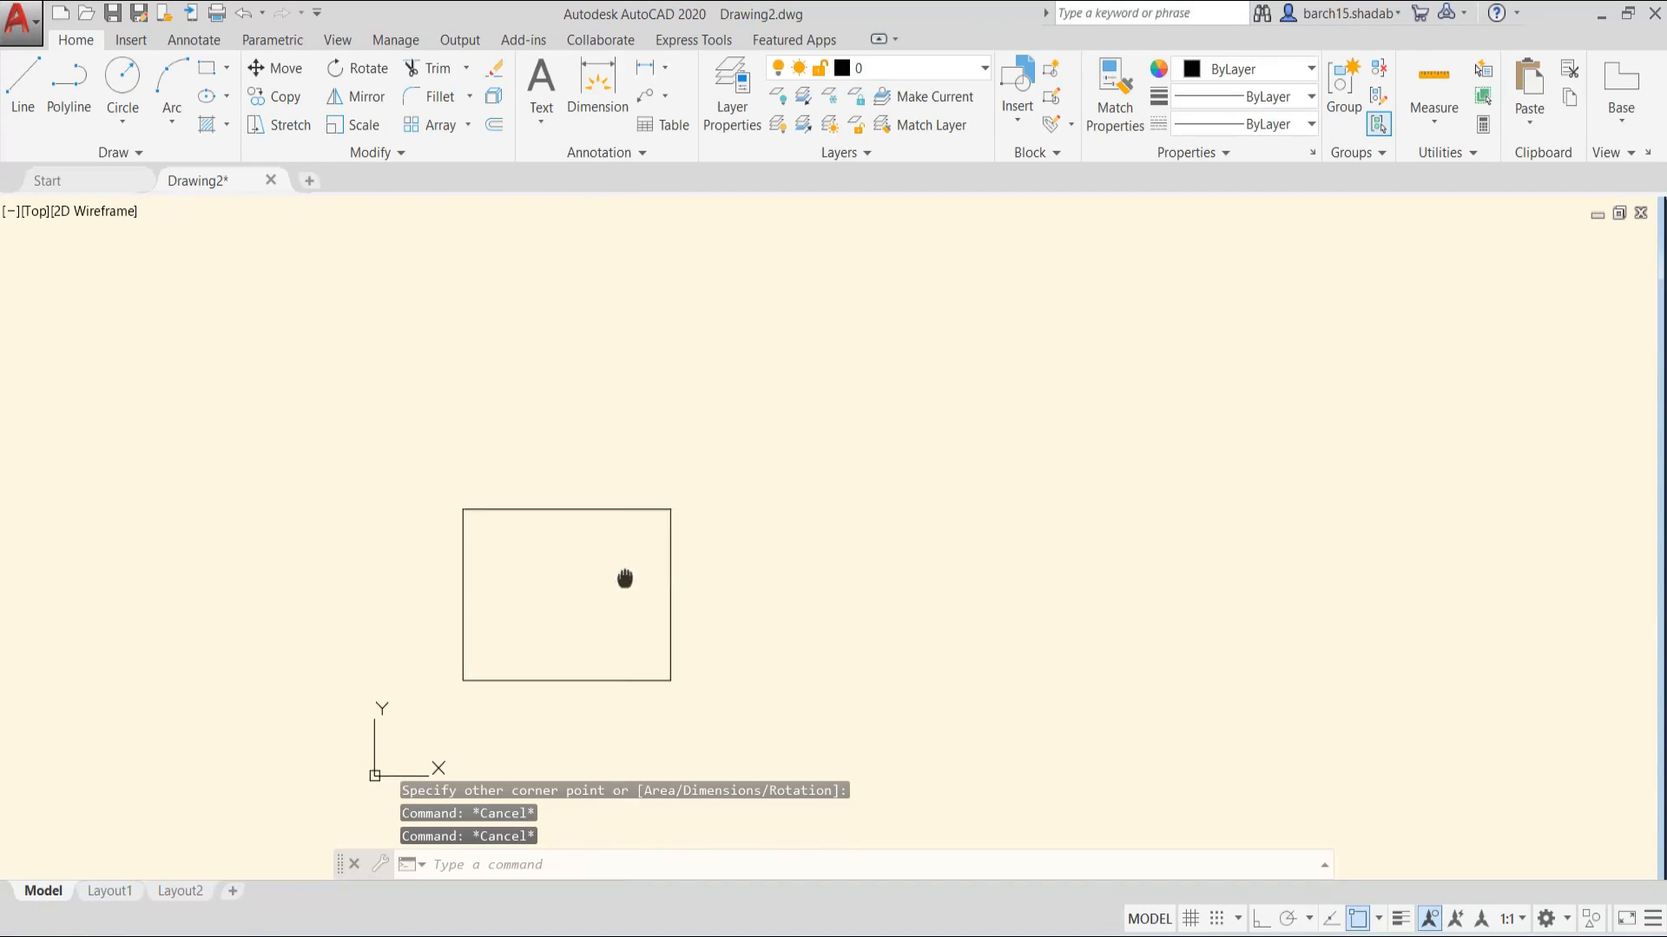
- Draw a rectangle exactly 10000 wide and 5000 high above the freehand rectangle, aligned with its left edge
middle_click_drag(625, 576, 595, 607)
type("rec")
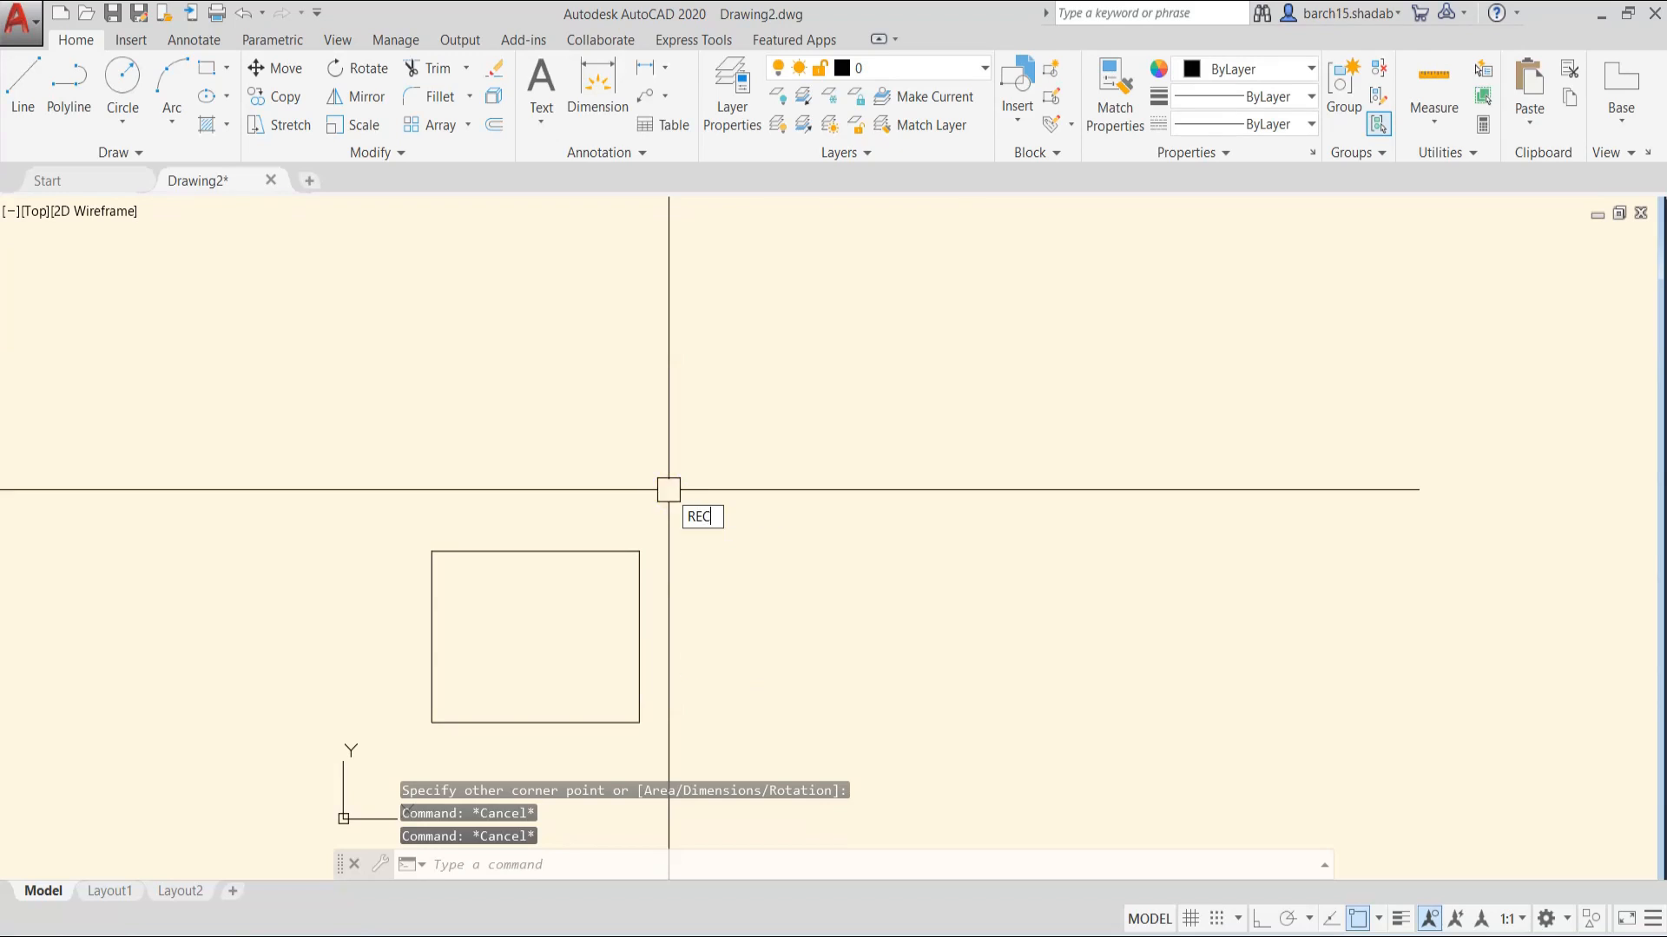
key("Return")
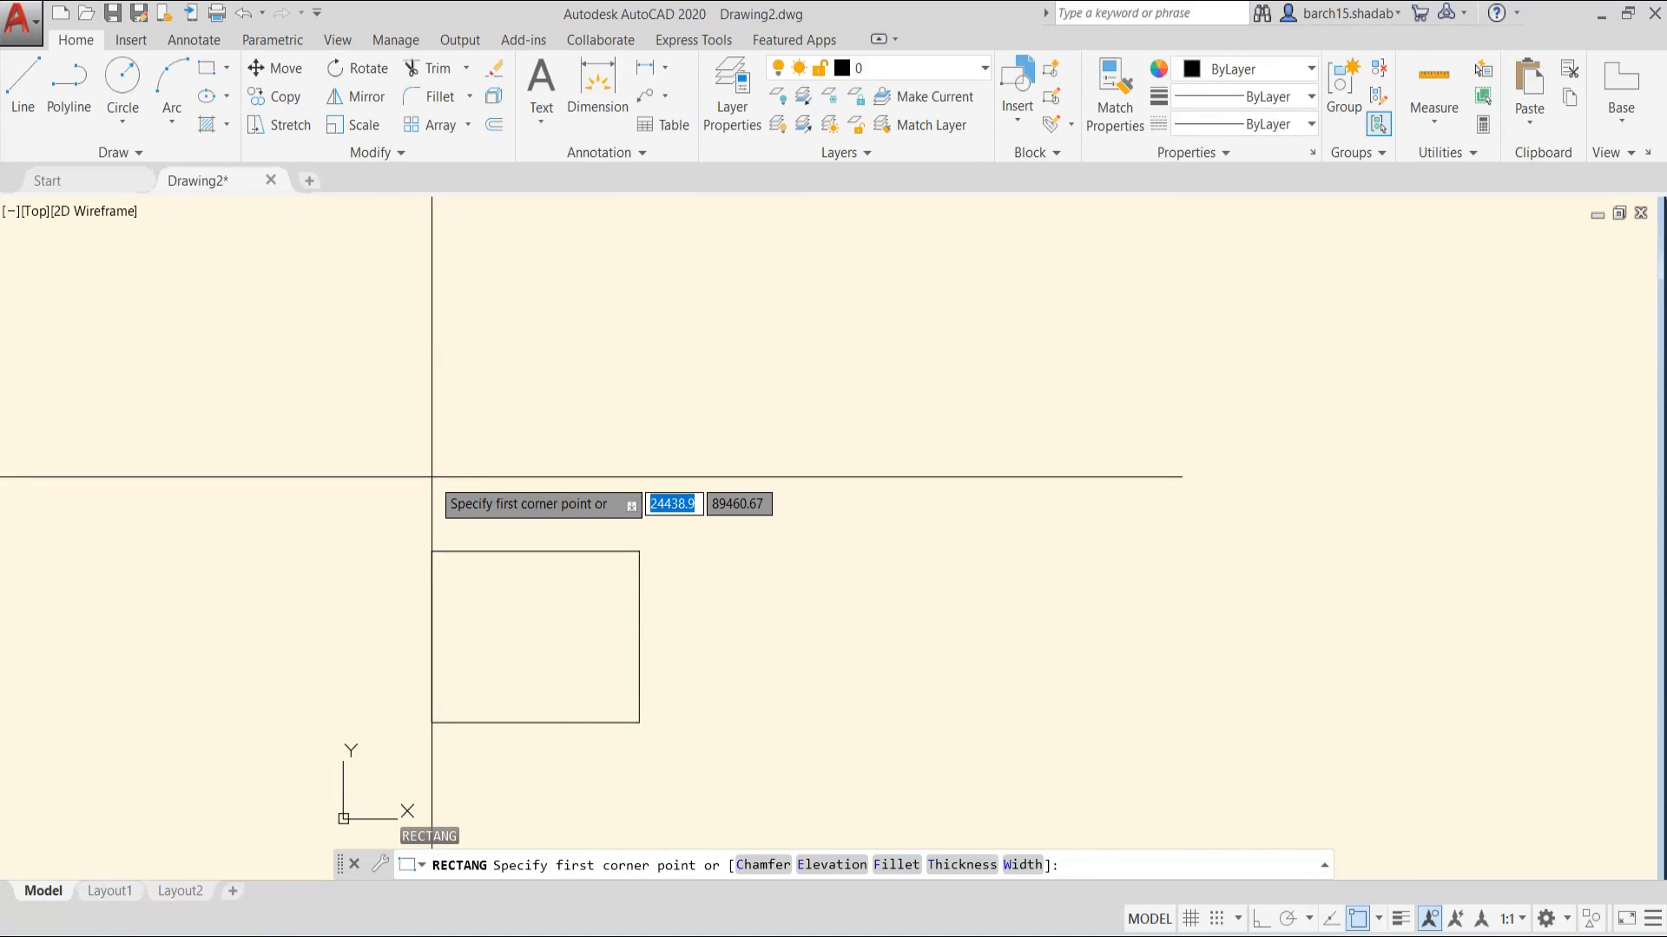
left_click(431, 477)
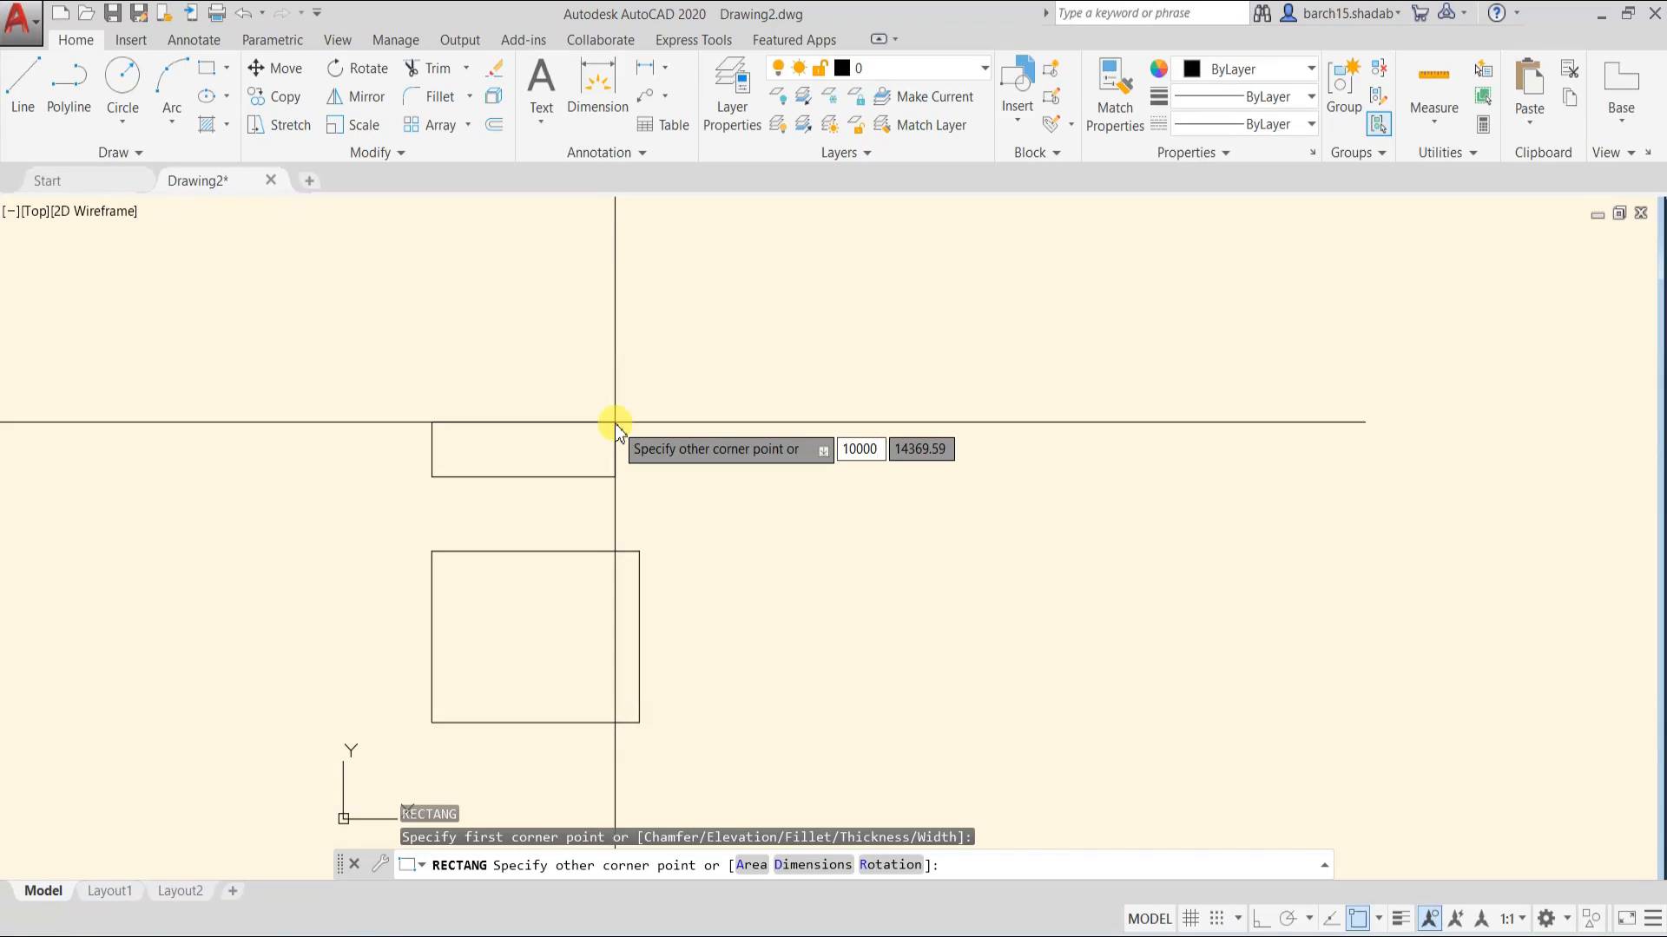
type("10000")
key("Tab")
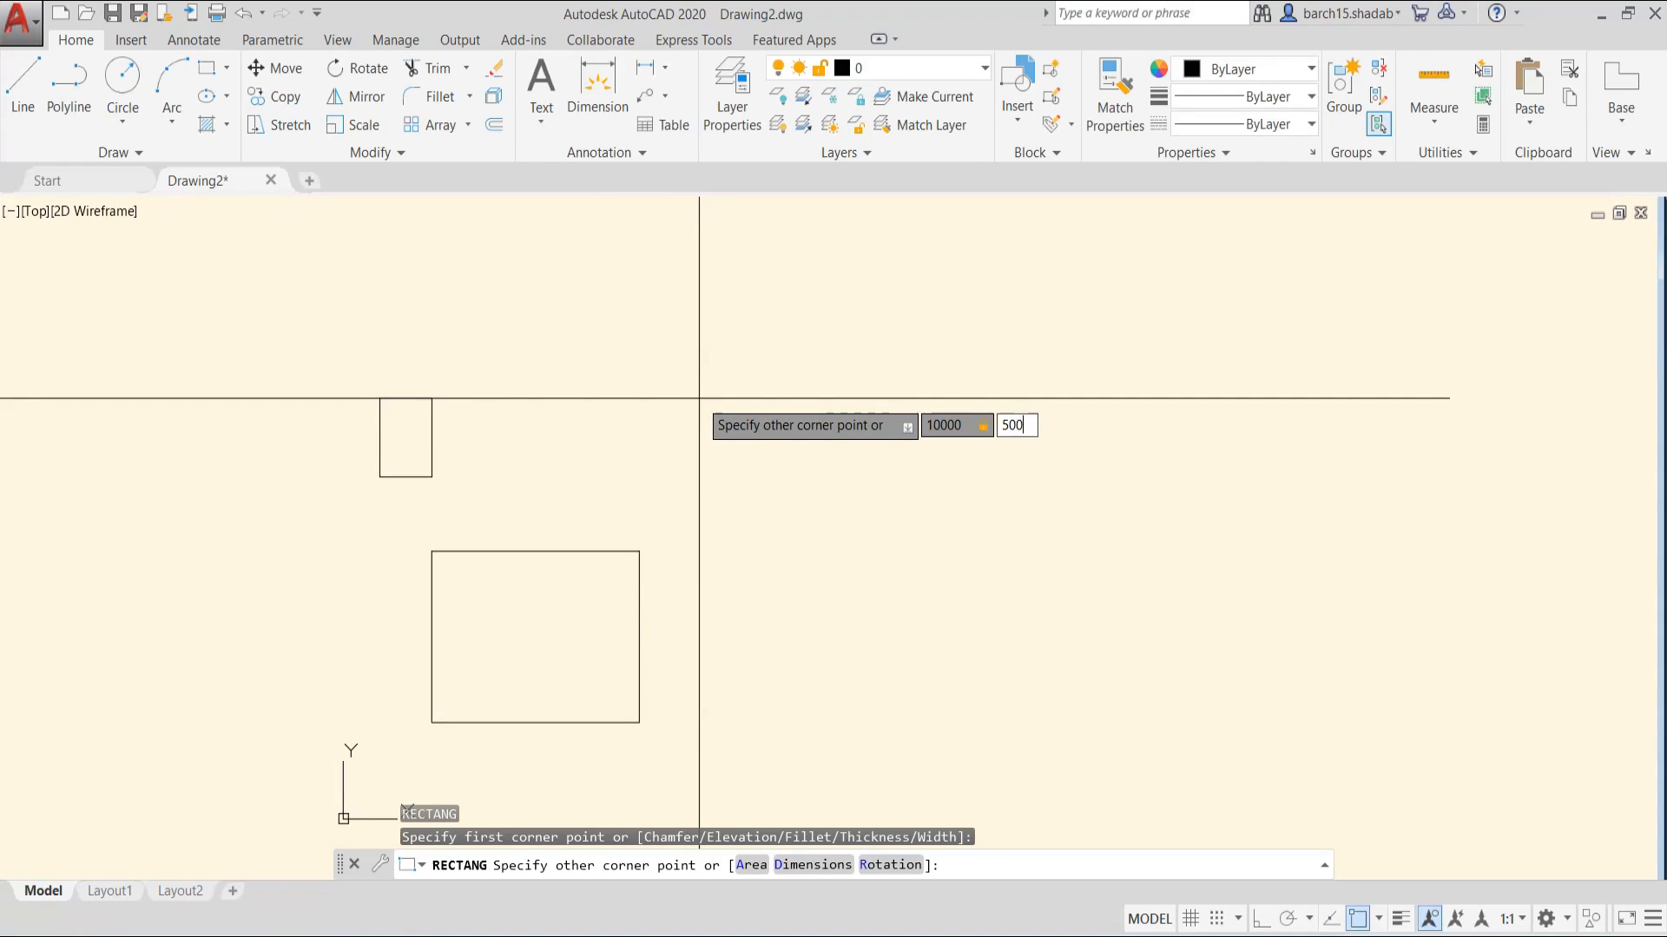
key("Return")
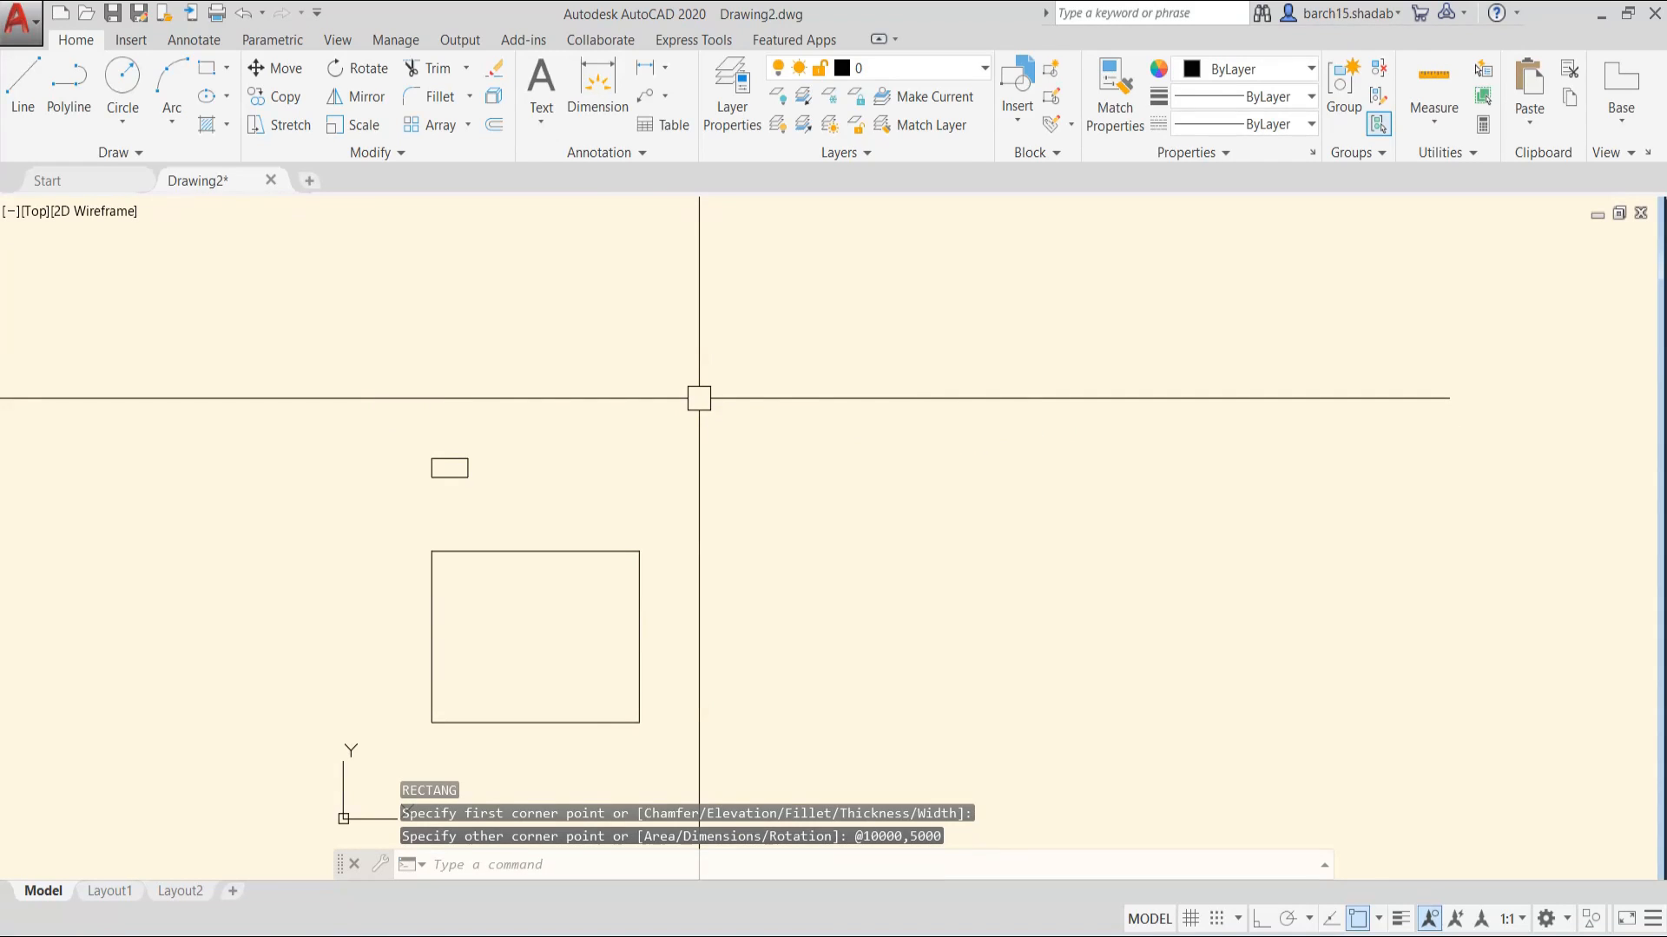
scroll(521, 460, "up", 6)
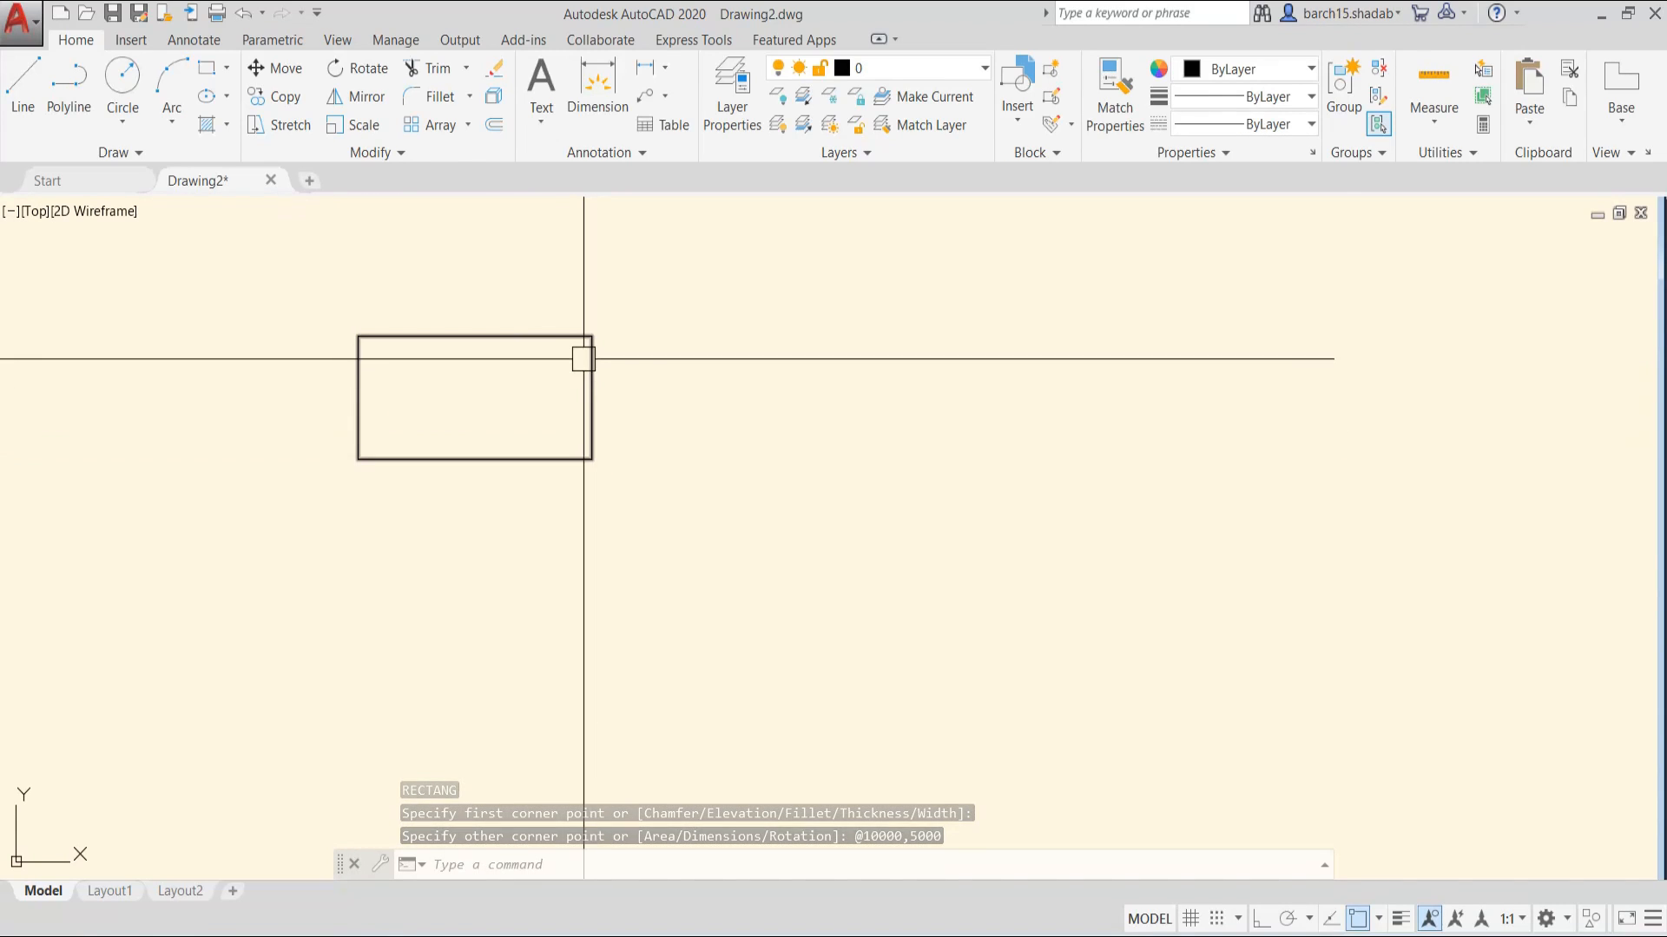
mouse_move(583, 342)
middle_mouse_down()
mouse_move(597, 399)
mouse_move(510, 606)
middle_mouse_up()
scroll(600, 420, "down", 4)
key("Escape")
key("Escape")
key("Escape")
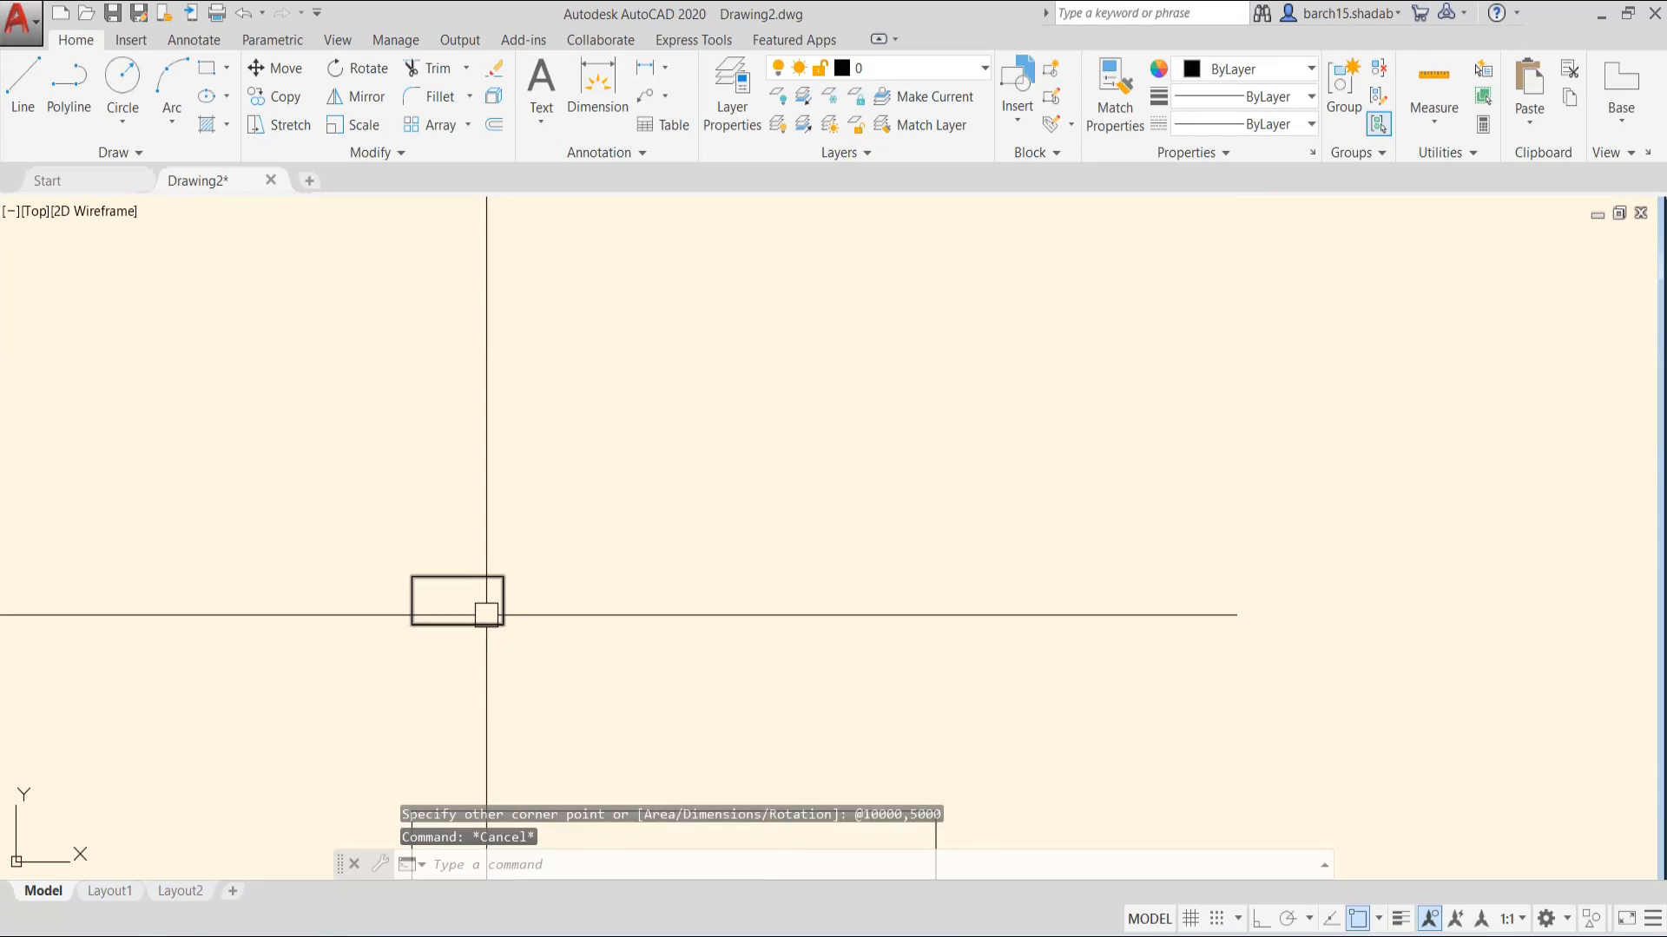
scroll(503, 608, "down", 2)
type("REC")
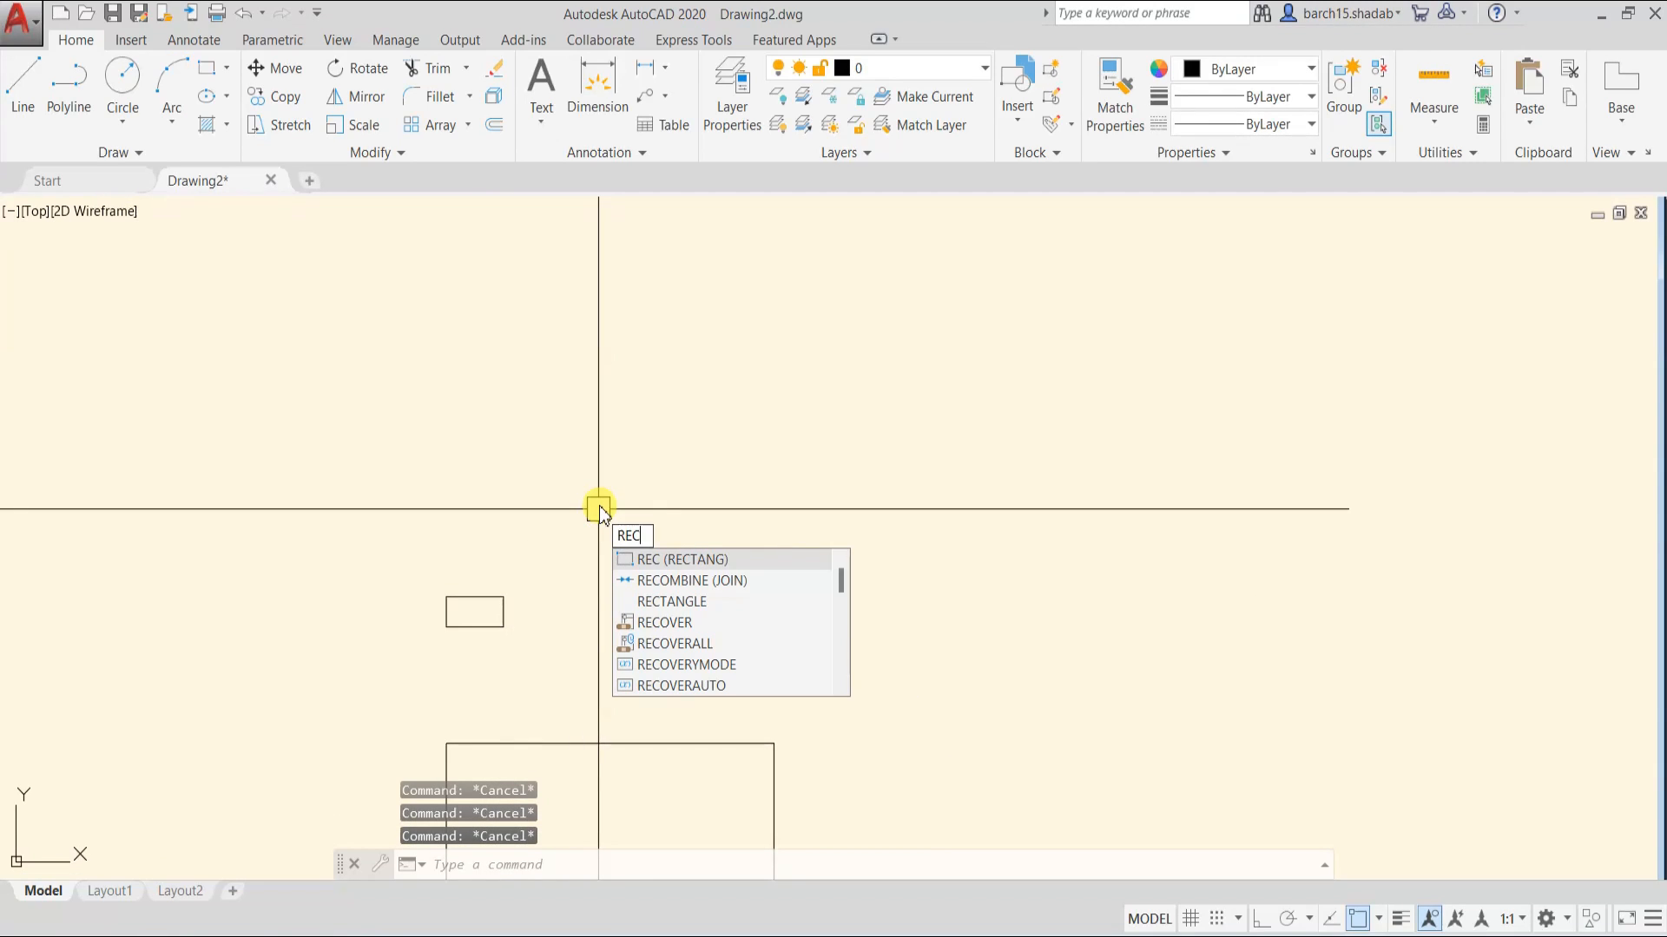
key("Return")
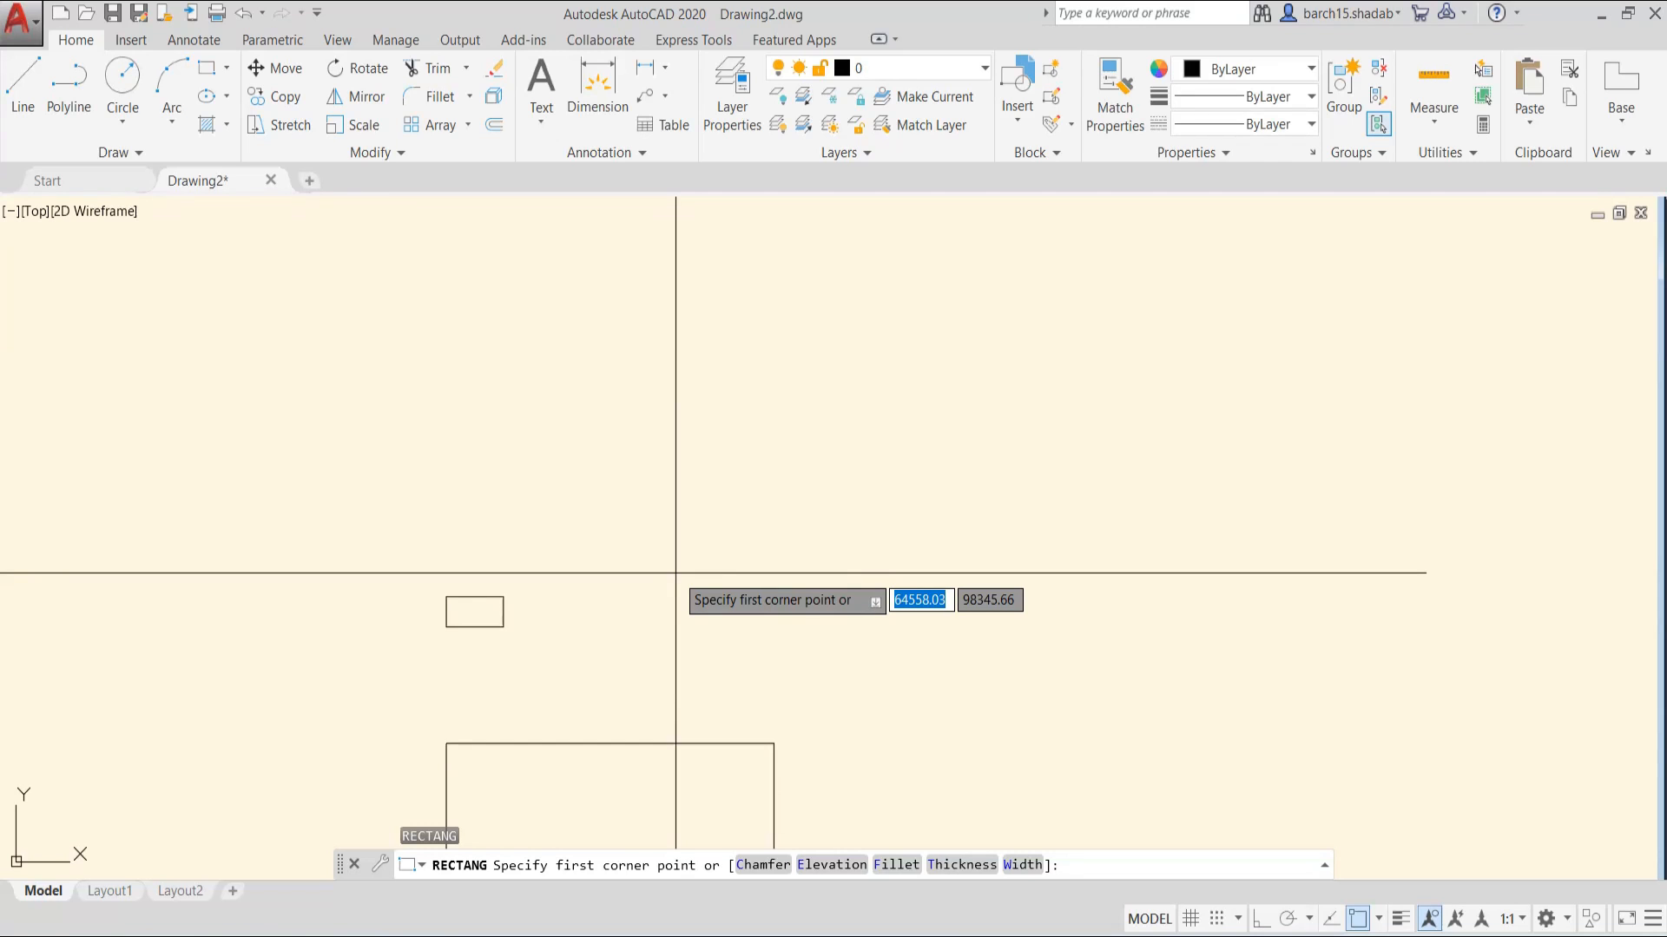
type("@")
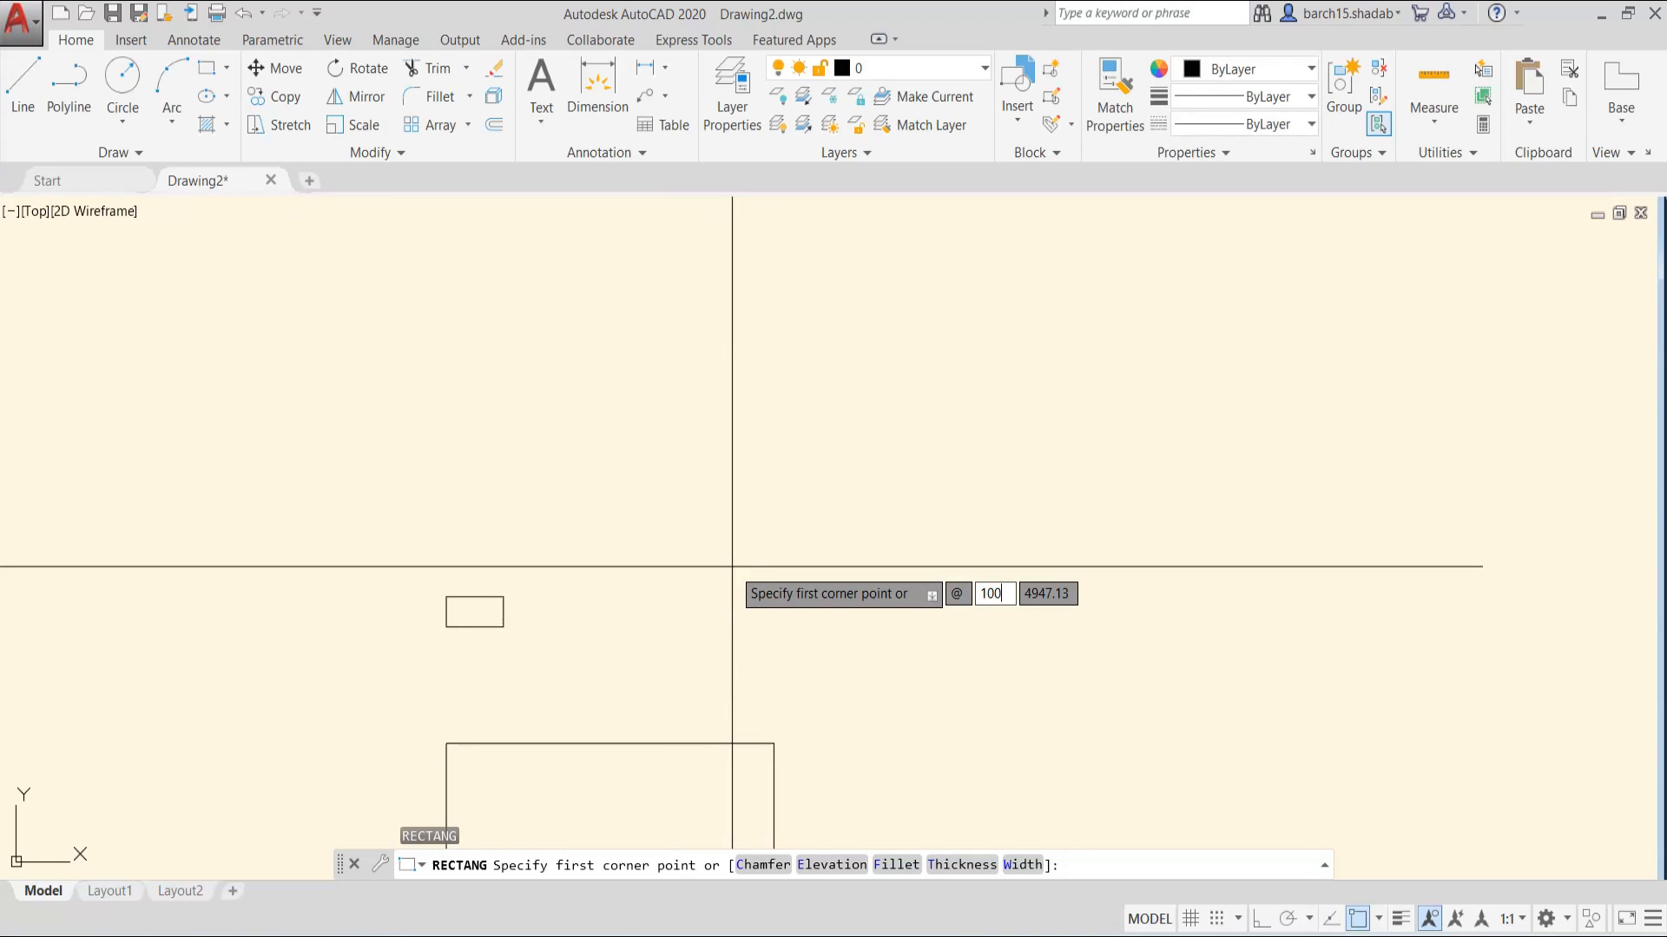
type("10000")
key("Tab")
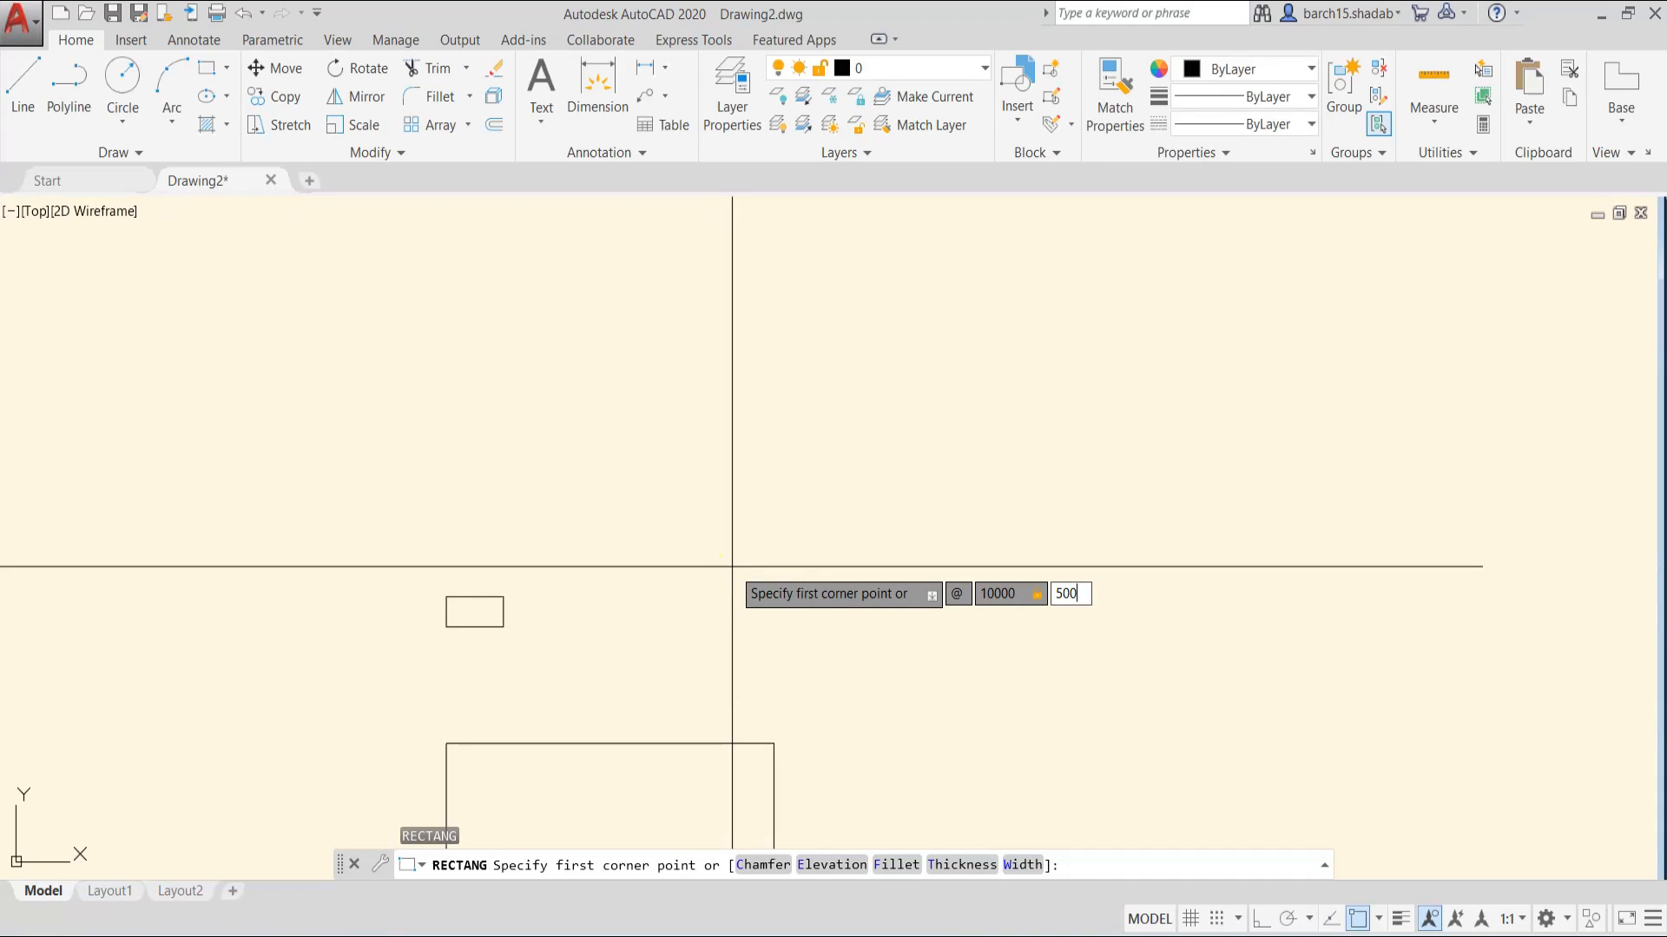
key("Return")
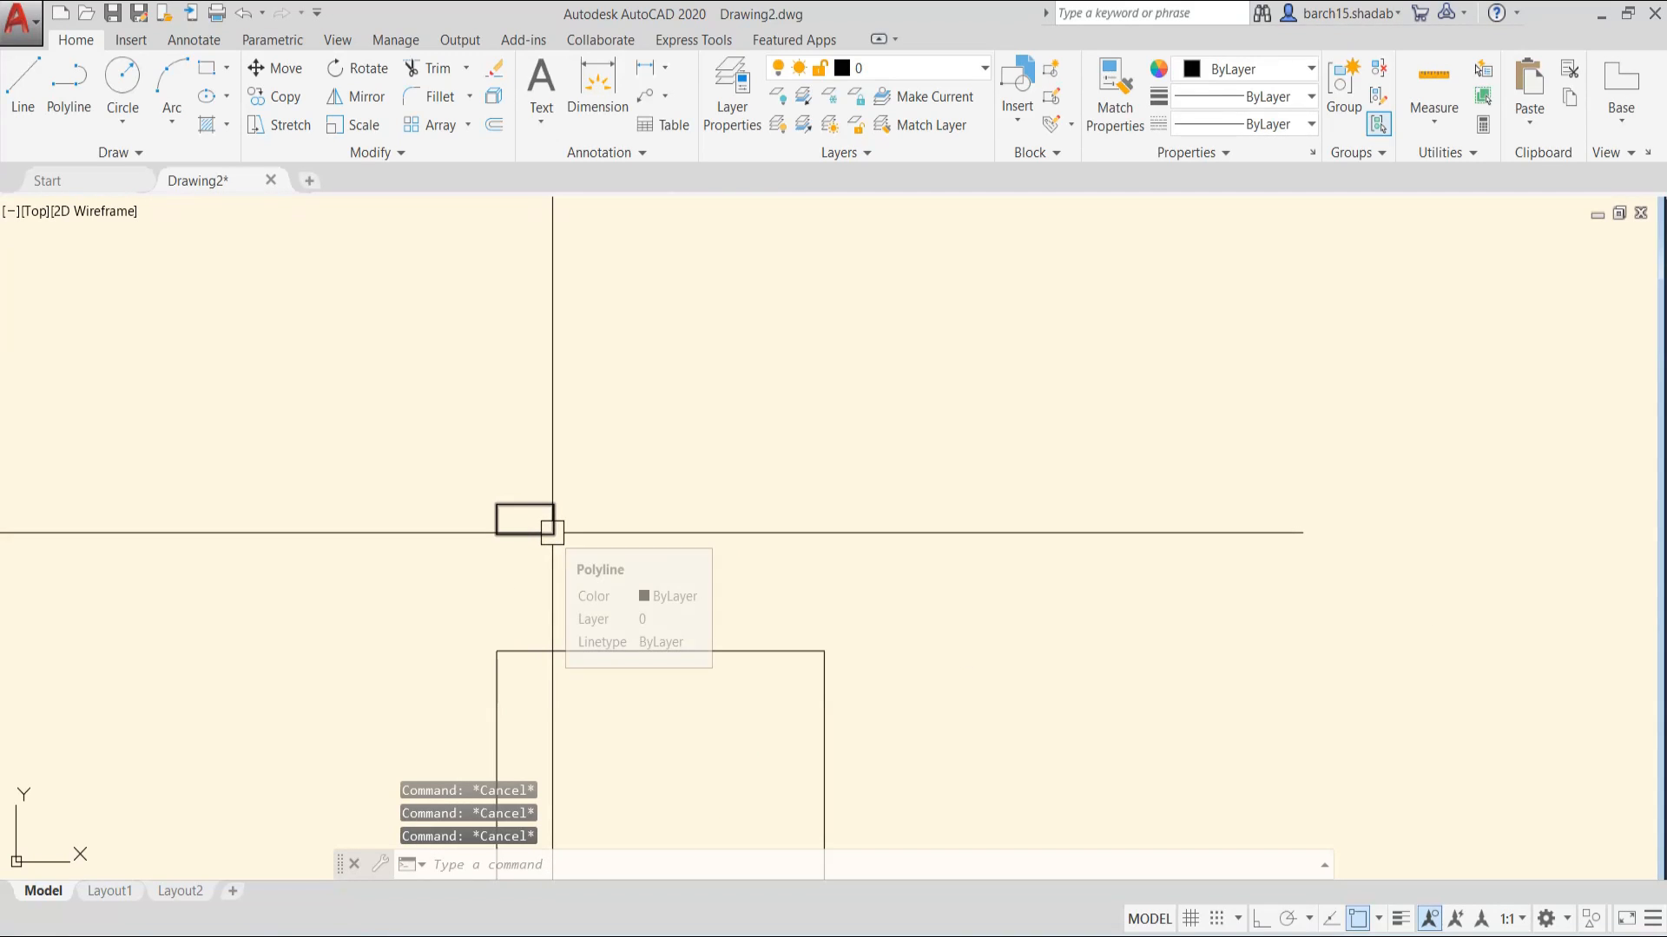
- Erase both rectangles with one crossing selection
scroll(597, 538, "down", 4)
middle_click_drag(598, 561, 558, 491)
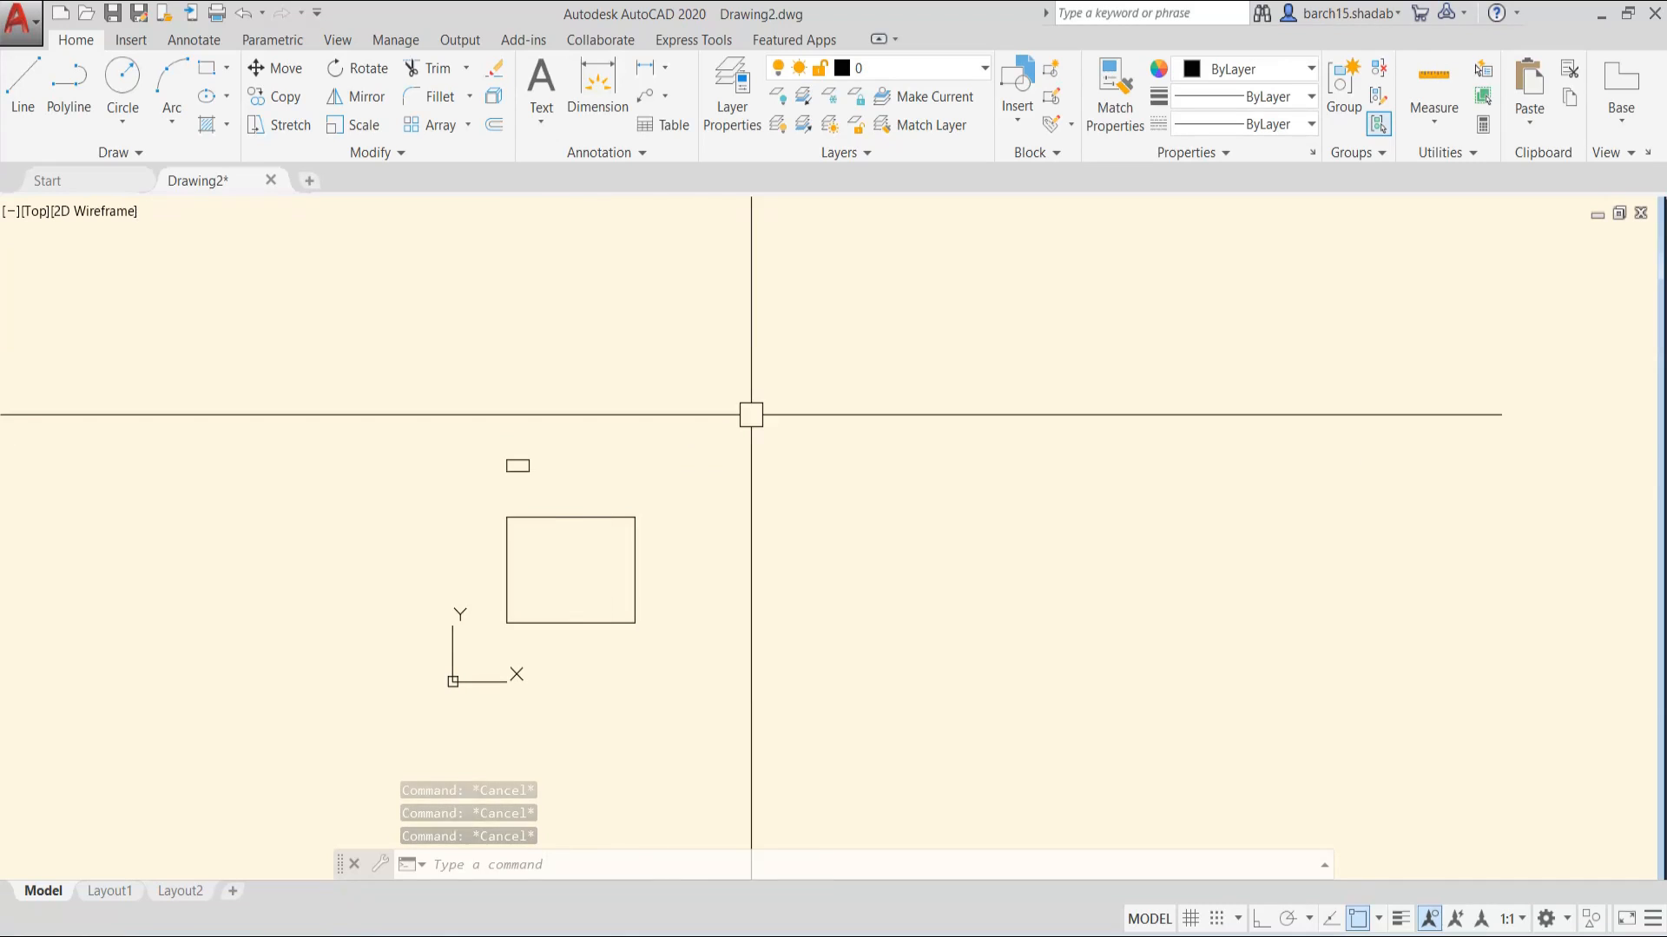
left_click(752, 415)
left_click(489, 633)
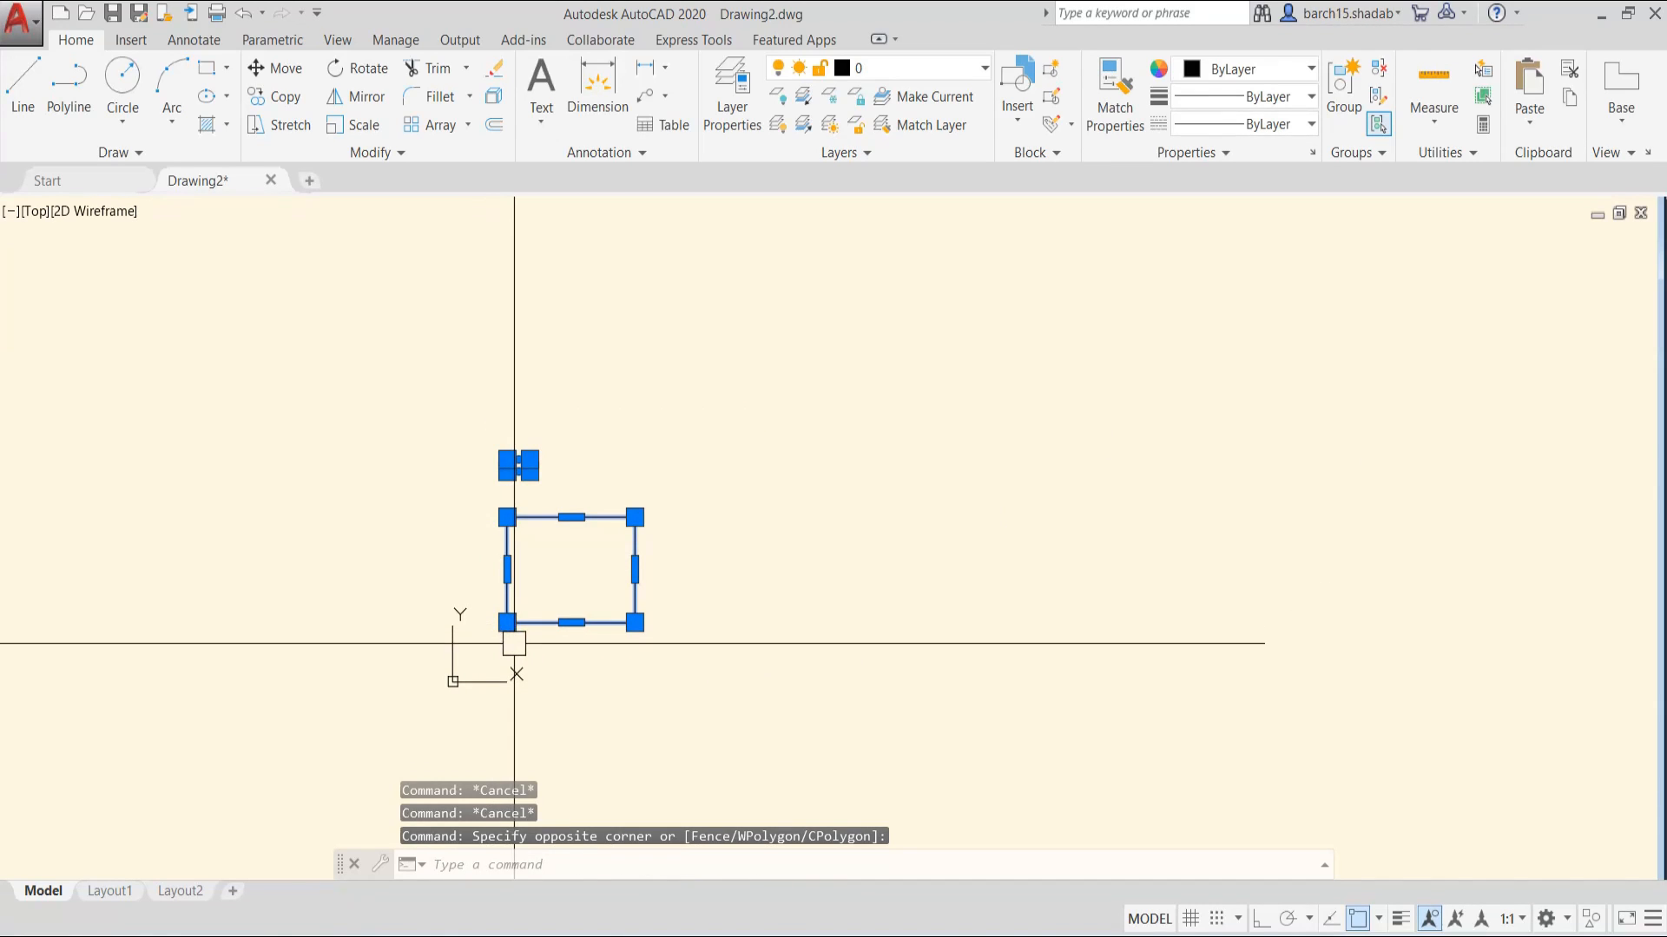
key("Delete")
key("Escape")
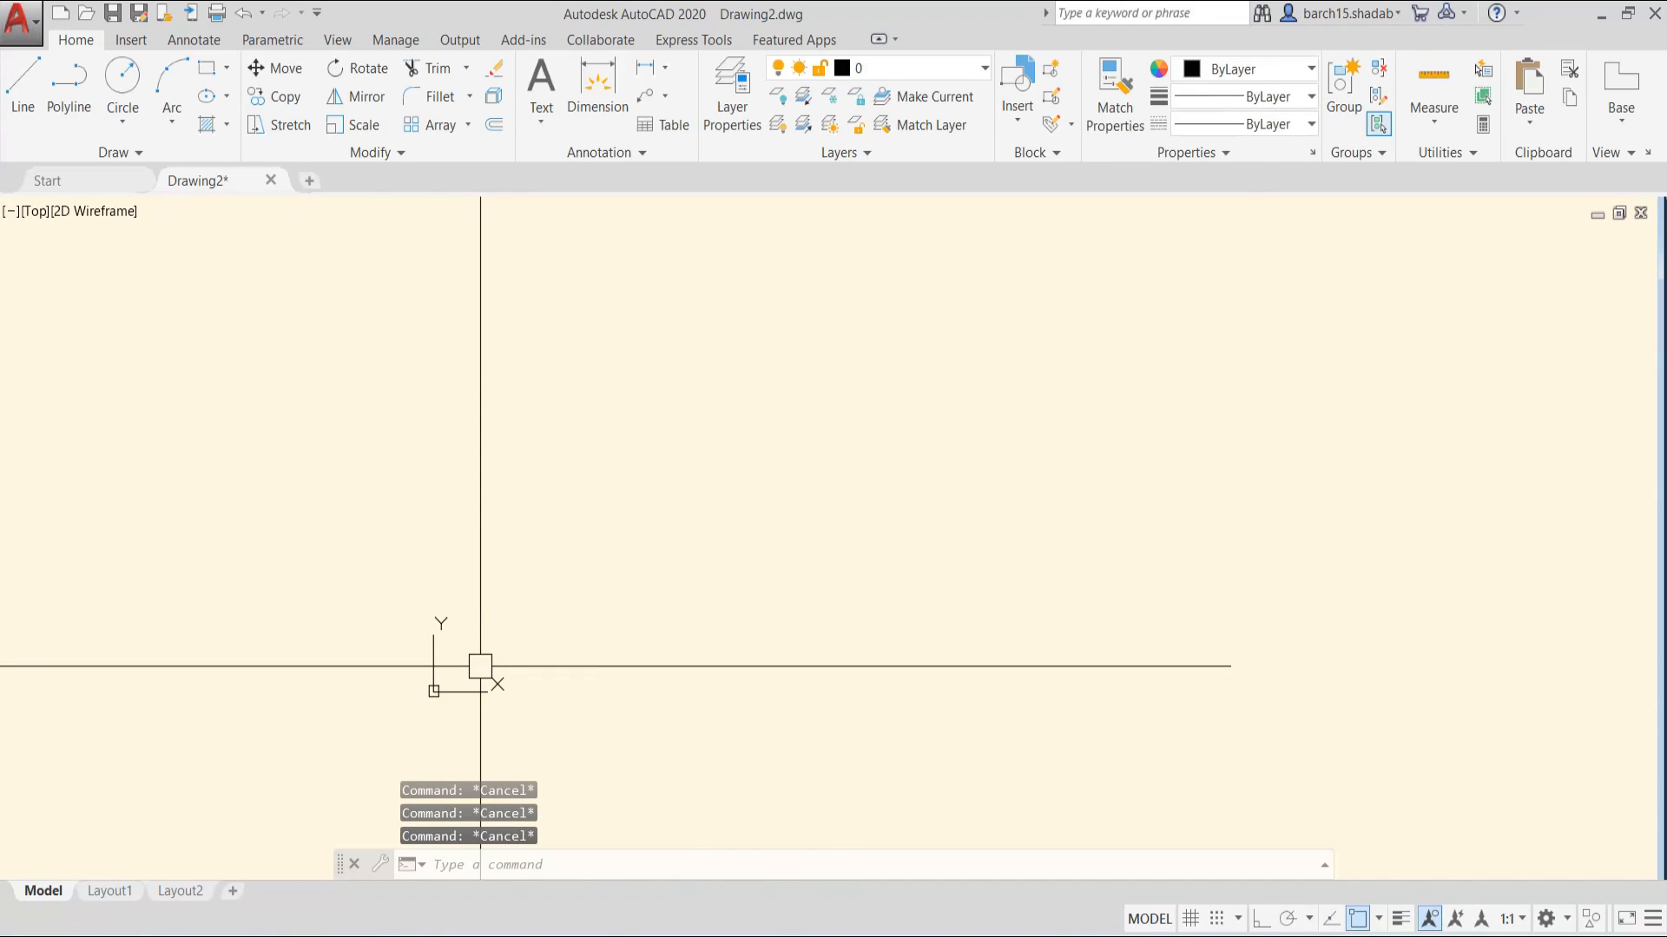
middle_click_drag(509, 640, 357, 684)
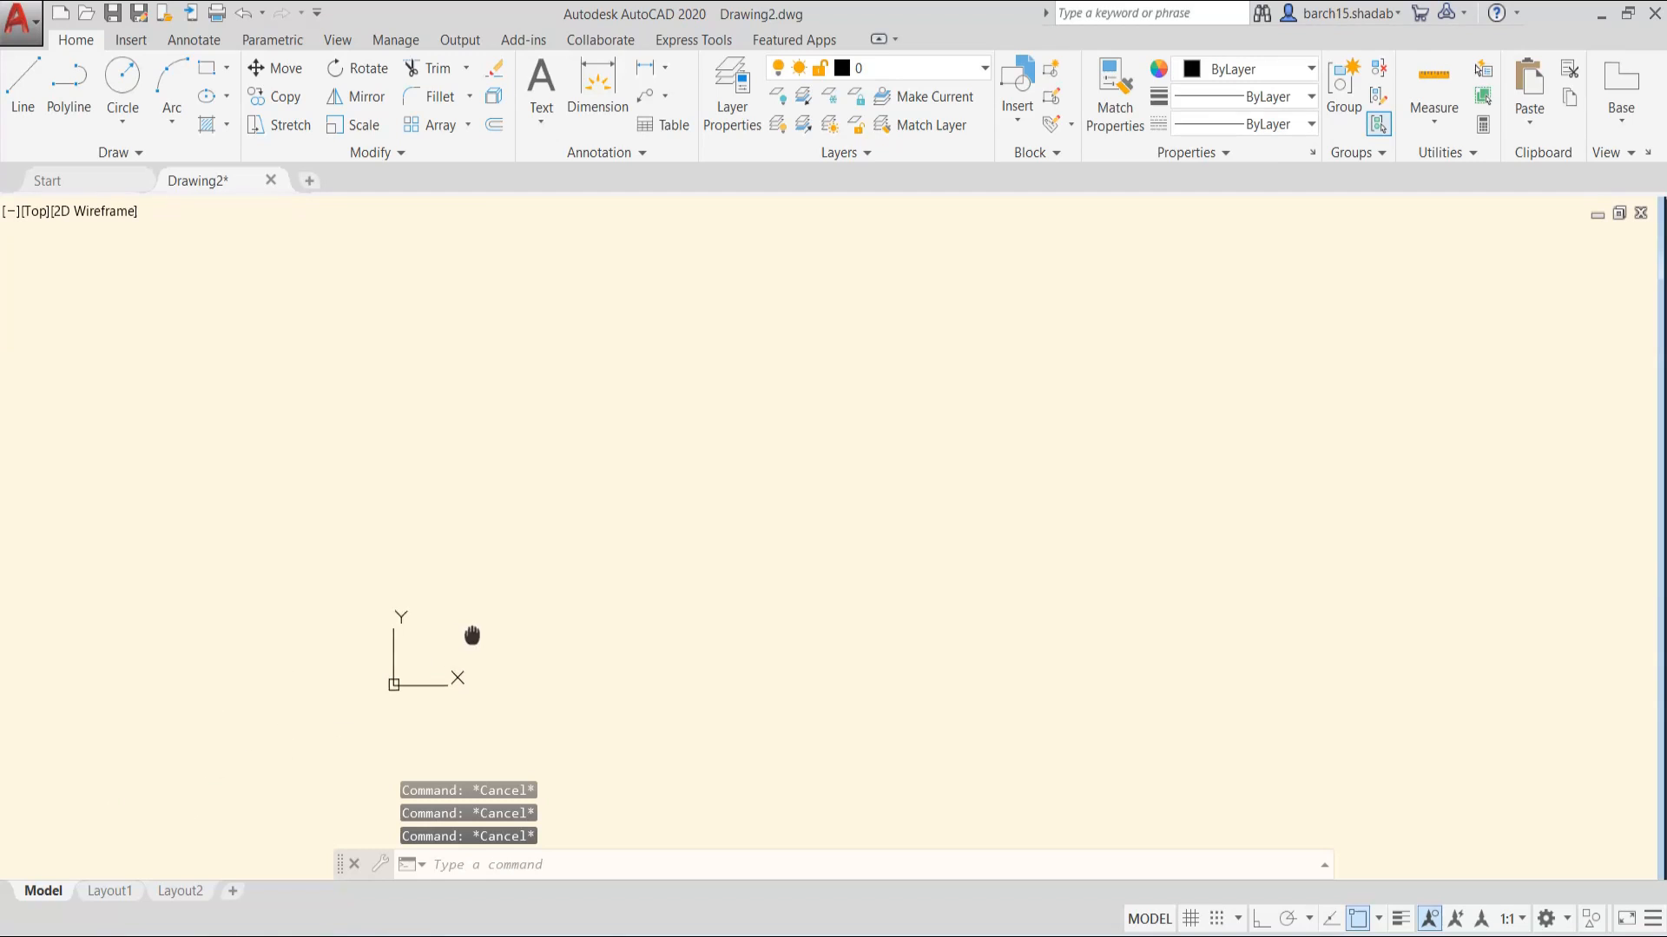
middle_click_drag(472, 636, 476, 630)
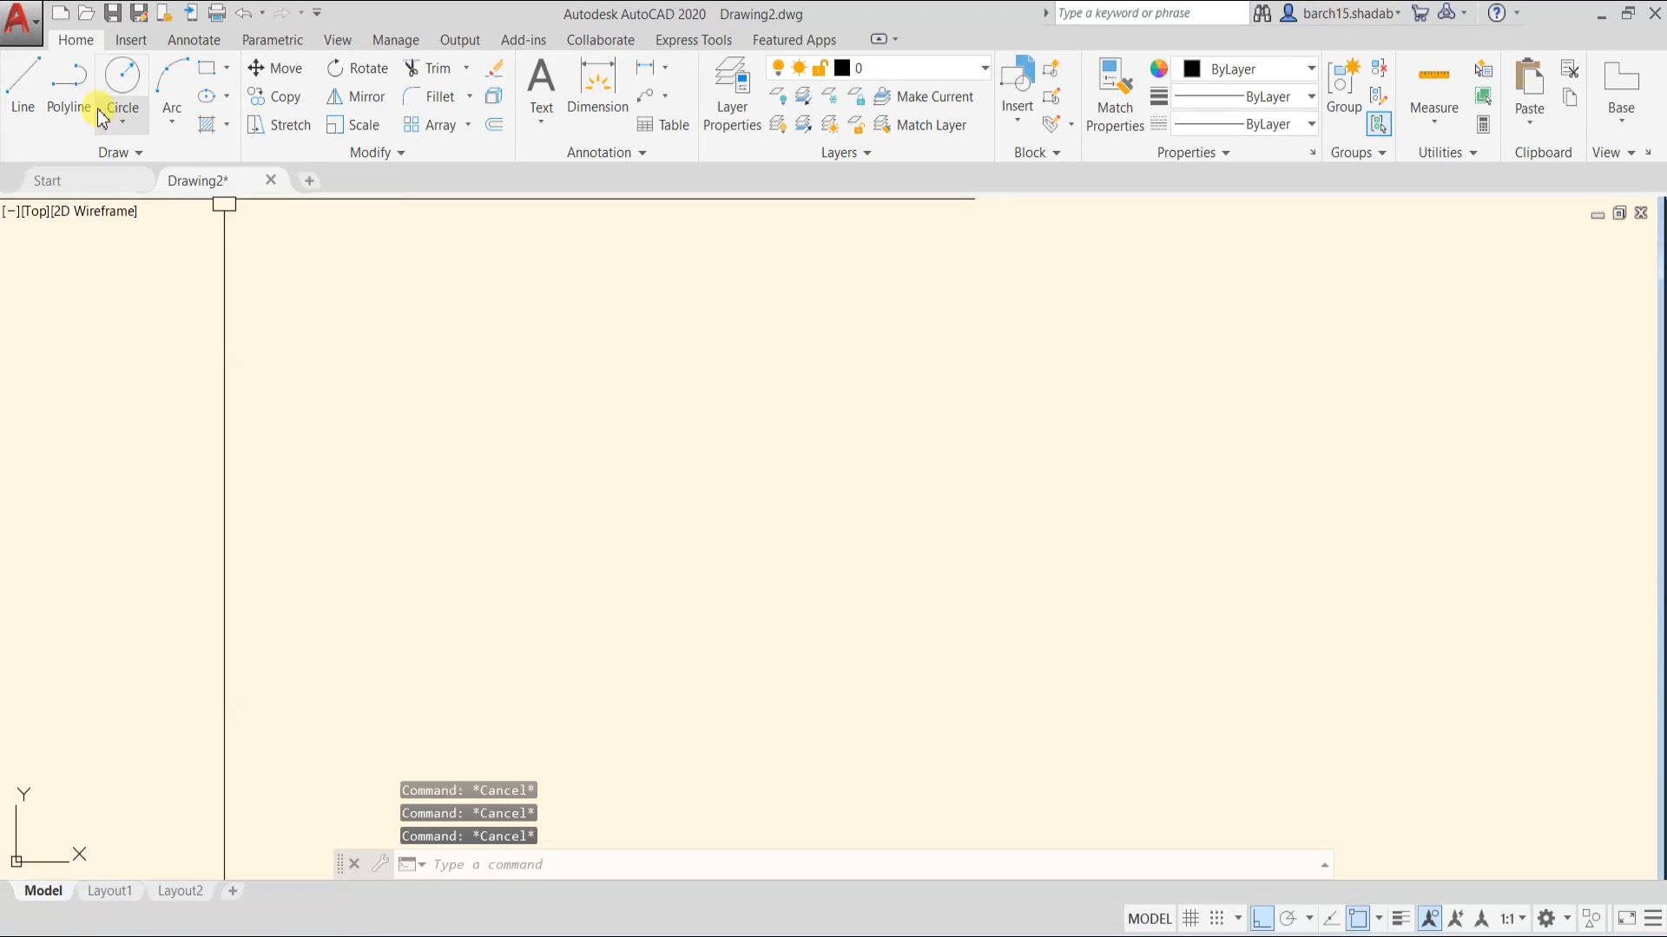
left_click(122, 123)
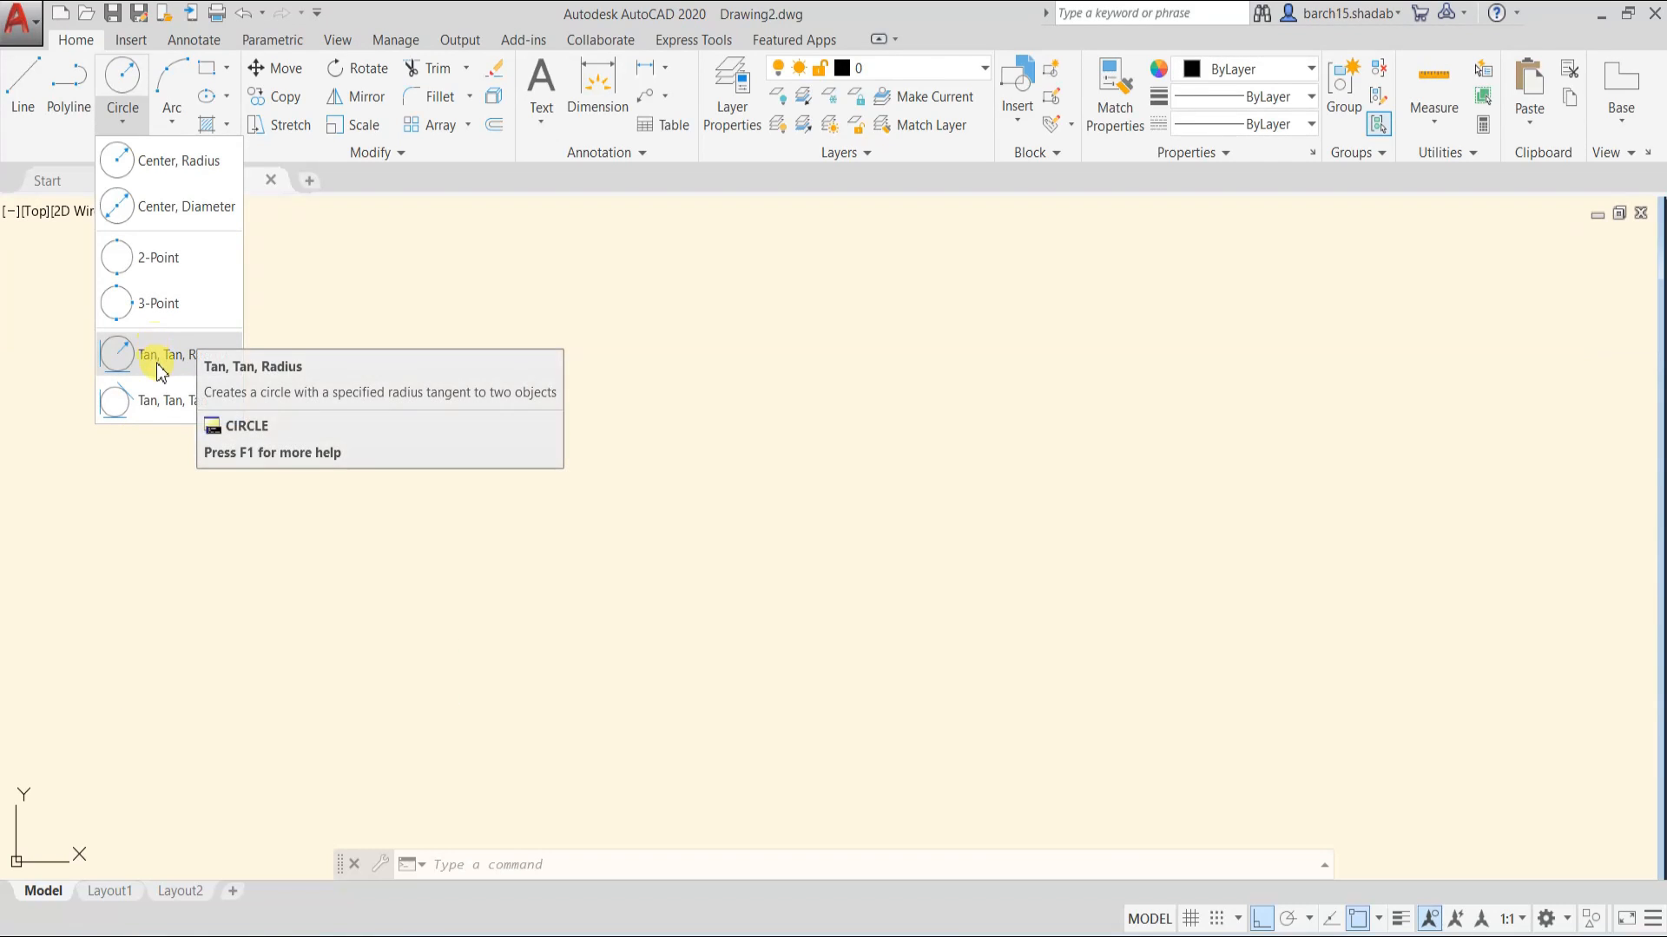
key("Escape")
key("Escape")
key("Escape")
- Draw a circle freehand with a radius of about 12,550 in the empty drawing area
type("C")
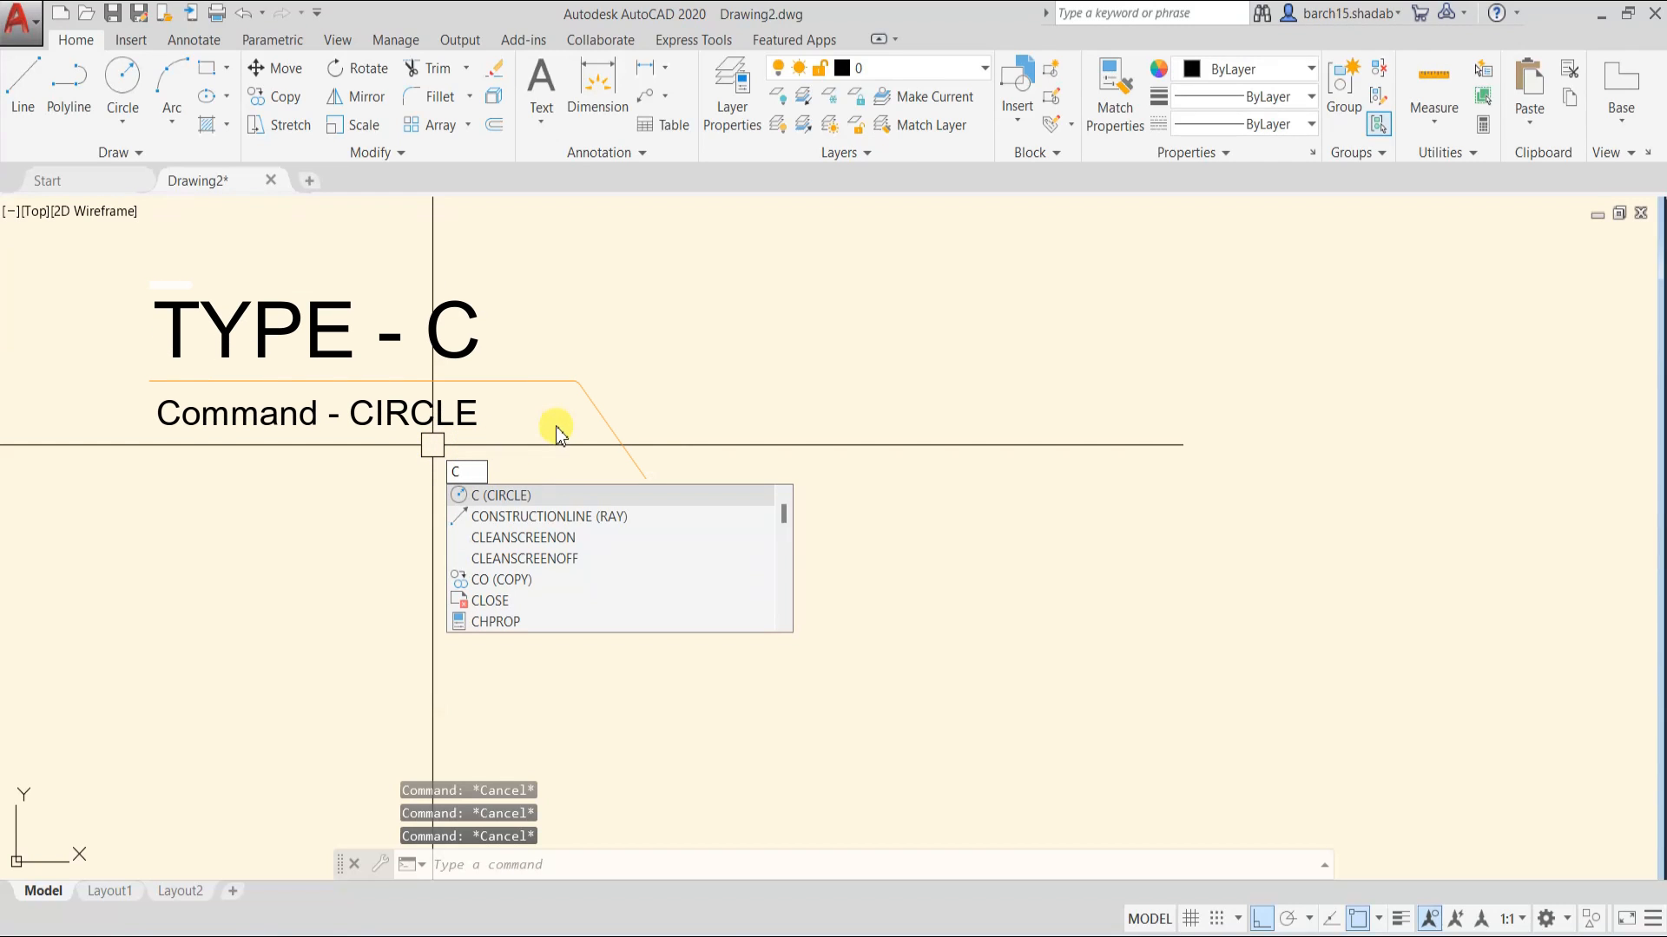
key("Return")
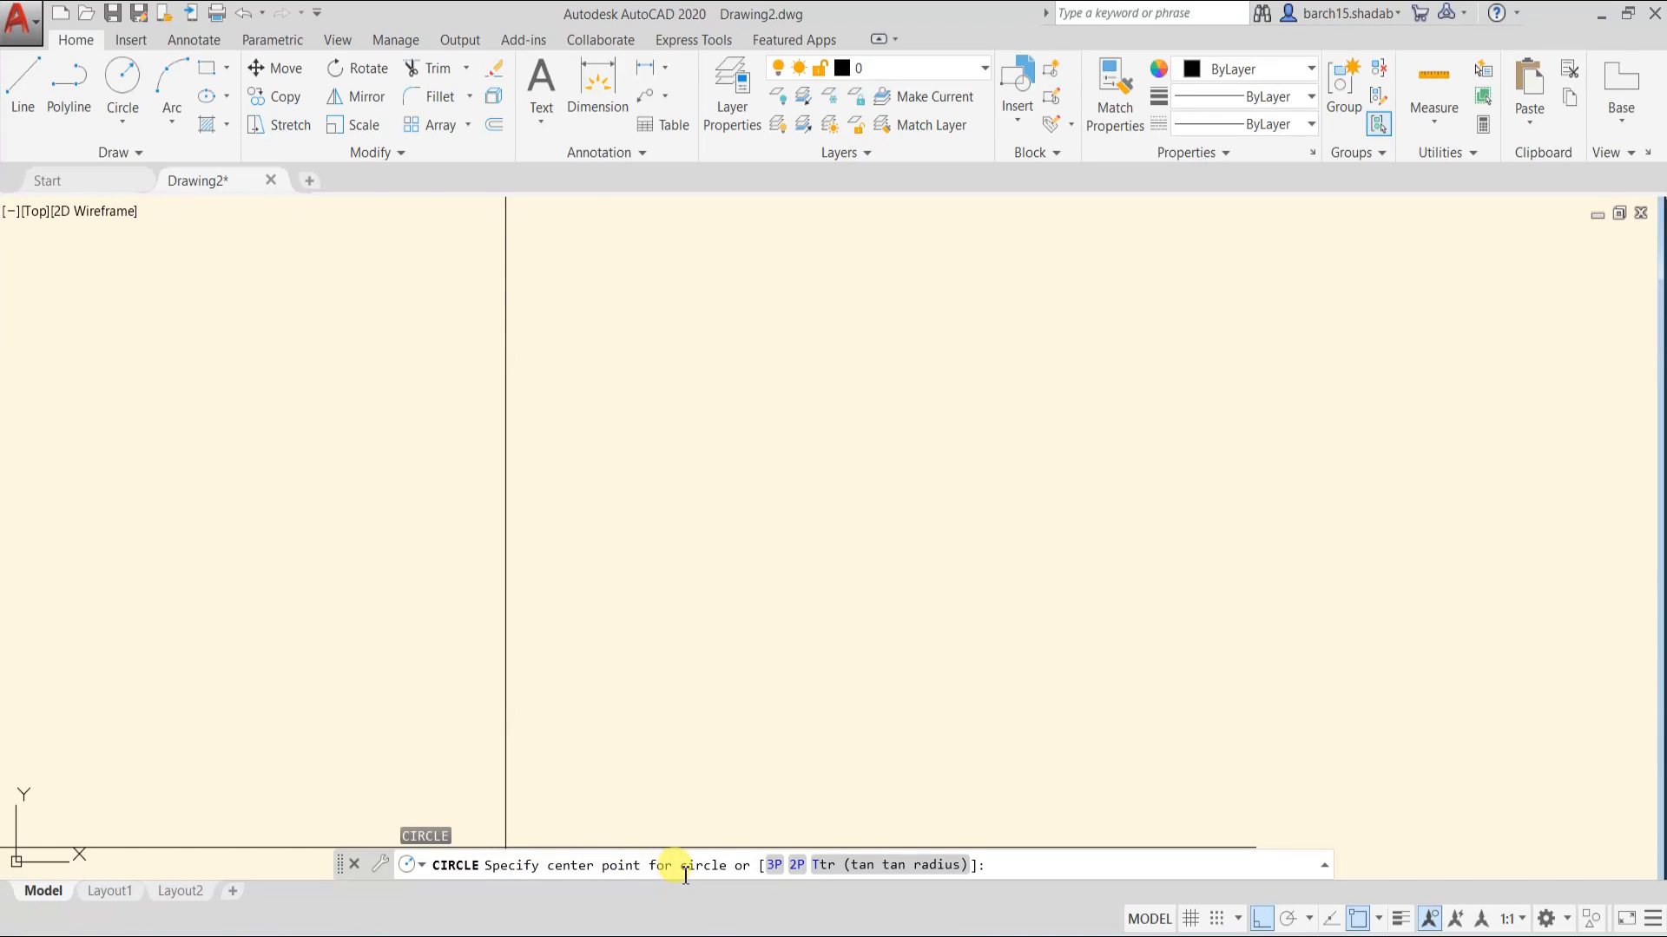
left_click(640, 478)
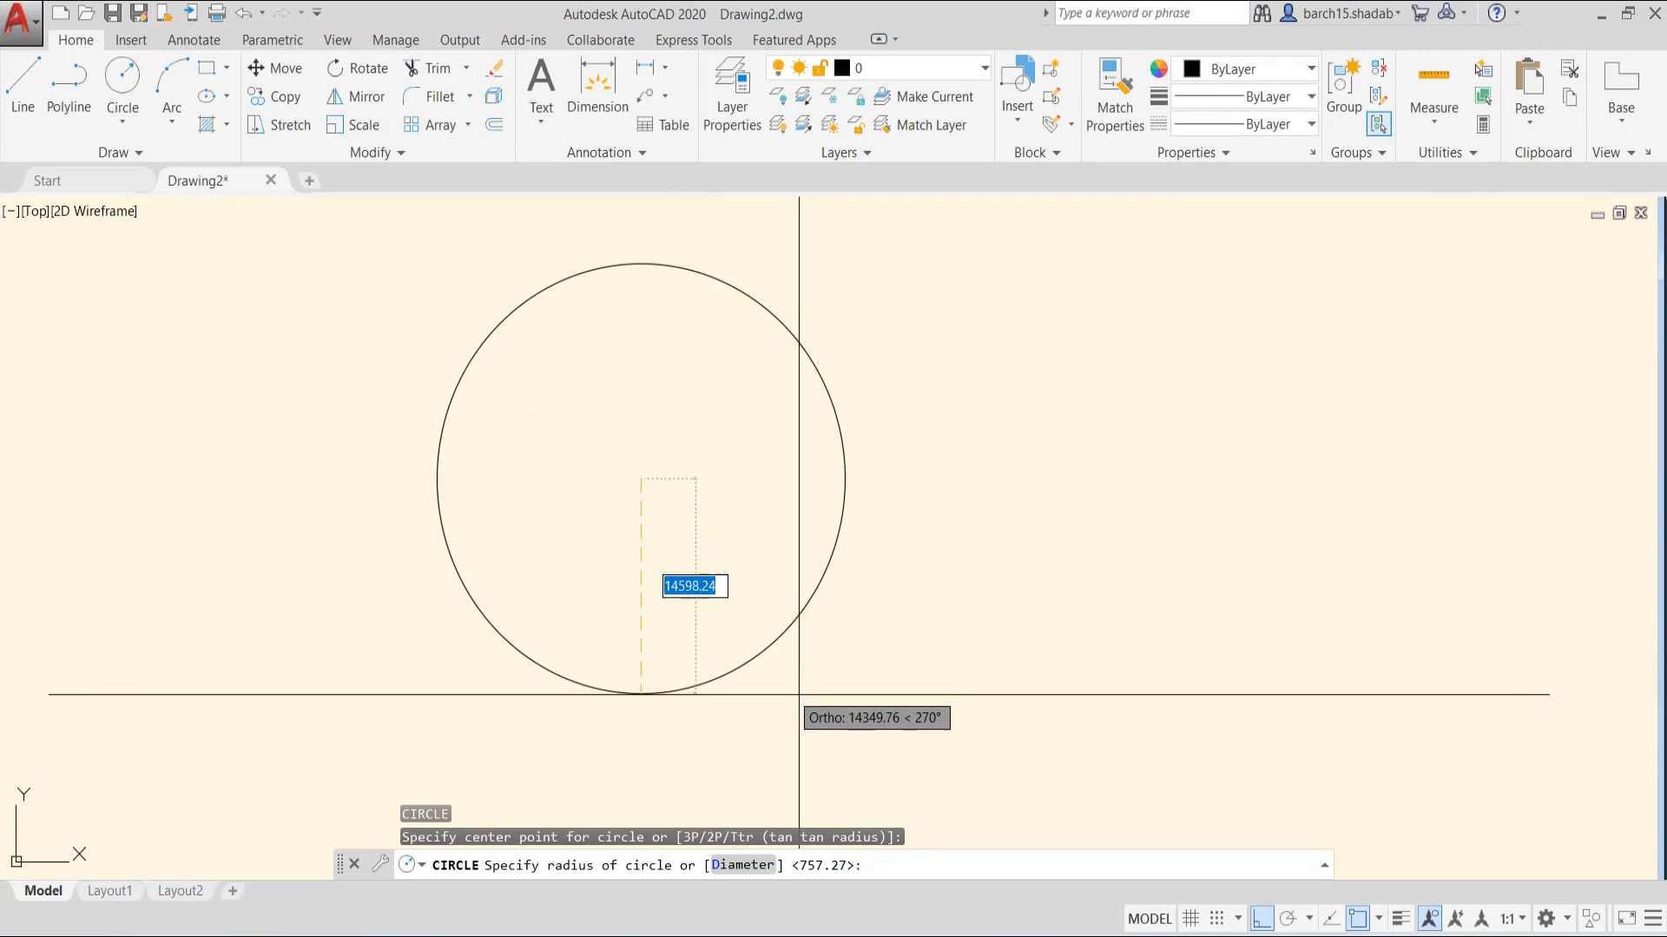
left_click(806, 668)
- Draw a second circle with a radius of 15000 to the right of the first circle
scroll(807, 656, "down", 2)
middle_click_drag(827, 600, 708, 615)
type("c")
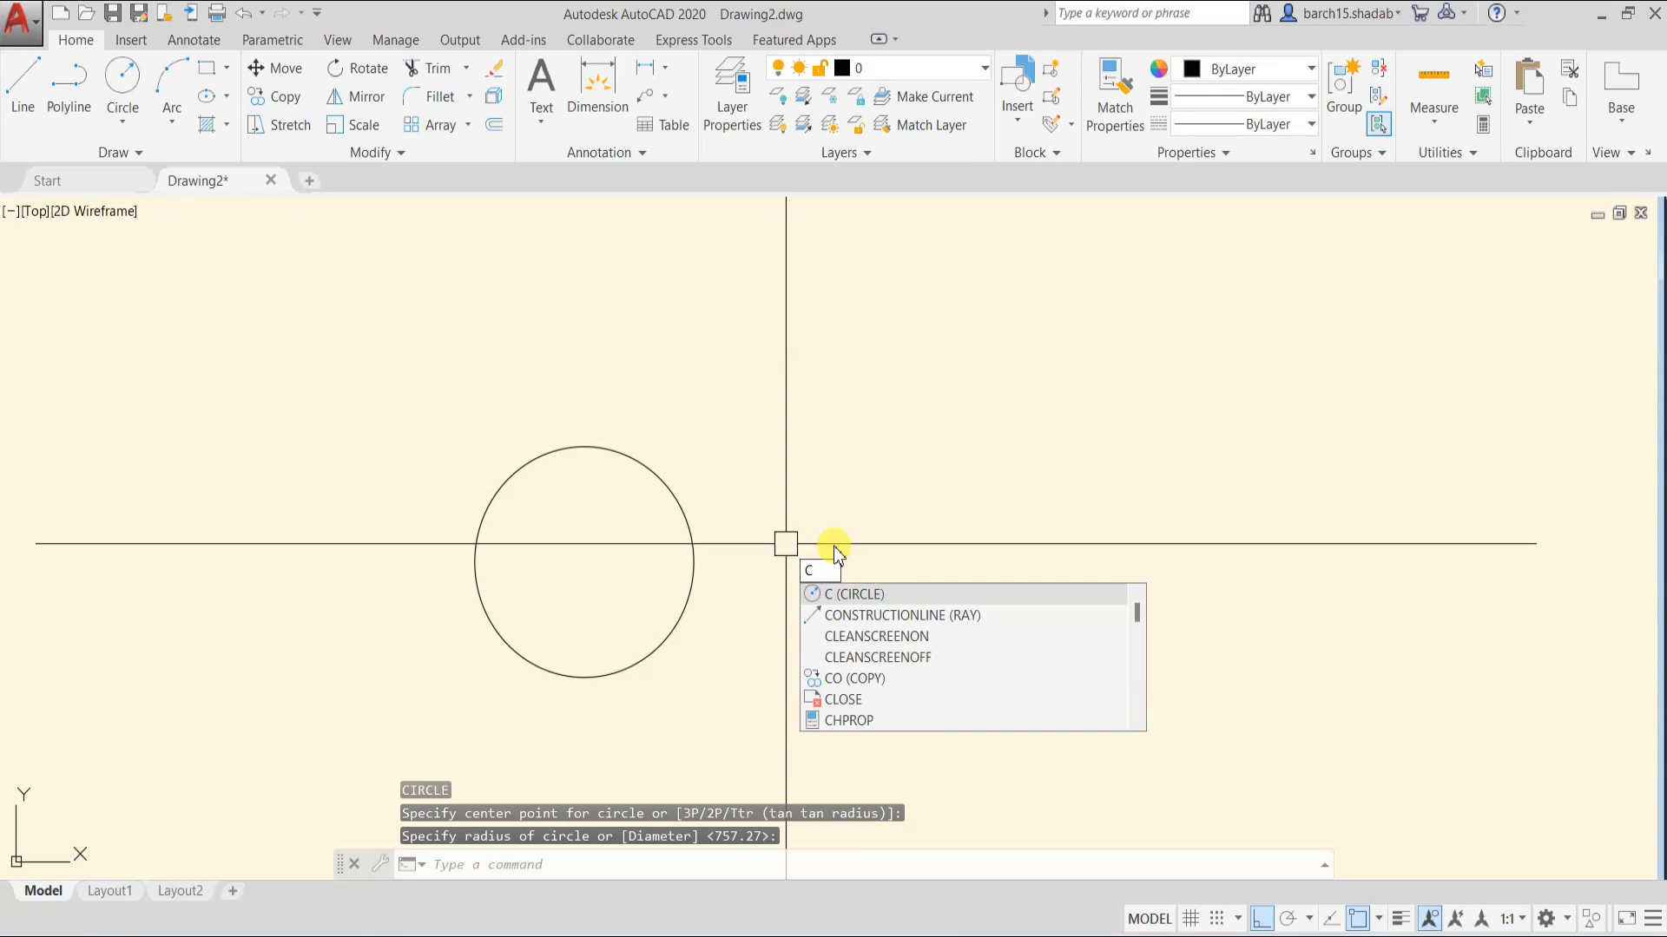
key("Return")
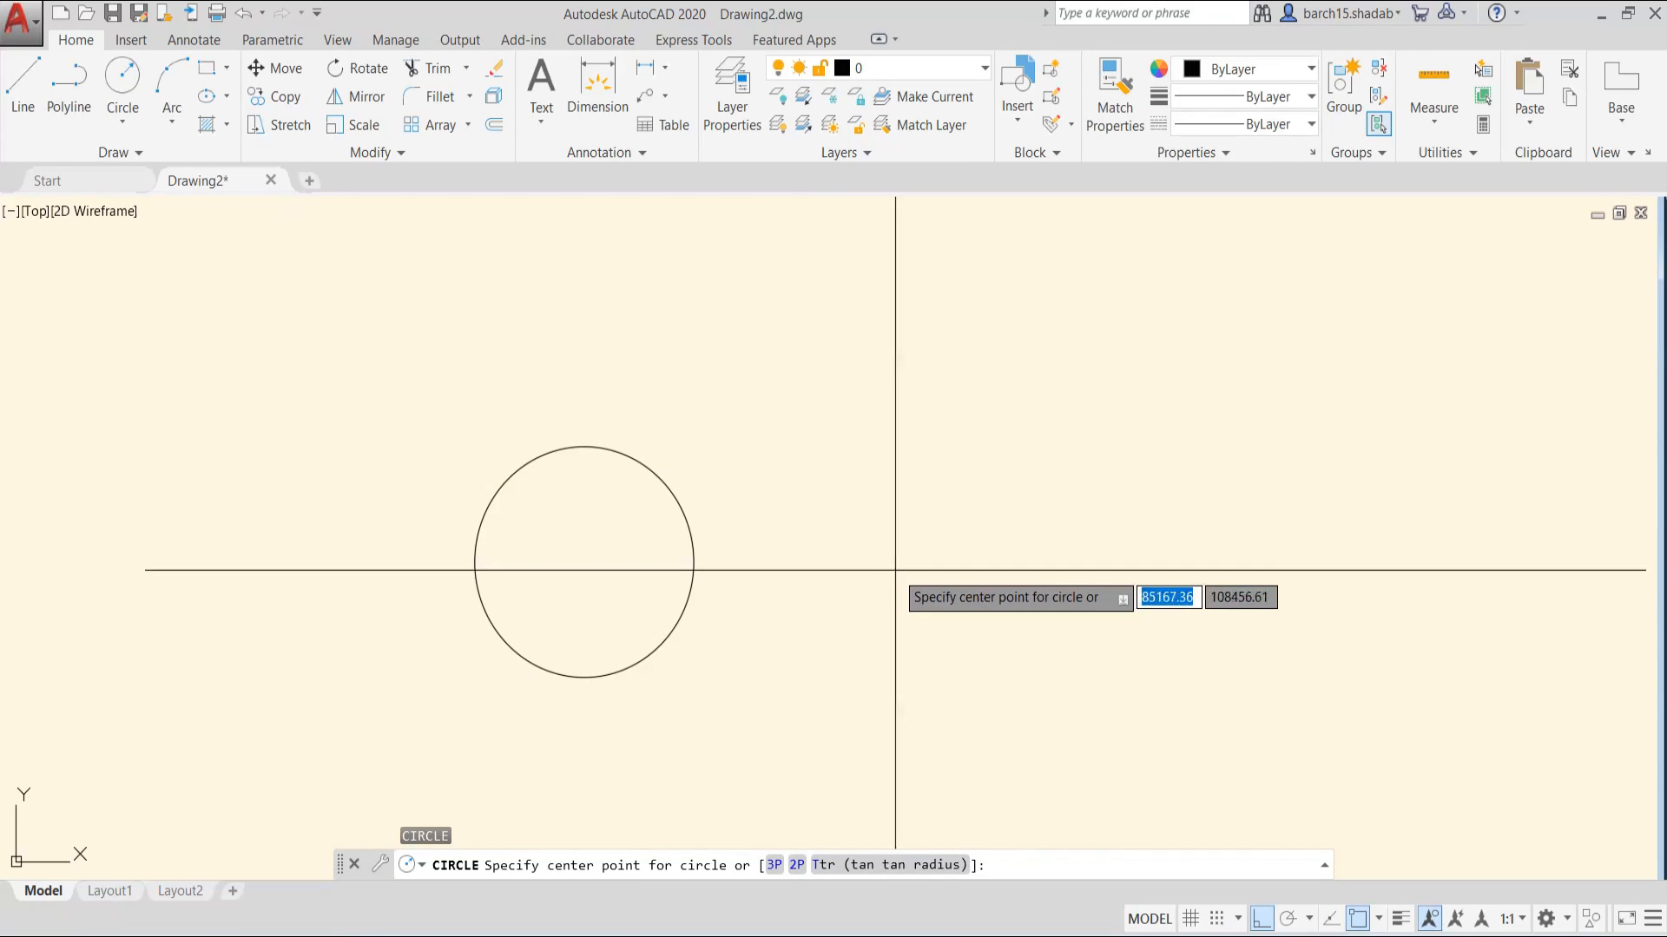
left_click(897, 560)
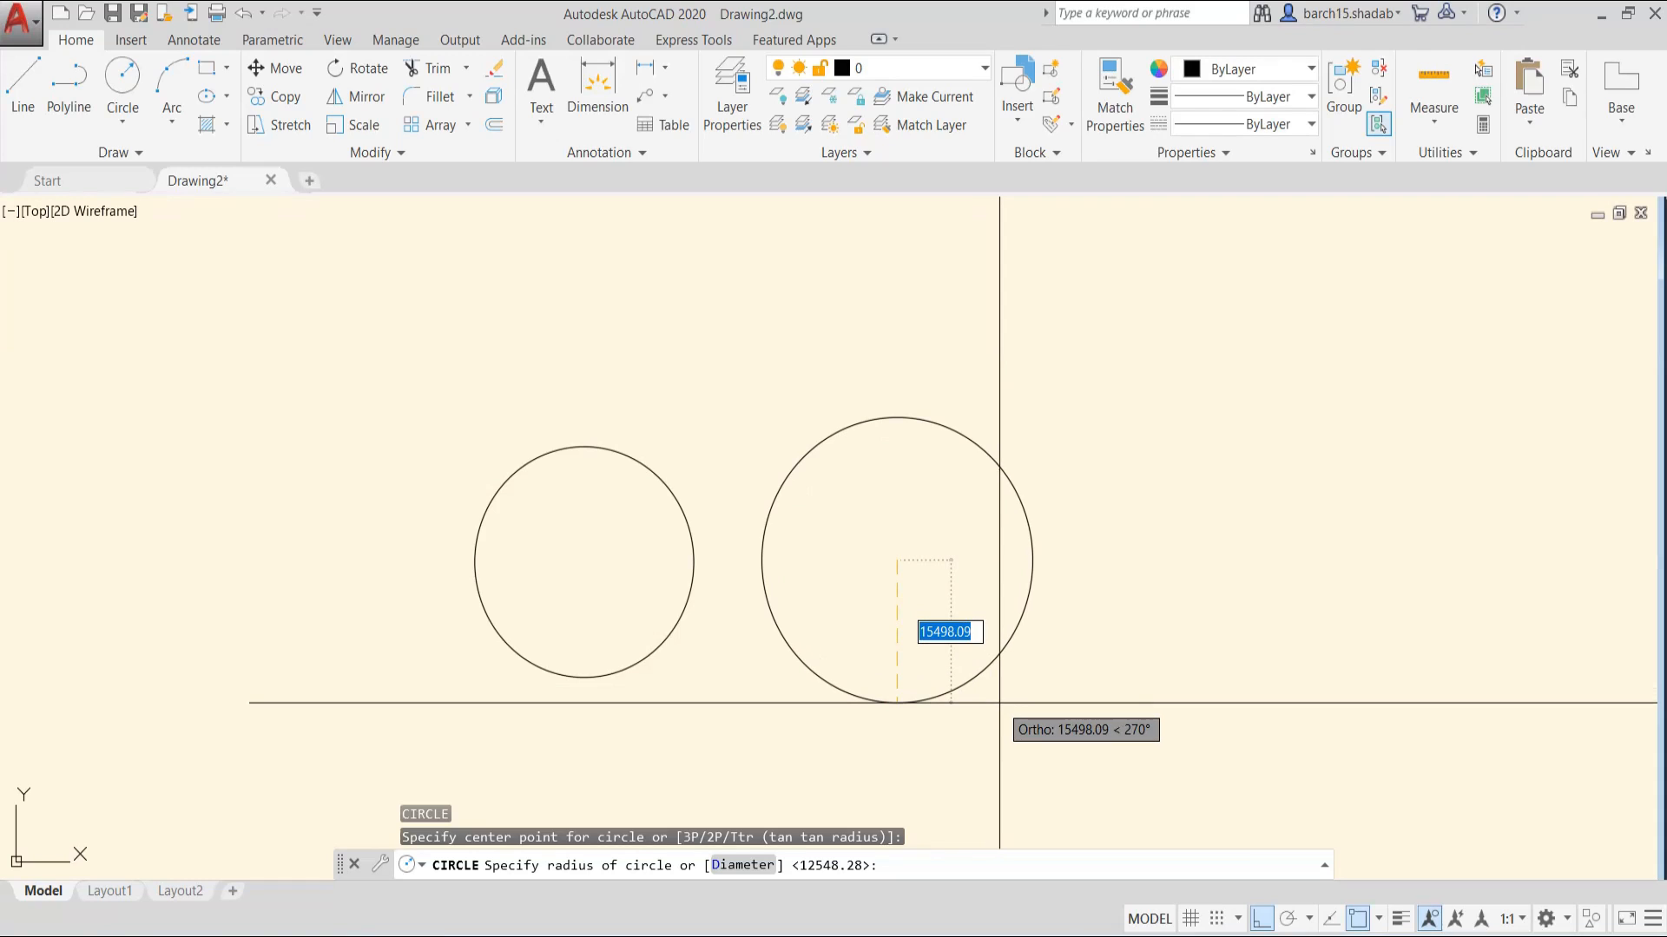
type("1500")
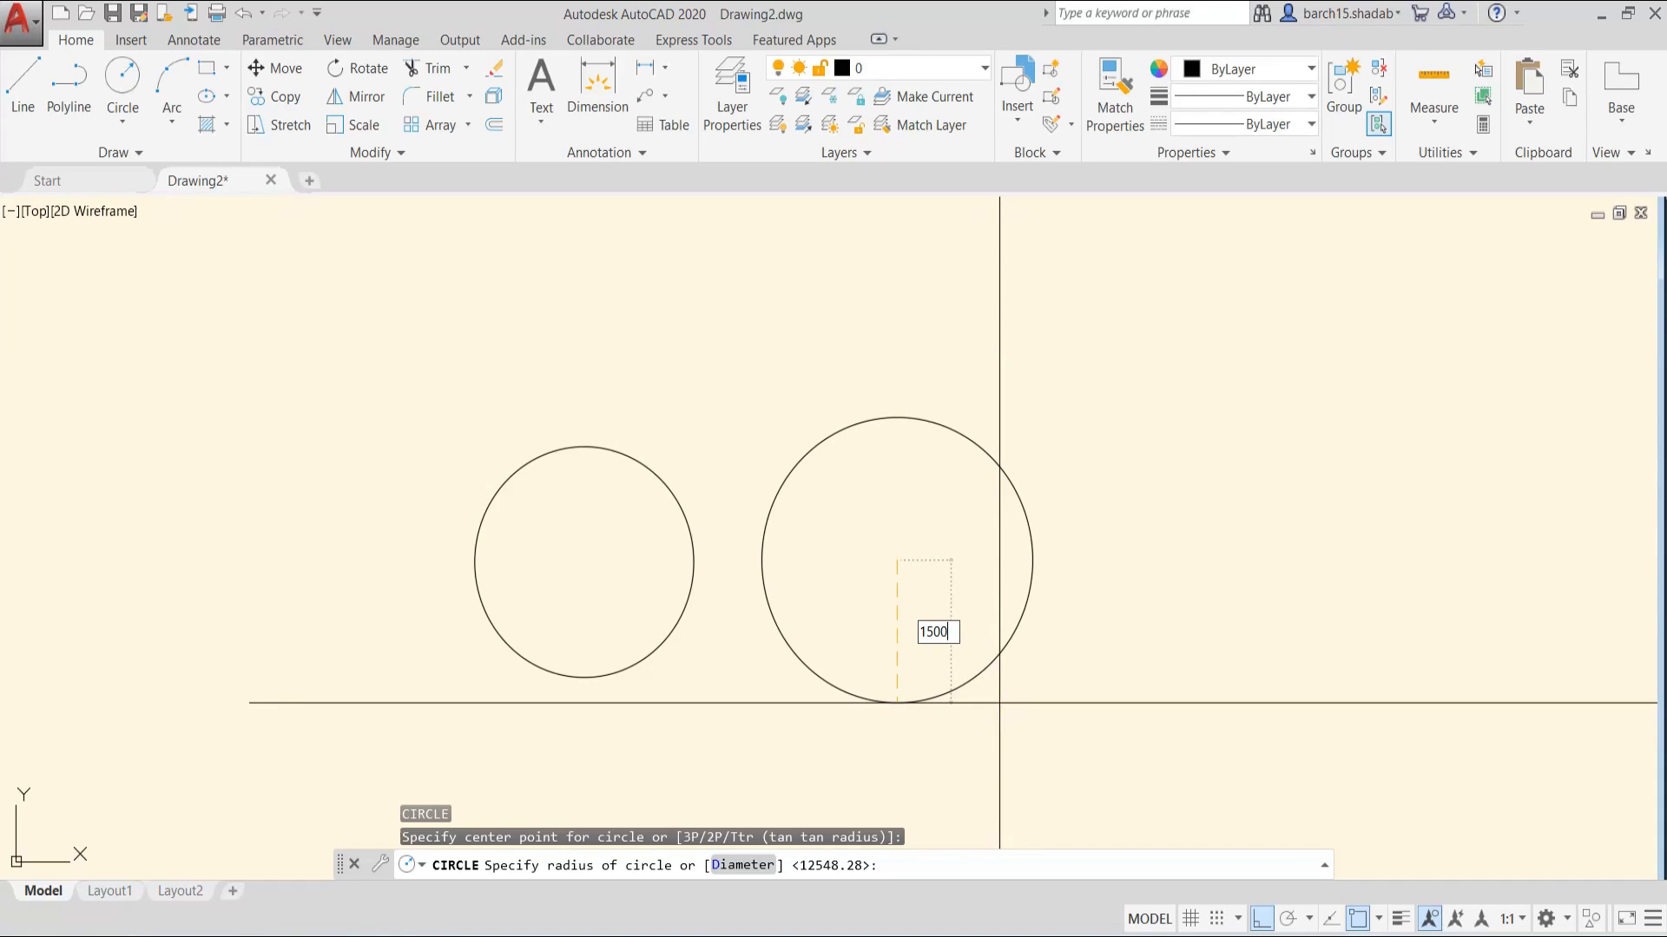
type("0")
key("Return")
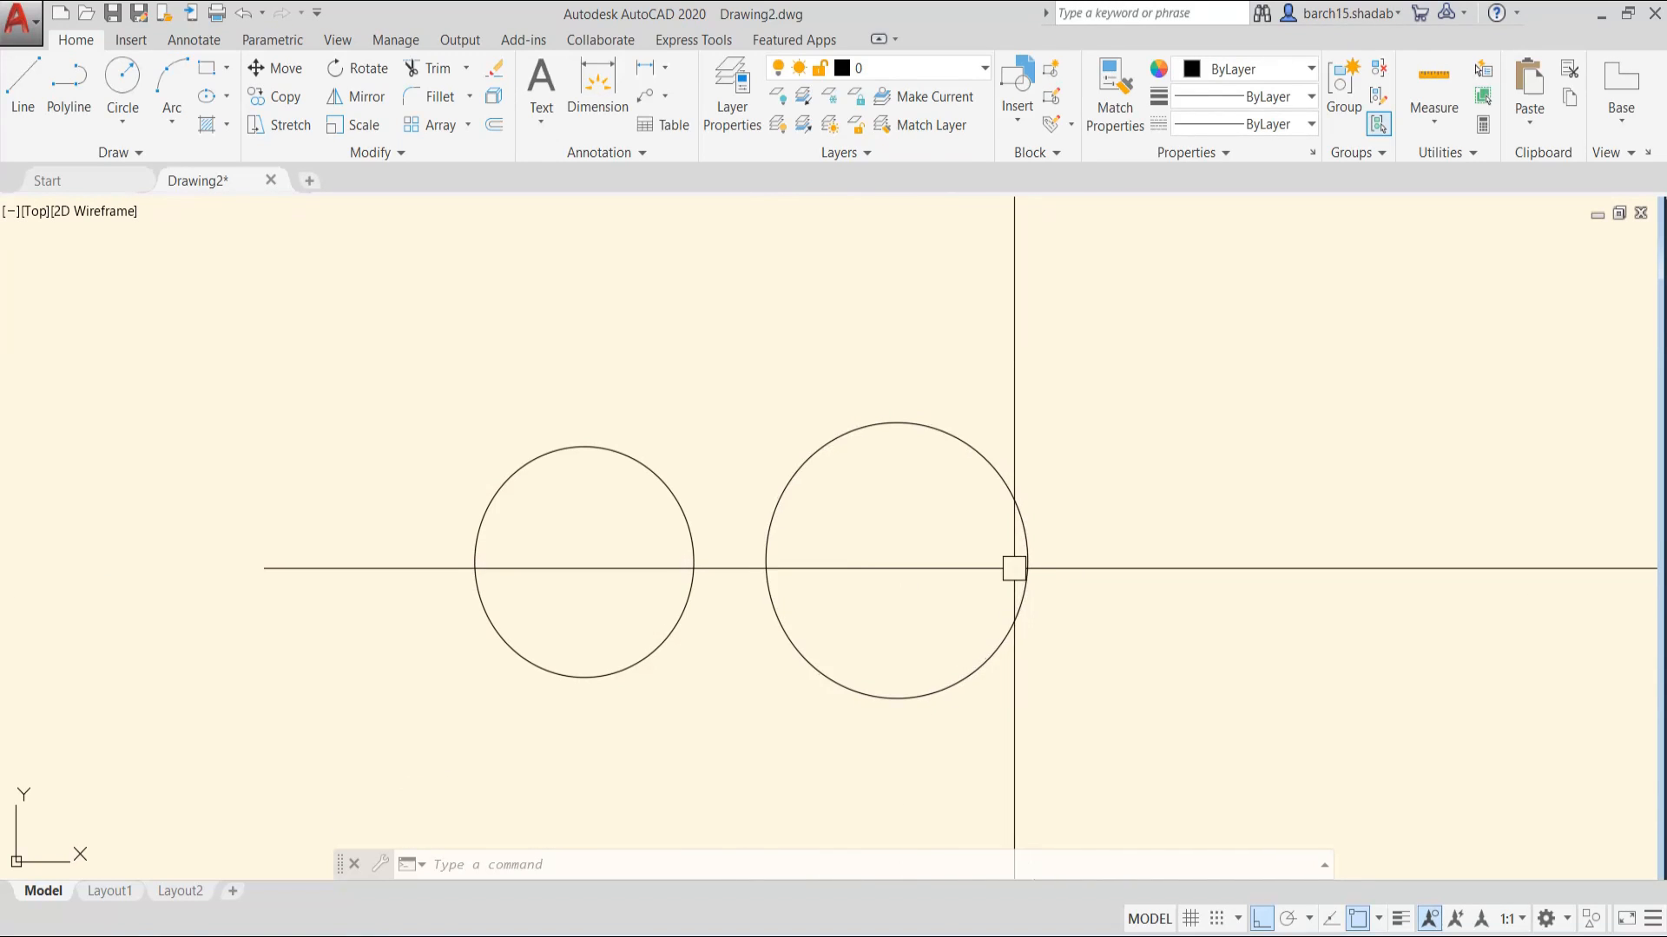
- Draw a third circle to the right of the second, using the Diameter option with a value of 30000
scroll(1012, 566, "down", 2)
middle_click_drag(1012, 570, 886, 570)
type("c")
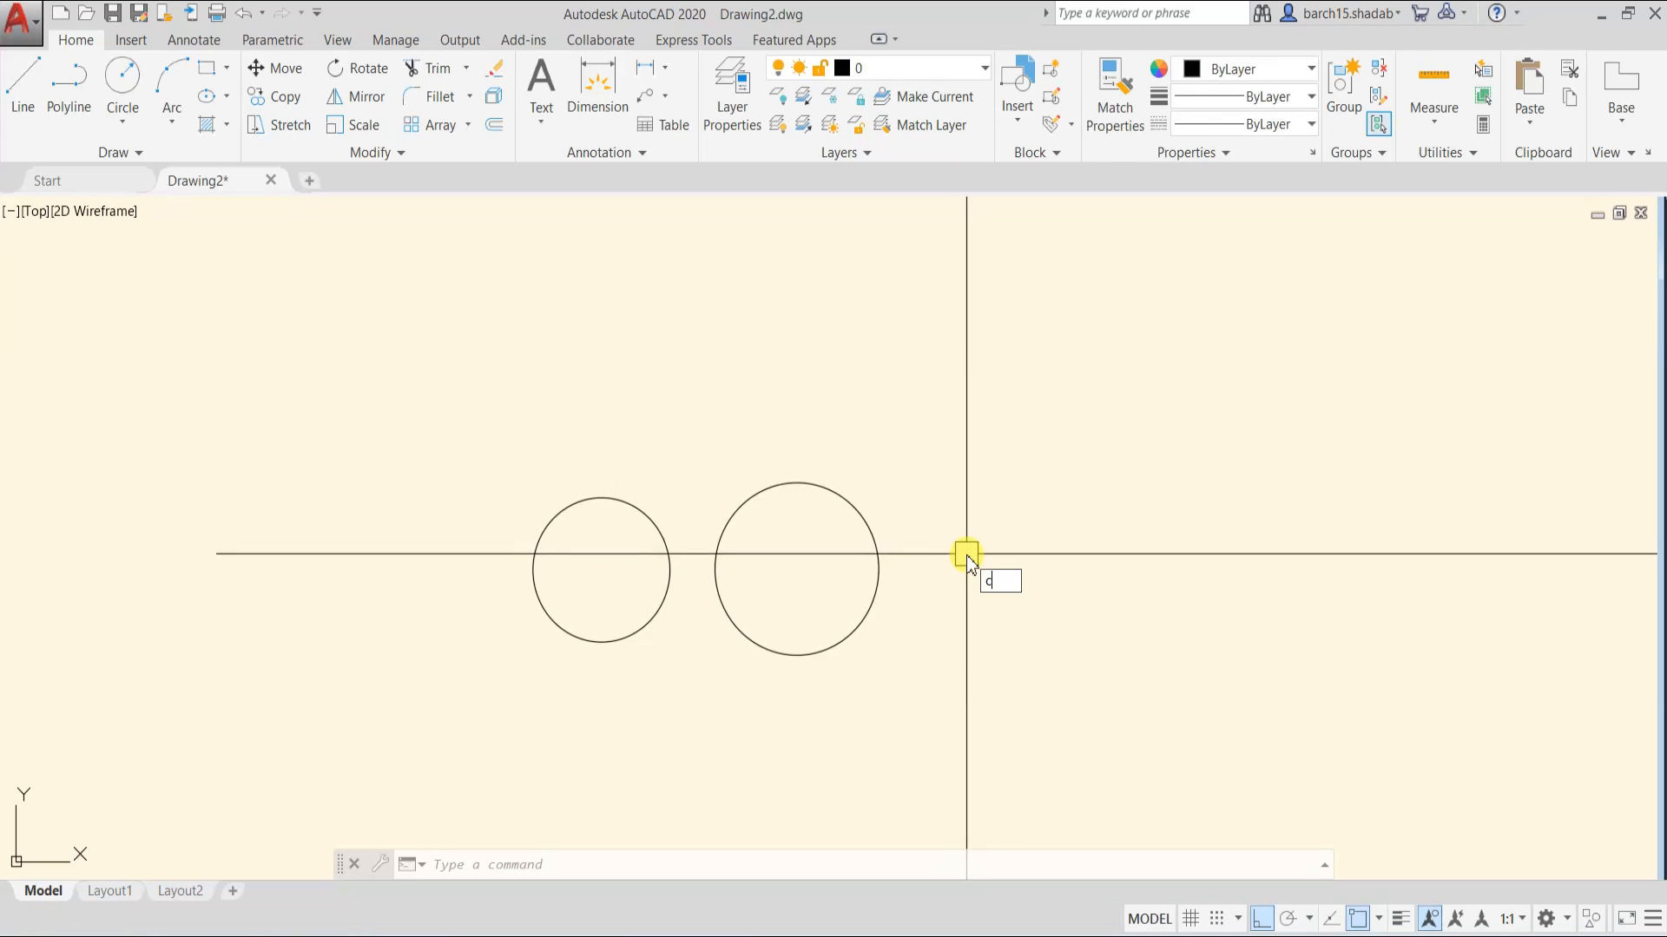
key("Return")
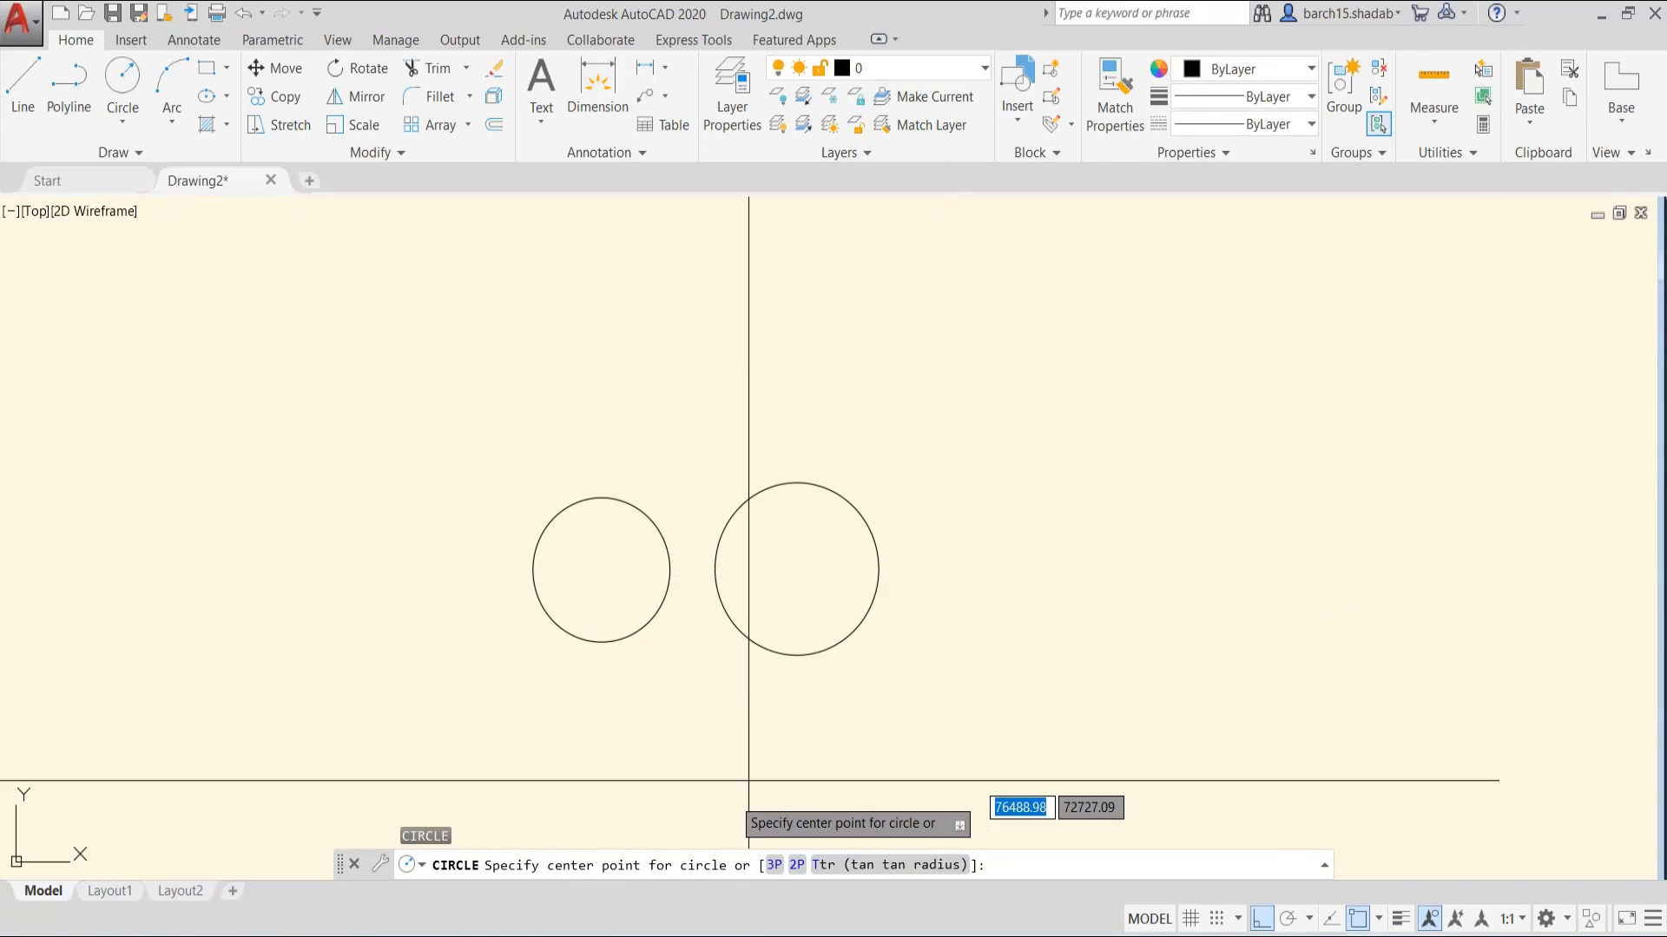
left_click(991, 567)
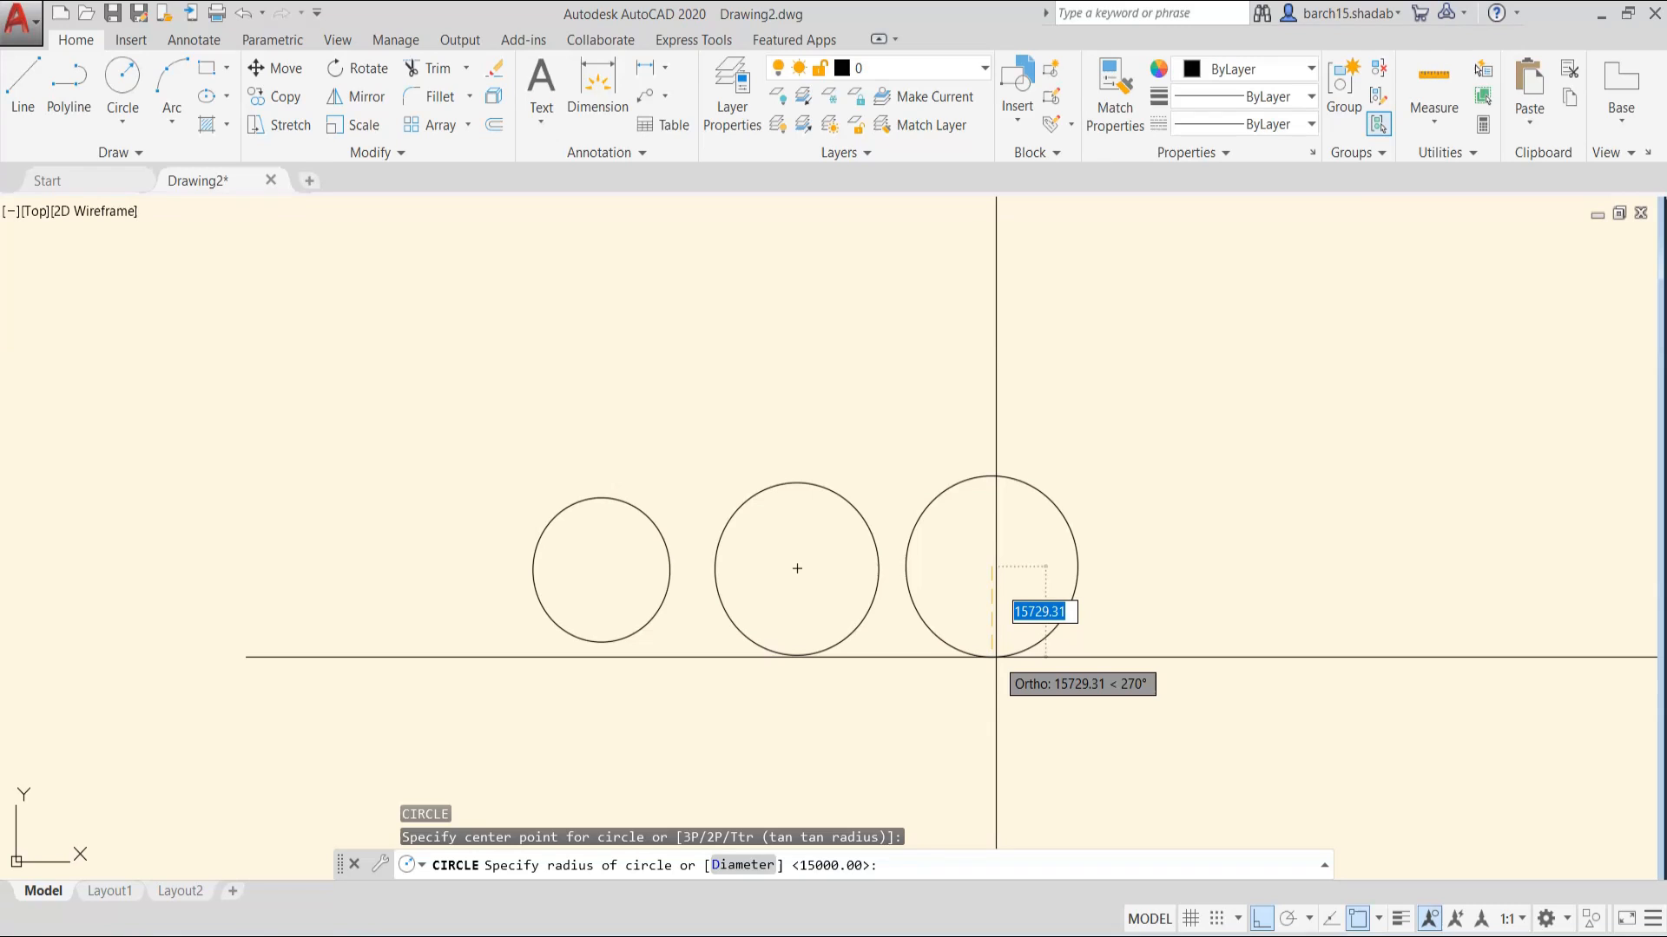
type("d")
key("Return")
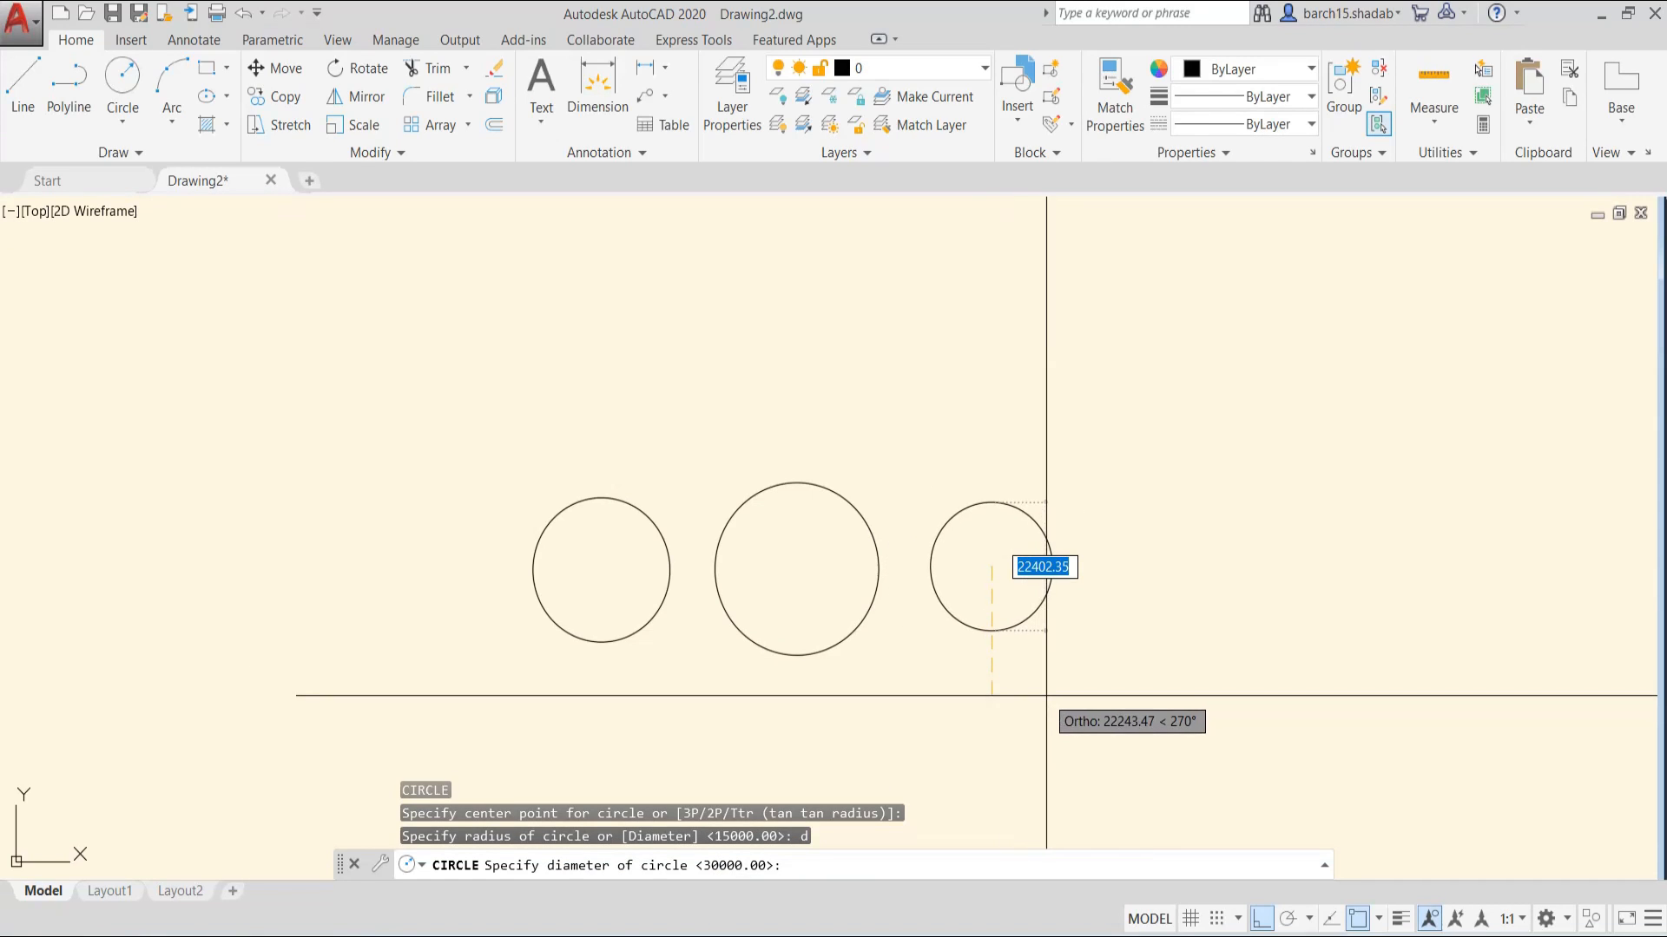
type("30000")
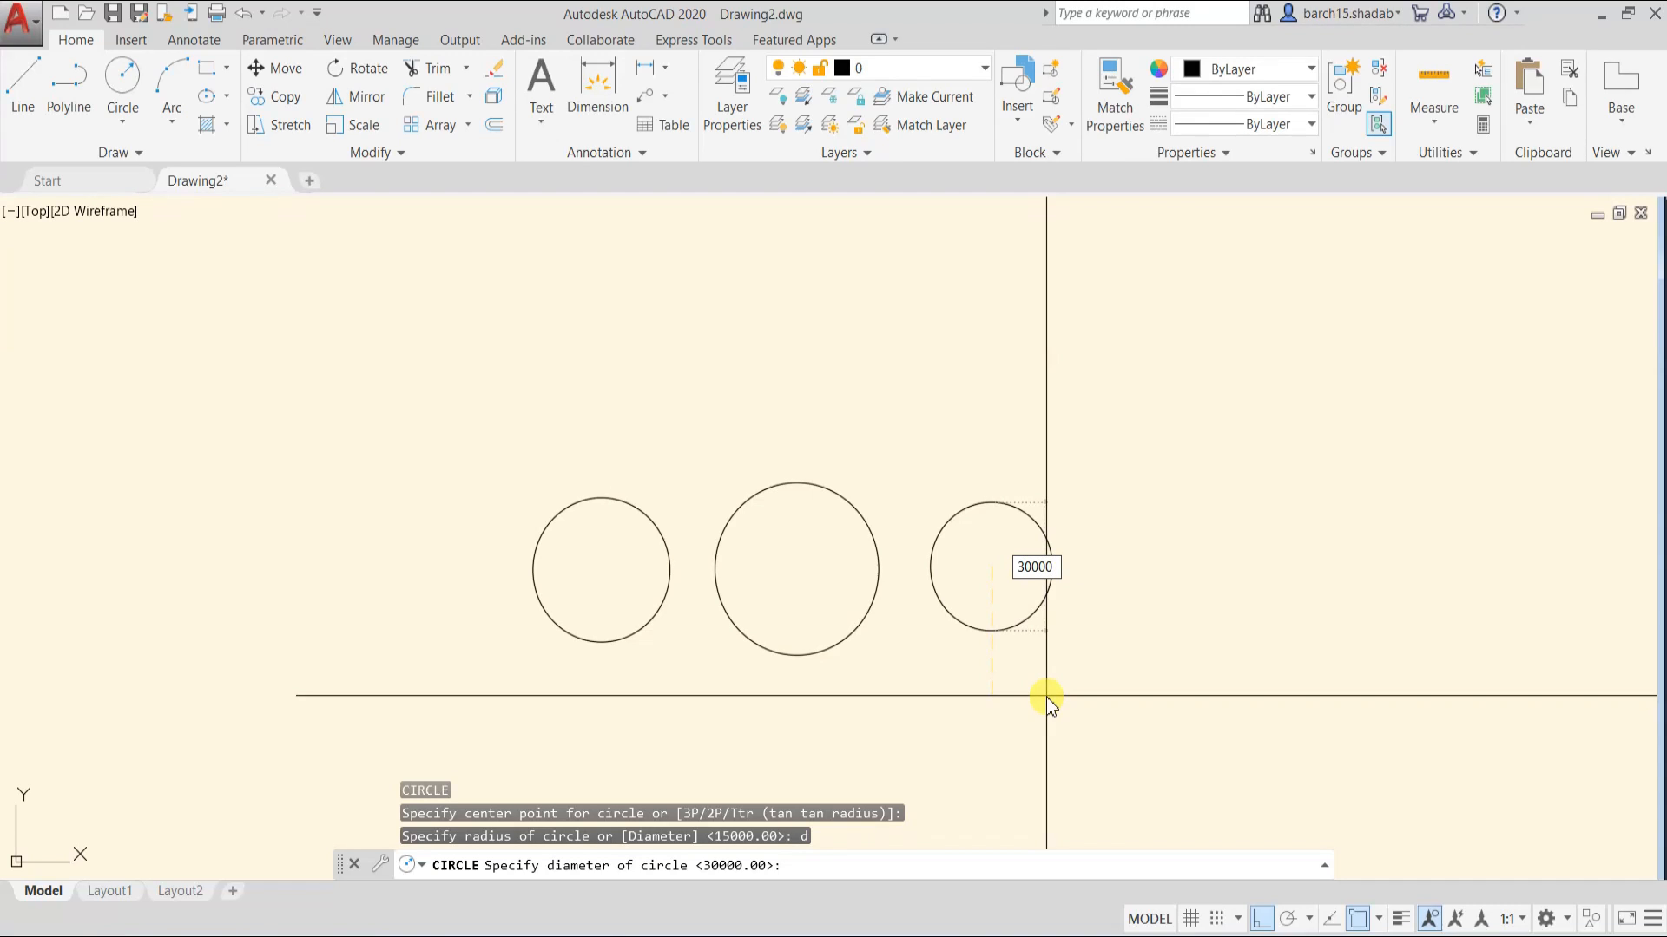
key("Return")
- Compare the second circle, defined by radius, with the third circle, defined by diameter
scroll(1032, 599, "up", 2)
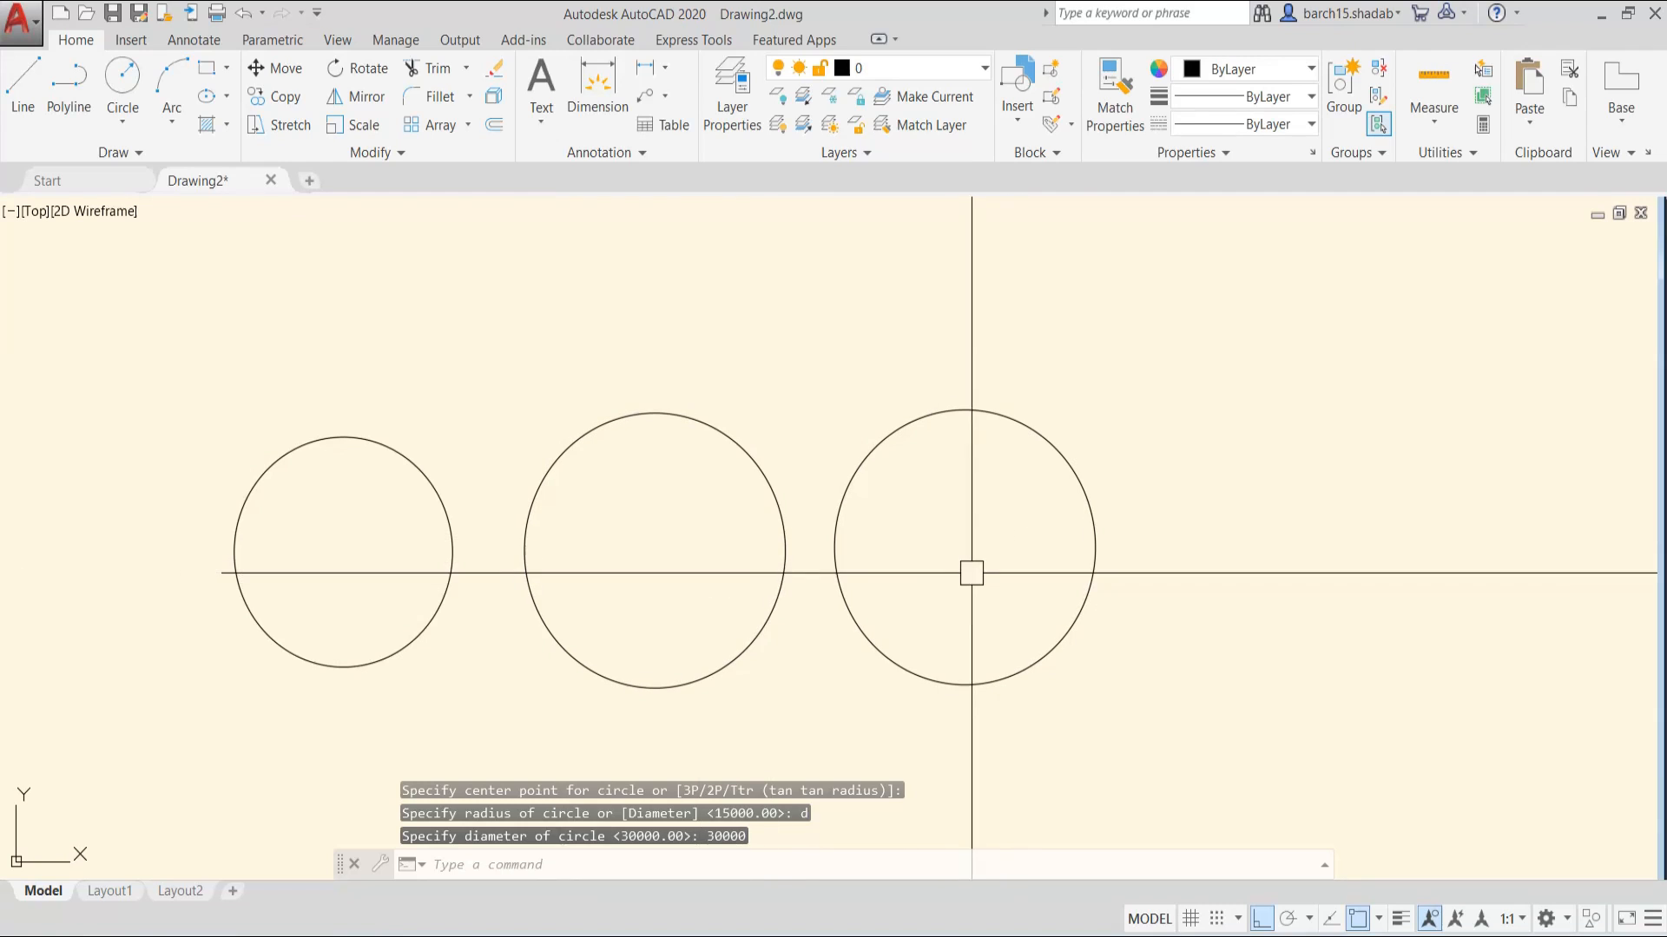
left_click(777, 513)
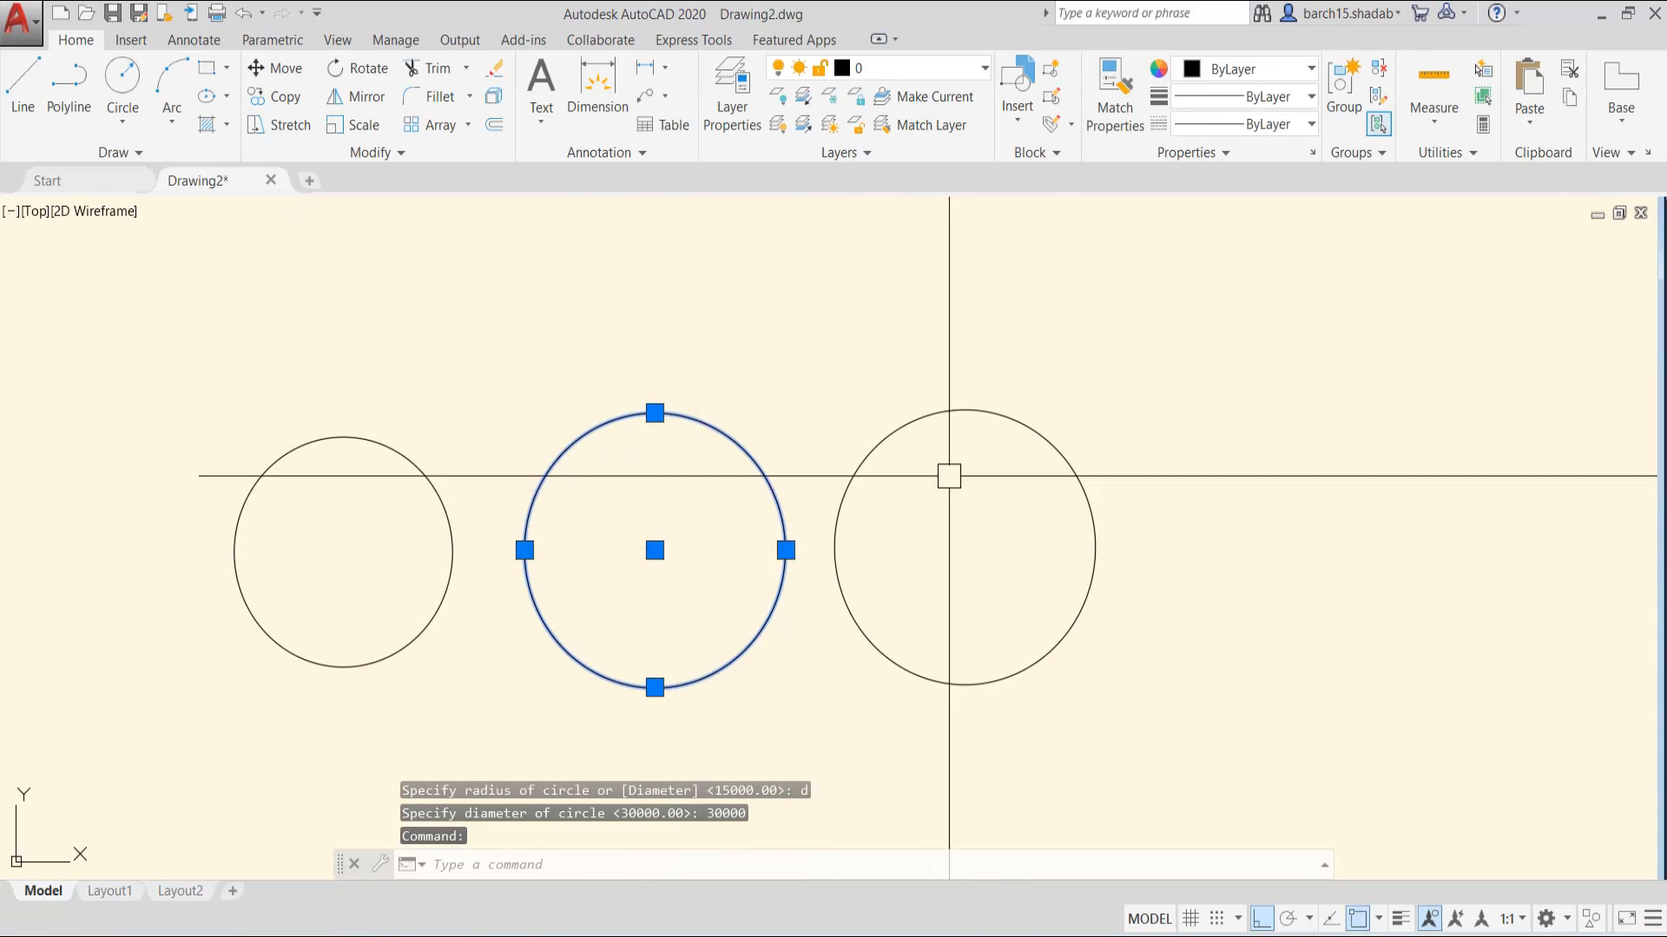
key("Escape")
left_click(949, 406)
key("Escape")
scroll(810, 569, "down", 2)
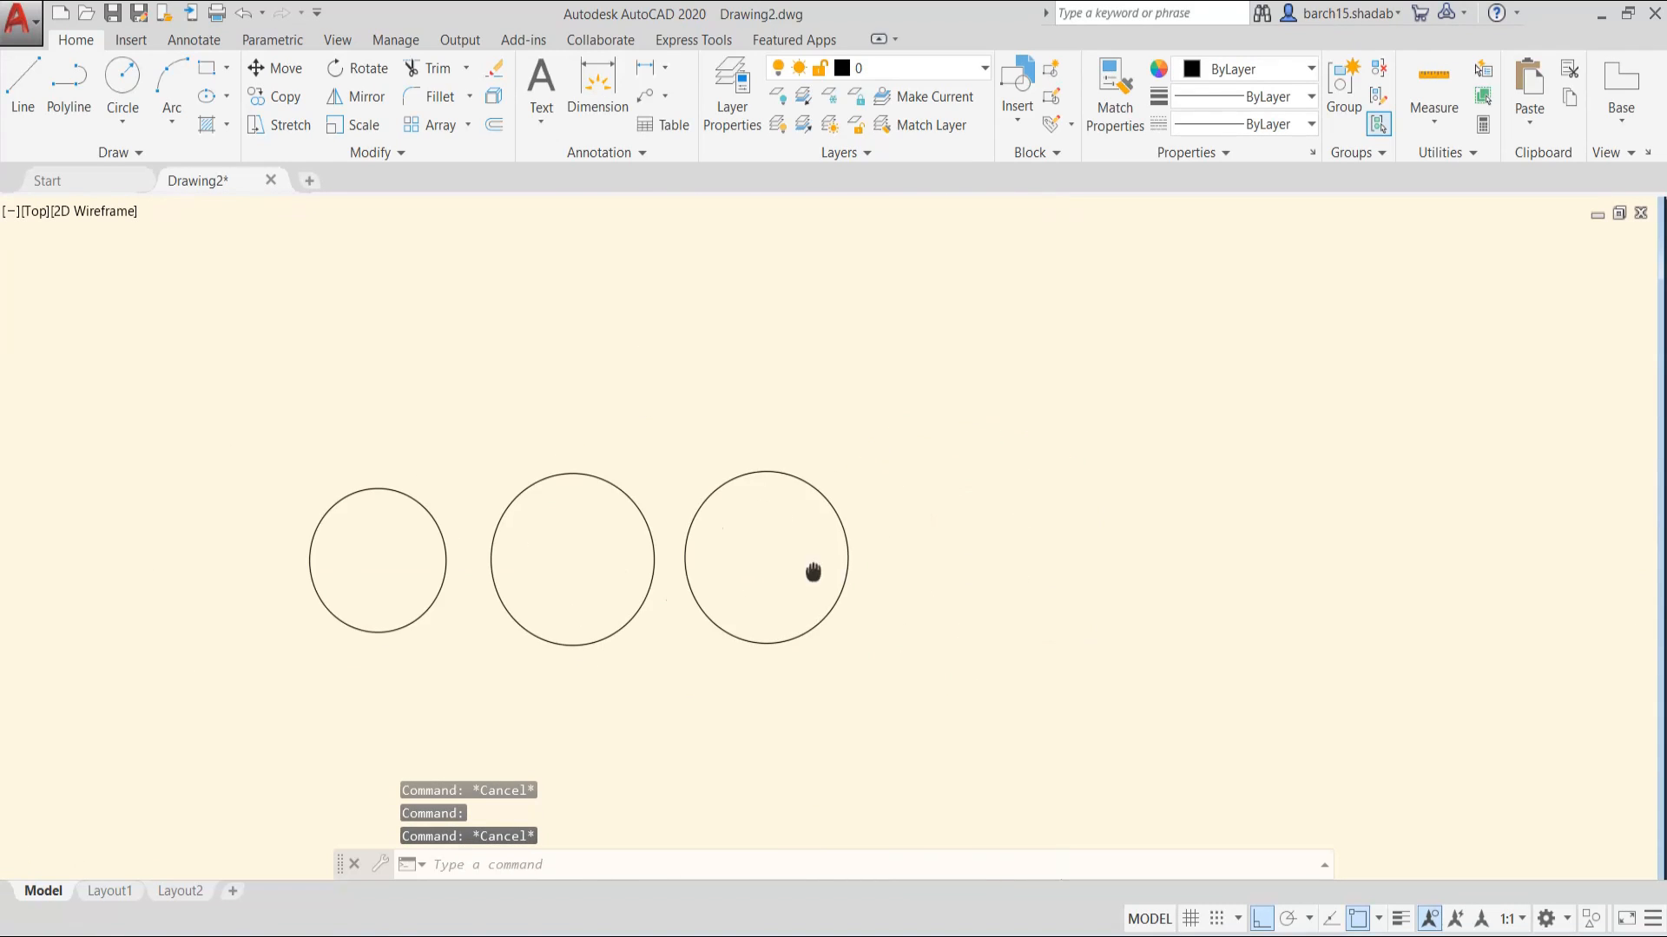
scroll(840, 586, "up", 3)
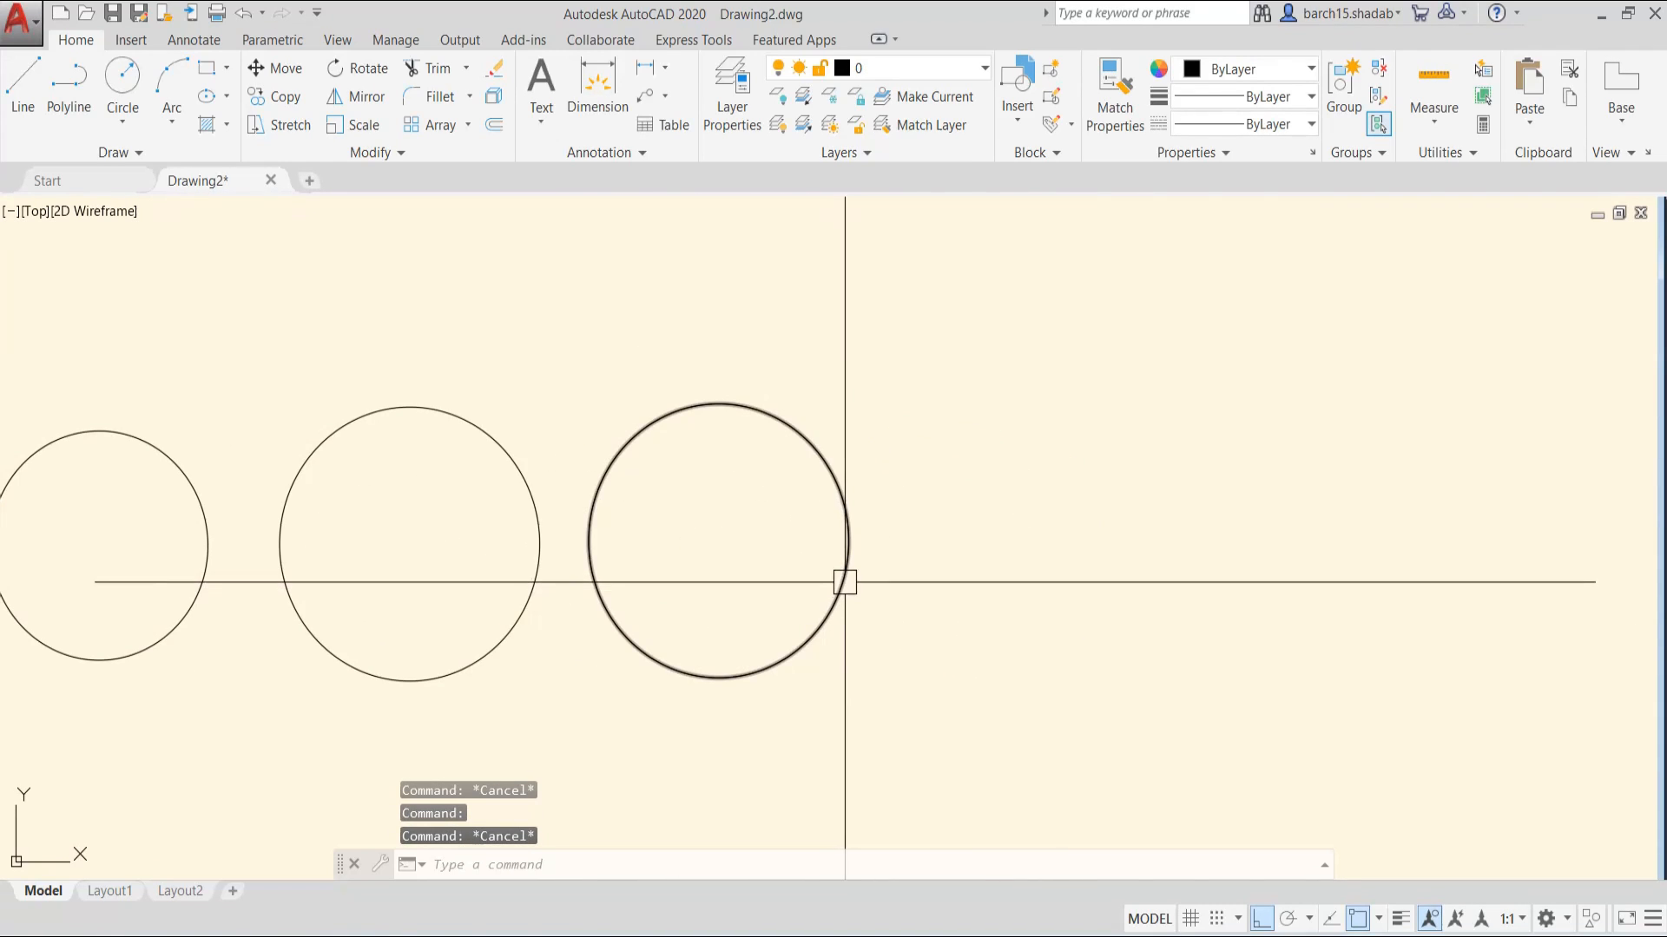
middle_click_drag(893, 550, 870, 550)
key("Escape")
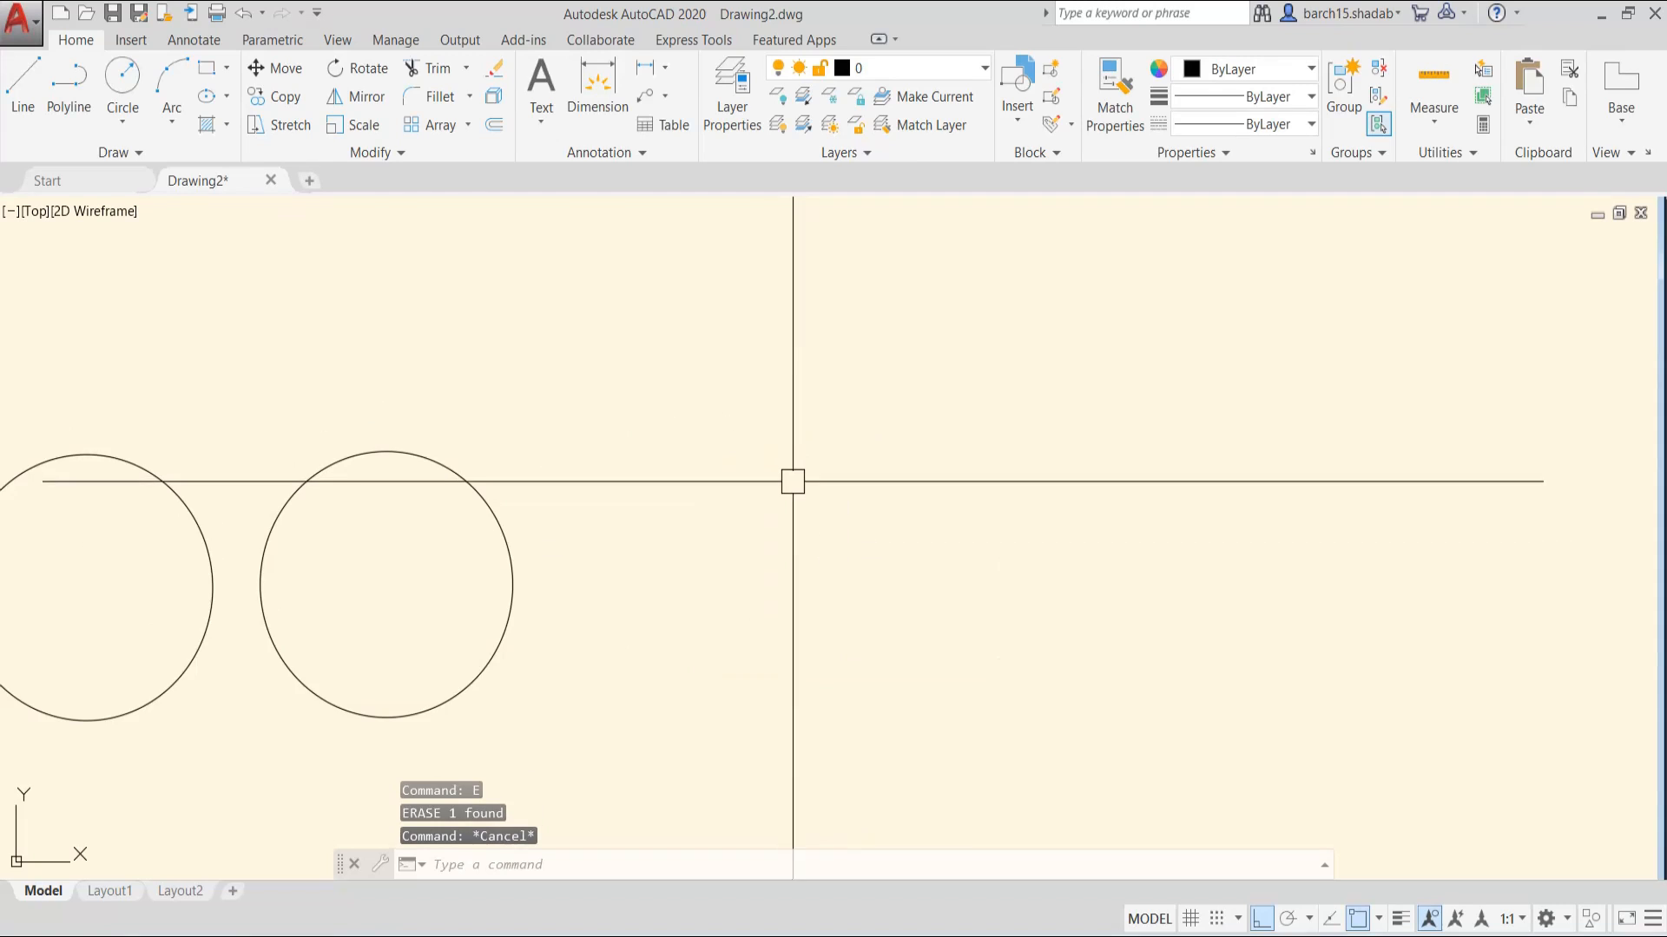
- Draw a 50000 by 50000 square above and to the right of the circles with the Rectangle command
key("Escape")
middle_click_drag(805, 483, 757, 481)
type("rec")
key("Return")
left_click(675, 421)
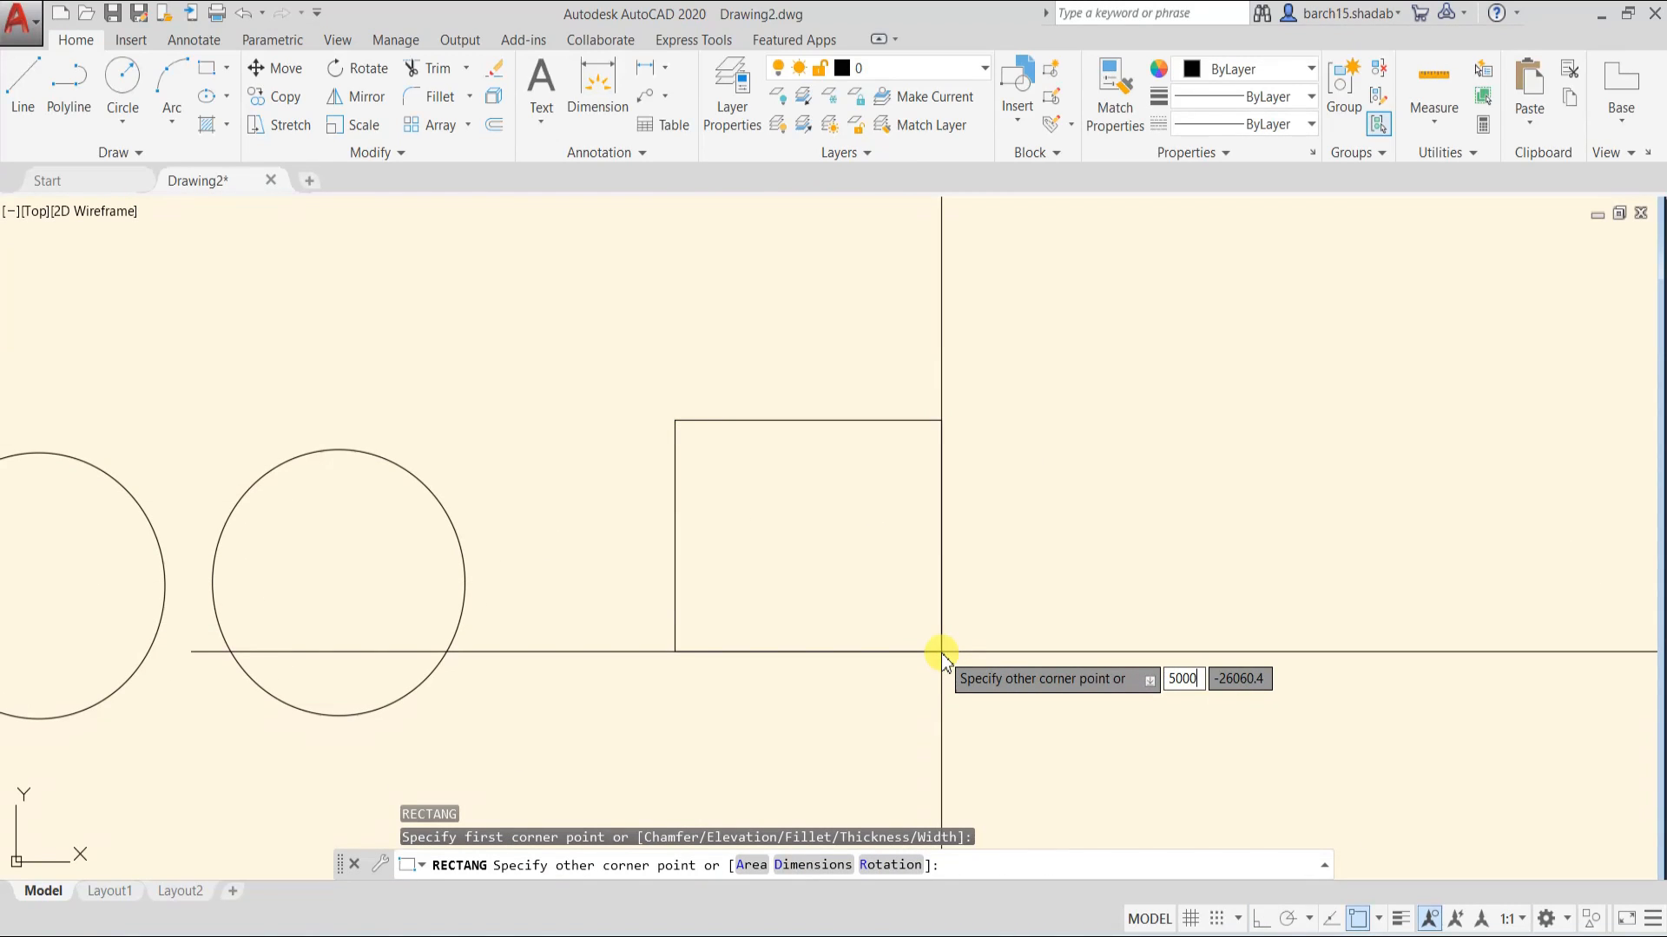
key("Tab")
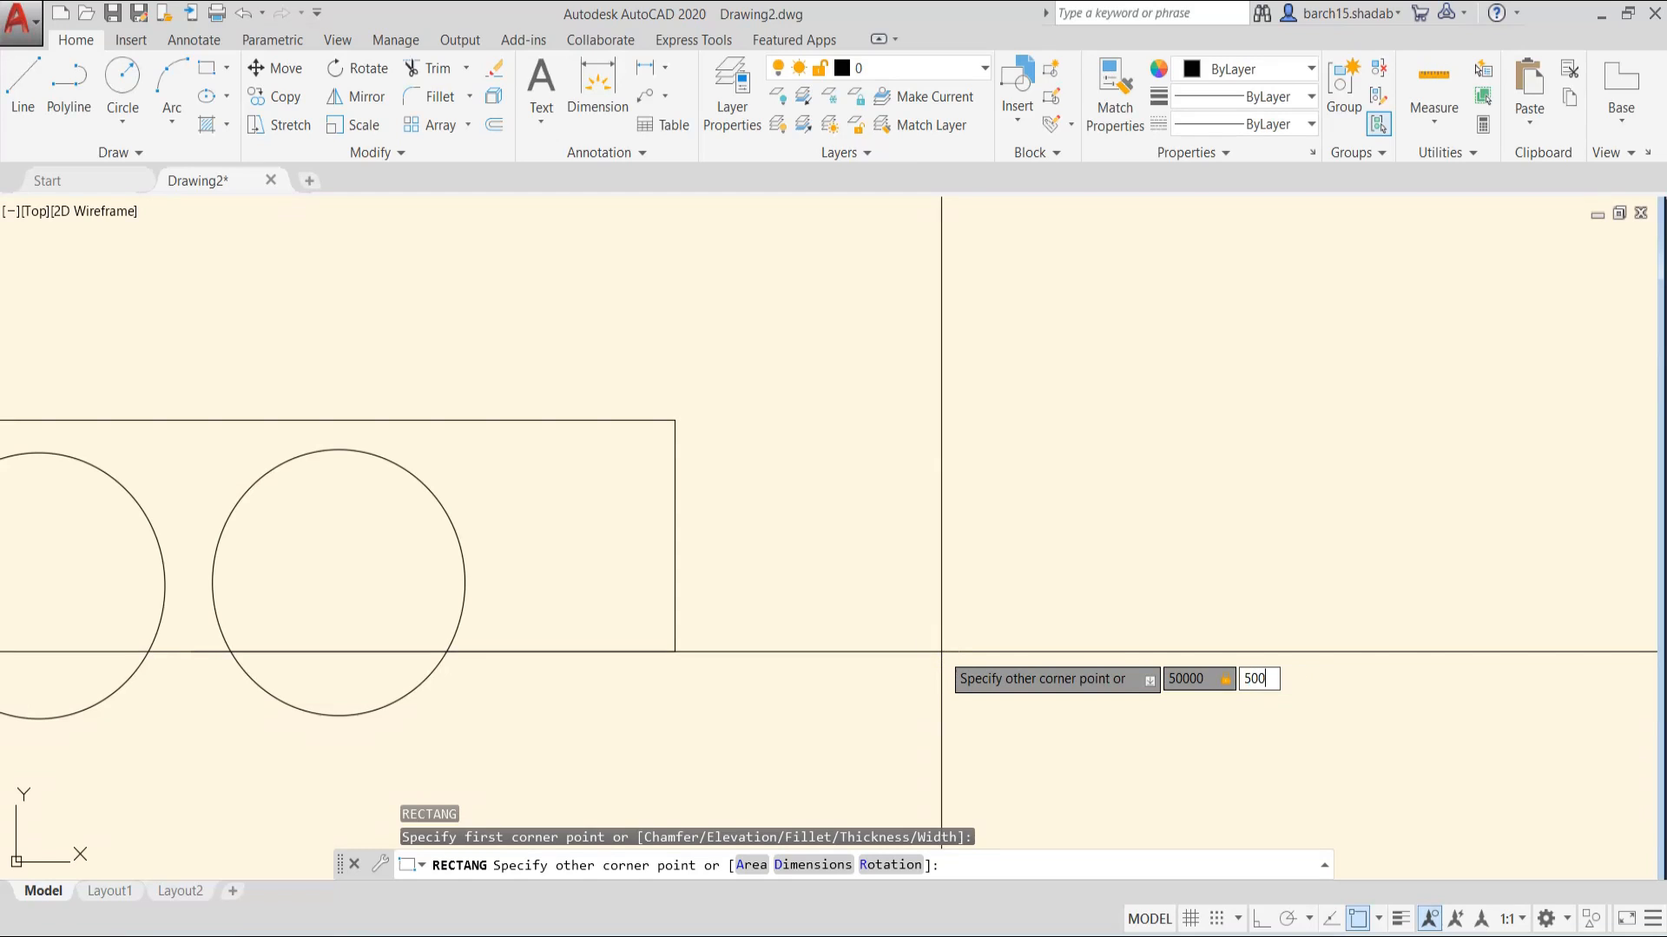
key("Return")
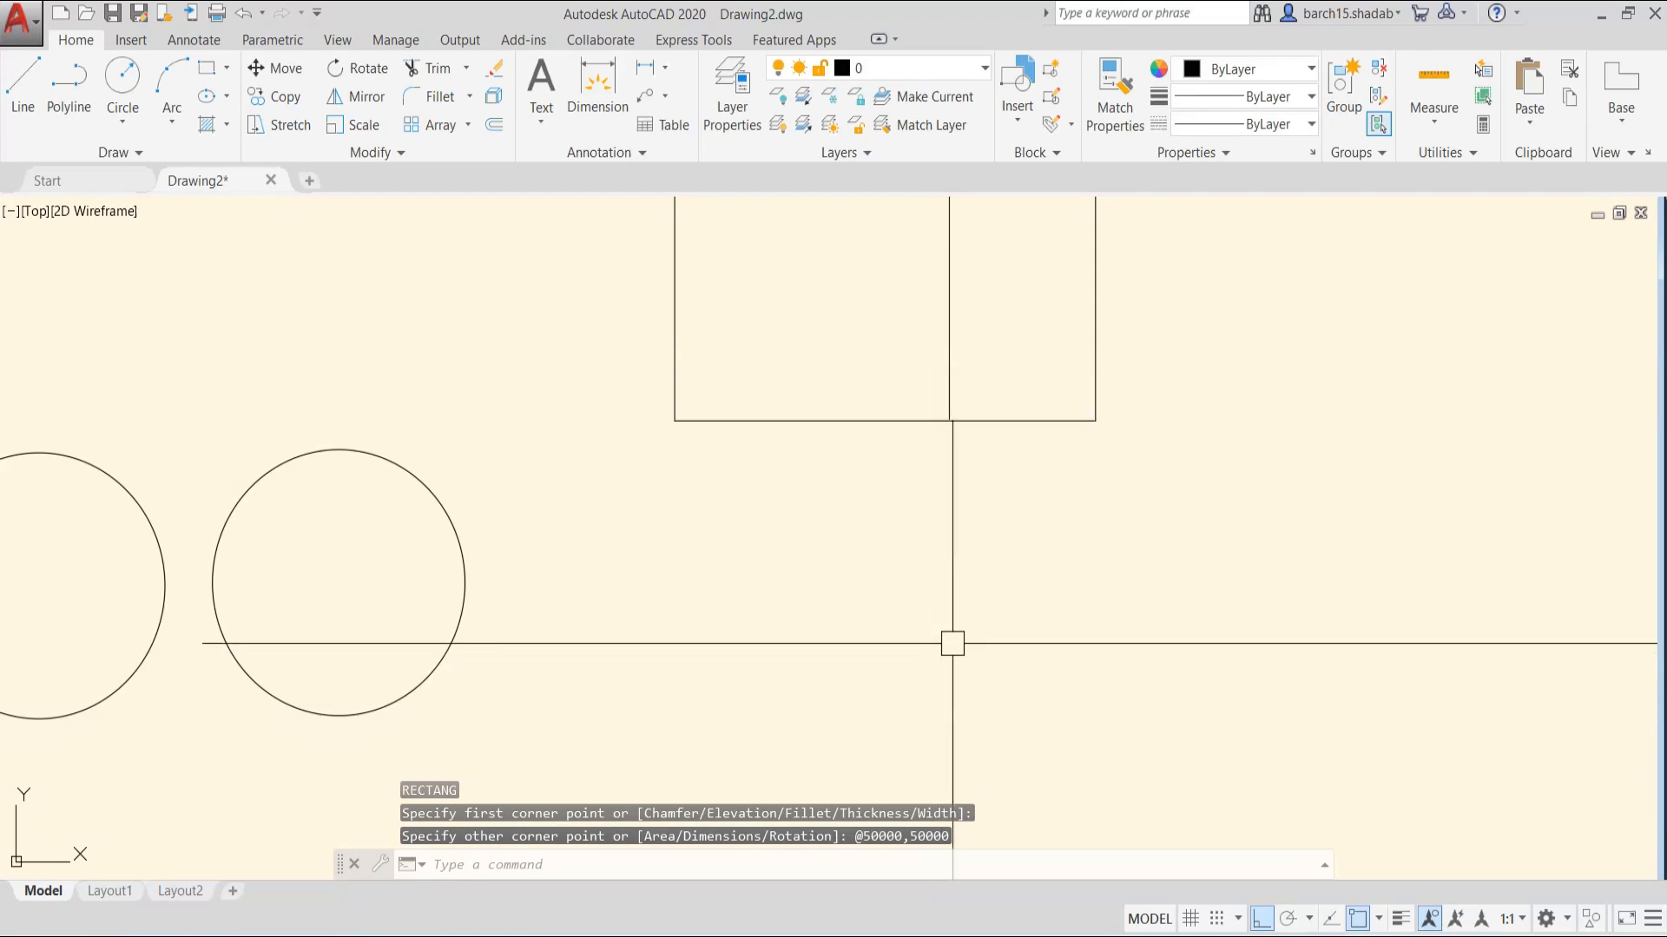
scroll(953, 640, "down", 5)
key("Escape")
key("Escape")
- Draw a two-point (2P) circle inside the square, from the midpoint of its left side to the midpoint of its right side
scroll(797, 532, "up", 2)
middle_click_drag(843, 503, 757, 526)
scroll(730, 457, "down", 2)
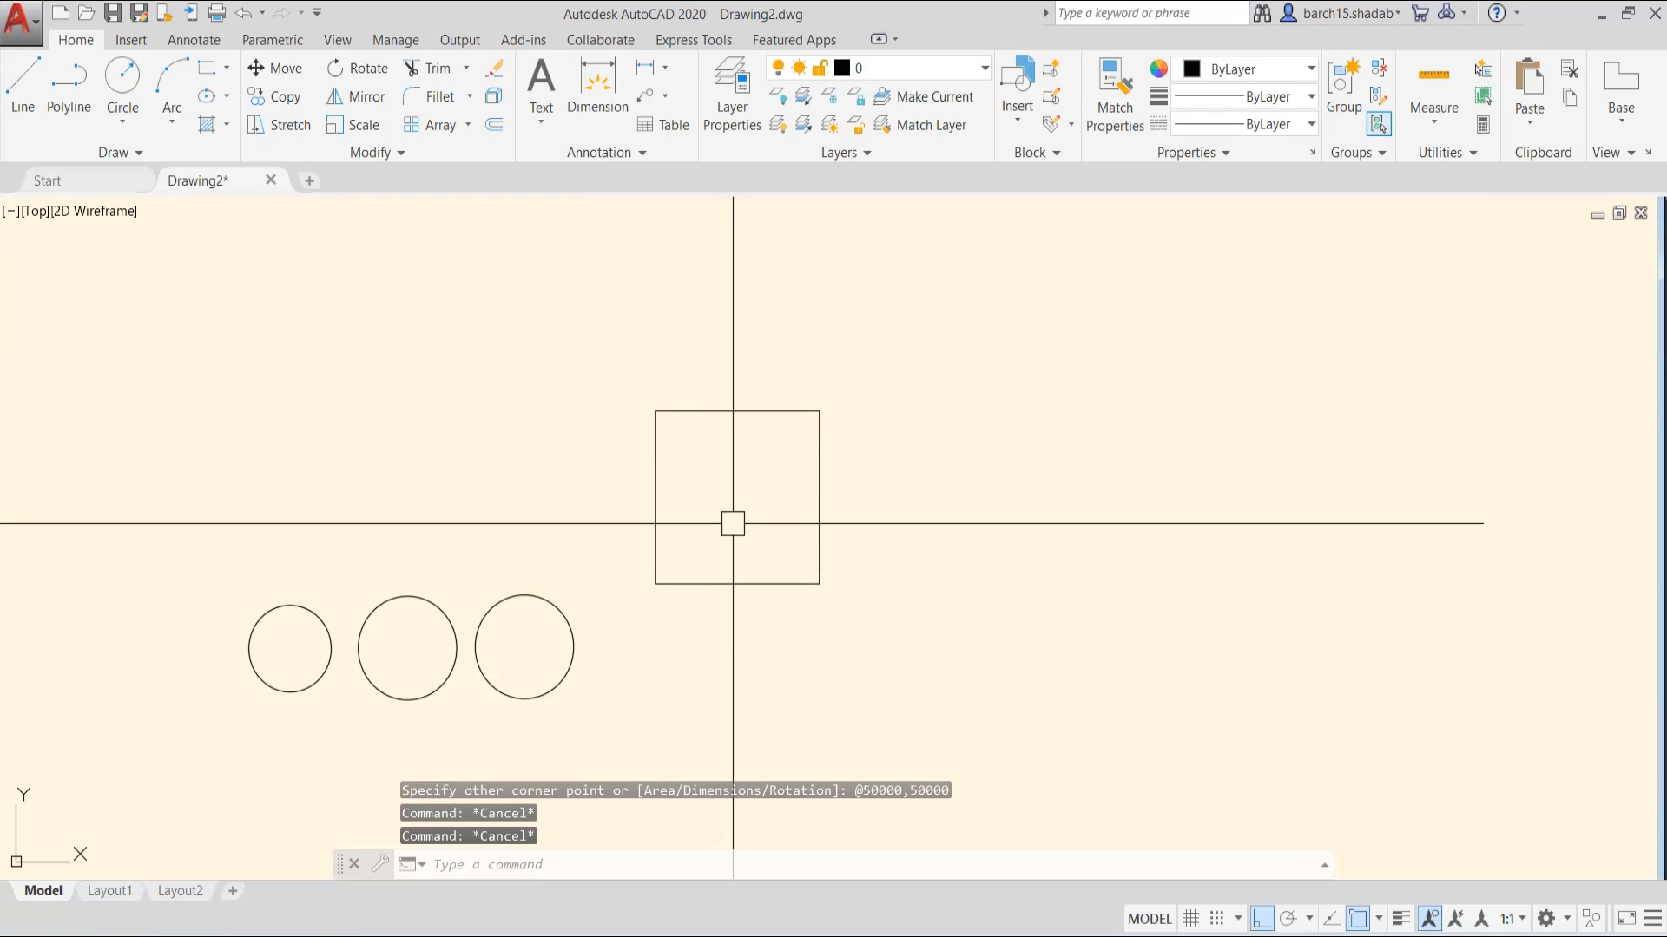
scroll(729, 486, "up", 4)
scroll(717, 496, "down", 2)
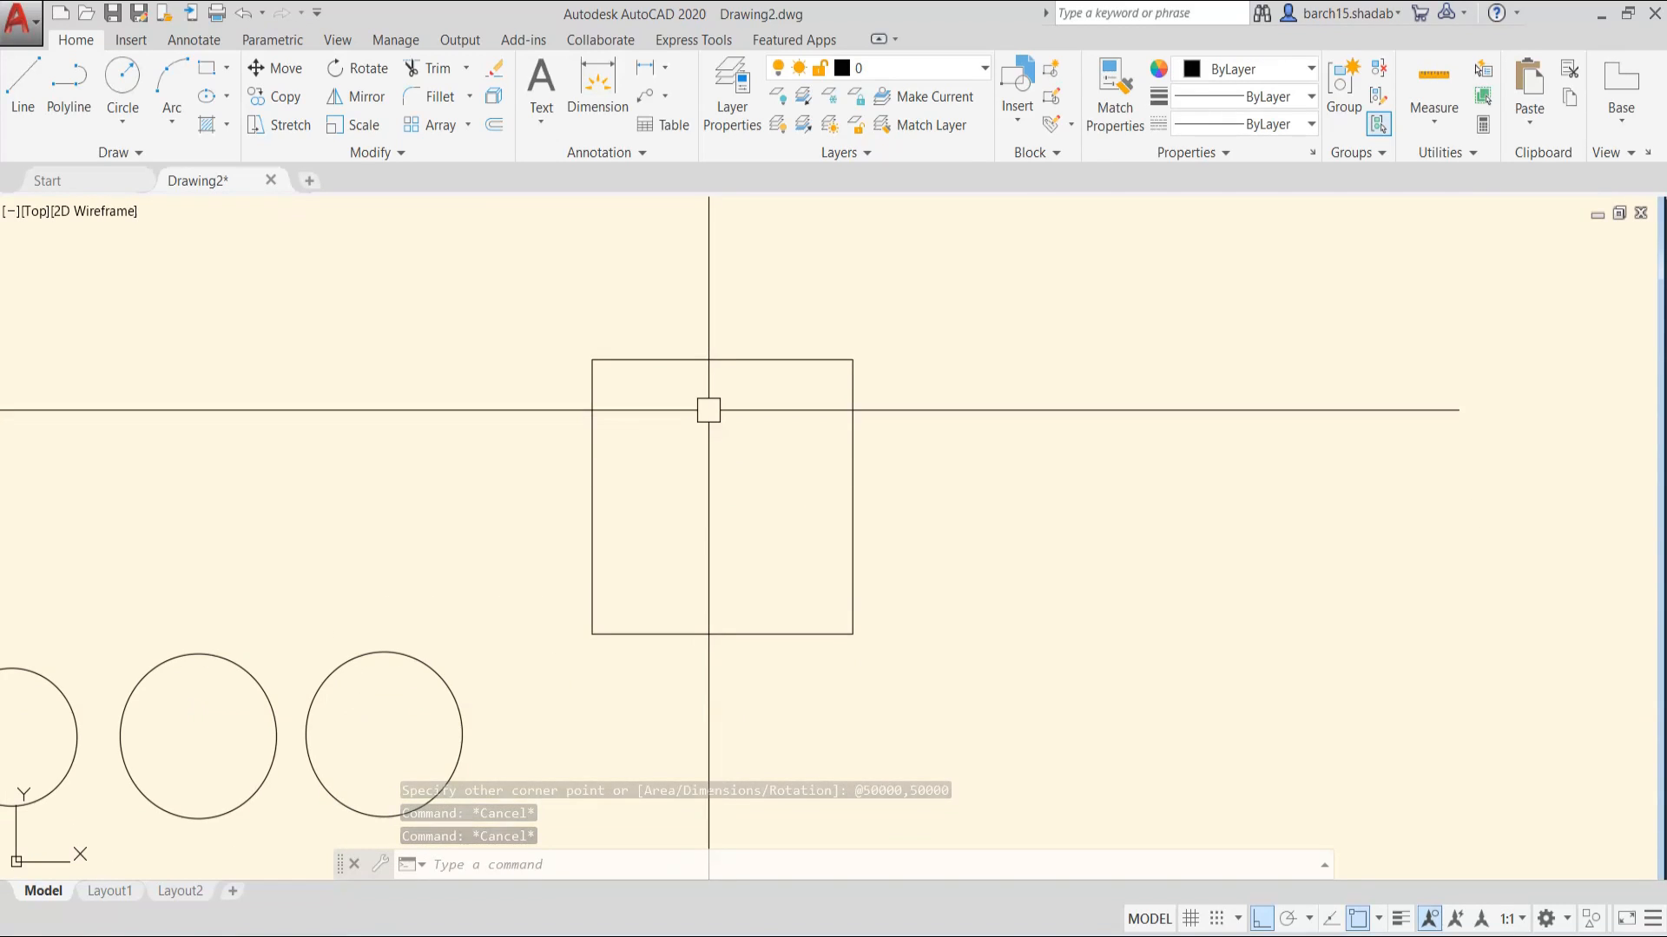
scroll(707, 404, "up", 2)
middle_click_drag(706, 408, 680, 412)
key("Escape")
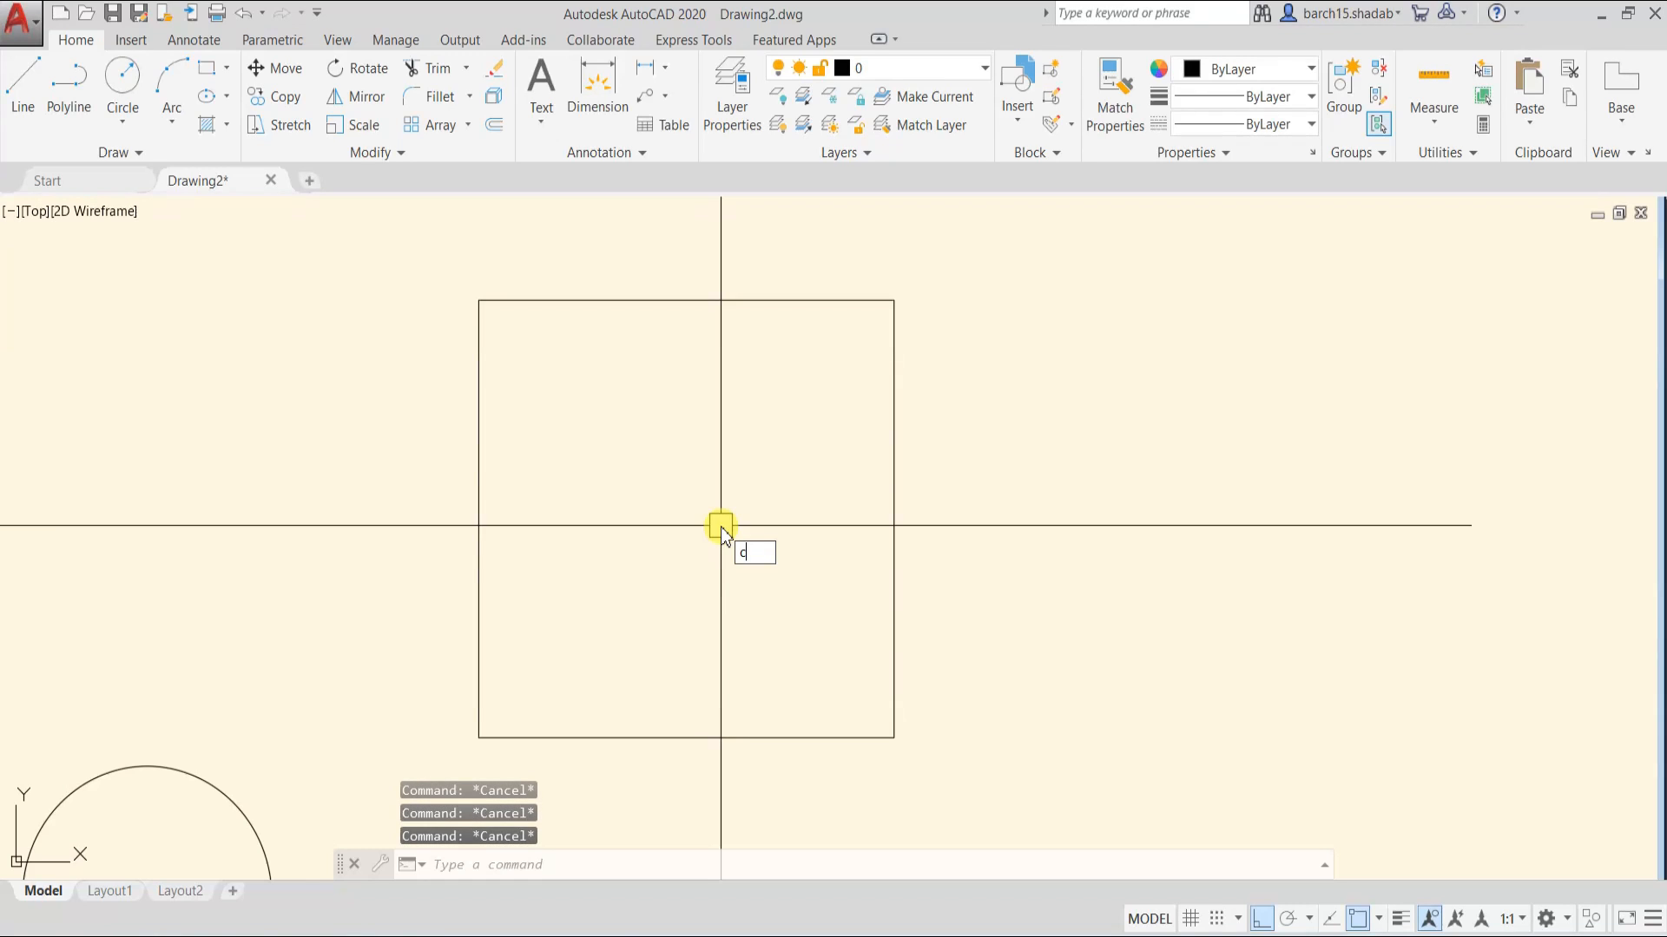
type("c")
key("Return")
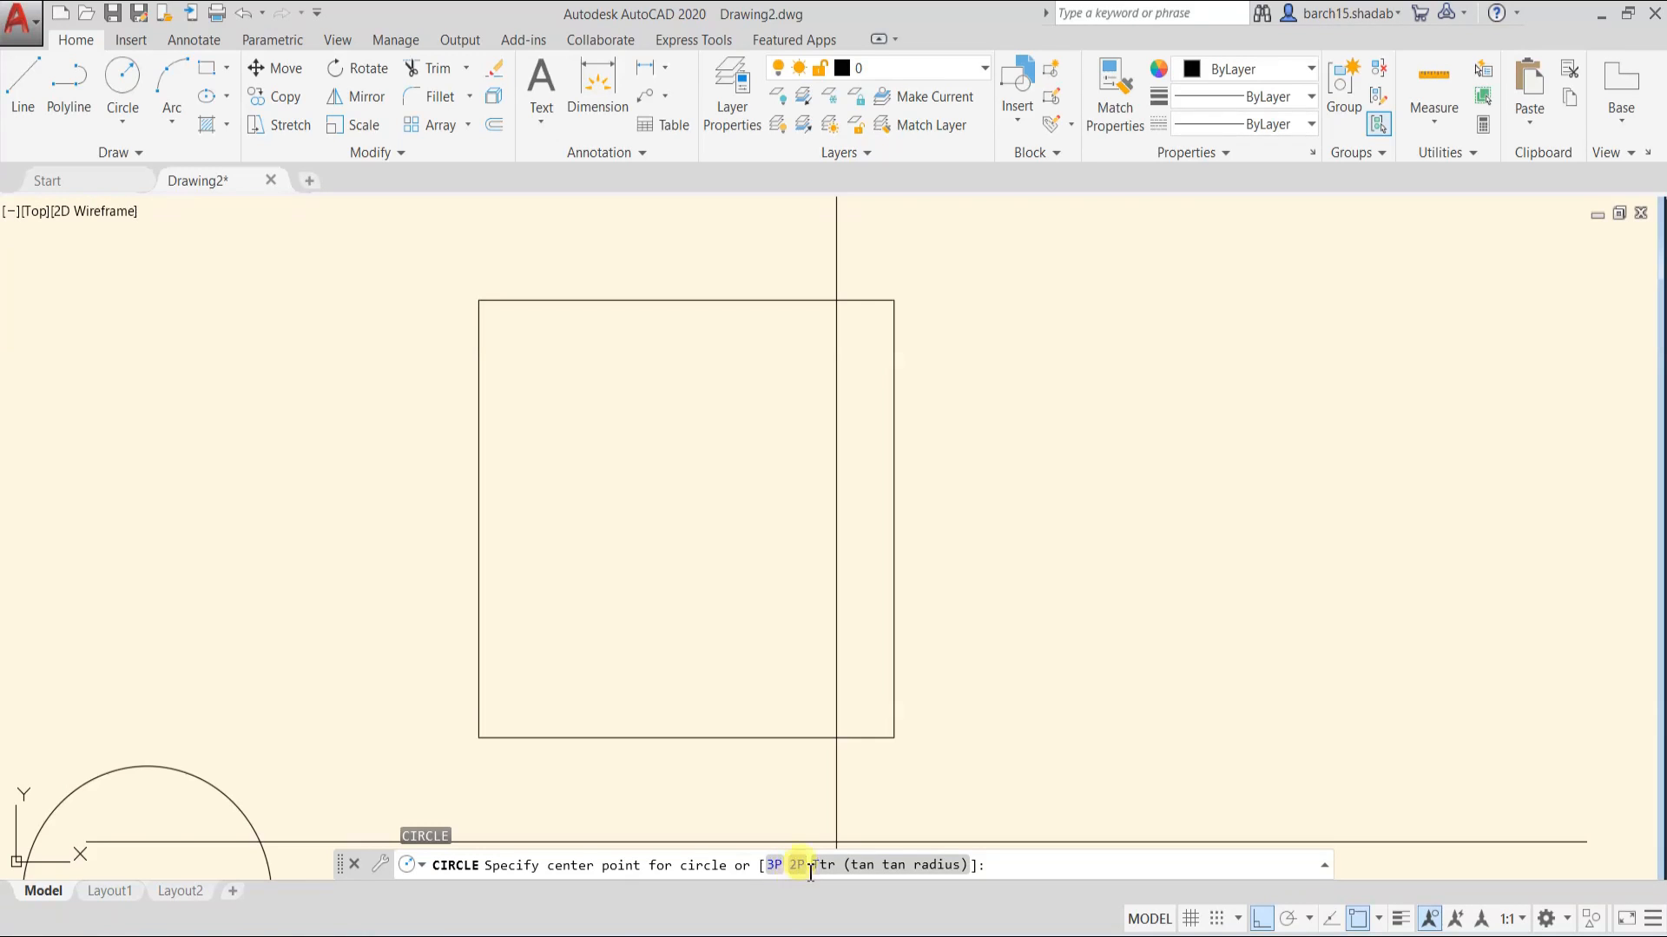
type("2")
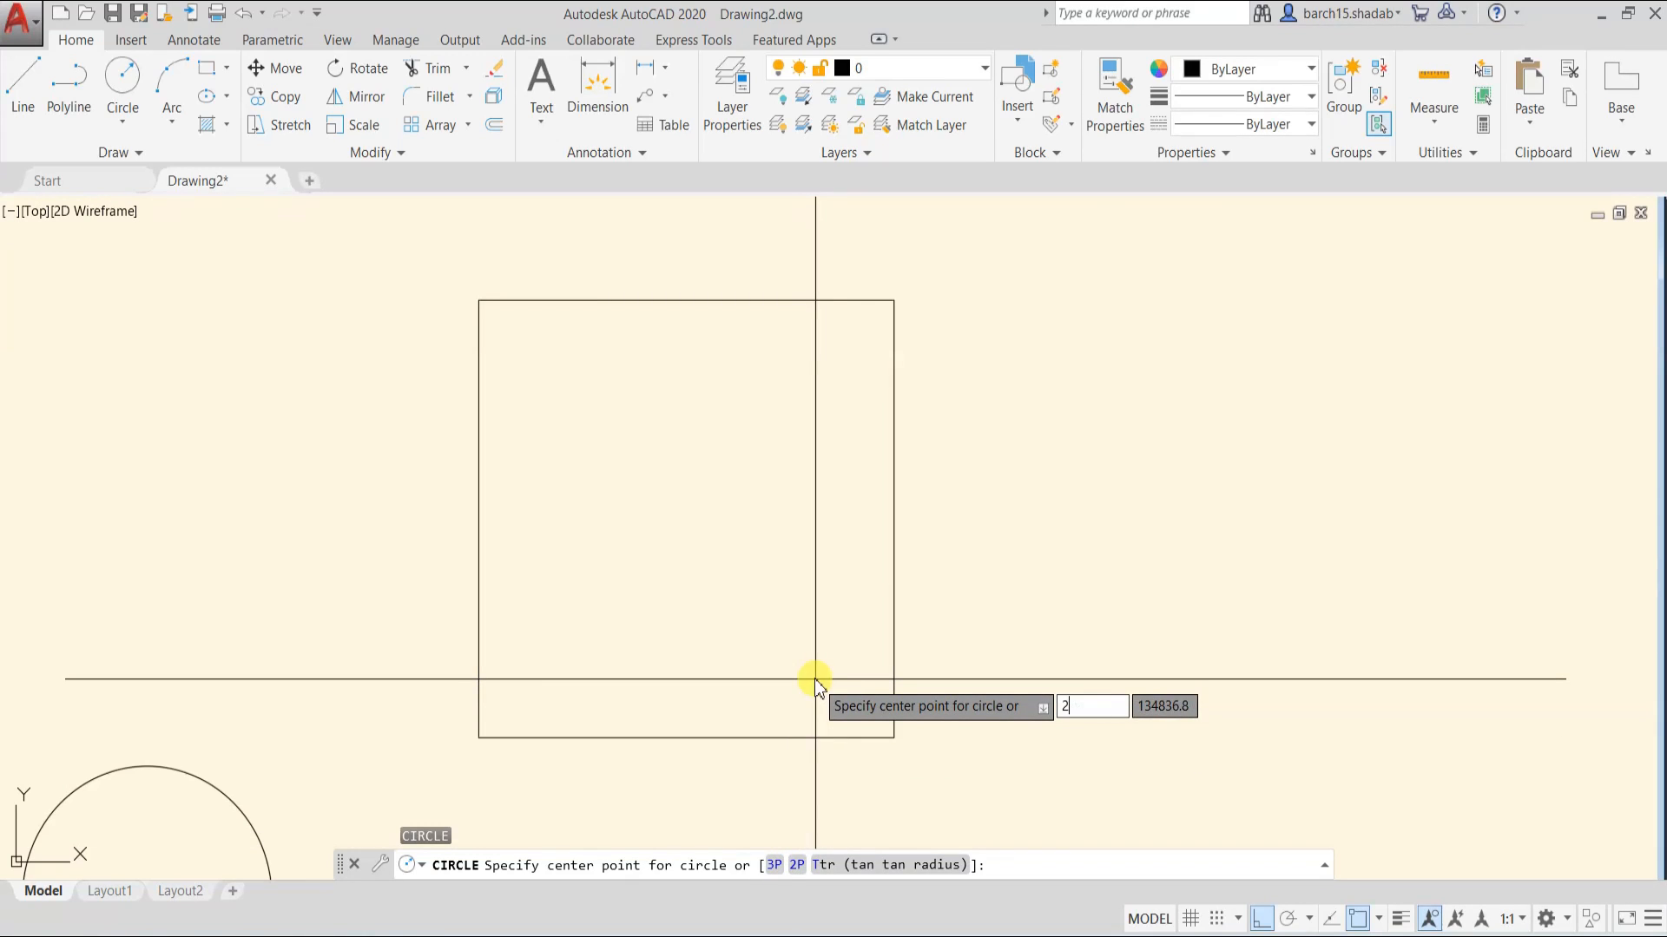
type("p")
key("Return")
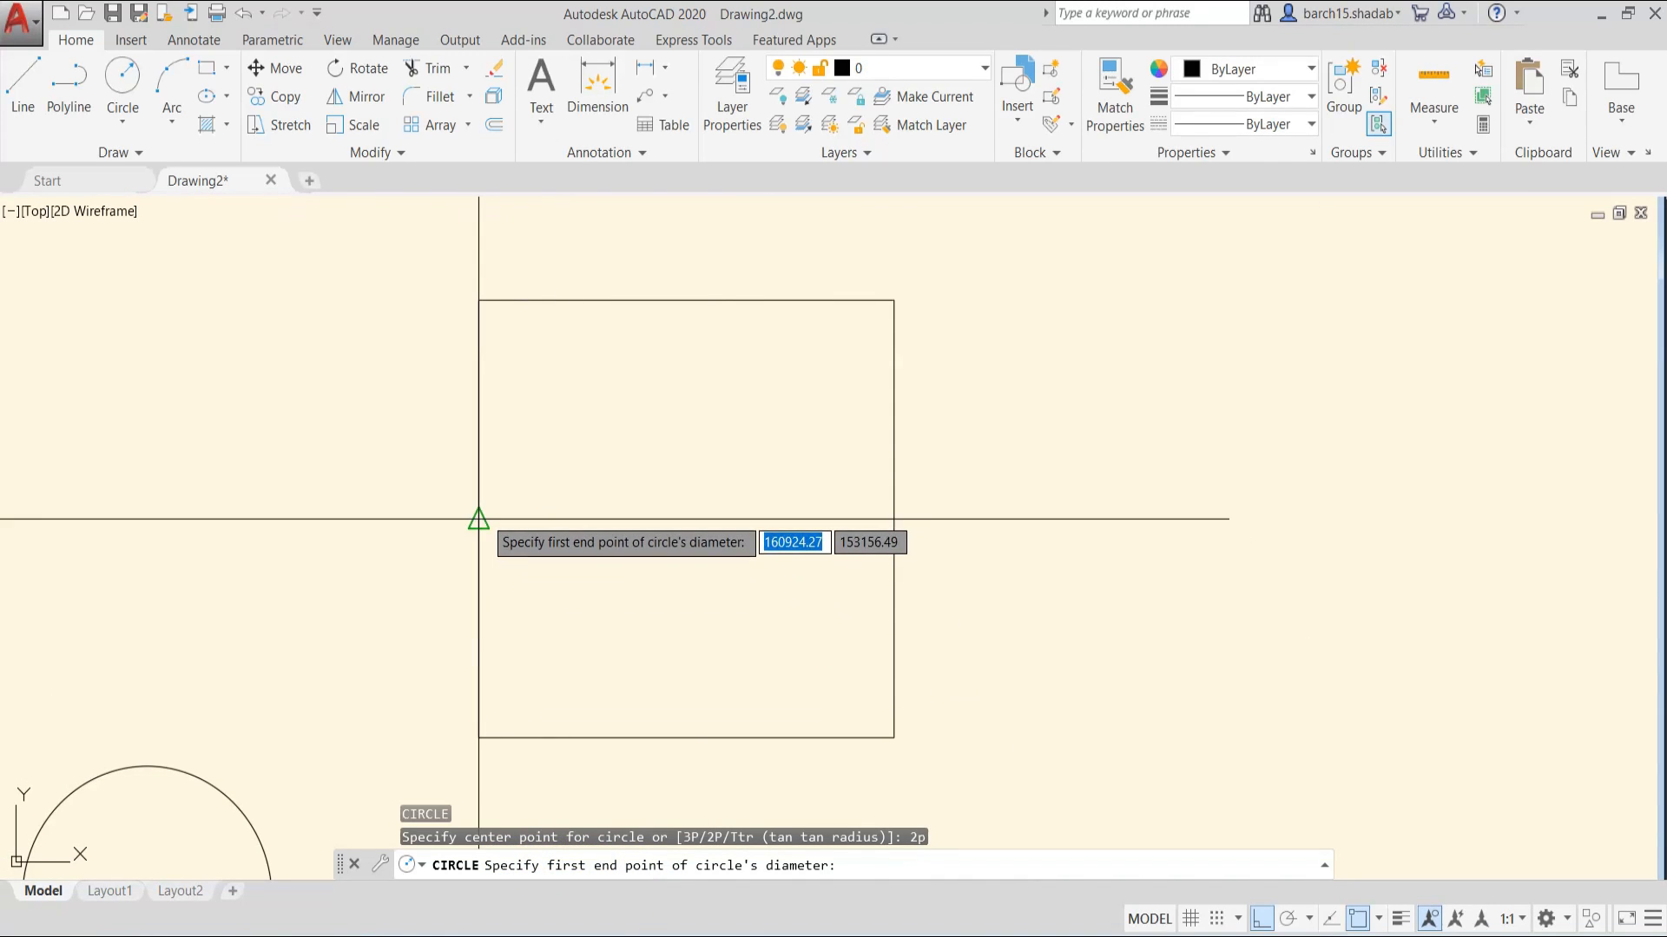
left_click(478, 519)
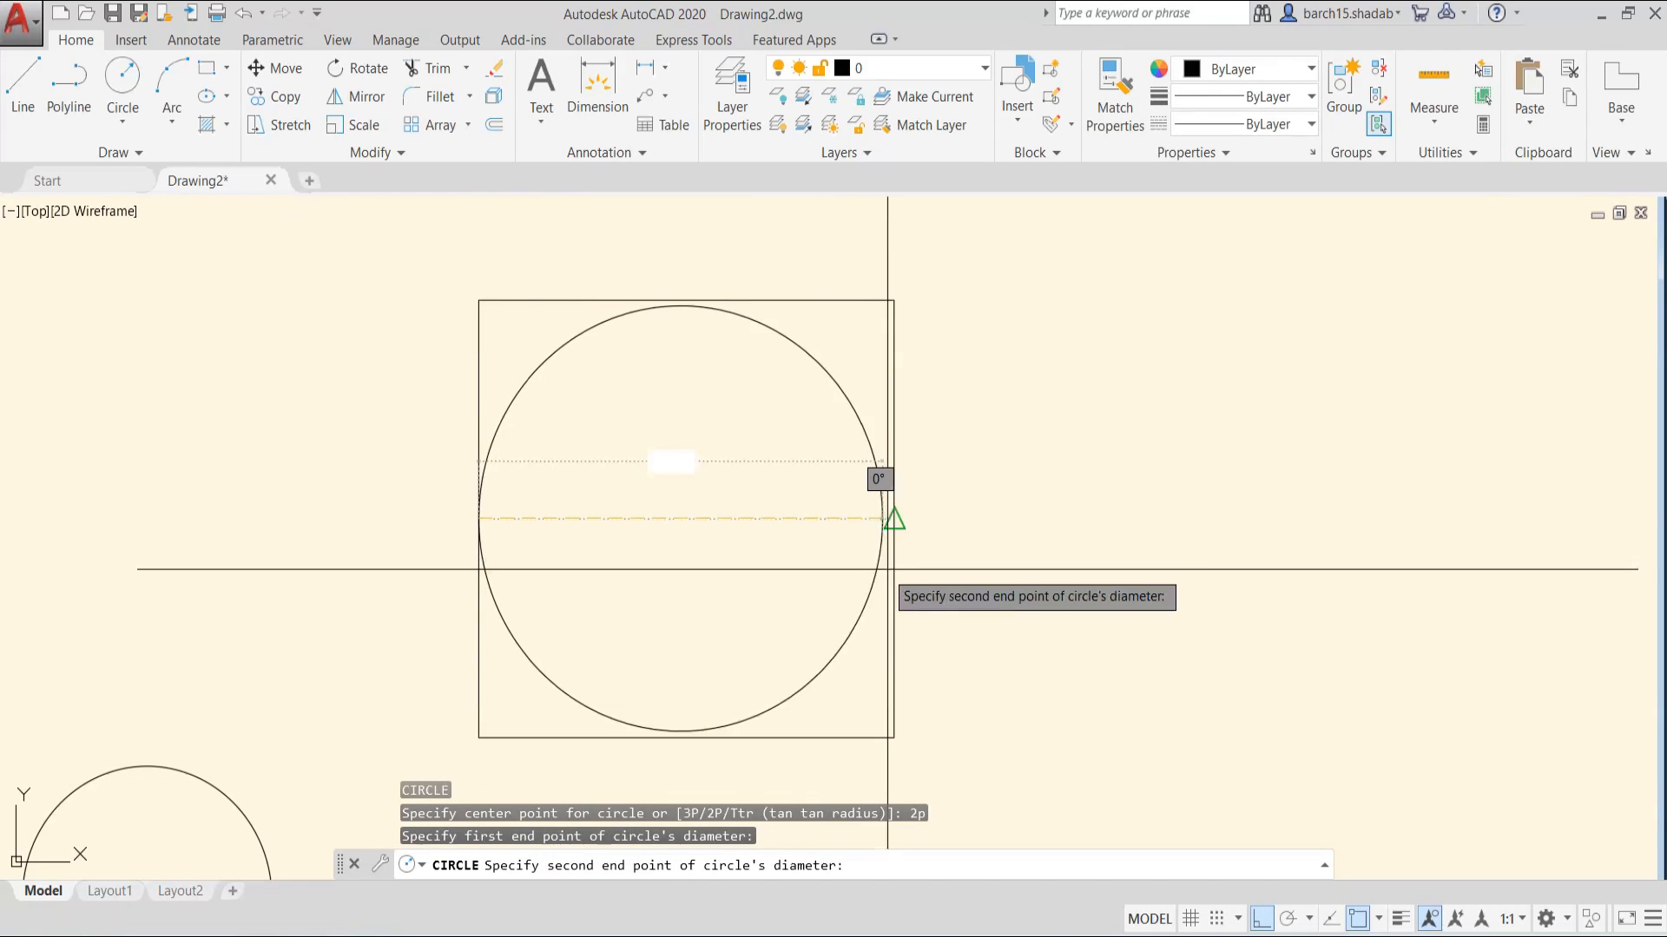
left_click(893, 526)
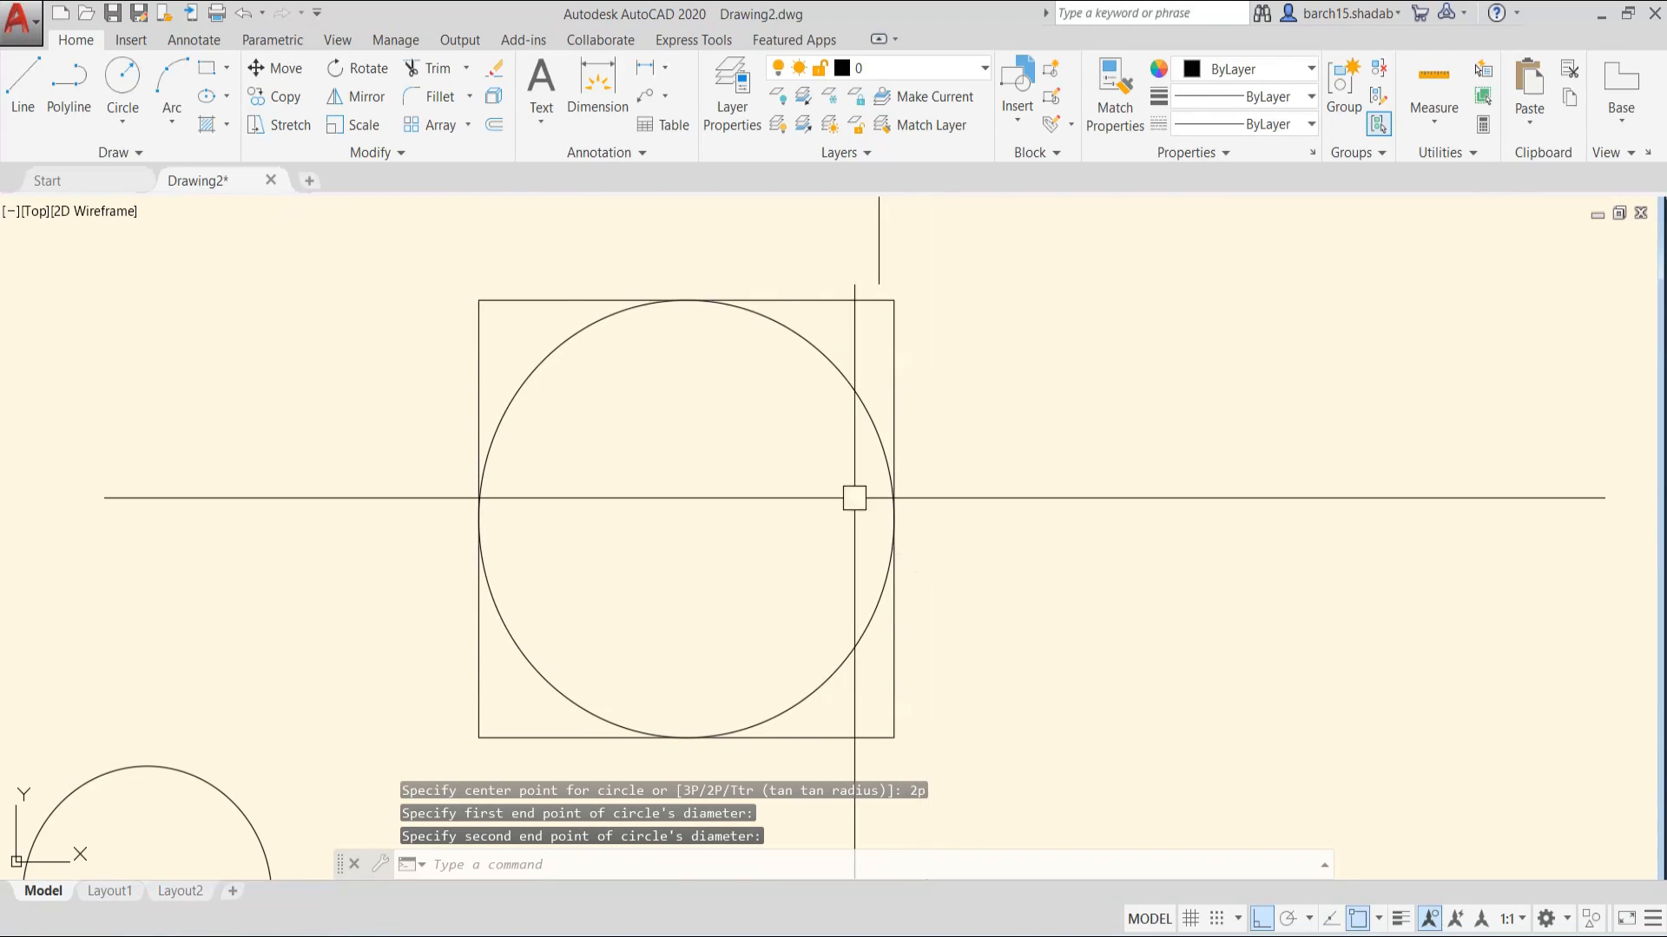
- Copy the square horizontally to the right of the original, leaving its inscribed circle out
scroll(238, 532, "down", 4)
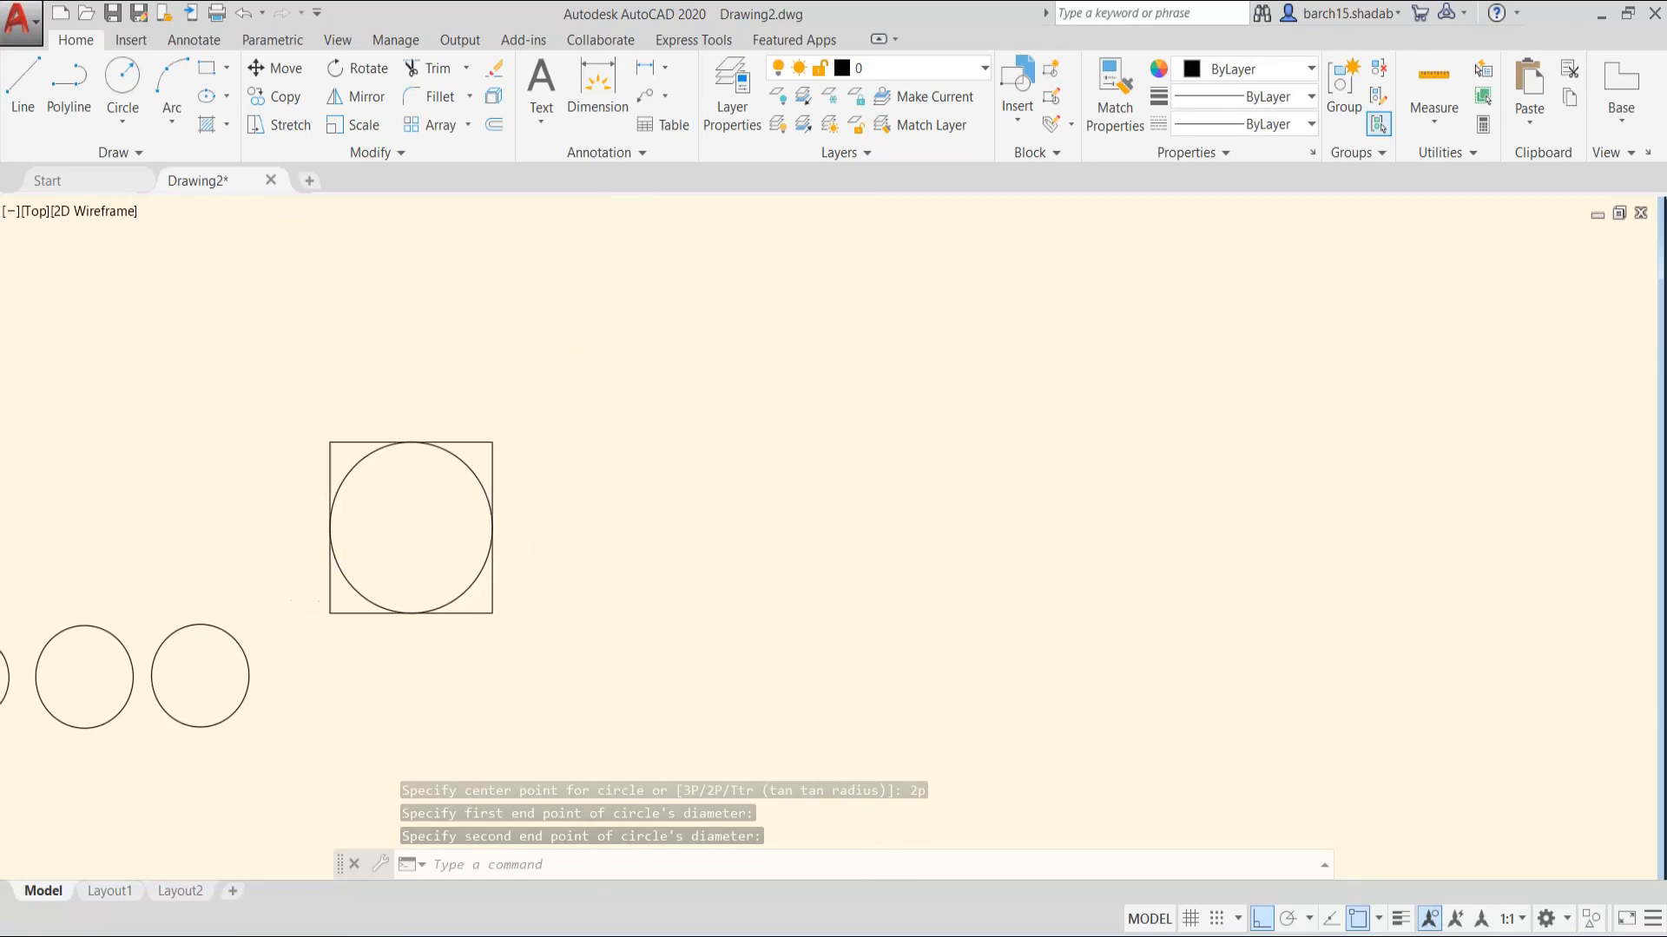
scroll(400, 538, "up", 2)
left_click(546, 418)
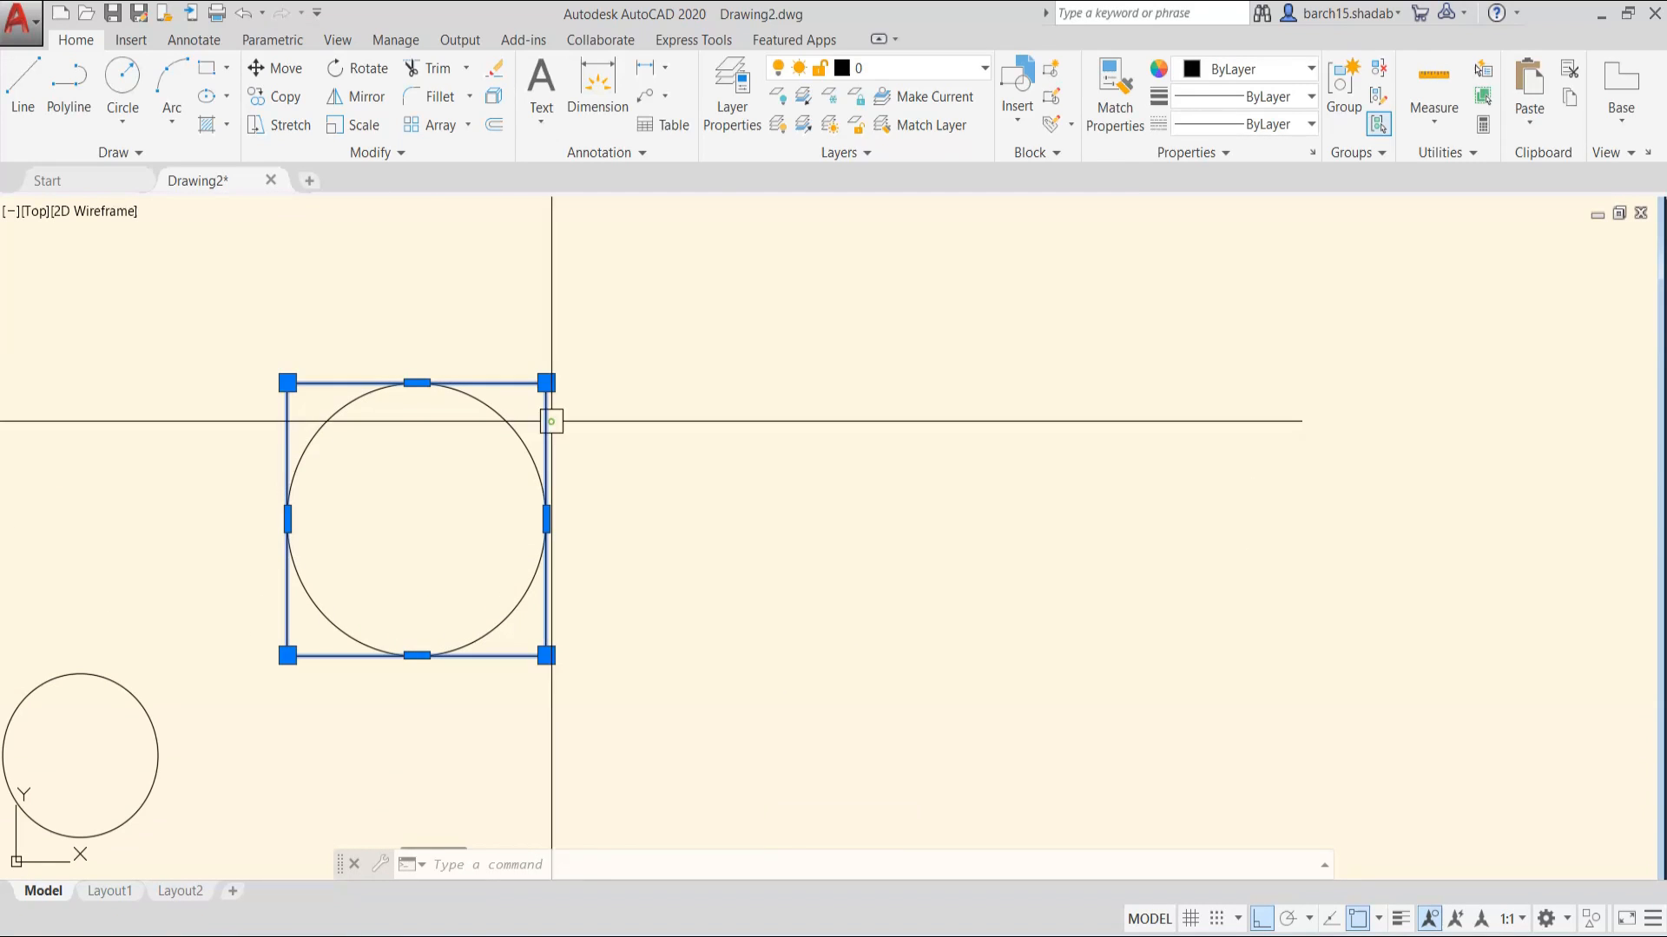
type("co")
key("Return")
left_click(402, 725)
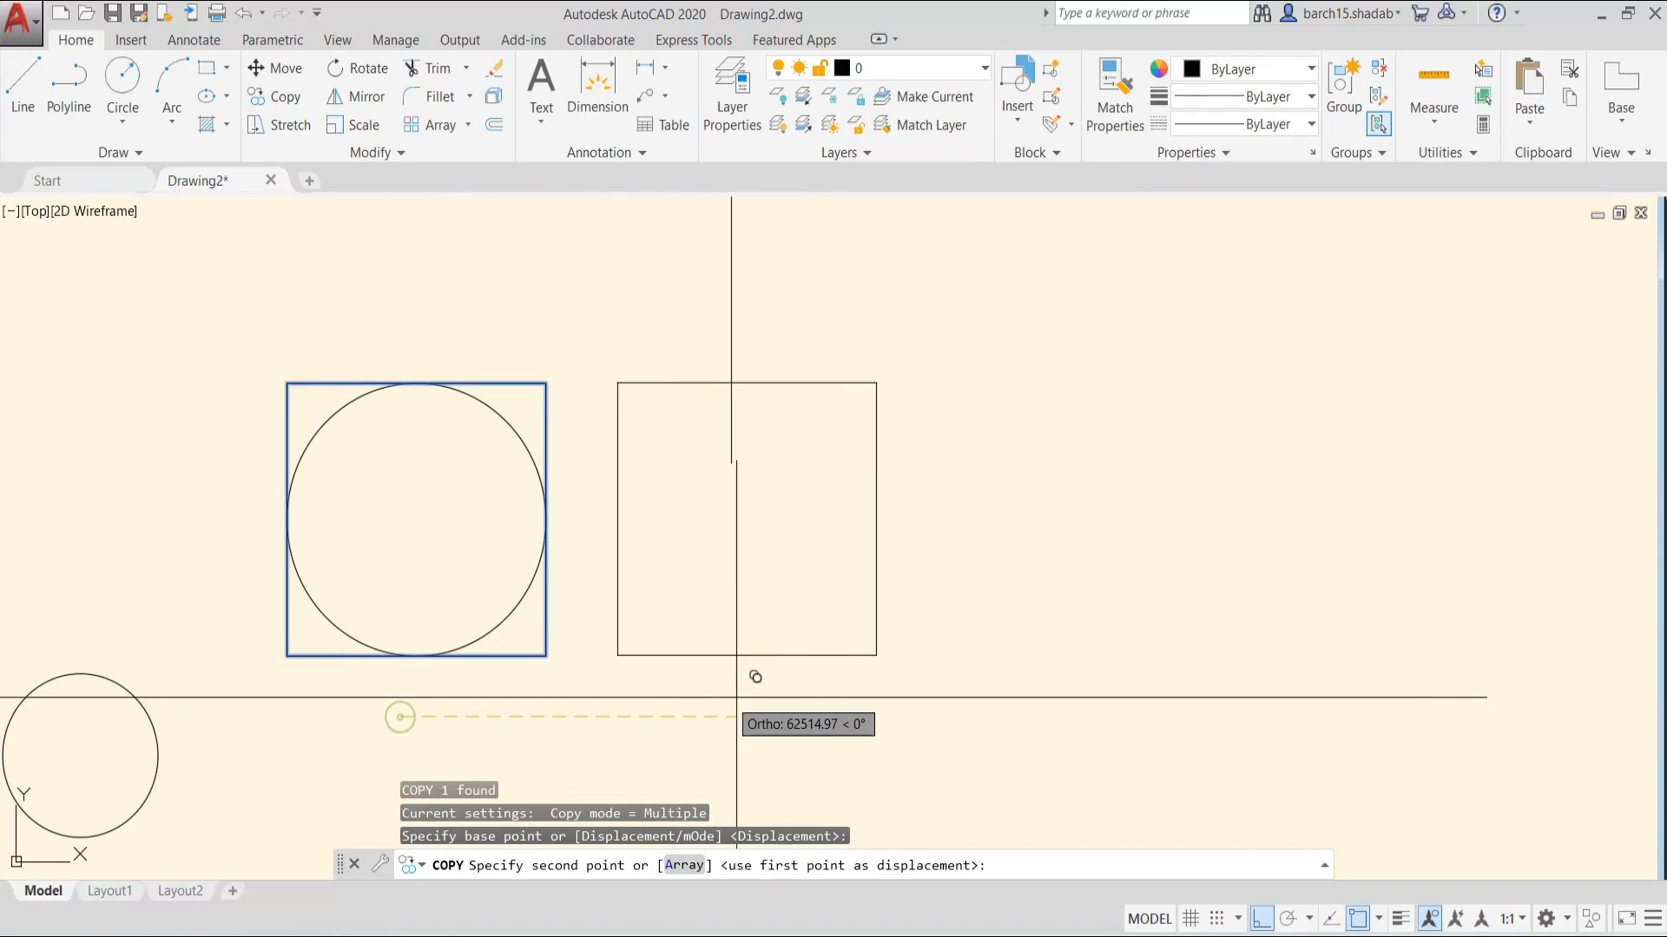
left_click(815, 681)
key("Escape")
key("Escape")
key("Escape")
middle_click_drag(786, 484, 763, 490)
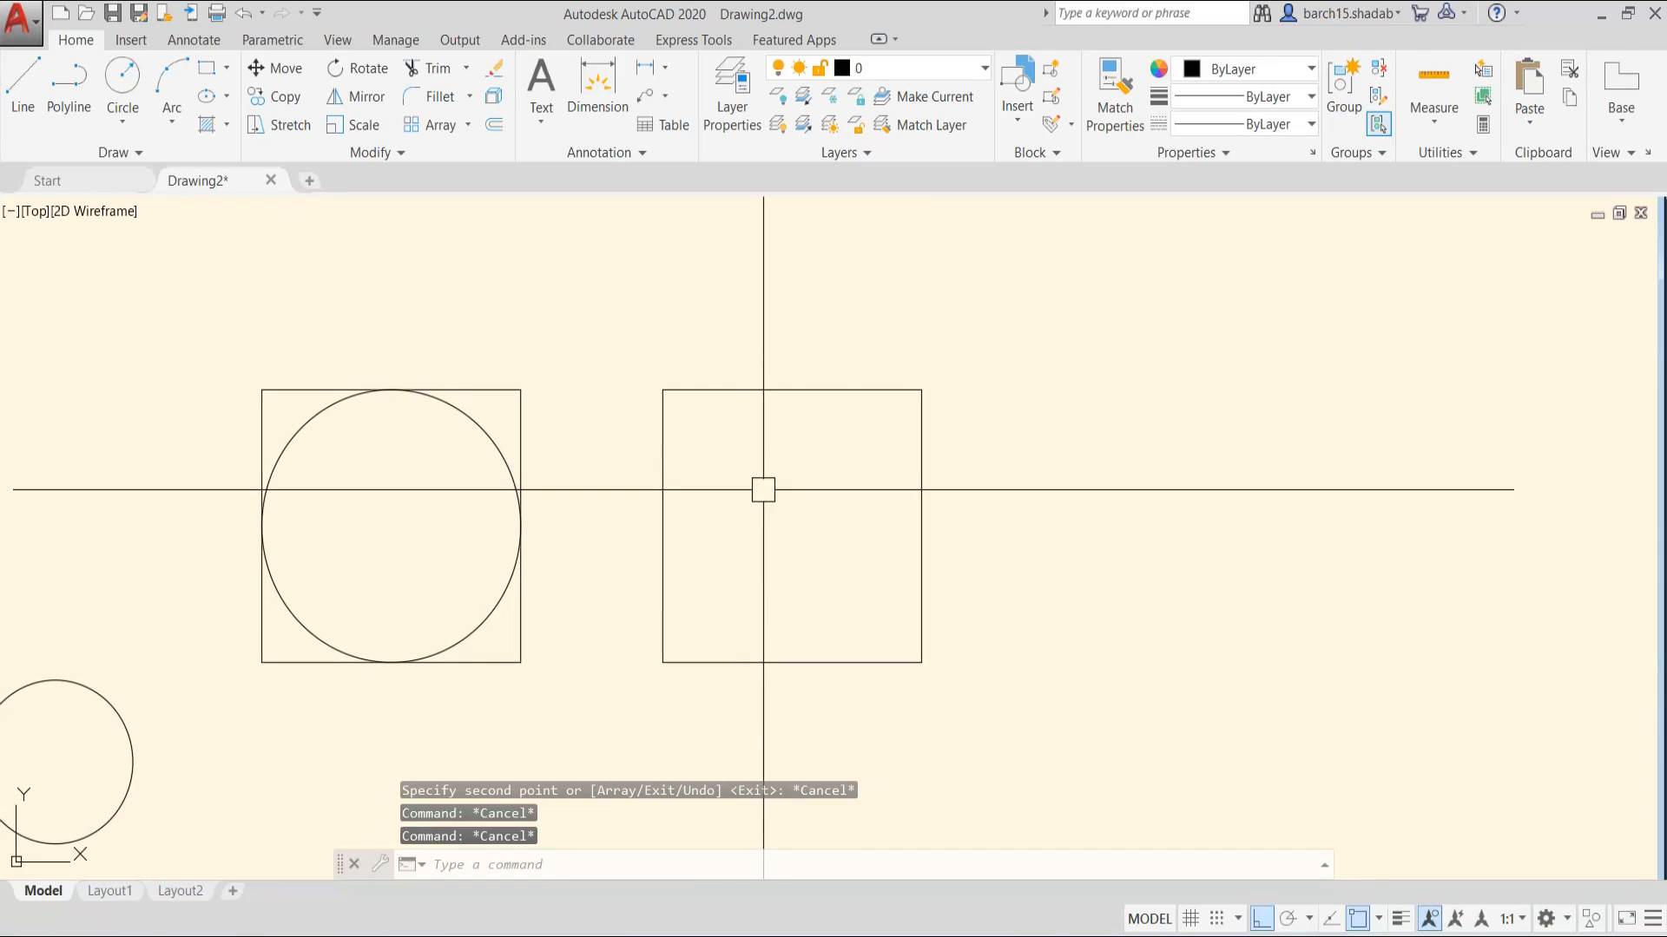
- Draw a three-point (3P) circle inside the copied square through the midpoints of its left, top and right sides
type("c")
key("Return")
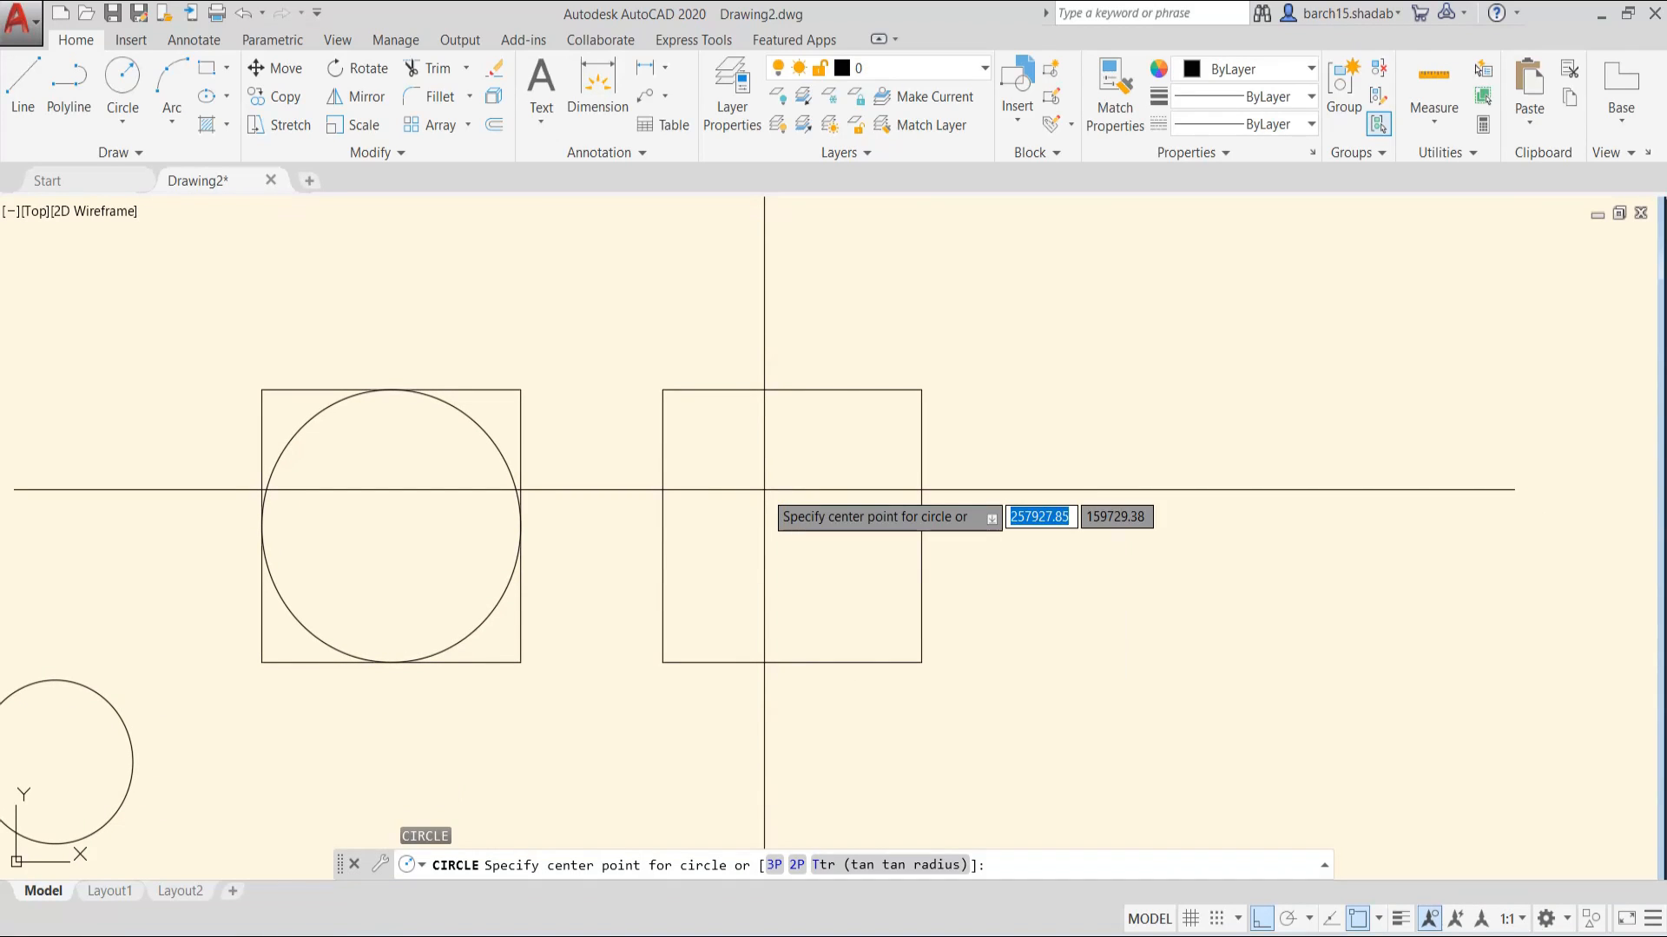
type("3")
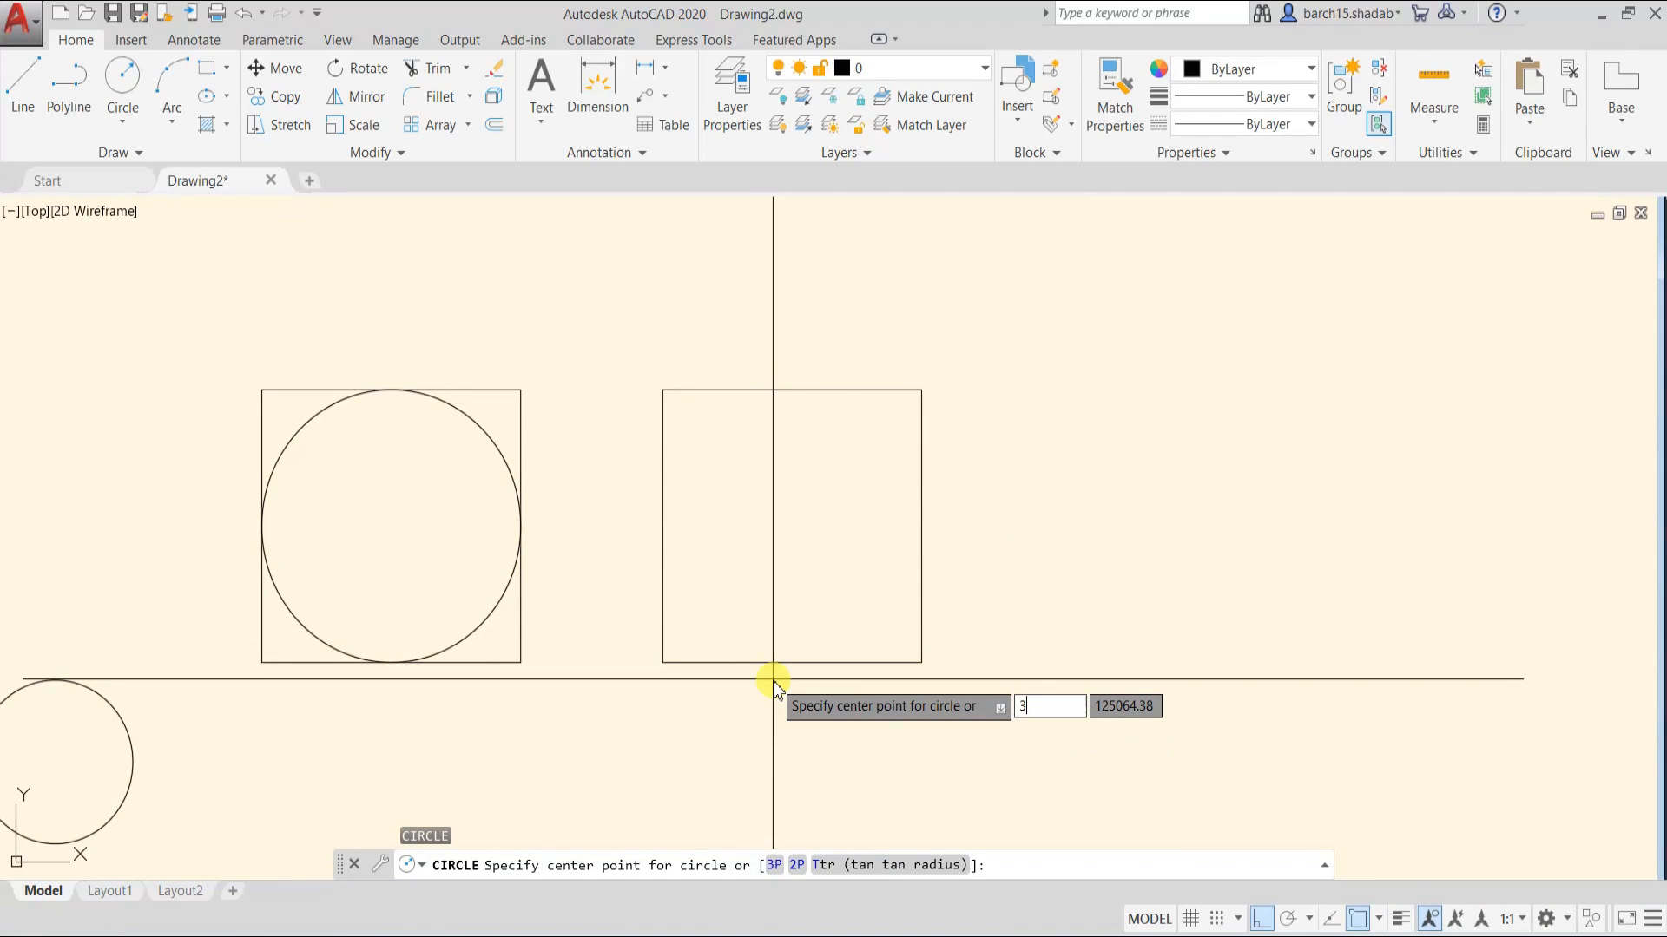
type("p")
key("Return")
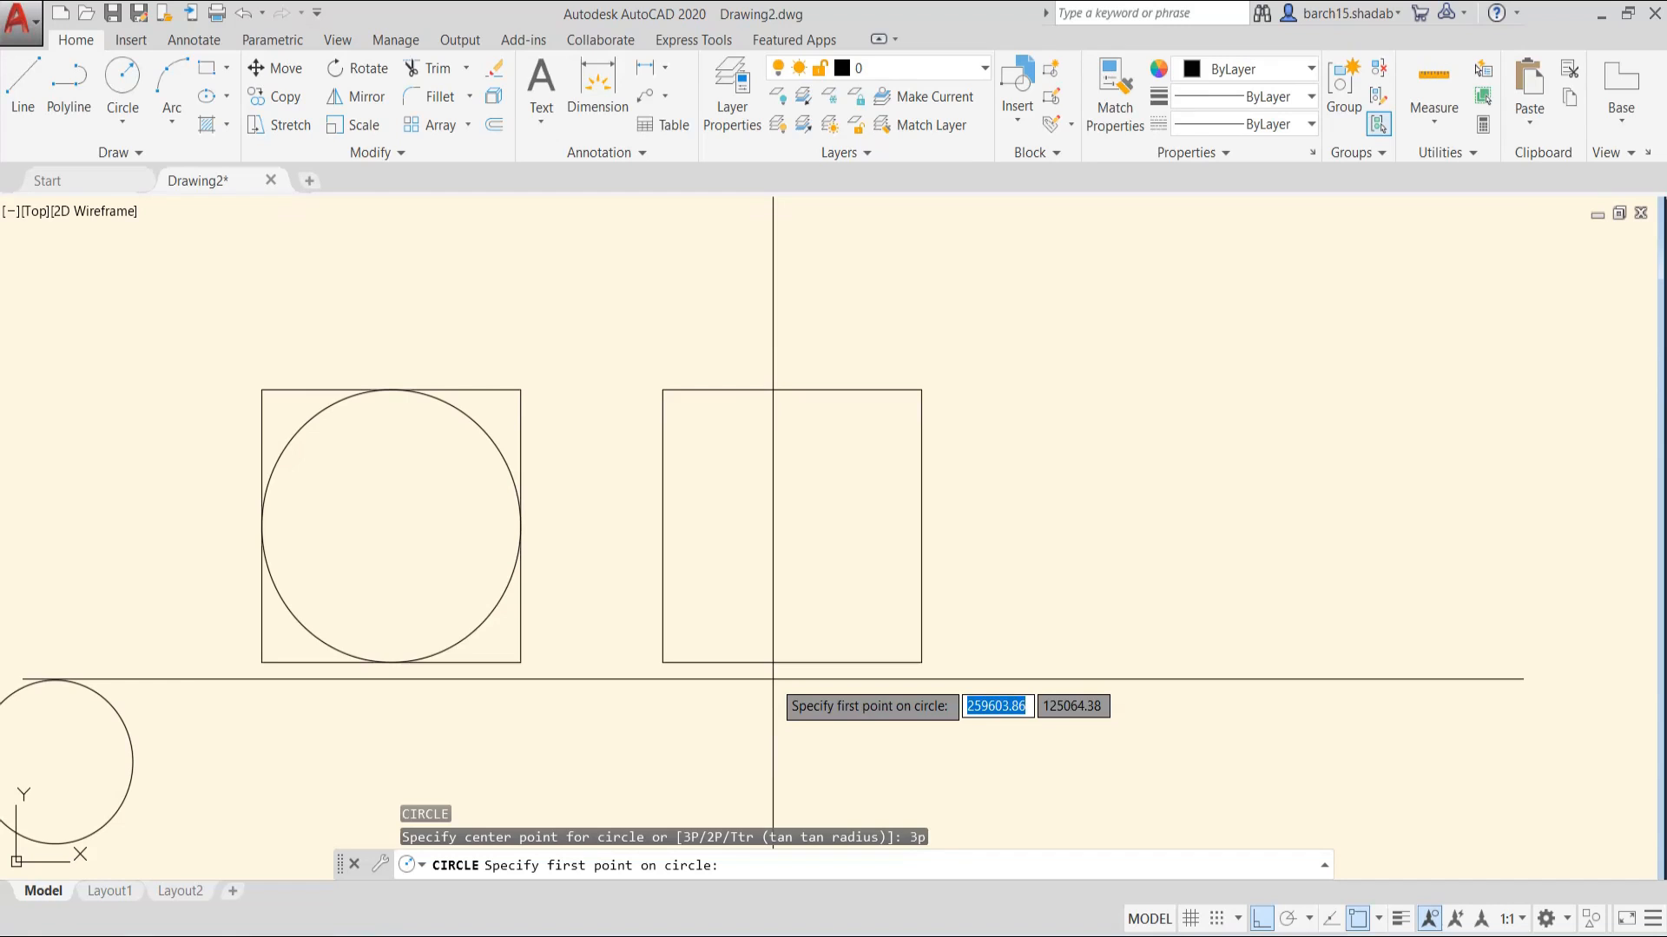
left_click(664, 527)
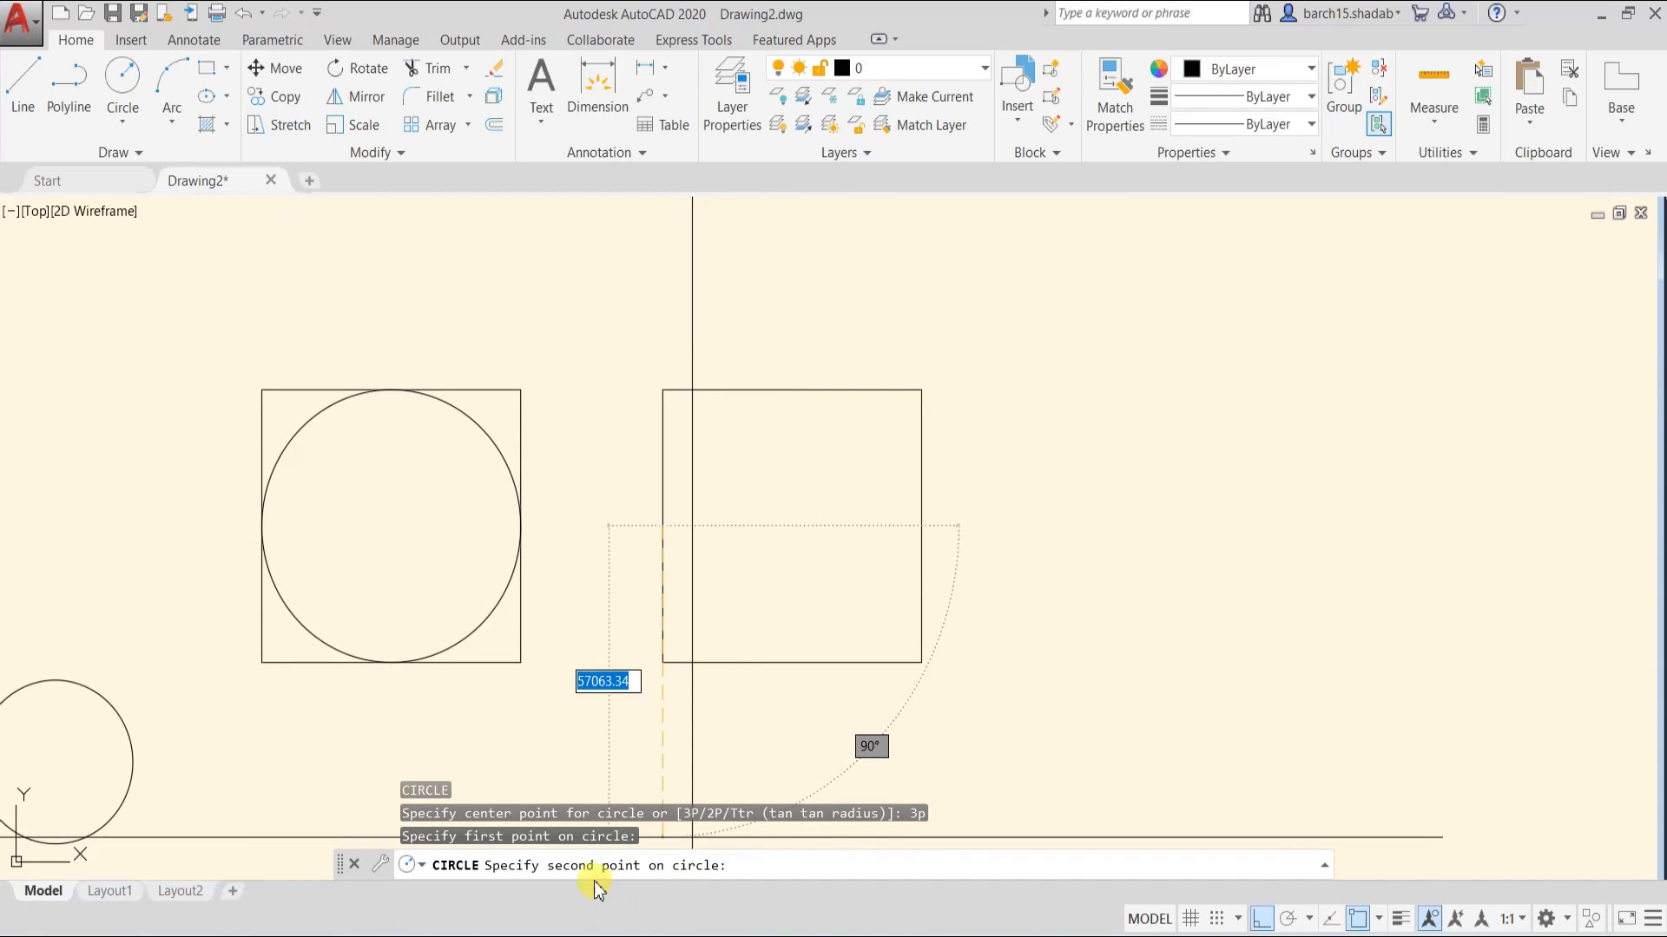
left_click(792, 390)
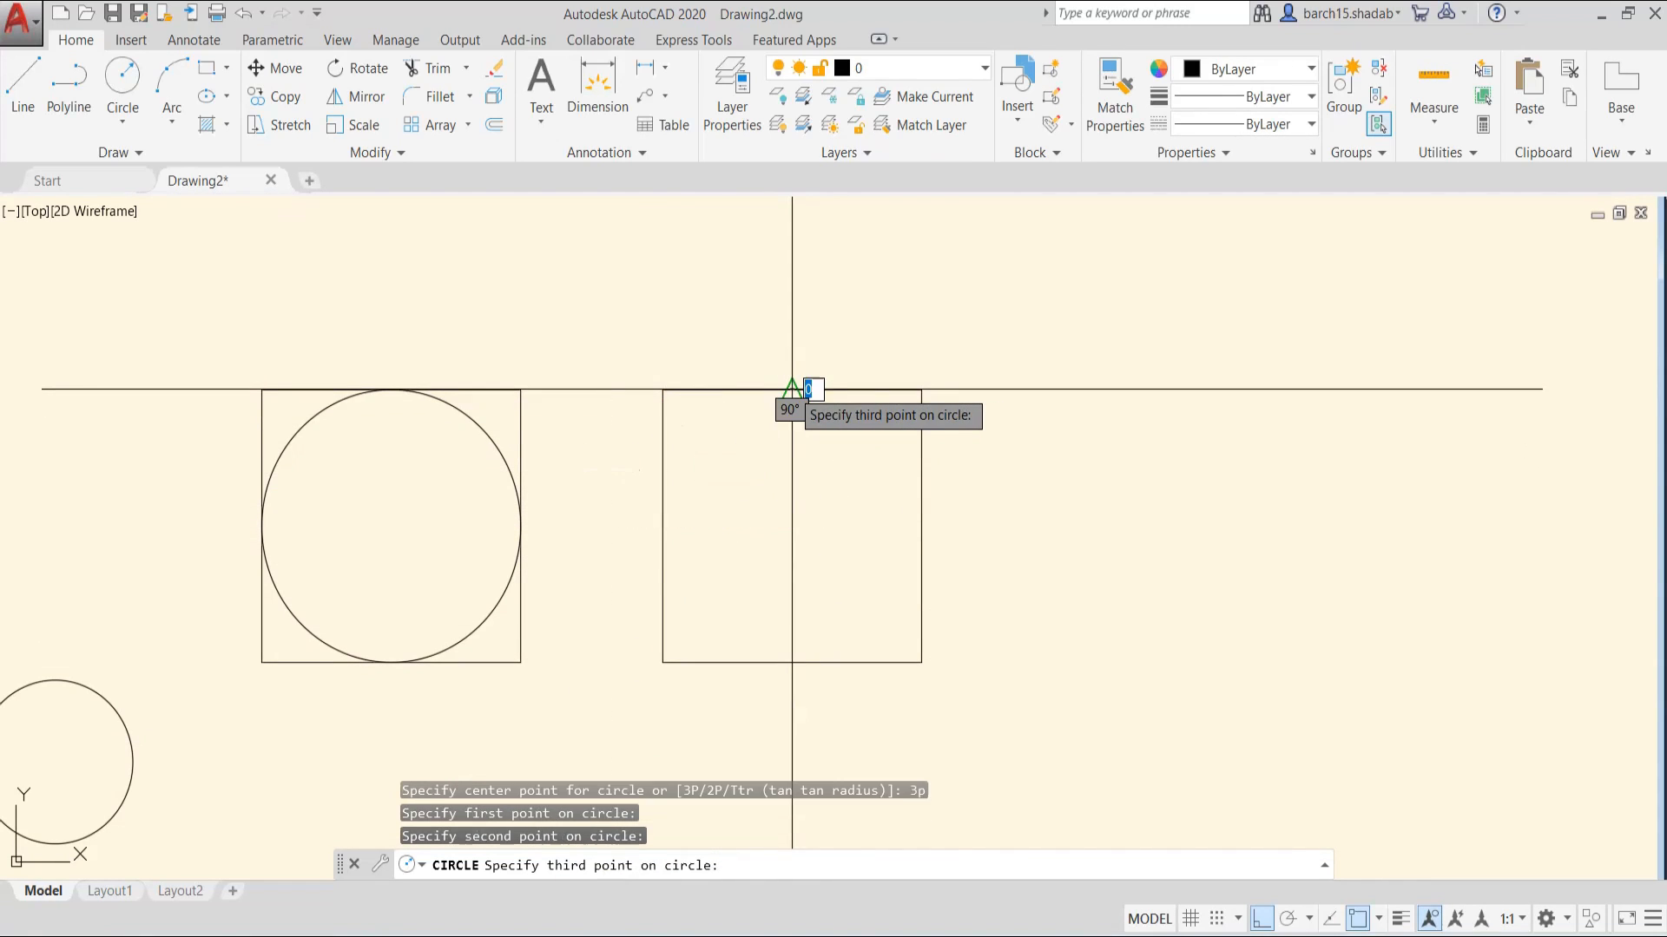
left_click(913, 531)
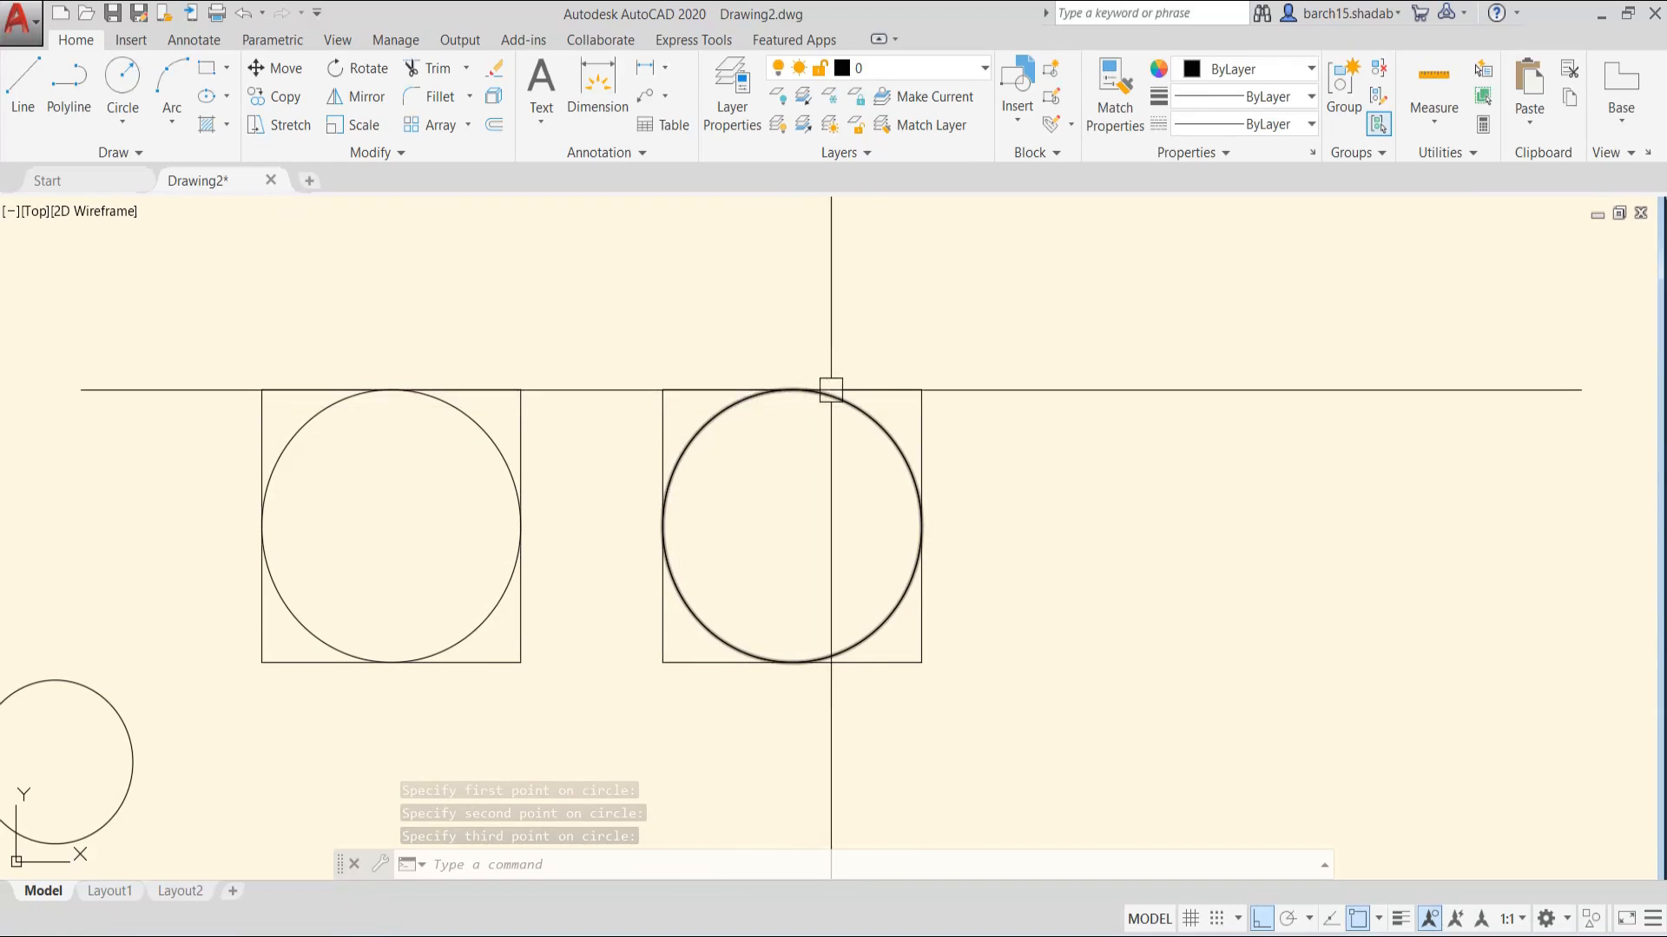
- Examine the list of available circle-drawing methods against the circles drawn so far
scroll(755, 522, "down", 2)
middle_click_drag(655, 524, 866, 536)
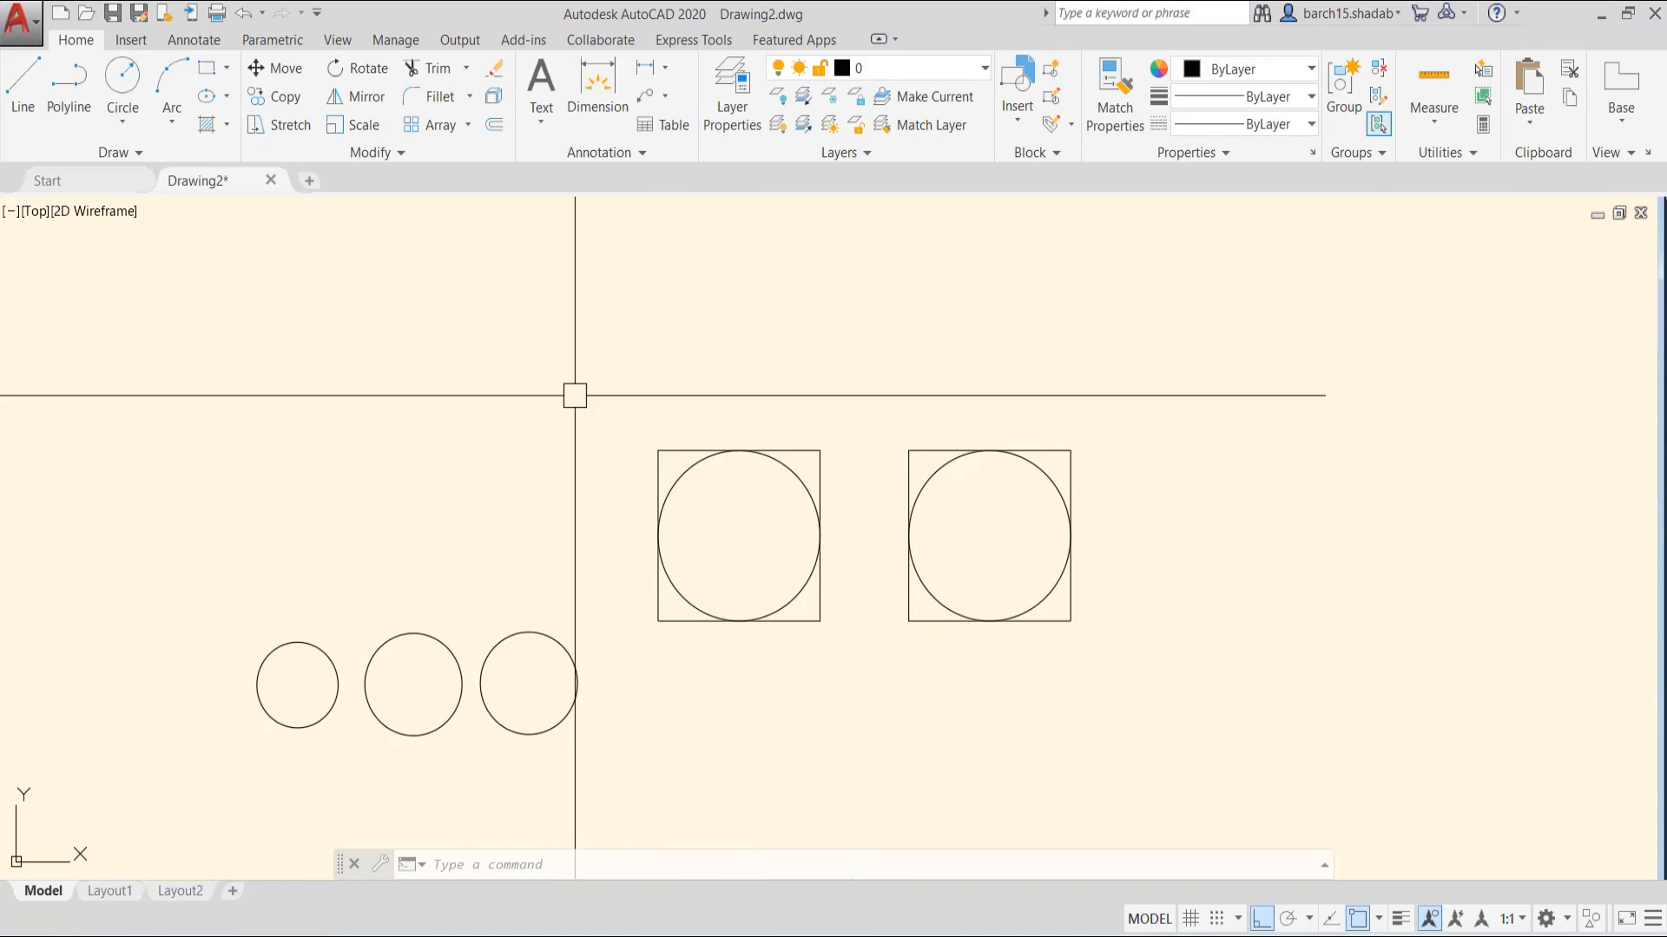
key("Escape")
key("Escape")
left_click(125, 126)
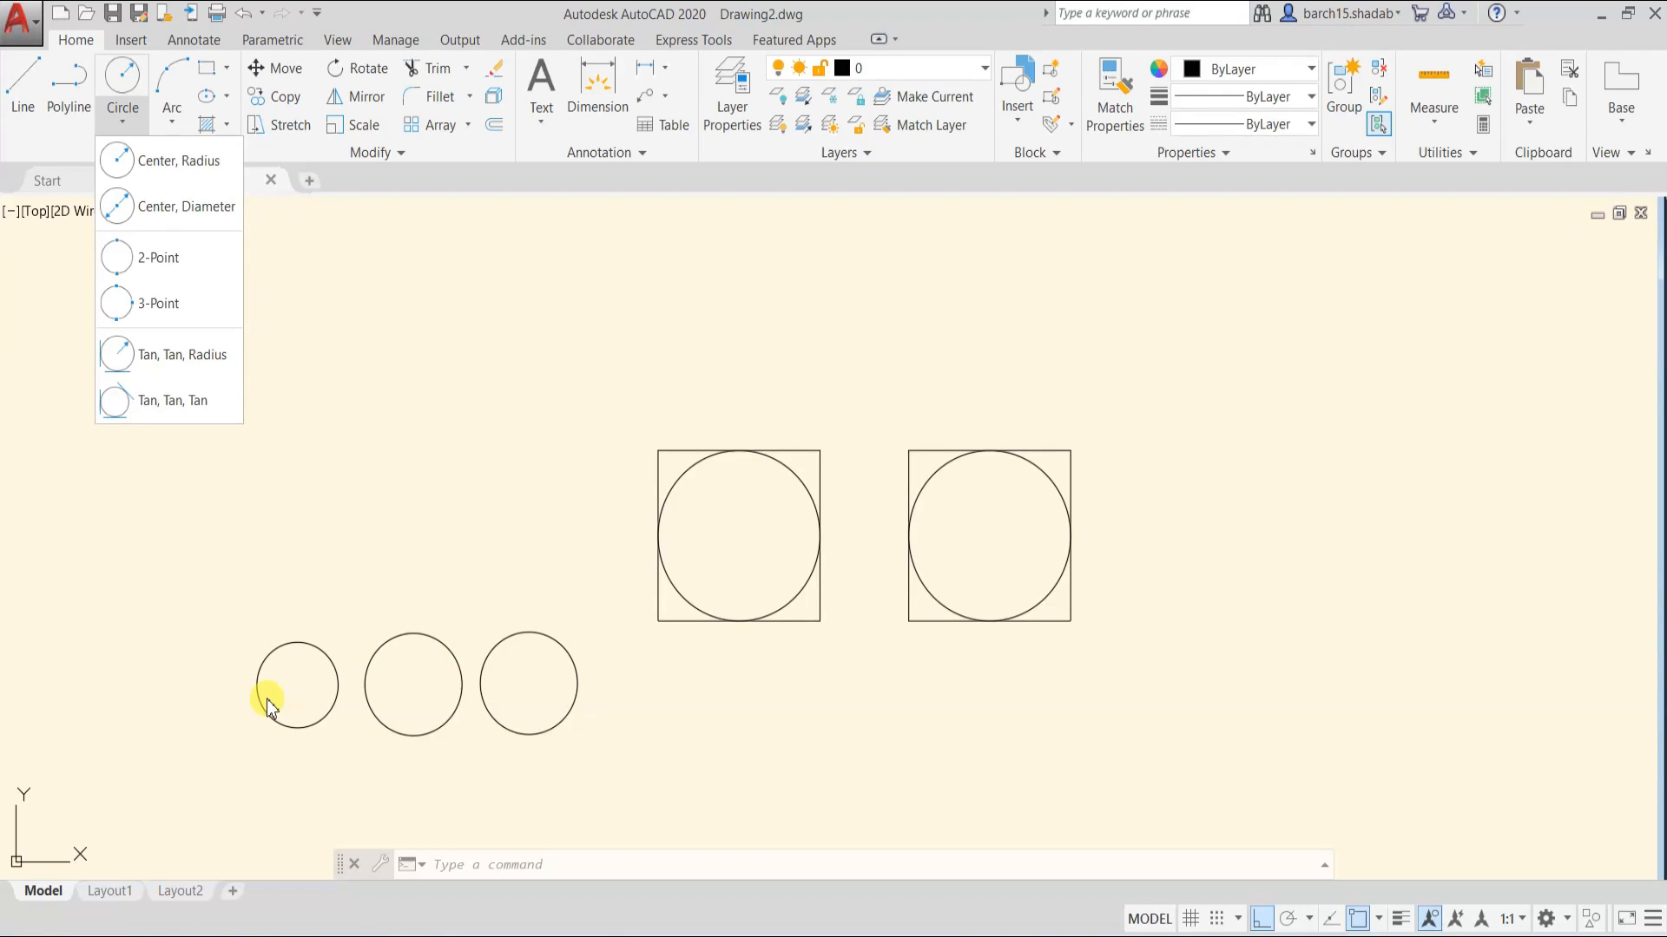
key("Escape")
key("Escape")
key("Escape")
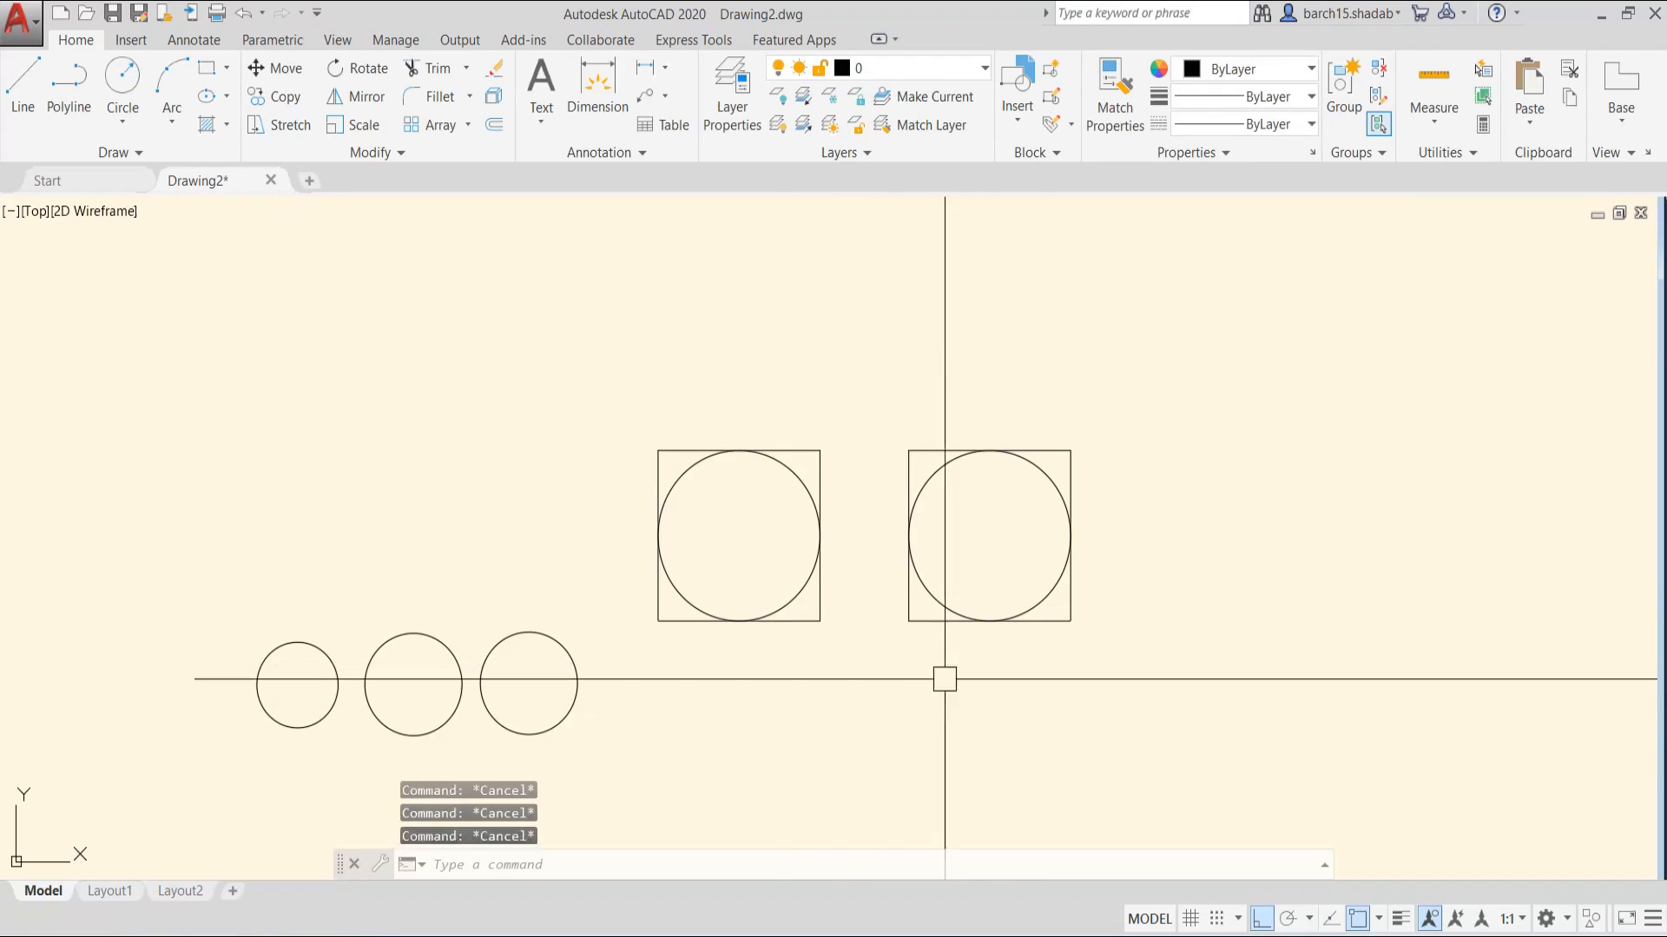
- Erase all the circles and squares from the drawing
left_click(1131, 748)
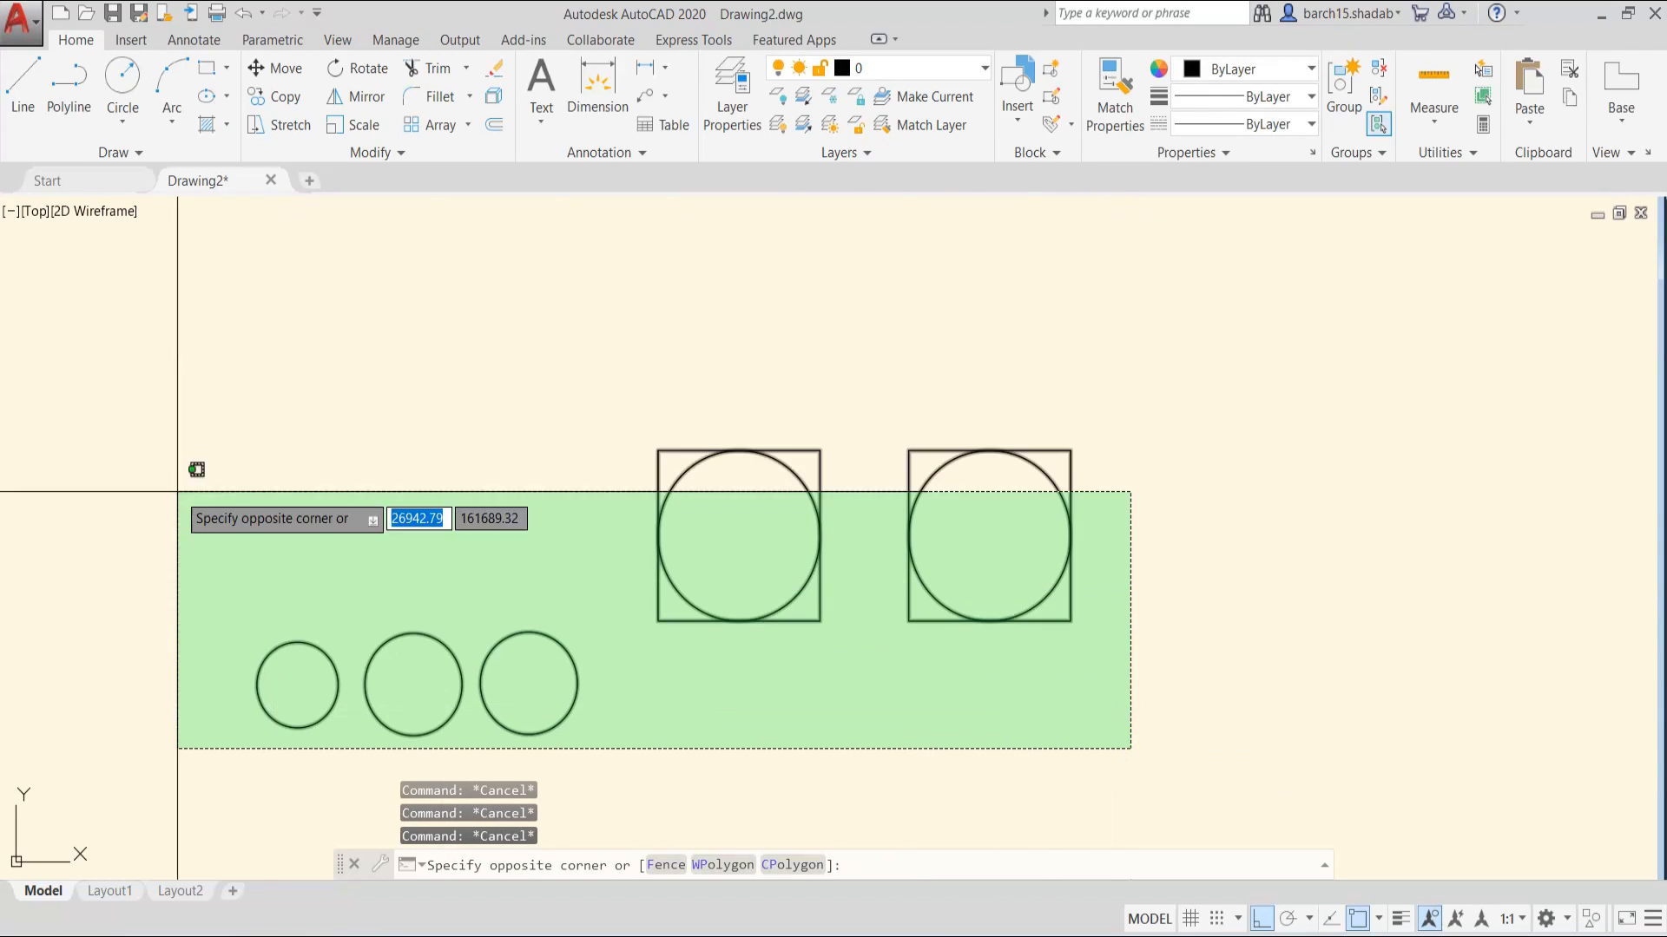
left_click(212, 360)
key("Return")
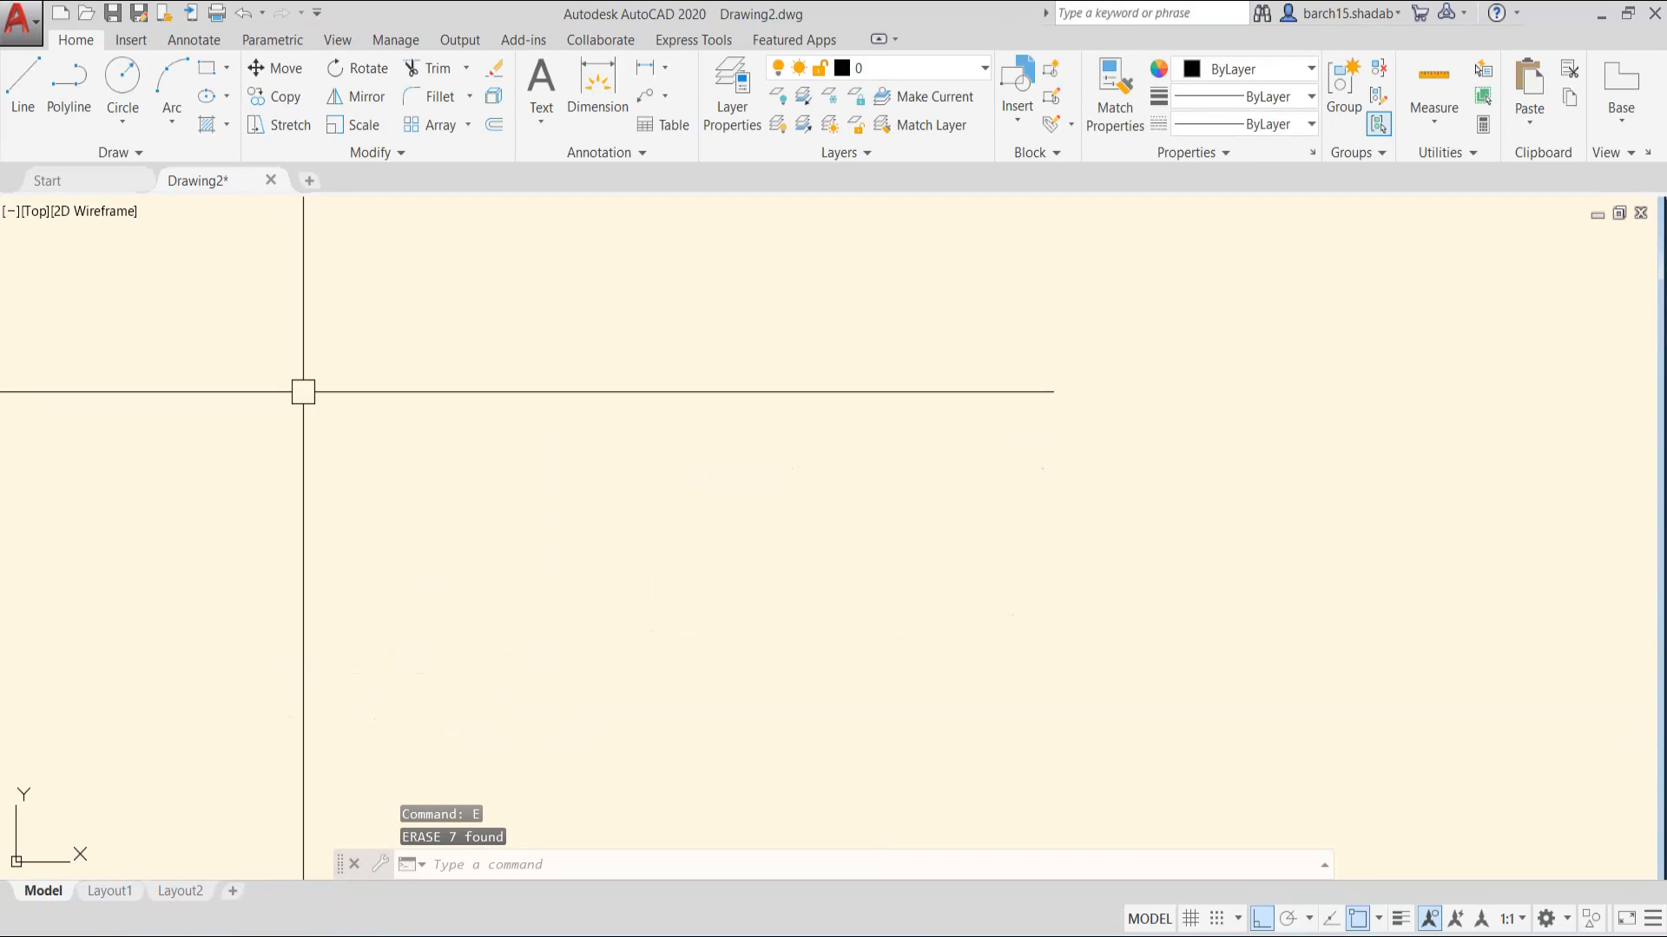
- Examine the Tan, Tan, Radius circle method and the list of available arc-drawing methods
left_click(122, 121)
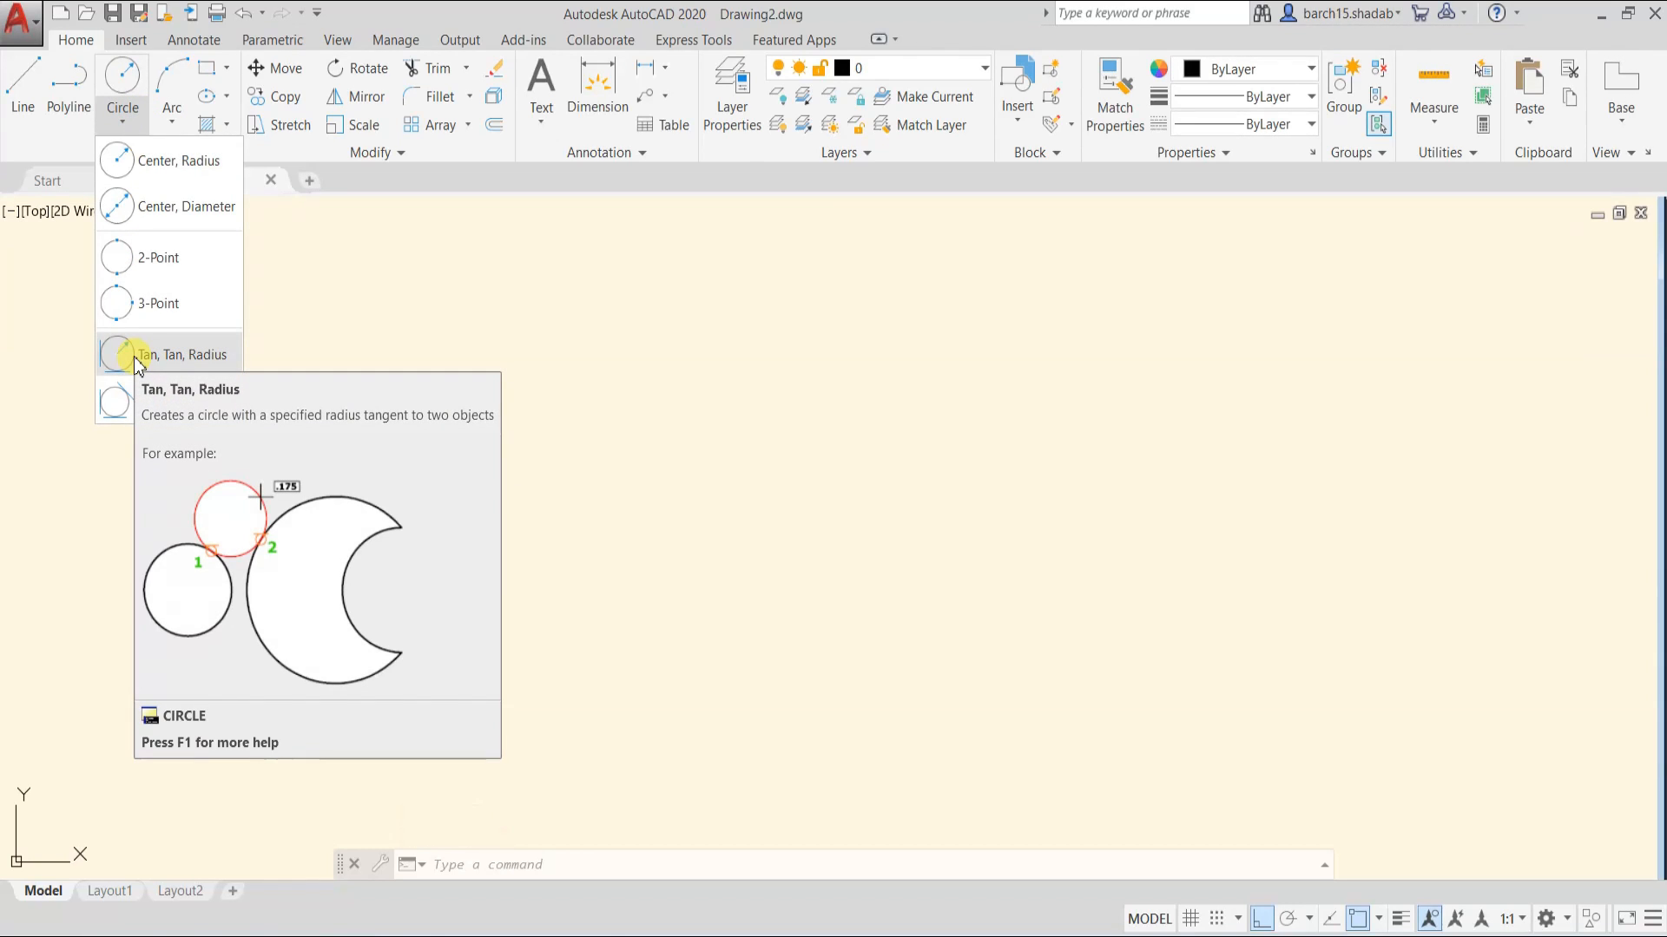
key("Escape")
key("Escape")
key("Escape")
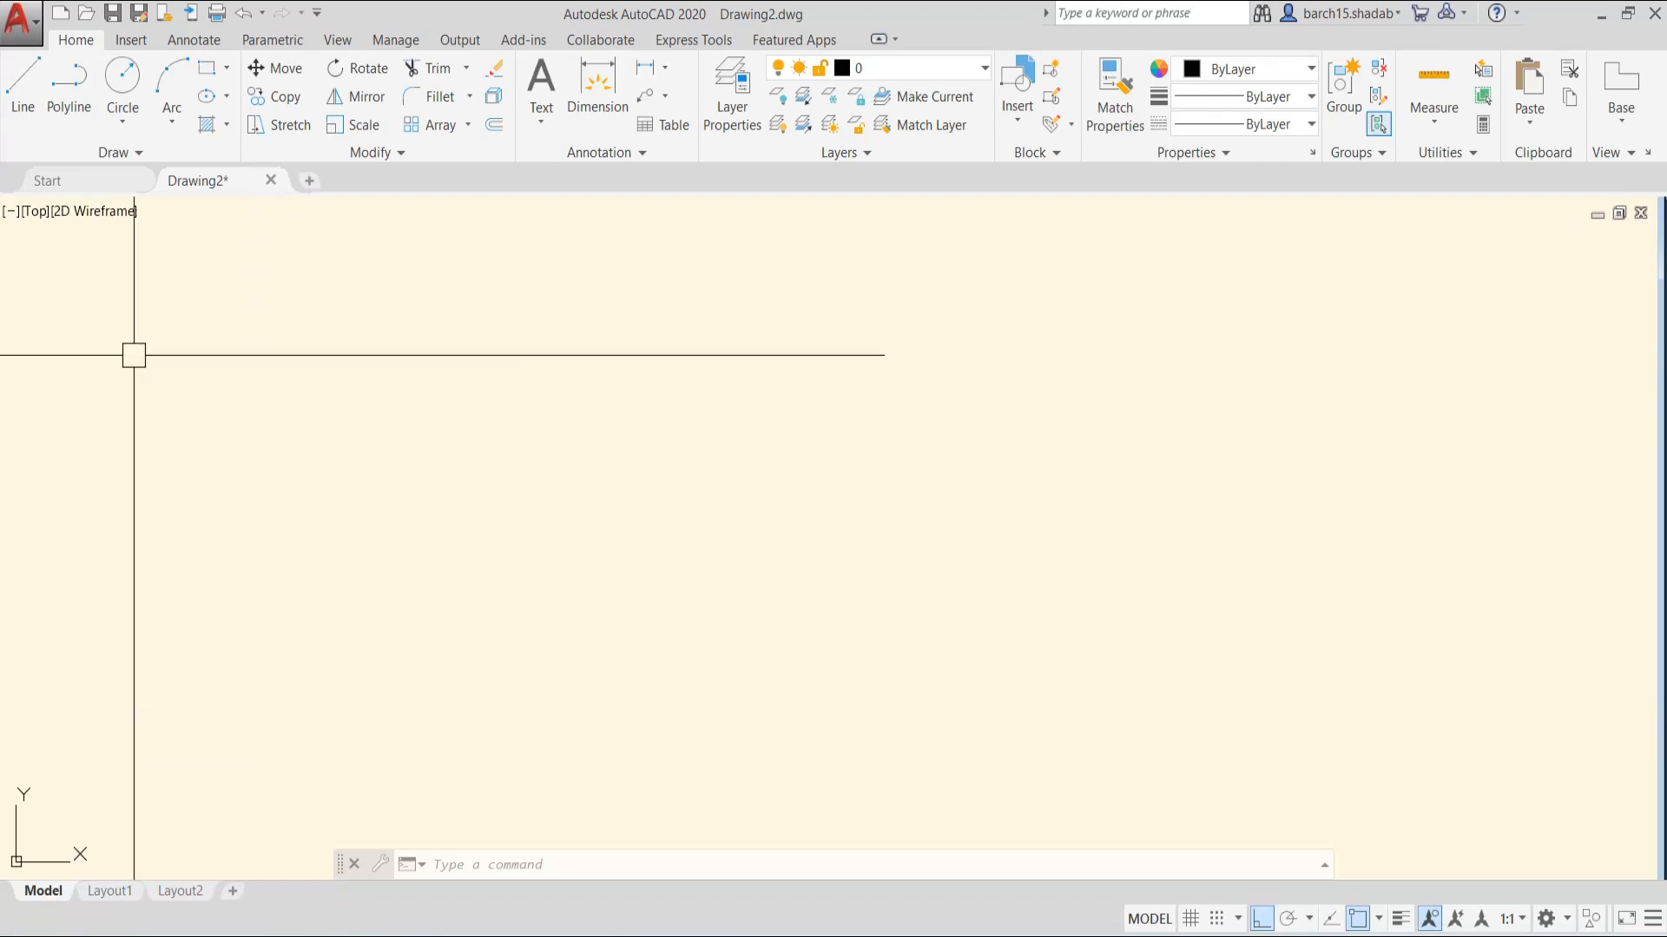
left_click(174, 120)
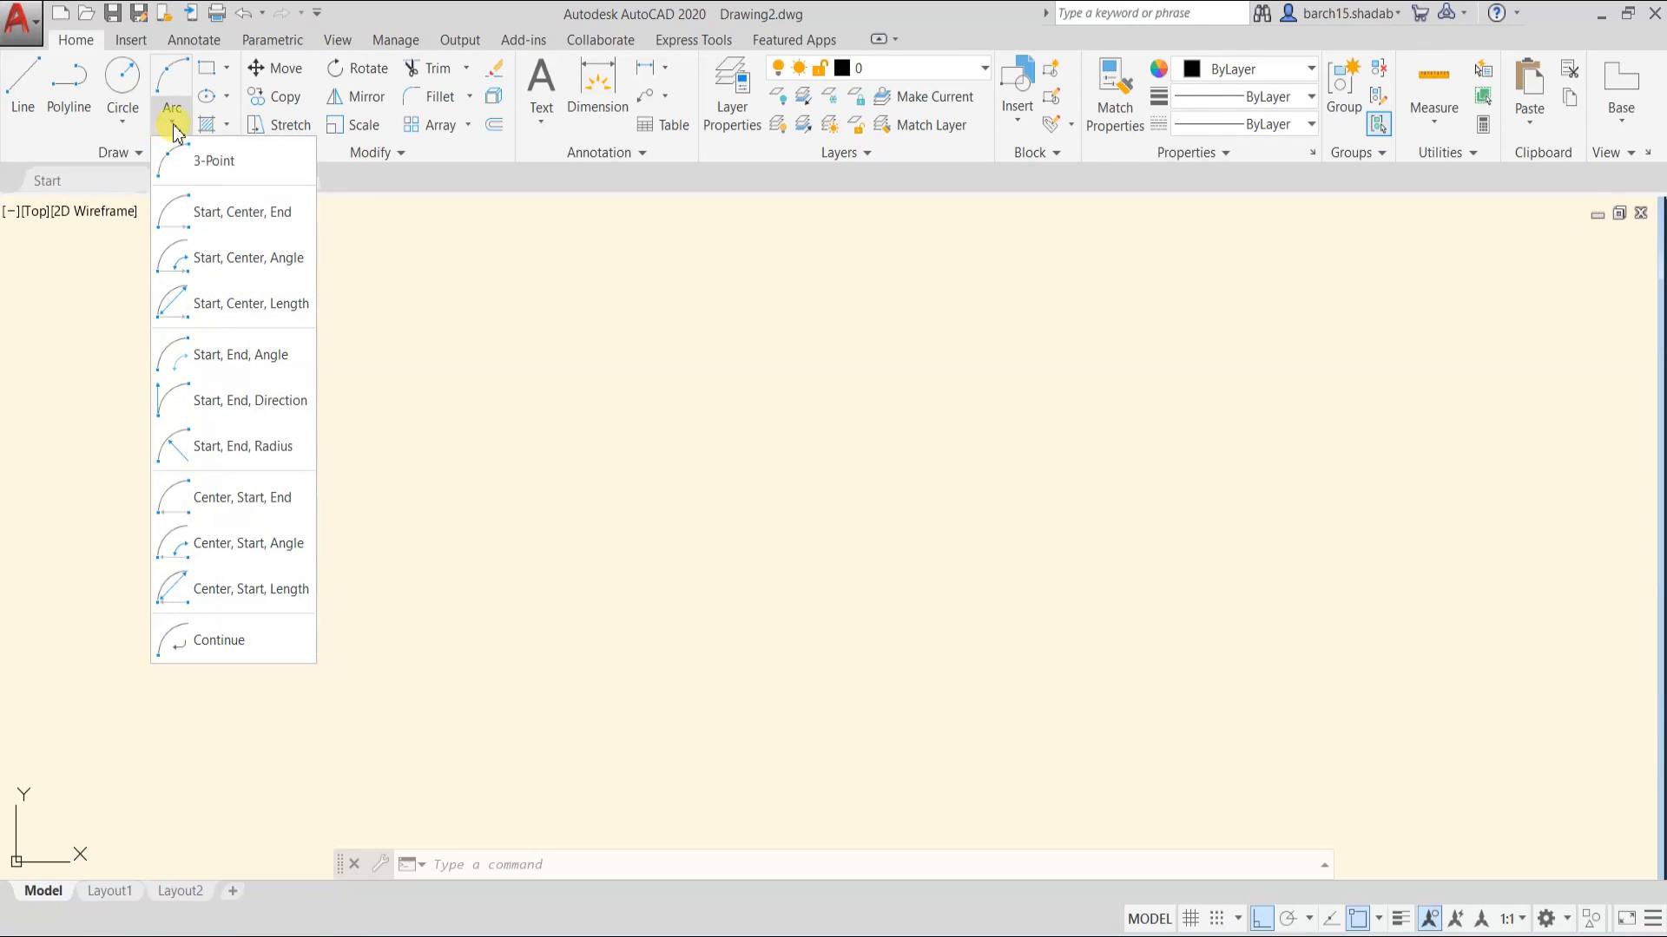
key("Escape")
key("Escape")
key("Escape")
key("Escape")
key("Escape")
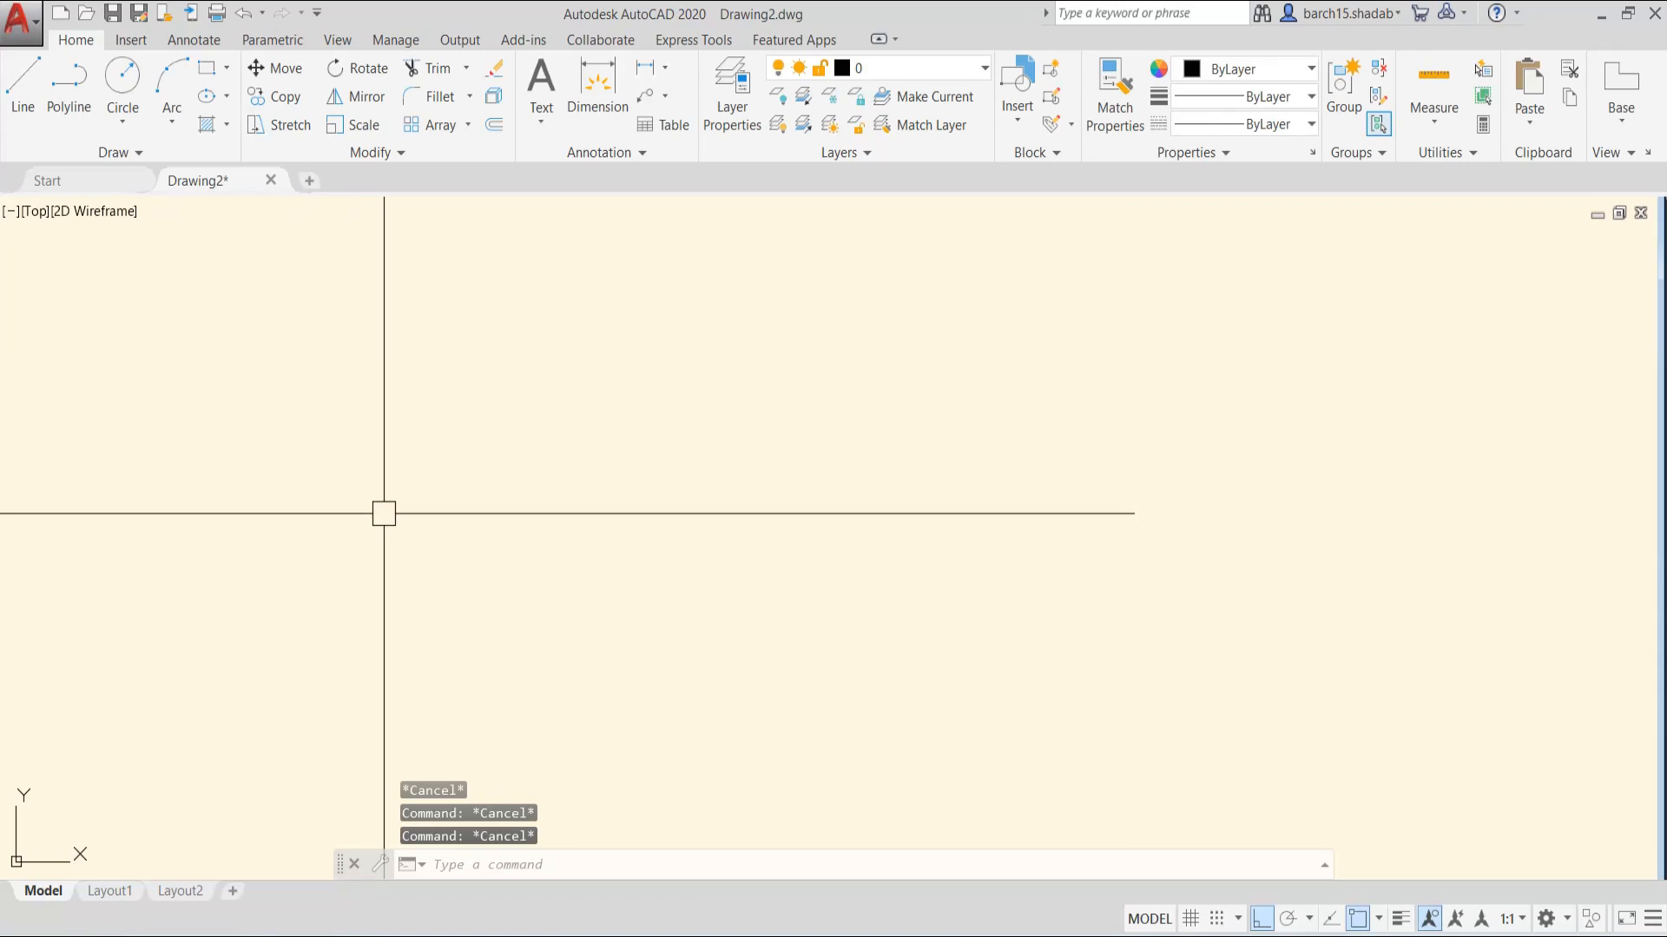
- Draw a three-point arc shaped like an upper semicircle in the empty drawing area, with Ortho off
type("A")
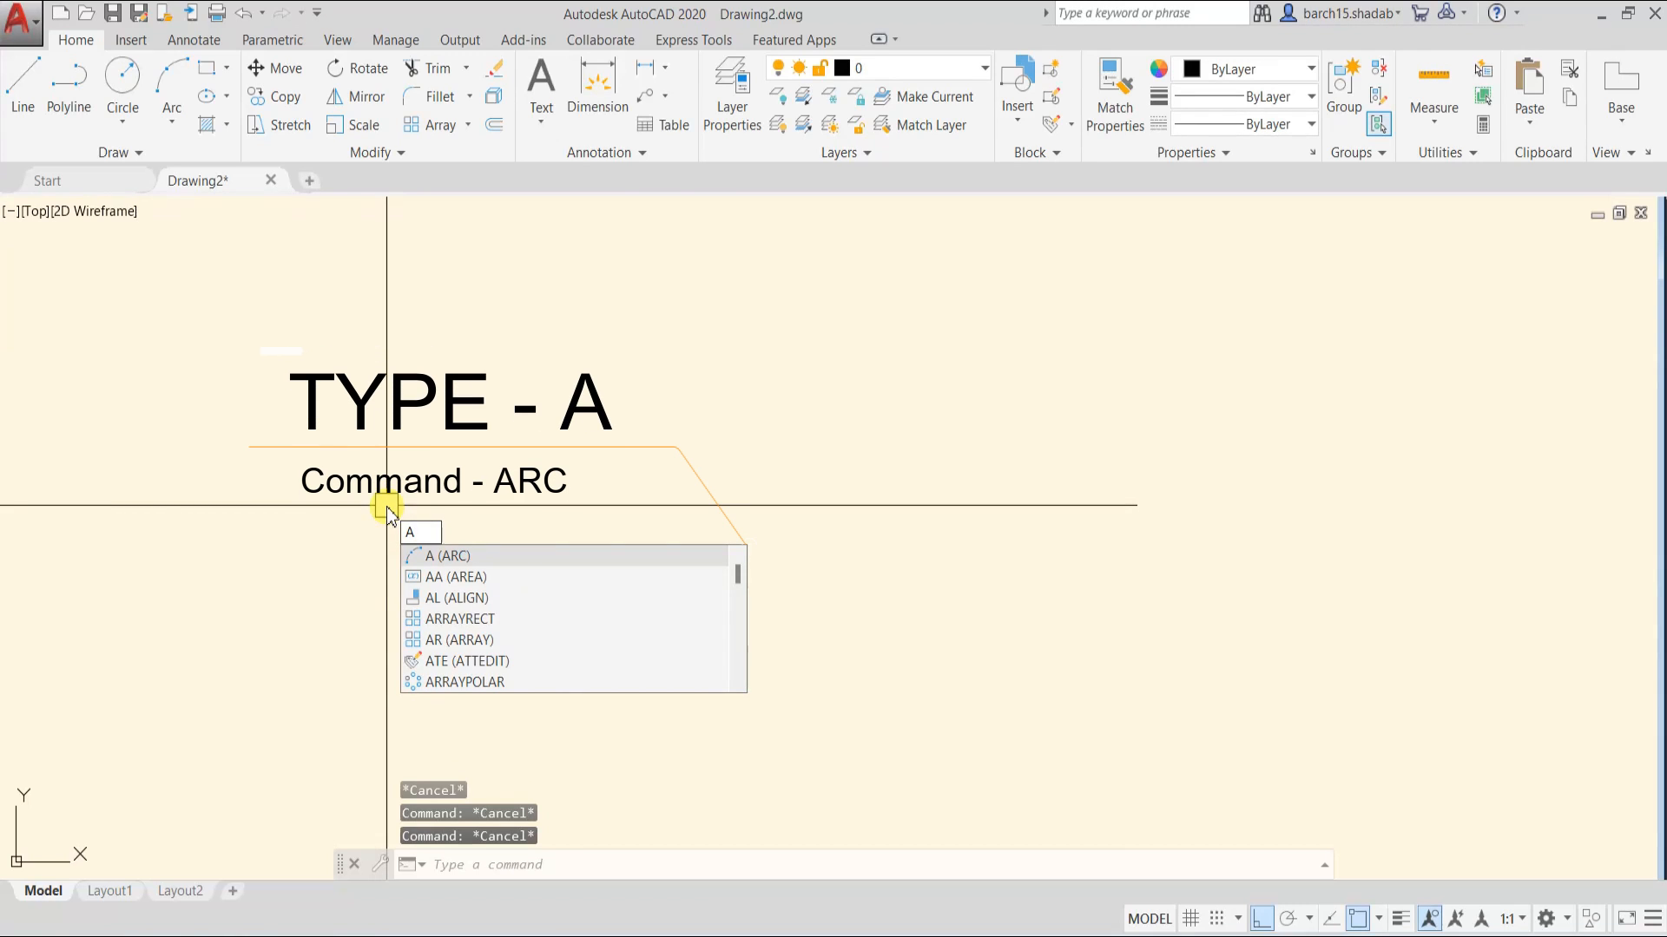
key("Return")
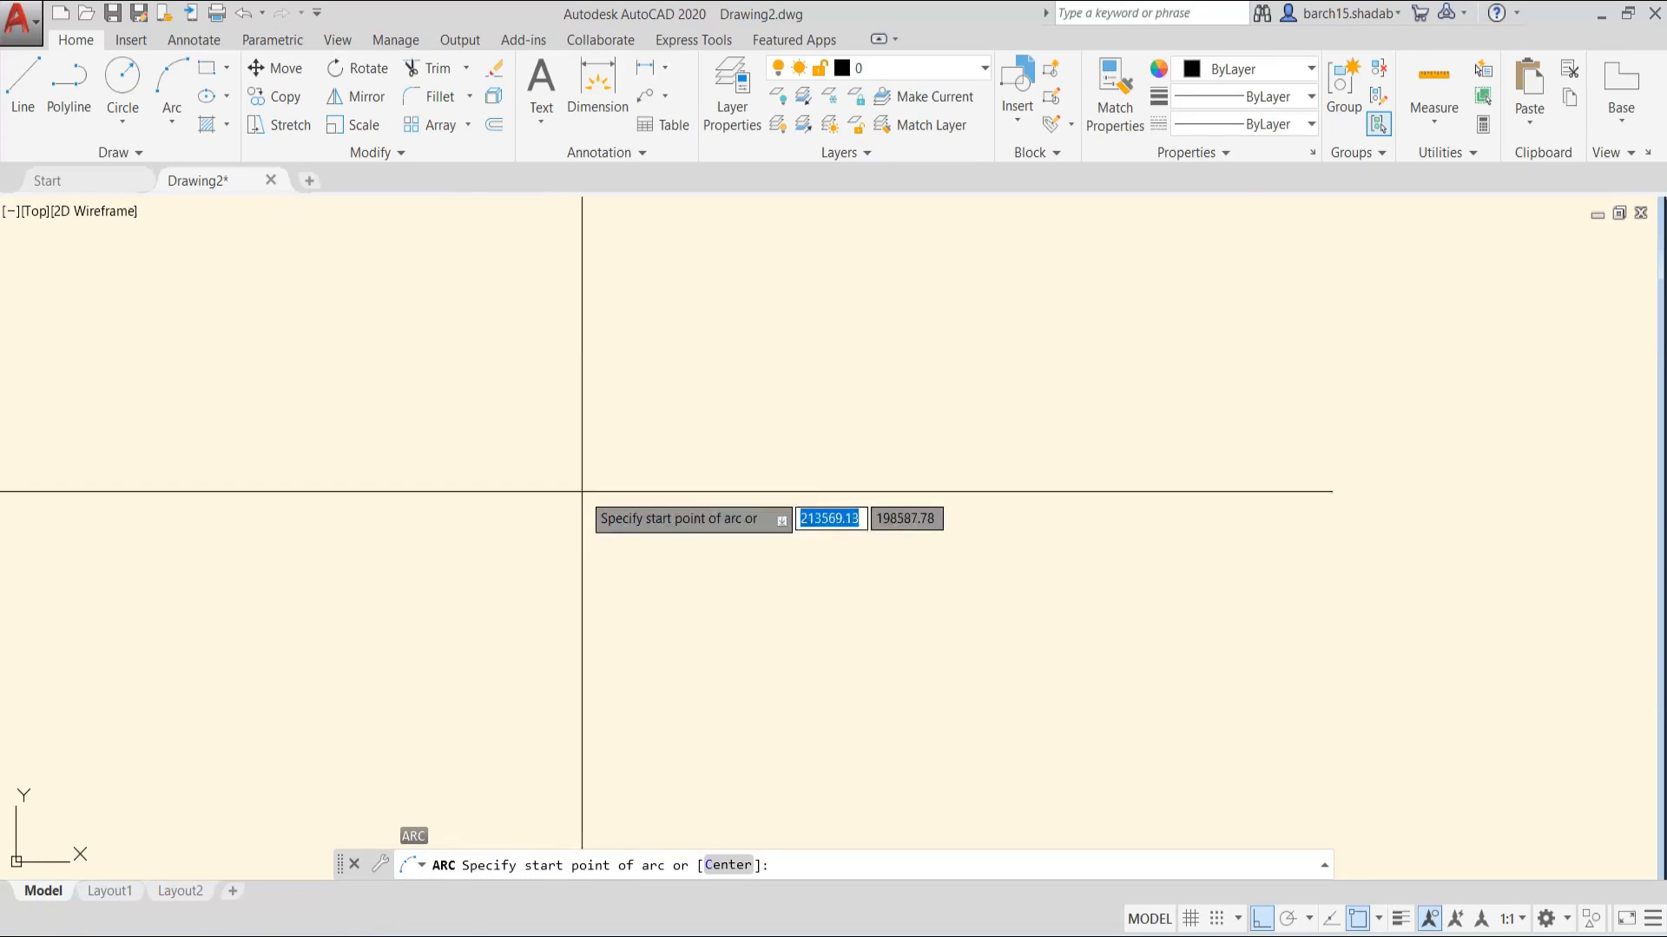
left_click(556, 451)
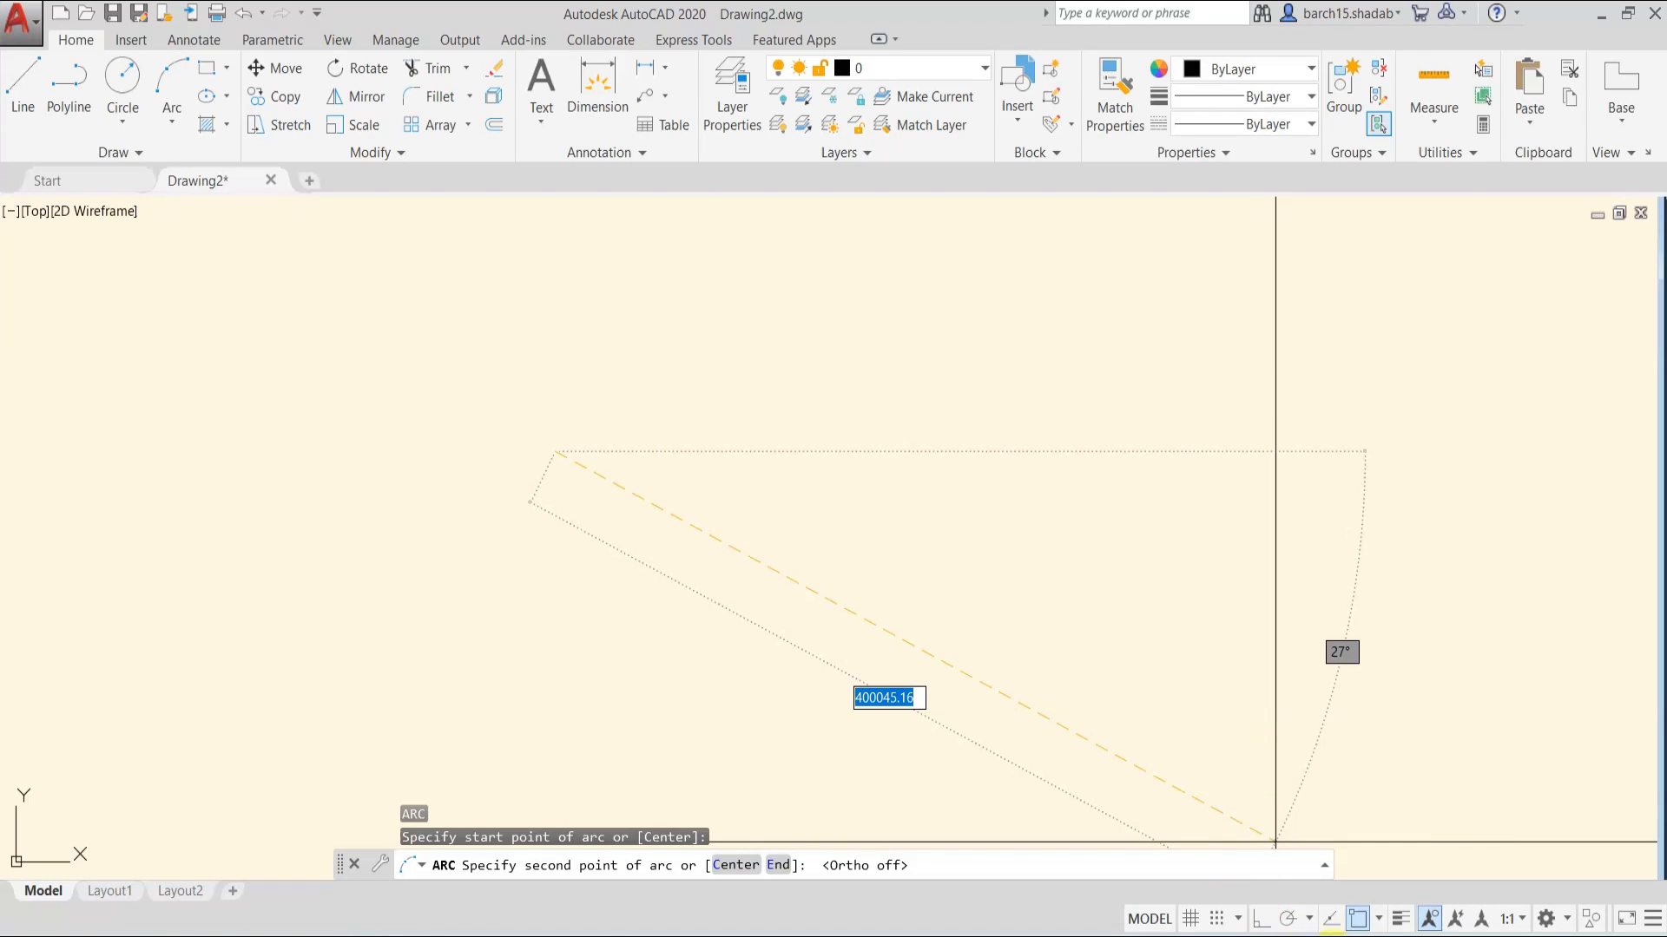
left_click(772, 401)
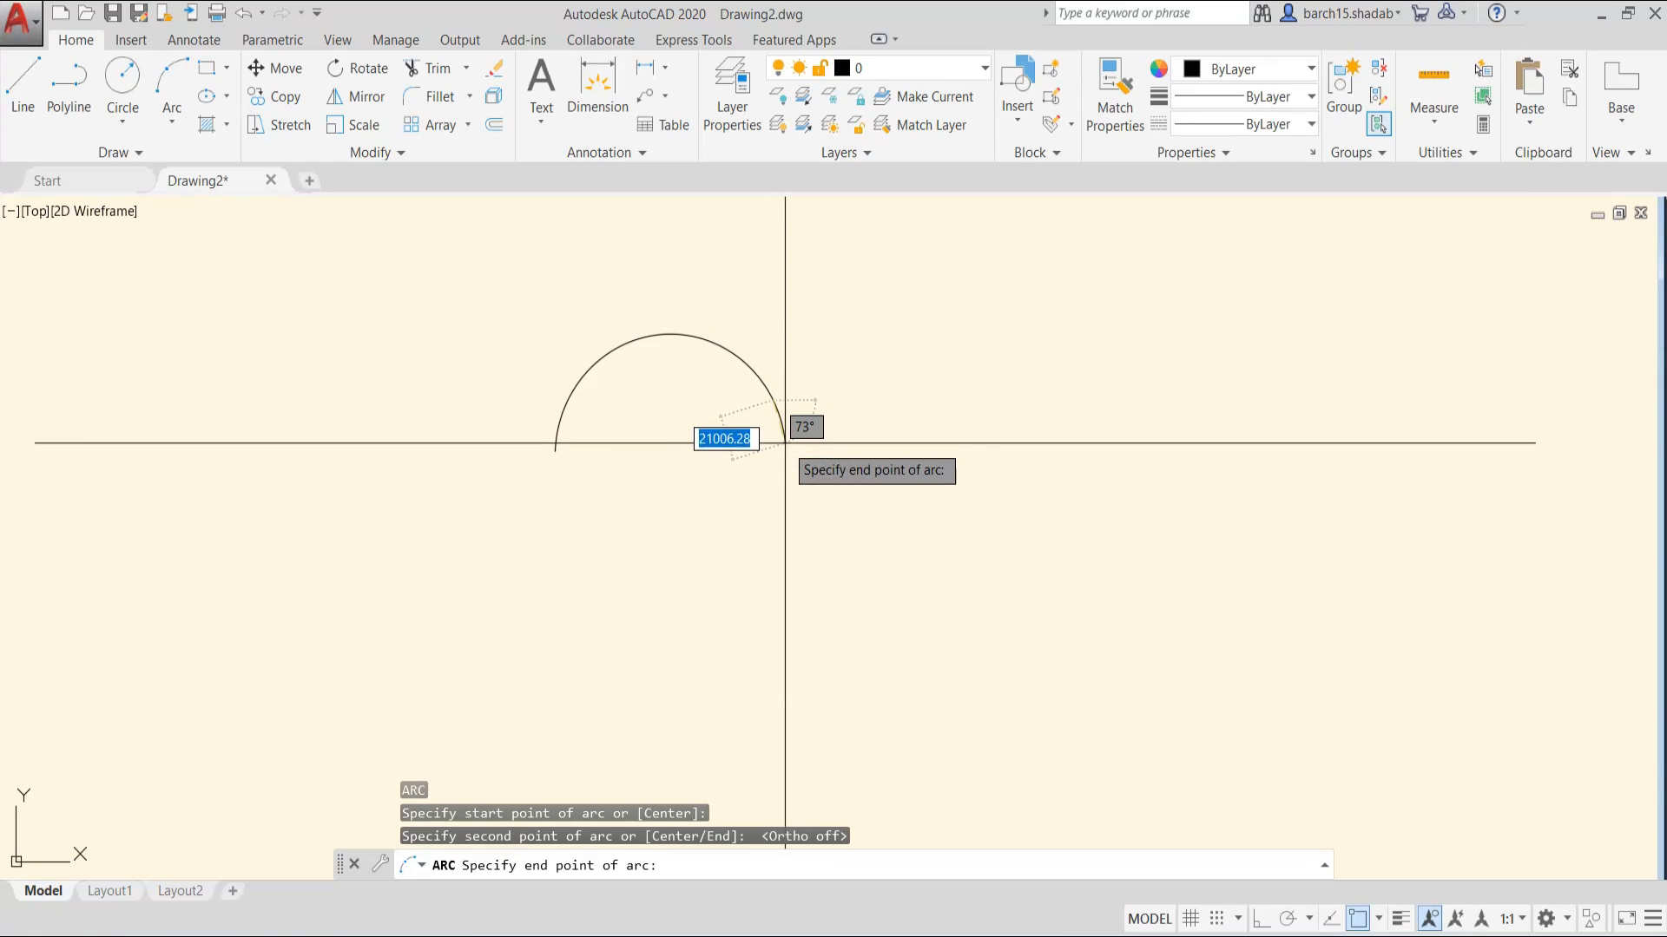
left_click(786, 451)
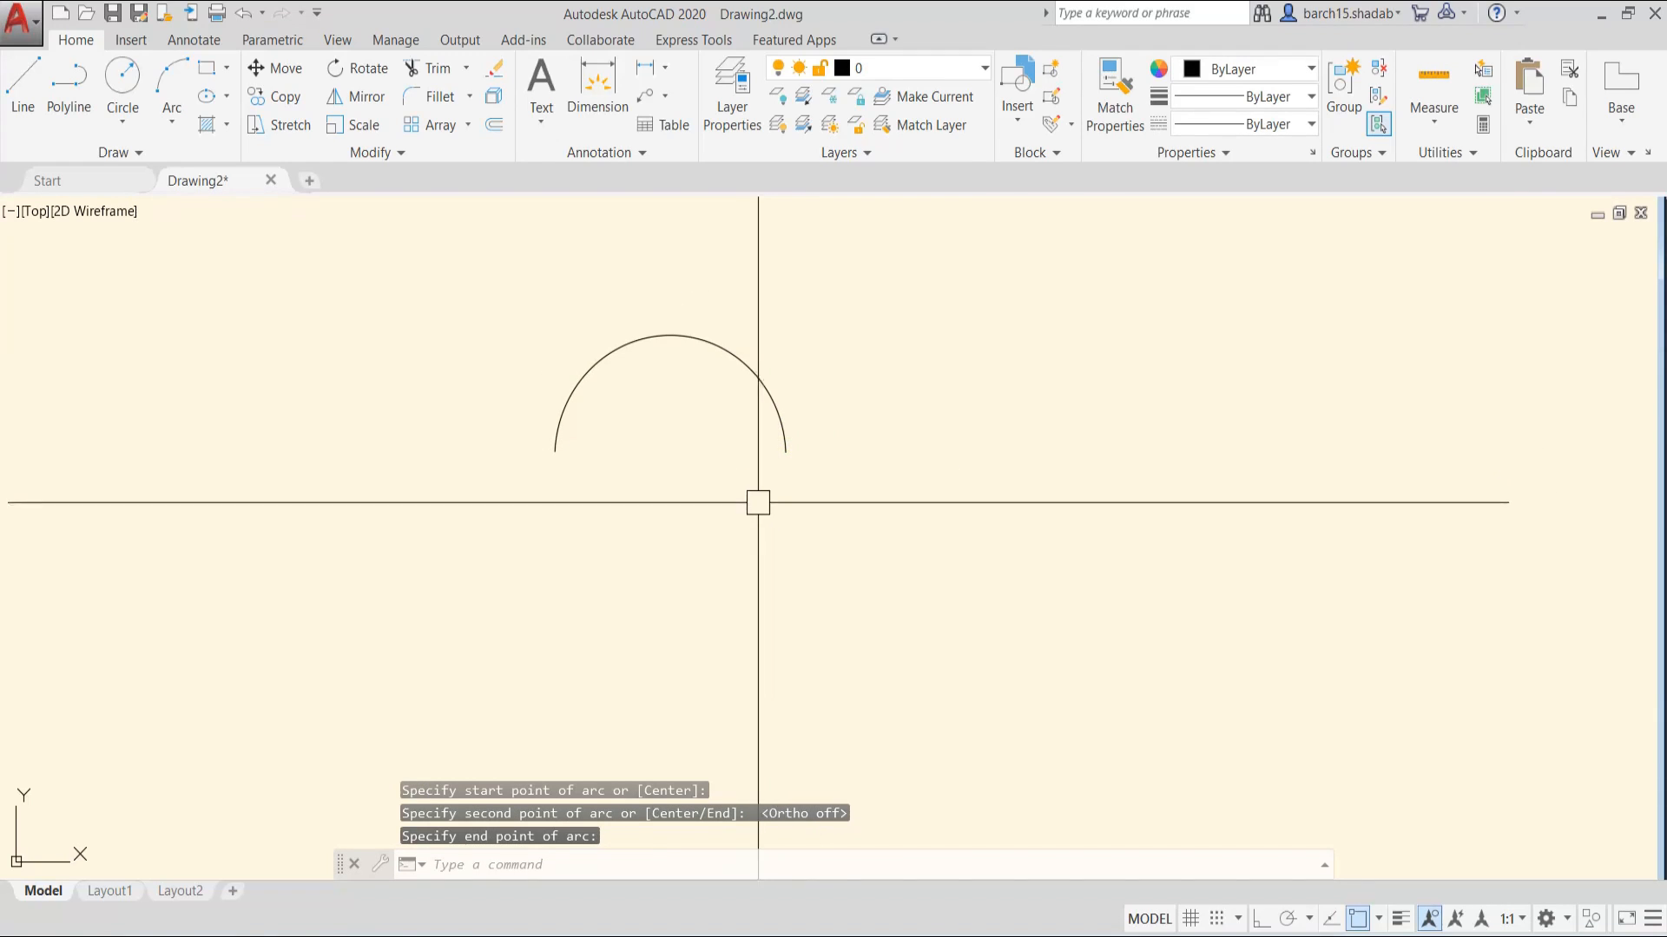
left_click(727, 356)
key("Escape")
key("Escape")
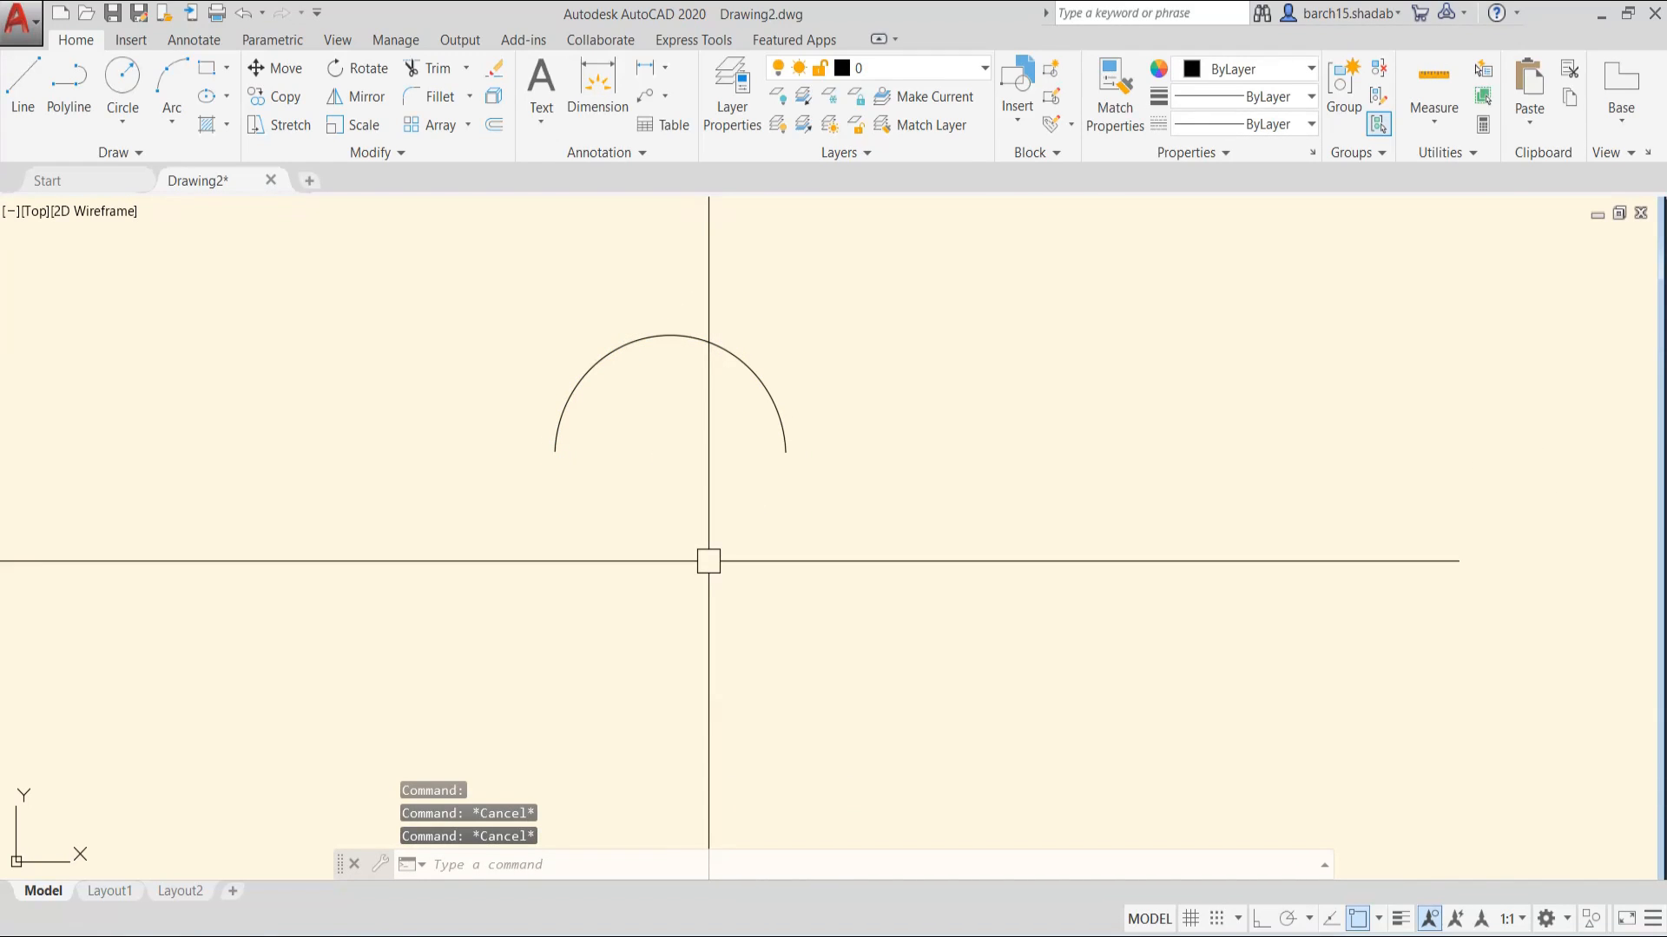
- Draw a nearly closed arc to the right of the semicircle with the Center option, picking its center, start and end points
type("a")
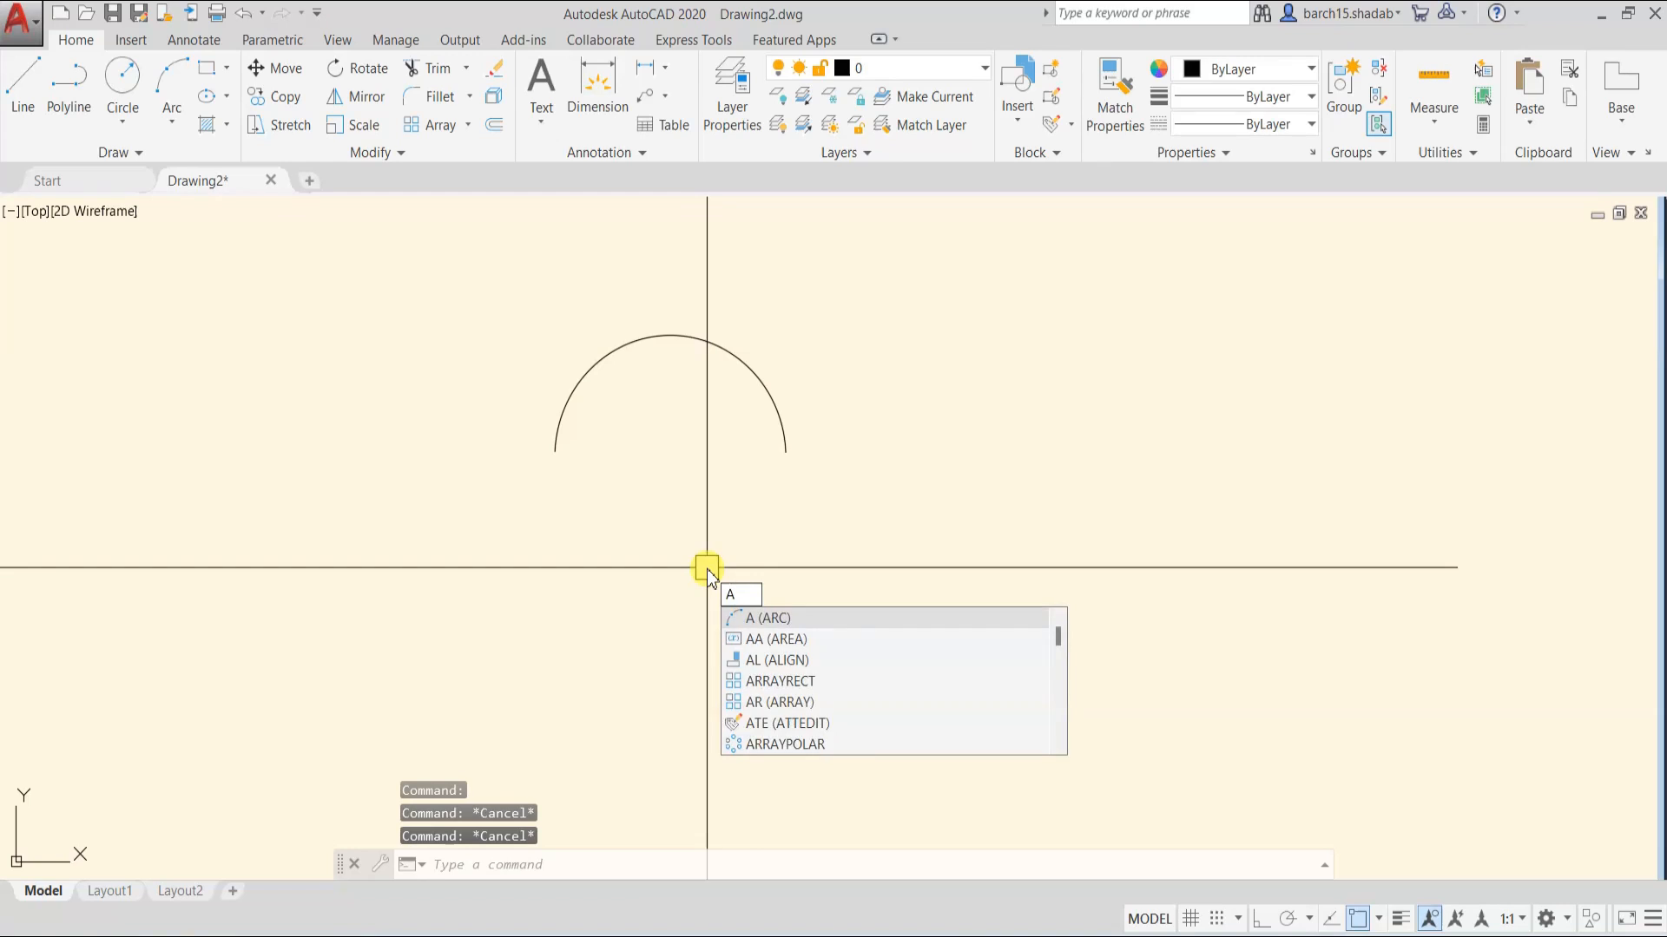
key("Return")
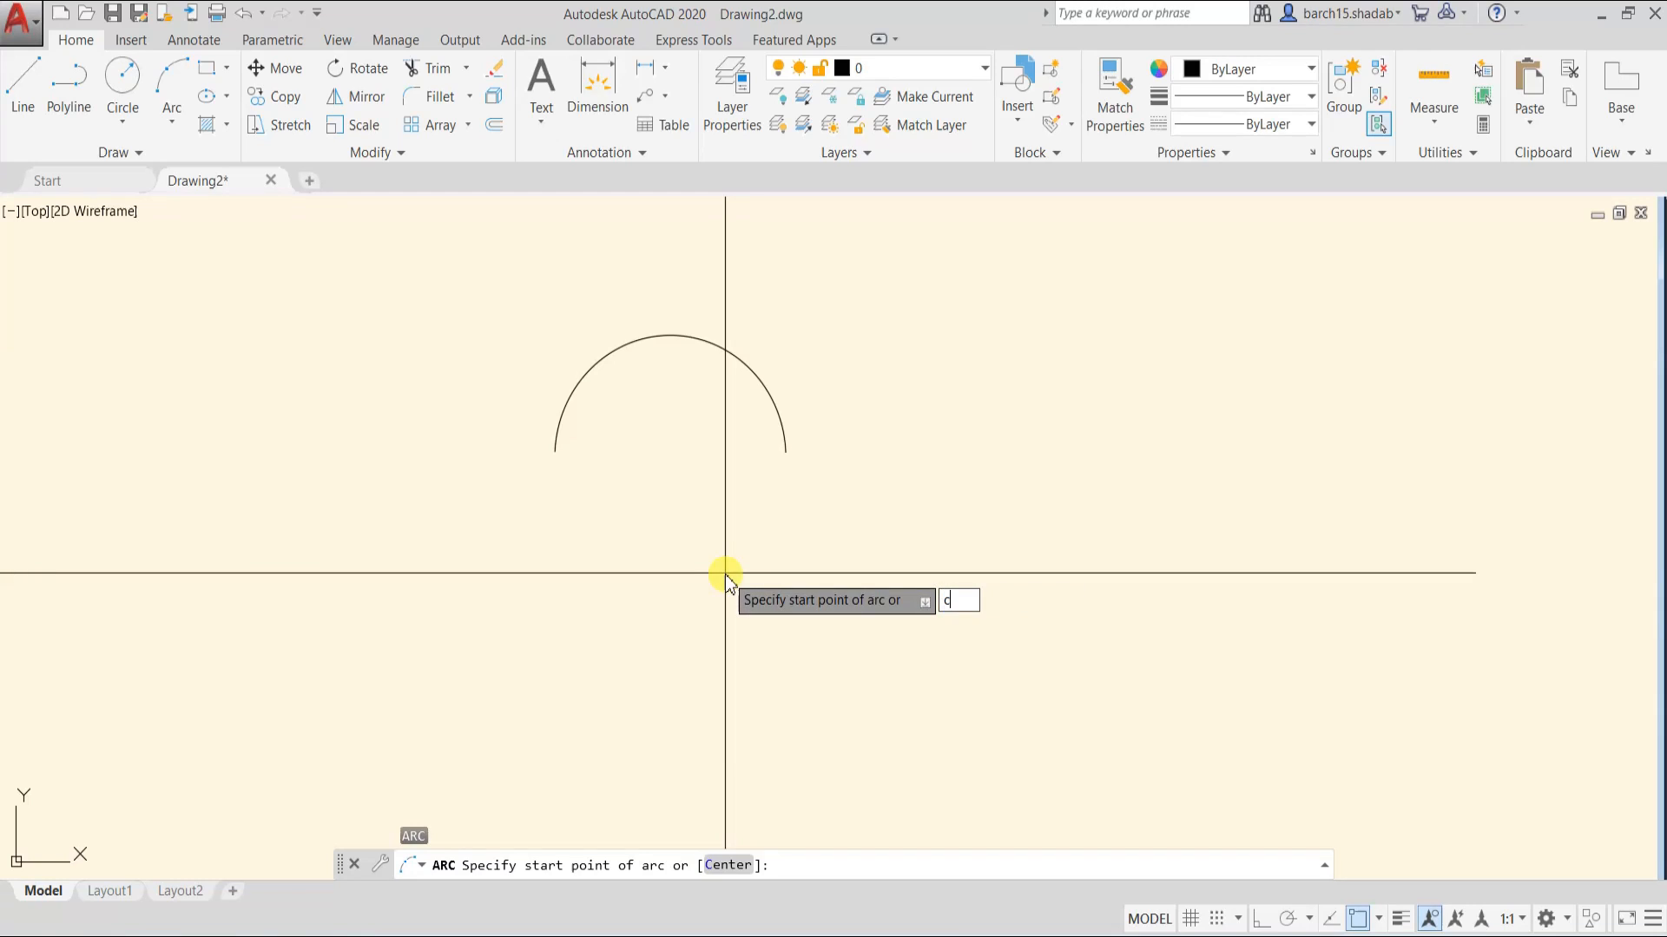
type("c")
key("Return")
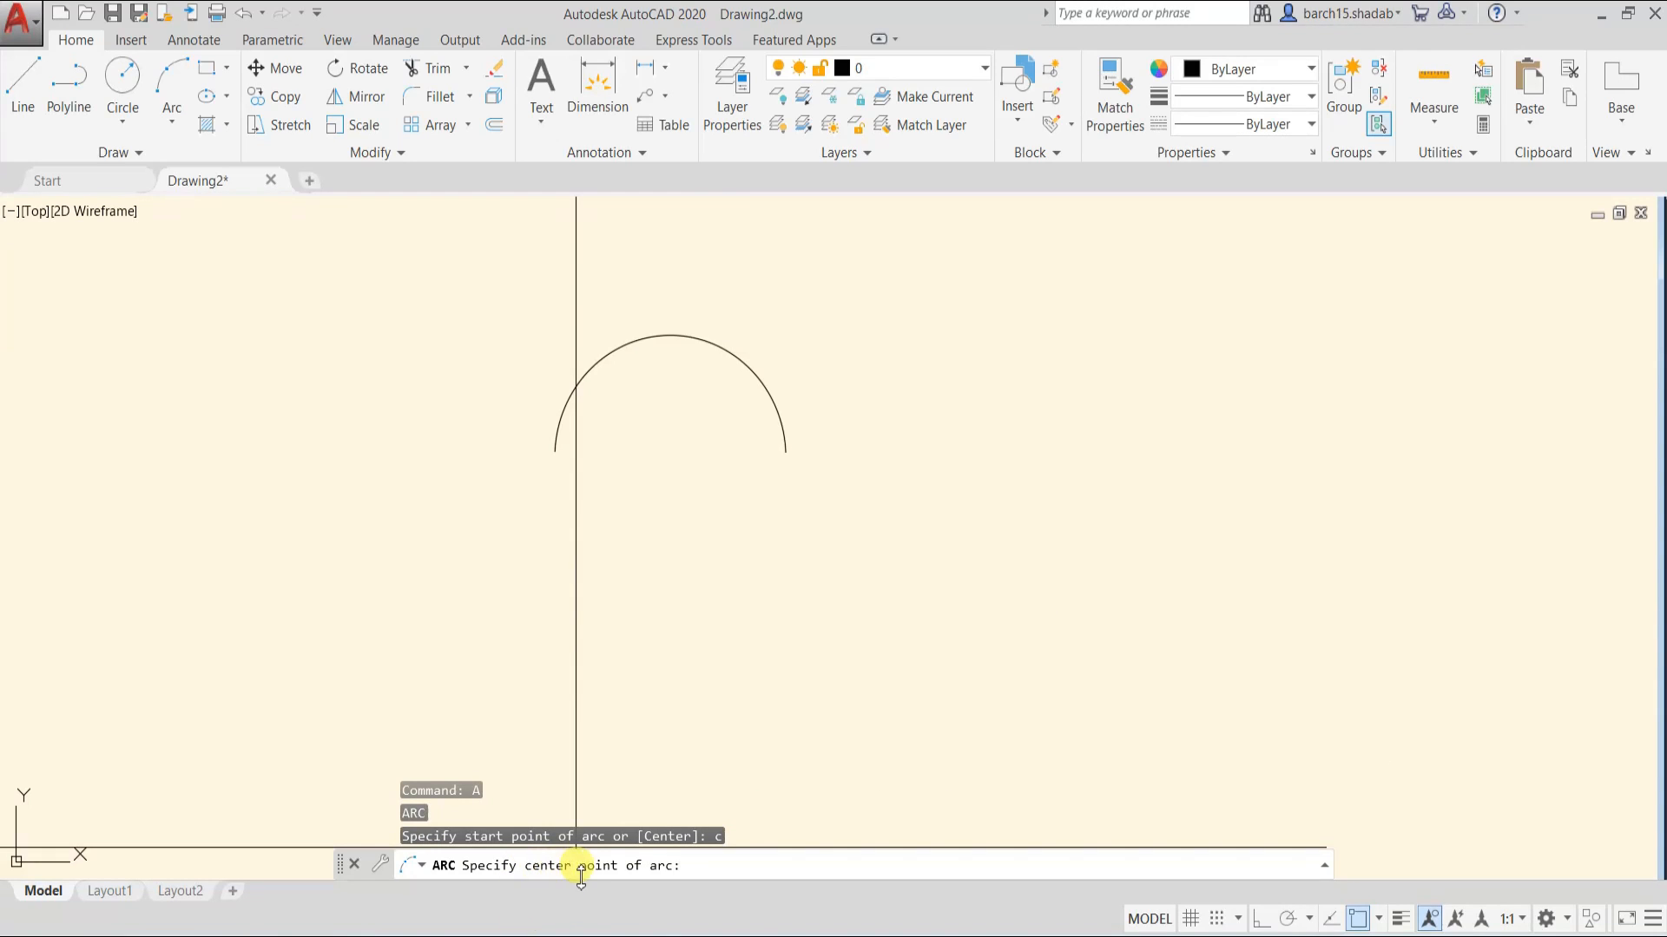
scroll(883, 402, "up", 2)
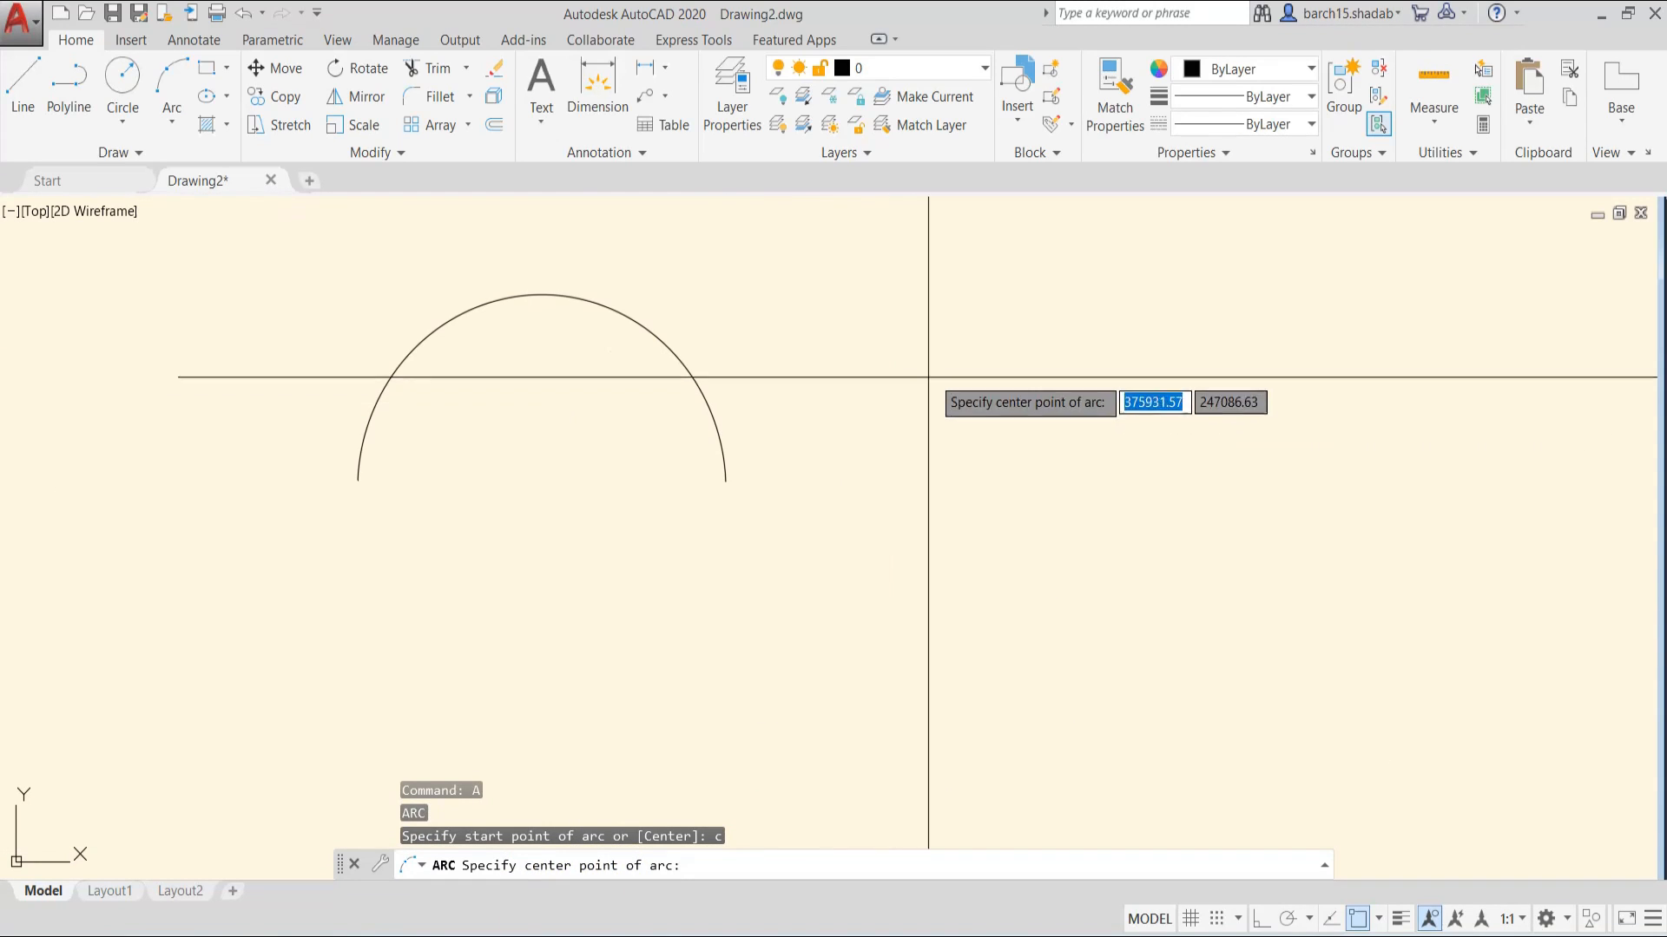
left_click(1014, 352)
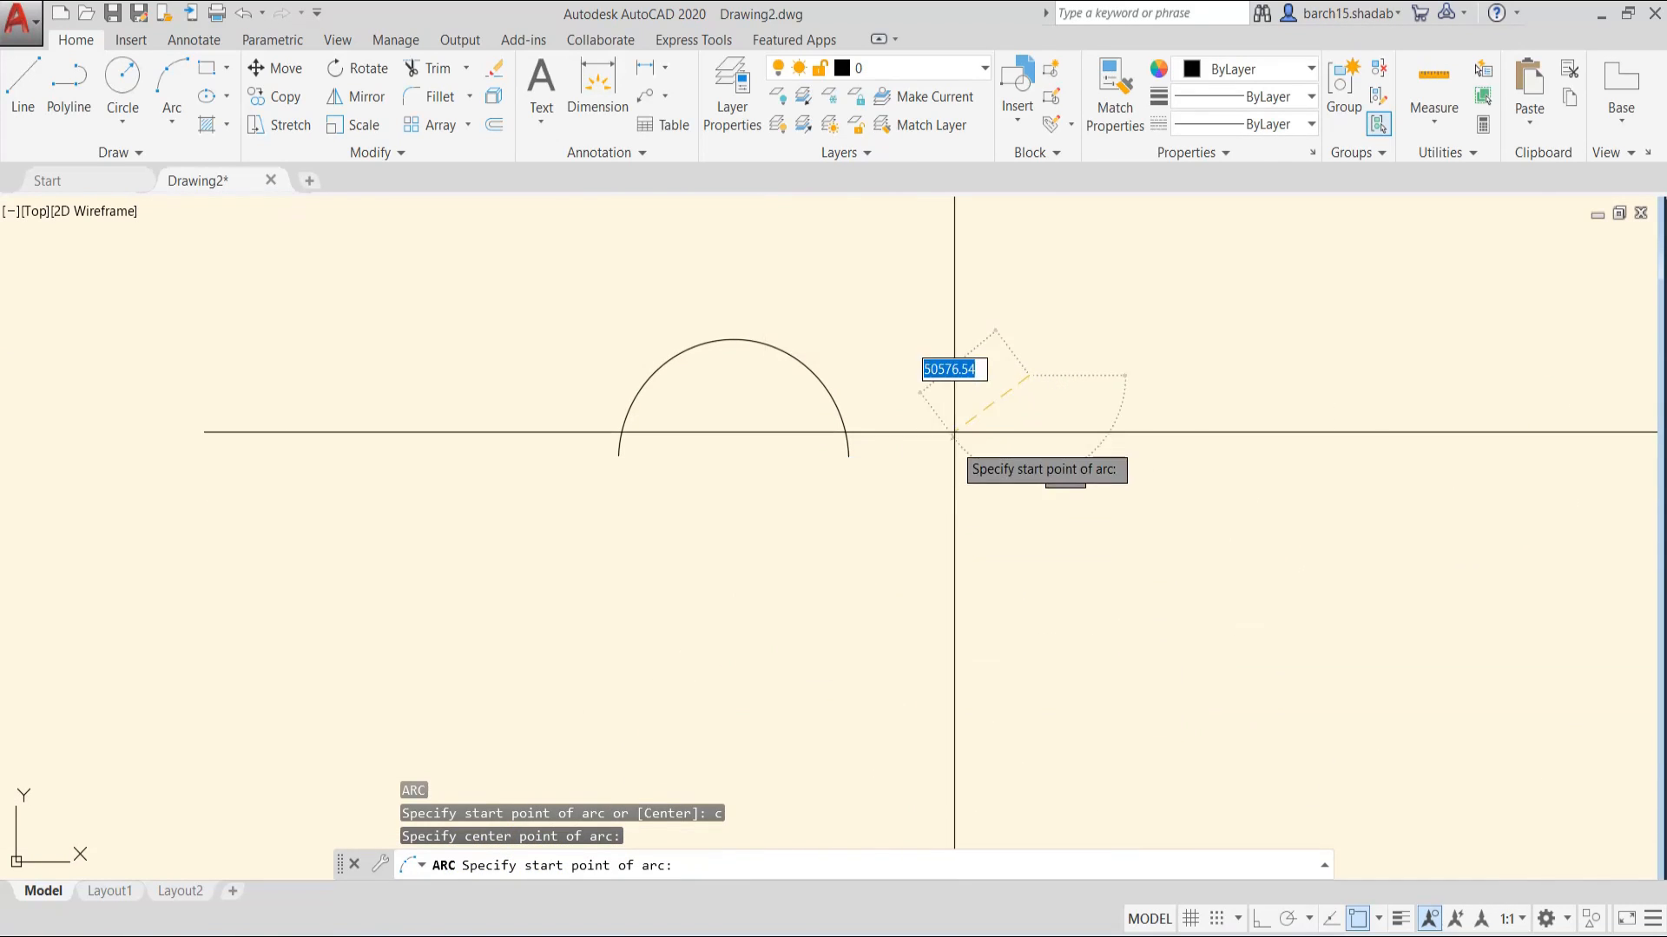
scroll(970, 417, "up", 2)
scroll(1090, 415, "down", 1)
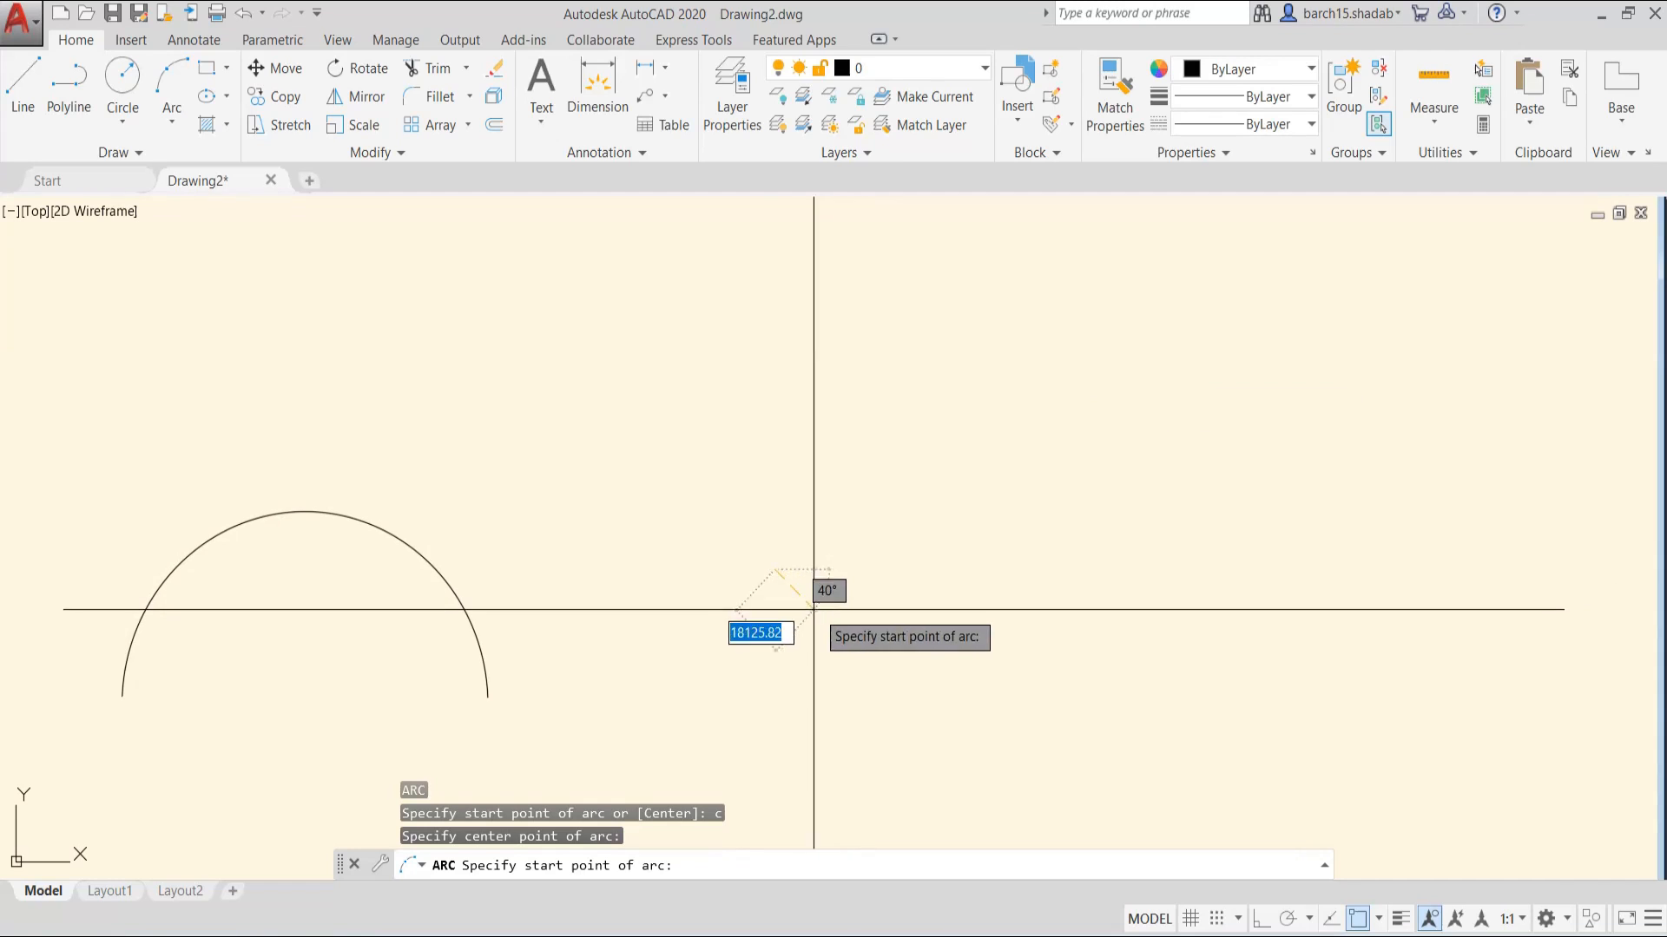
left_click(609, 683)
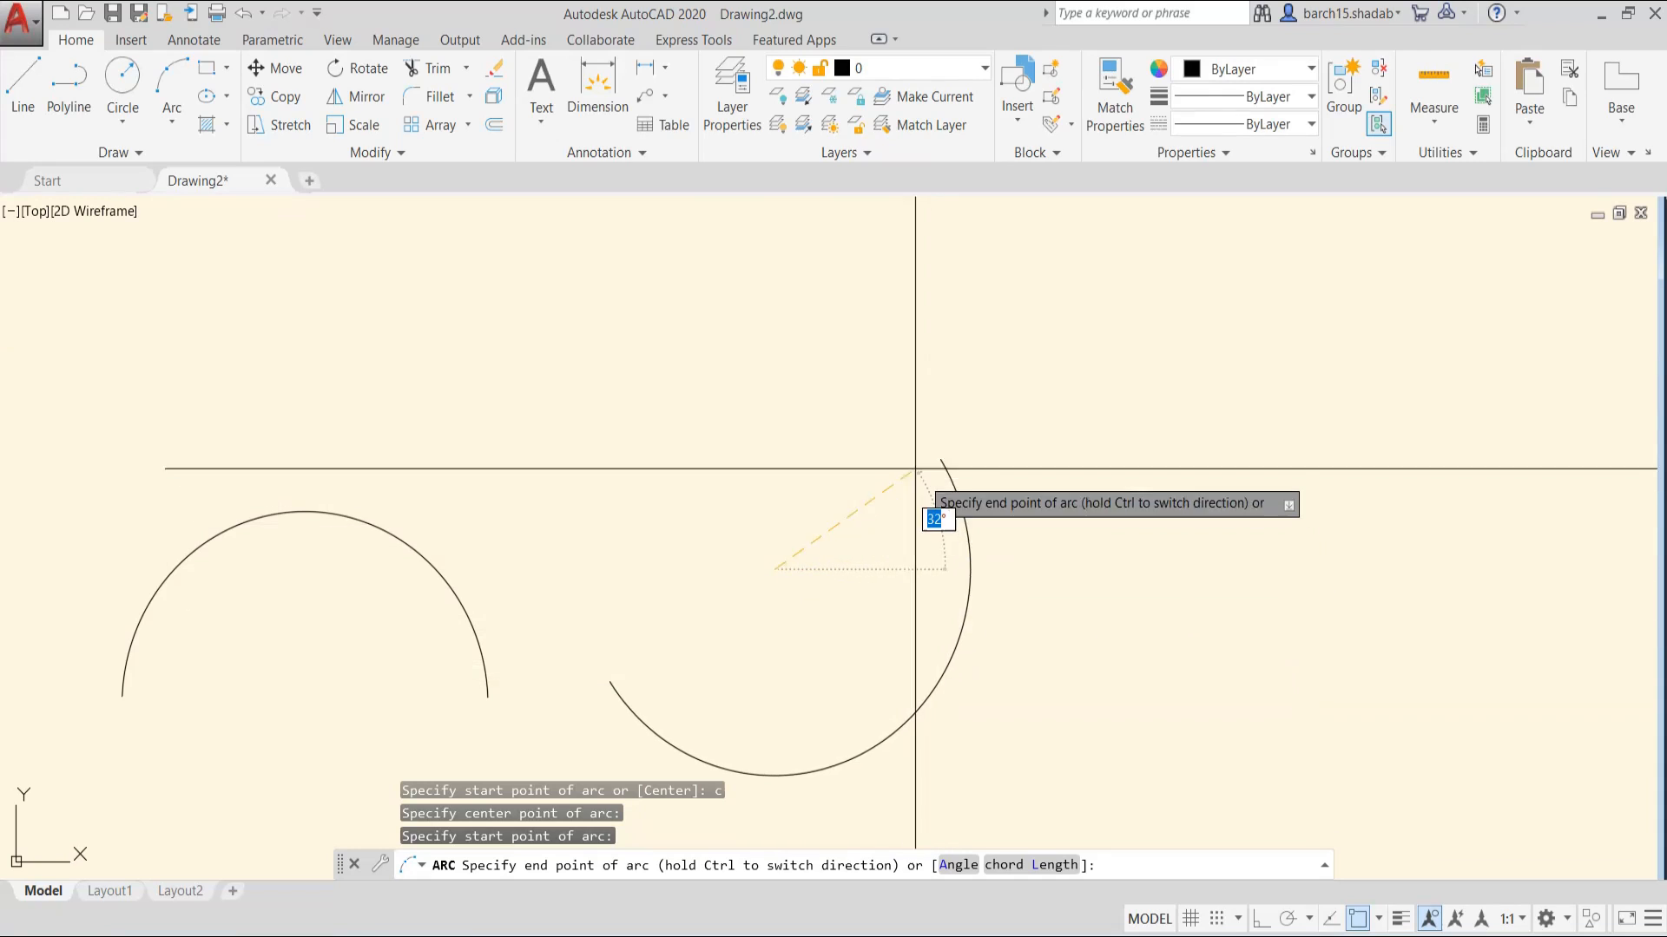
left_click(594, 633)
- Draw an arc to the right of the nearly closed arc with the Center option, using an included angle of 45 degrees
scroll(681, 671, "down", 4)
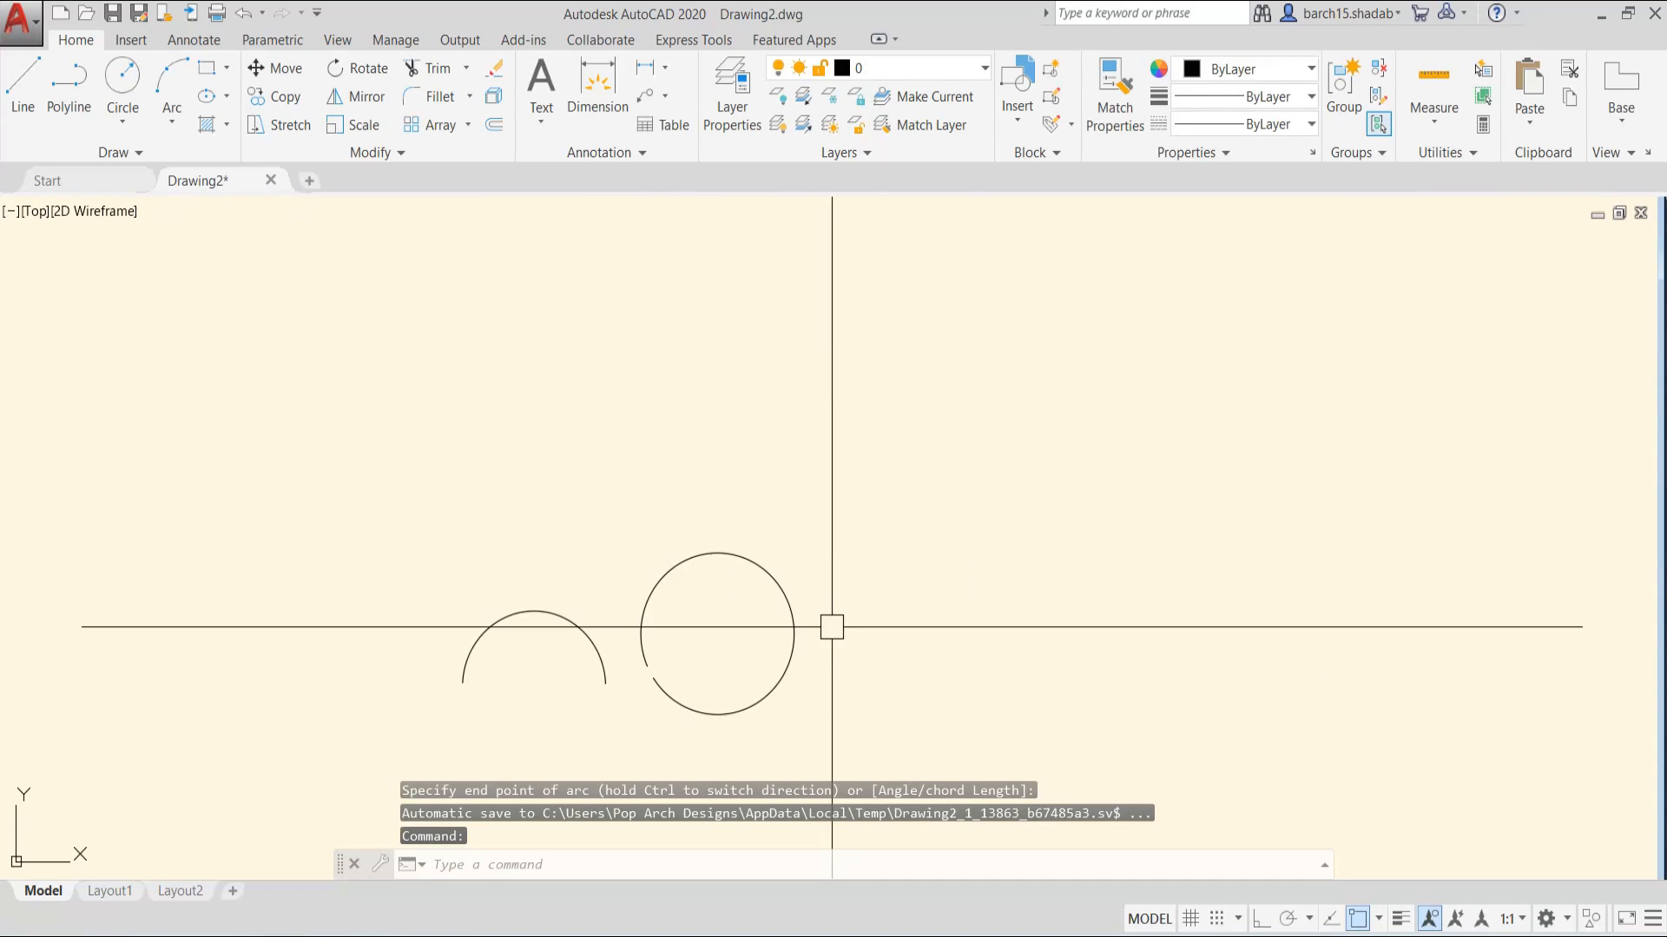
type("a")
key("Return")
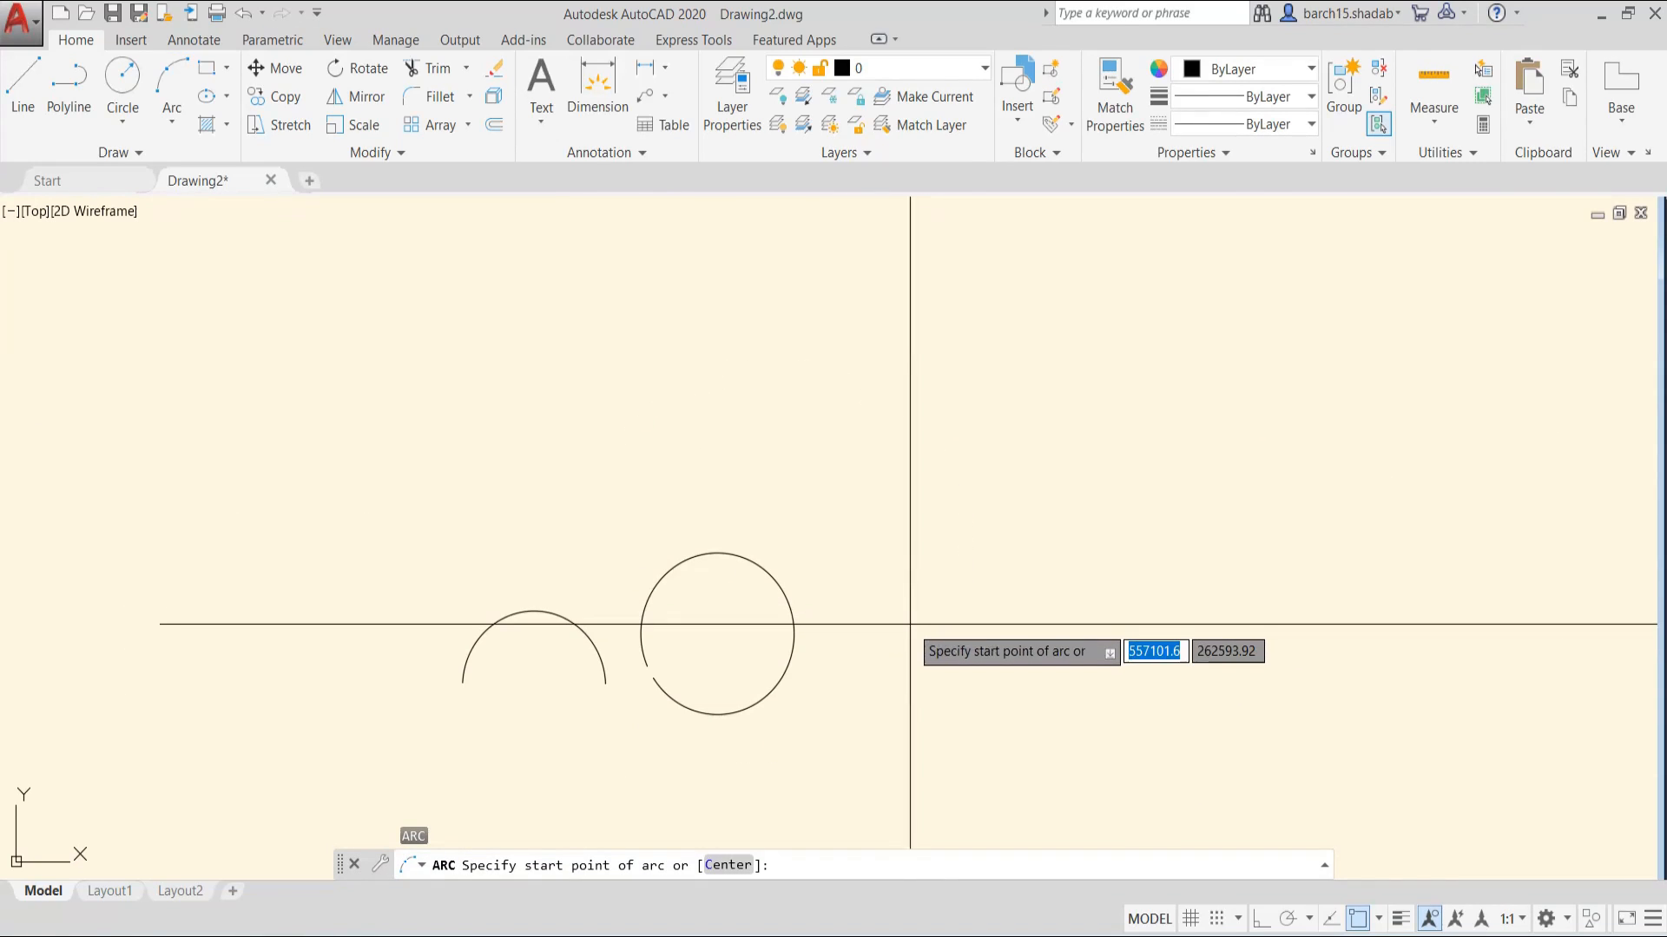
type("c")
key("Return")
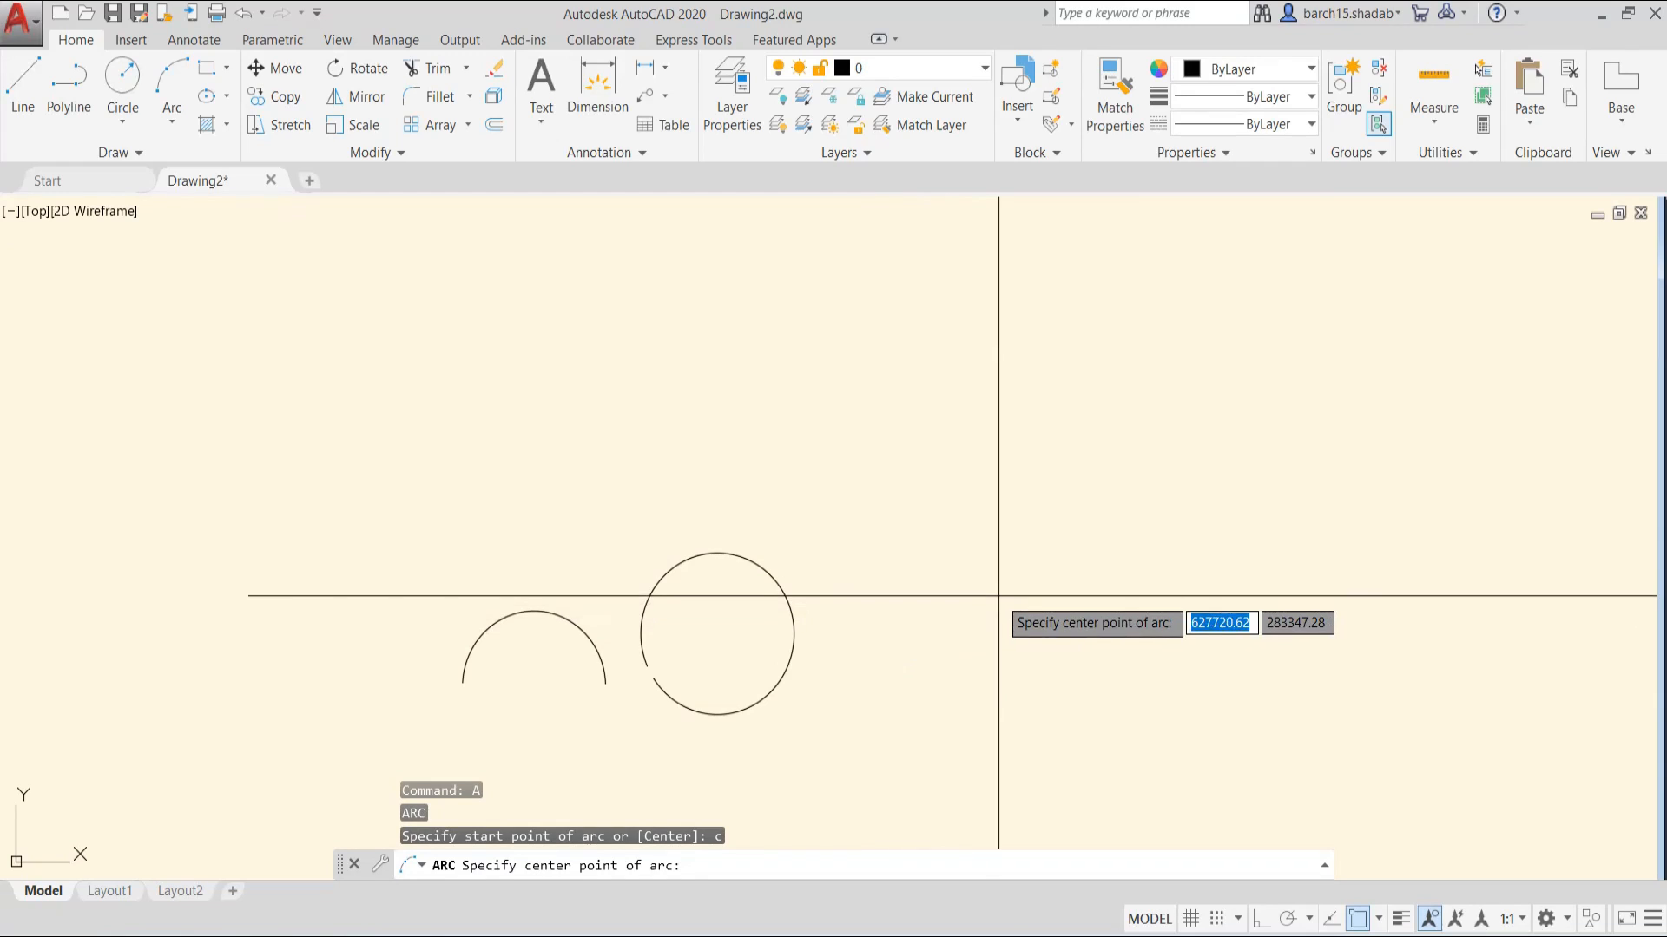
left_click(1031, 606)
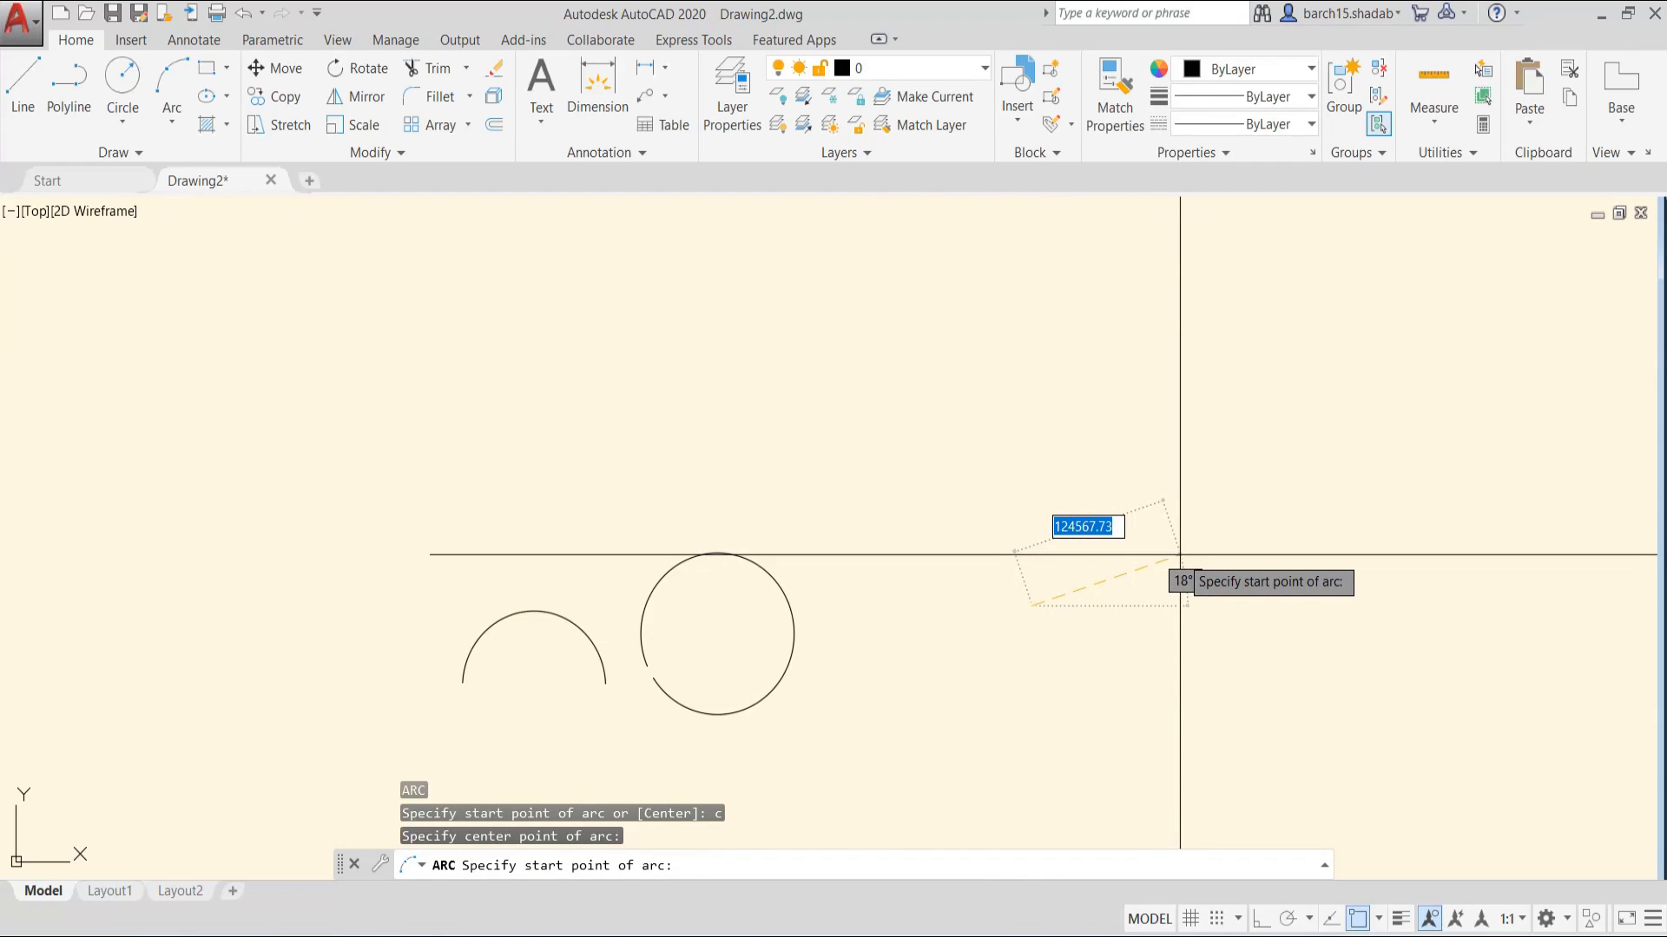
left_click(1179, 554)
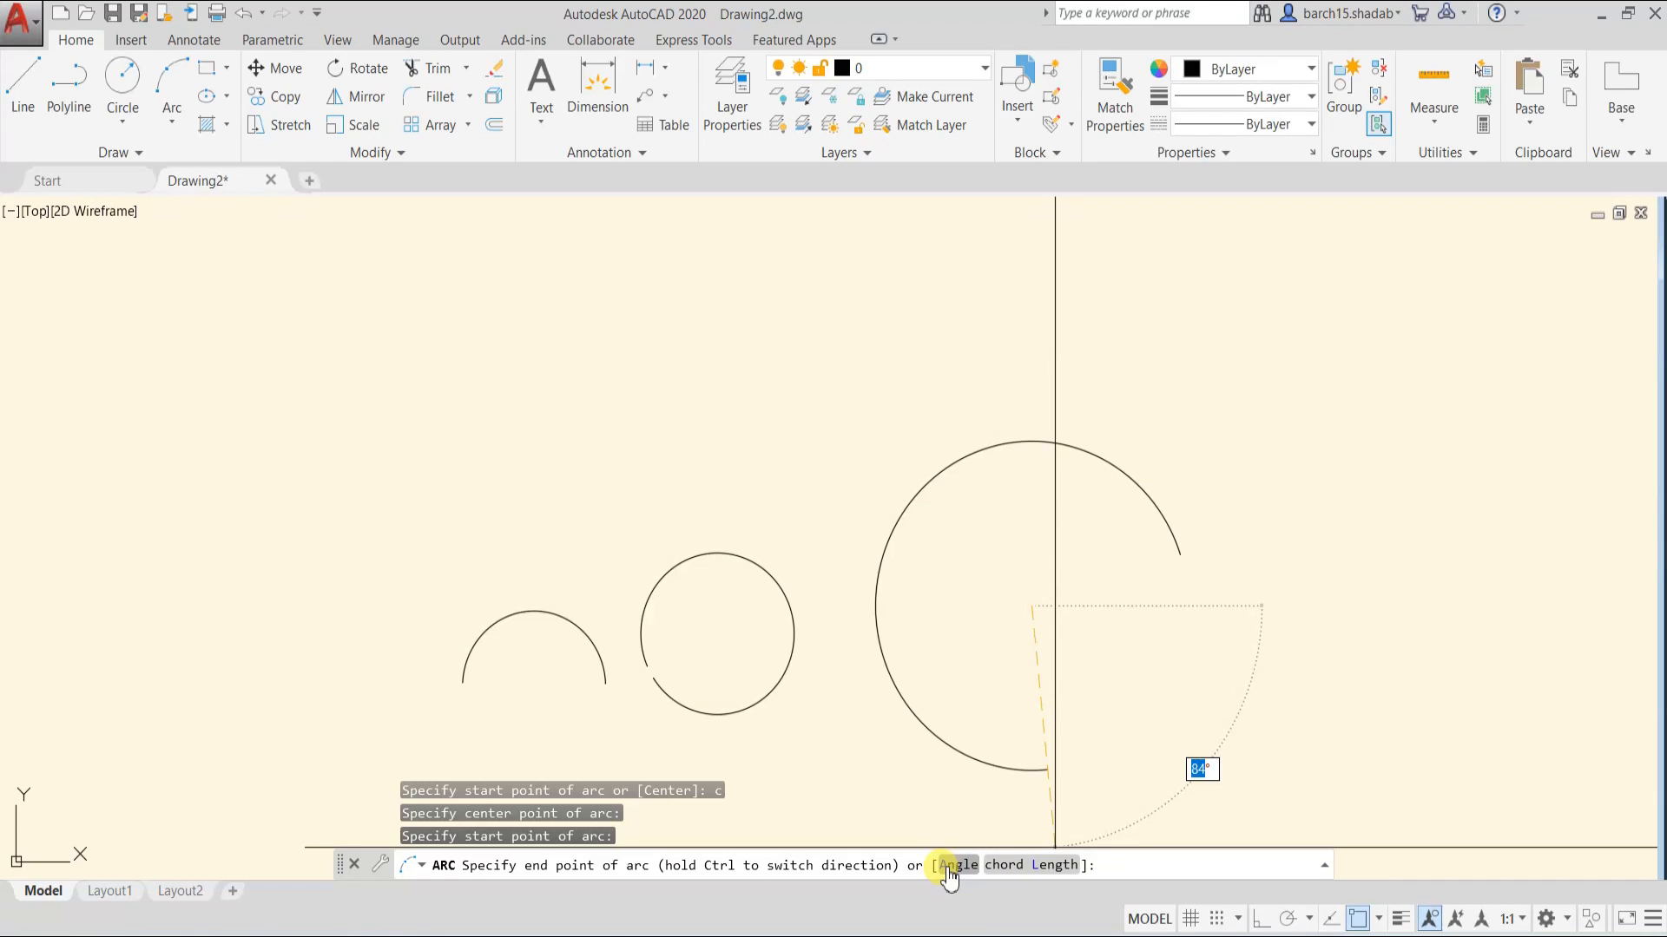
type("a")
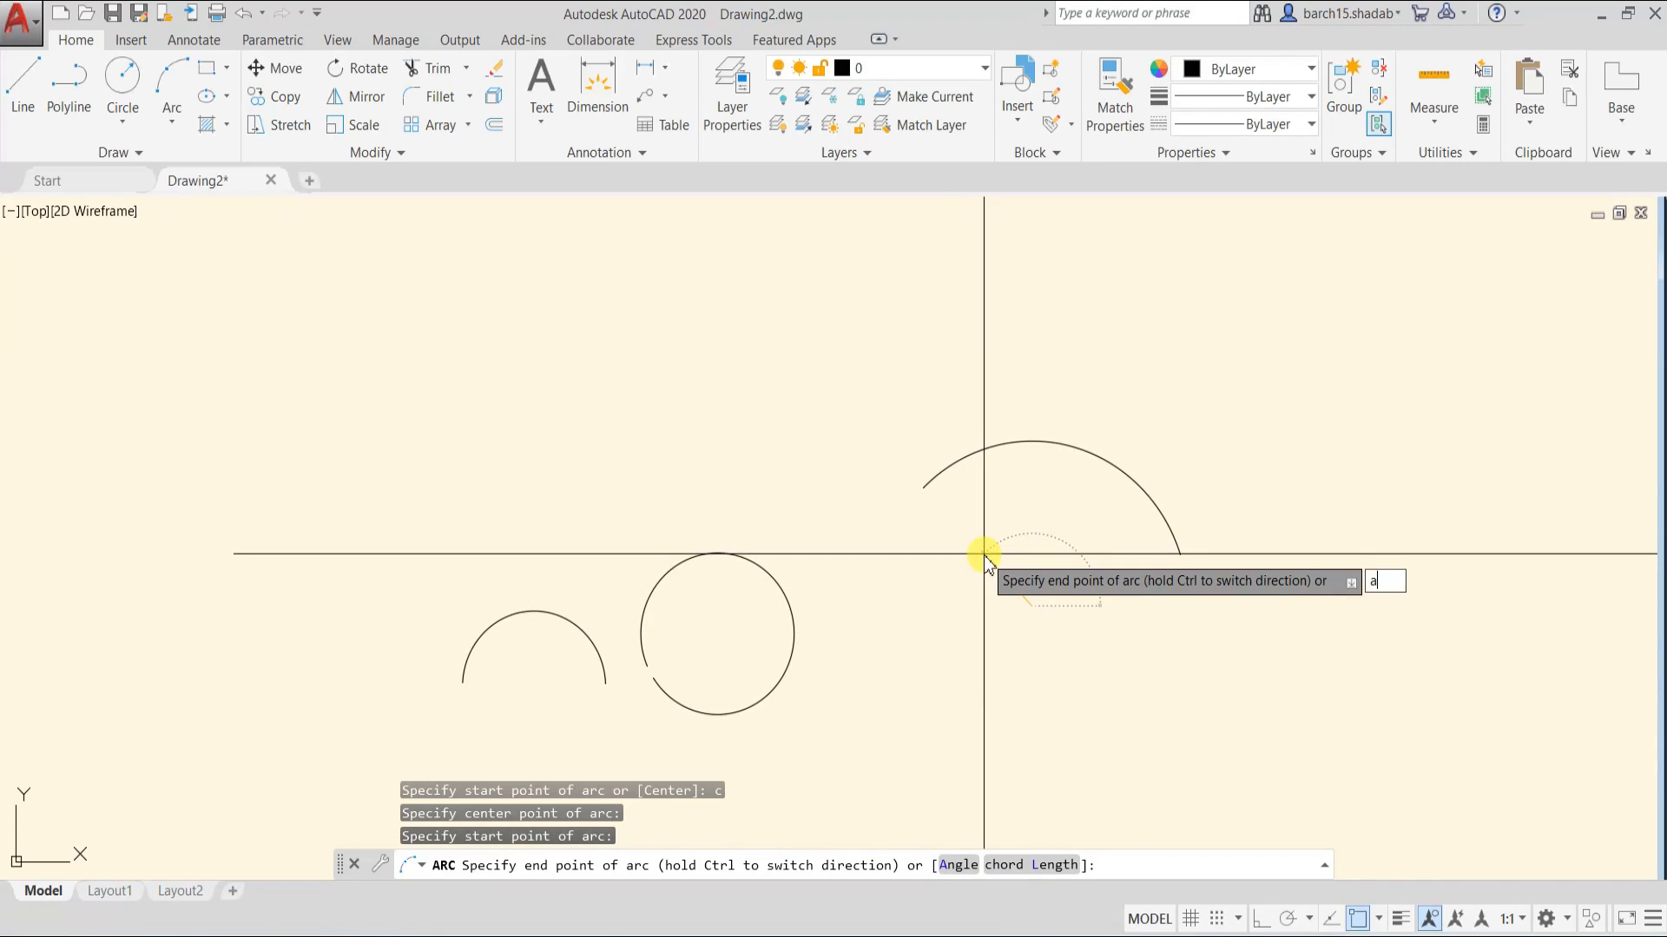
key("Return")
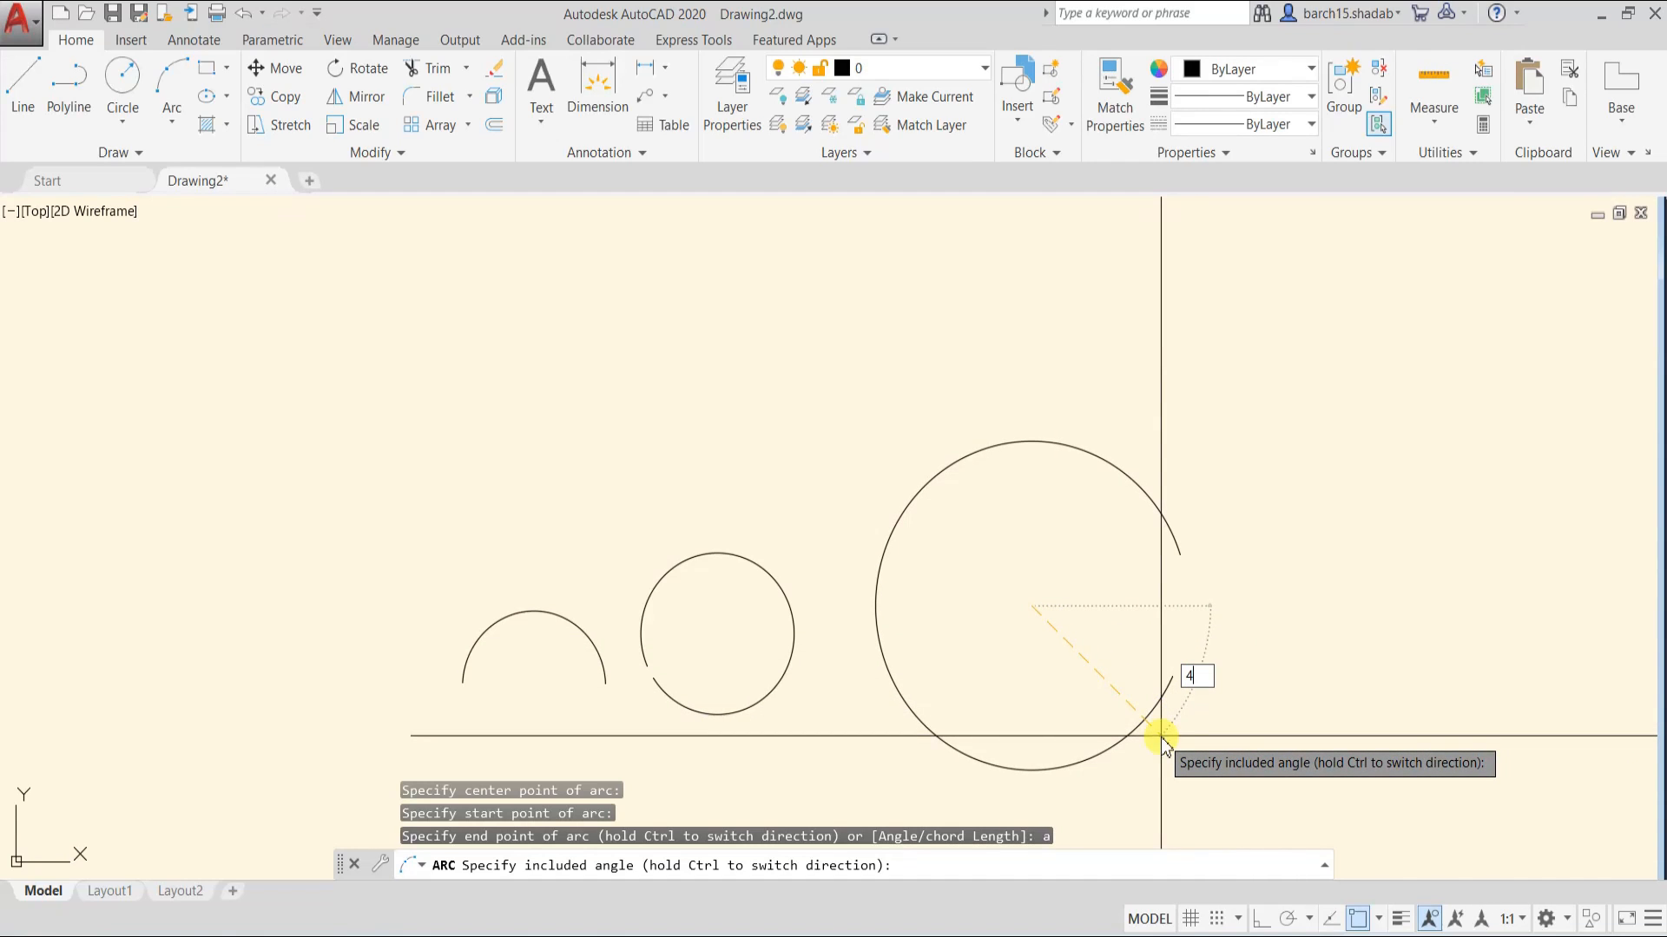
key("Return")
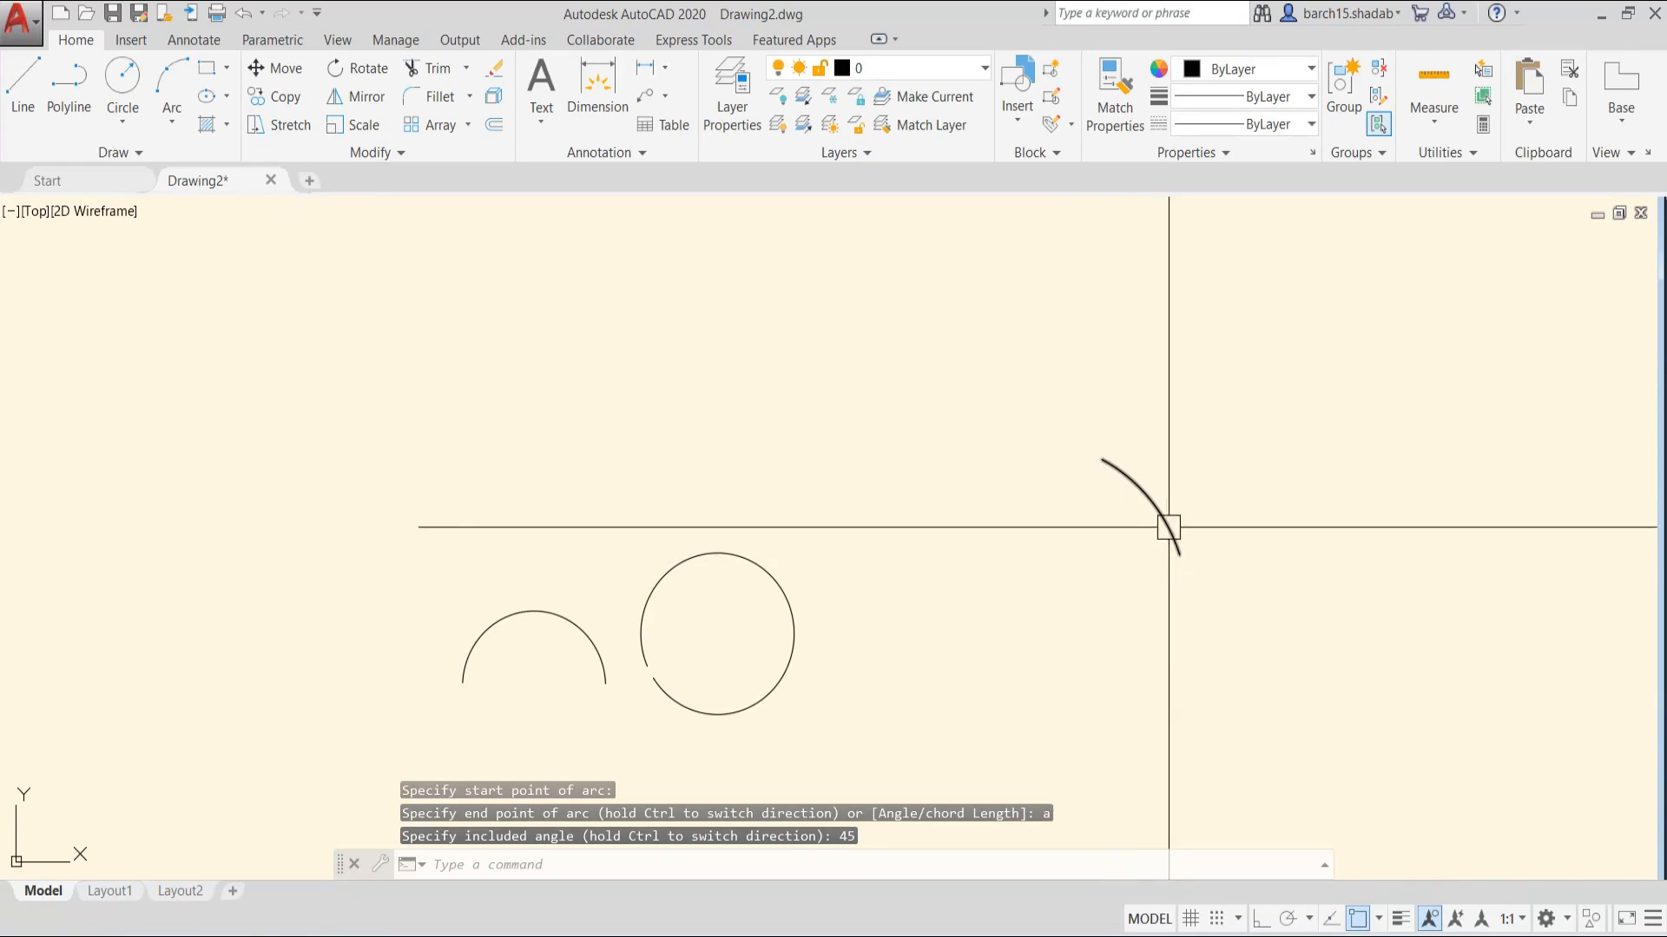
- Draw two connected lines joining both ends of the 45-degree arc to its center point, forming a sector
left_click(1131, 494)
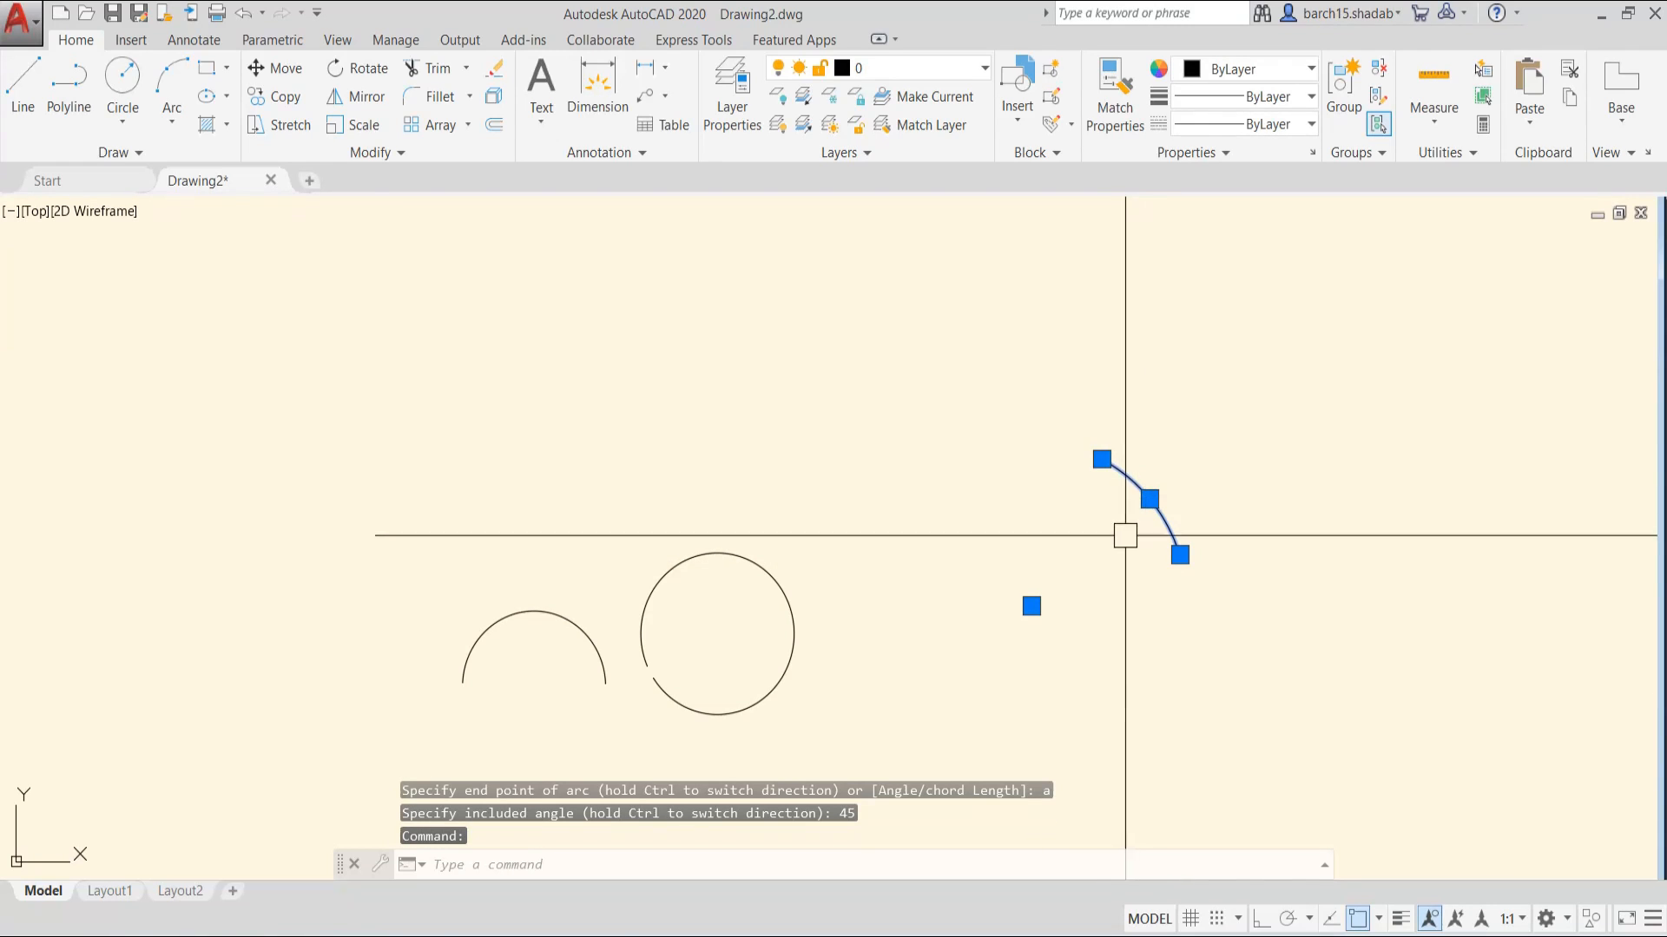
key("Escape")
key("Escape")
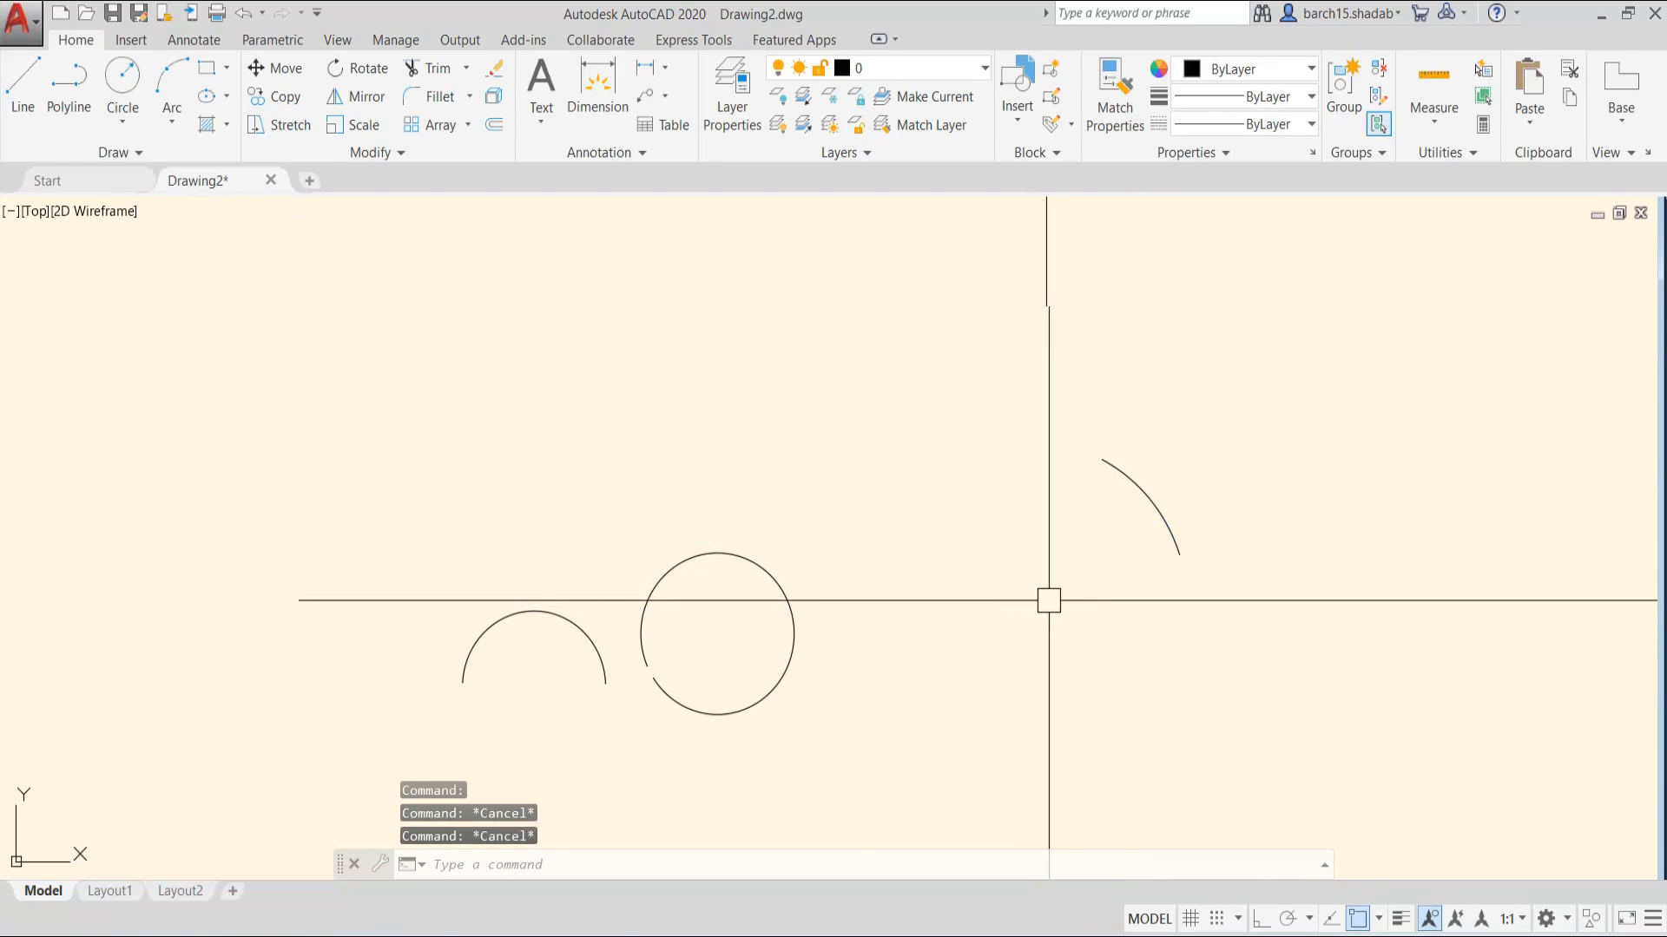
type("l")
key("Return")
left_click(1178, 554)
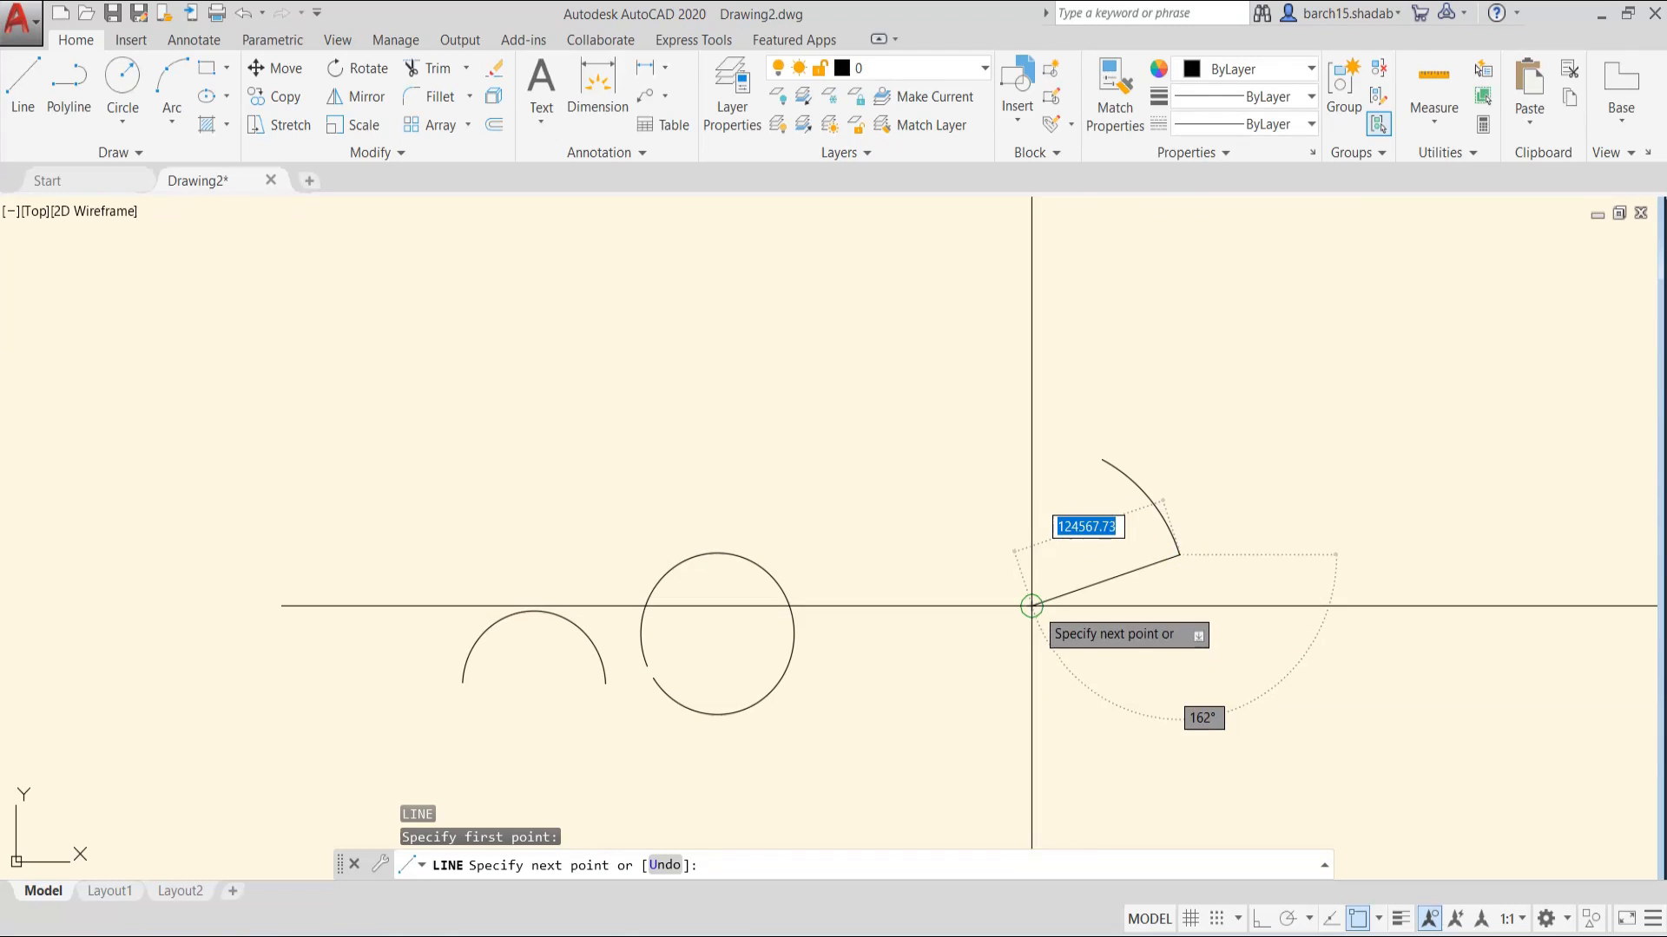
left_click(1031, 606)
left_click(1101, 461)
key("Escape")
key("Escape")
key("Escape")
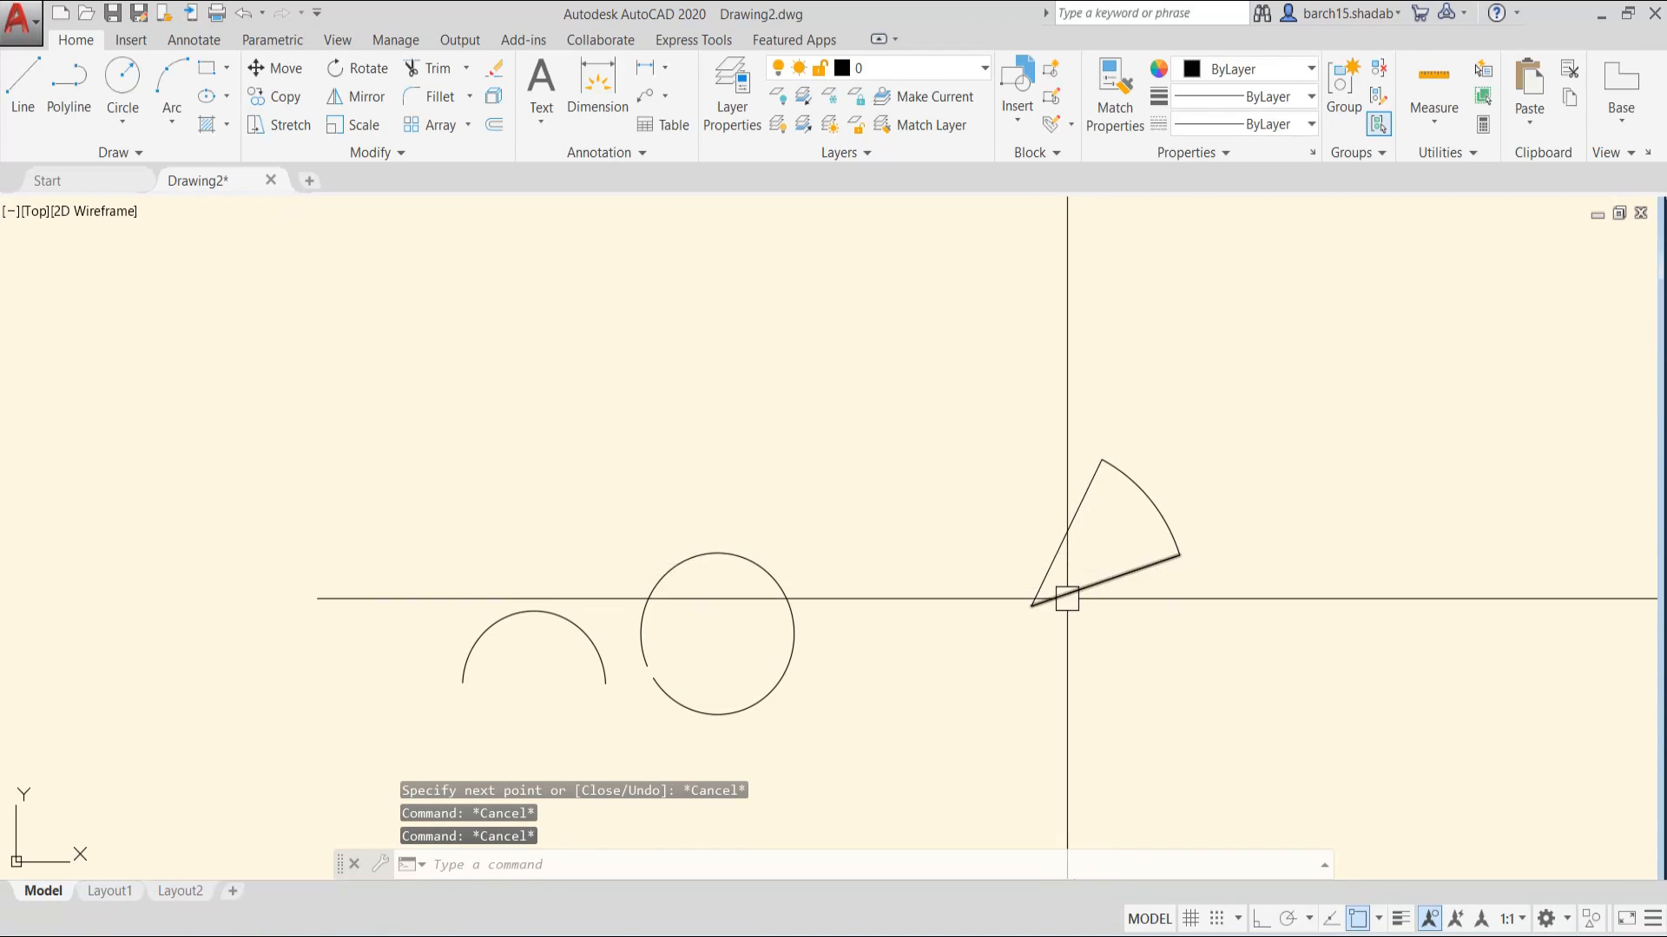
- Erase the 45-degree sector and the two remaining arcs from the drawing
left_click(1175, 446)
left_click(1065, 607)
type("e")
key("Return")
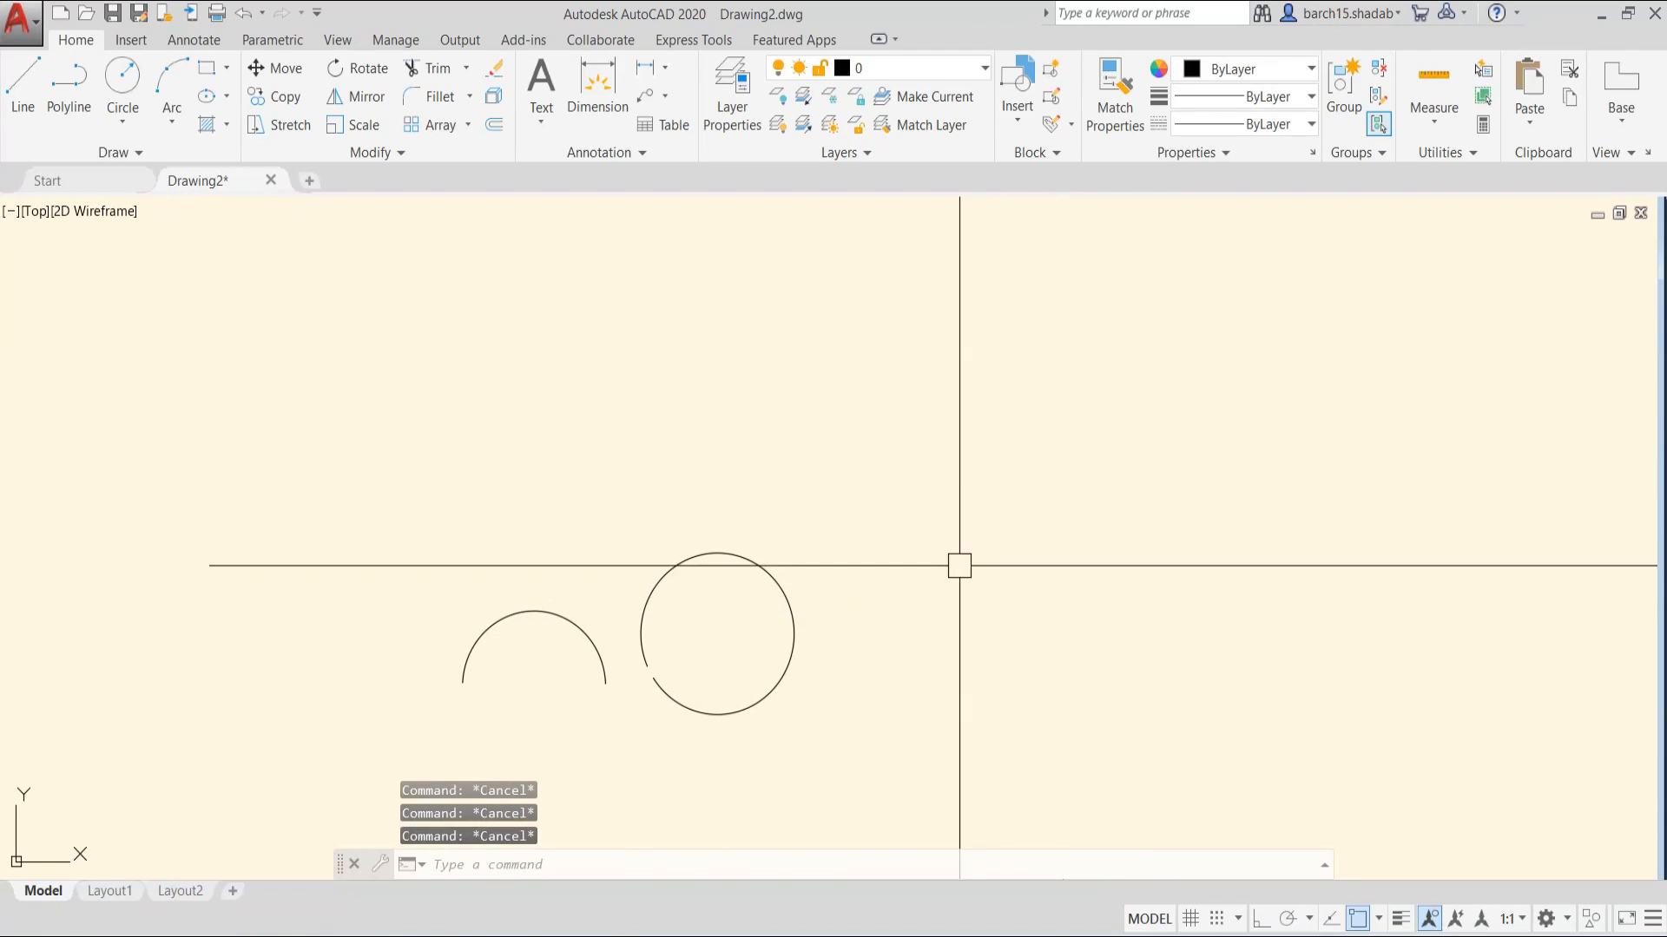
left_click(972, 503)
left_click(495, 695)
type("e")
key("Return")
key("Escape")
key("Escape")
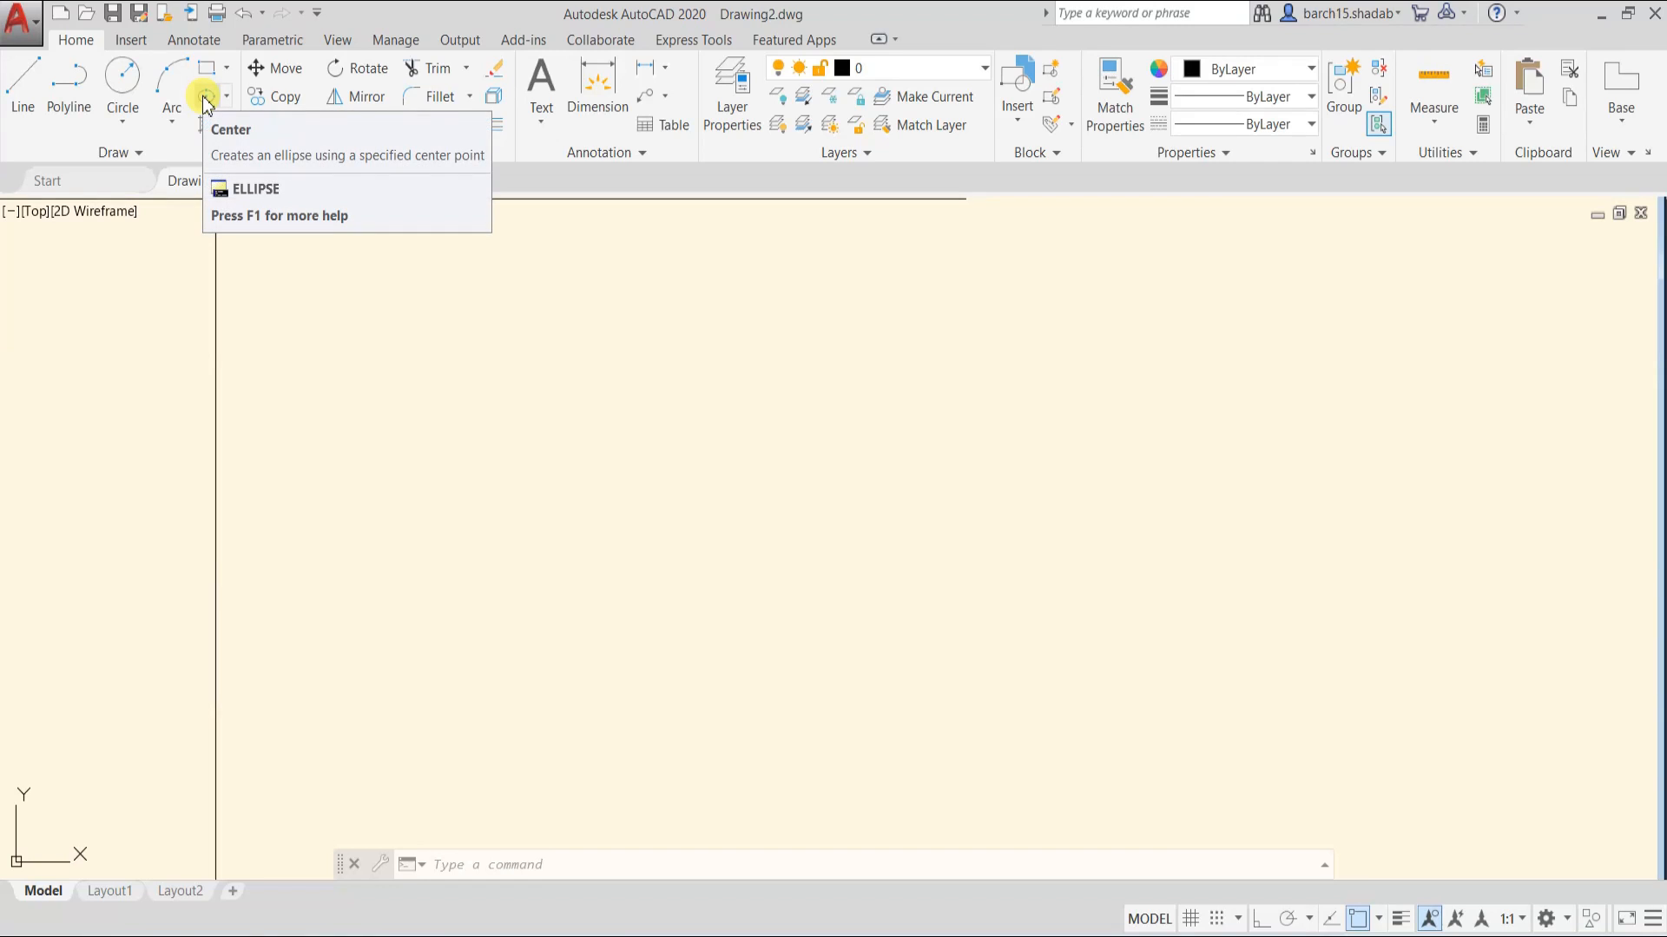
- Try to draw an ellipse in the empty drawing area by picking both endpoints of its horizontal axis
type("EL")
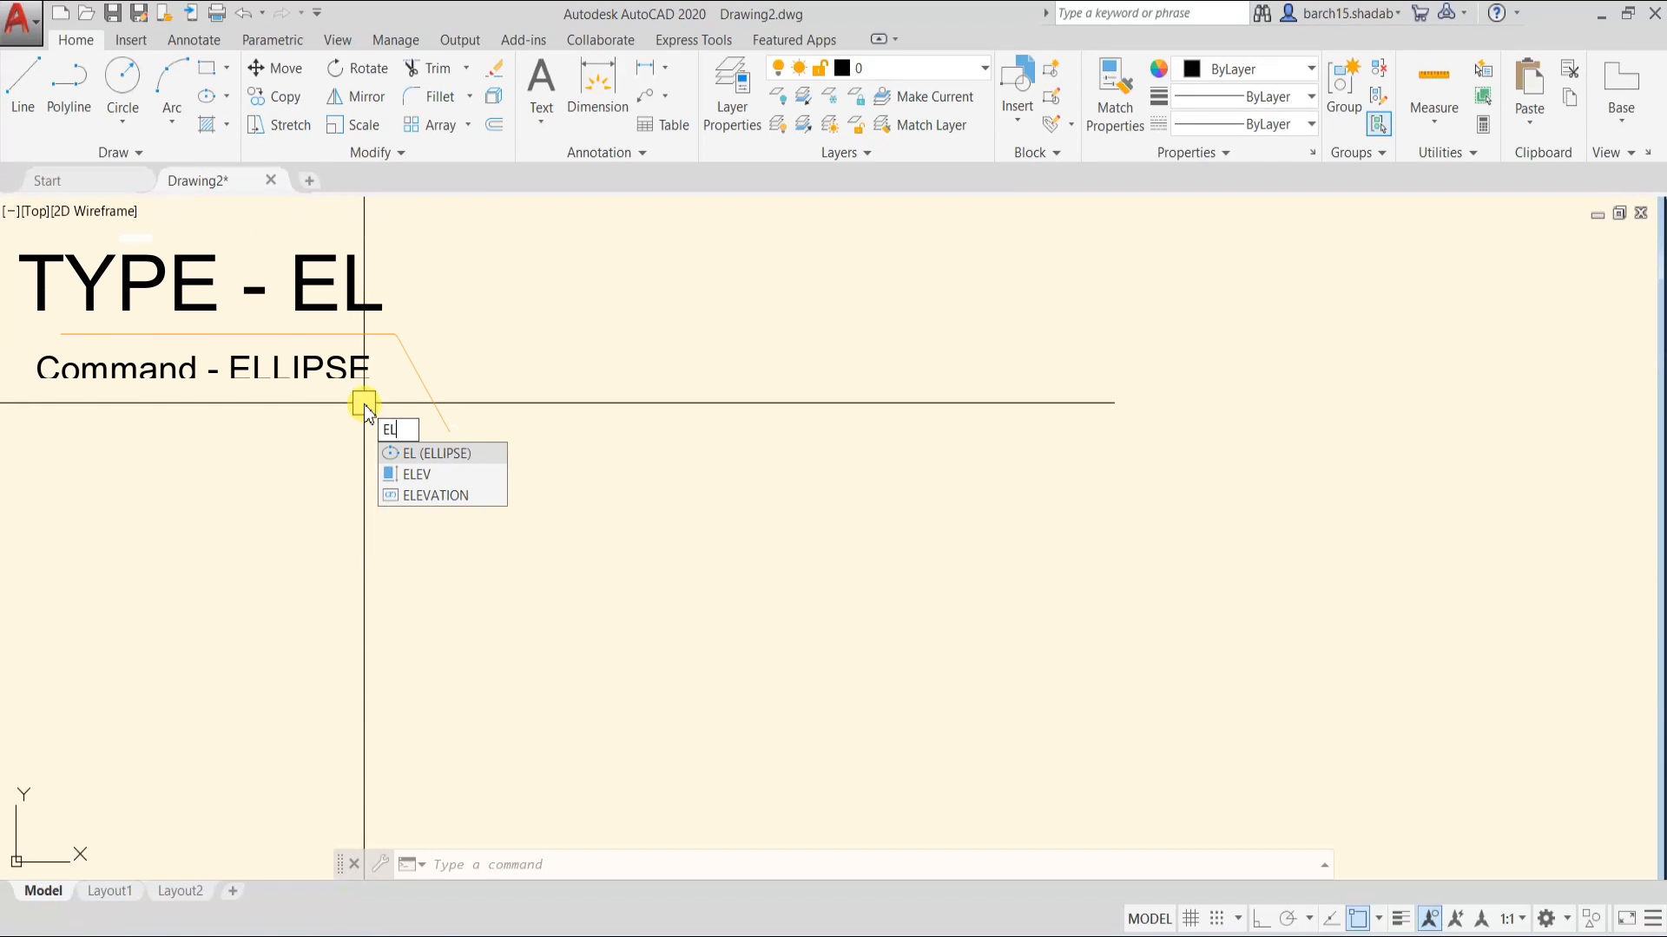
key("Return")
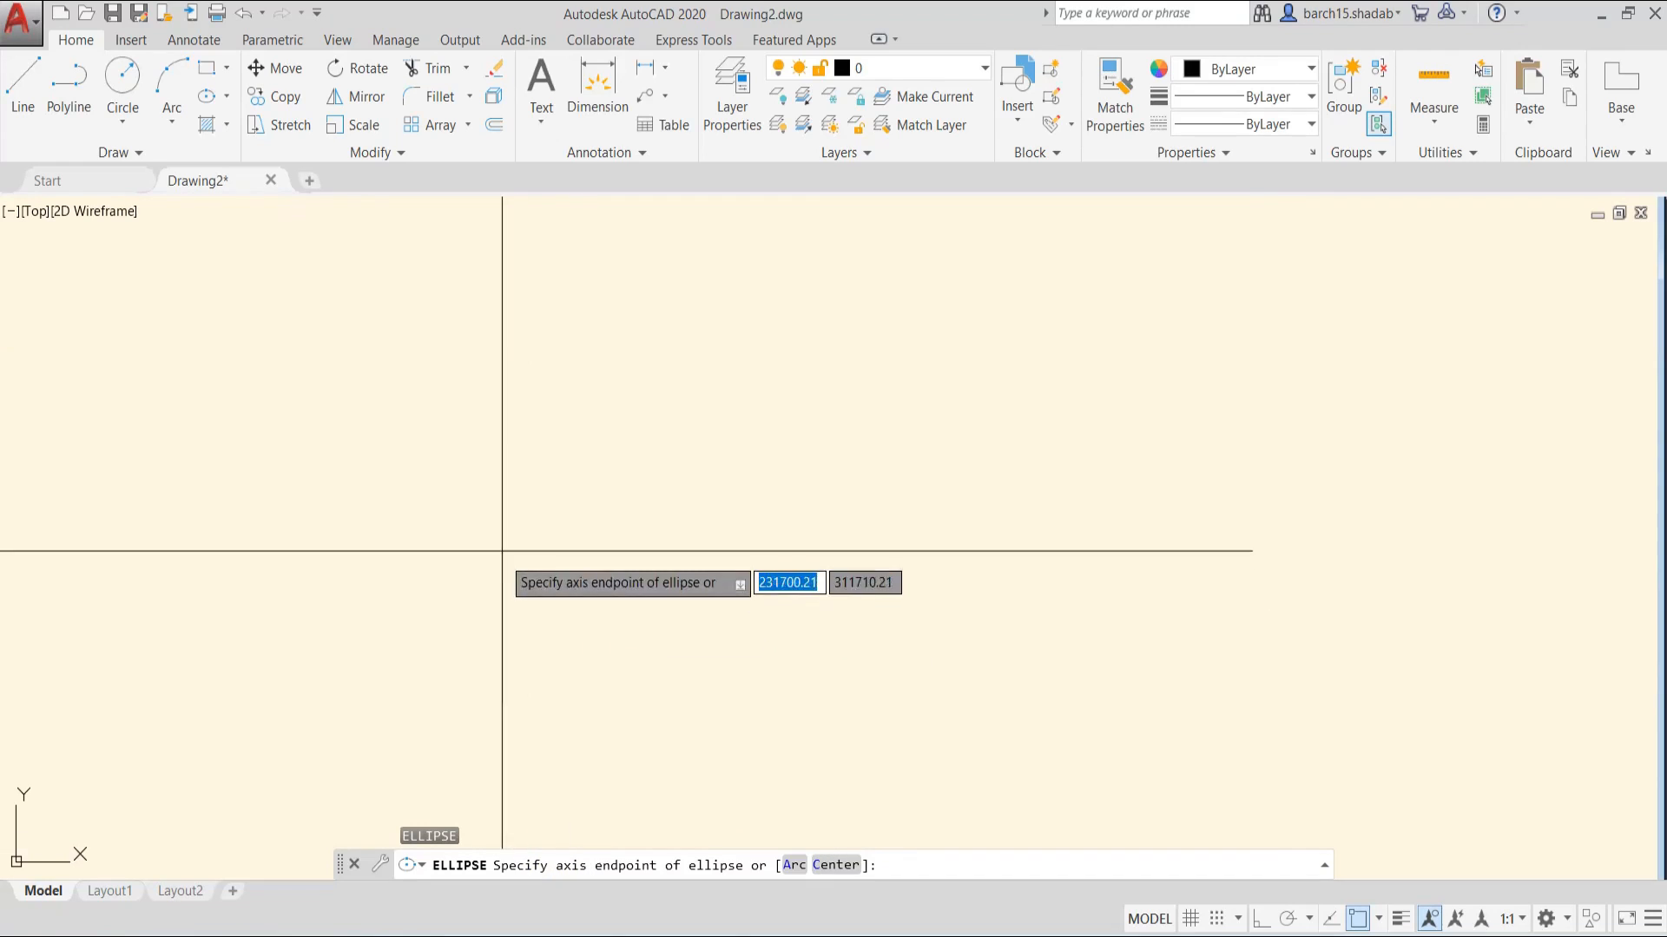
left_click(535, 404)
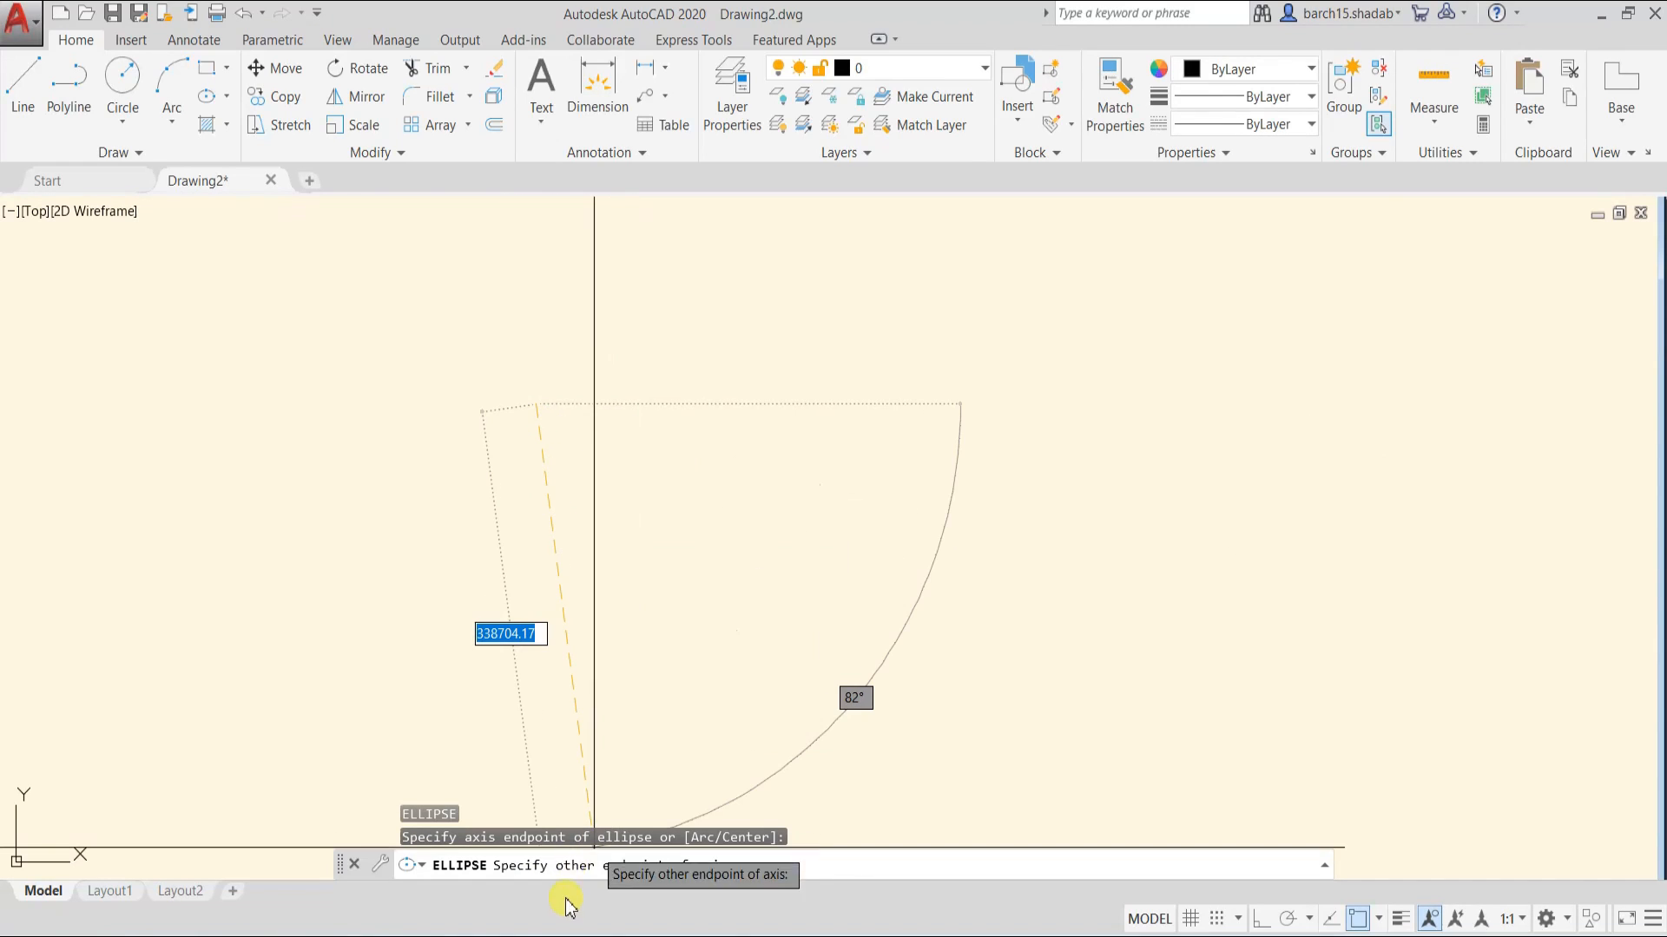
left_click(977, 400)
scroll(978, 401, "down", 2)
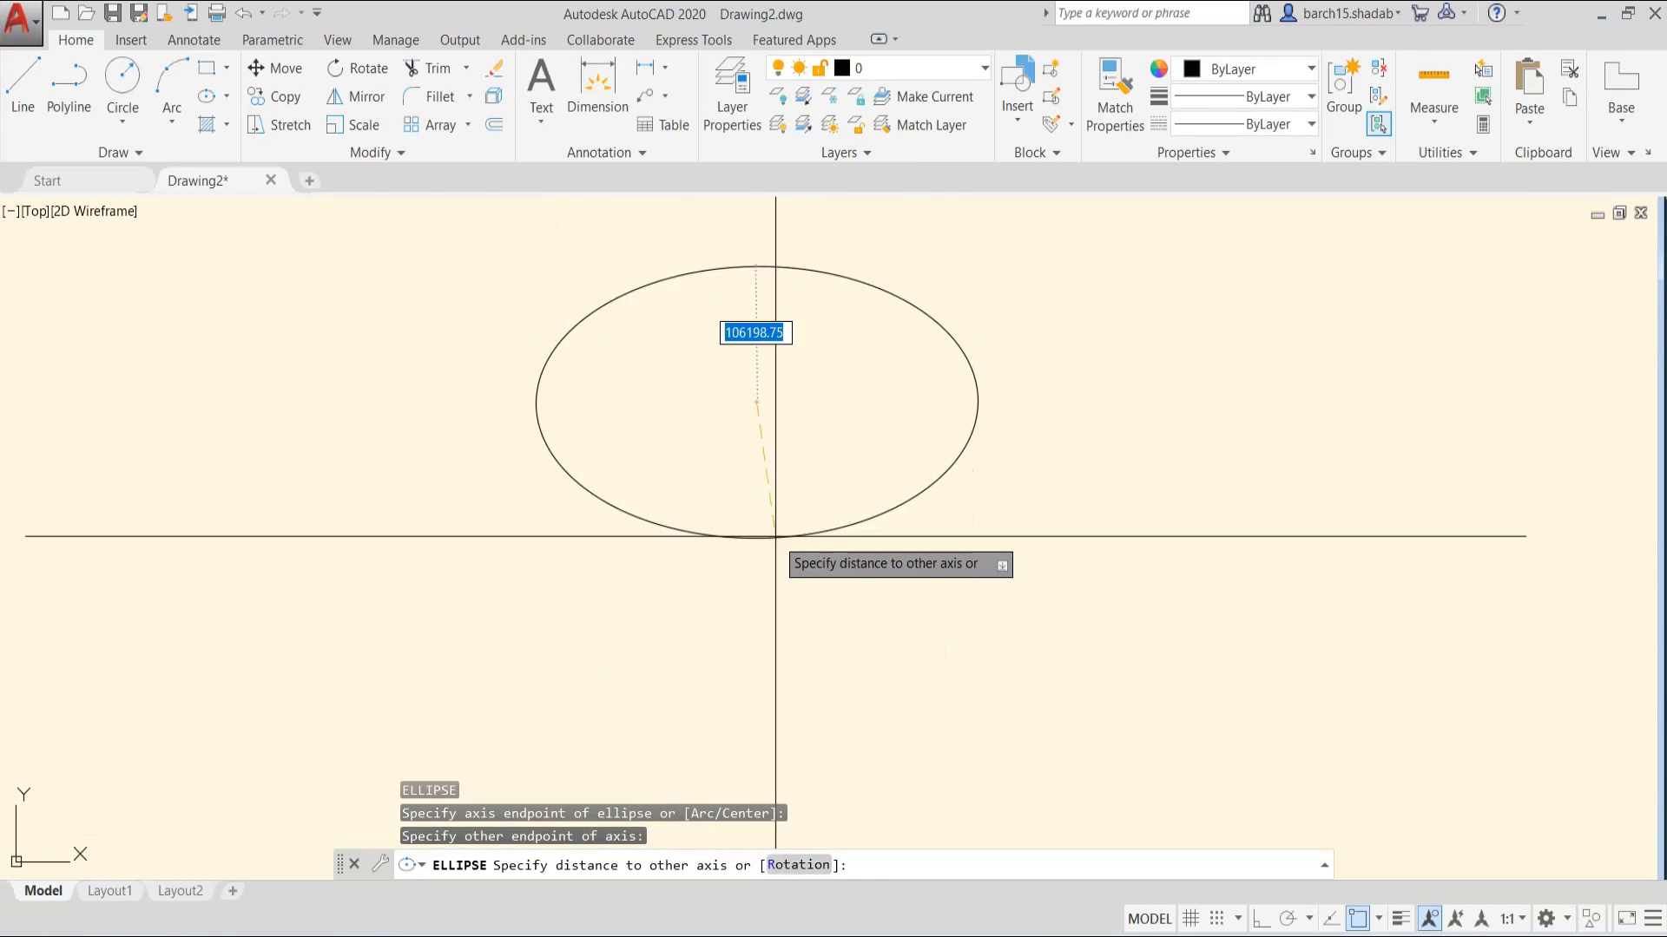
key("Escape")
key("Escape")
key("Escape")
key("Escape")
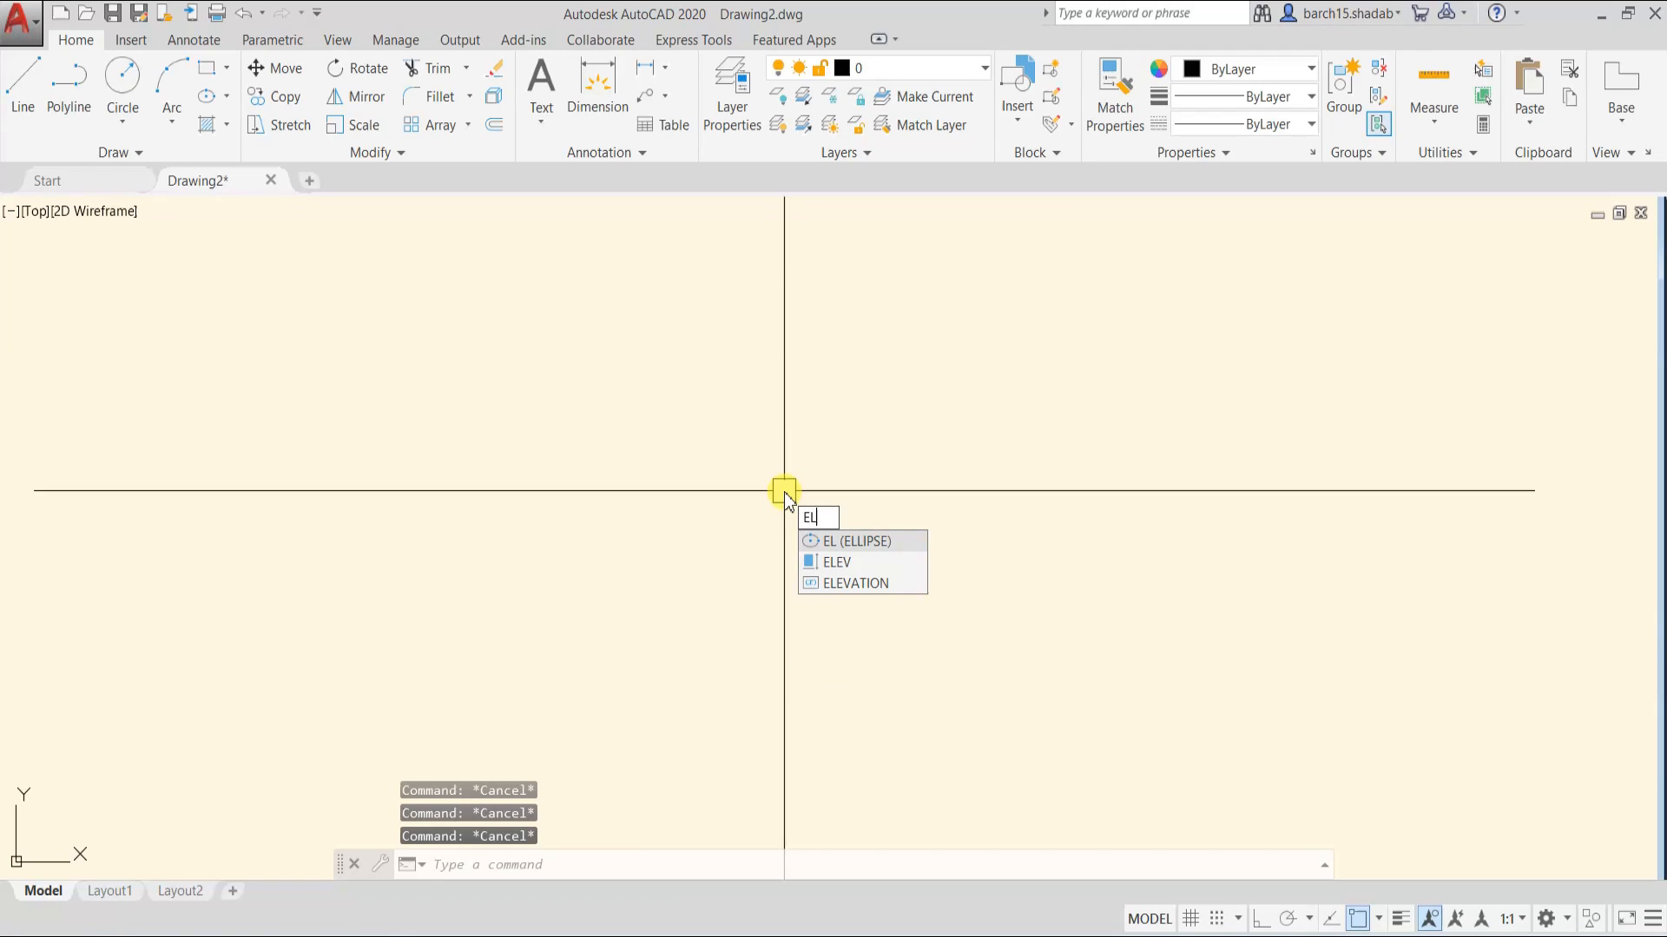
type("EL")
key("Return")
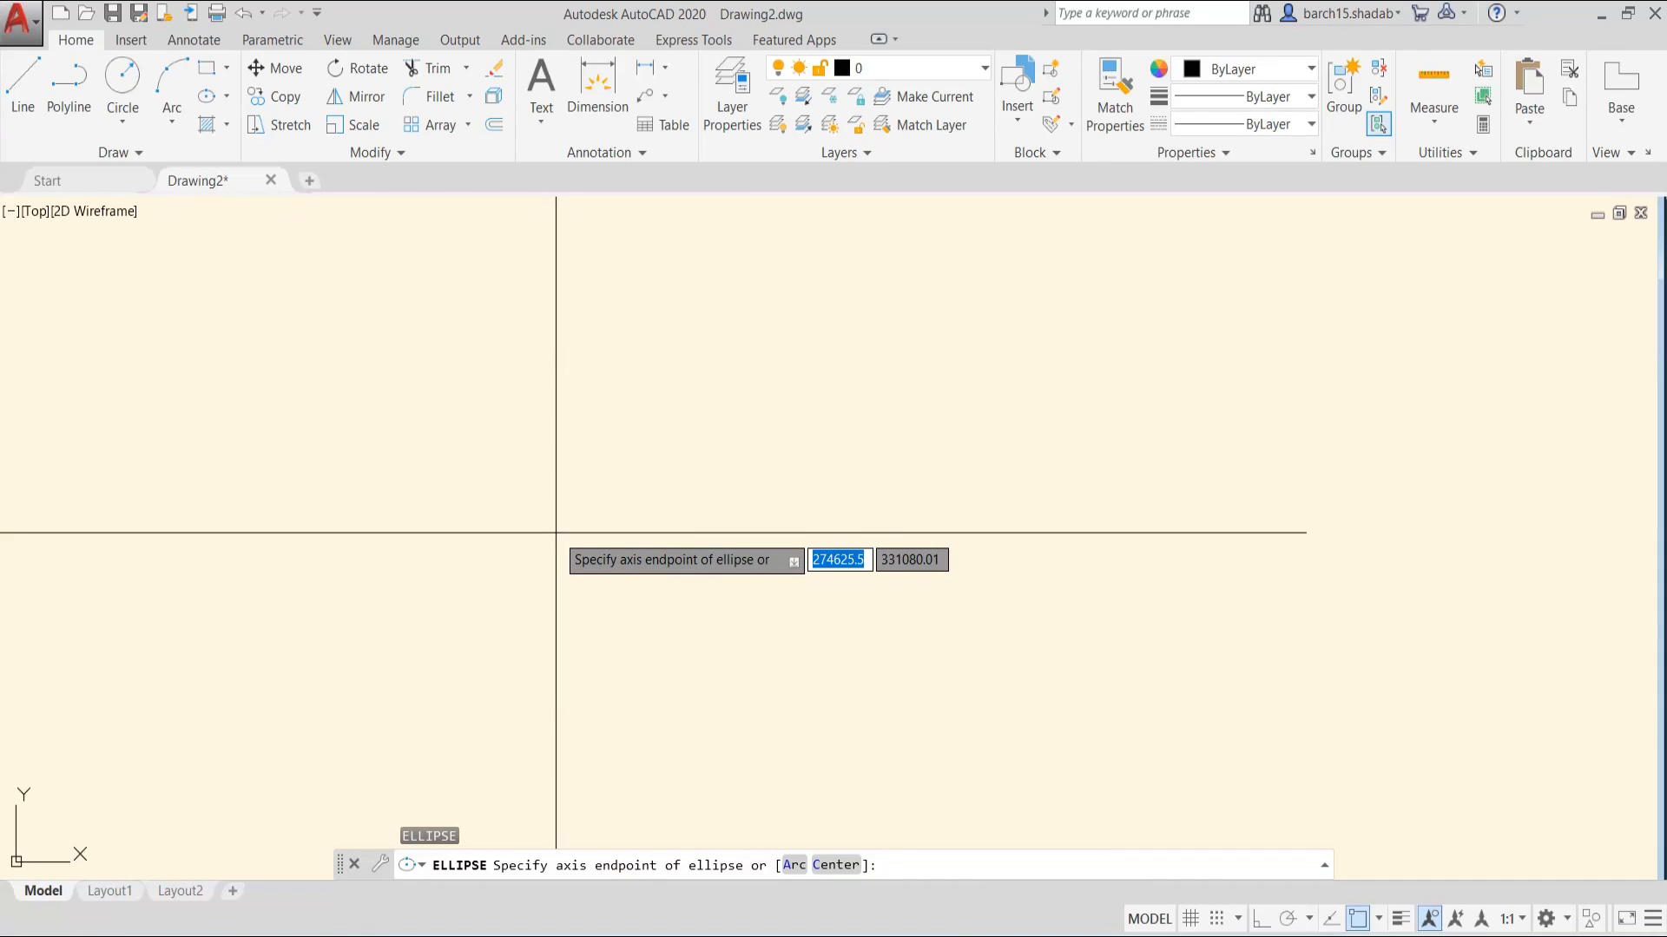
key("Escape")
key("Escape")
key("Escape")
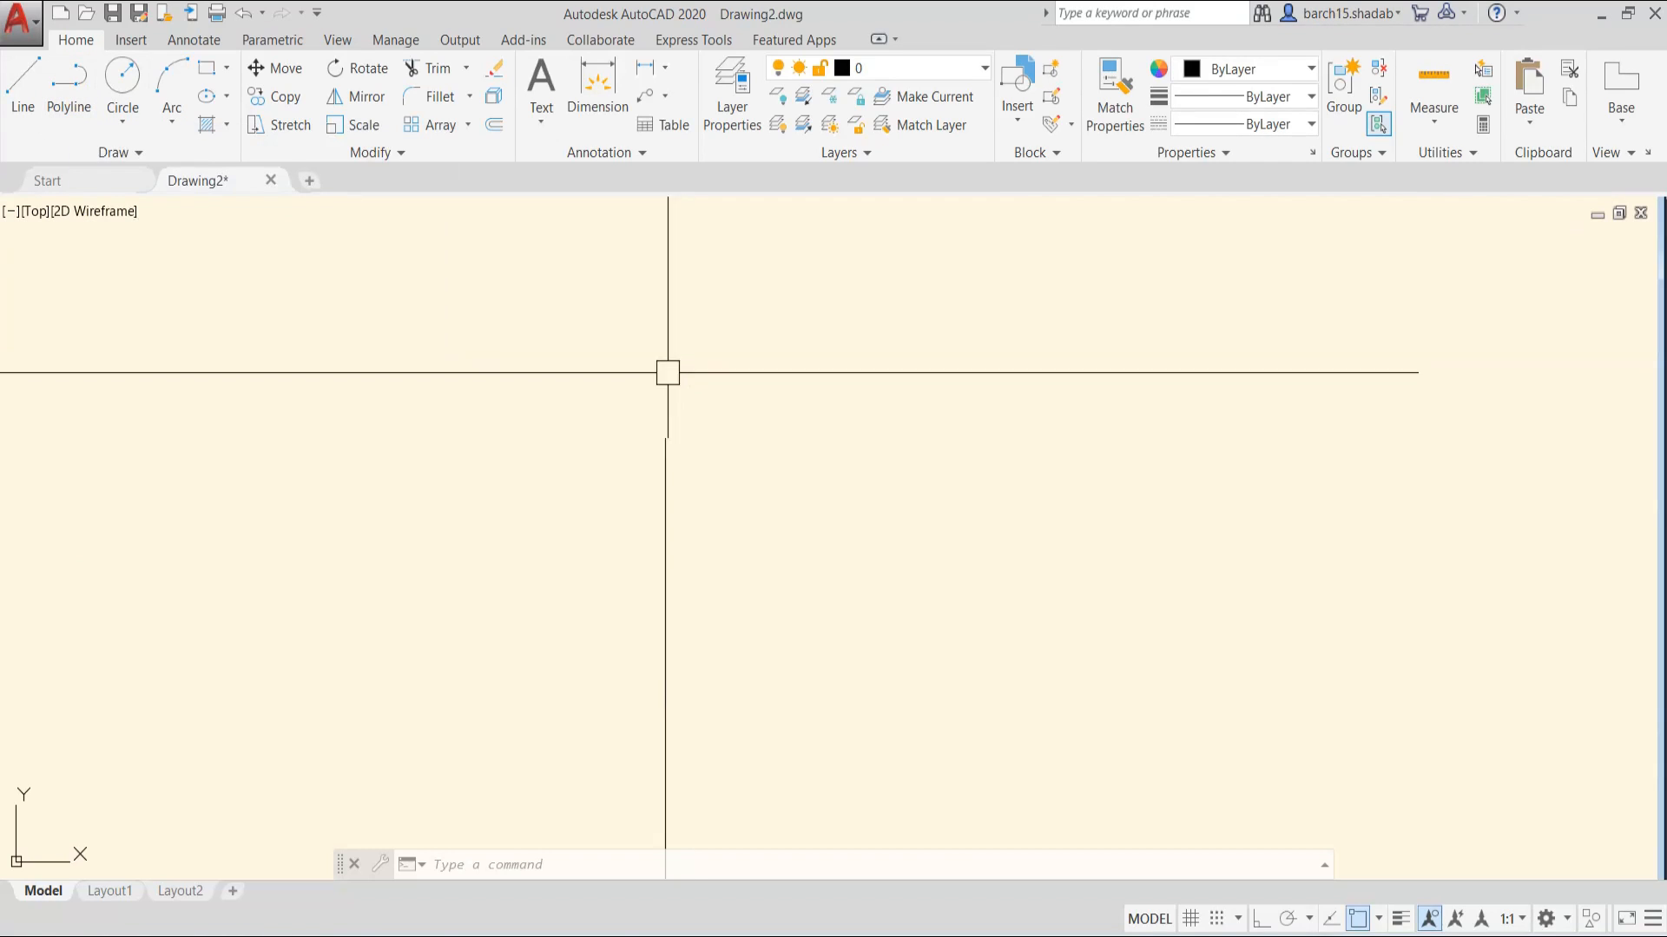
- Draw an open, irregular zigzag polyline of 13 straight segments that loops back toward its start point
type("PL")
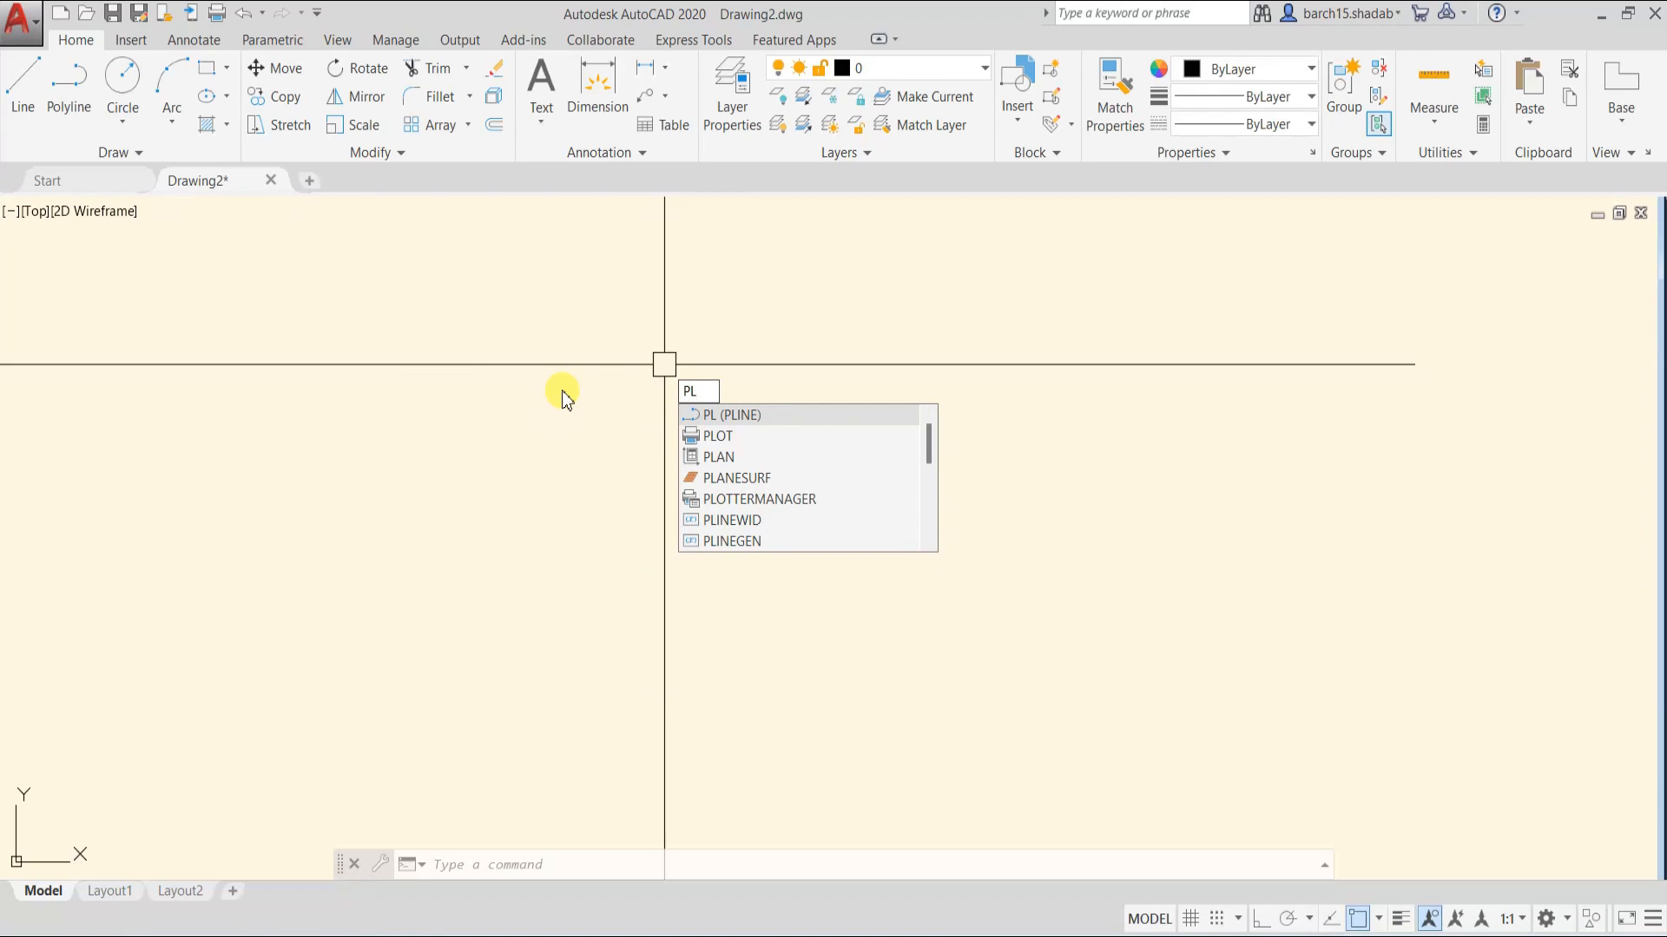
key("Return")
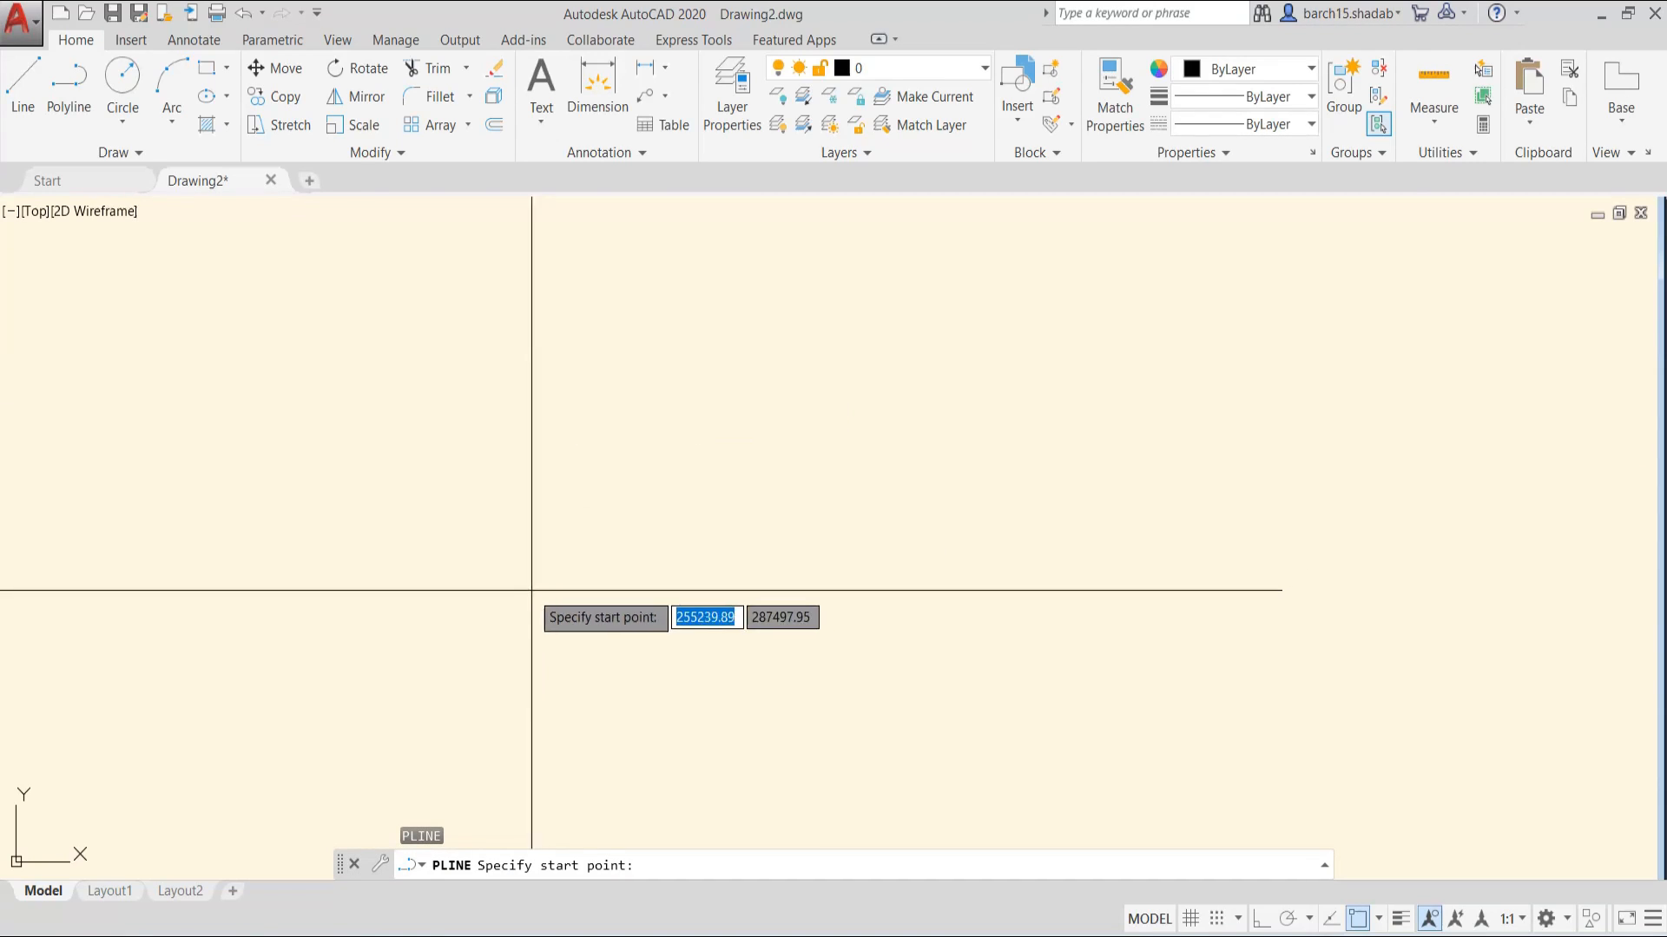
left_click(524, 525)
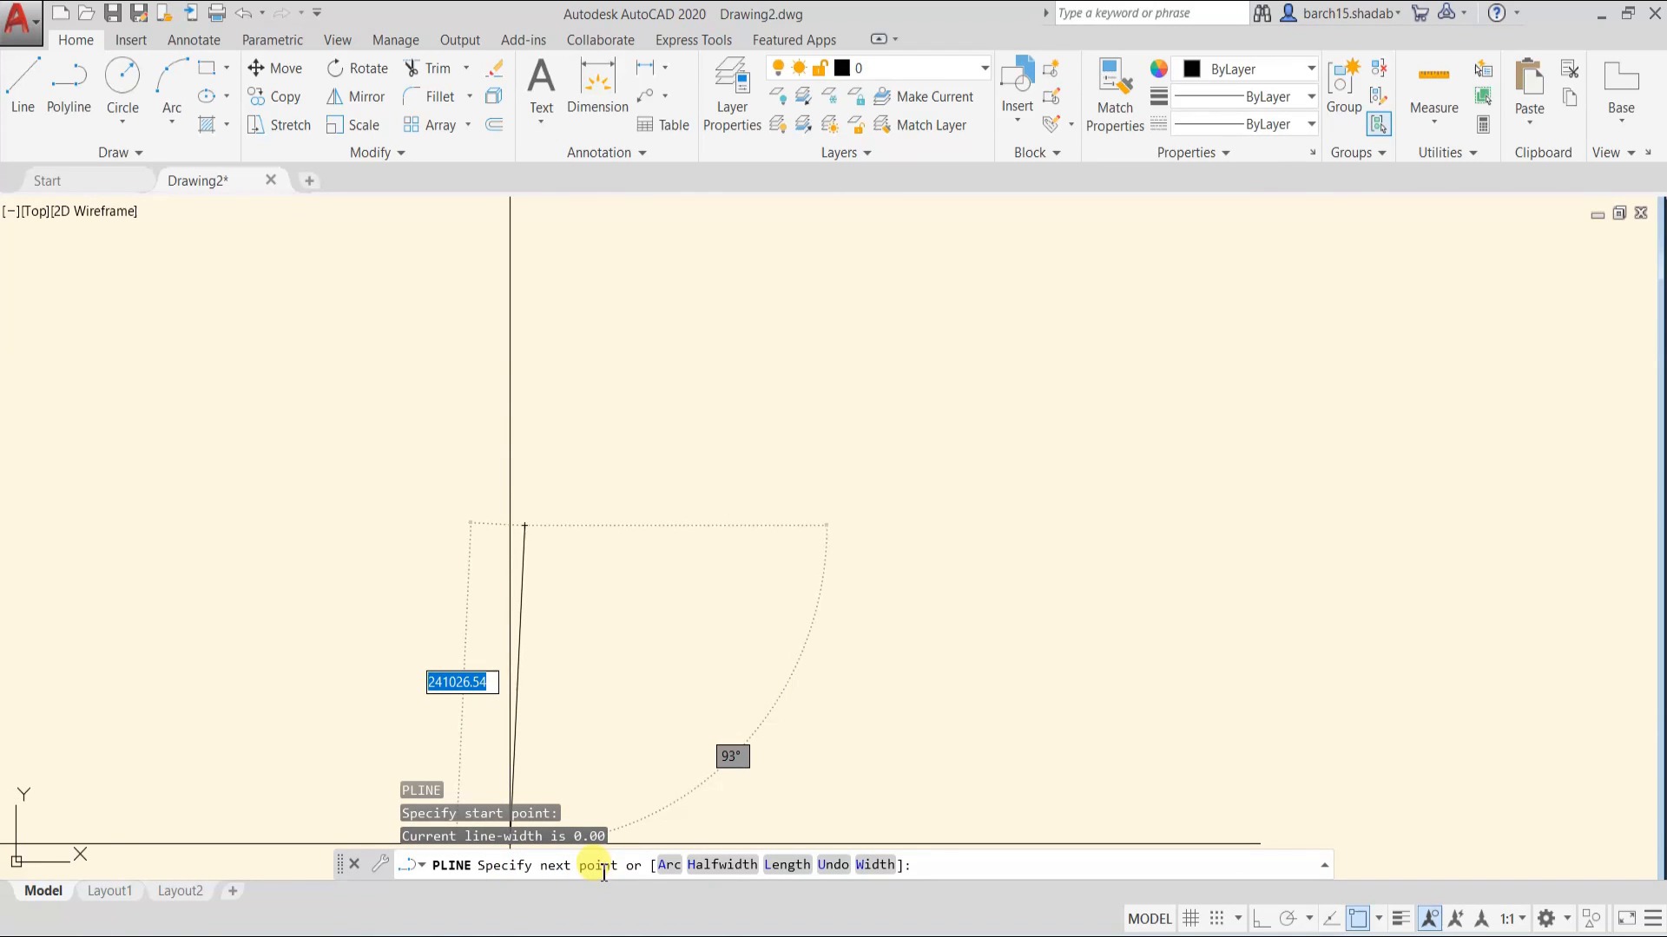
left_click(759, 348)
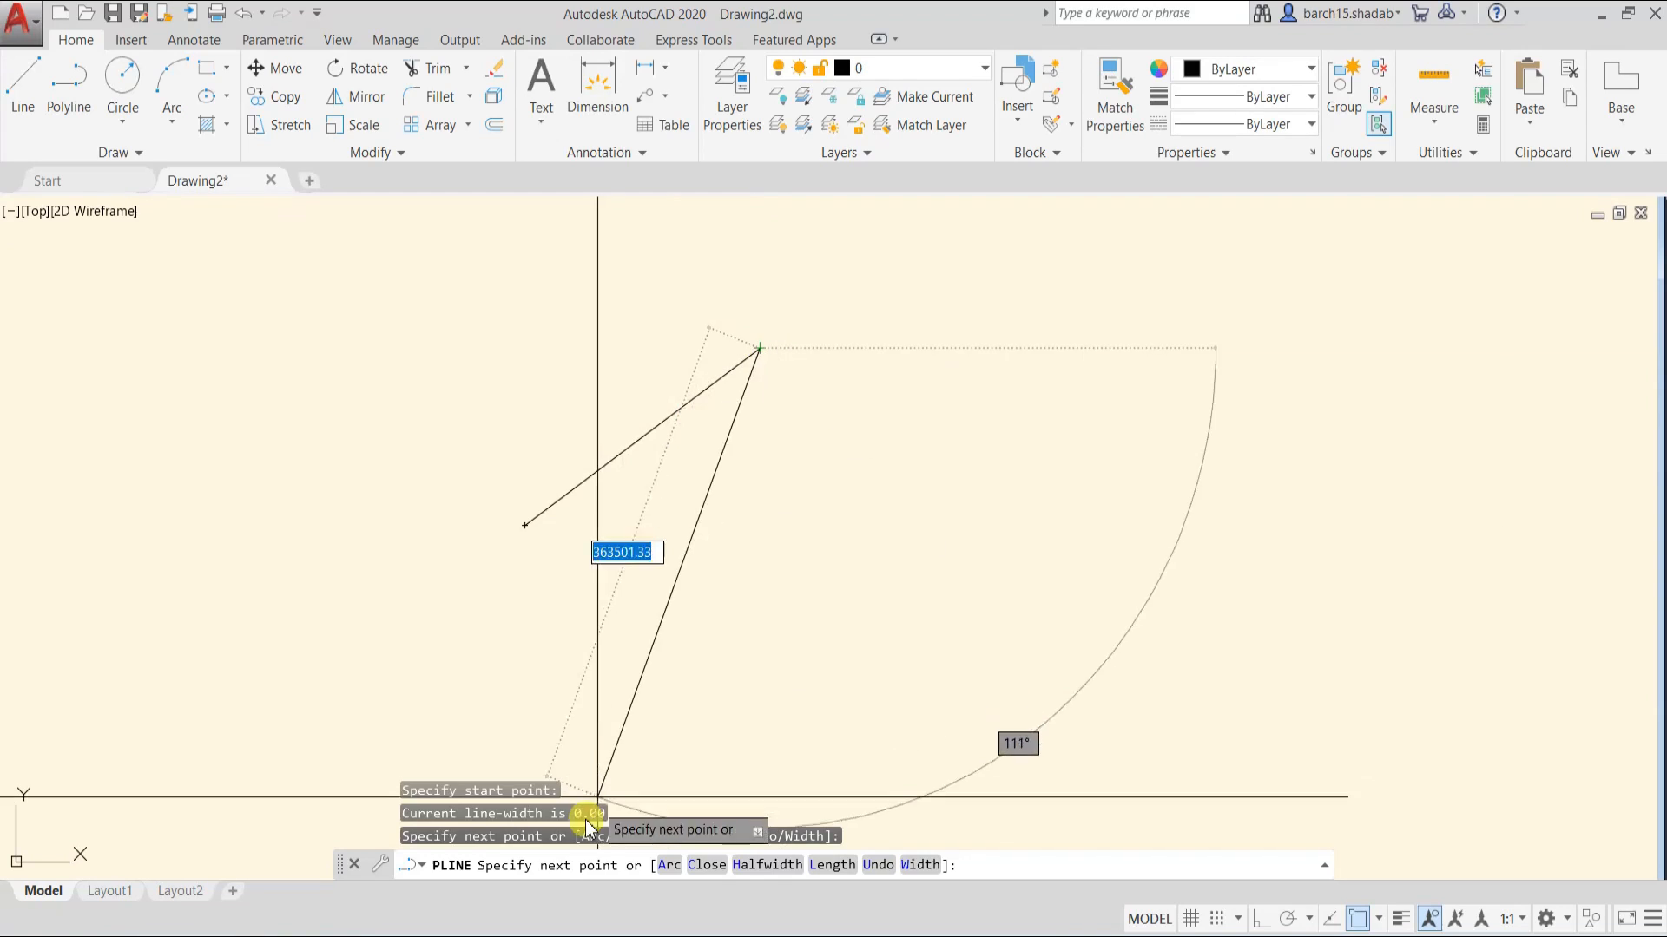
left_click(829, 507)
left_click(947, 322)
left_click(1120, 494)
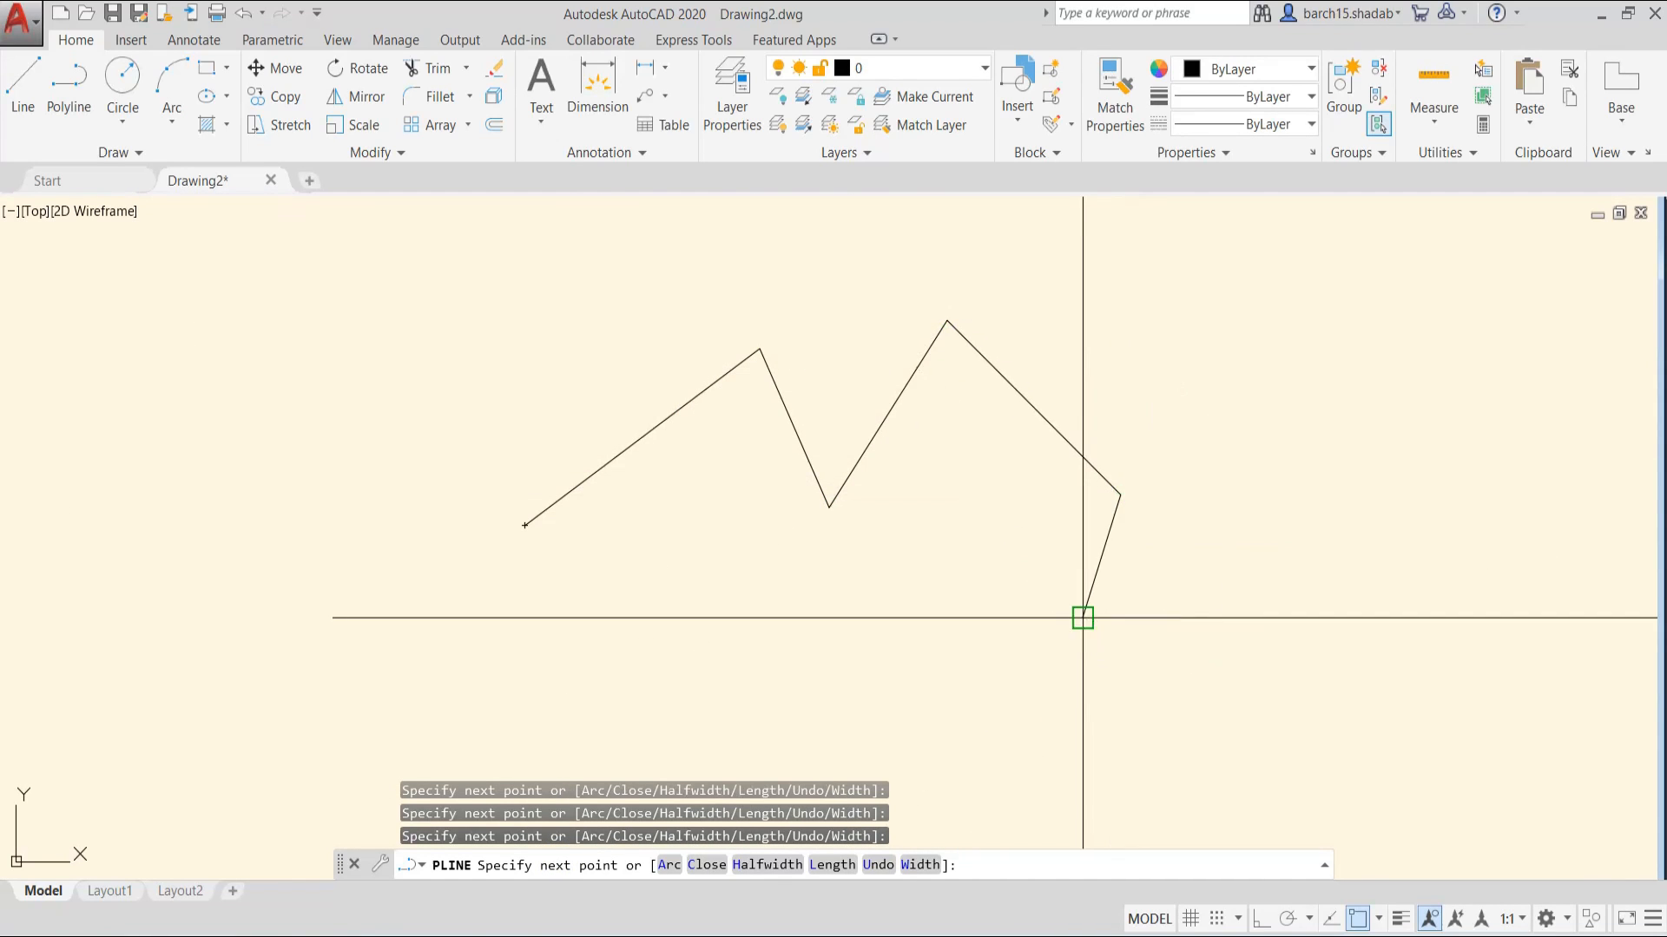
left_click(1082, 617)
left_click(1345, 458)
left_click(1427, 579)
left_click(1342, 678)
left_click(1179, 733)
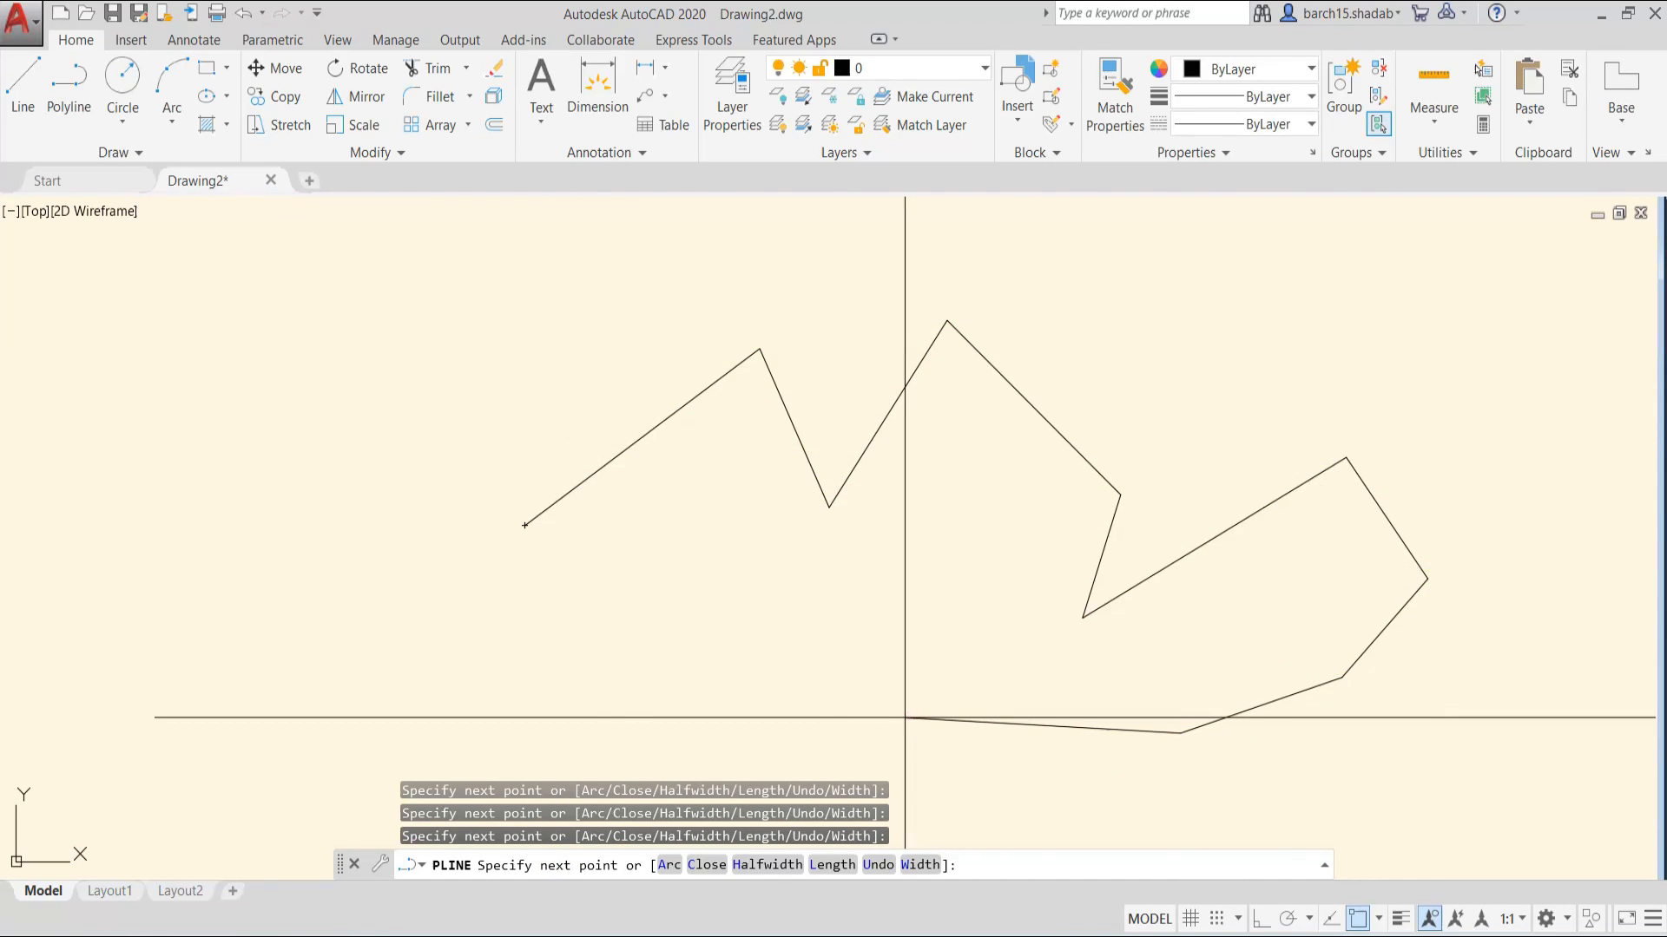
left_click(905, 717)
left_click(650, 669)
left_click(471, 719)
left_click(269, 579)
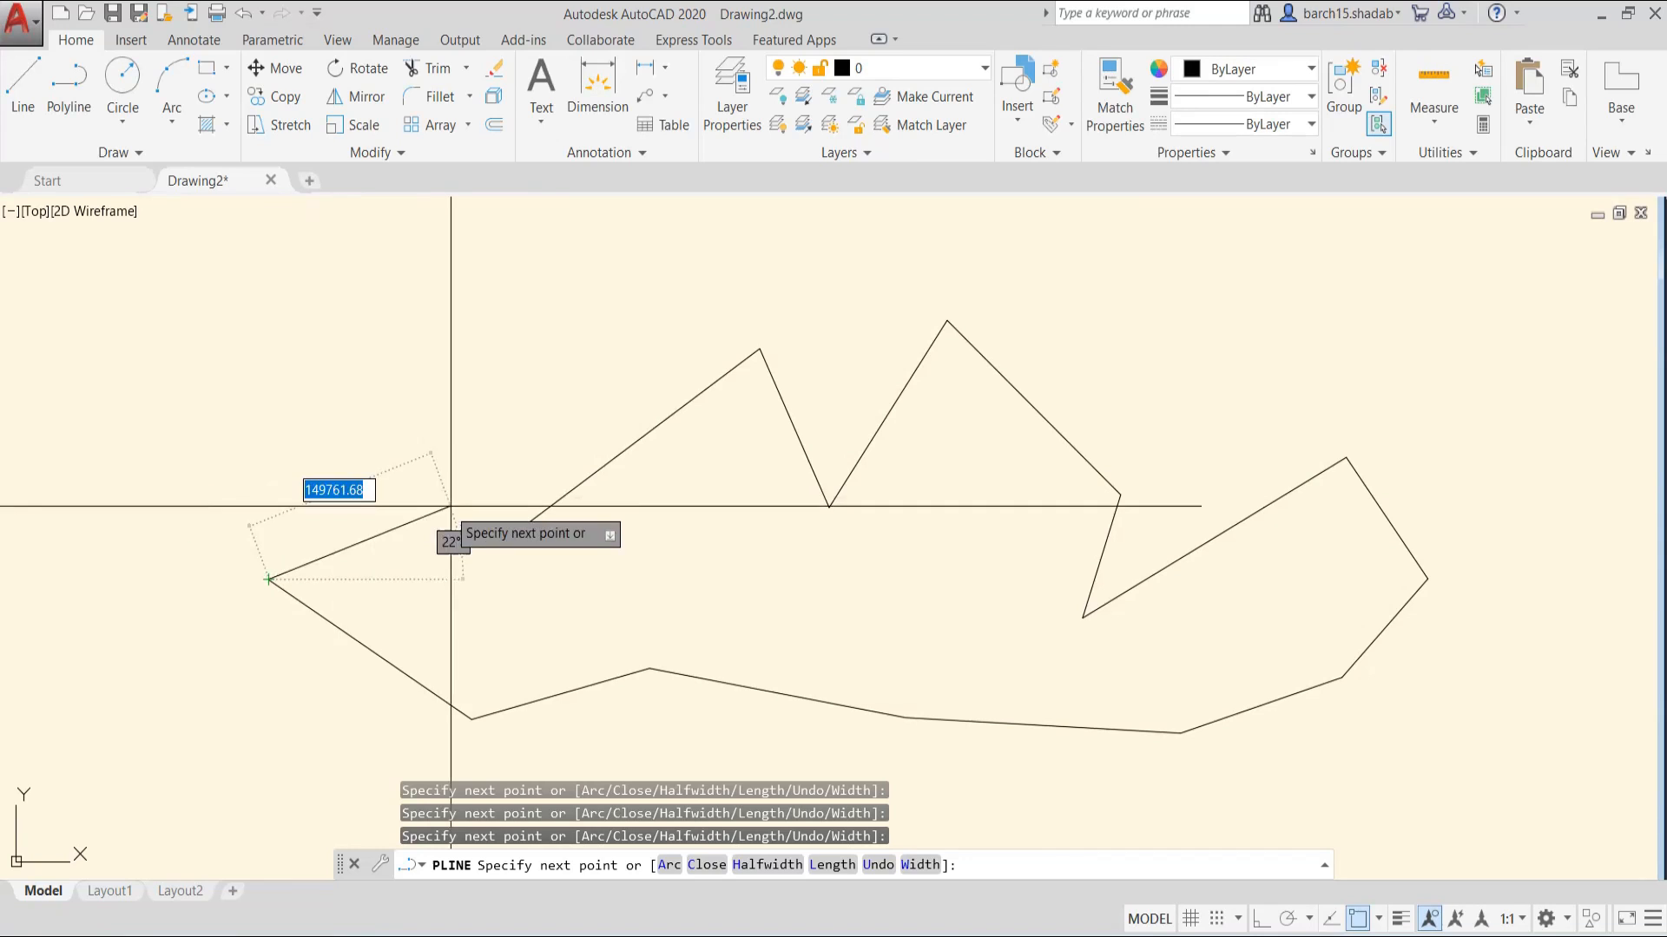
key("Escape")
- Draw a similar open zigzag outline above the polyline using connected segments of the Line command
scroll(413, 480, "down", 6)
scroll(437, 515, "up", 4)
middle_click_drag(437, 515, 591, 595)
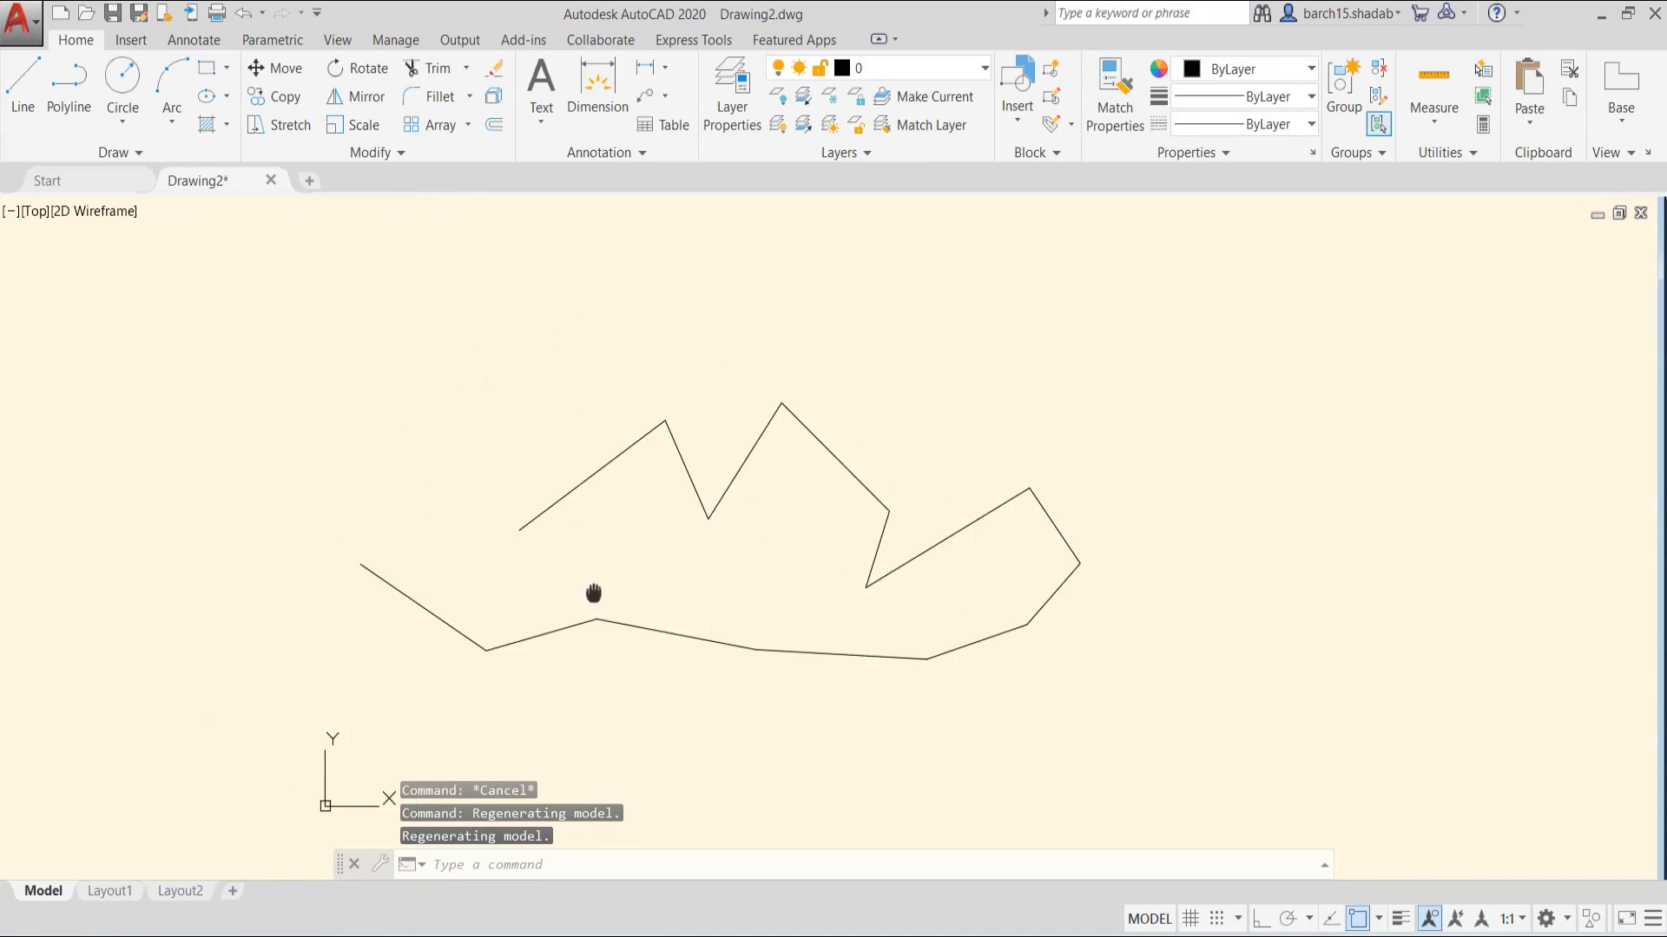
scroll(626, 540, "down", 4)
middle_click_drag(640, 439, 649, 514)
key("Escape")
key("Escape")
type("l")
key("Return")
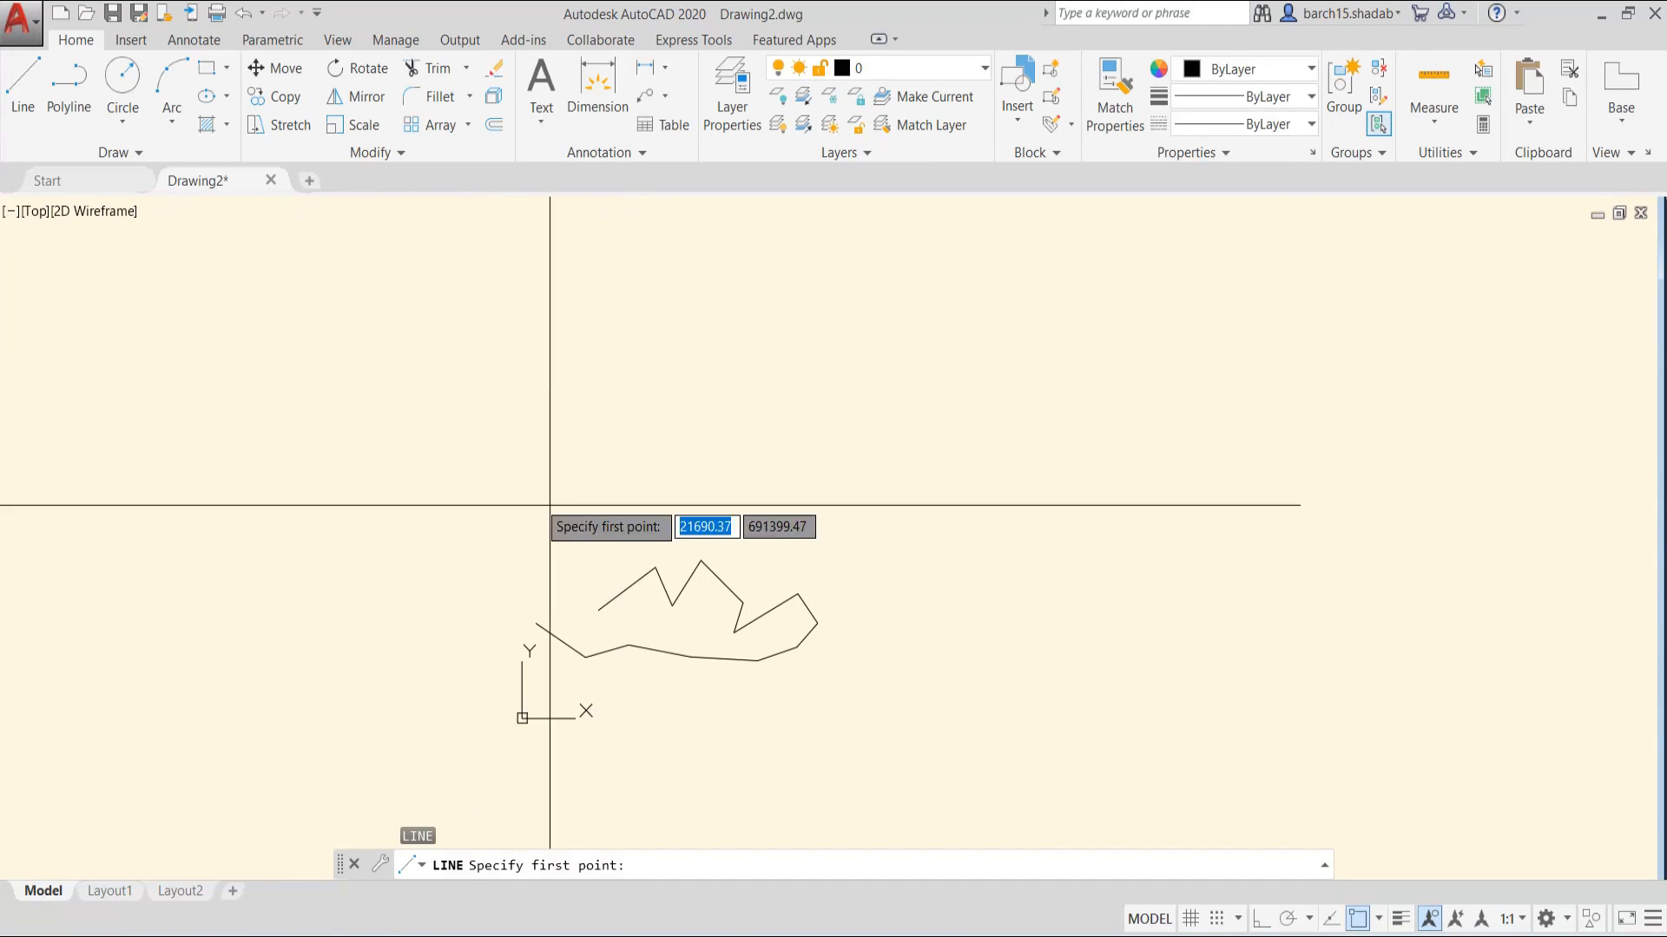
scroll(564, 503, "up", 3)
left_click(623, 430)
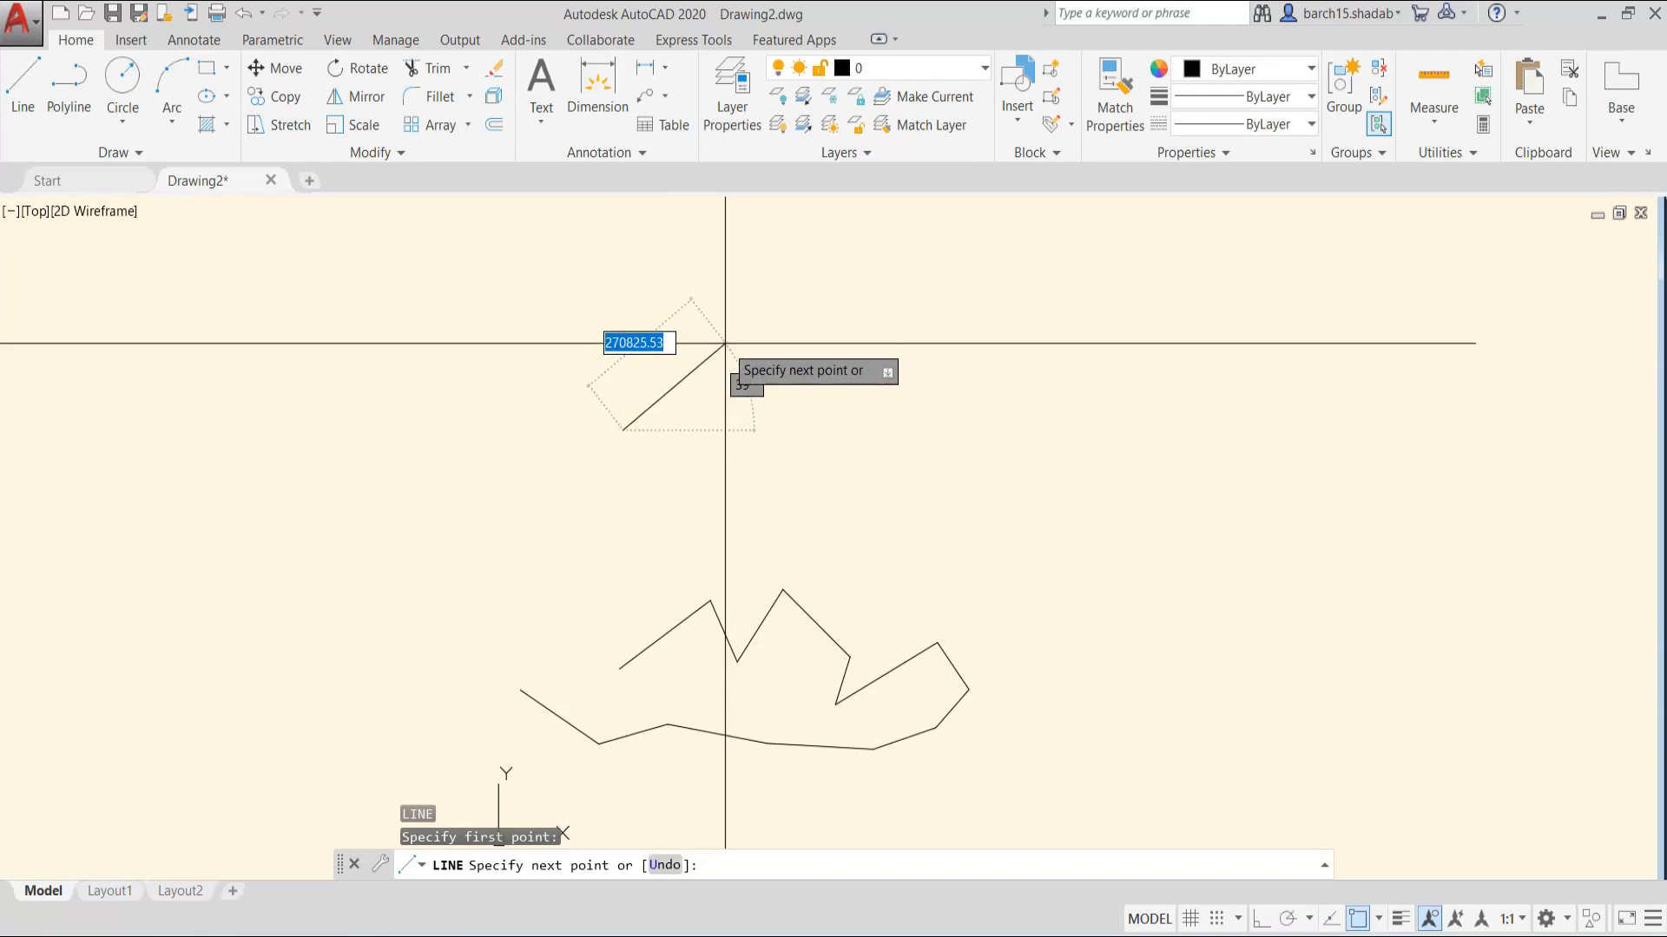
left_click(724, 345)
left_click(756, 401)
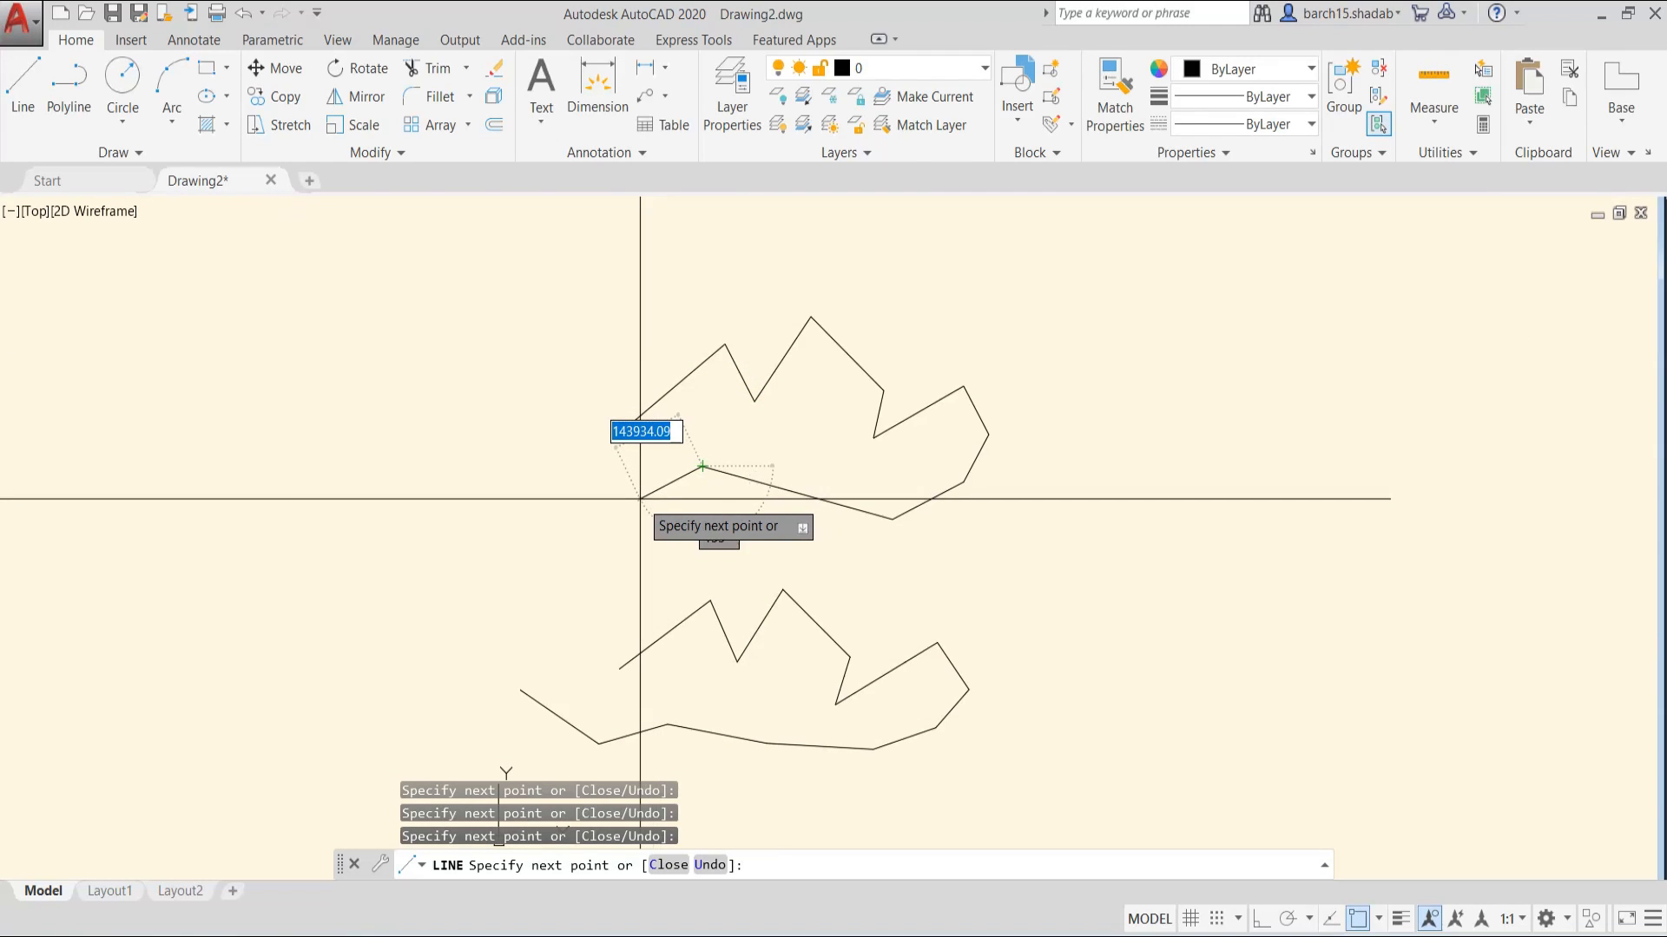
left_click(639, 499)
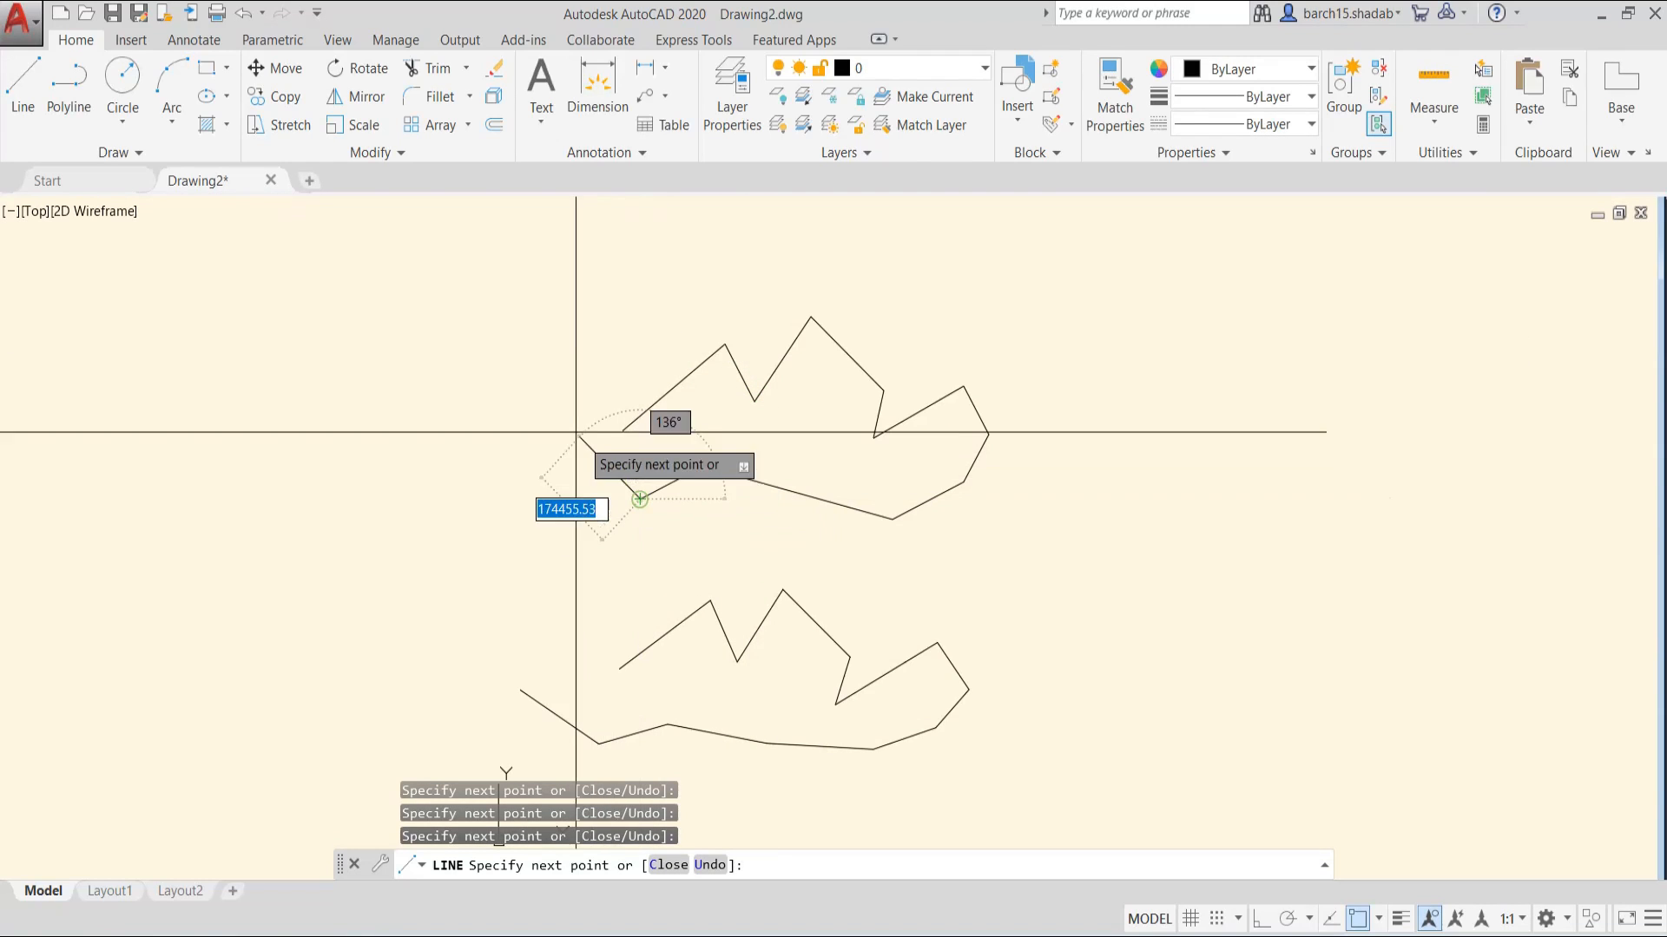
left_click(536, 433)
key("Escape")
key("Escape")
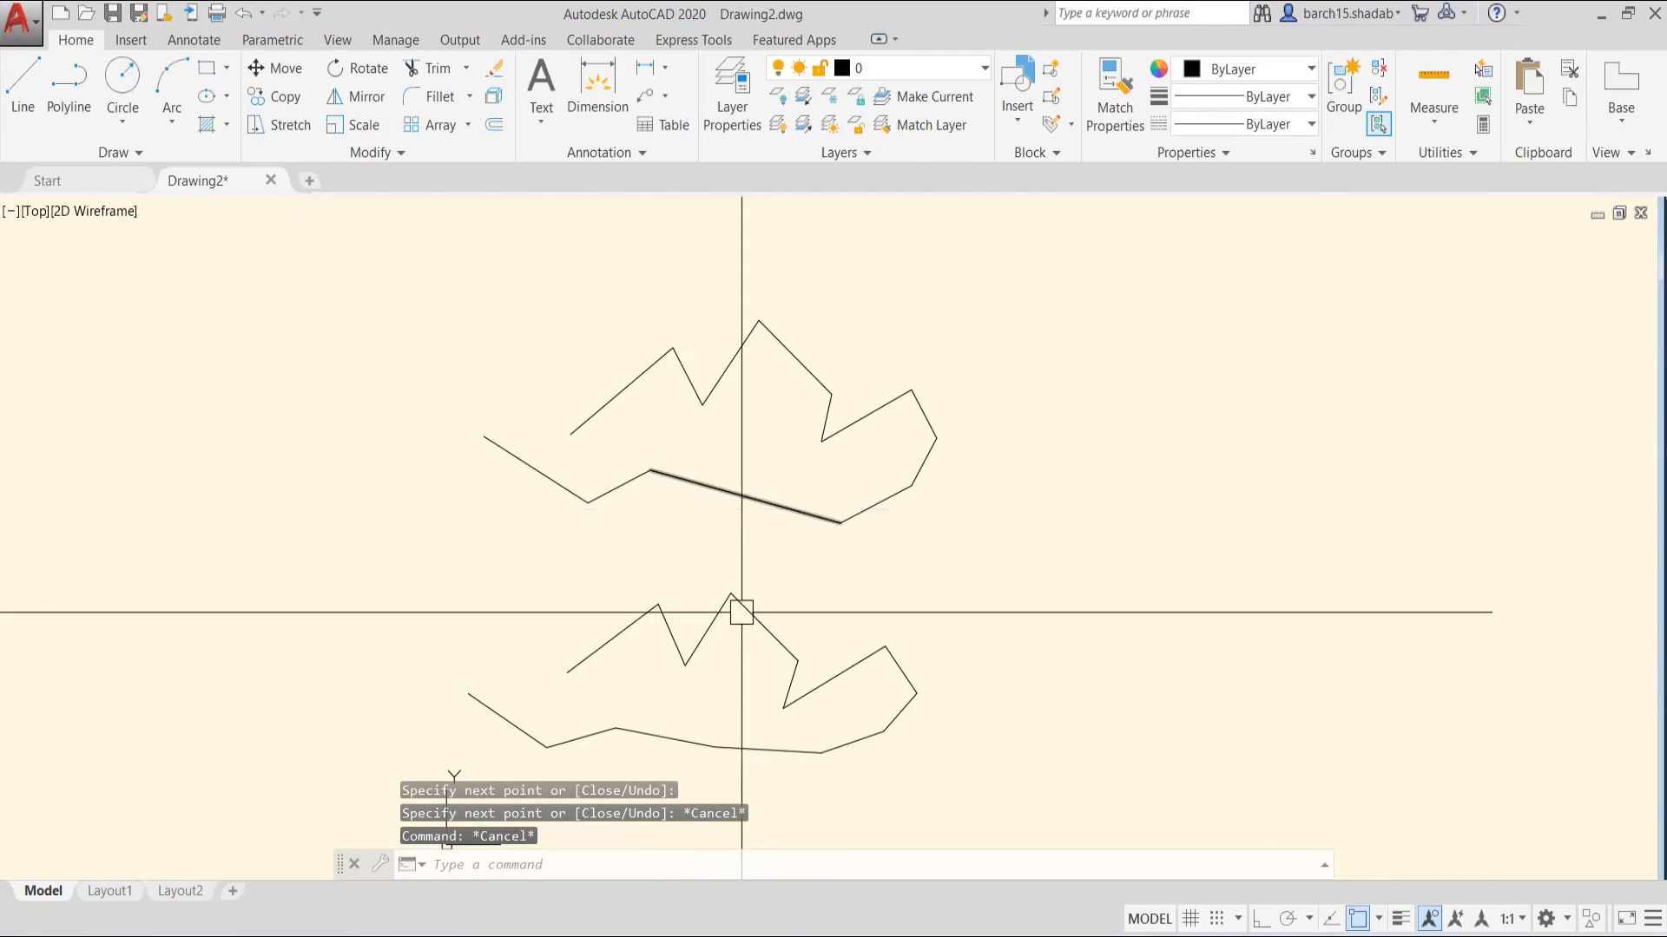
scroll(629, 515, "up", 3)
scroll(565, 533, "down", 3)
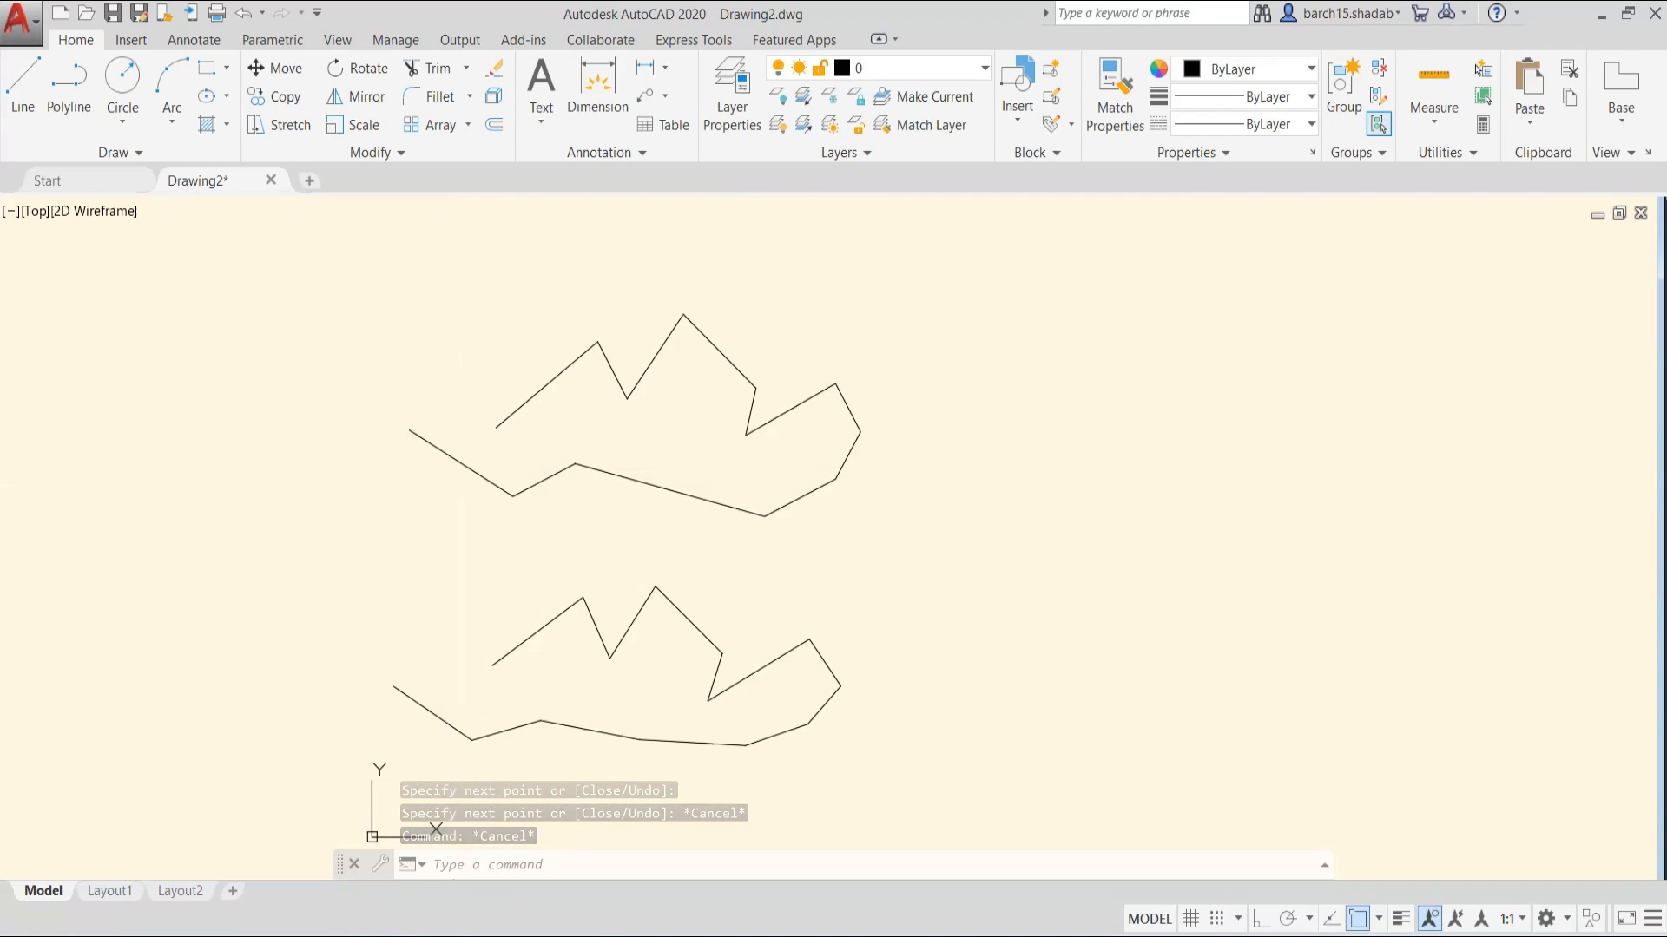
- Select individual segments of the upper zigzag outline to check whether its lines are separate objects, then clear the selection
left_click(453, 460)
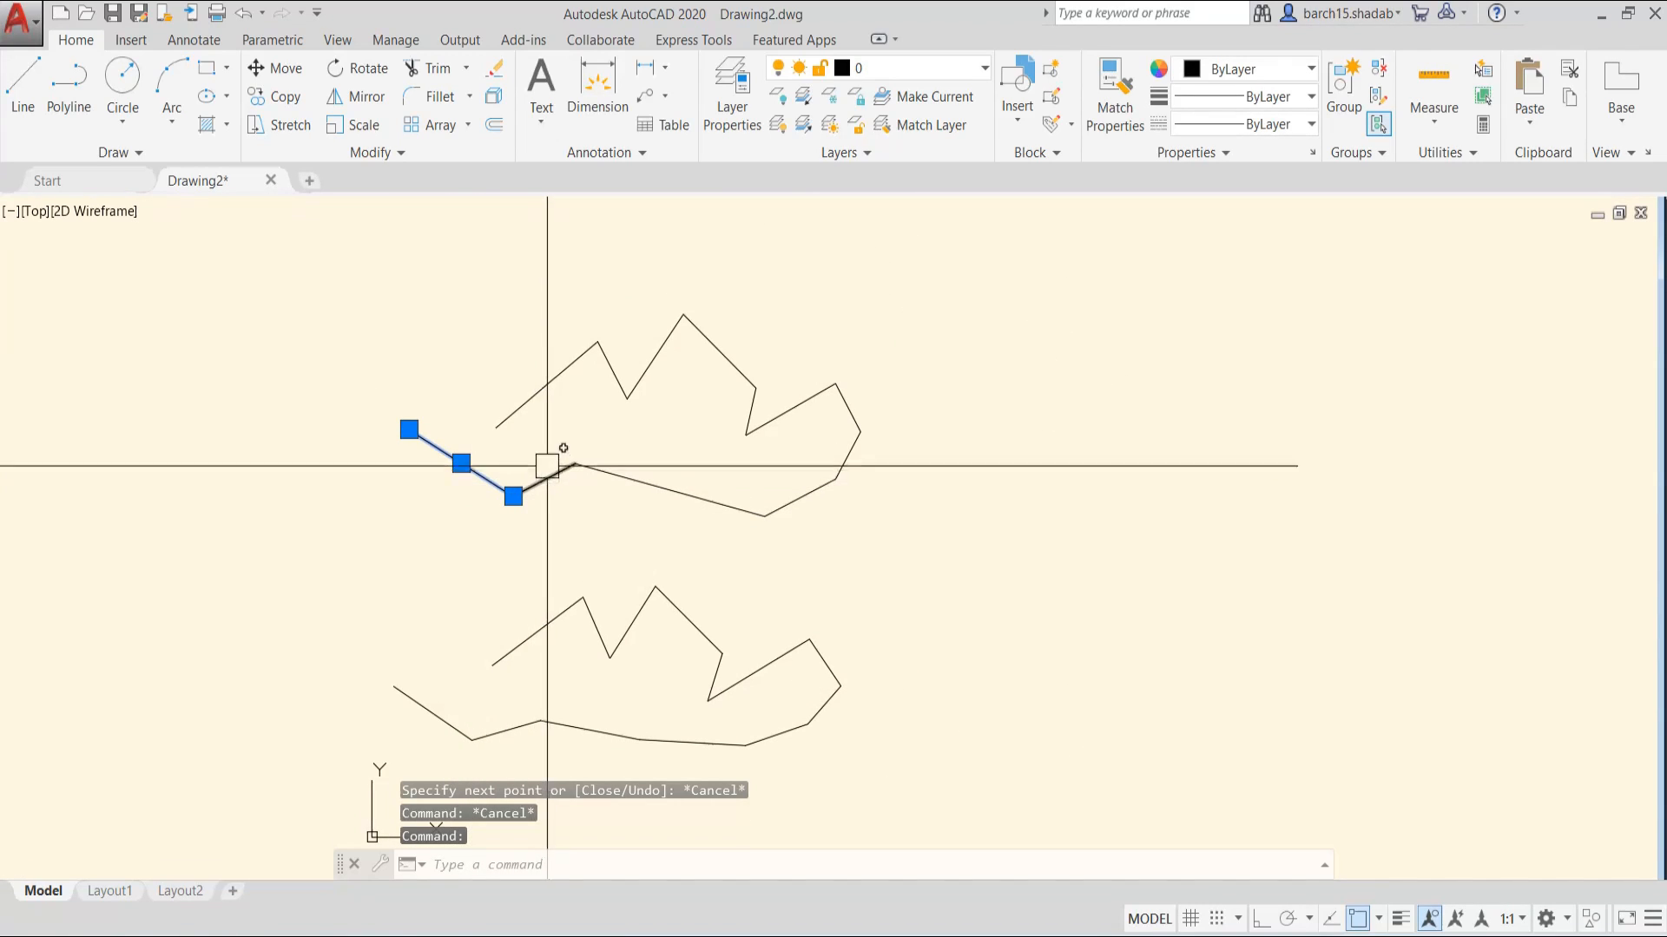
key("Escape")
left_click(534, 401)
key("Escape")
left_click(612, 371)
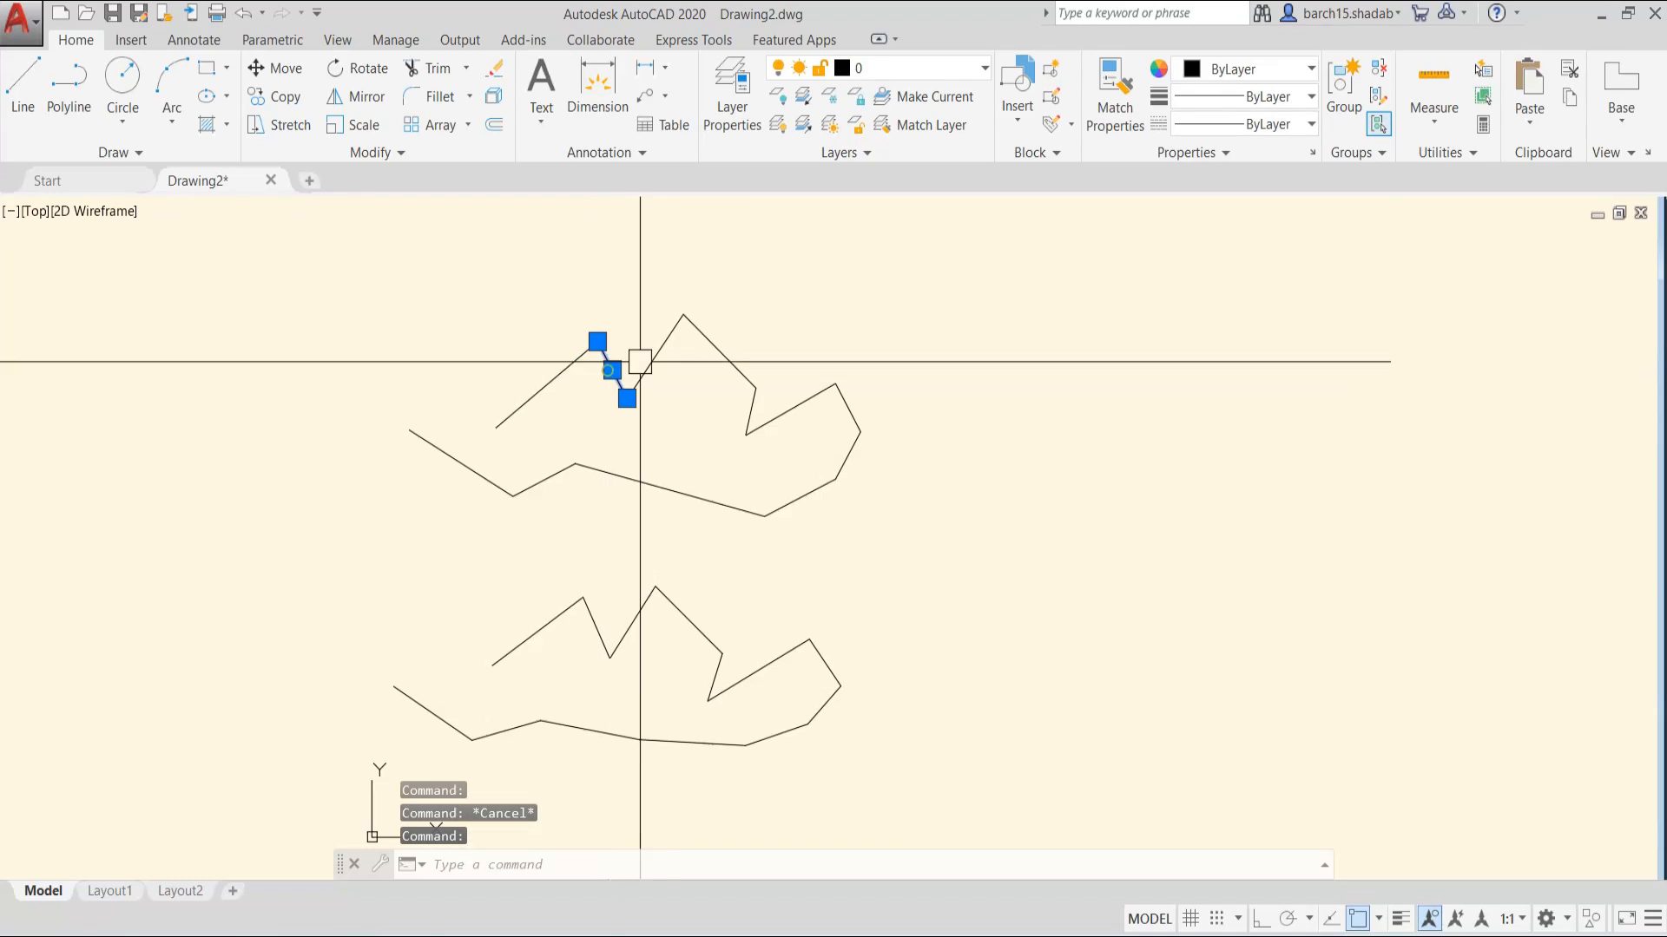
left_click(674, 328)
left_click(728, 359)
left_click(751, 409)
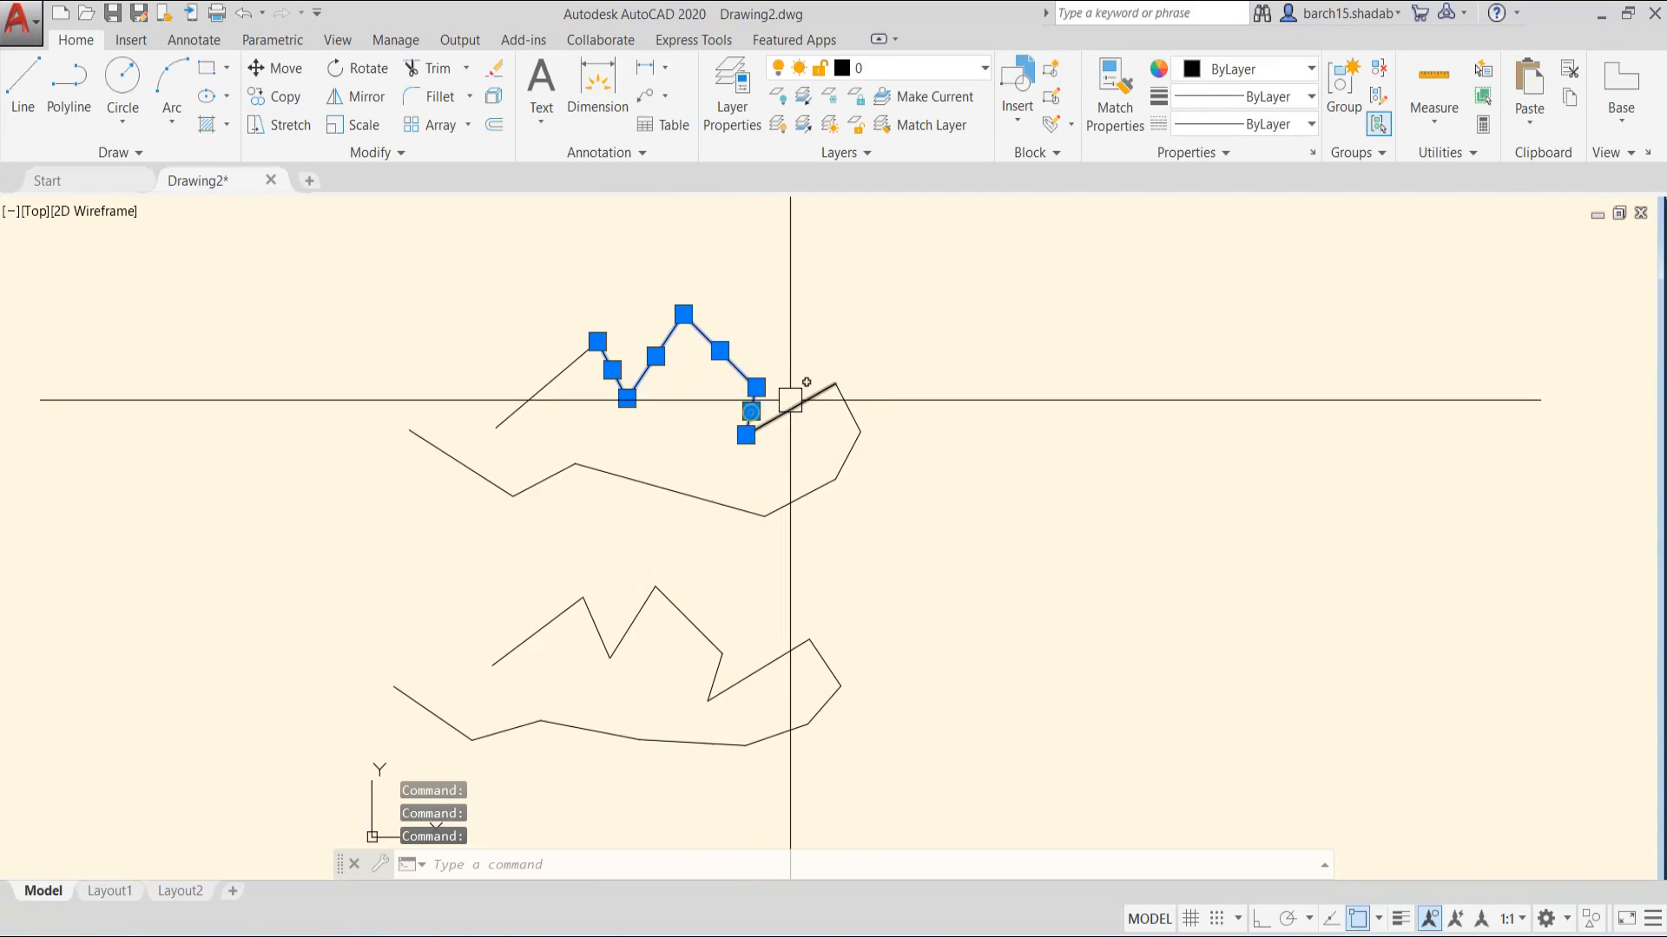
left_click(791, 402)
left_click(840, 405)
key("Escape")
key("Escape")
- Select the lower zigzag polyline at one segment to examine how it behaves as an object, then clear the selection
middle_click_drag(756, 659, 784, 469)
scroll(666, 532, "up", 4)
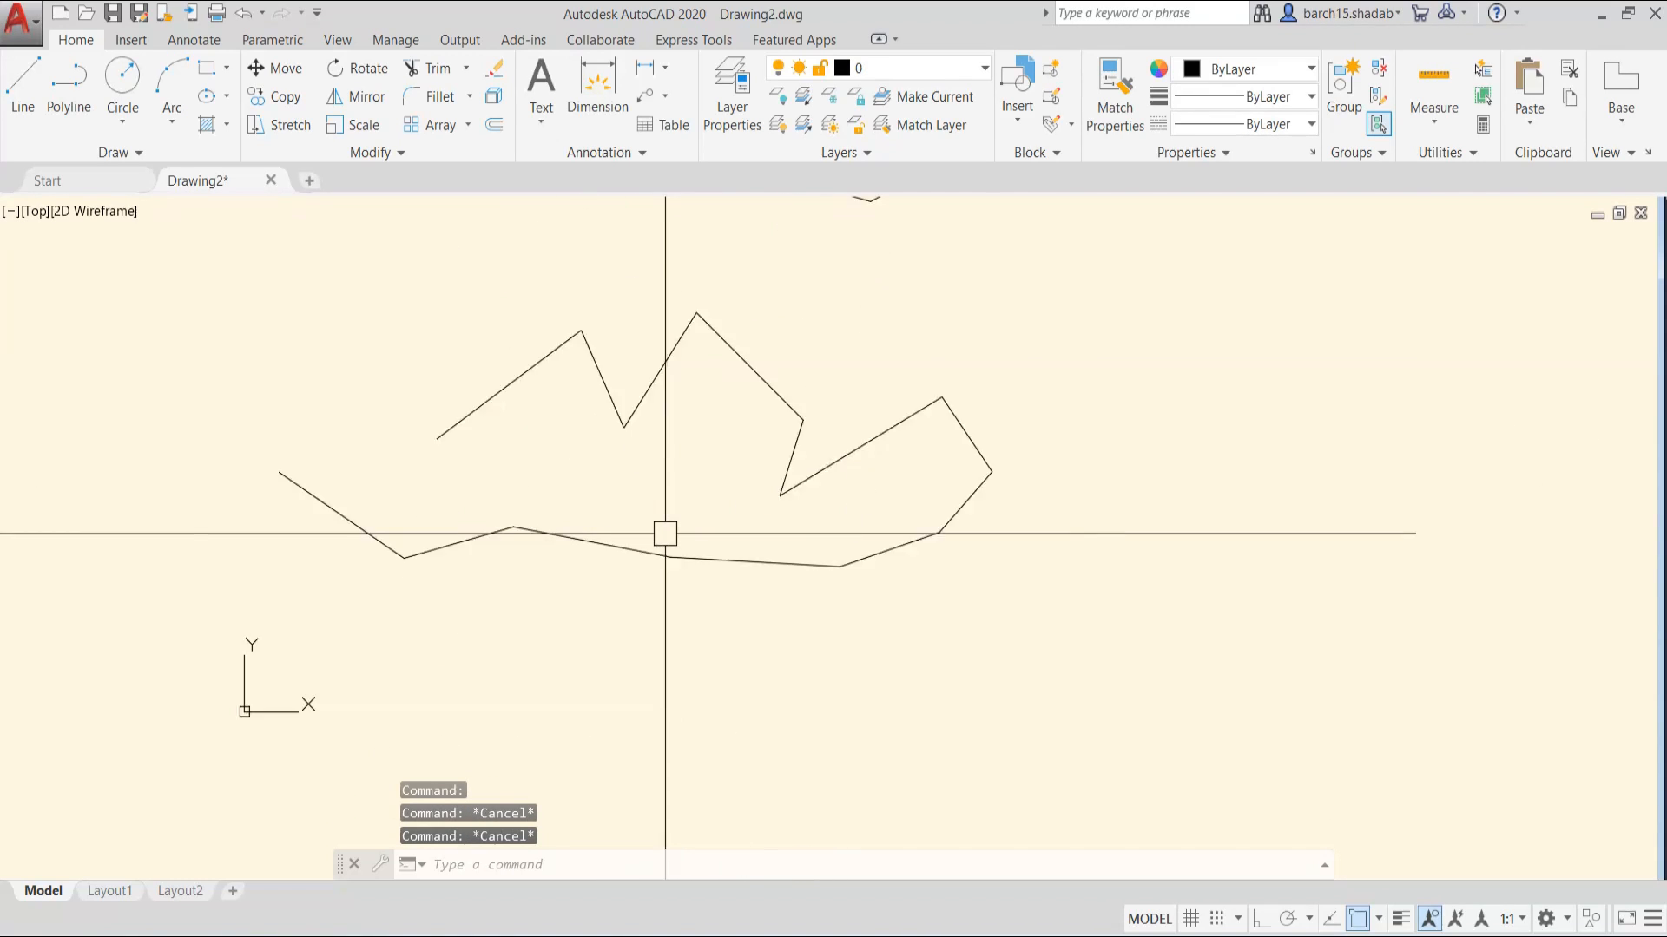
middle_click_drag(672, 496, 643, 606)
scroll(643, 597, "down", 2)
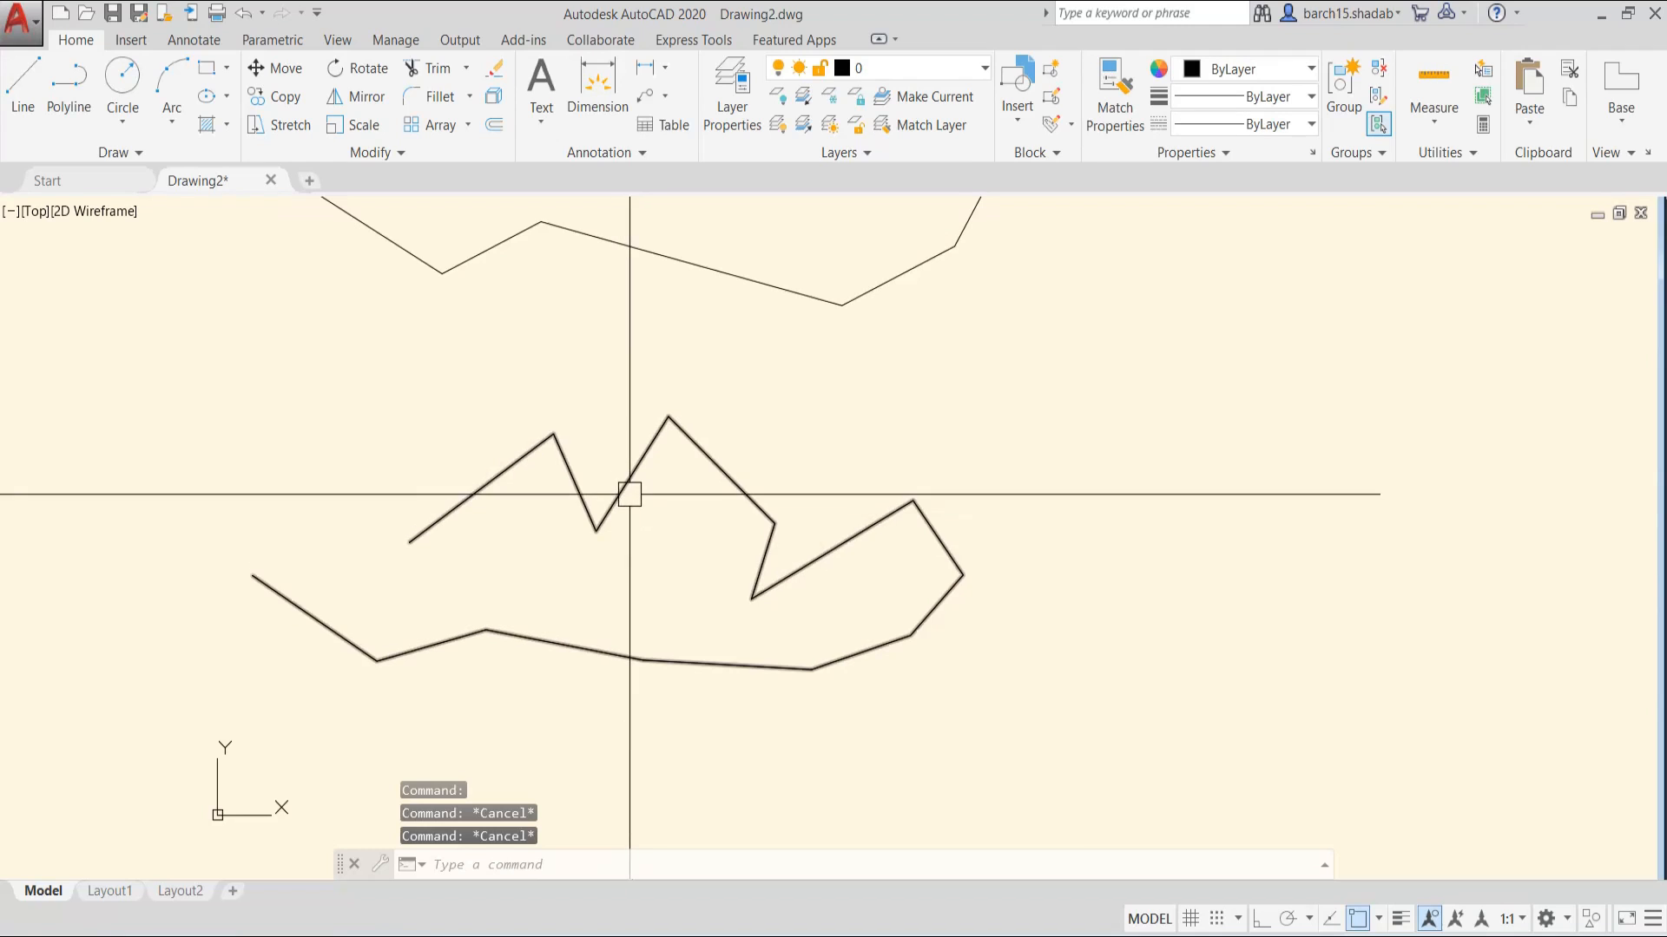
left_click(620, 490)
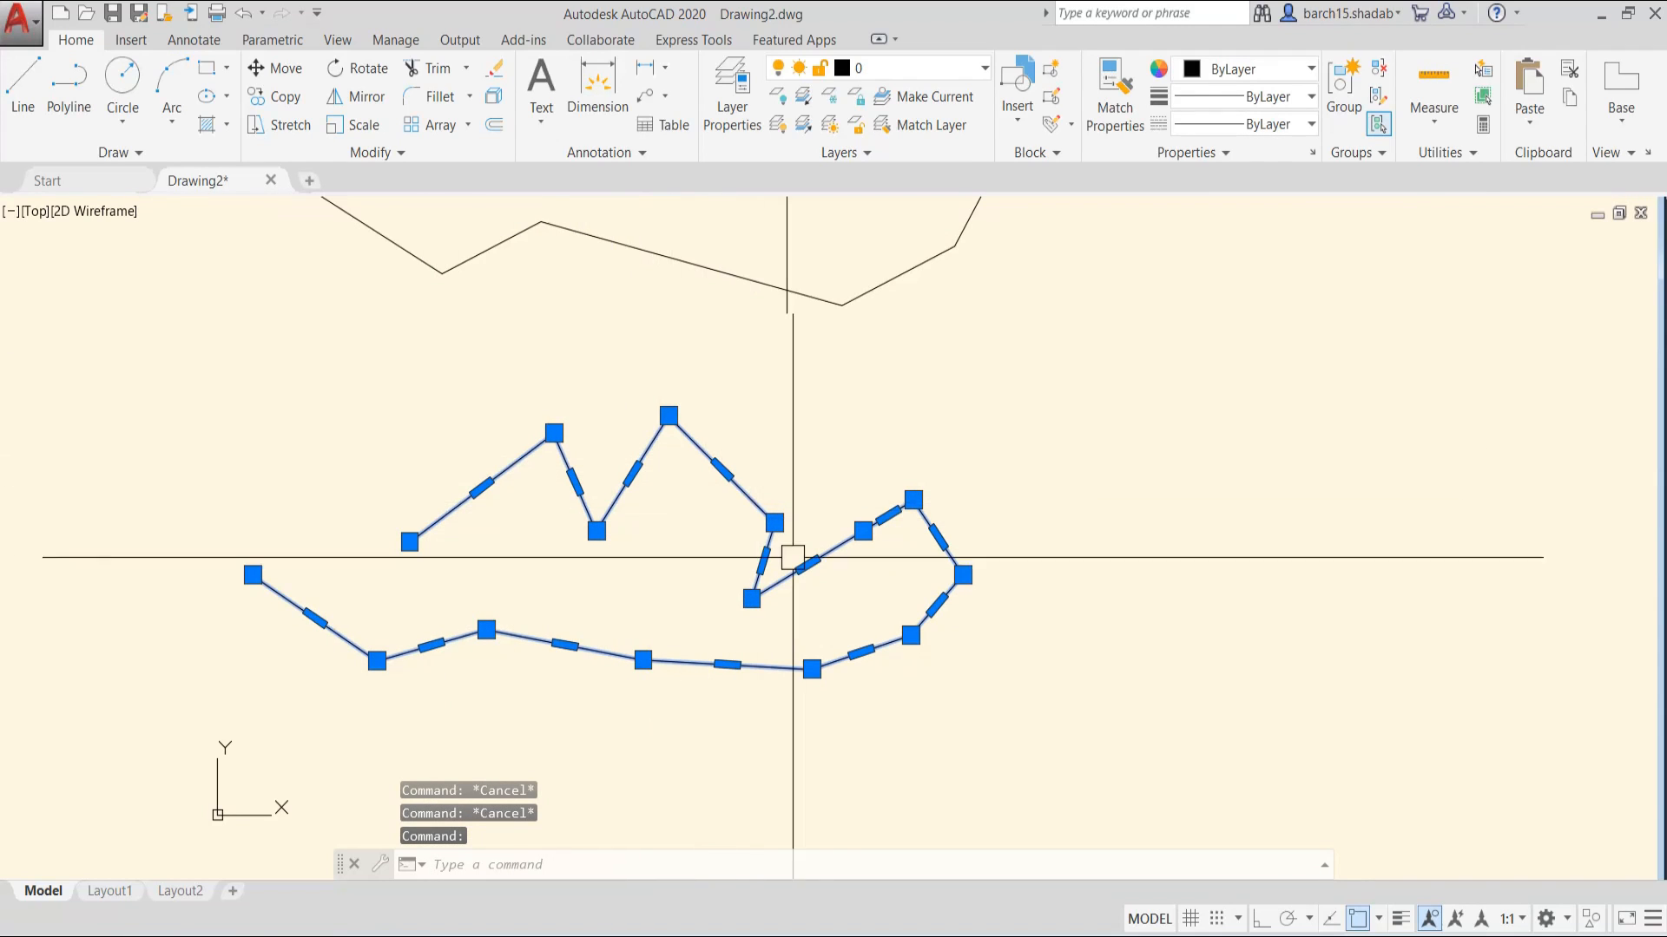
scroll(198, 612, "down", 4)
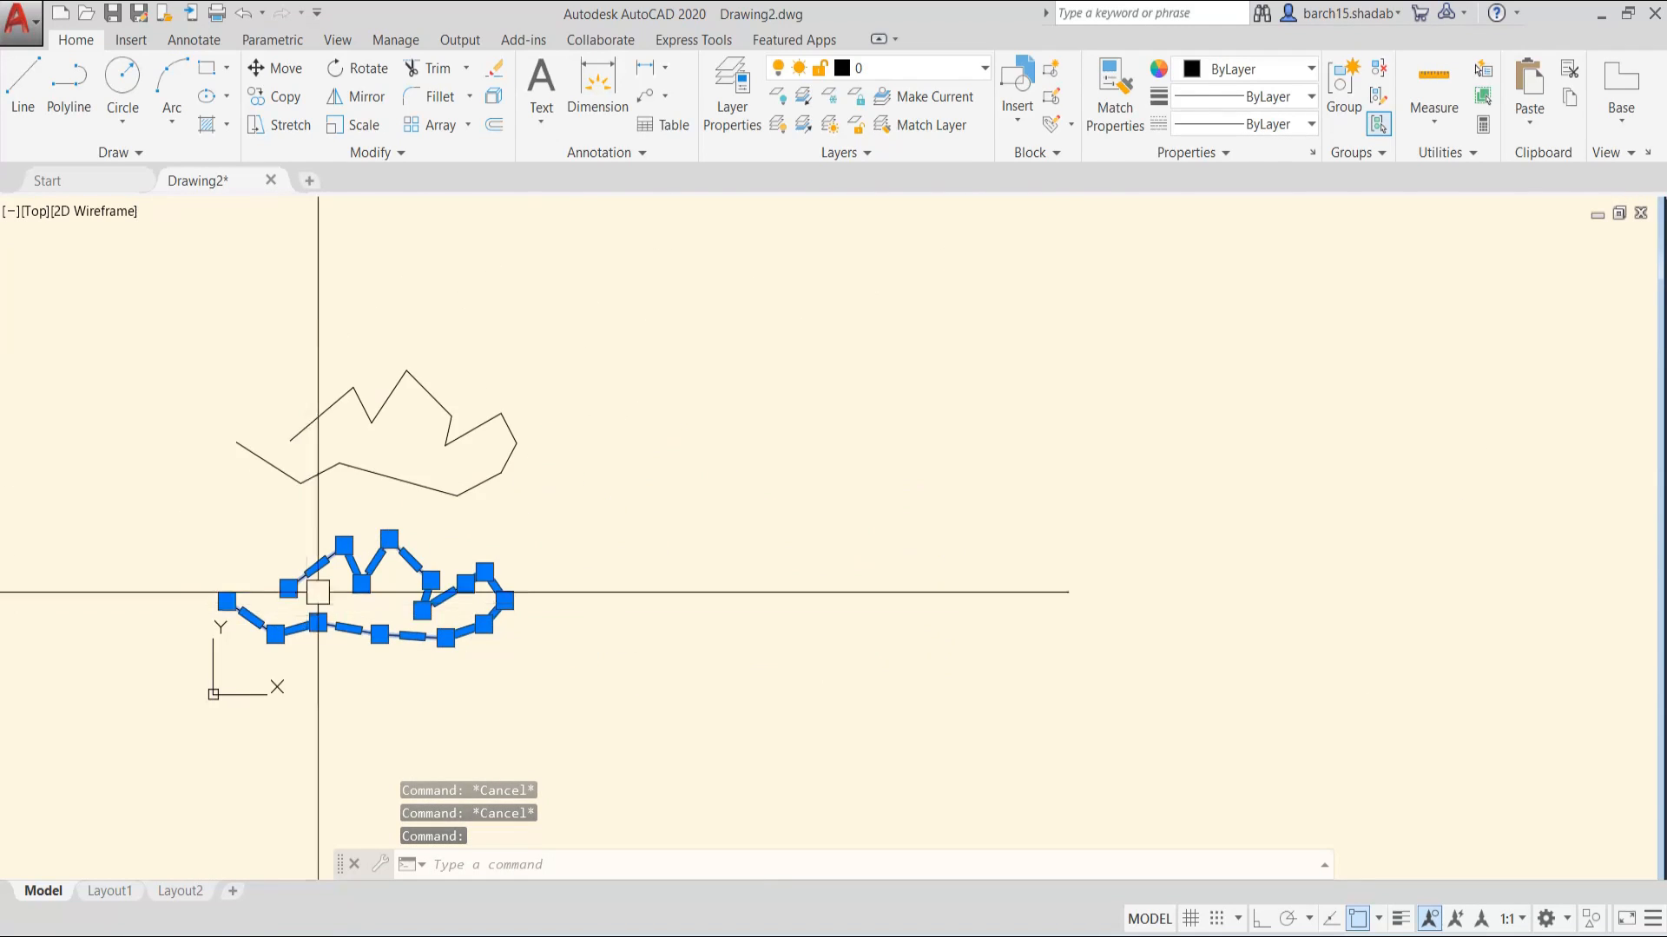
scroll(364, 584, "up", 2)
scroll(469, 590, "down", 2)
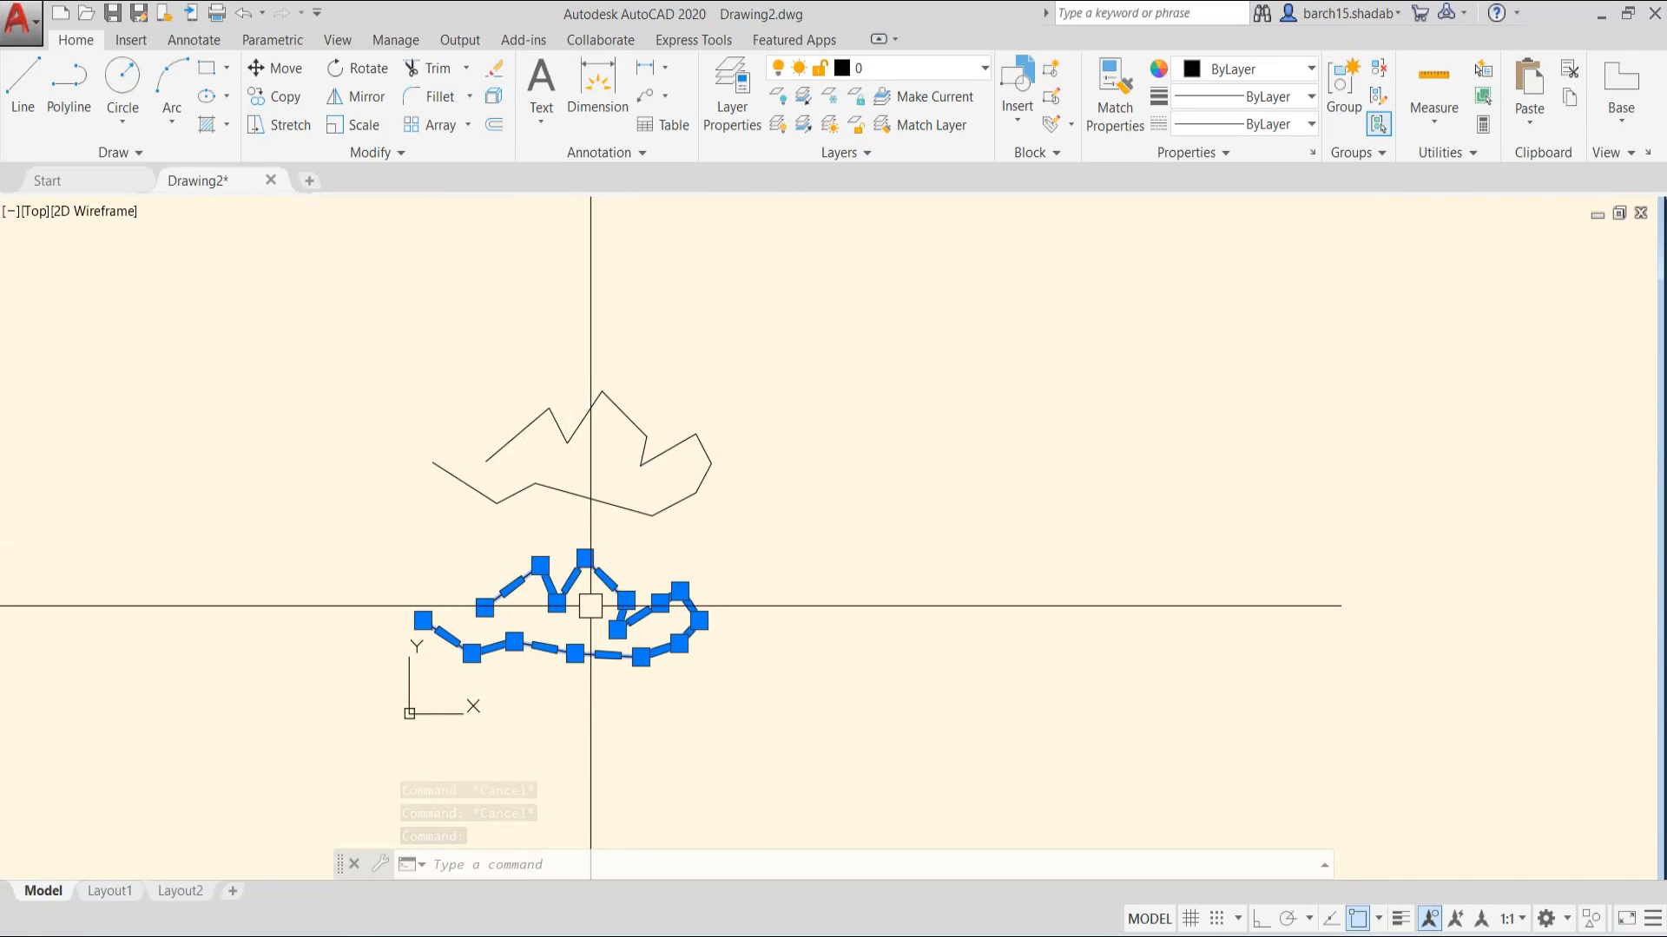
scroll(543, 625, "up", 2)
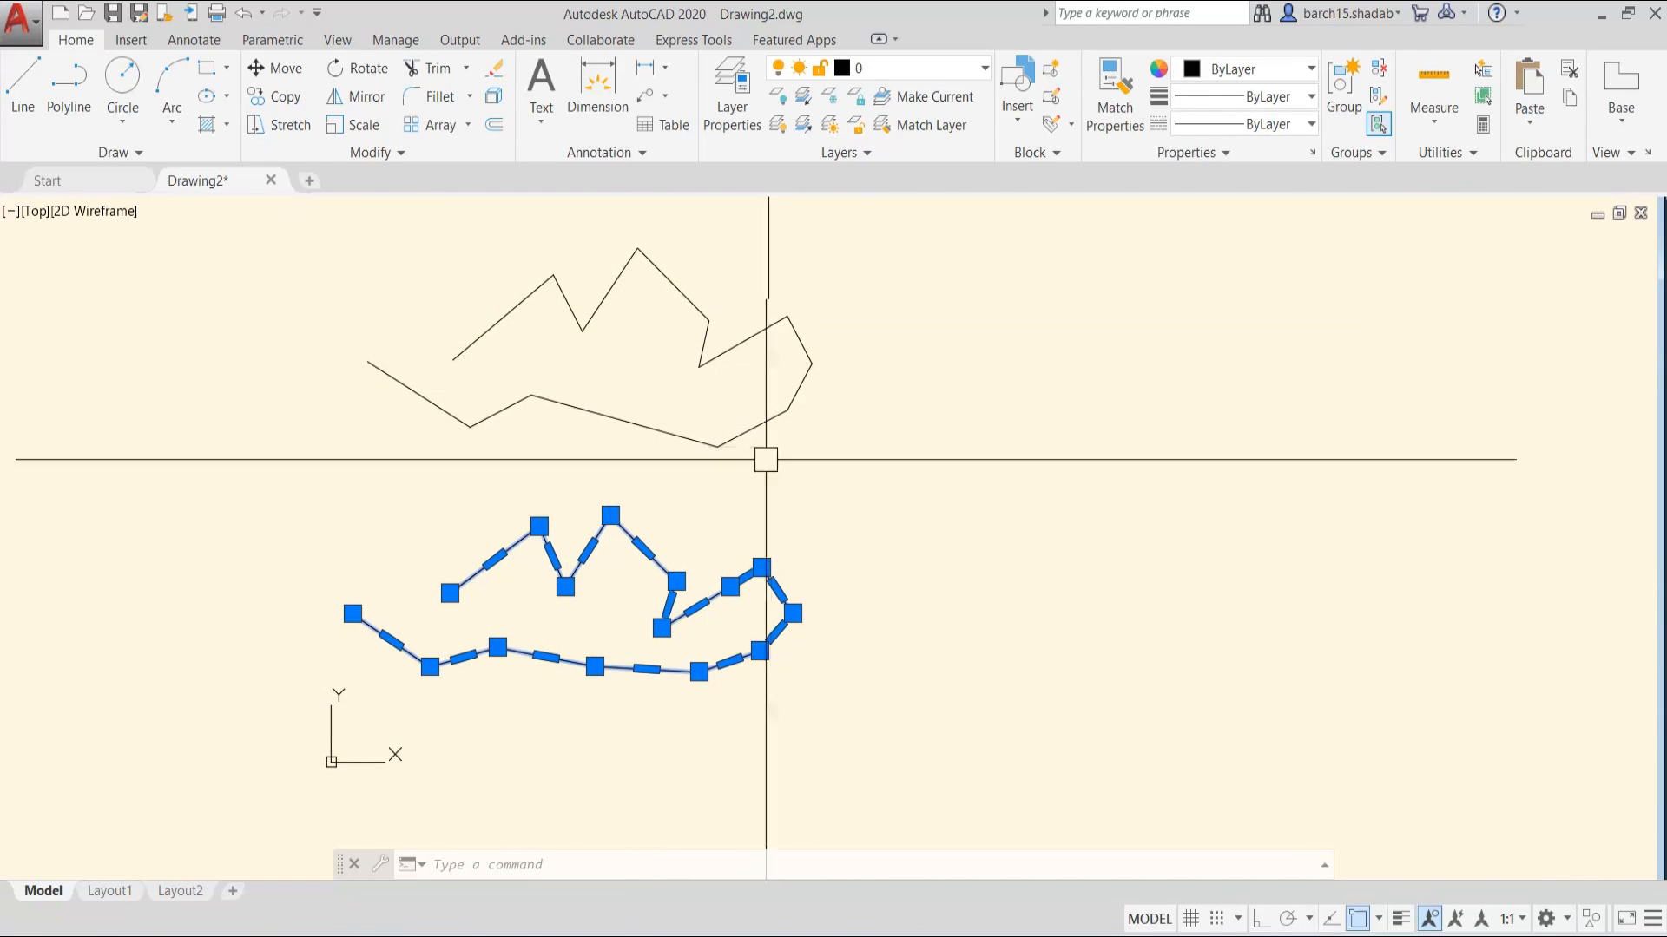
middle_click_drag(753, 463, 398, 543)
scroll(509, 558, "down", 2)
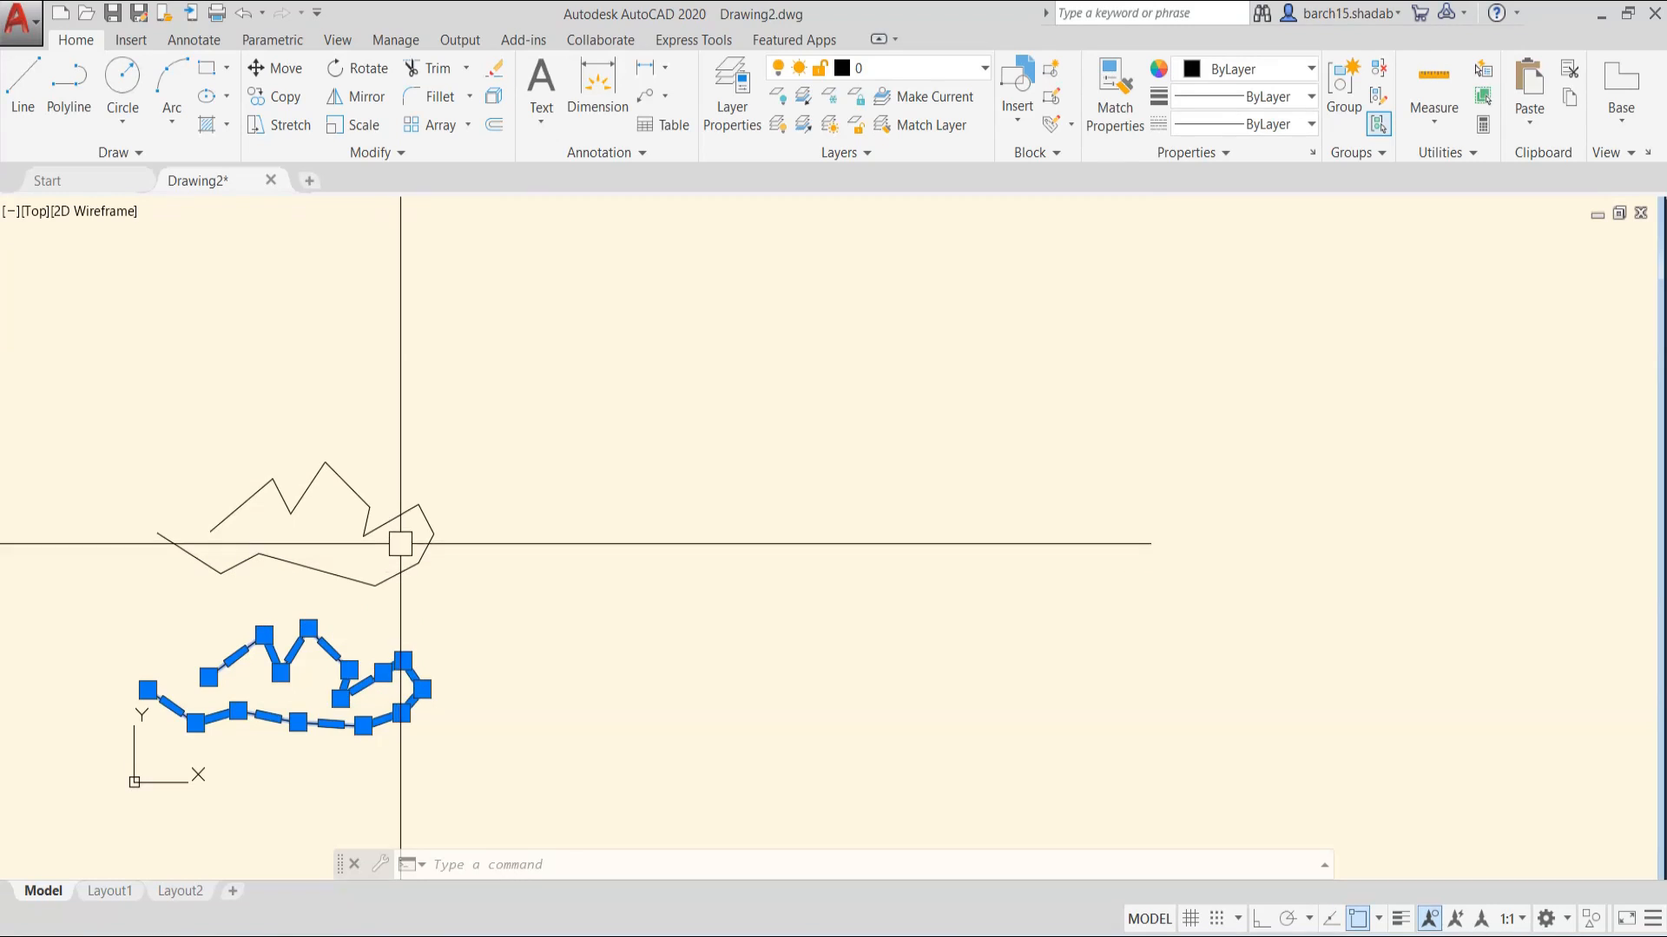
key("Escape")
key("Escape")
key("Escape")
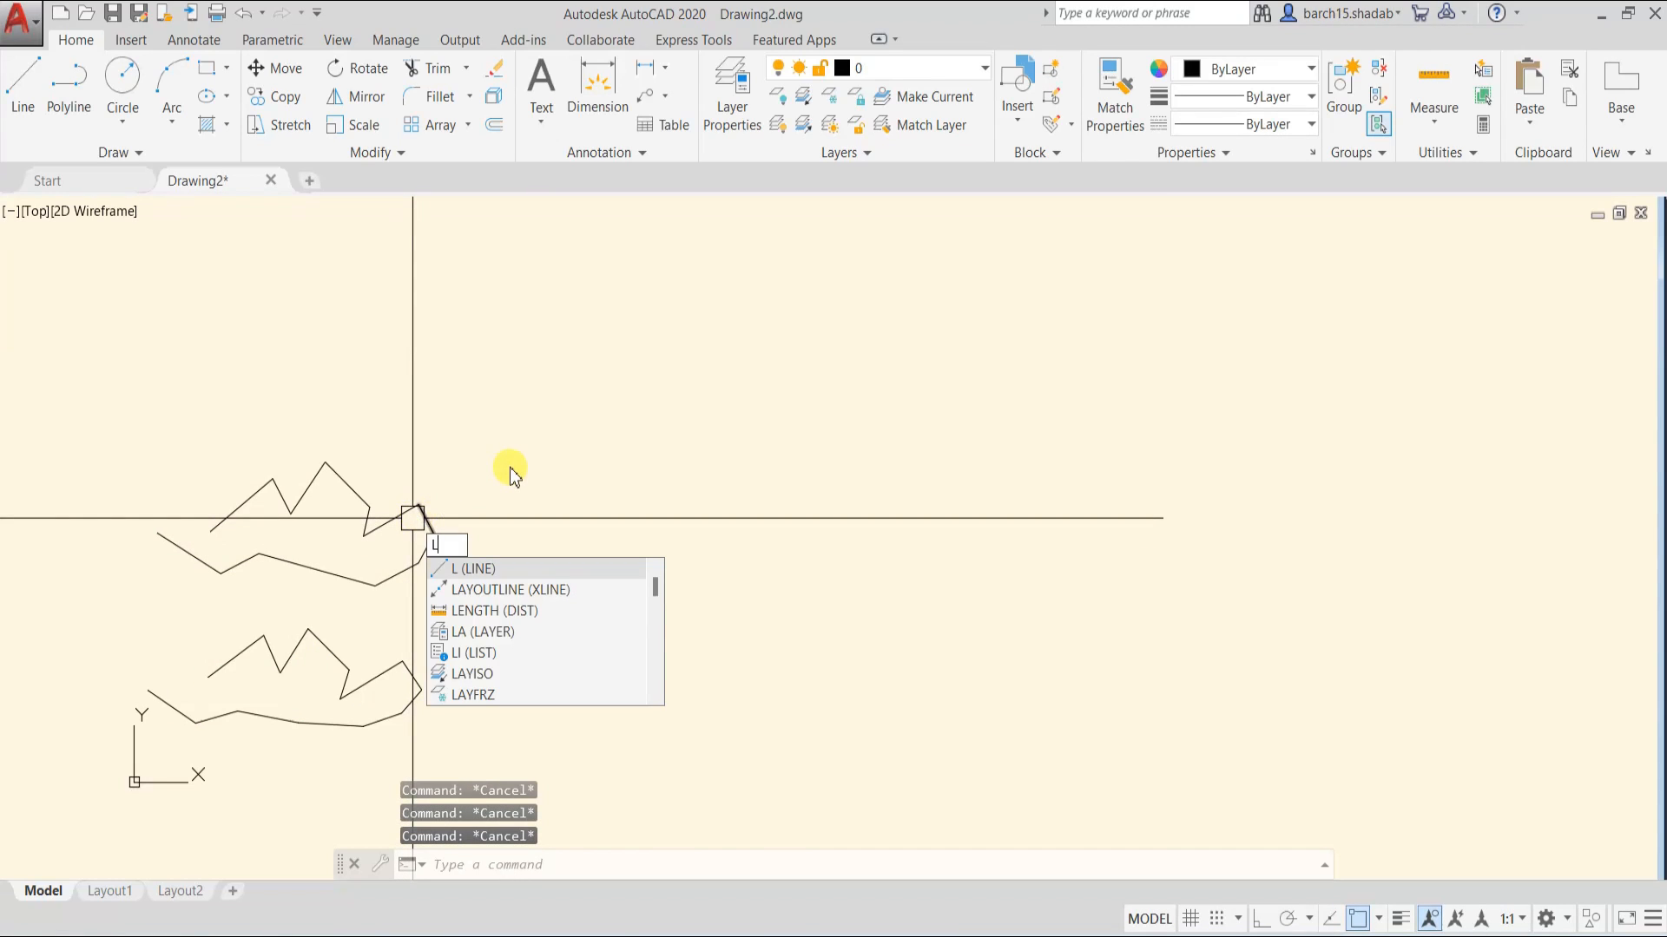
- Draw a closed square of about 335,000 units per side with the Line command and Ortho on, beside the zigzag outlines
key("Return")
scroll(526, 426, "up", 2)
left_click(533, 397)
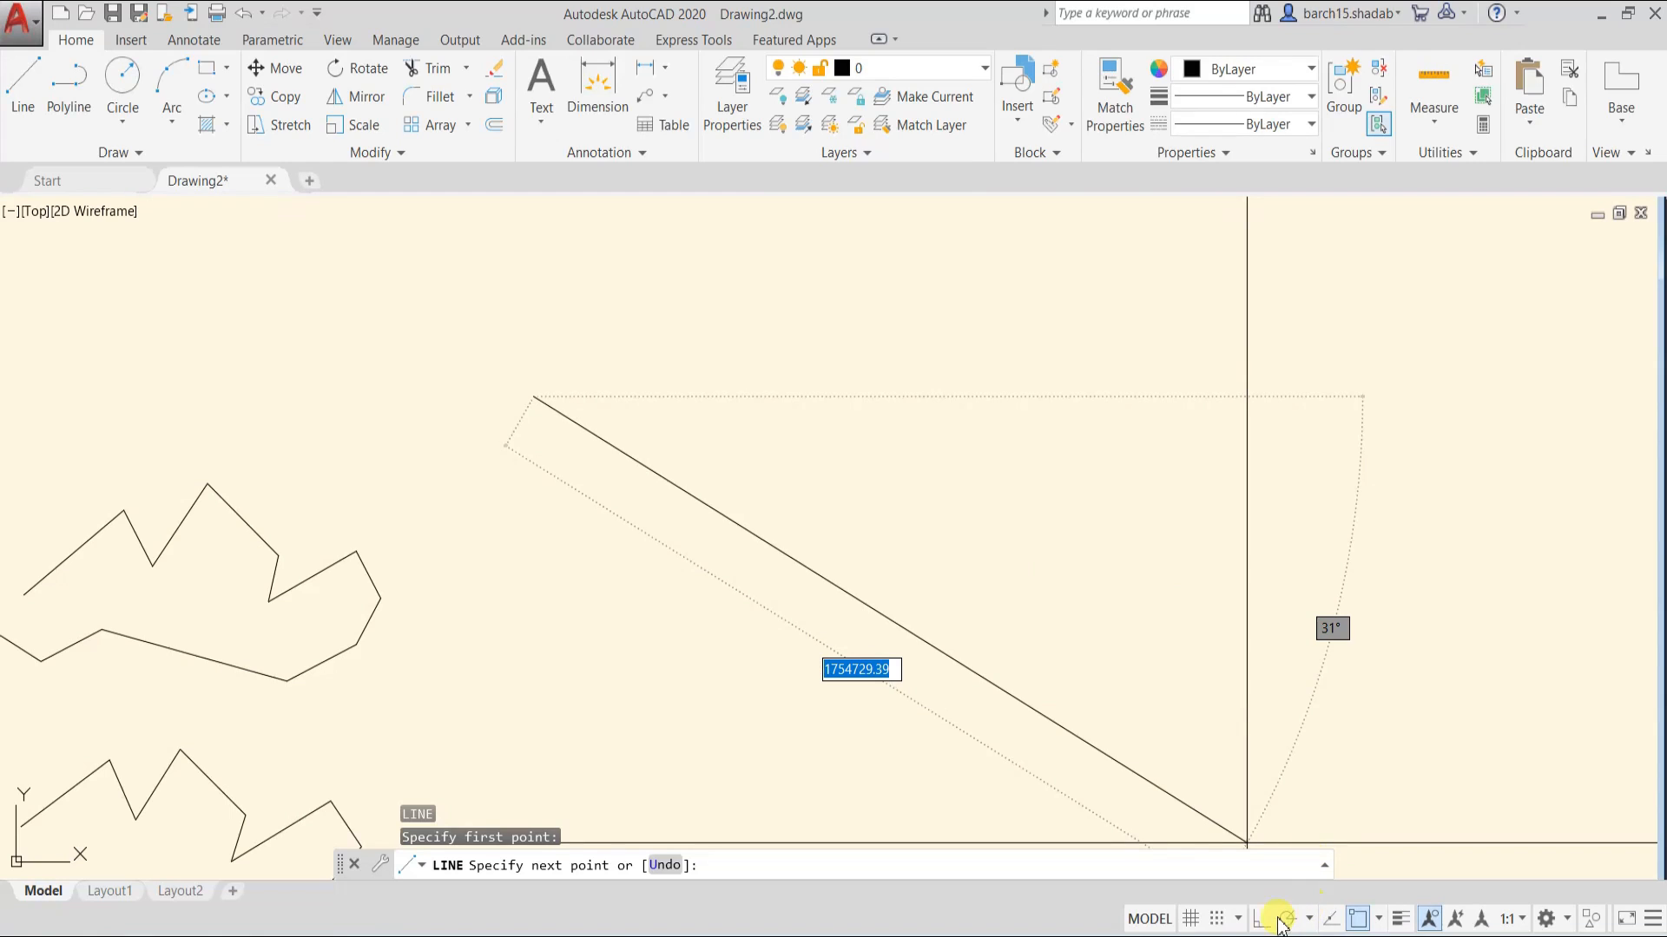
left_click(533, 566)
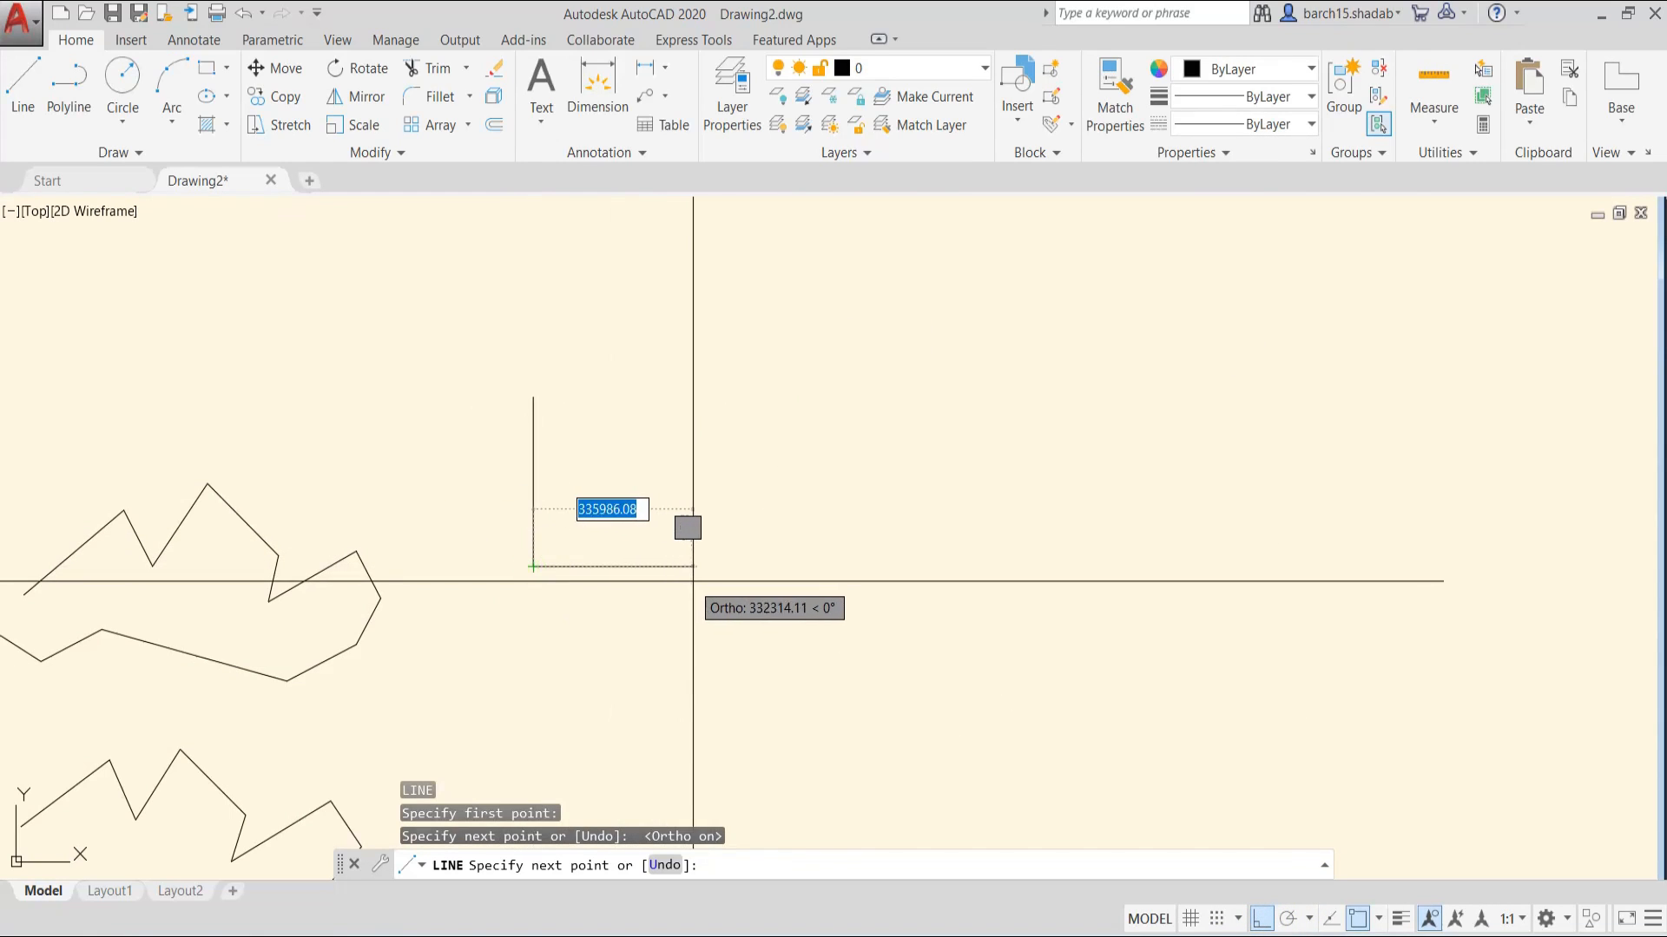
left_click(697, 578)
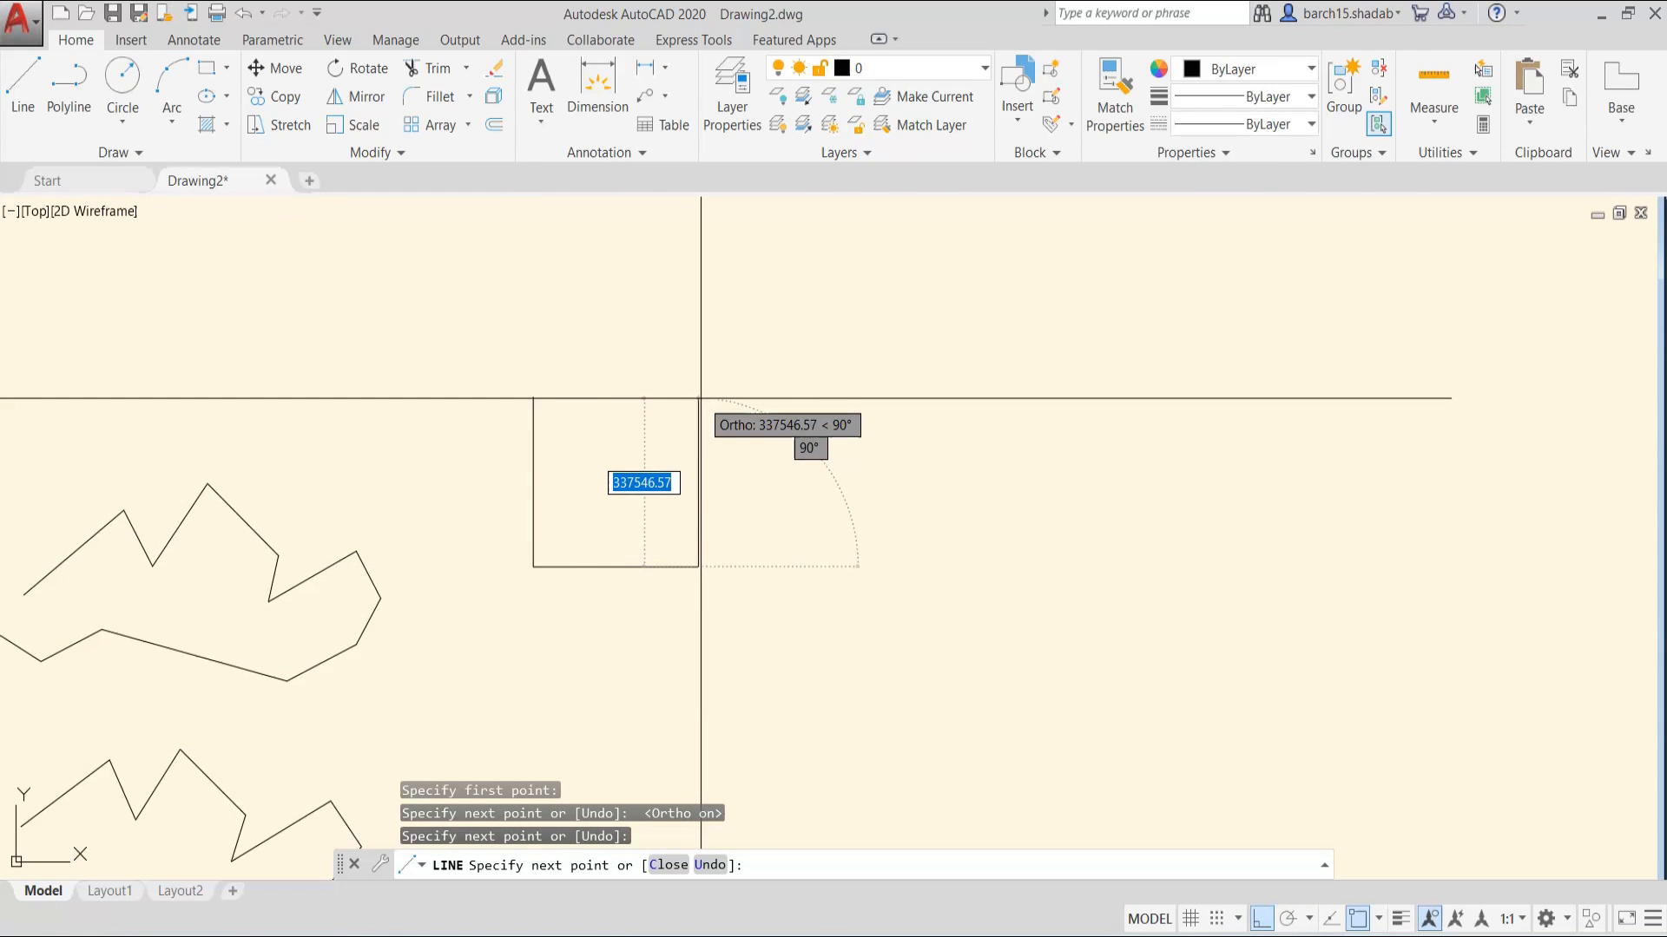
left_click(698, 399)
left_click(533, 397)
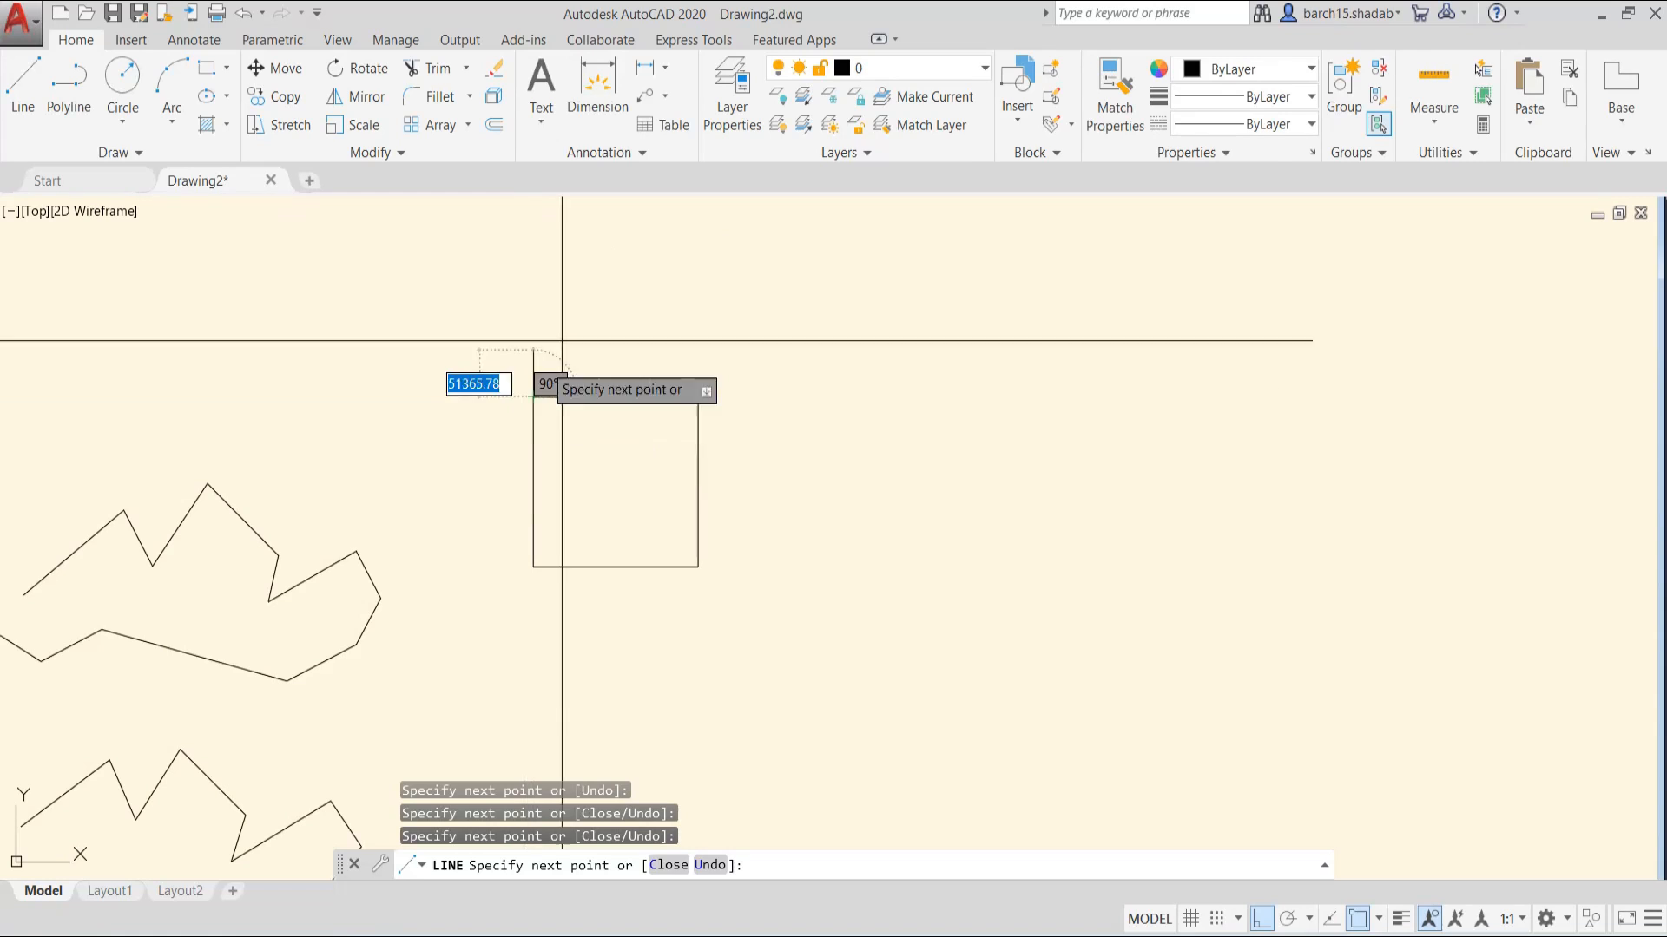
key("Escape")
key("Escape")
key("Escape")
- Draw a three-point arc from the square's upper-left corner through its upper-right corner to the midpoint of its right side
scroll(626, 337, "up", 2)
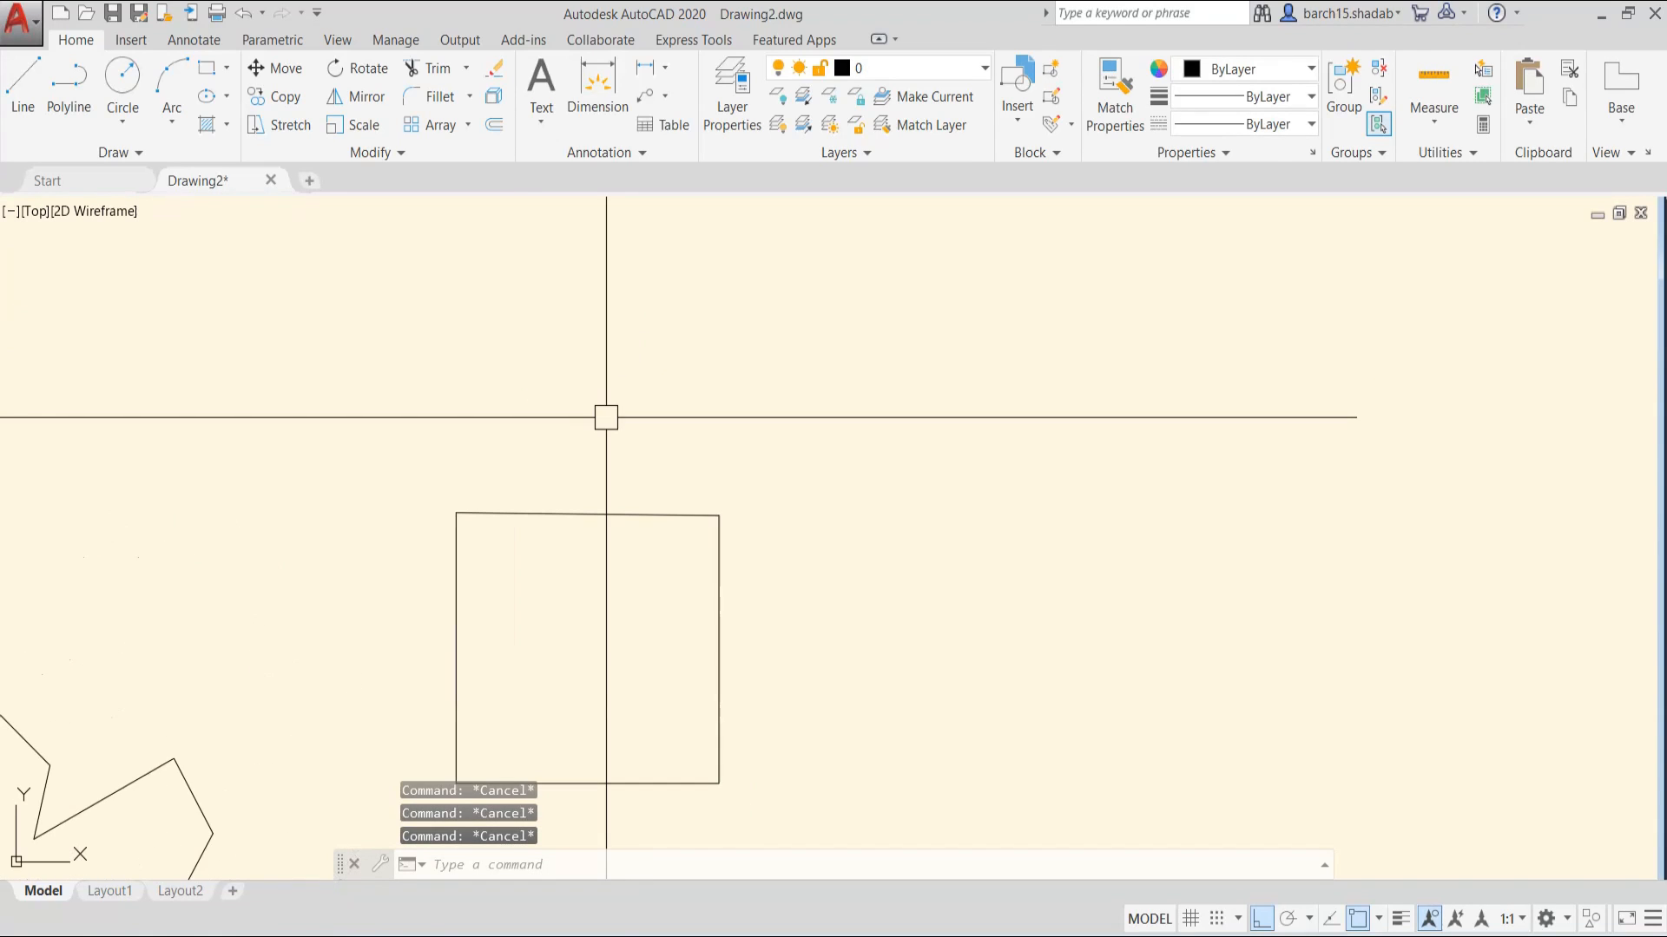
key("Return")
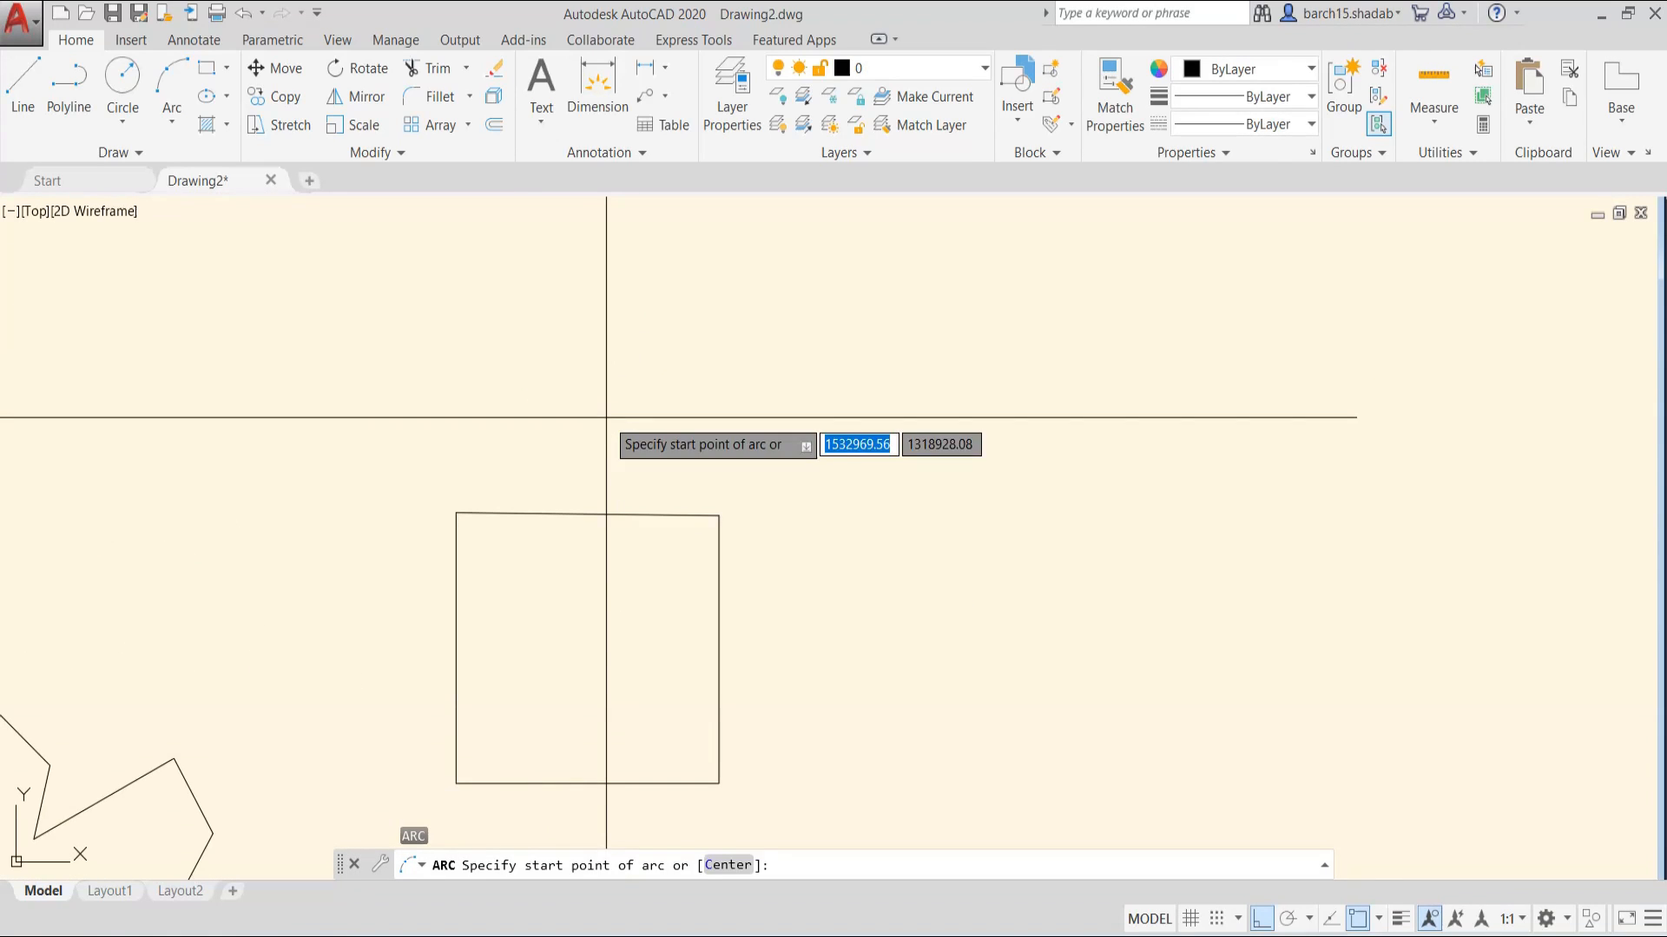
left_click(456, 512)
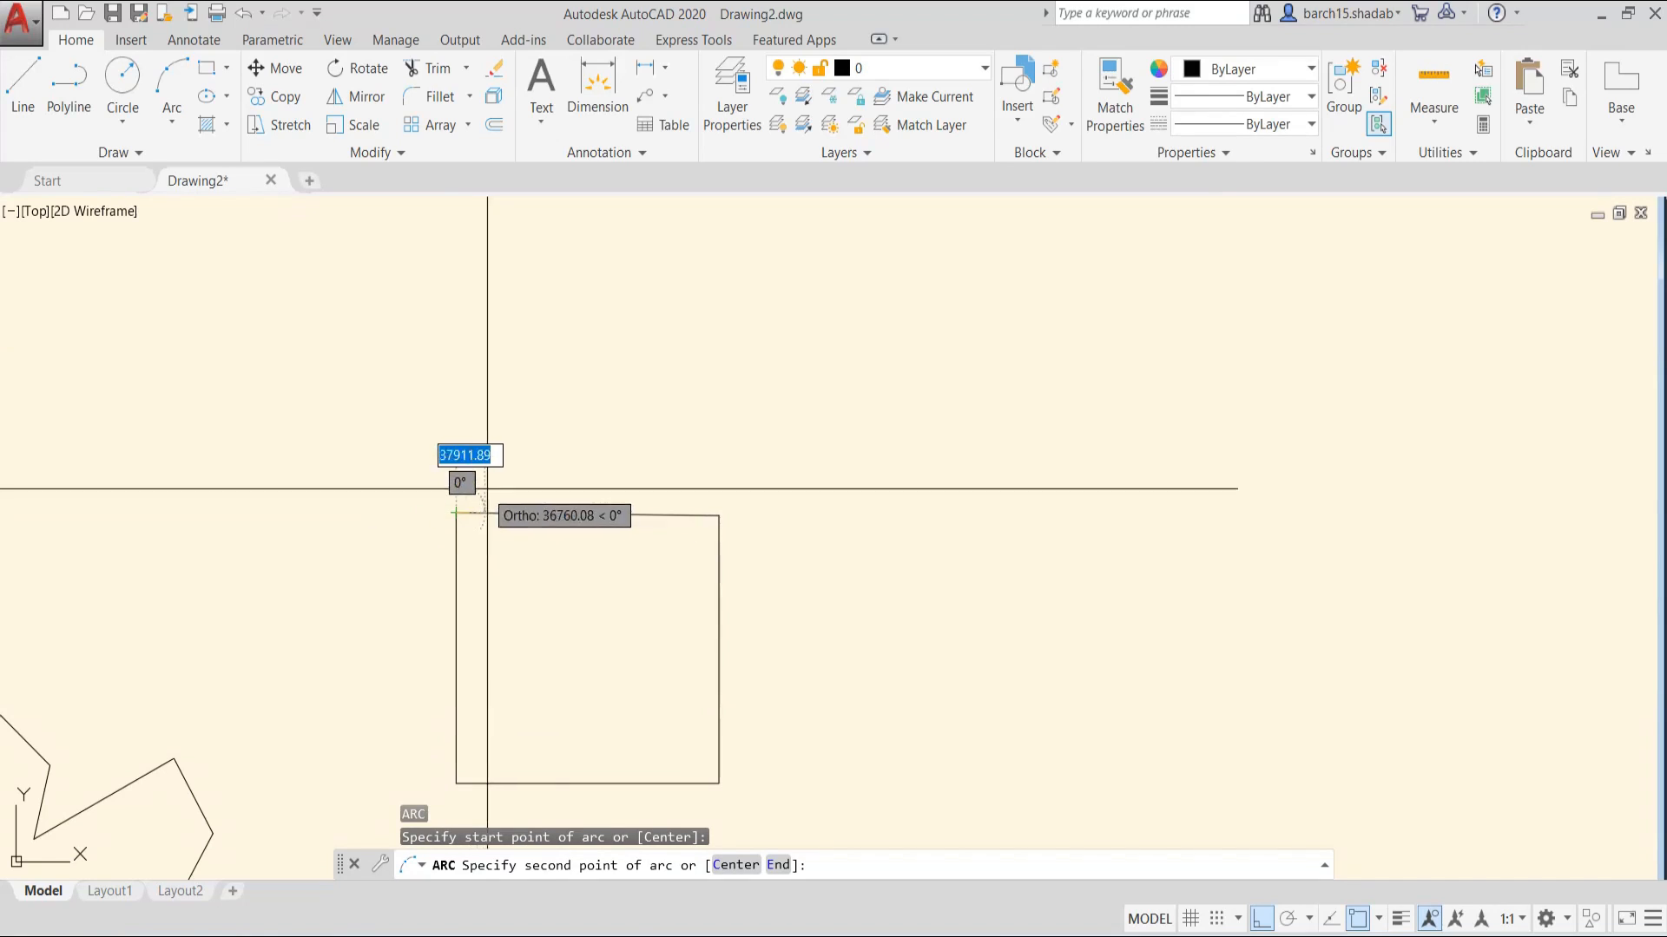
left_click(719, 515)
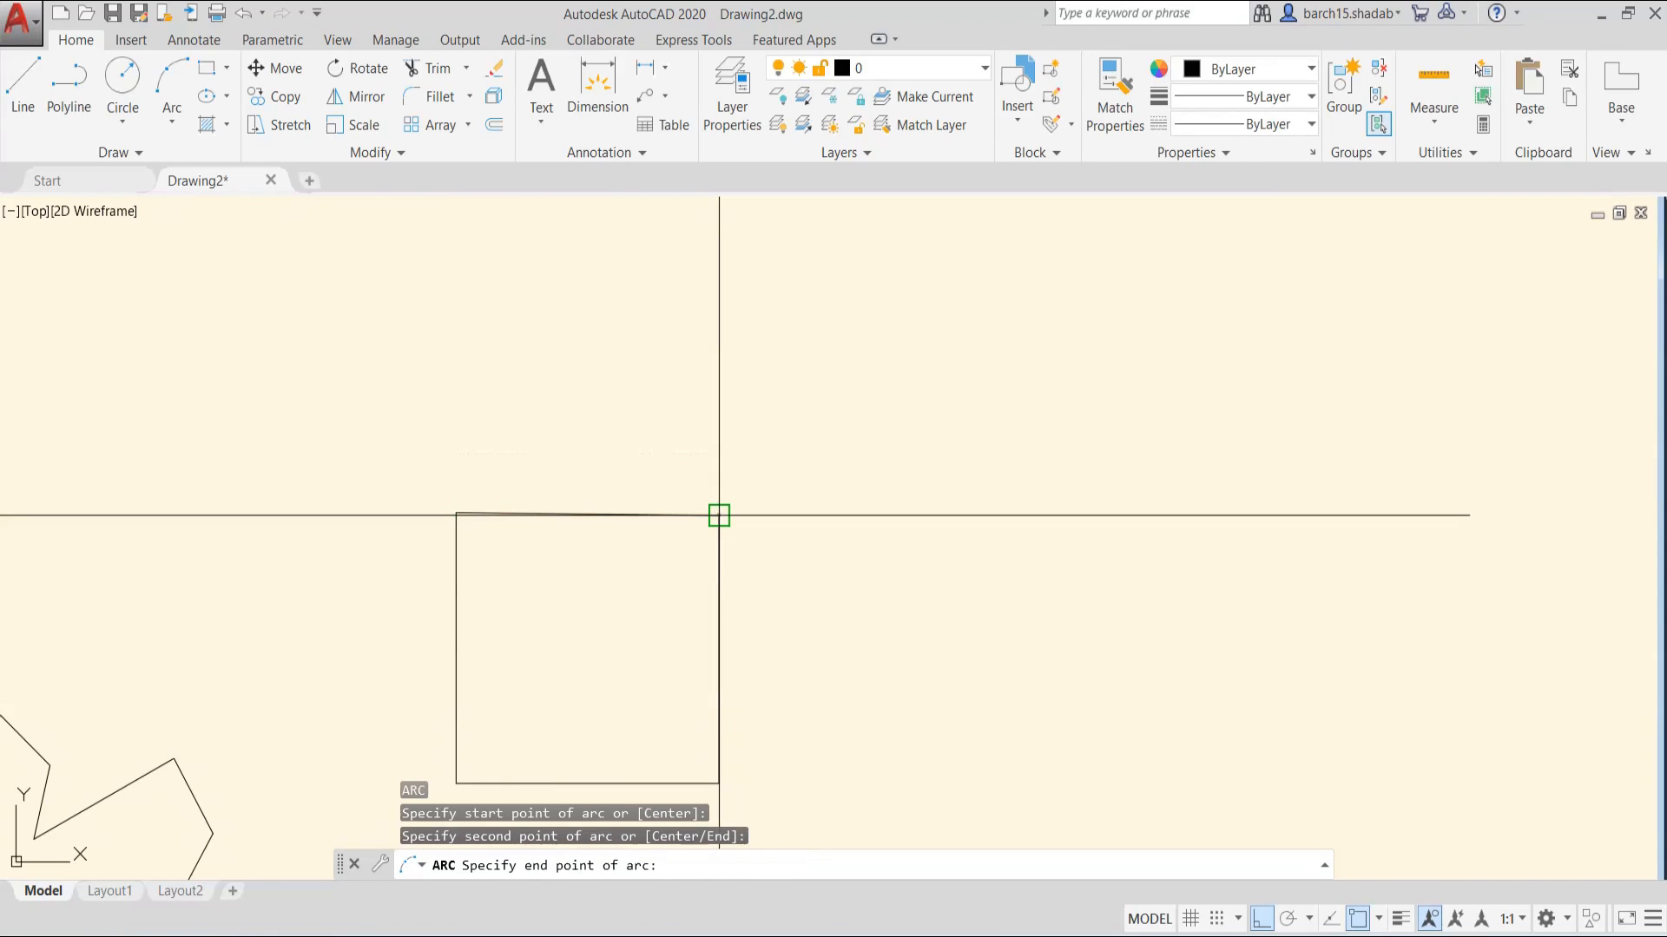
left_click(718, 649)
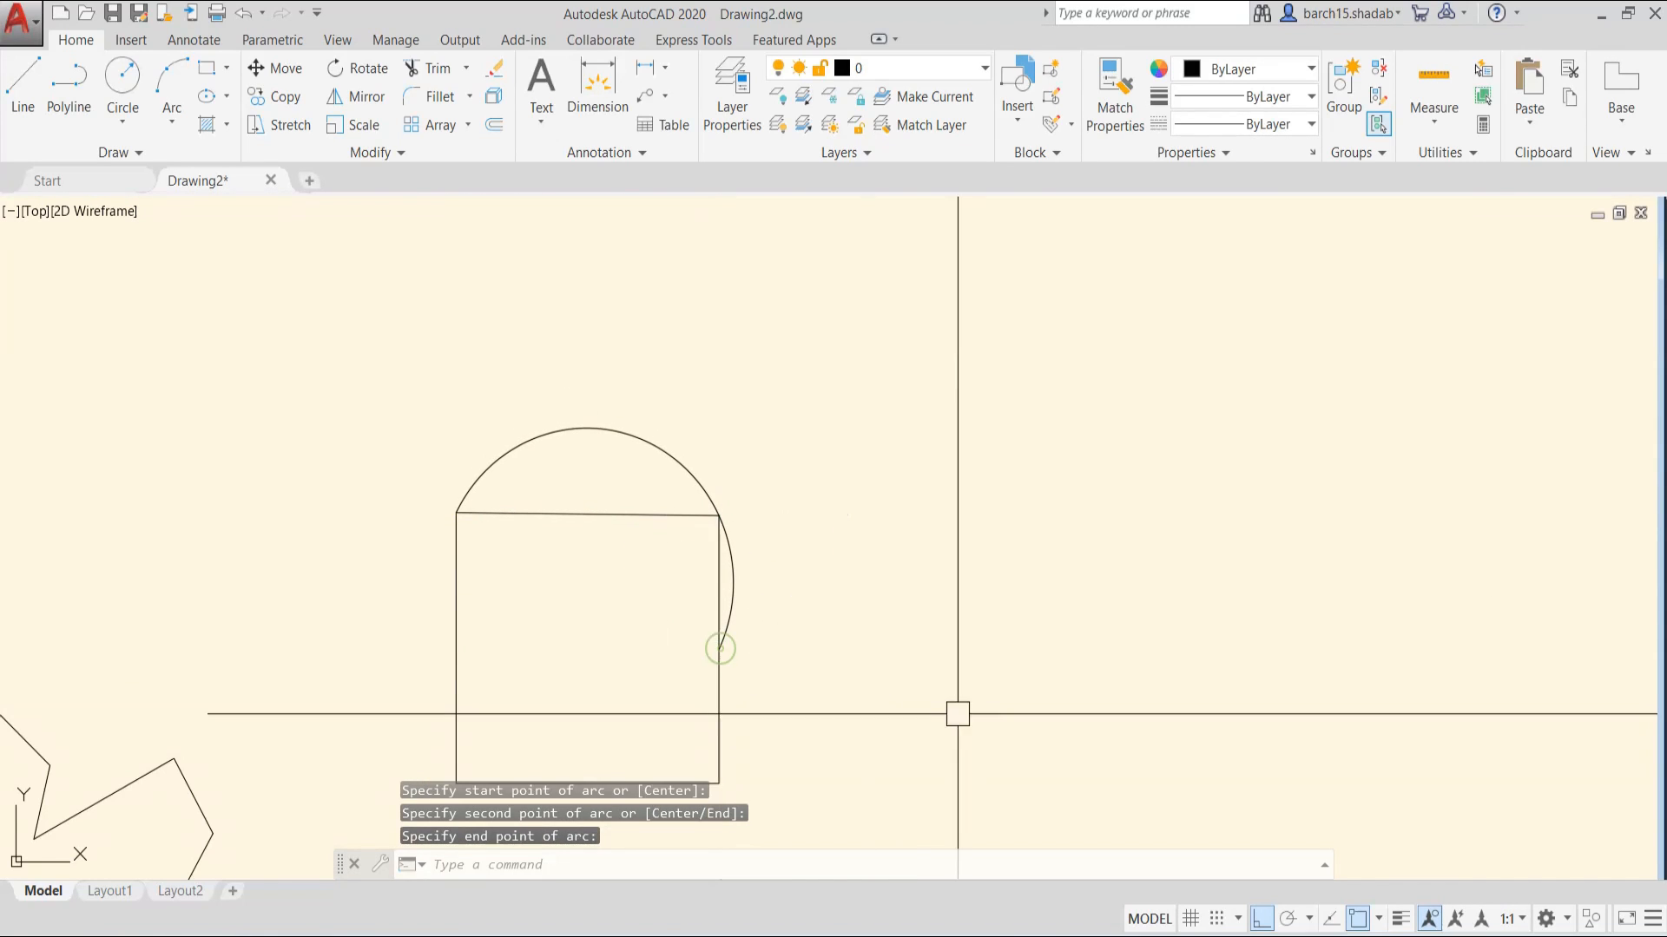
key("Escape")
key("Escape")
- Select the square's lines and the arc one by one to check whether they are separate objects
scroll(737, 674, "down", 5)
scroll(695, 644, "up", 3)
left_click(691, 564)
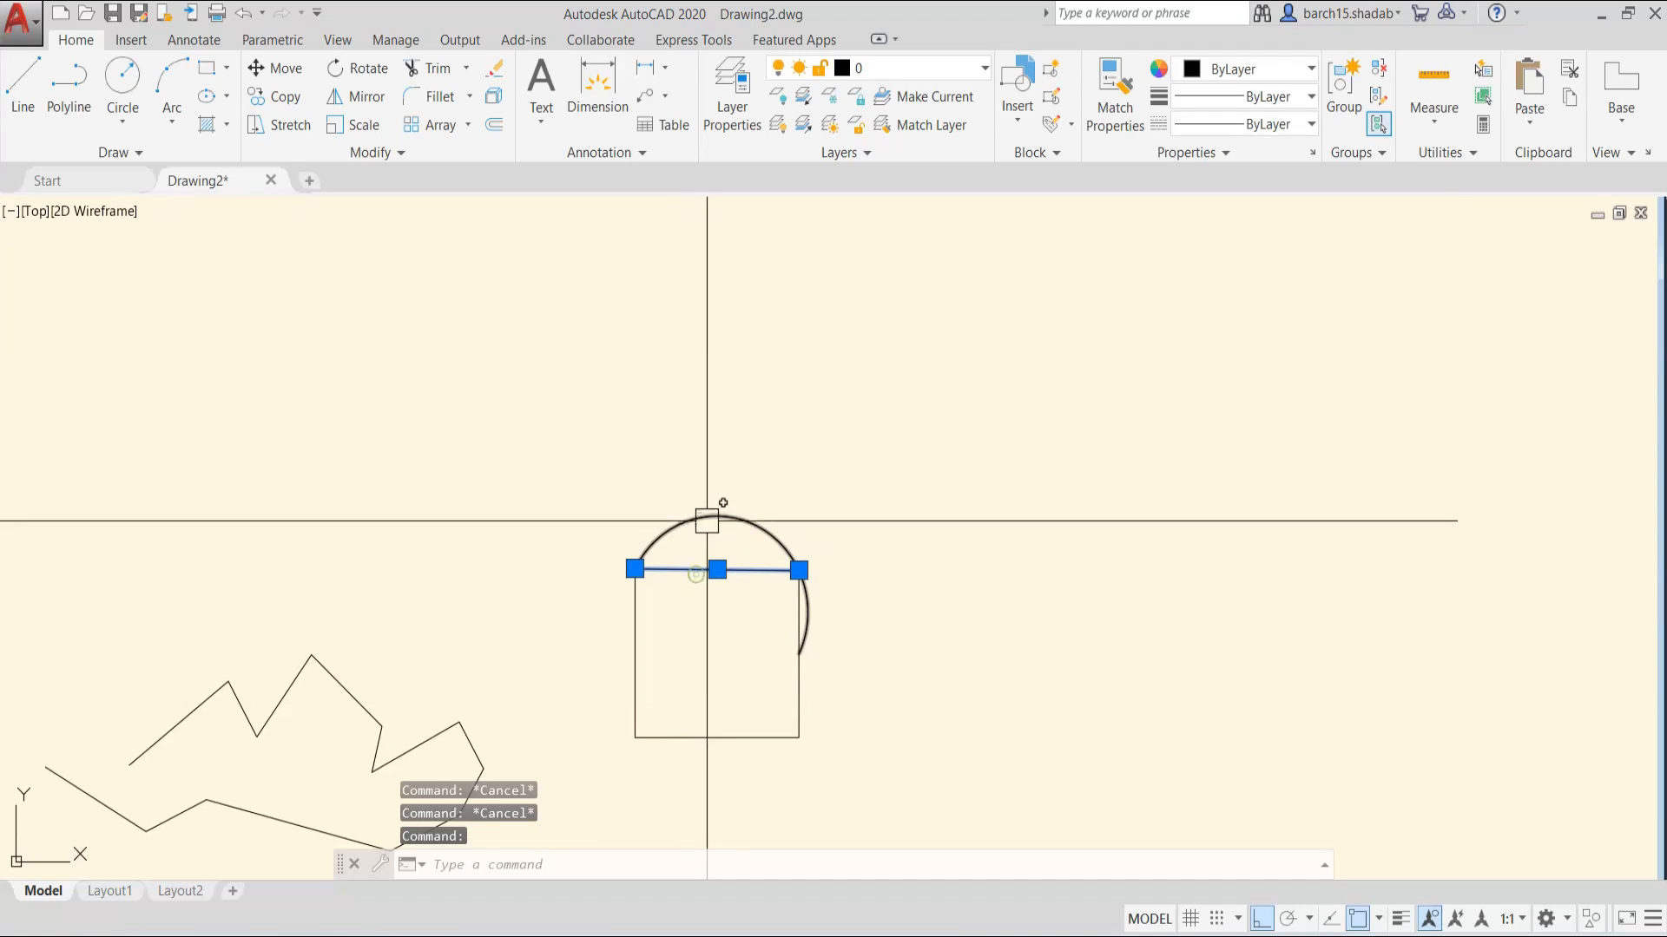
left_click(708, 519)
key("Escape")
left_click(799, 683)
left_click(744, 734)
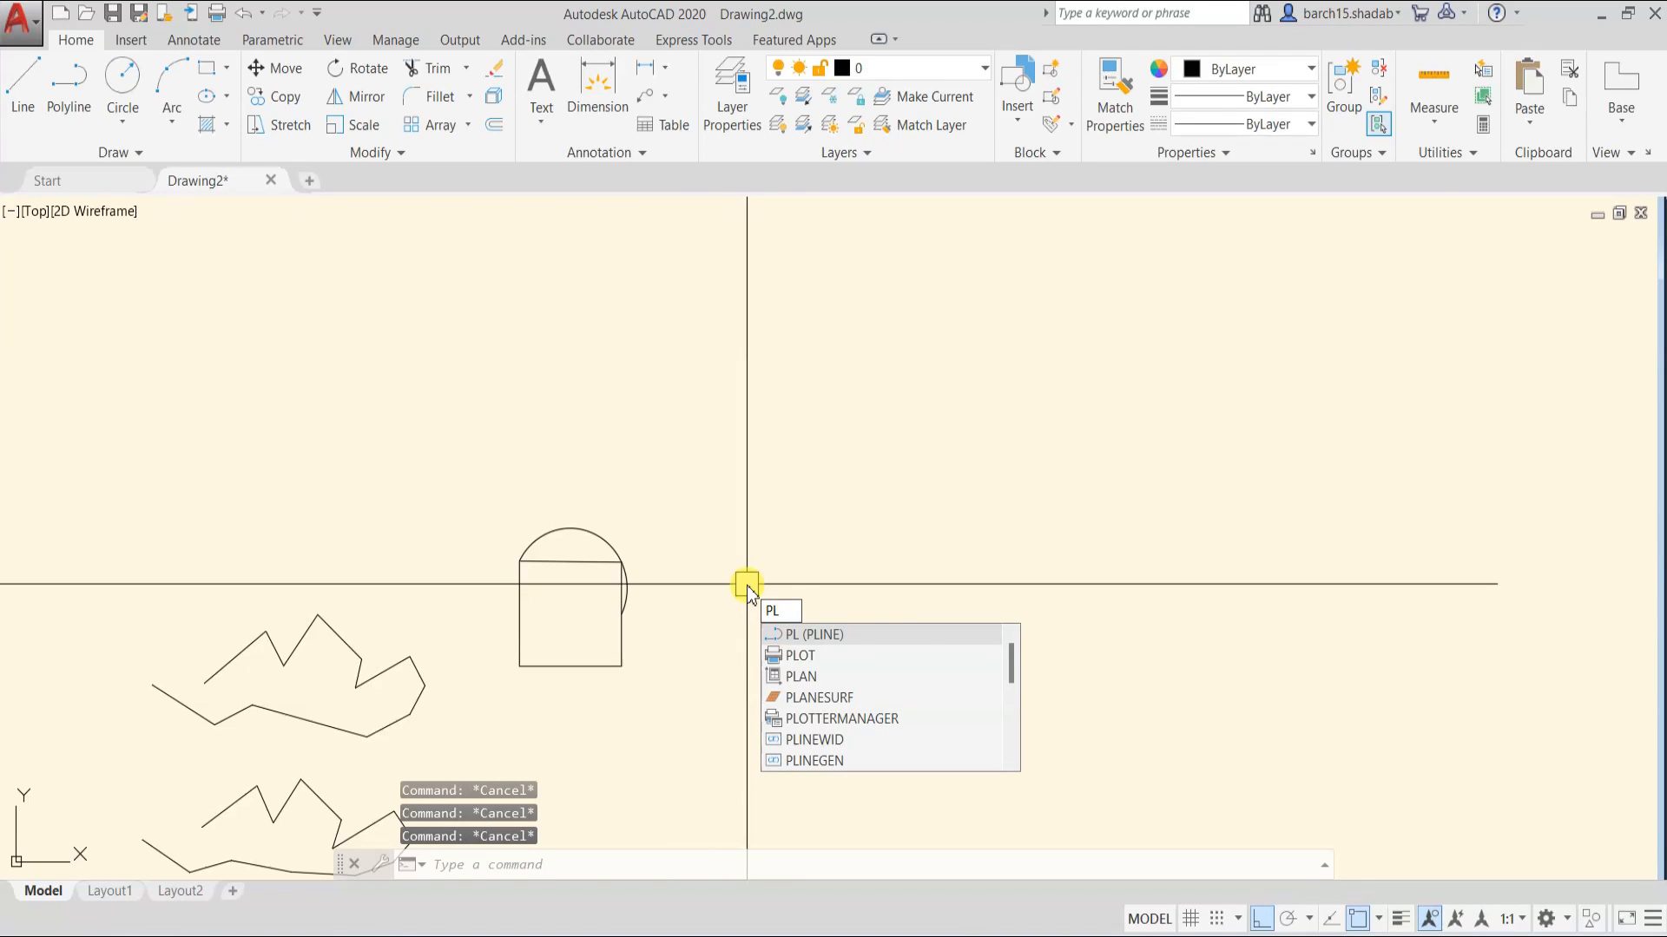
- Draw a similar square about 334,600 units high as a polyline beside the first one, using straight segments with Ortho on
key("Return")
scroll(744, 578, "up", 2)
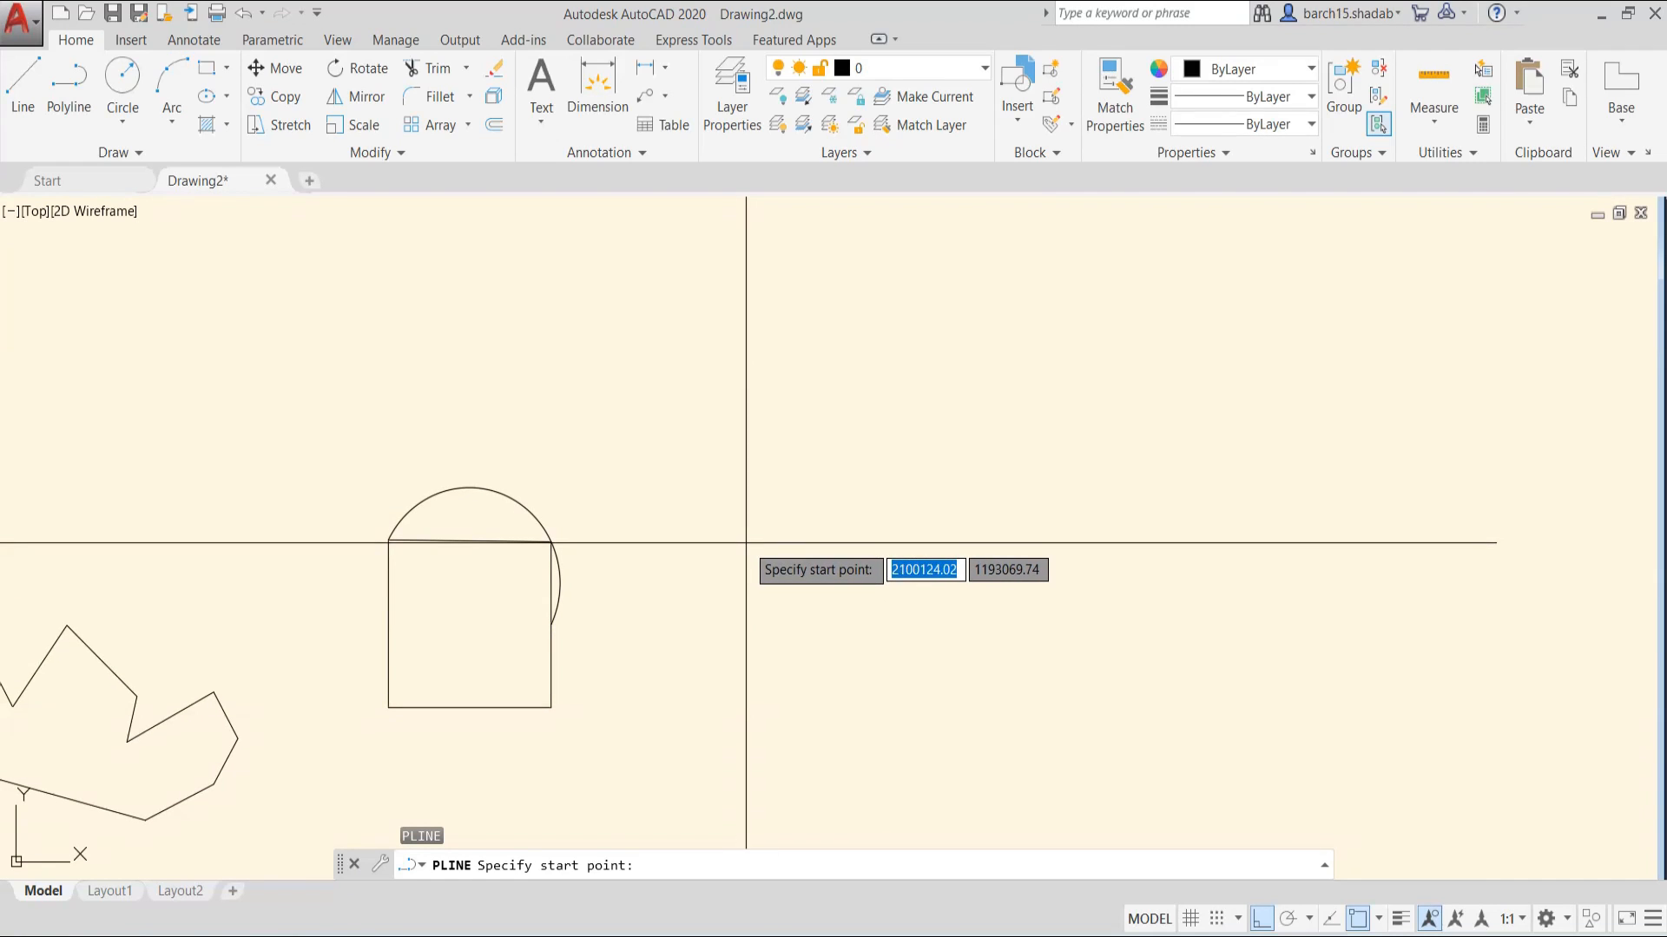
left_click(745, 543)
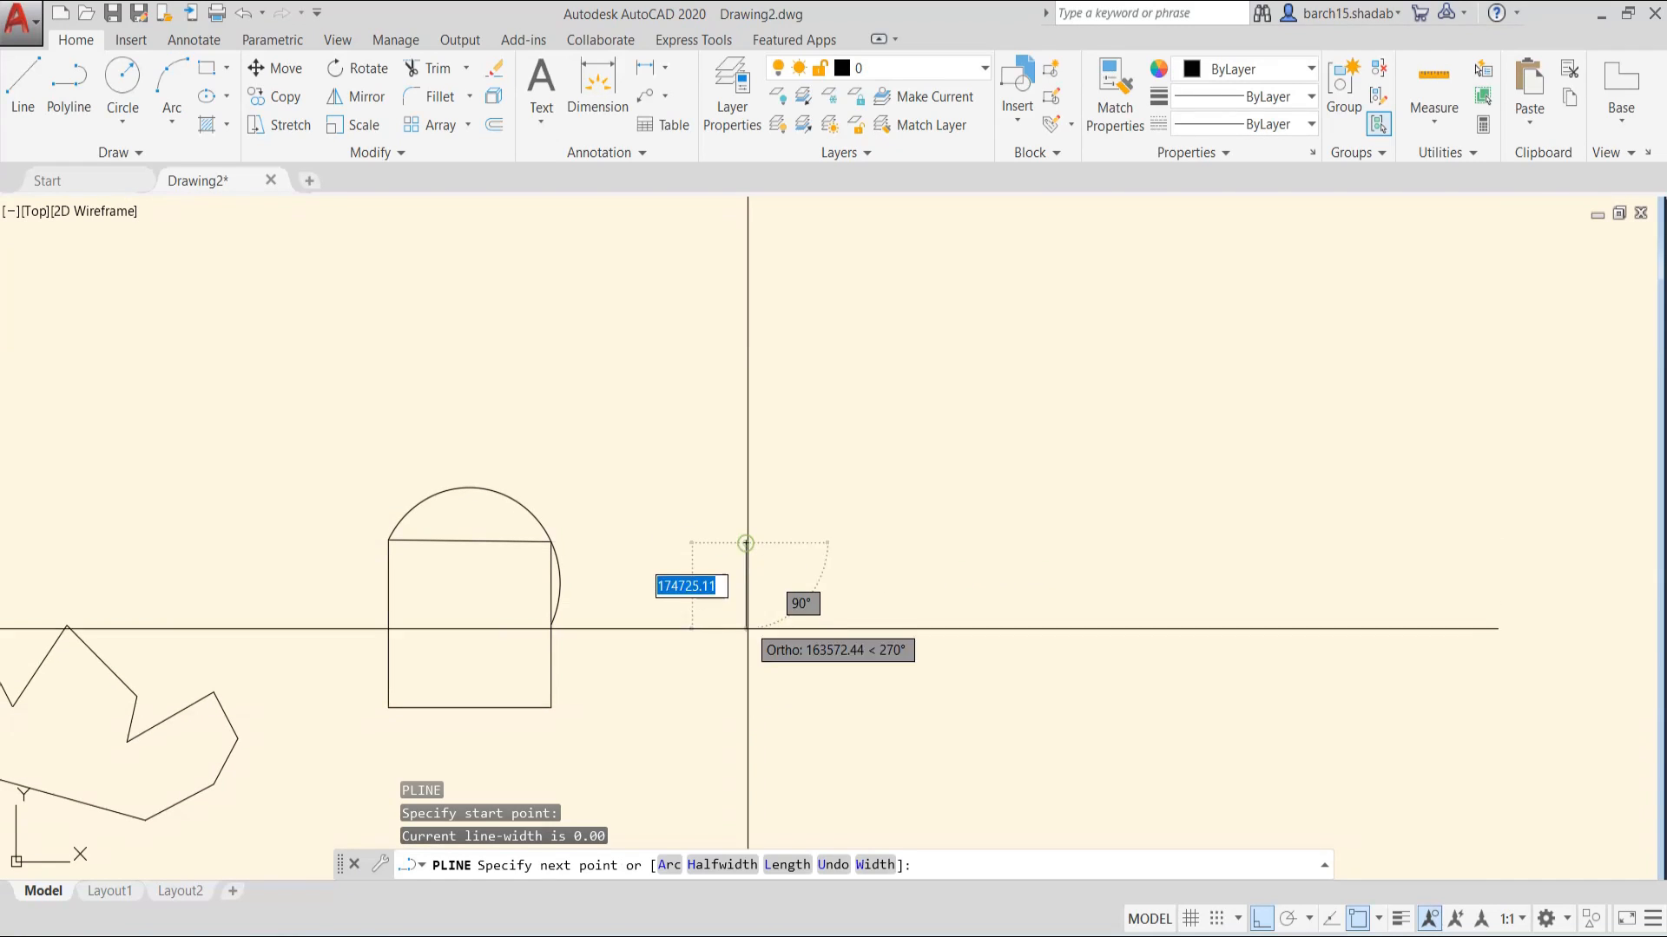
left_click(901, 709)
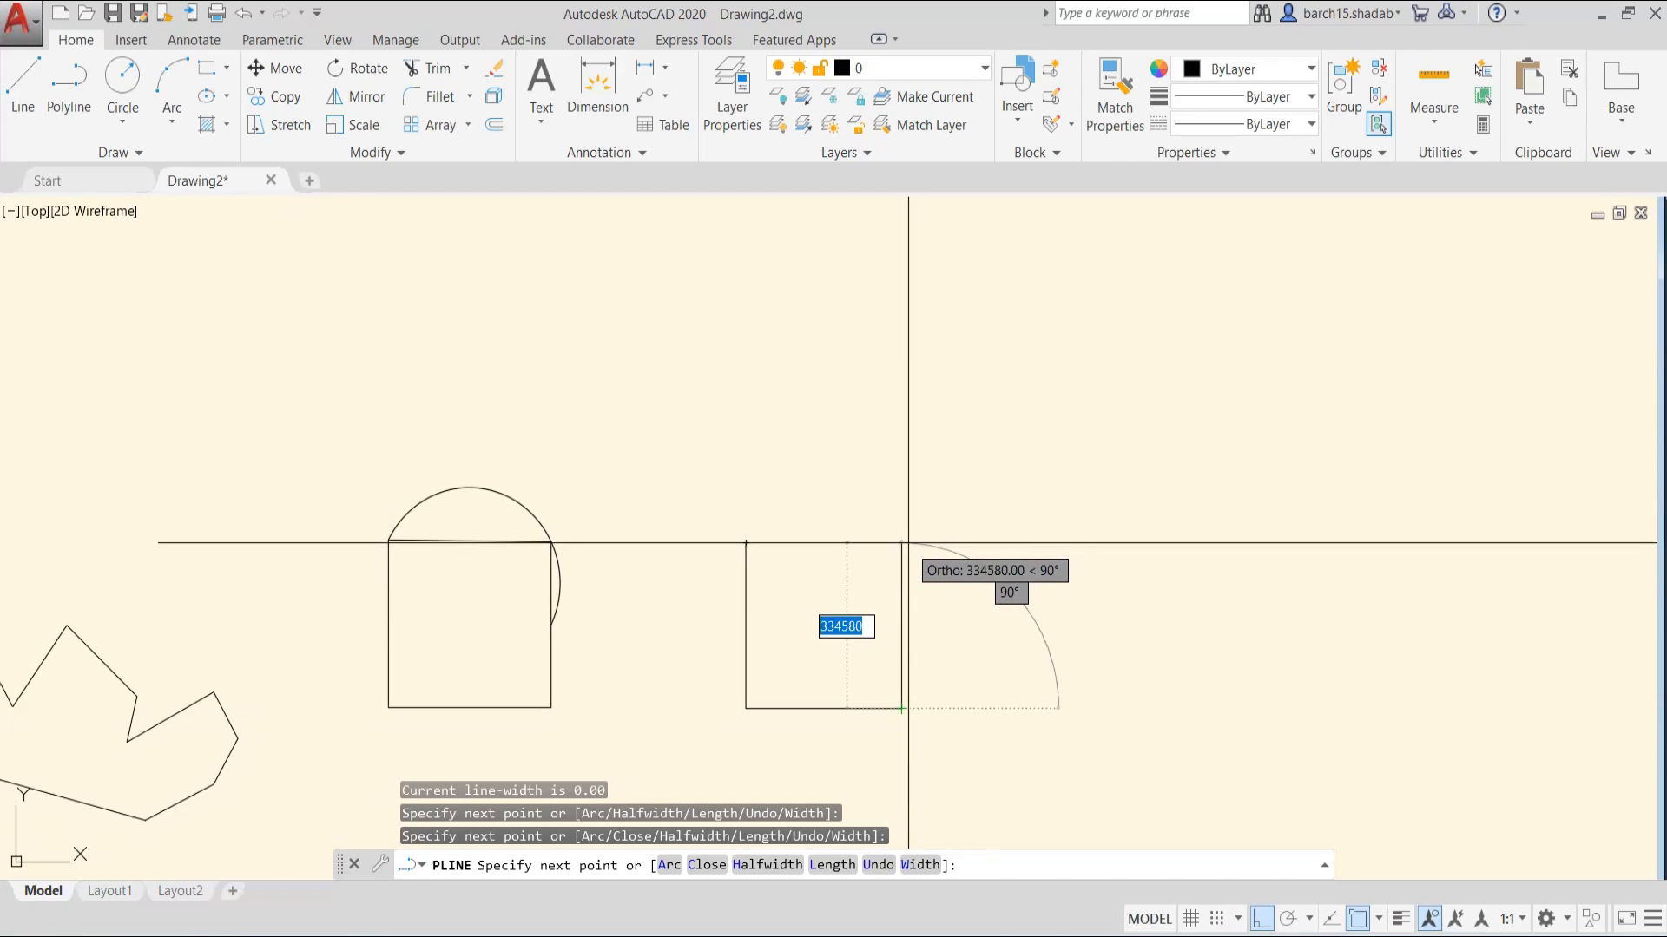
left_click(908, 543)
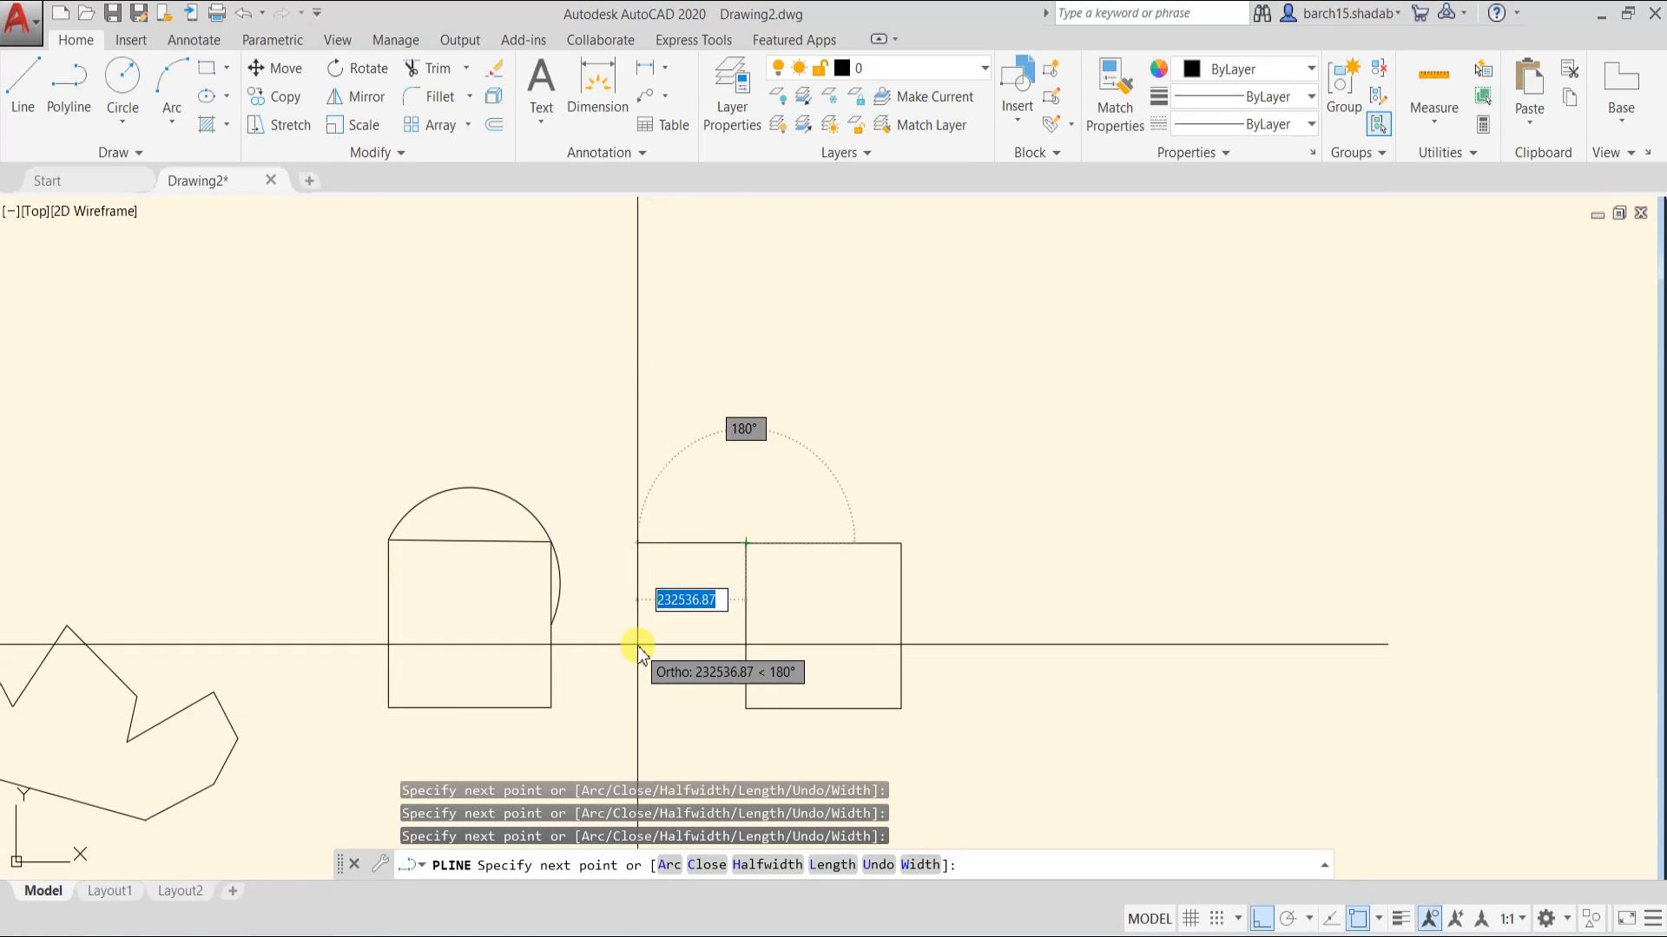
- With Ortho off, continue the polyline with a second-point arc through the square's upper-right corner to its right side's midpoint, and finish it
key("Return")
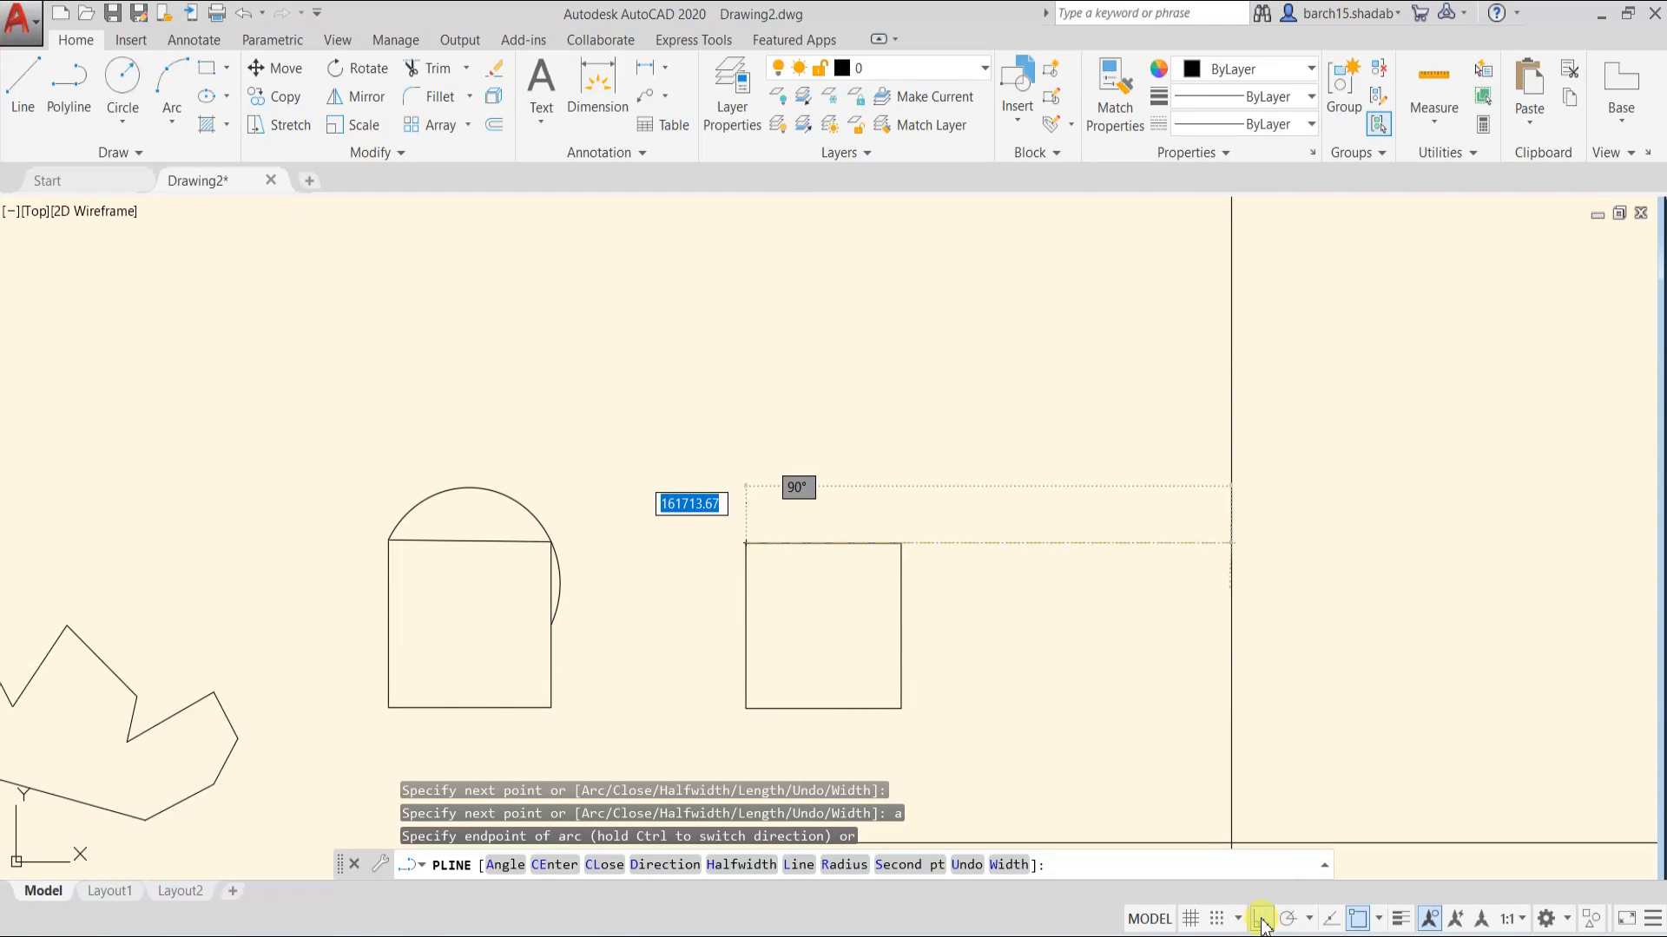
left_click(1261, 920)
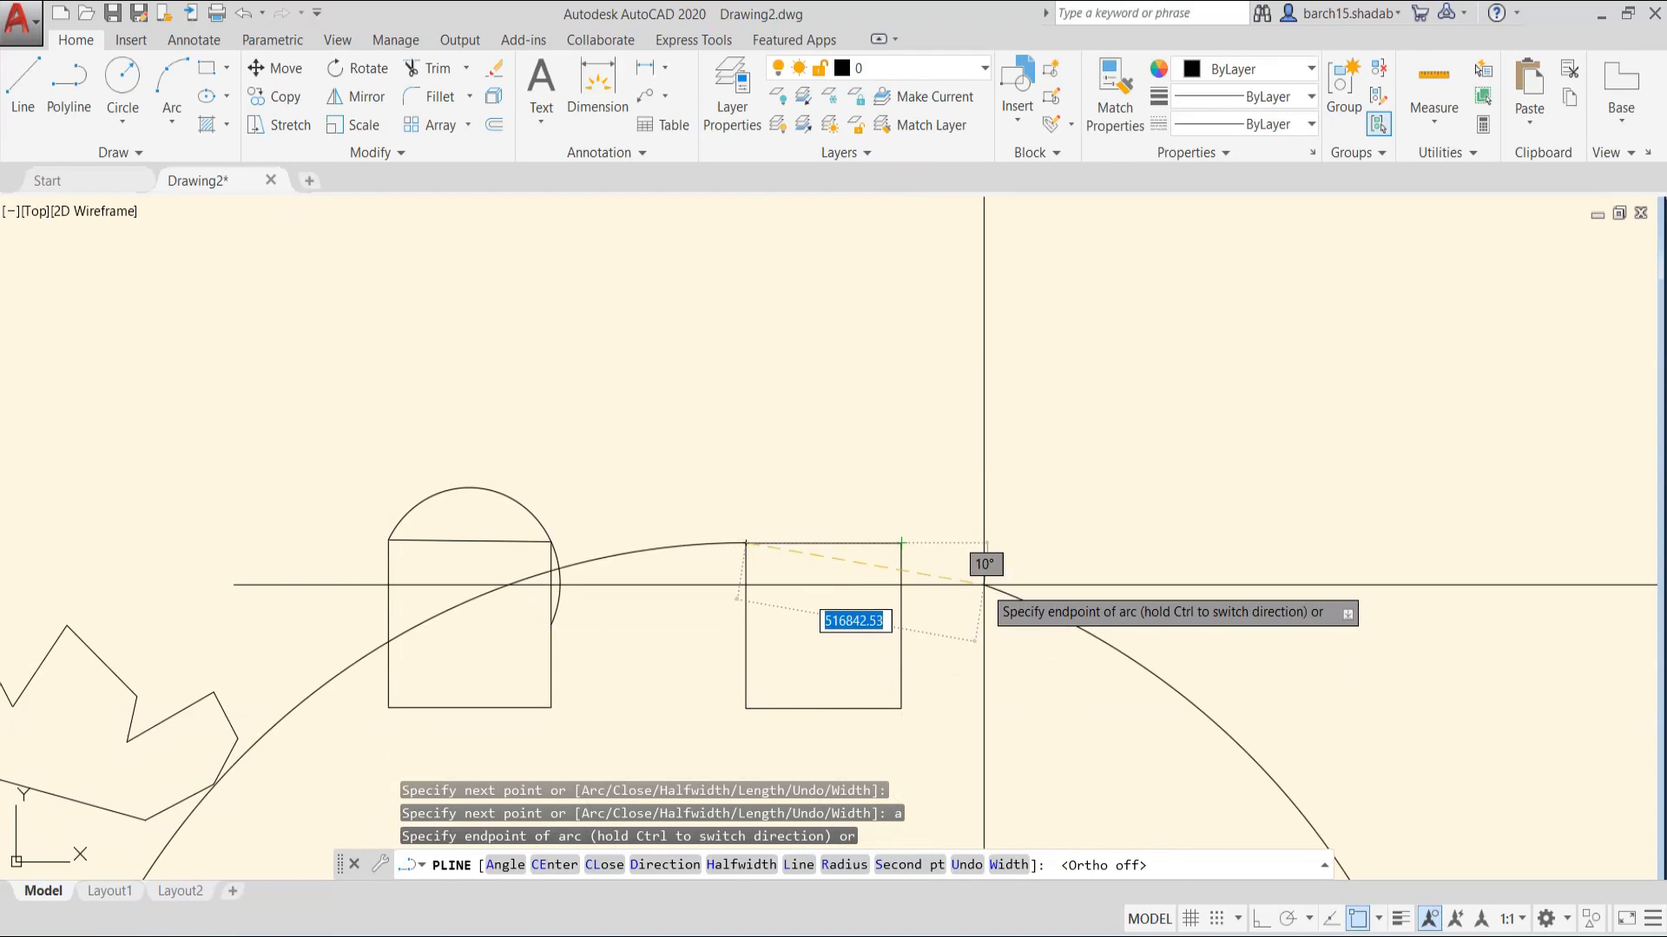
type("s")
key("Return")
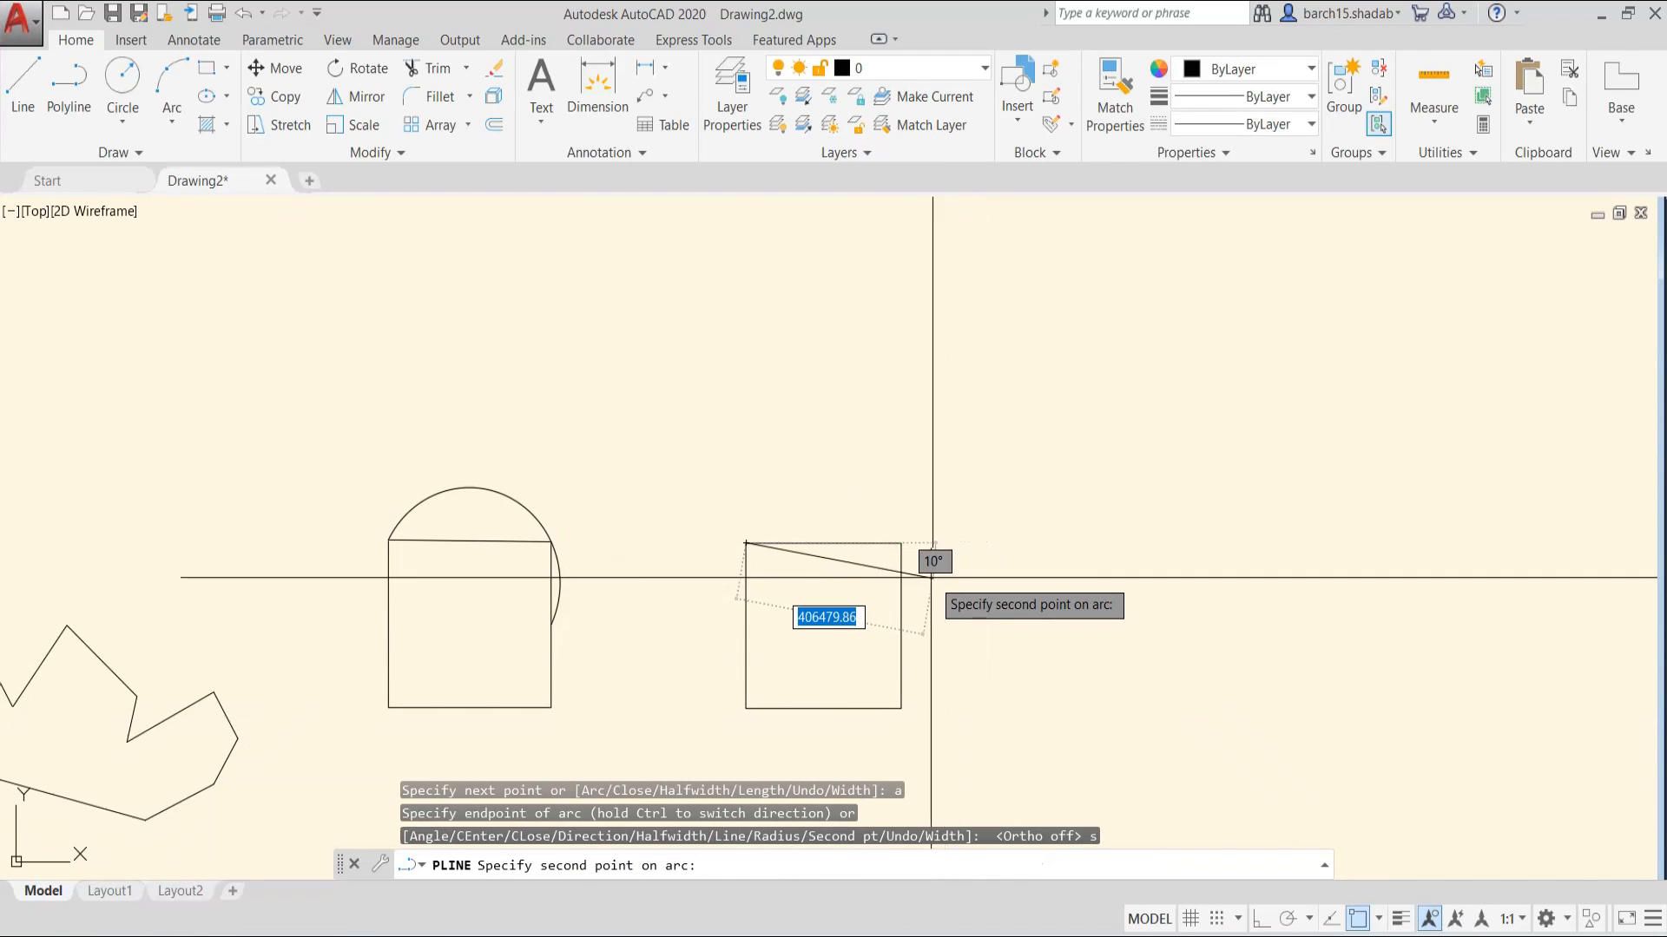
left_click(901, 543)
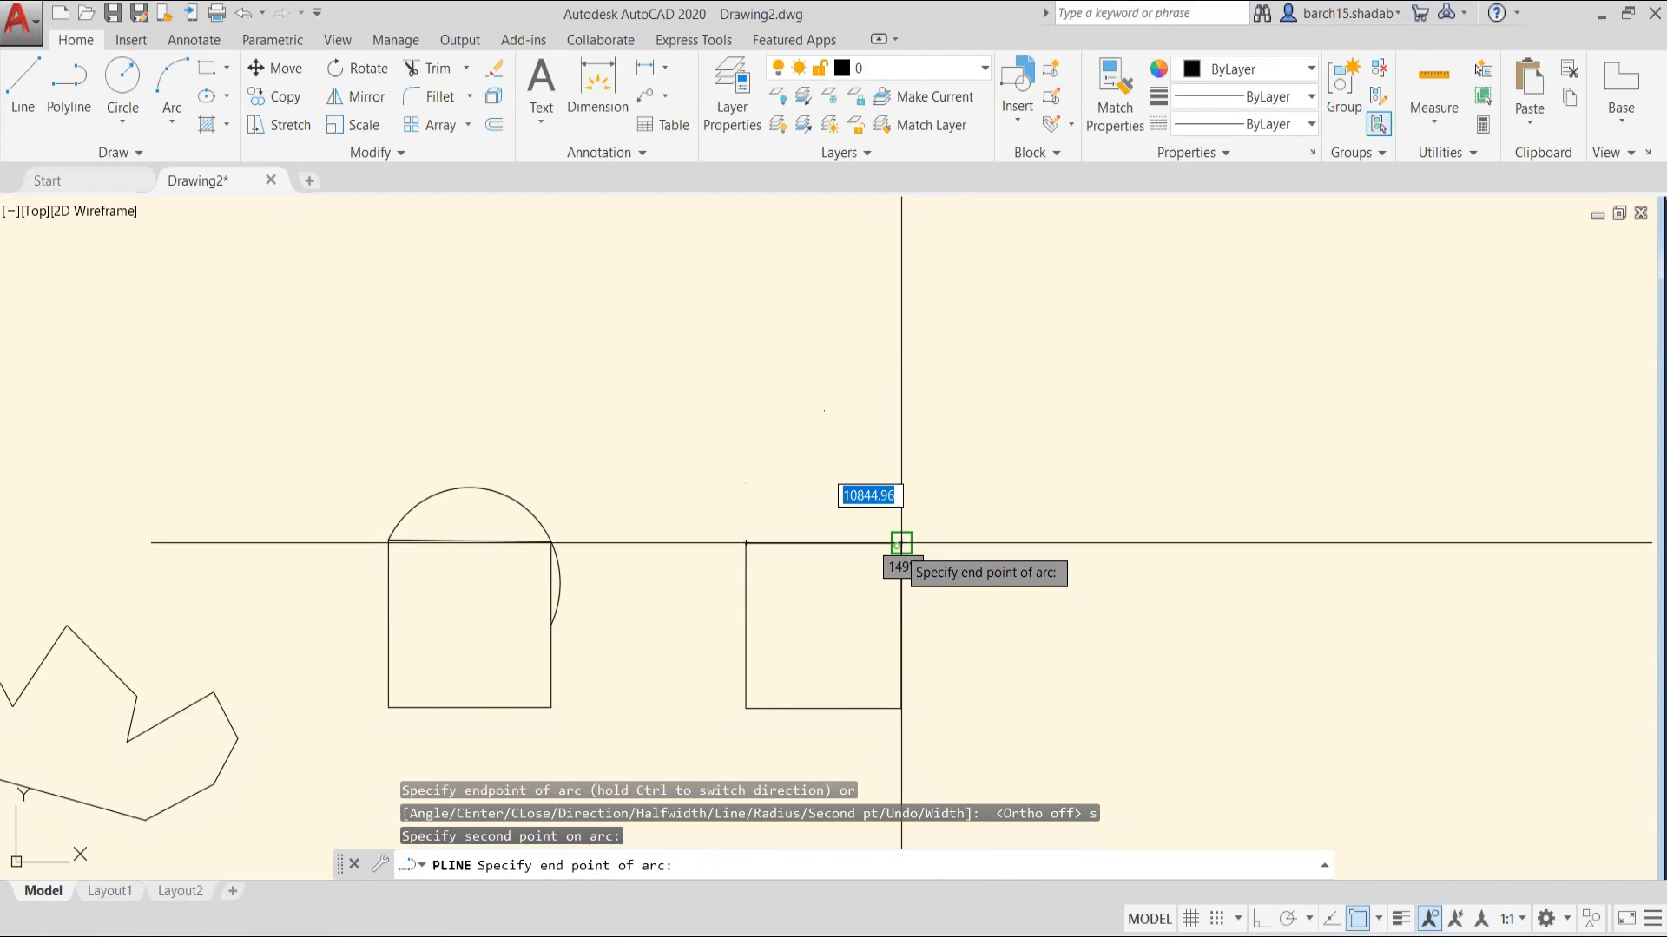
left_click(901, 625)
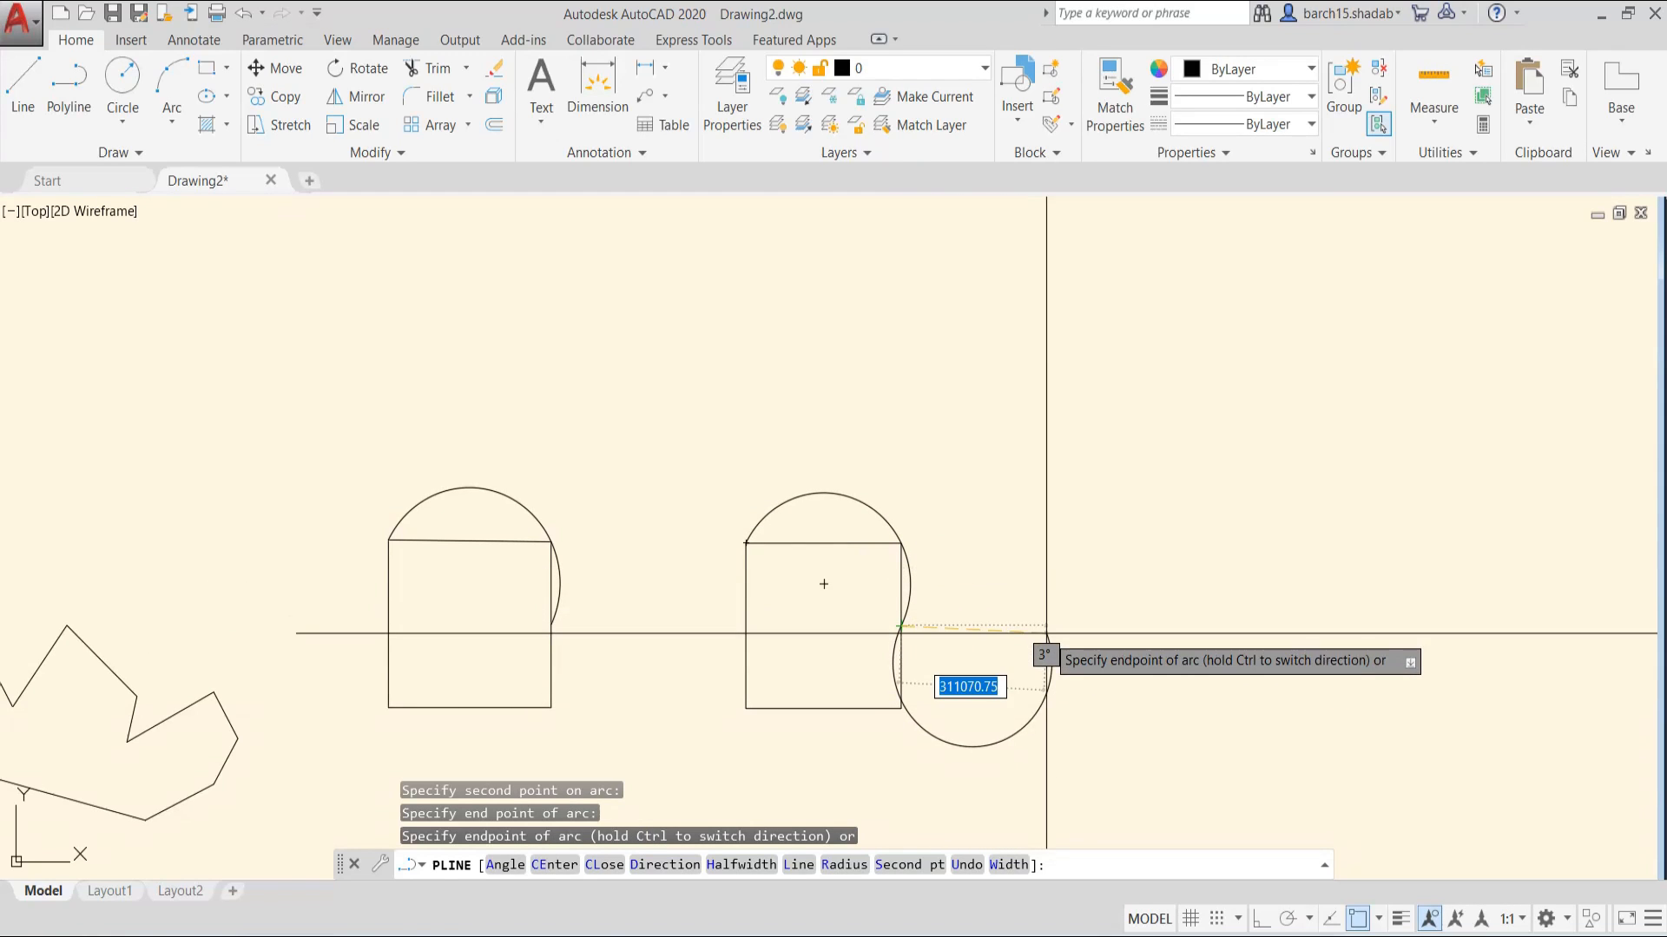
key("Escape")
key("Escape")
key("Escape")
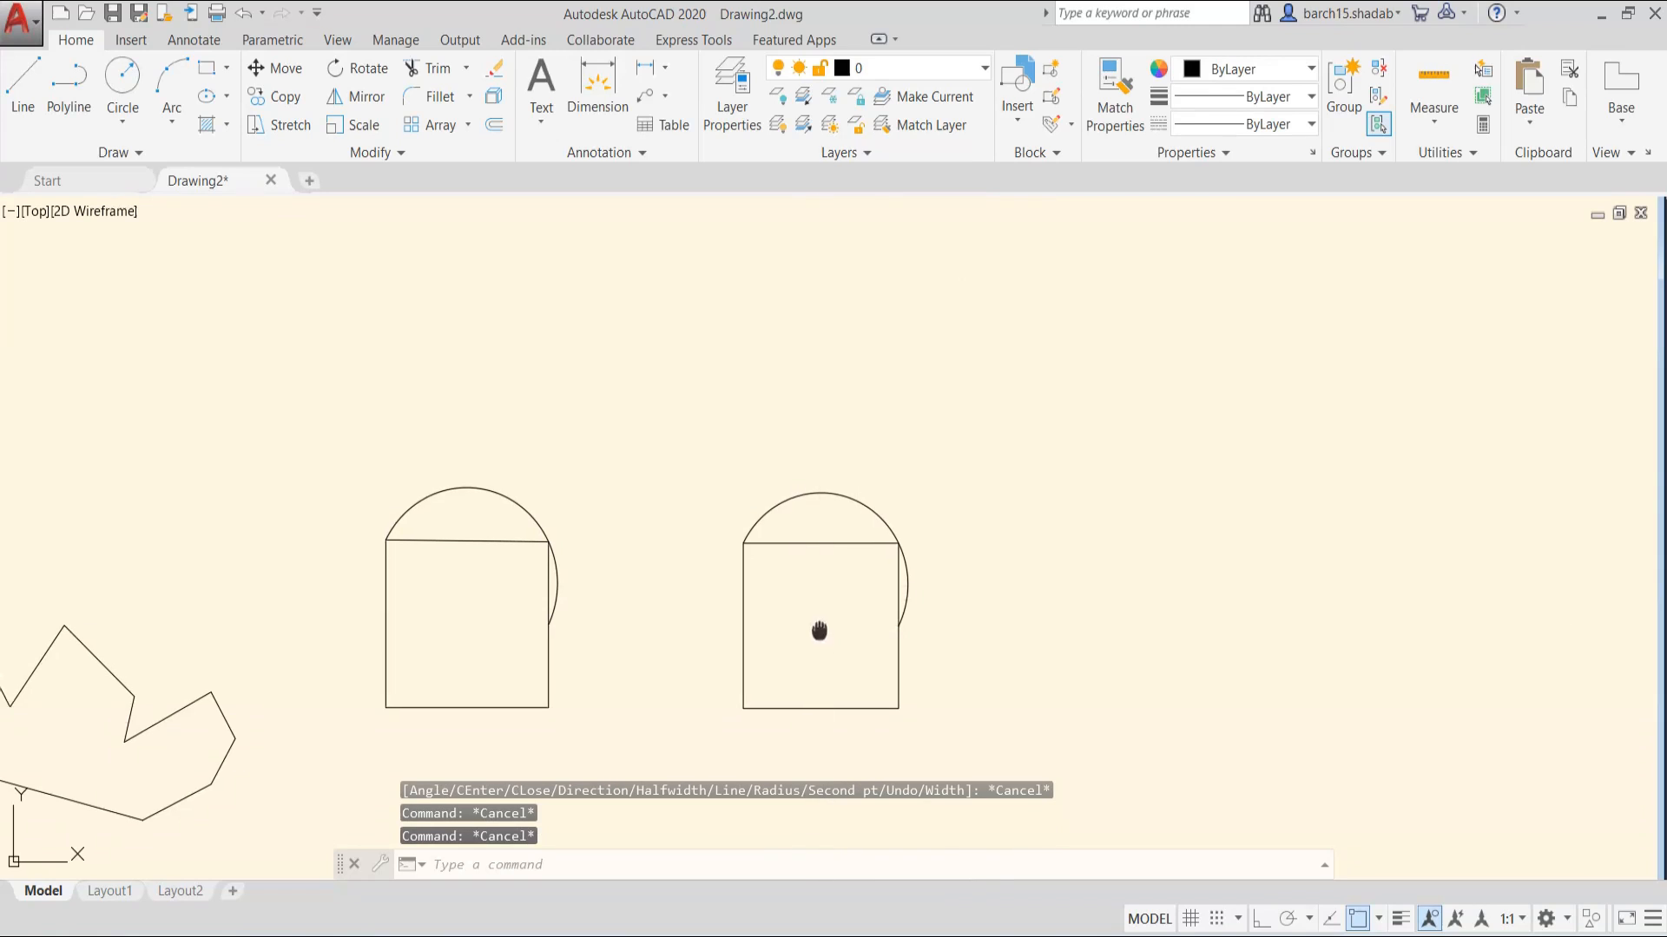
- Select the polyline shape, then the pieces of the line-and-arc shape, to compare how each is selected
middle_click_drag(808, 662, 793, 654)
left_click(810, 530)
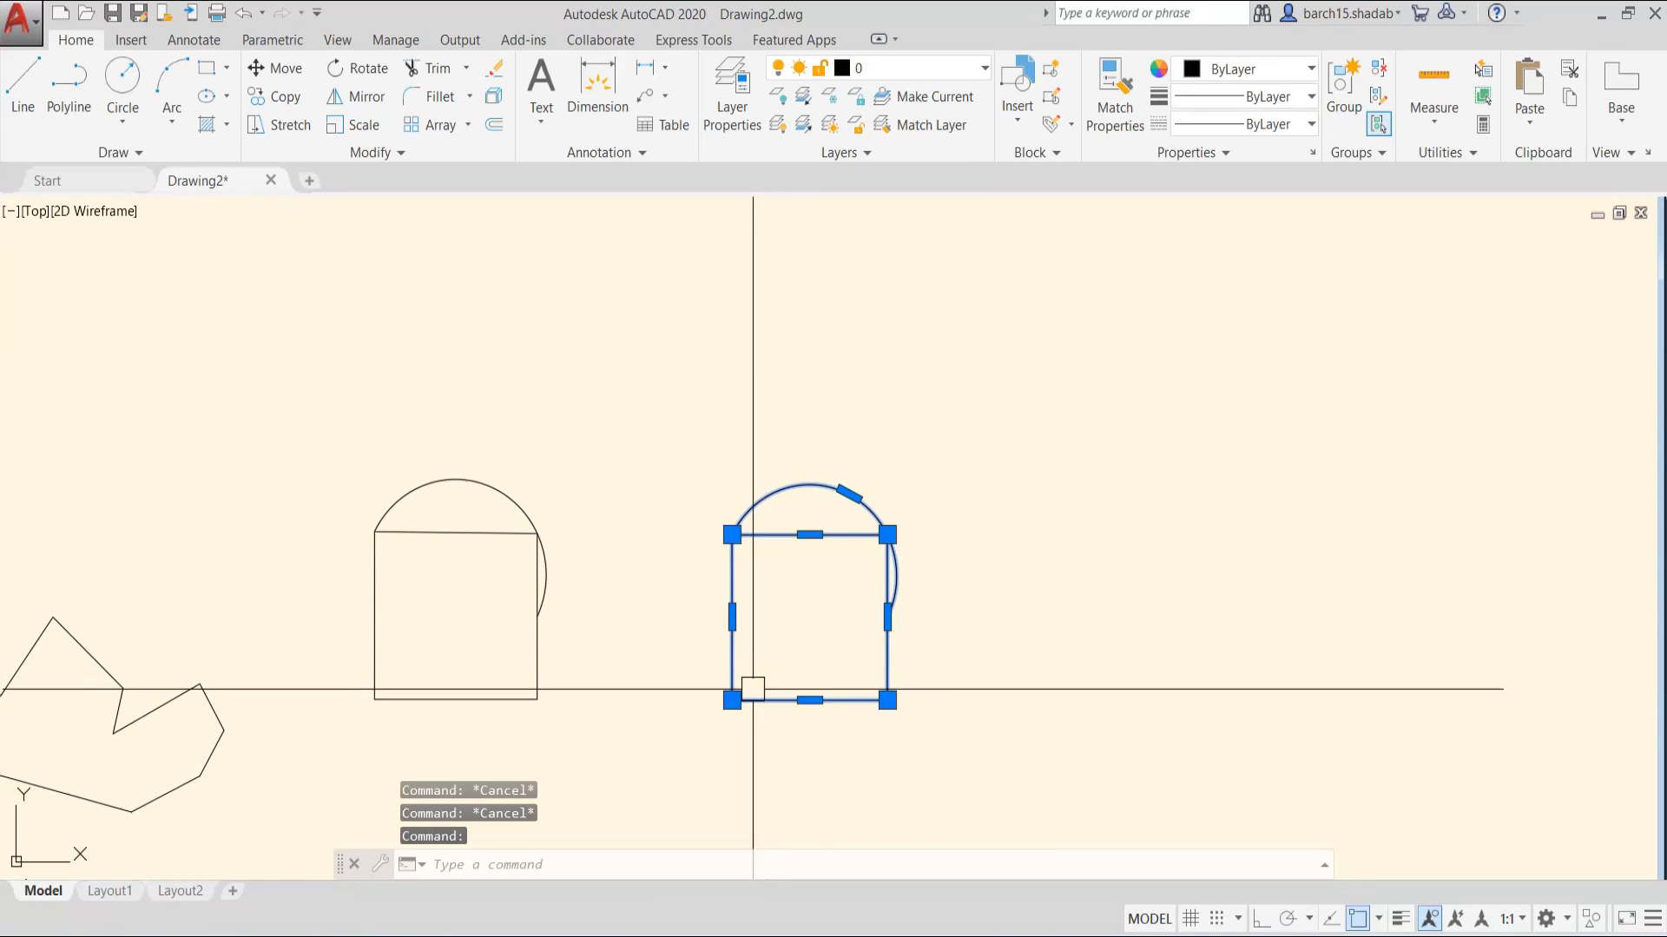
key("Escape")
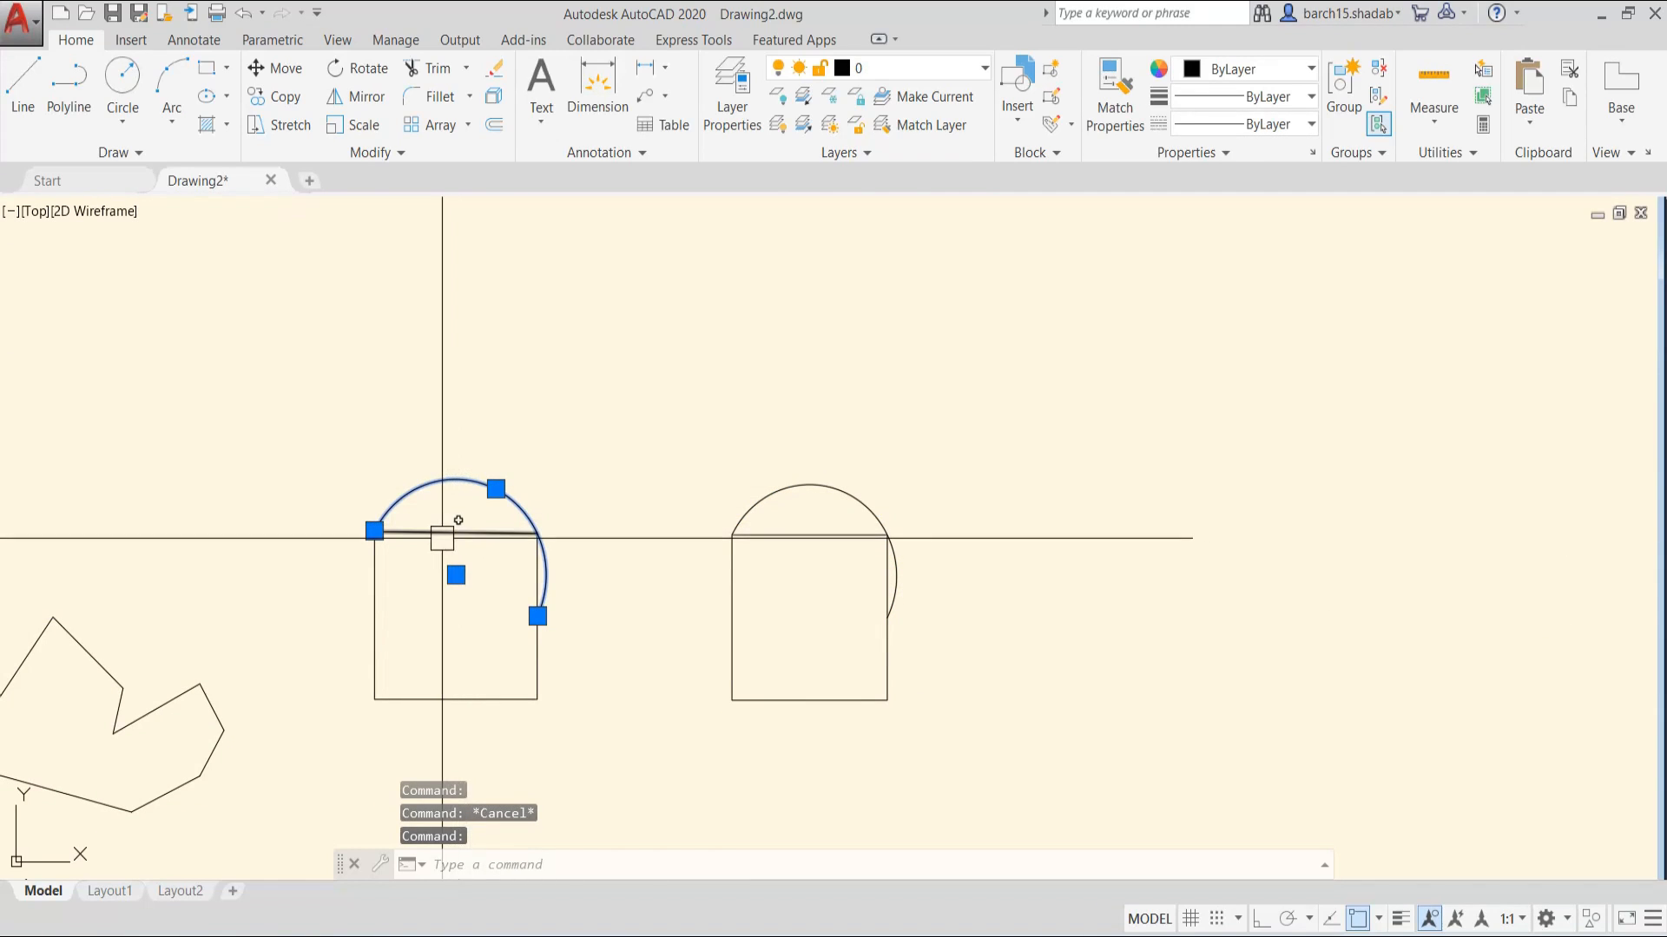
left_click(375, 602)
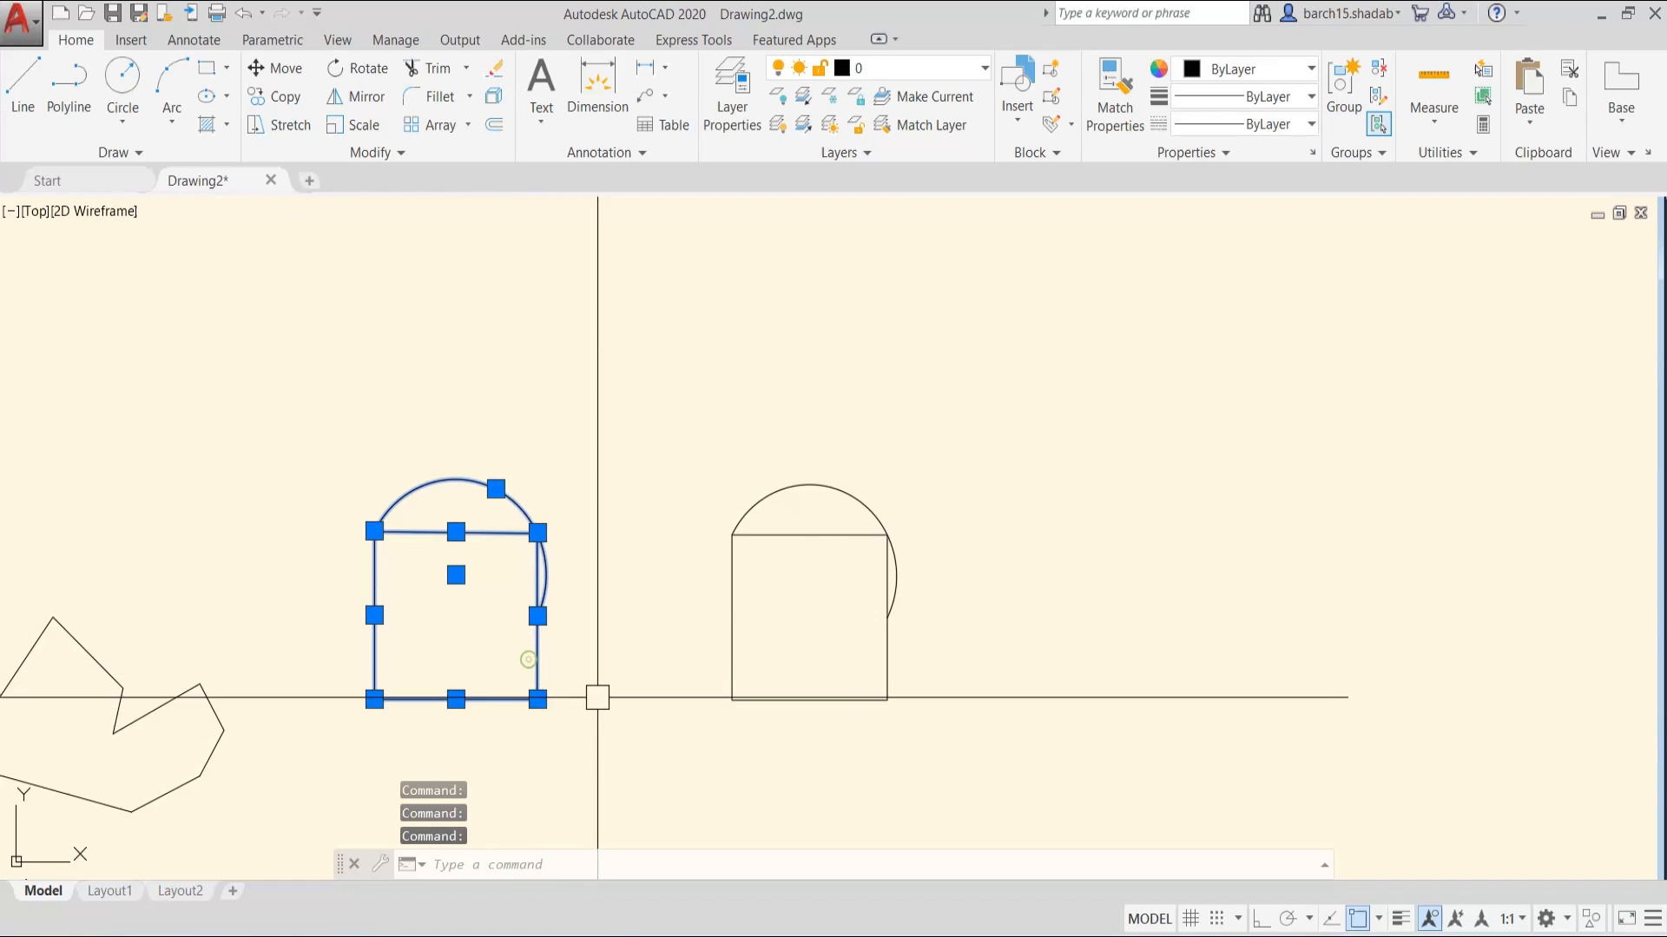
- Select the arc on the first square to check again that it is separate from the lines, and clear the selection
key("Escape")
key("Escape")
scroll(606, 667, "down", 2)
scroll(621, 662, "up", 2)
middle_click_drag(622, 662, 535, 669)
mouse_move(680, 612)
middle_mouse_down()
mouse_move(592, 622)
mouse_move(593, 607)
middle_mouse_up()
scroll(593, 622, "down", 4)
left_click(483, 596)
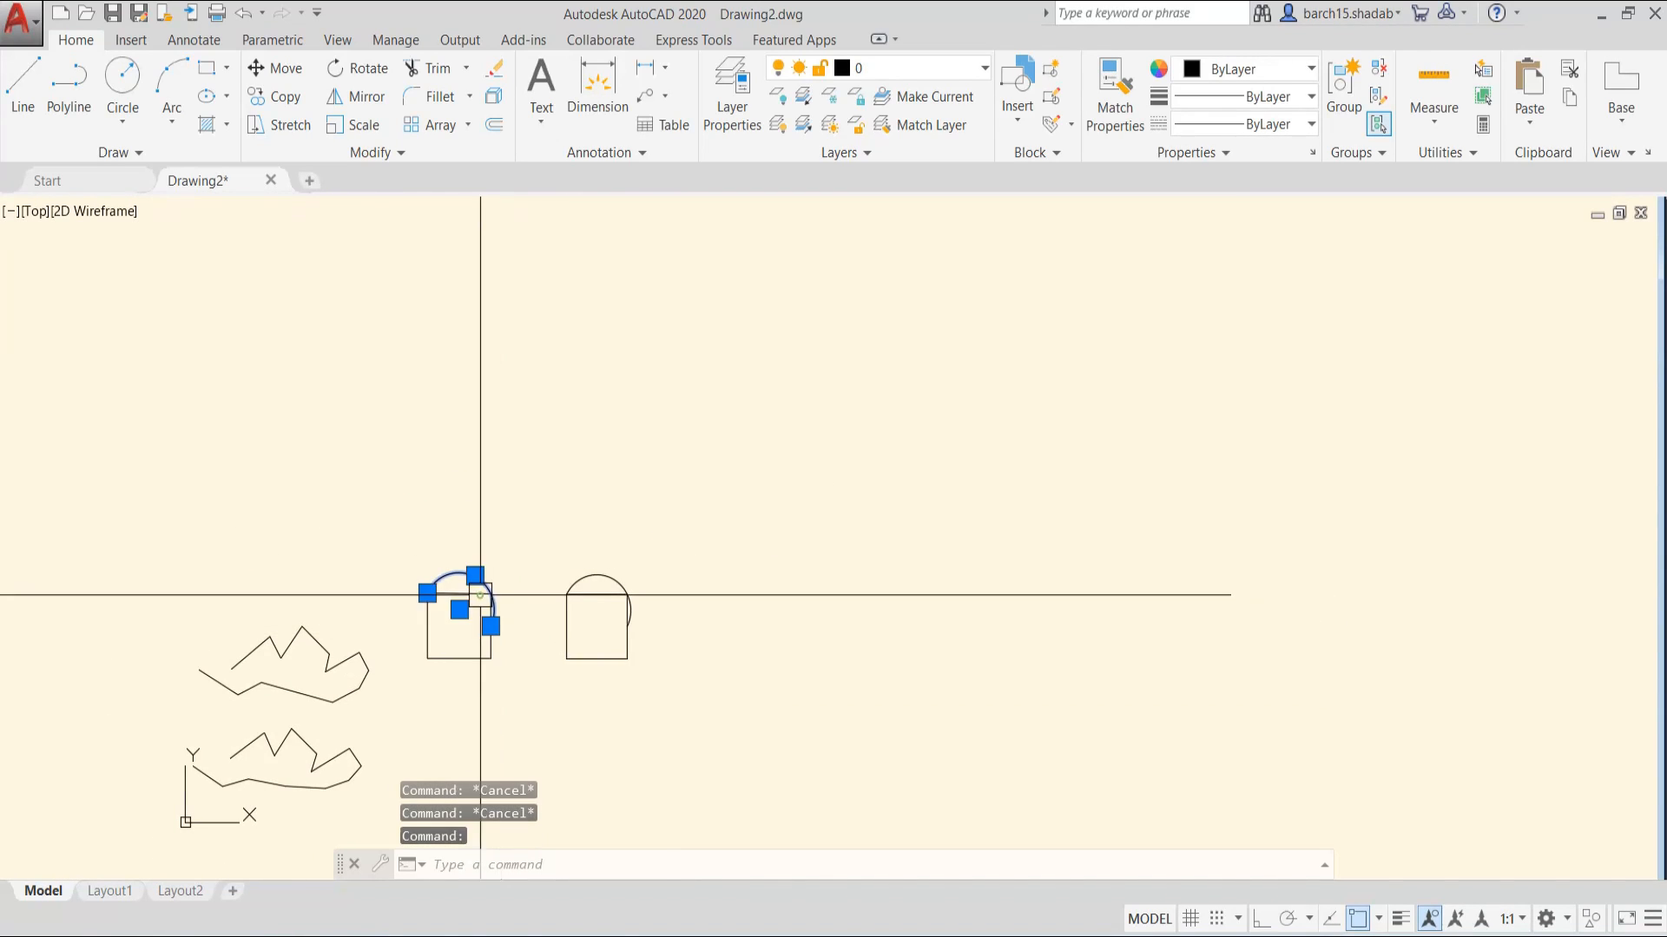
key("Escape")
scroll(669, 635, "up", 4)
middle_click_drag(531, 654, 599, 657)
key("Escape")
scroll(626, 536, "down", 8)
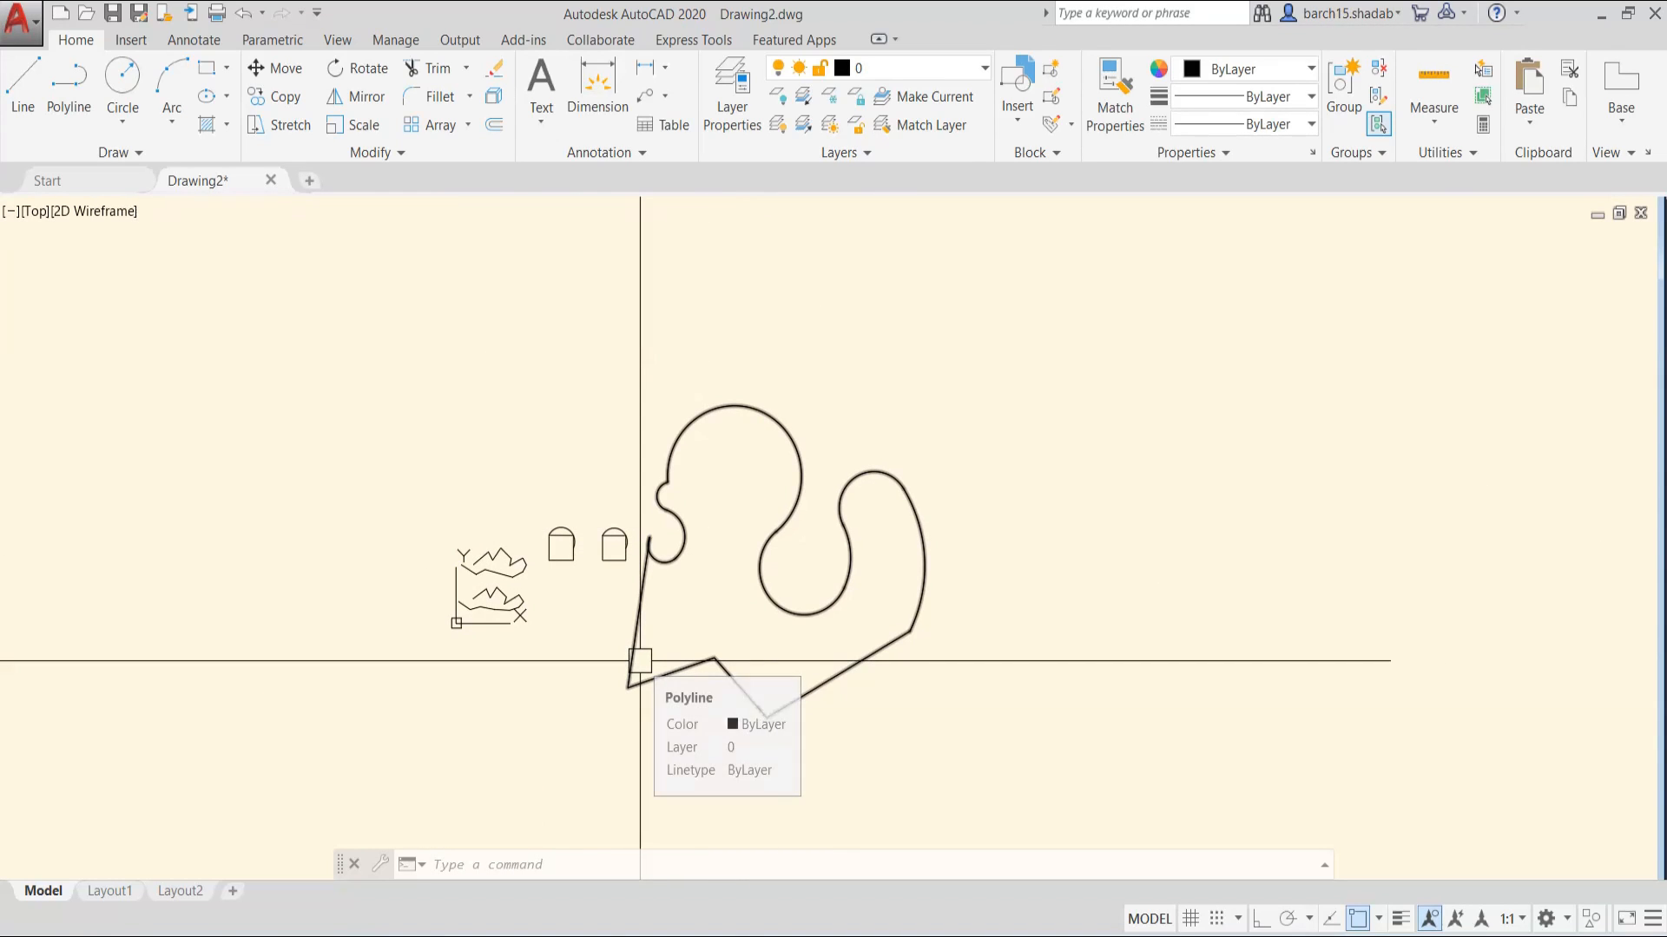
scroll(599, 520, "up", 3)
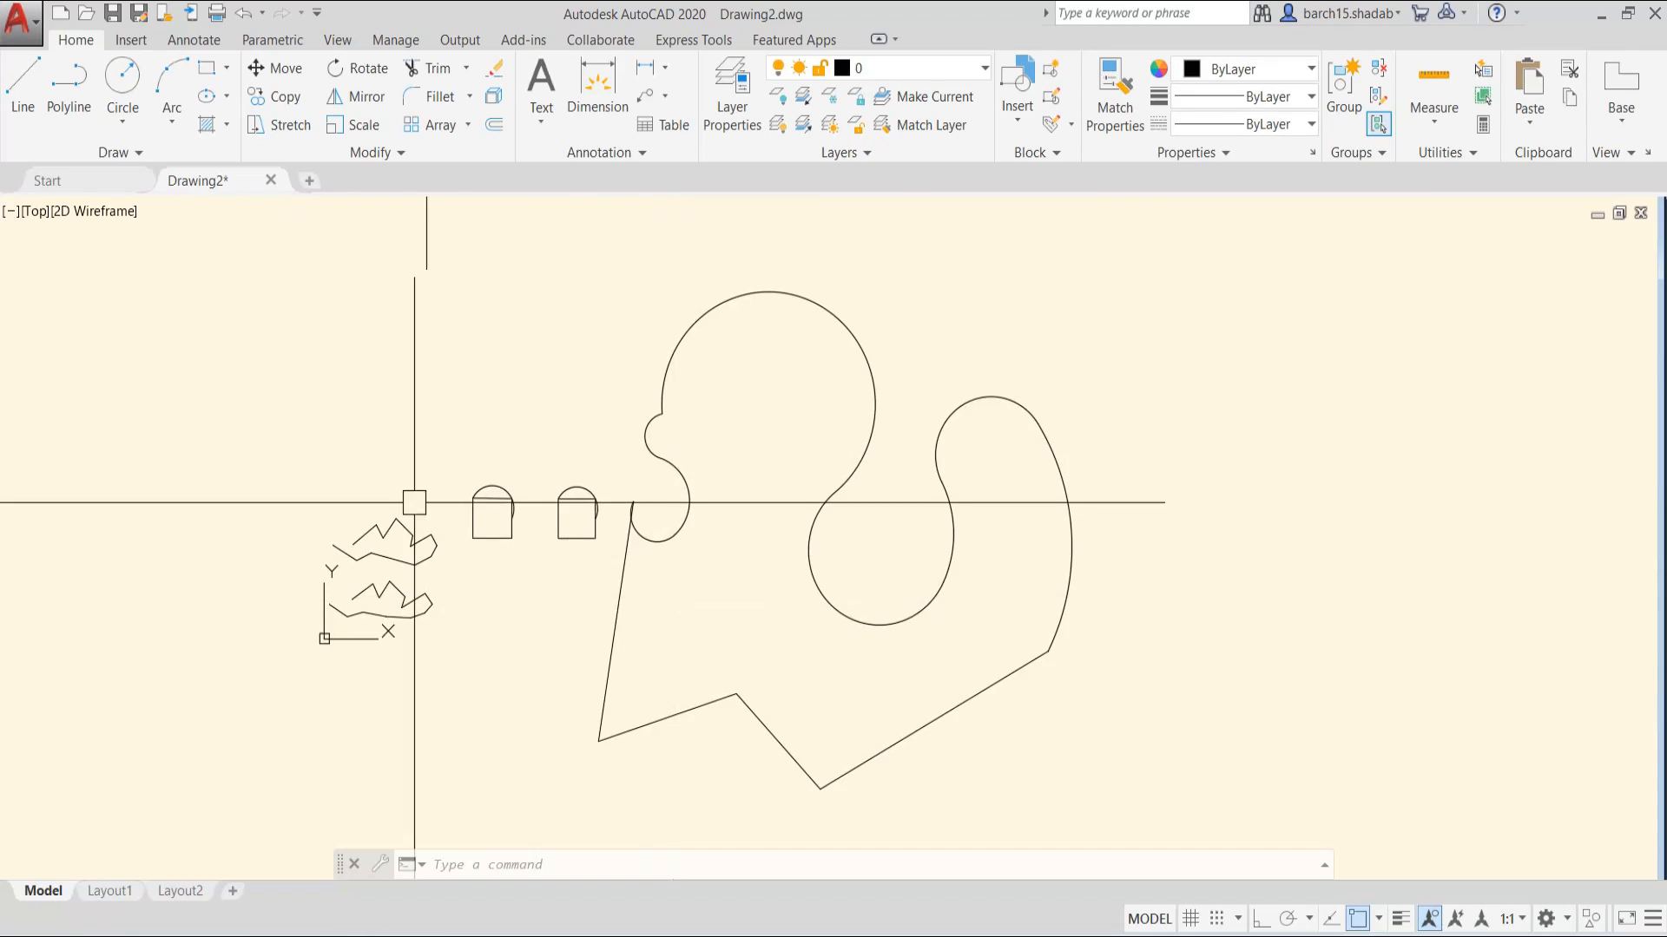
- Look up the description of the Construction Line tool among the additional drawing tools
left_click(114, 152)
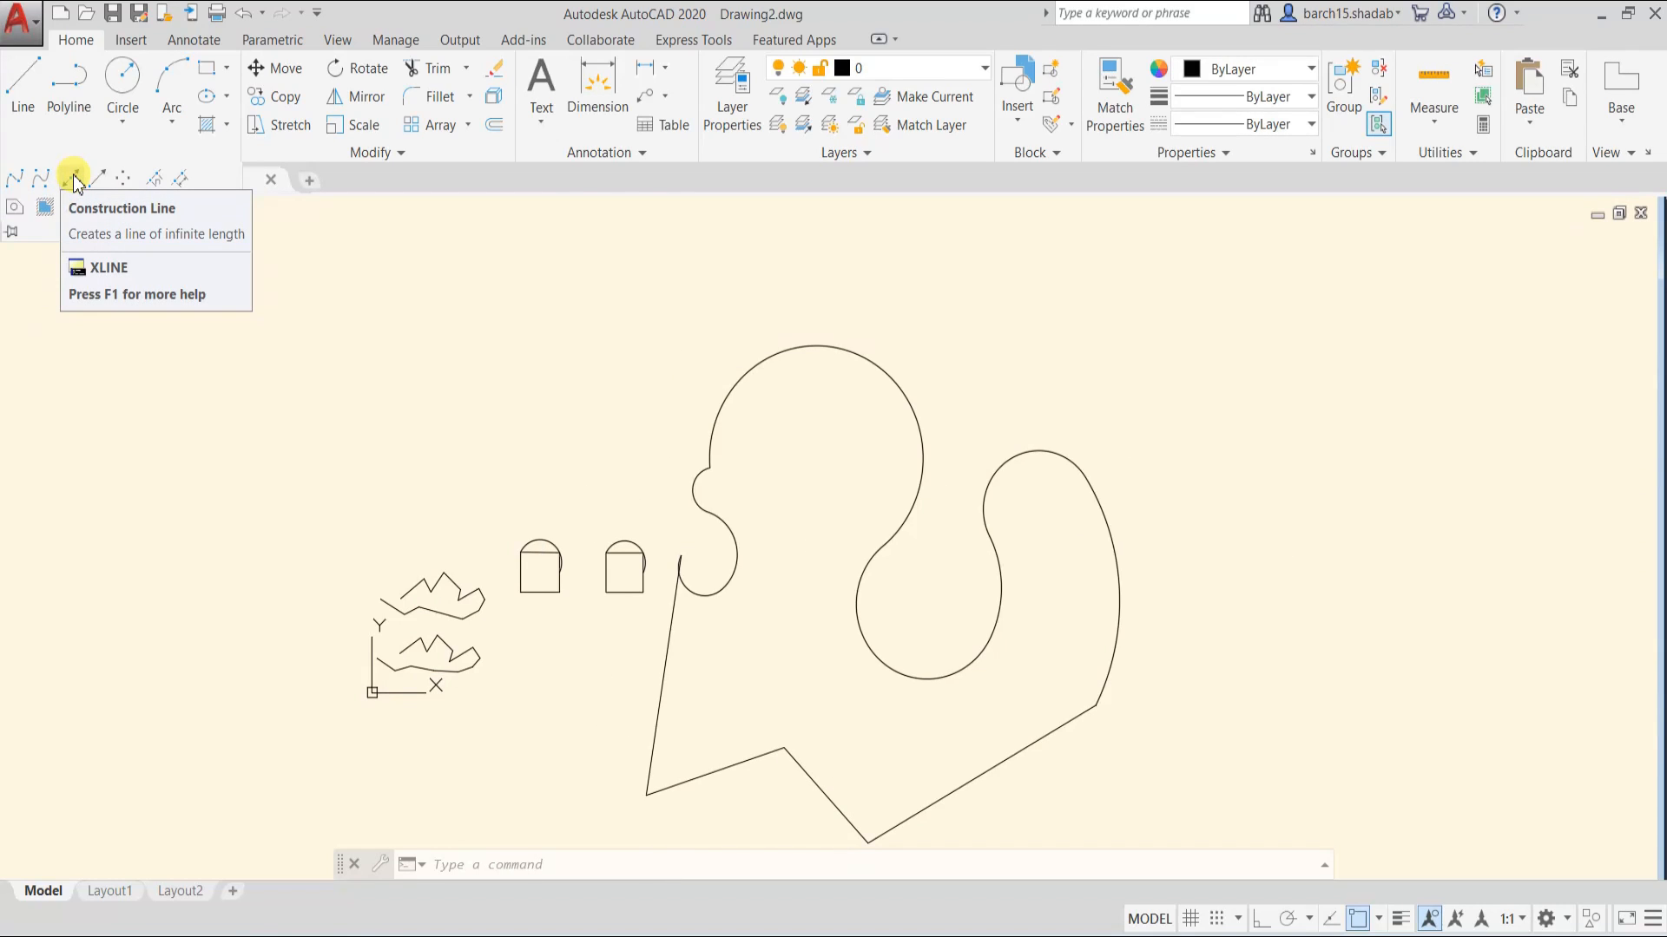
key("Escape")
key("Escape")
scroll(596, 416, "down", 2)
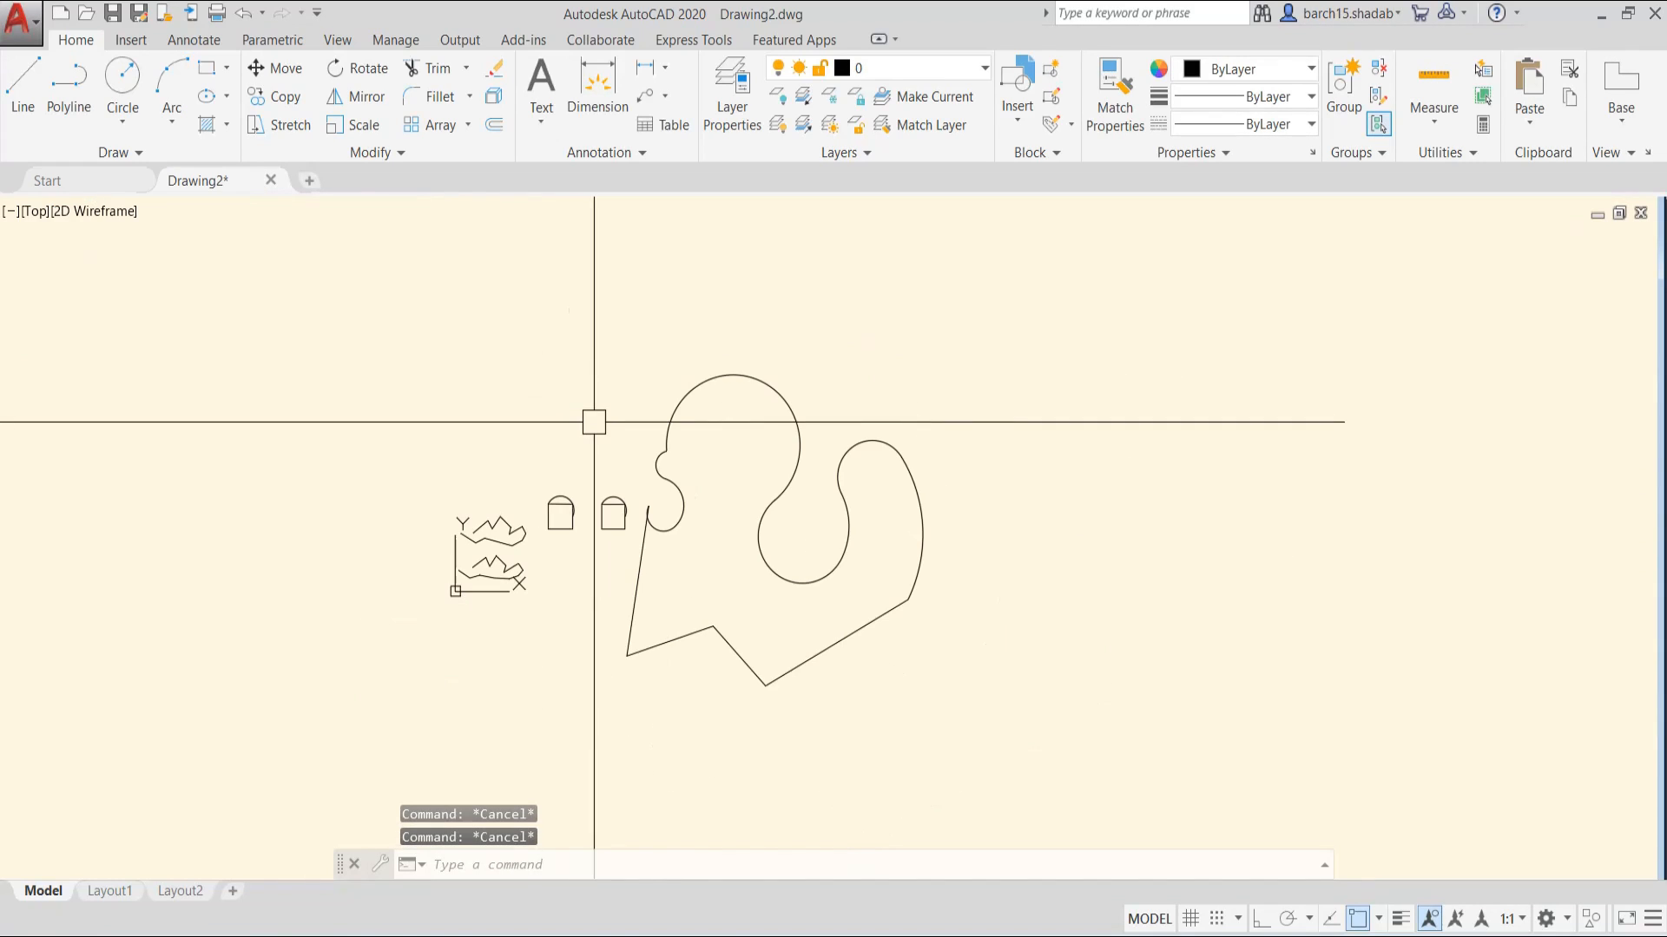
left_click(115, 153)
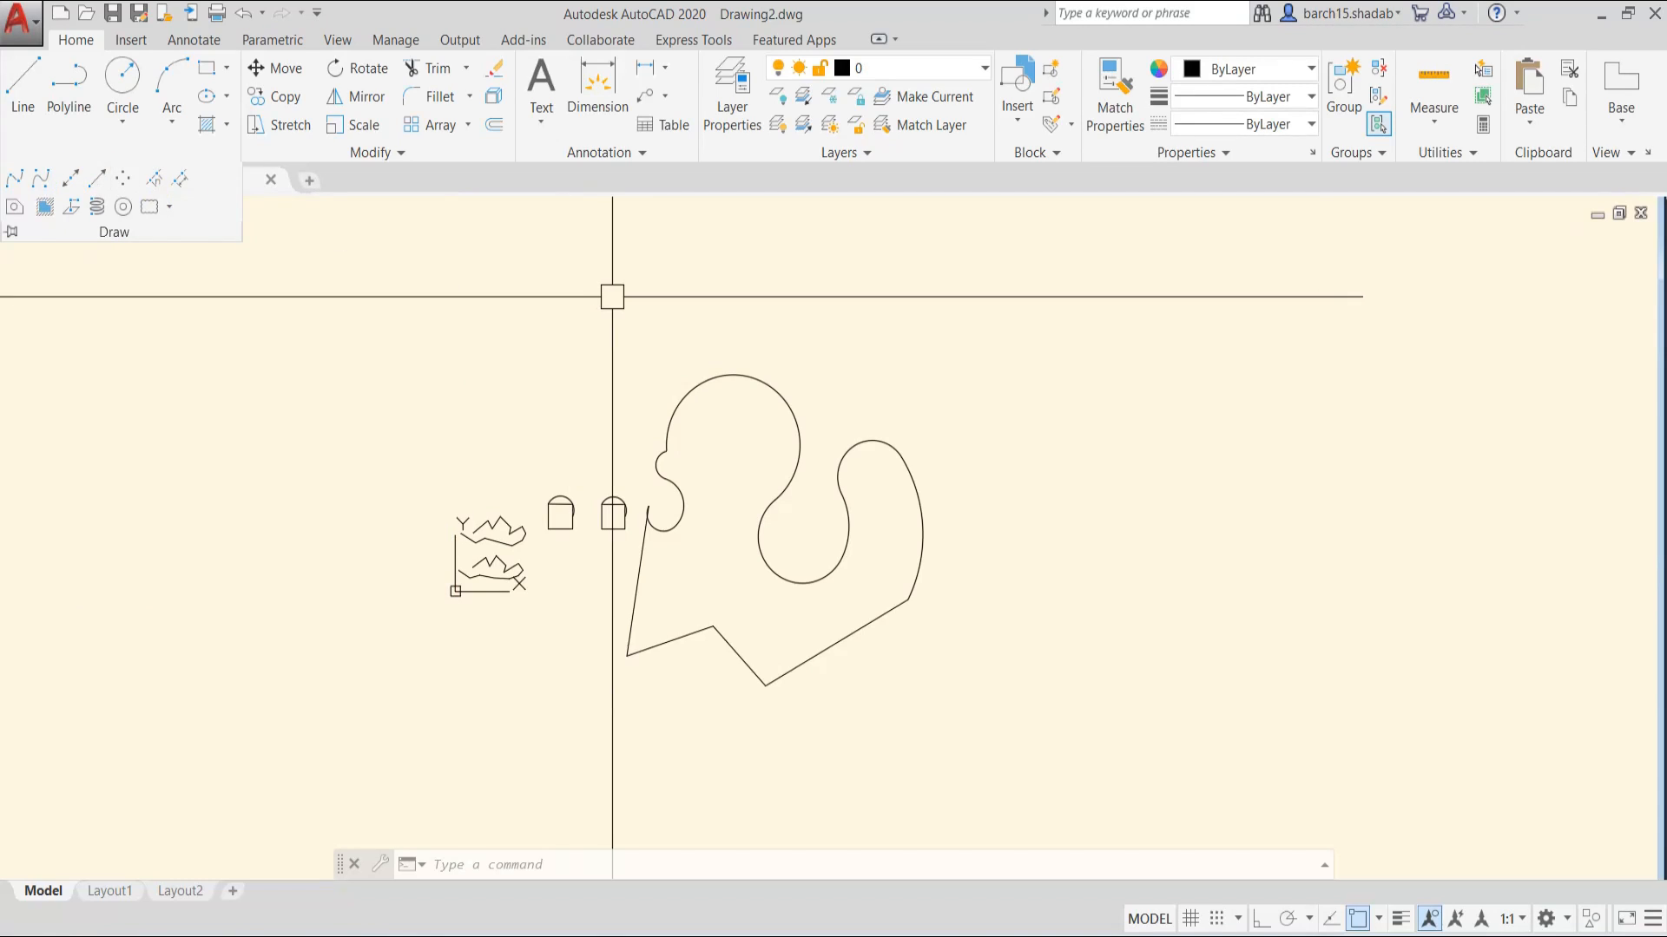
key("Escape")
key("Escape")
key("Escape")
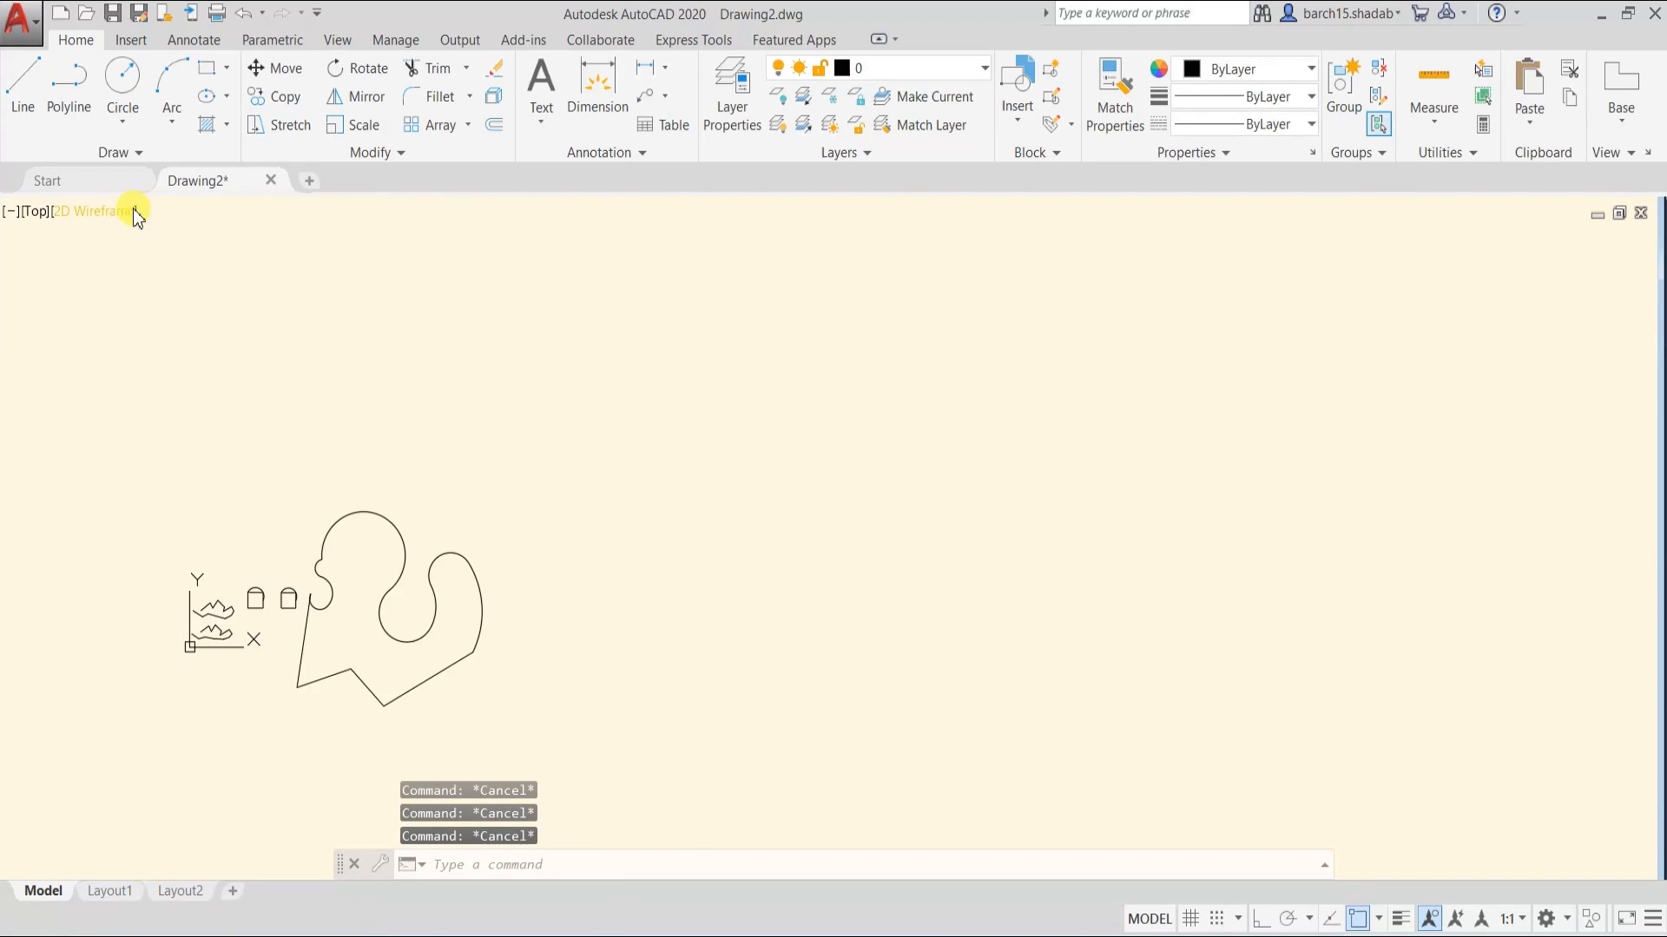
- With Ortho off, draw a nearly vertical construction line (XLINE) through two points in the empty area beside the existing shapes
middle_click_drag(618, 442, 627, 513)
type("x")
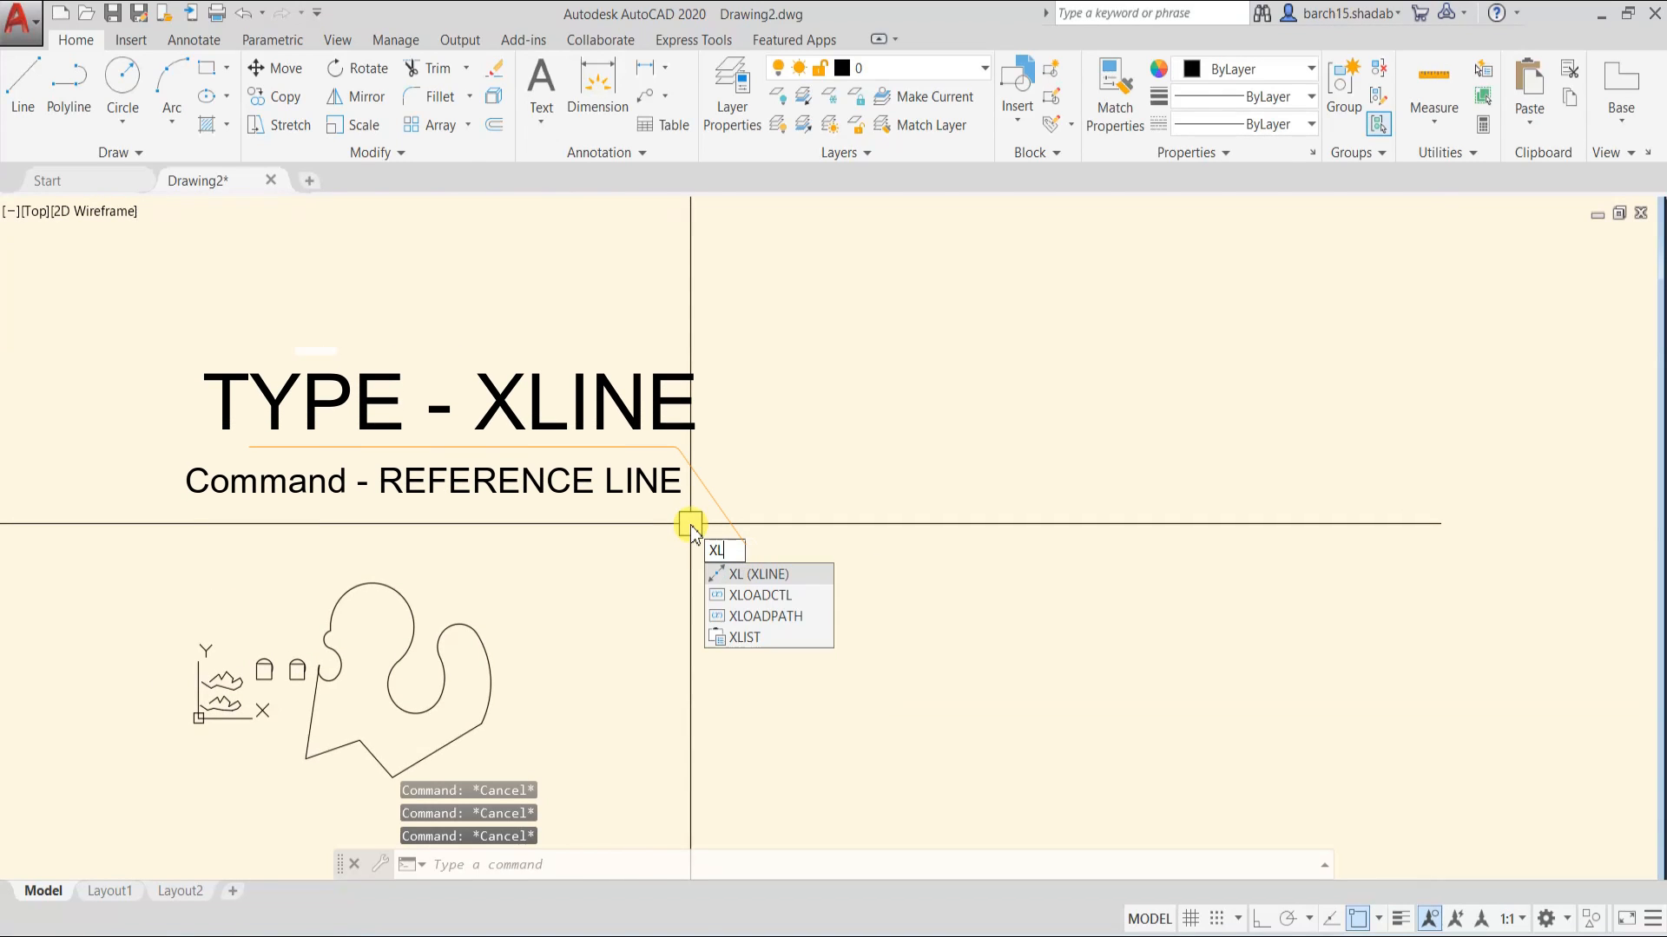
left_click(797, 575)
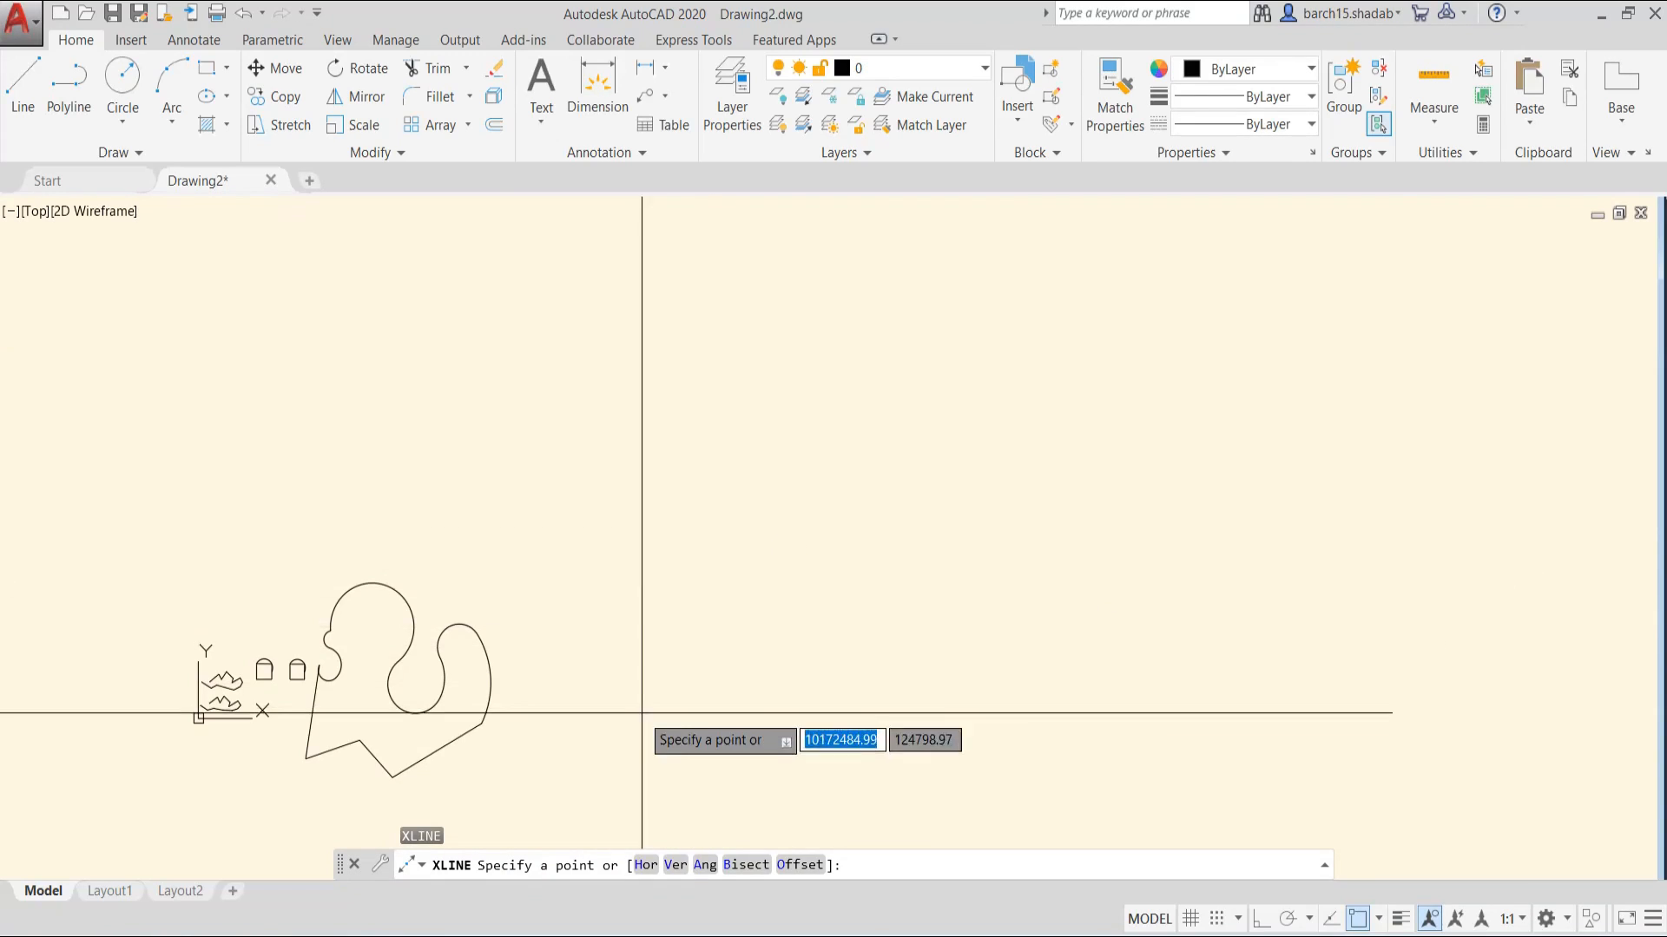
middle_click_drag(605, 735, 607, 658)
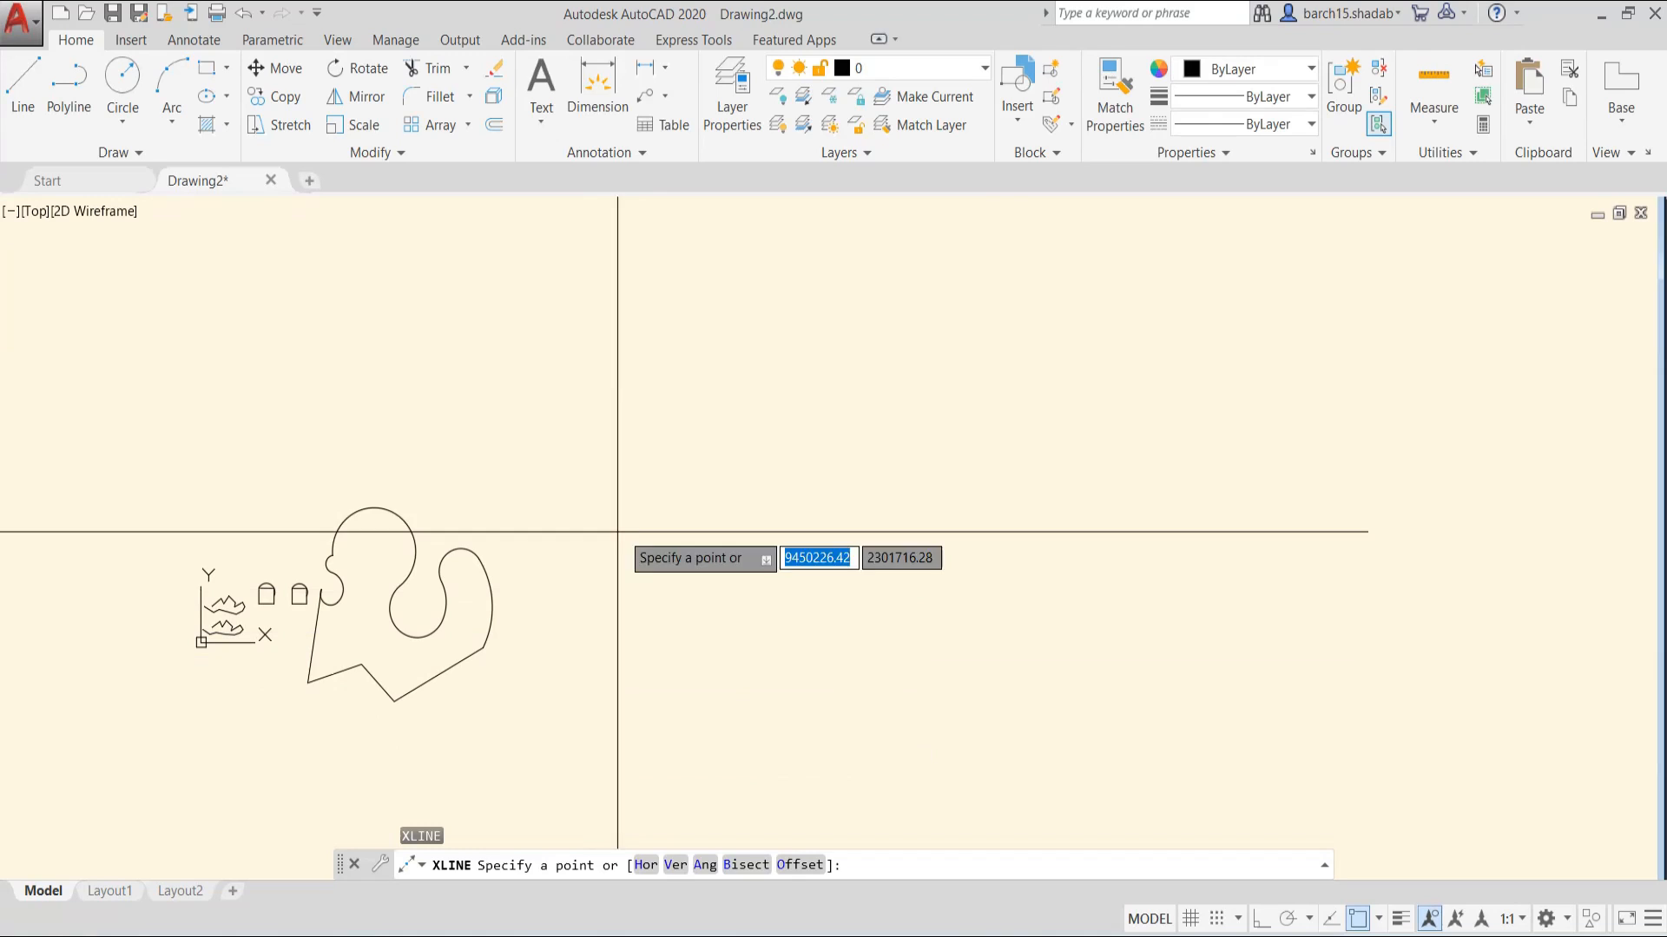
left_click(701, 473)
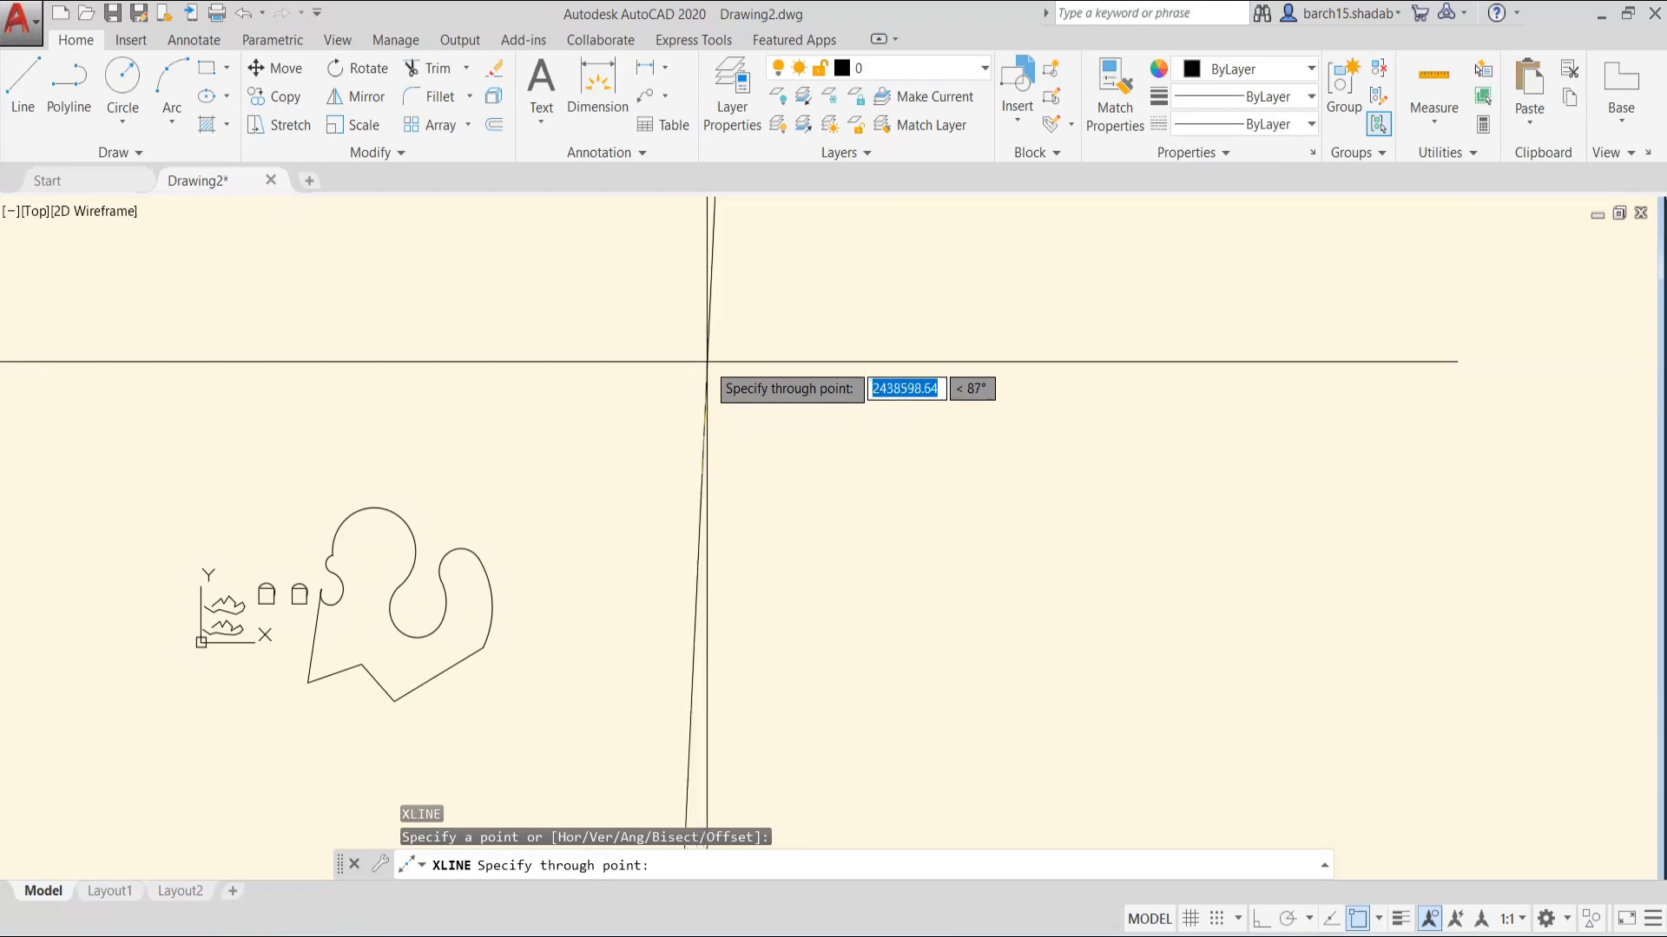
scroll(751, 443, "down", 5)
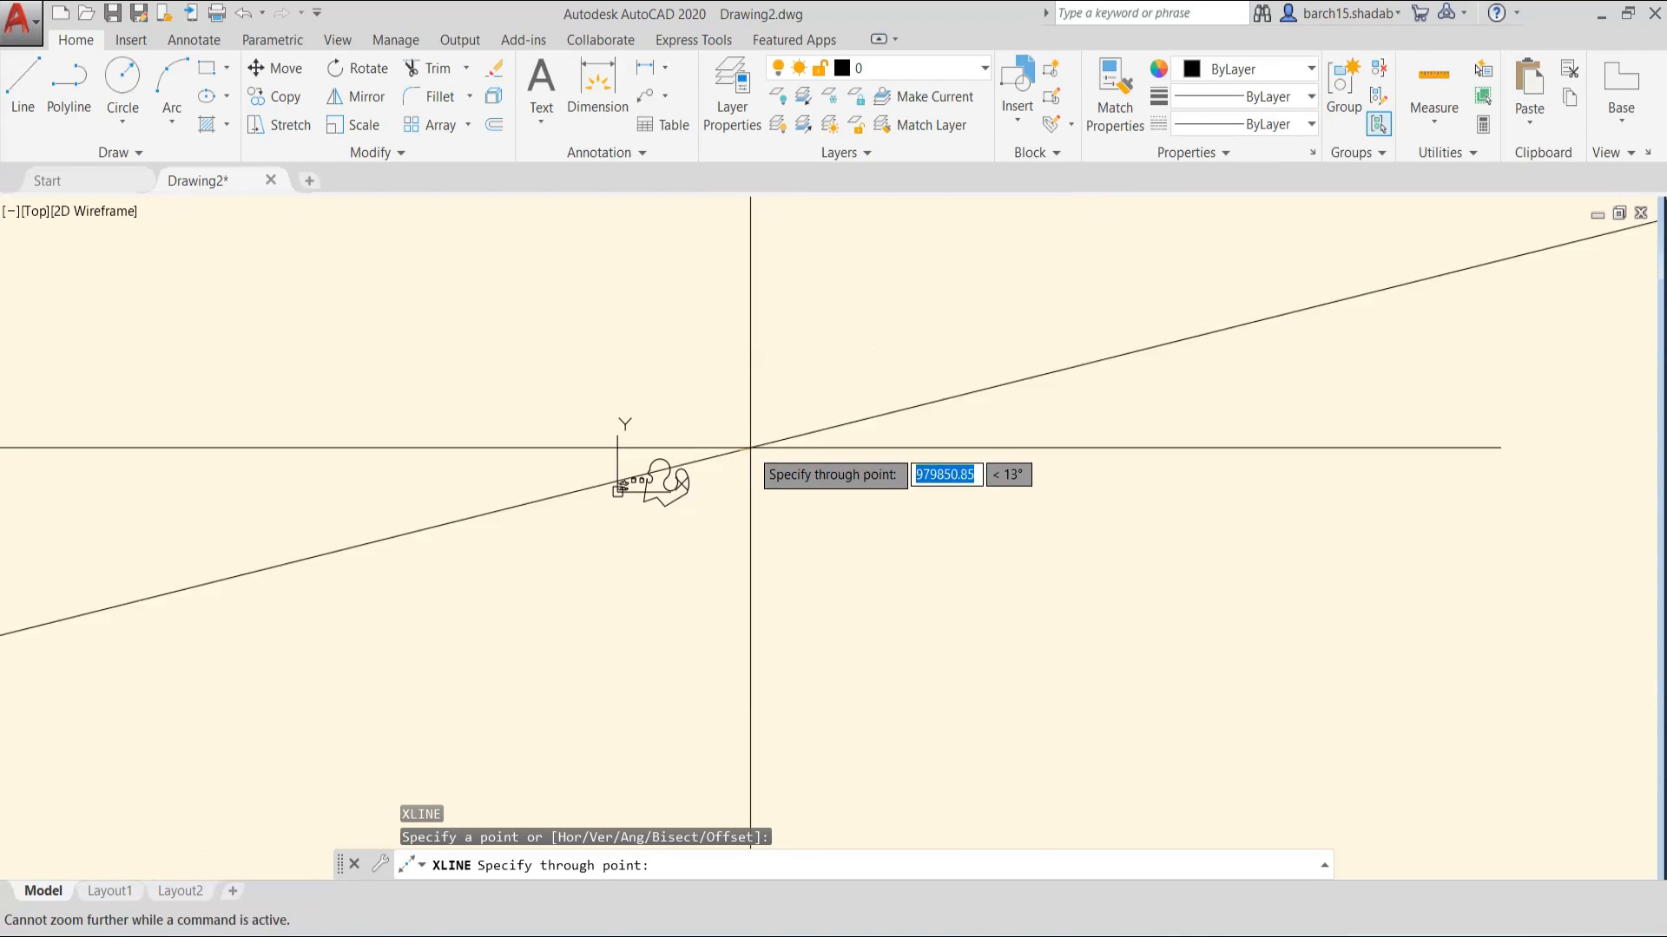
scroll(803, 447, "up", 2)
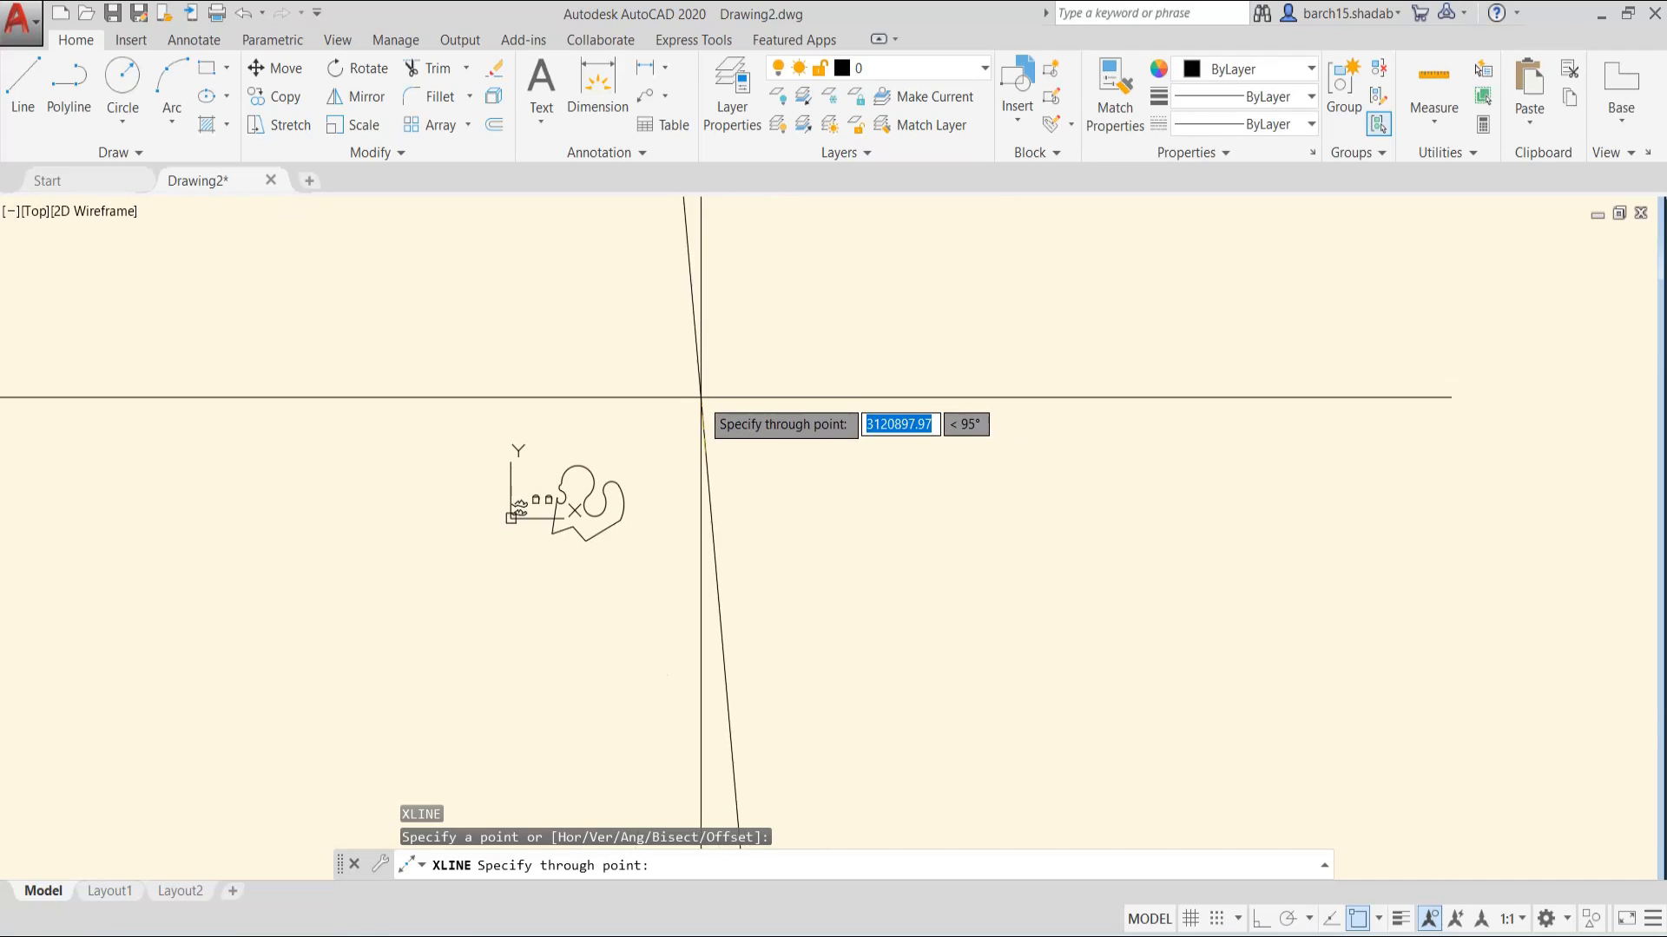
scroll(708, 410, "up", 4)
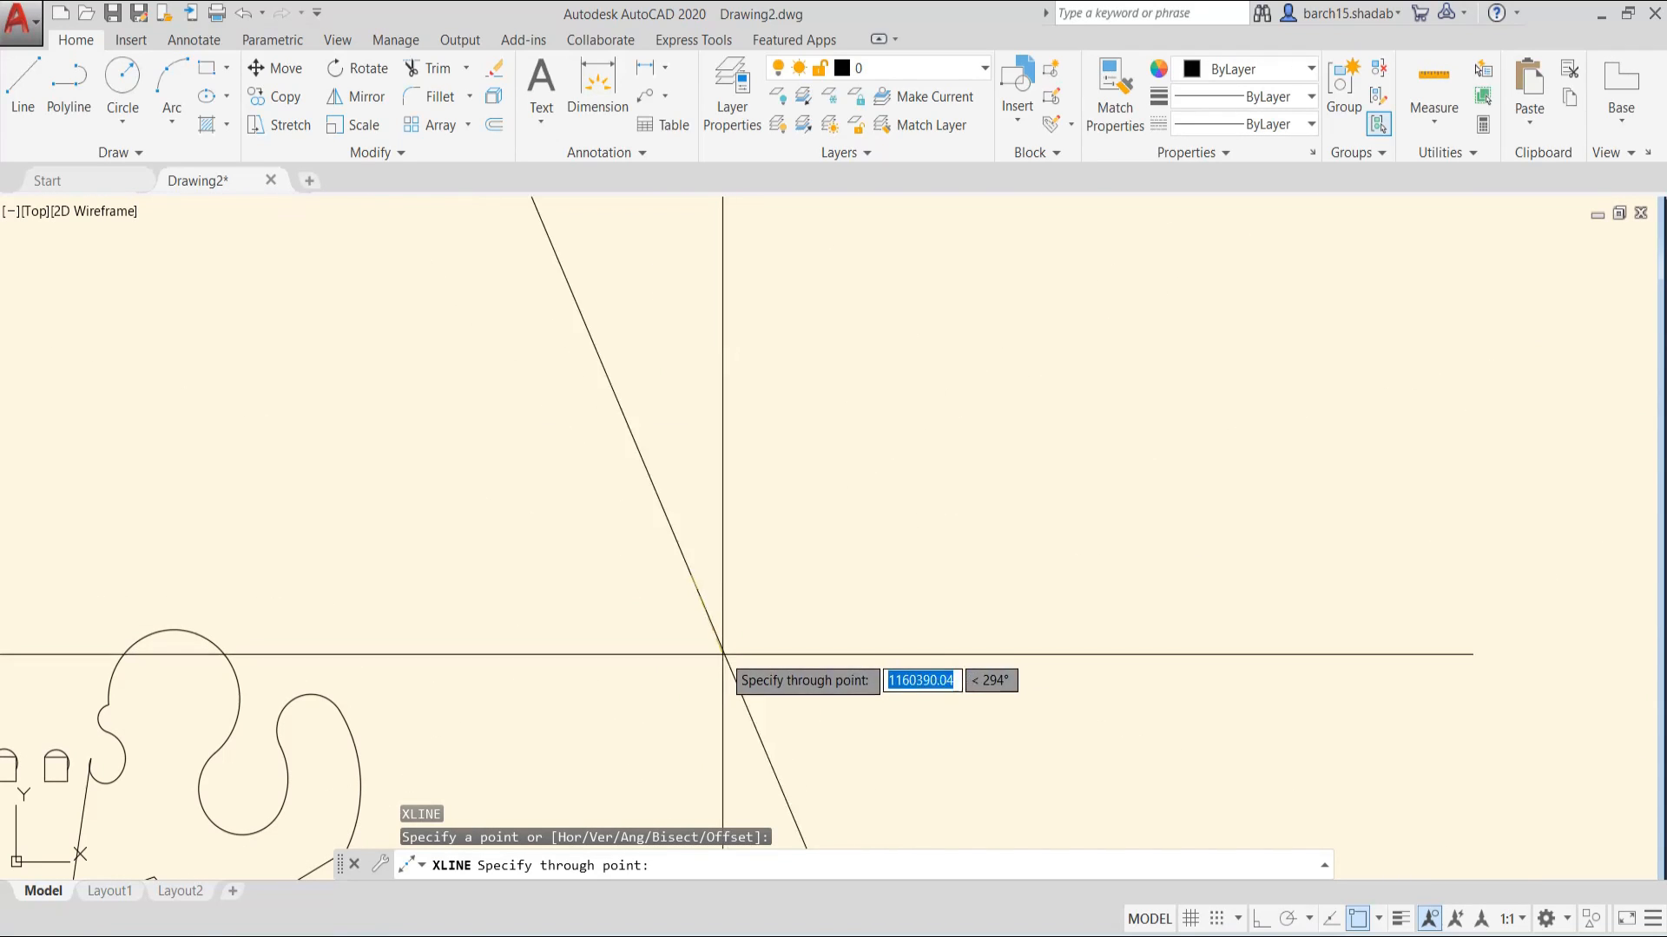
left_click(690, 443)
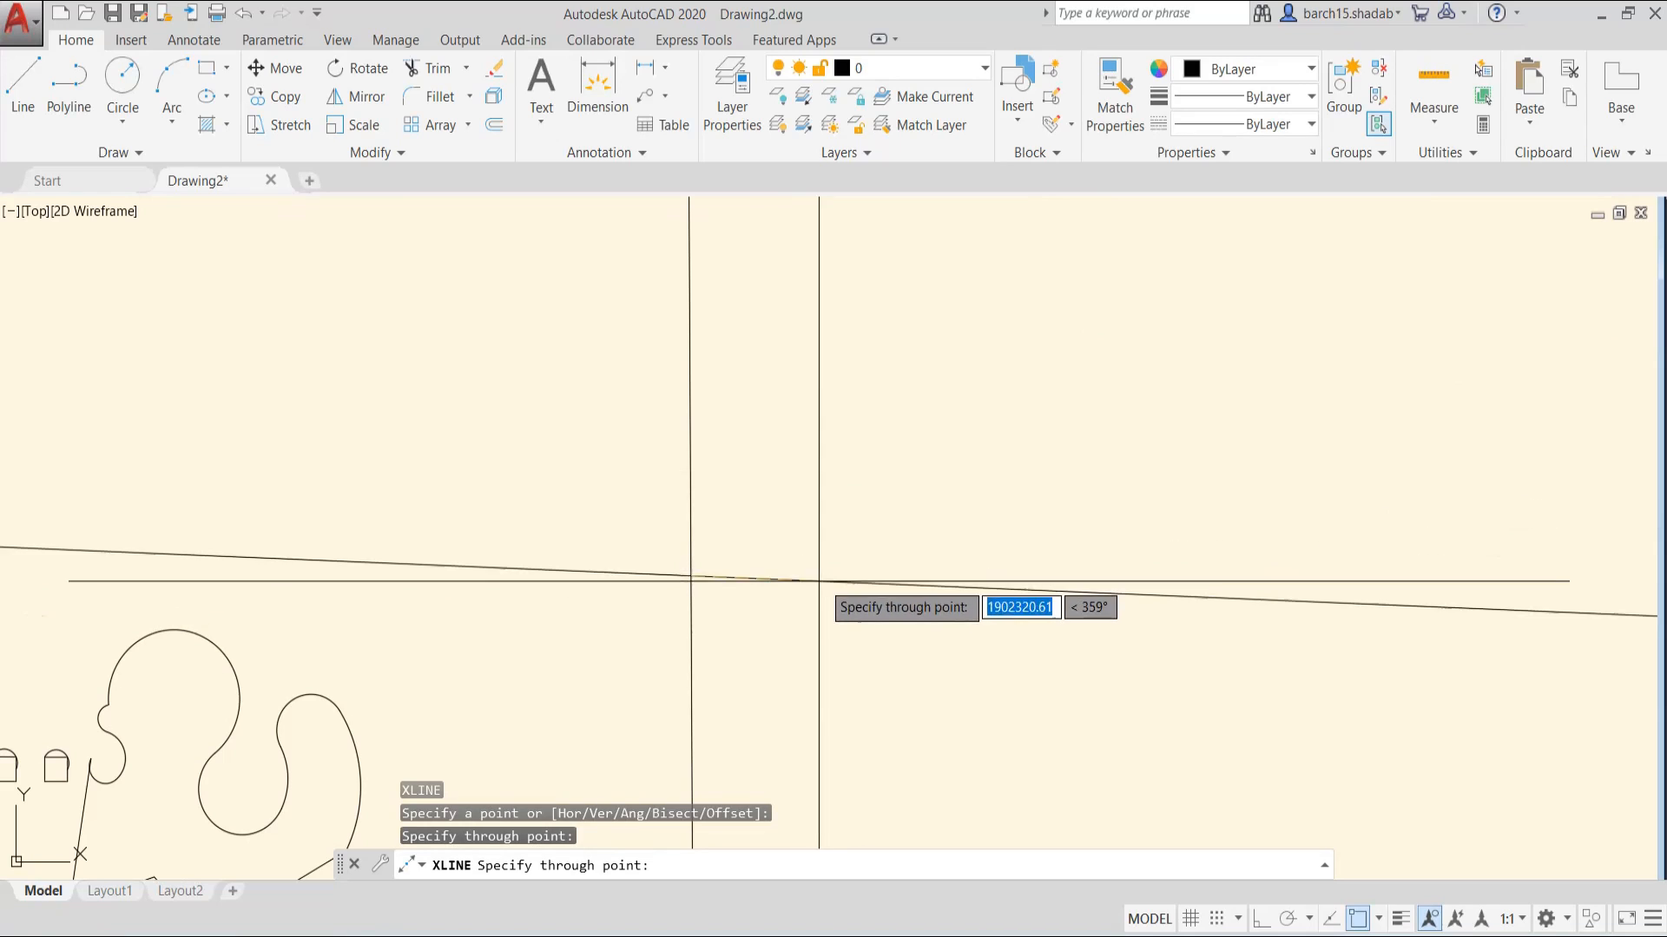
key("Escape")
- Examine how far the near-vertical construction line extends in both directions
scroll(693, 625, "down", 3)
scroll(678, 435, "up", 5)
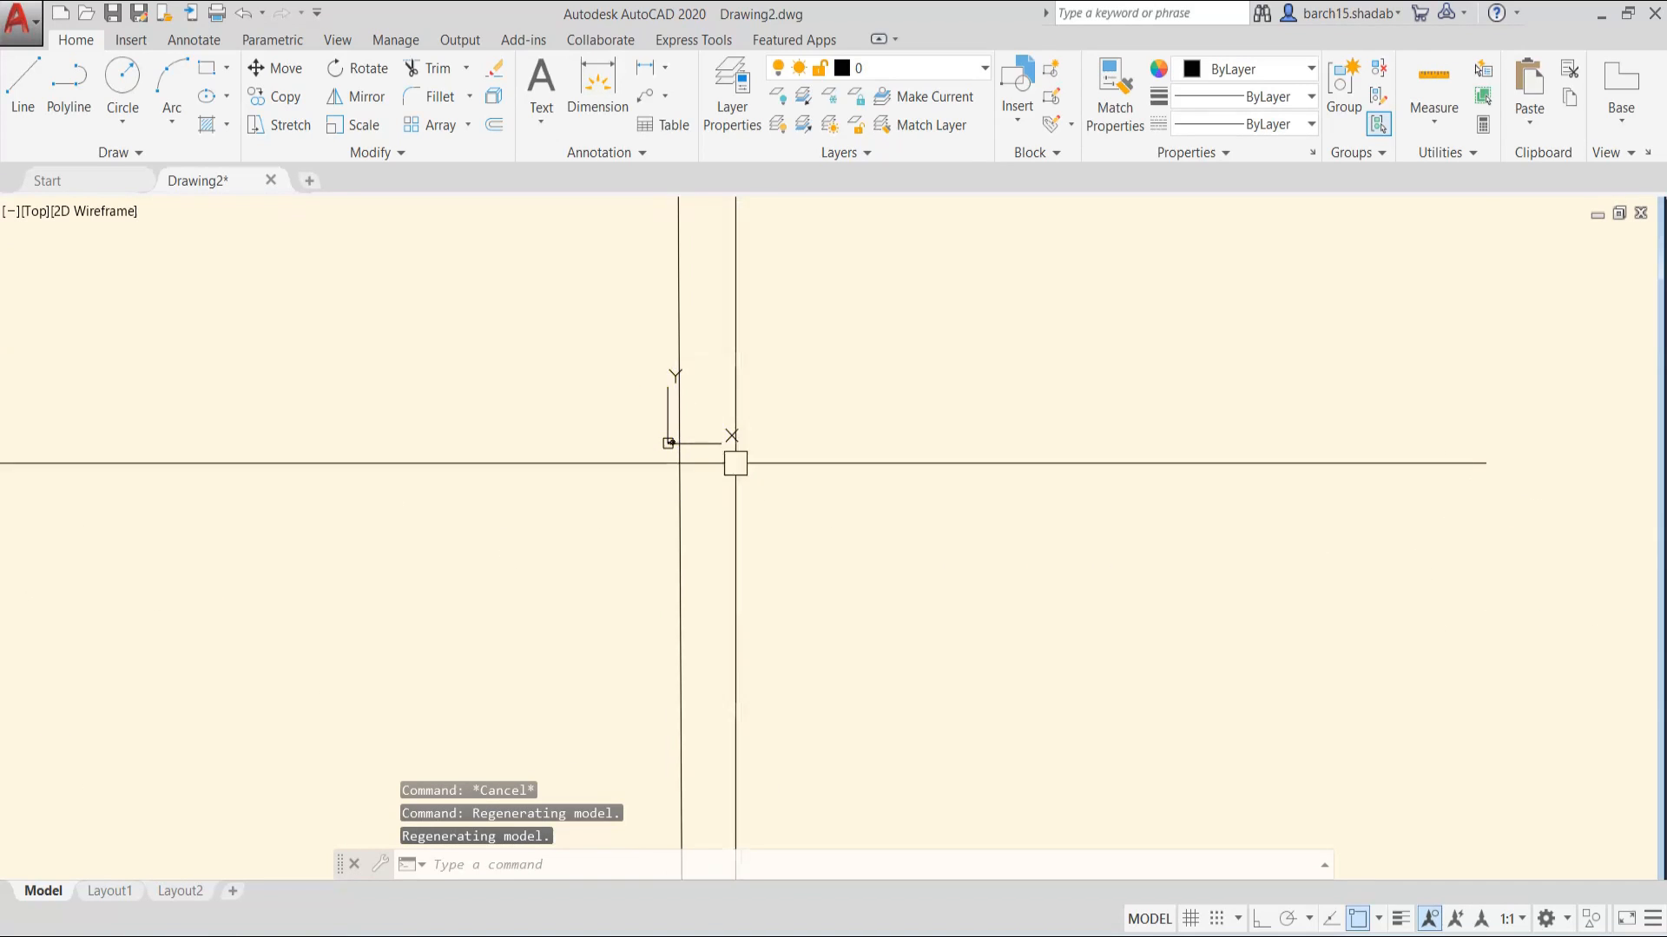
scroll(735, 462, "down", 6)
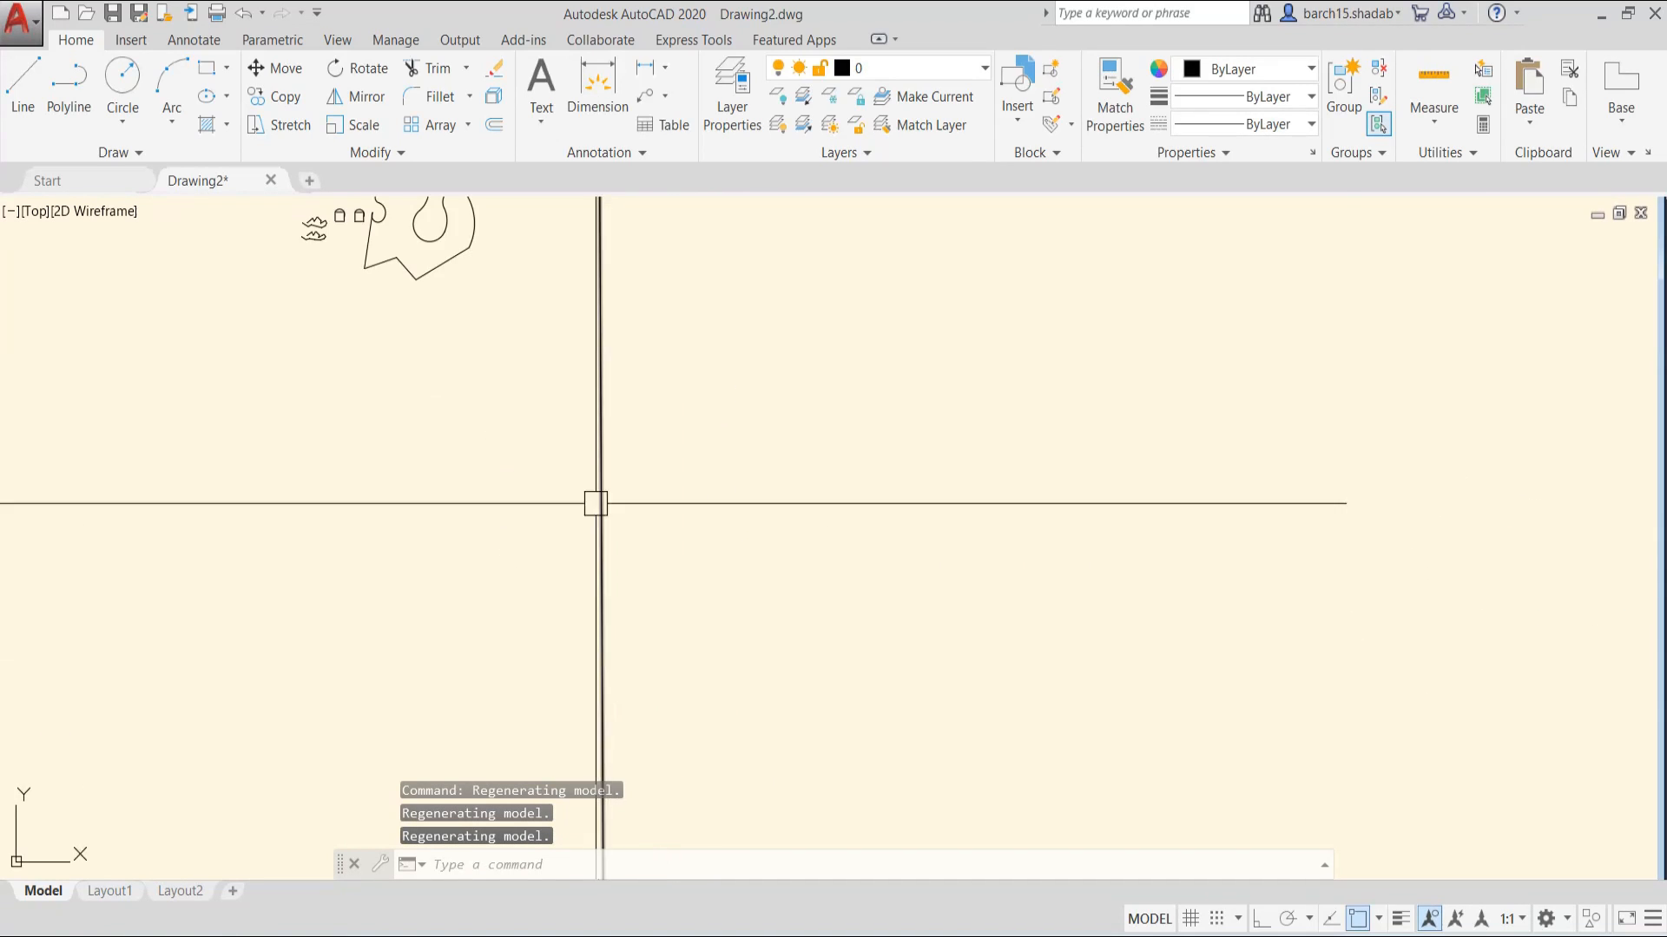
scroll(612, 547, "up", 3)
scroll(621, 599, "down", 4)
key("Escape")
key("Escape")
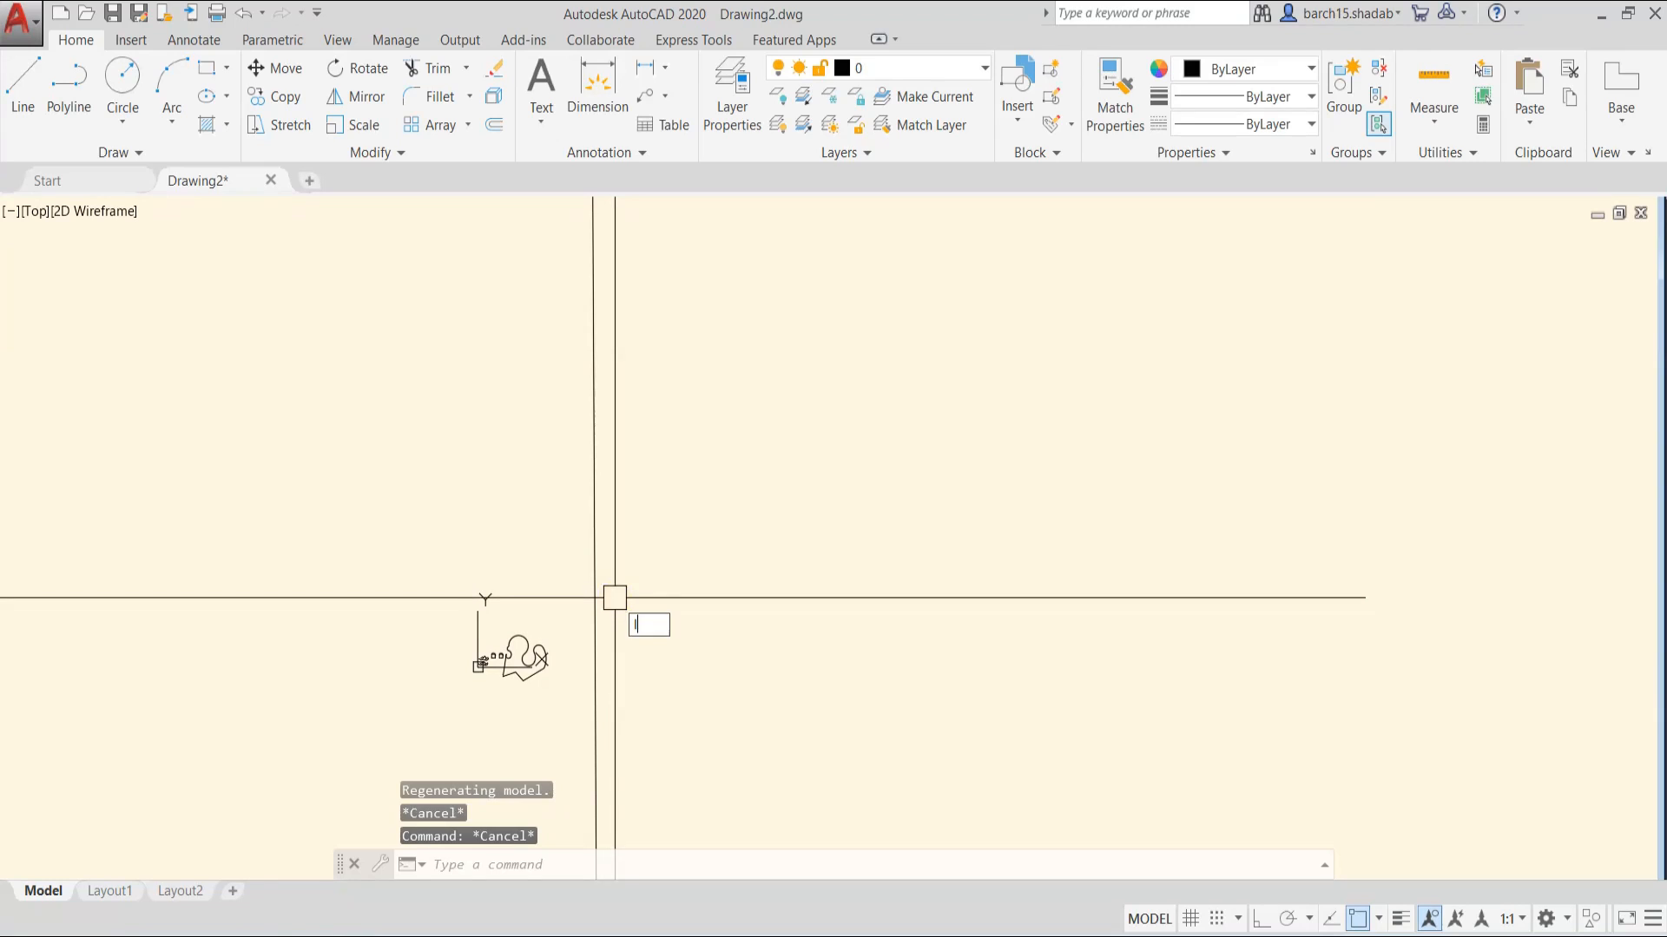
- Turn Ortho on and draw a horizontal construction line (XLINE) through a point on the near-vertical one
type("l")
key("Return")
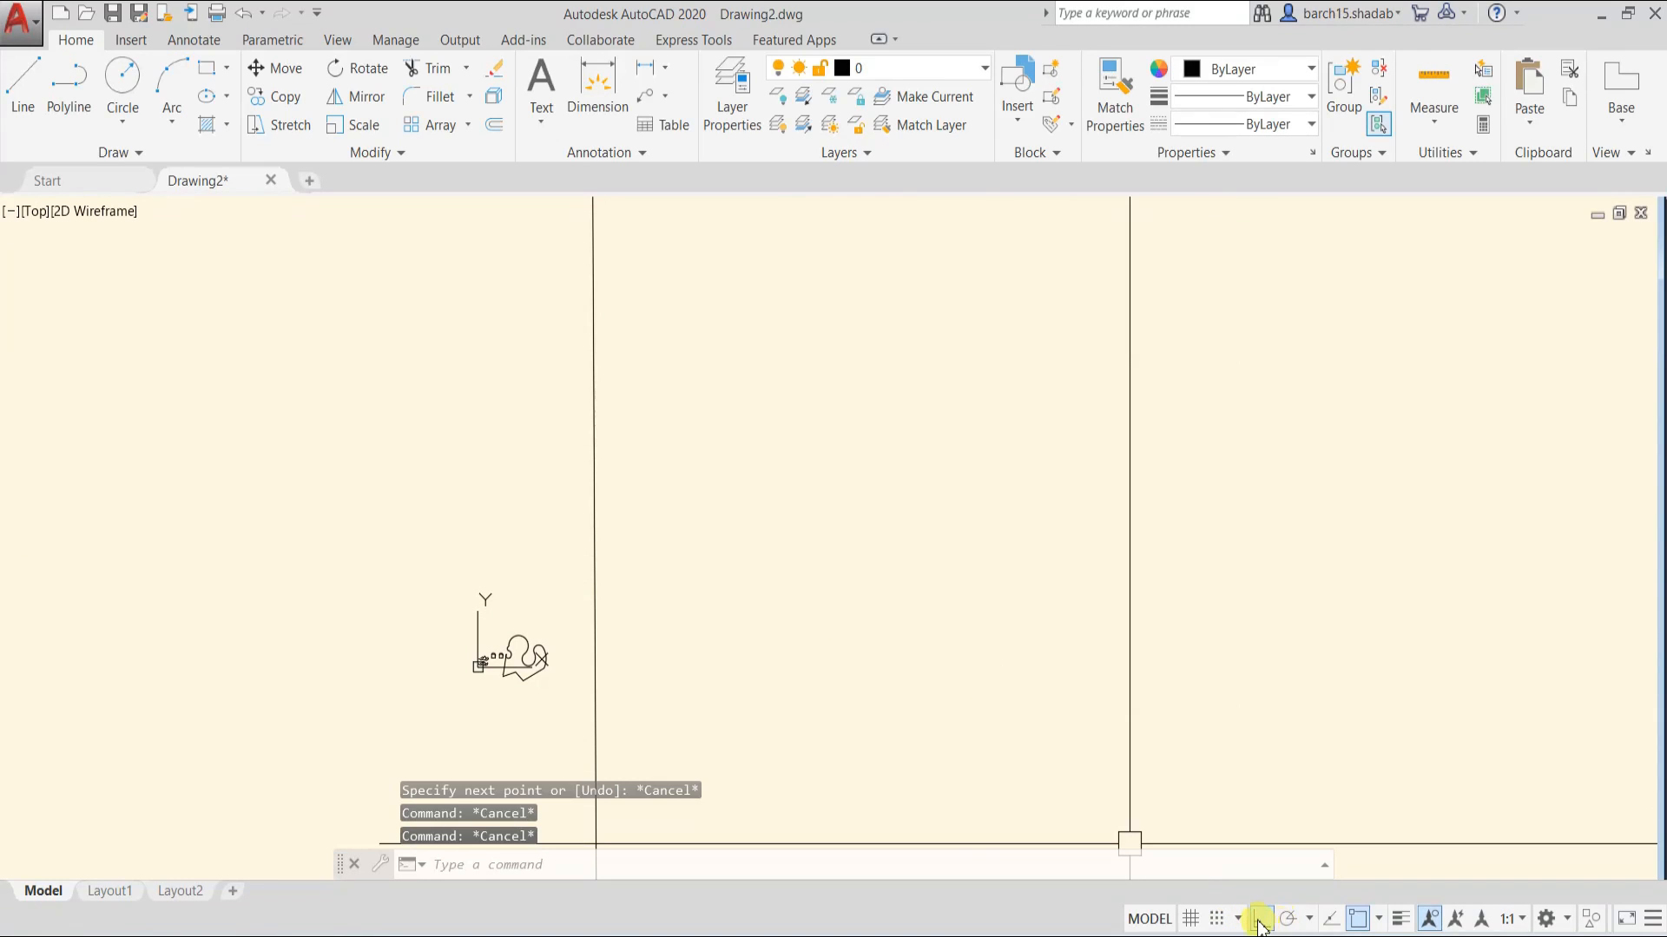
left_click(1260, 920)
type("Xl")
key("Return")
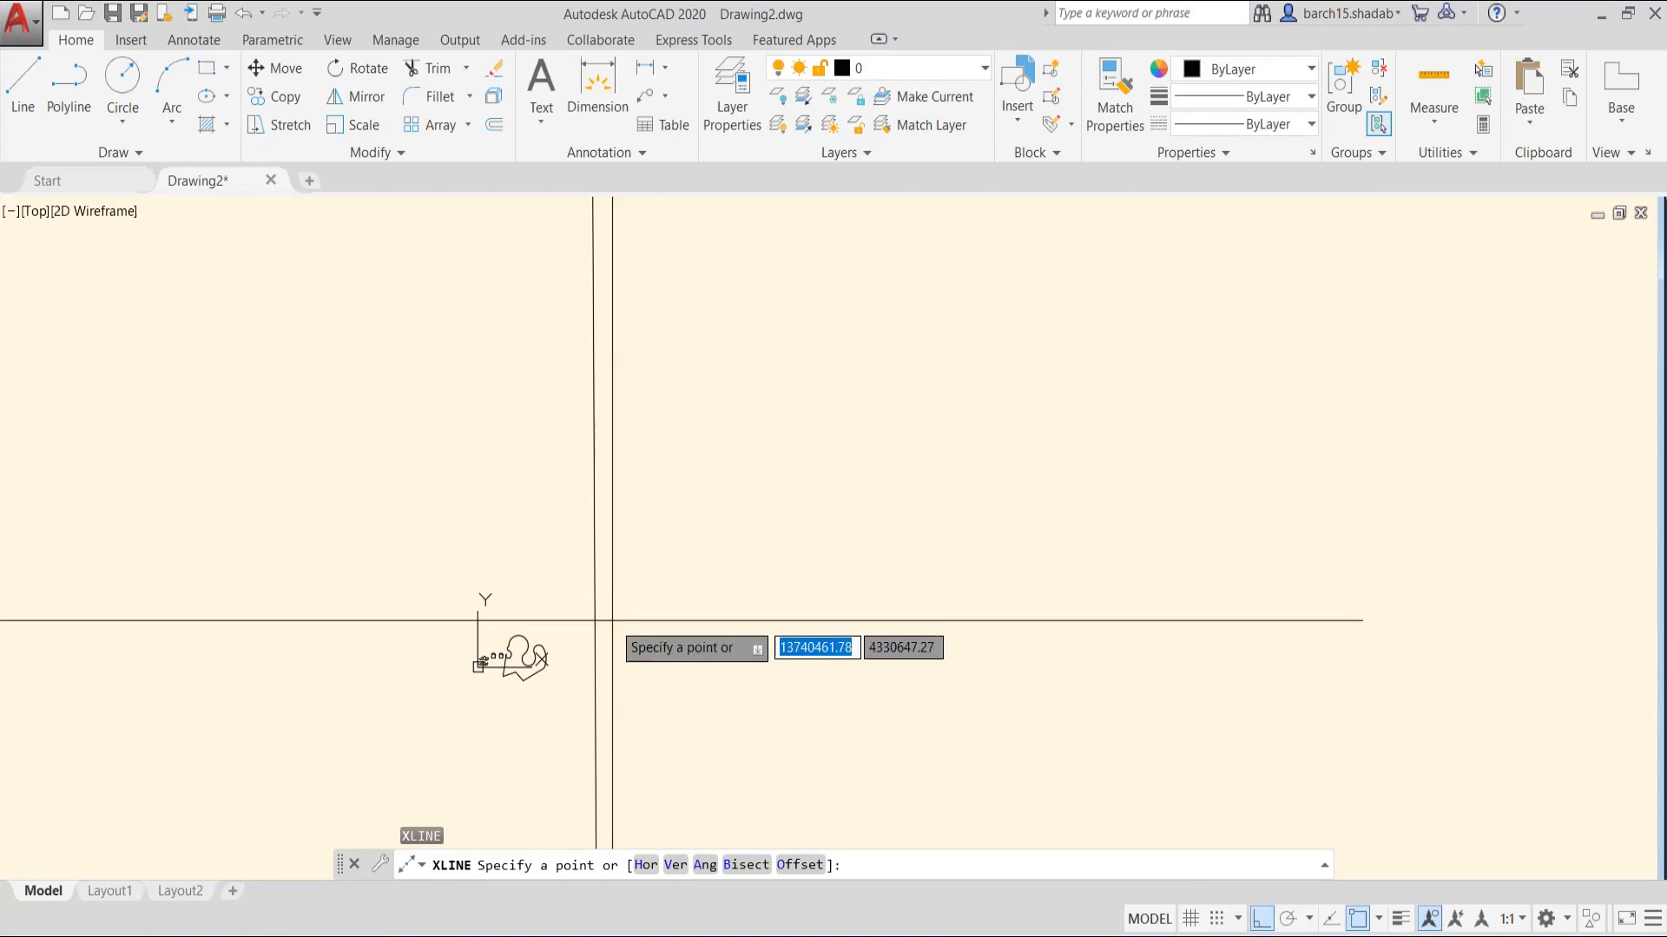
left_click(595, 626)
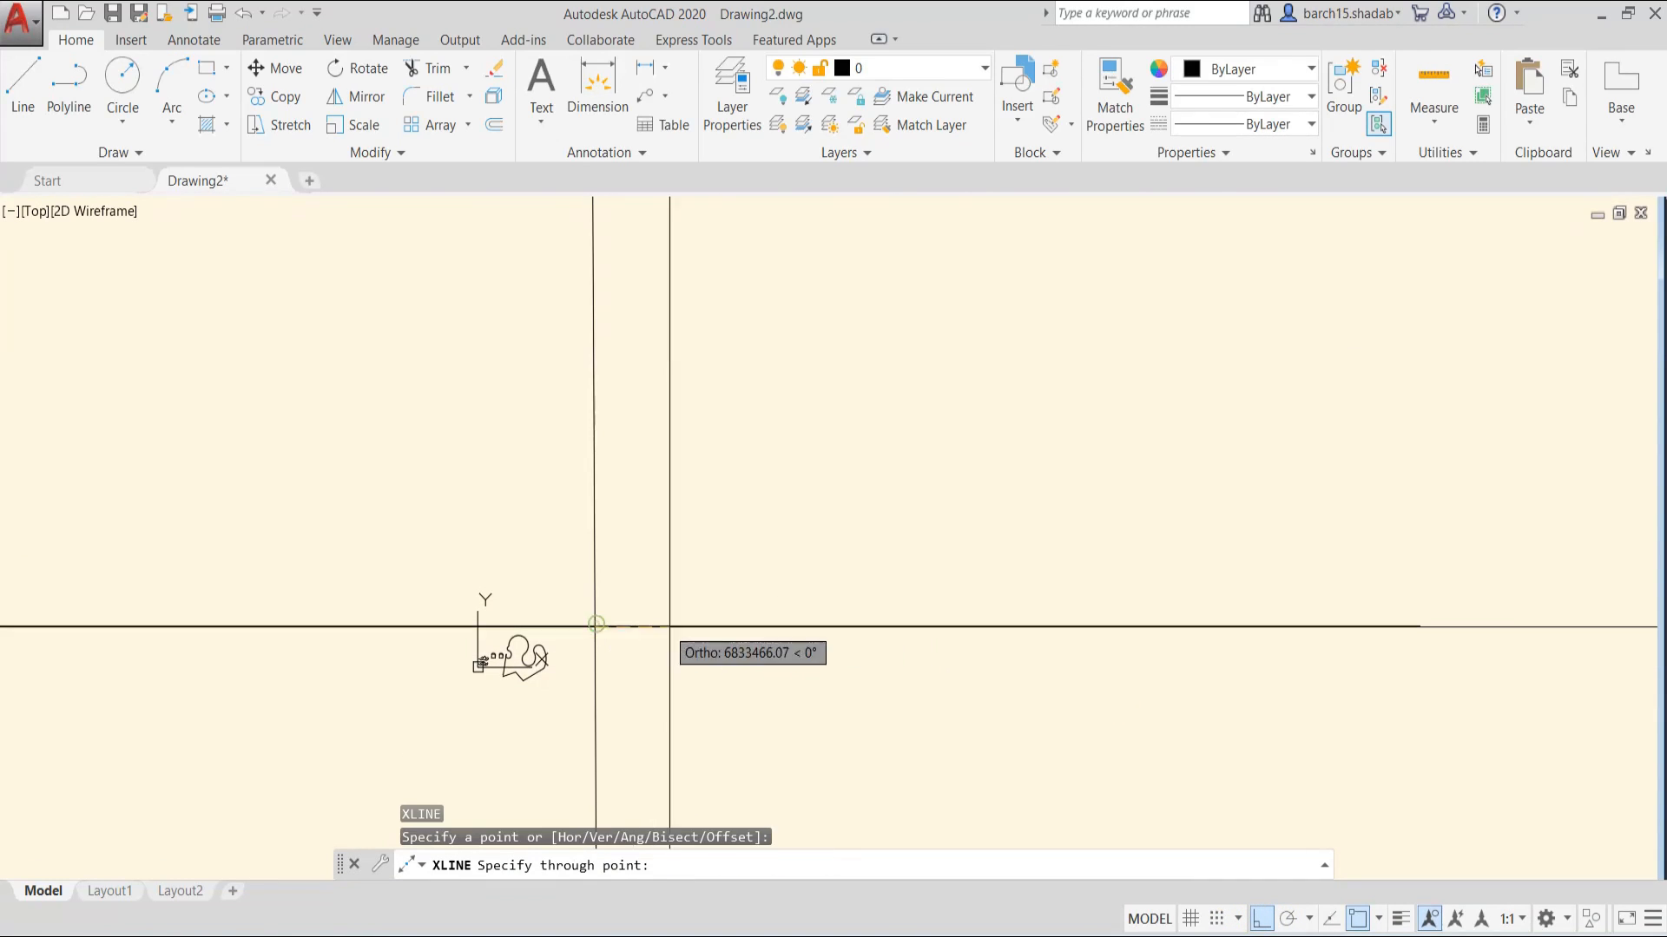
left_click(912, 661)
key("Escape")
key("Escape")
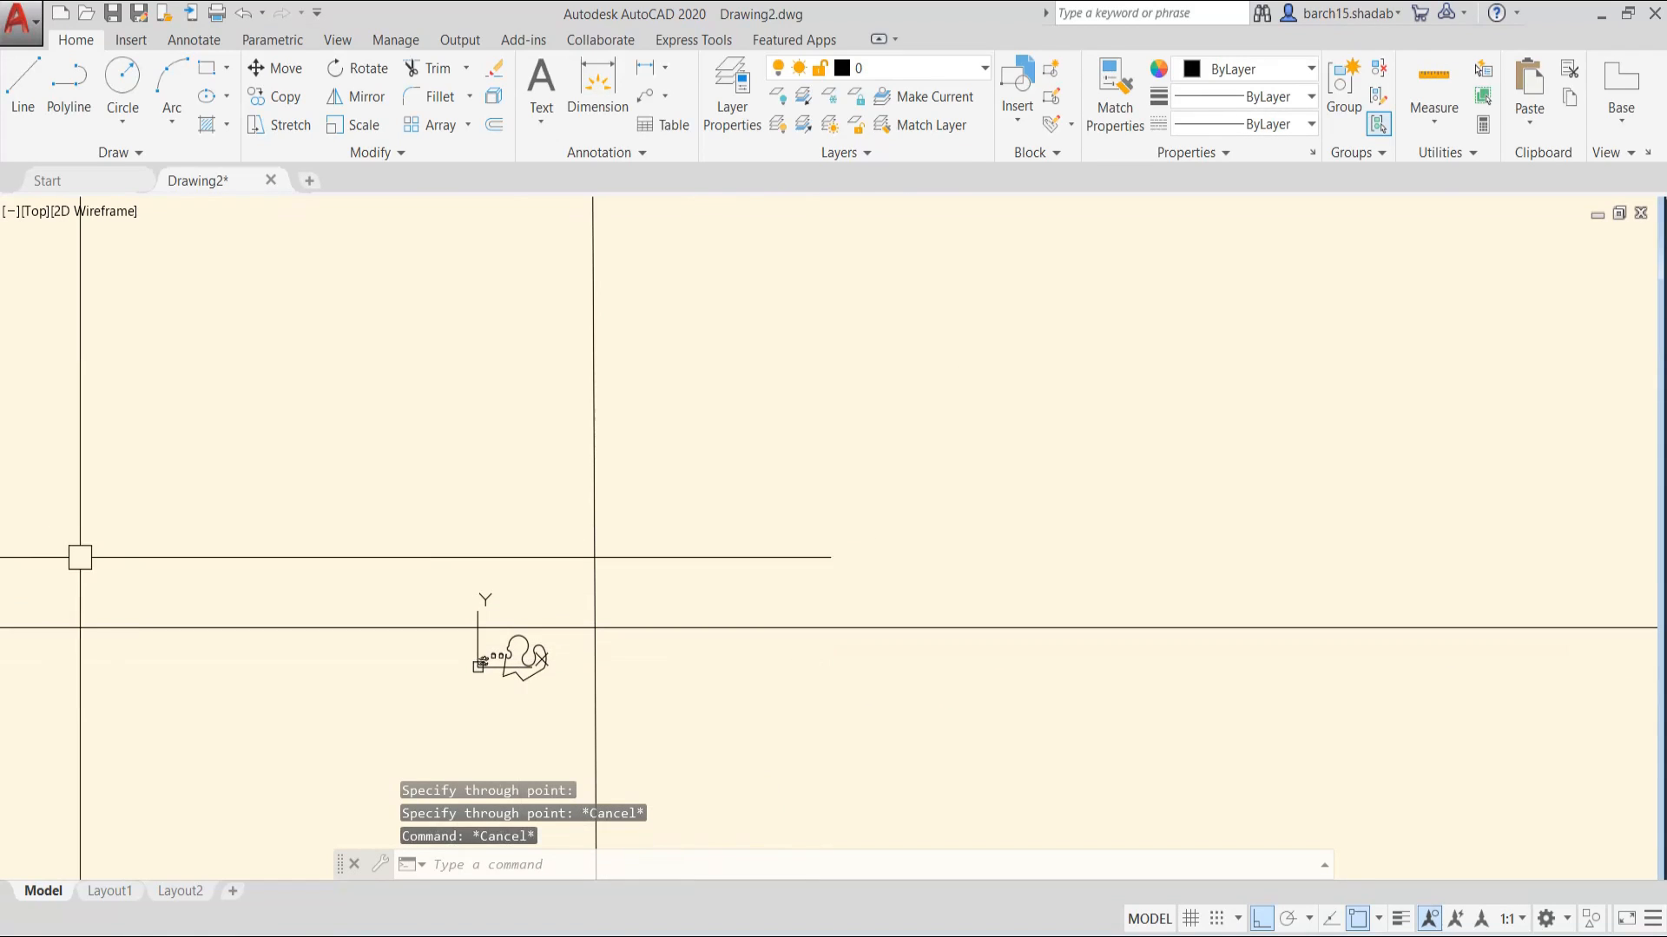
- Examine the extent of the horizontal construction line, select it to inspect its grips, and clear the selection
scroll(380, 563, "down", 5)
scroll(326, 573, "up", 7)
scroll(934, 632, "up", 3)
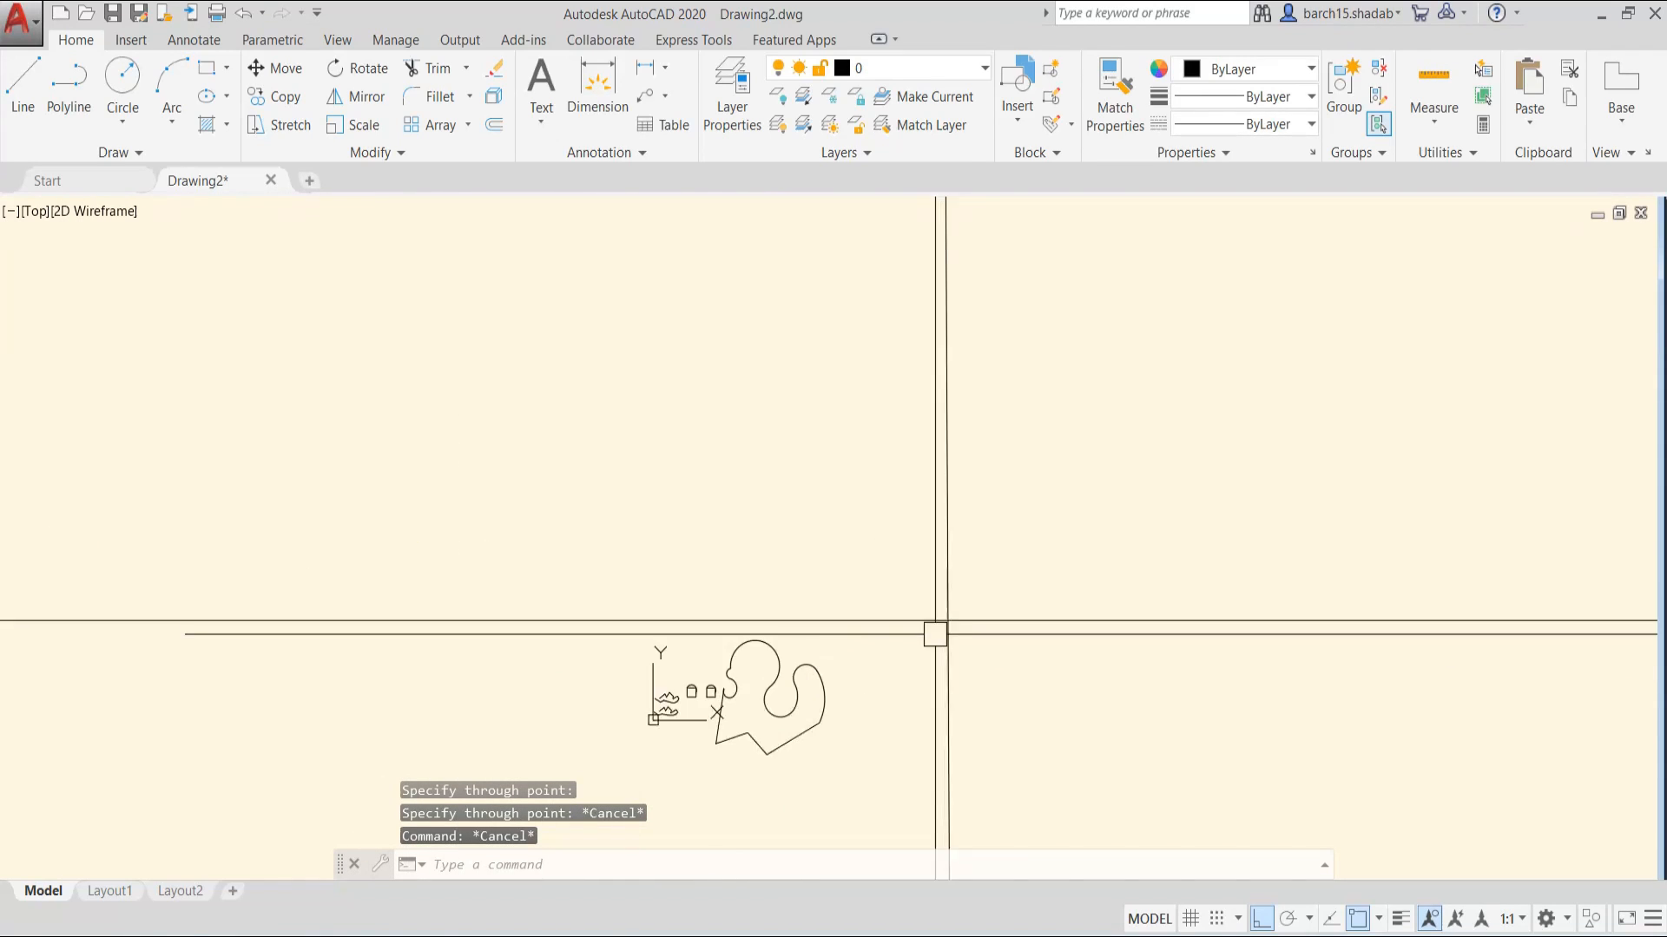
left_click(711, 668)
scroll(741, 692, "up", 4)
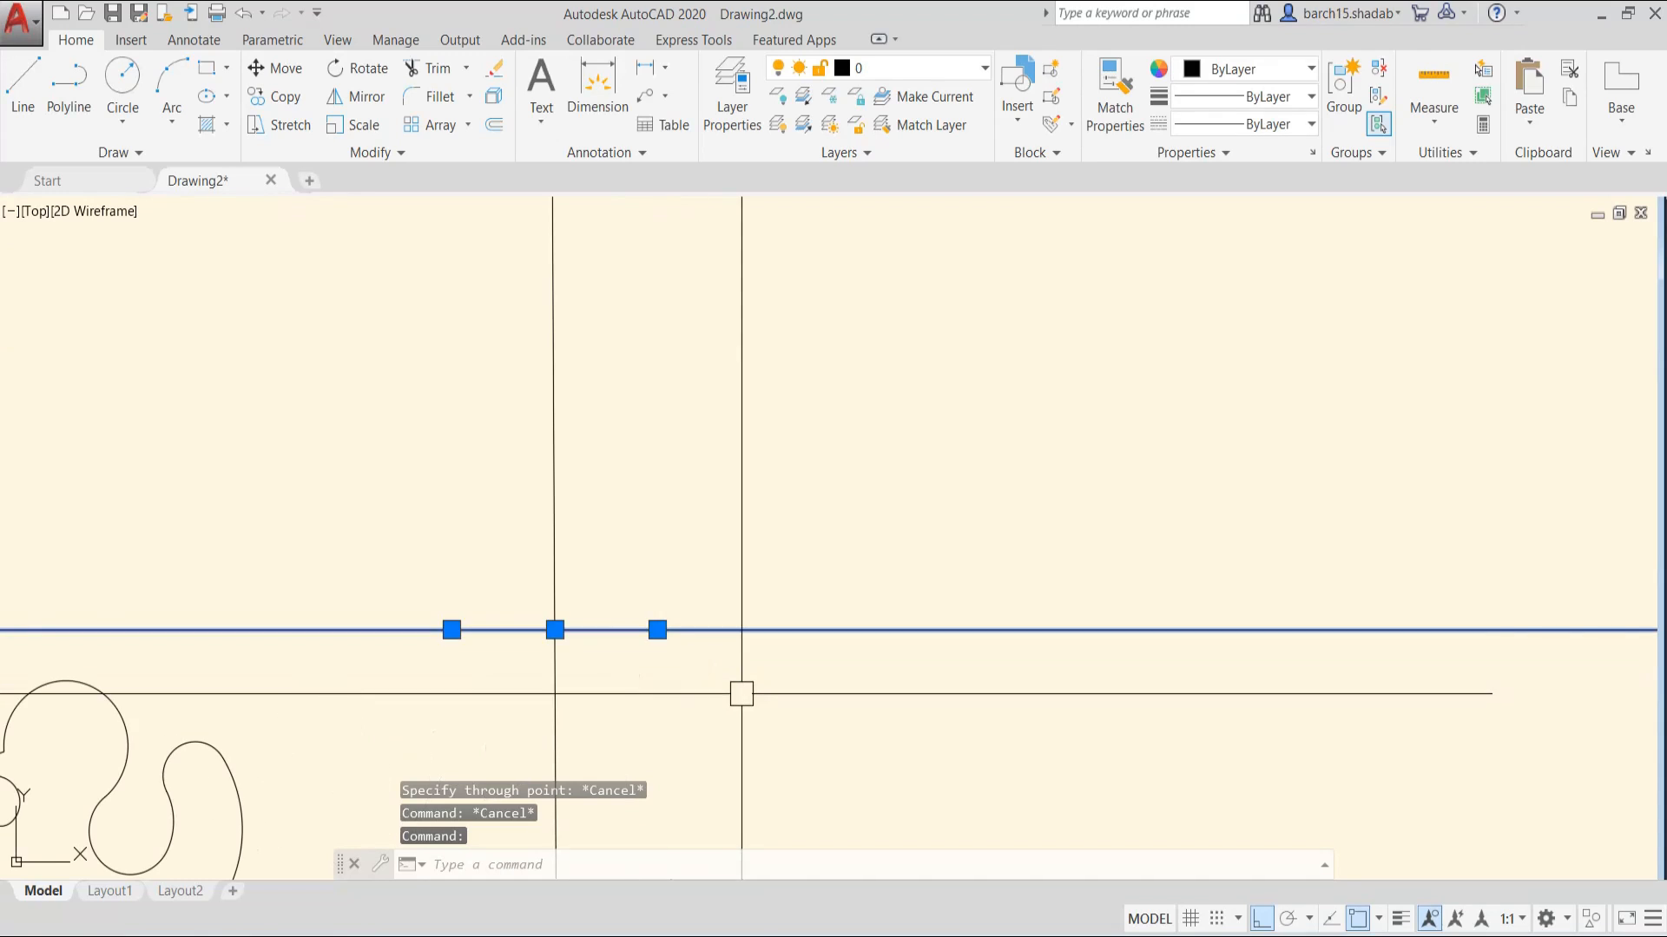
key("Escape")
key("Escape")
key("Escape")
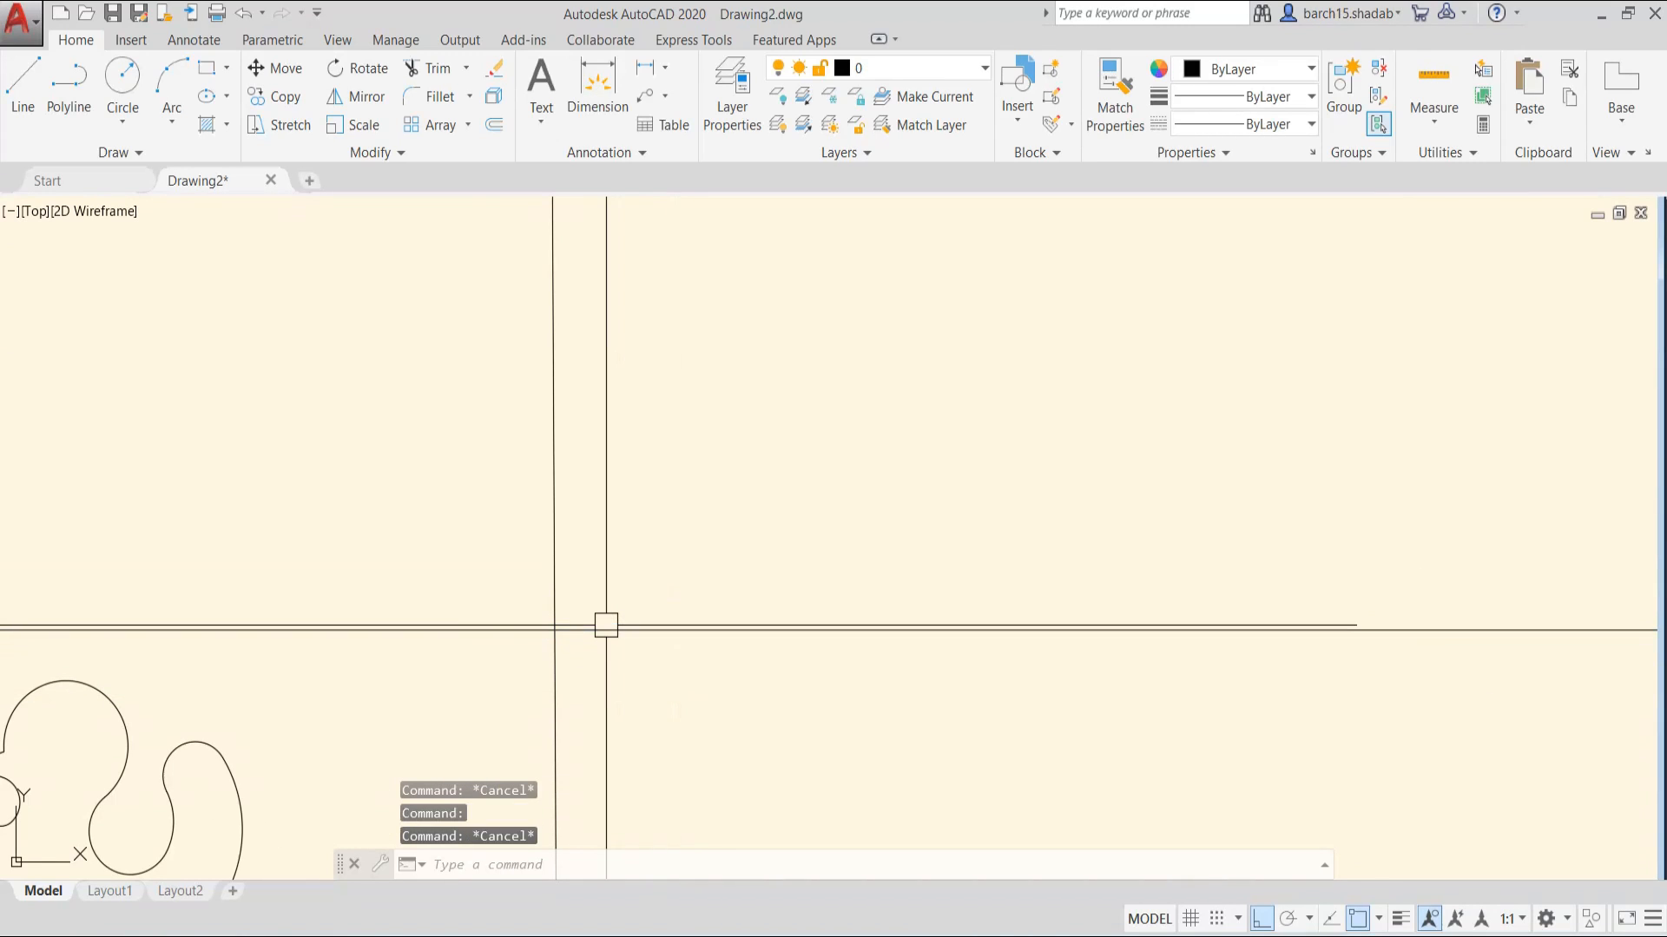
type("l")
key("Return")
scroll(556, 555, "up", 2)
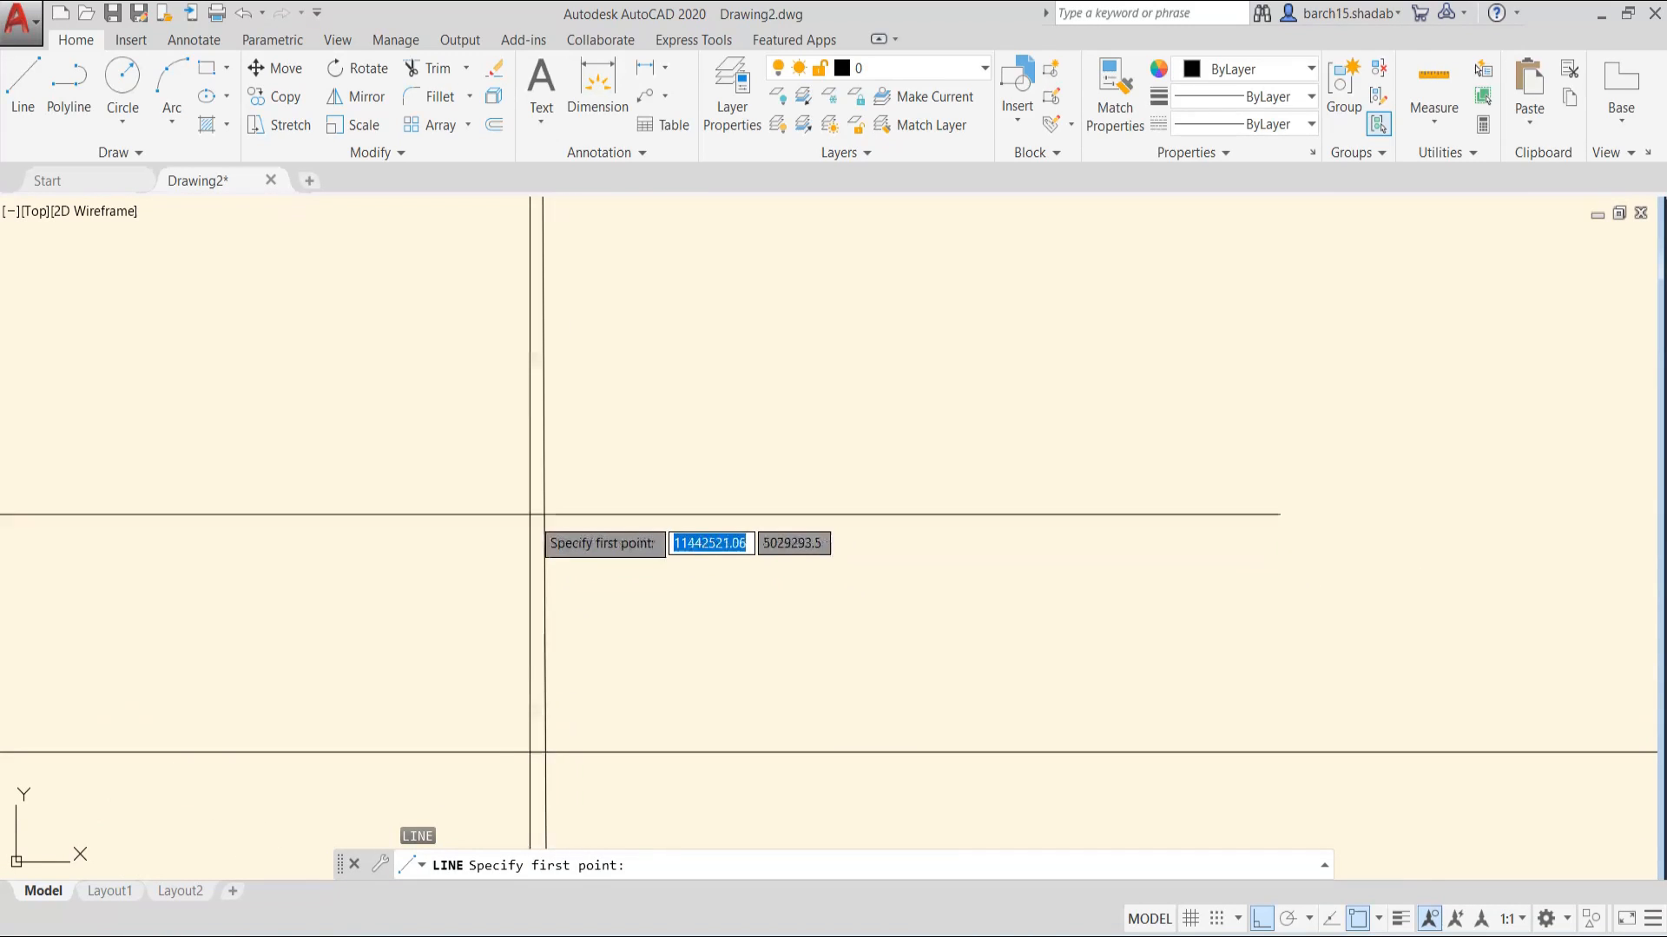
left_click(525, 515)
key("Escape")
key("Escape")
- Draw a second horizontal construction line (XLINE) above the first one, with Ortho on
type("x")
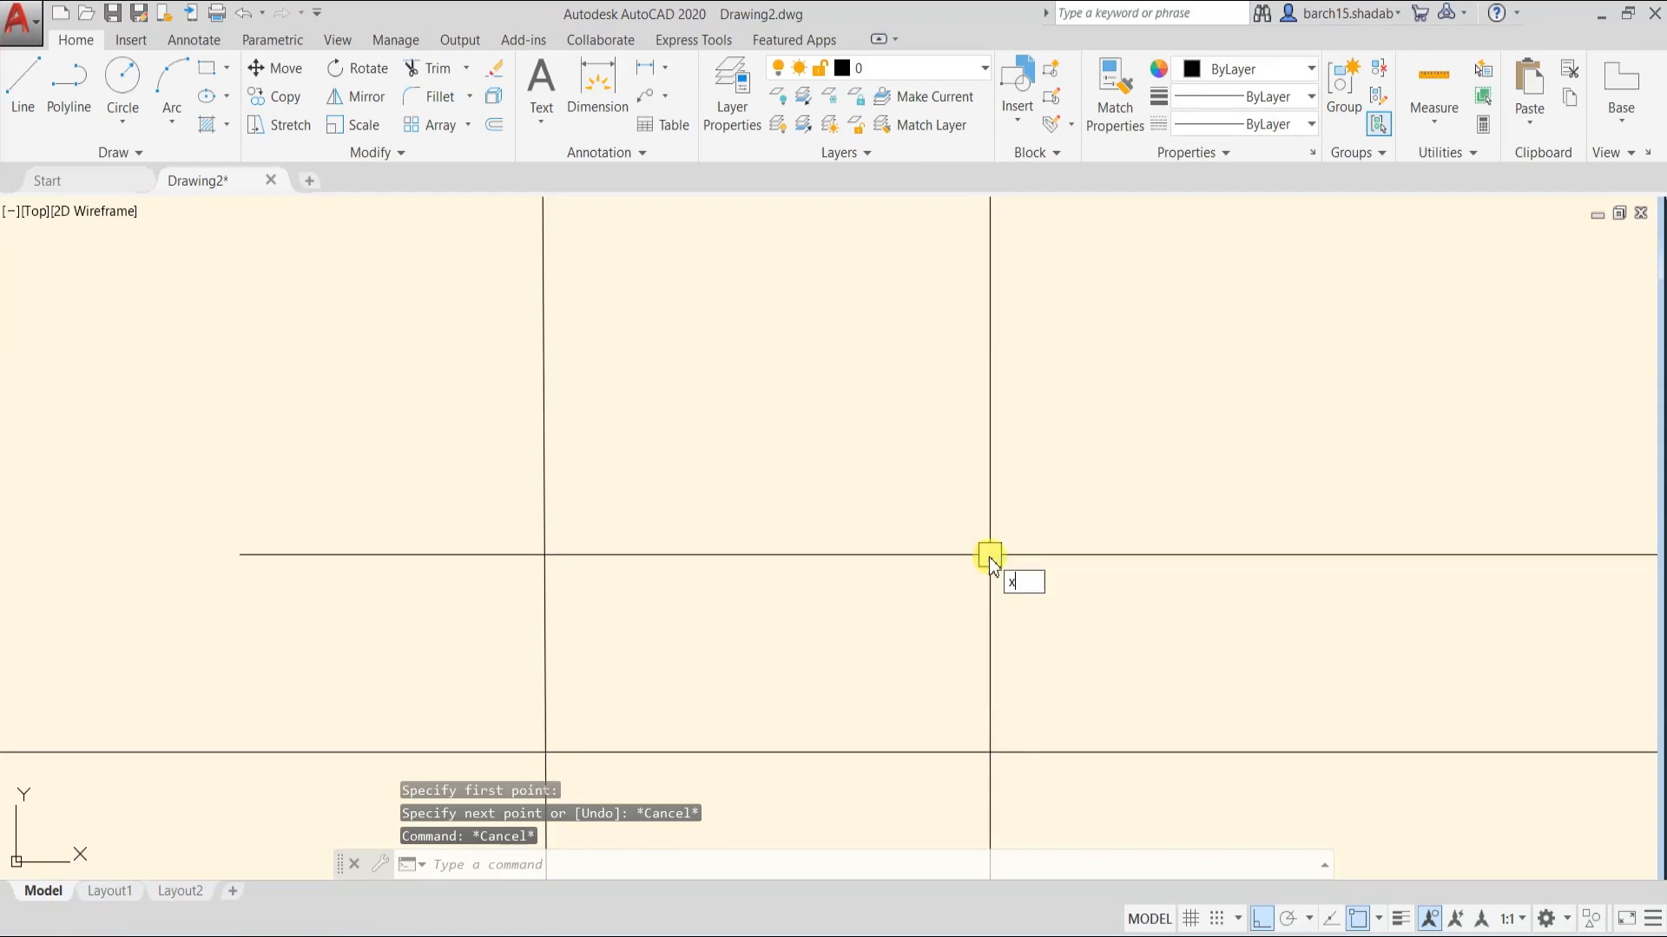
type("l")
key("Return")
left_click(203, 521)
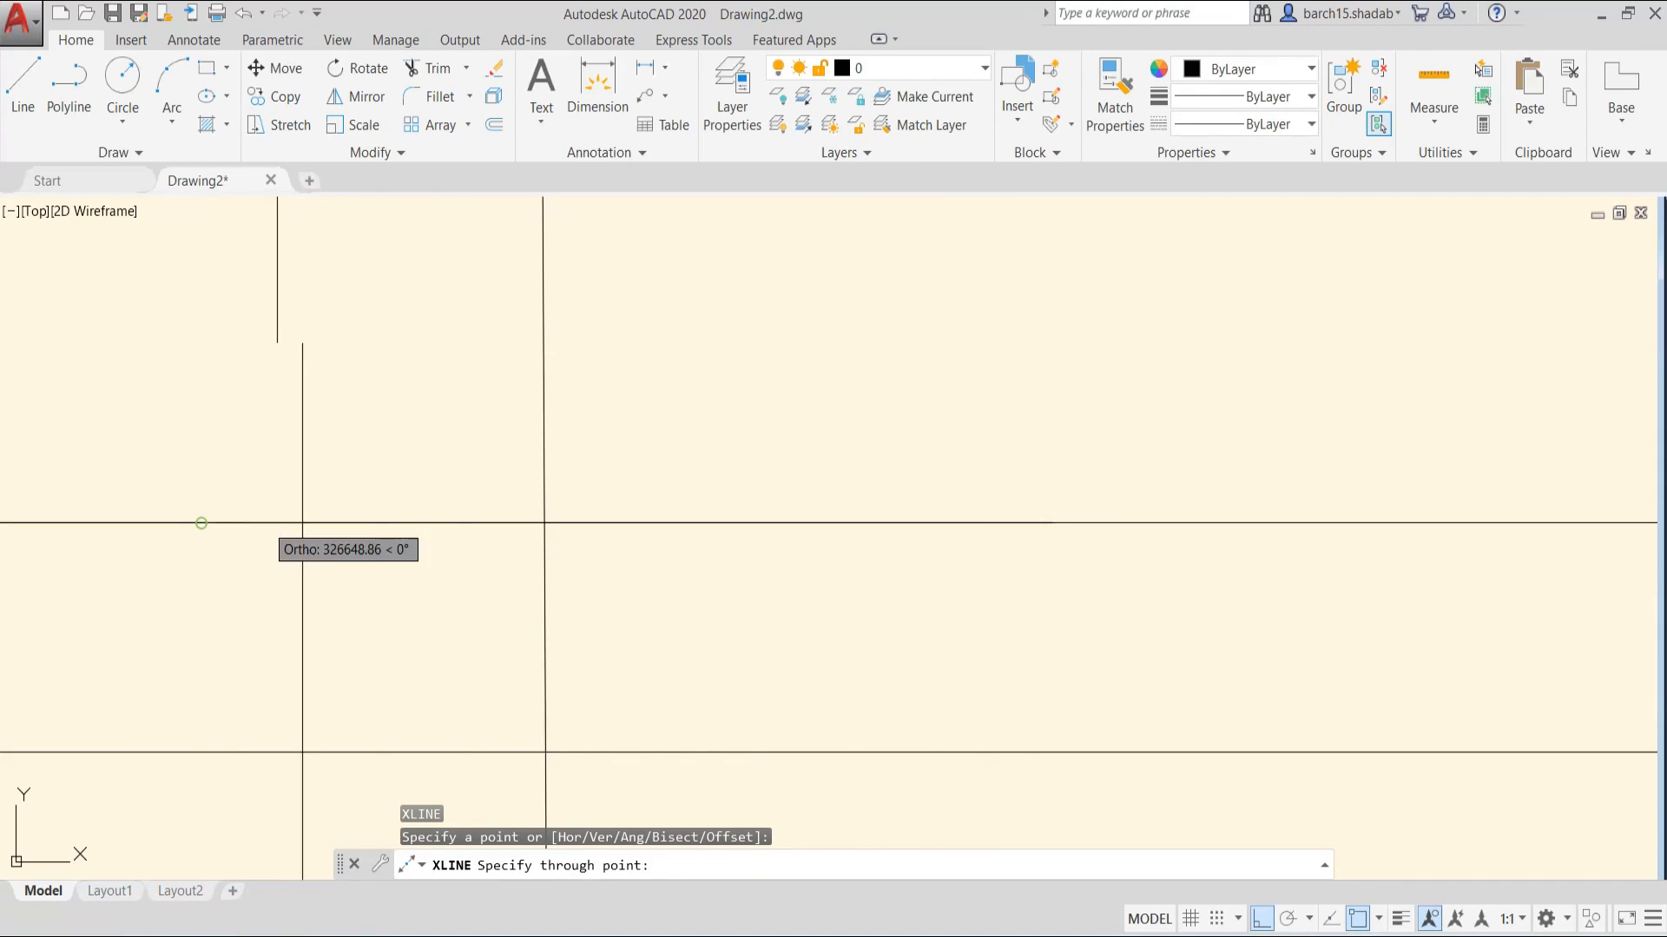
left_click(864, 522)
key("Escape")
key("Escape")
scroll(822, 565, "down", 5)
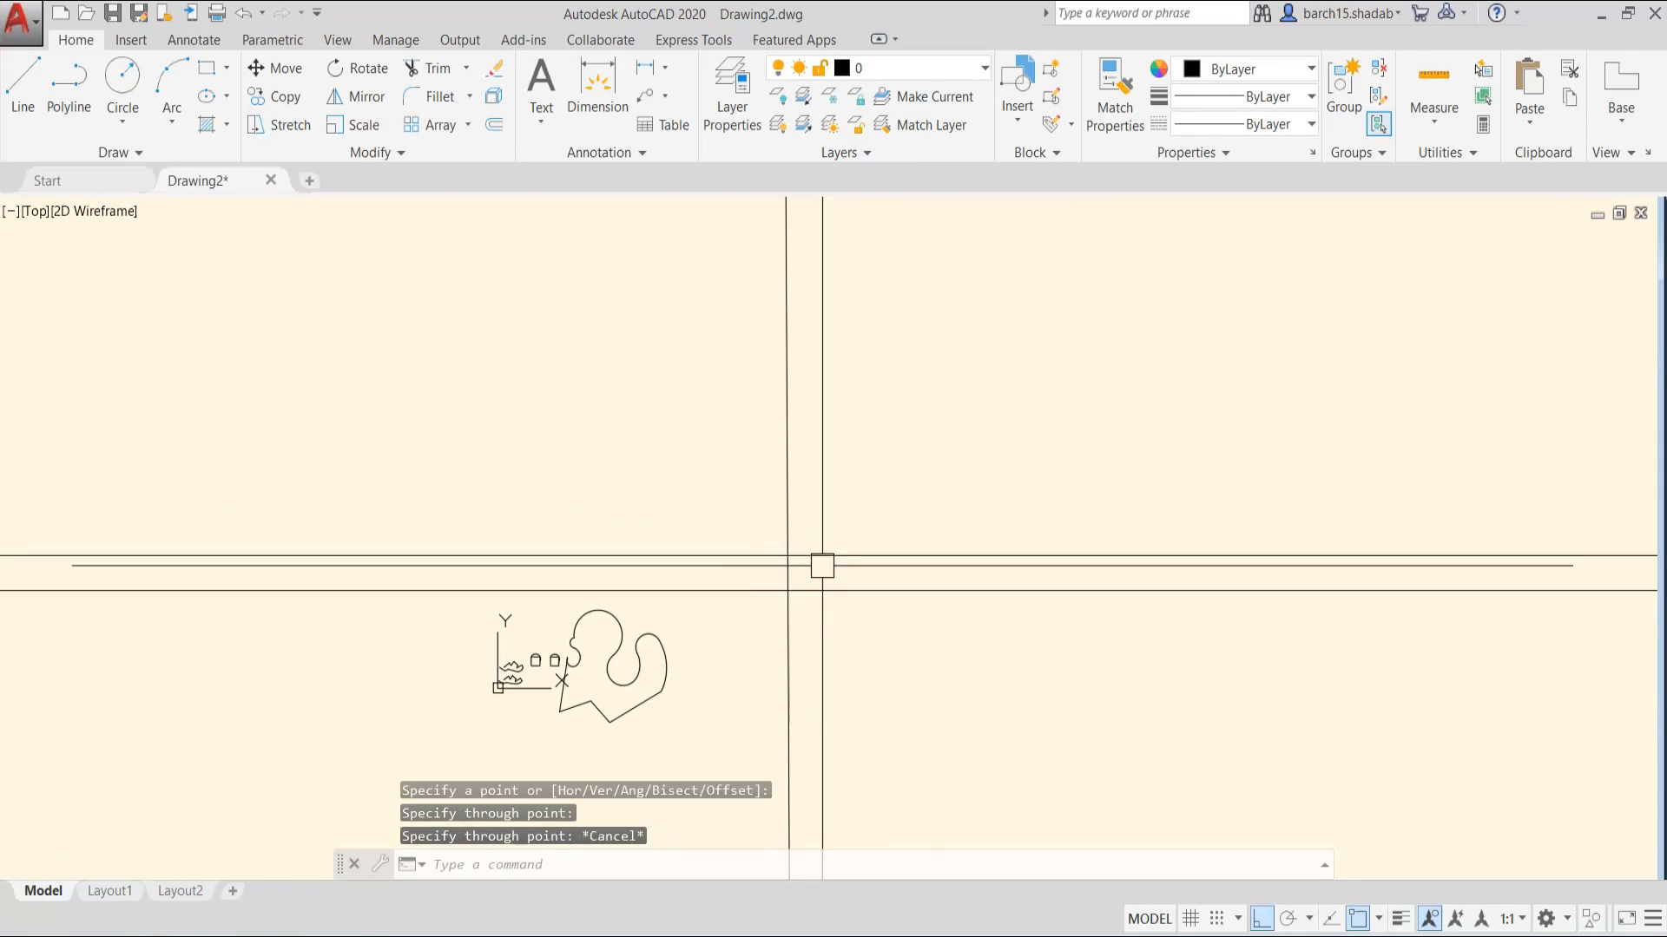
scroll(751, 621, "up", 4)
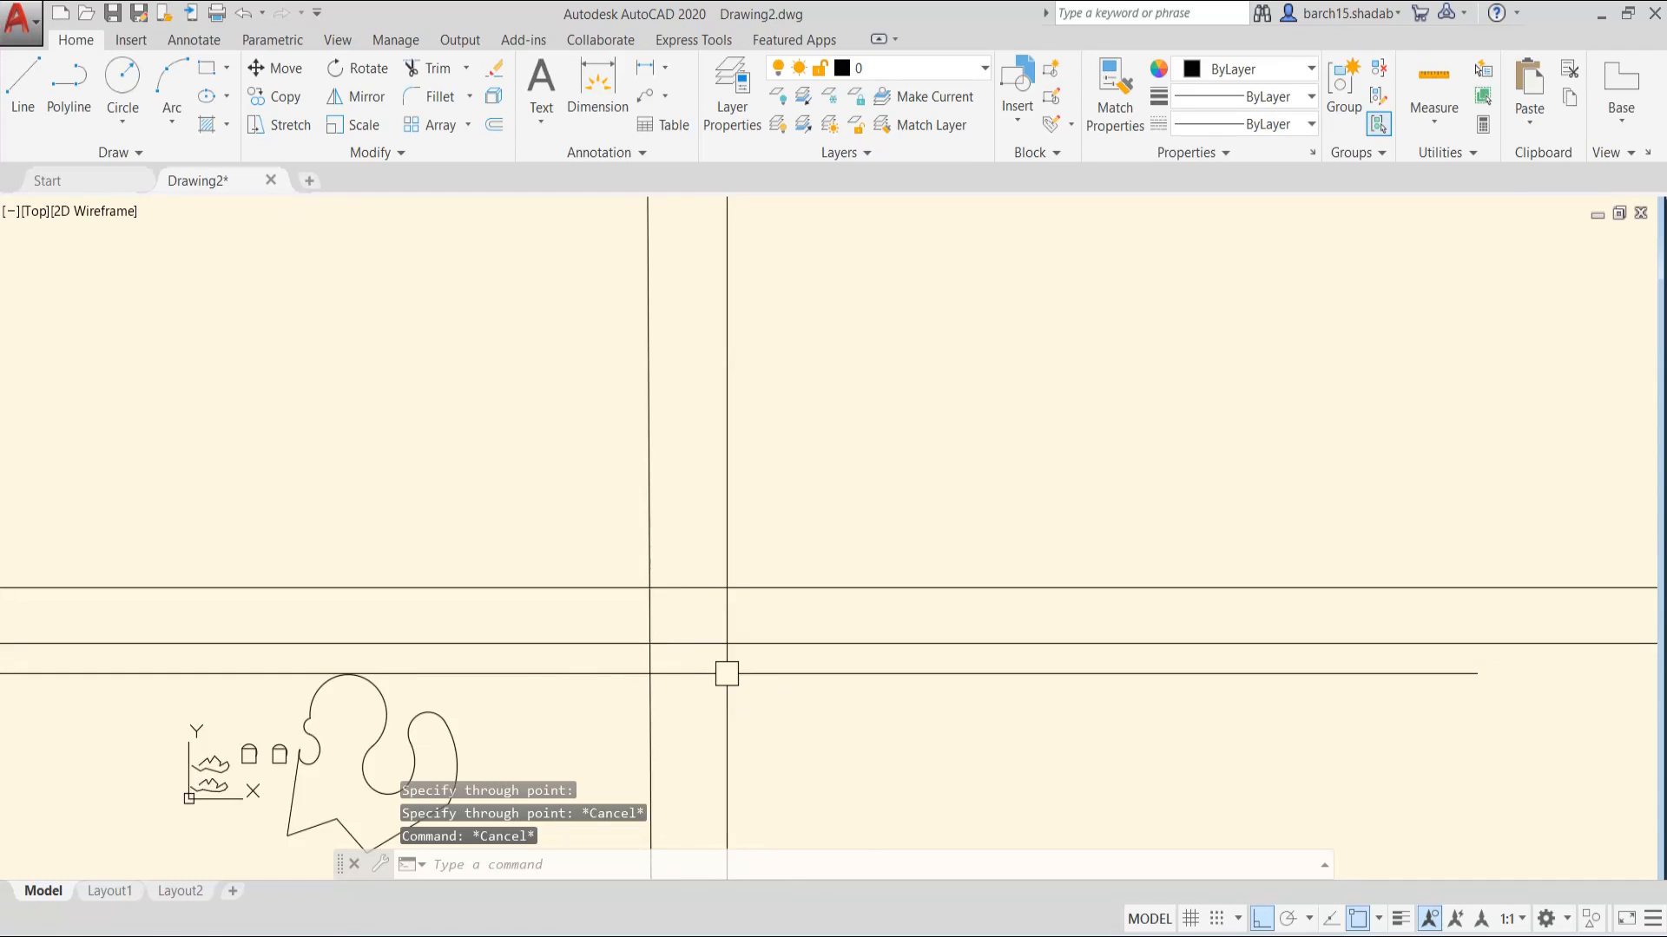
- Start a ray (RAY) at the intersection of the near-vertical and upper horizontal construction lines, with Ortho turned off
middle_click_drag(694, 608, 691, 687)
left_click(119, 154)
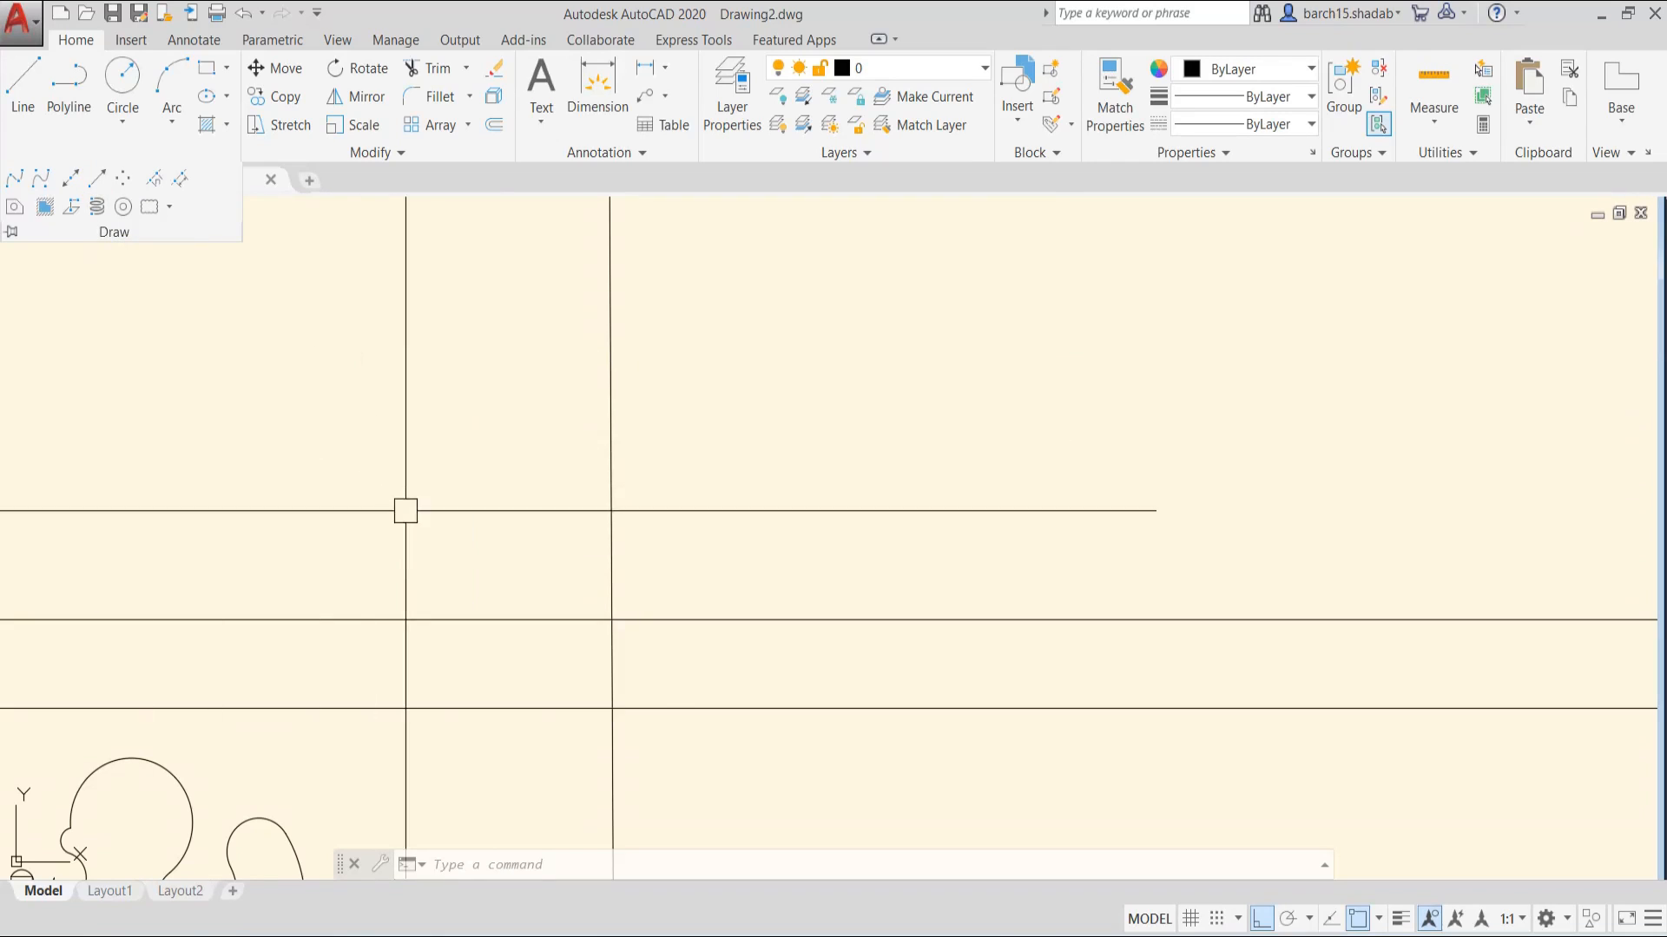
key("Escape")
key("Escape")
key("Escape")
type("r")
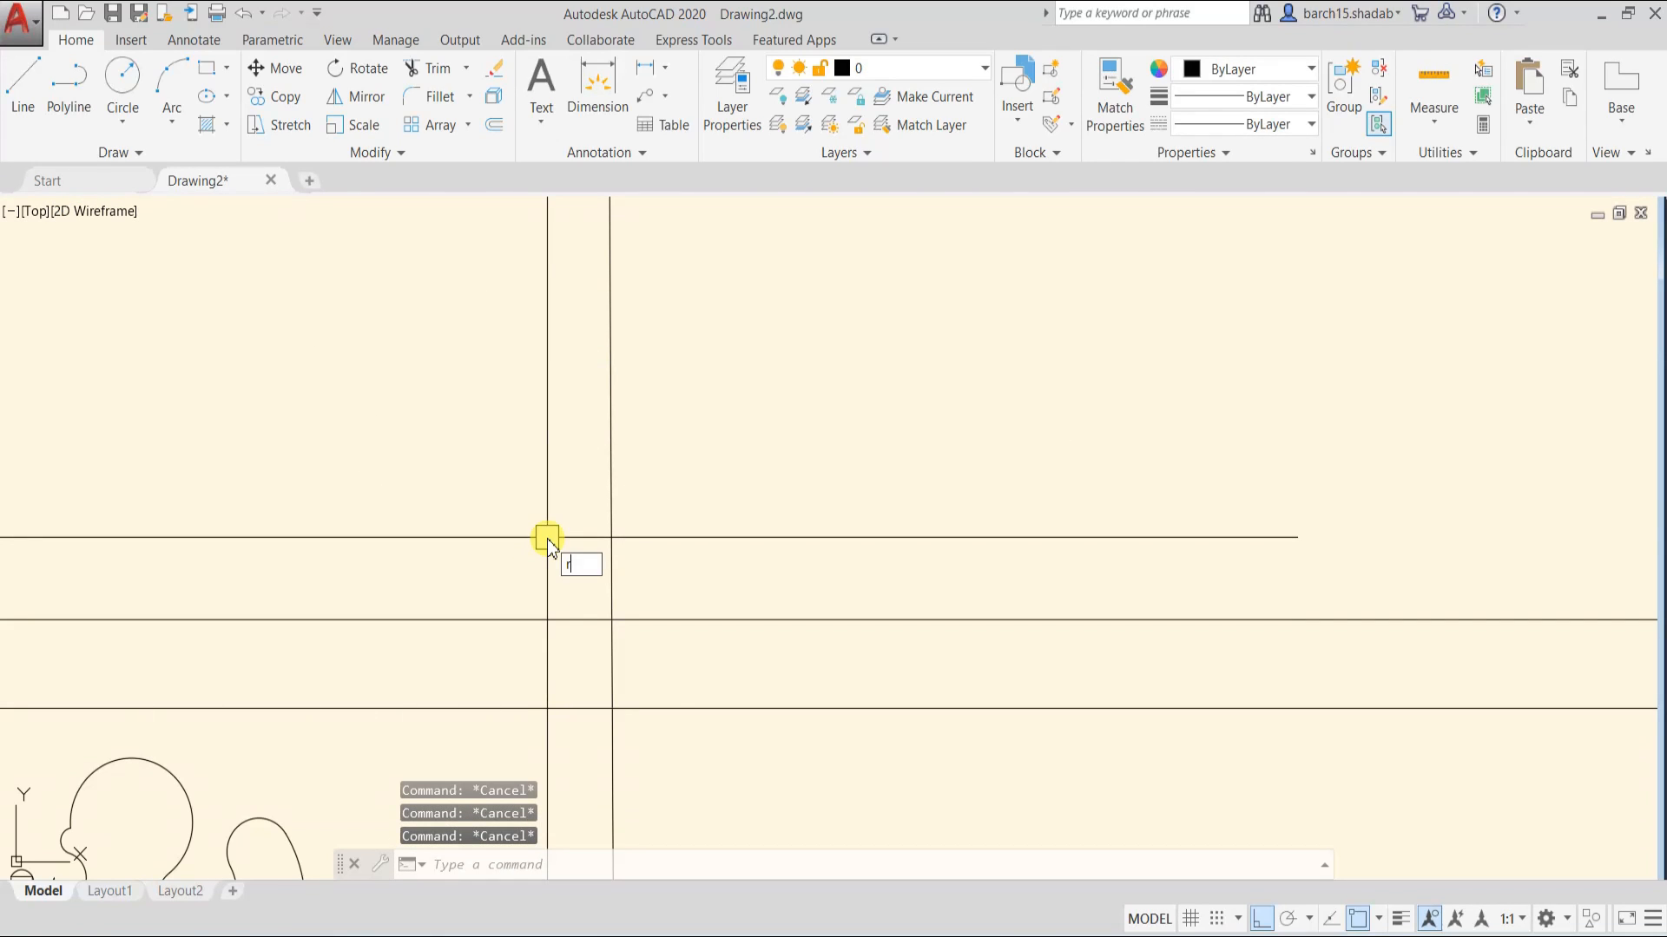
type("ay")
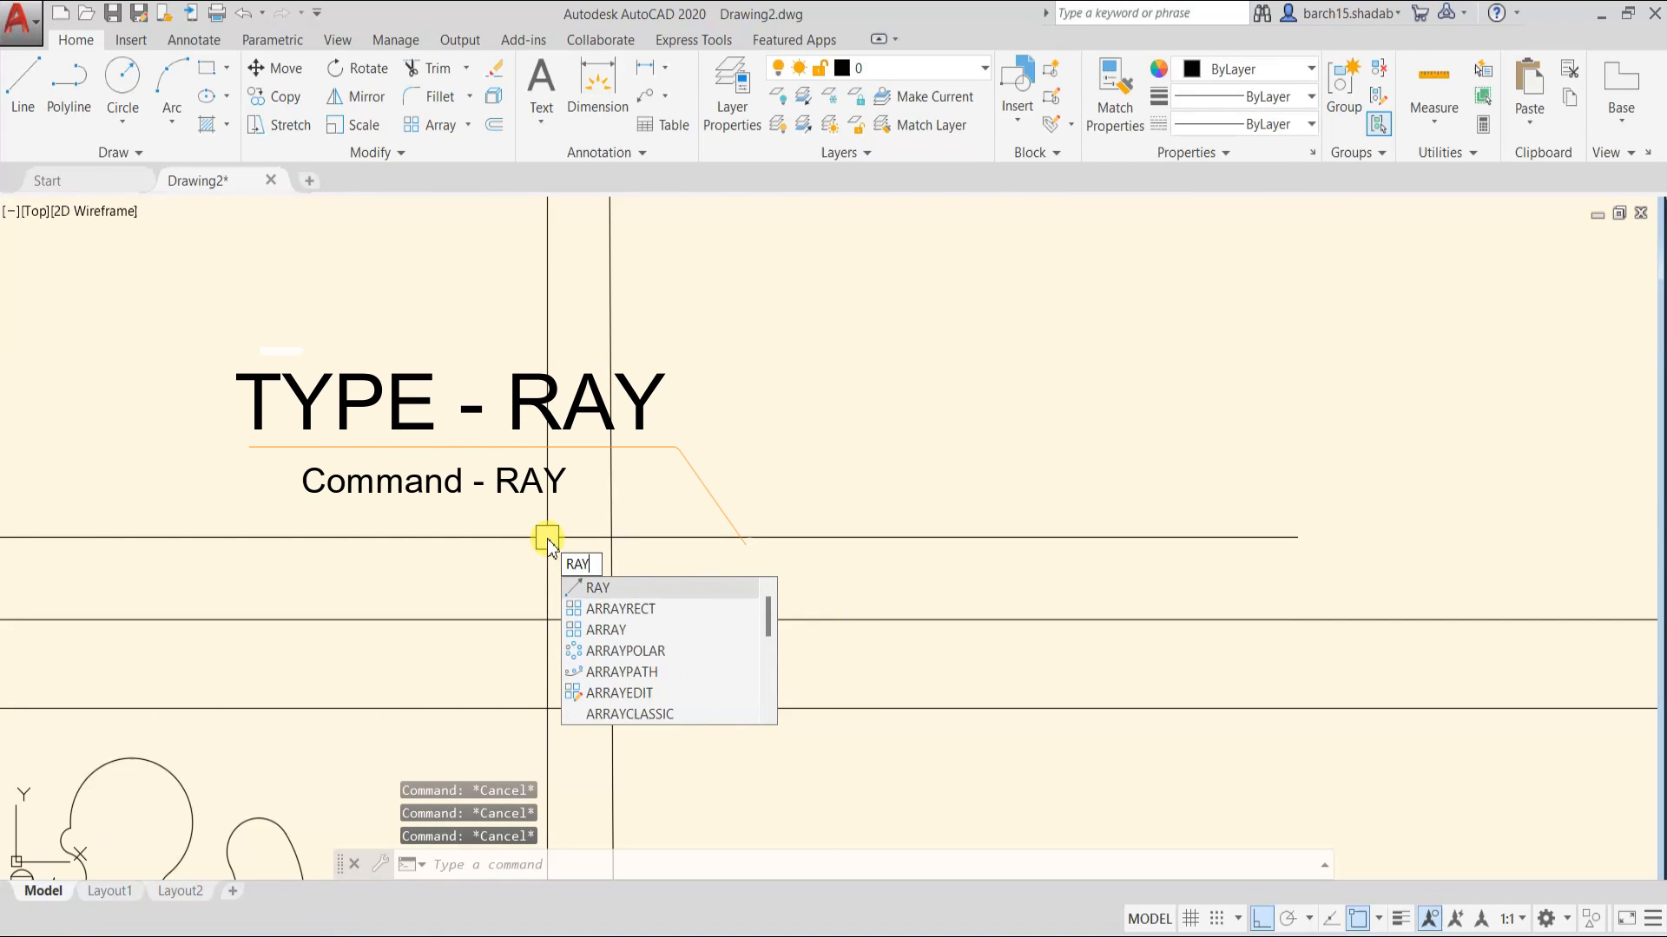
key("Return")
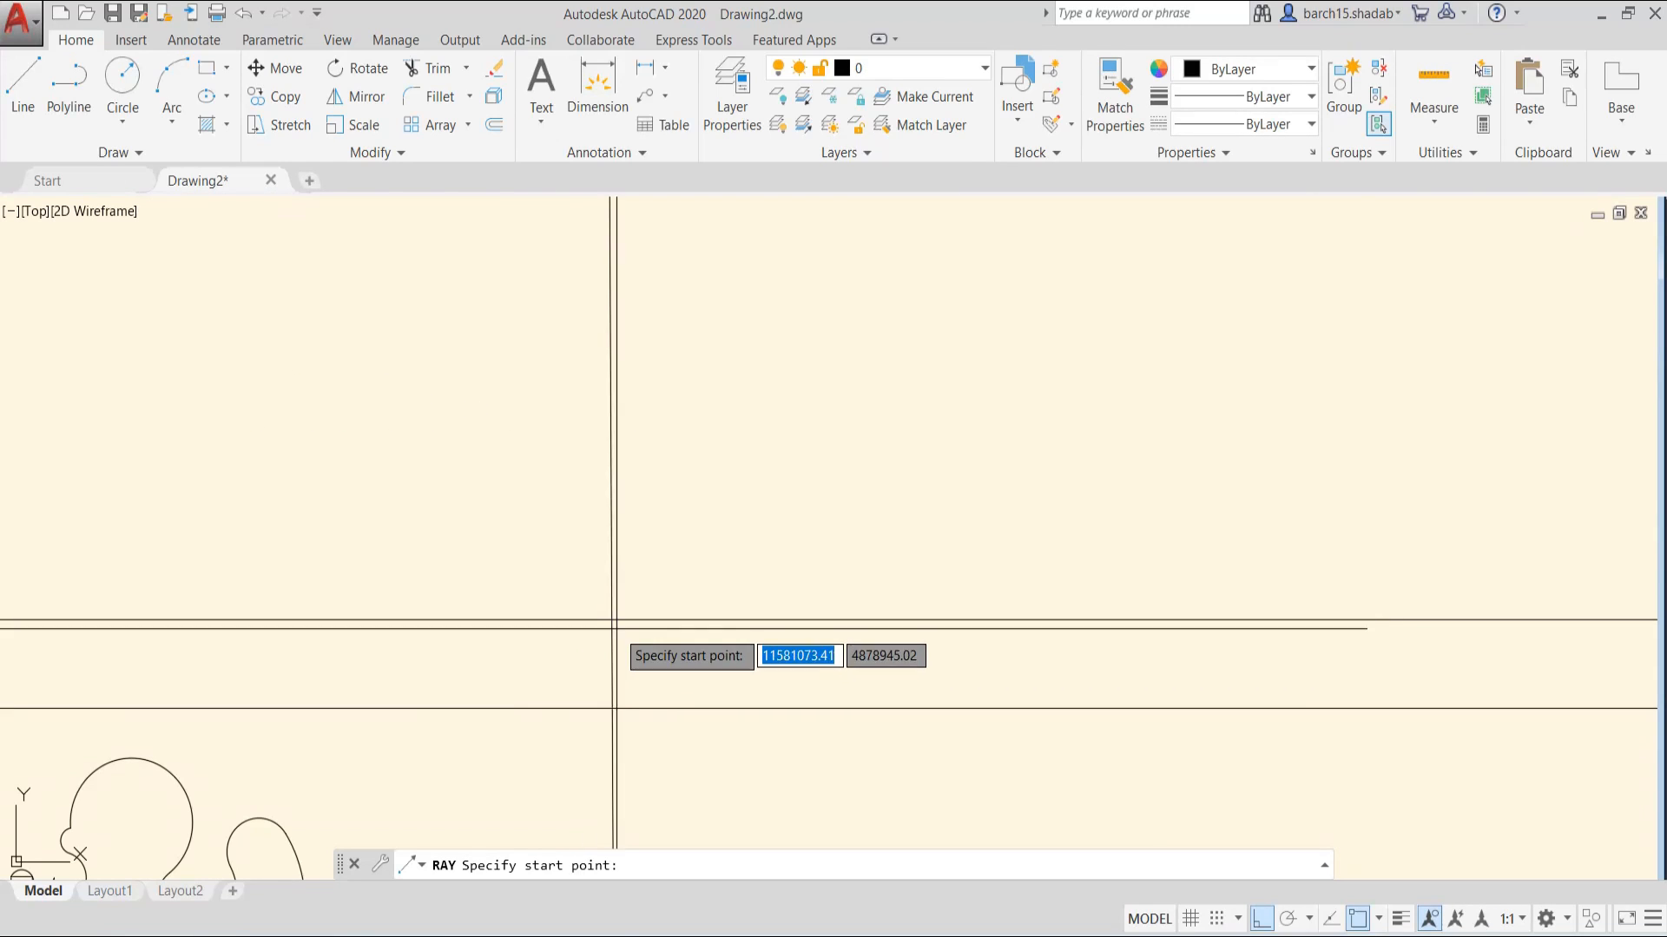
scroll(724, 516, "down", 2)
middle_click_drag(725, 515, 613, 632)
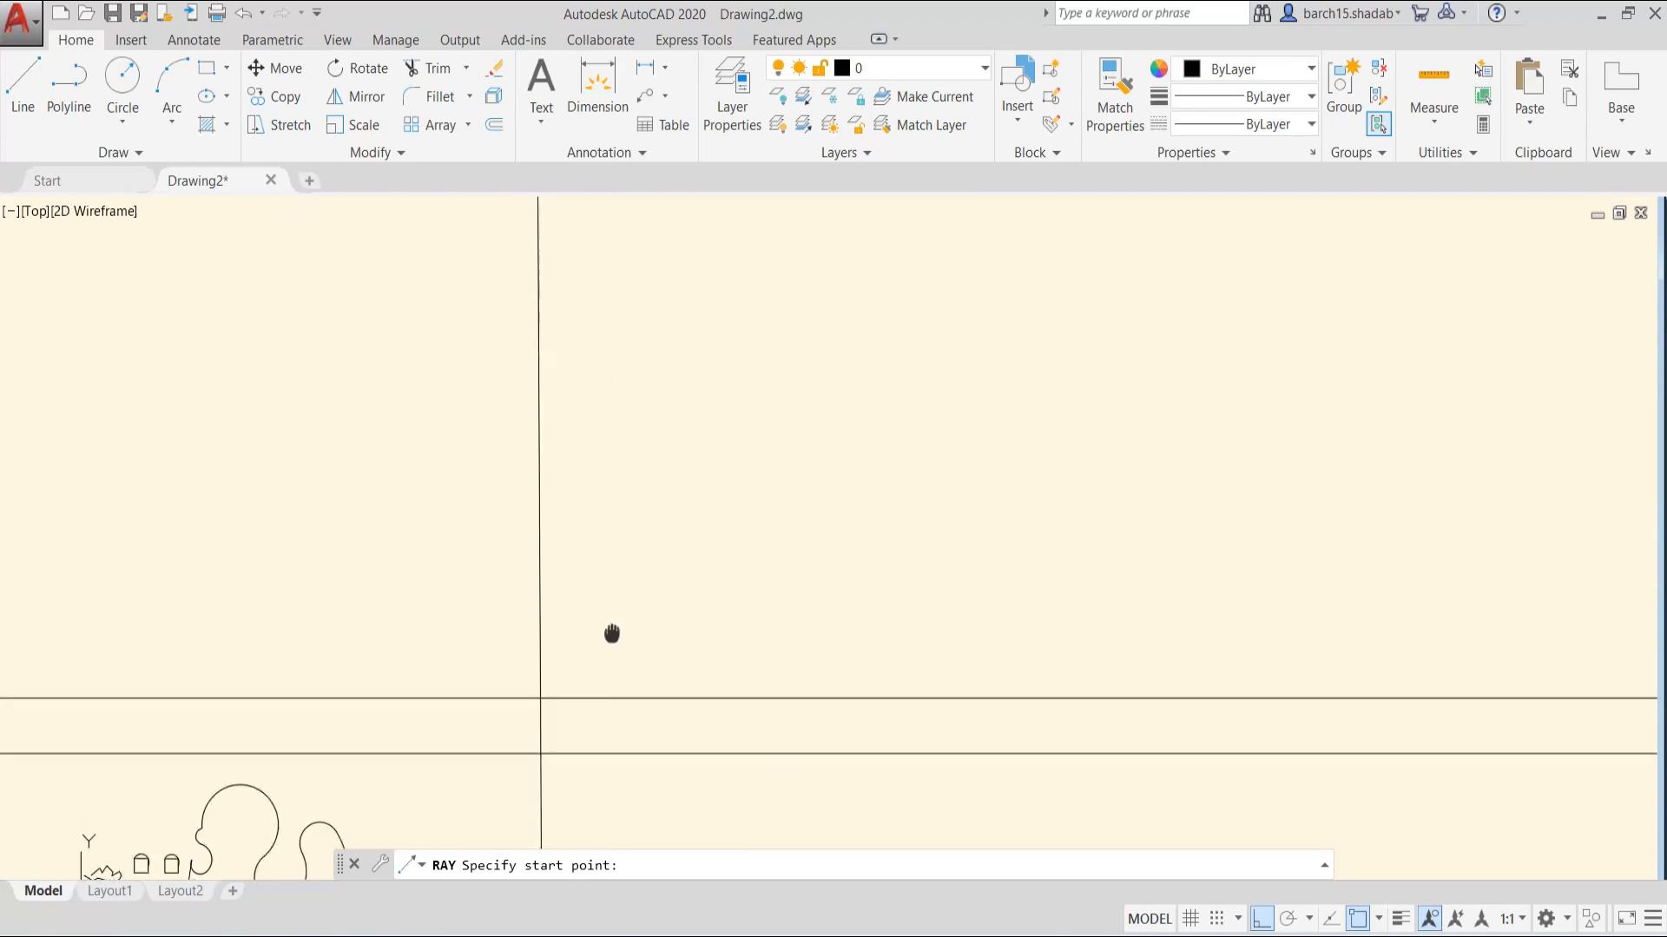
left_click(531, 701)
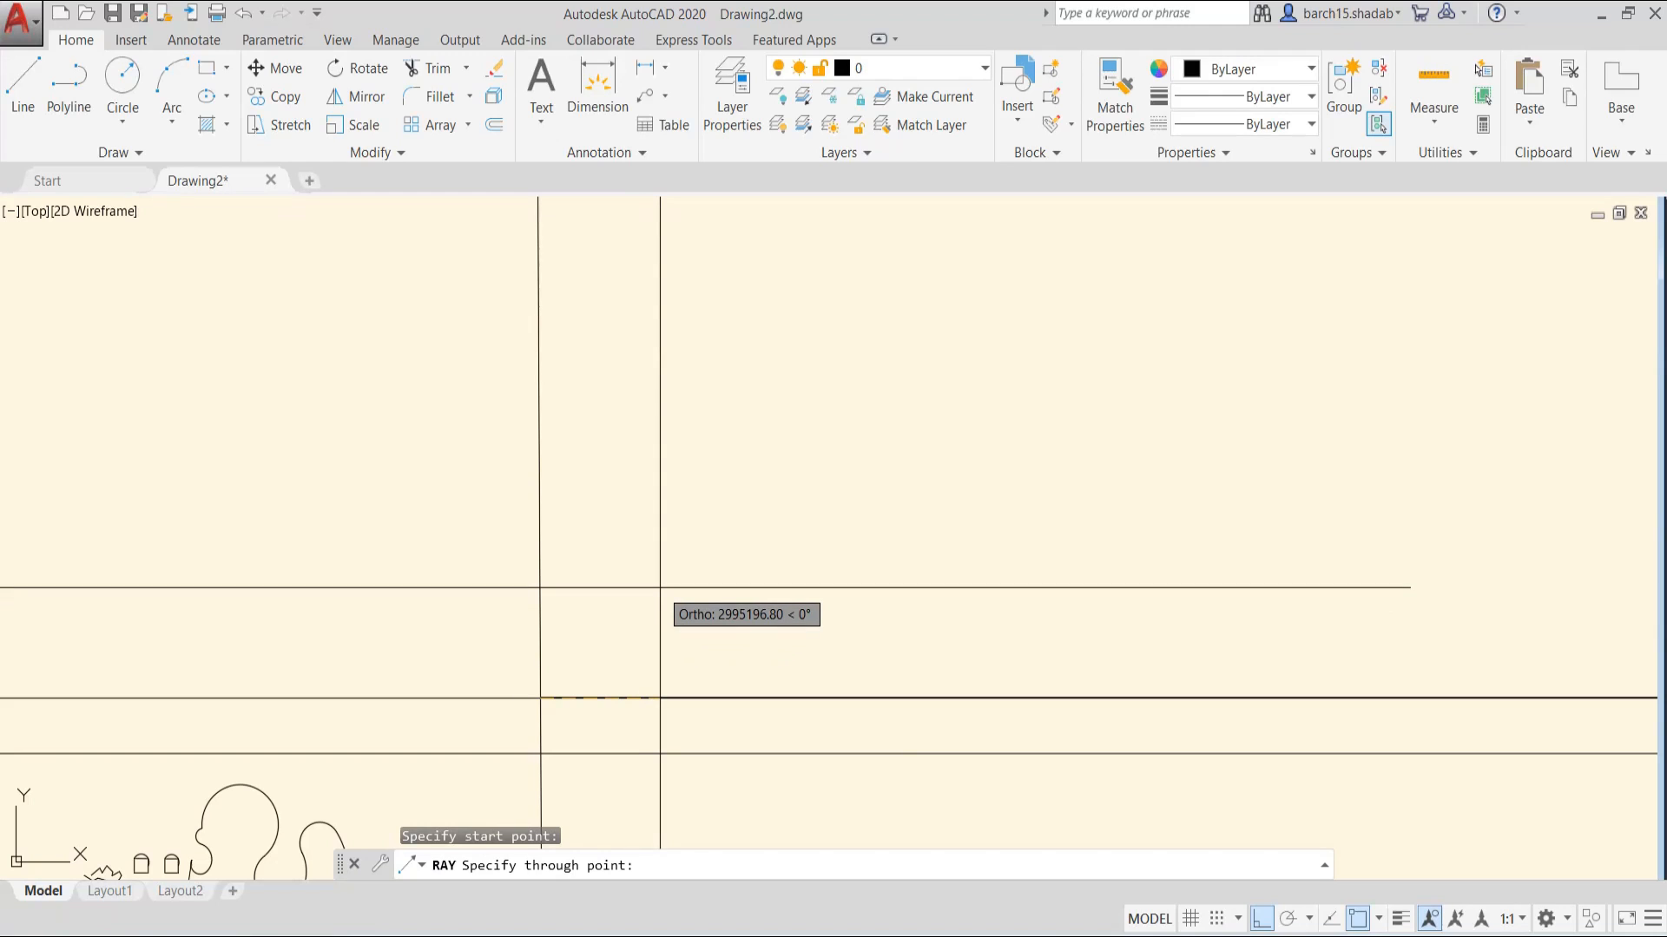
left_click(1260, 920)
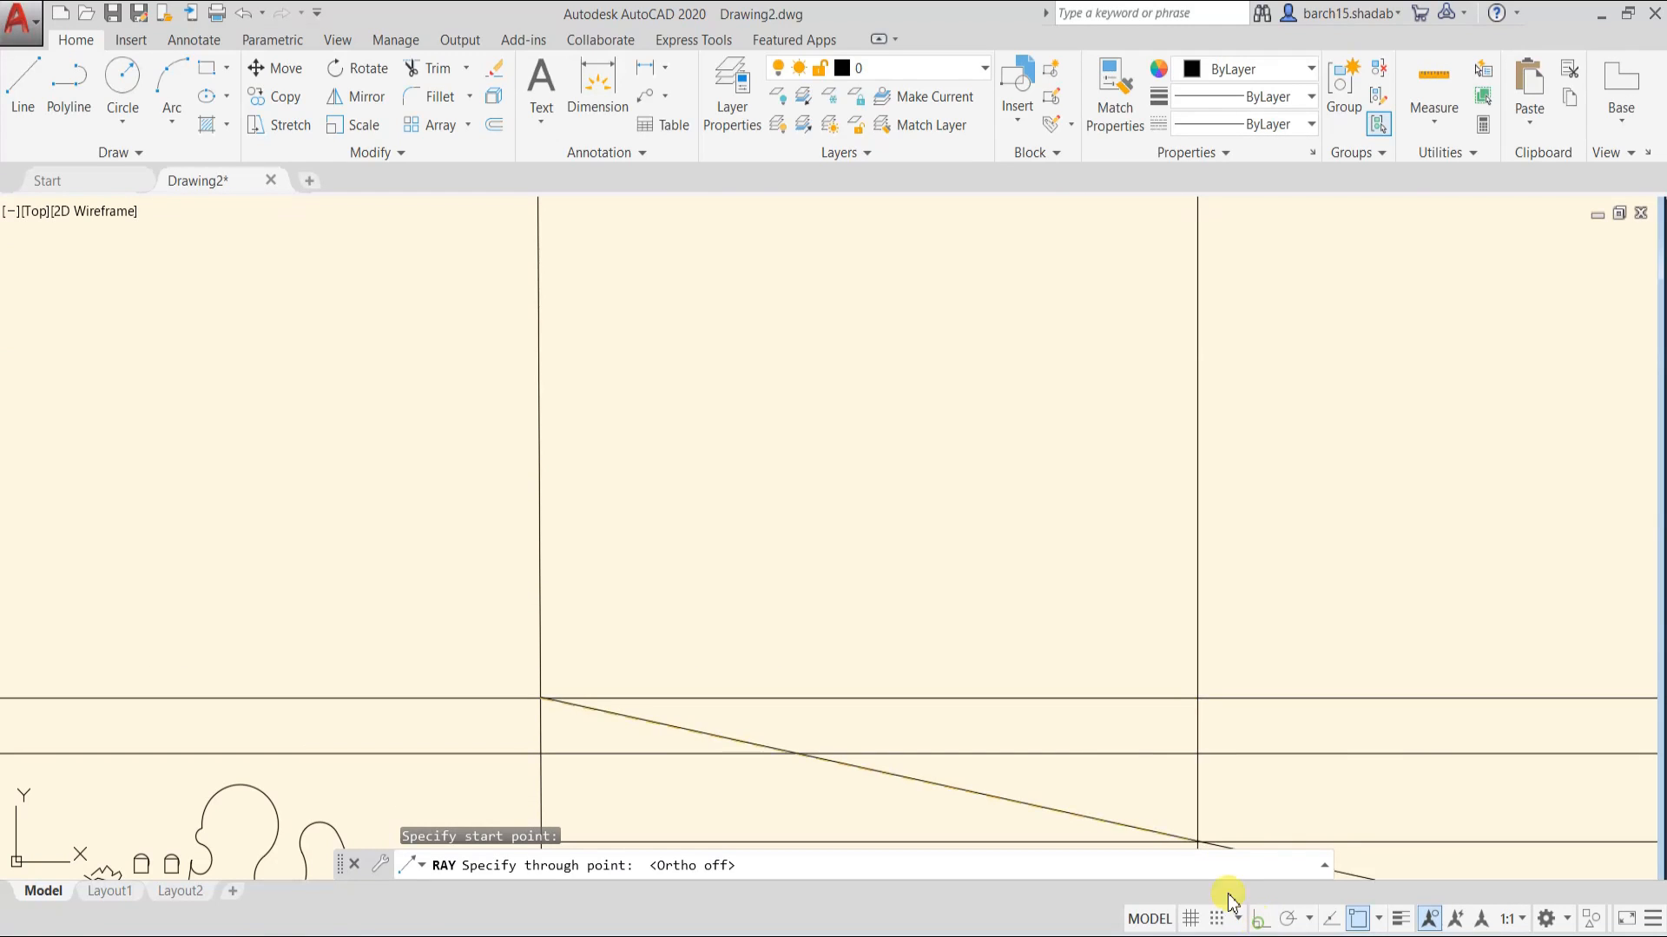
- Draw three rays fanning up and to the right from the start point, then end the command
scroll(808, 454, "down", 3)
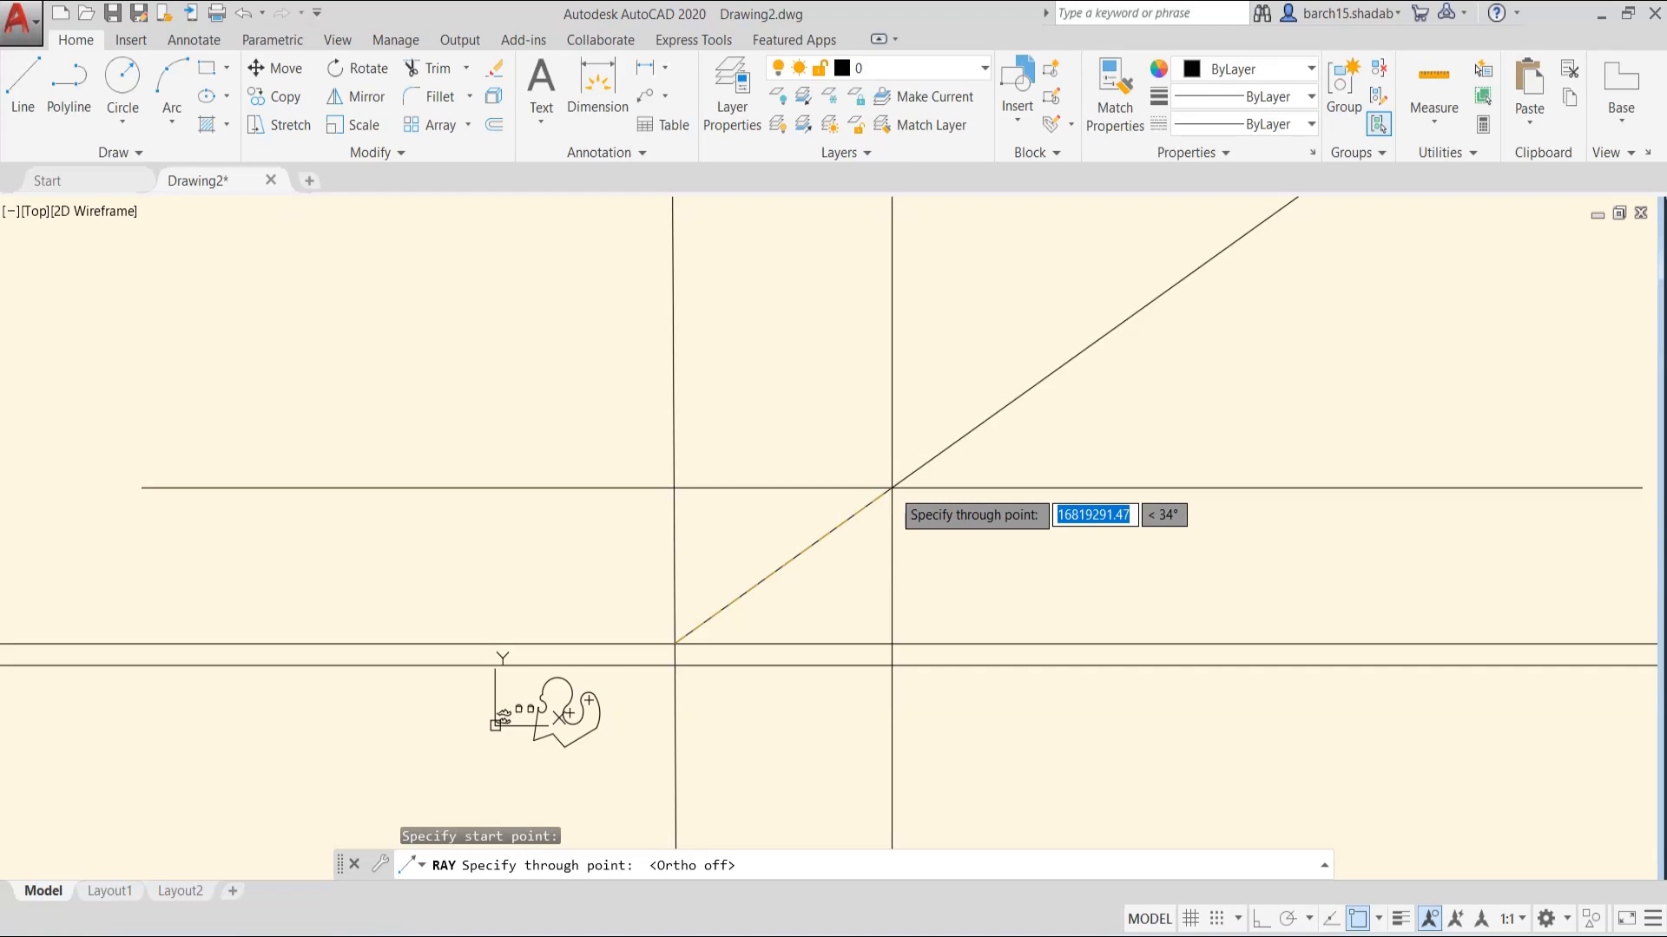
left_click(822, 498)
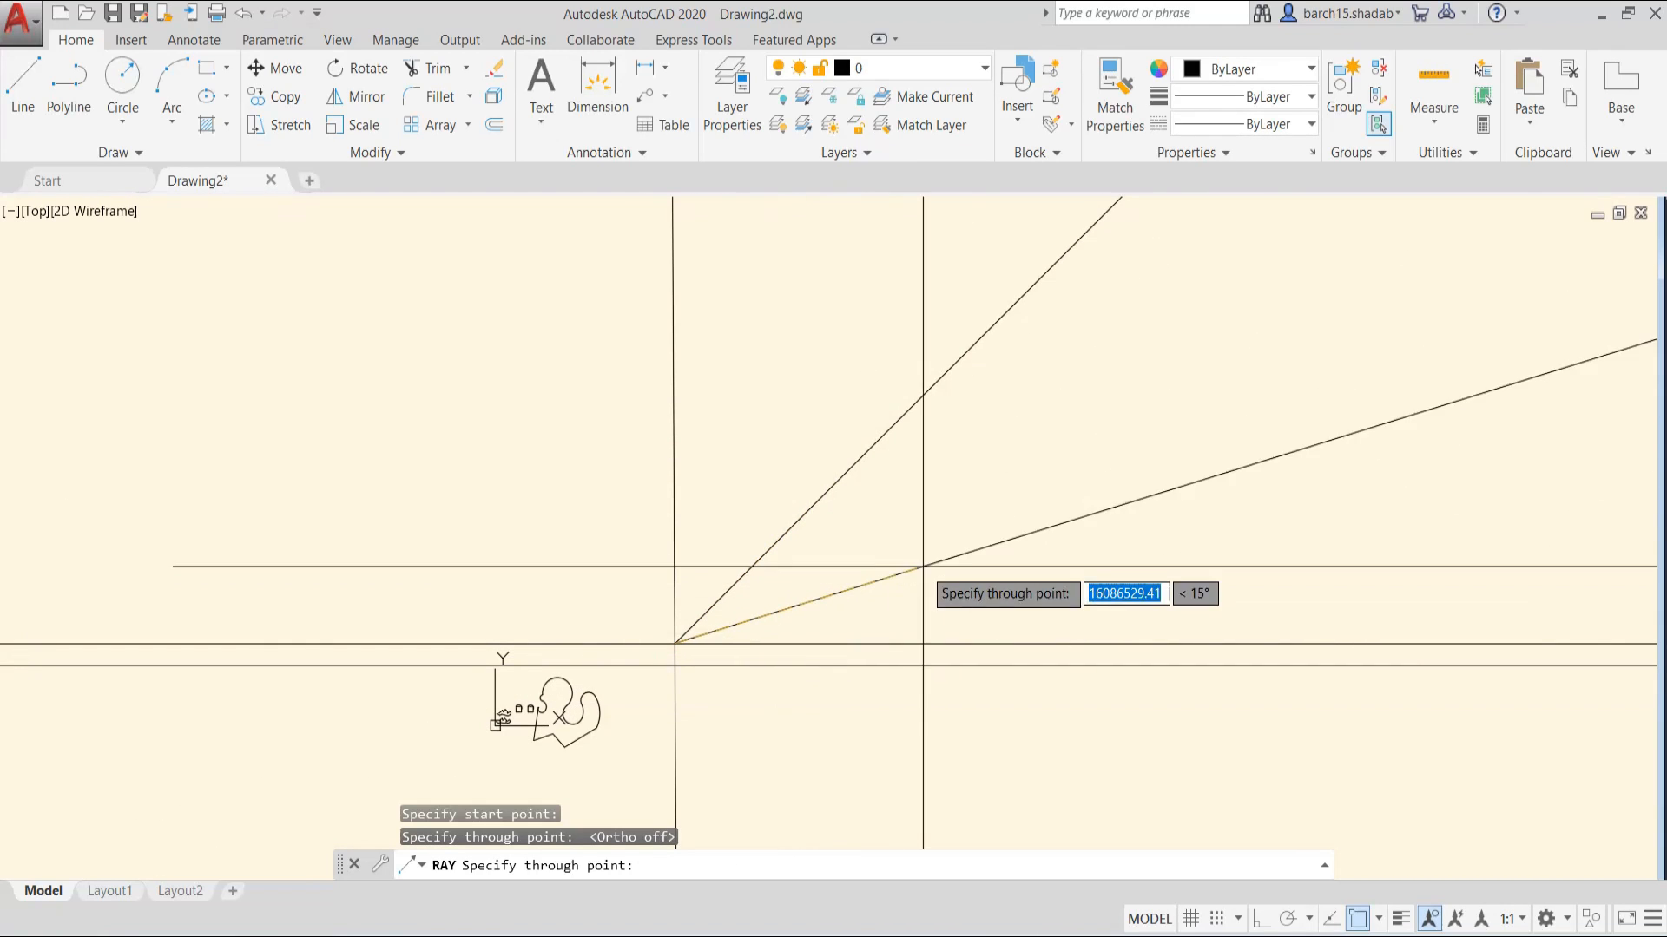
left_click(950, 538)
left_click(795, 336)
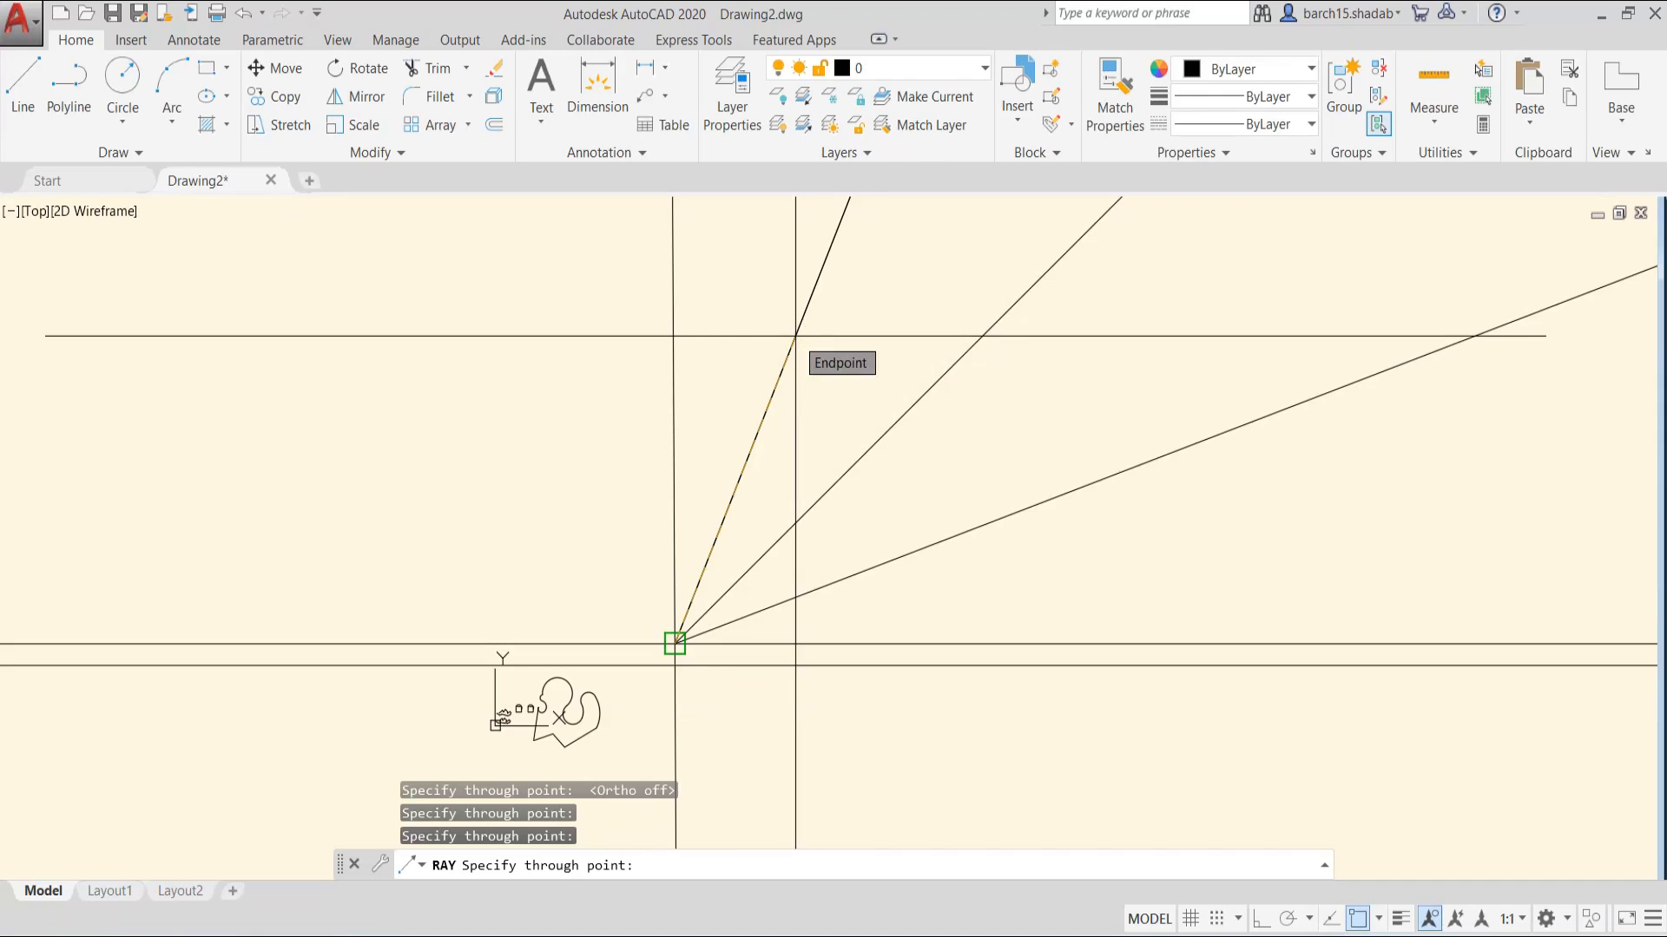
key("Escape")
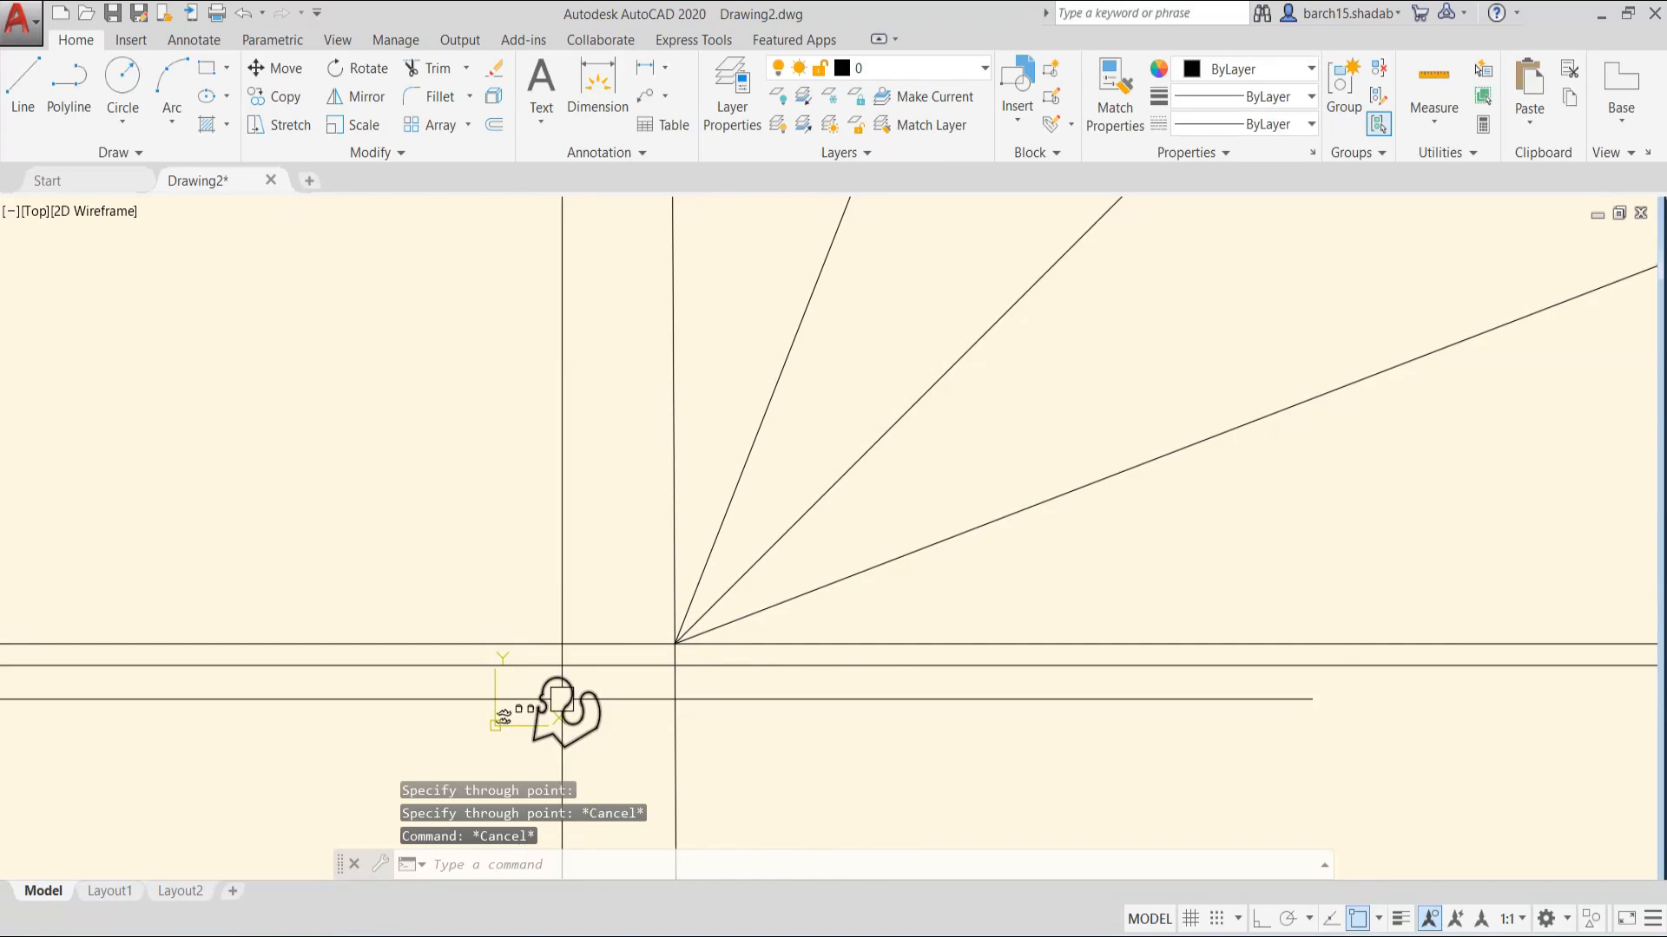
- Examine the revision cloud variants (Rectangular, Polygonal, Freehand) and the description of the rectangular one
middle_click_drag(562, 699, 583, 580)
scroll(784, 599, "down", 2)
middle_click_drag(785, 599, 712, 716)
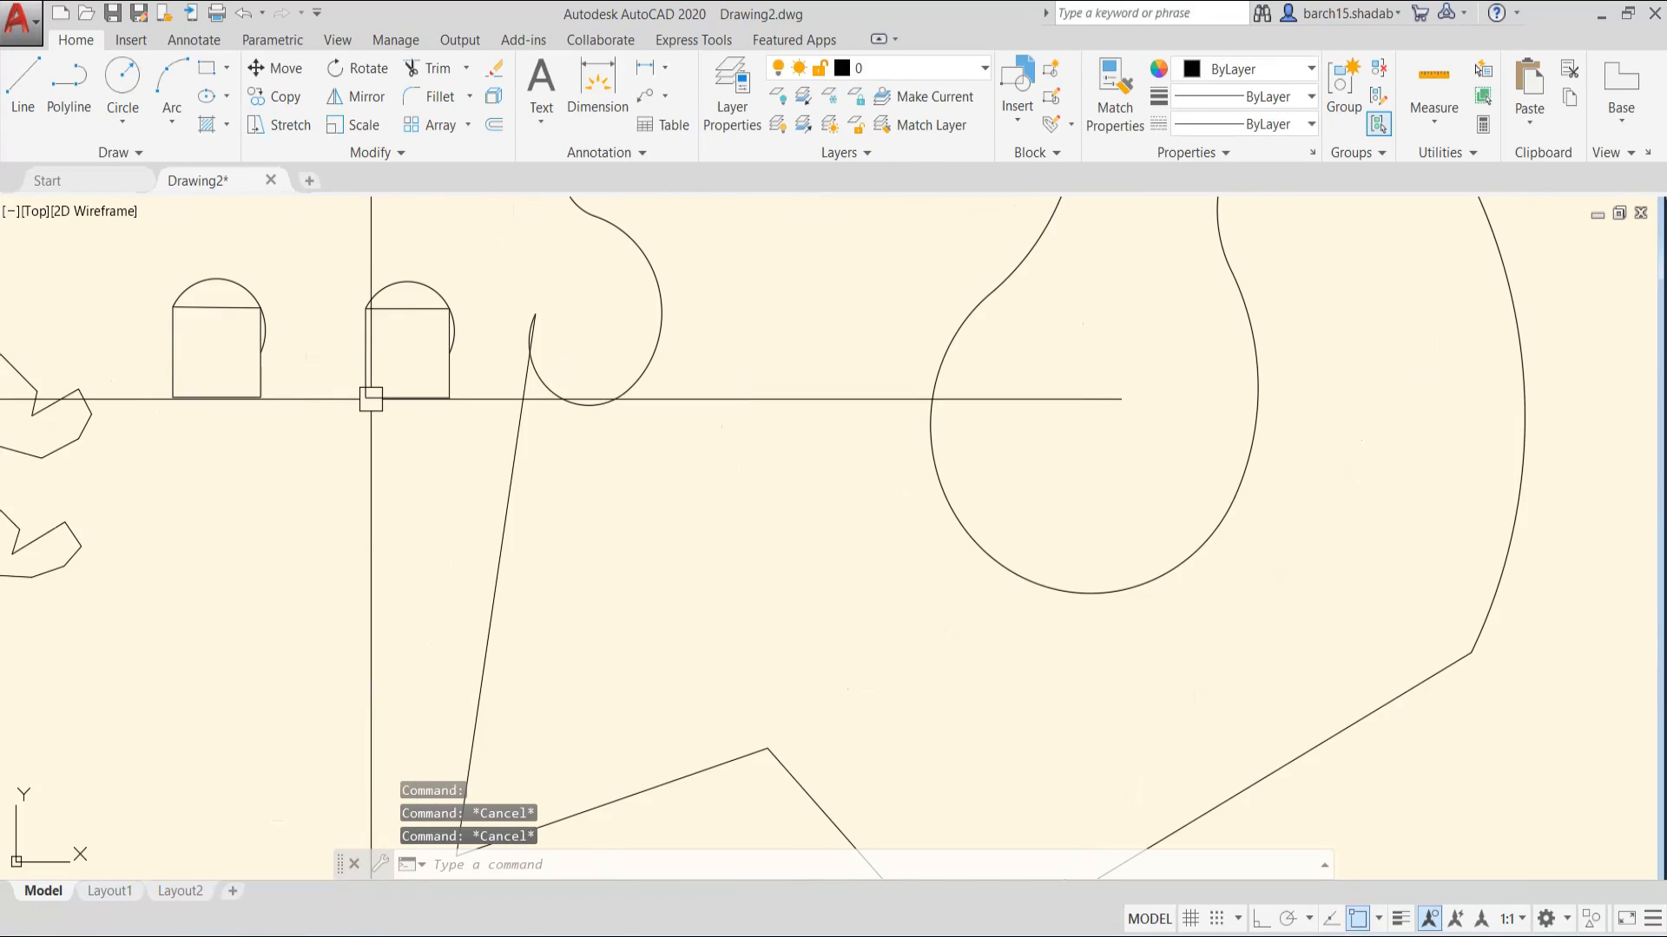
middle_click_drag(371, 398, 477, 483)
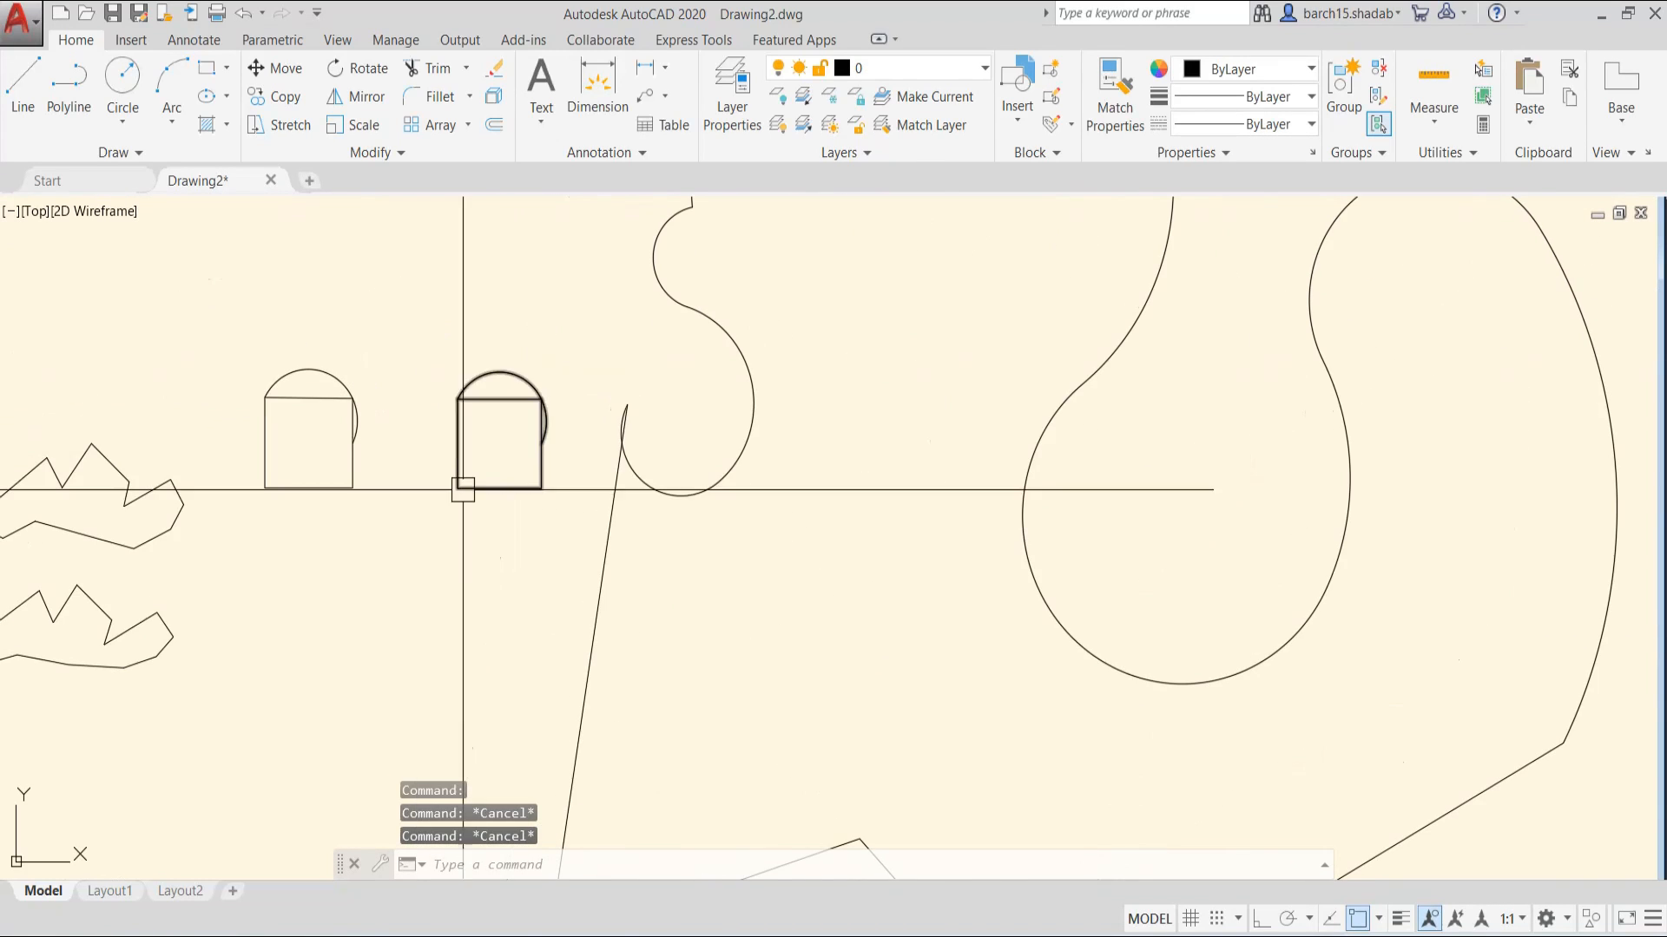
left_click(120, 155)
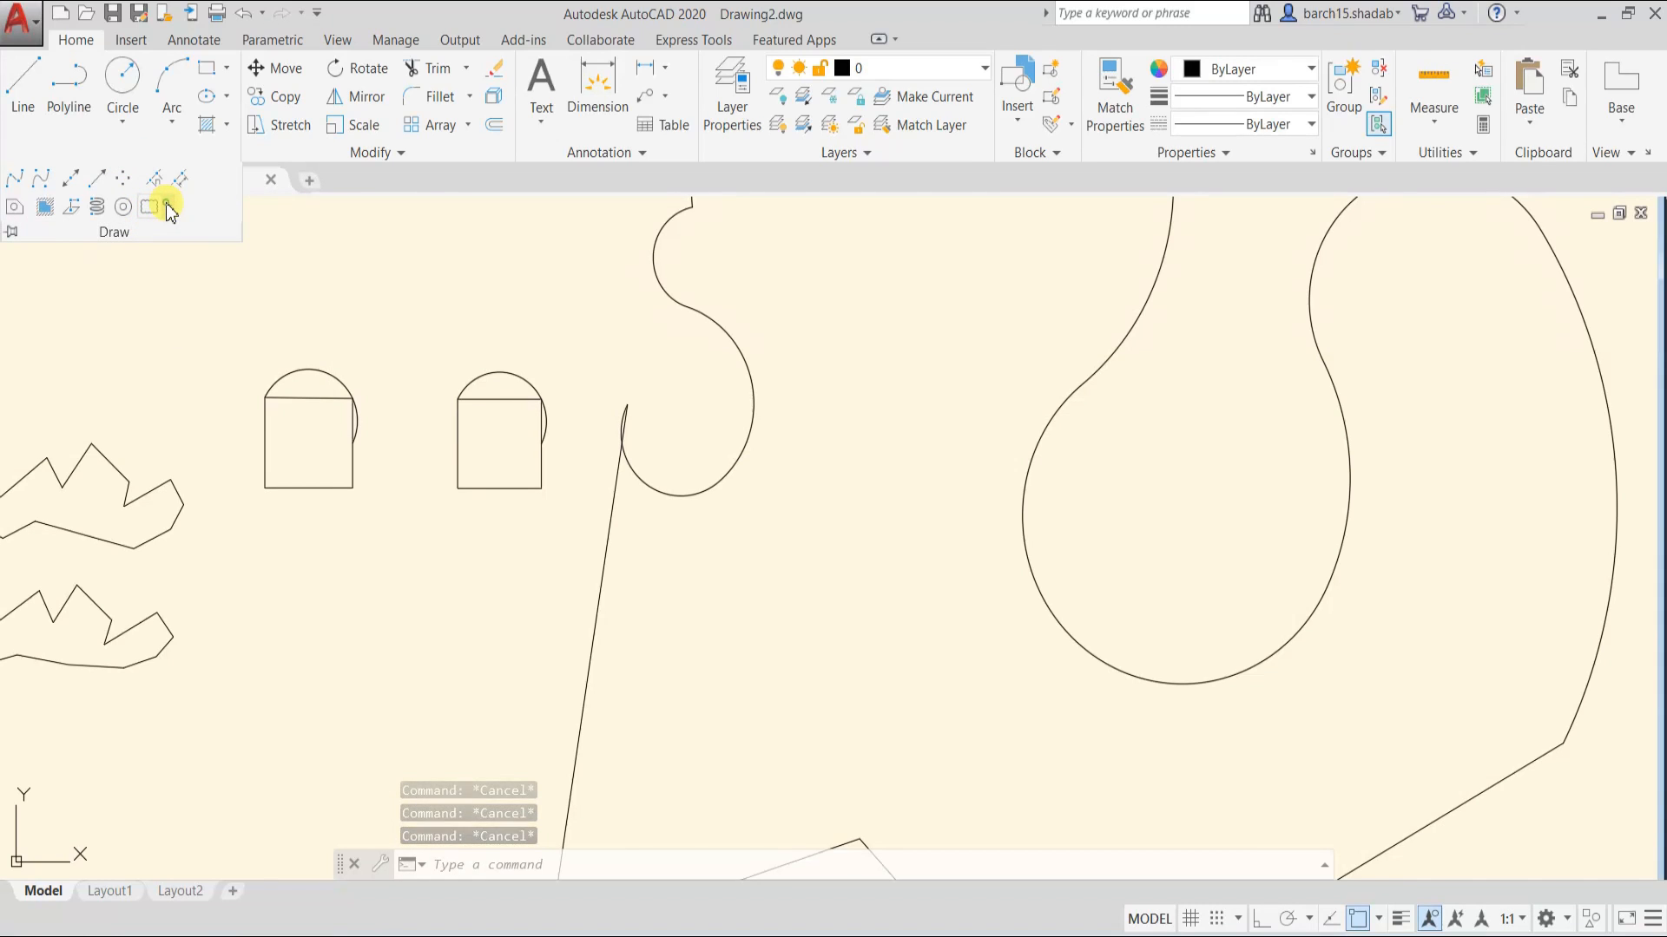
left_click(169, 208)
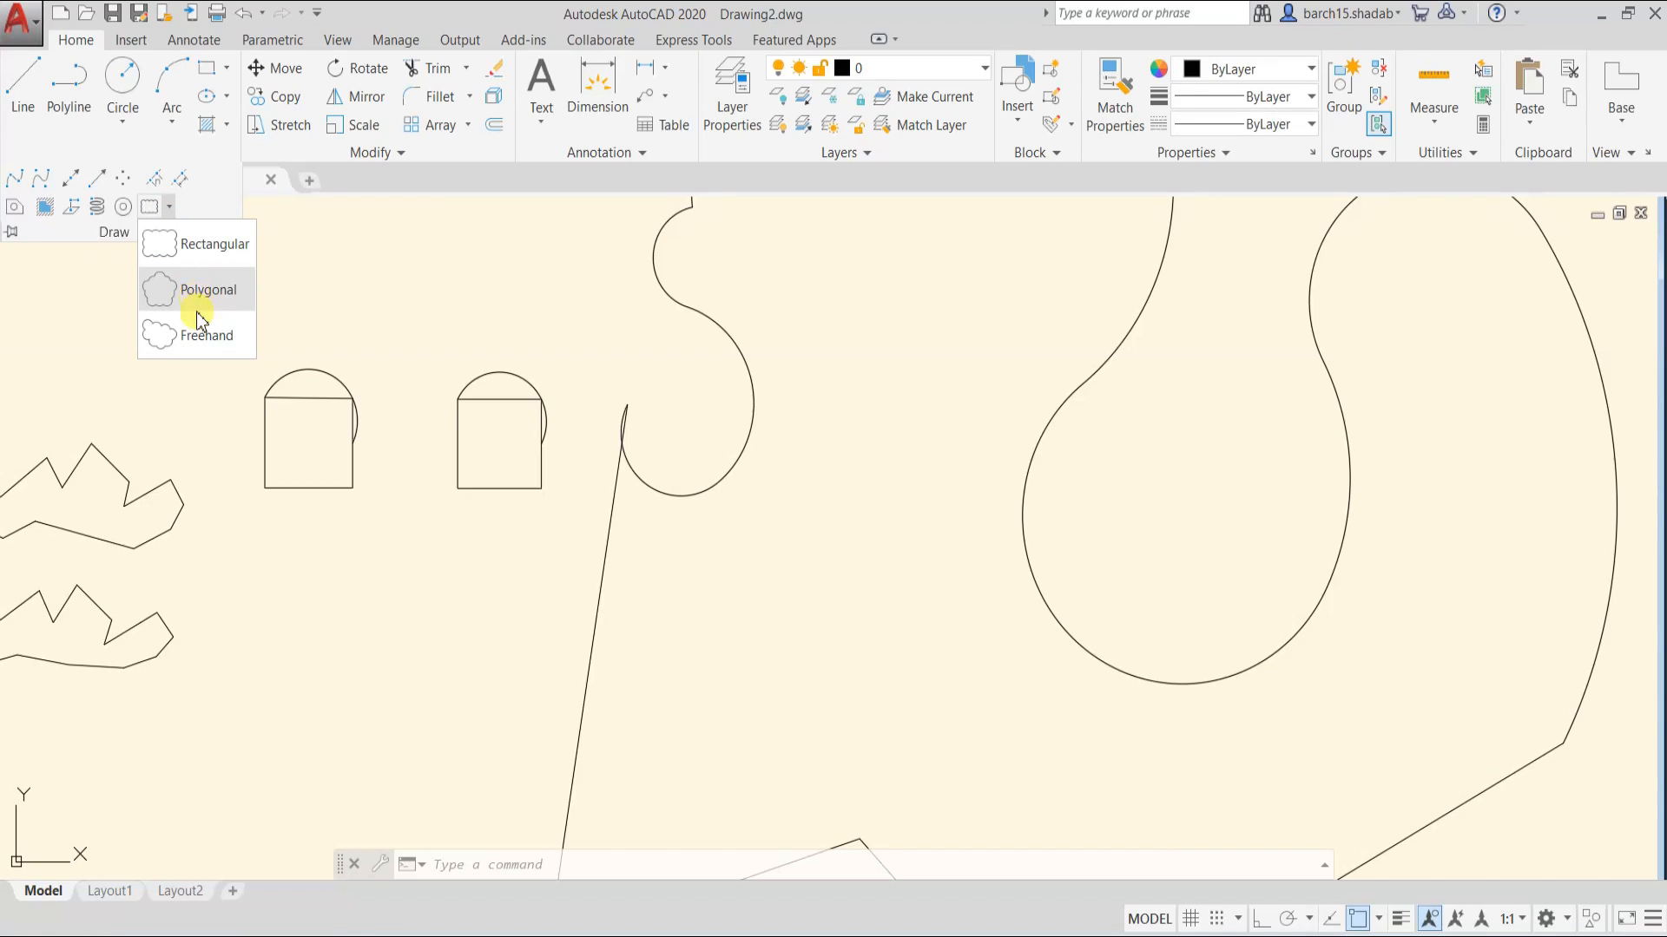
key("Escape")
key("Escape")
key("Escape")
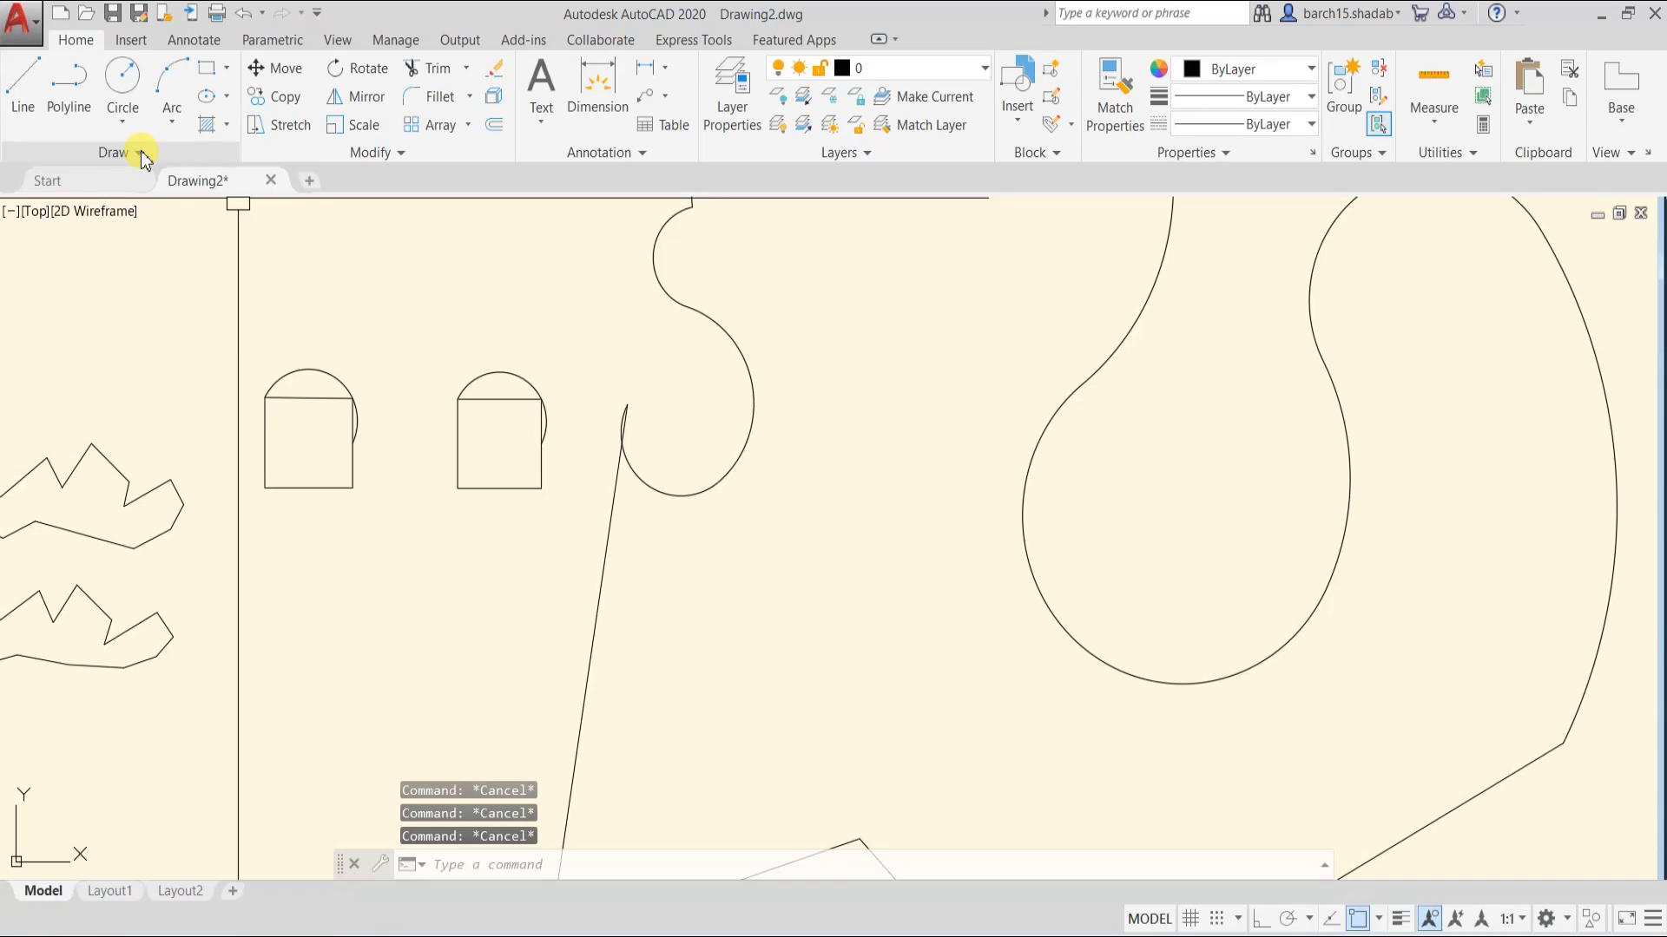
left_click(140, 152)
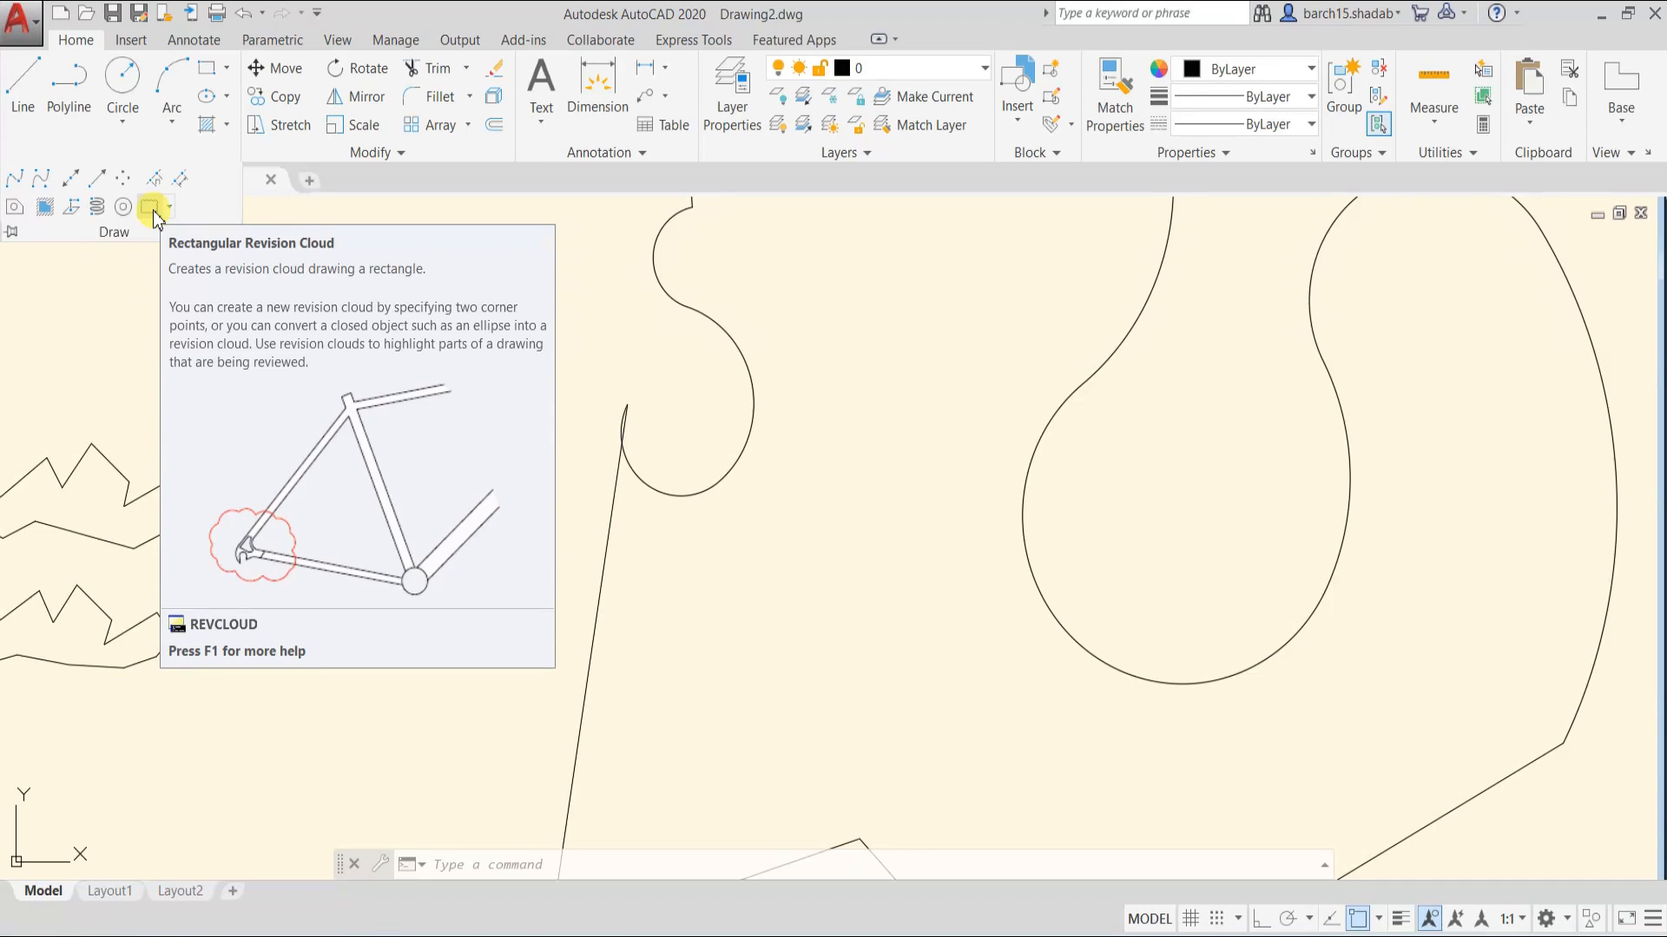
key("Escape")
key("Escape")
key("Escape")
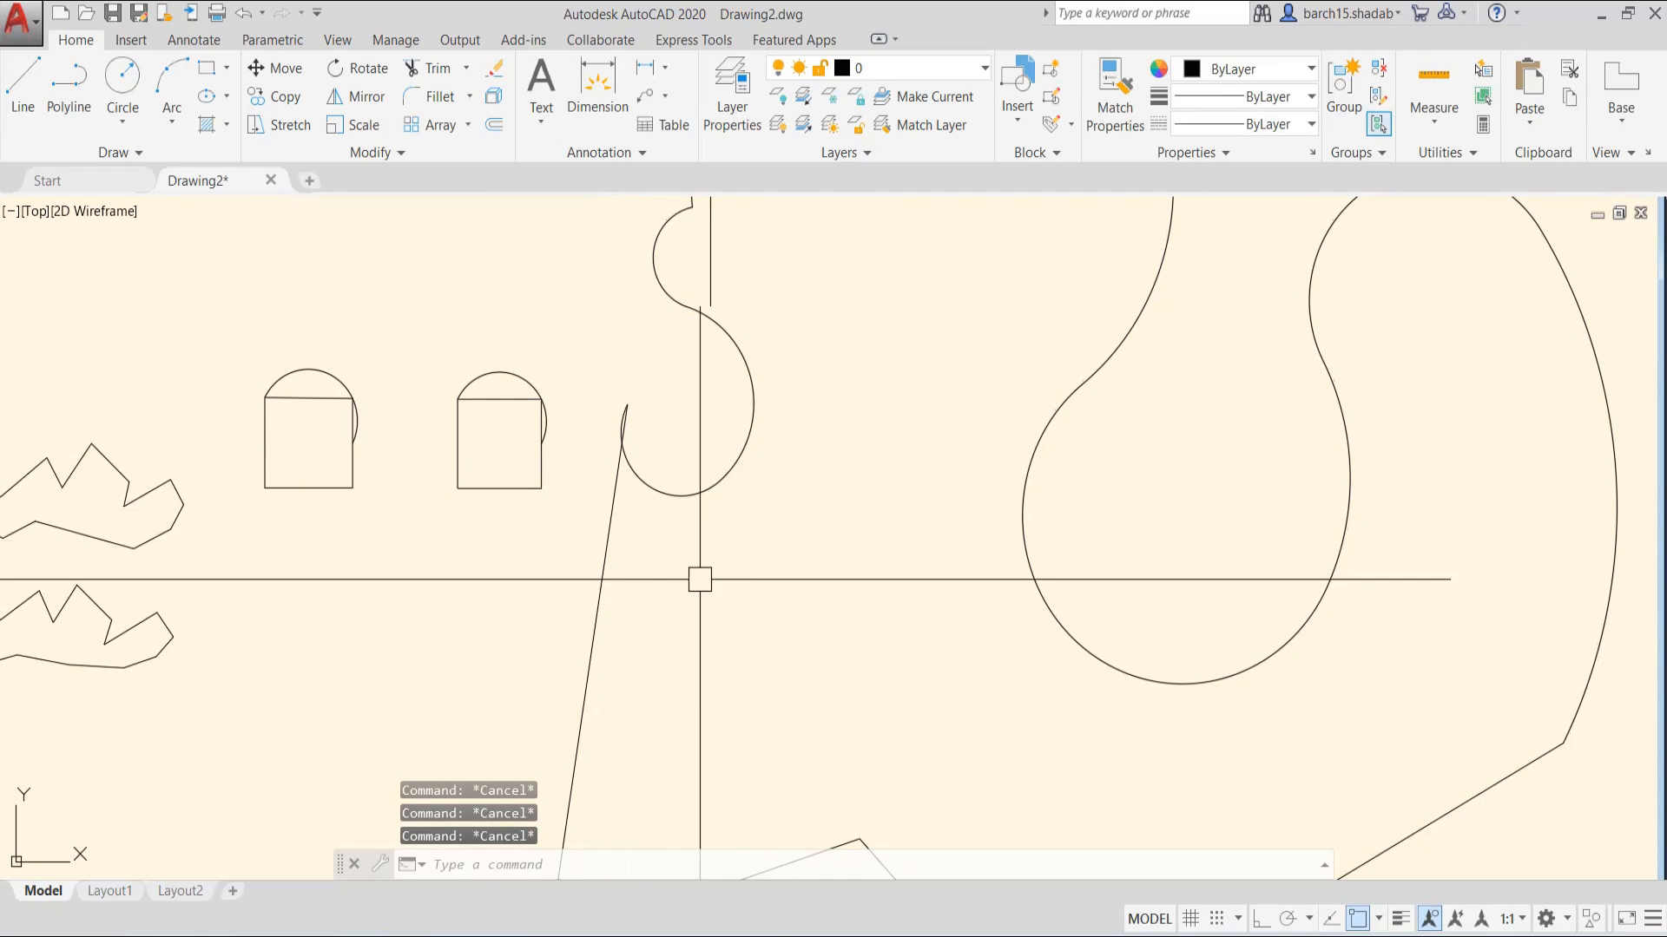
type("revcl")
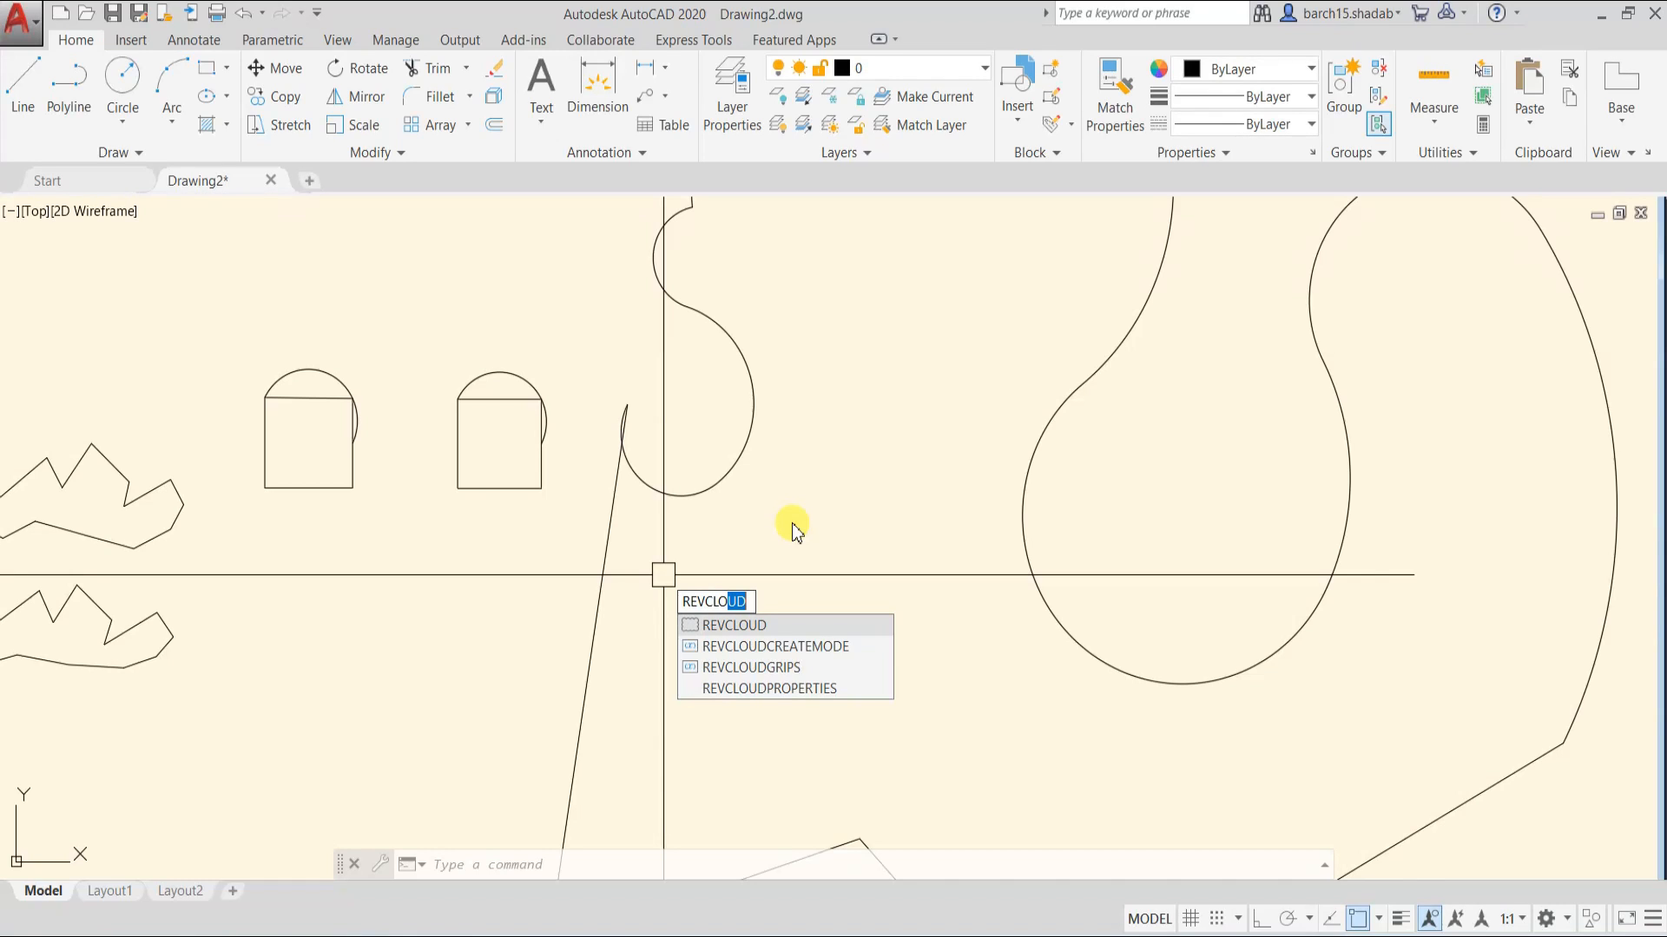
key("Escape")
key("Escape")
key("Escape")
- Draw a small upright rectangle (RECTANG) inside the square of the right-hand arched shape
scroll(446, 416, "up", 6)
type("c")
key("Return")
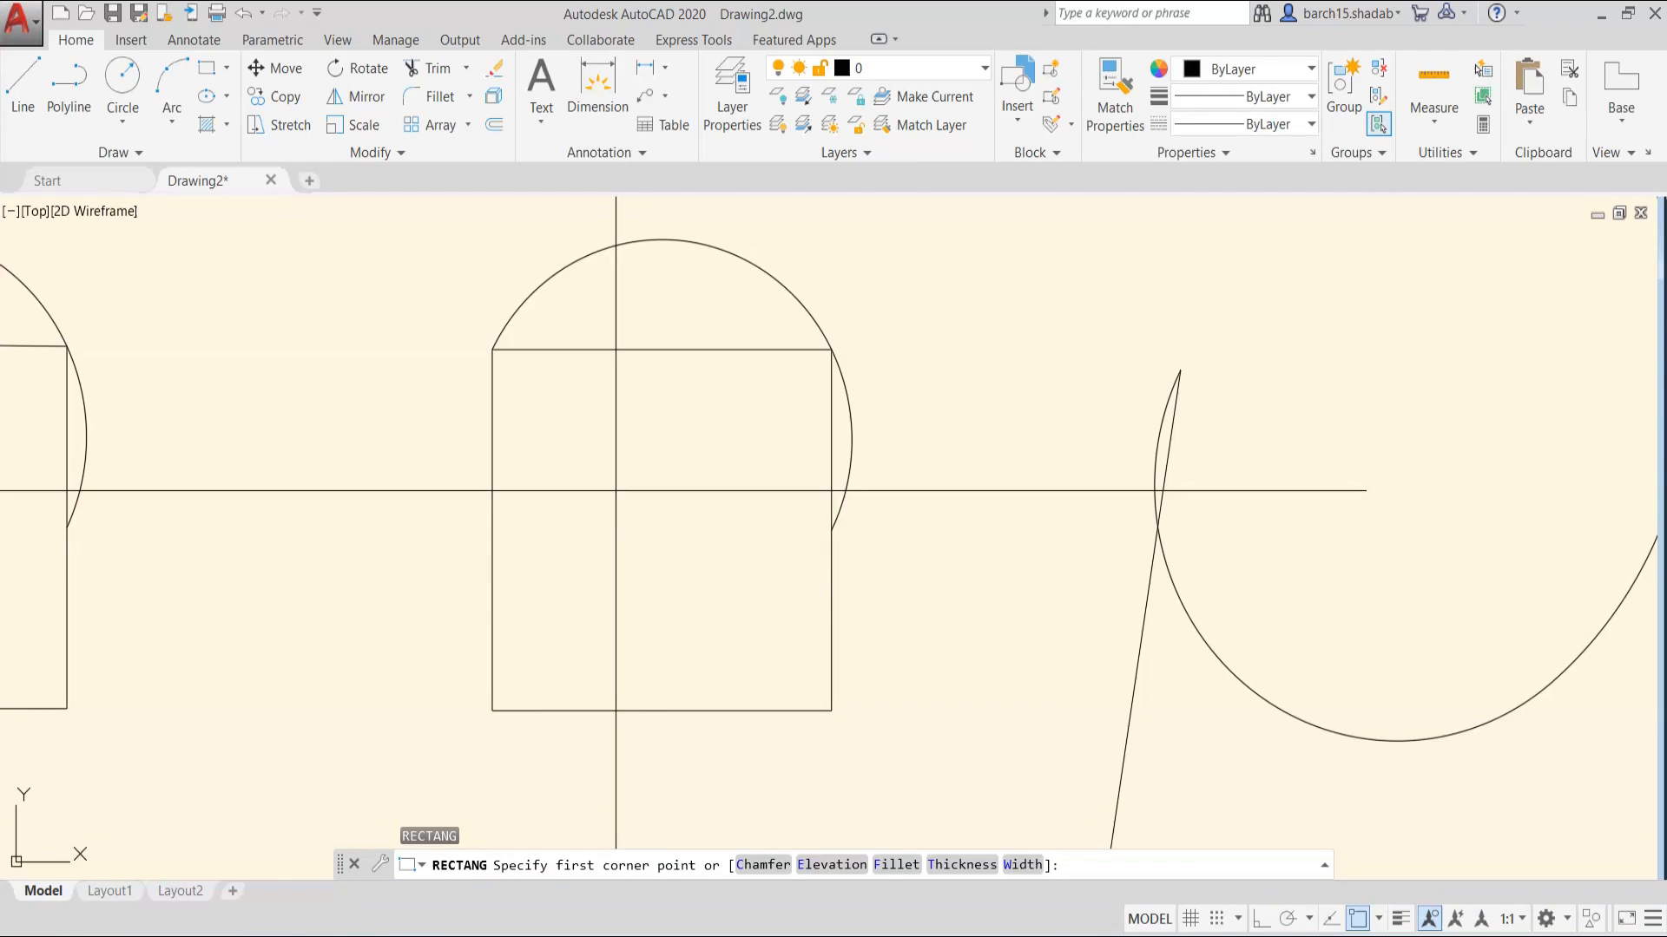
left_click(615, 491)
scroll(621, 547, "up", 3)
scroll(584, 446, "up", 2)
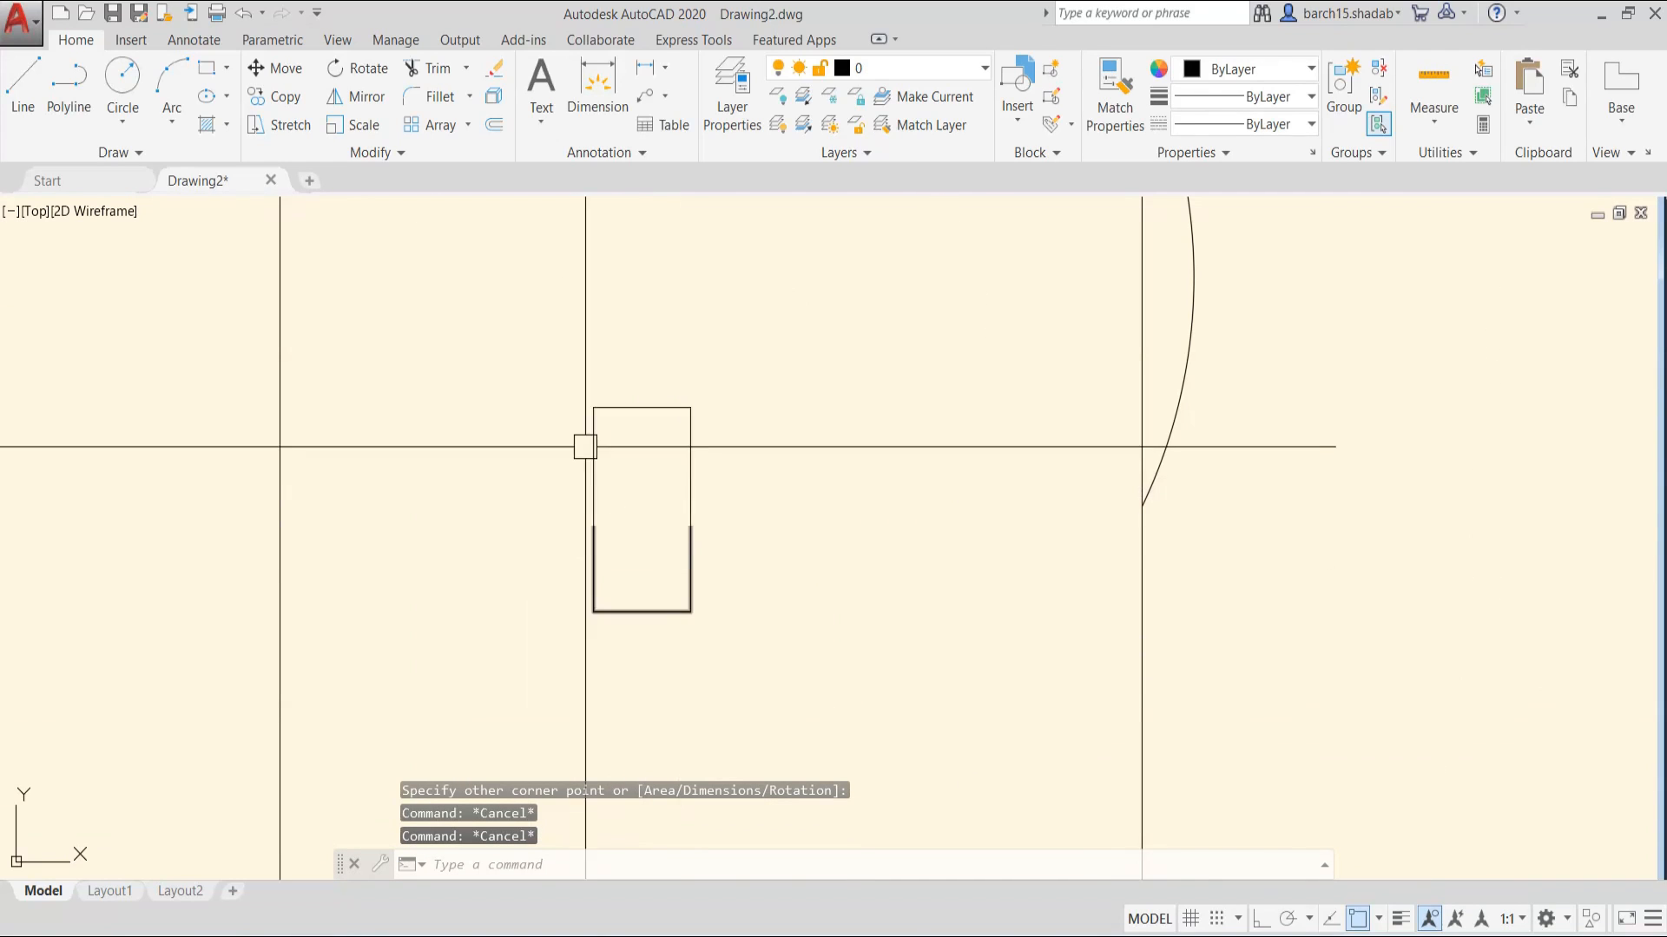
scroll(636, 469, "down", 2)
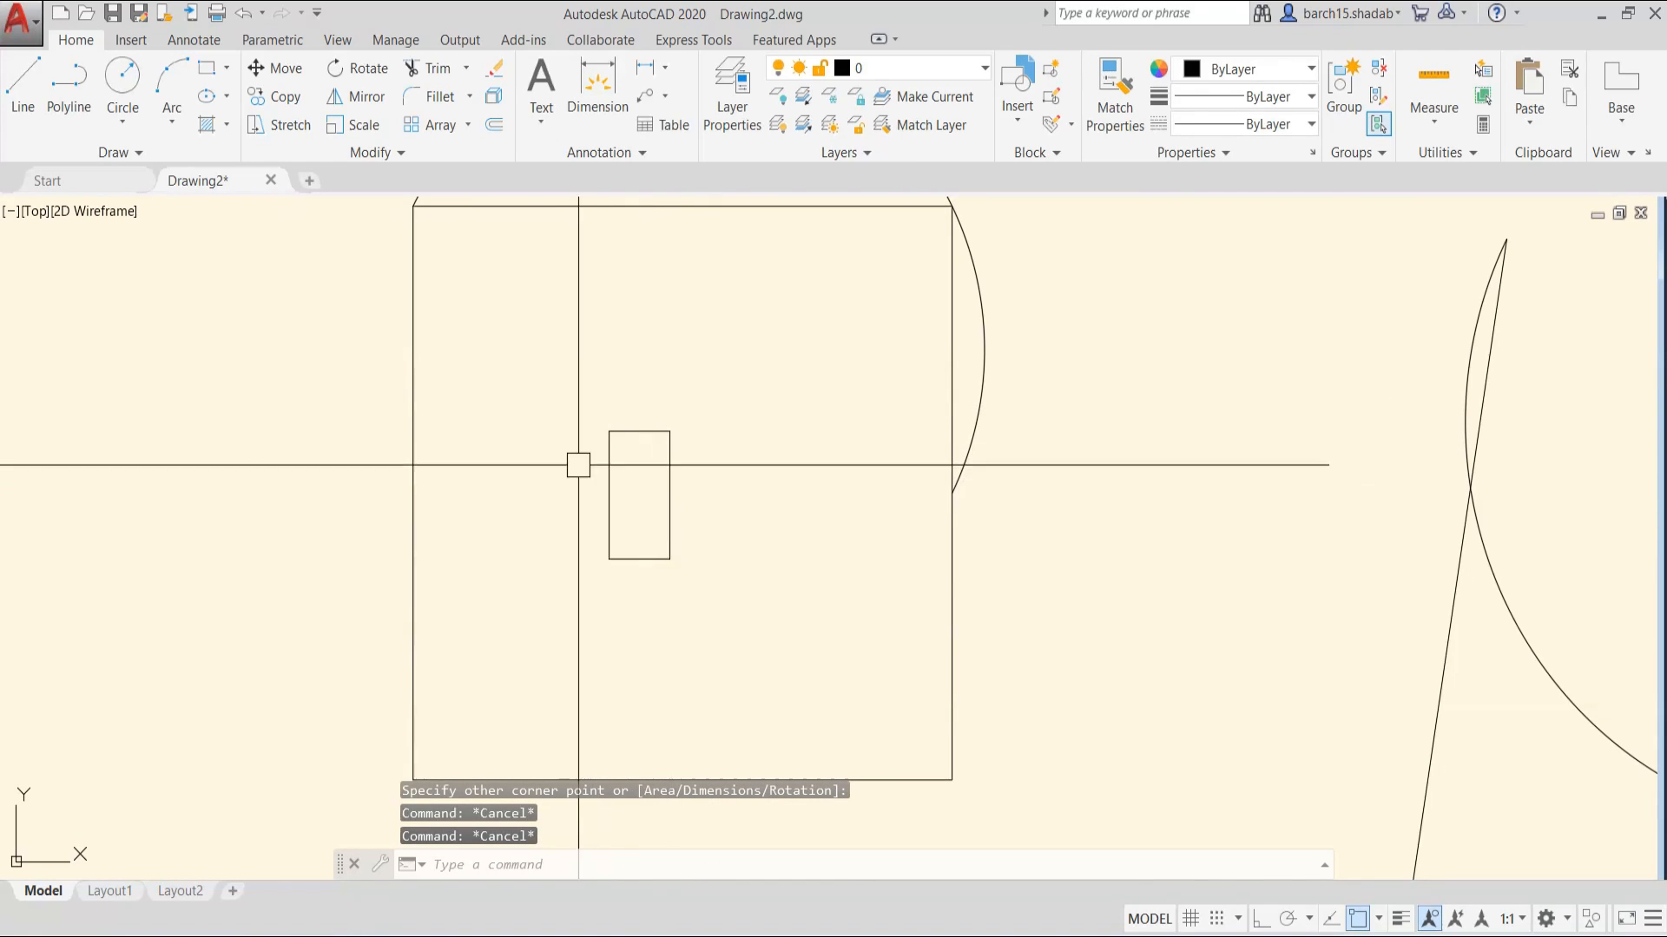
scroll(677, 465, "down", 2)
scroll(659, 438, "up", 2)
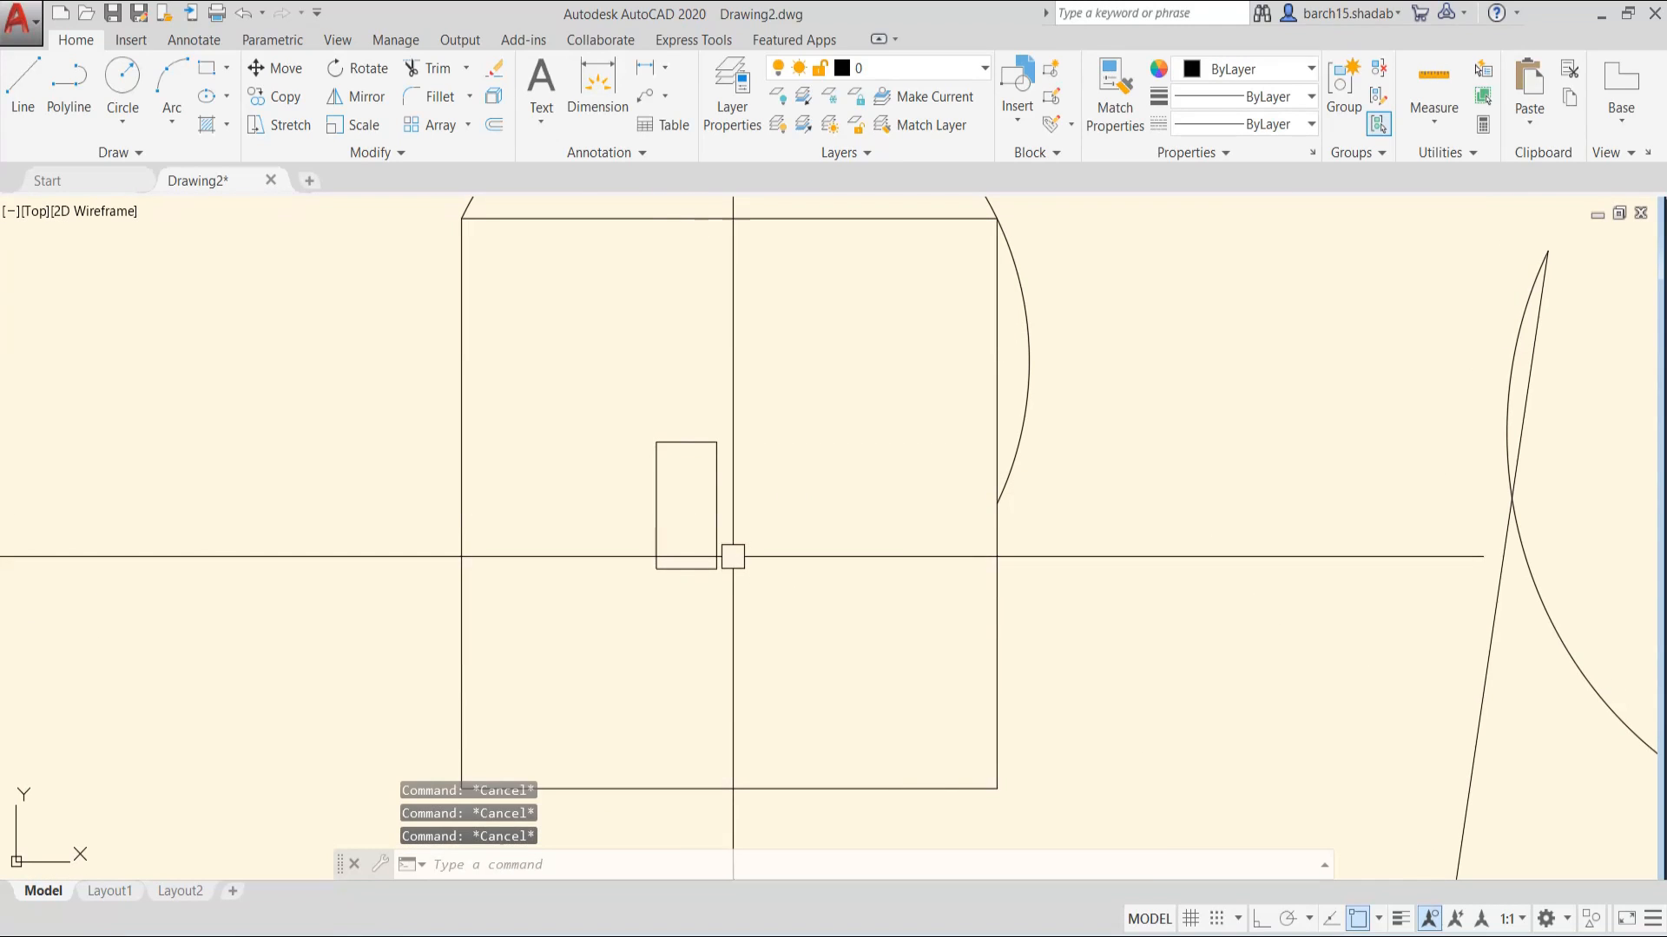
scroll(712, 553, "down", 2)
scroll(692, 550, "up", 2)
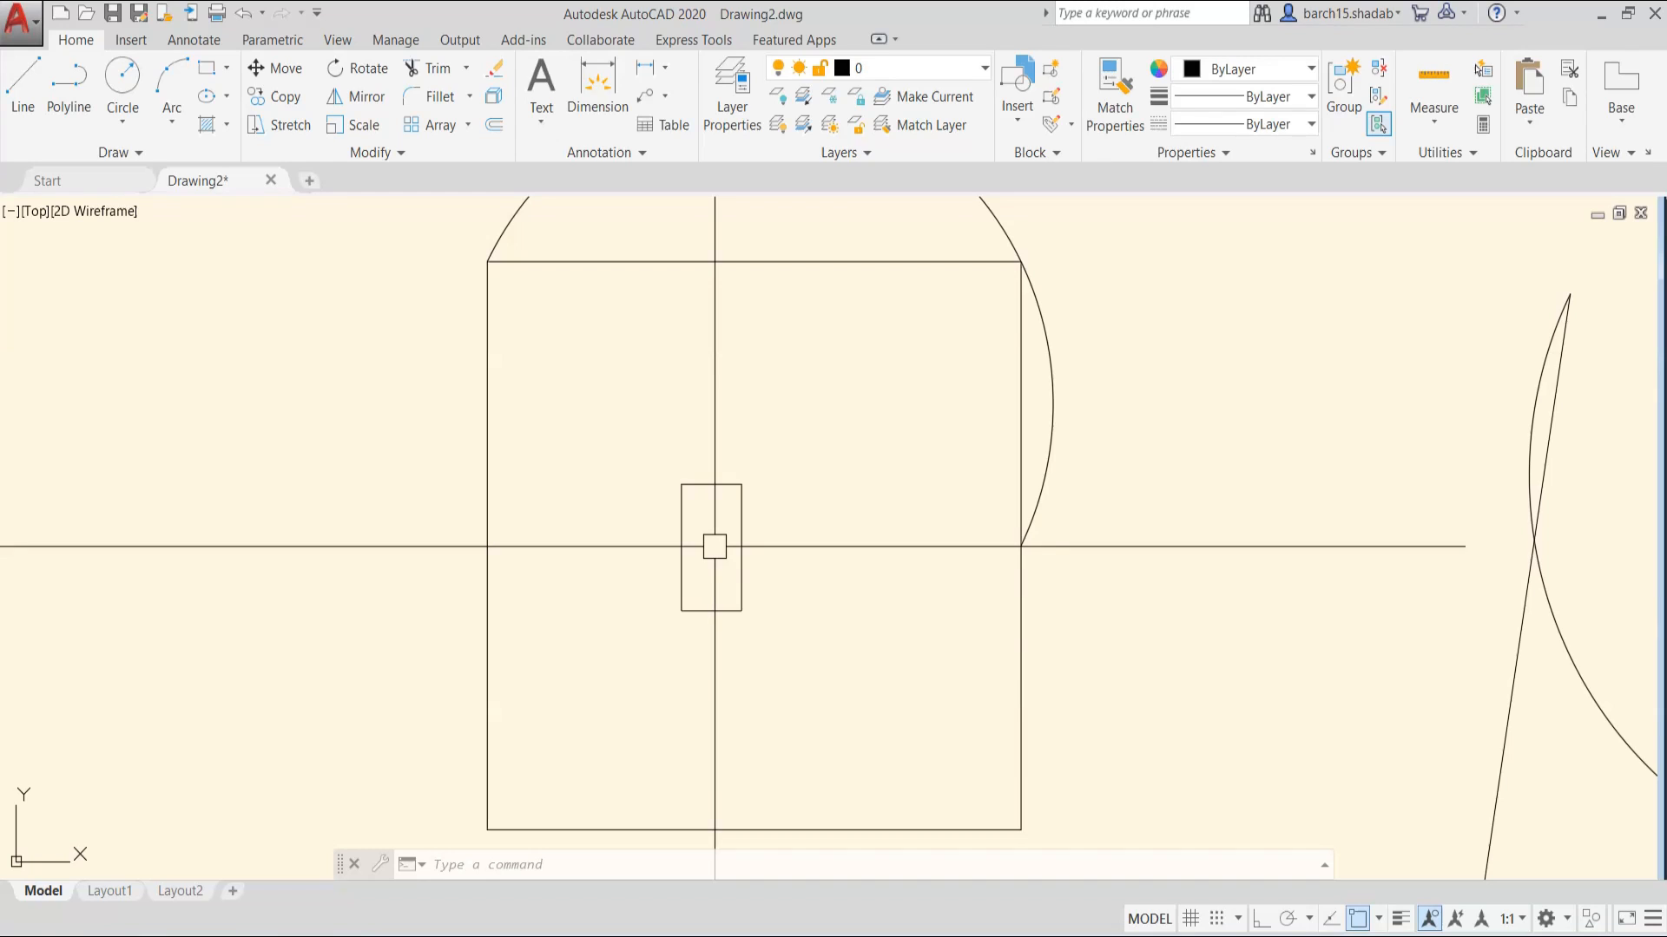
- Draw a rectangular revision cloud (REVCLOUD) around the small rectangle and examine its arcs up close
type("revcloud")
key("Return")
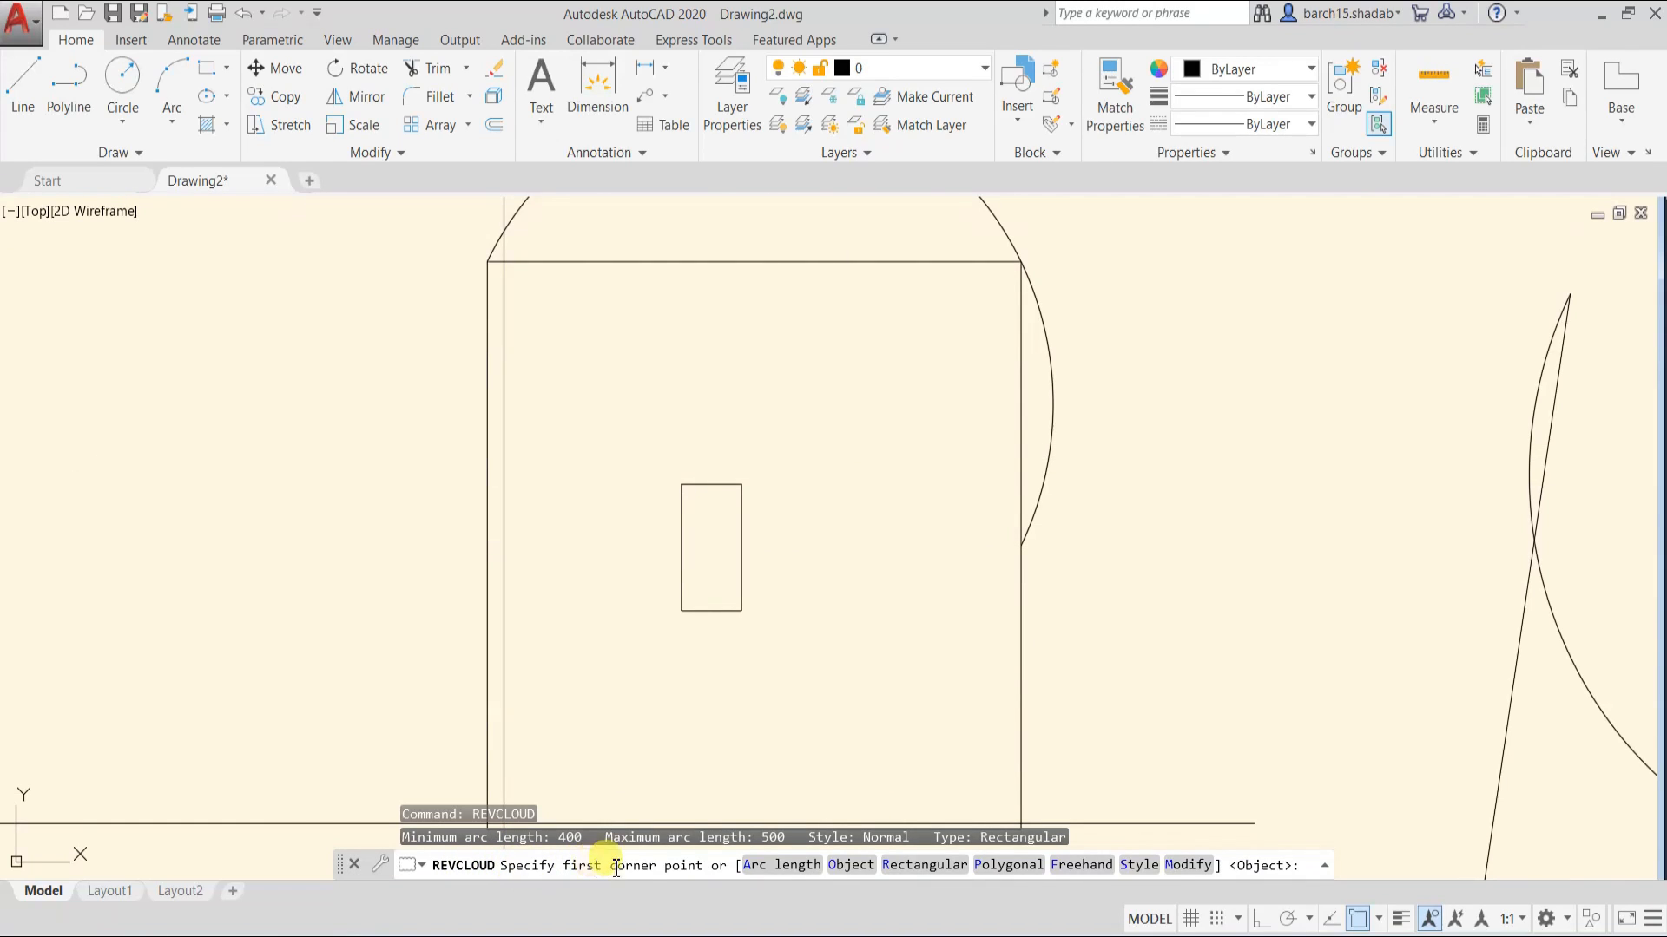
left_click(639, 437)
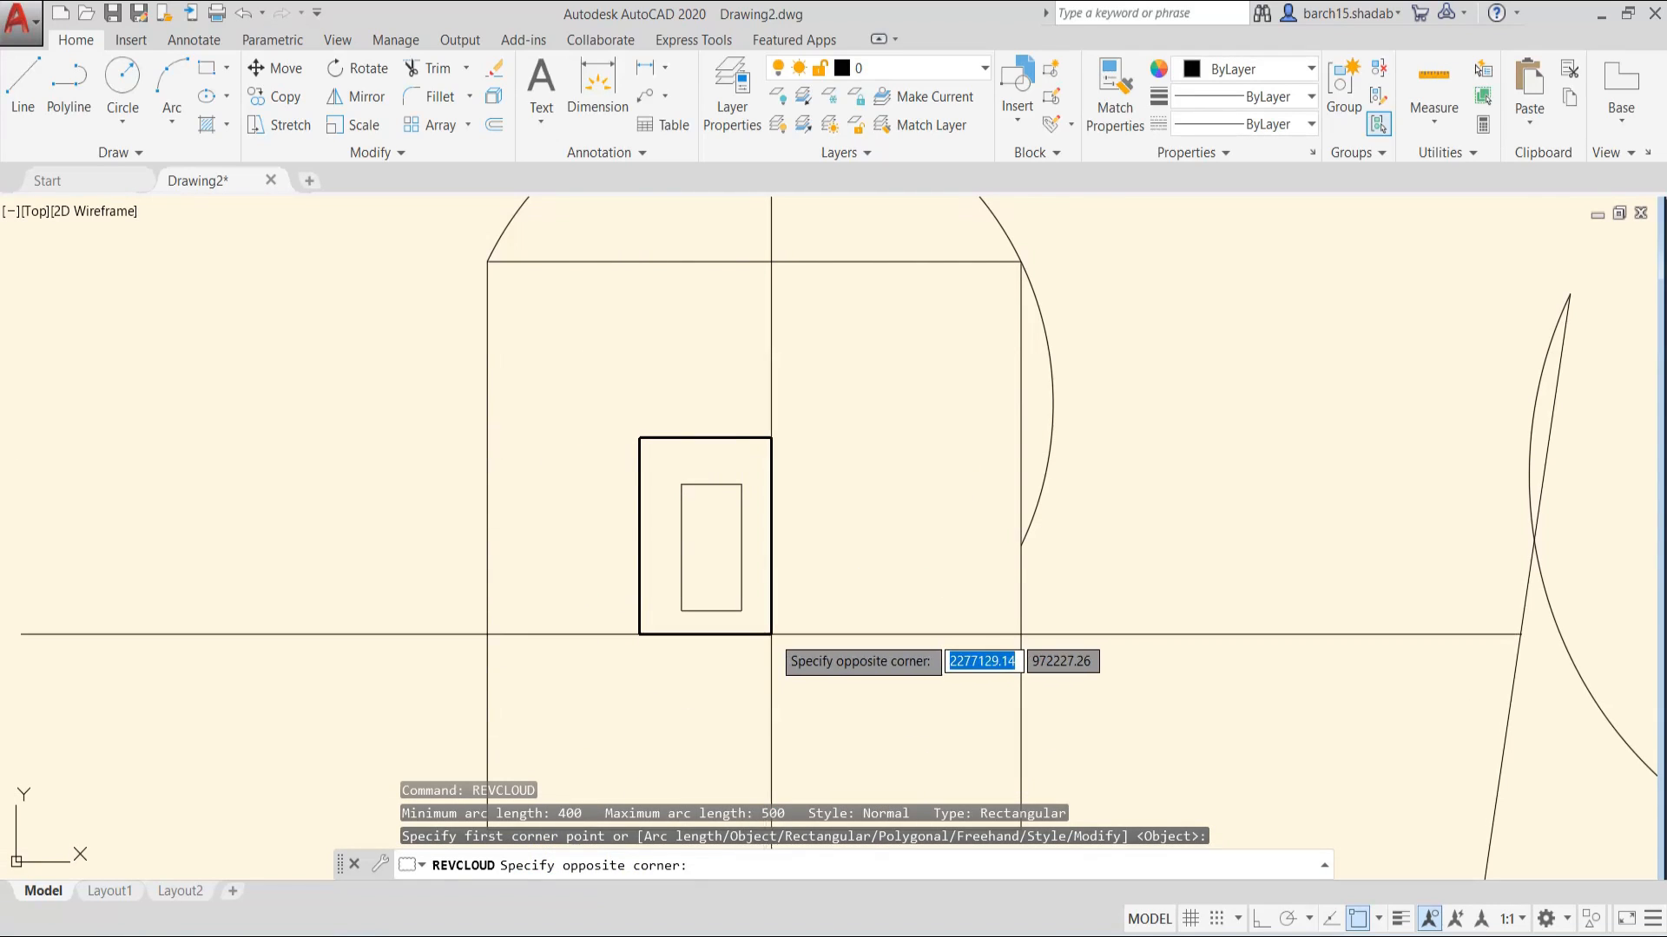
left_click(777, 647)
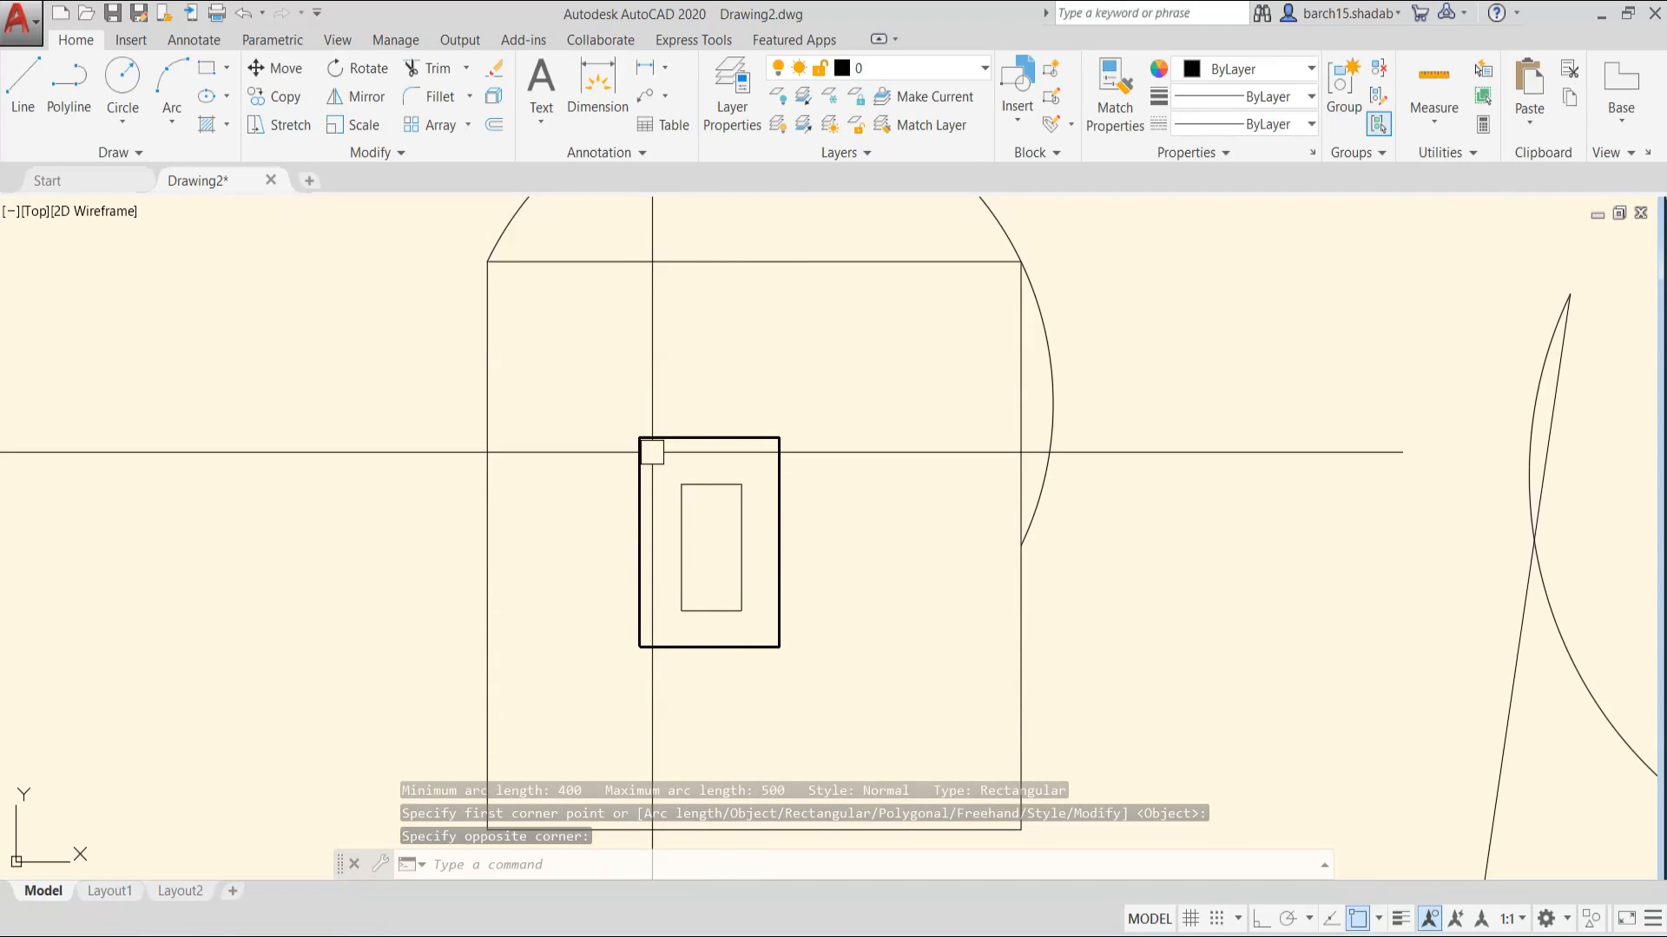
scroll(663, 442, "up", 10)
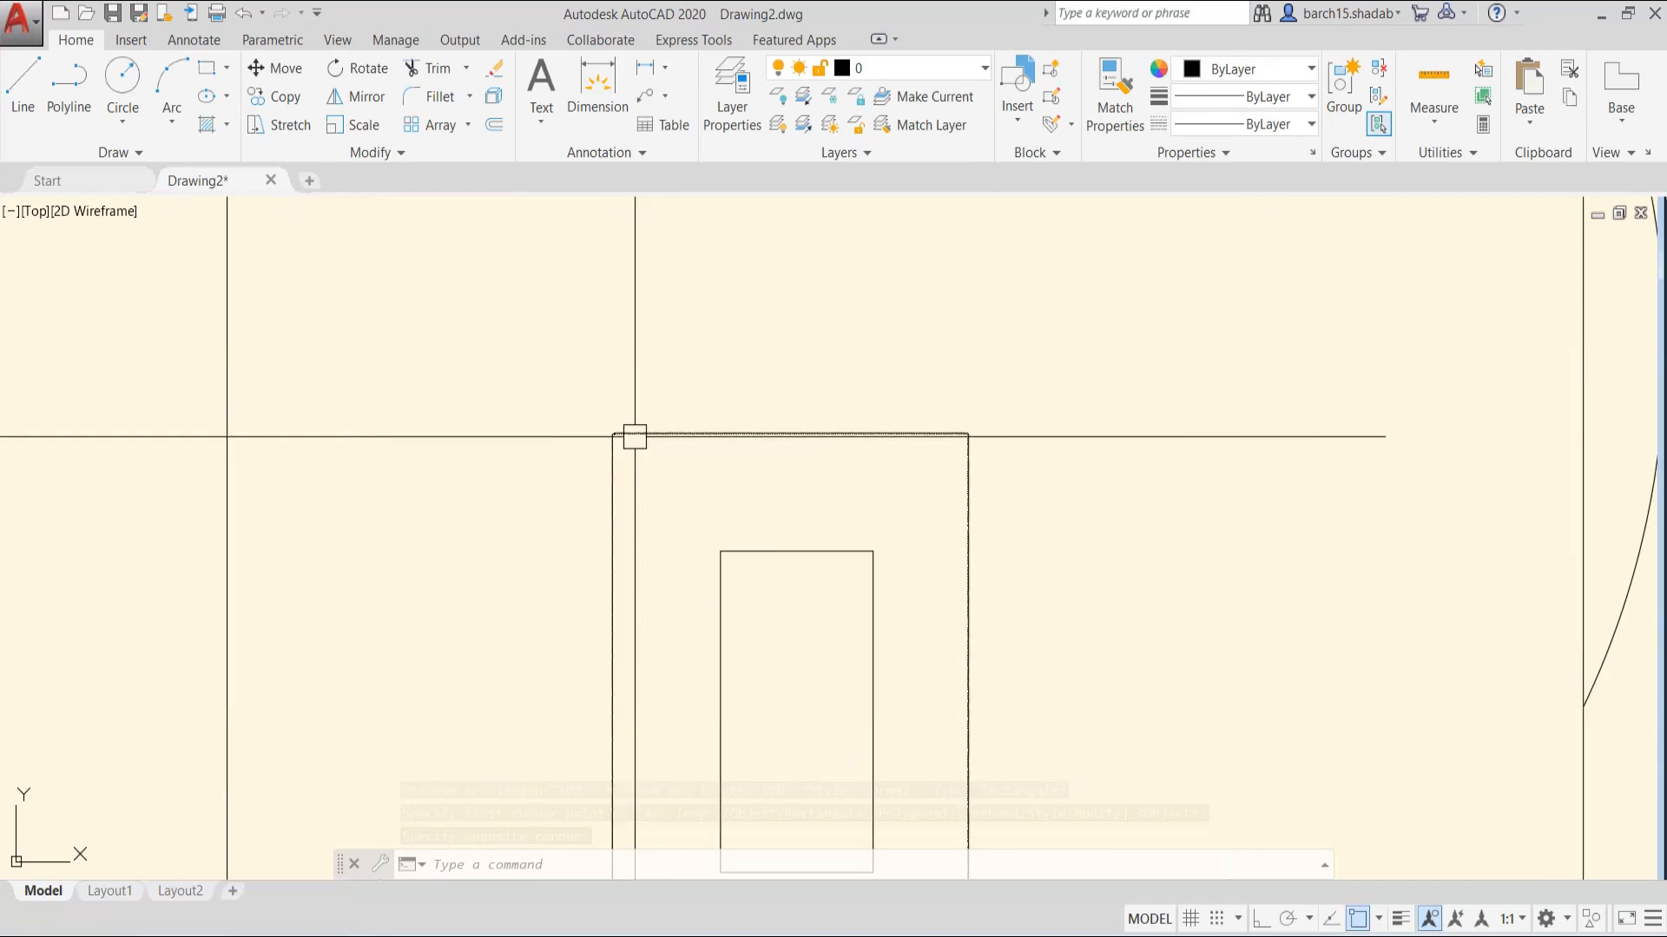
scroll(660, 410, "up", 8)
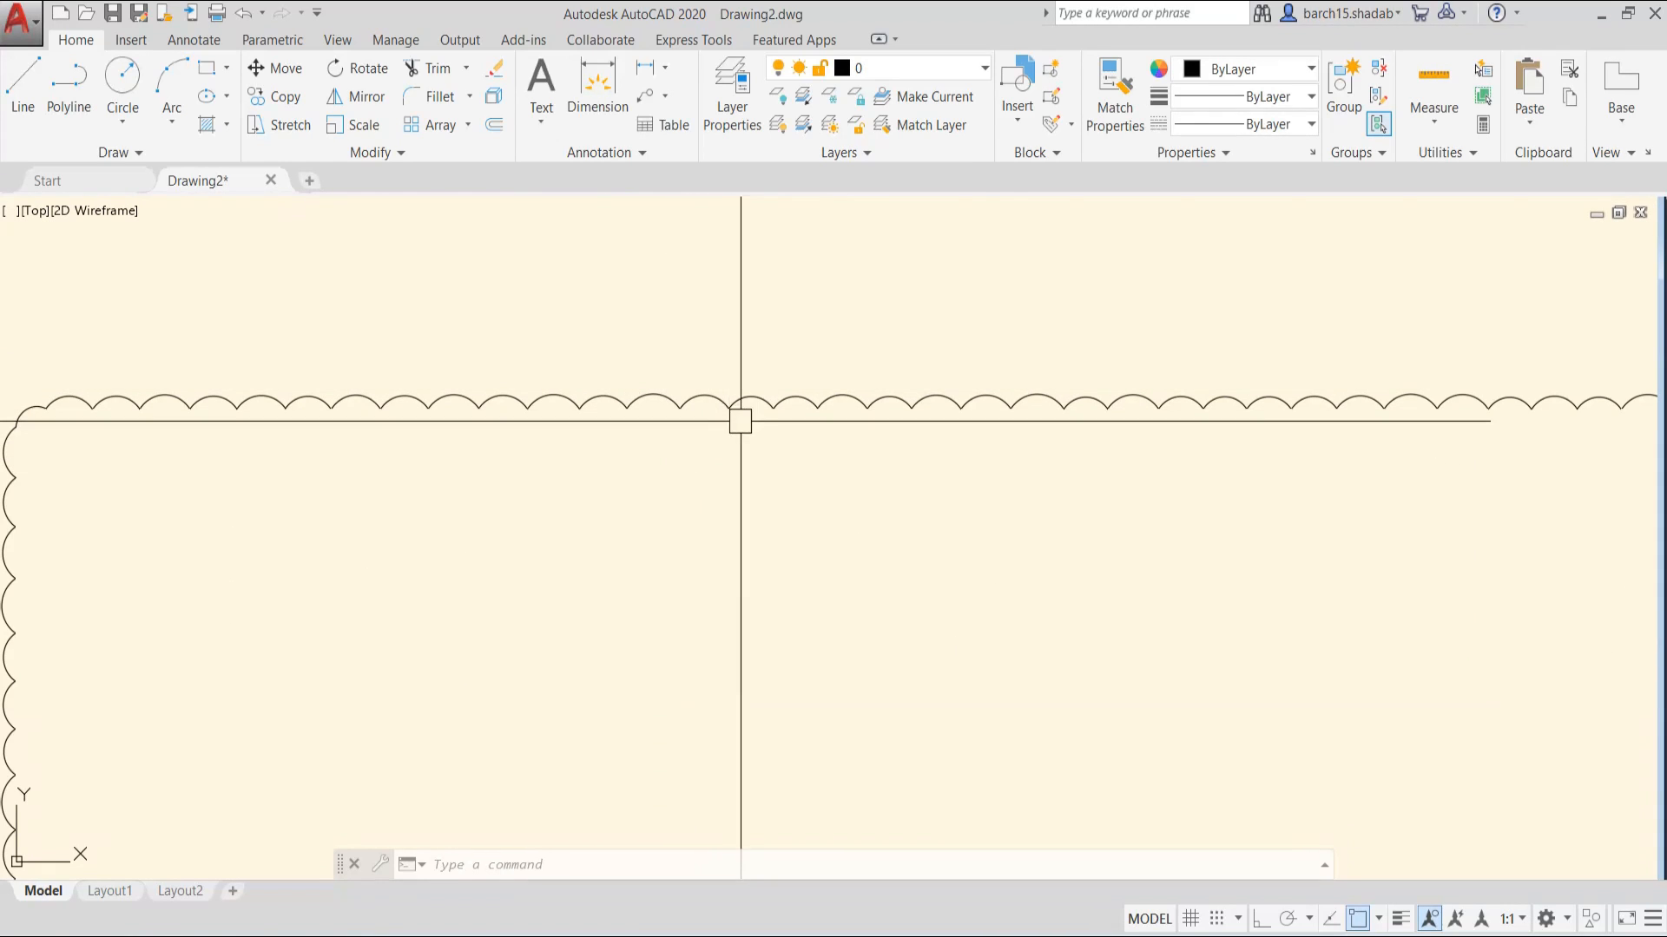
scroll(821, 476, "down", 12)
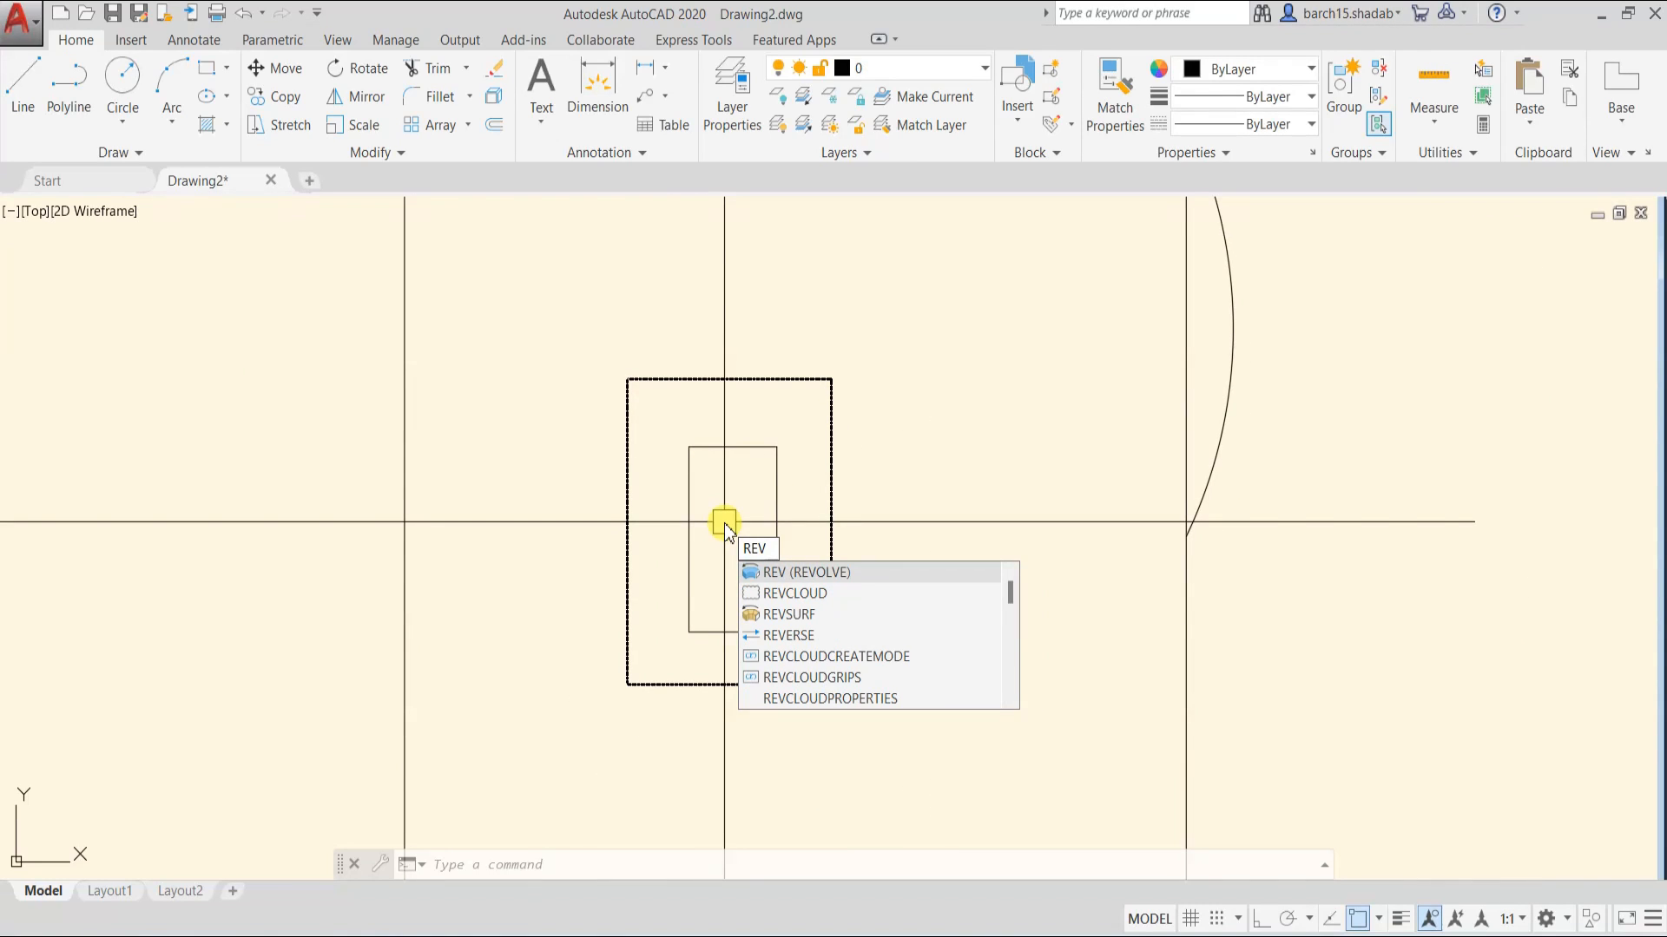
- Start a revision cloud (REVCLOUD) and set both its minimum and maximum arc length to 5000
type("clo")
key("Return")
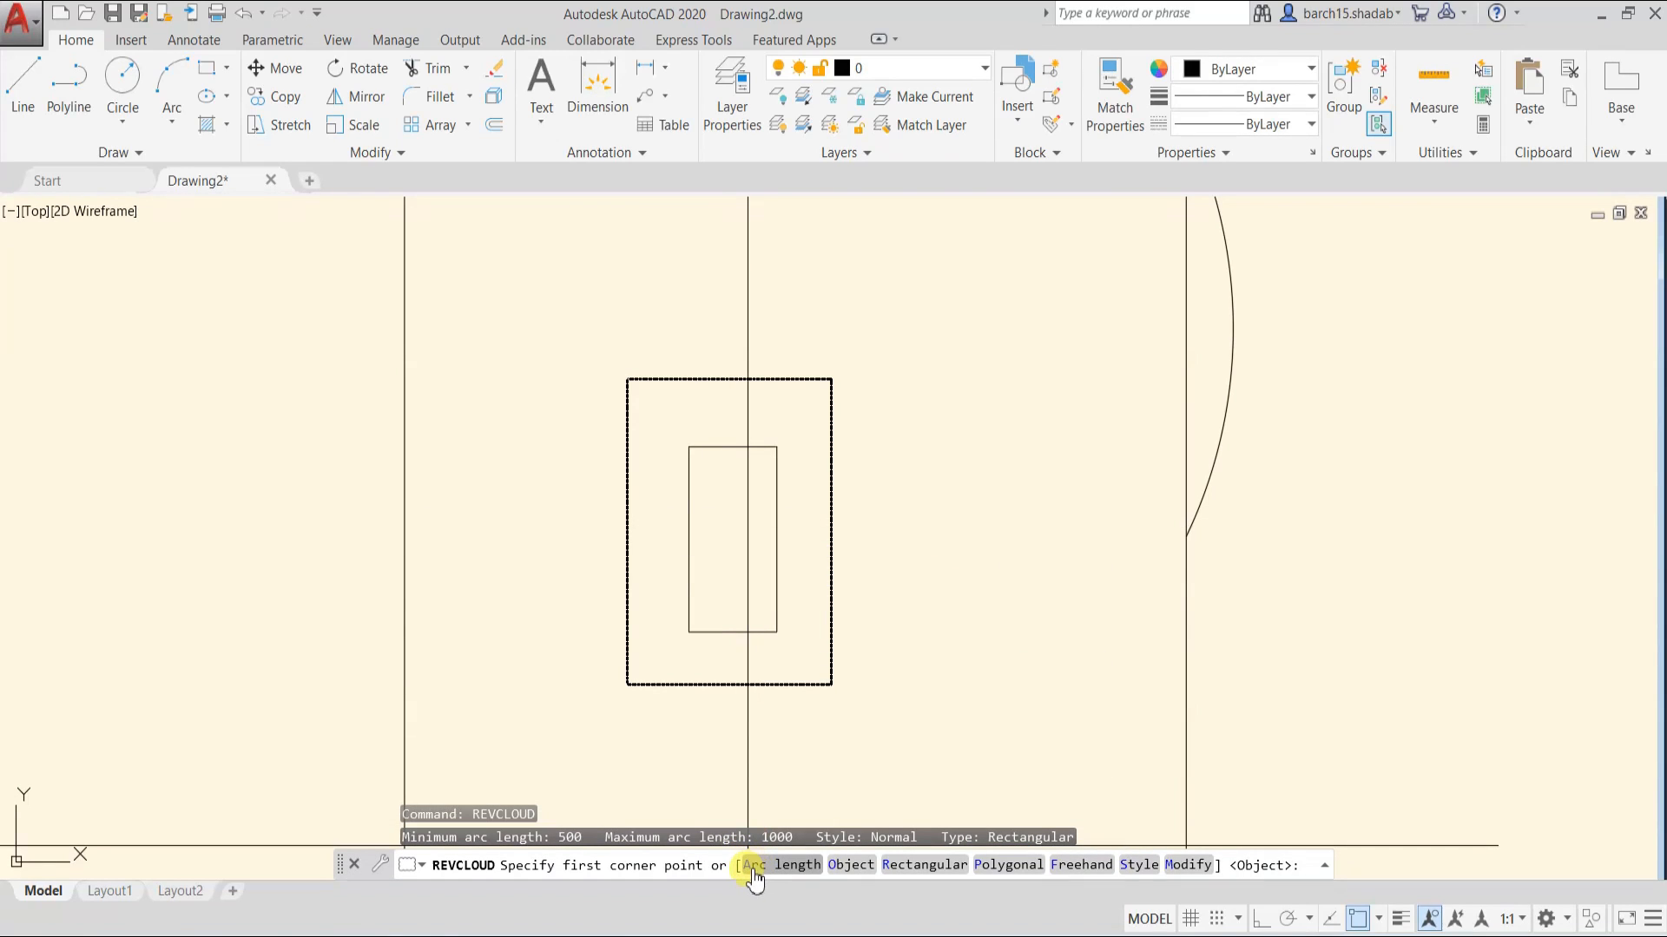
type("a")
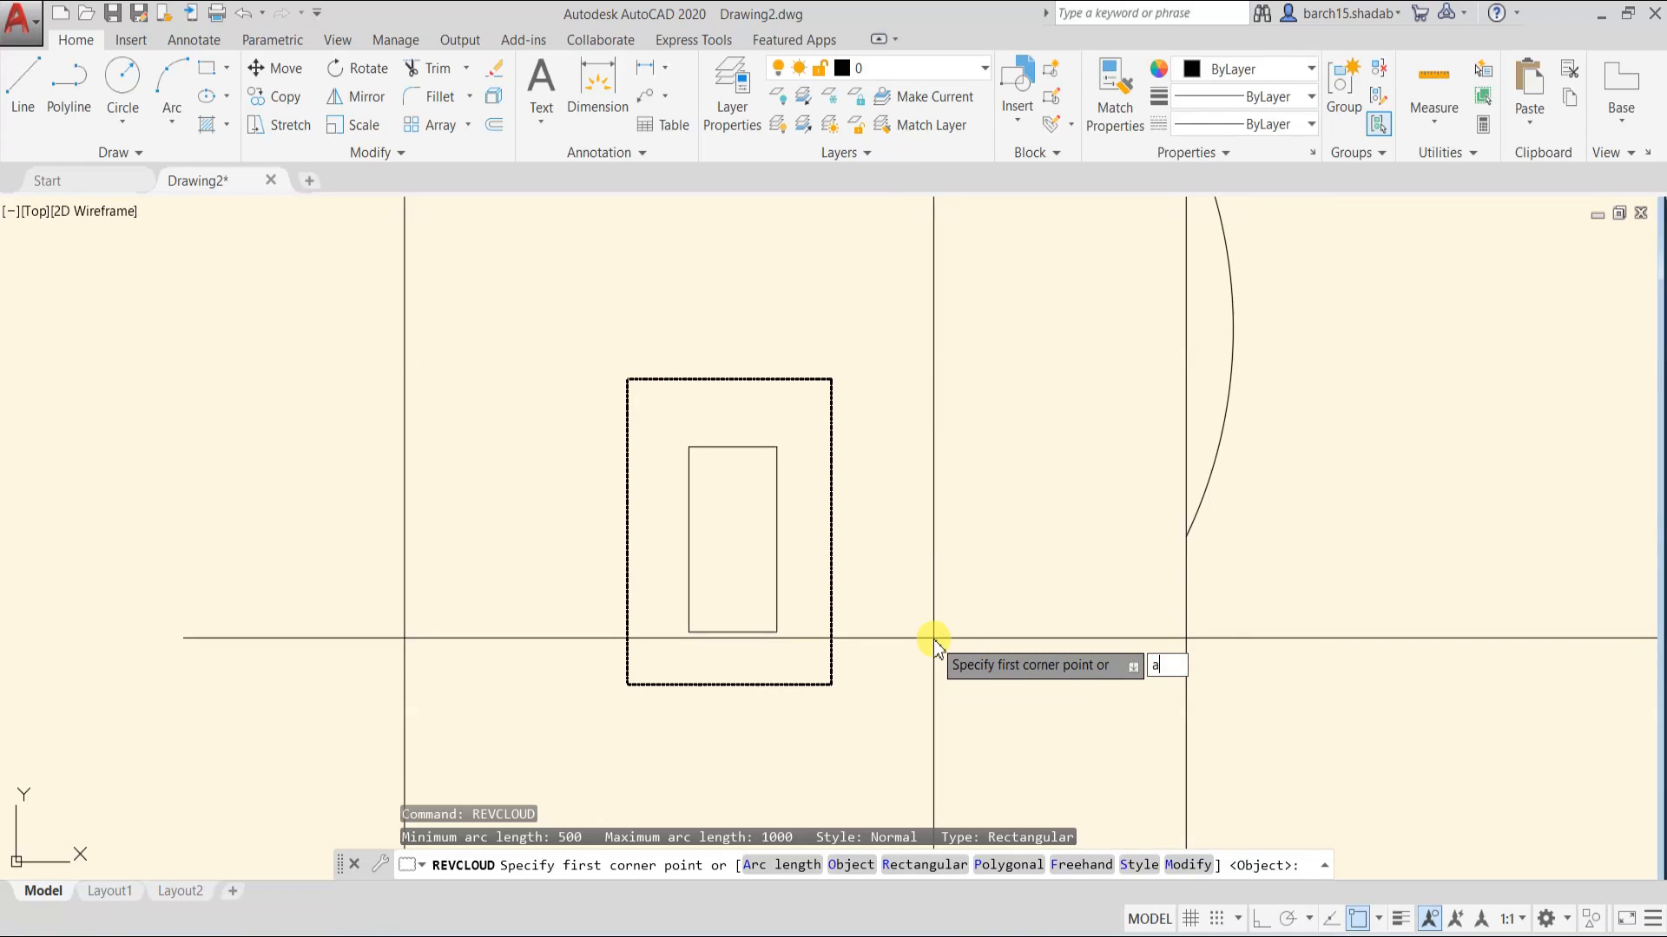
key("Return")
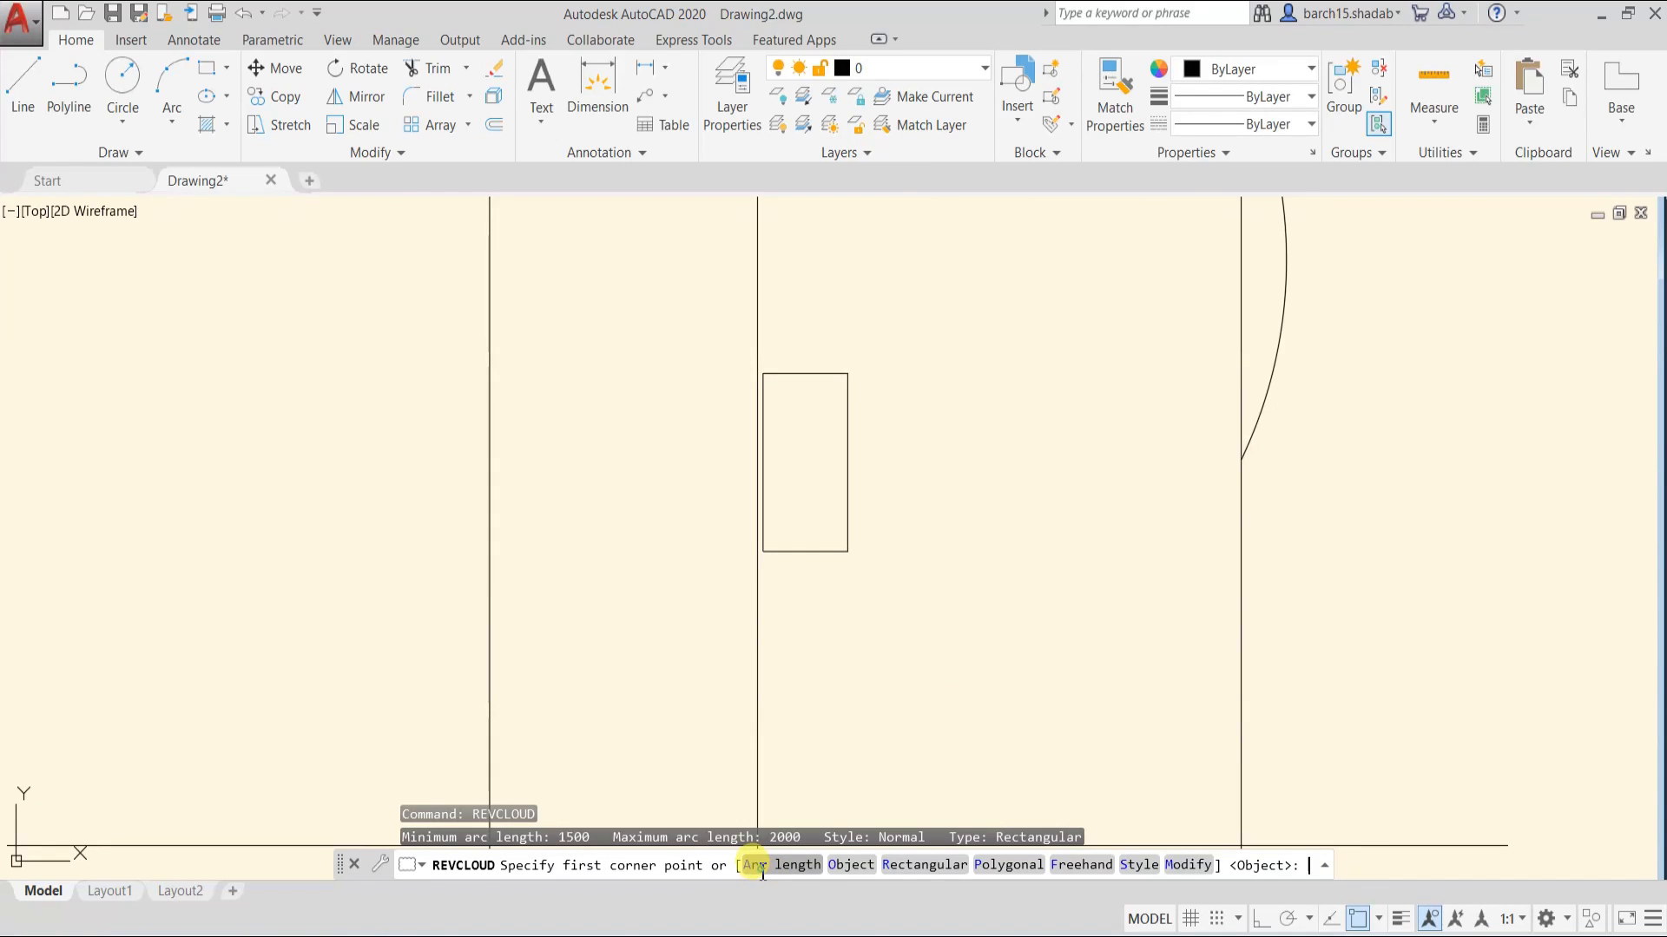
left_click(756, 865)
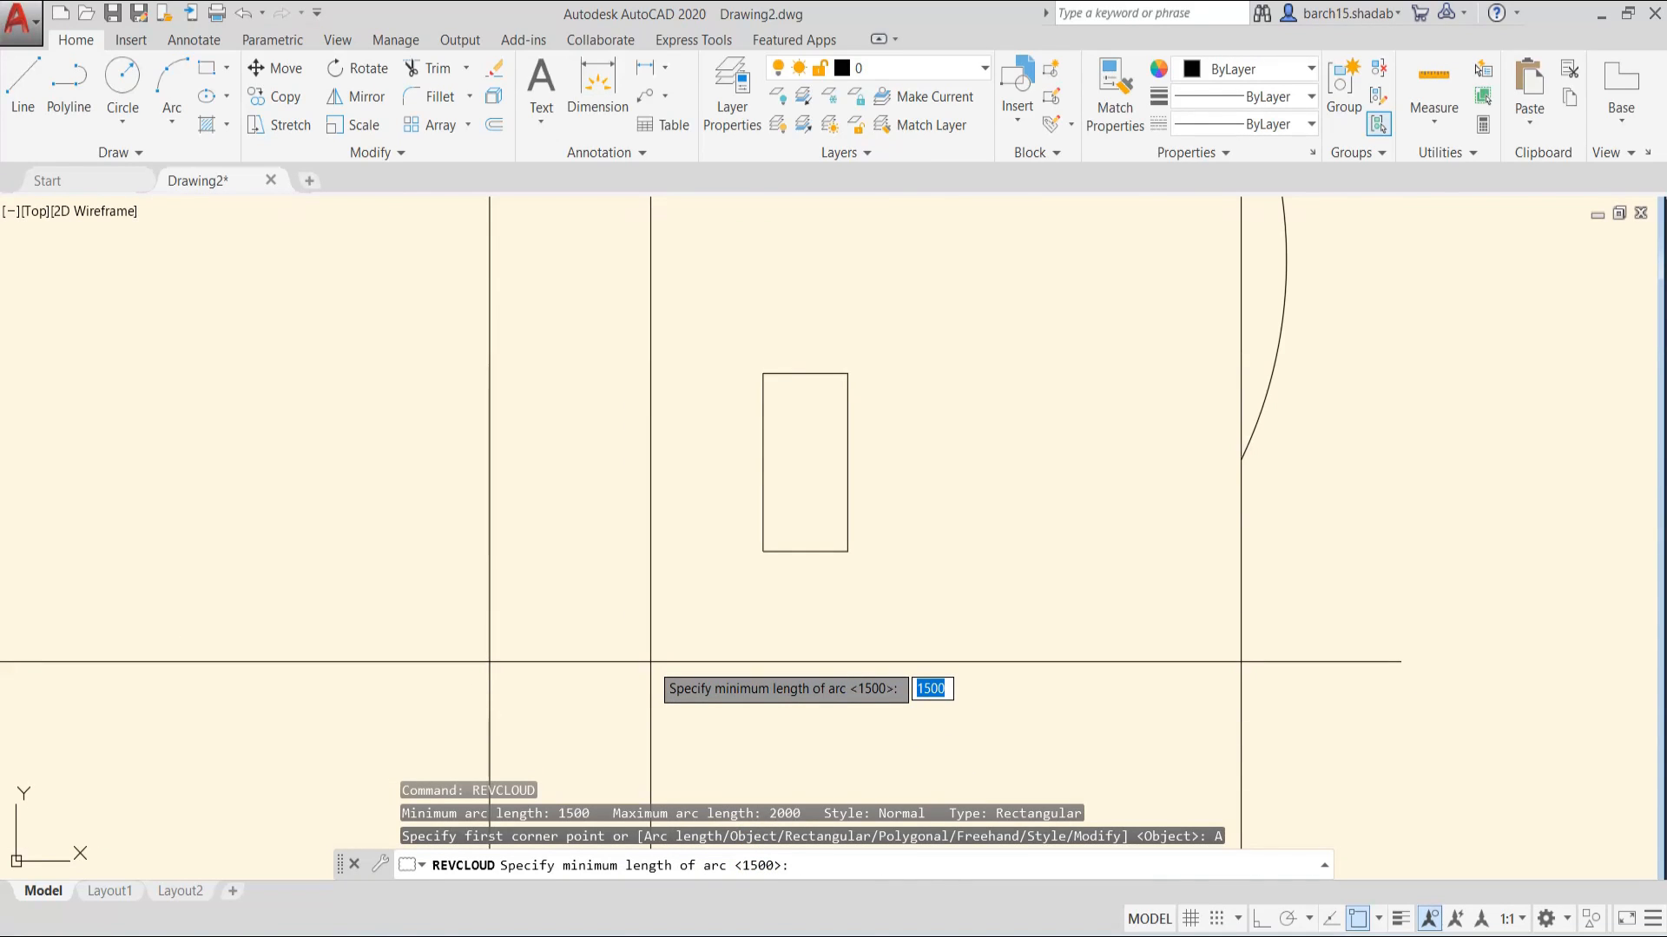
key("Return")
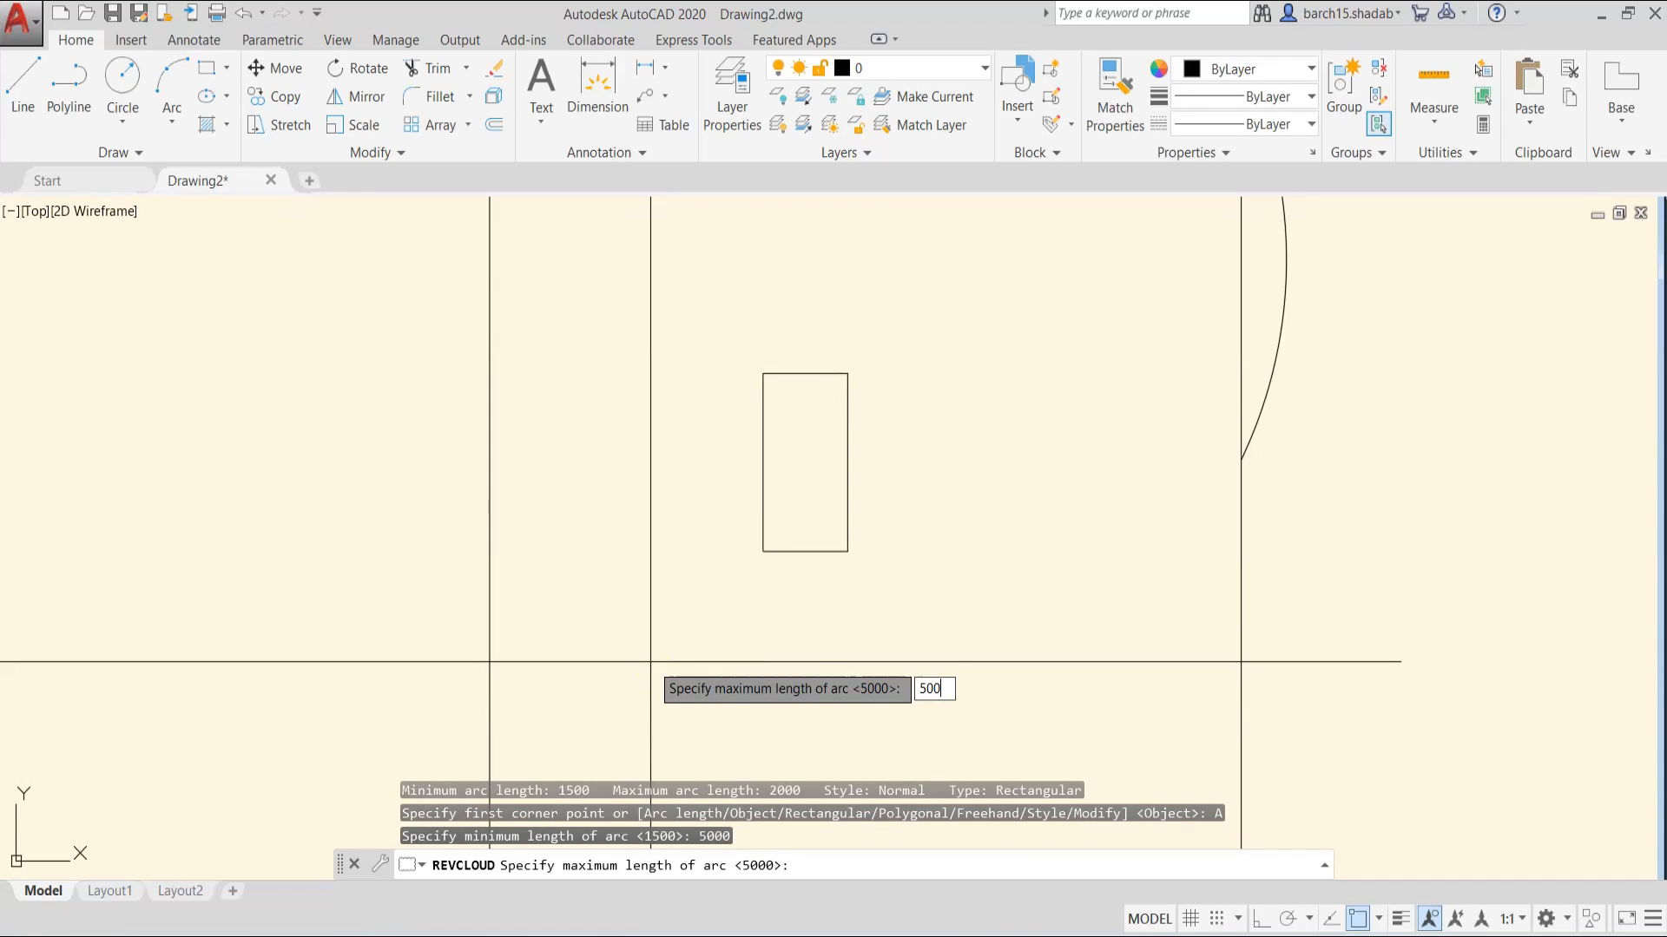
type("5000")
key("Return")
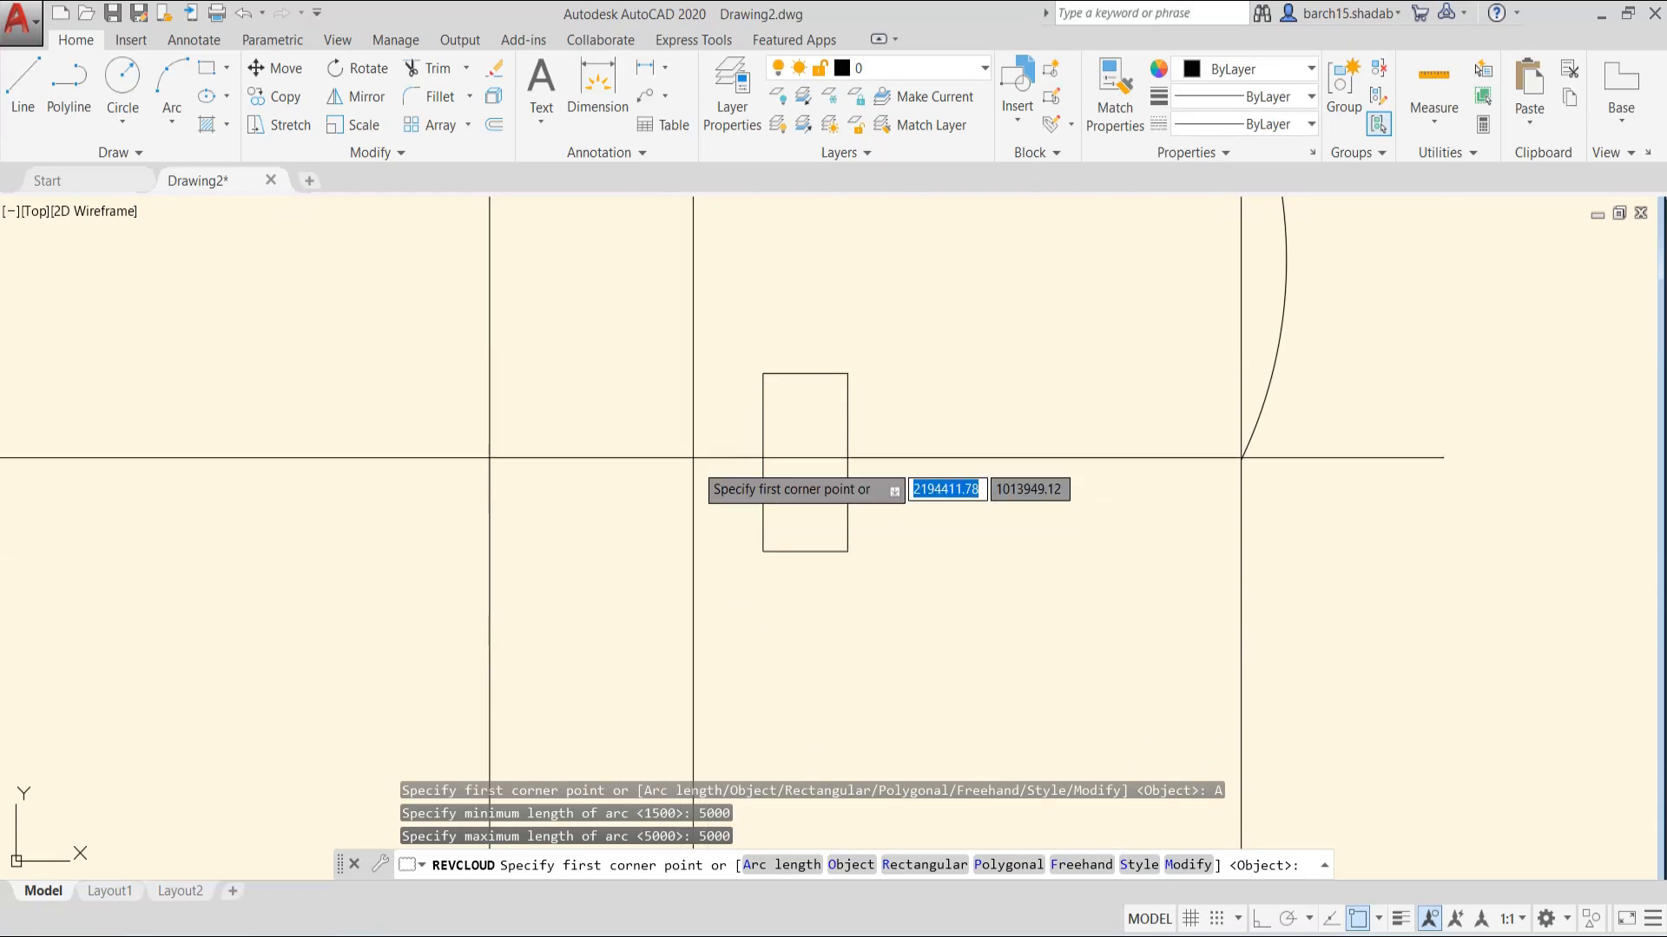
- Draw a rectangular revision cloud around the small upright rectangle inside the square
scroll(690, 364, "down", 2)
scroll(715, 345, "up", 2)
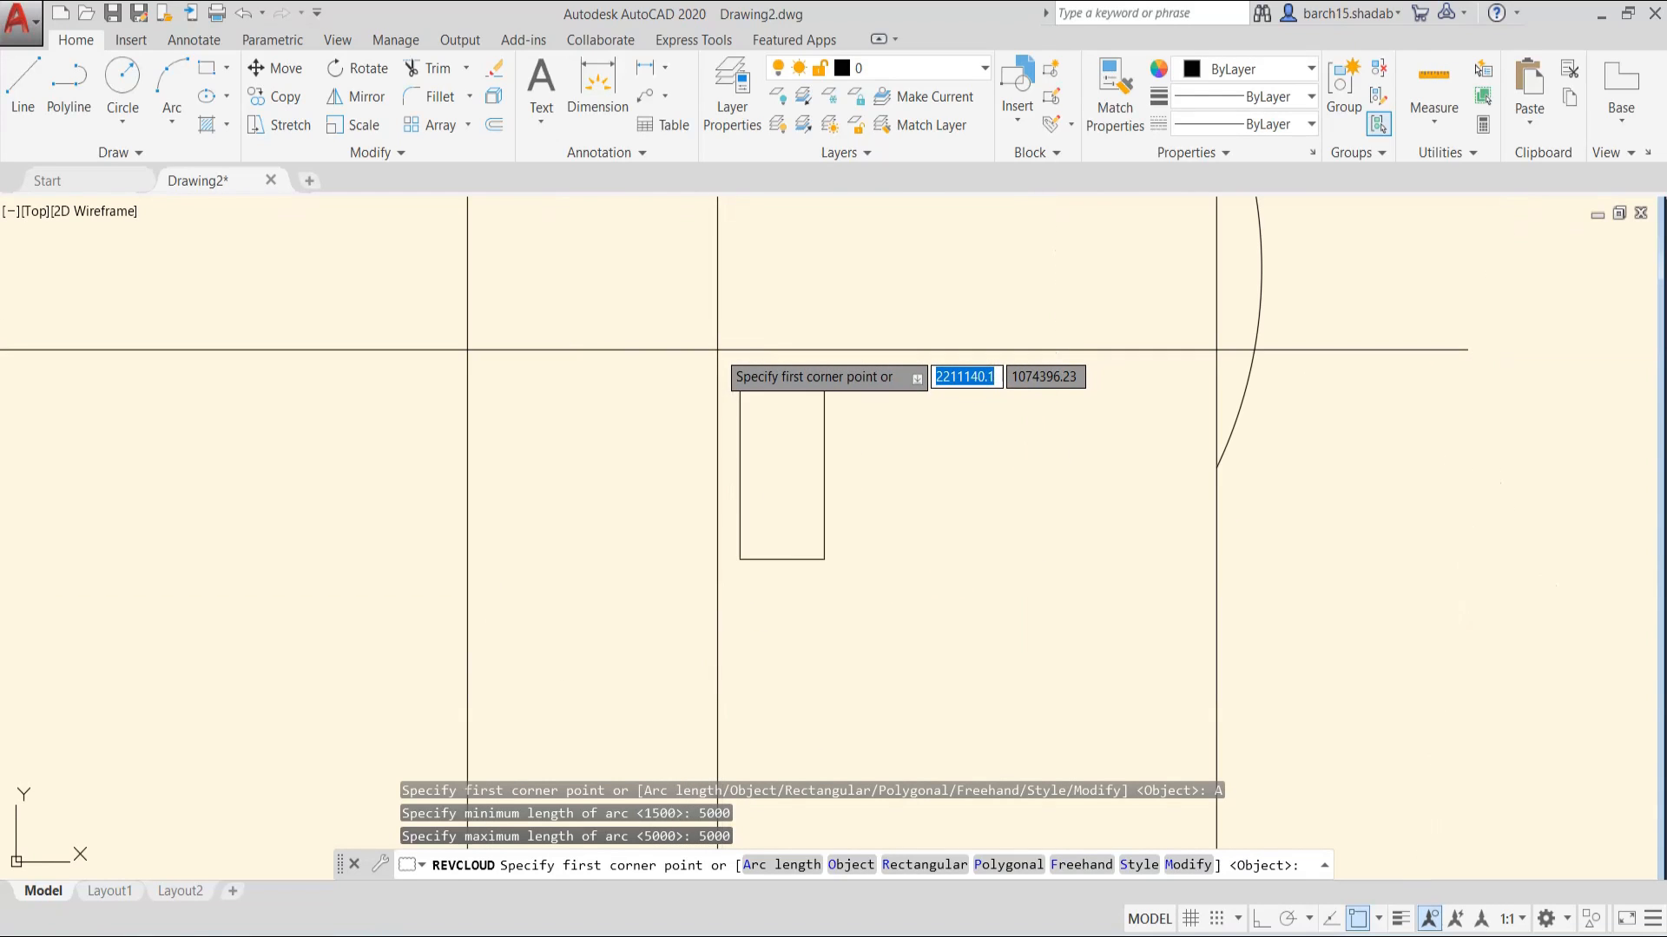
left_click(713, 339)
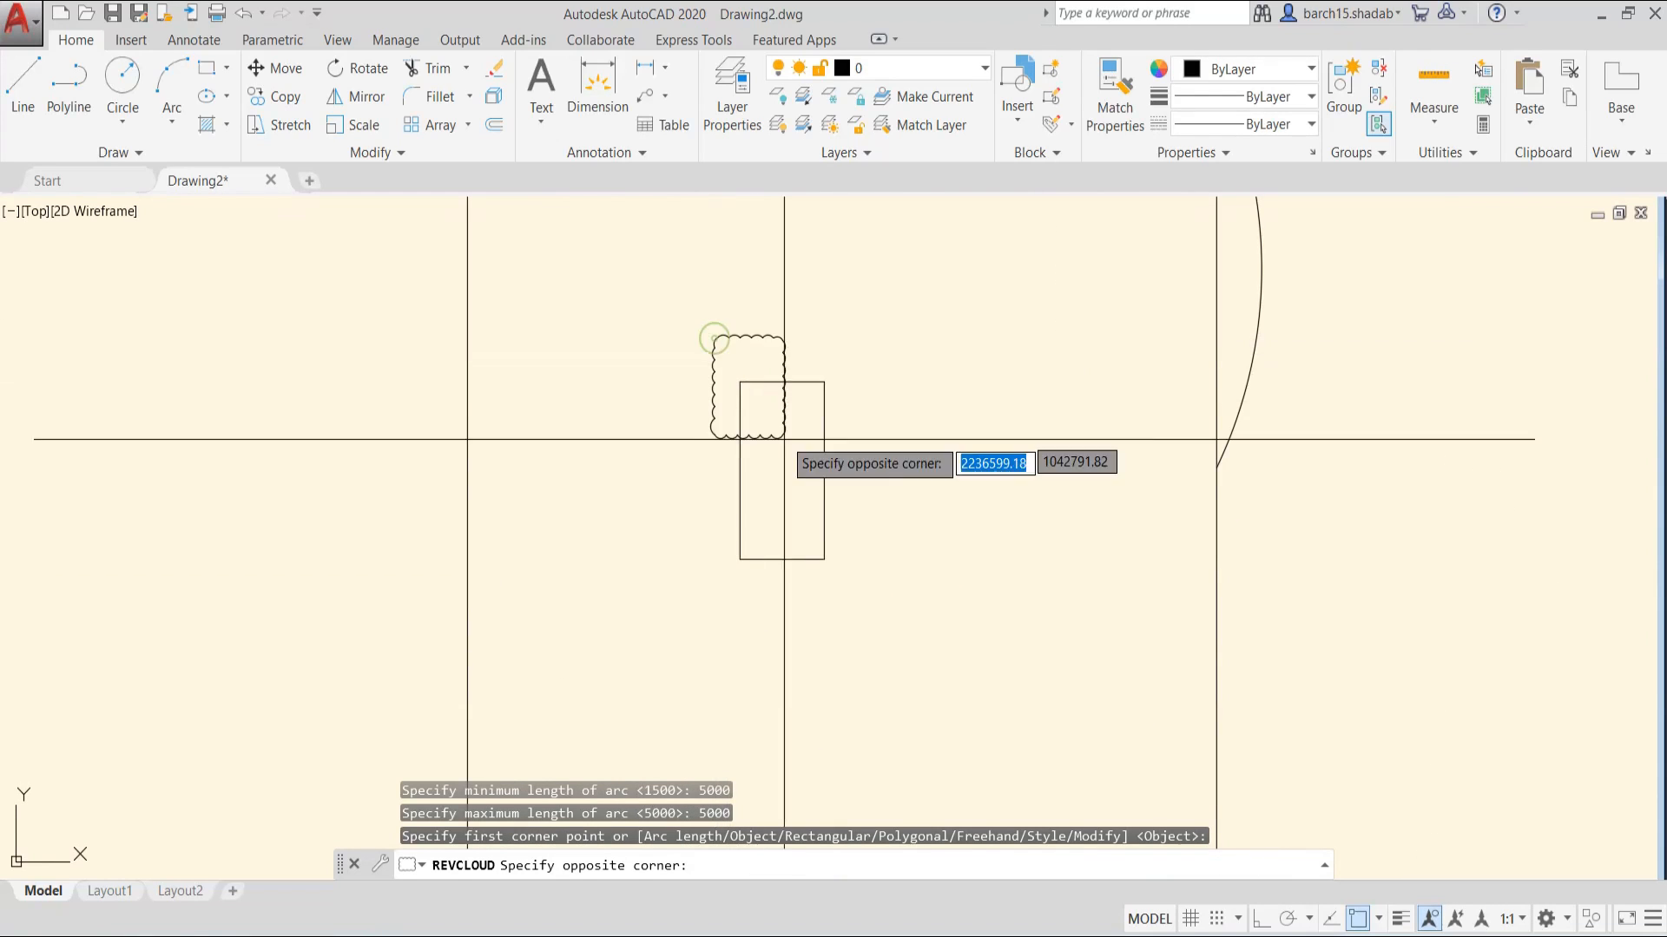
left_click(855, 609)
- Examine the arcs and grips of the rectangular revision cloud around the small rectangle
scroll(795, 460, "down", 2)
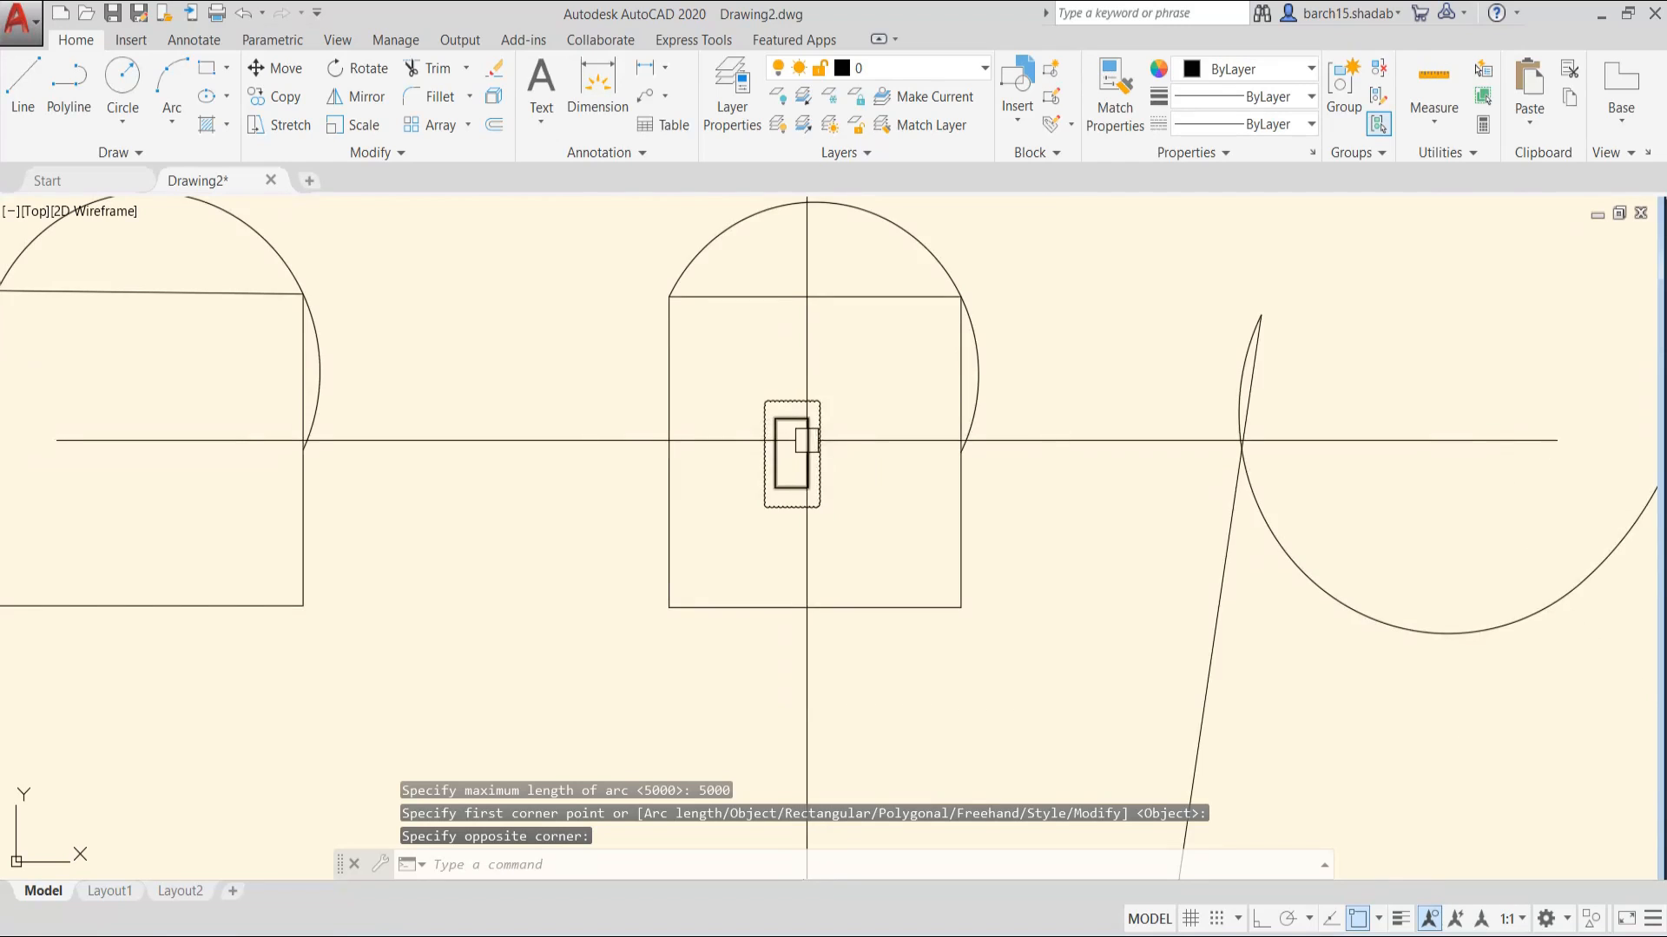
scroll(791, 447, "up", 2)
scroll(734, 369, "up", 2)
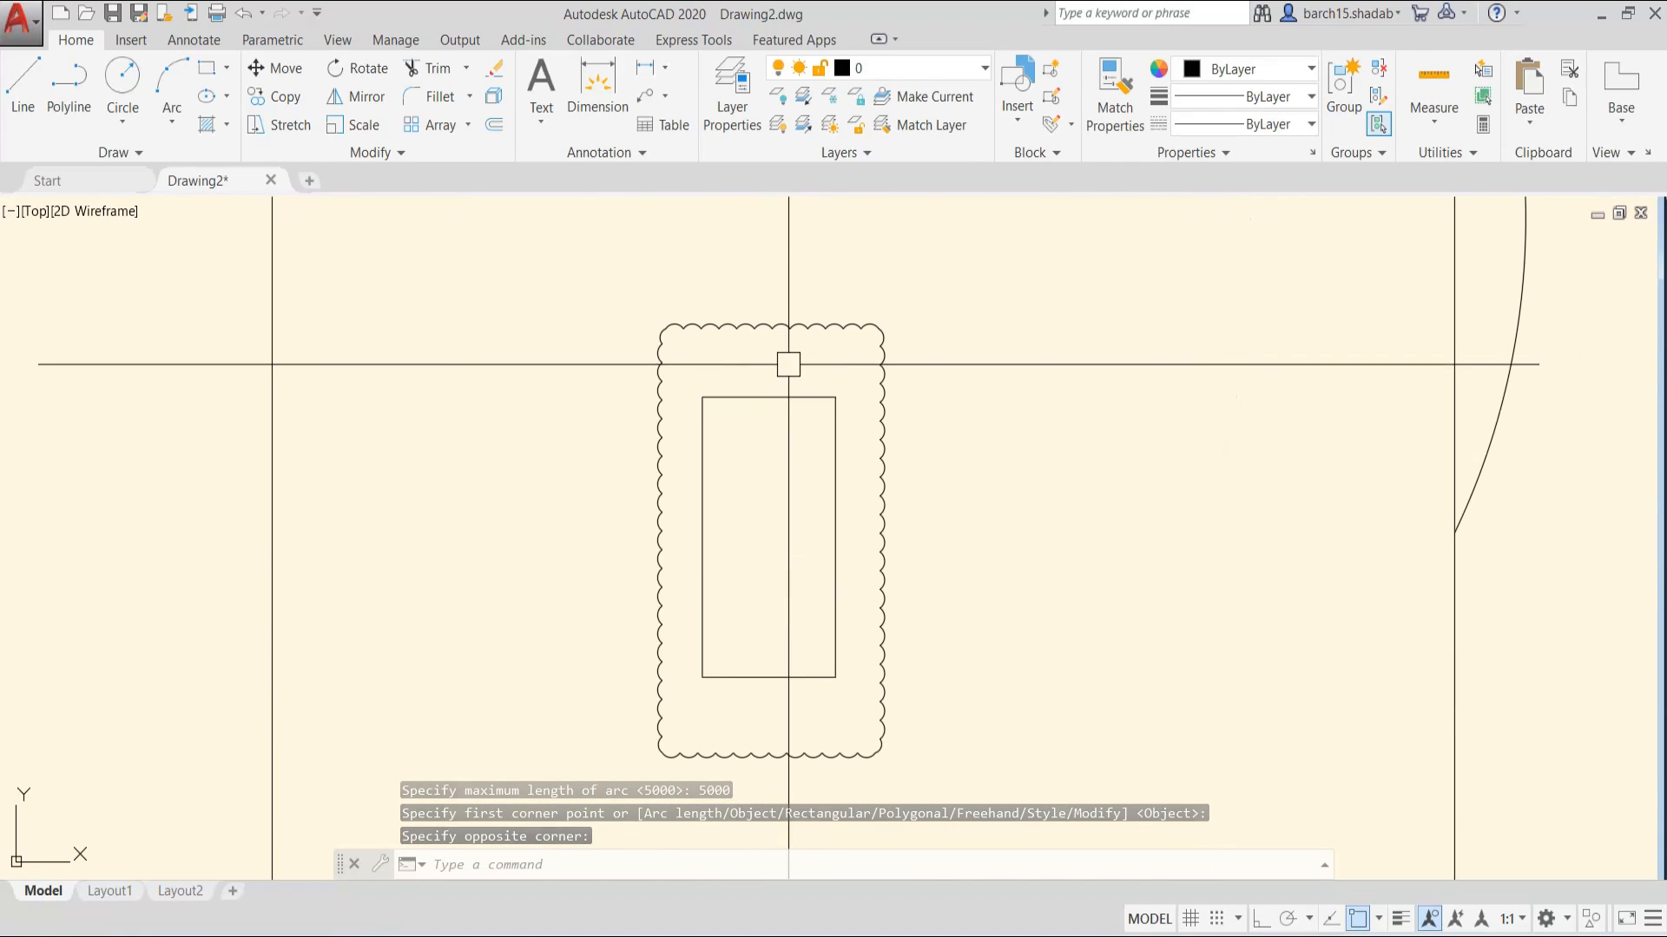
scroll(816, 360, "down", 2)
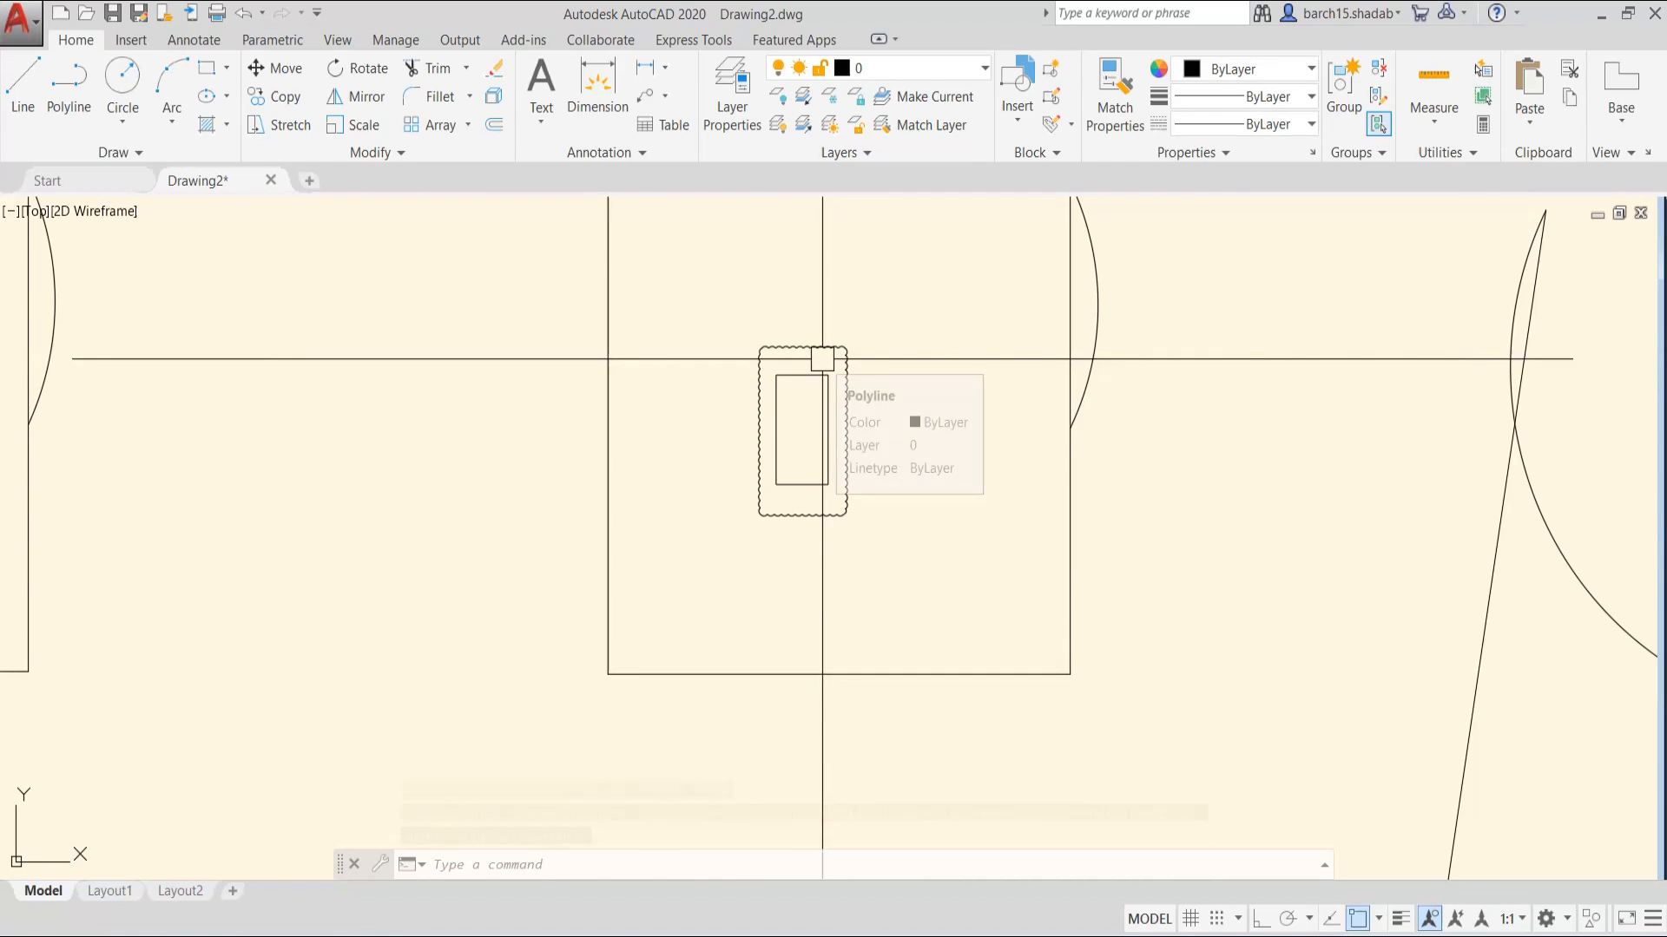
scroll(795, 408, "up", 2)
scroll(804, 487, "down", 3)
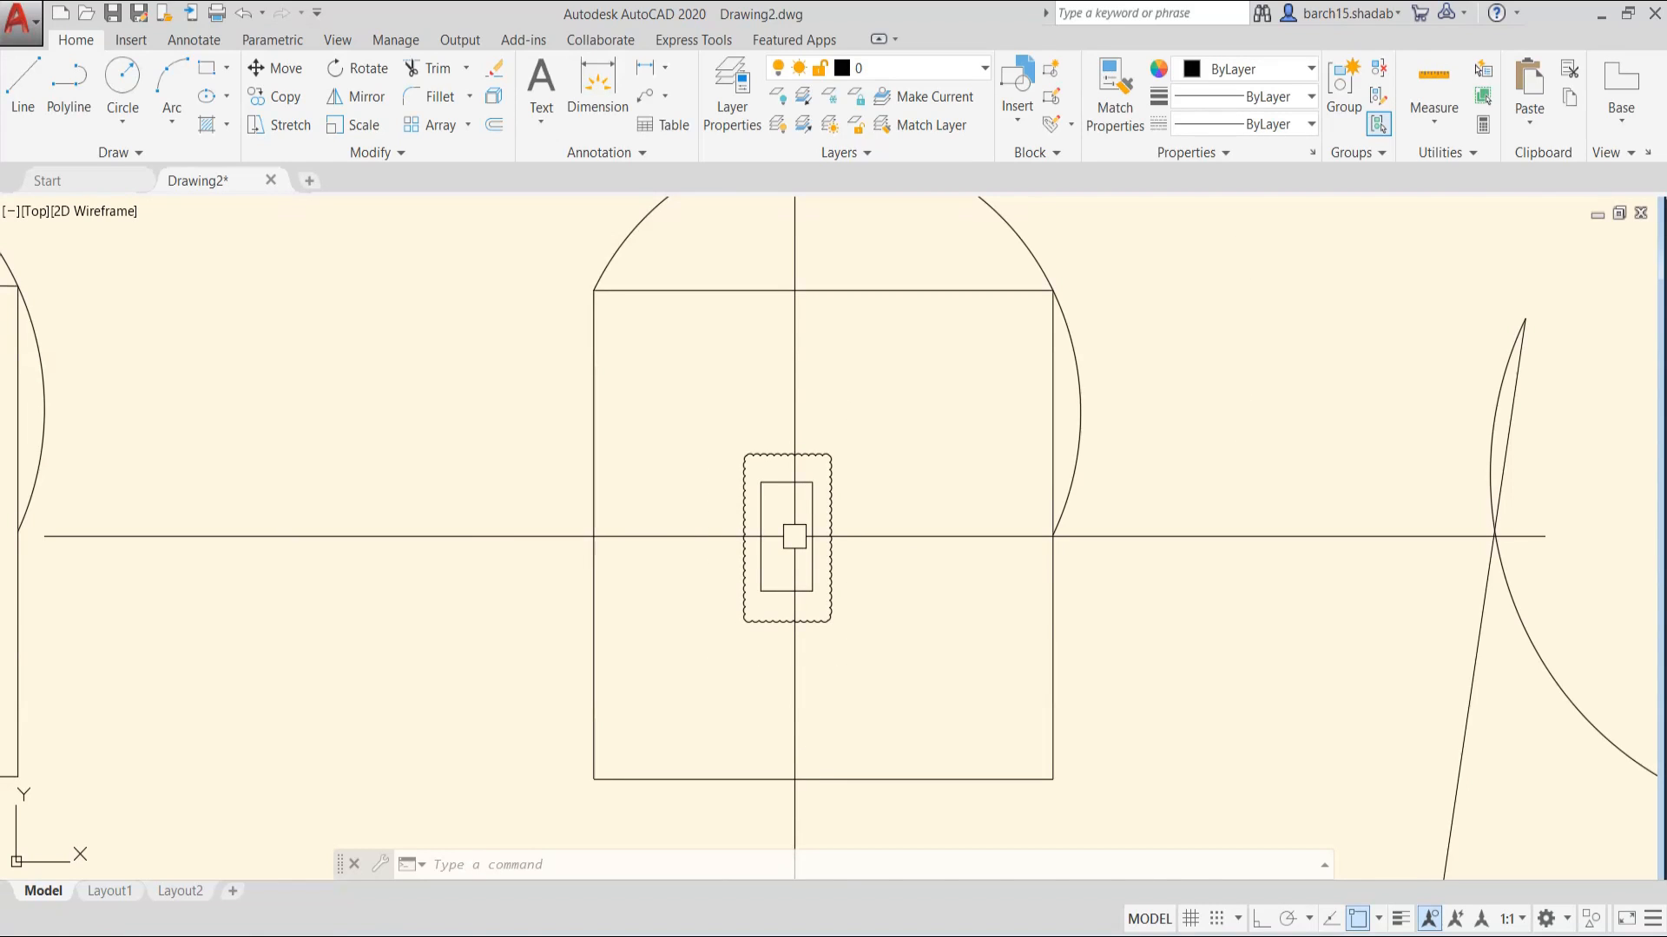
scroll(798, 537, "up", 2)
key("Escape")
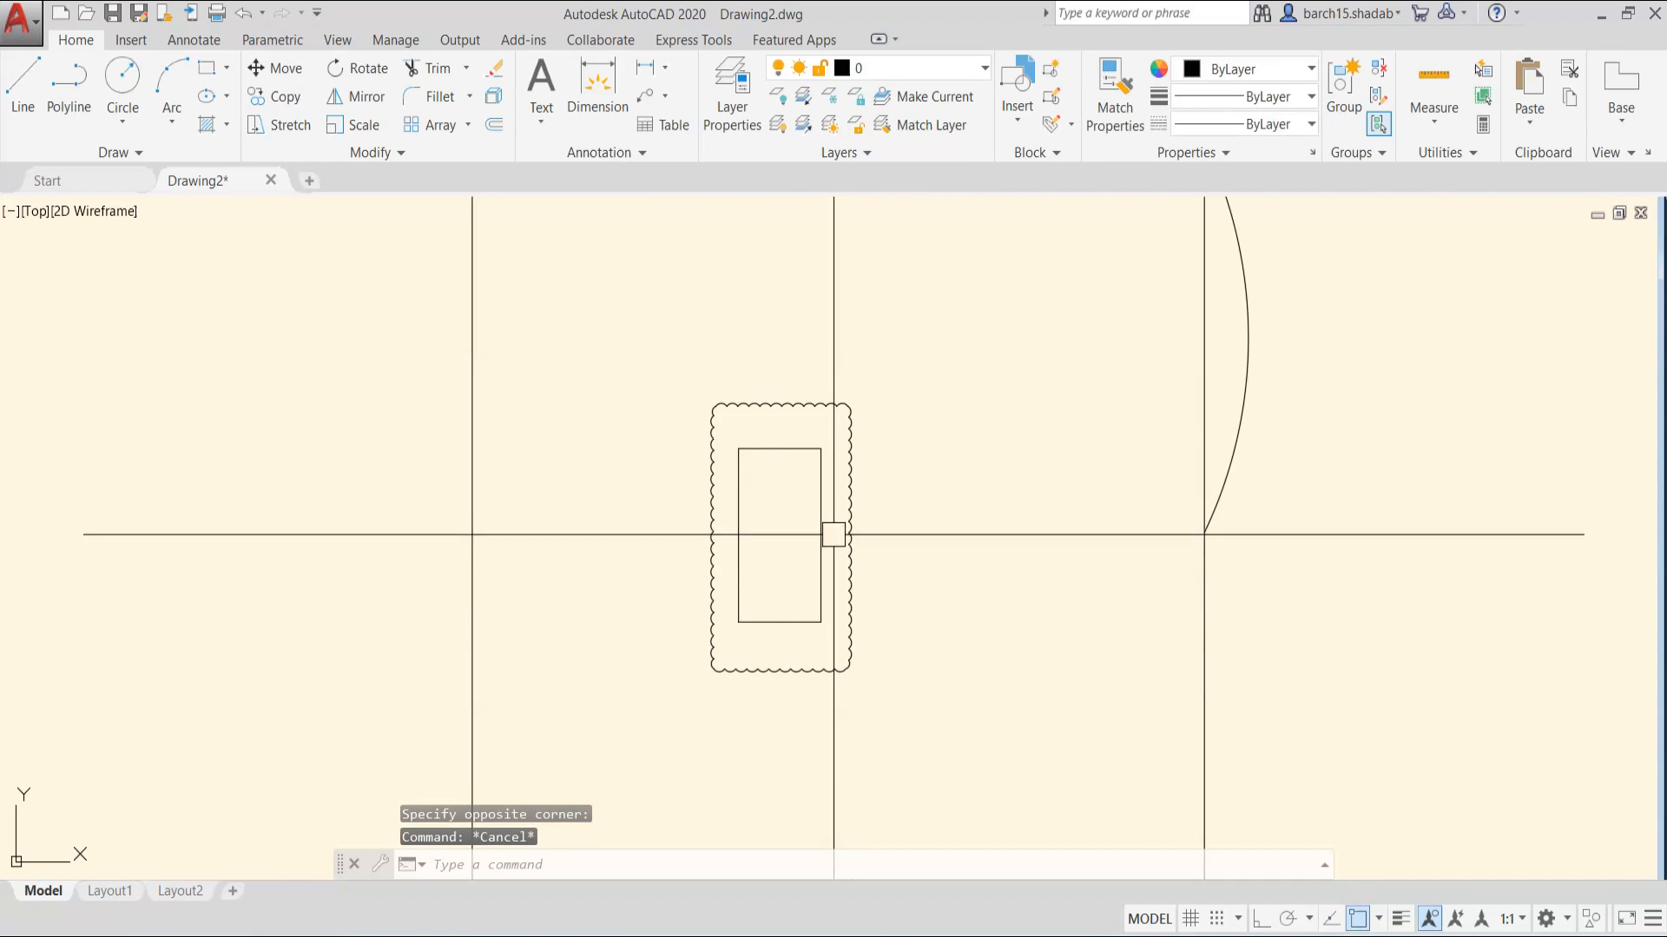
scroll(768, 434, "up", 2)
scroll(767, 435, "down", 2)
left_click(772, 427)
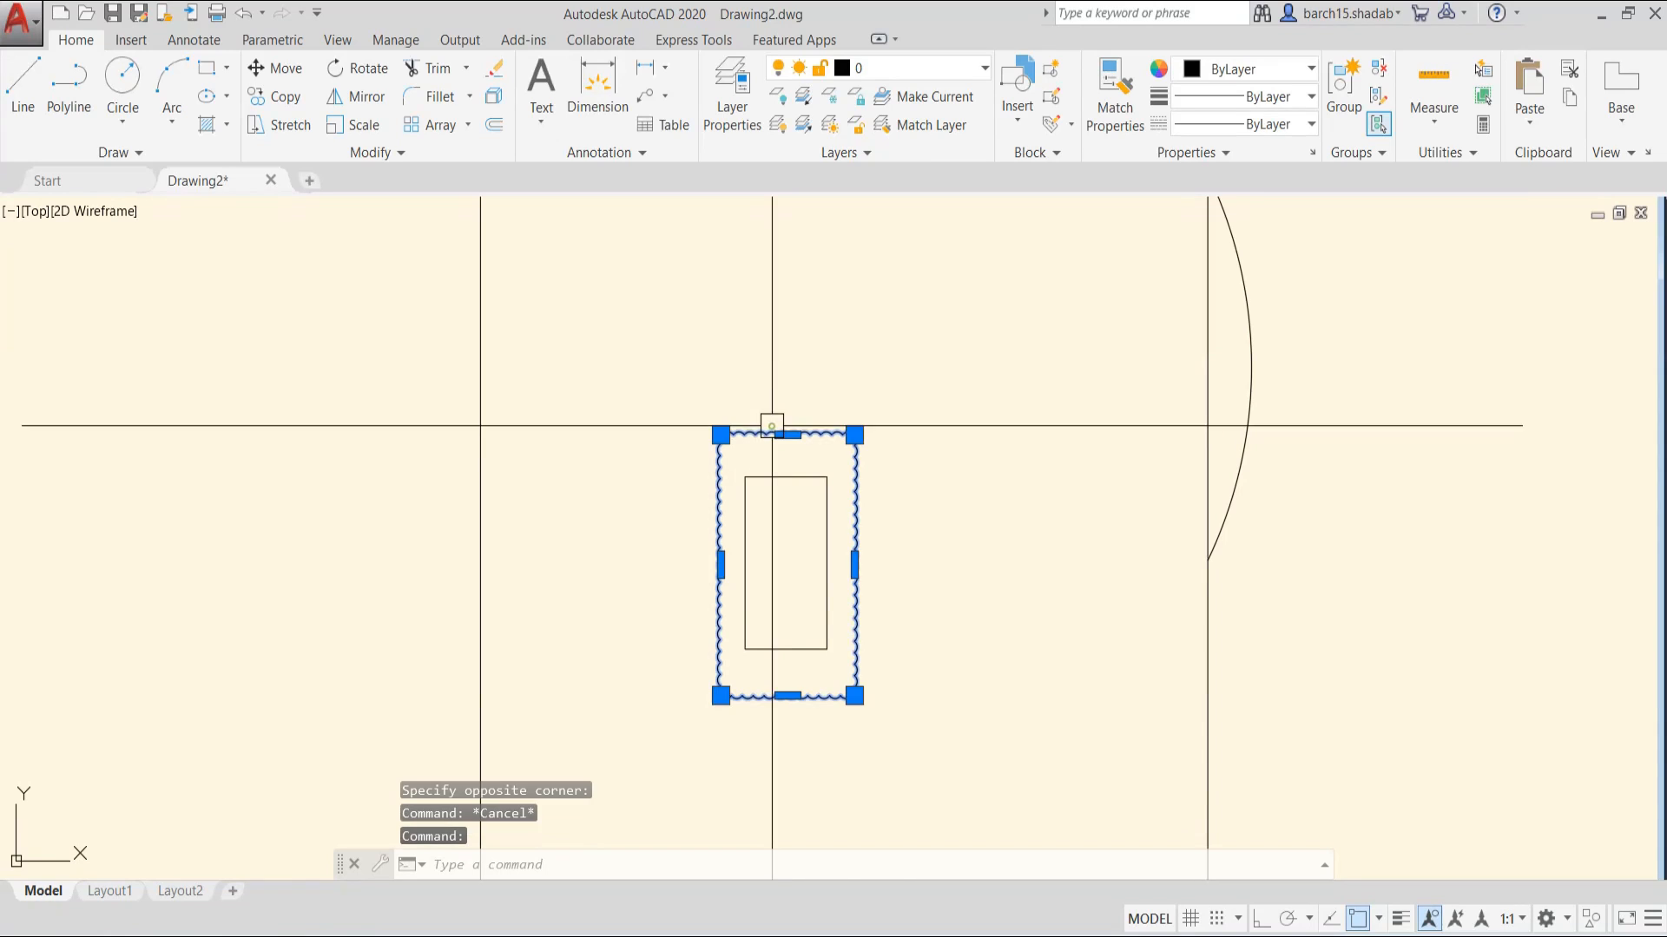
key("Escape")
key("Escape")
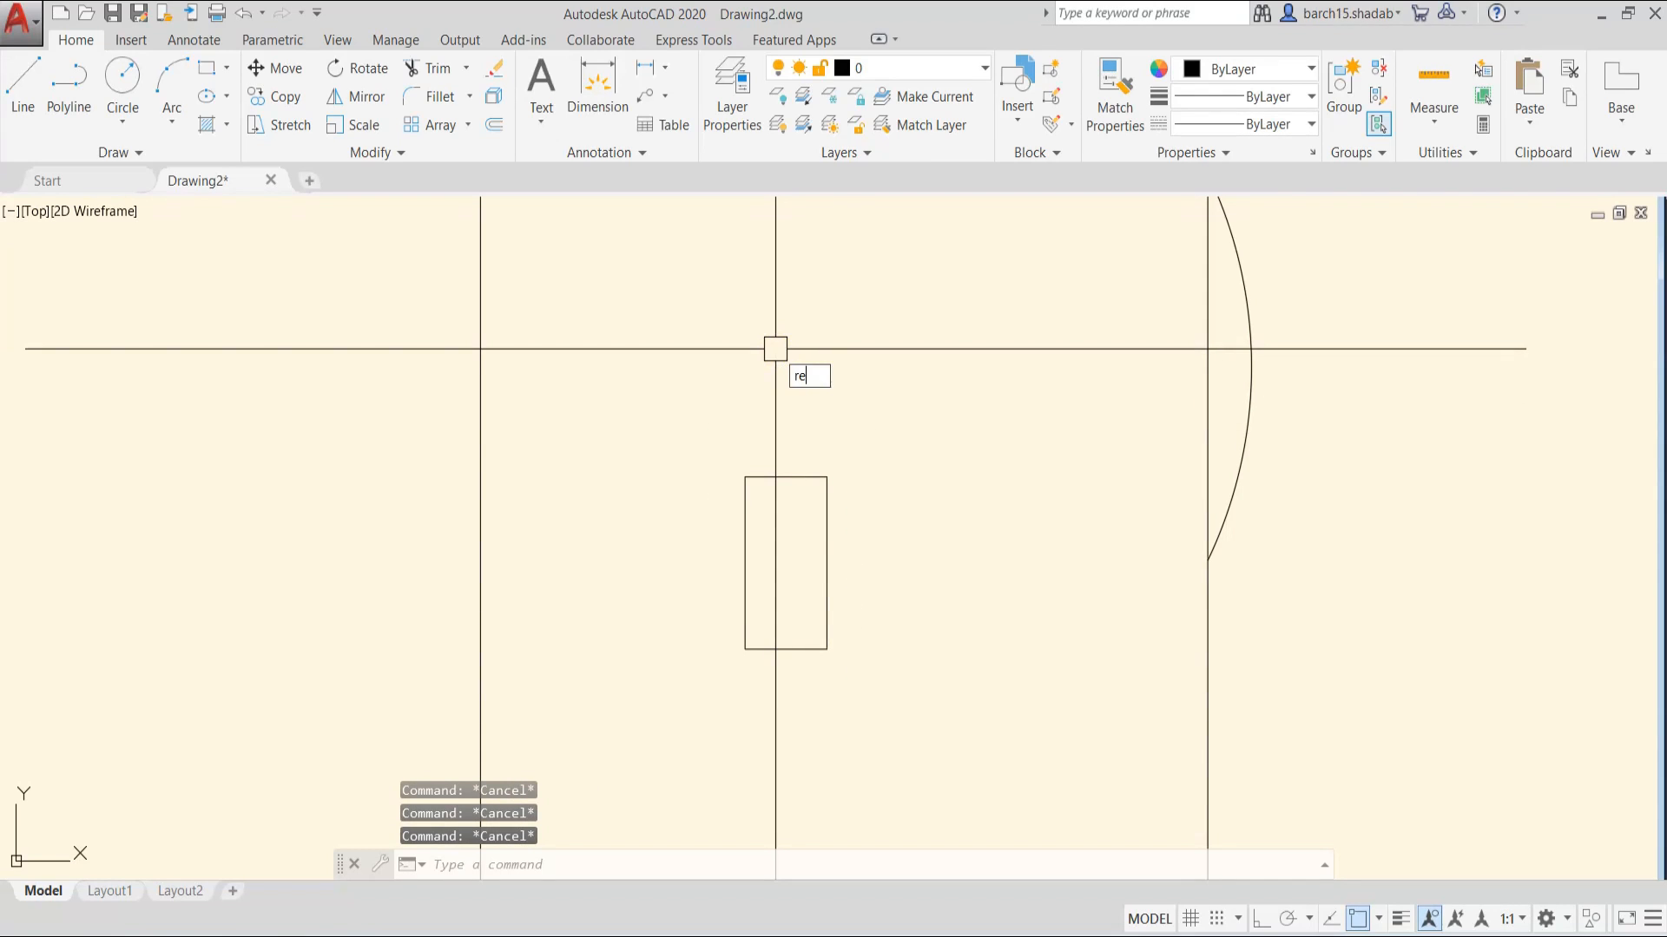
- Convert the right-hand arched shape into a revision cloud with REVCLOUD's Object option, without reversing the arc direction
type("v")
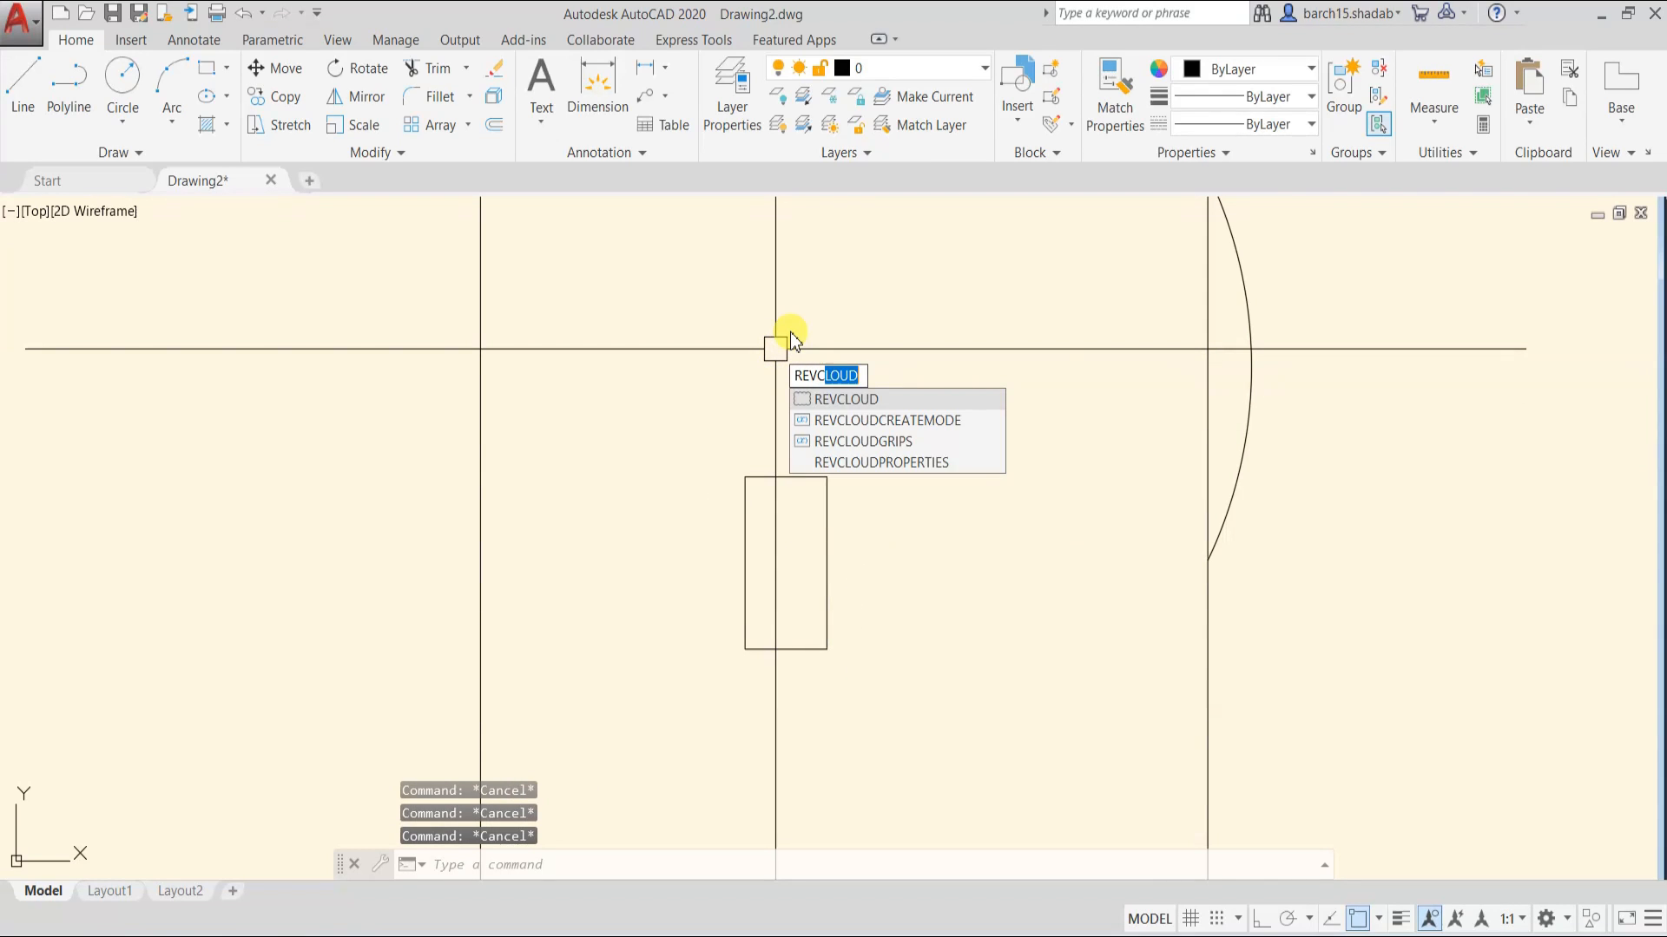
key("Return")
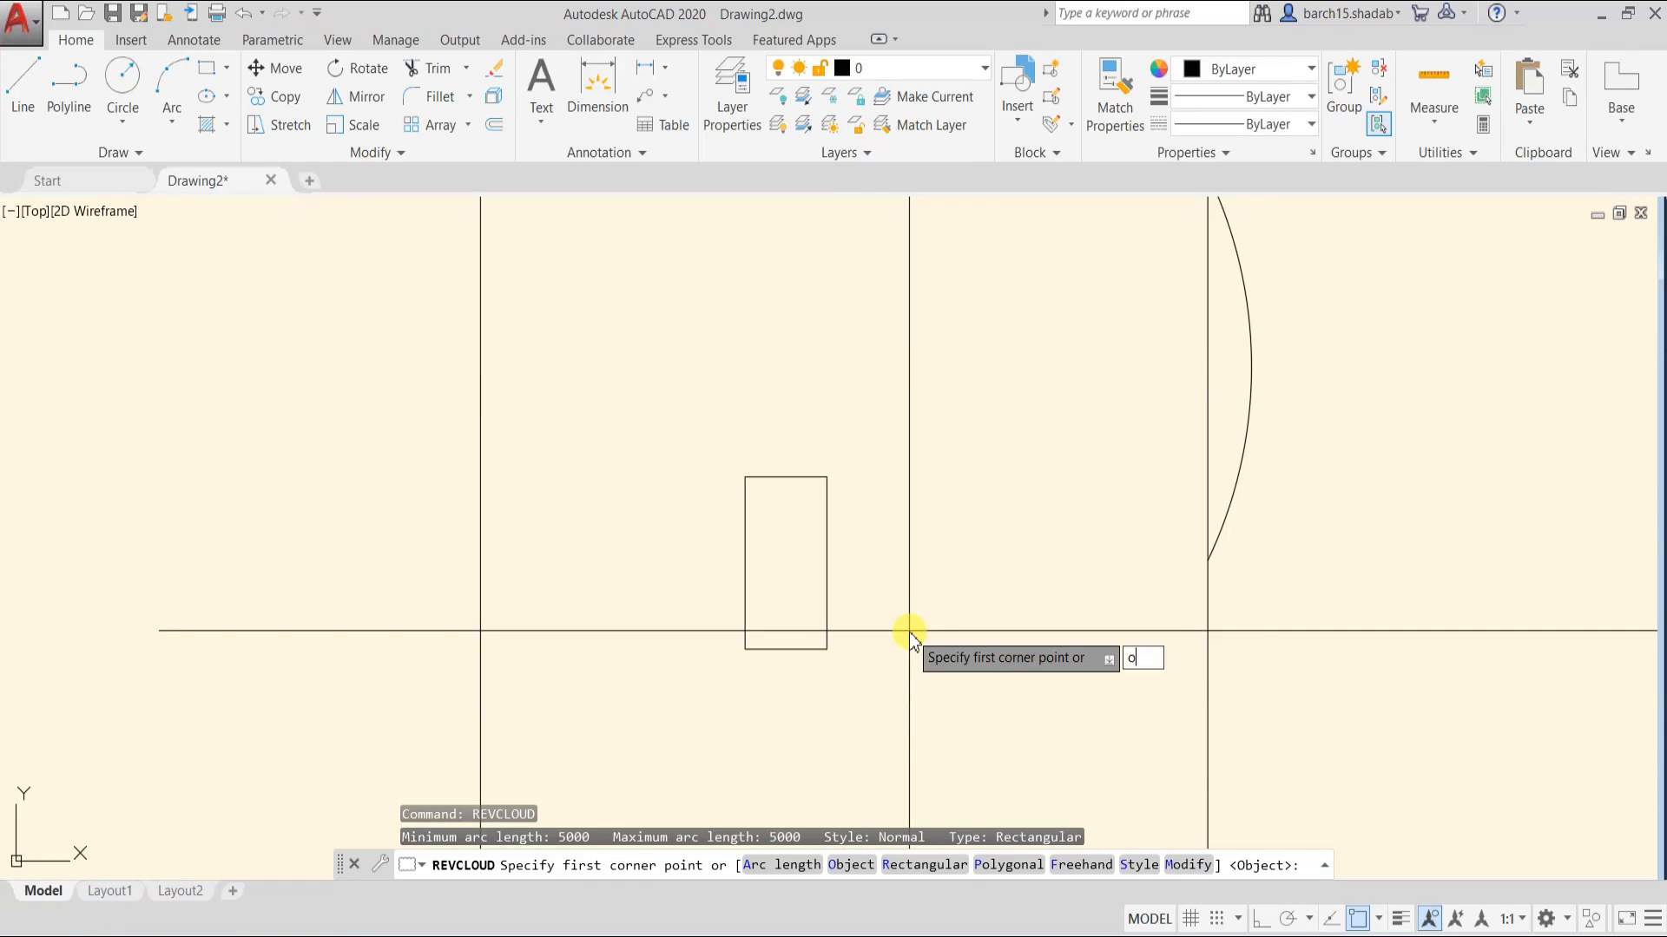
key("Return")
scroll(908, 631, "down", 4)
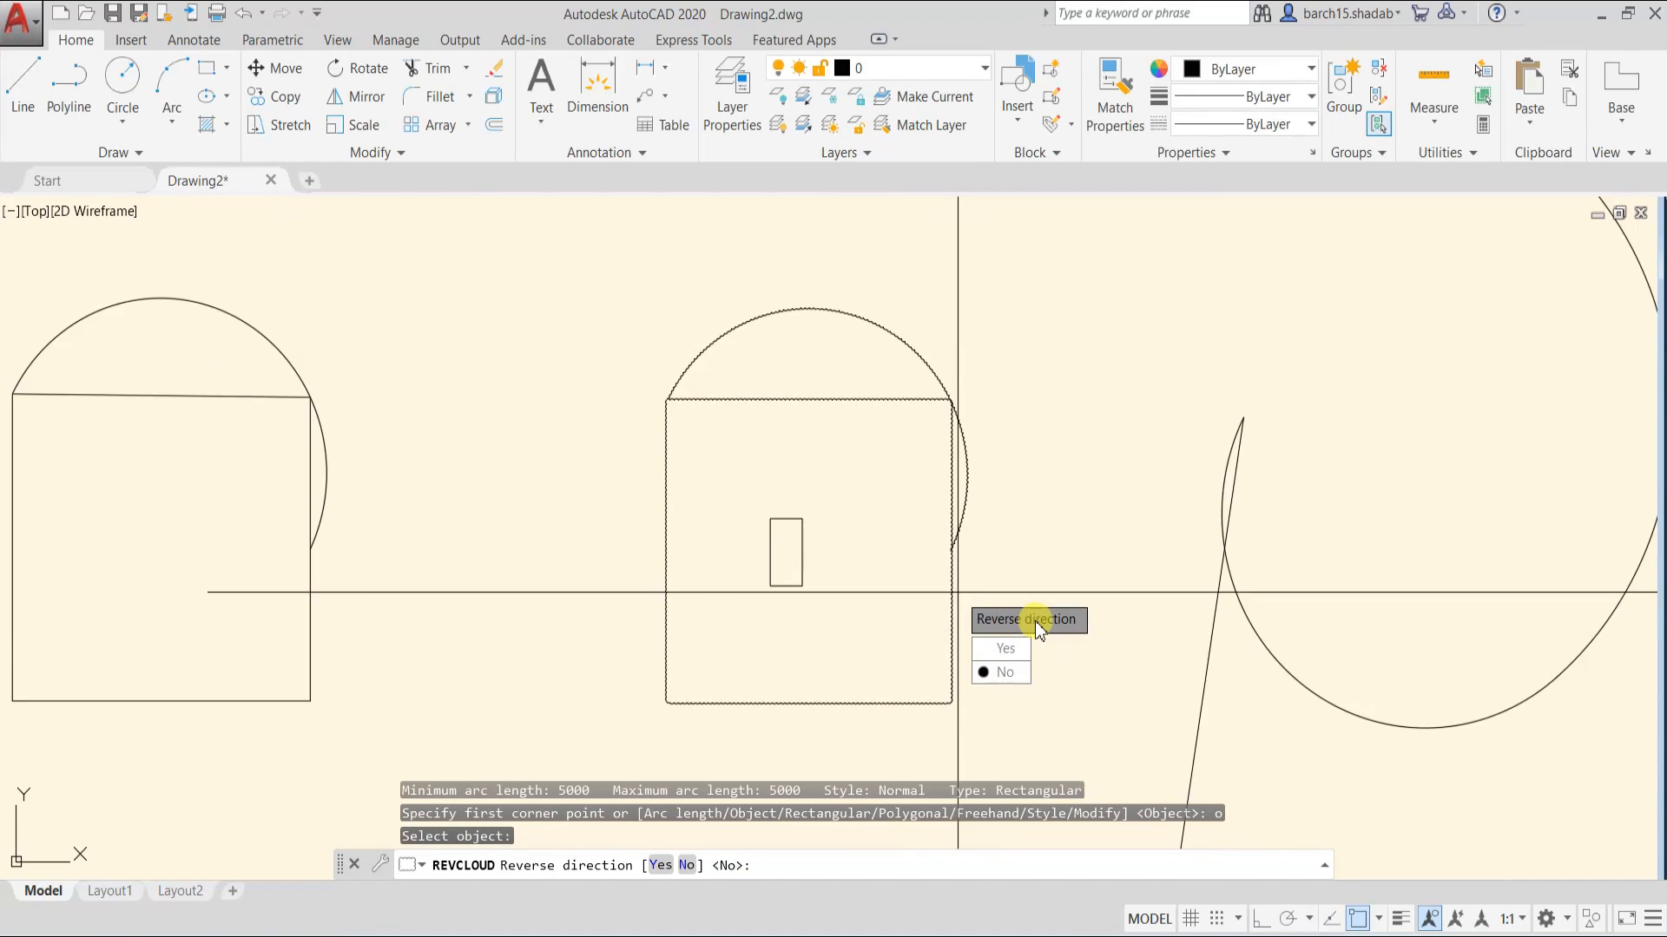
left_click(1004, 671)
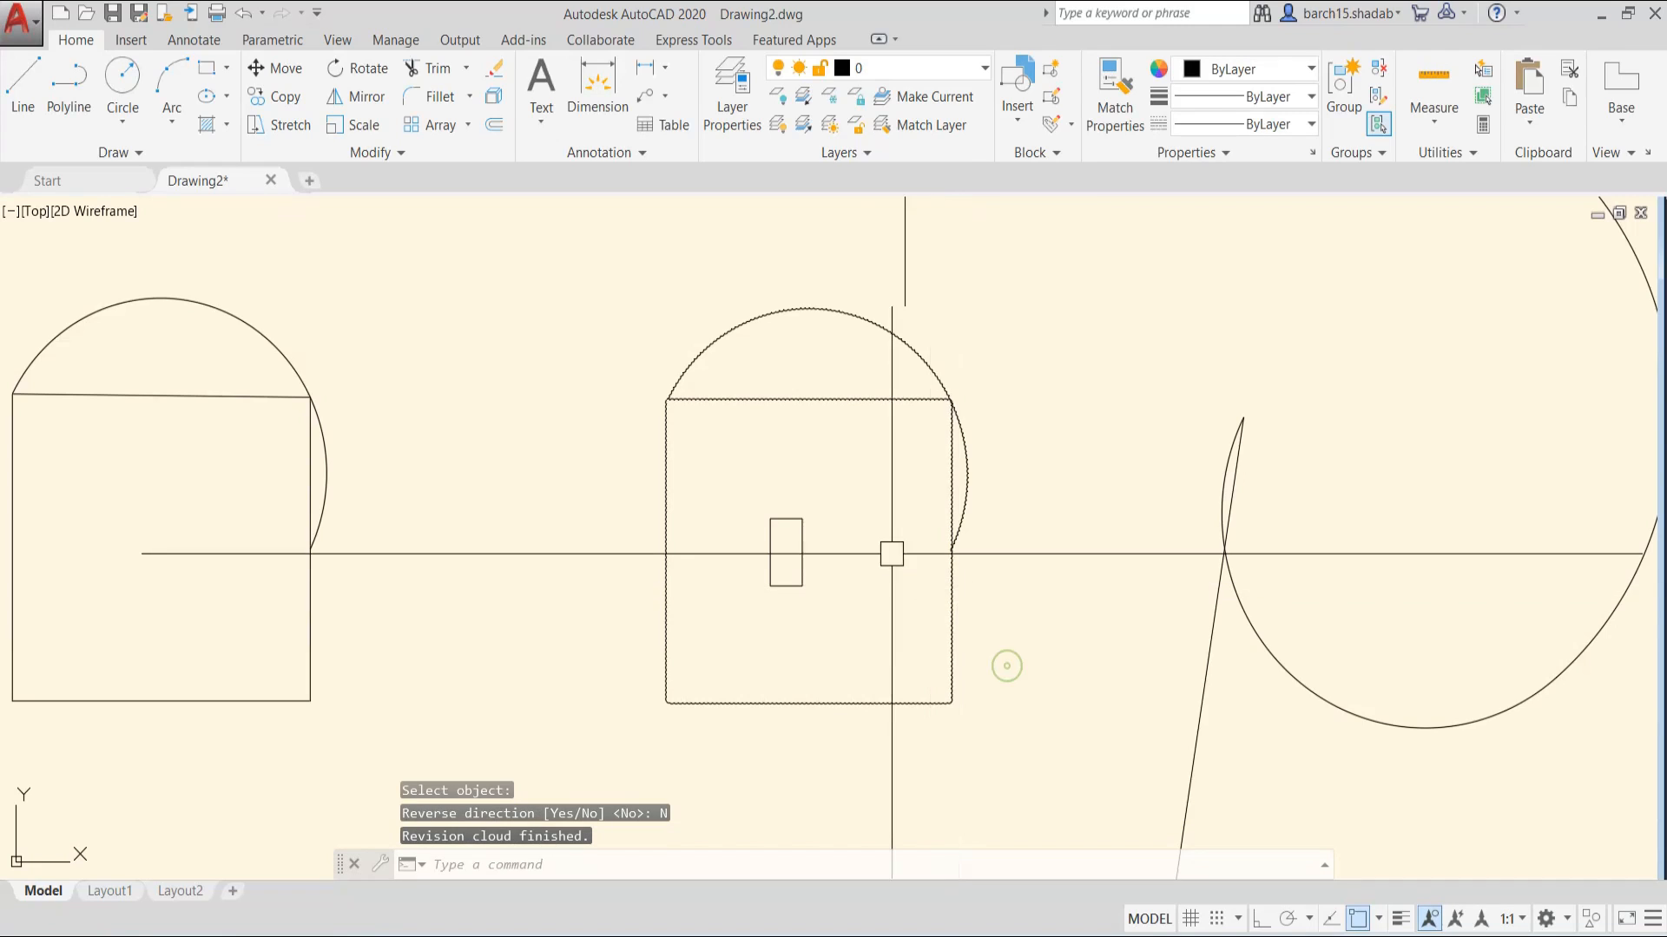
- Examine the arcs along the arched shape's converted outline, from its curved top to its lower corner
scroll(781, 395, "up", 6)
scroll(295, 431, "down", 5)
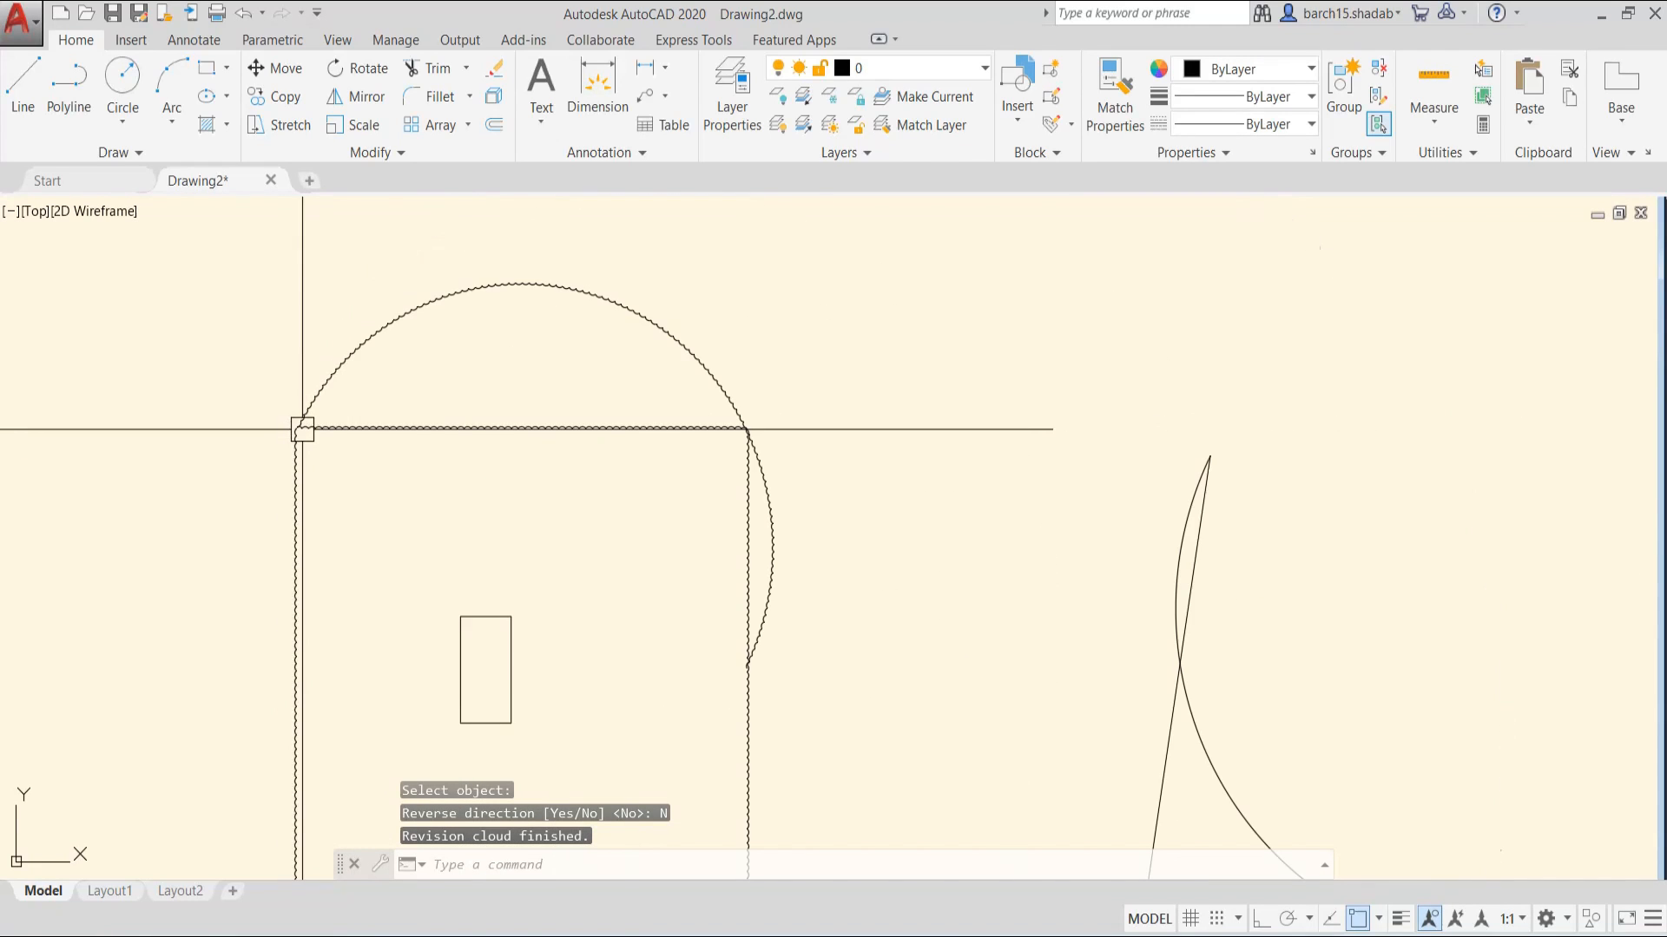
mouse_move(513, 456)
middle_mouse_down()
mouse_move(662, 493)
mouse_move(675, 431)
middle_mouse_up()
scroll(726, 621, "up", 4)
scroll(738, 710, "up", 4)
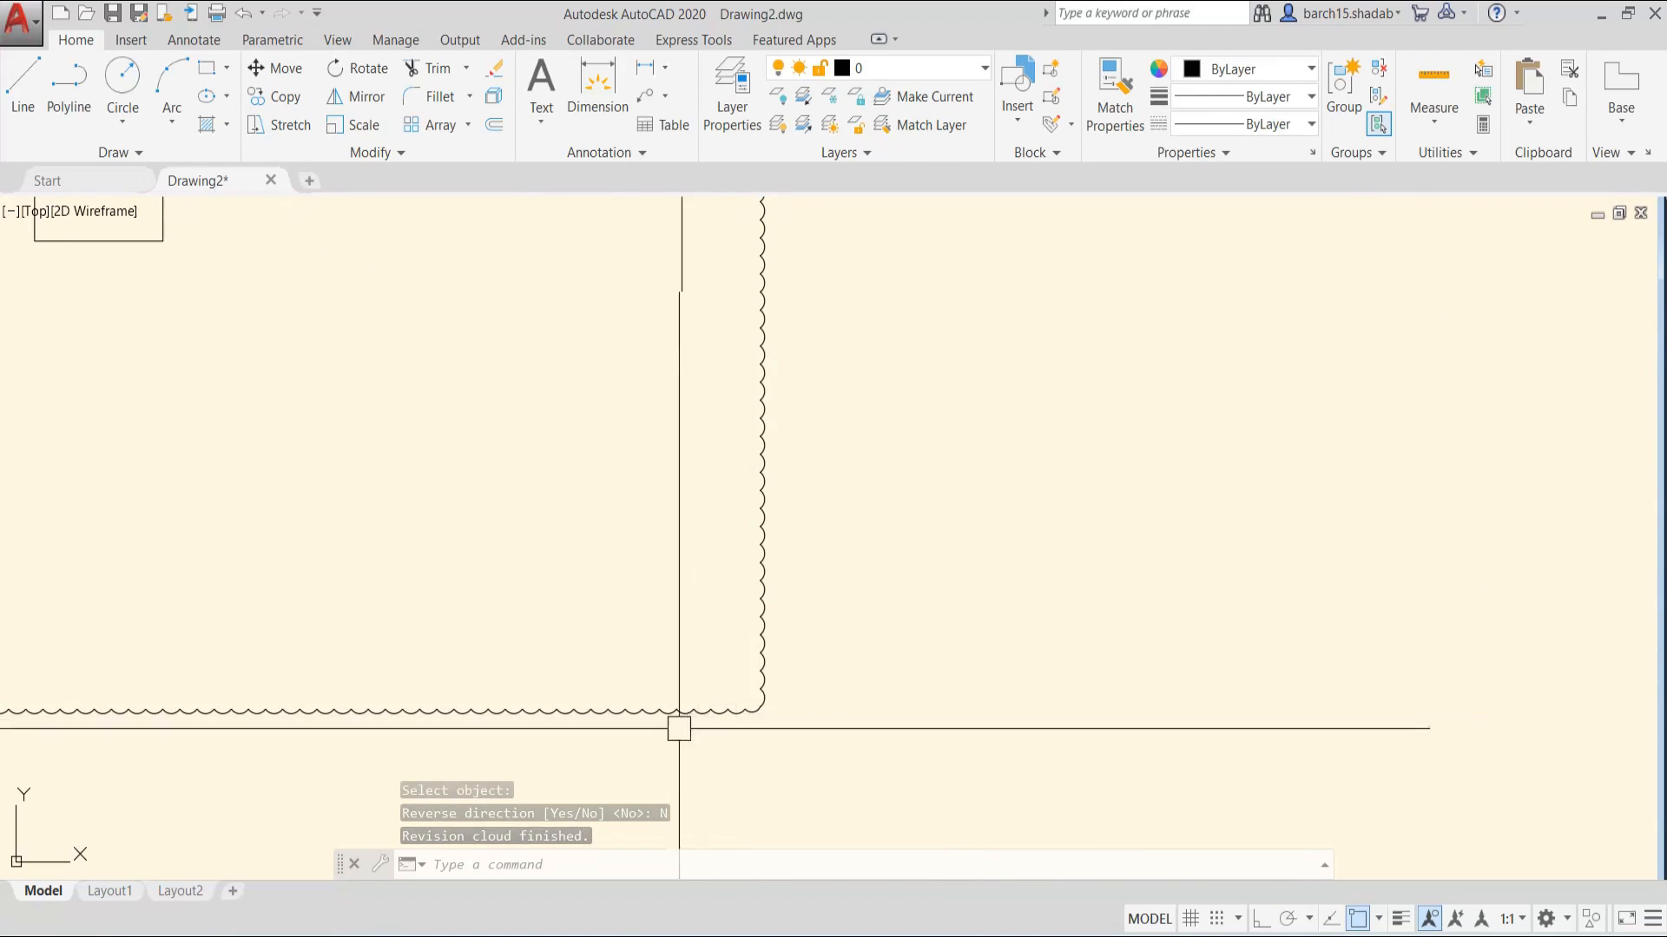
scroll(521, 687, "down", 4)
middle_click_drag(420, 646, 792, 665)
key("Escape")
scroll(573, 391, "down", 3)
scroll(586, 420, "up", 2)
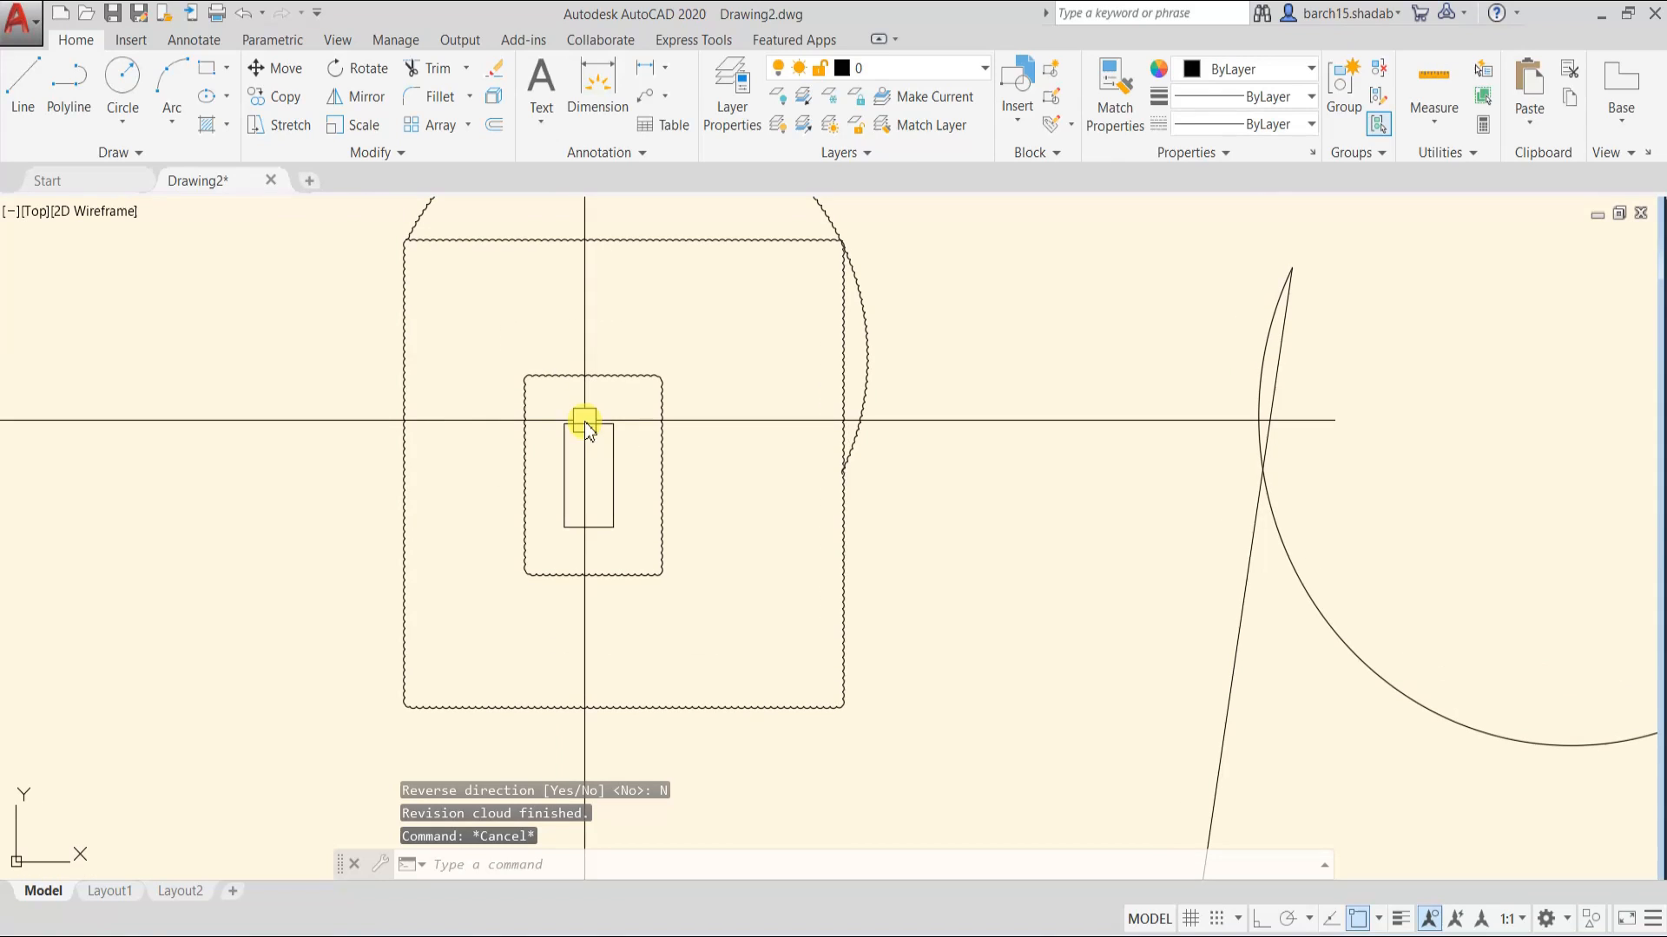
- Draw a closed freehand revision cloud (REVCLOUD, Freehand) with an irregular outline around the small rectangle inside the arched shape
type("l")
key("Return")
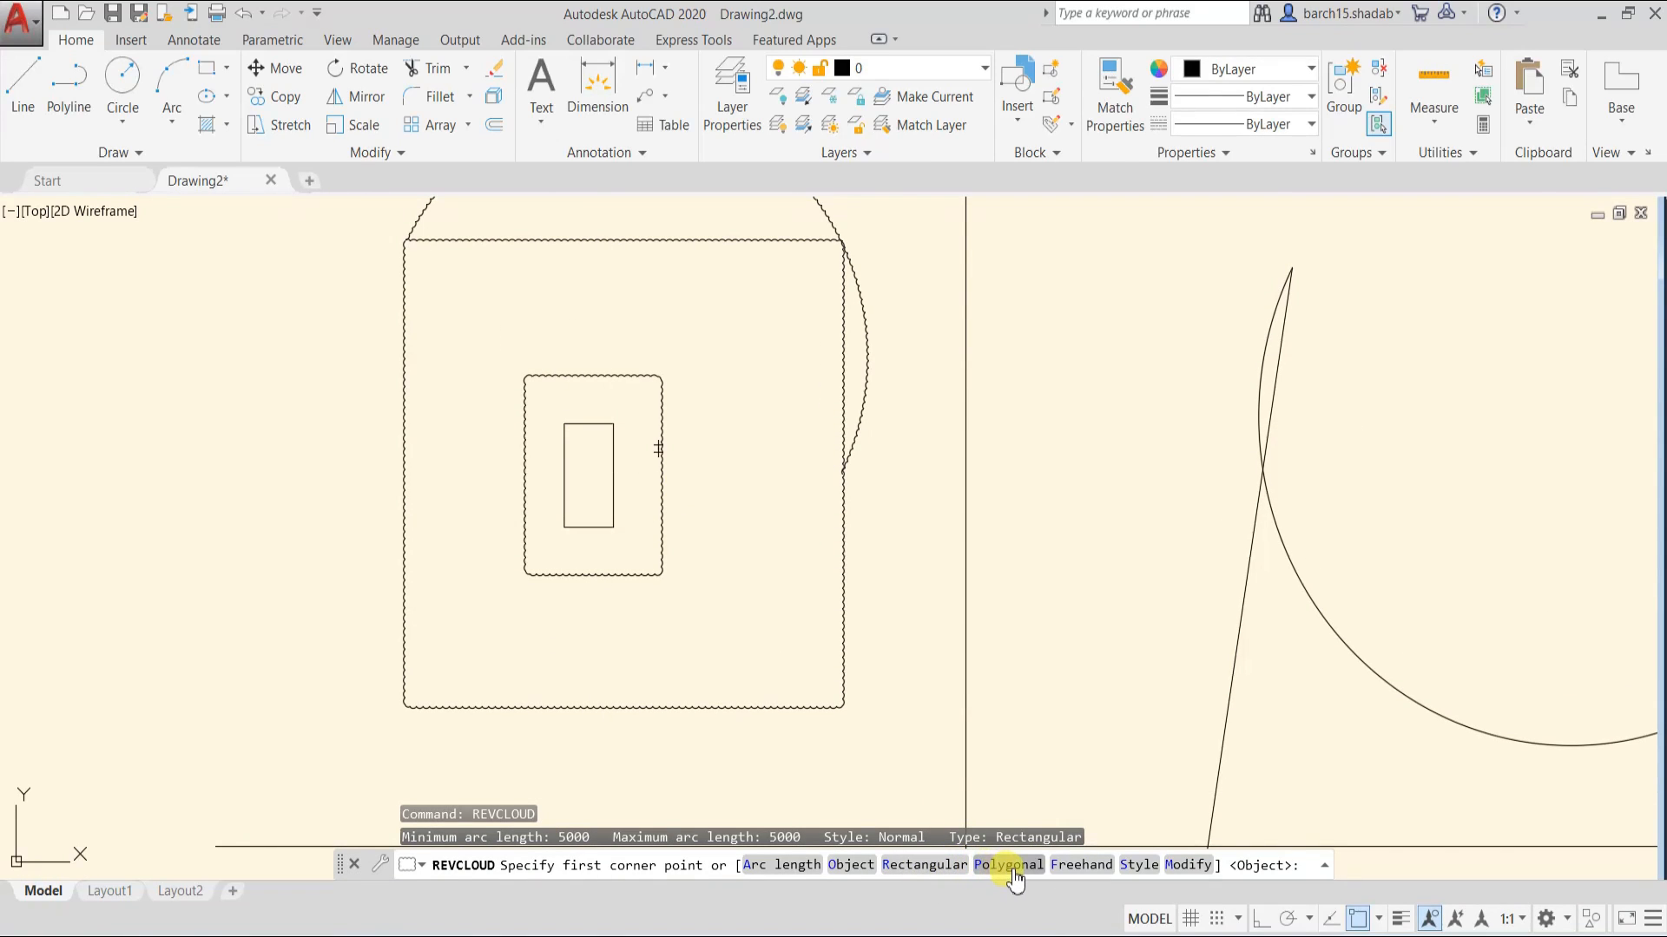
left_click(1084, 867)
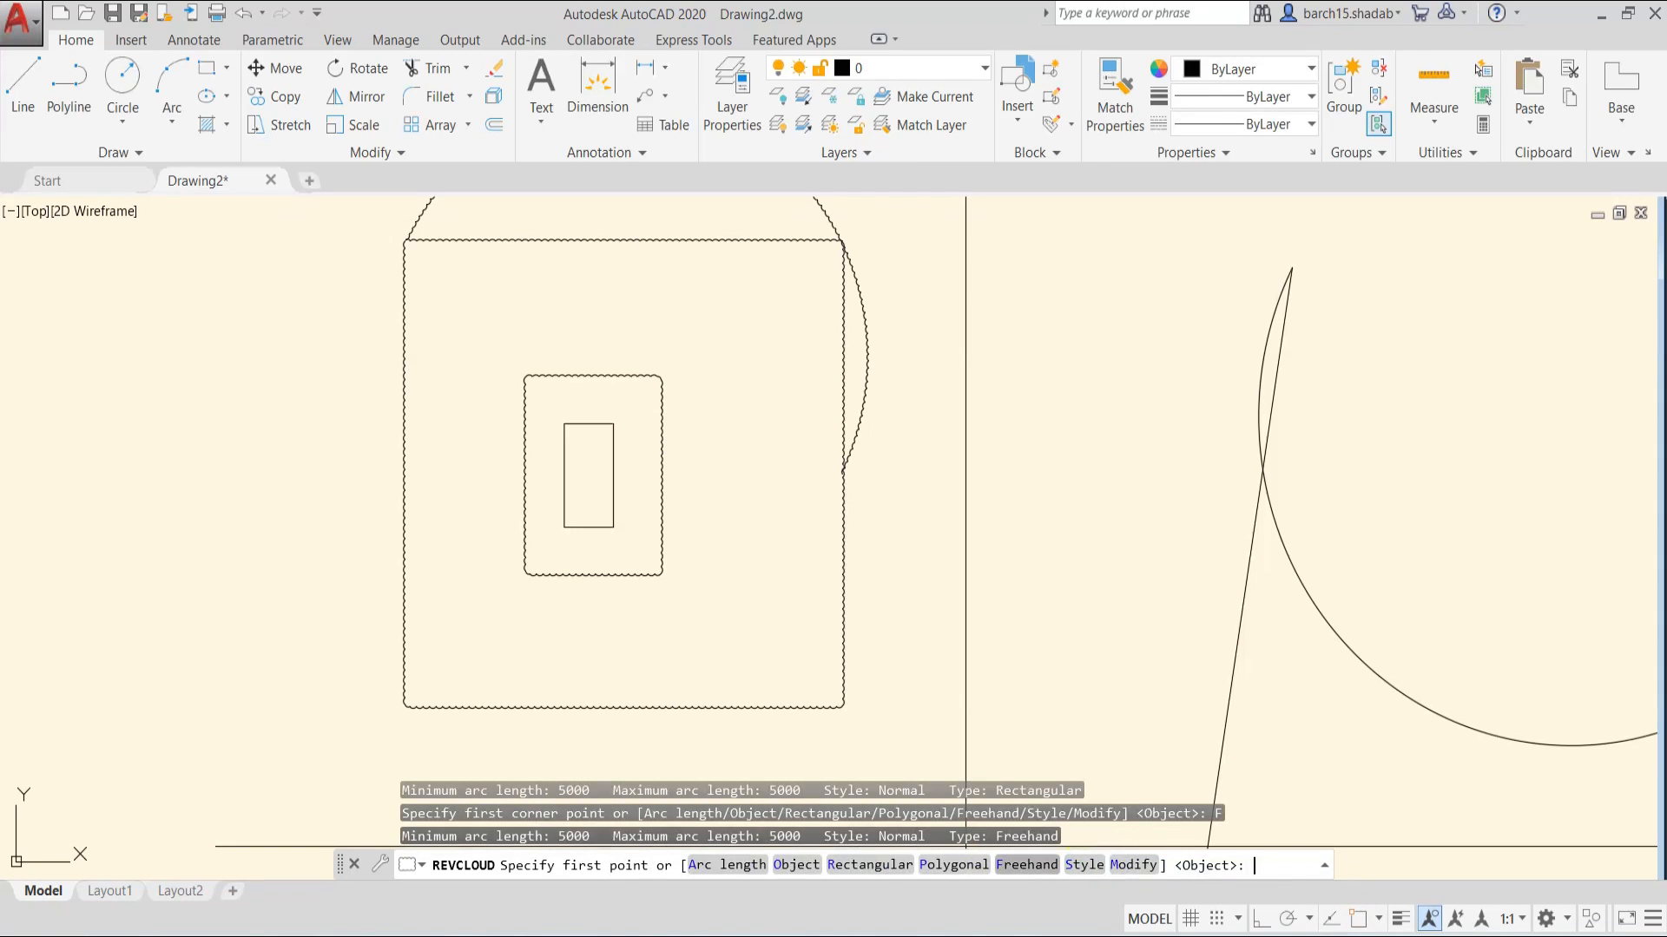
left_click(571, 310)
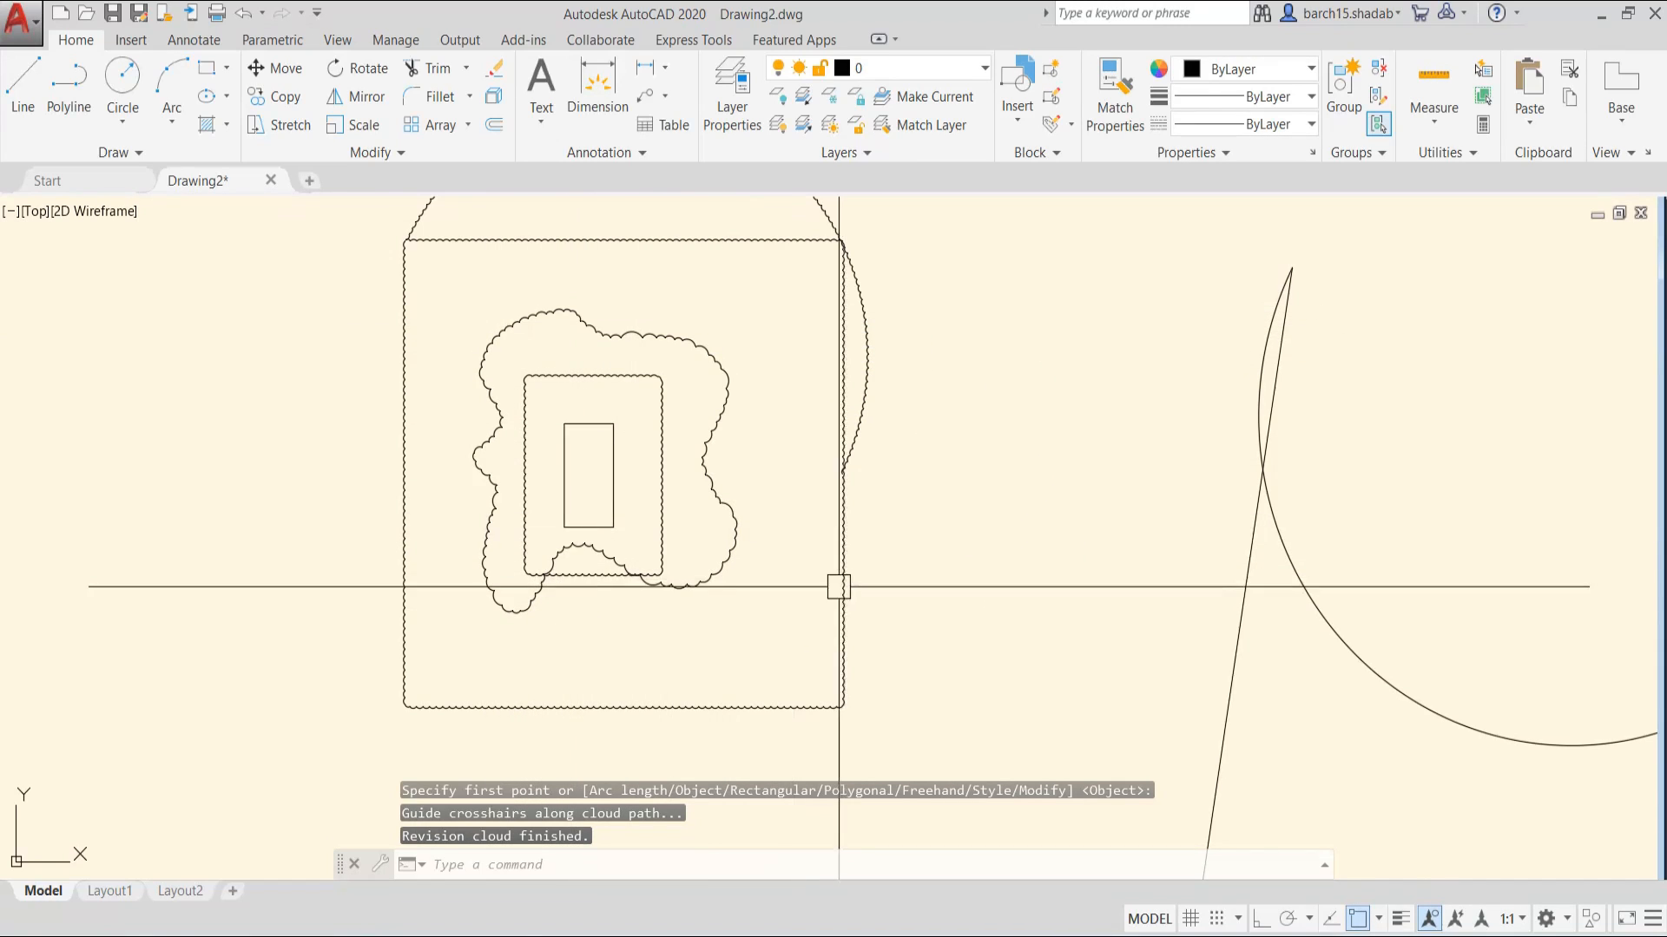
- Examine the freehand revision cloud and its selection grips
scroll(654, 458, "up", 2)
left_click(735, 446)
scroll(735, 446, "down", 4)
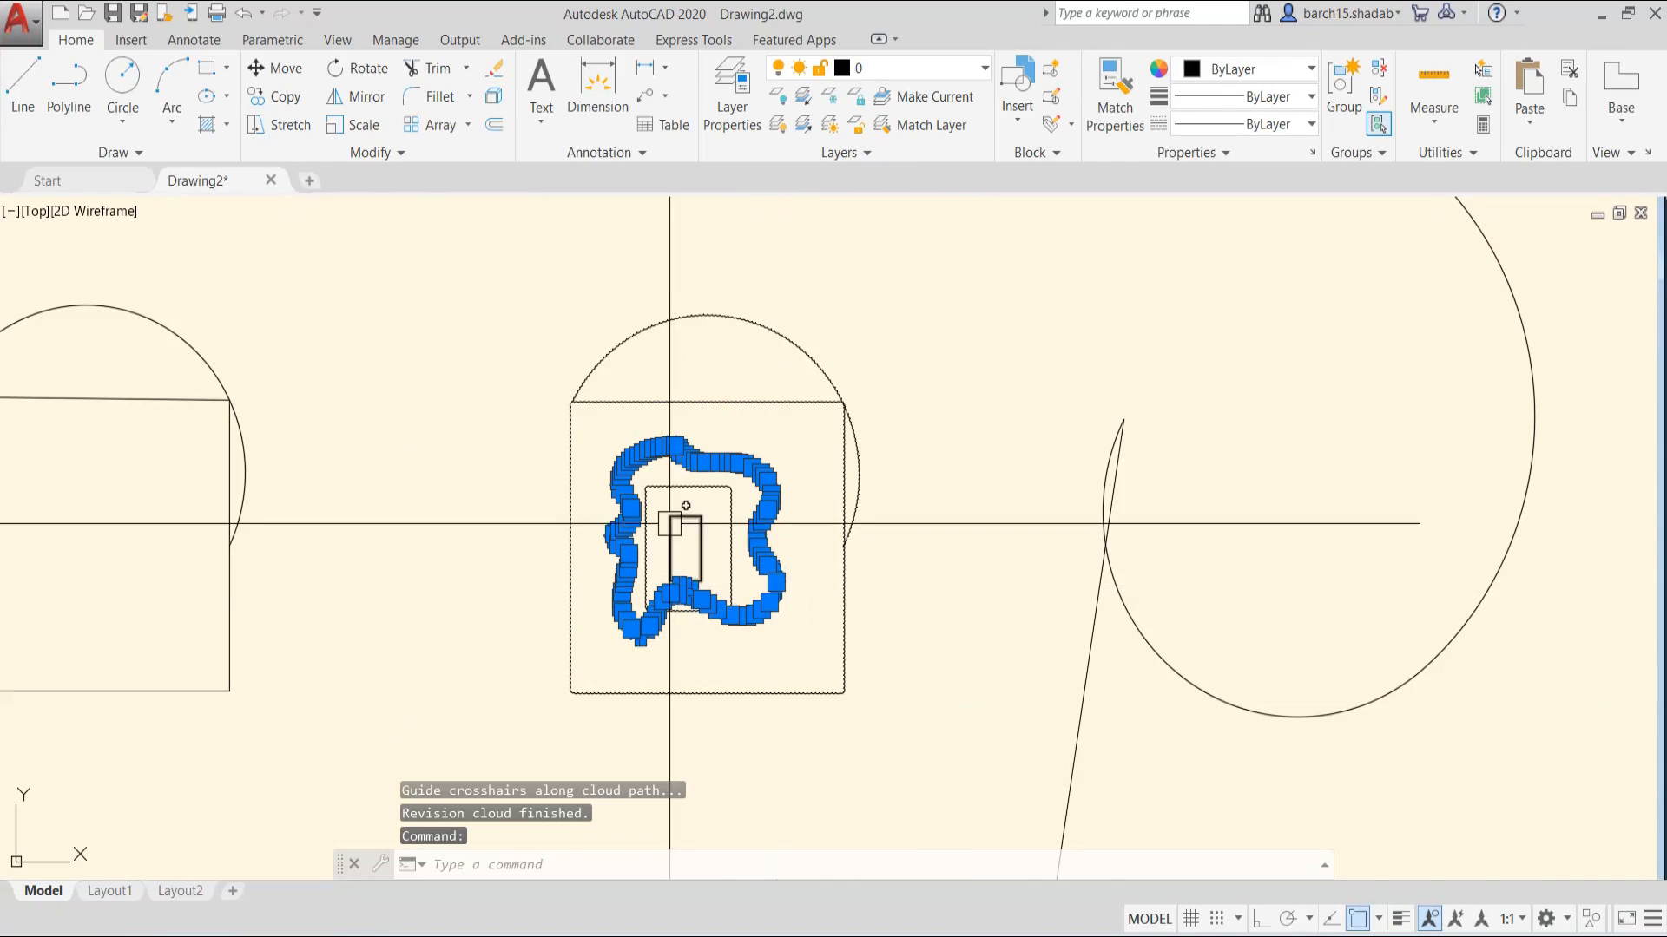
key("Escape")
key("Escape")
key("Escape")
scroll(889, 346, "up", 3)
left_click(893, 349)
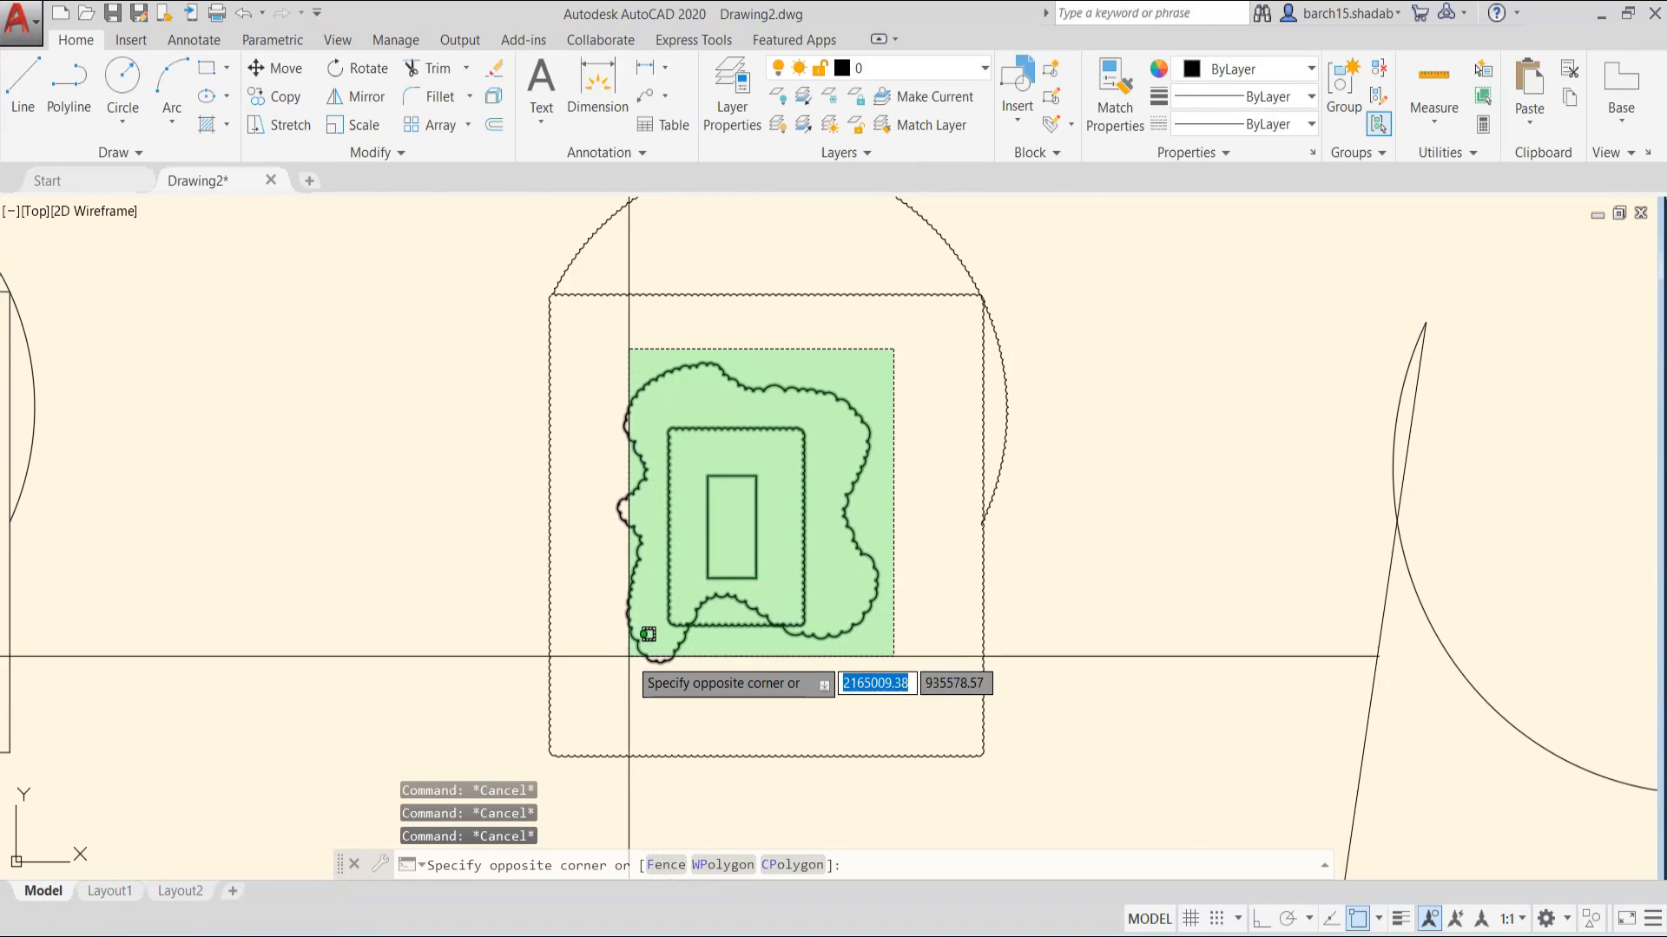
key("Escape")
- Inspect the arched shape's revision cloud up close and compare its arcs with those of the inner clouds
scroll(611, 298, "up", 4)
left_click(606, 287)
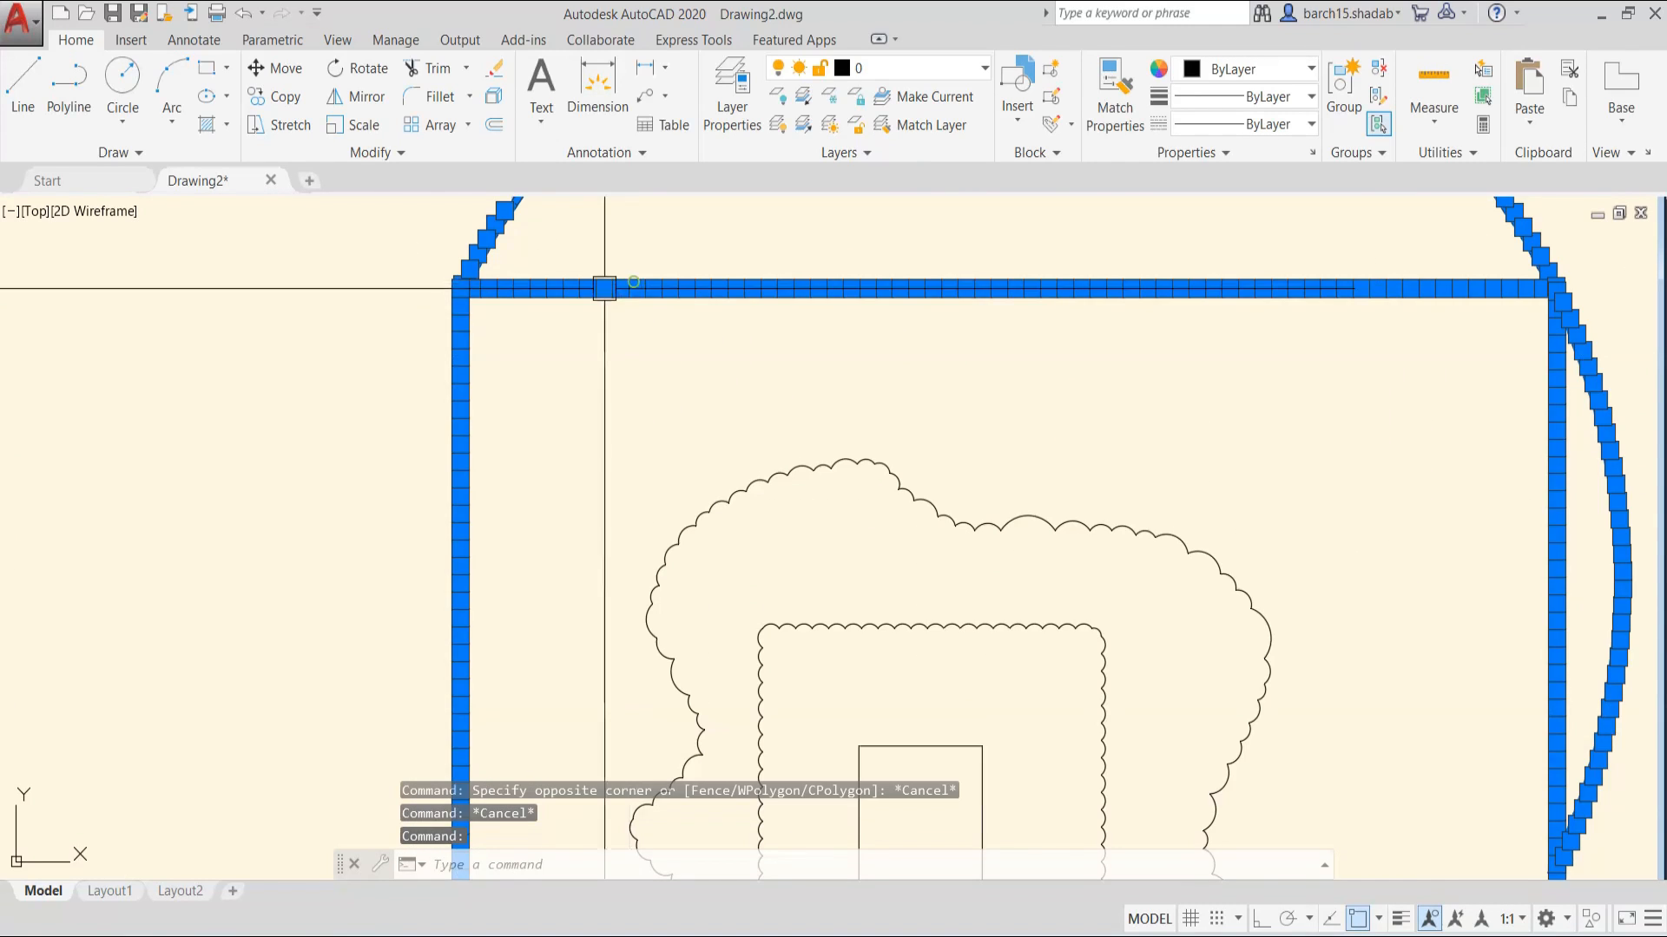
scroll(609, 289, "up", 4)
key("Escape")
key("Escape")
scroll(565, 280, "up", 4)
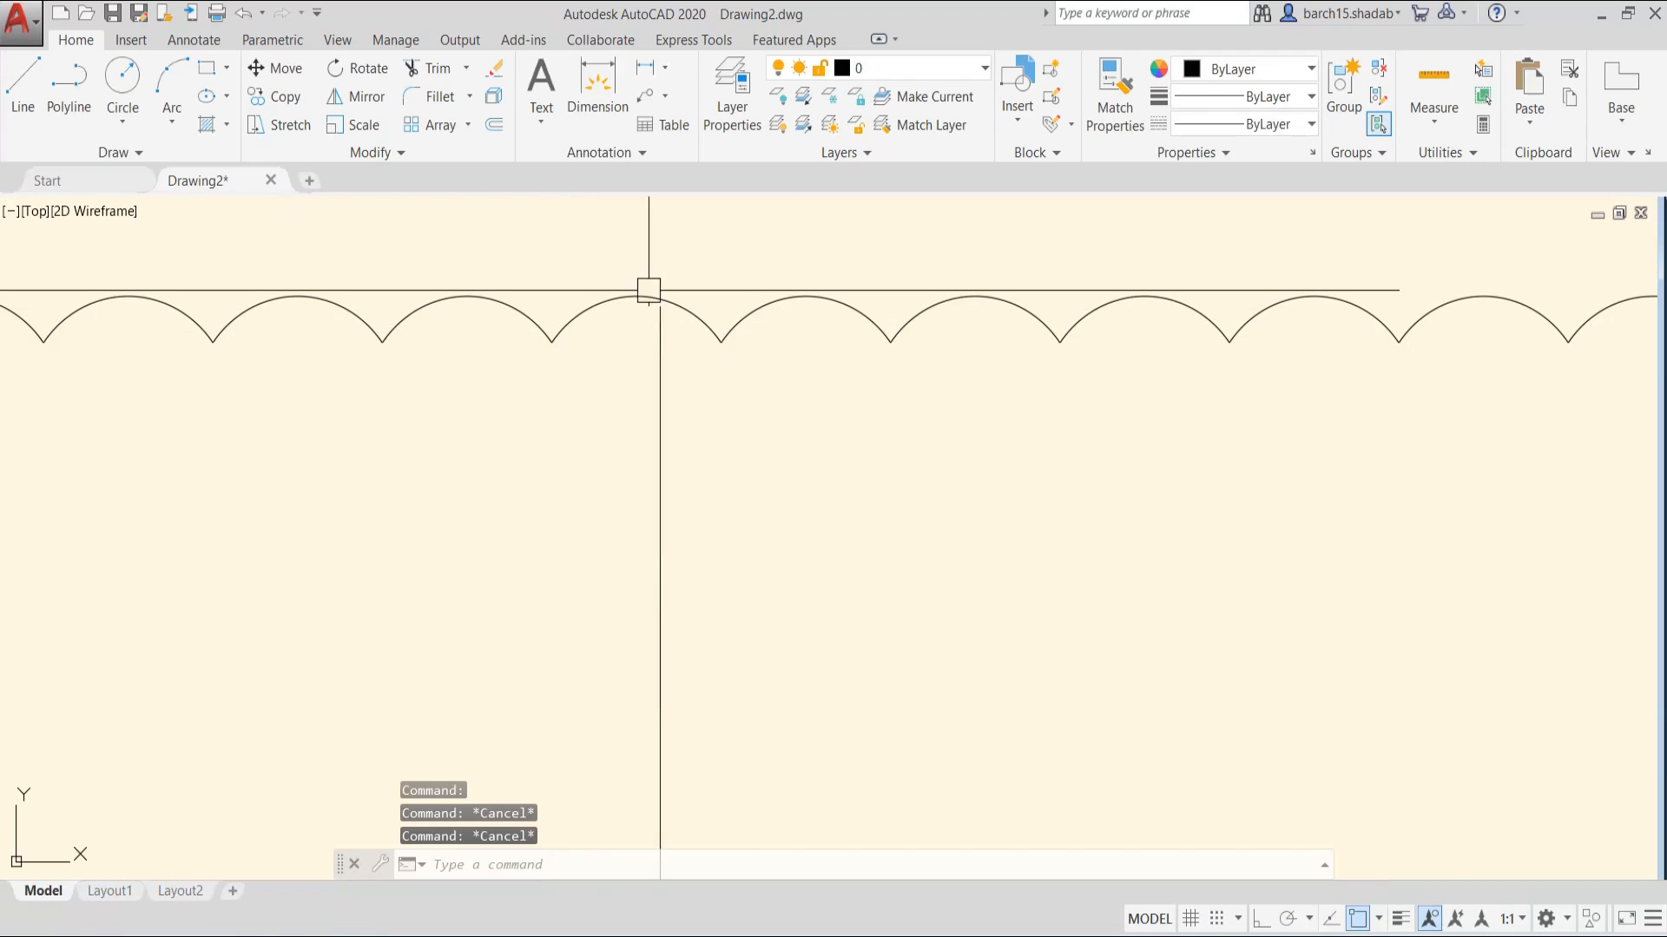
scroll(818, 361, "down", 10)
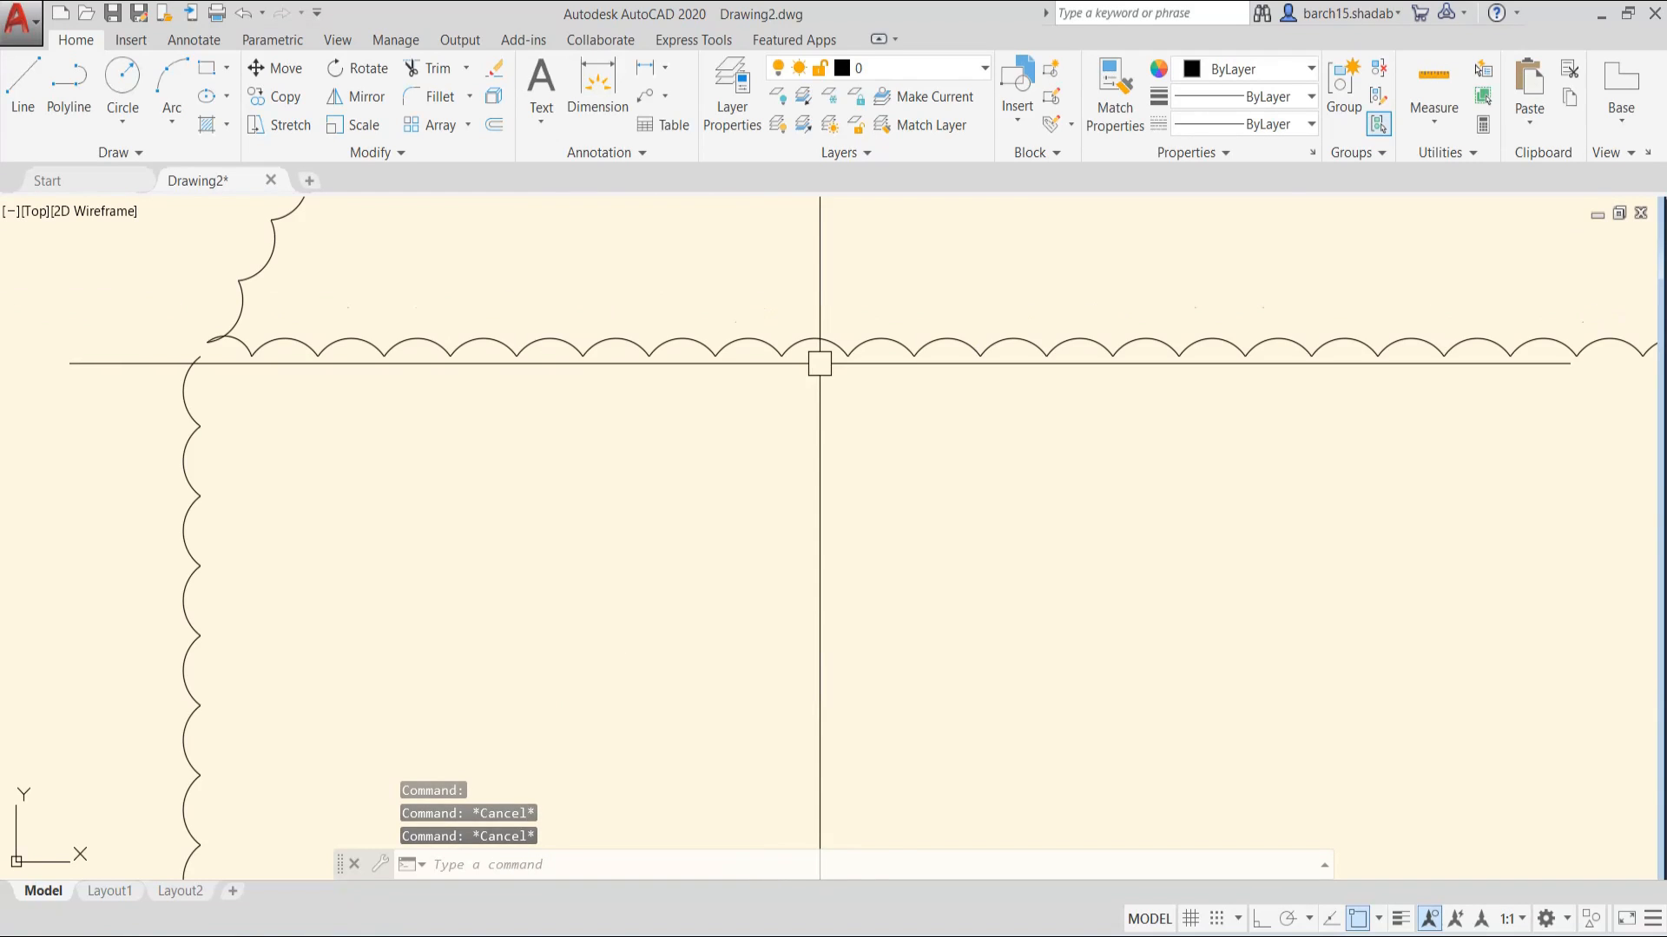
scroll(1011, 486, "up", 2)
left_click(1082, 315)
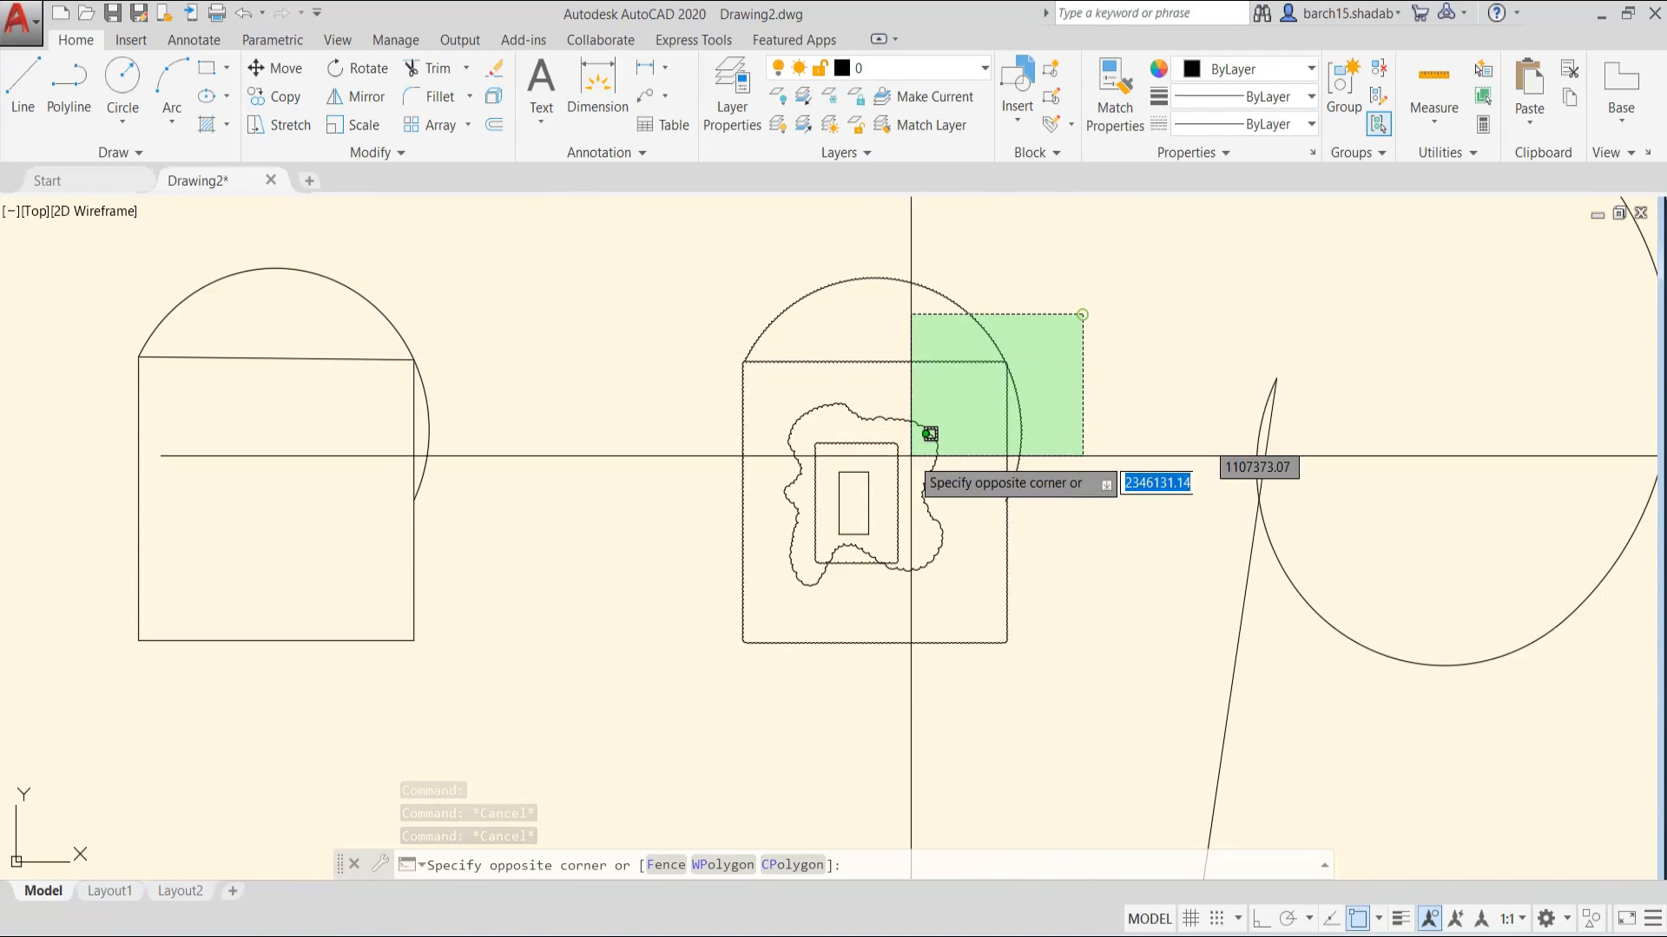
left_click(703, 690)
key("Escape")
key("Escape")
scroll(835, 396, "up", 6)
scroll(835, 397, "down", 8)
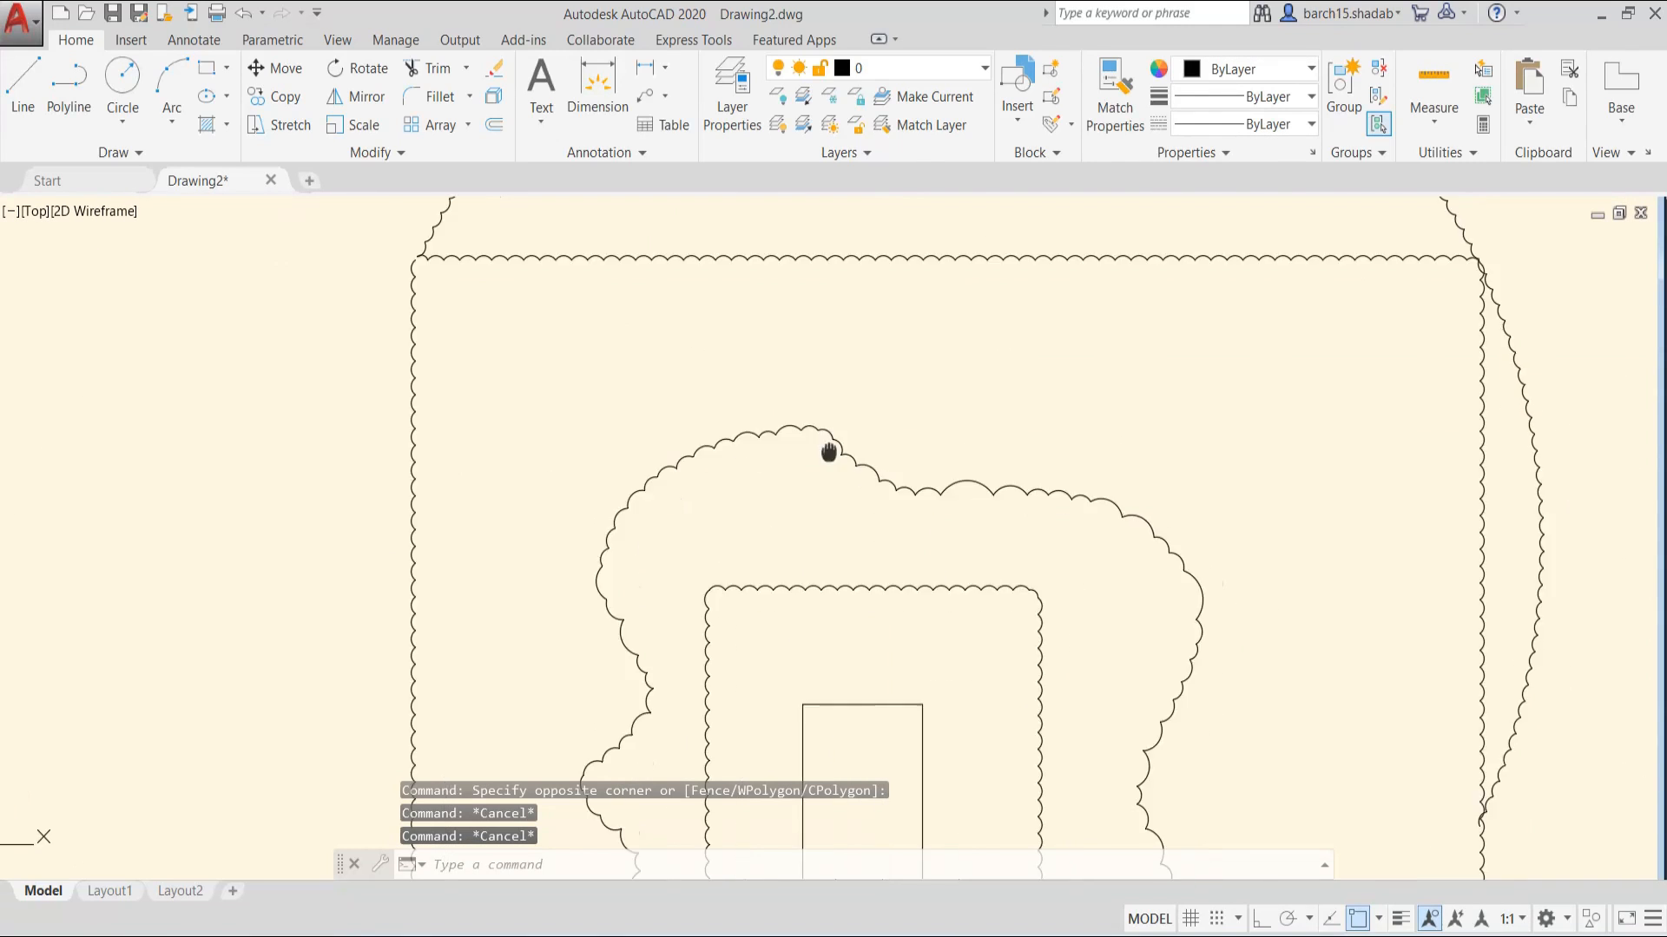
- Review the whole drawing, including the revision clouds, polyline shape, construction lines and rays
mouse_move(947, 350)
middle_mouse_down()
mouse_move(826, 393)
mouse_move(709, 472)
middle_mouse_up()
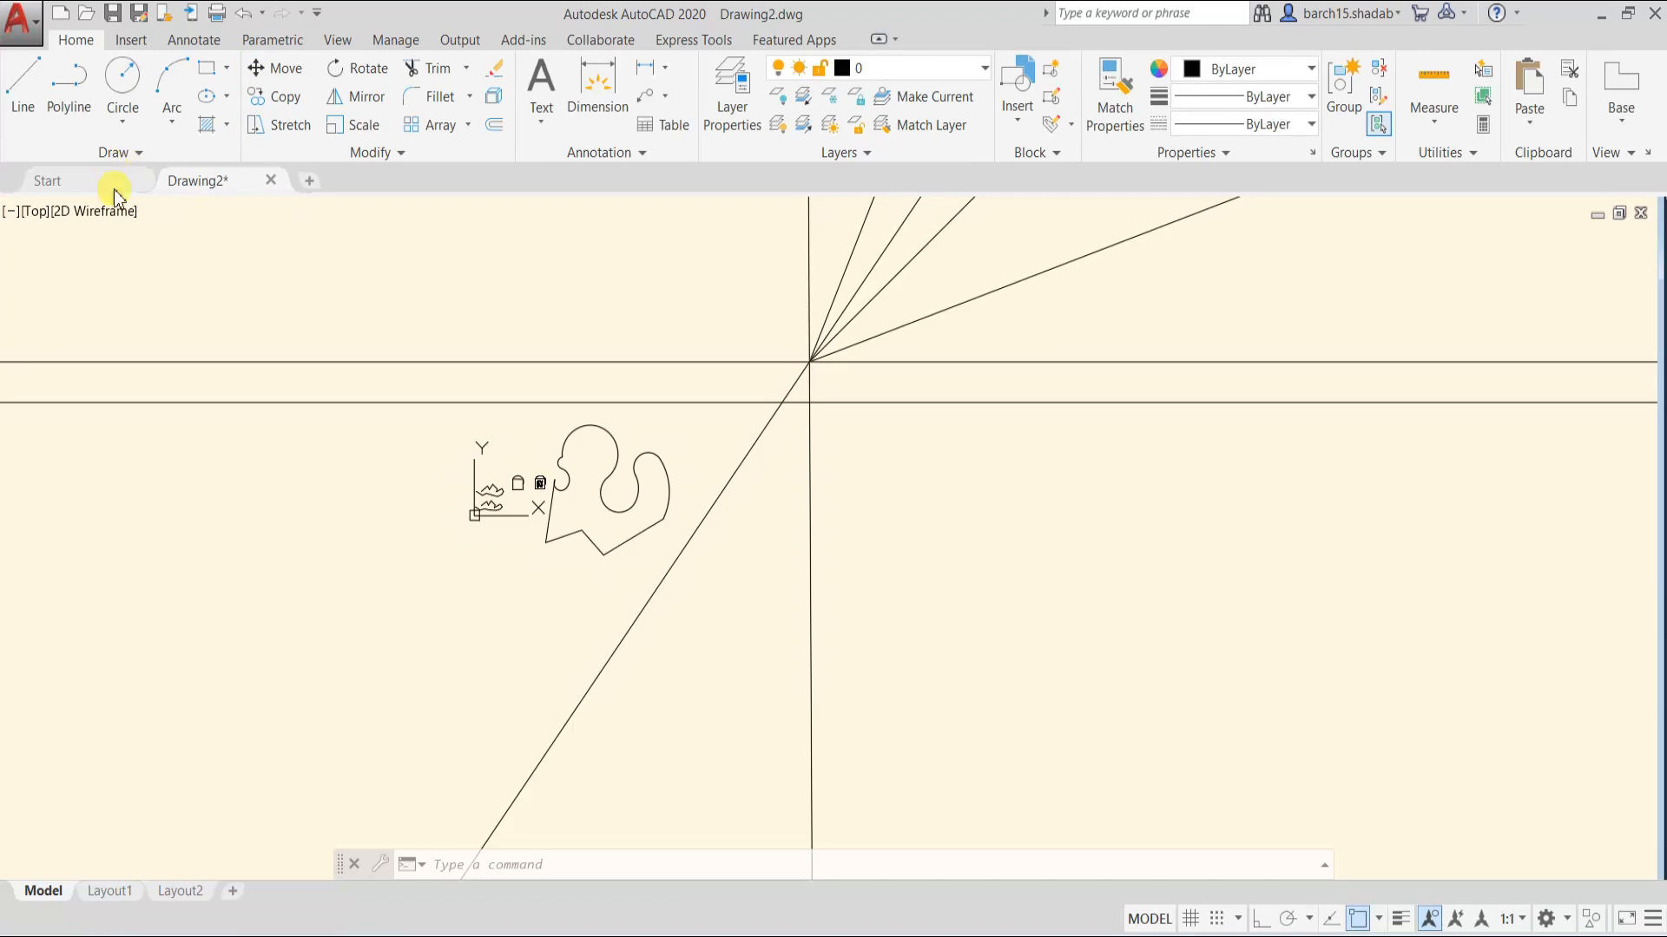
scroll(468, 498, "down", 3)
middle_click_drag(447, 477, 496, 506)
scroll(512, 509, "up", 3)
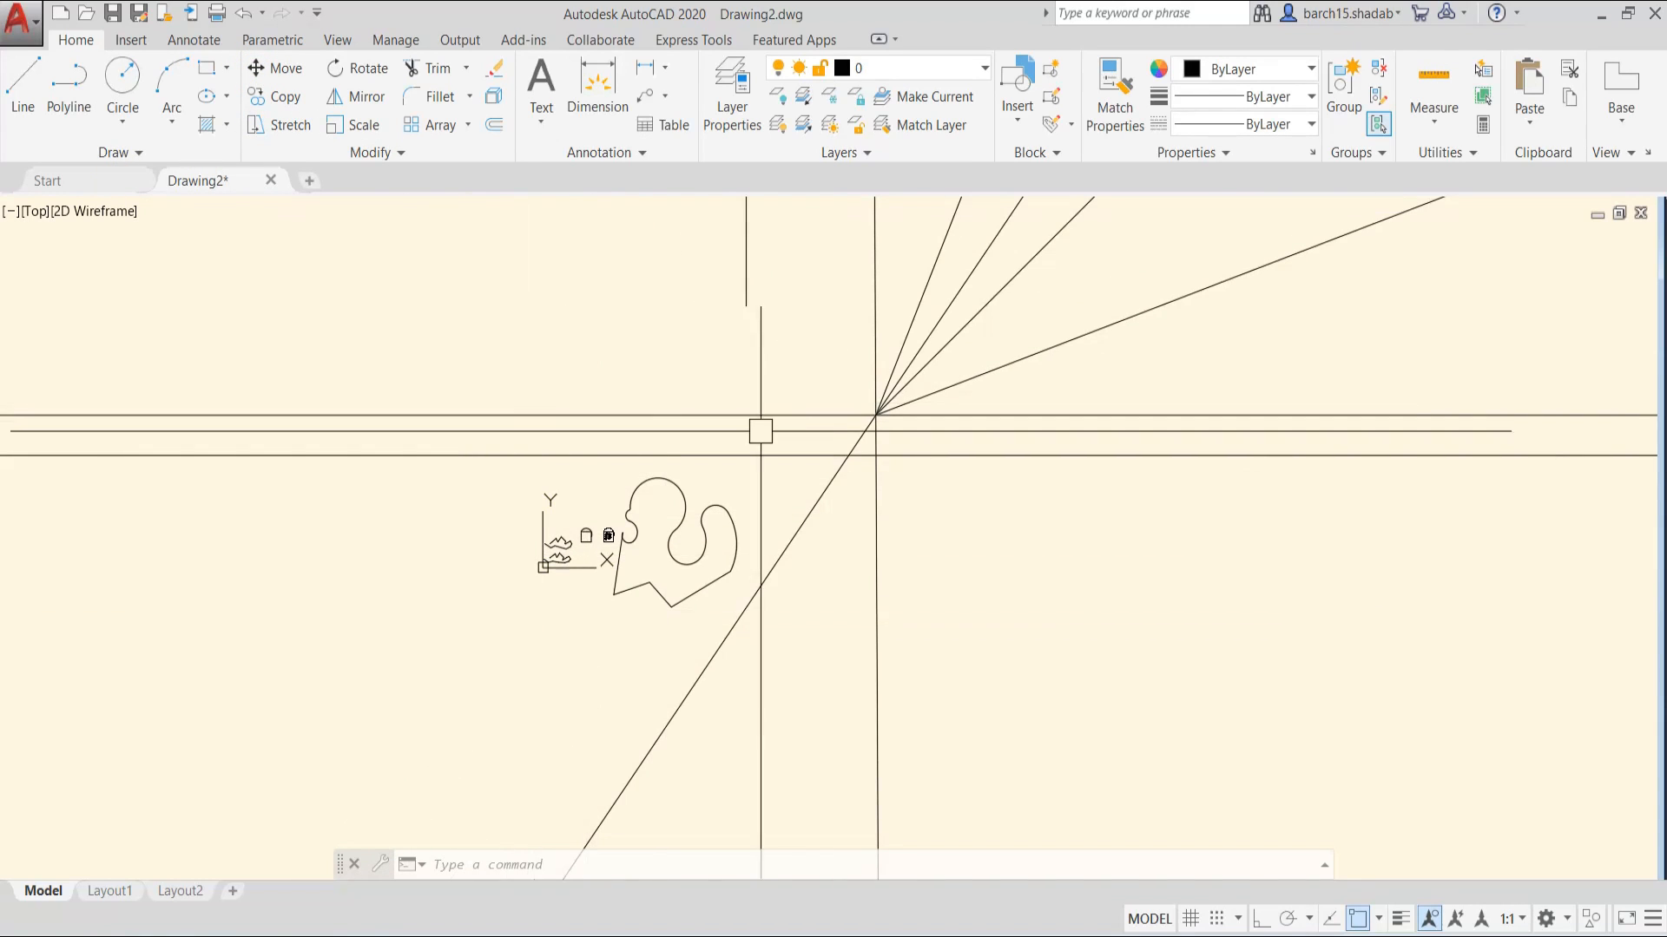
scroll(751, 643, "up", 4)
middle_click_drag(423, 545, 666, 627)
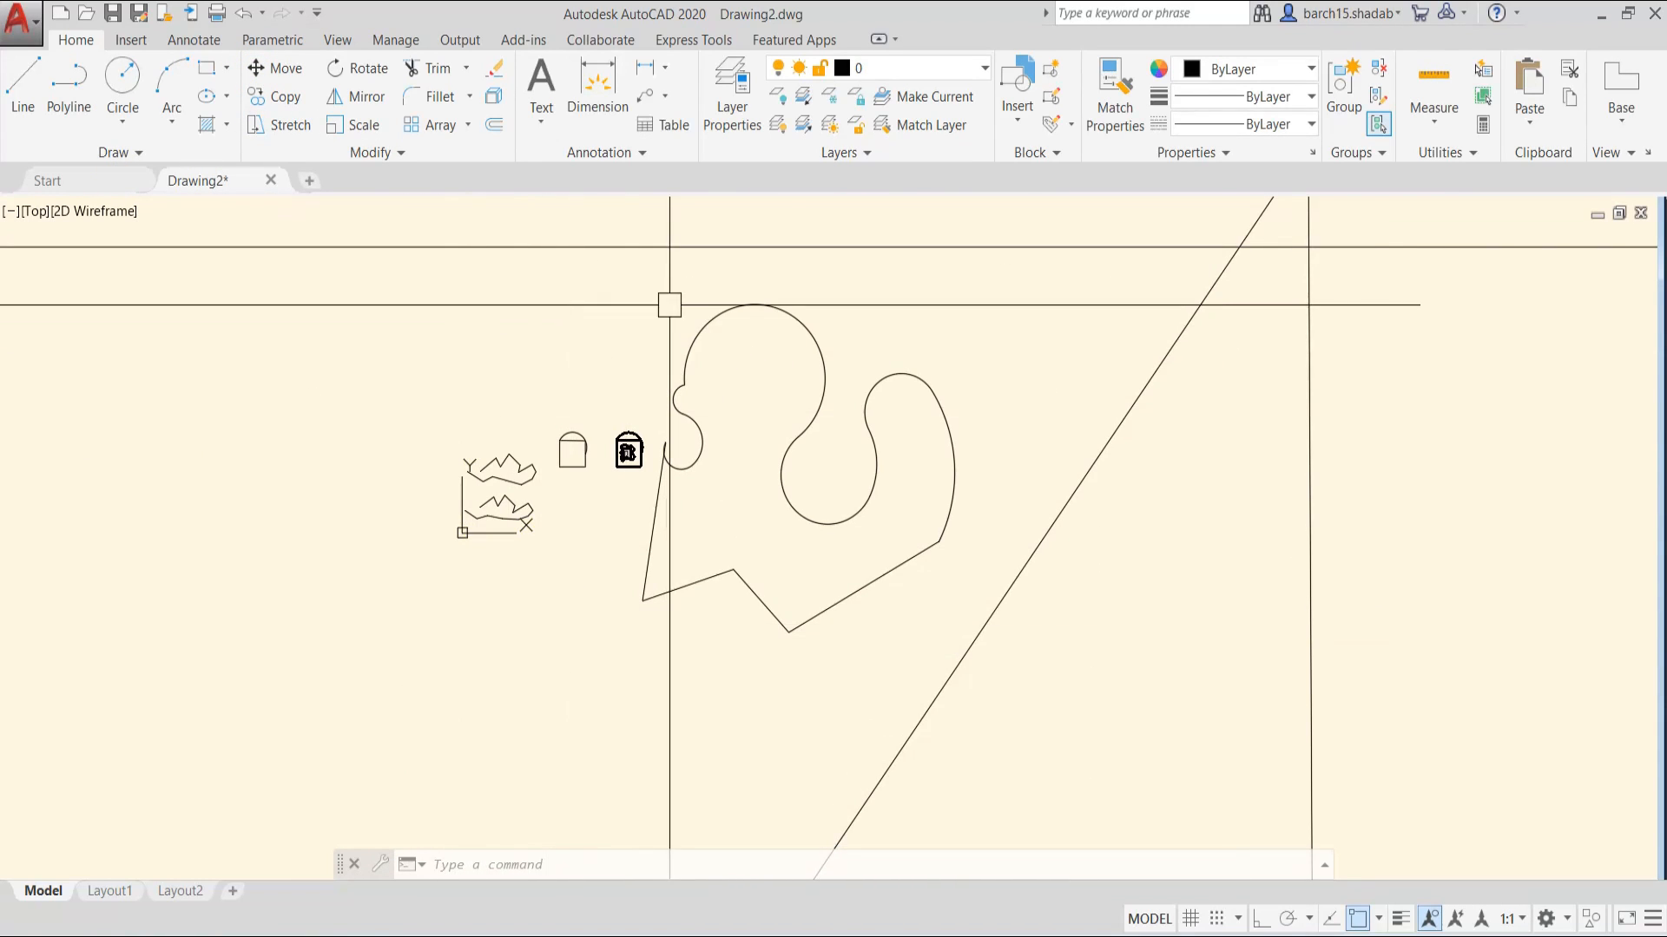
scroll(865, 541, "down", 6)
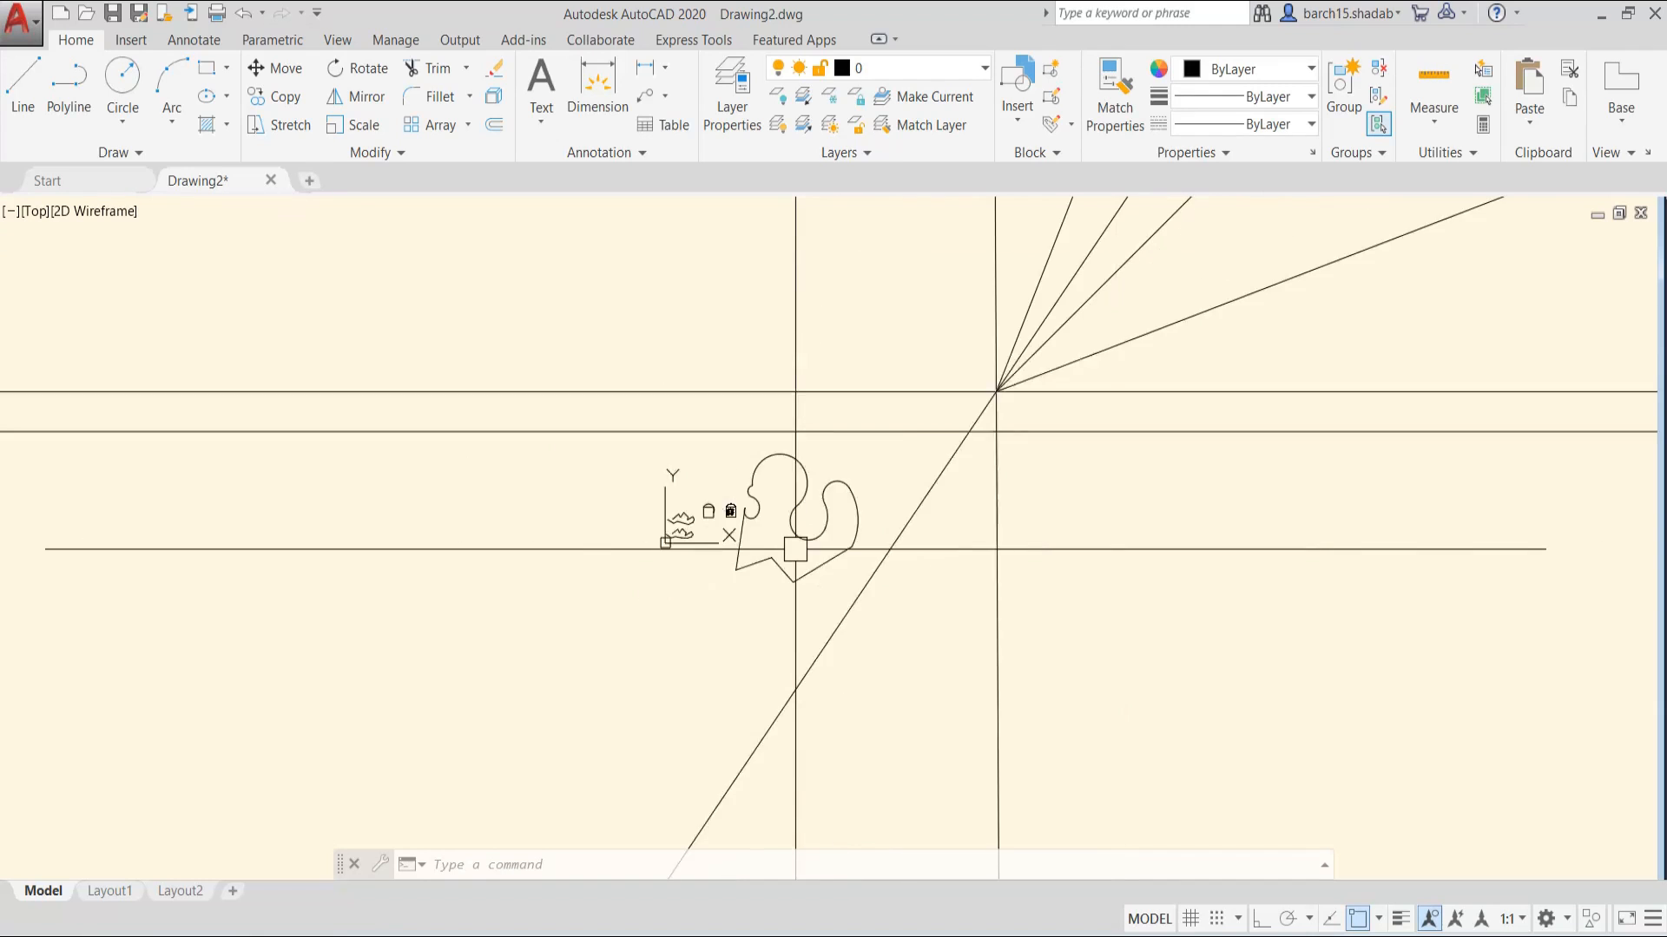
middle_click_drag(934, 471, 854, 509)
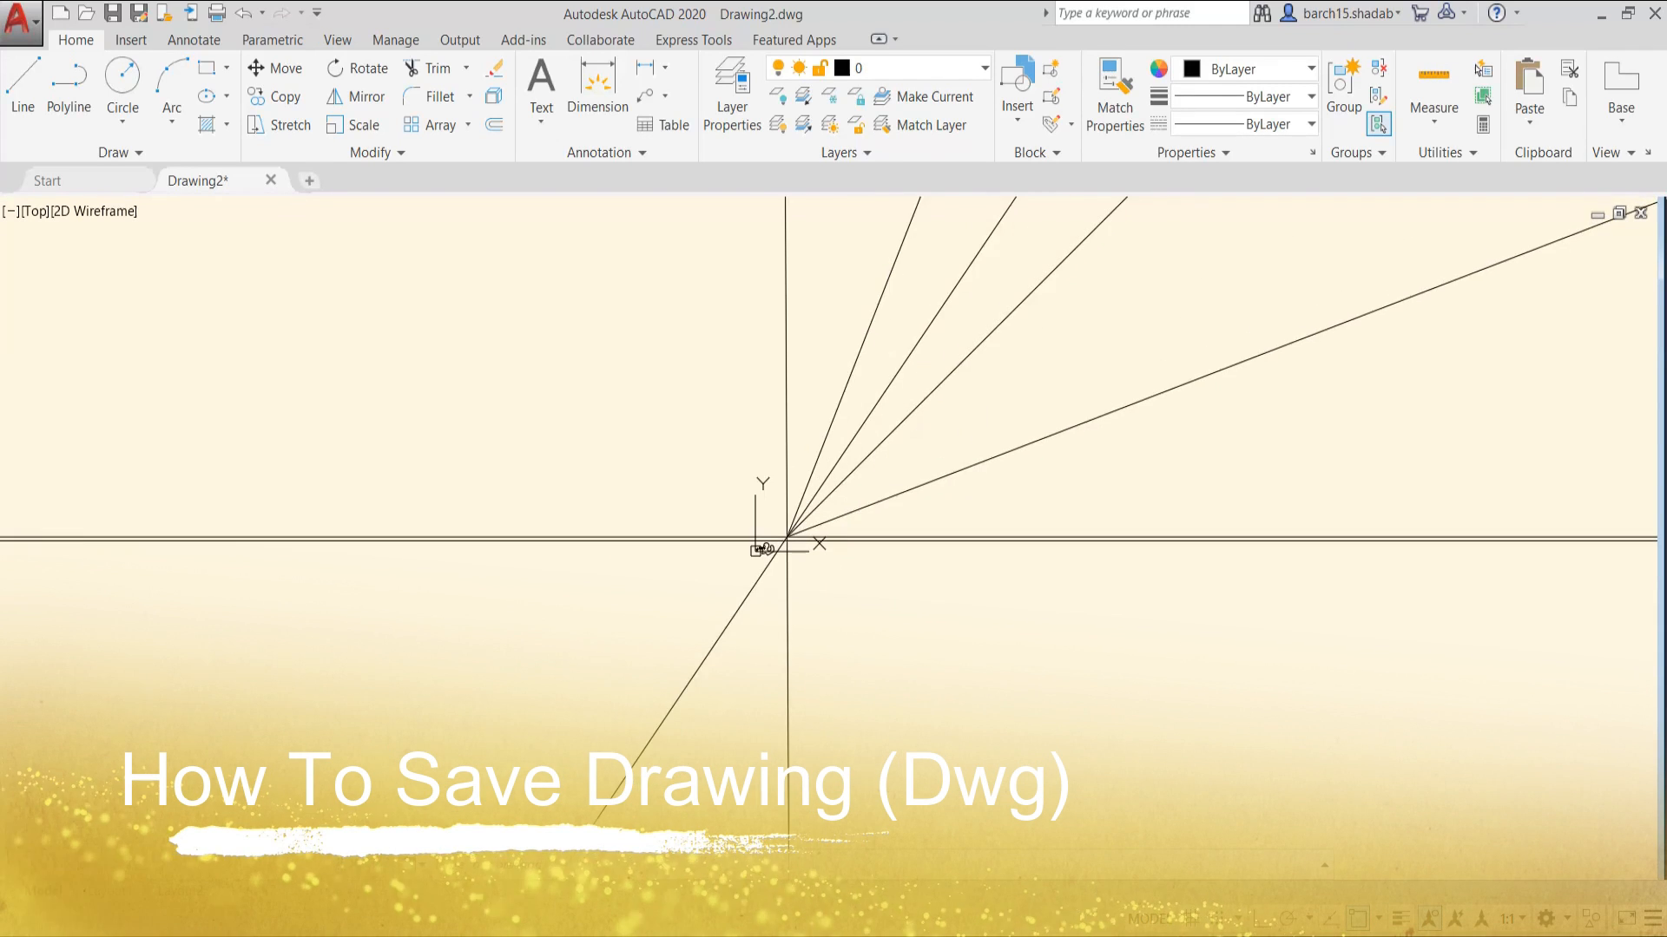
scroll(795, 541, "up", 10)
scroll(713, 549, "down", 2)
middle_click_drag(729, 473, 722, 469)
scroll(722, 470, "up", 2)
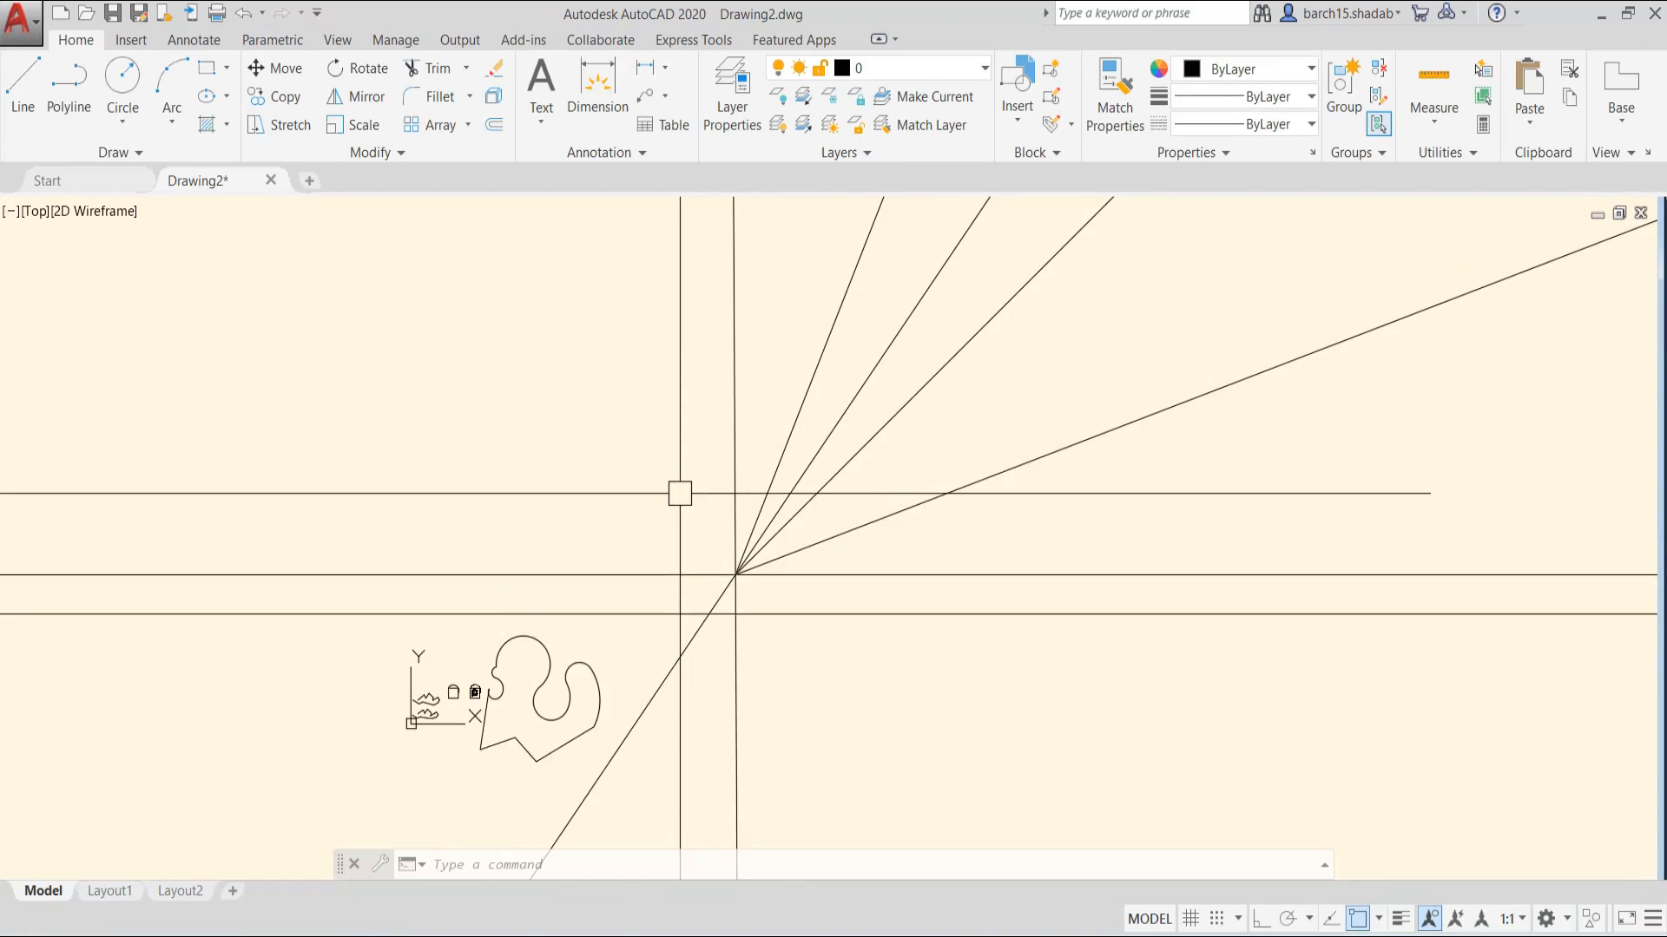
middle_click_drag(662, 535, 703, 472)
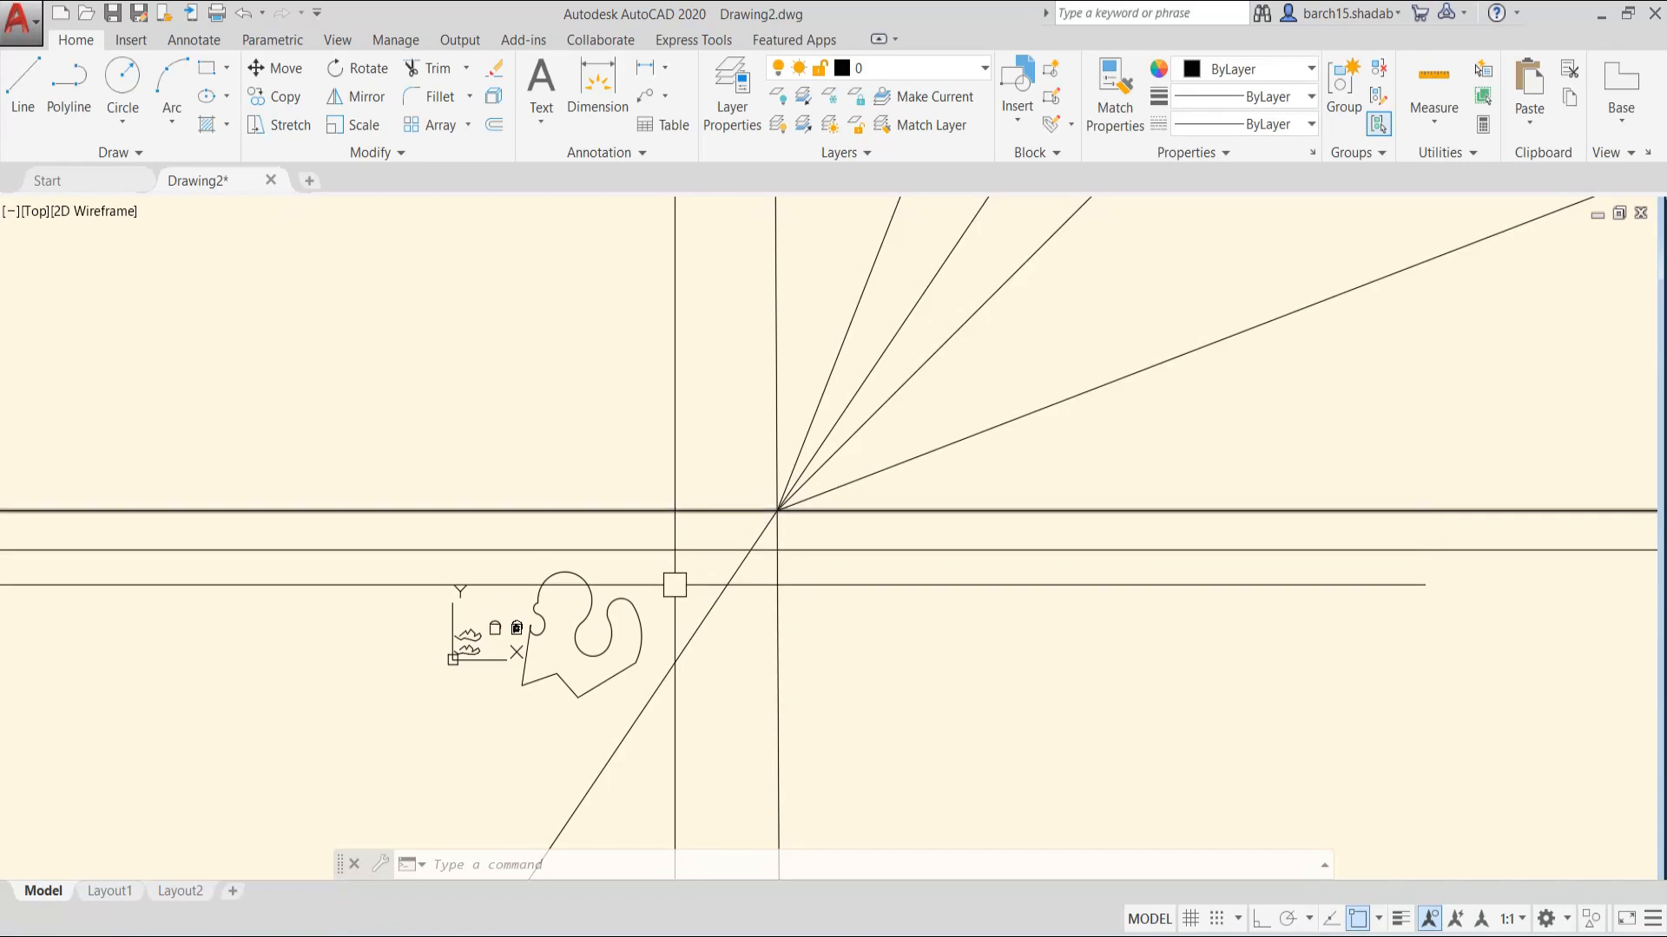
- Start saving the drawing to the Desktop folder with the file type AutoCAD 2013/LT2013 Drawing (*.dwg)
left_click(26, 33)
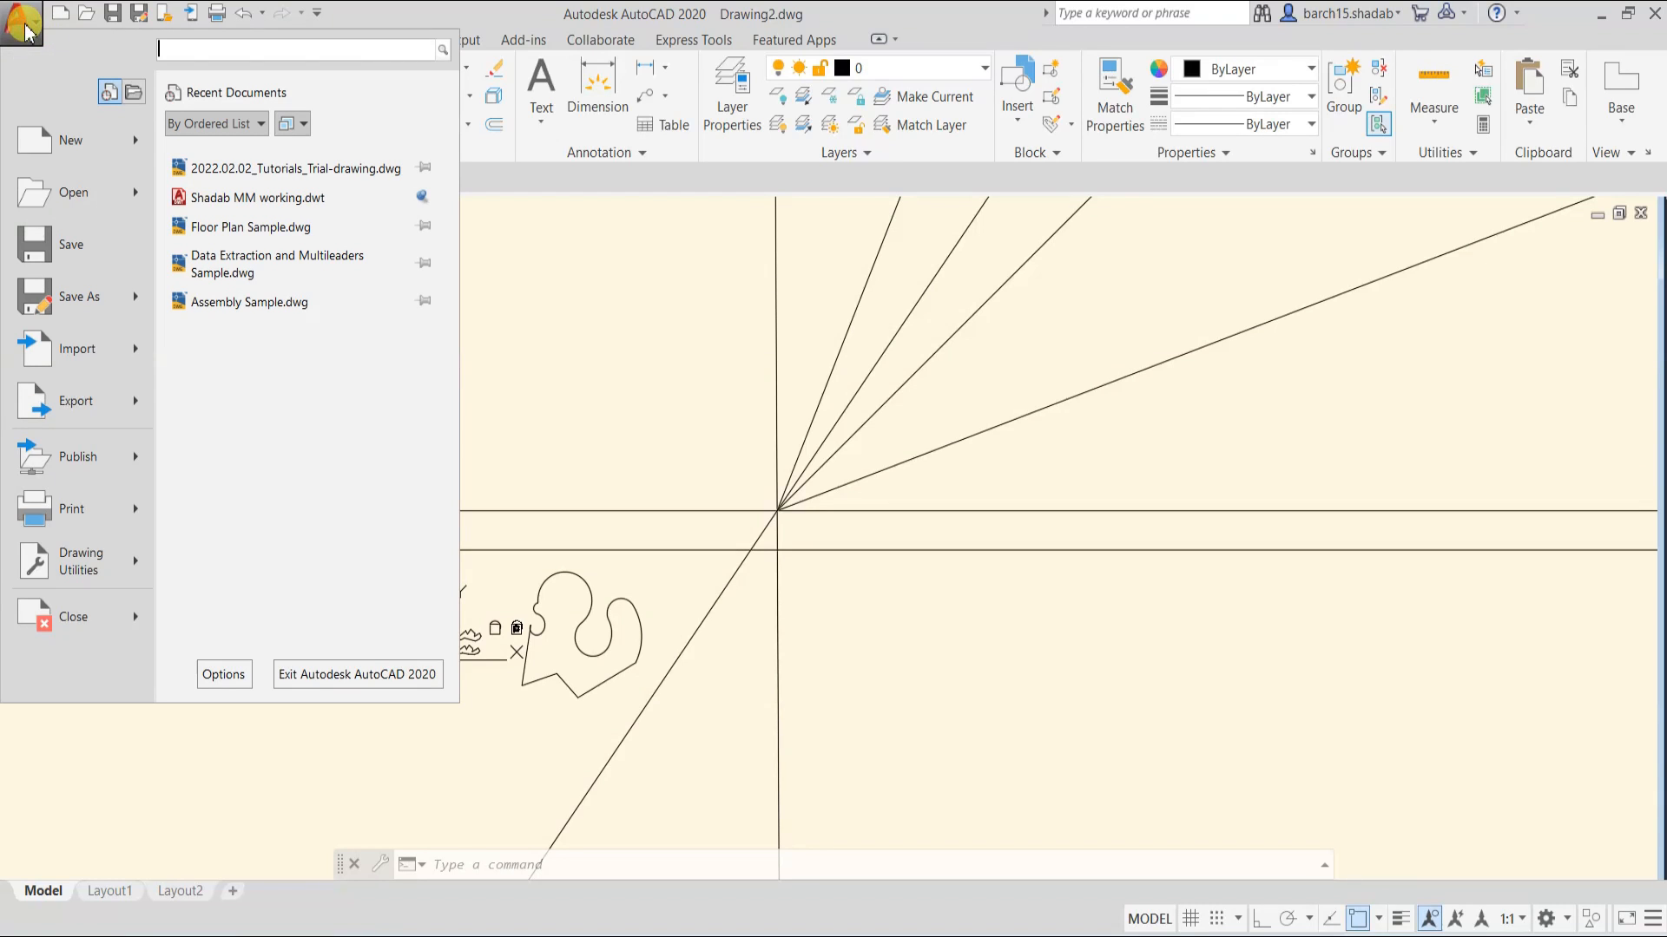
left_click(65, 252)
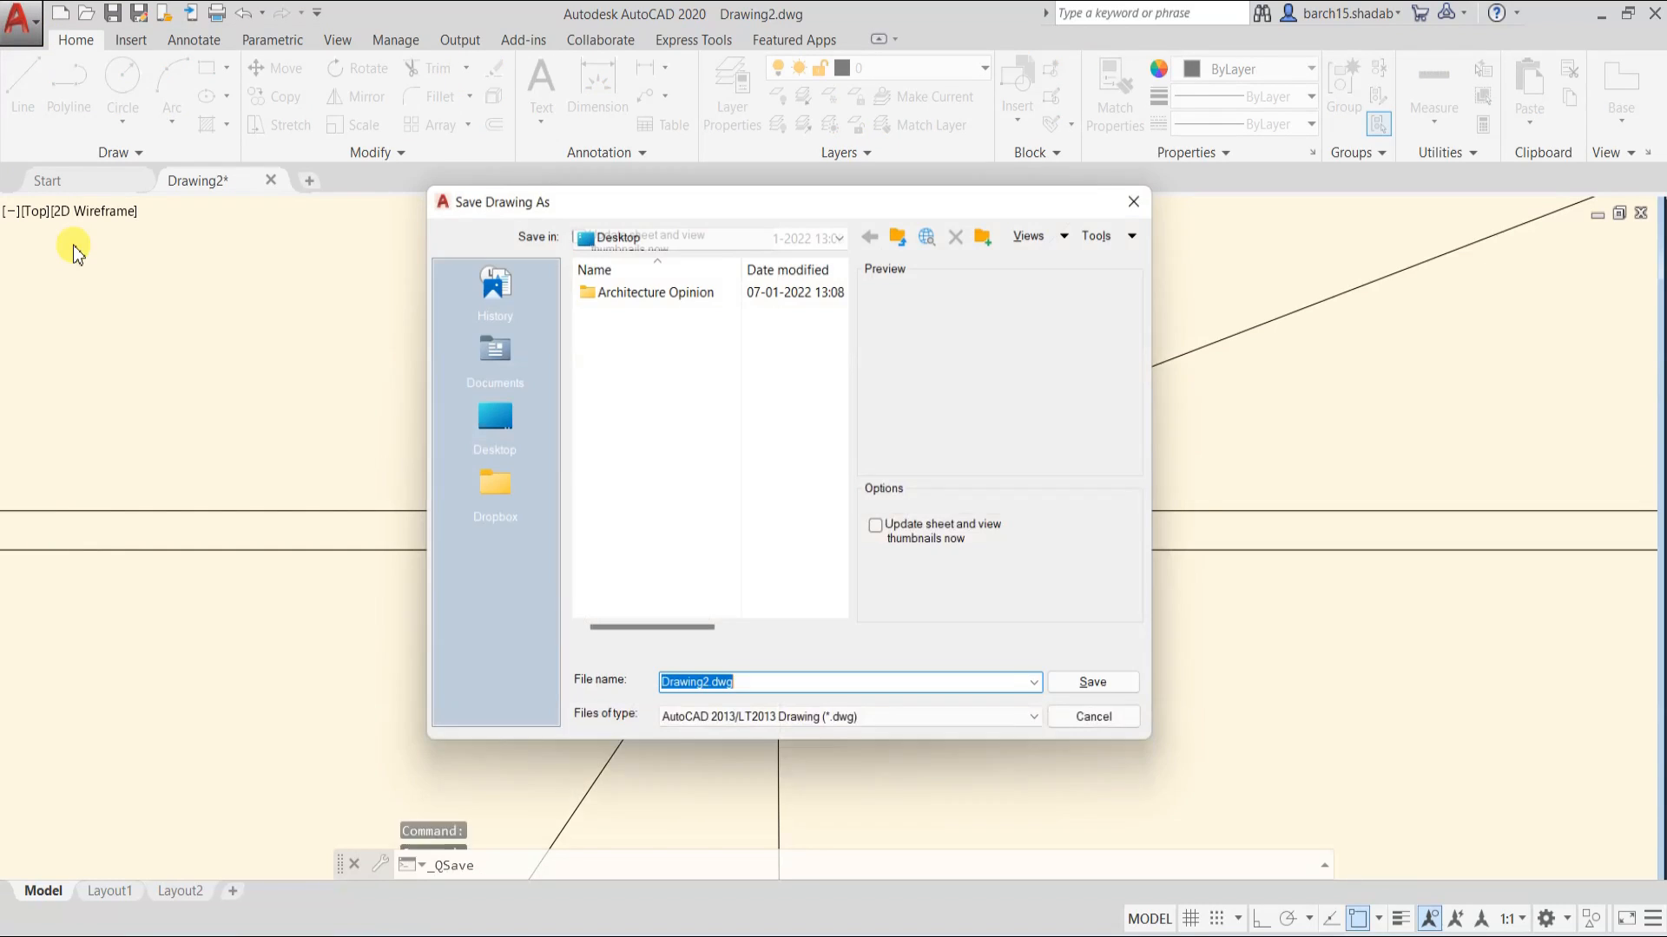
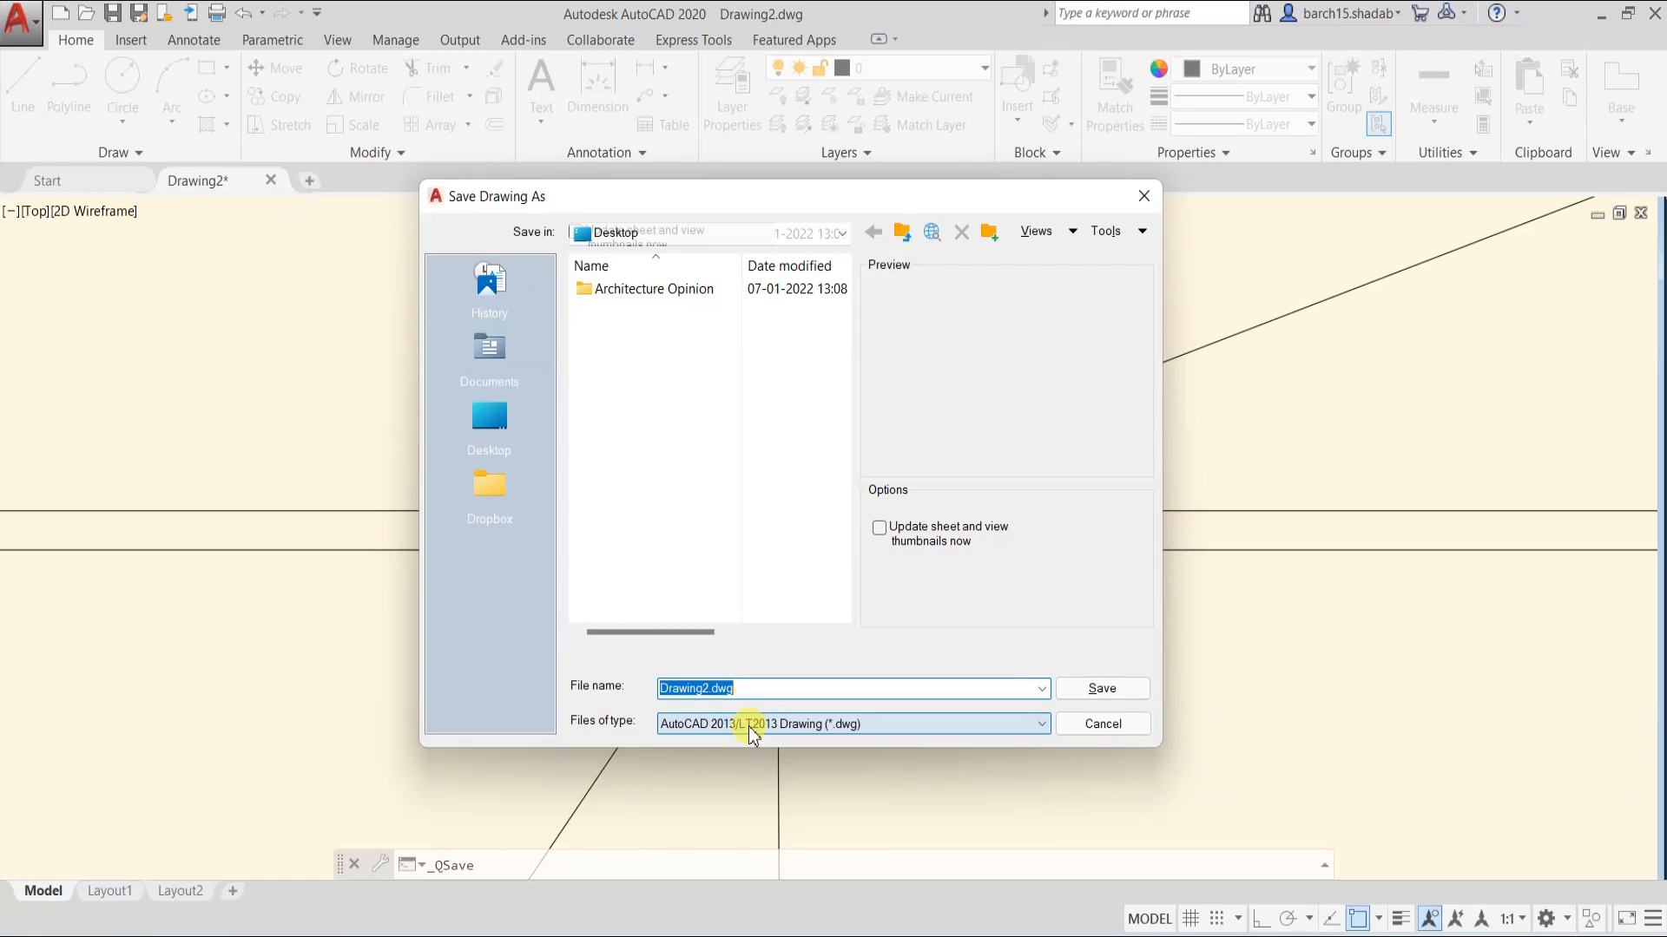
left_click(748, 726)
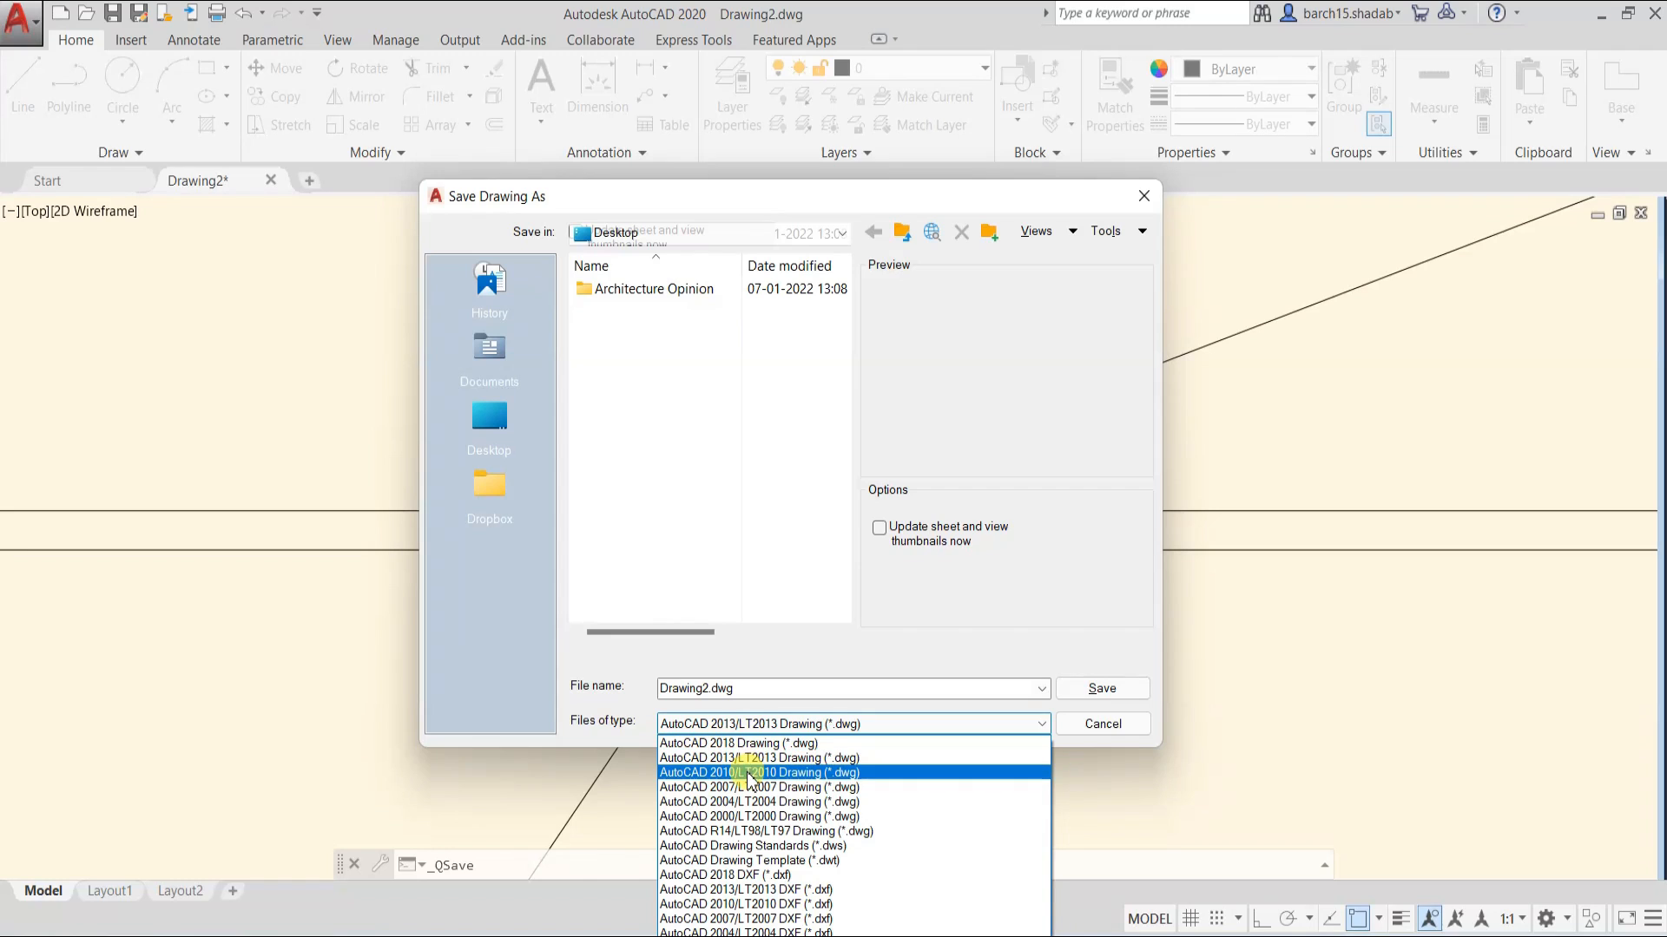
left_click(757, 758)
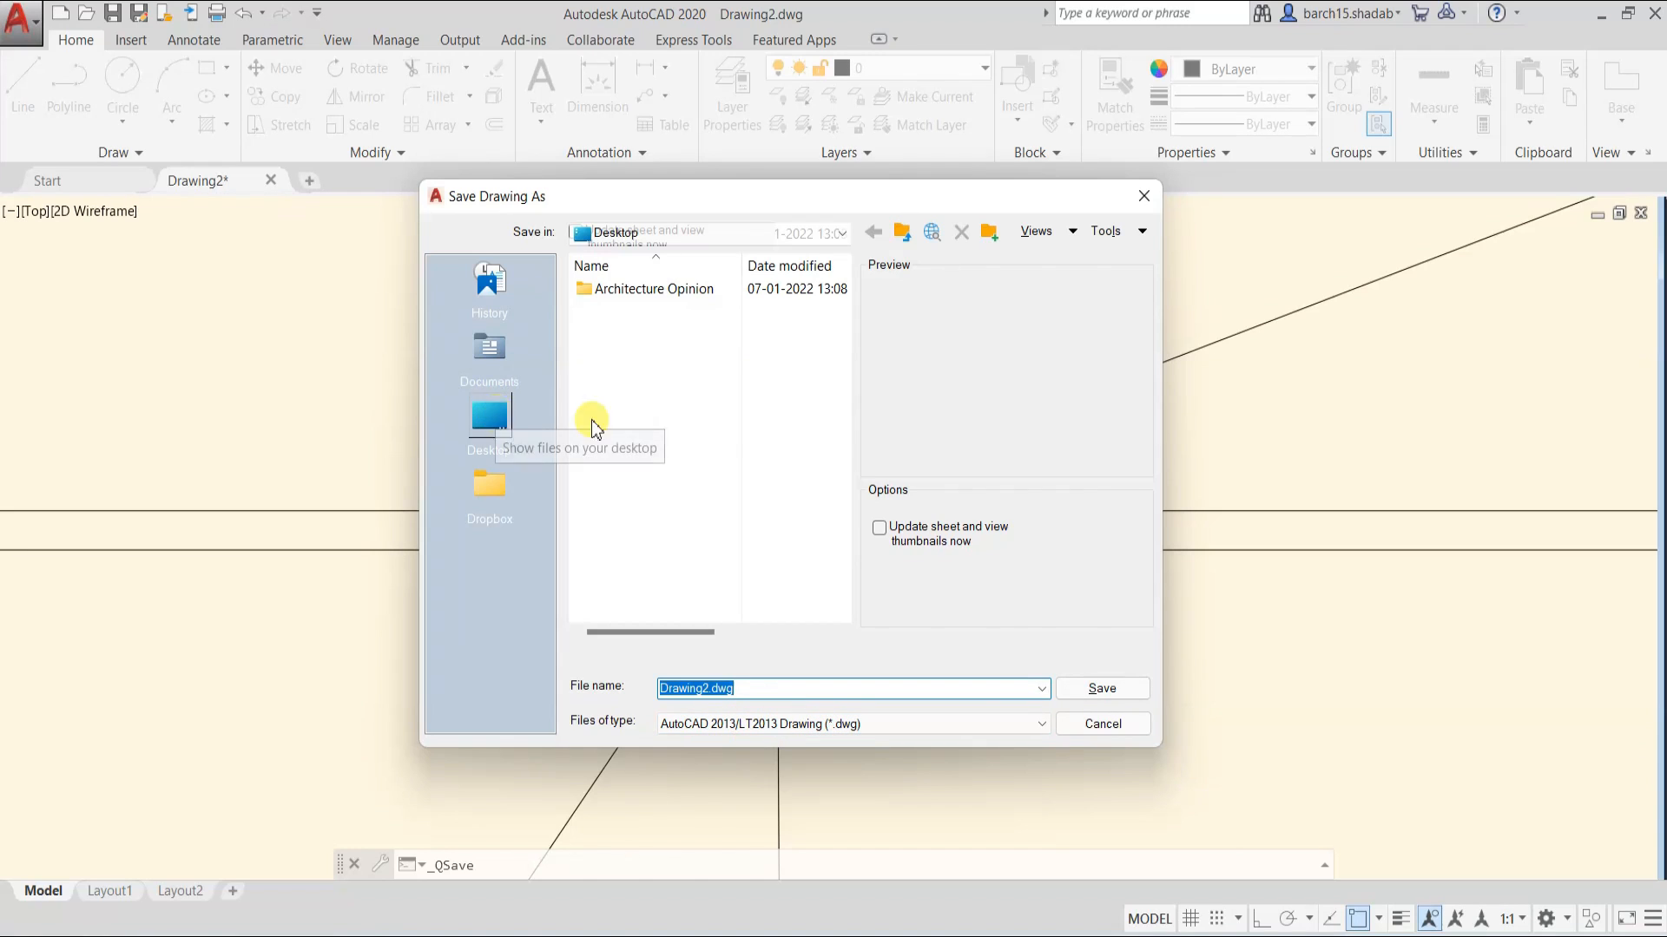
left_click(488, 429)
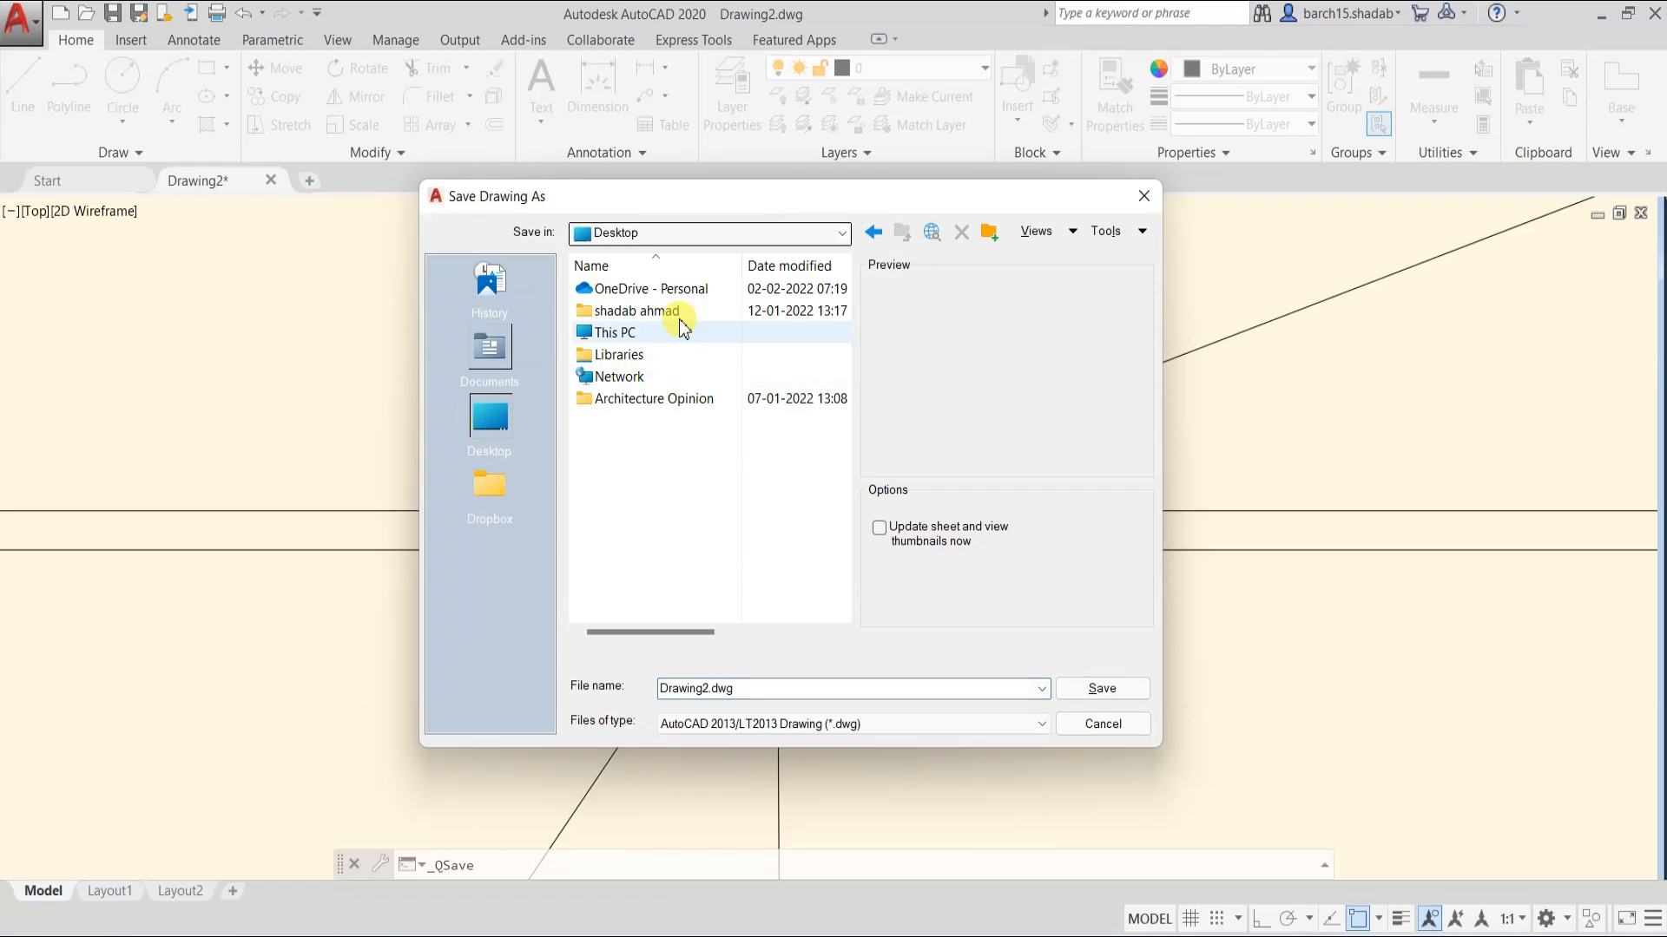
- Enter the naming pattern Date_Project_Drawing as the drawing's file name
double_click(744, 688)
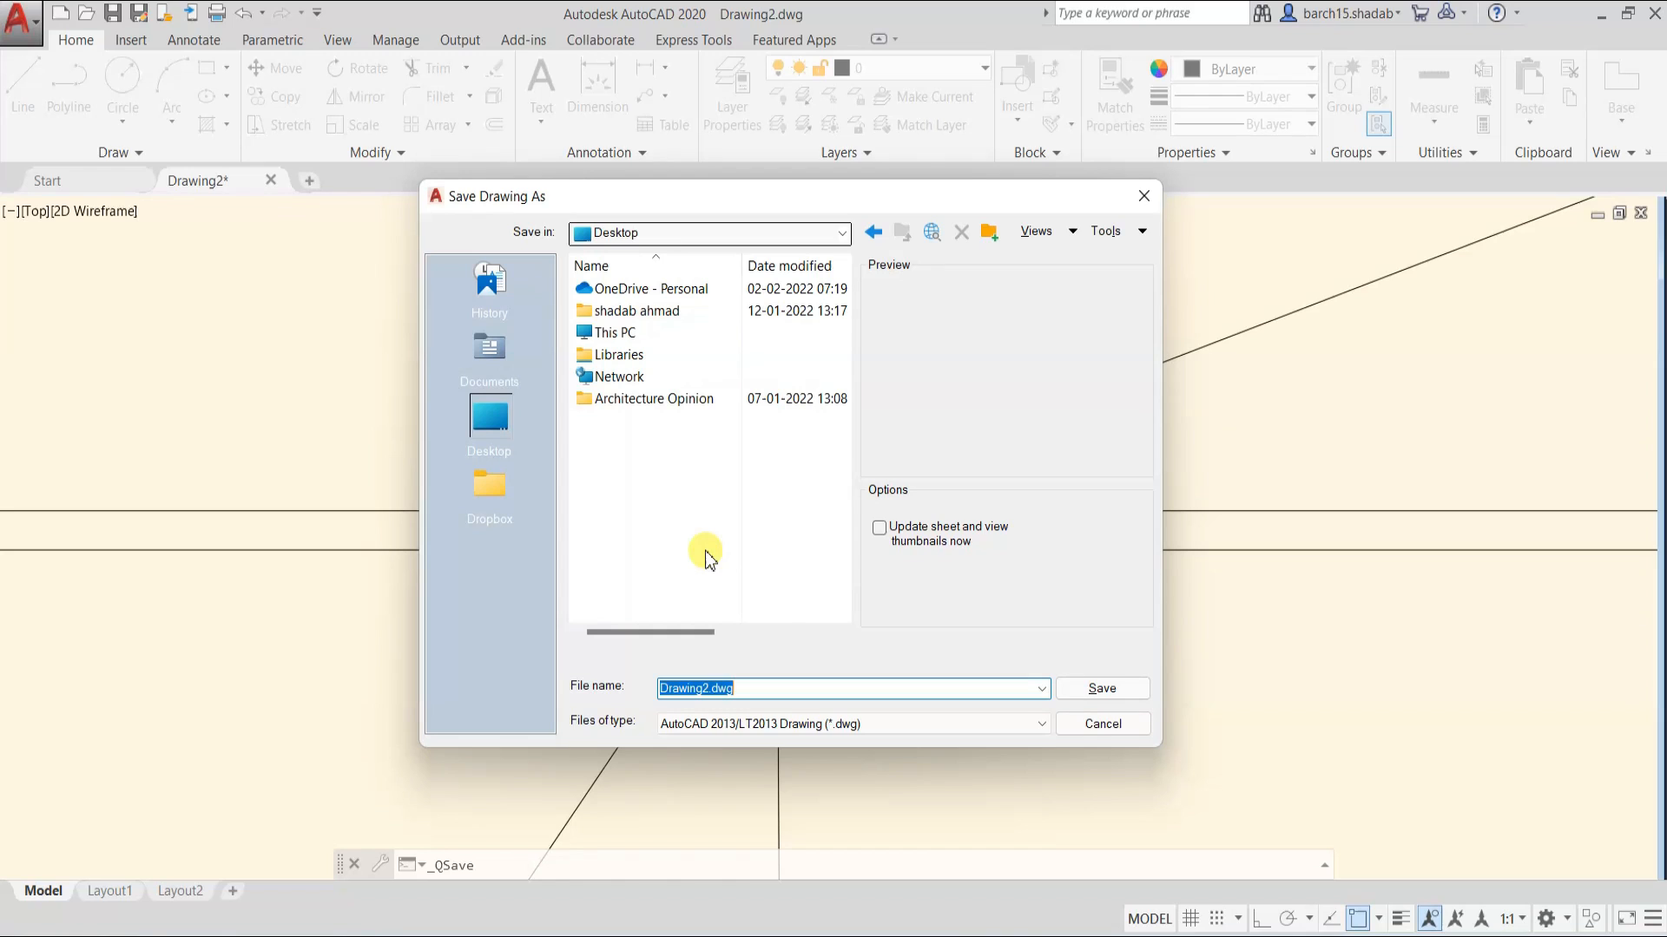
type("Date")
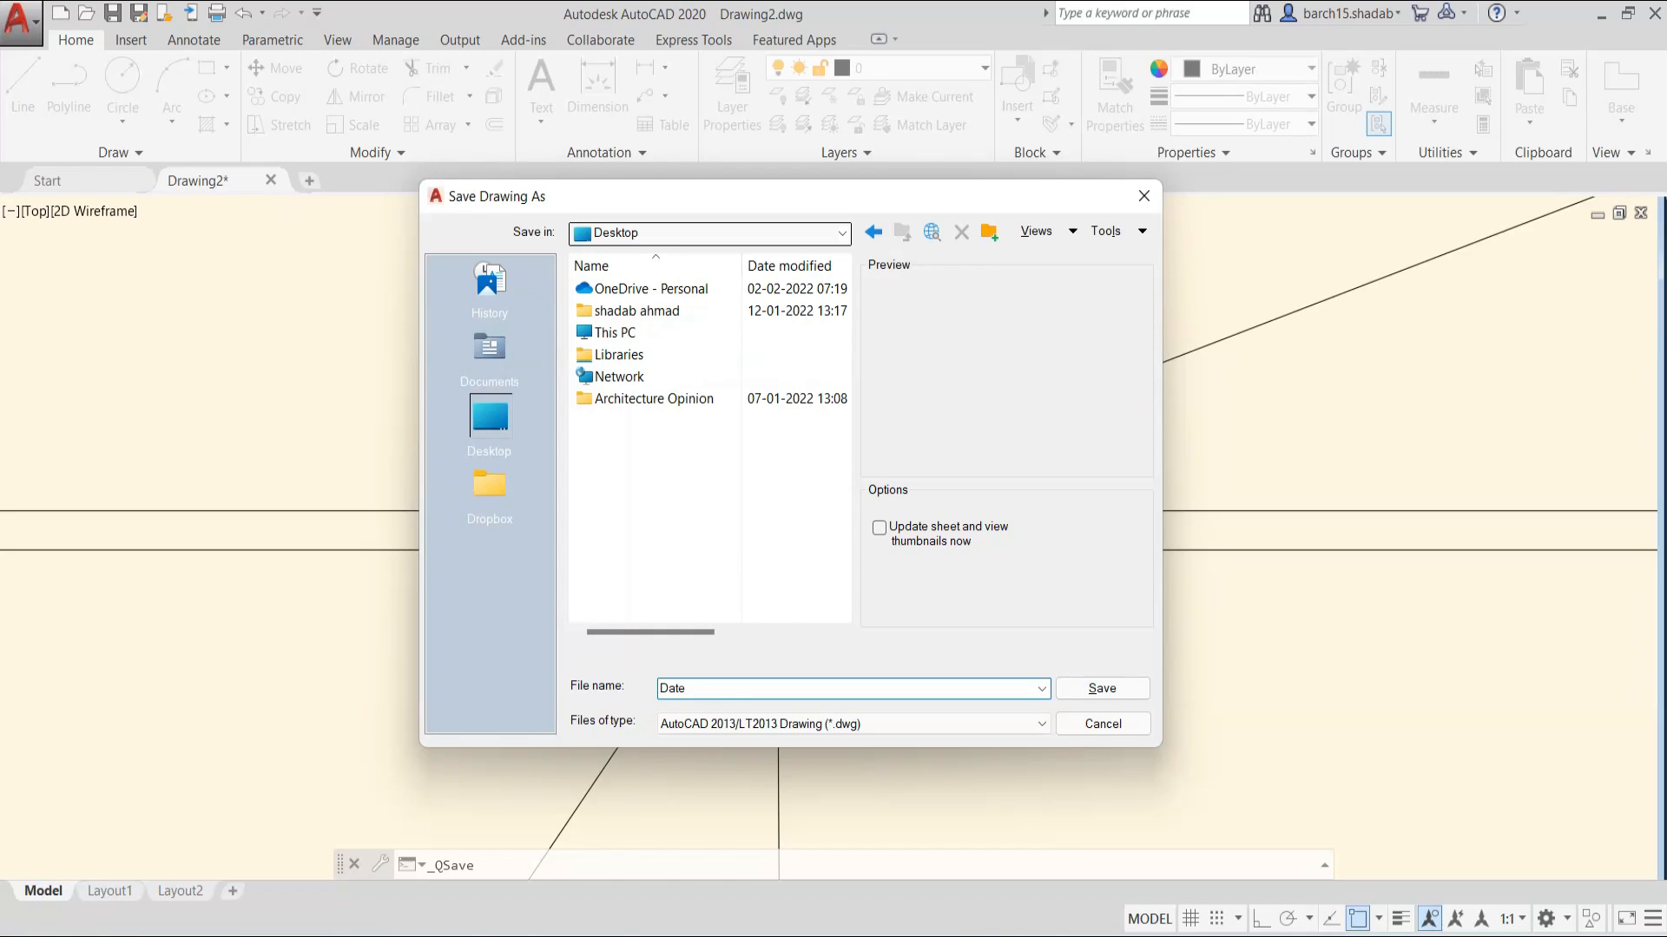
type("_Project")
type("_Drawing")
- Replace the Date part of the file name with 2022.02.10
key("shift+Home")
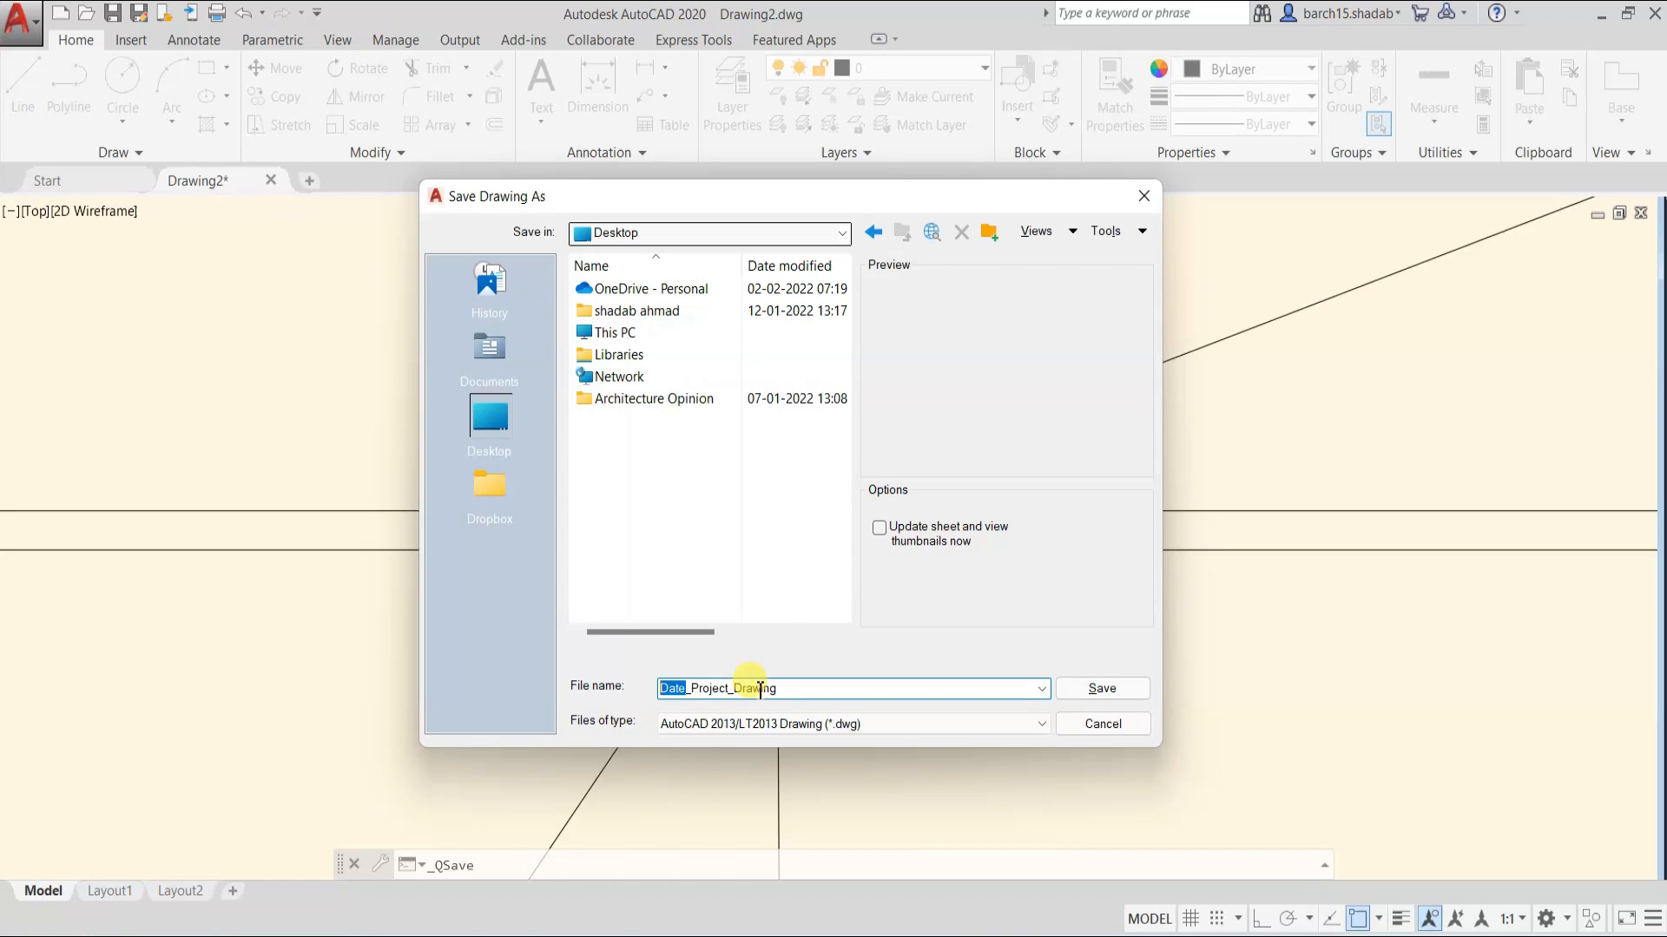
type("2022")
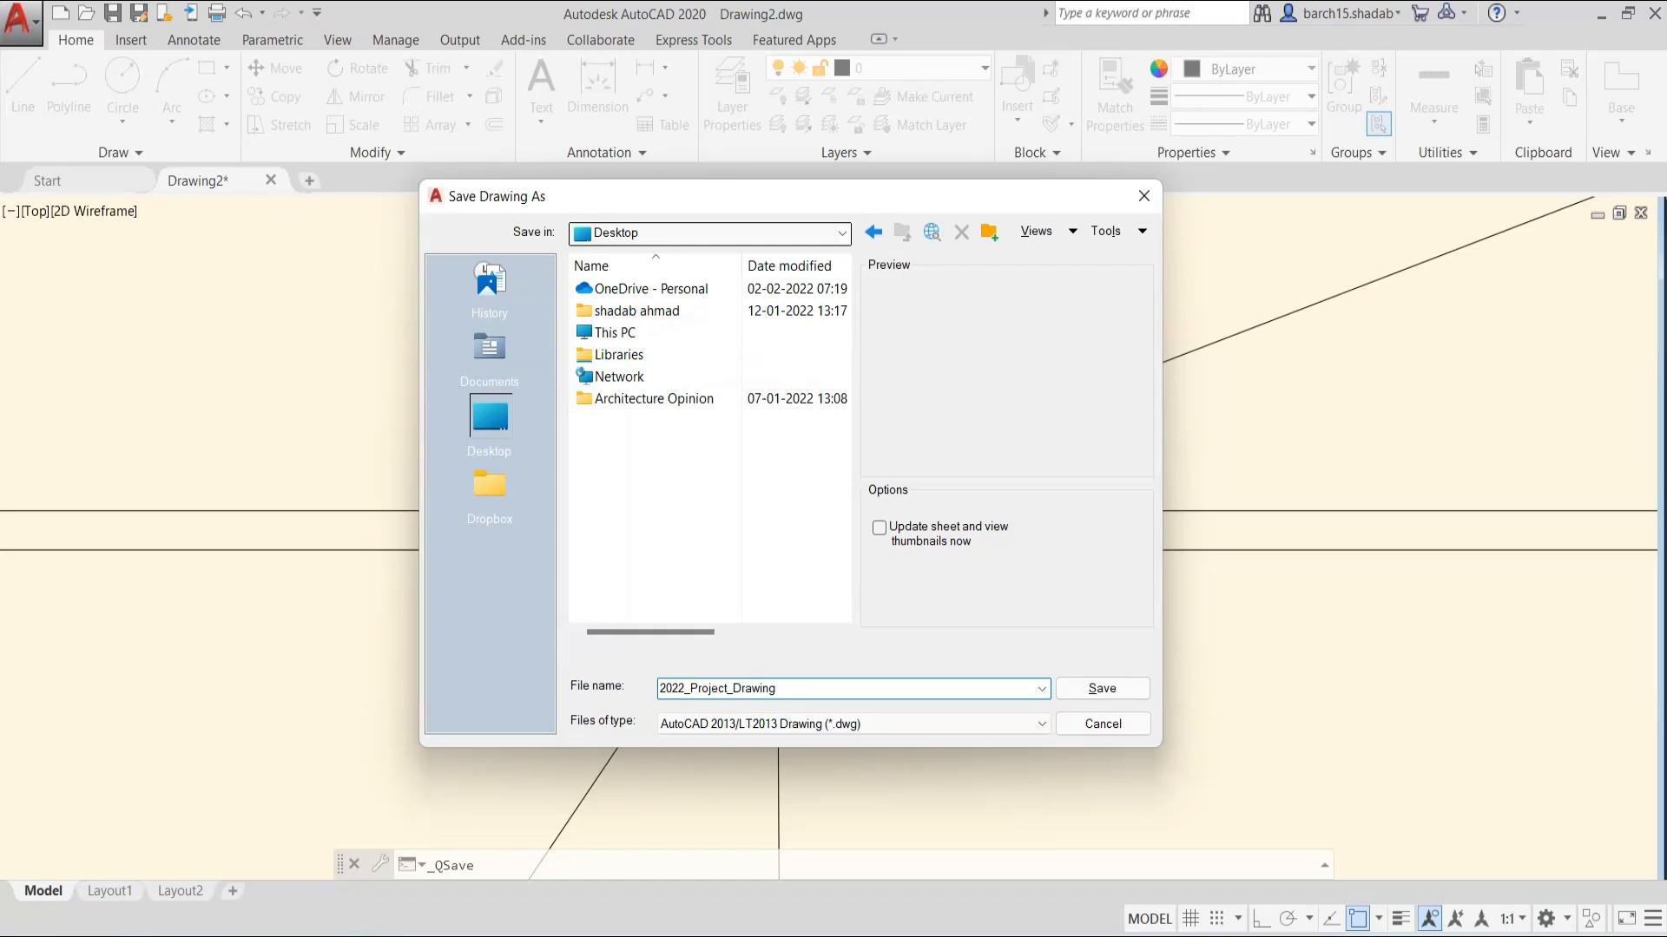
type(".02.10")
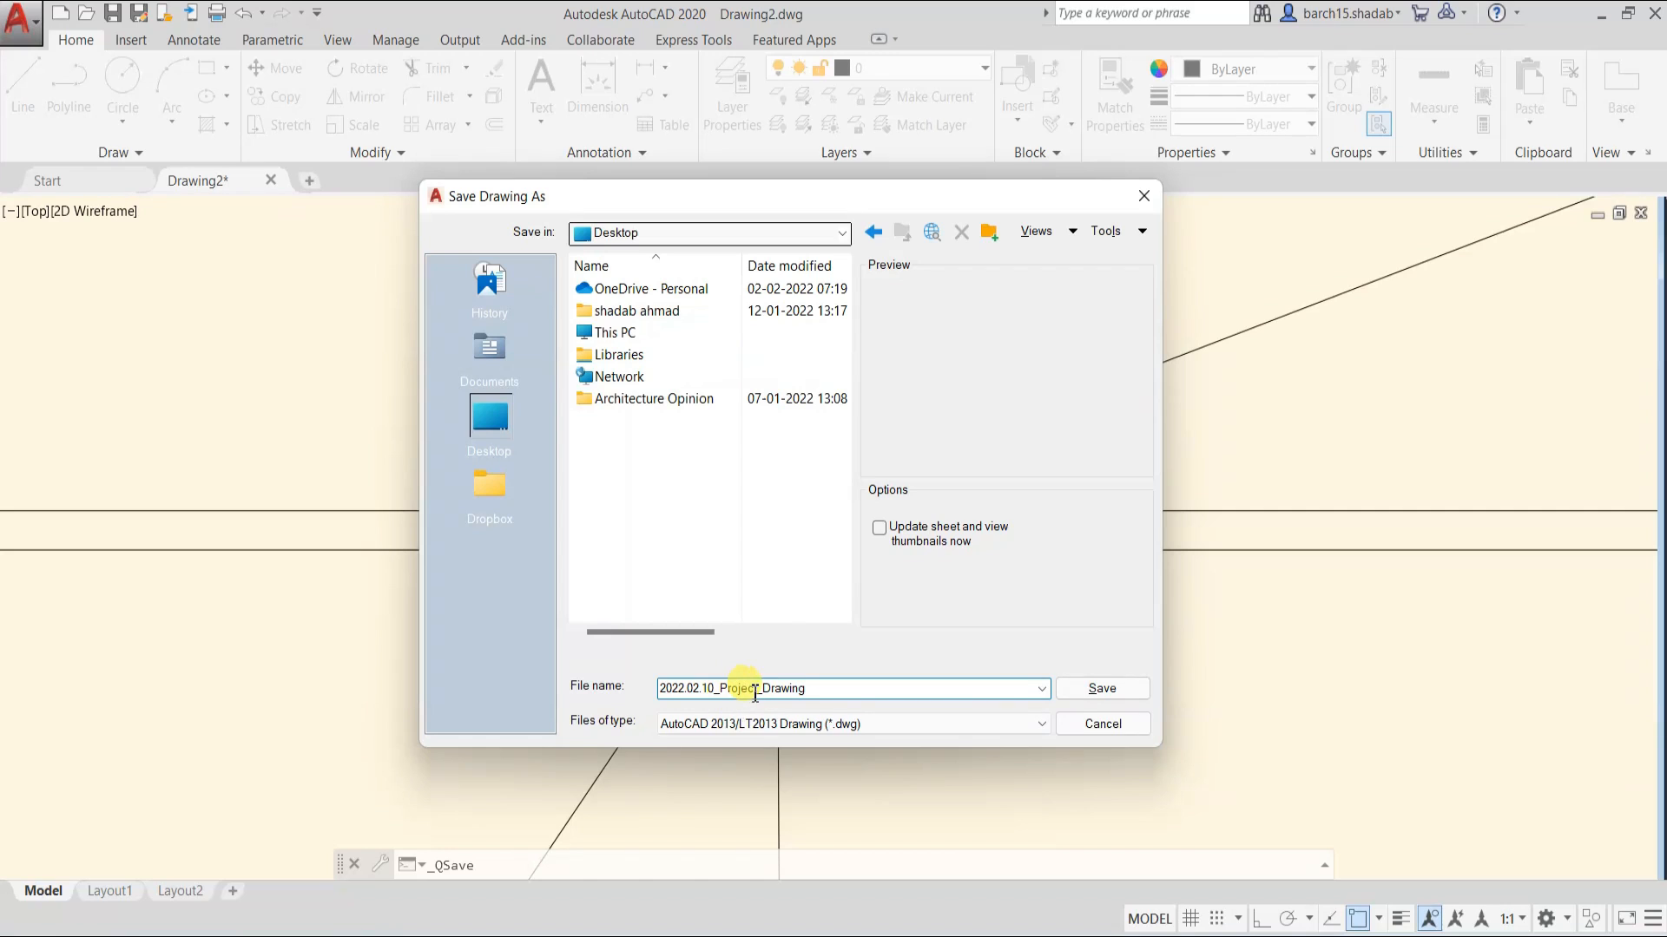
- Complete the file name as 2022.02.10_Tutorials_Draw by replacing its project and drawing parts, and save the drawing
left_click_drag(758, 691, 718, 691)
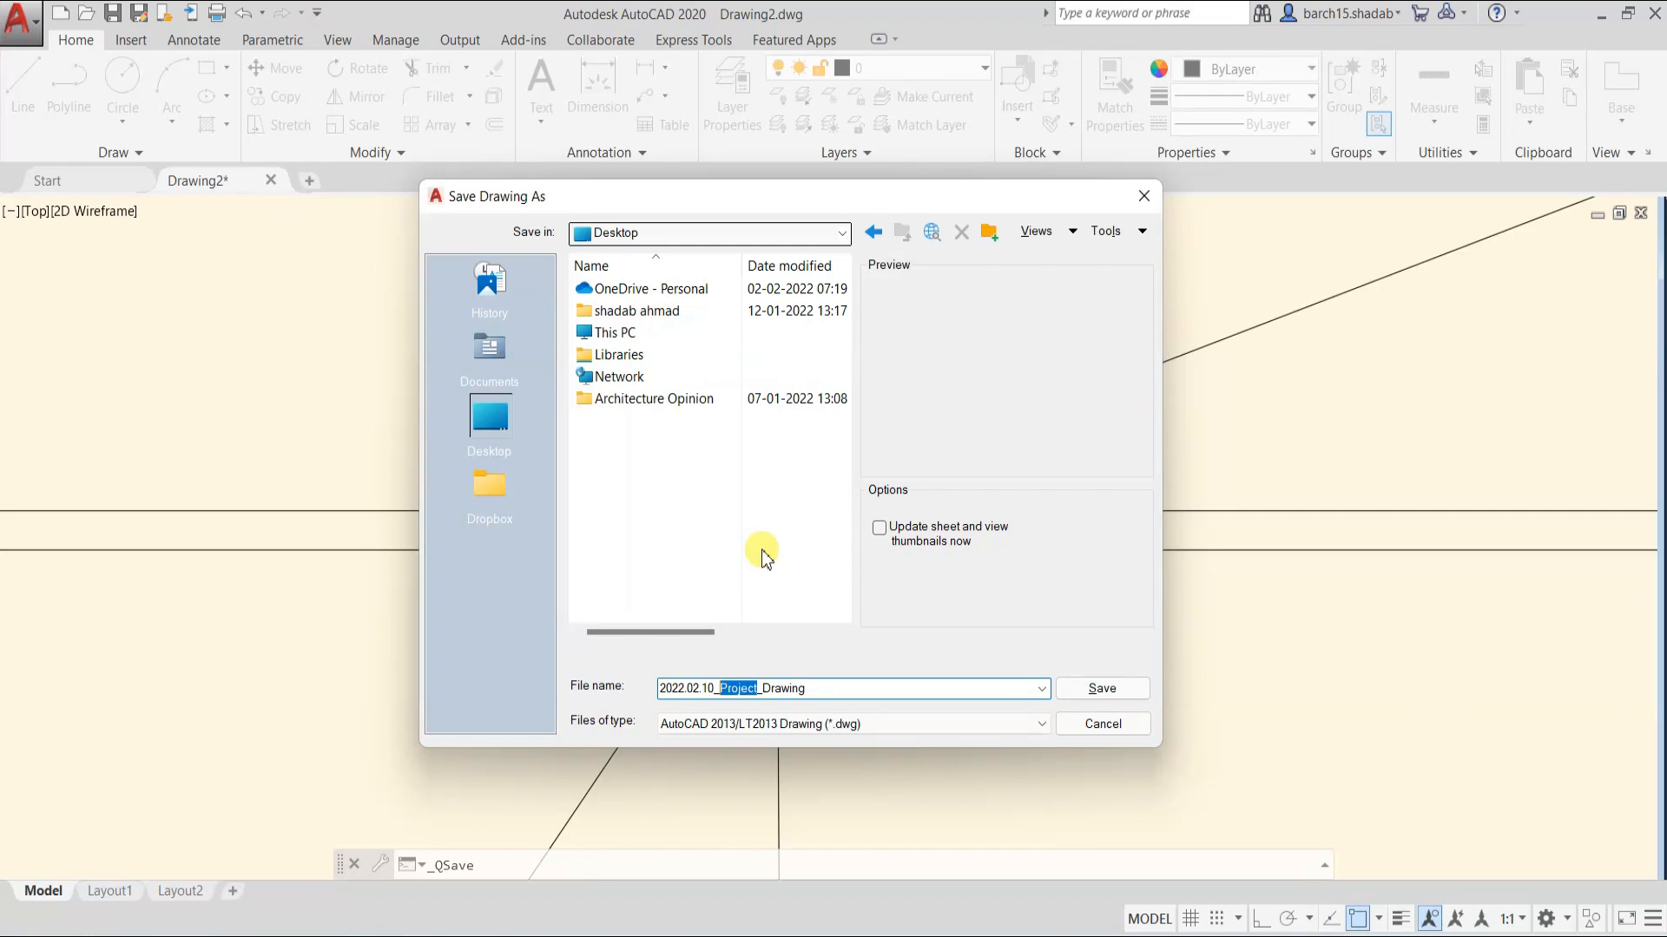
type("Turials")
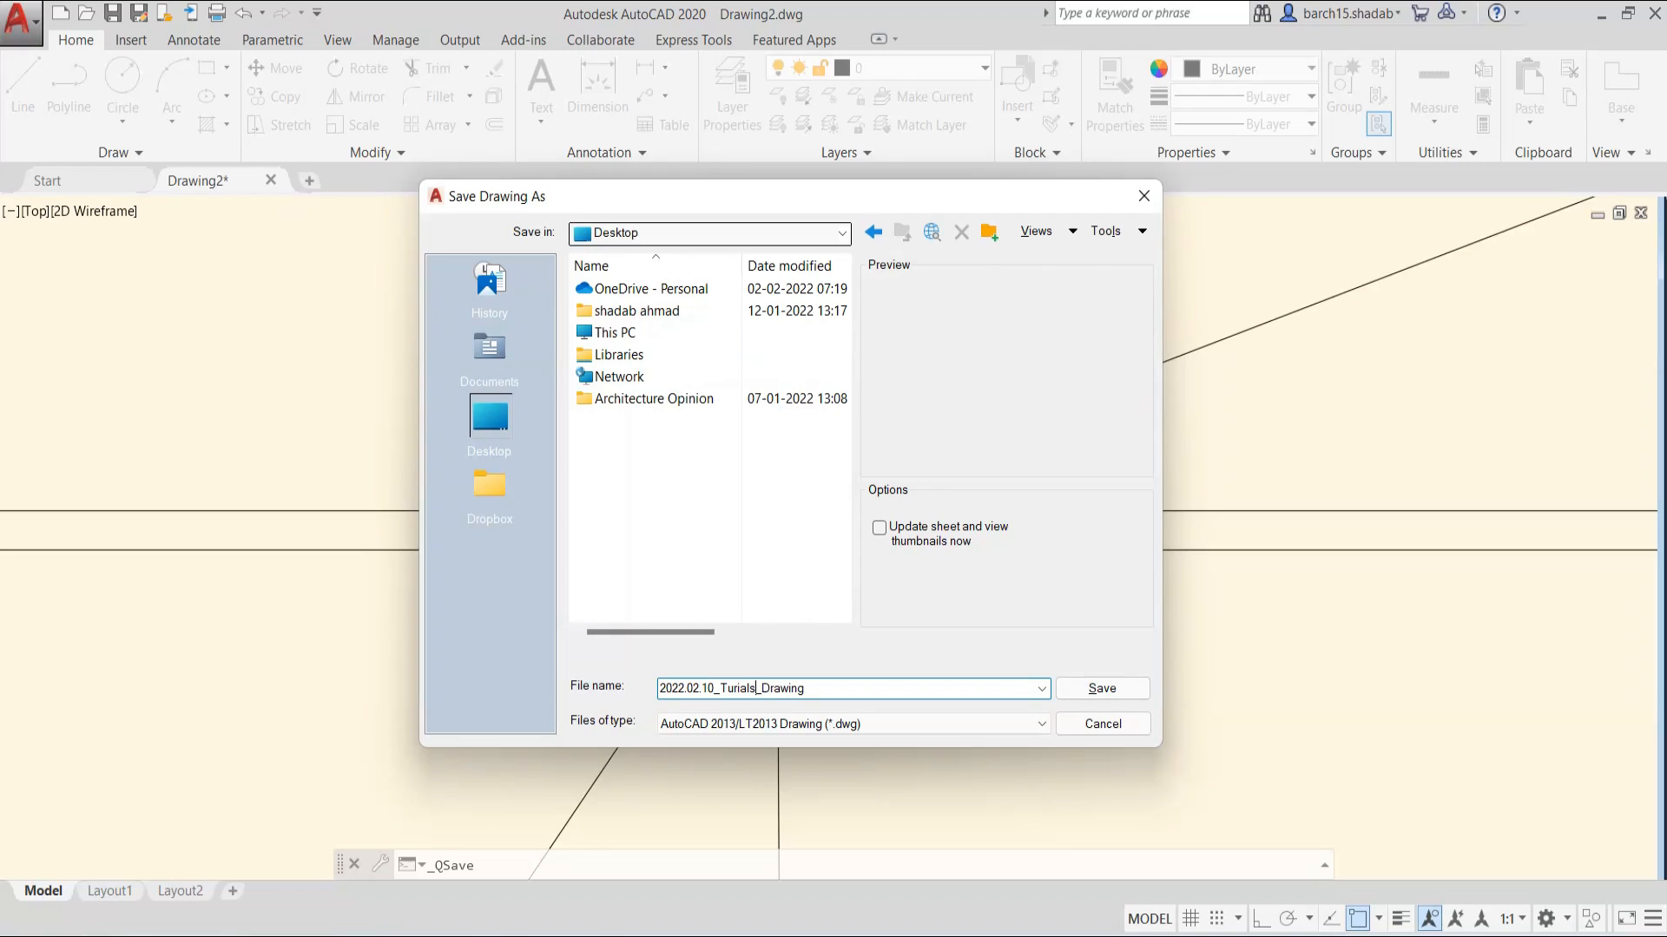
key("BackSpace")
key("BackSpace")
key("BackSpace")
key("BackSpace")
key("BackSpace")
type("torials")
key("shift+End")
type("Draw")
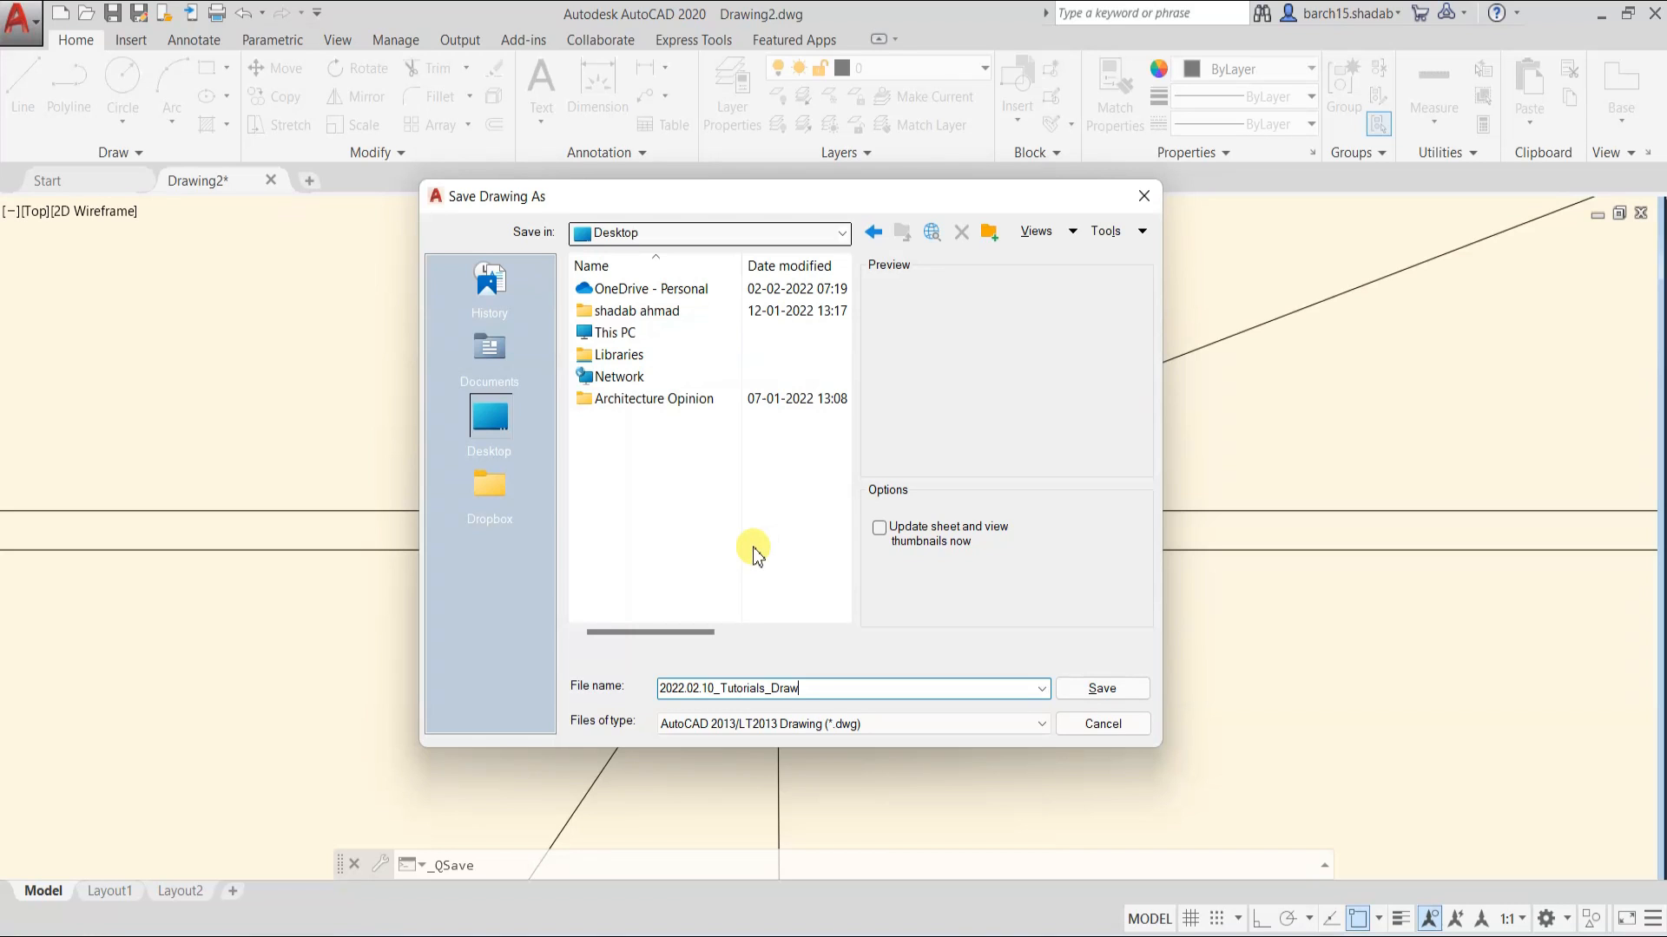
left_click(1100, 690)
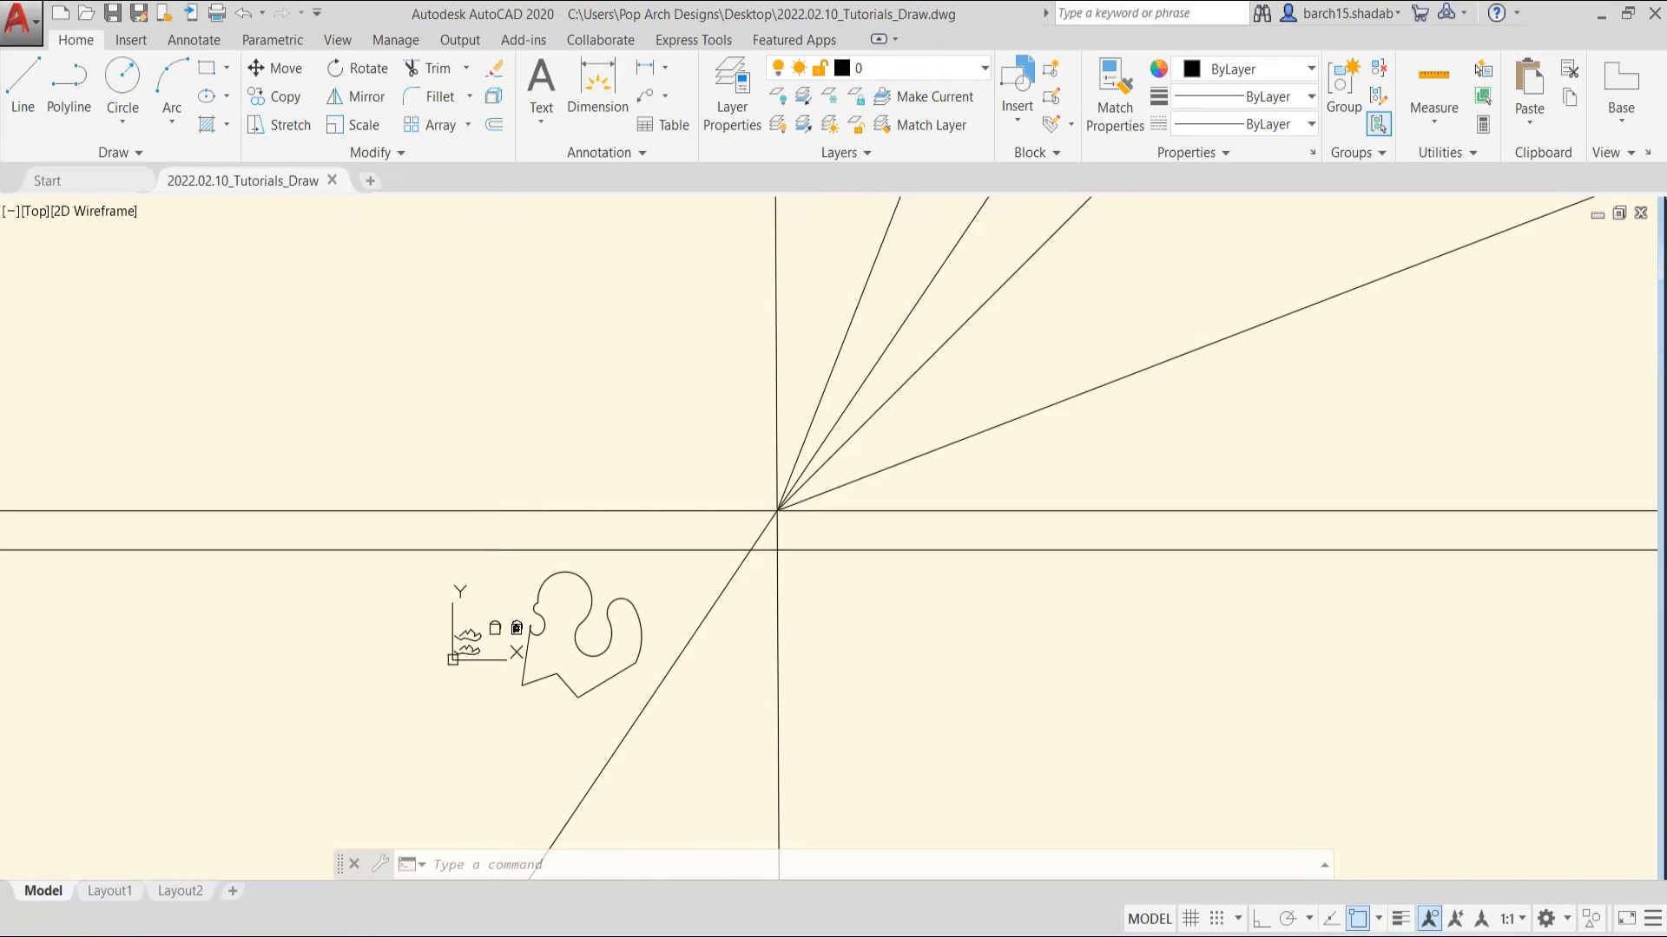
key("ctrl+shift+s")
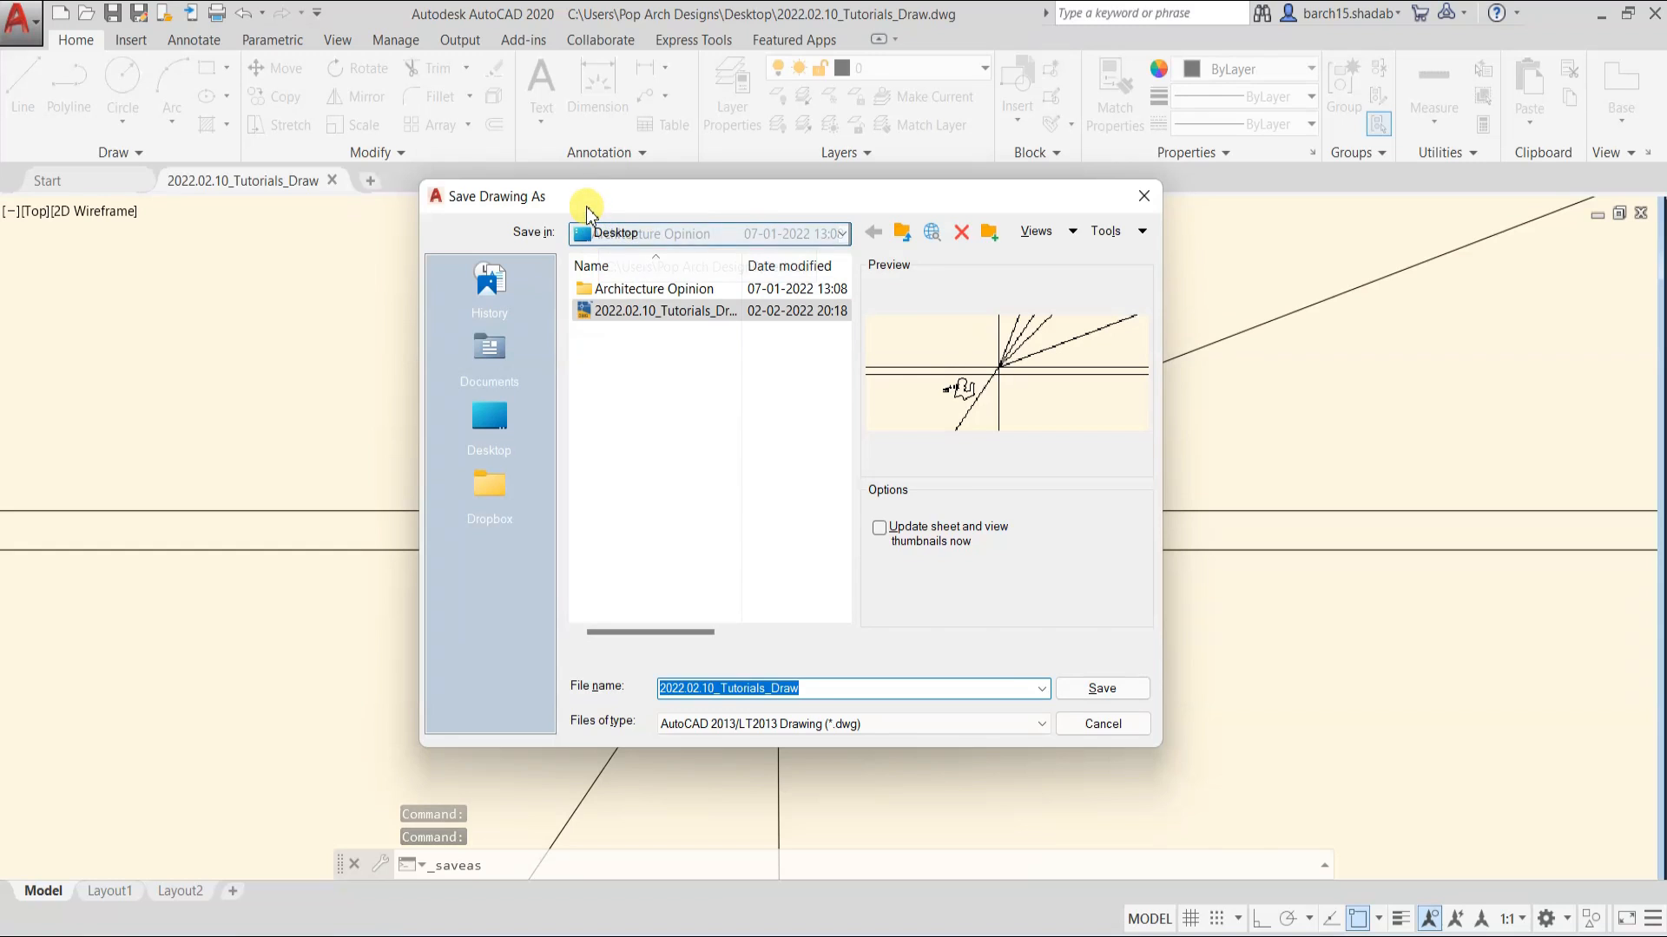
left_click_drag(585, 205, 577, 215)
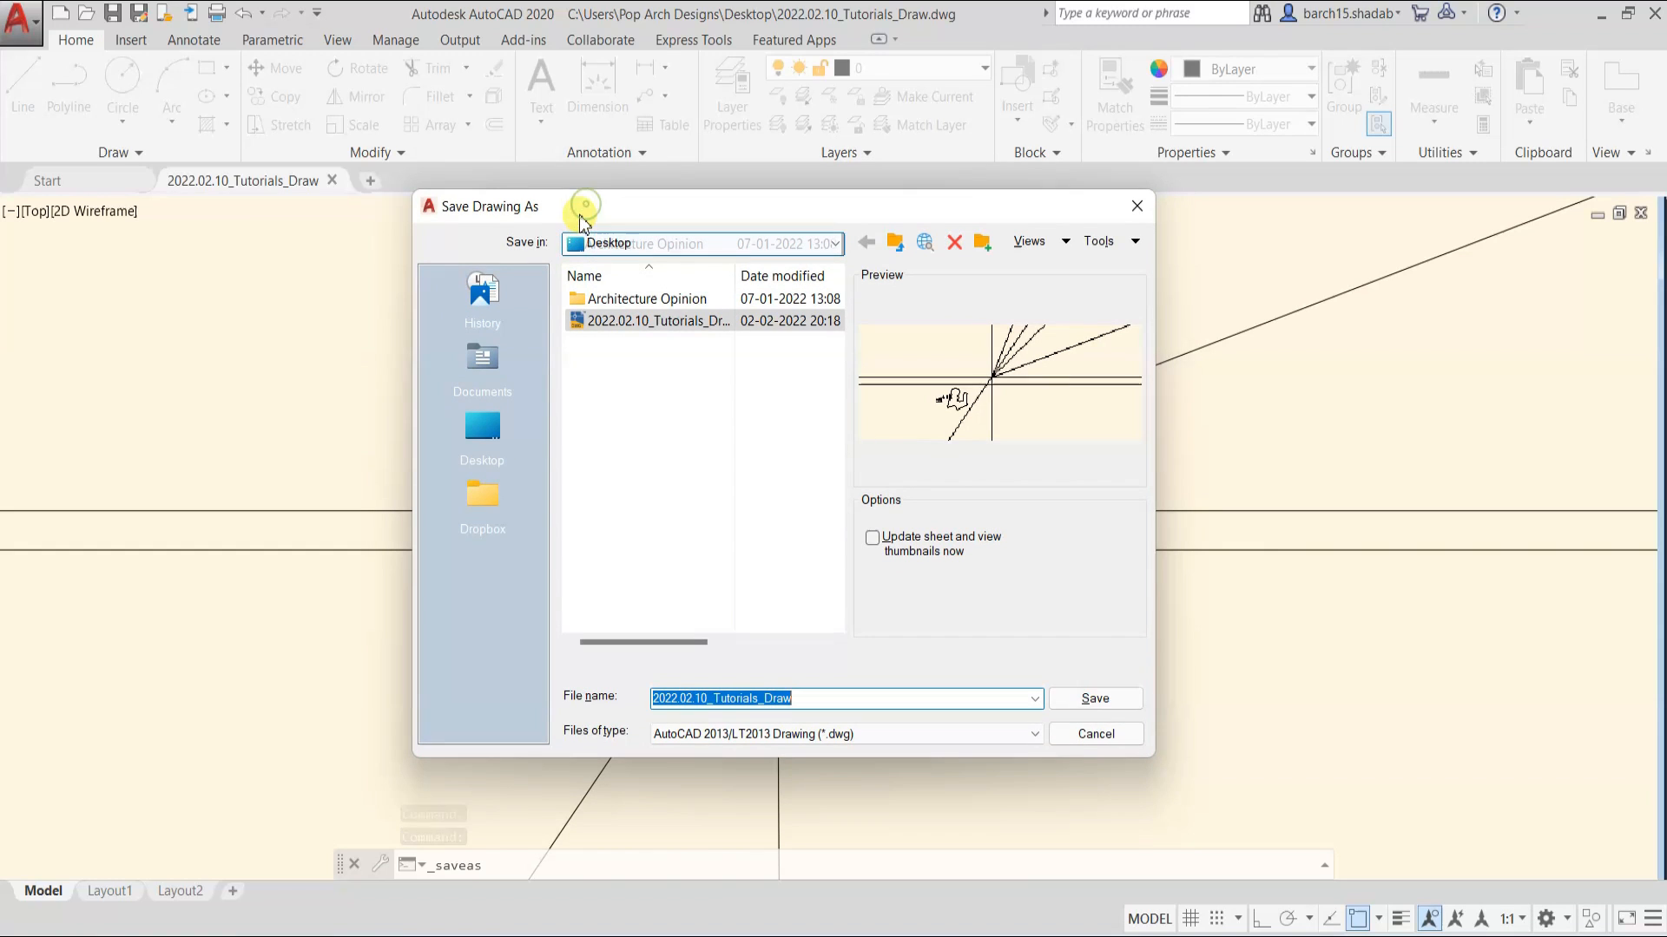
left_click(1124, 734)
left_click(19, 19)
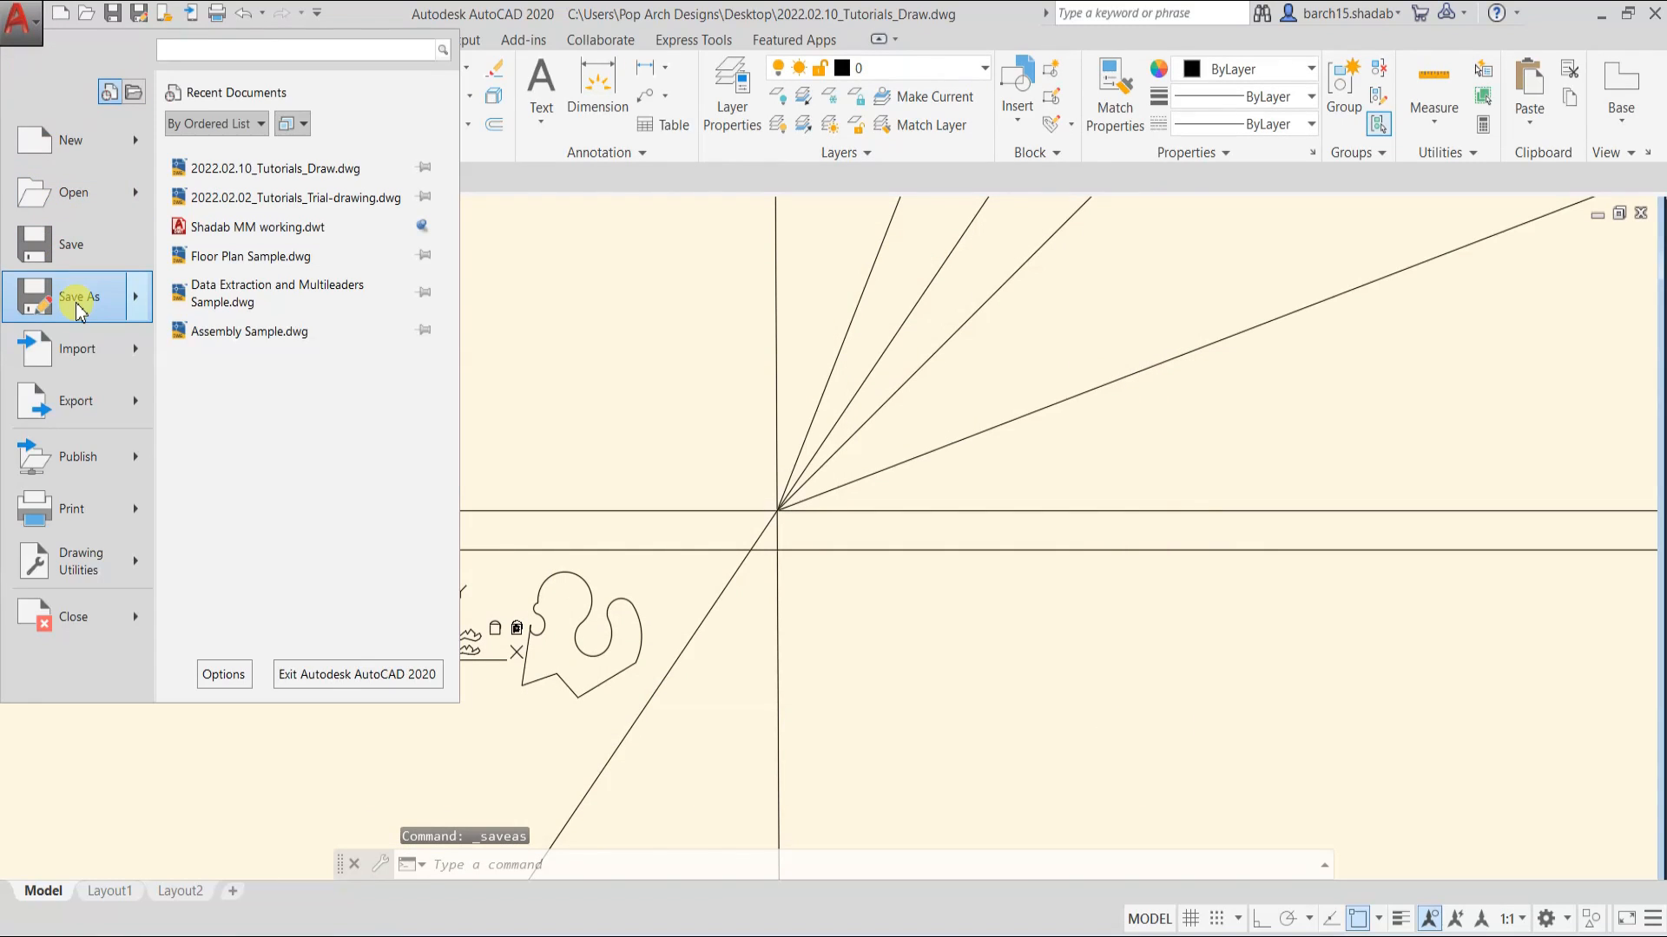
mouse_move(78, 304)
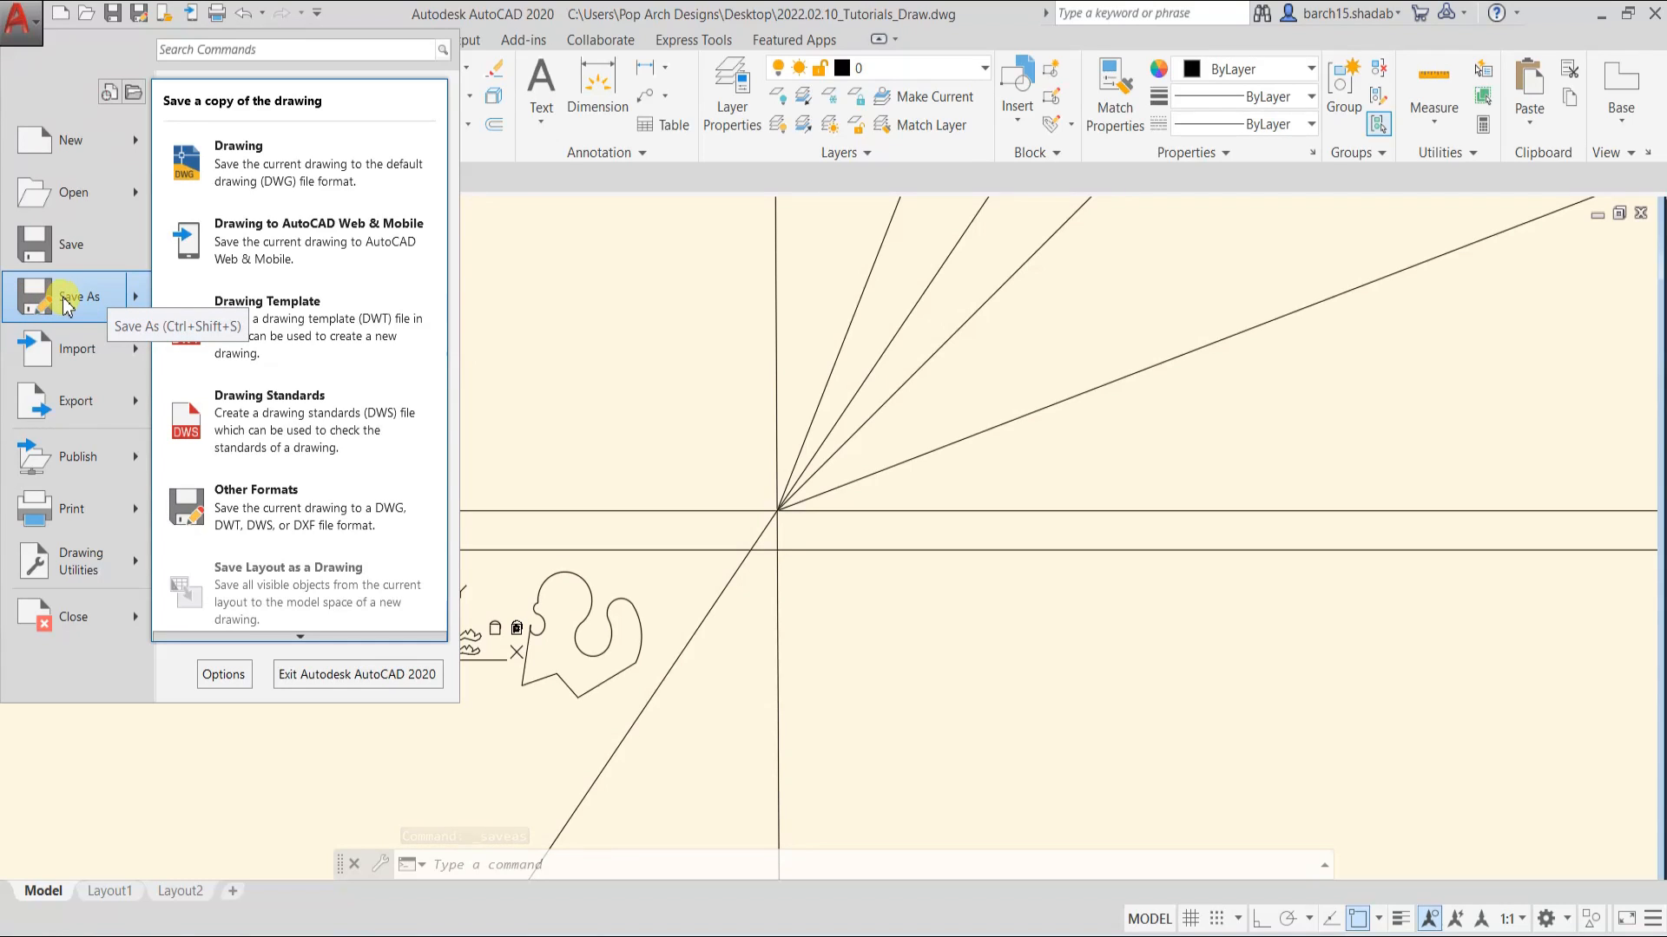
left_click(658, 386)
key("Escape")
key("Escape")
key("Escape")
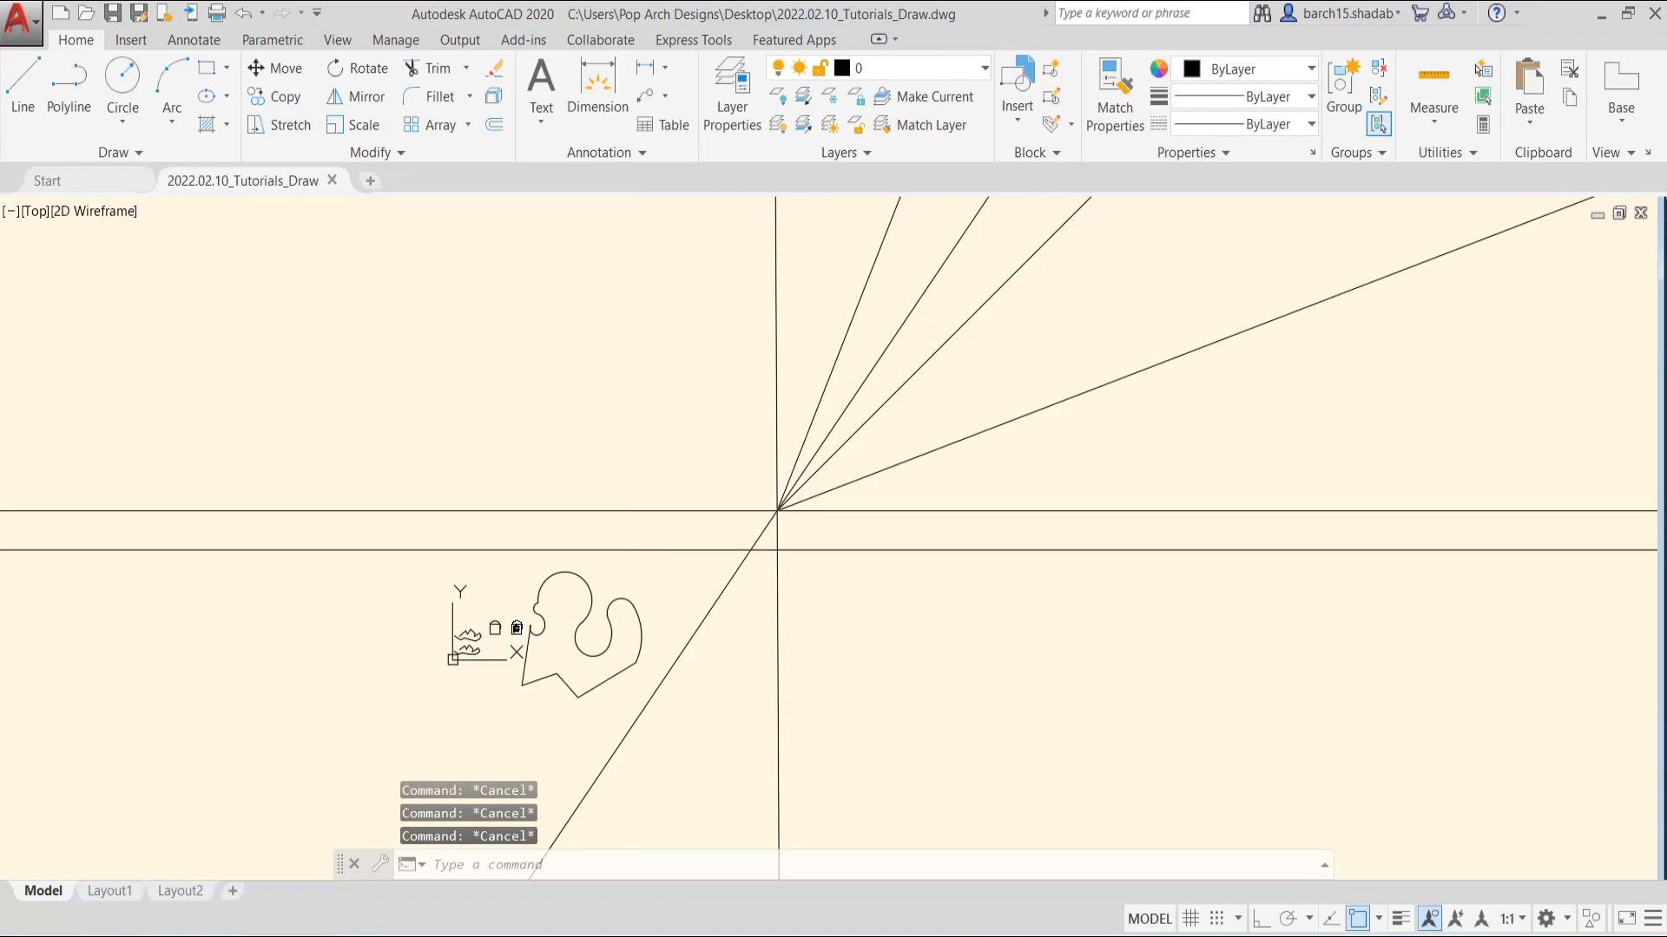
- Save the drawing again under its current file name
key("ctrl+s")
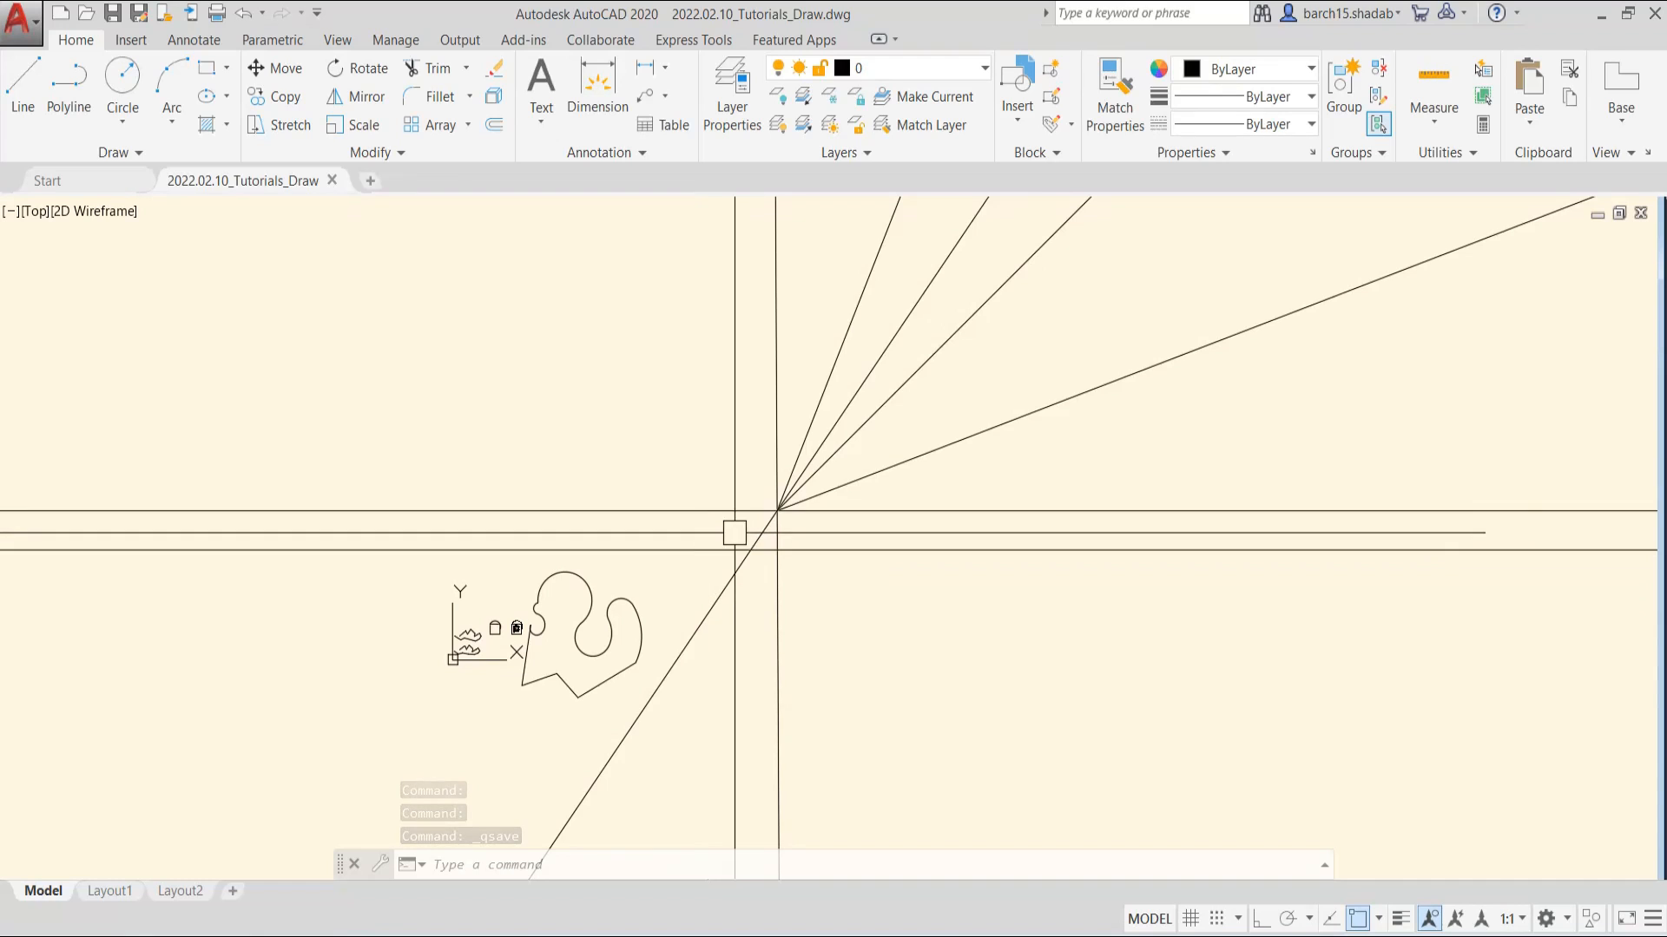
- Copy the closed-looking curved polyline shape, using its lowest corner as base point, to the far side of the diagonal construction line
scroll(789, 572, "up", 2)
left_click(543, 646)
type("c")
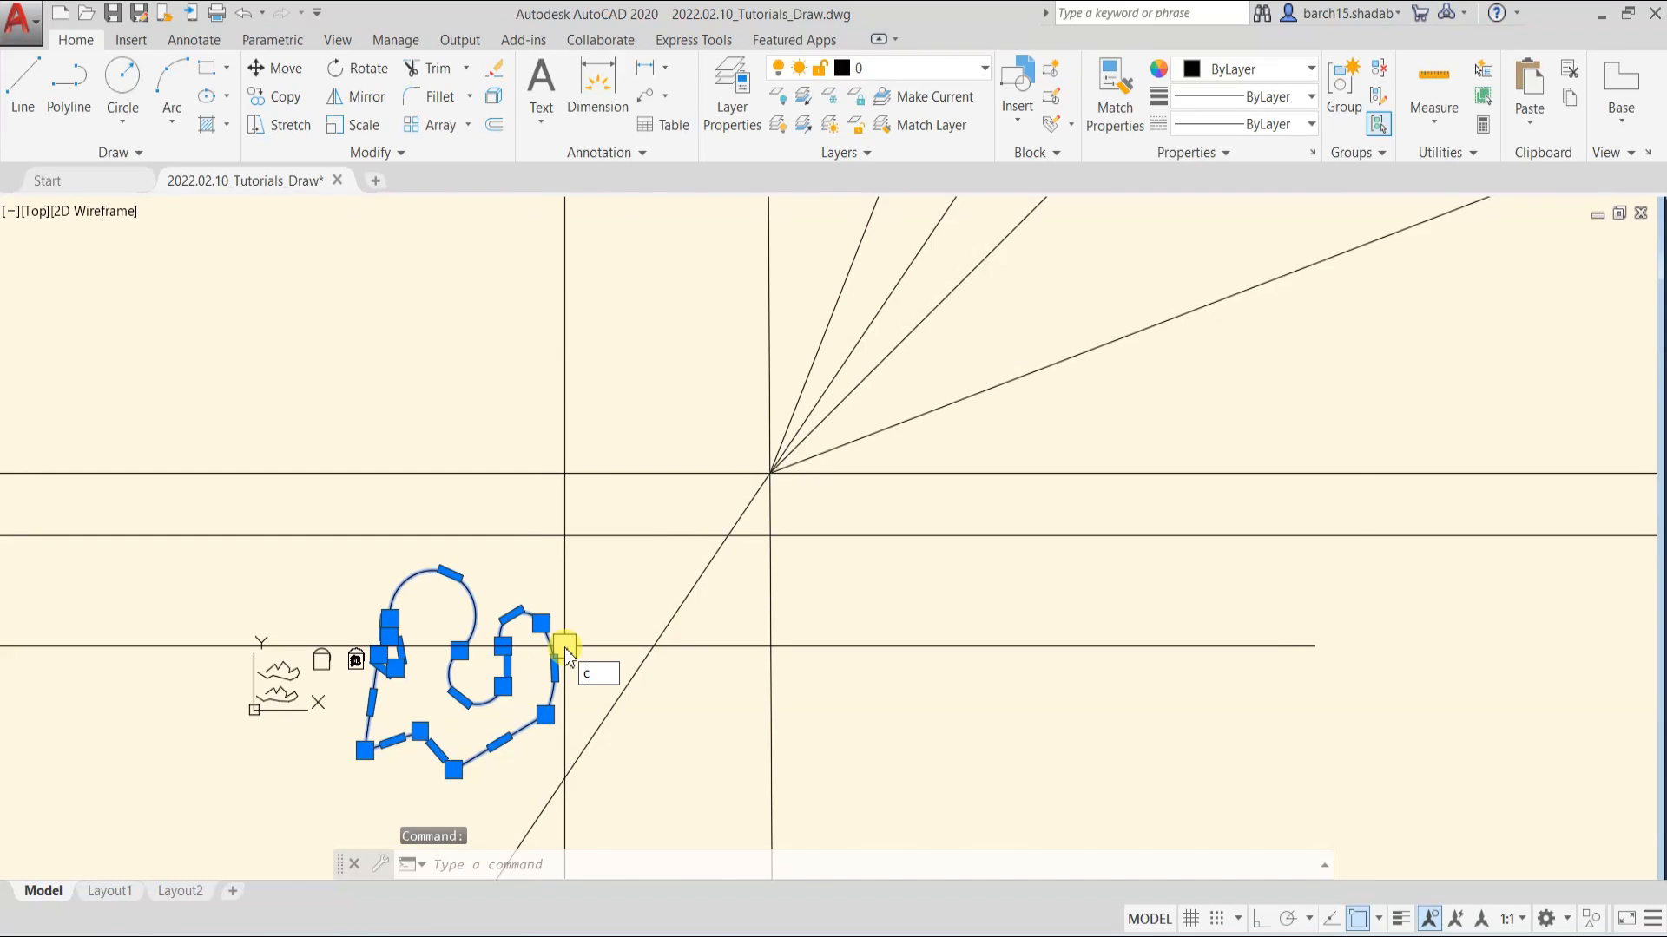
type("o")
key("Return")
left_click(453, 768)
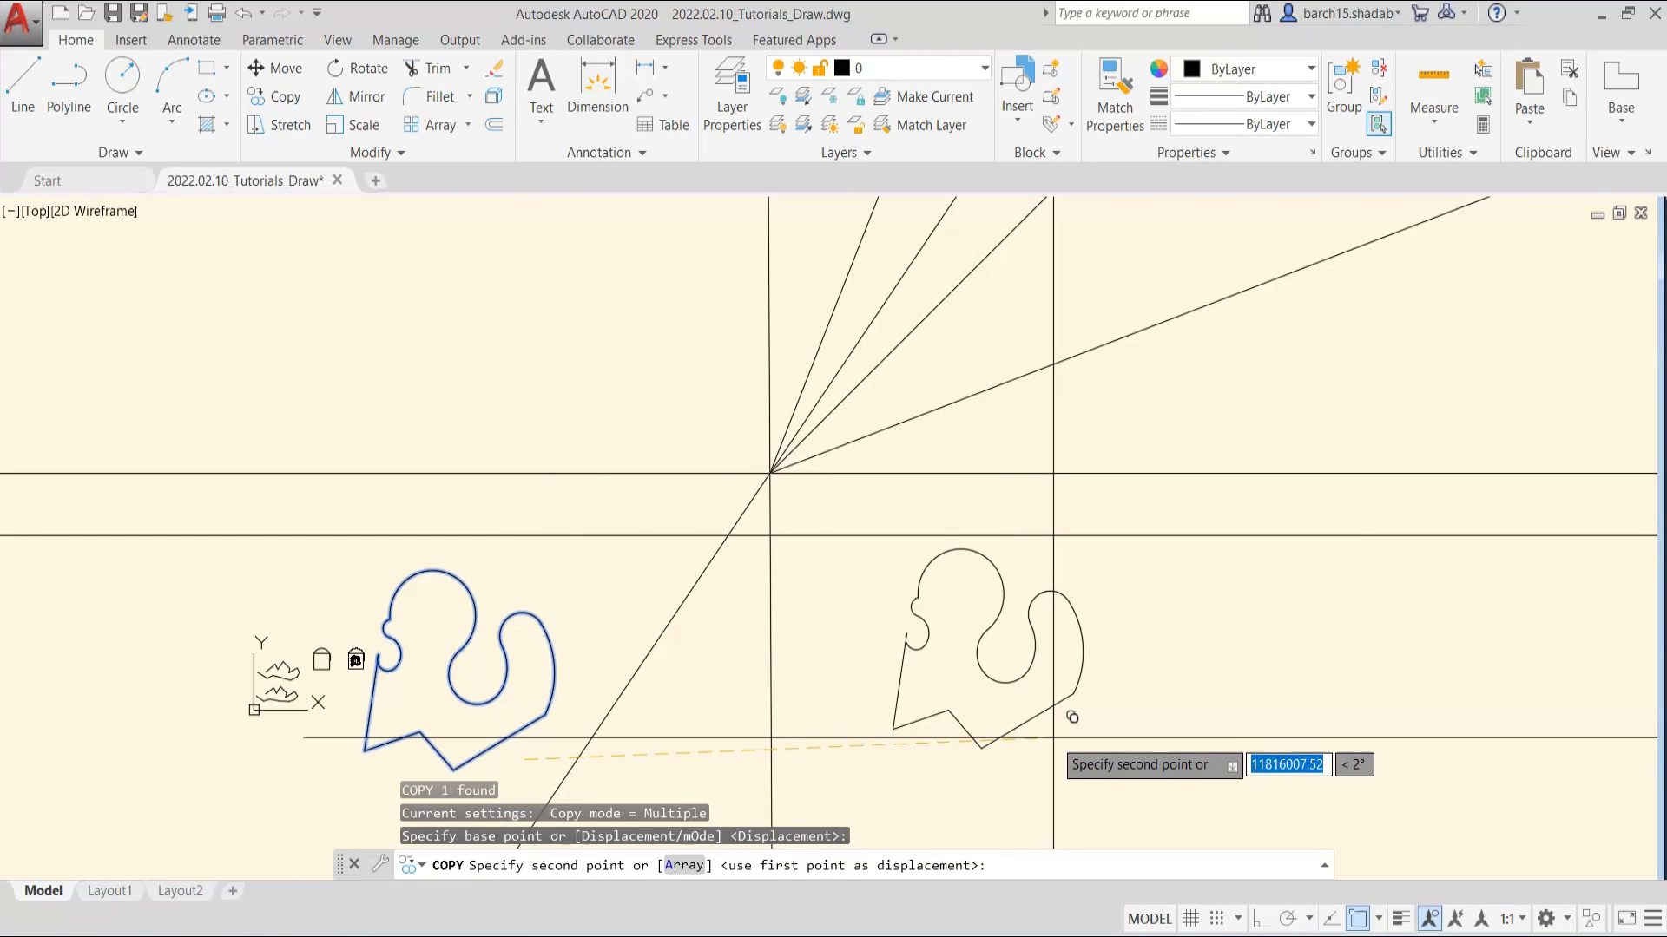
left_click(974, 739)
key("Escape")
key("Escape")
middle_click_drag(975, 739, 890, 735)
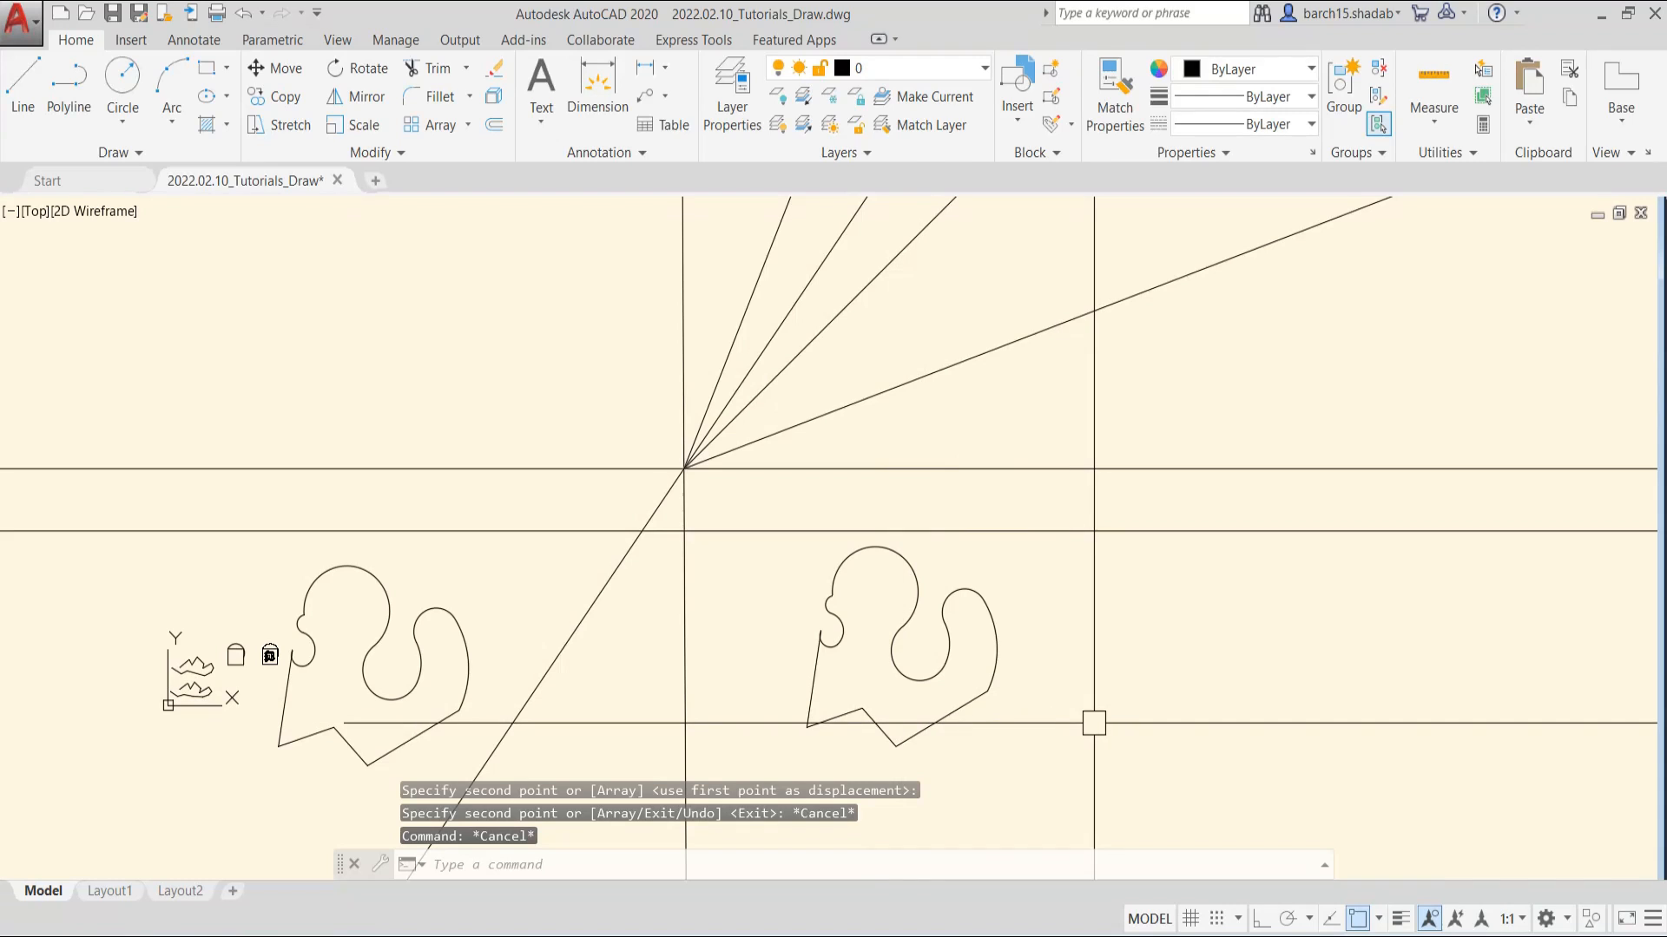
- Save a copy of the modified drawing to the Desktop as 2022.02.10_Tutorials_Drawing in AutoCAD 2013/LT2013 DWG format
key("ctrl+shift+s")
left_click(1093, 726)
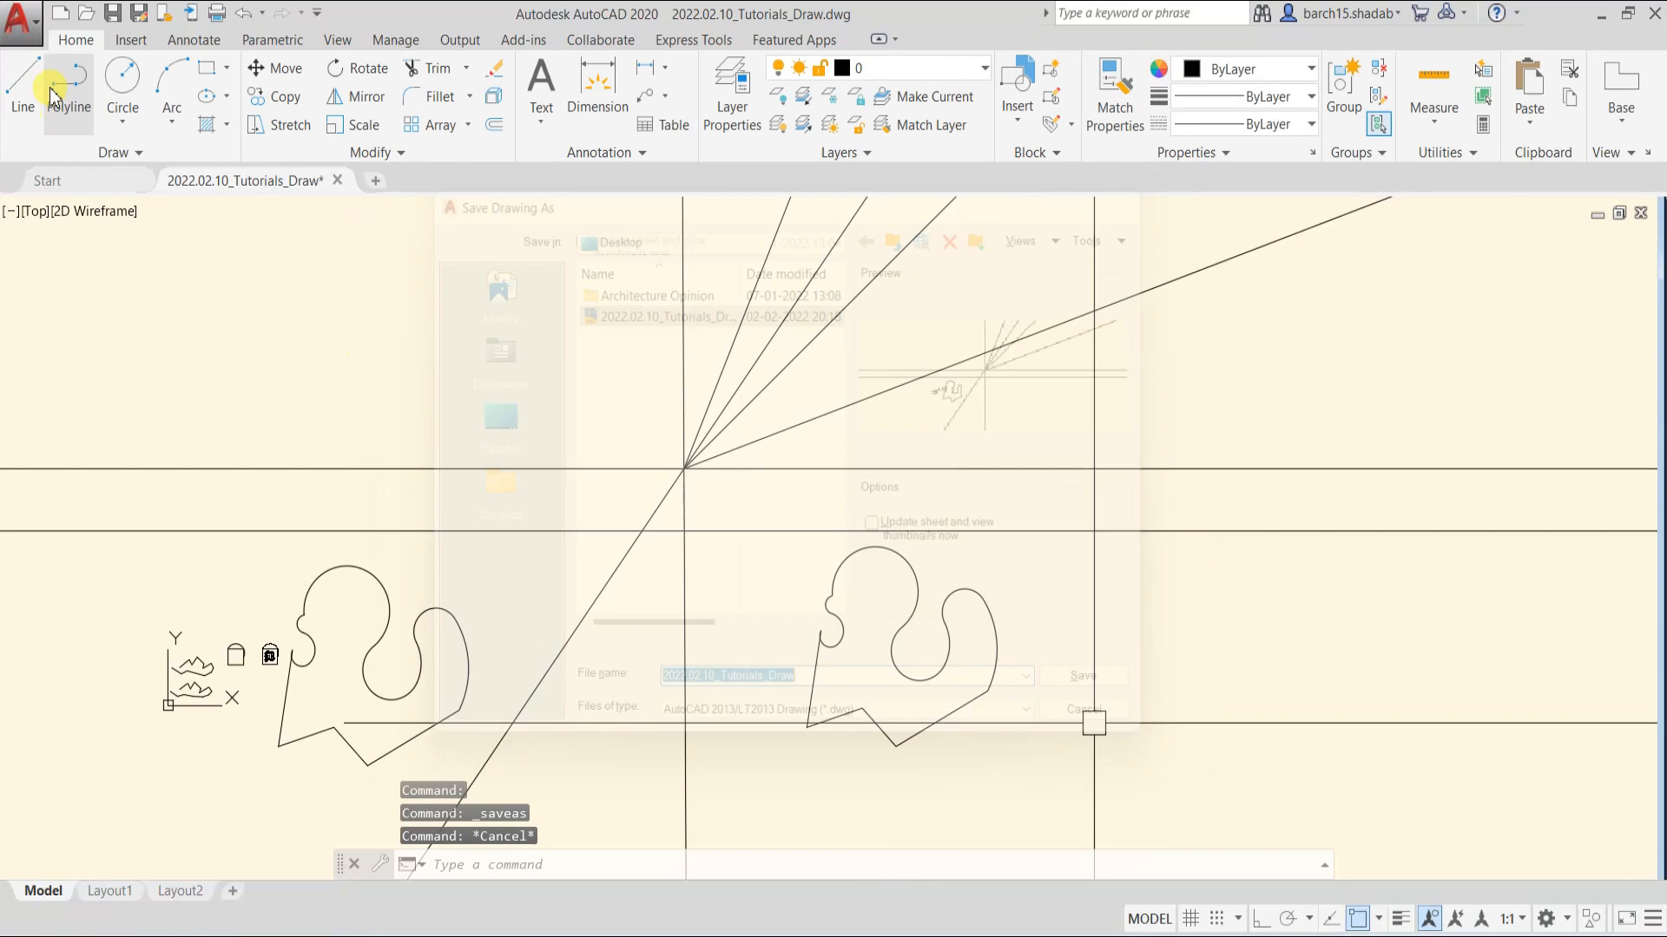
left_click(21, 23)
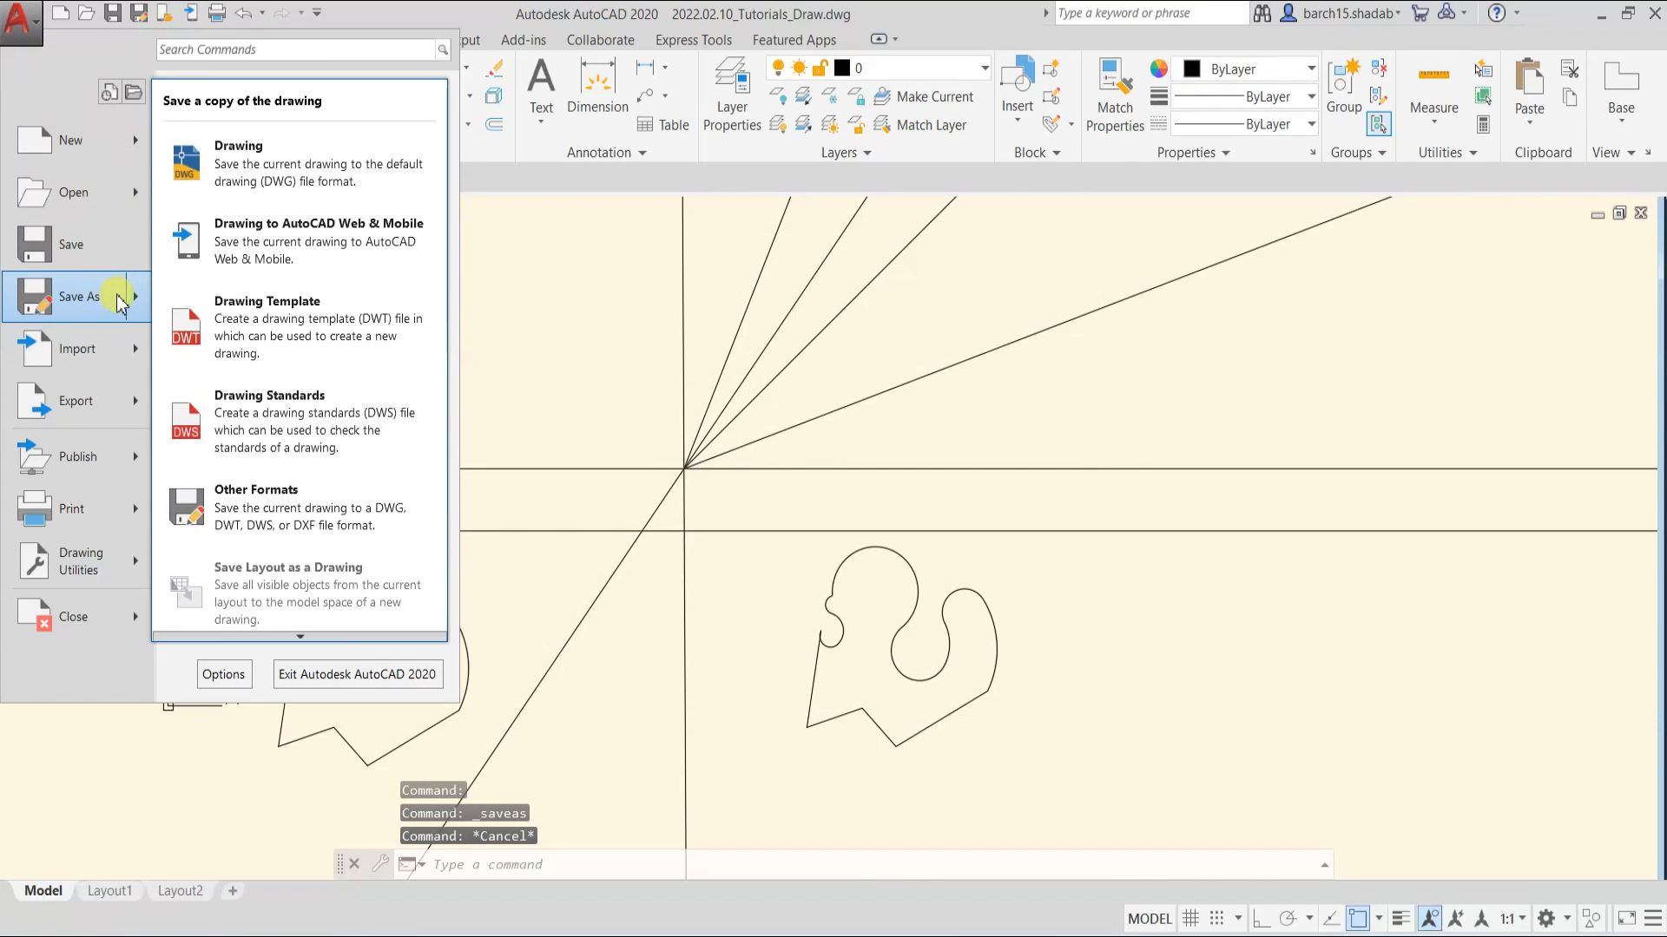
left_click(102, 301)
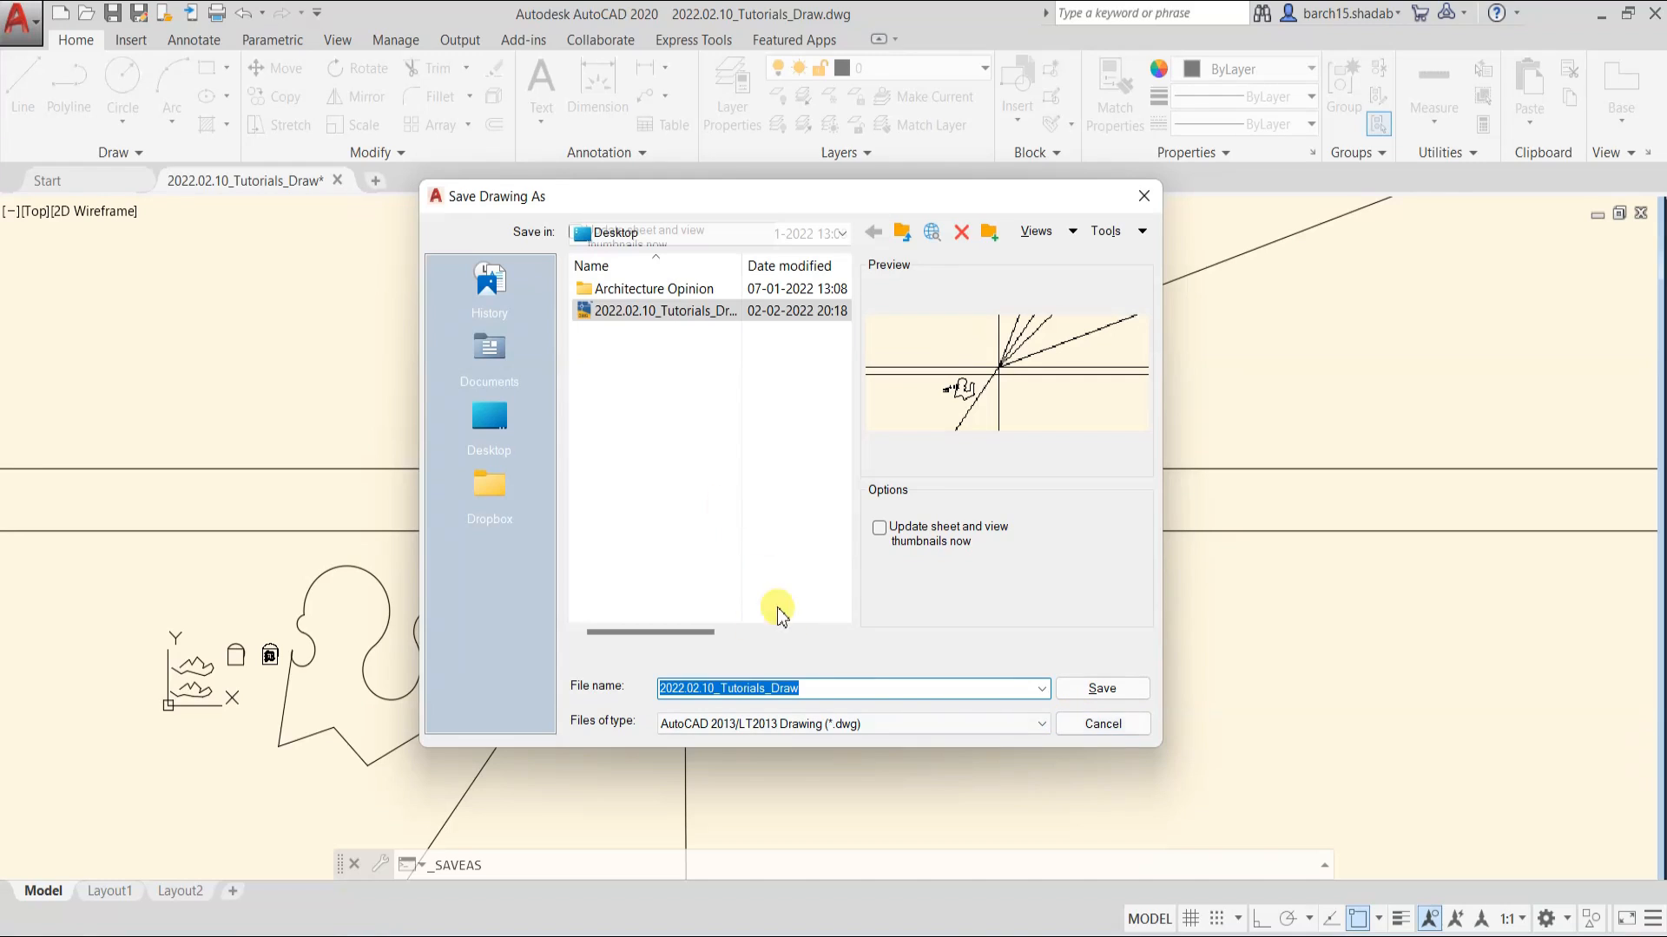
left_click(811, 688)
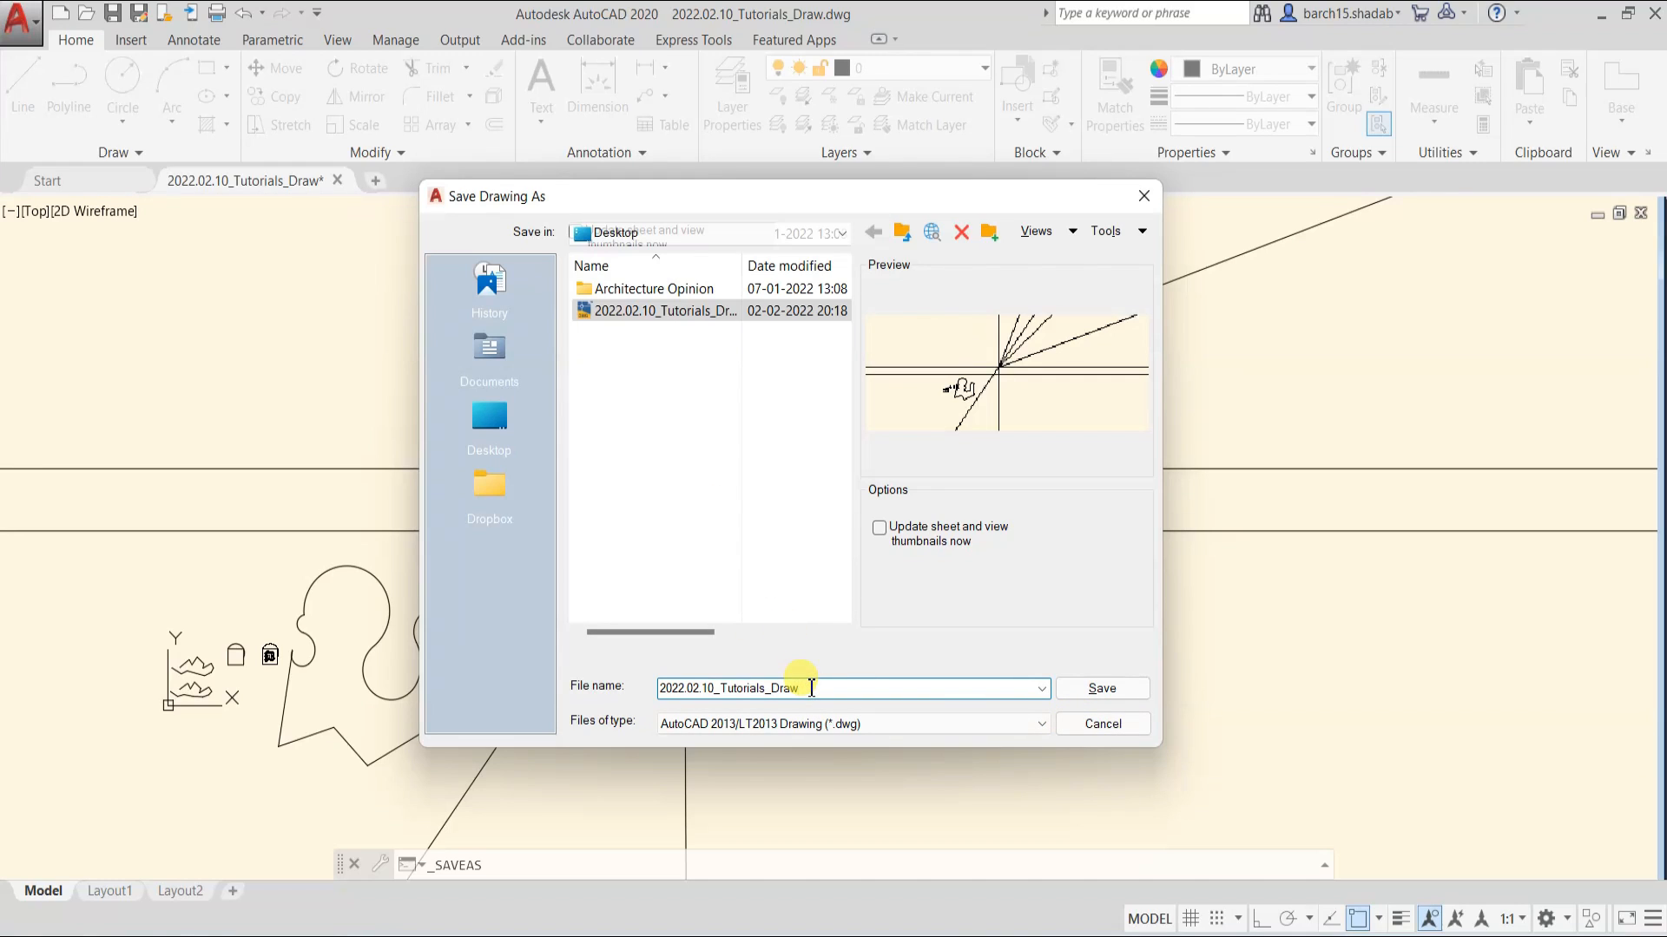
key("BackSpace")
key("BackSpace")
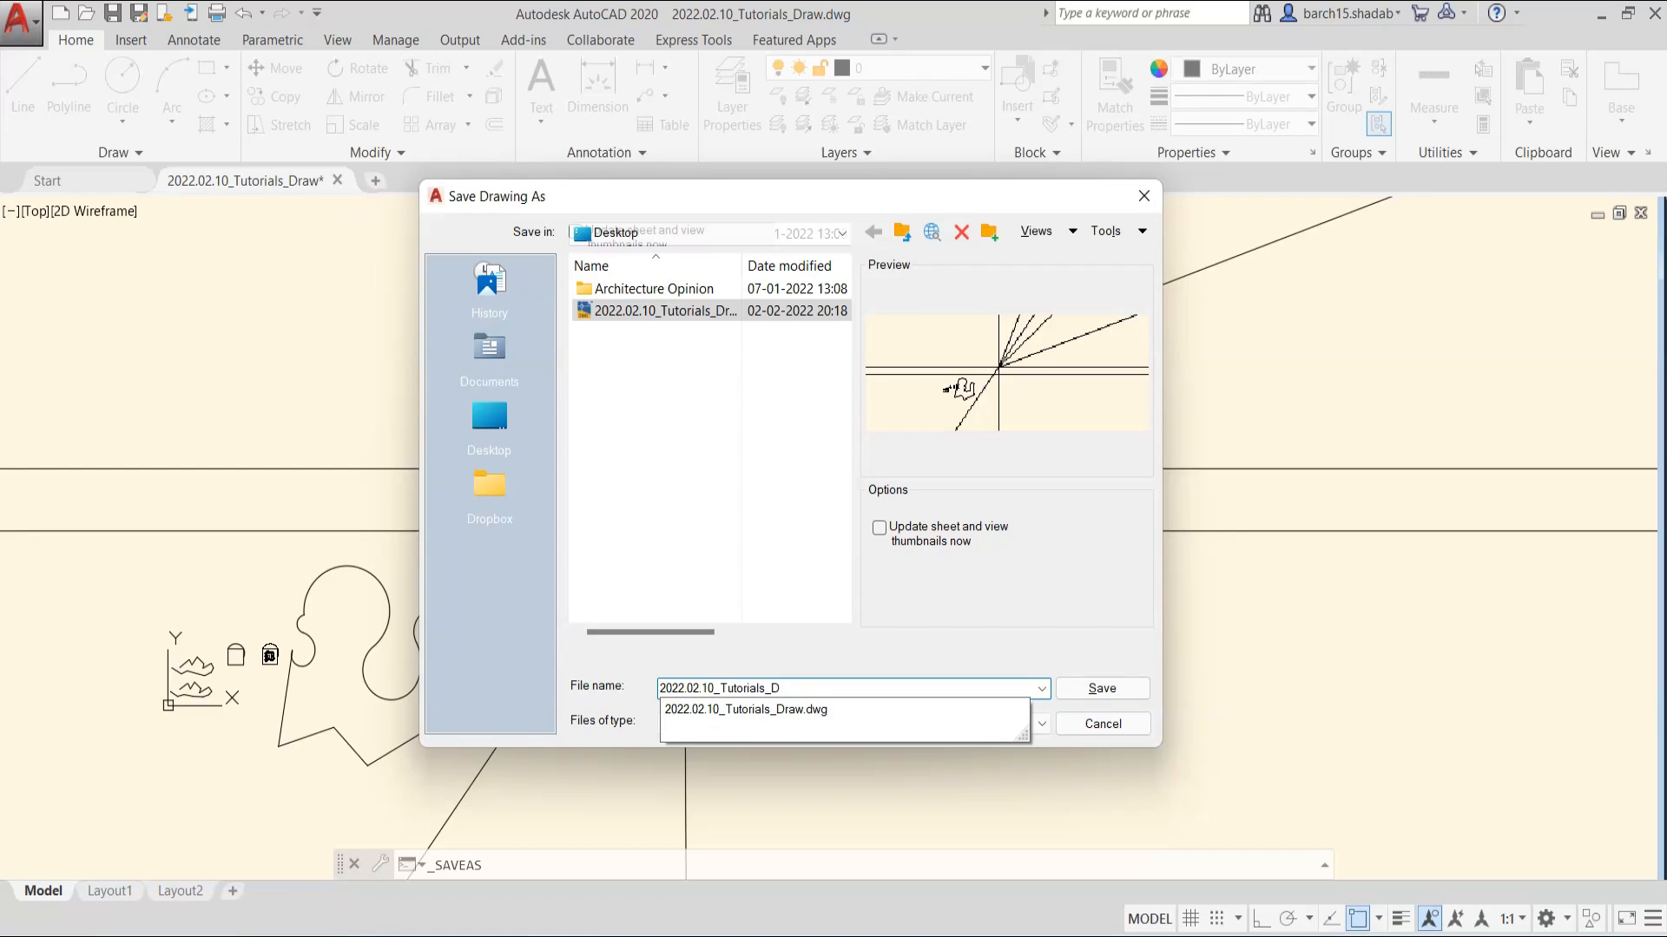
type("awing")
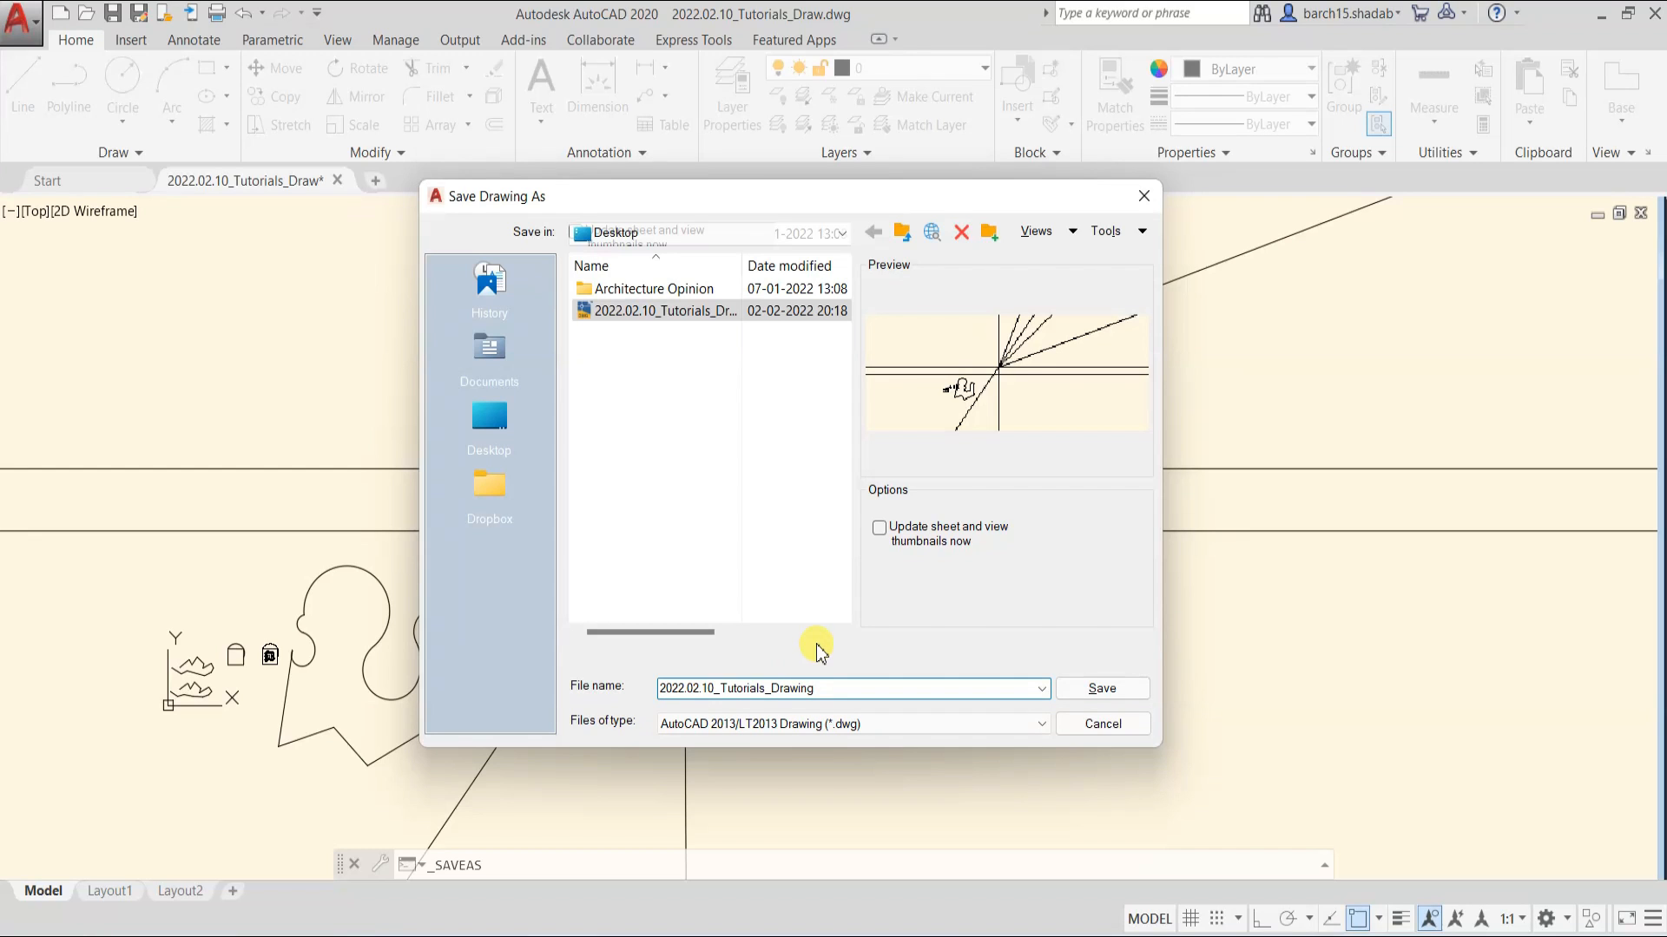
left_click(1101, 689)
scroll(877, 608, "down", 5)
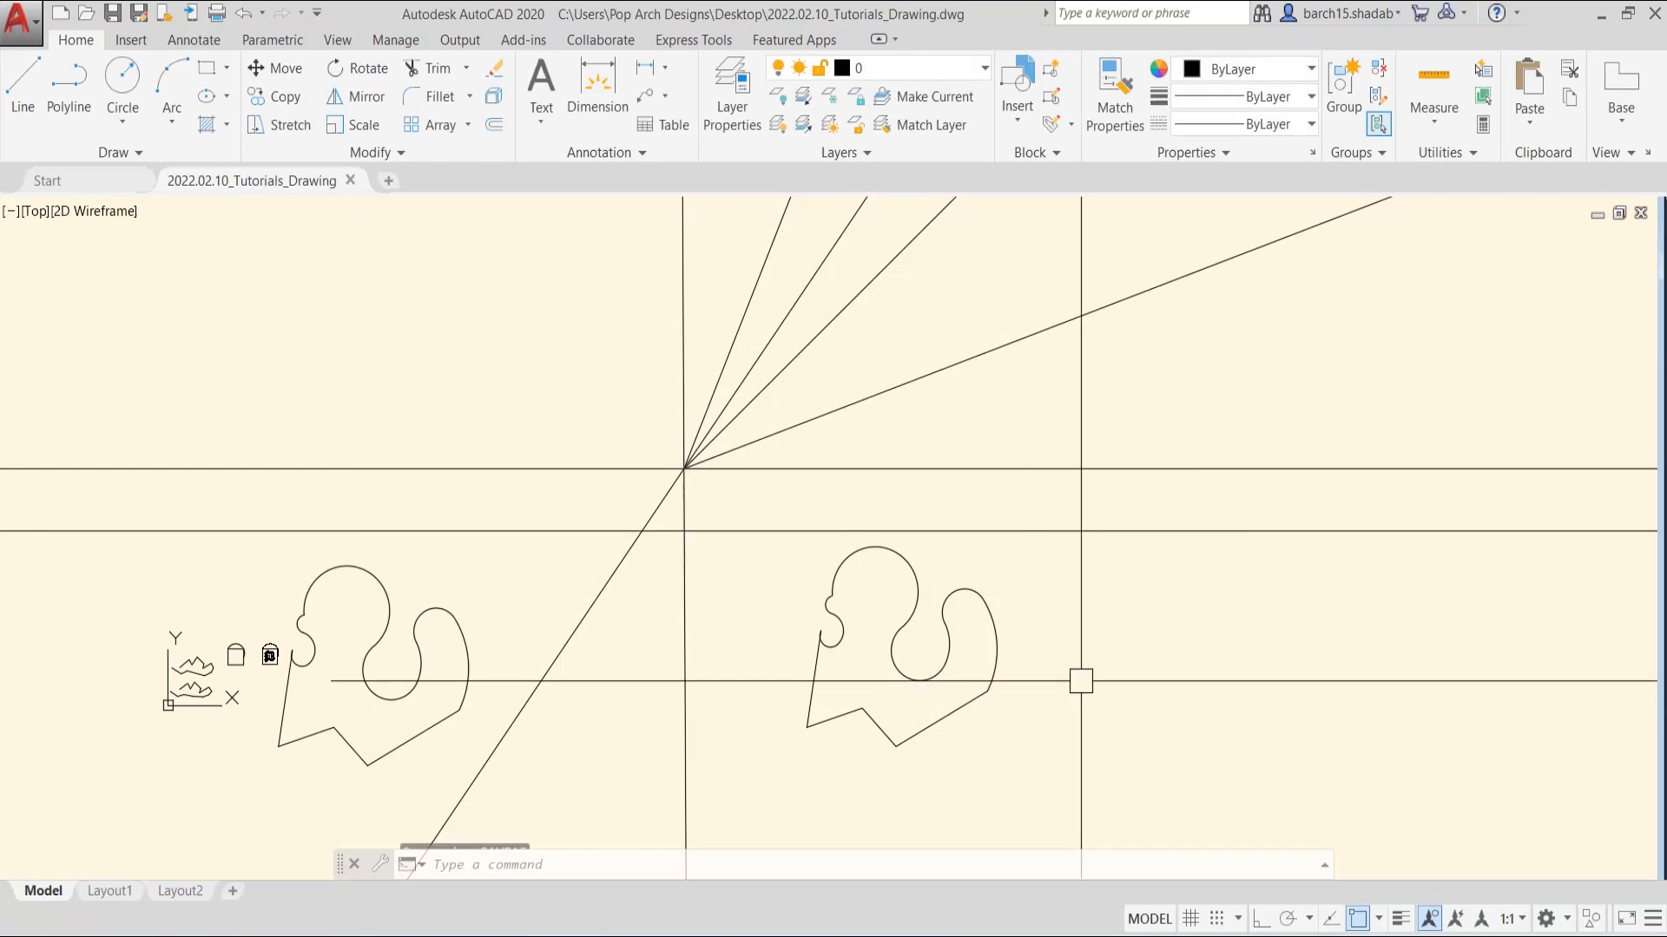
- Close the 2022.02.10_Tutorials_Drawing drawing without saving its changes, and minimize the program to show the desktop
left_click(356, 182)
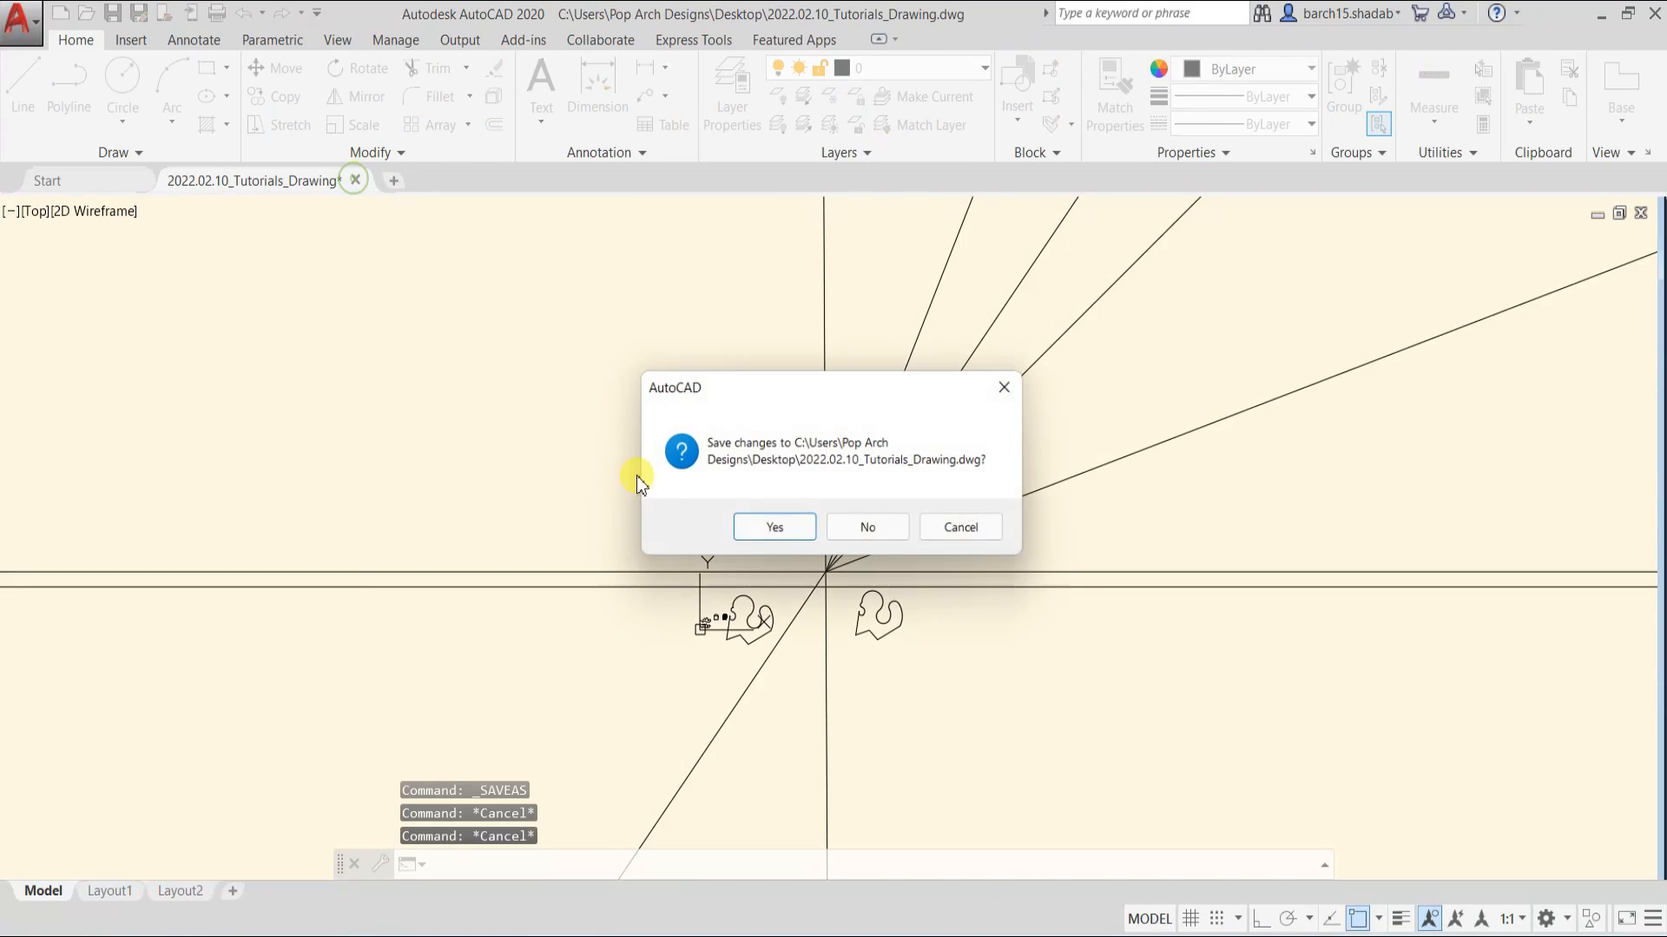
left_click(865, 531)
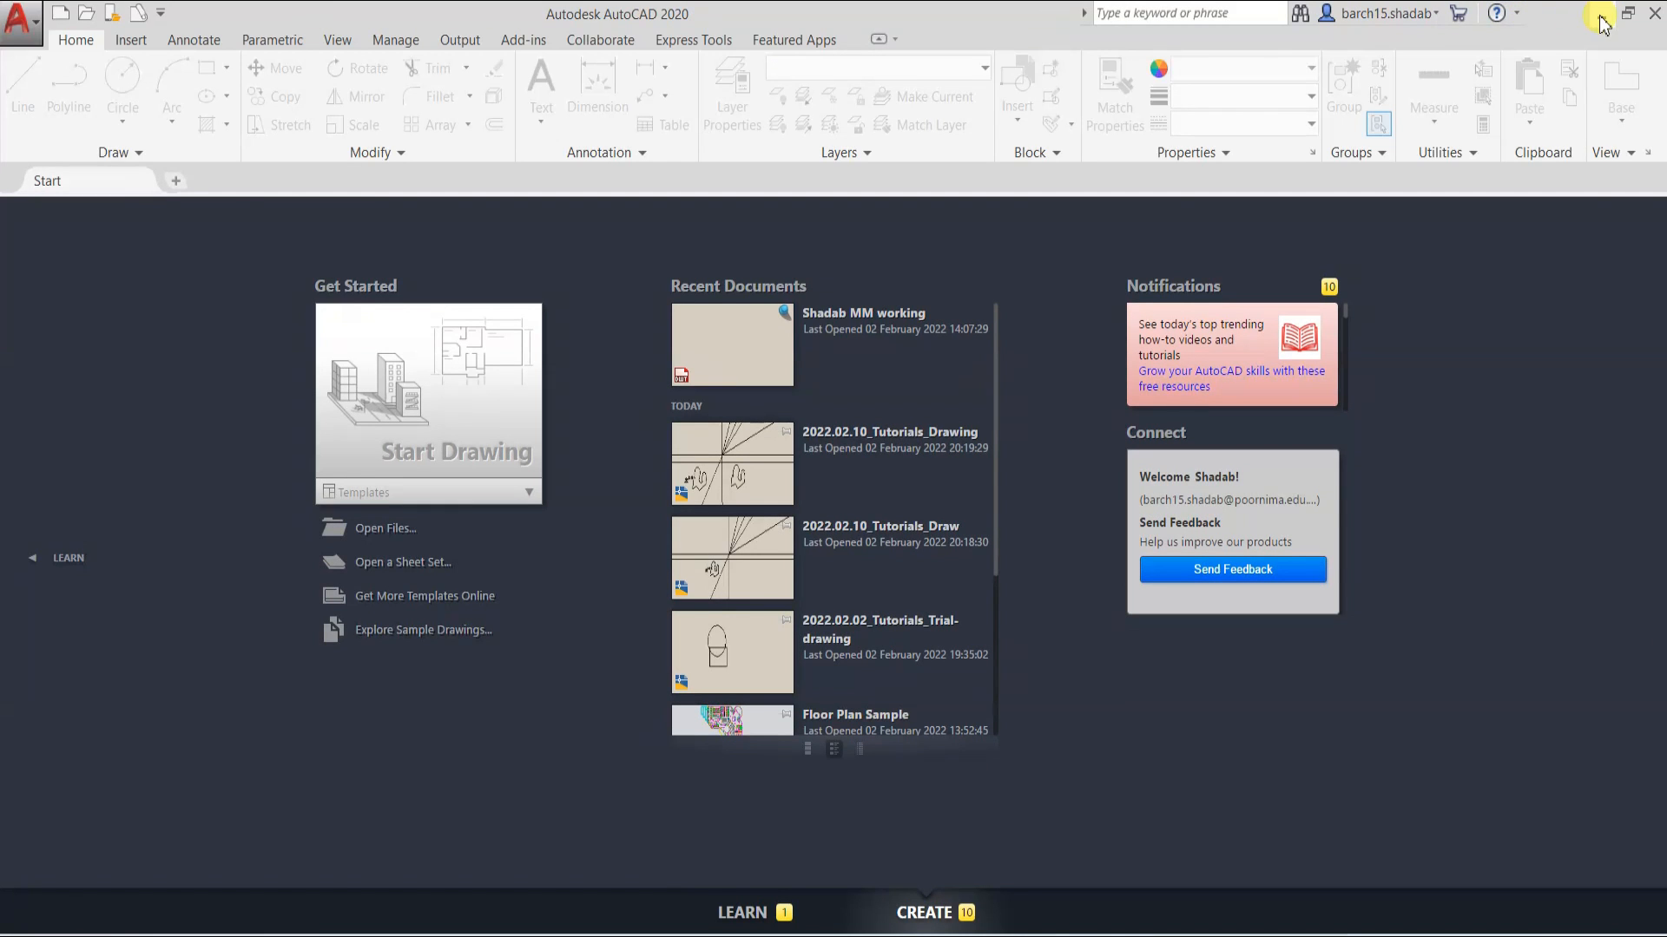
left_click(1600, 16)
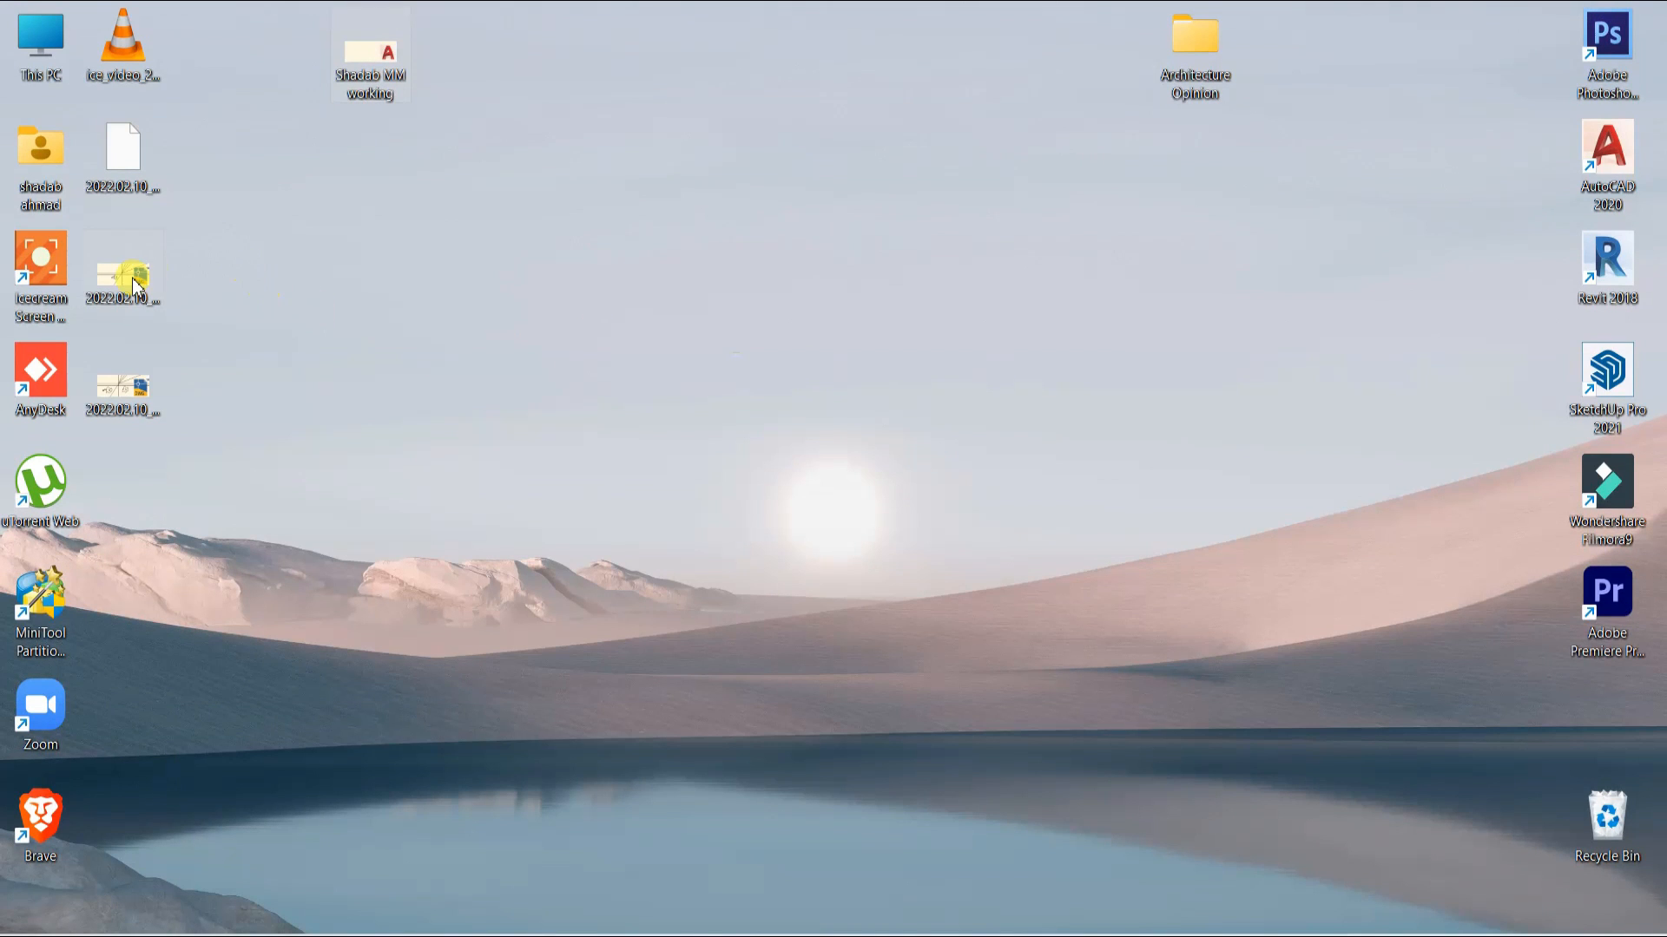
- Arrange the 2022.02.10_Tutorials_Draw and 2022.02.10_Tutorials_Drawing files side by side next to the template file on the desktop
left_click_drag(134, 285, 526, 69)
mouse_move(126, 384)
left_mouse_down()
mouse_move(638, 106)
mouse_move(660, 54)
mouse_move(694, 61)
left_mouse_up()
left_click_drag(535, 54, 451, 78)
left_click(363, 69)
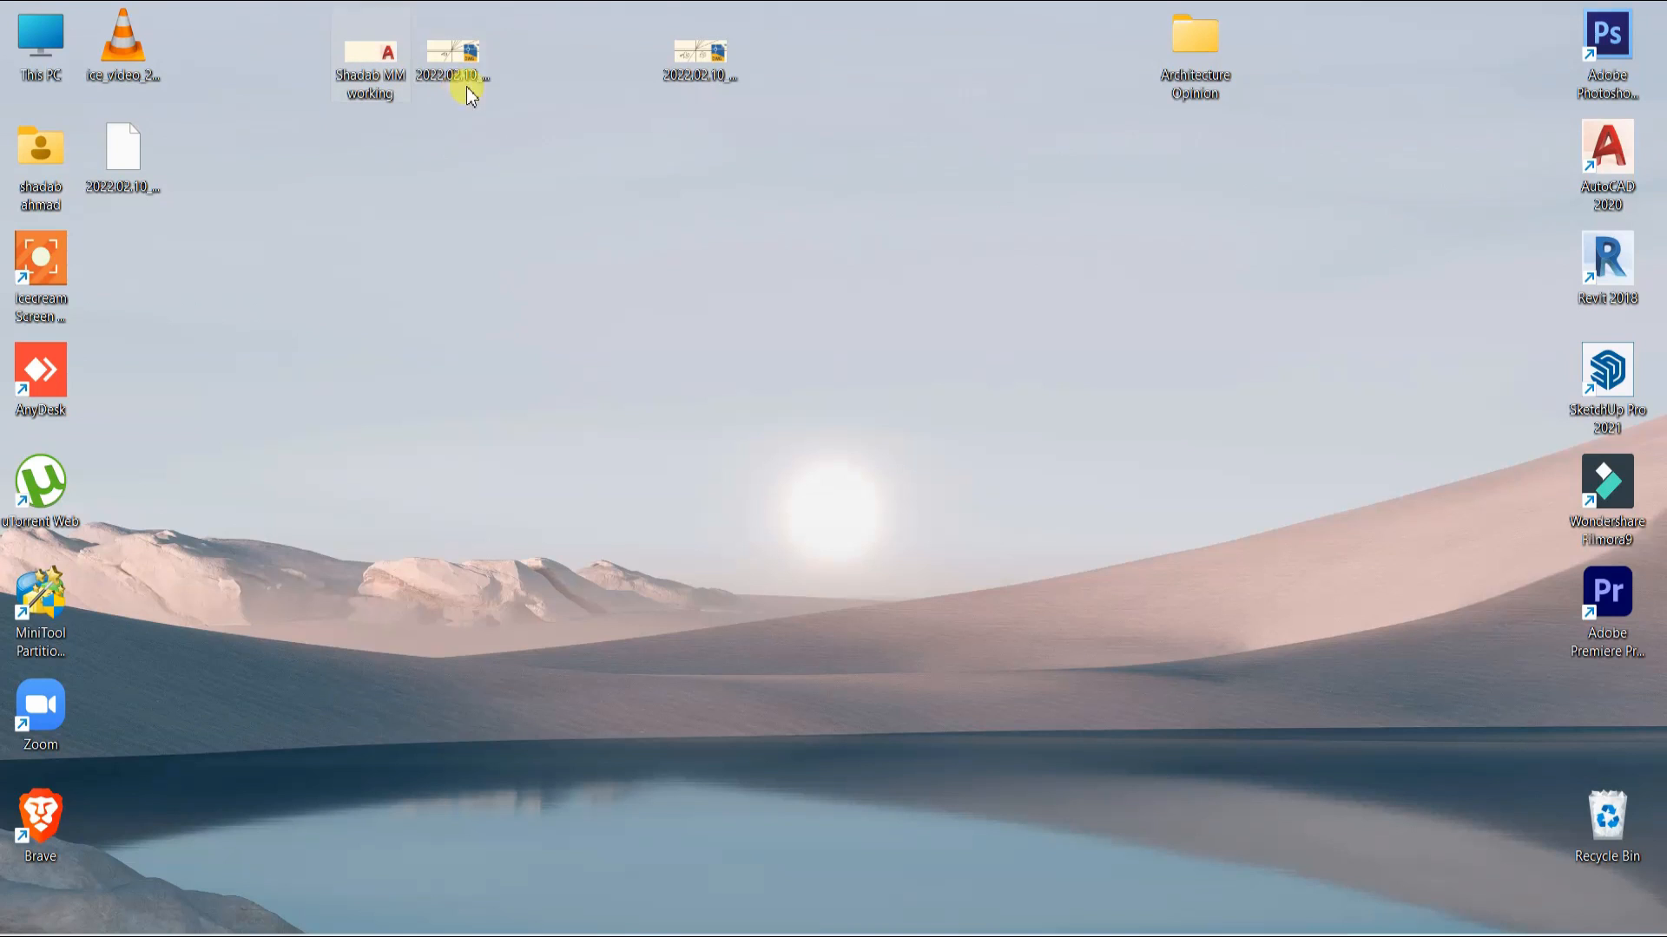
left_click_drag(694, 57, 545, 68)
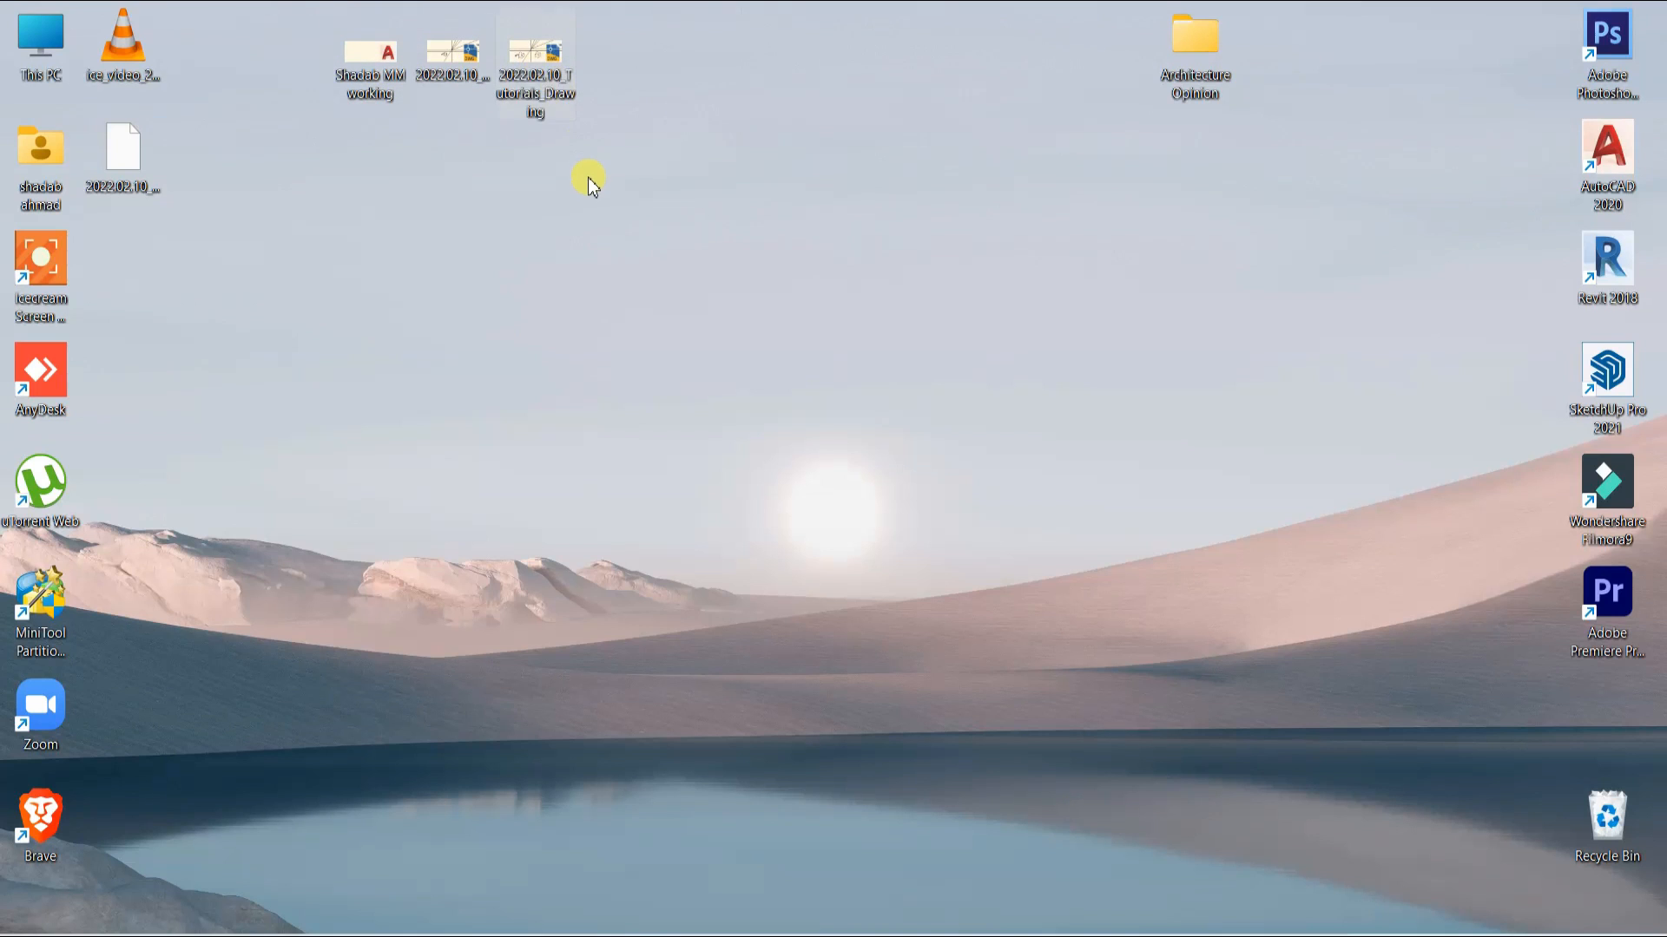
- Check the file details of 2022.02.10_Tutorials_Draw, and delete the 2022.02.10_Tutorials_Drawing file from the desktop
left_click(453, 95)
mouse_move(469, 109)
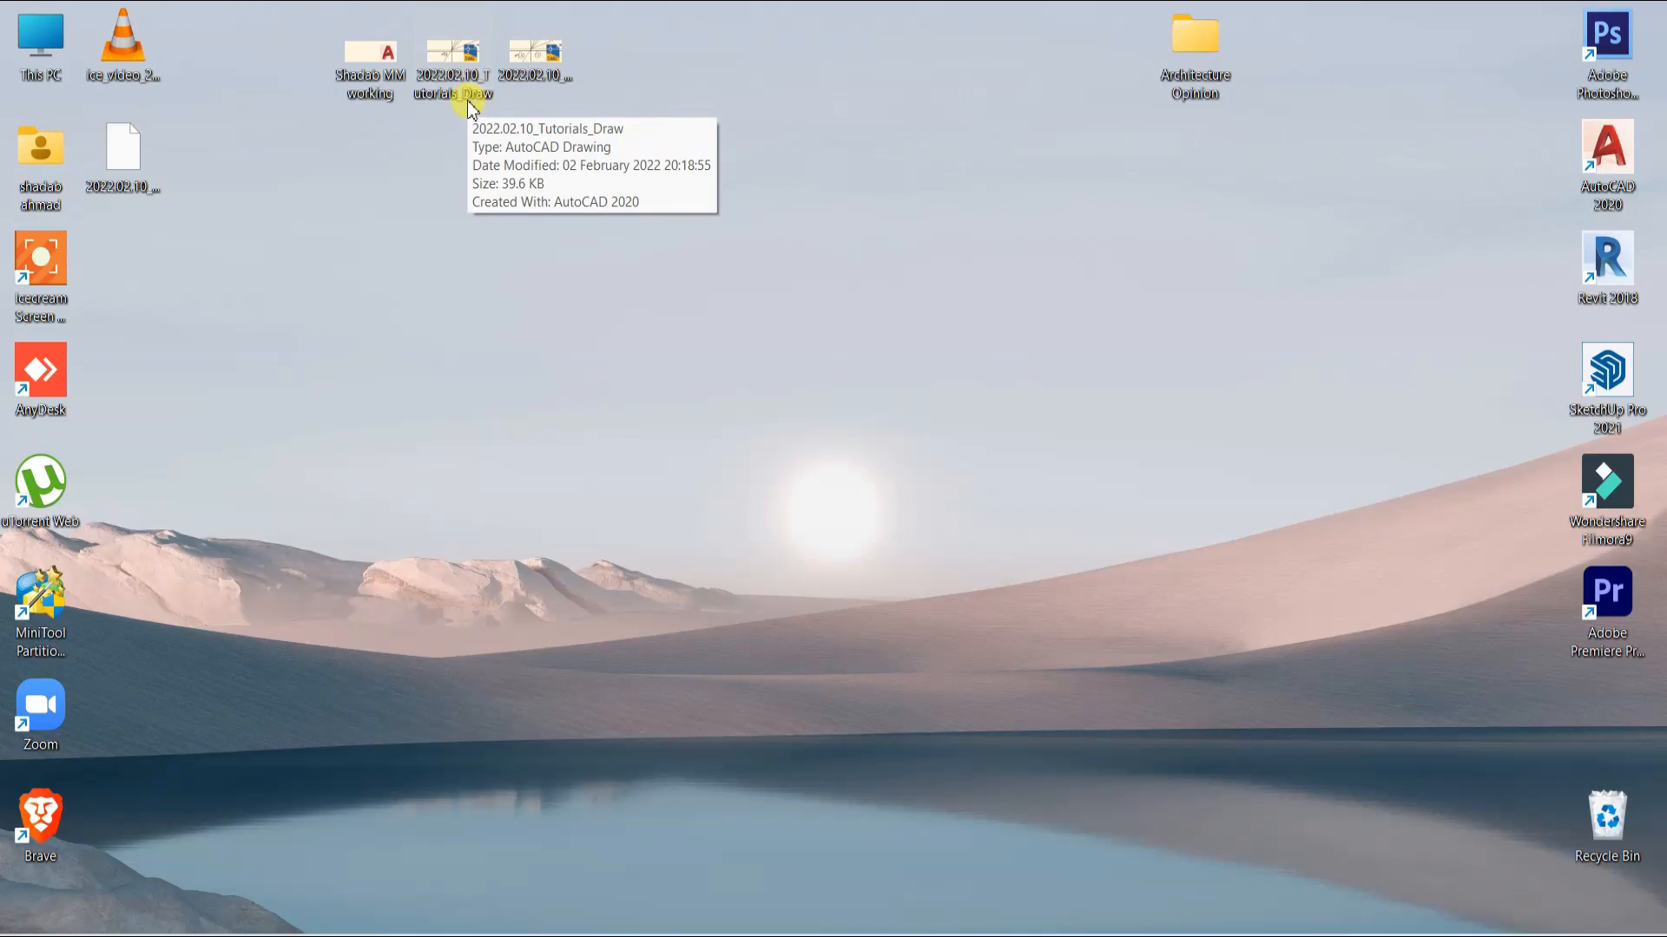
left_click(538, 53)
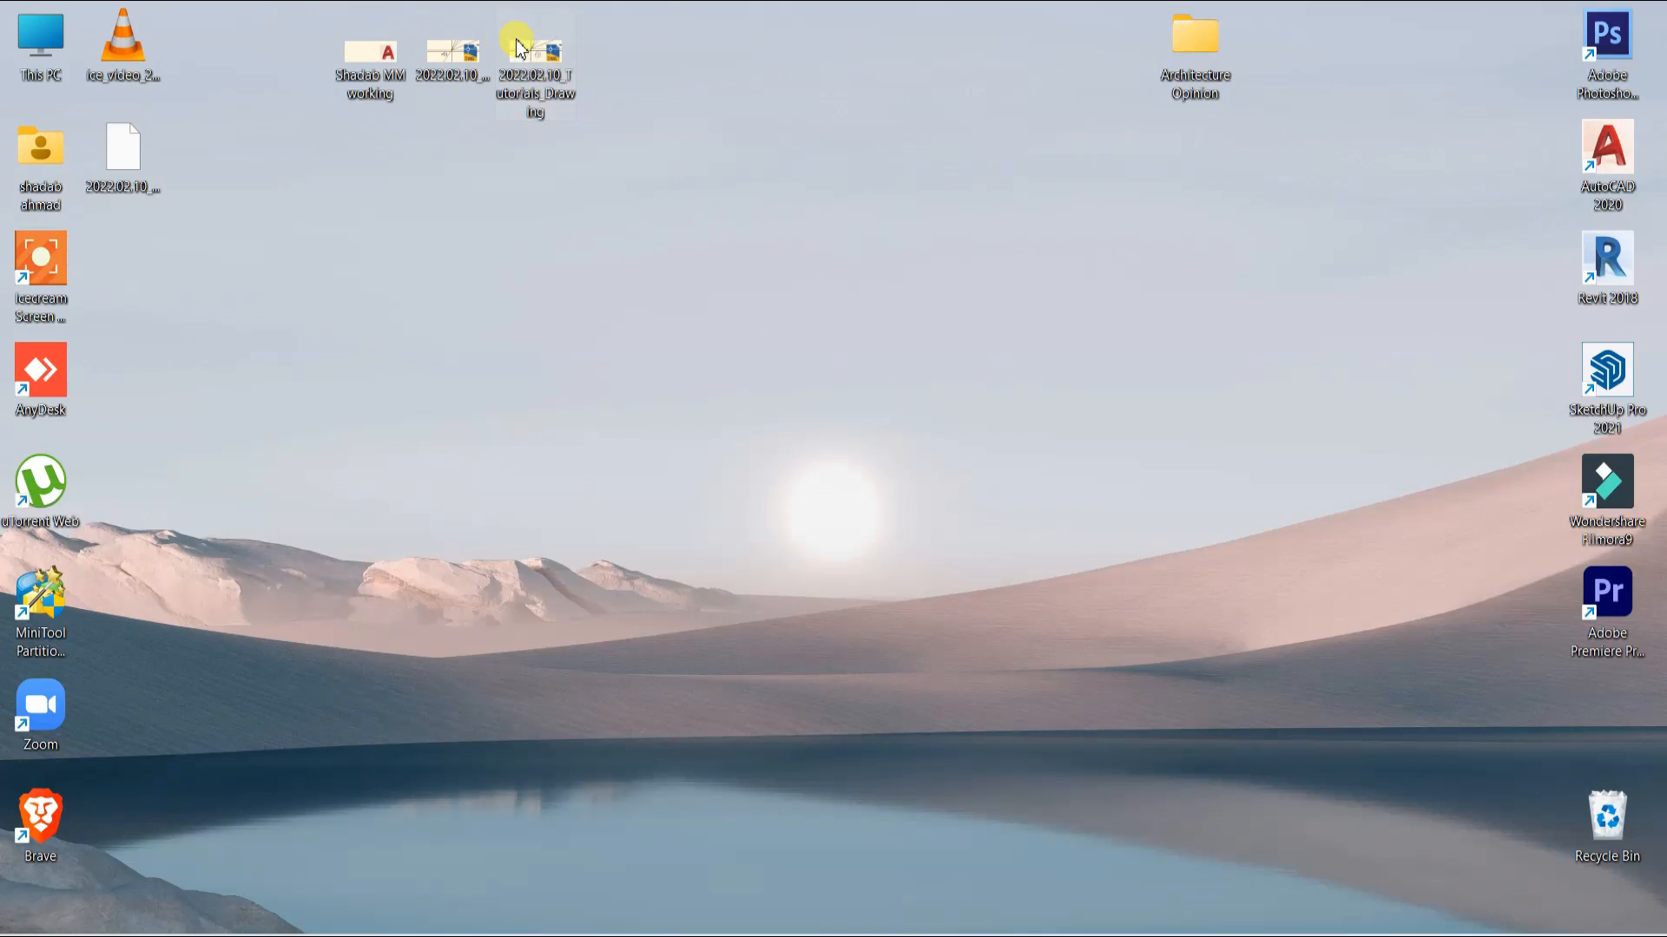
mouse_move(453, 69)
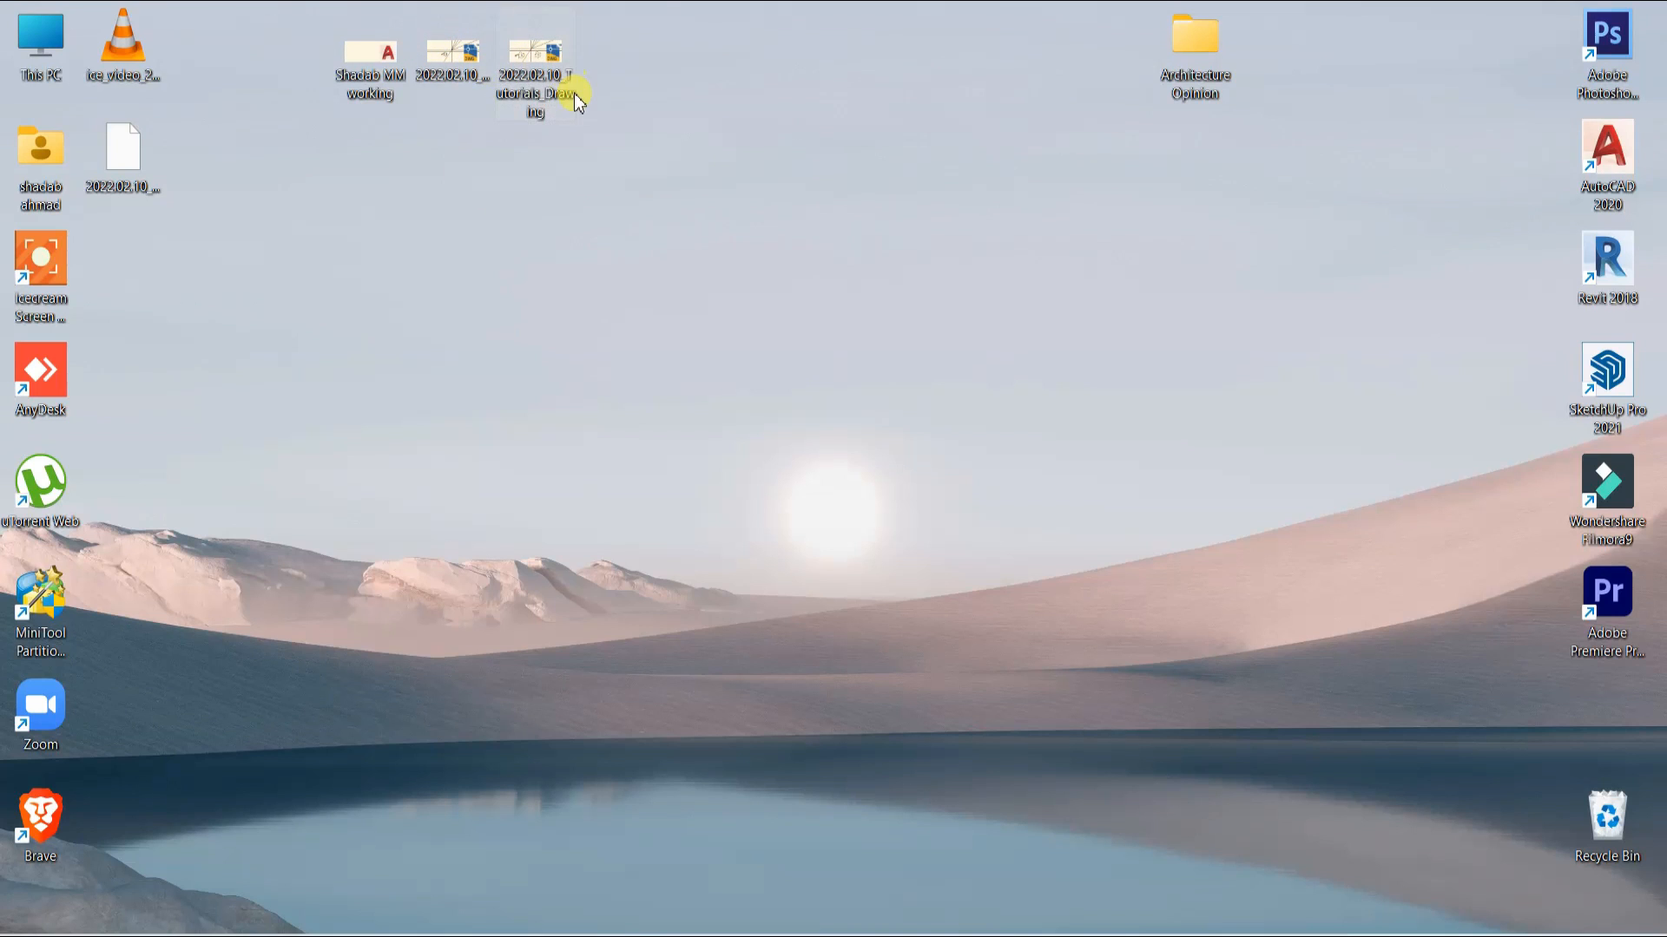
left_click(525, 209)
mouse_move(538, 65)
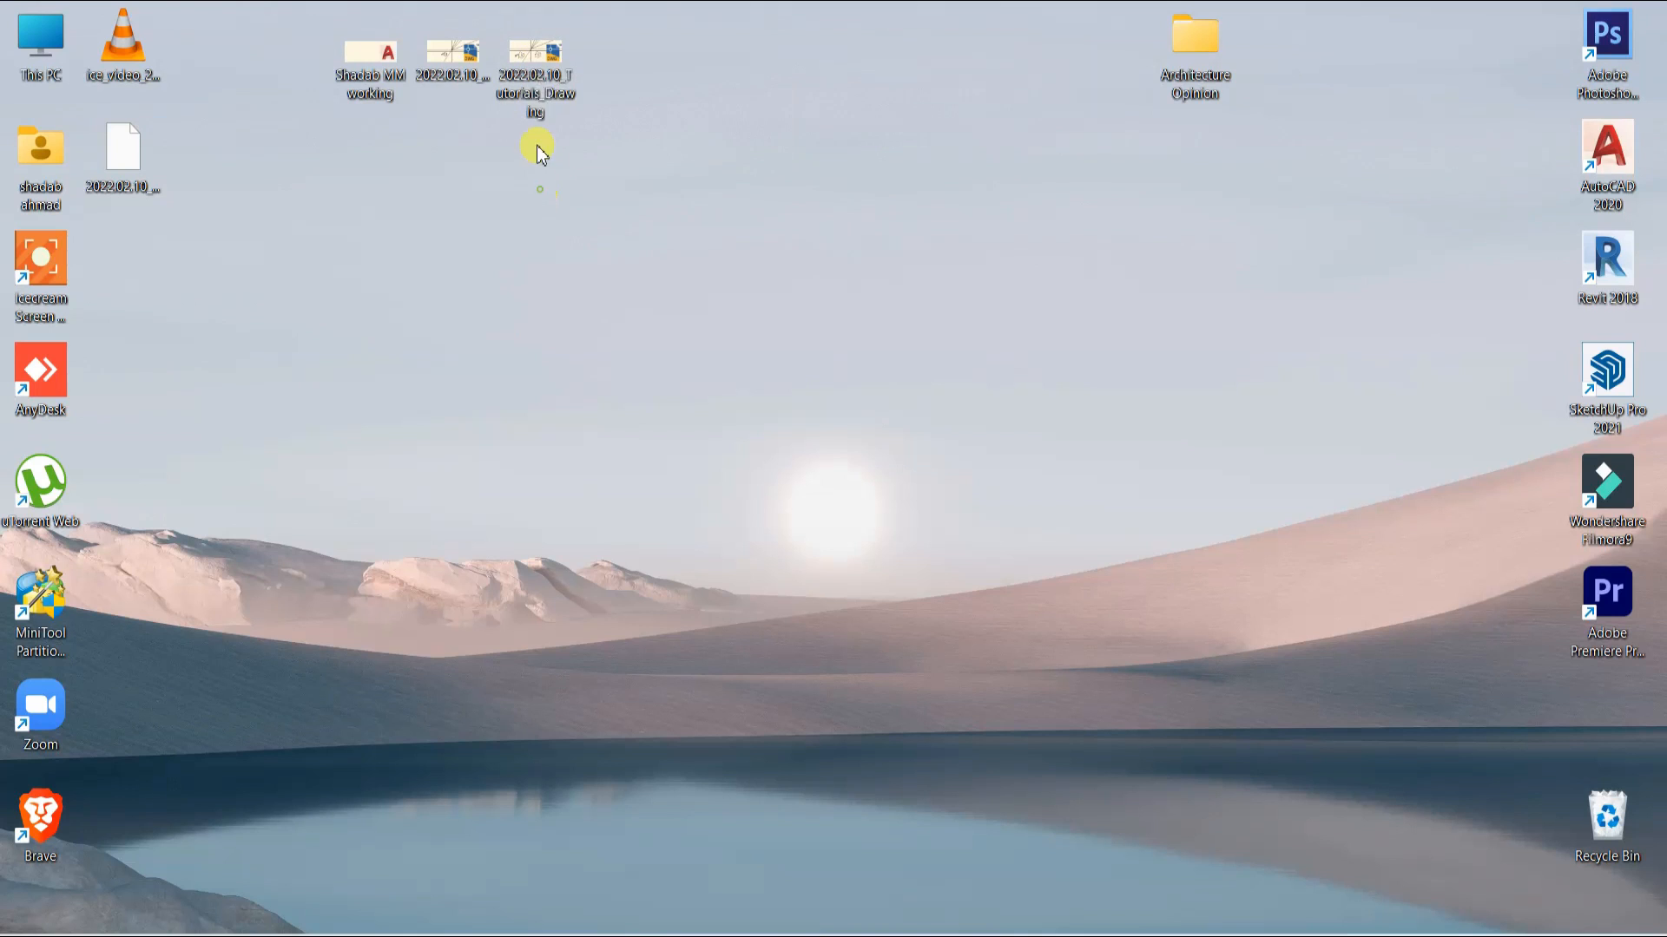
left_click(529, 76)
key("Delete")
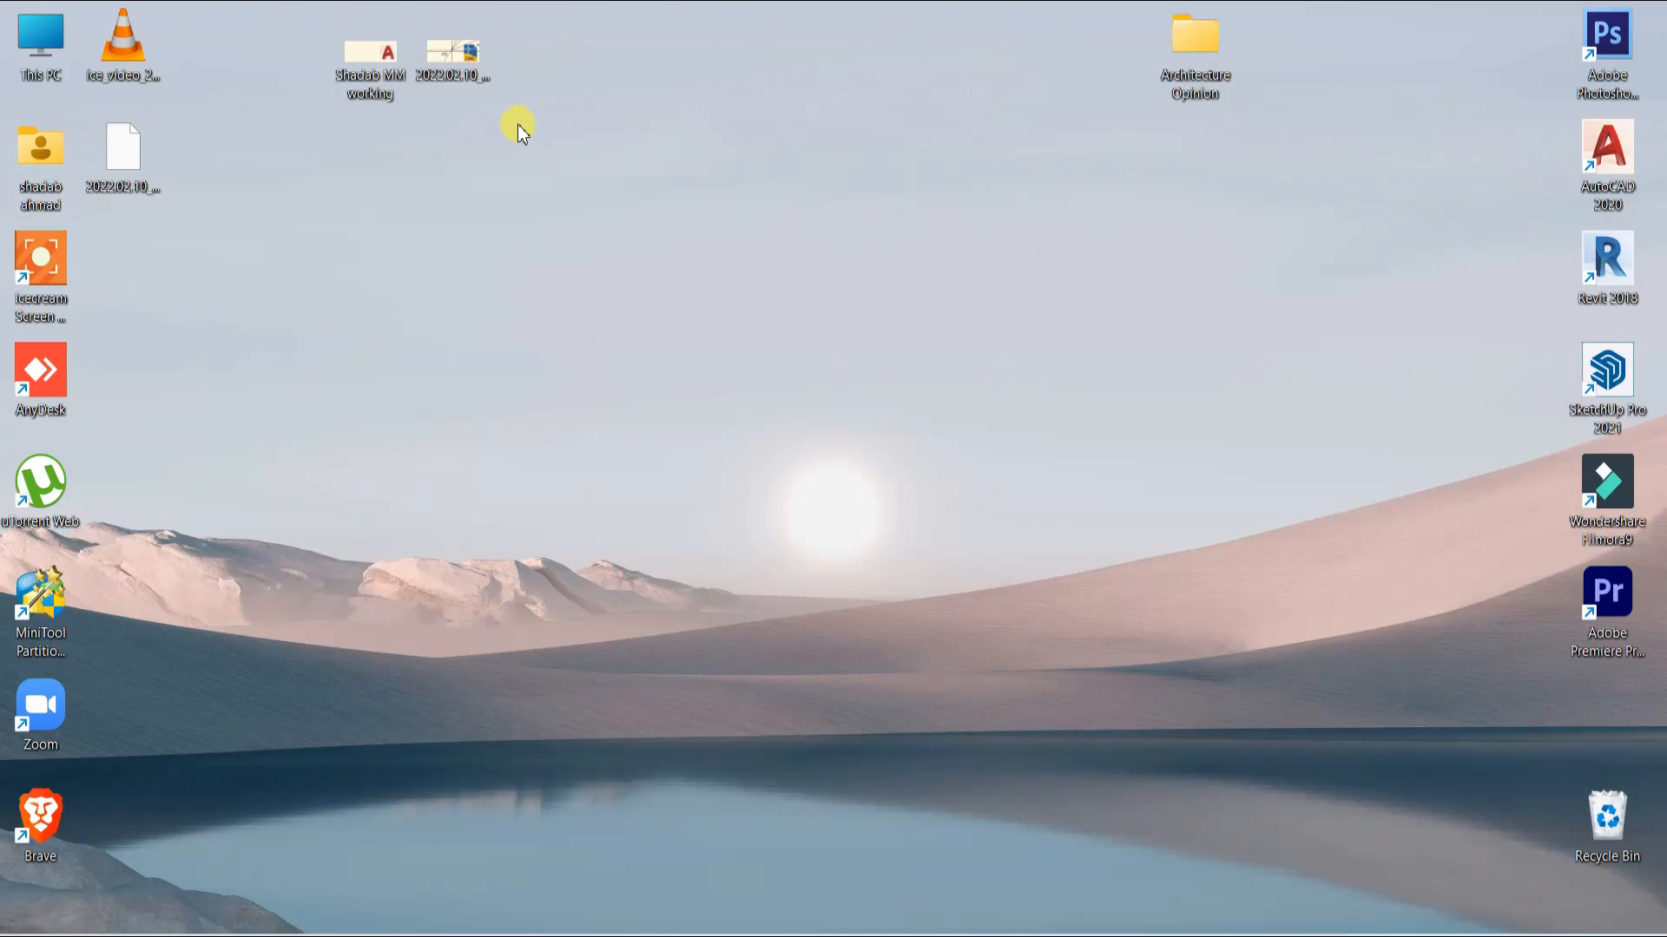
- Examine the AutoCAD template file's details and the 2022.02.10_Tutorials_Draw file beside it on the desktop
left_click_drag(531, 158, 283, 55)
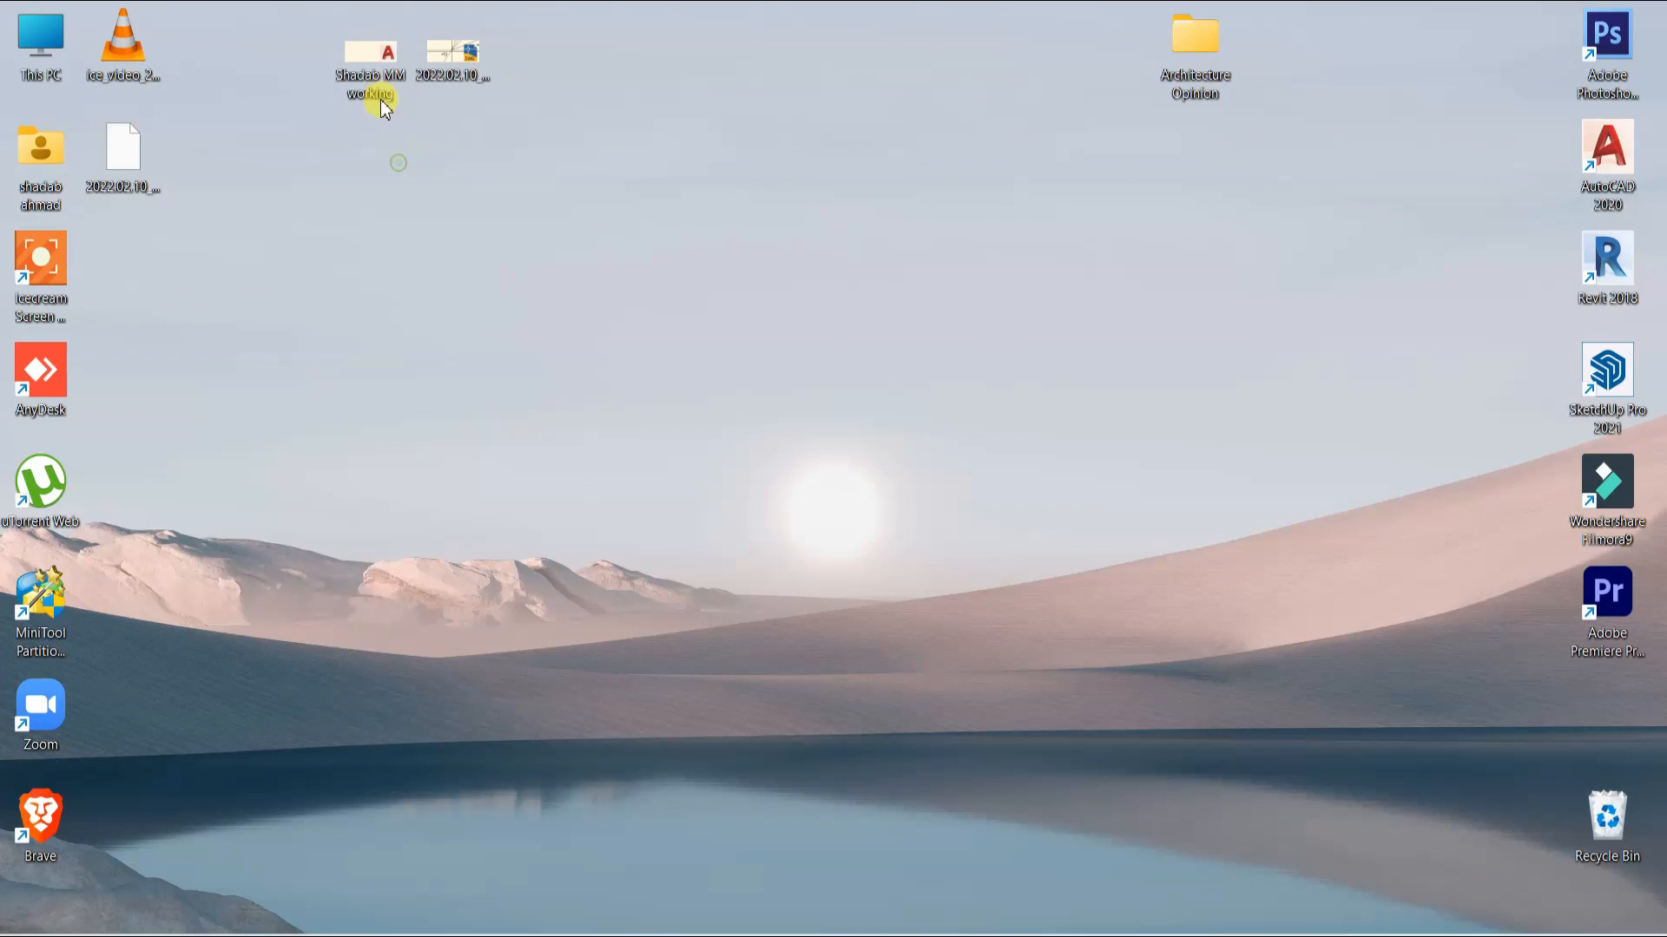
left_click(457, 84)
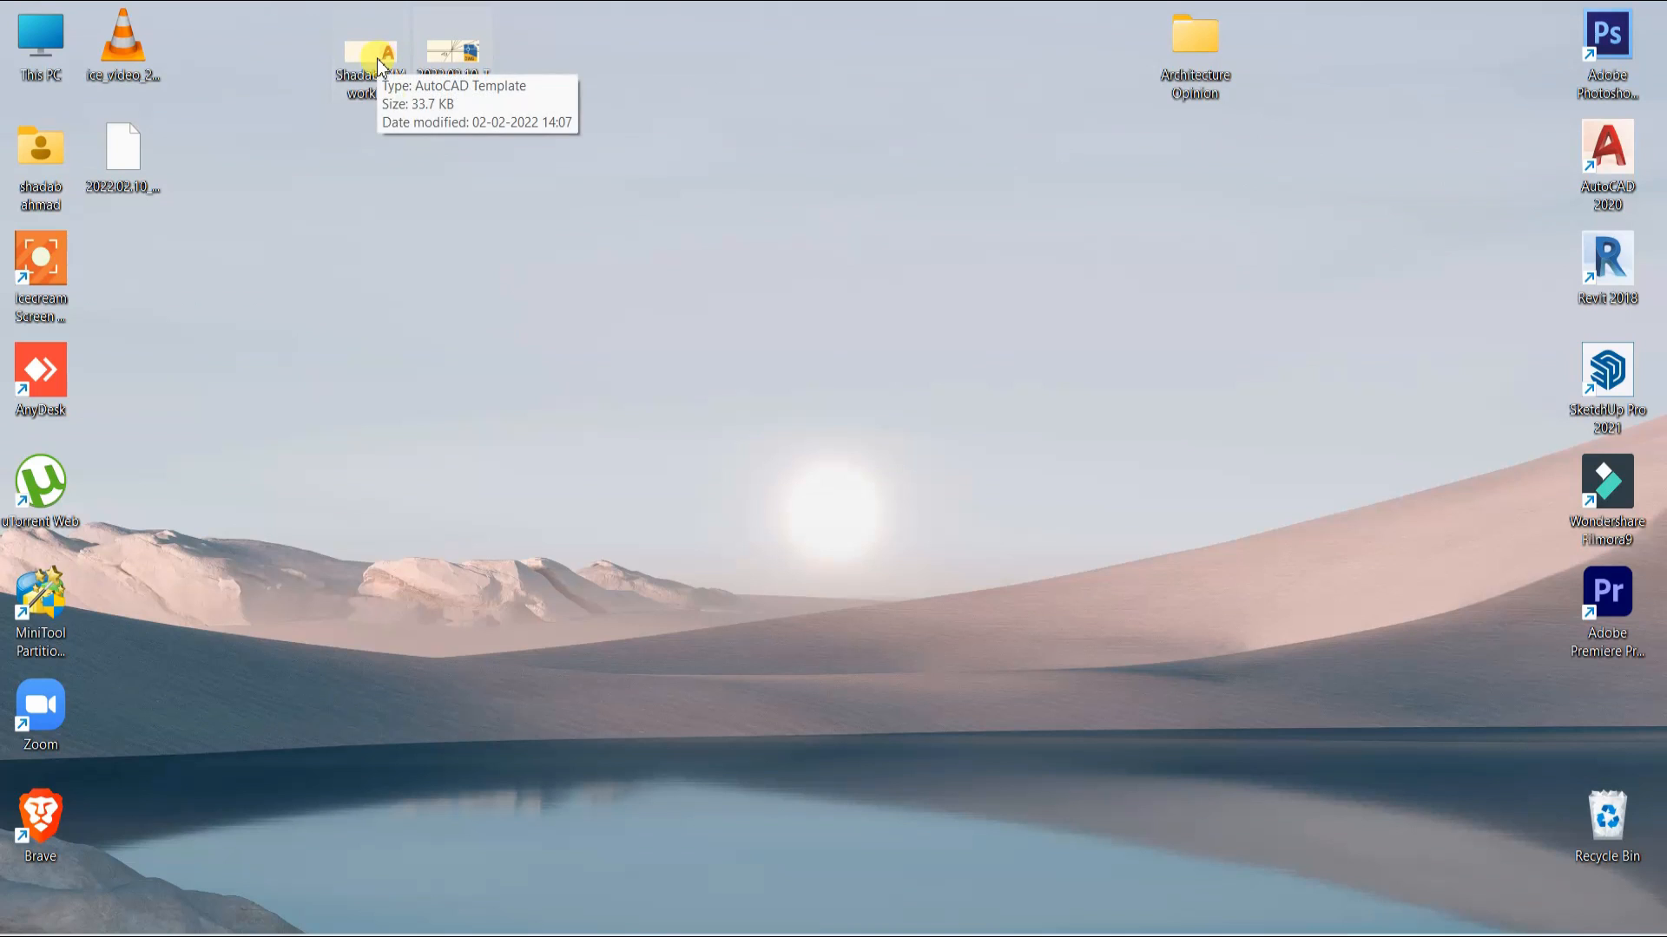
left_click(483, 254)
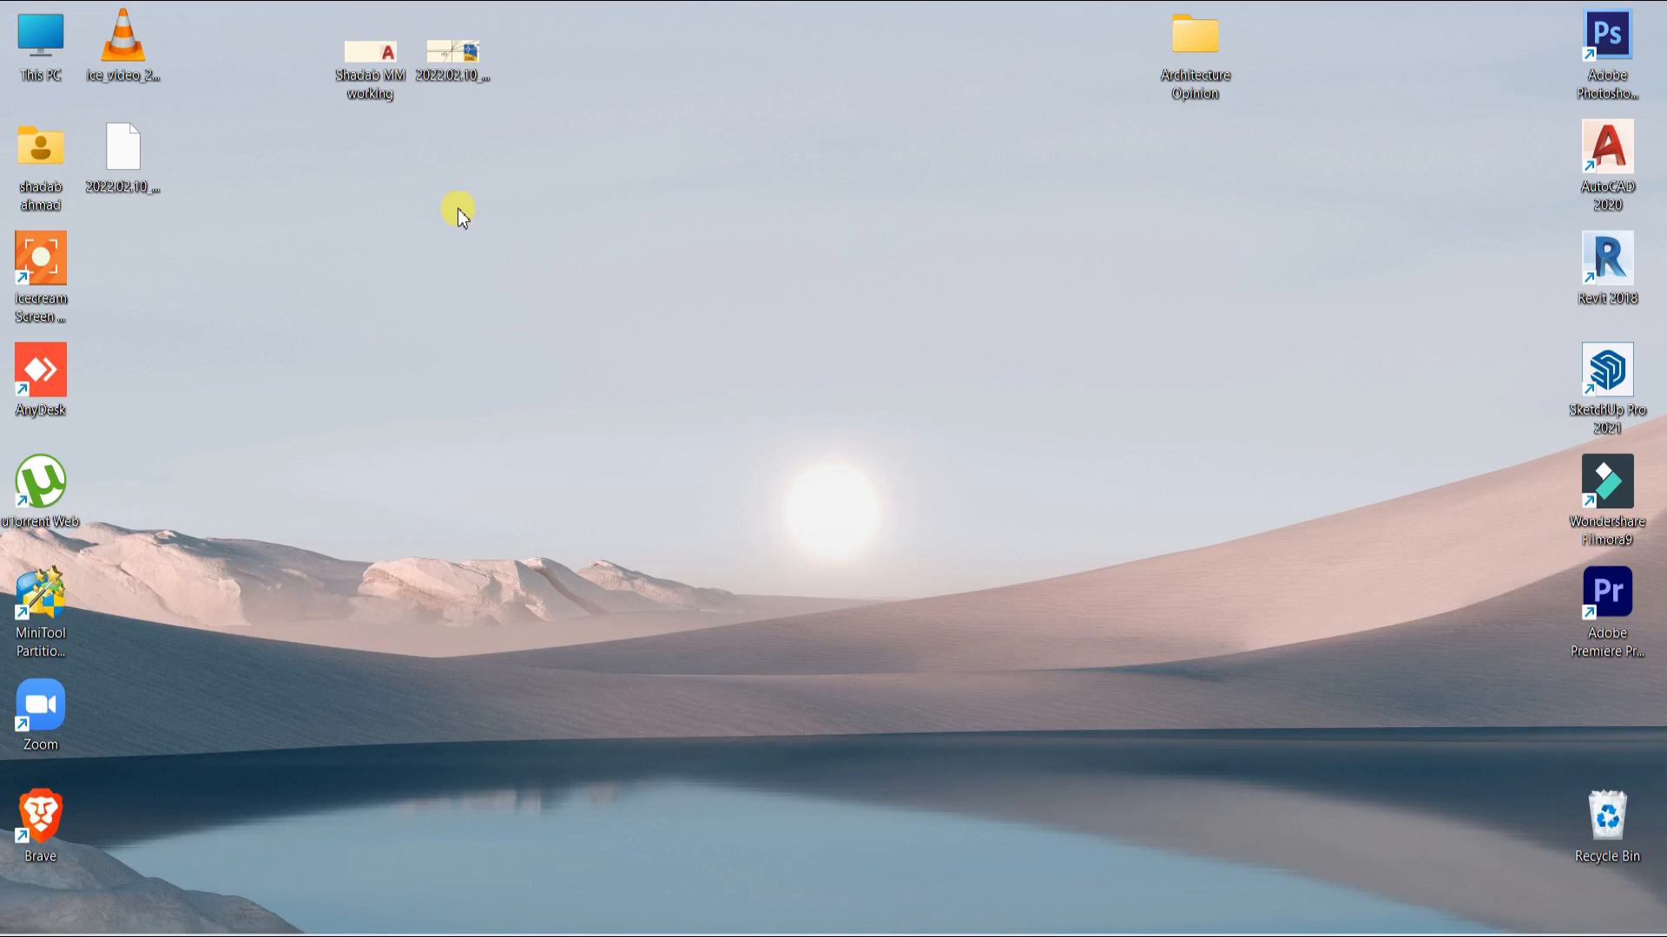
left_click(457, 67)
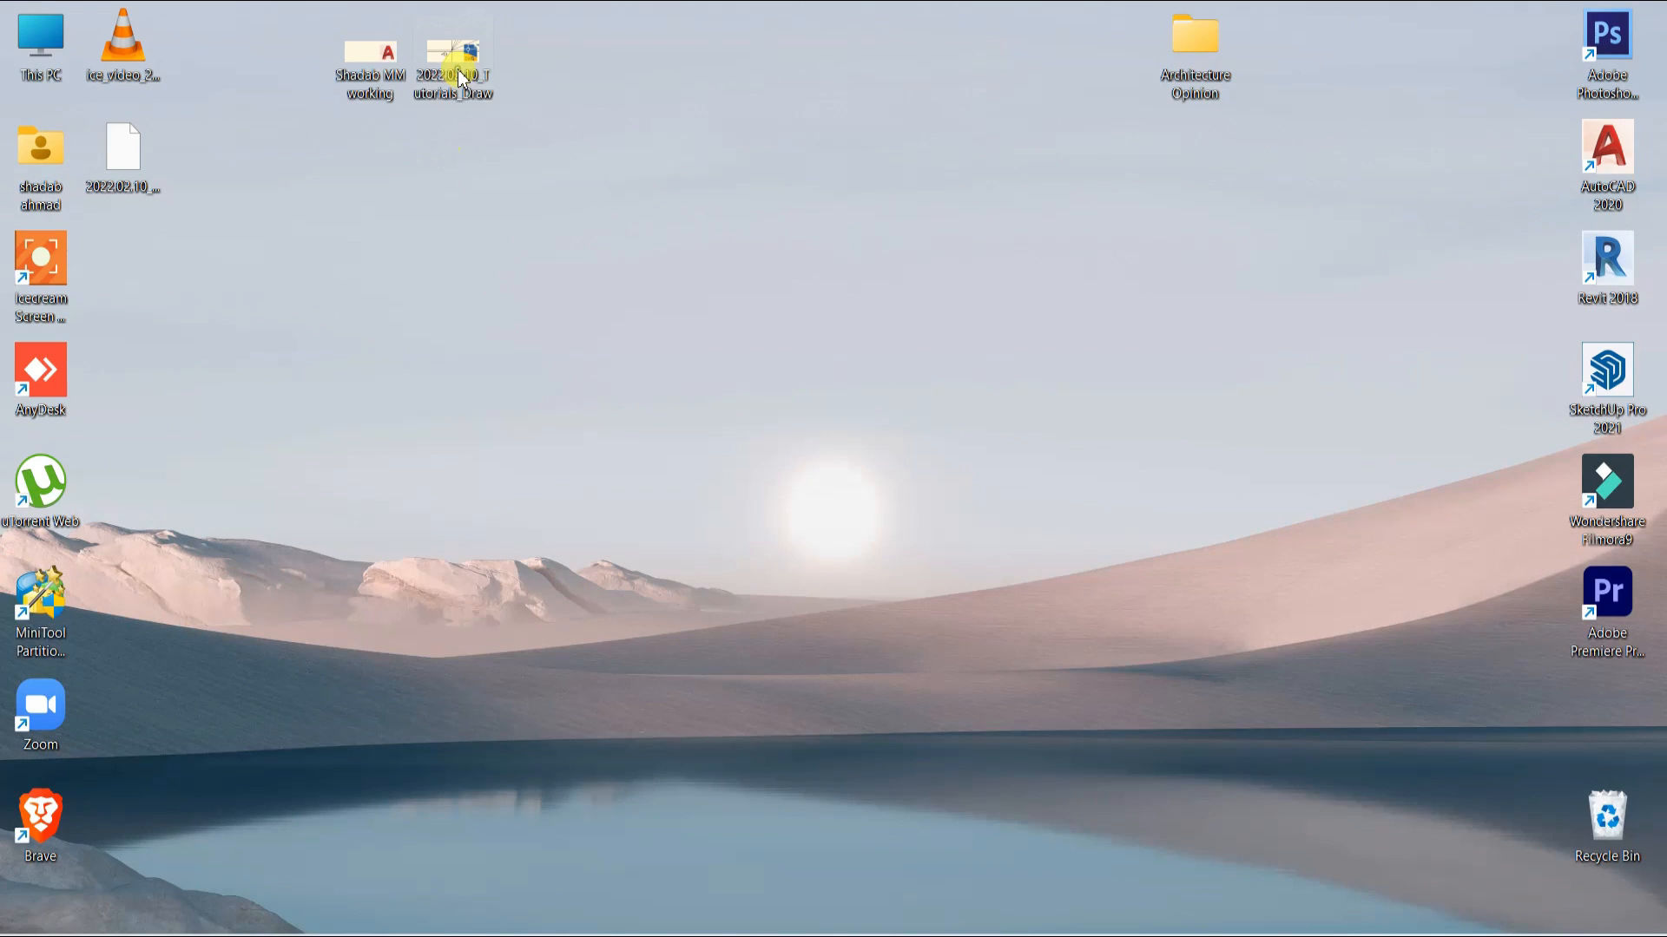